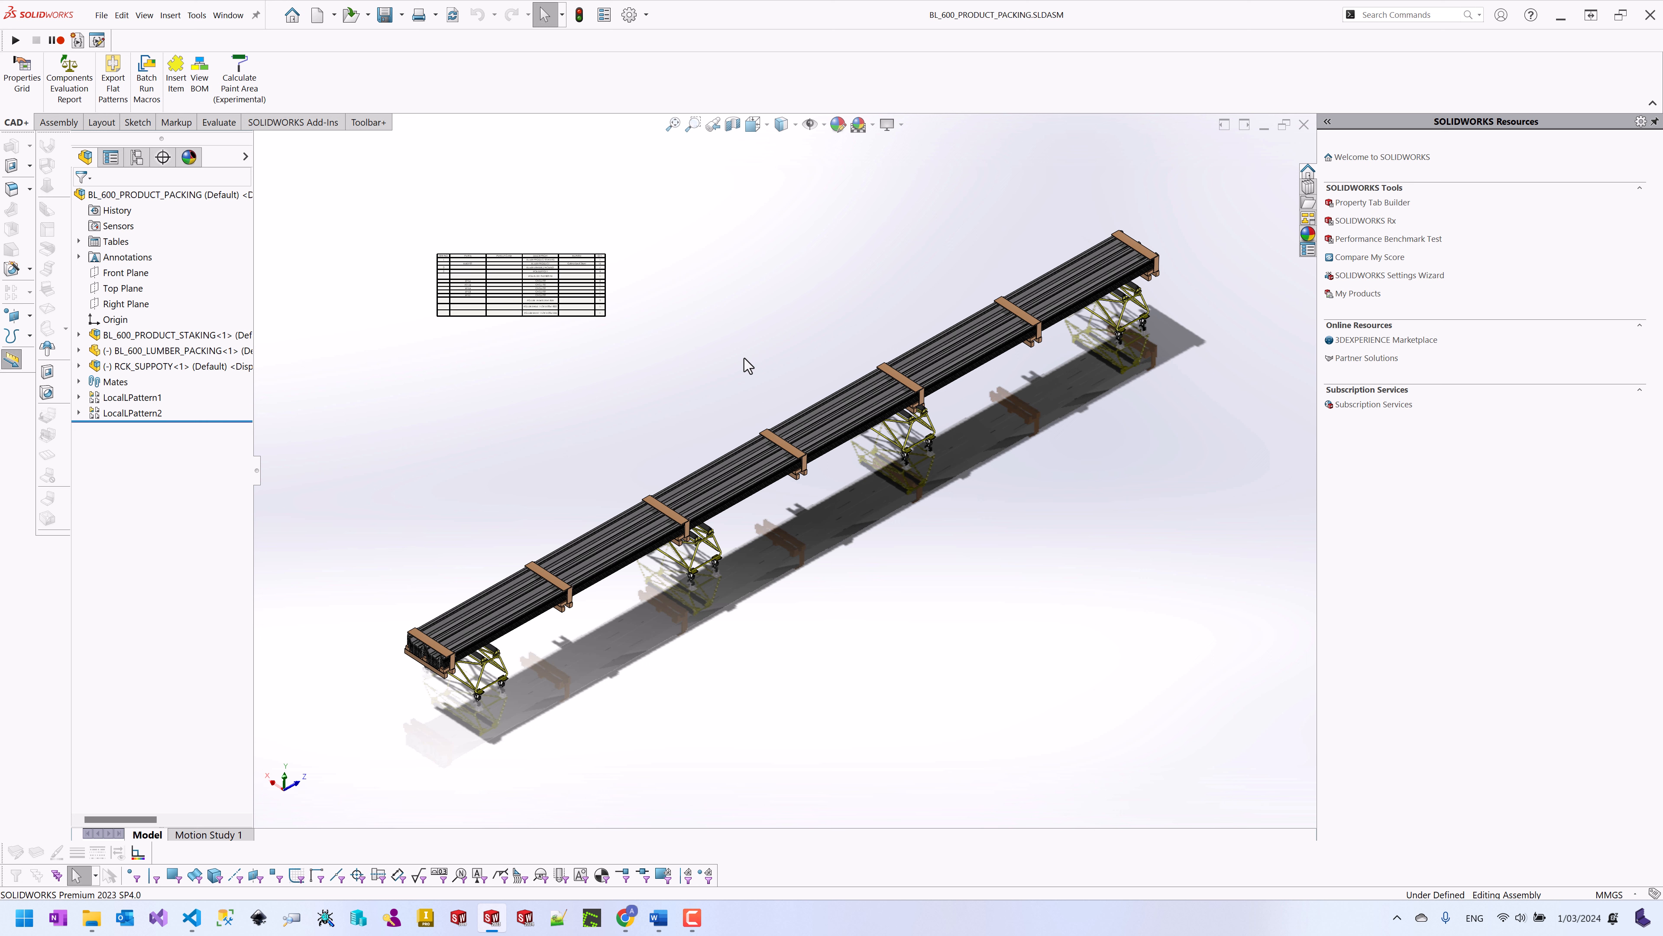
Step: Open the Properties Grid with its input source set to All References
left_click(23, 99)
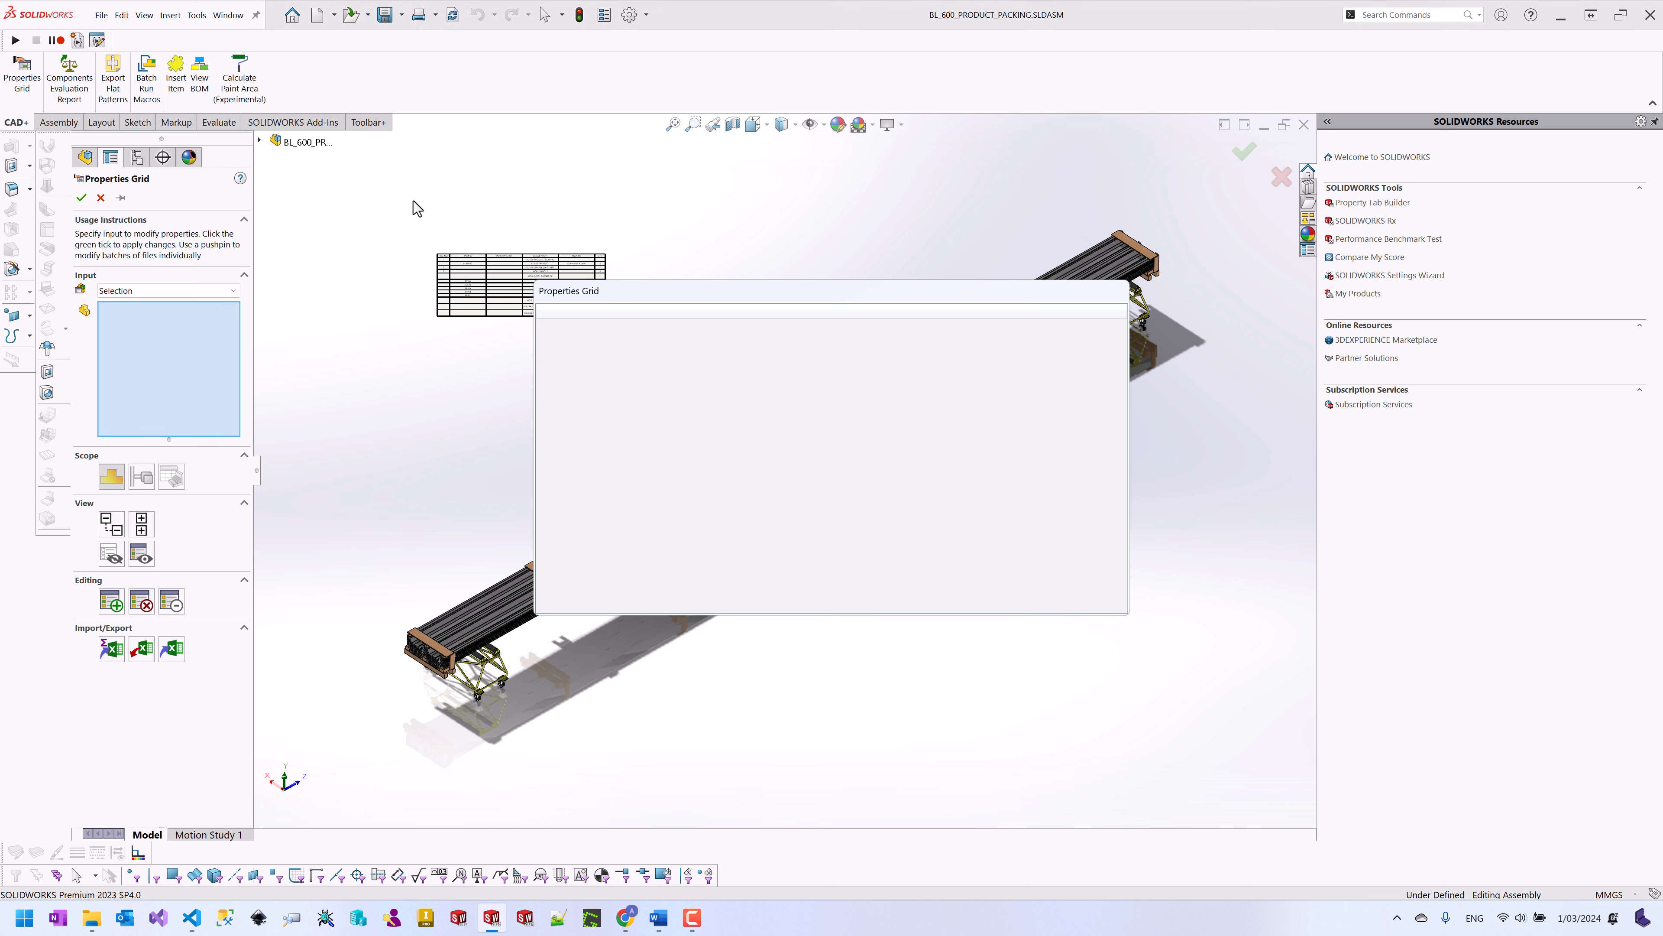
left_click(232, 291)
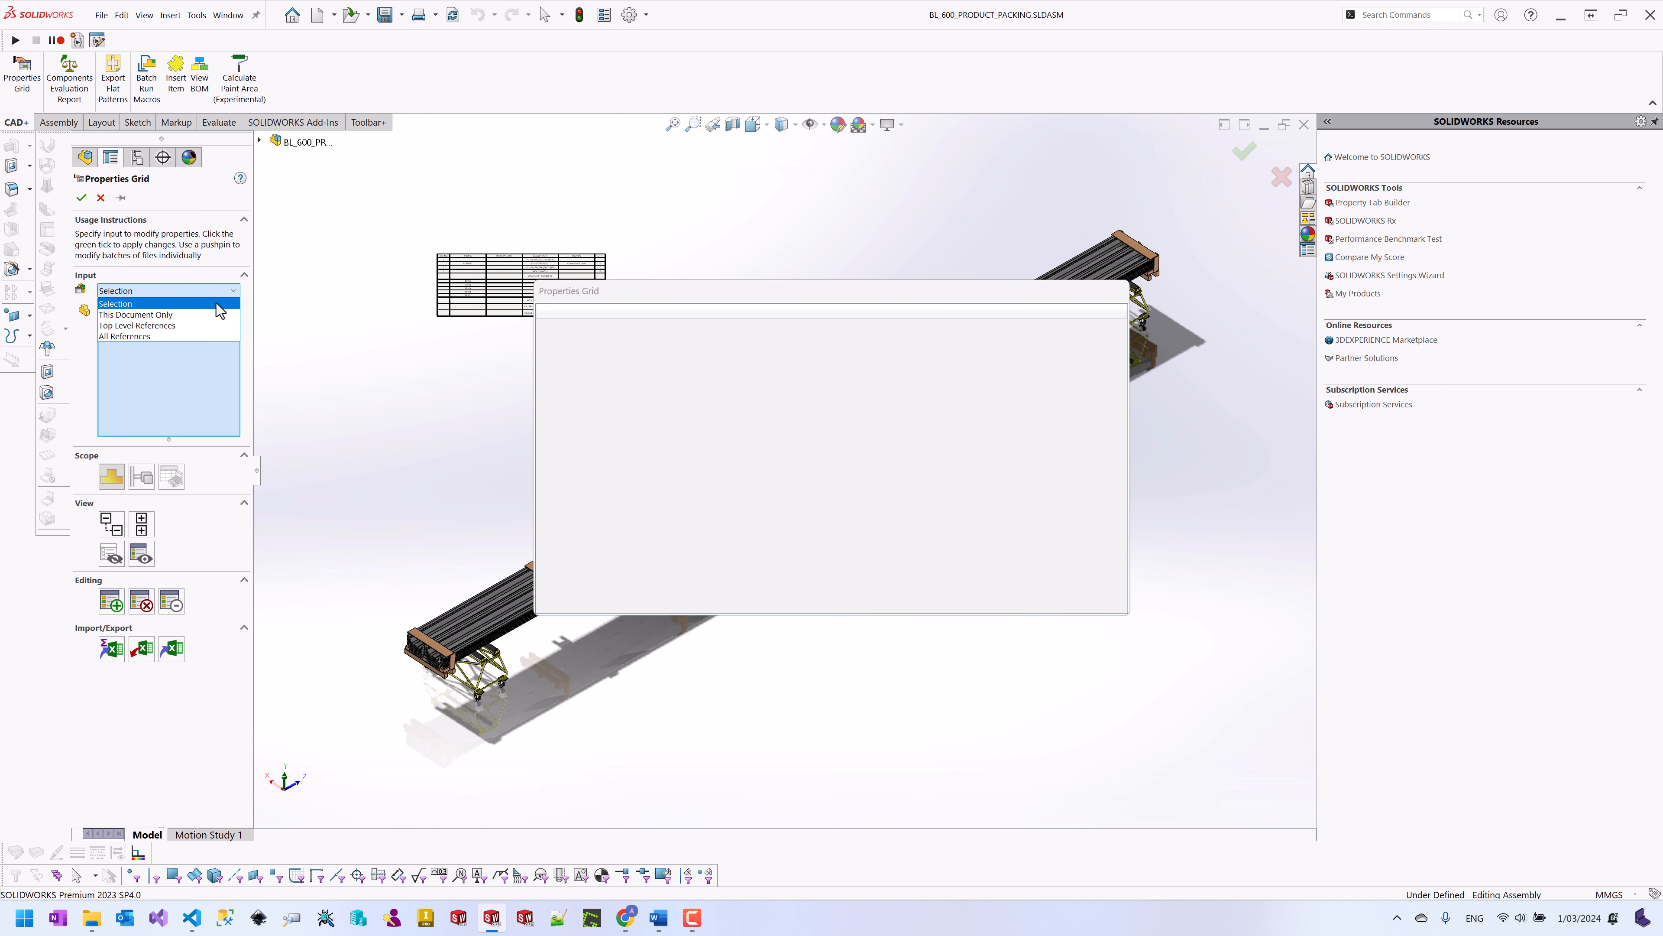
left_click(161, 336)
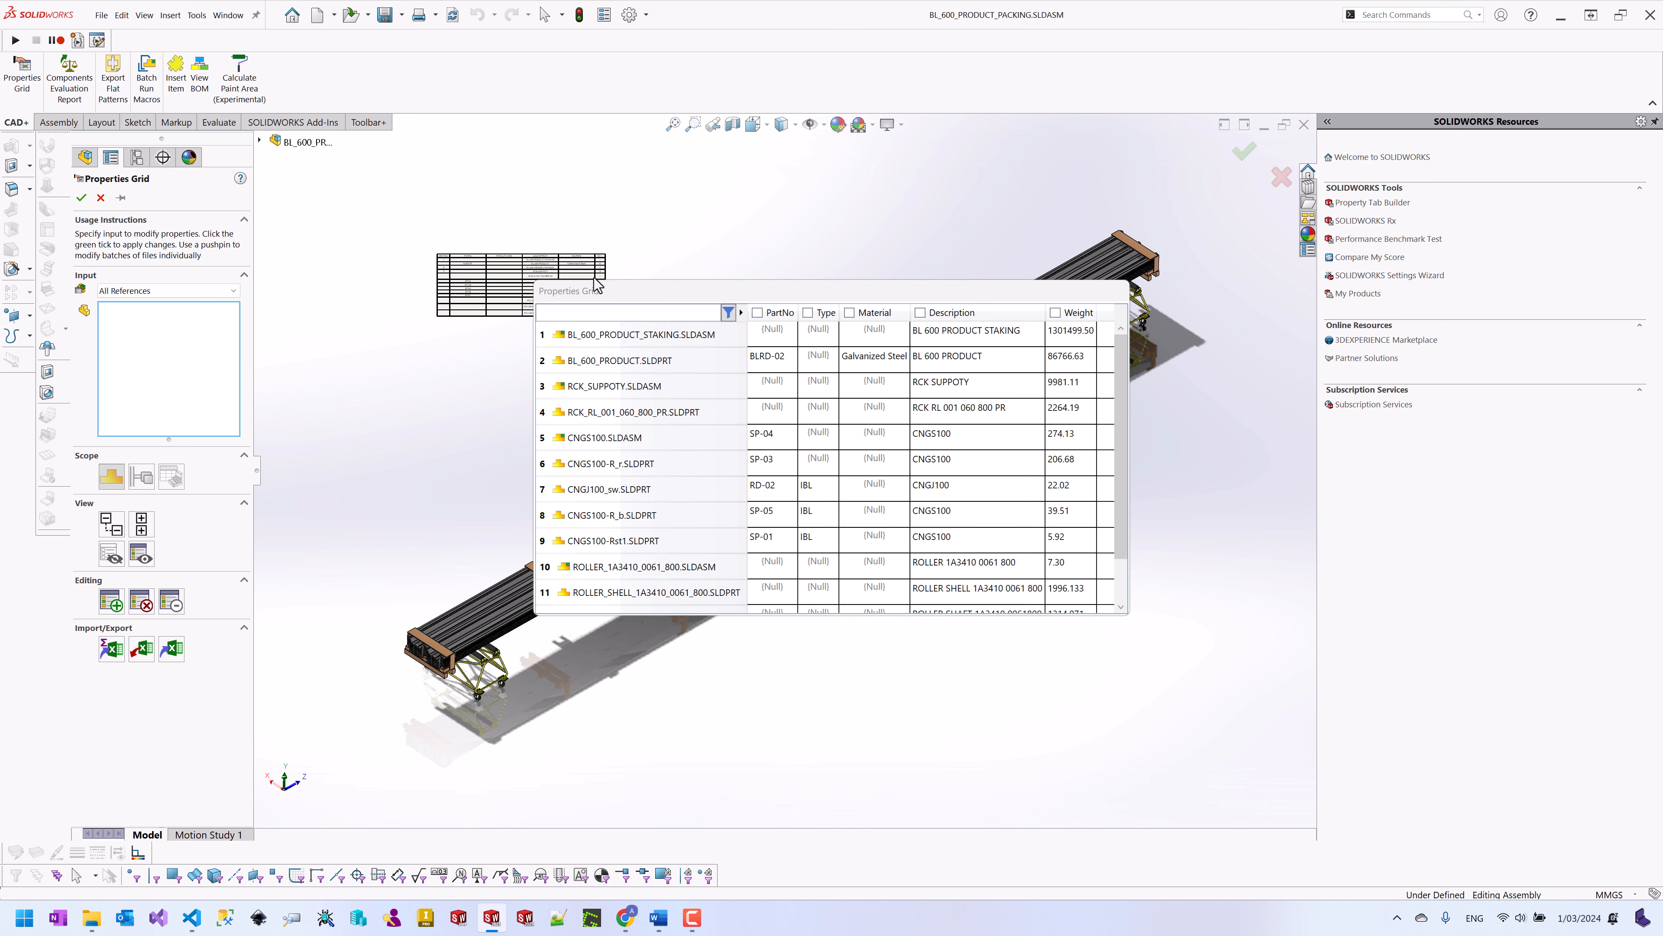
Step: Move and enlarge the grid window, expand all nodes, then hide configuration rows to show 13 files
left_click_drag(597, 284, 507, 222)
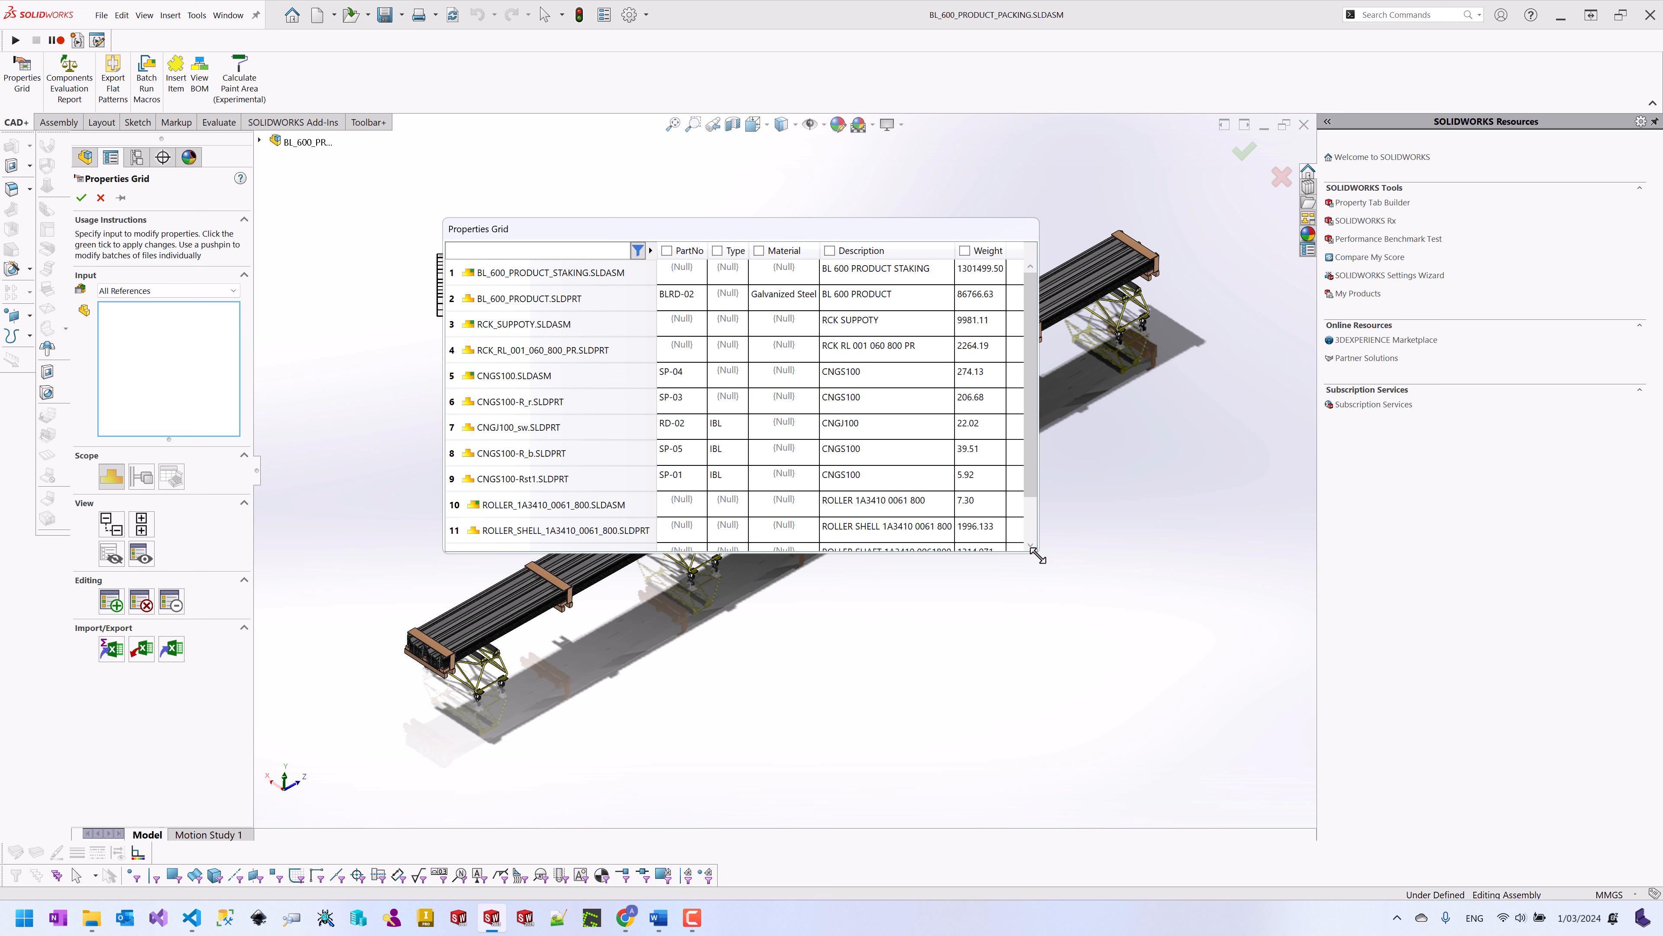
left_click_drag(1039, 557, 1241, 686)
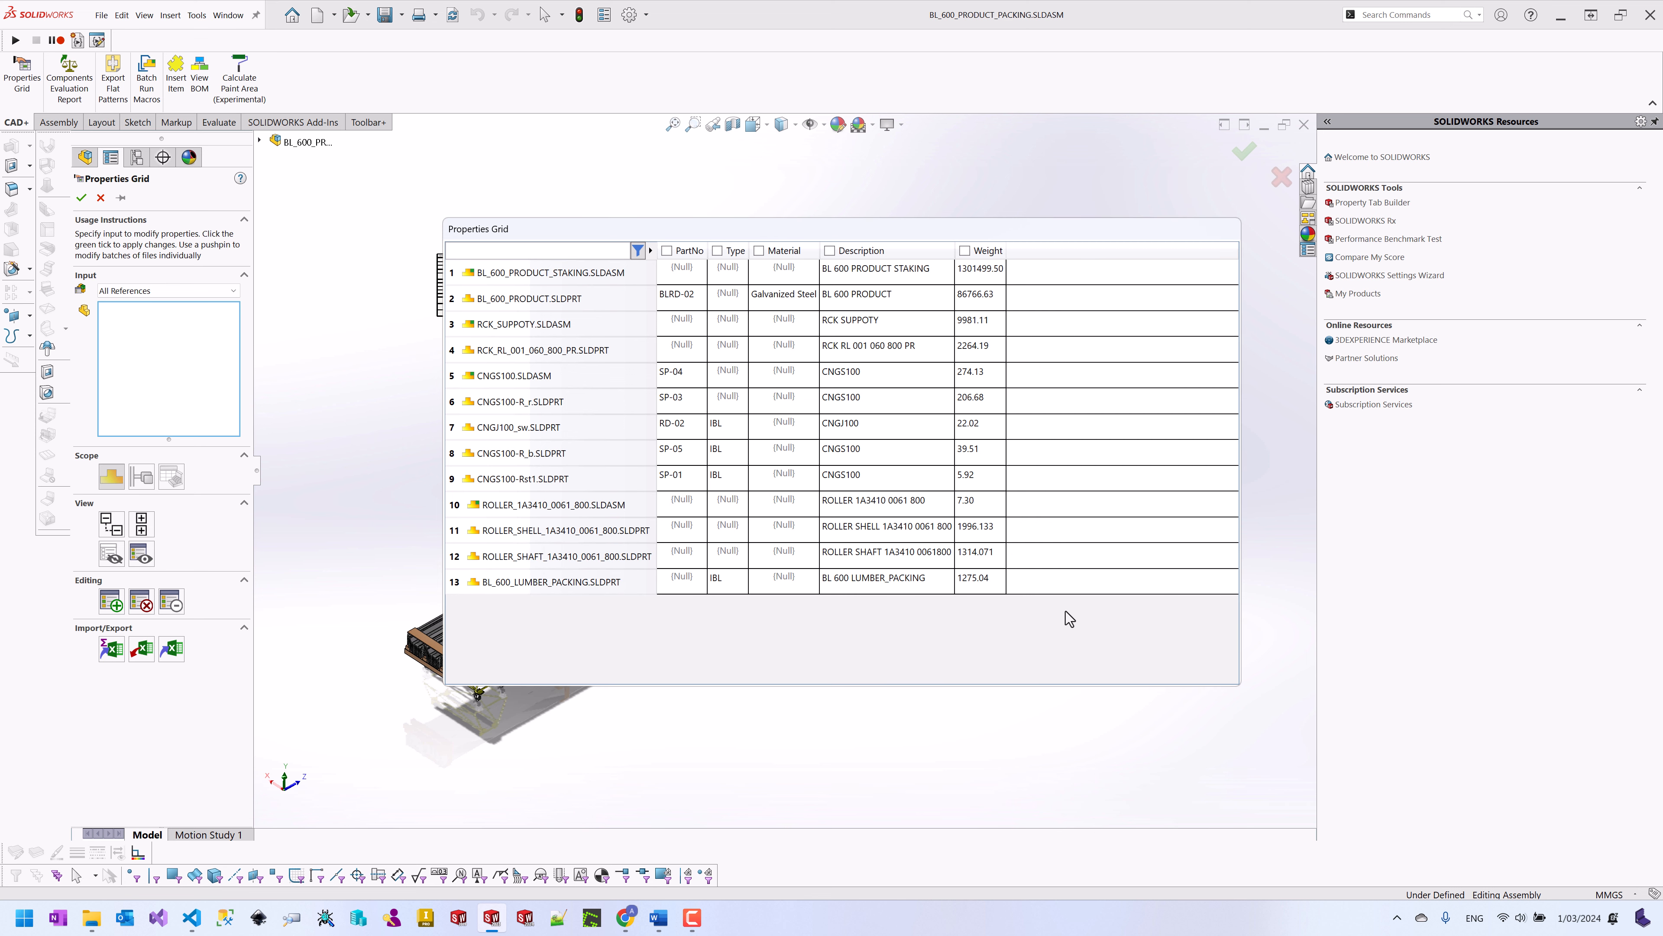
left_click(149, 481)
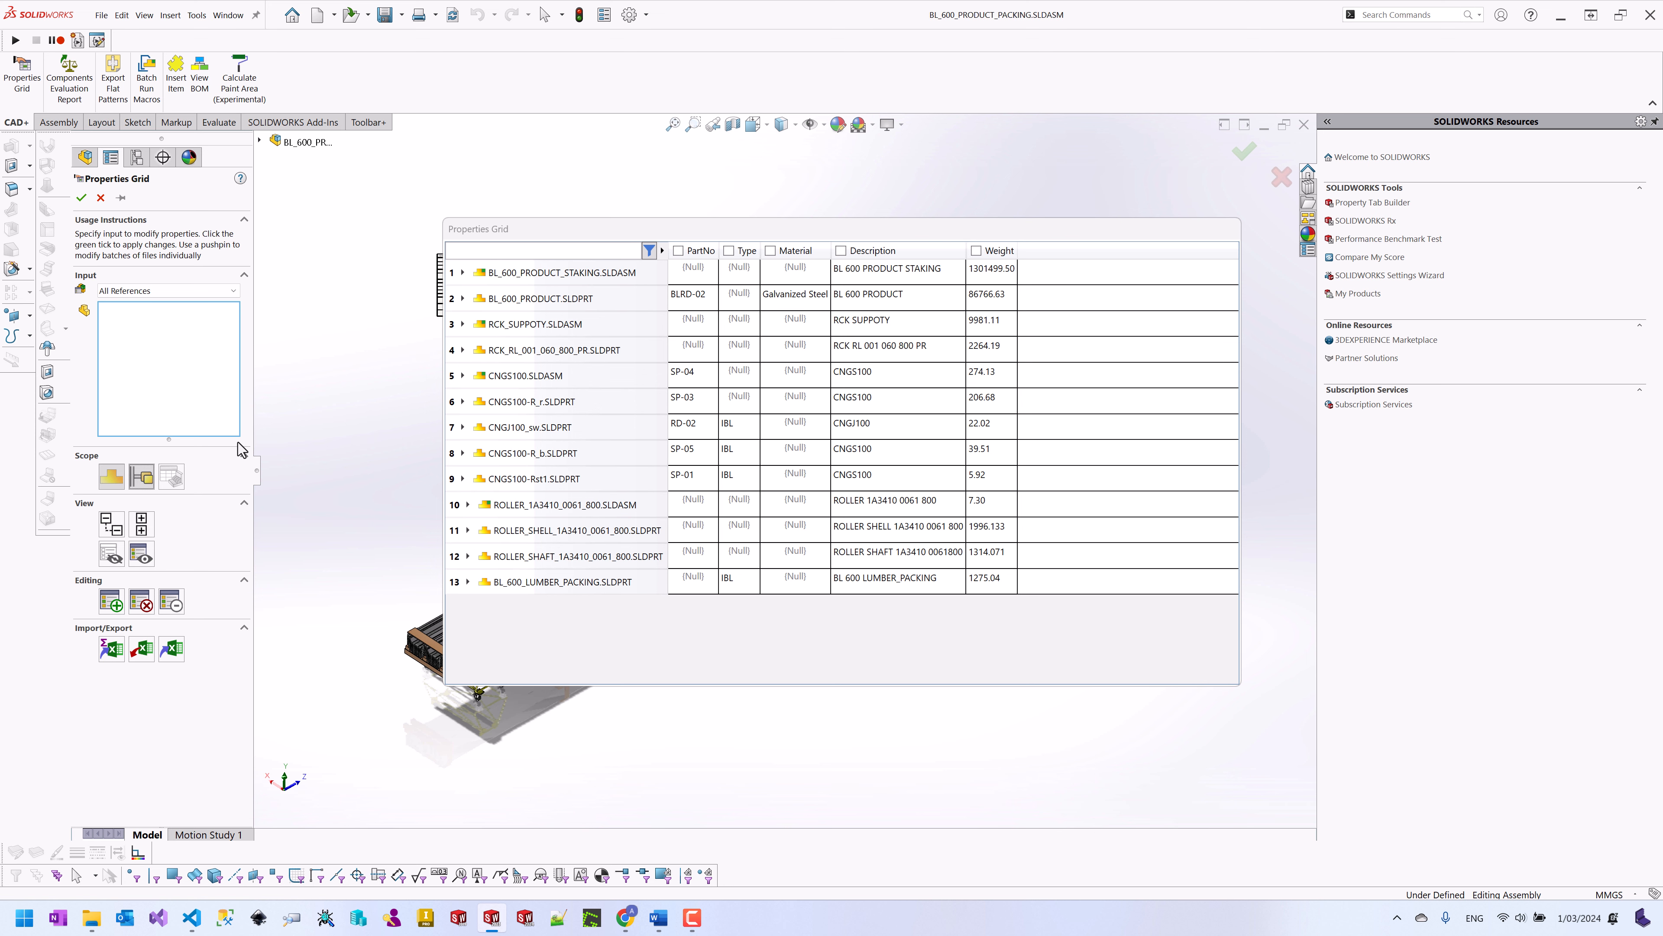
left_click(462, 272)
left_click(462, 324)
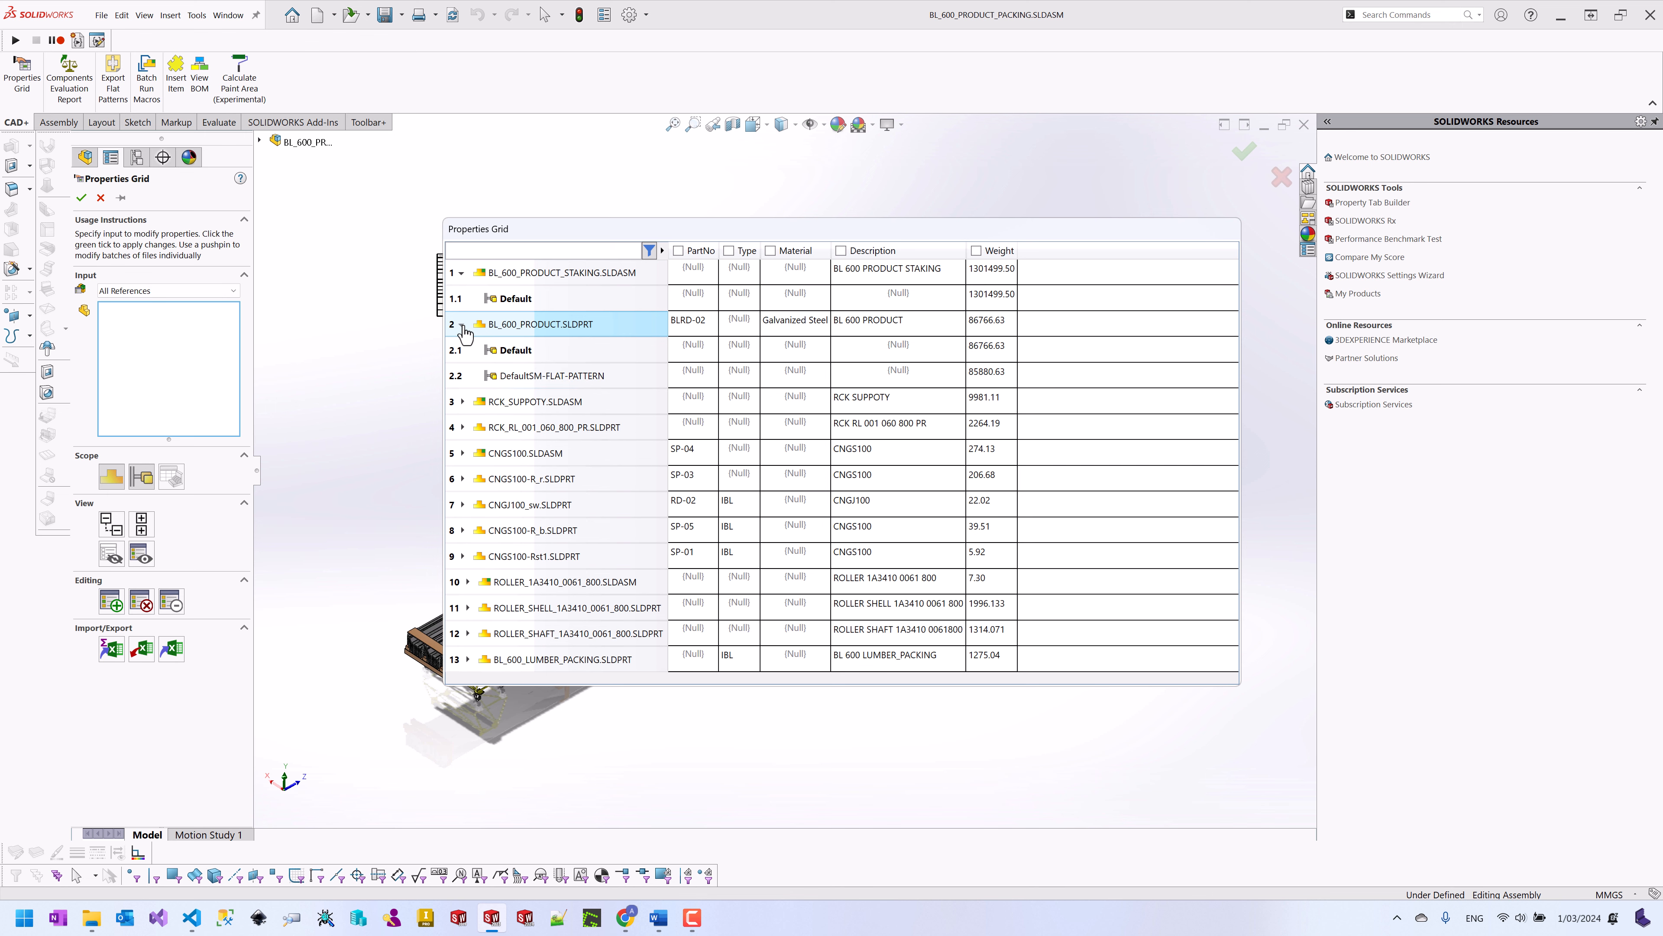
left_click(112, 532)
scroll(856, 393, "down", 5)
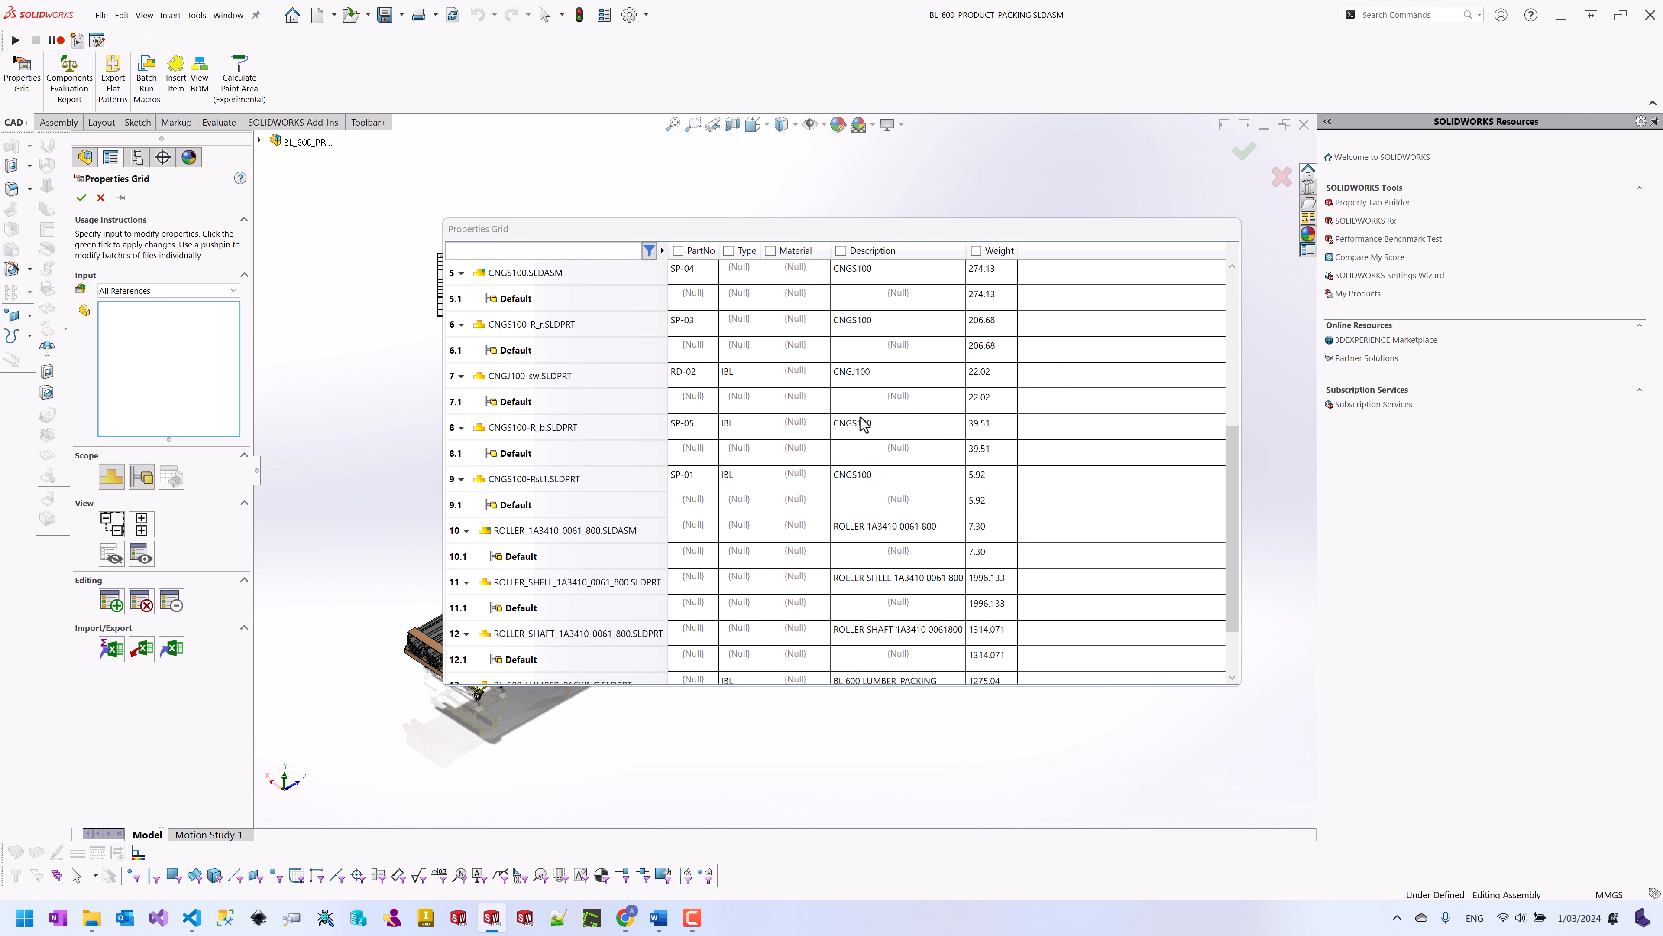
scroll(894, 455, "up", 5)
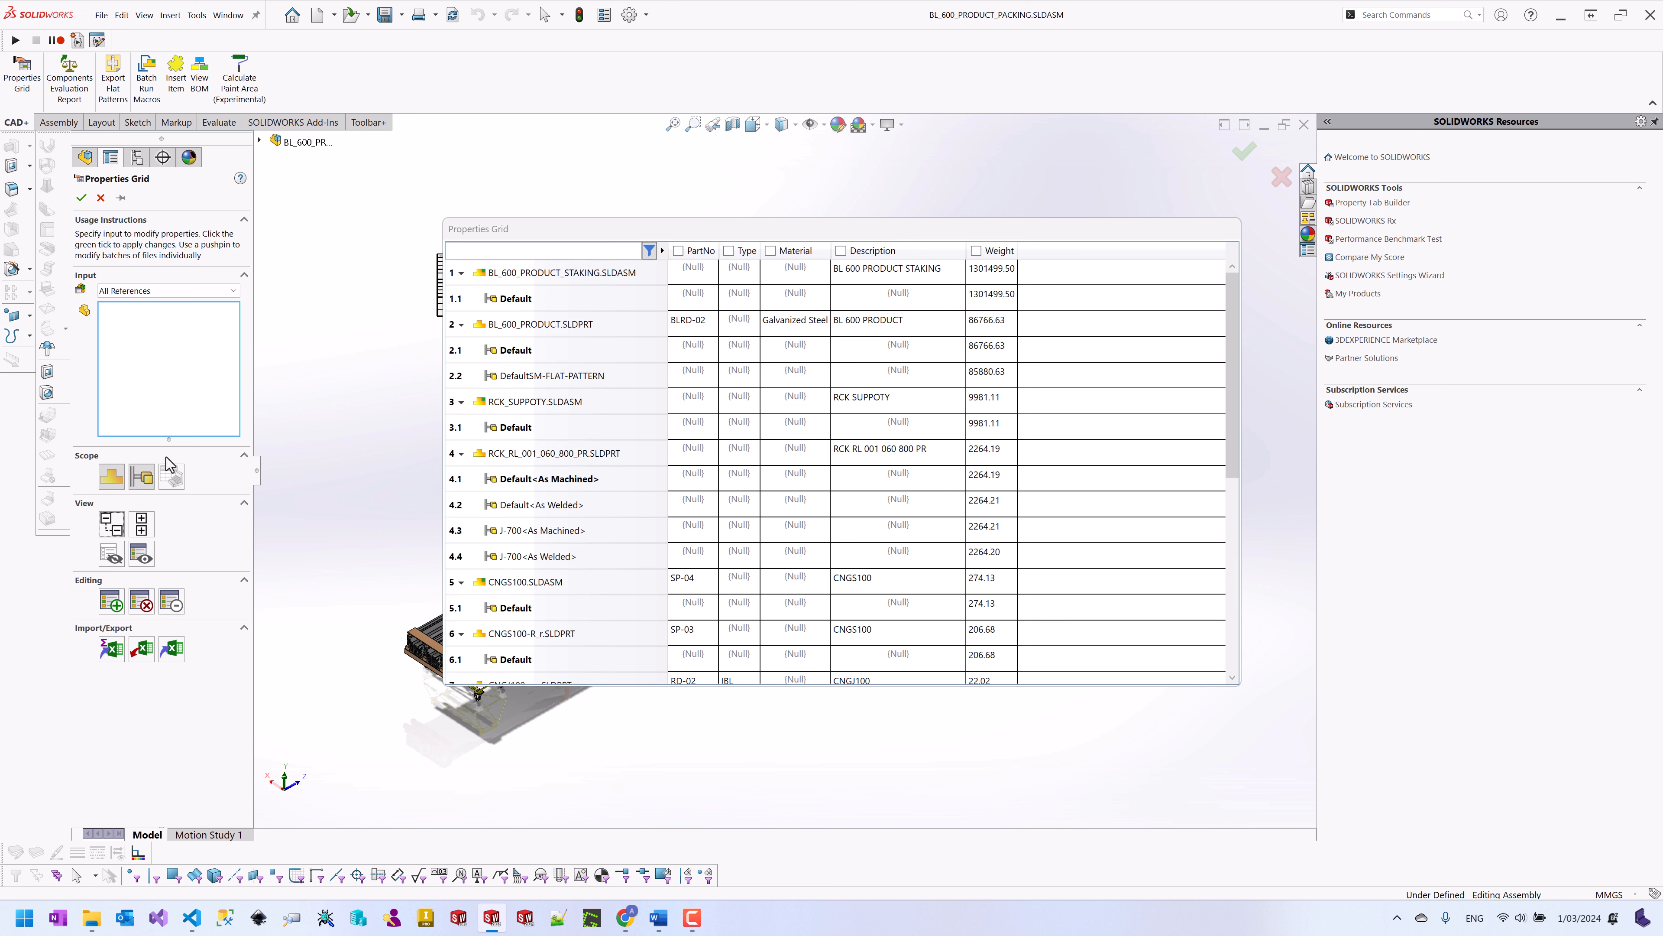
left_click(141, 476)
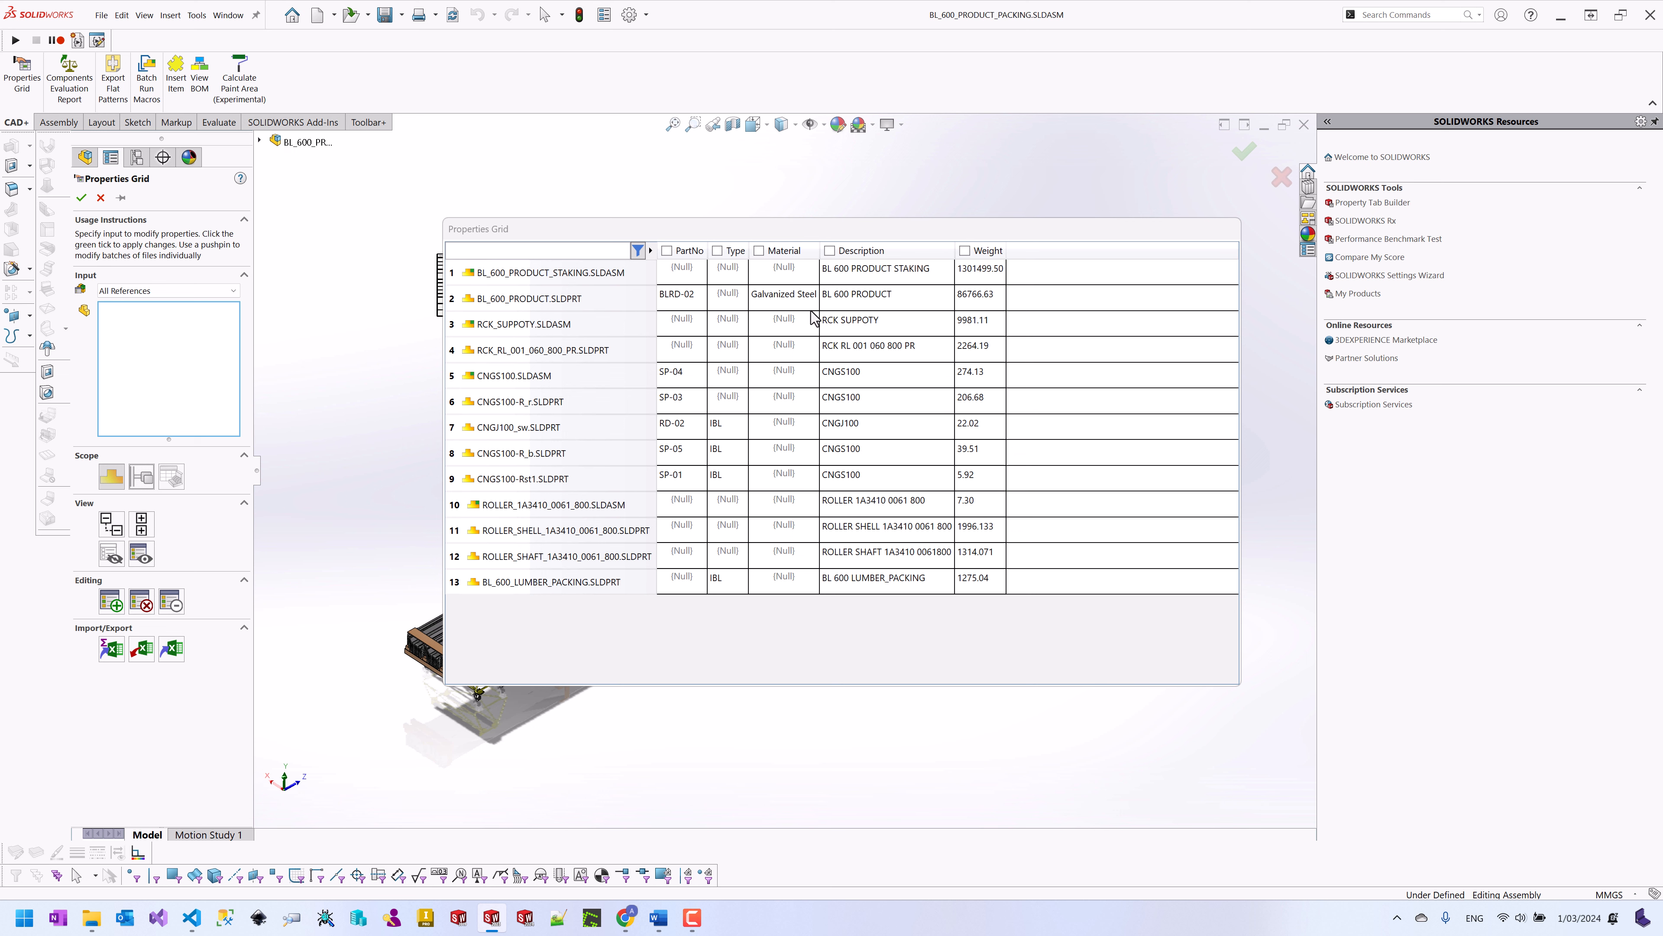
Step: Copy the SW-Material expression from row 2's Galvanized Steel Material cell
left_click(804, 300)
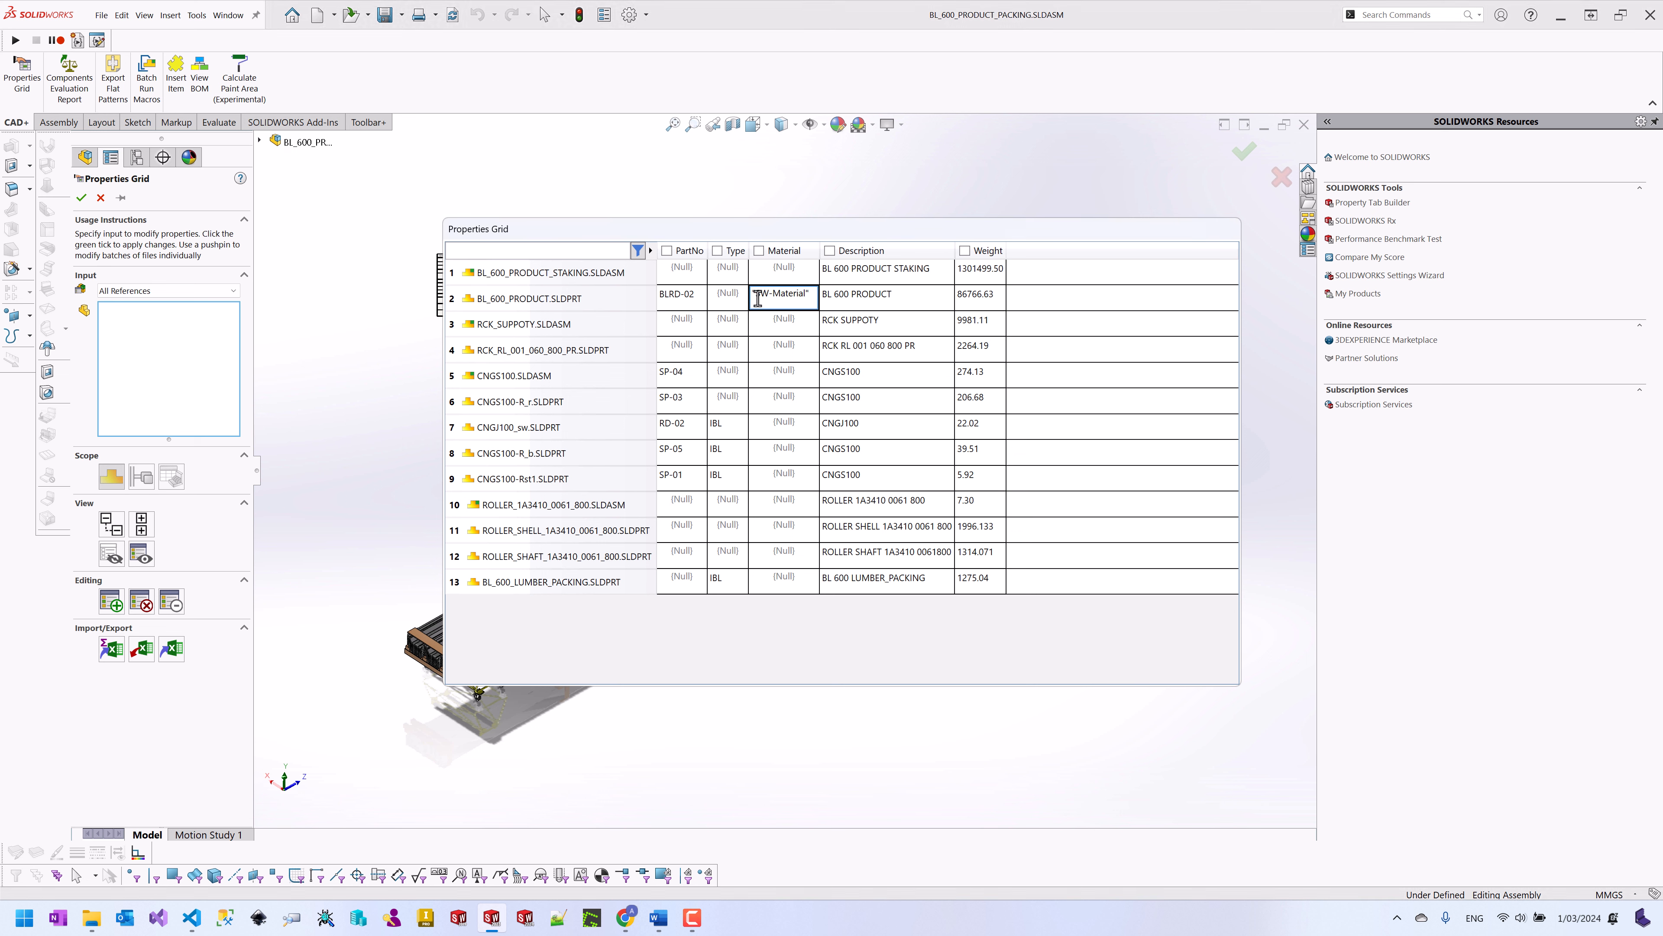
left_click(786, 333)
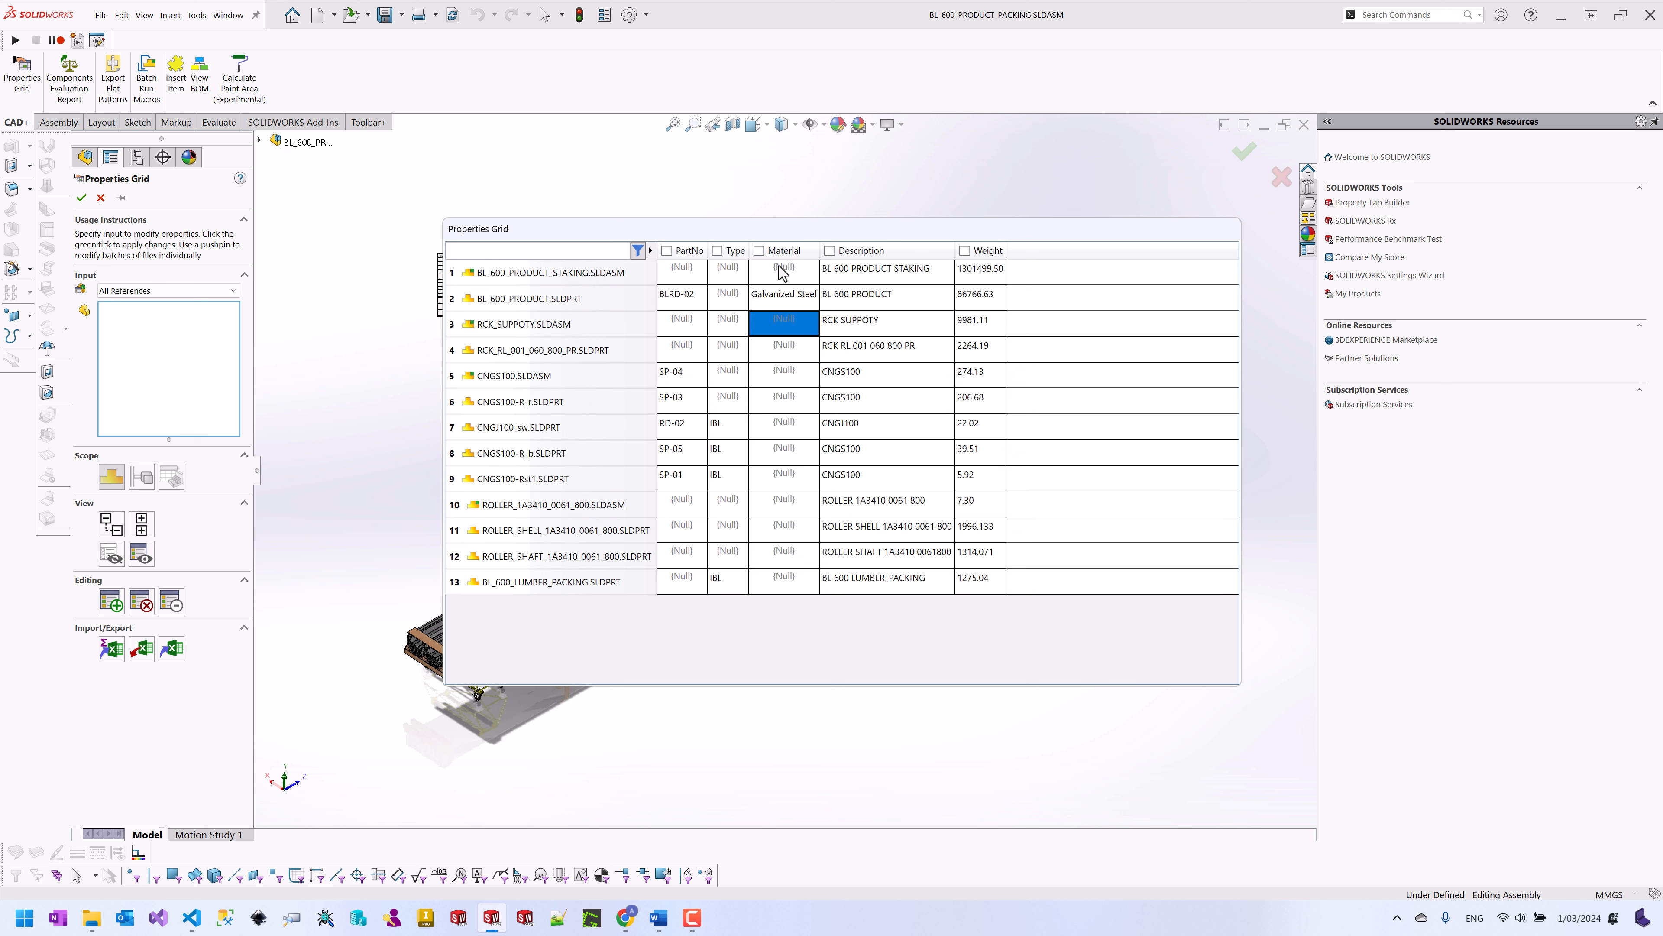
left_click(788, 303)
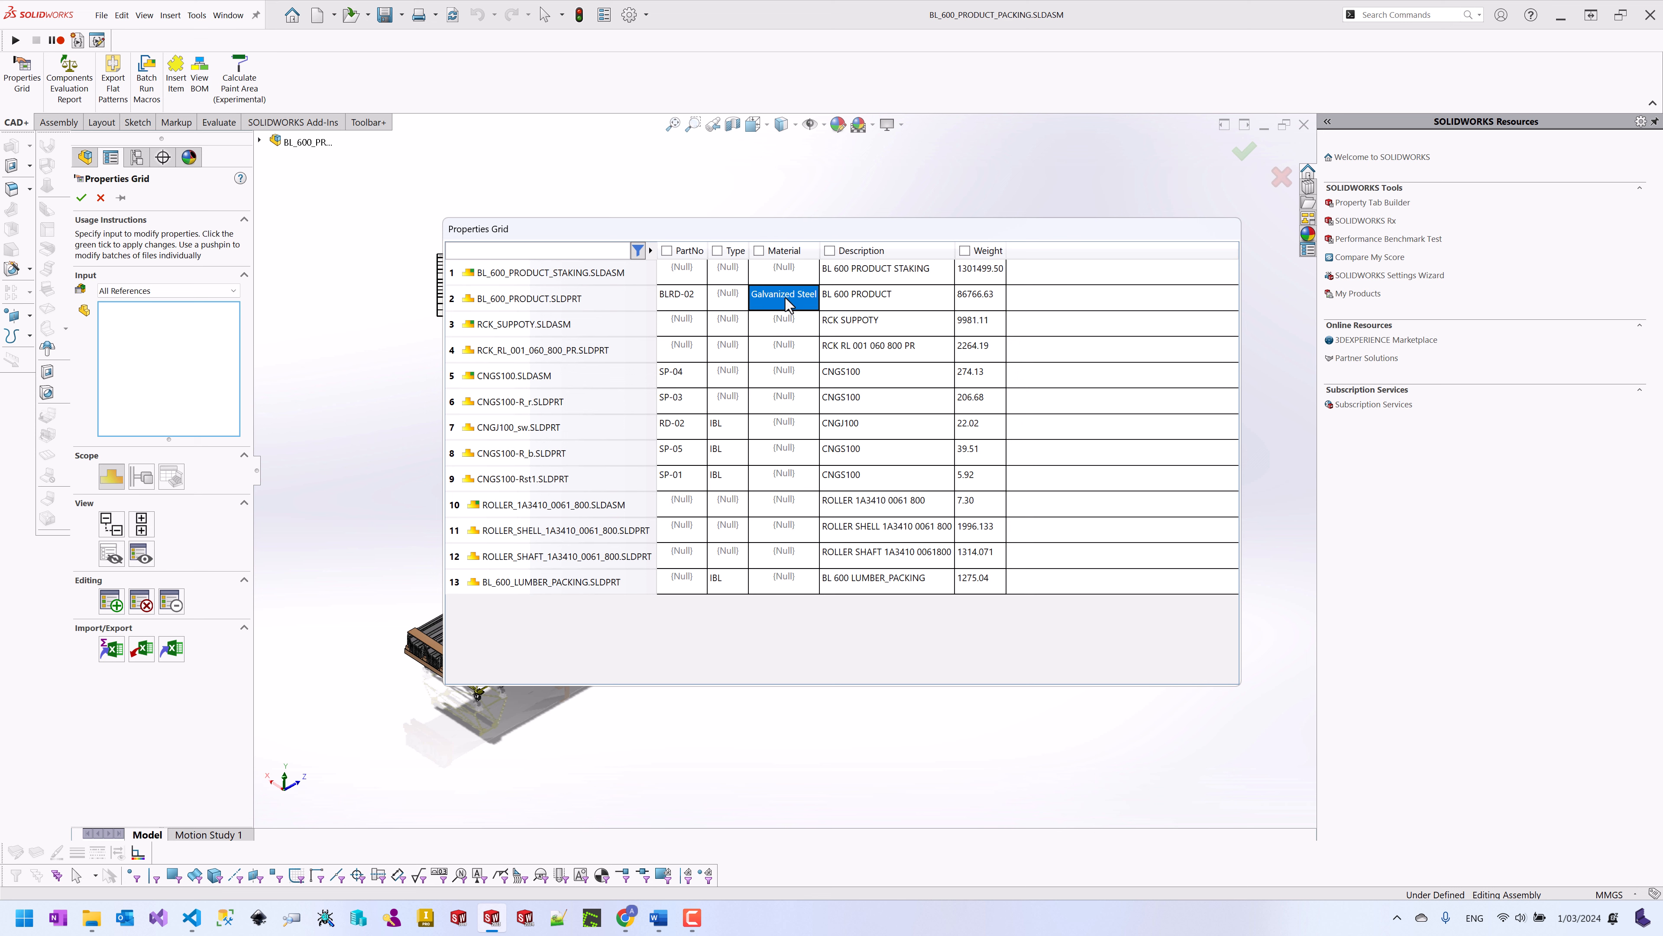
right_click(788, 302)
left_click(832, 313)
Step: Paste the expression into Material rows 1–13, pin the panel, and apply the changes
left_click(813, 280)
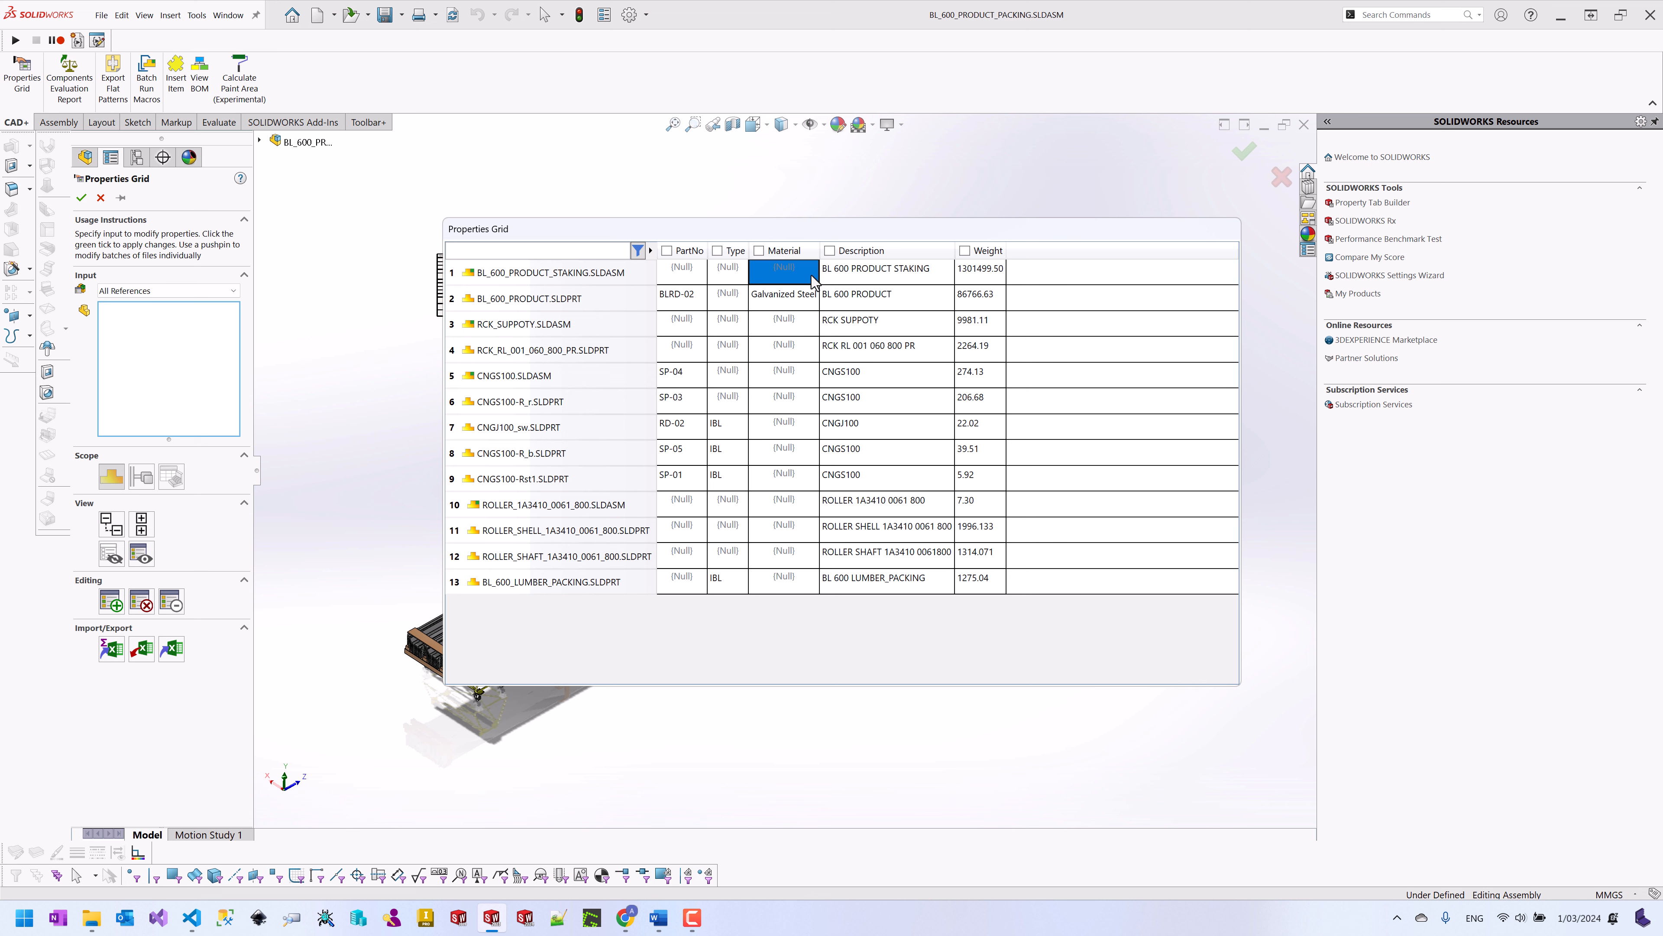
left_click(779, 581, "shift")
right_click(779, 581)
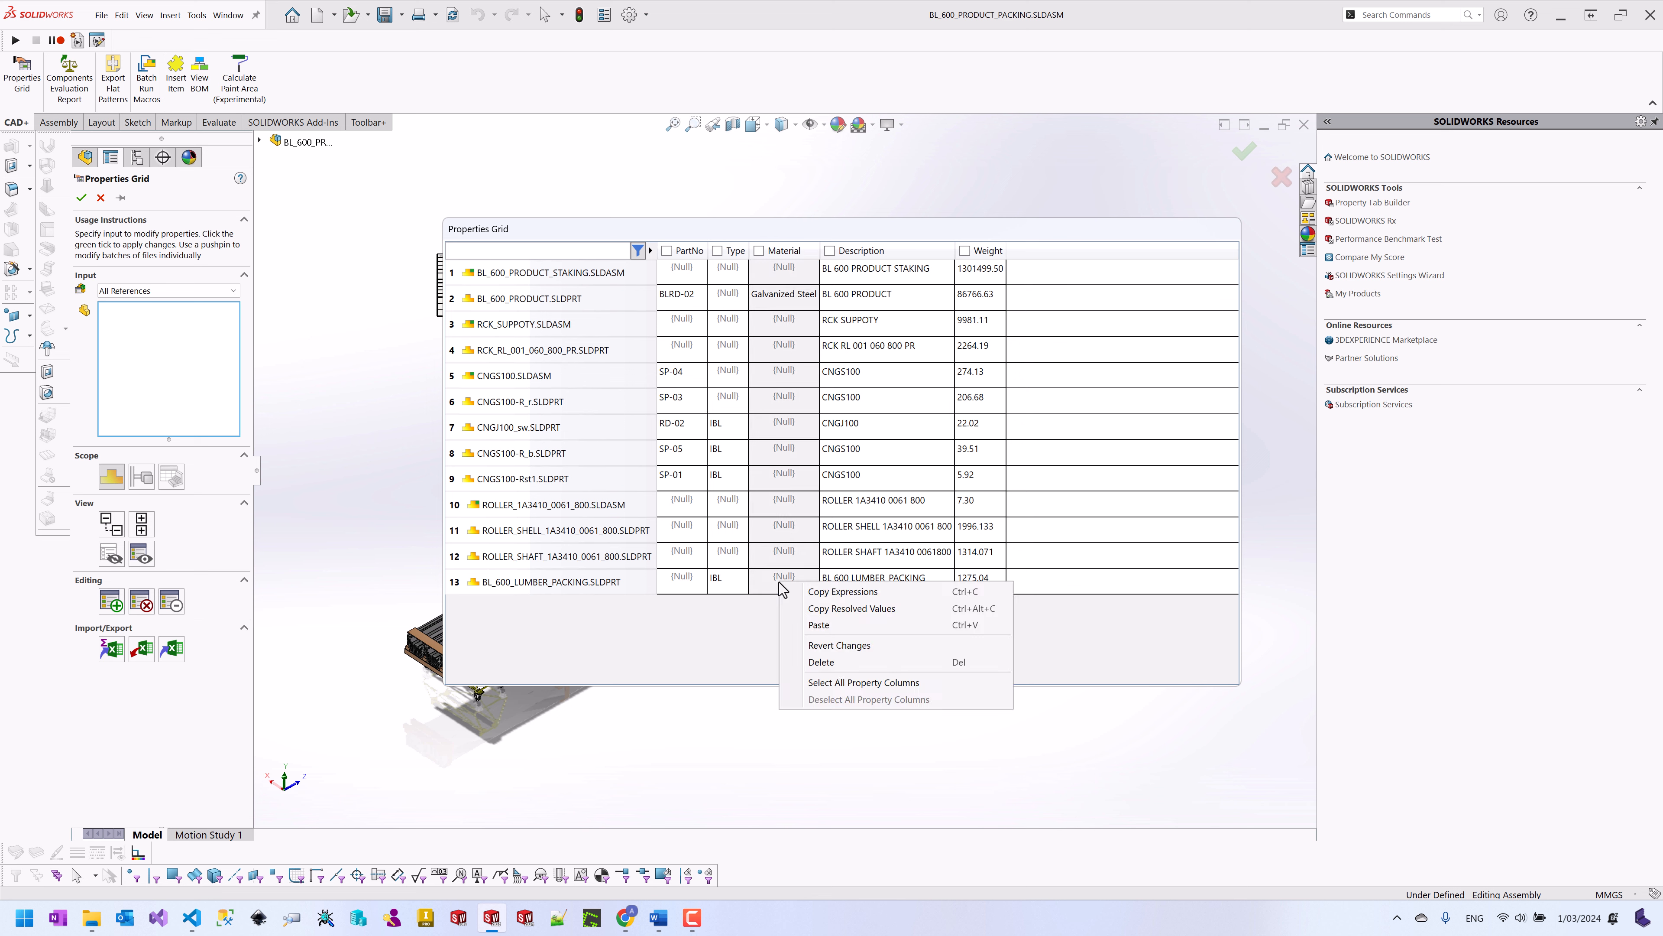
left_click(820, 624)
left_click(882, 429)
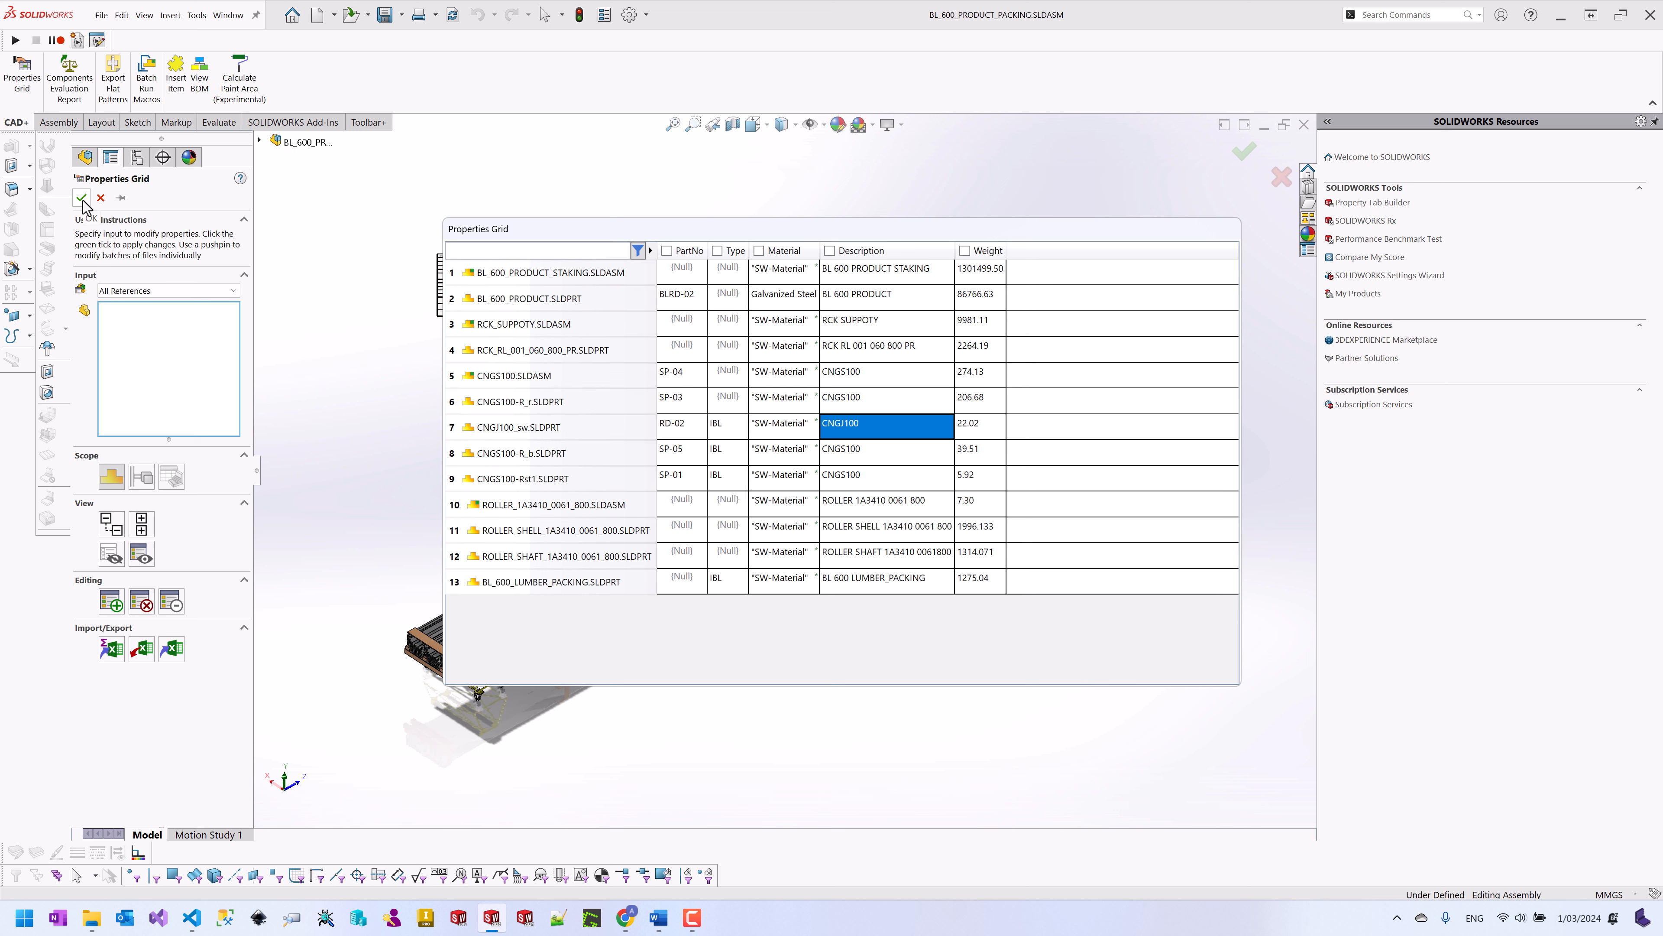
left_click(120, 197)
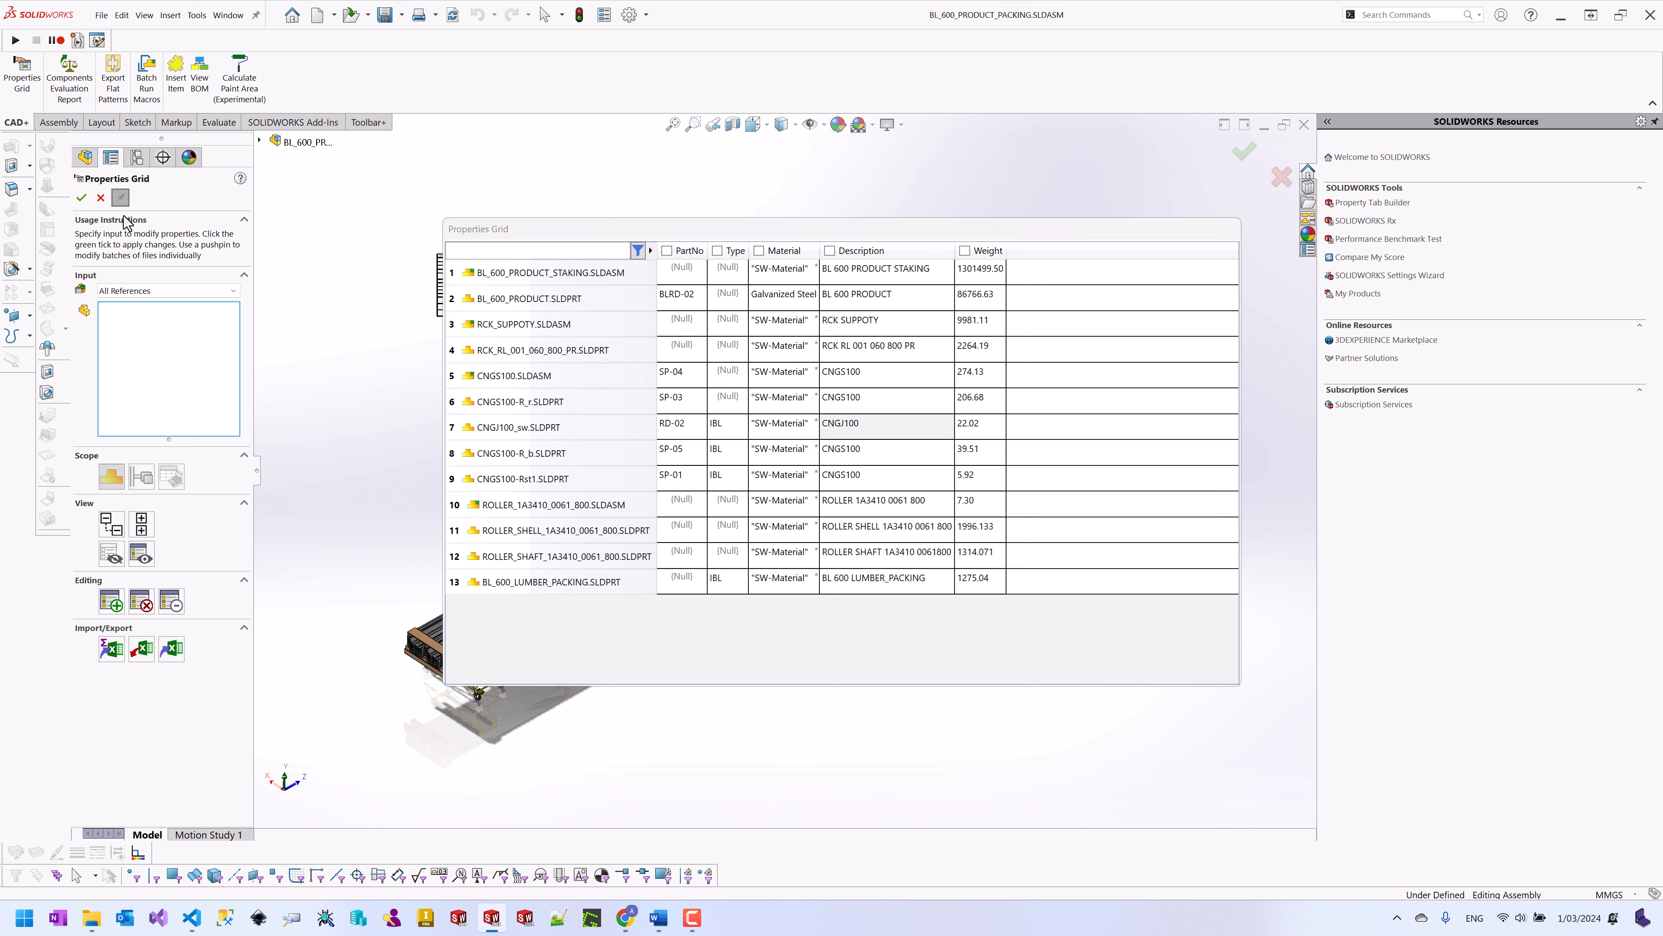
left_click(81, 197)
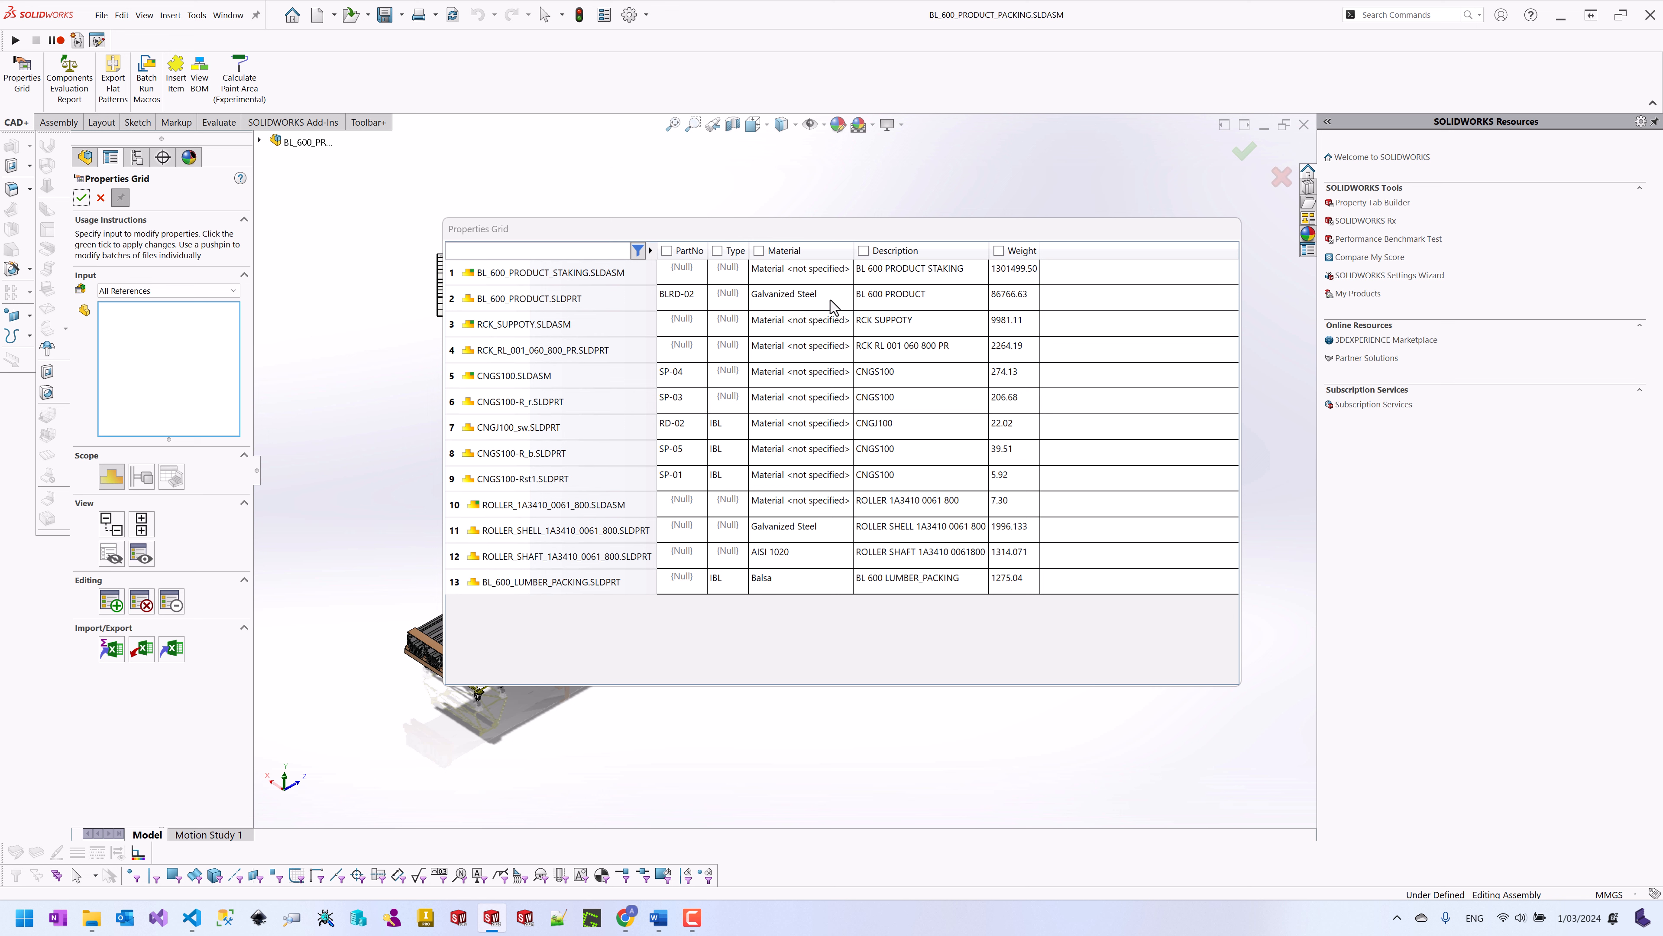
Step: Copy the Description cells from row 1 to row 13 and switch to the blank Word document
left_click(917, 282)
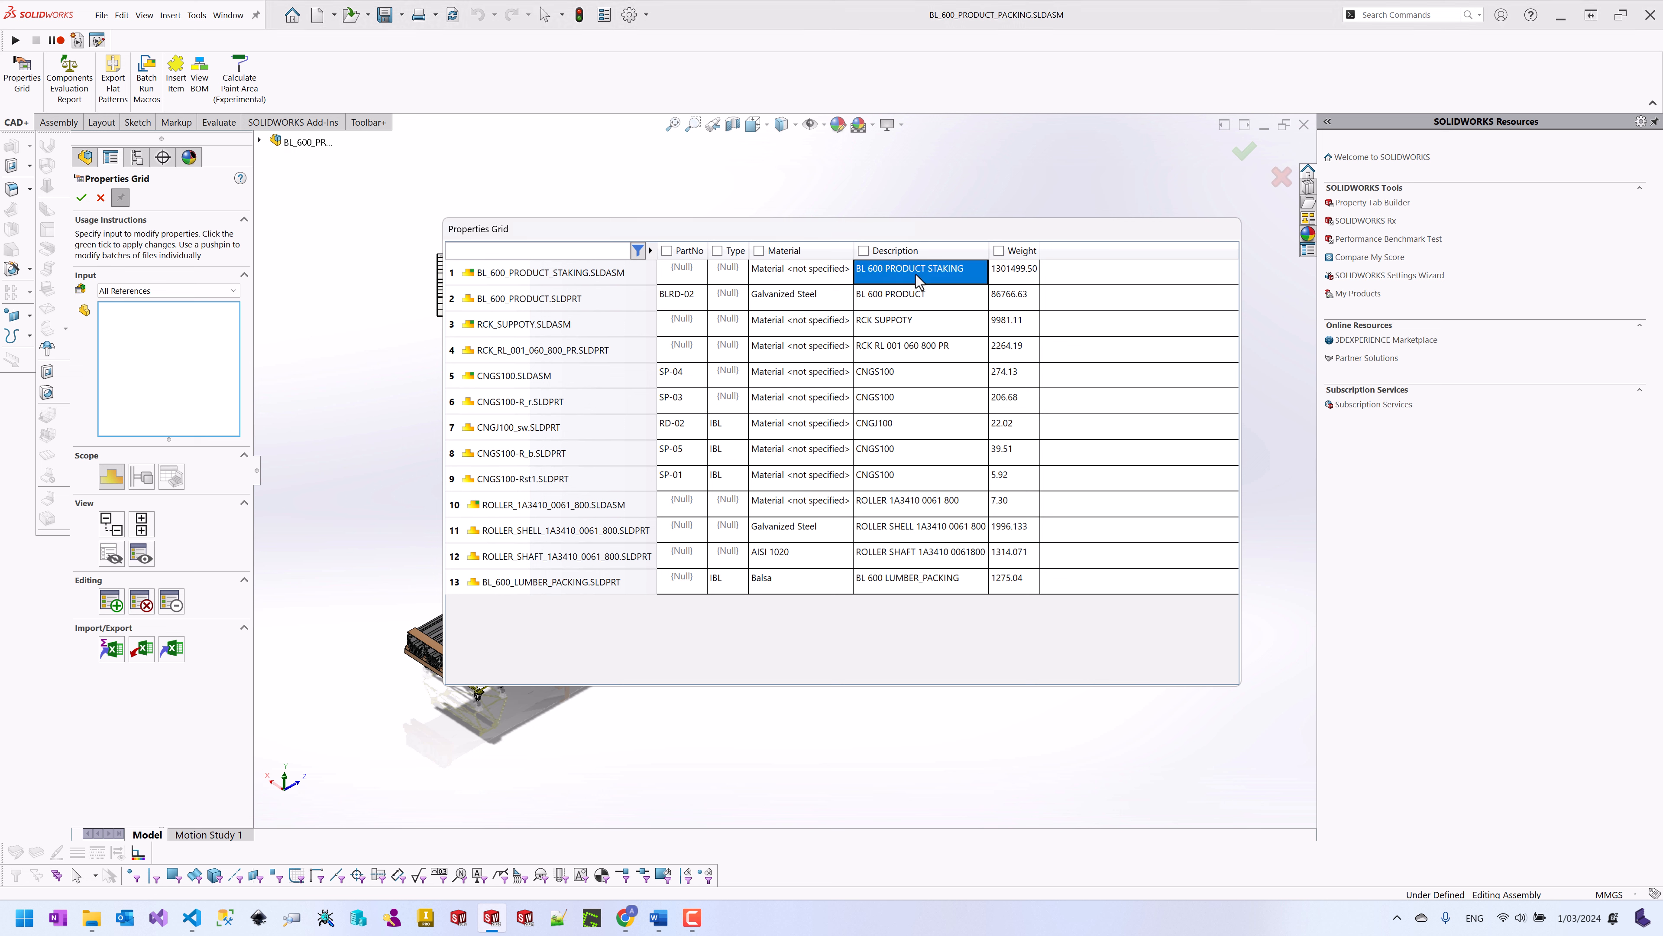
left_click(927, 581, "shift")
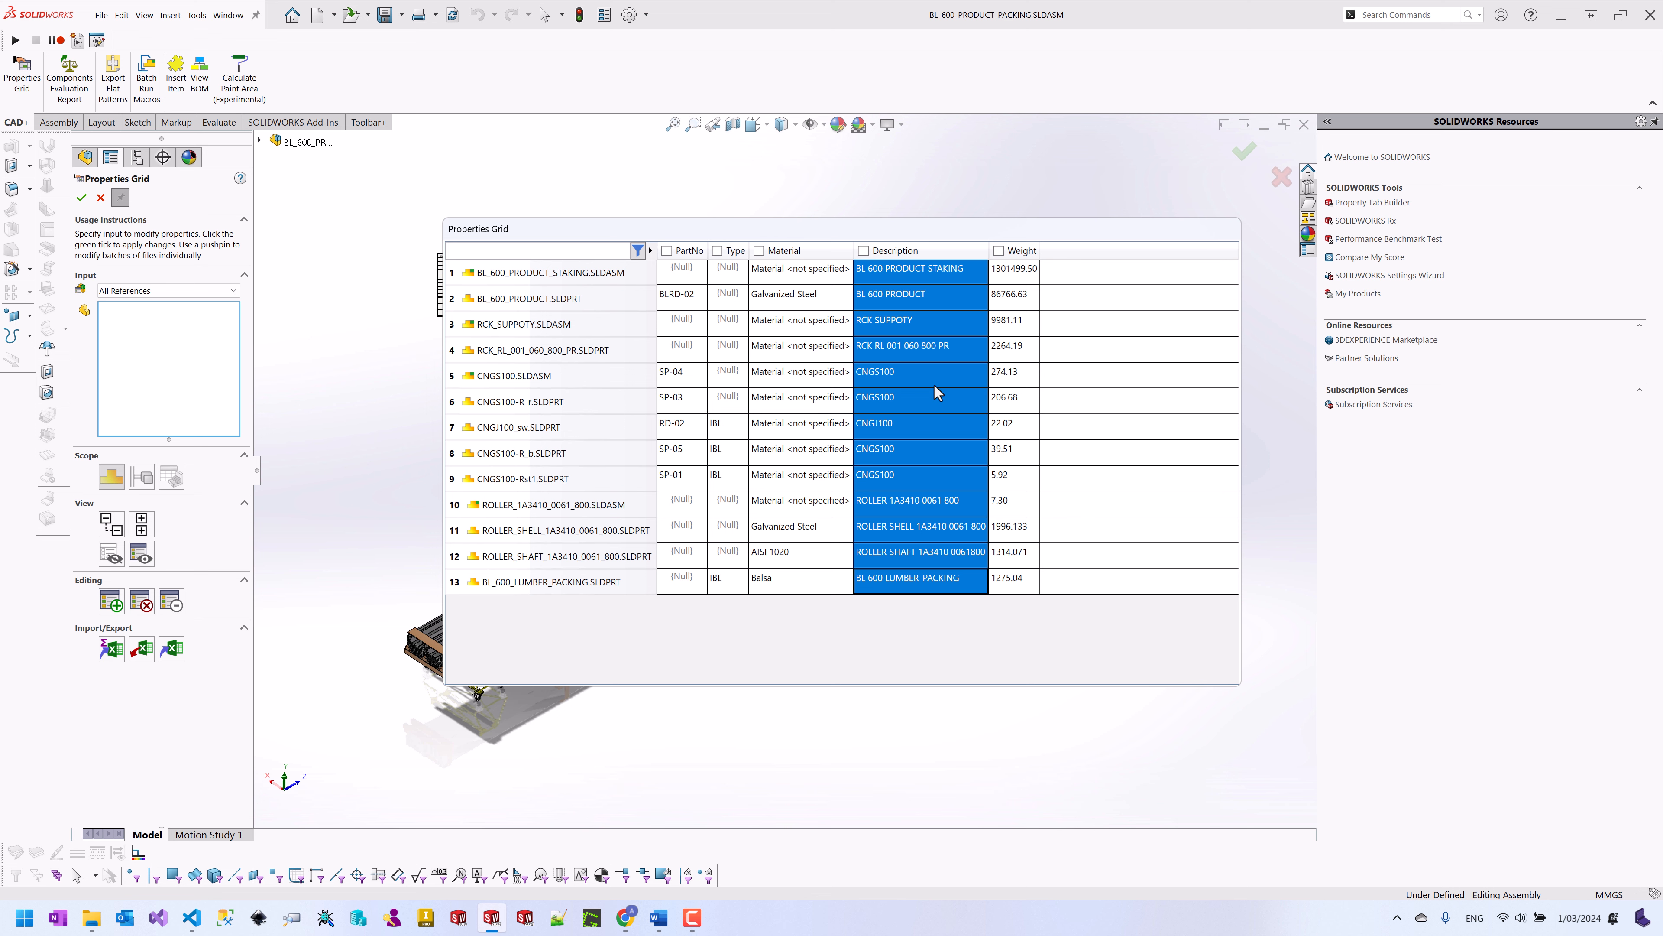
left_click(658, 916)
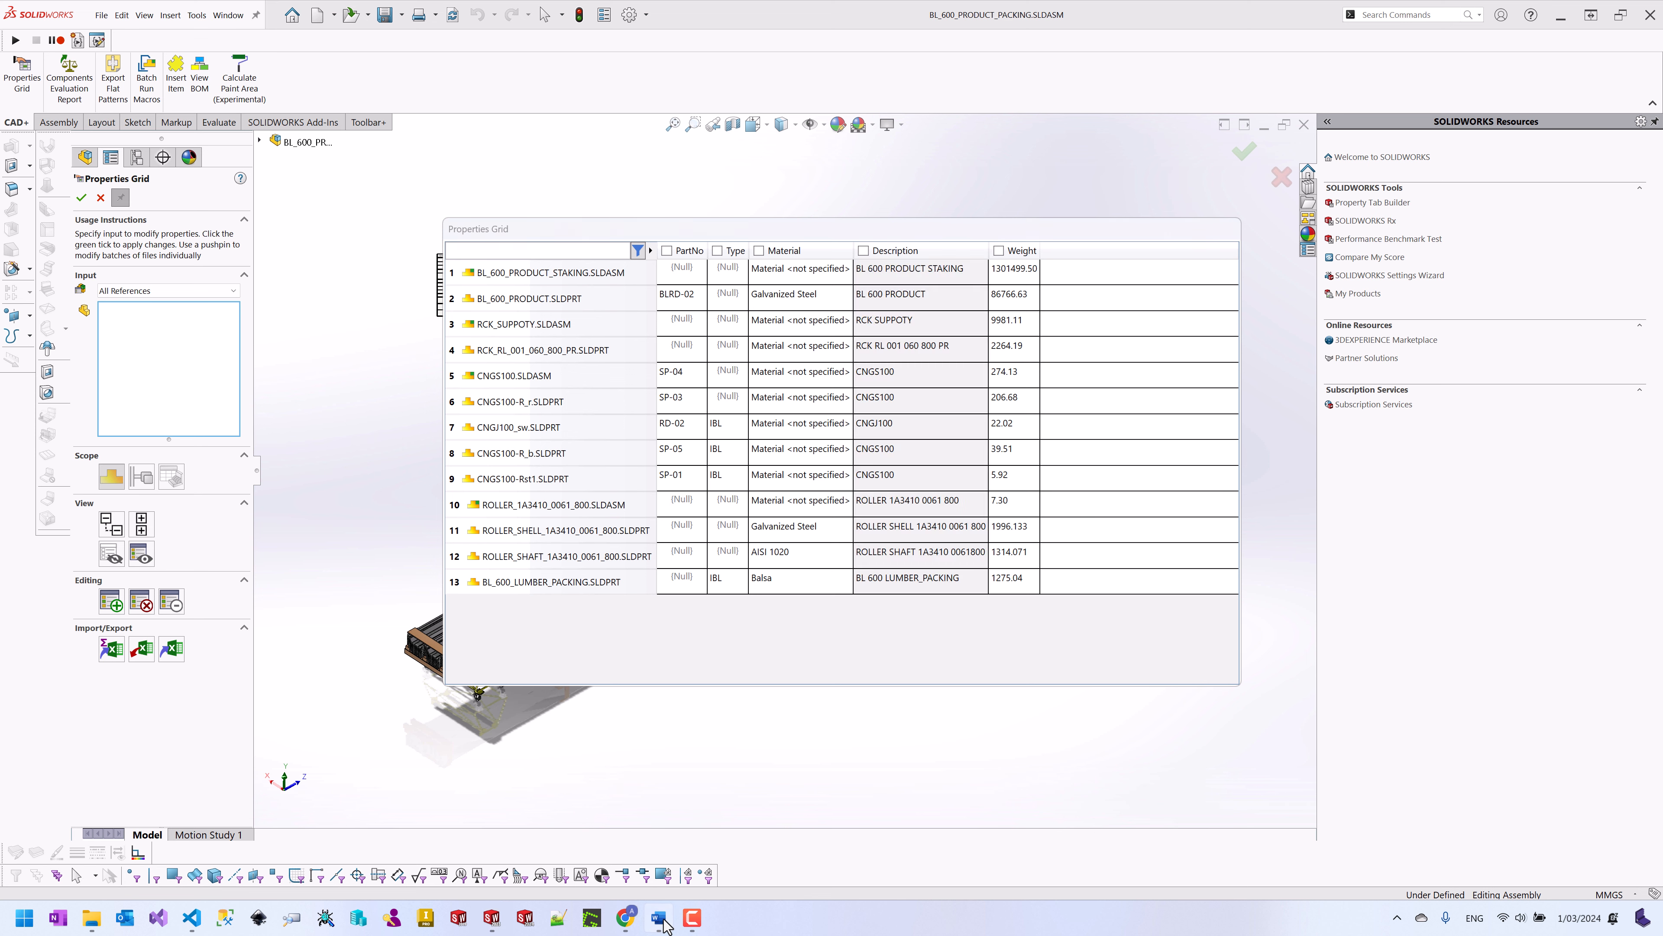
Step: Paste the descriptions into Word, convert them to sentence case with Shift+F3, then minimise Word
key("ctrl+v")
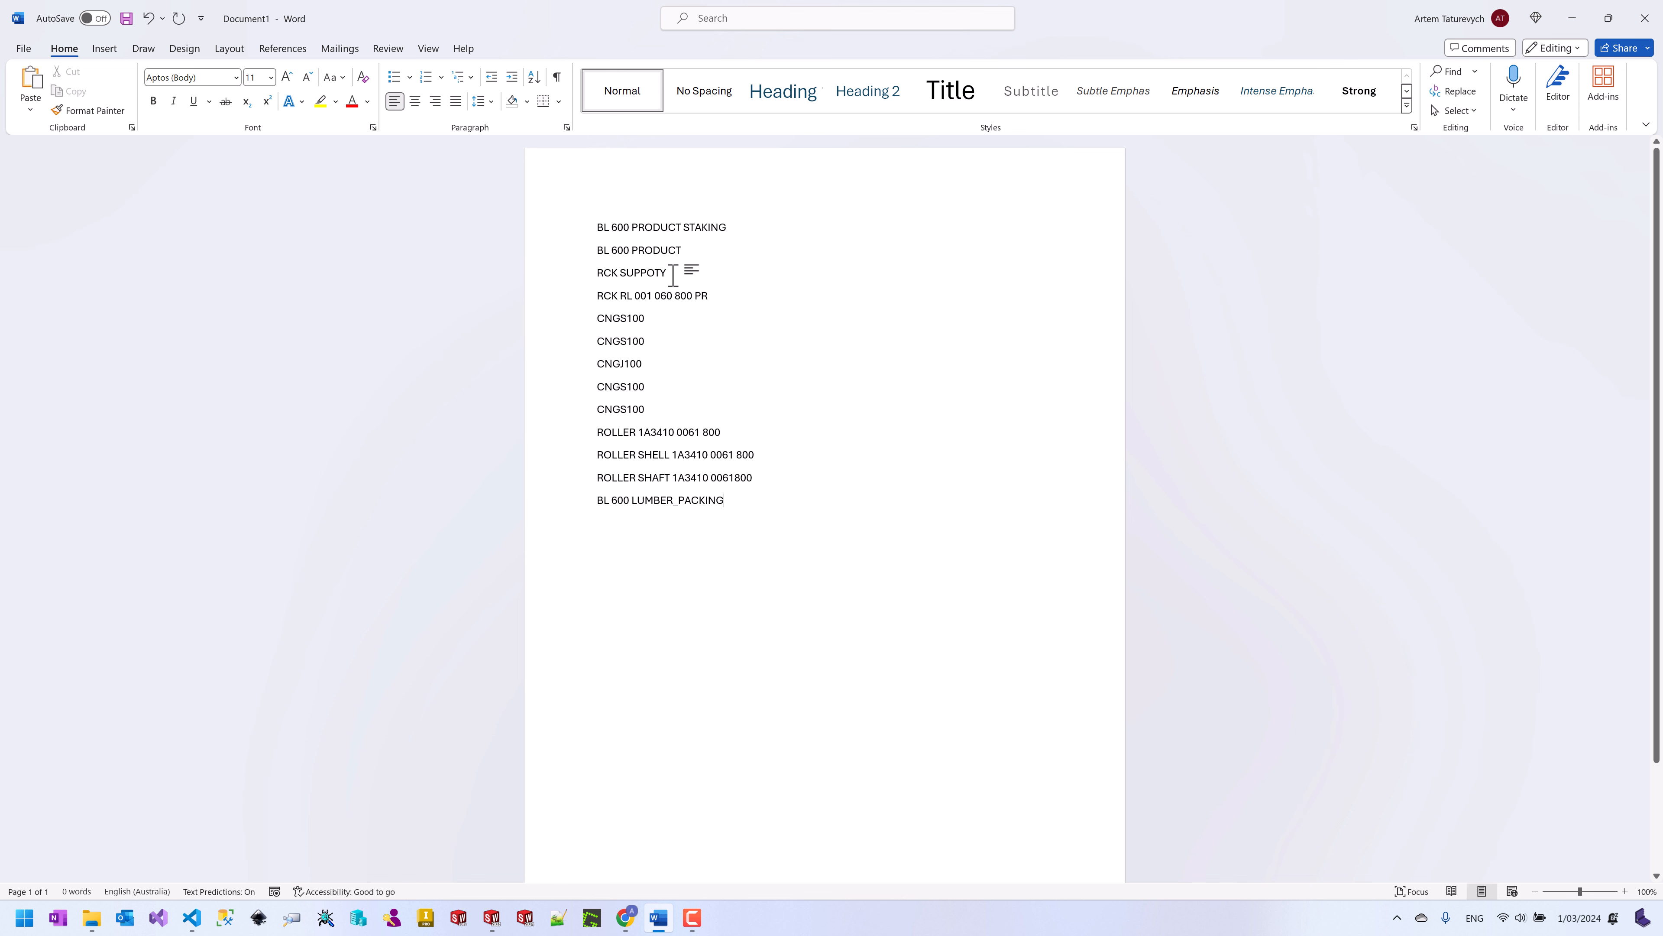
key("ctrl+a")
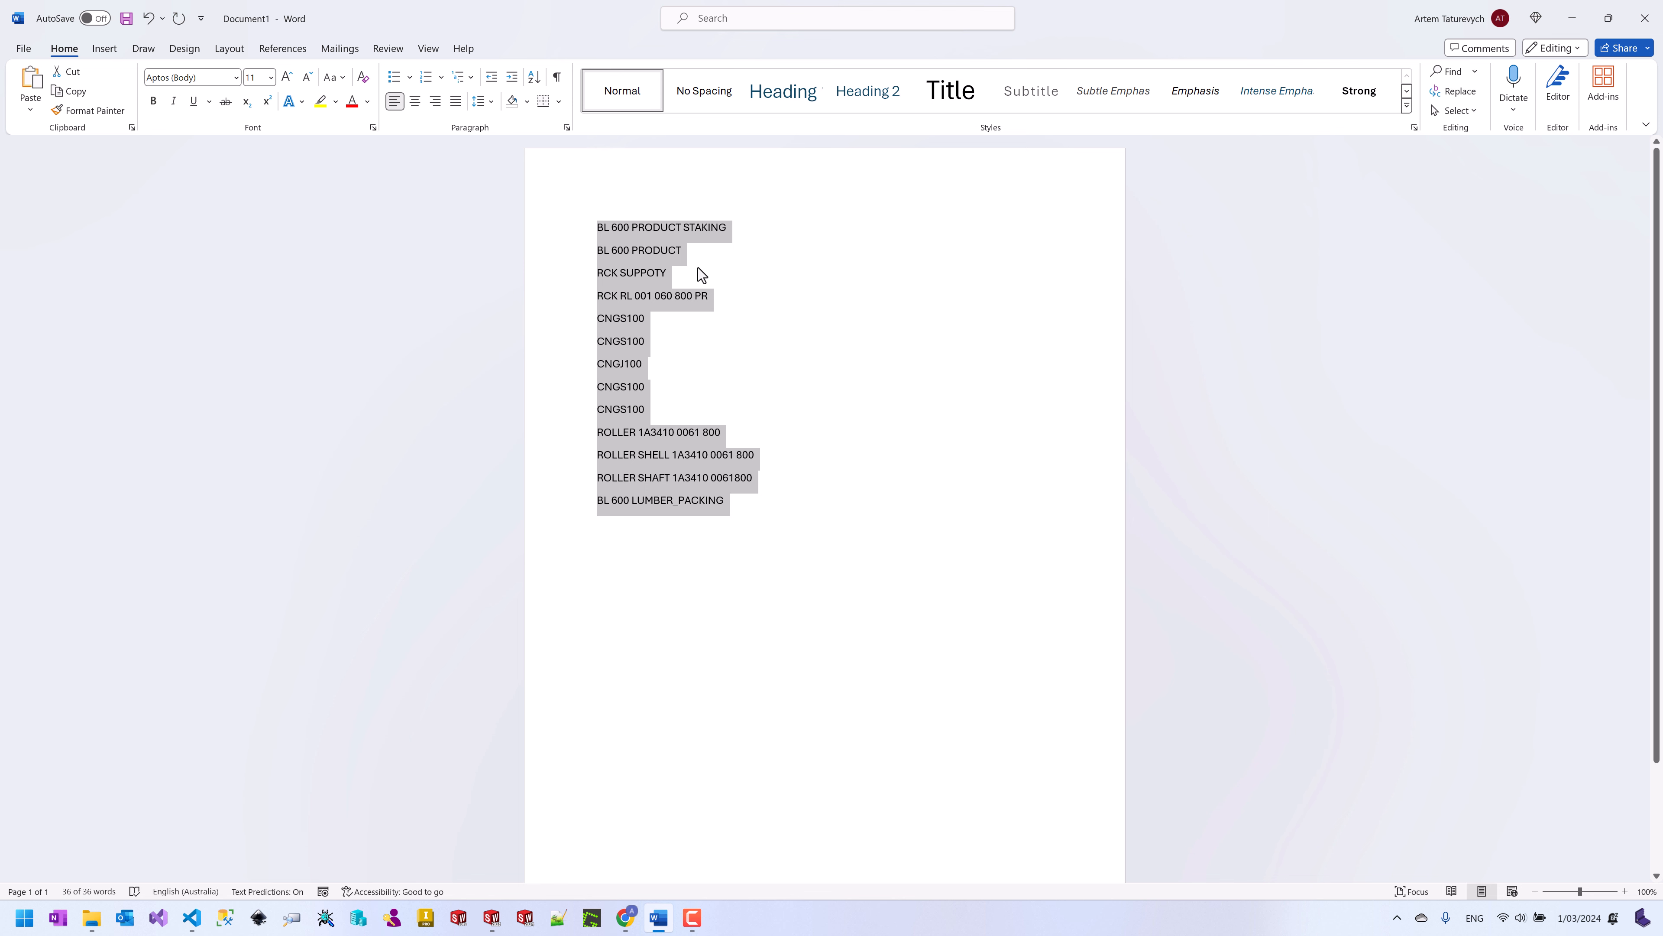
key("shift+F3")
key("shift+F3")
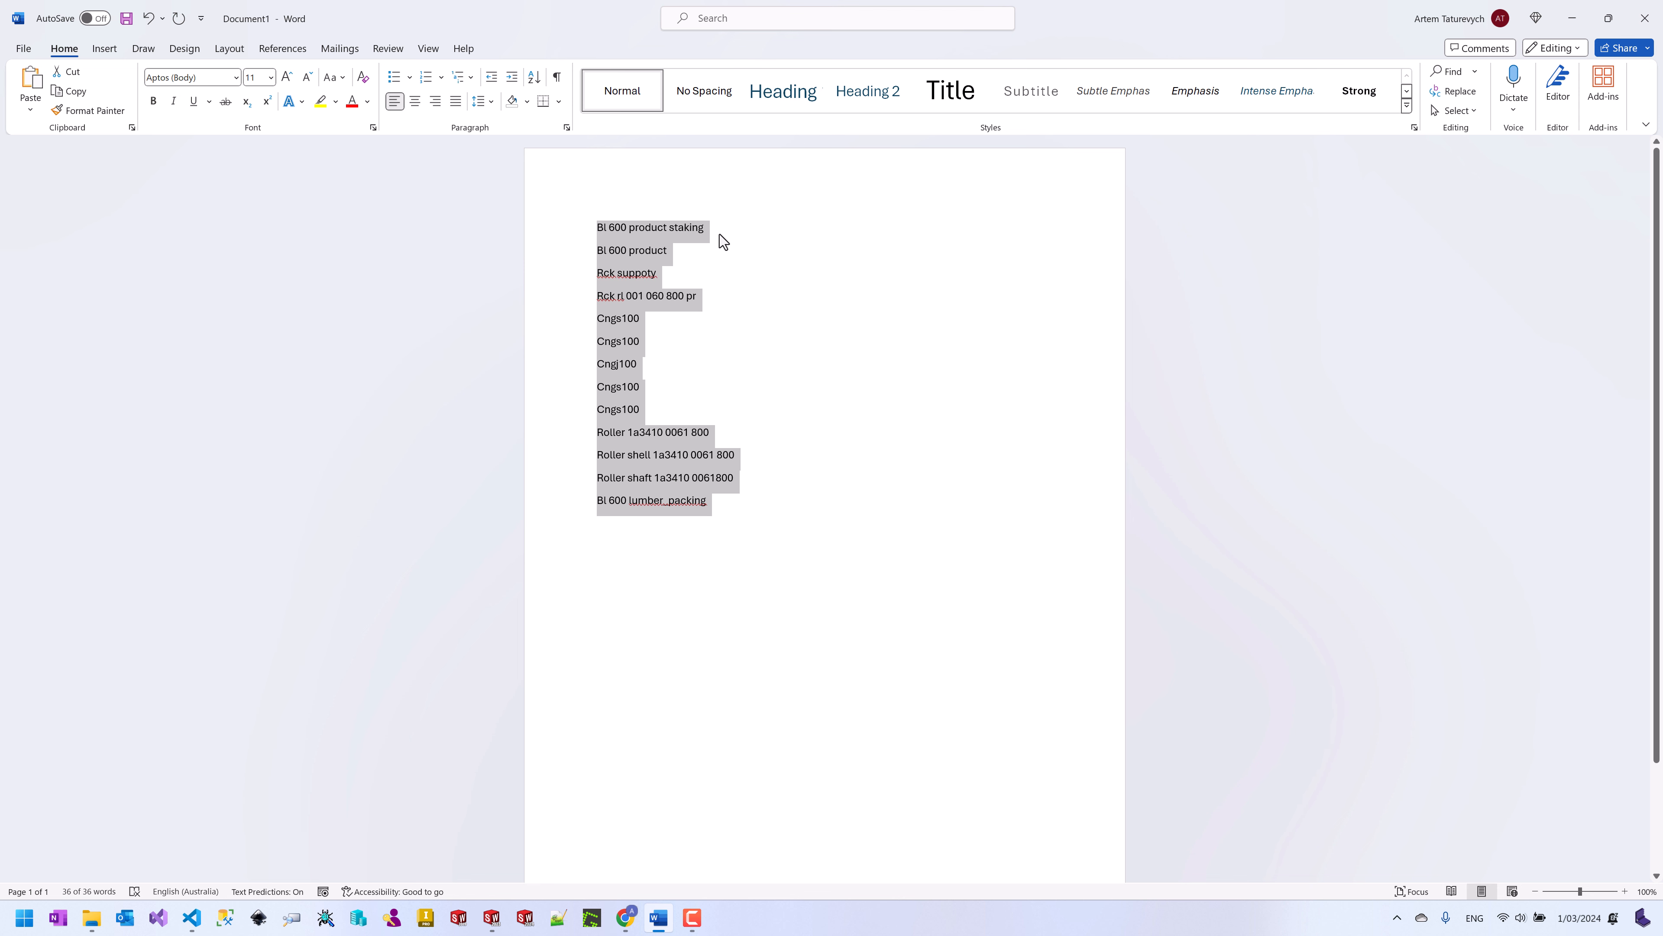
left_click(1573, 18)
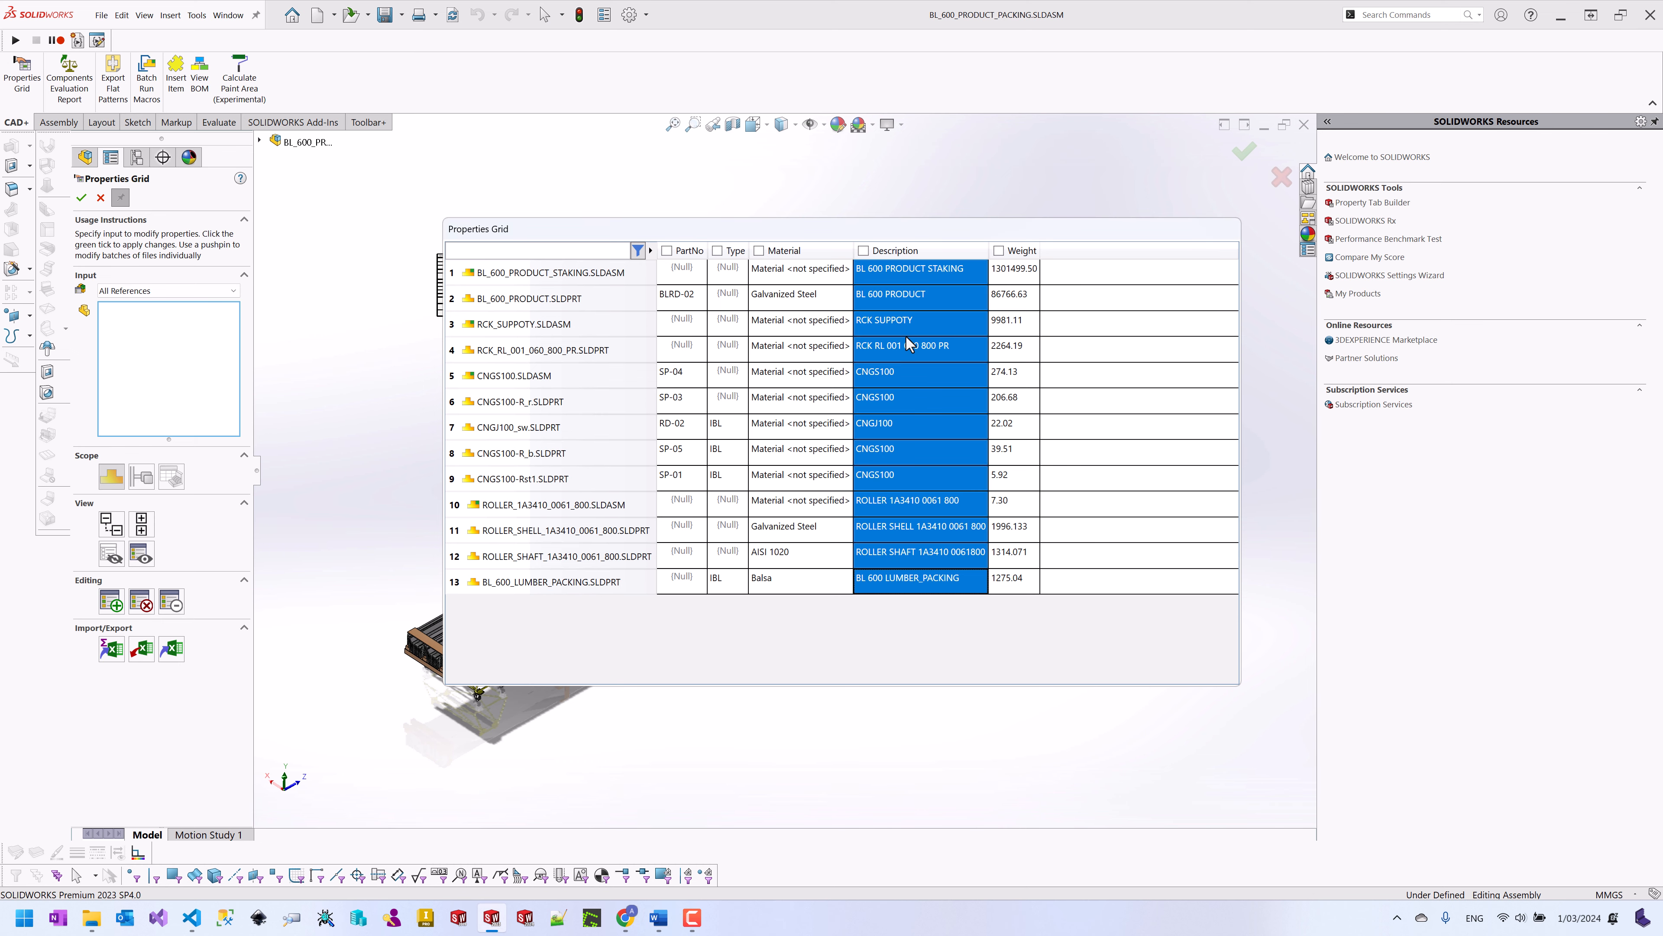
Step: Paste the sentence-case text into the Description column and apply it to all 13 files
key("ctrl+v")
left_click(1023, 334)
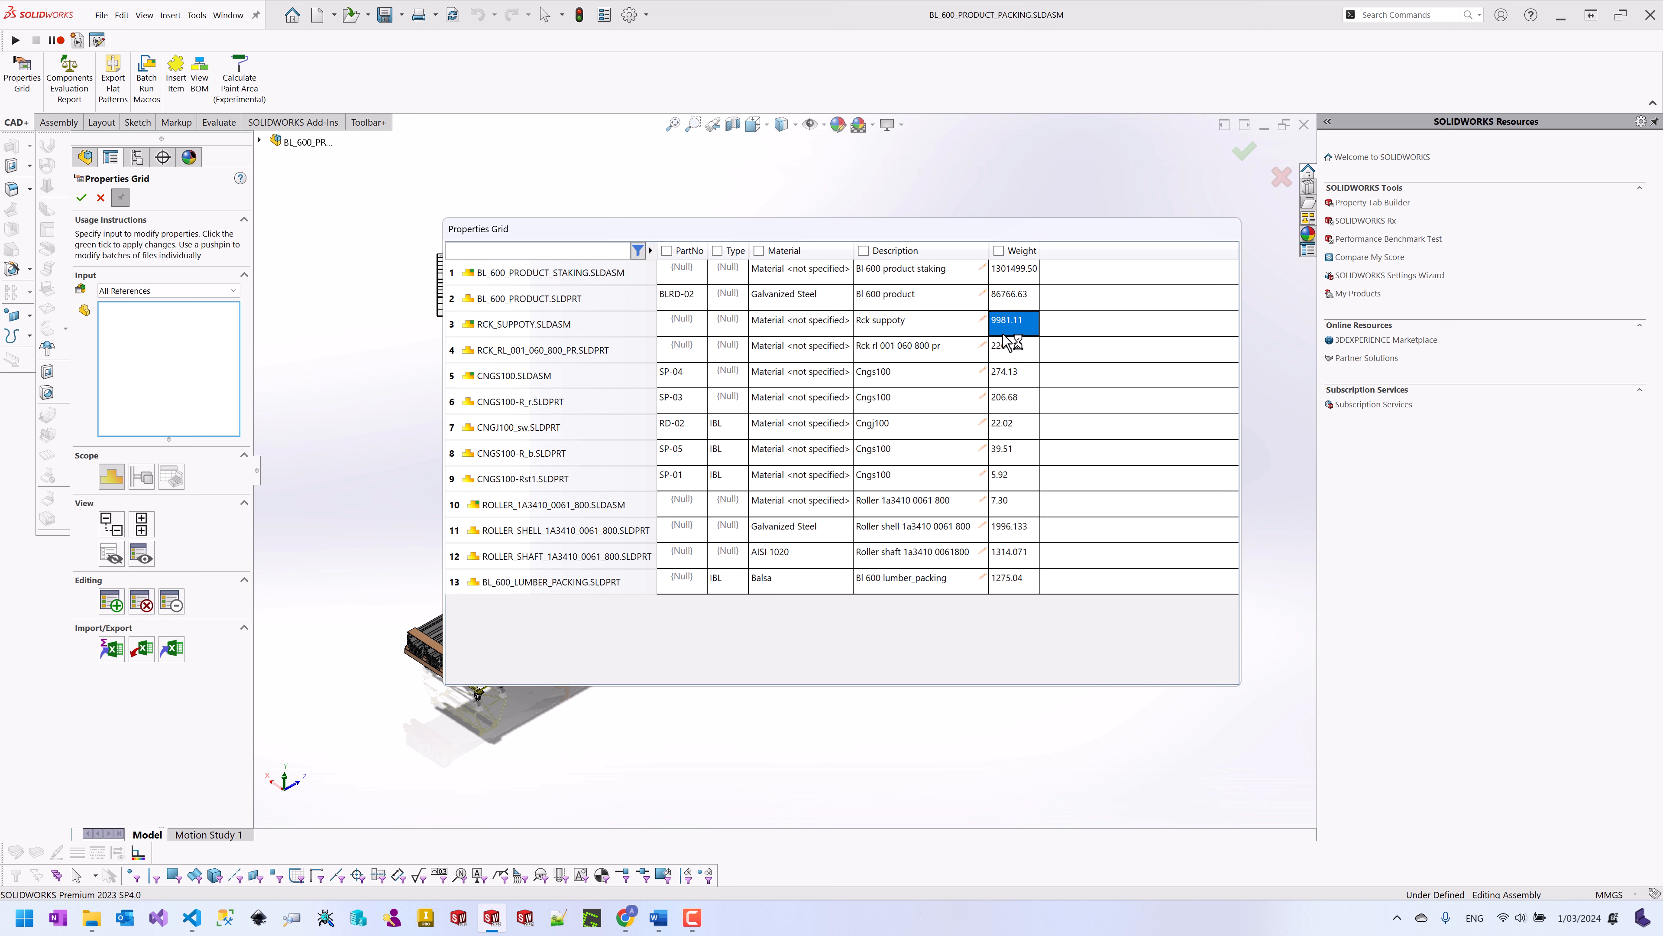
left_click(82, 199)
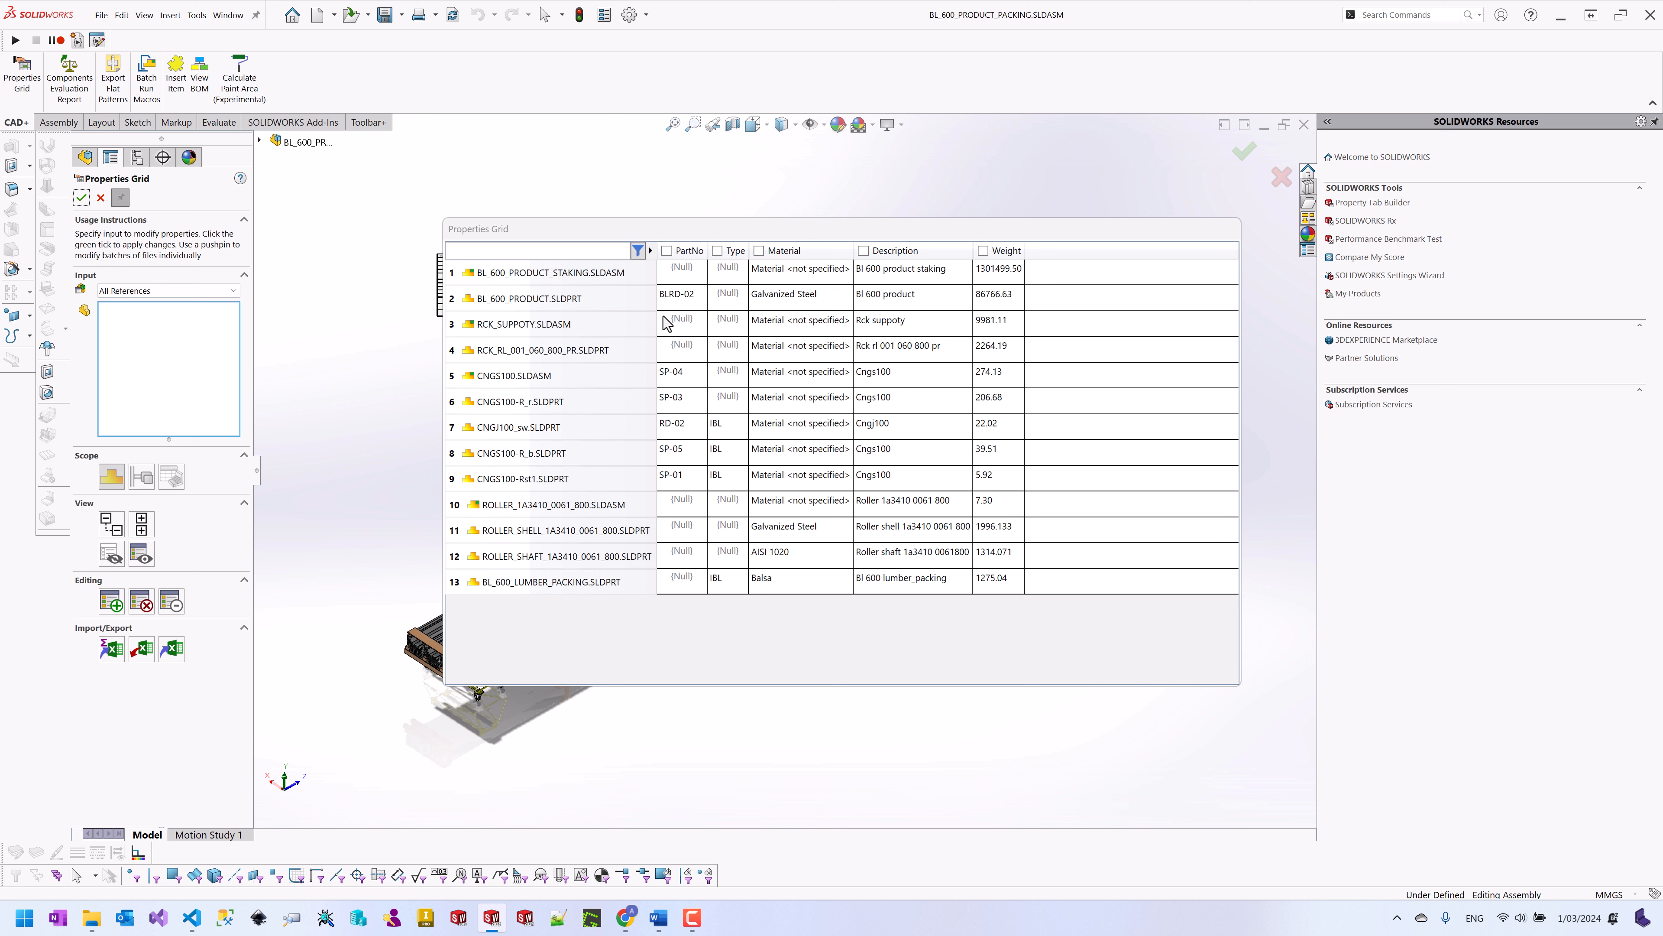
Step: Add a new property named Product Code to the grid
left_click(117, 608)
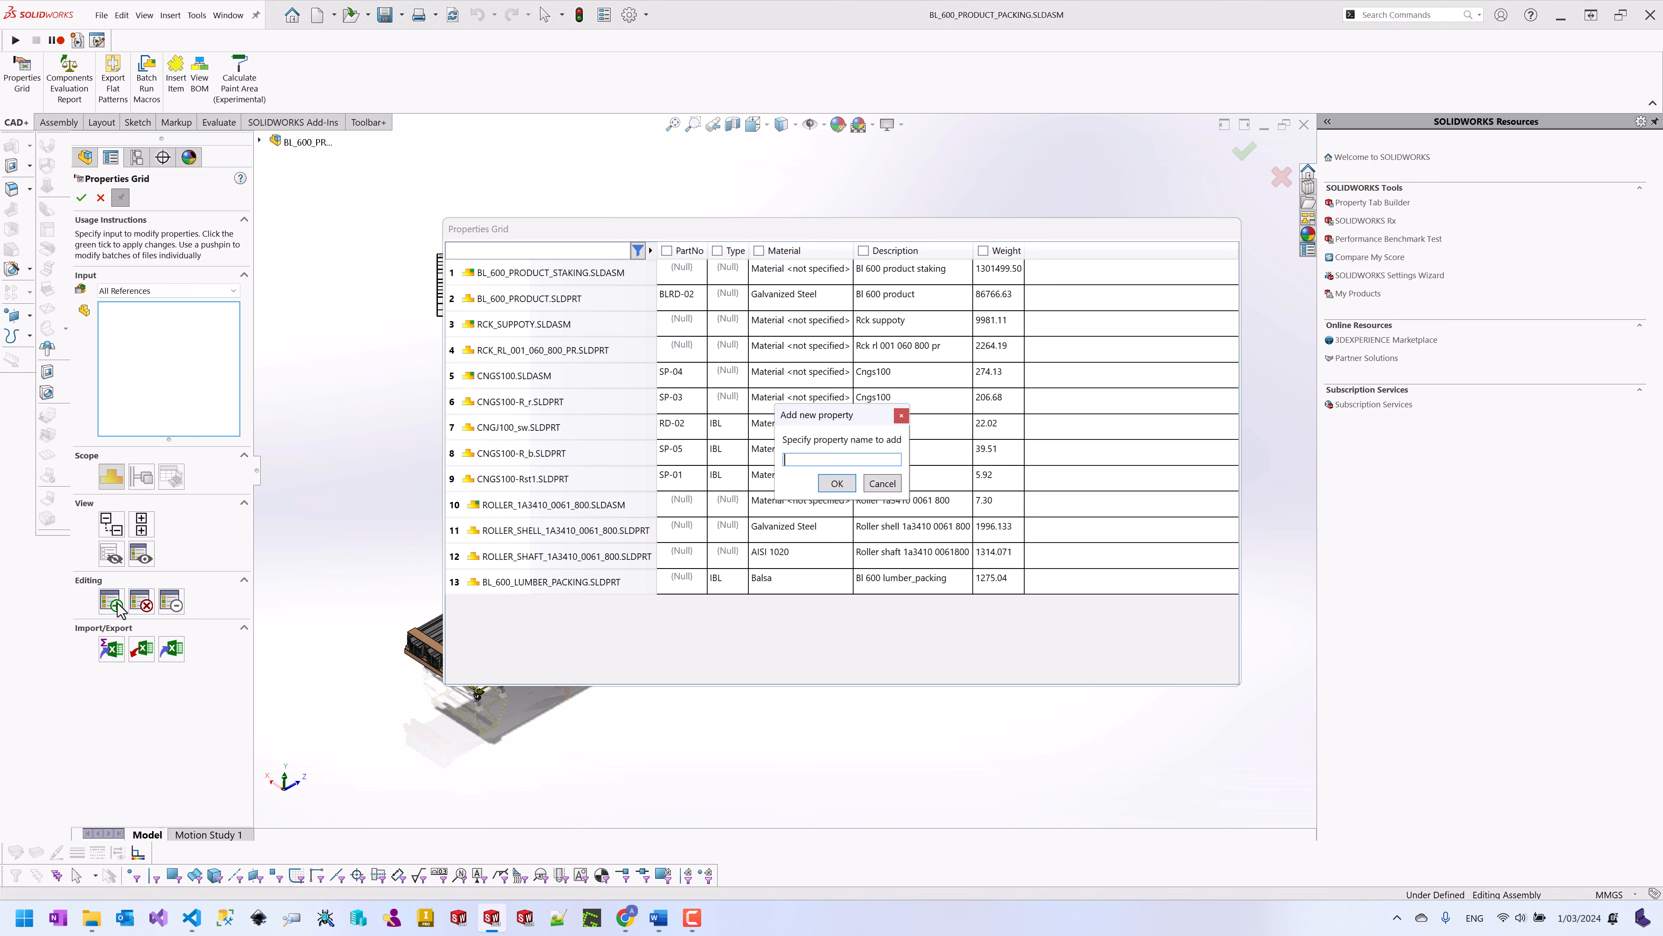
type("Product Code")
left_click(837, 483)
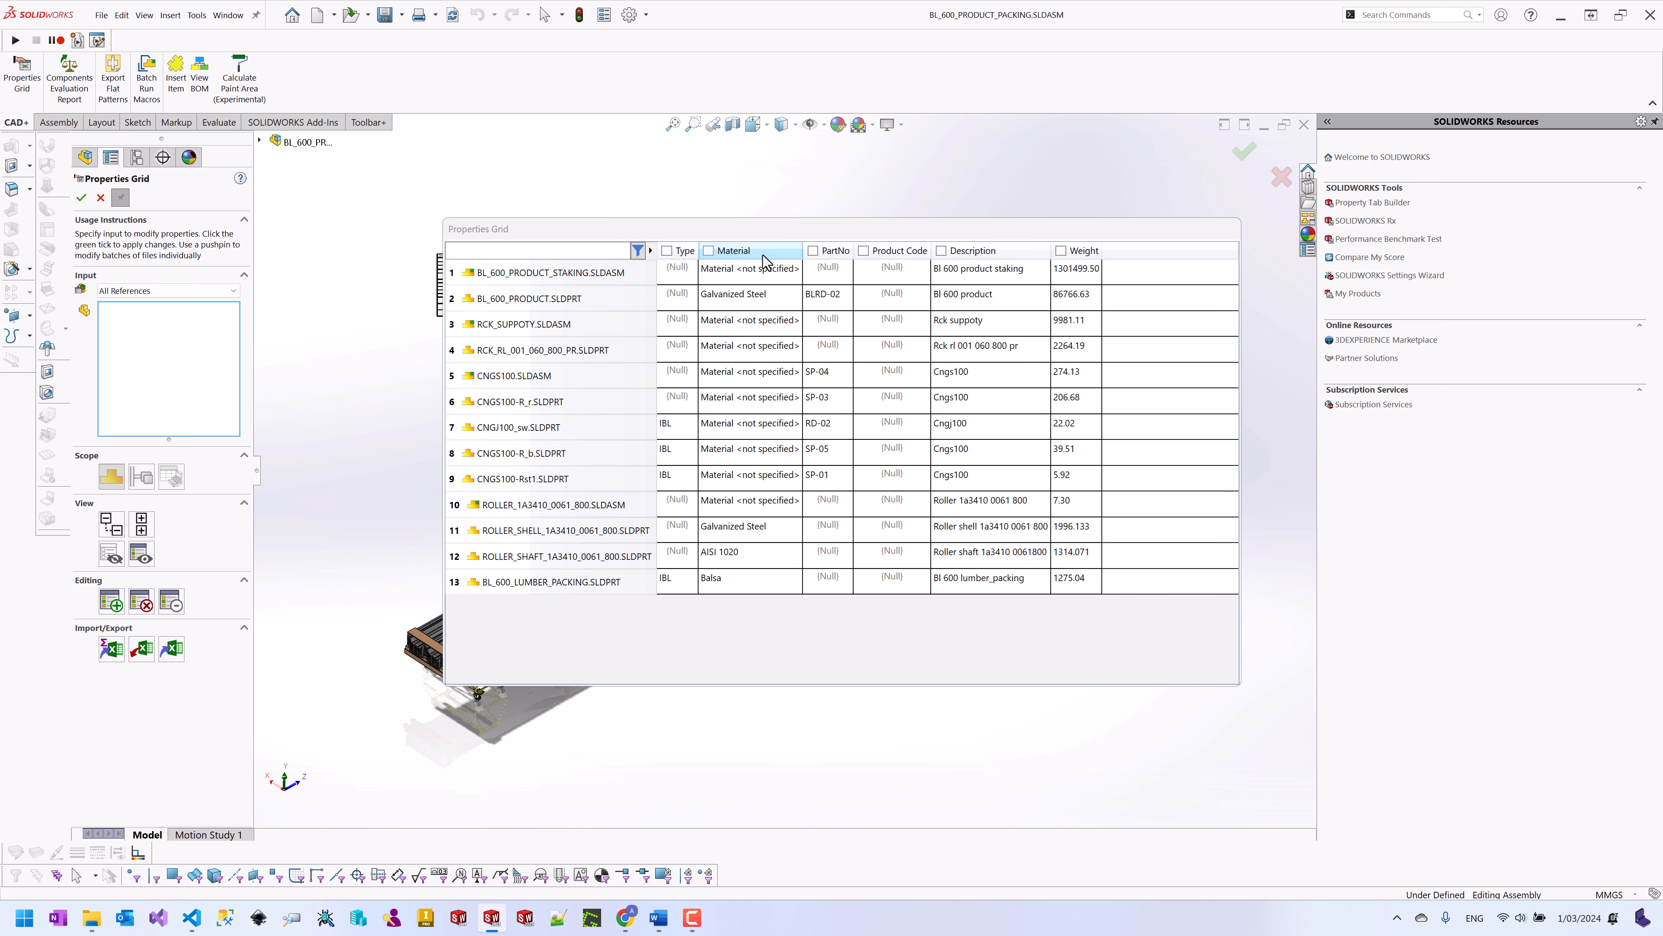
Step: Show all columns, uncheck PartNo and Product Code, then view only those two columns
right_click(786, 260)
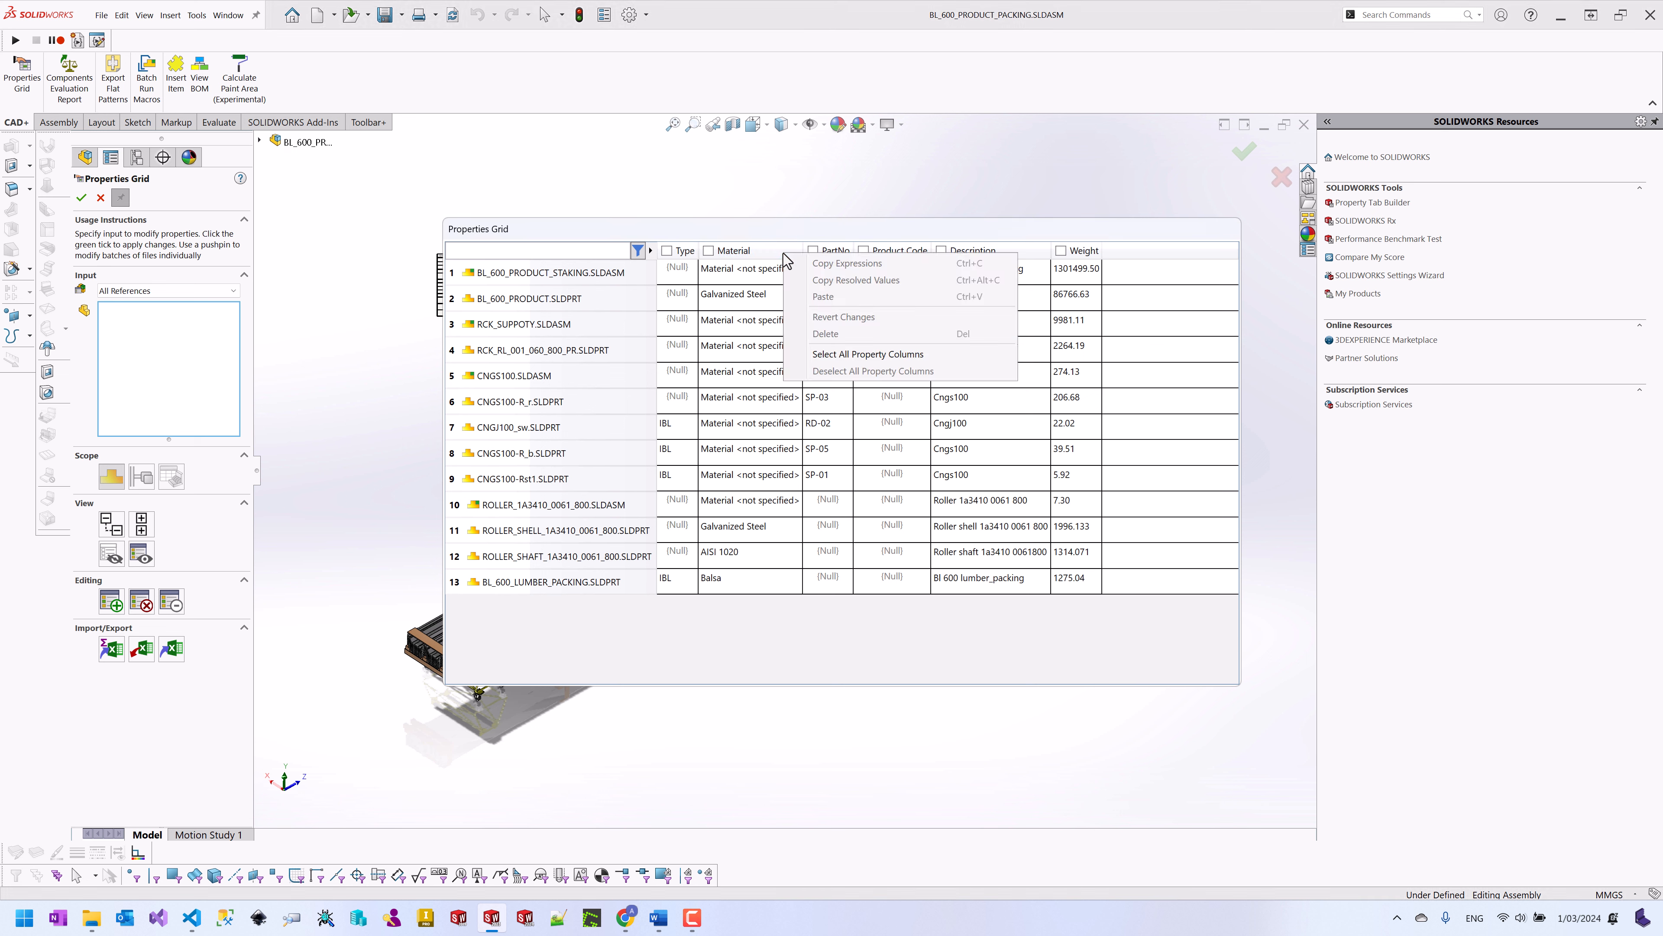
left_click(843, 355)
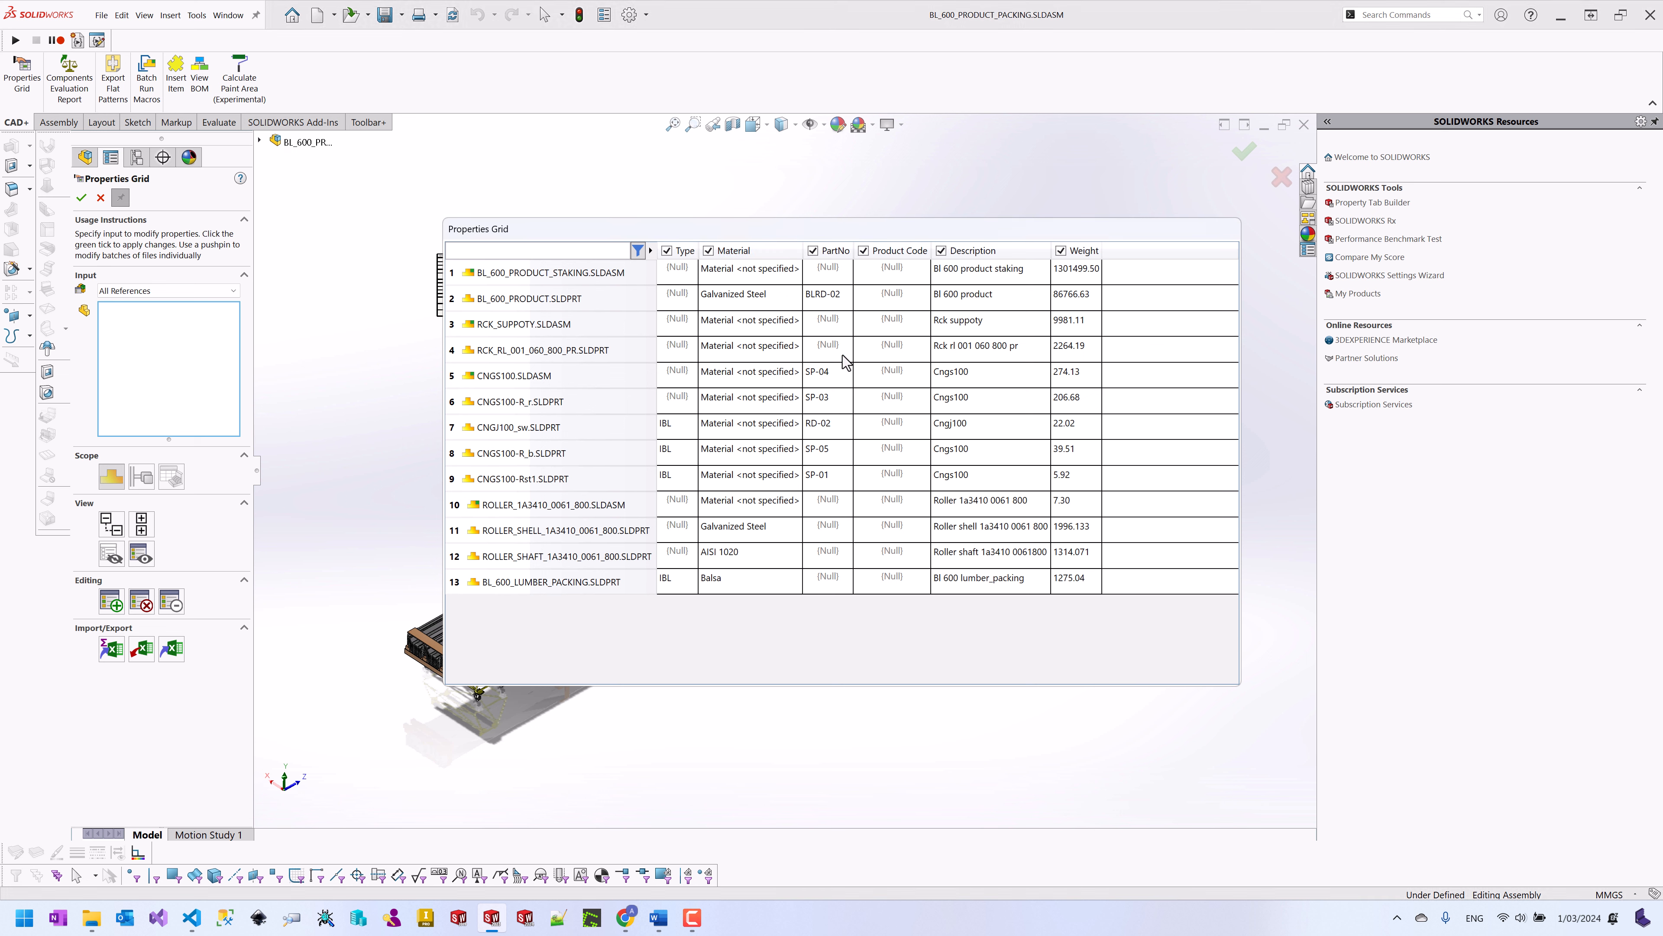
left_click(813, 252)
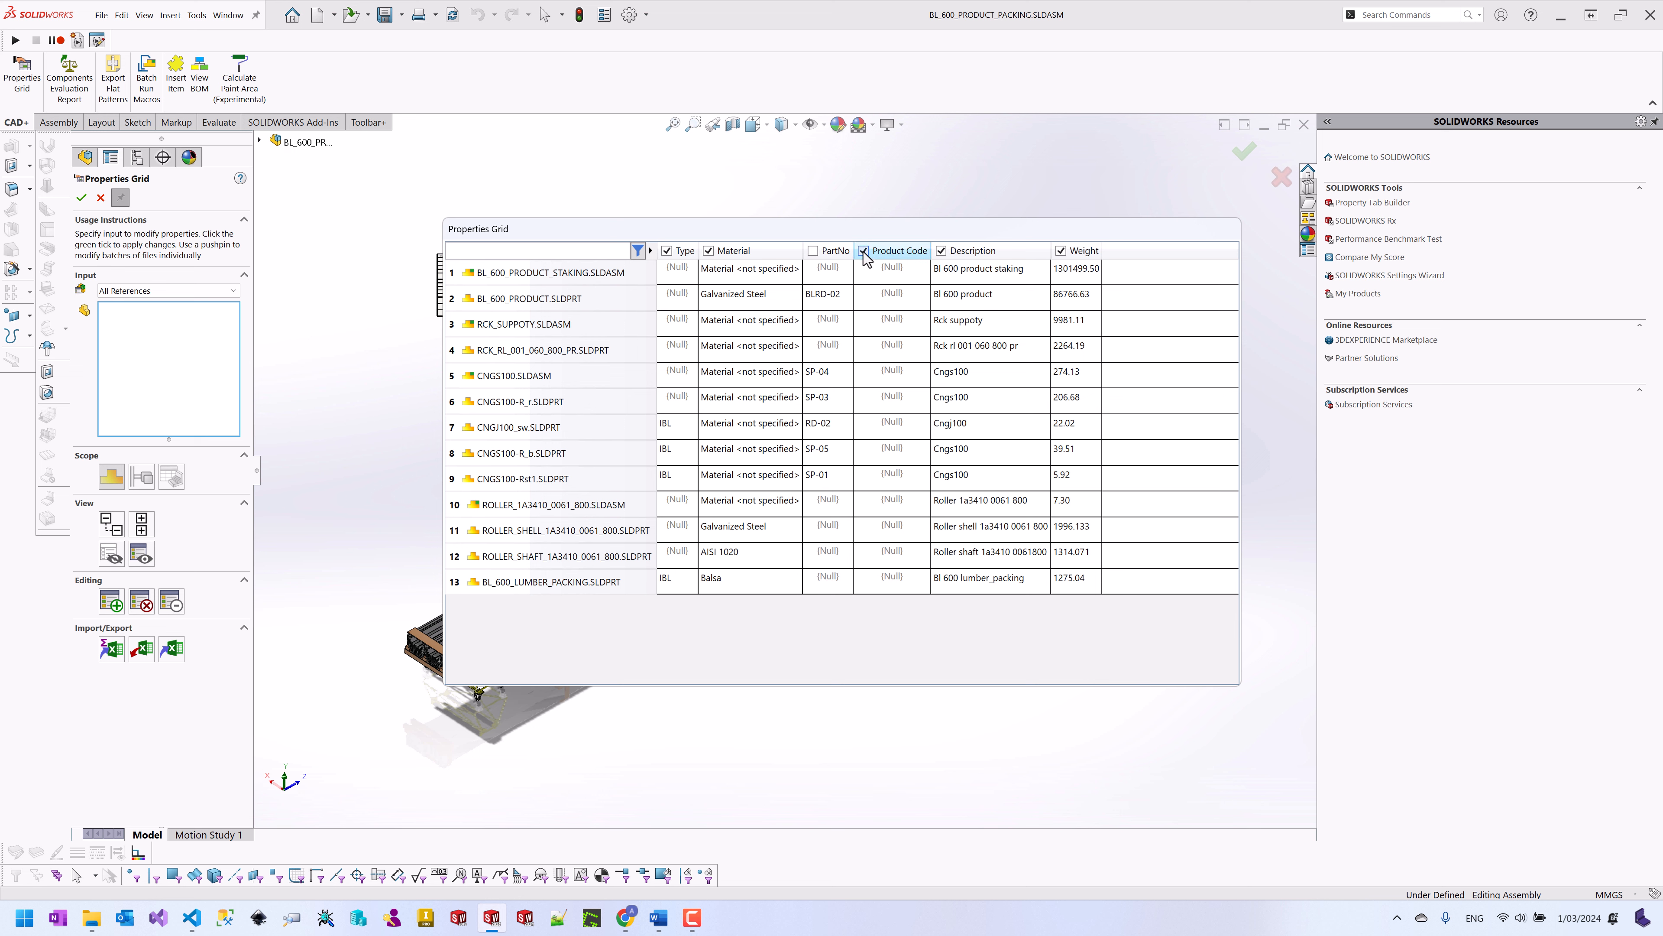
left_click(864, 251)
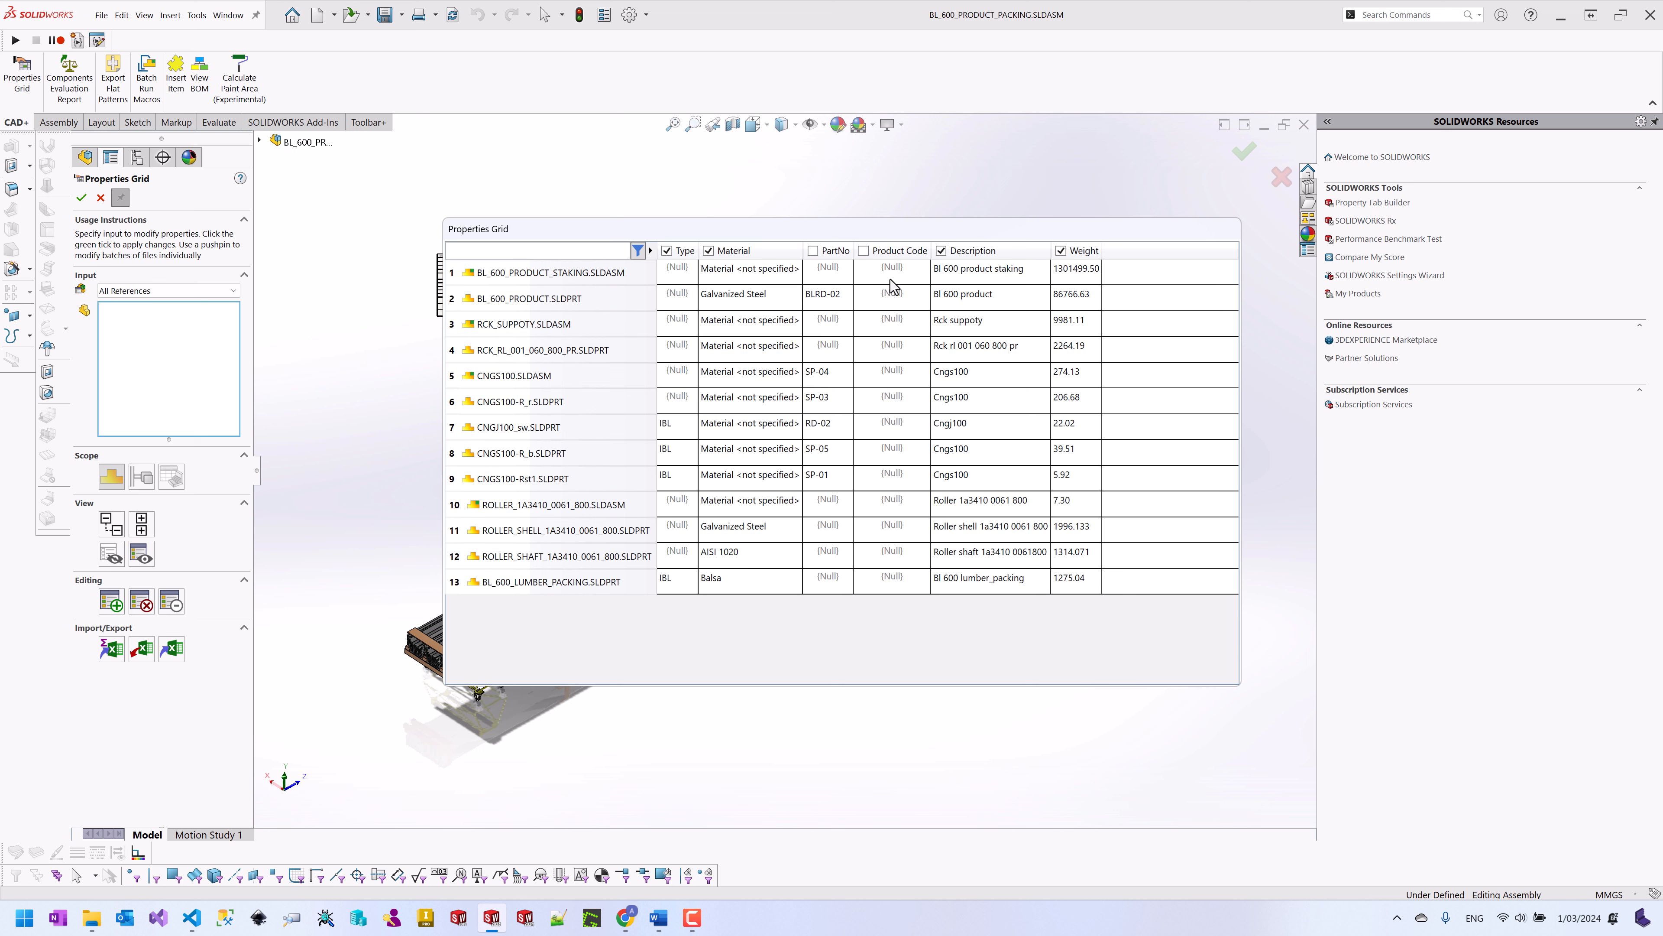
left_click(112, 555)
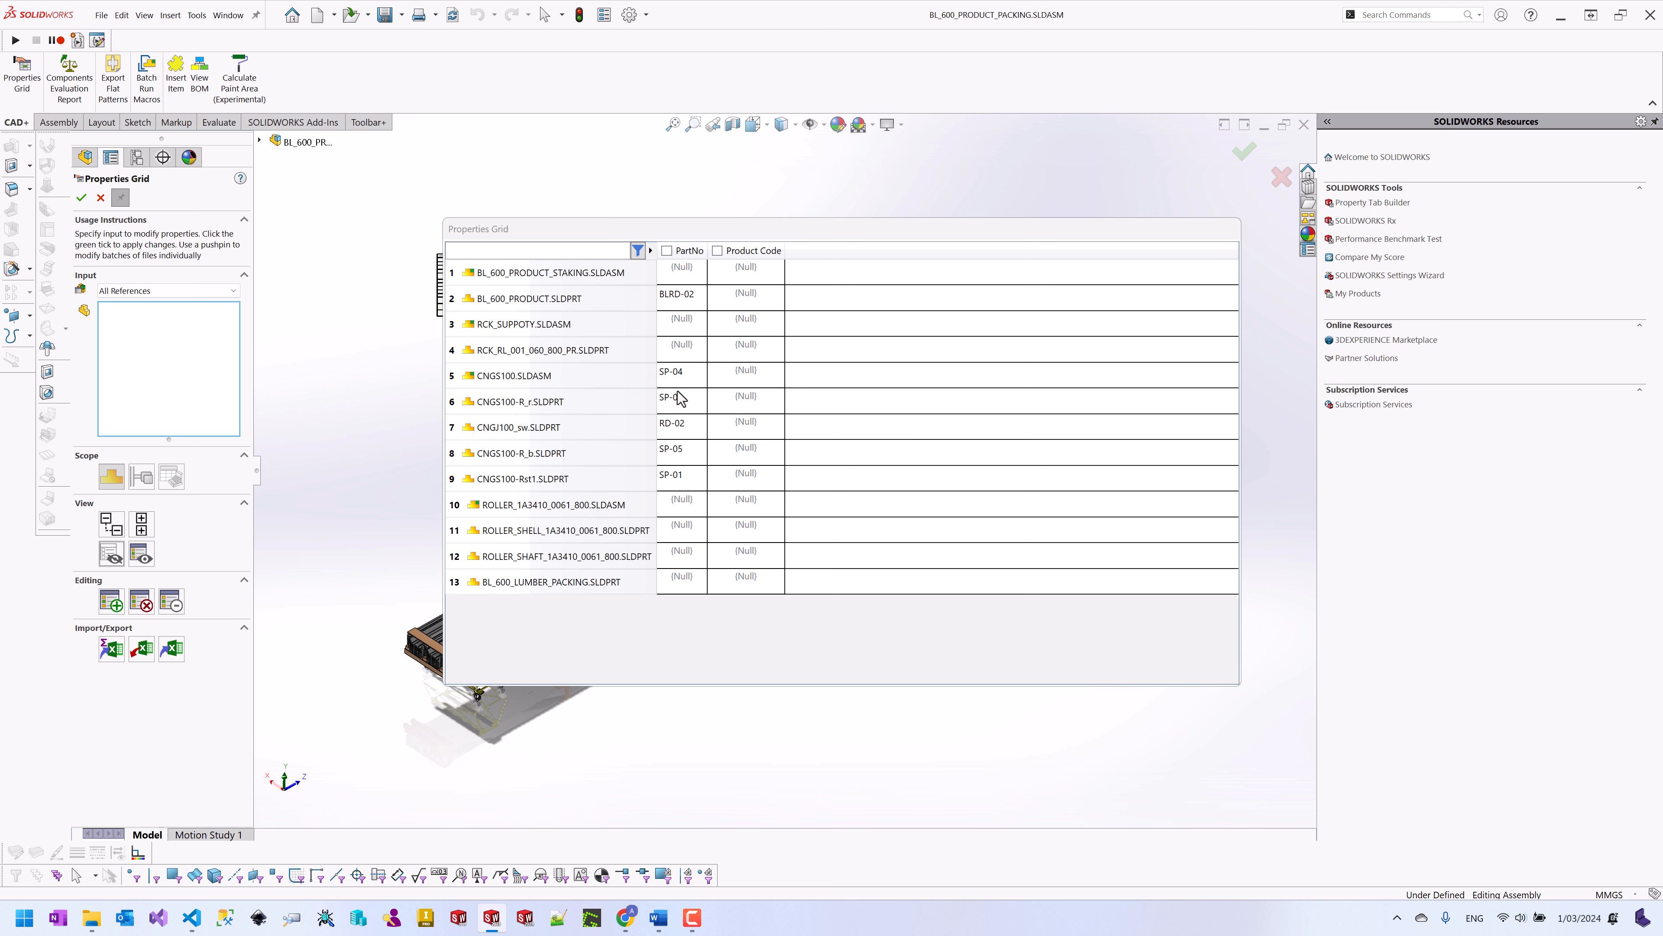
Step: Enable Search In Property and restrict the filter to PartNo only, leaving six components
left_click(611, 253)
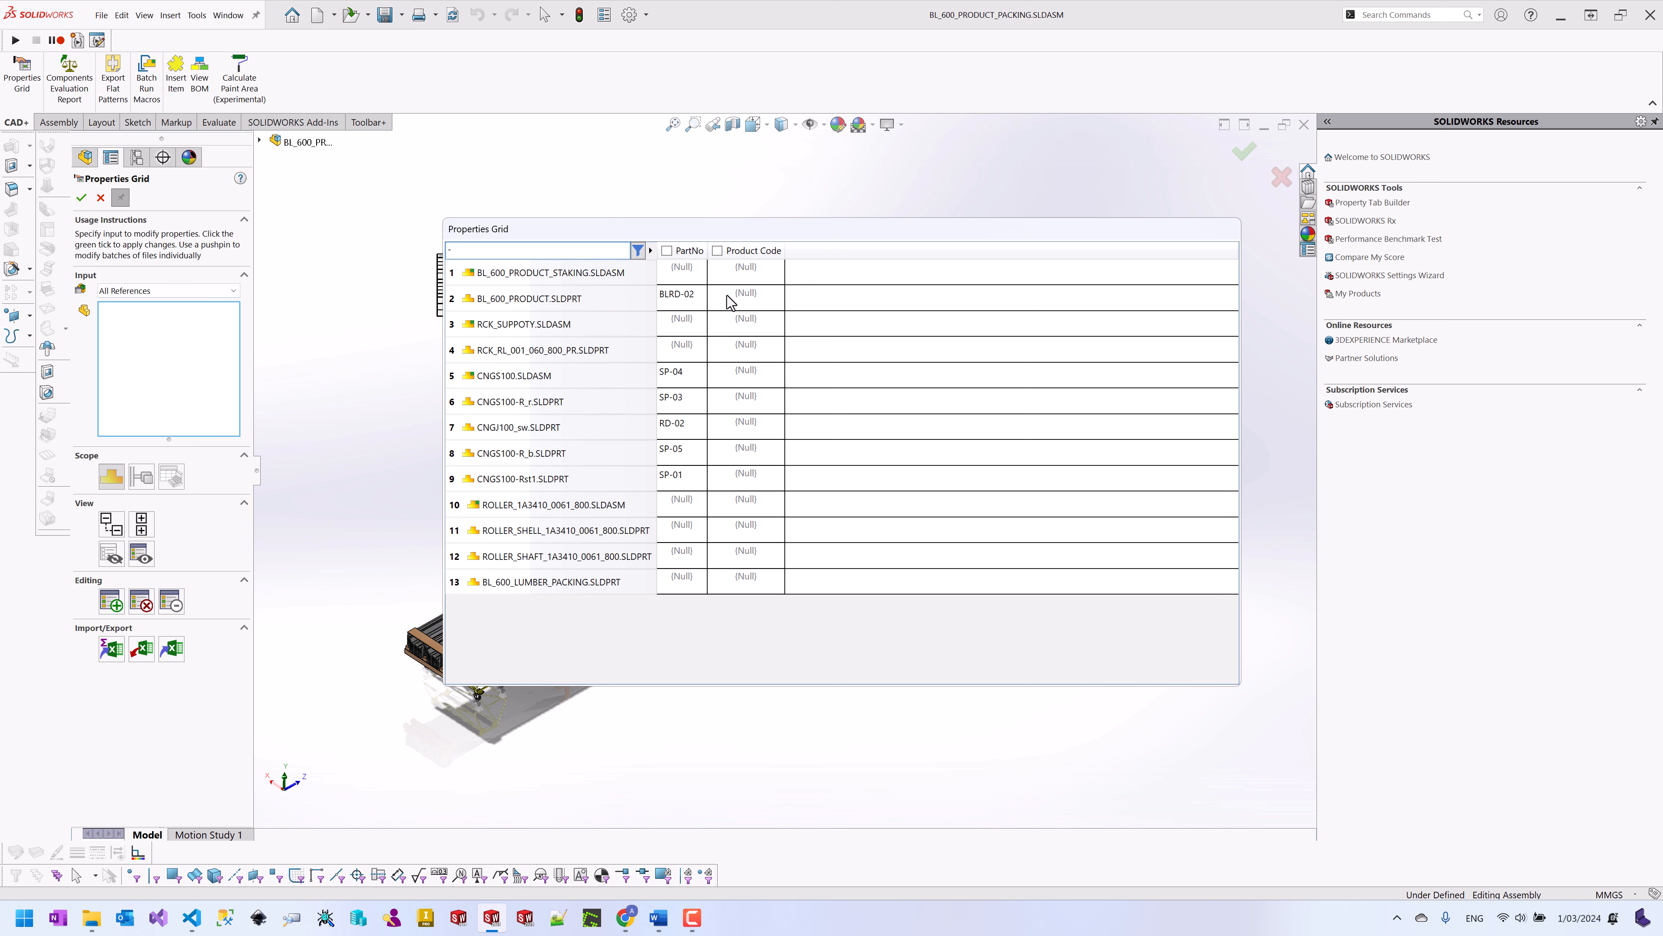
left_click(652, 252)
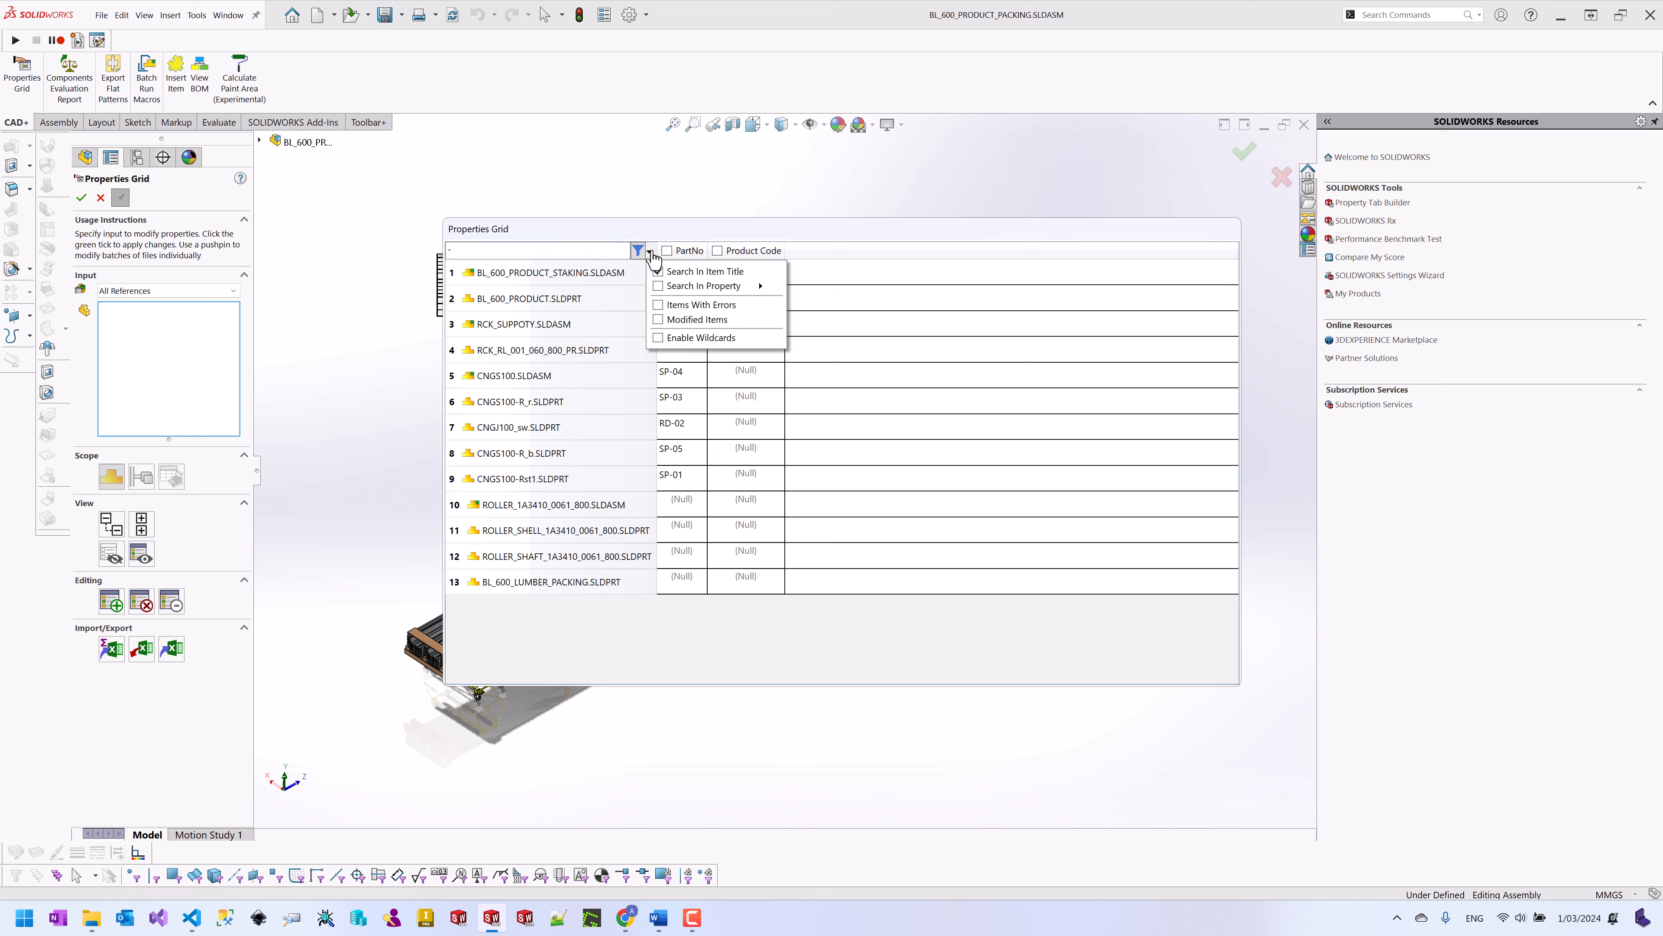
left_click(658, 286)
left_click(757, 296)
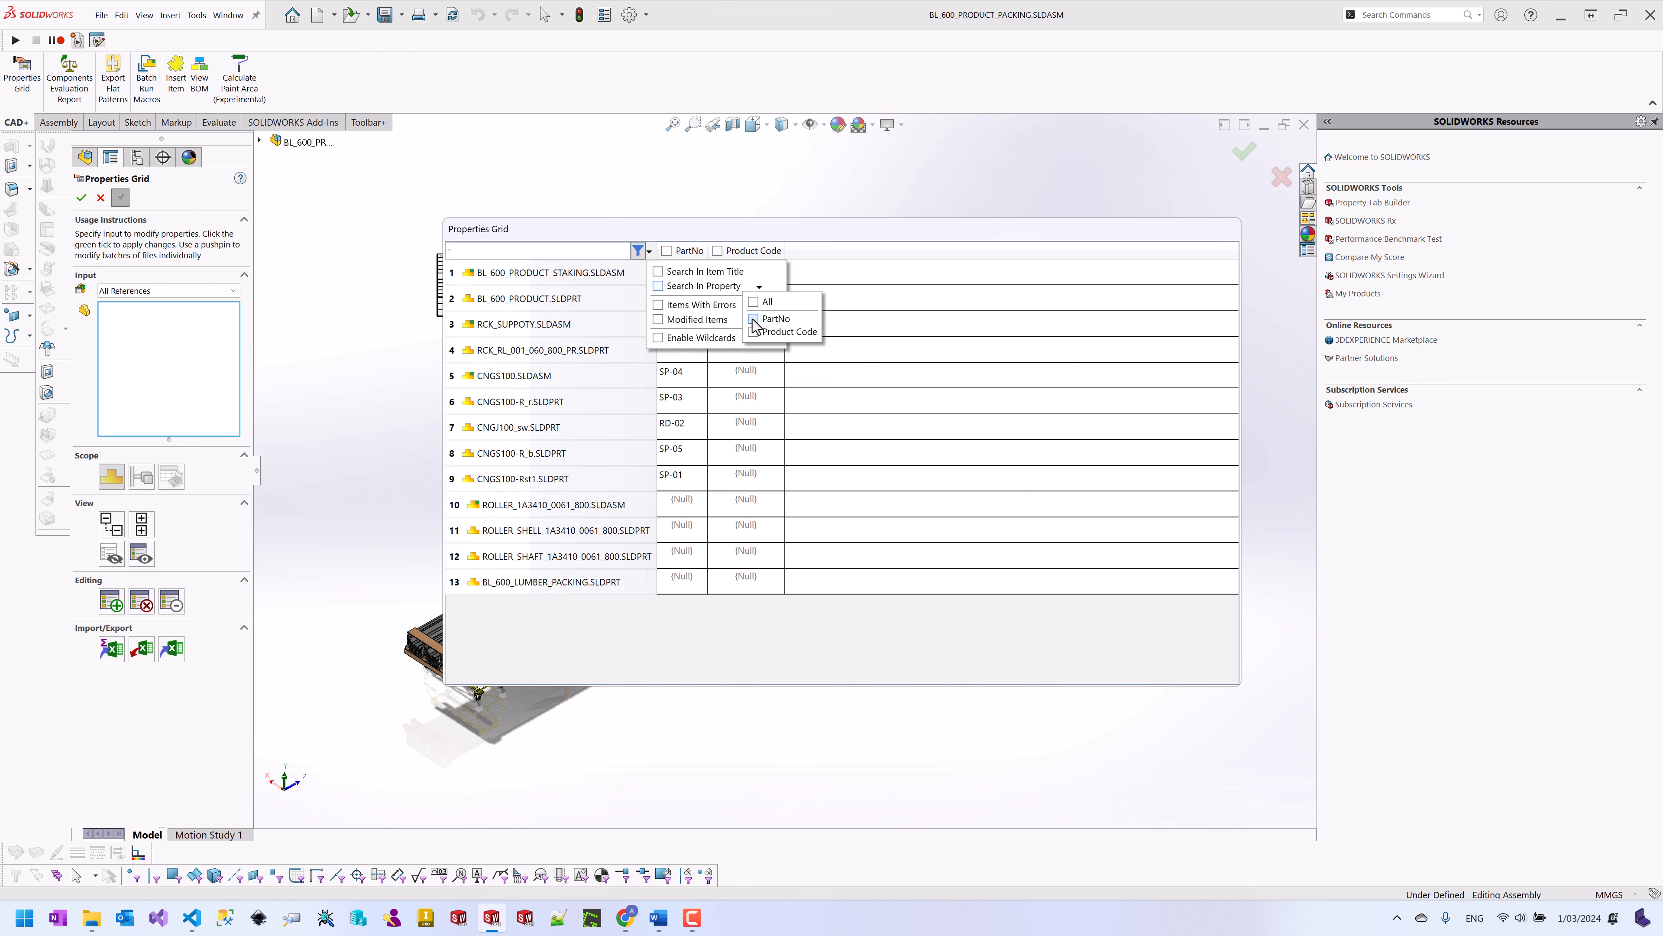
left_click(754, 320)
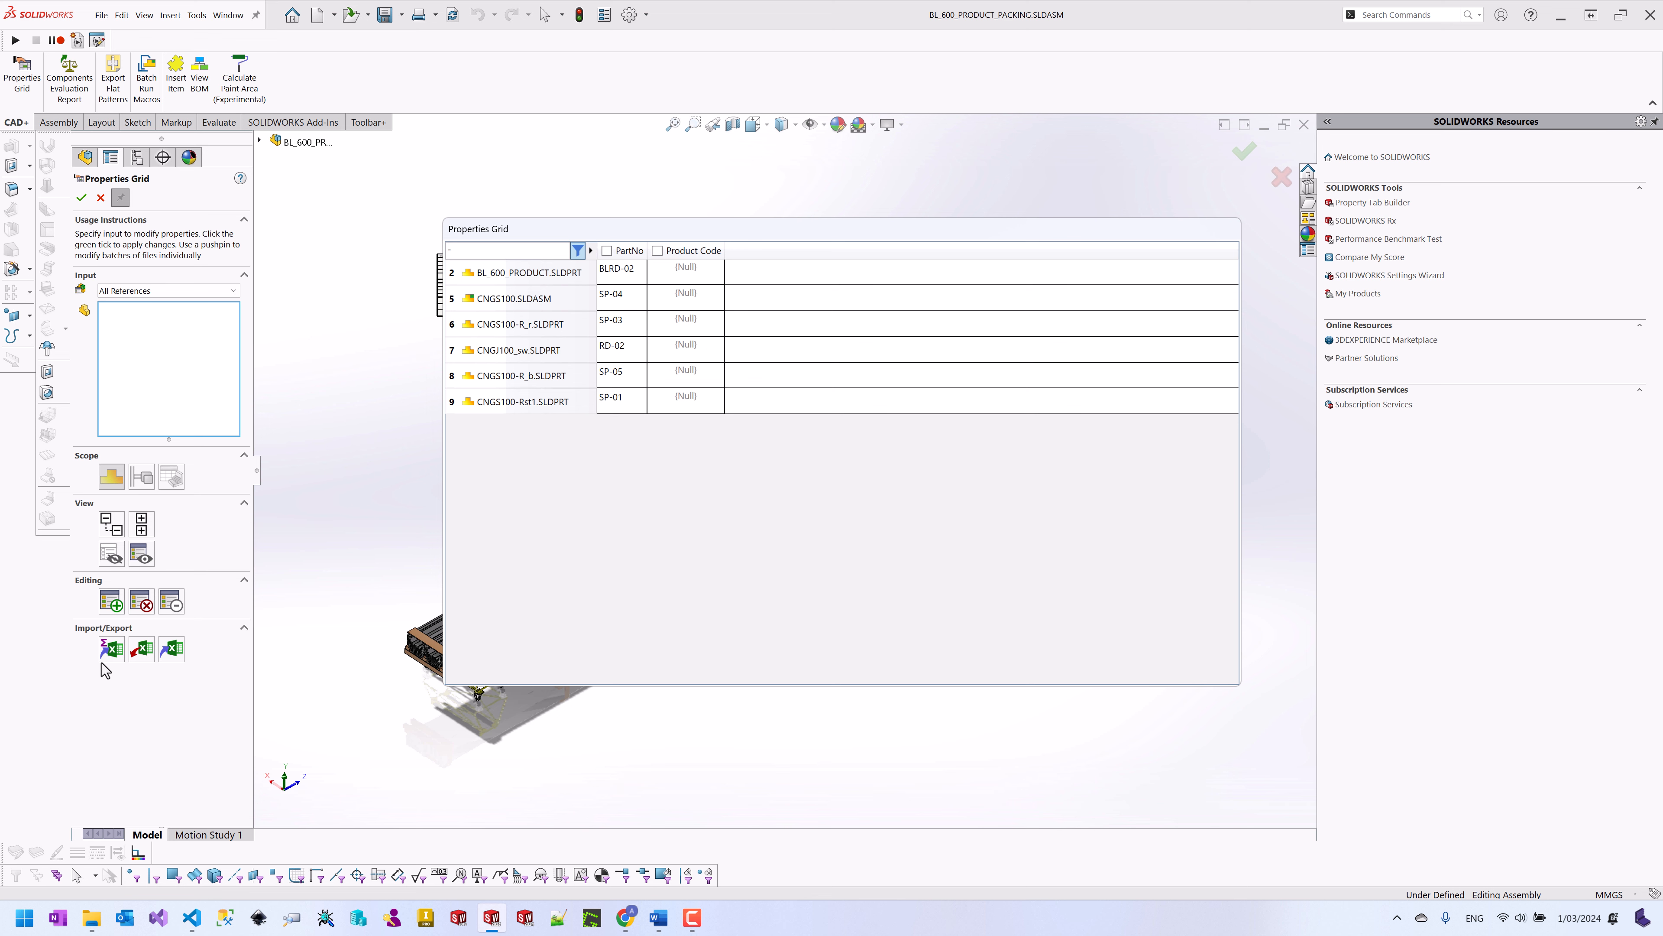
Step: Export the grid to BL_600_PRODUCT_PACKING.xlsx and bring up the recent documents window
left_click(112, 651)
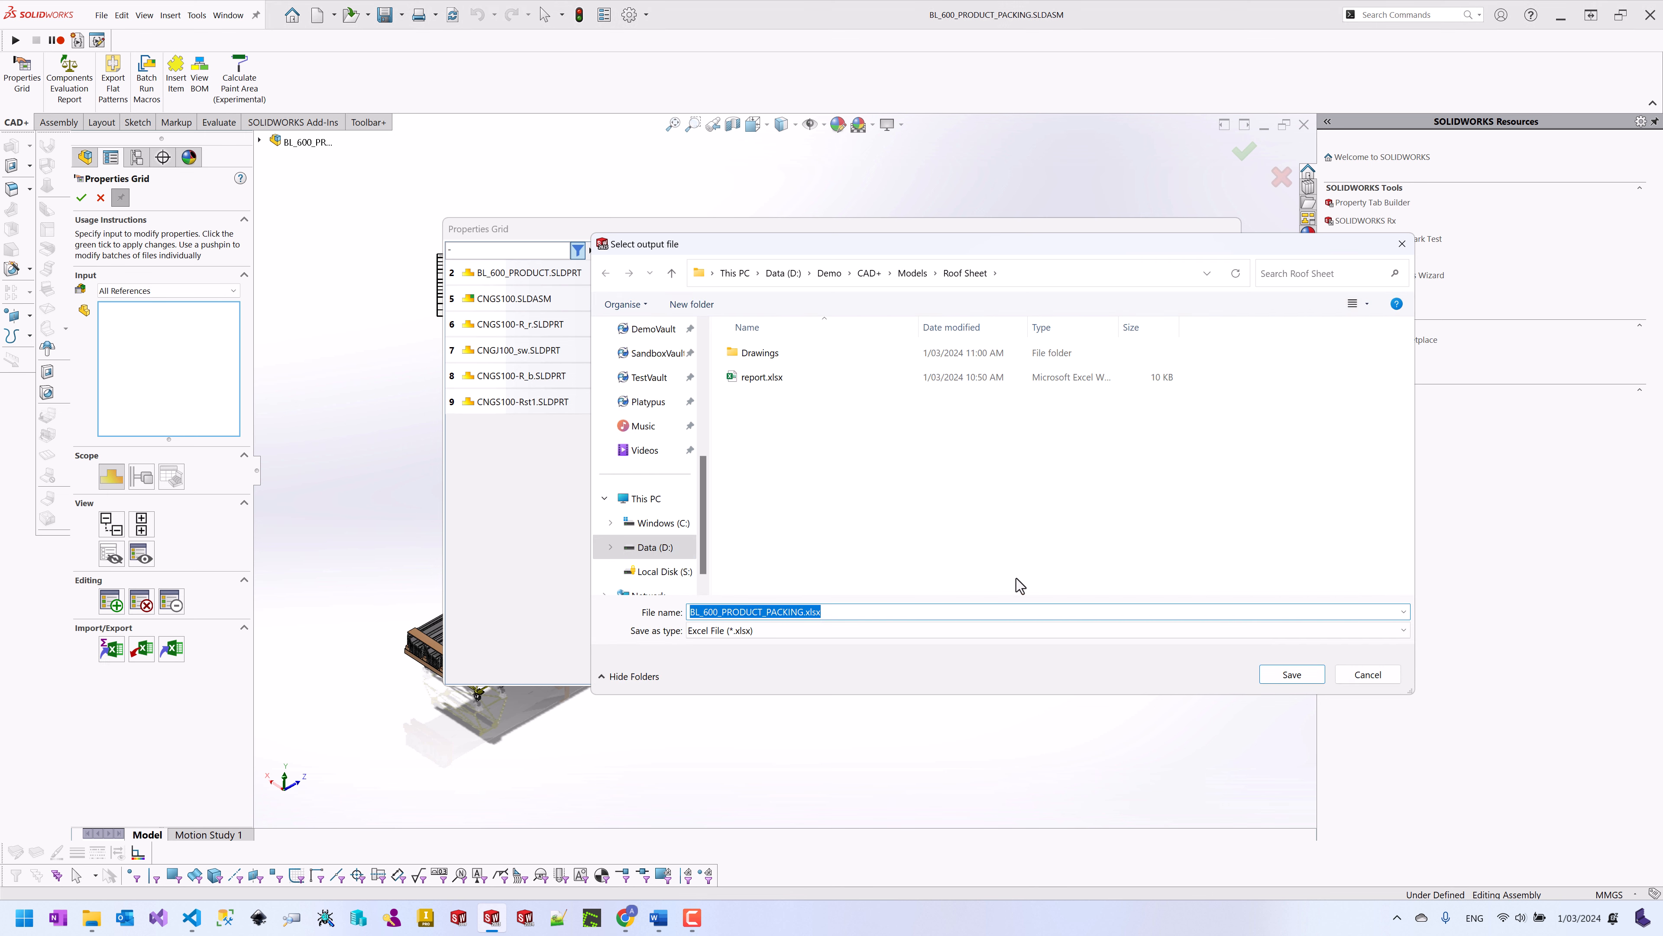
left_click(1291, 675)
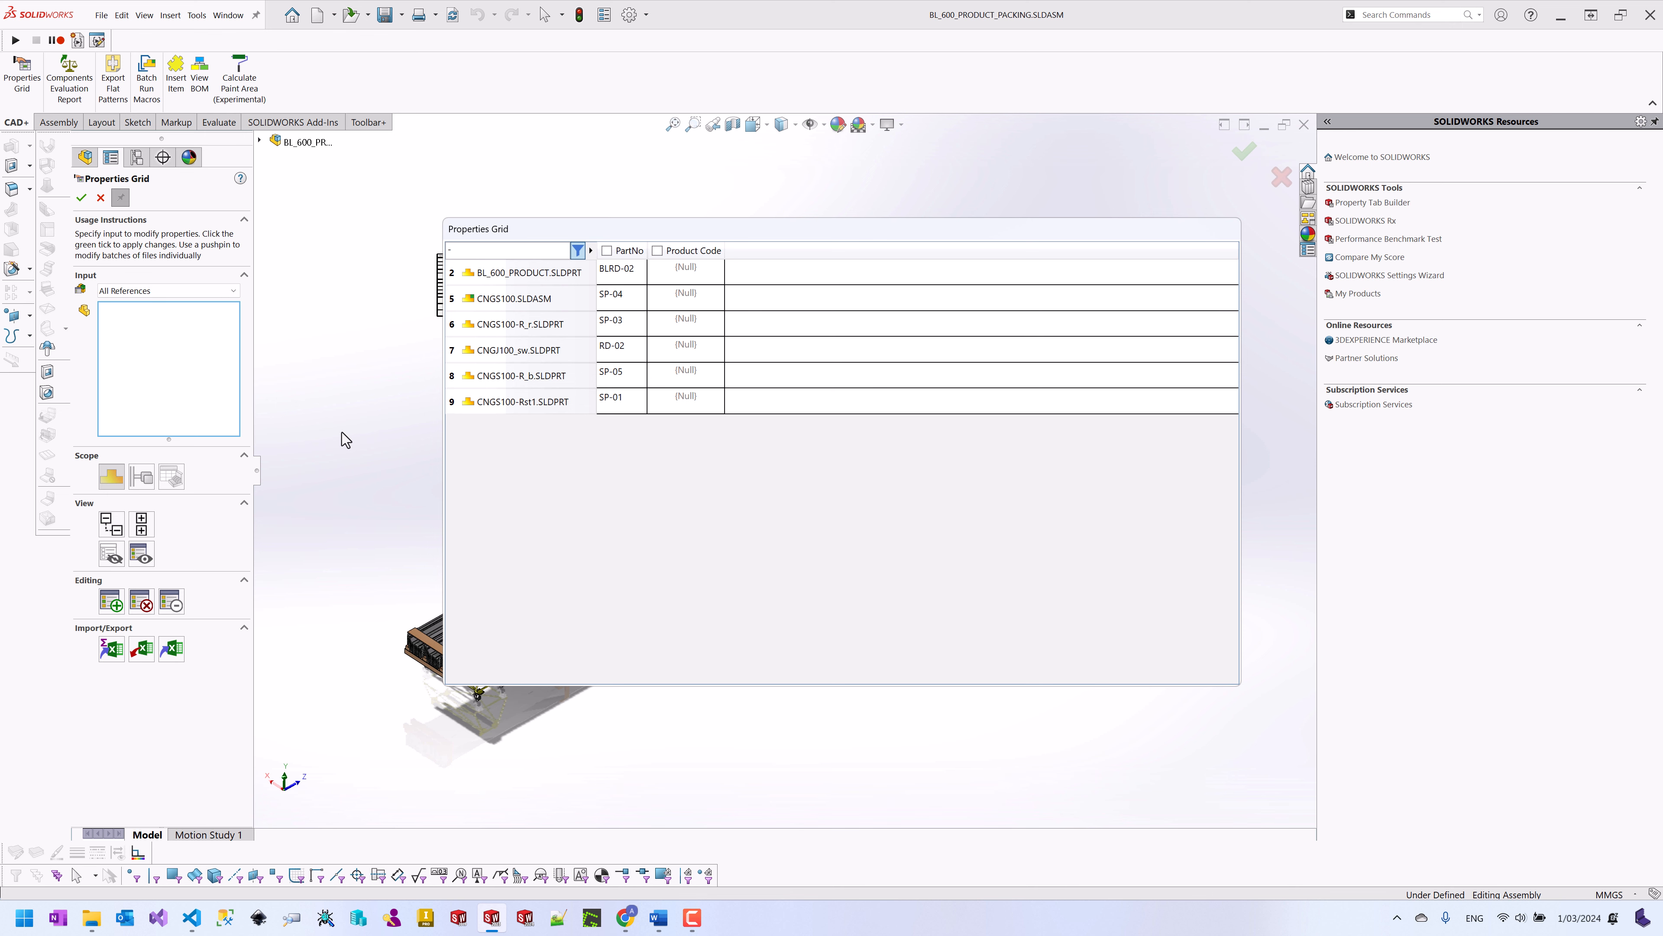
key("r")
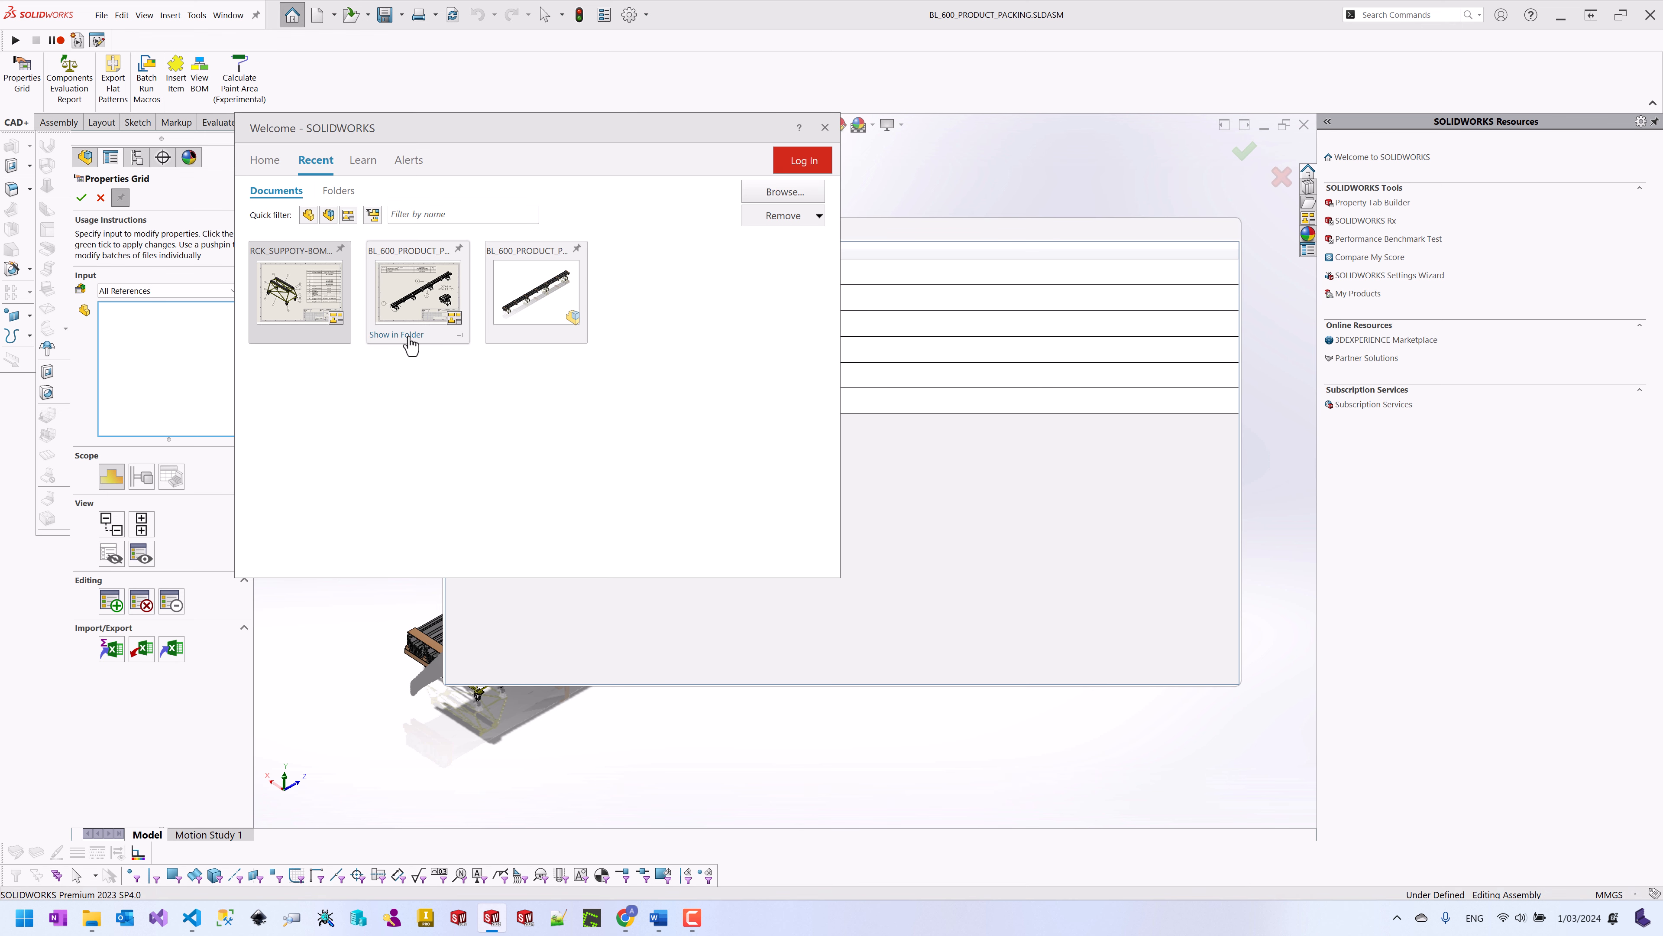
Step: Locate BL_600_PRODUCT_PACKING.xlsx in the Roof Sheet folder from the recent document's folder
left_click(409, 335)
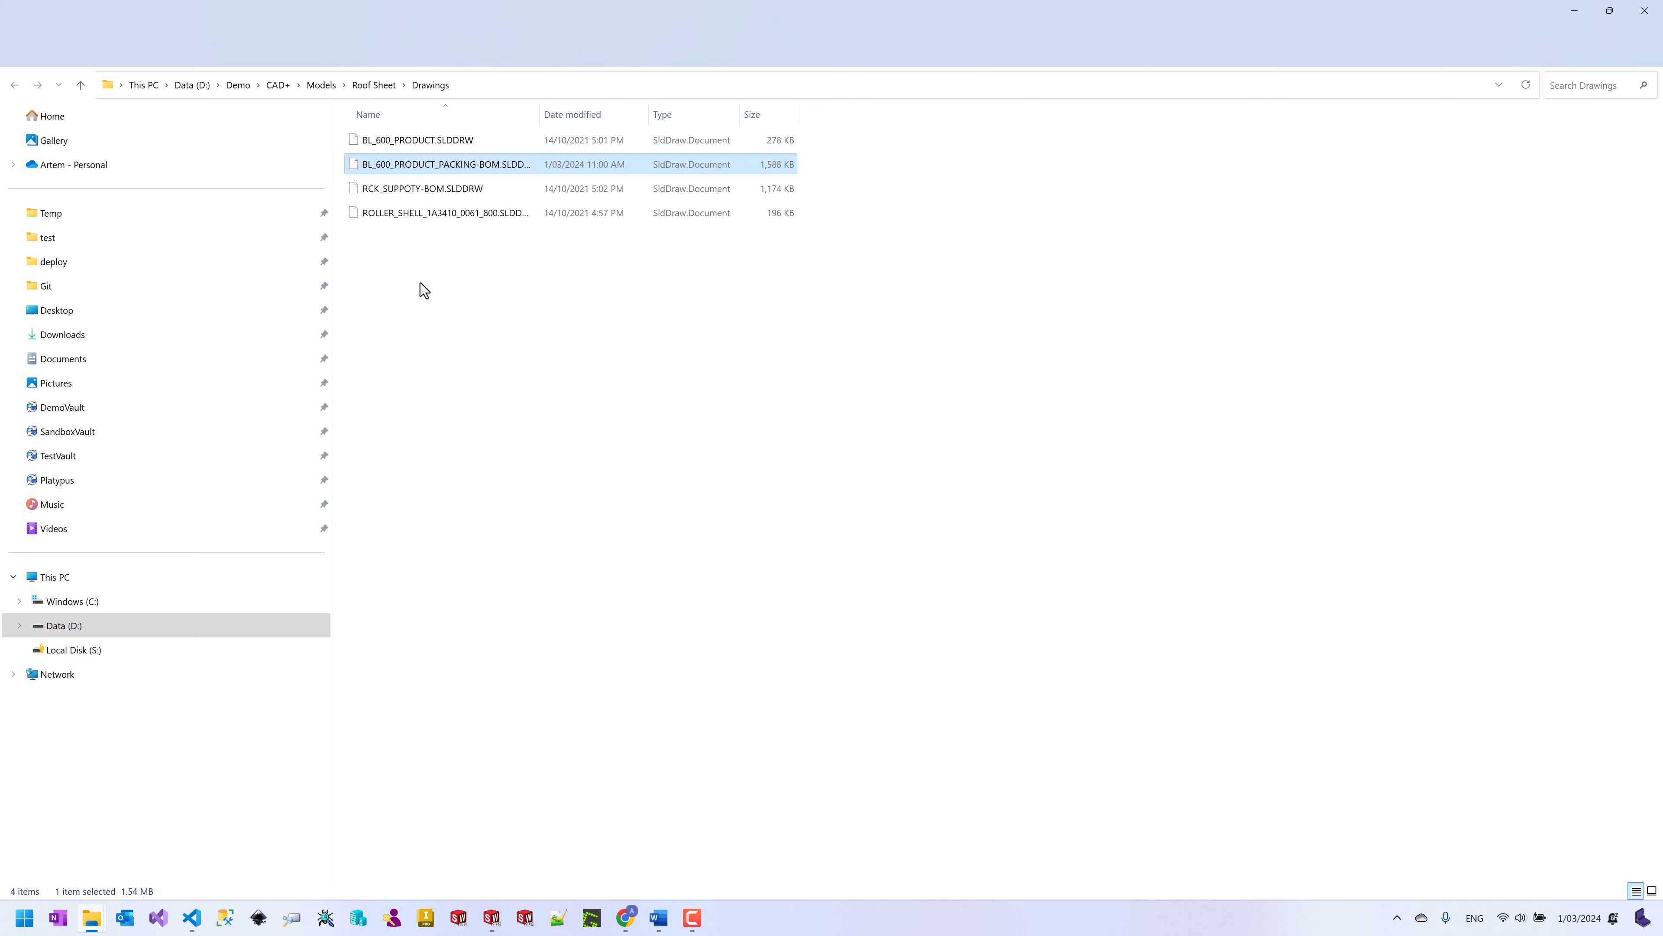
left_click(382, 87)
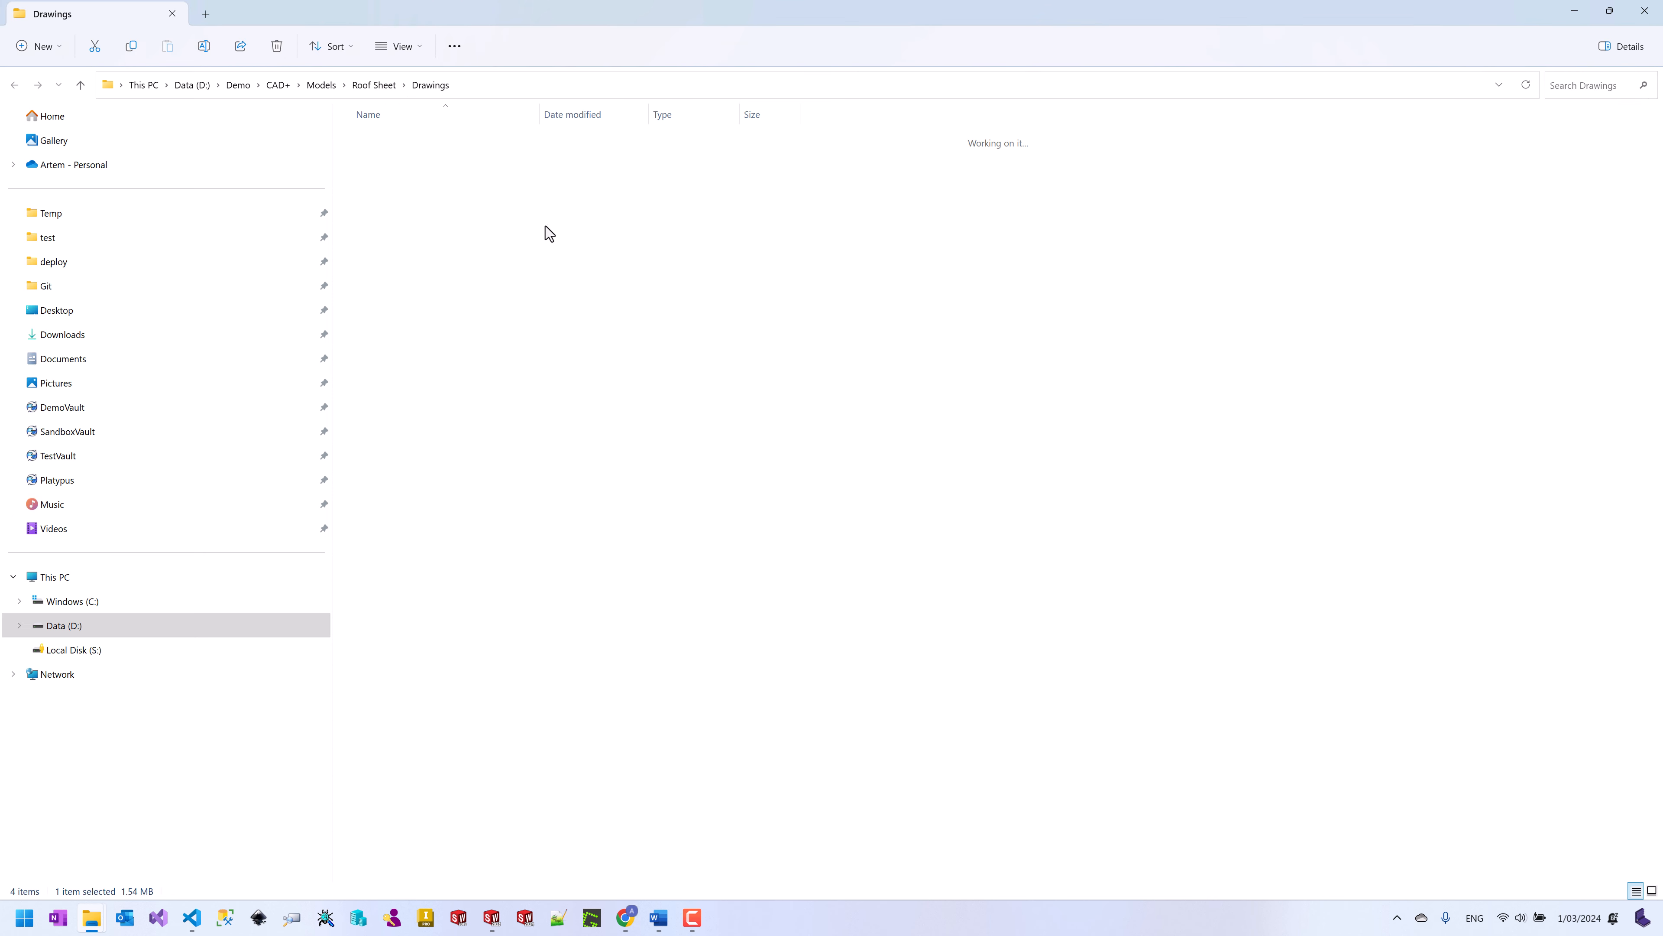
left_click(417, 242)
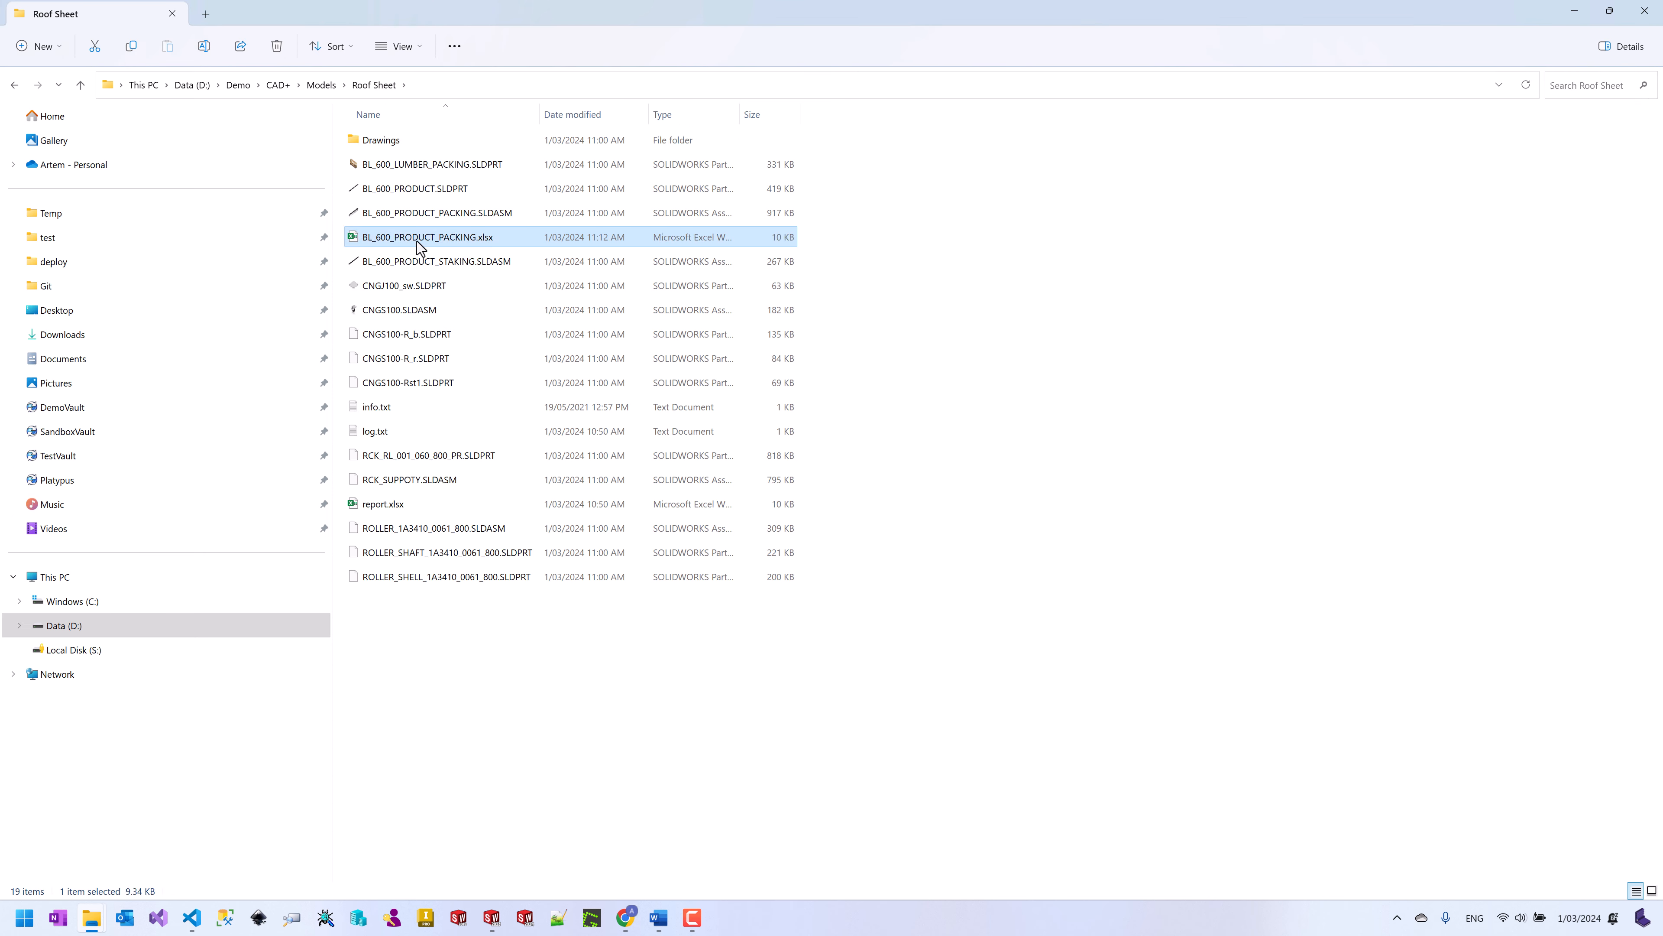
double_click(419, 247)
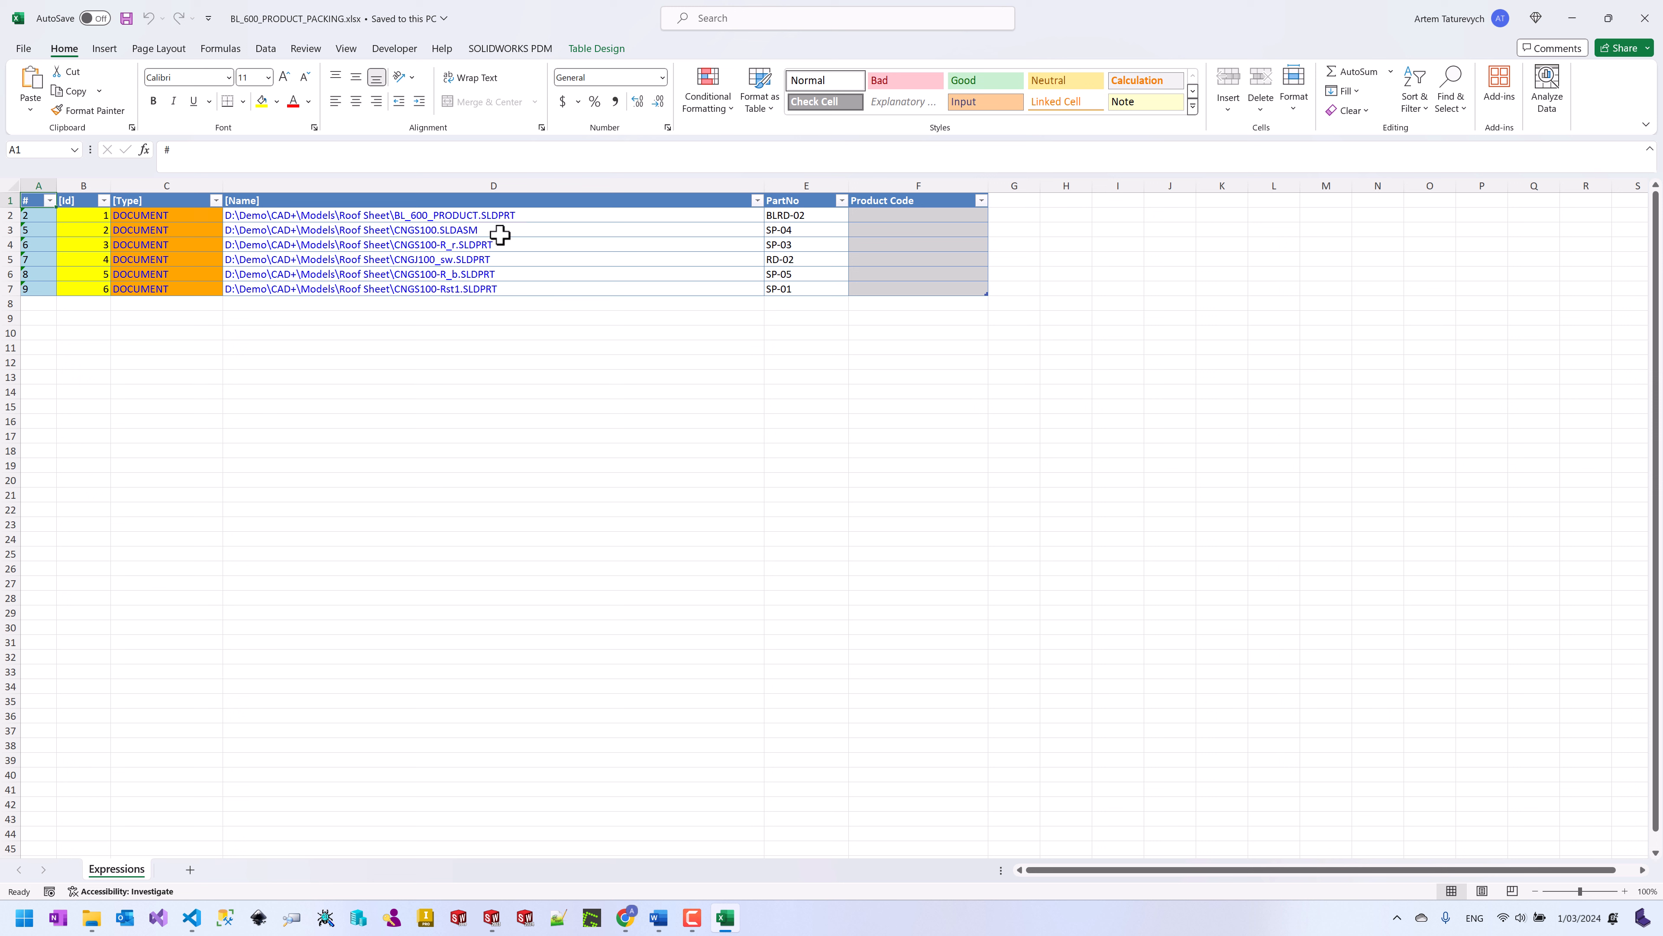
left_click(870, 218)
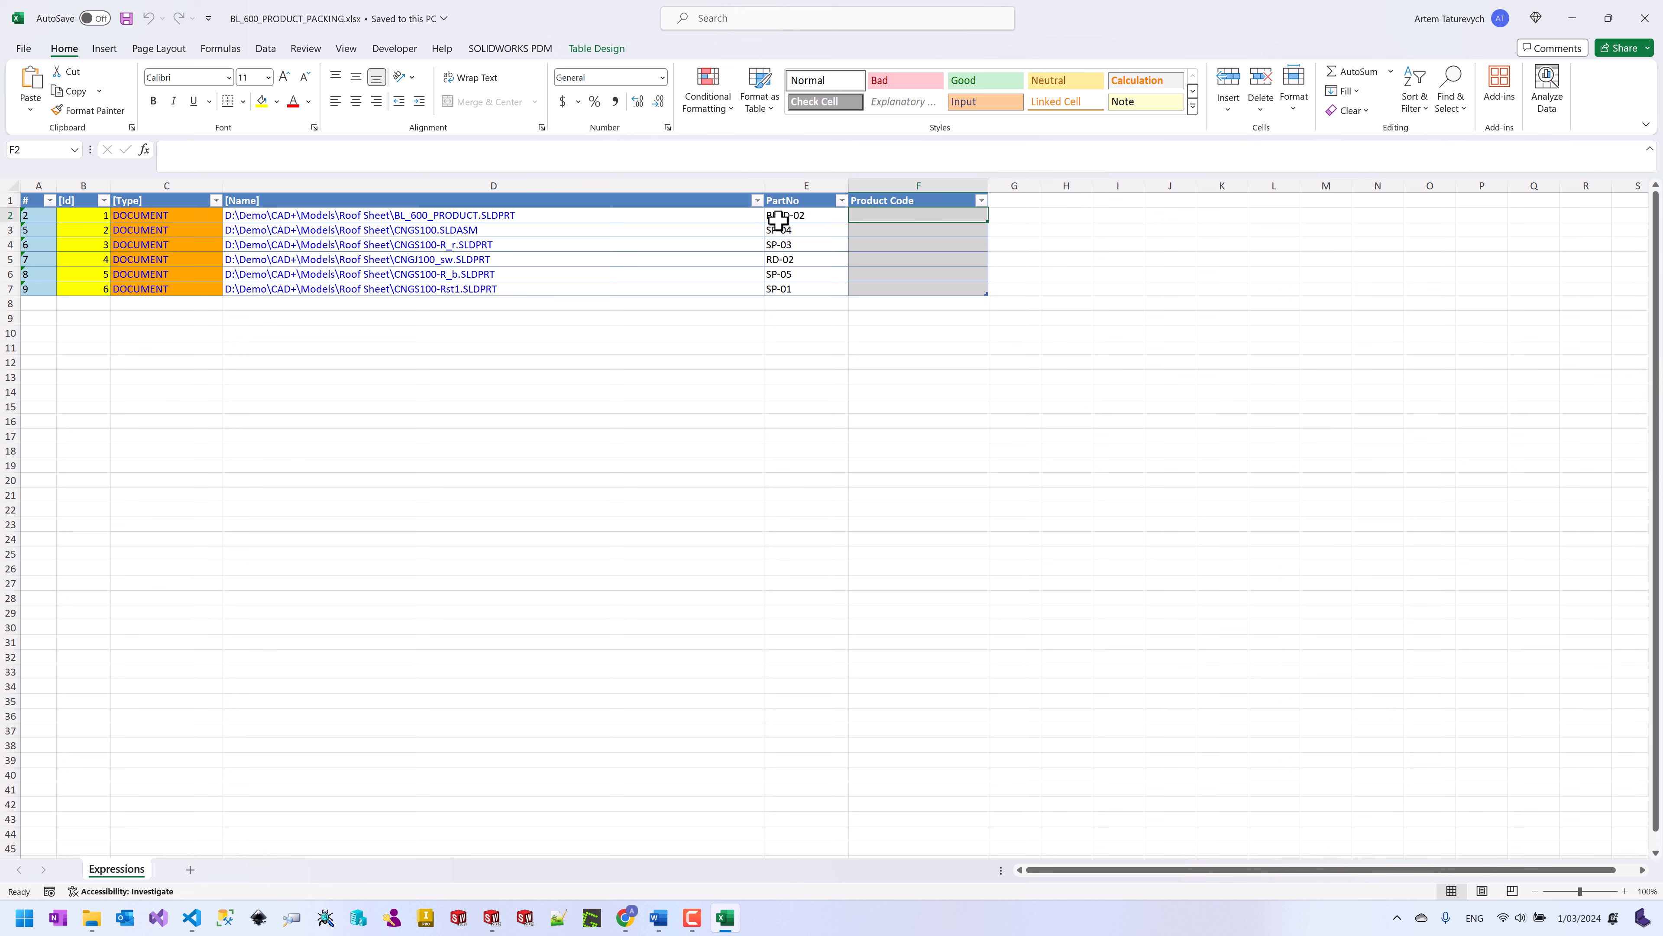
left_click(472, 161)
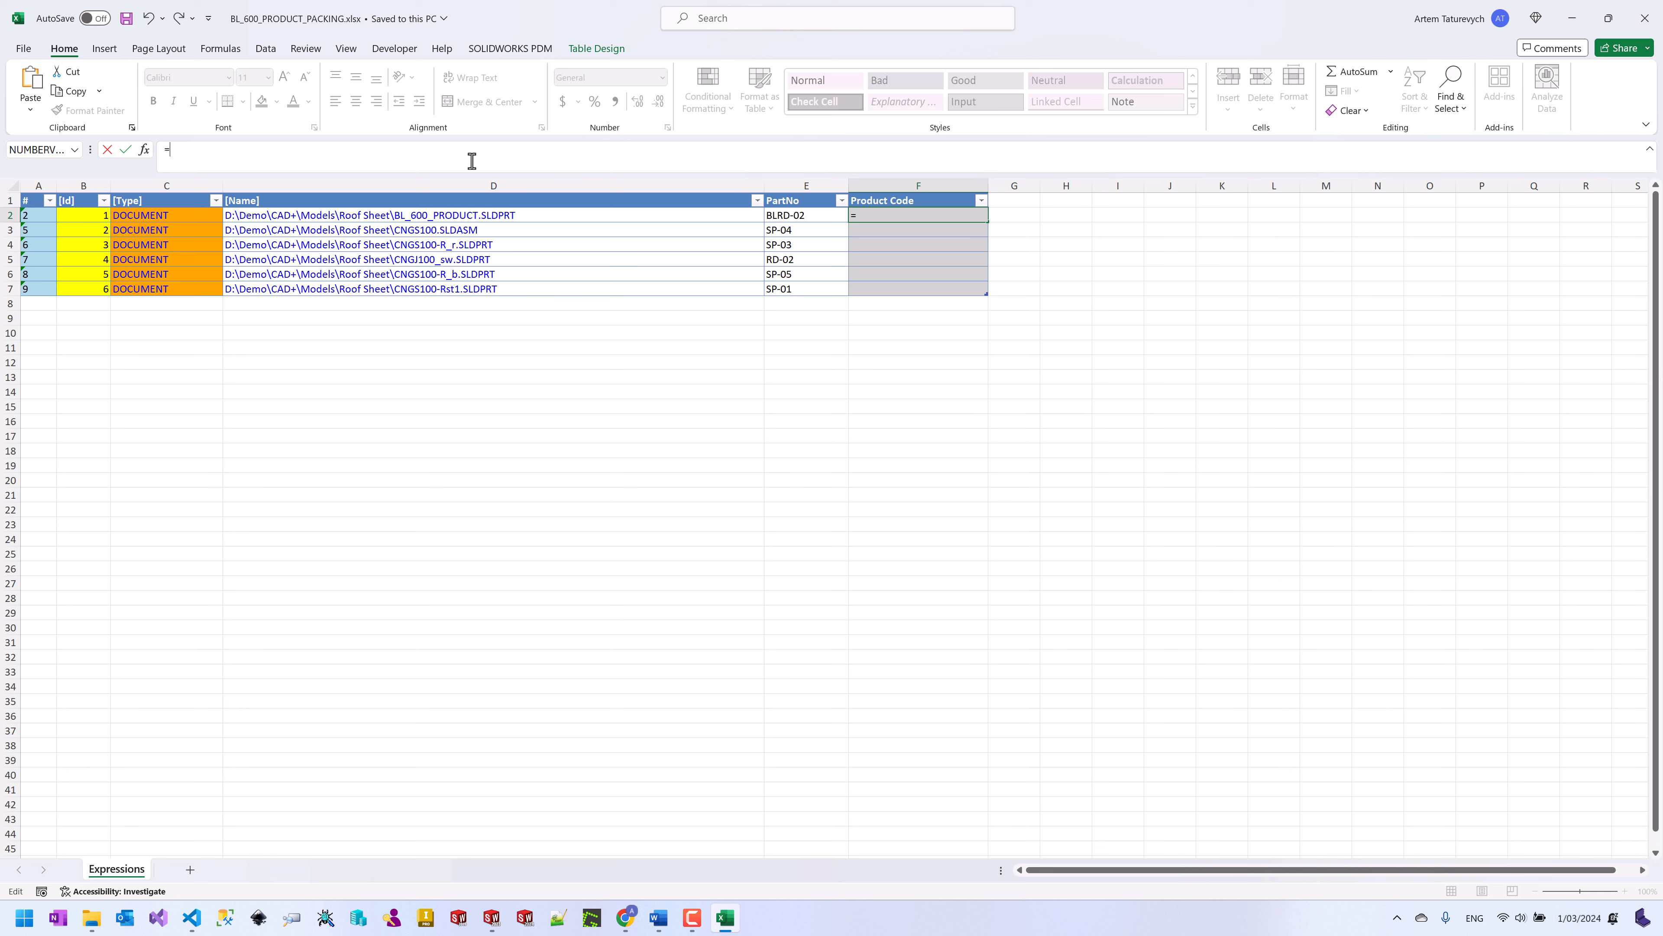
type("=left(")
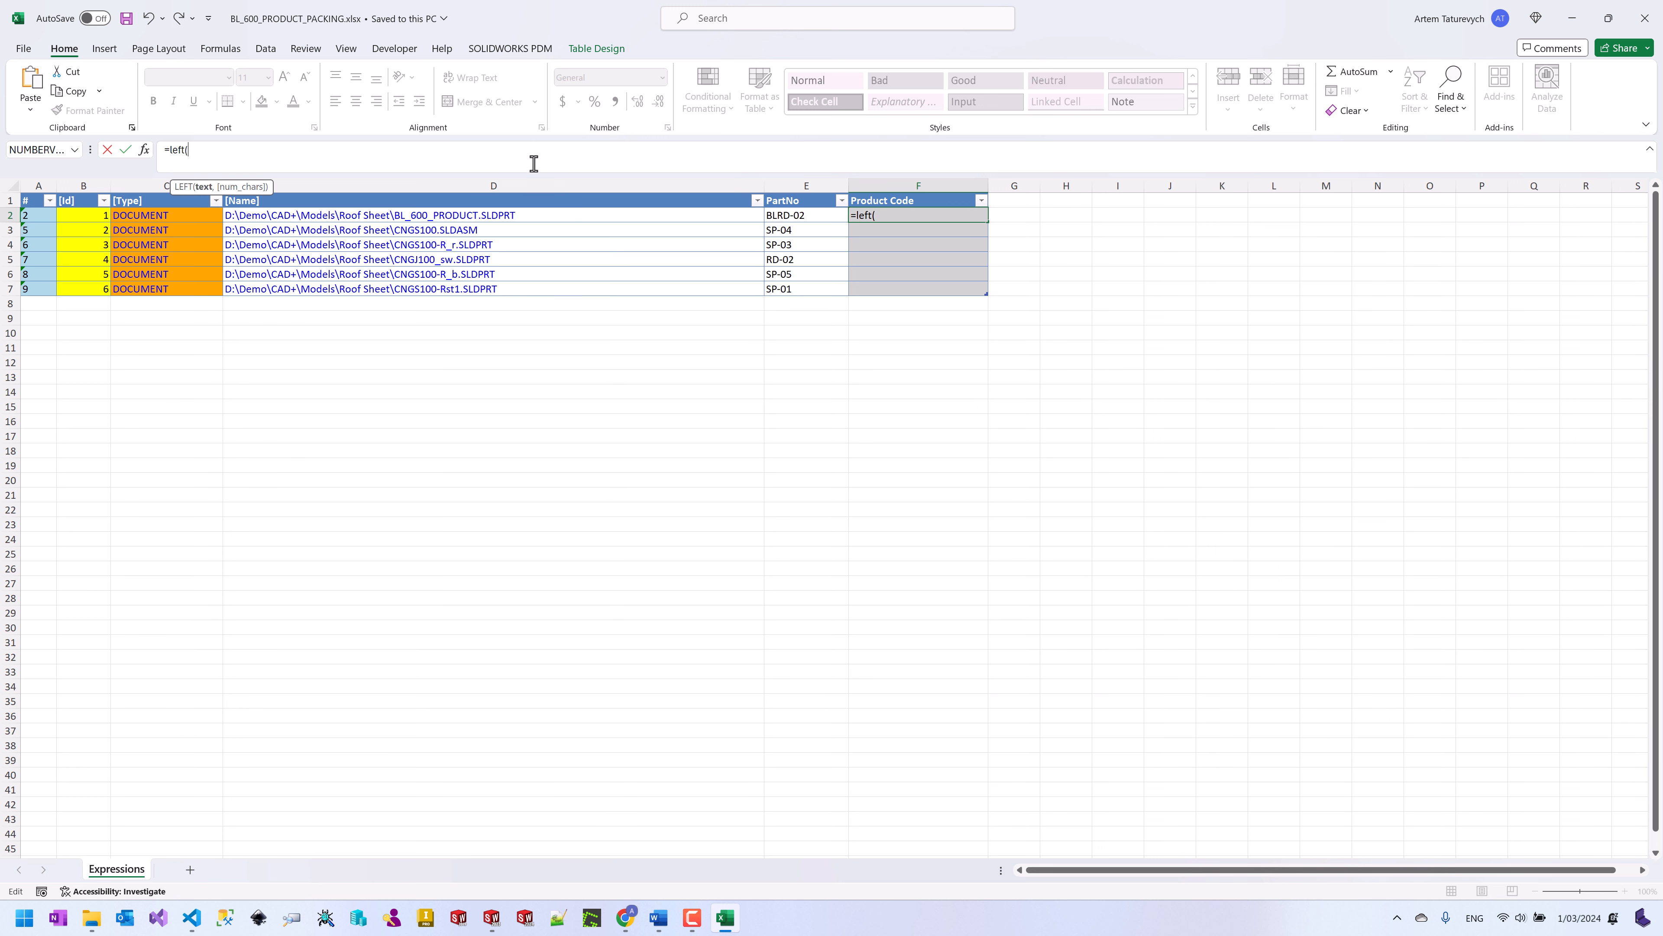
left_click(806, 218)
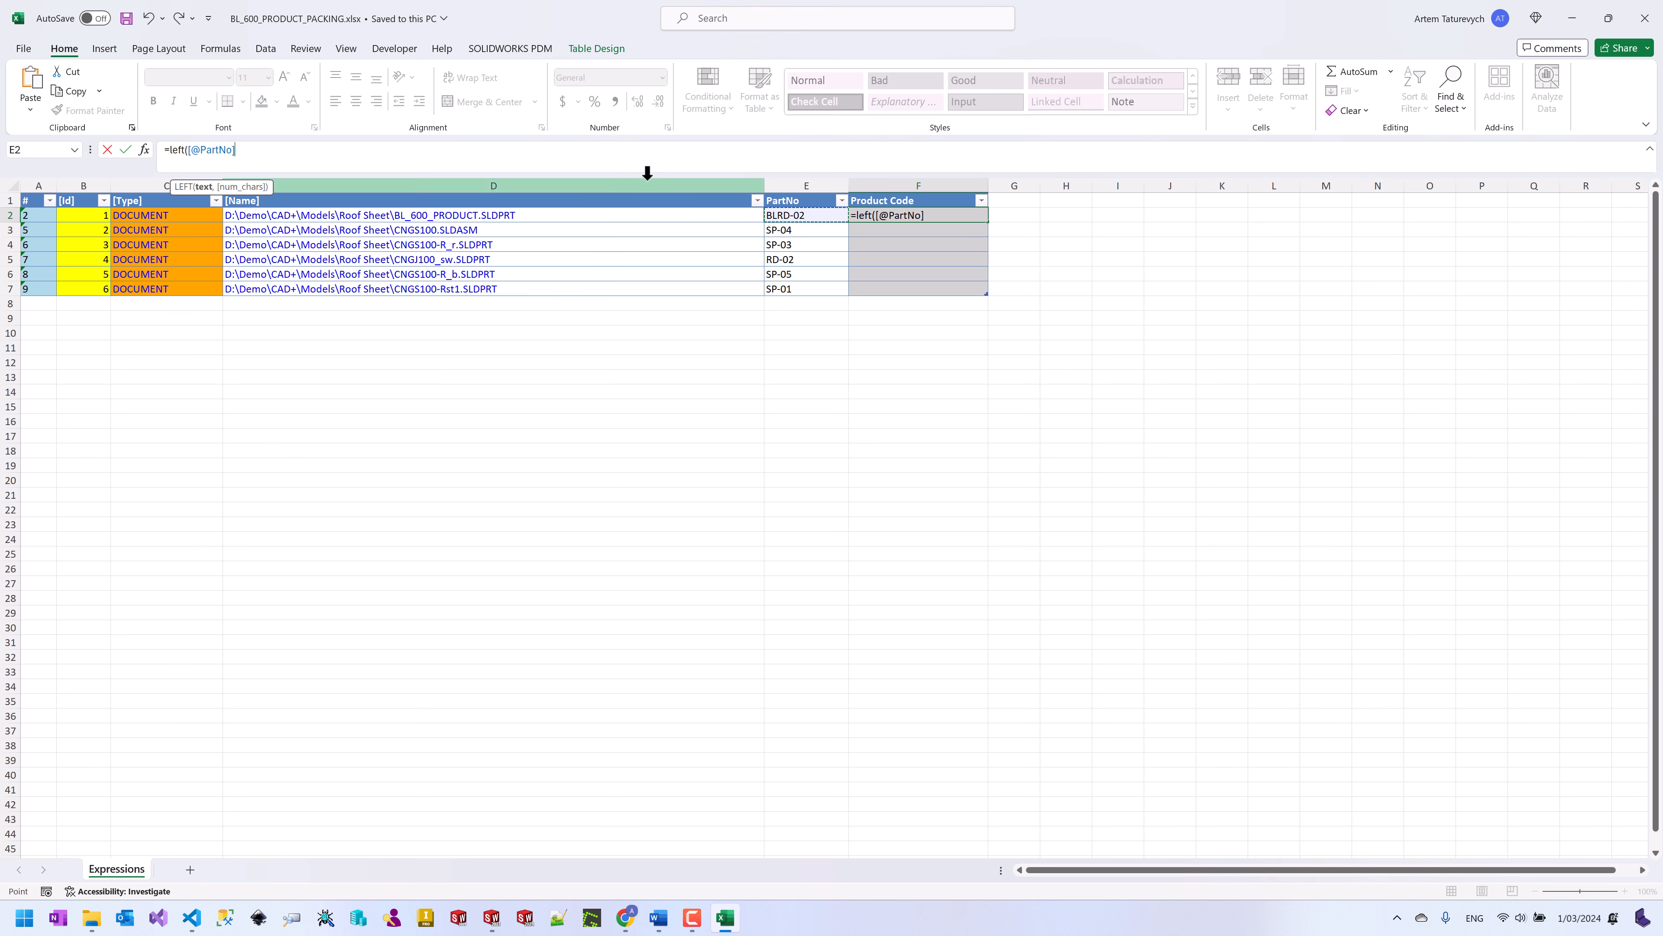
type(",find(\"-")
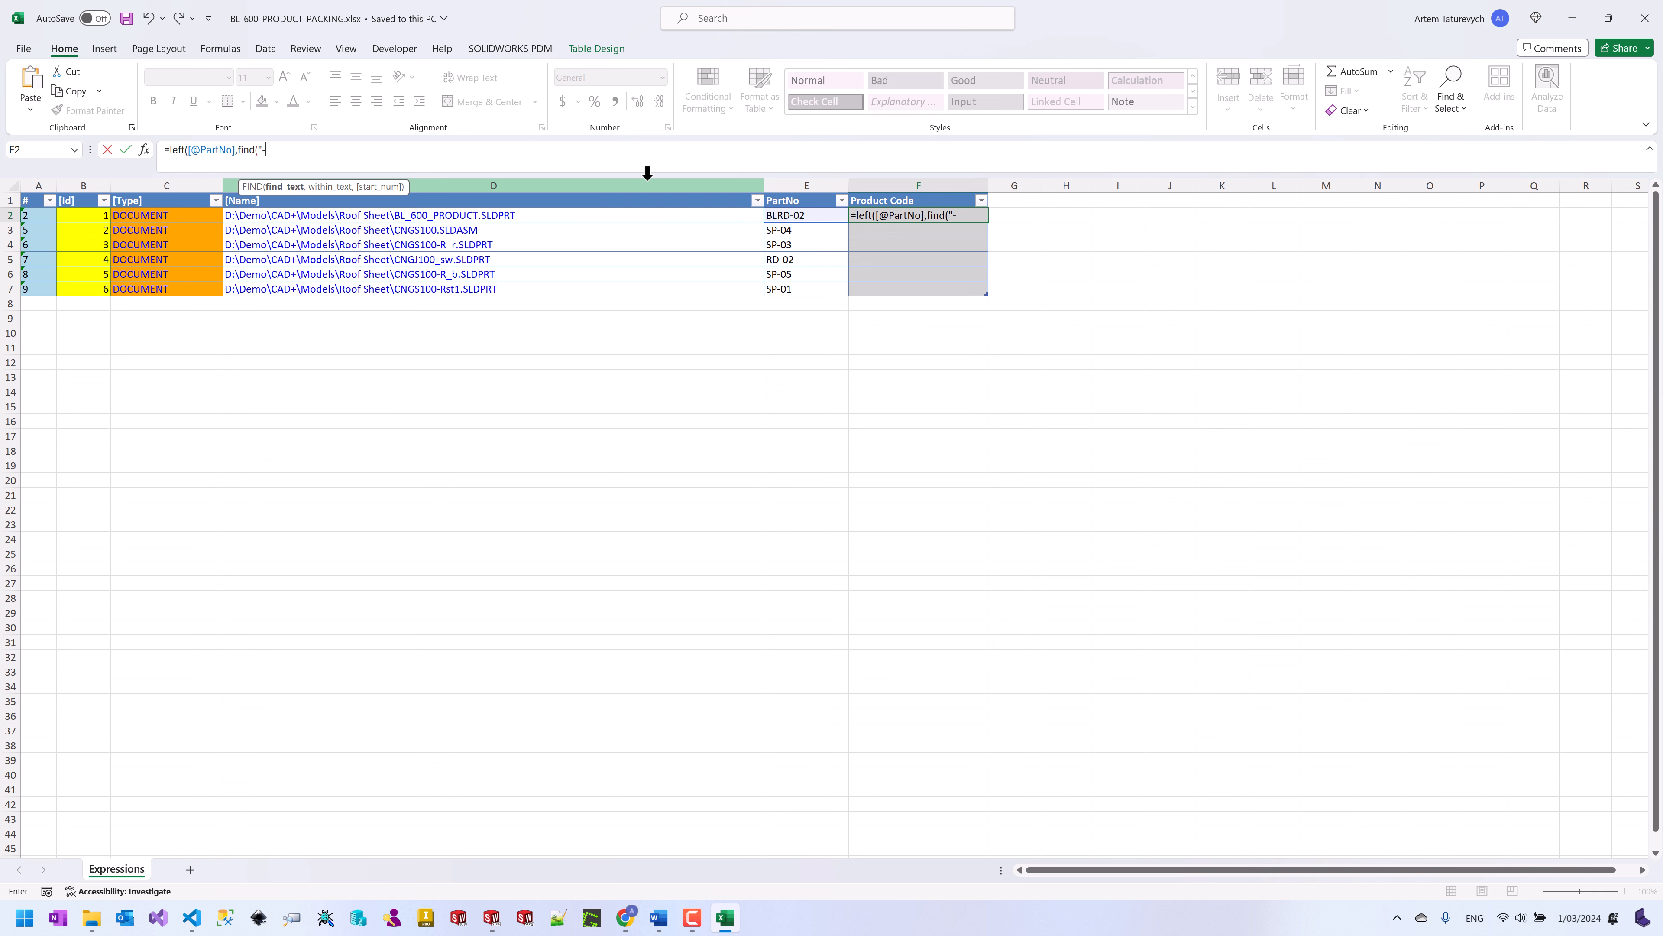
type("\",")
left_click(784, 215)
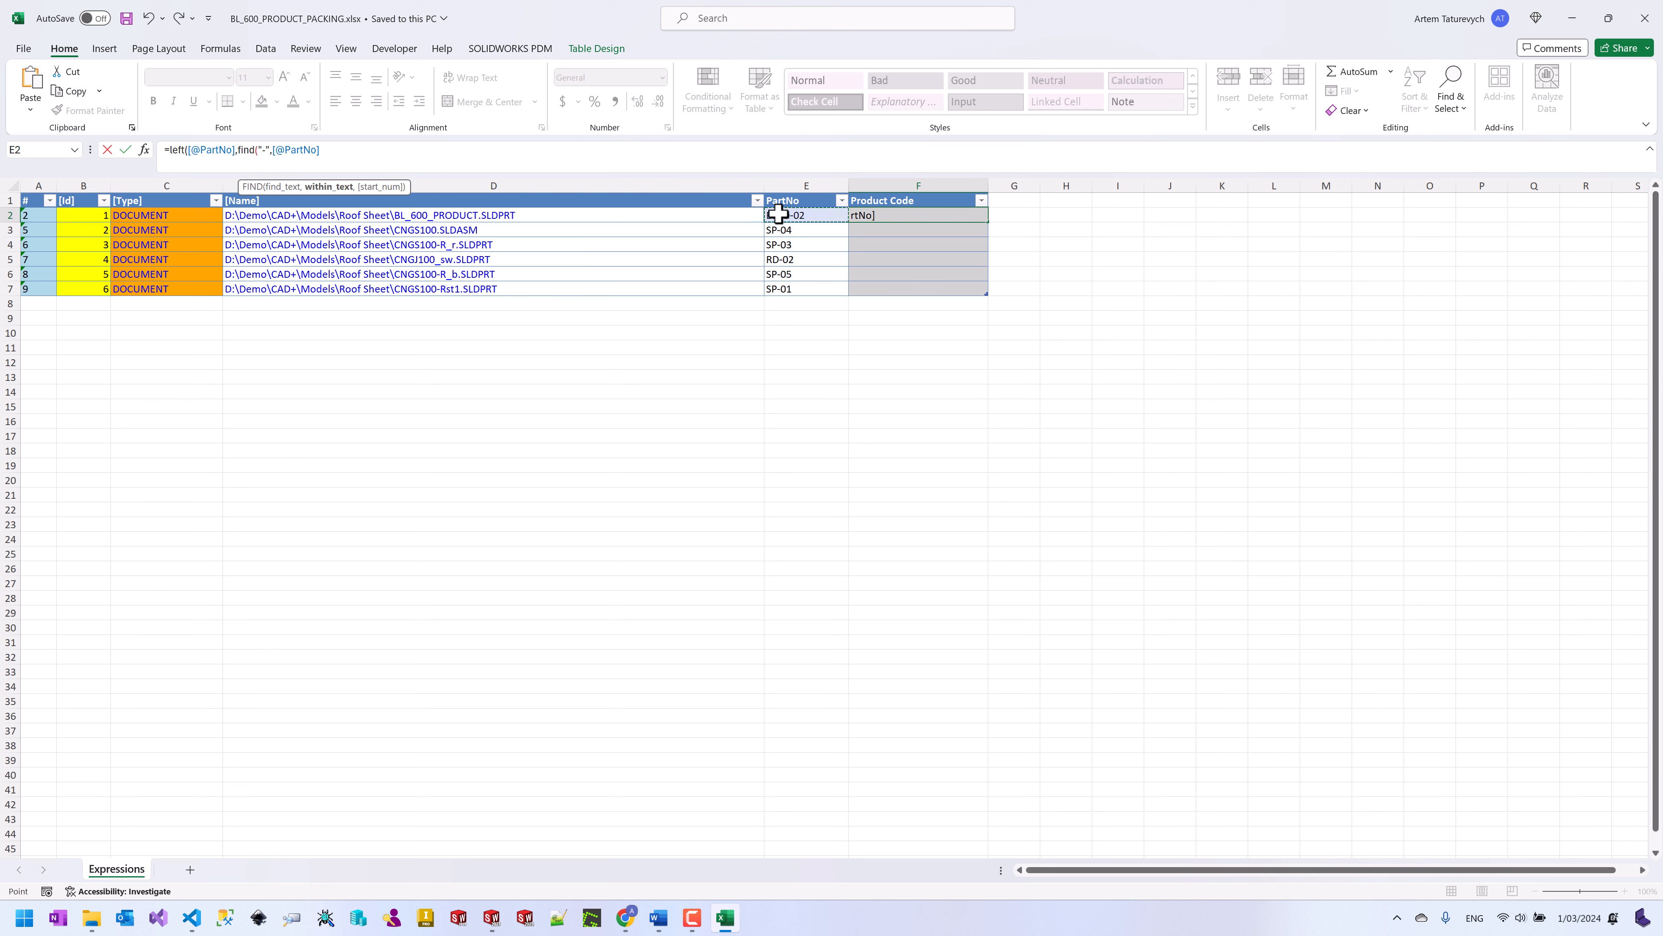
type(")-1")
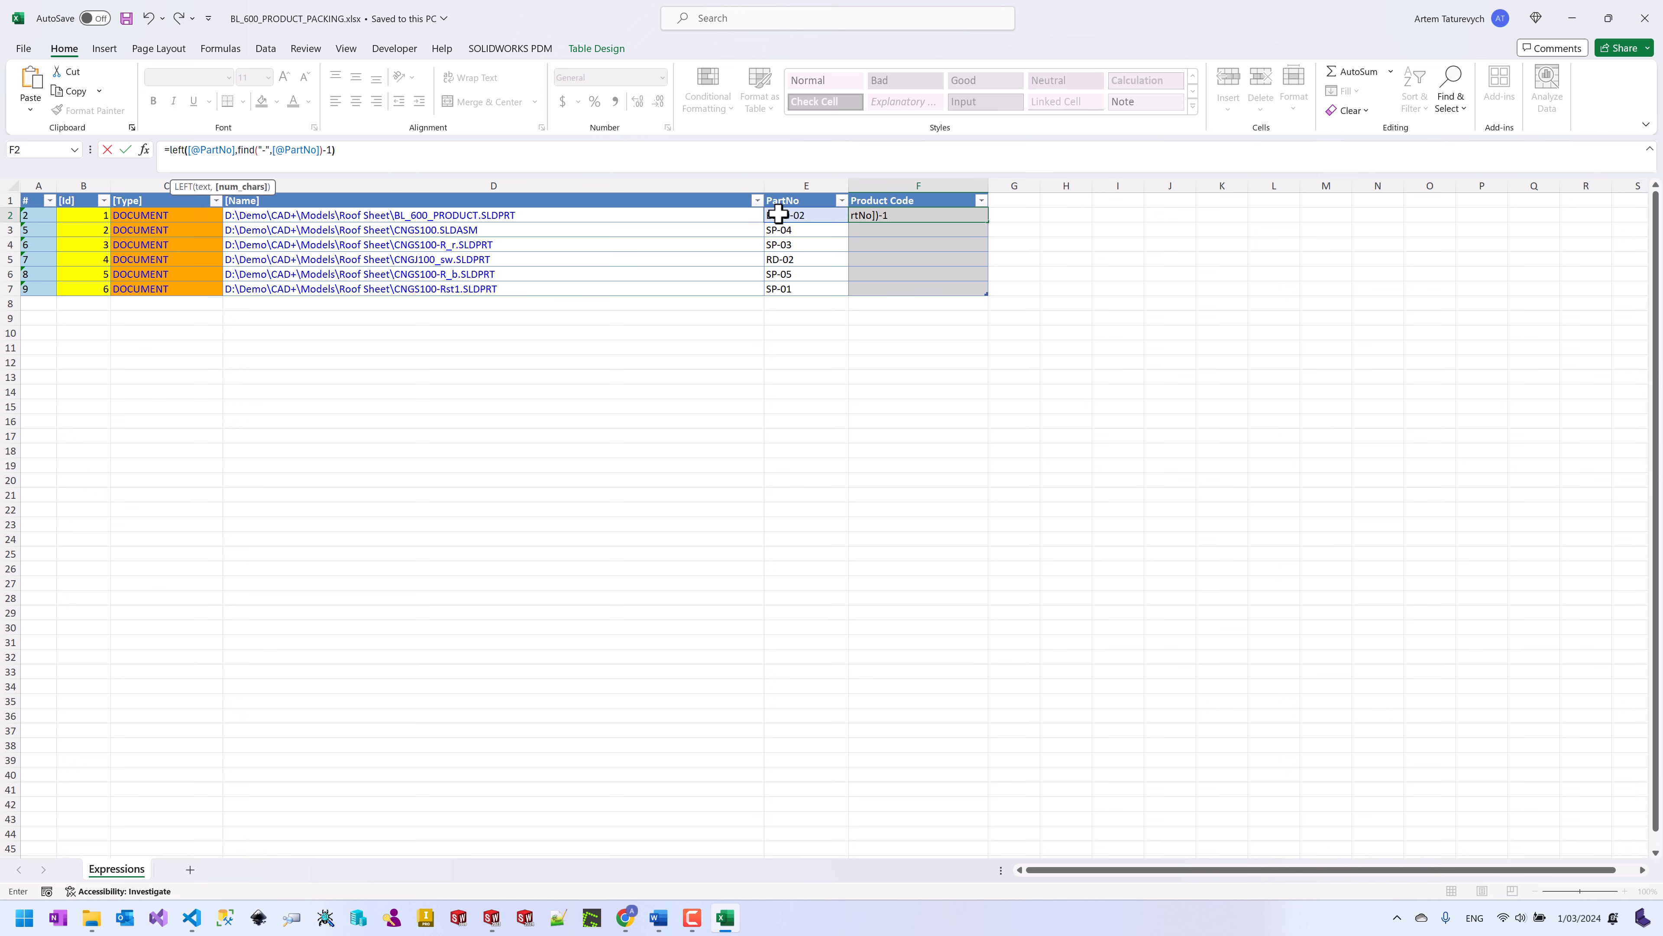
type(")")
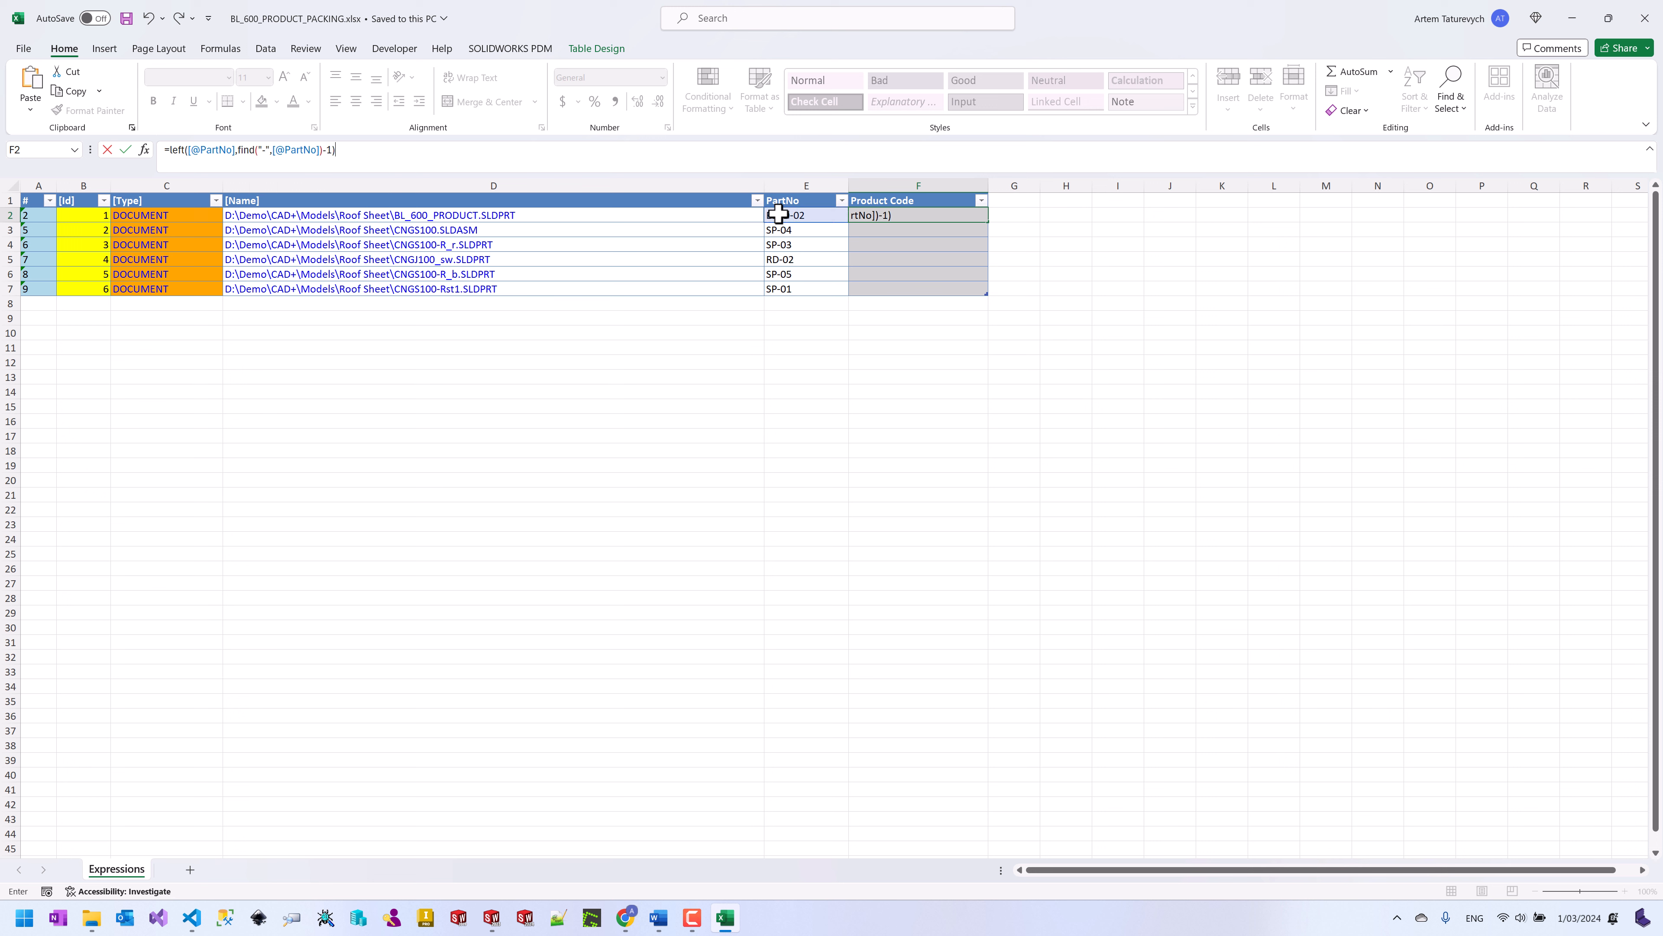
left_click(125, 150)
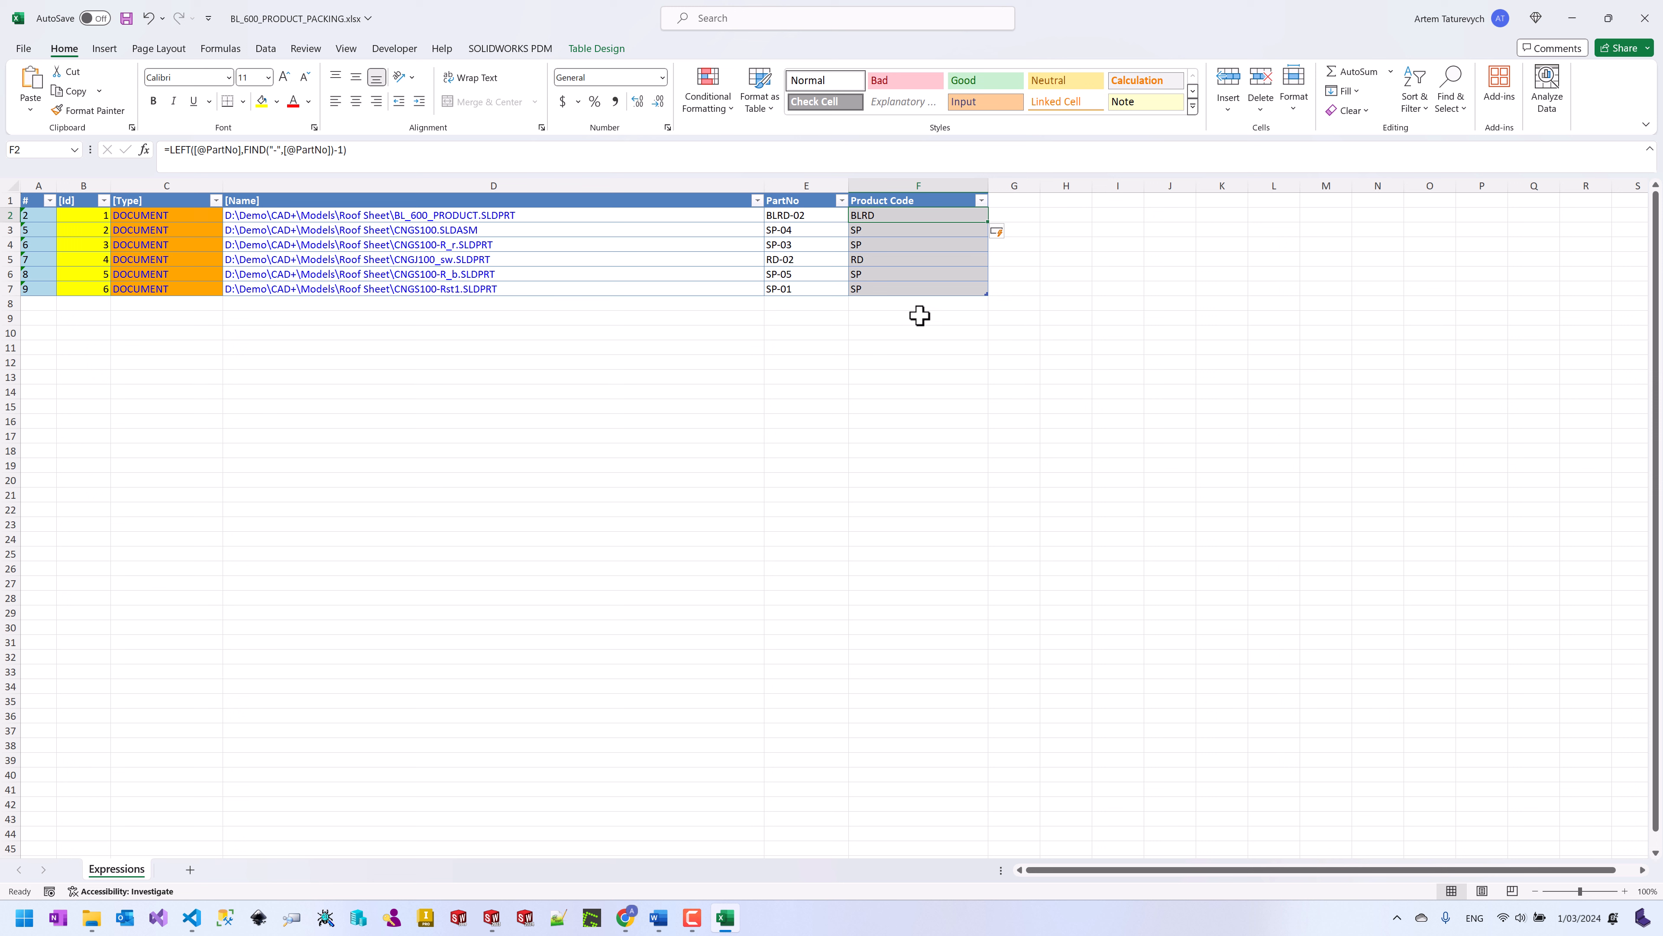
left_click(905, 292, "shift")
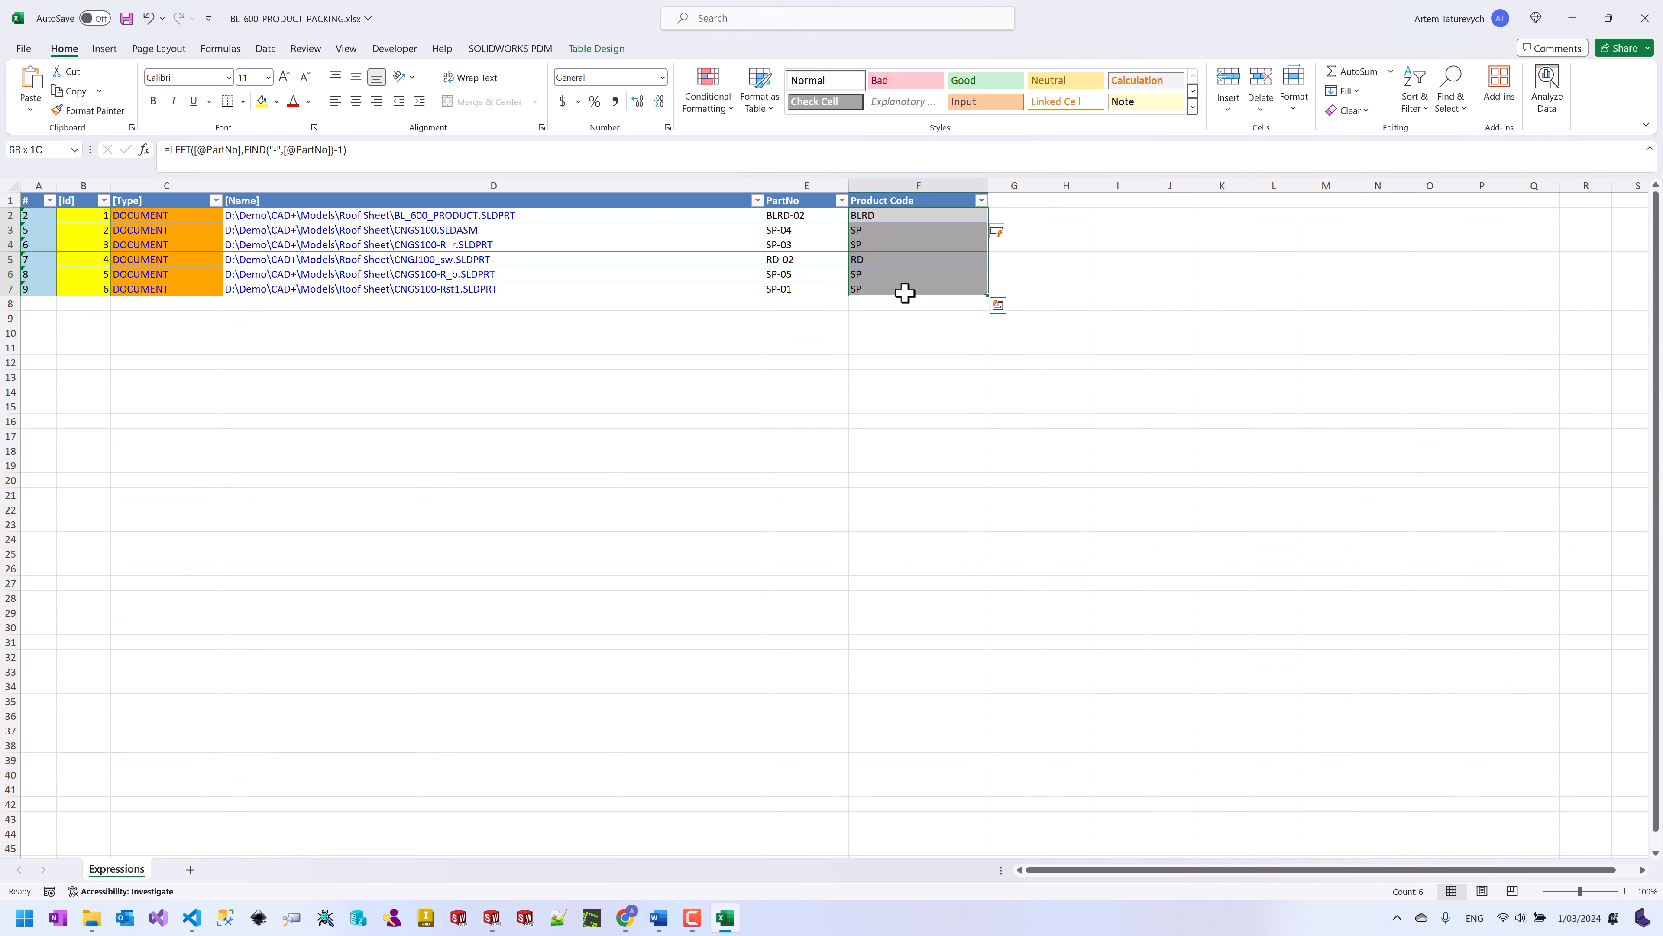
Step: Copy Product Code cells F2:F7 and paste them back as plain values BLRD, SP and RD
right_click(905, 293)
left_click(938, 357)
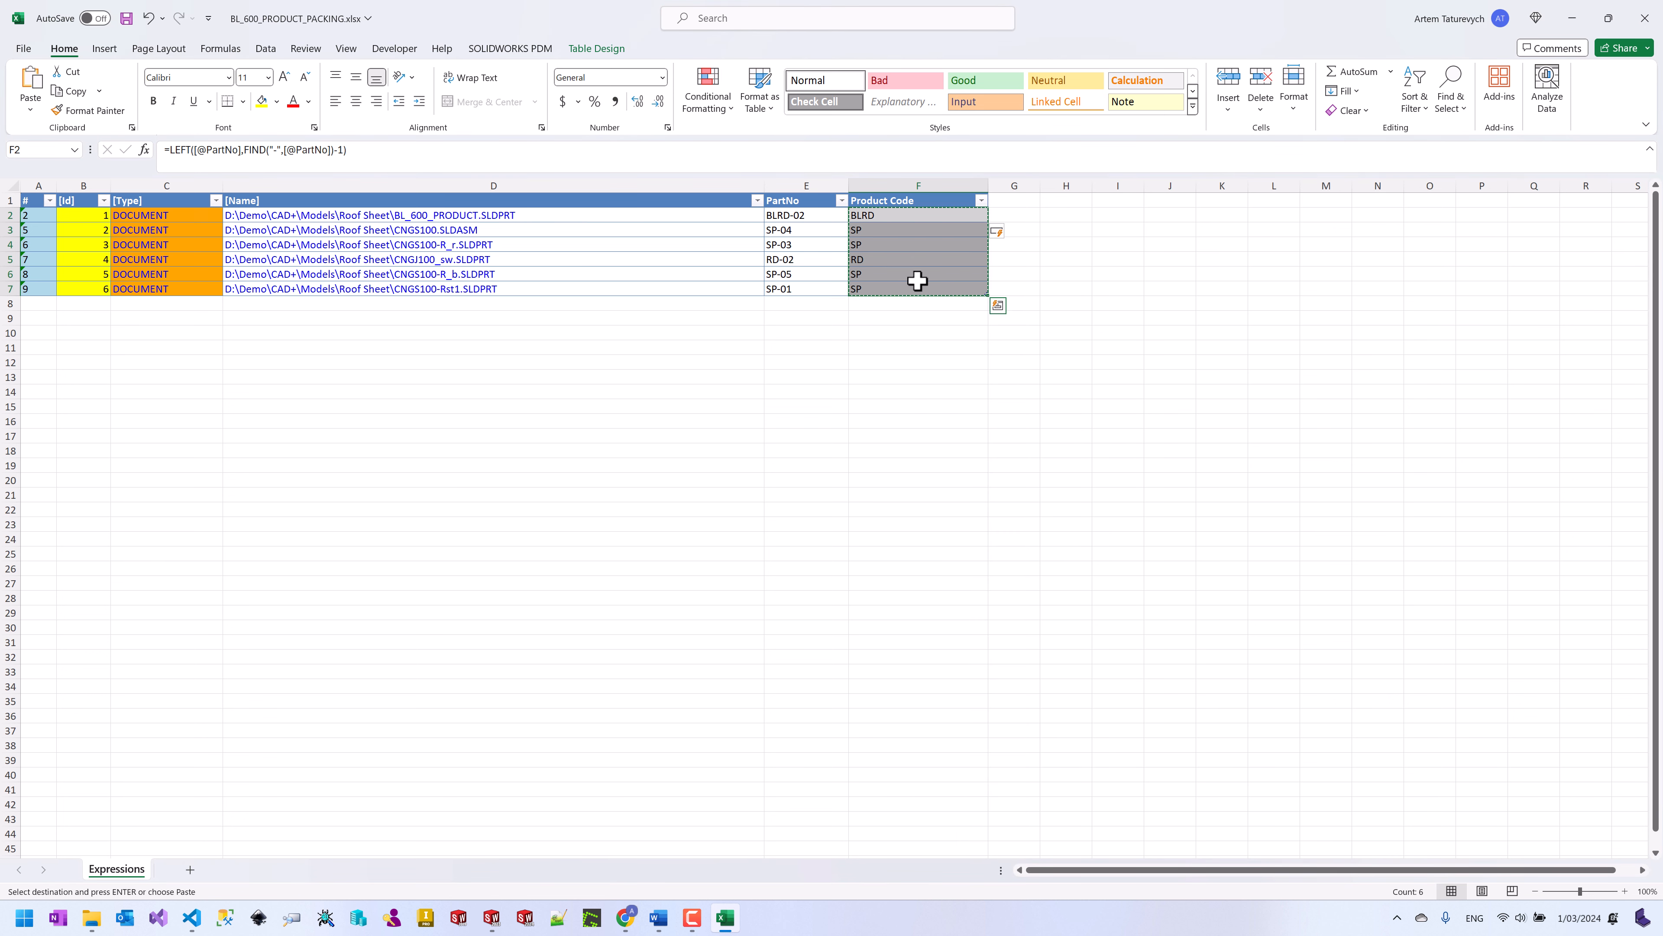
right_click(917, 280)
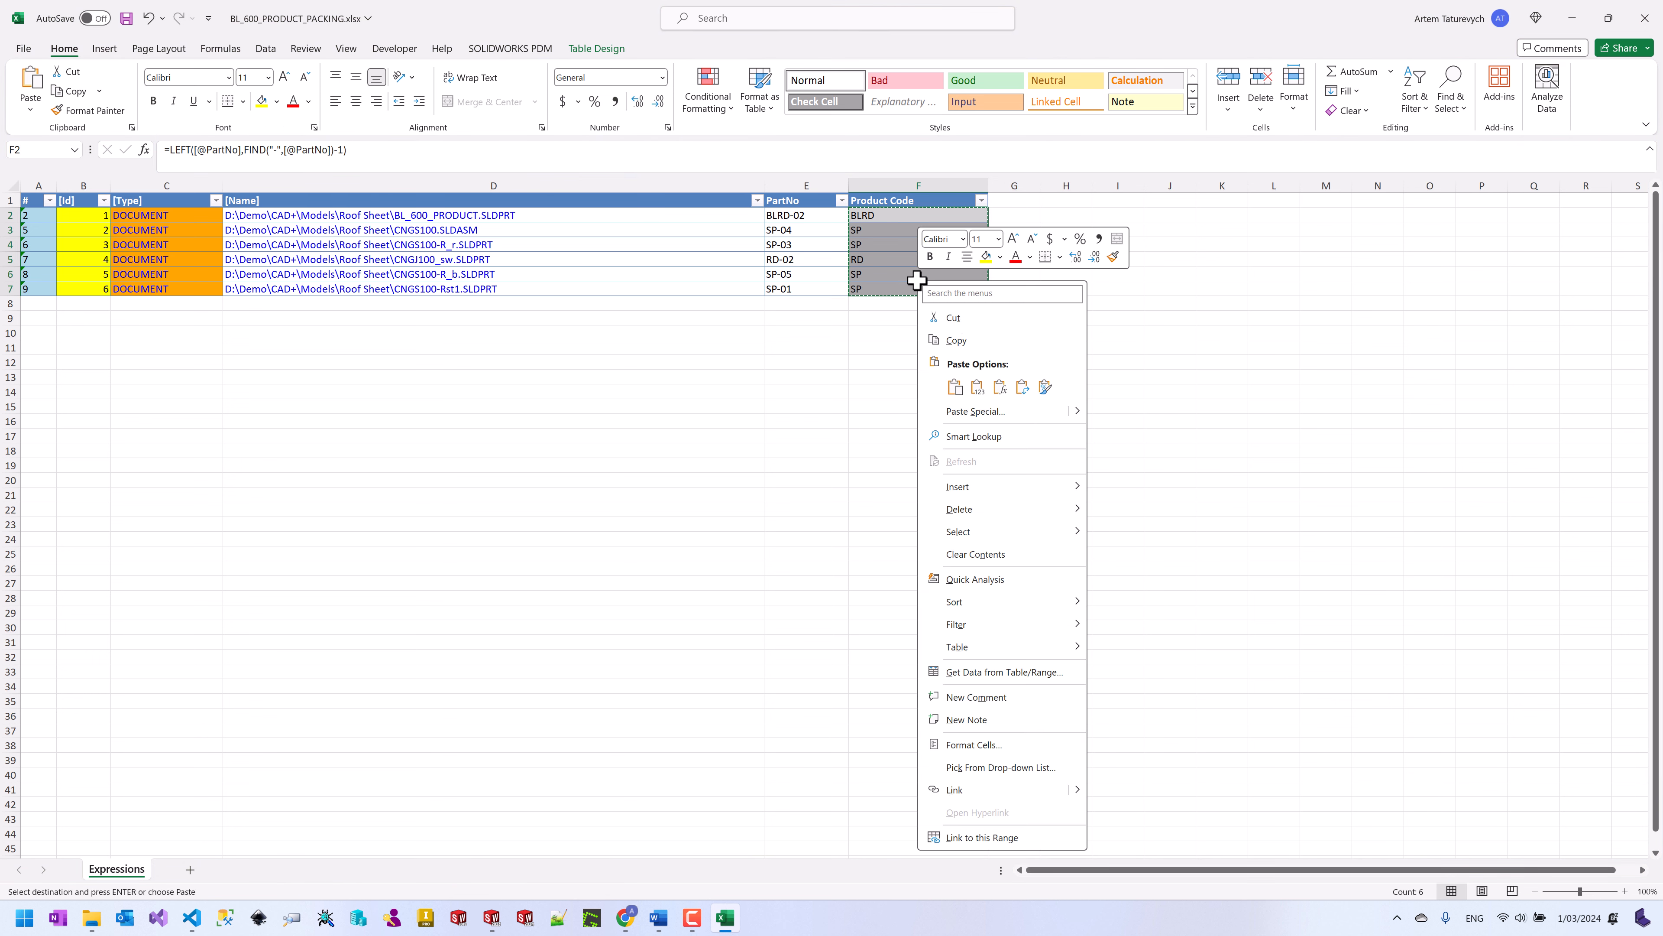
left_click(977, 387)
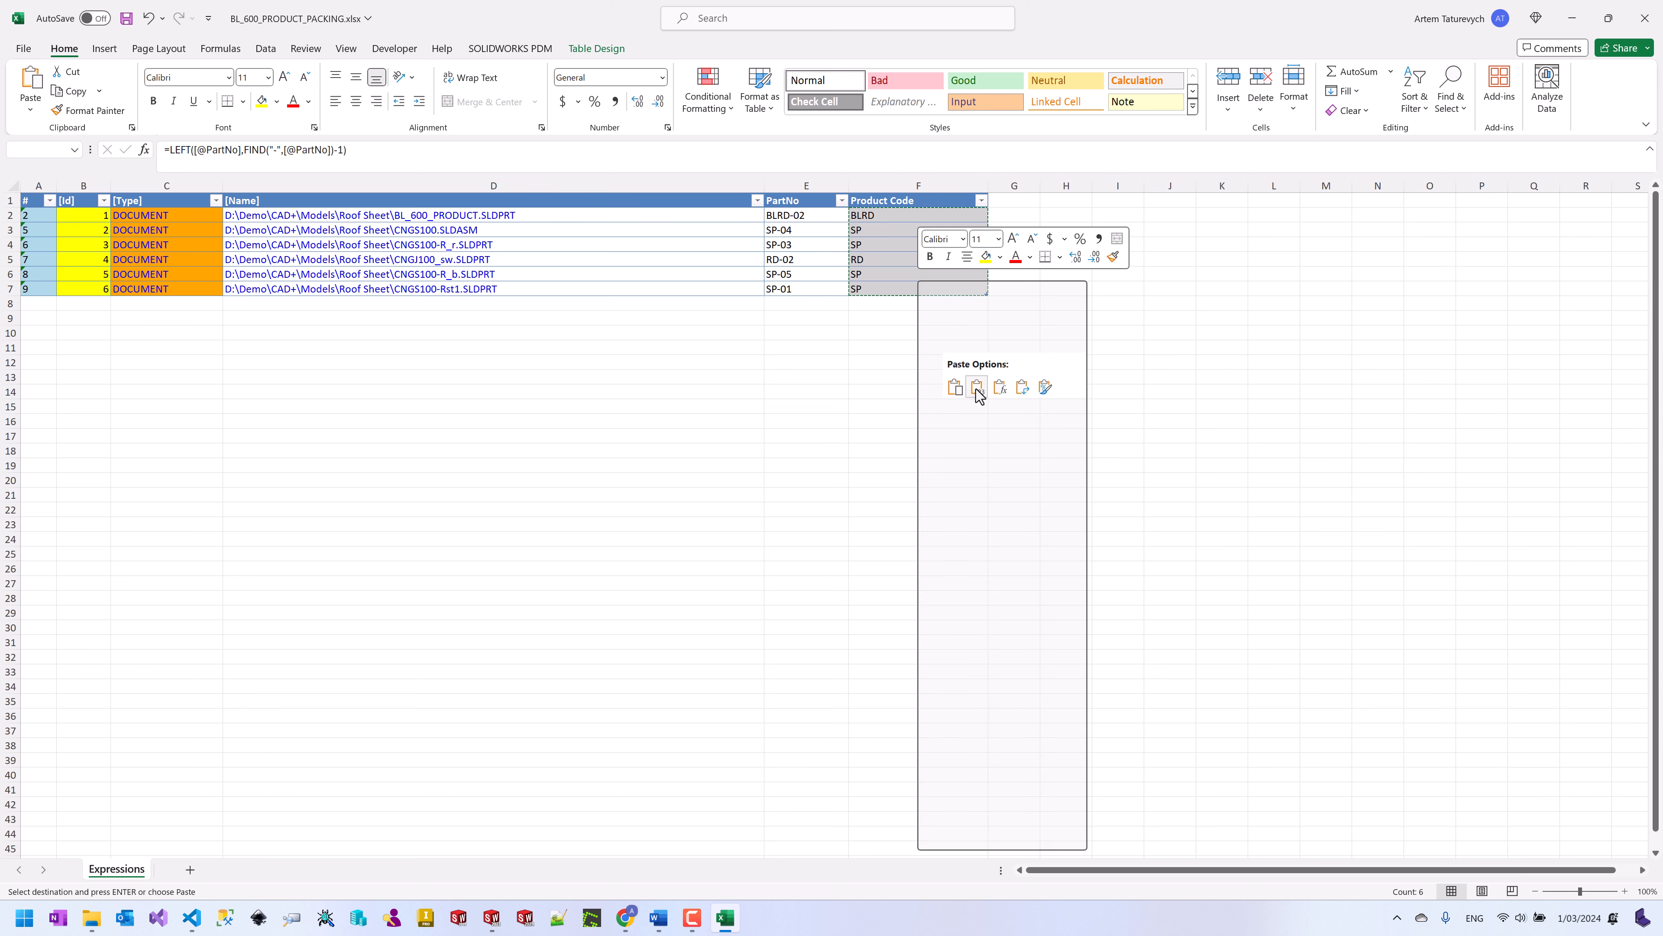
left_click(885, 345)
left_click(887, 259)
left_click(880, 288)
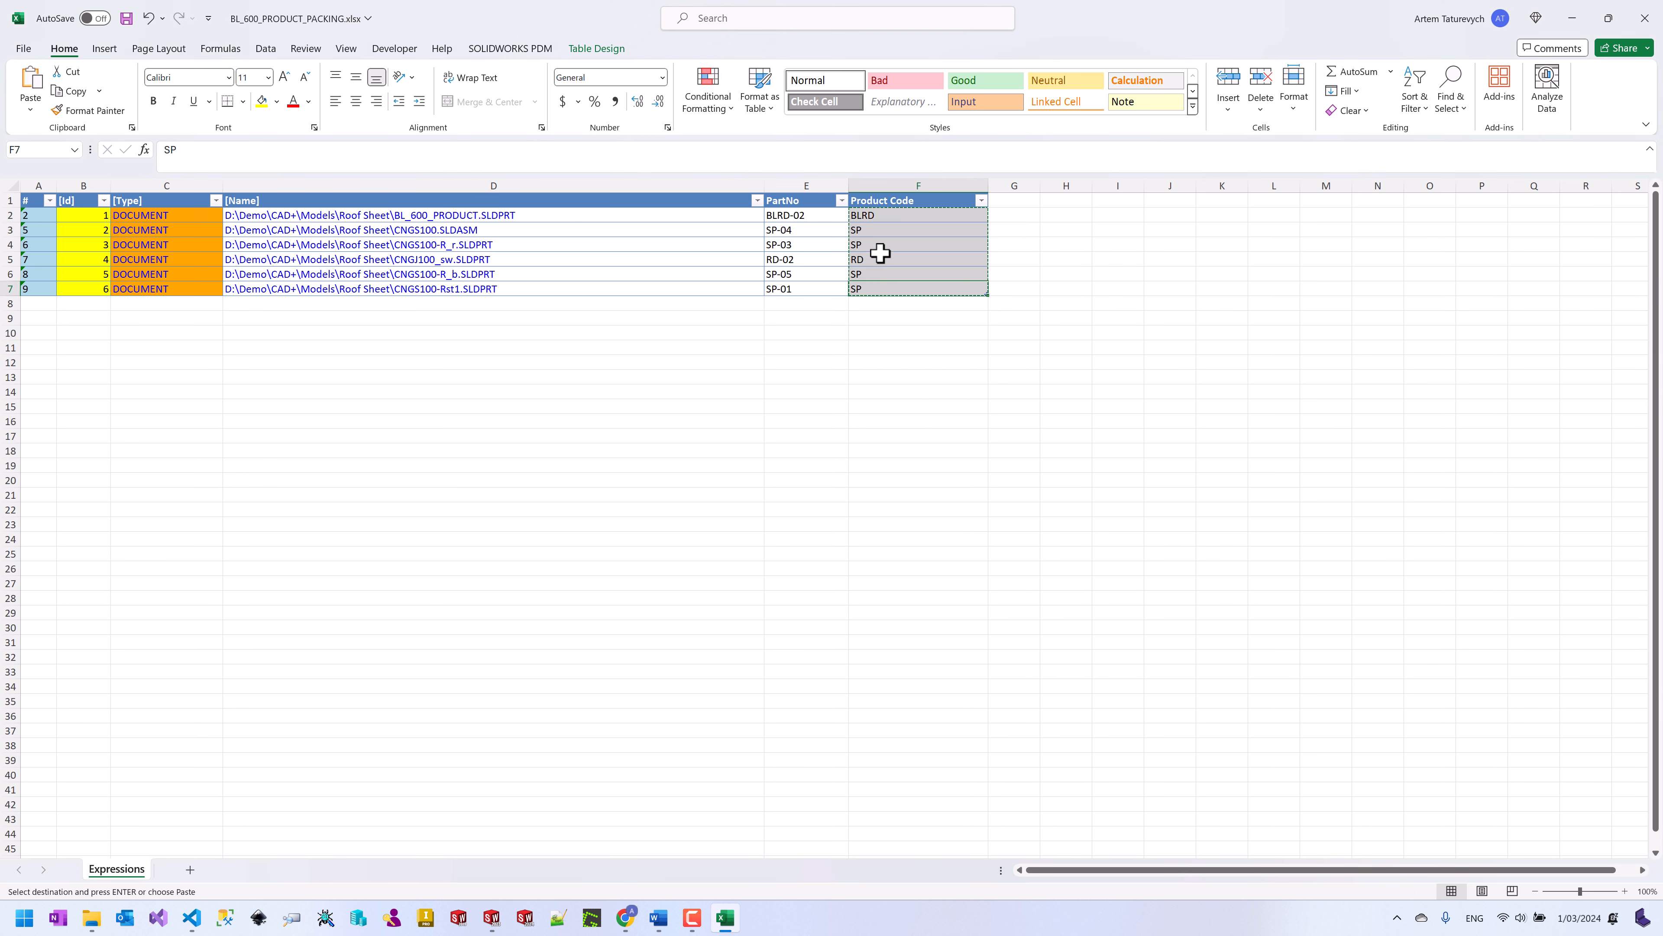
Step: Clear the copy selection and save the workbook
key("Escape")
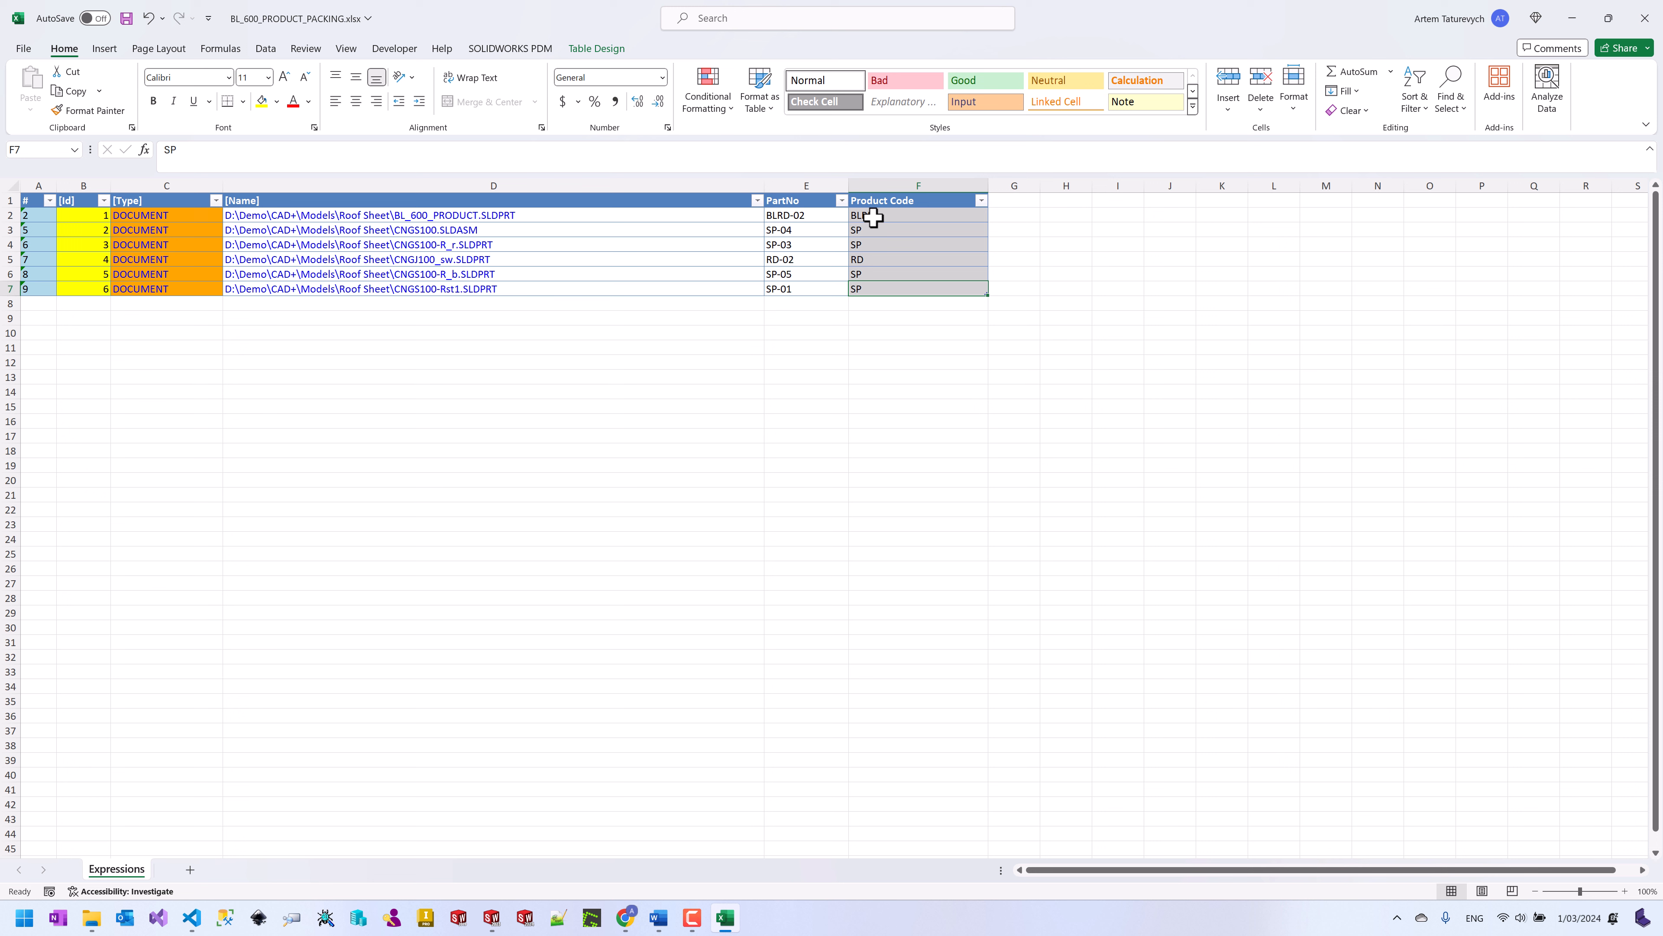
left_click(911, 367)
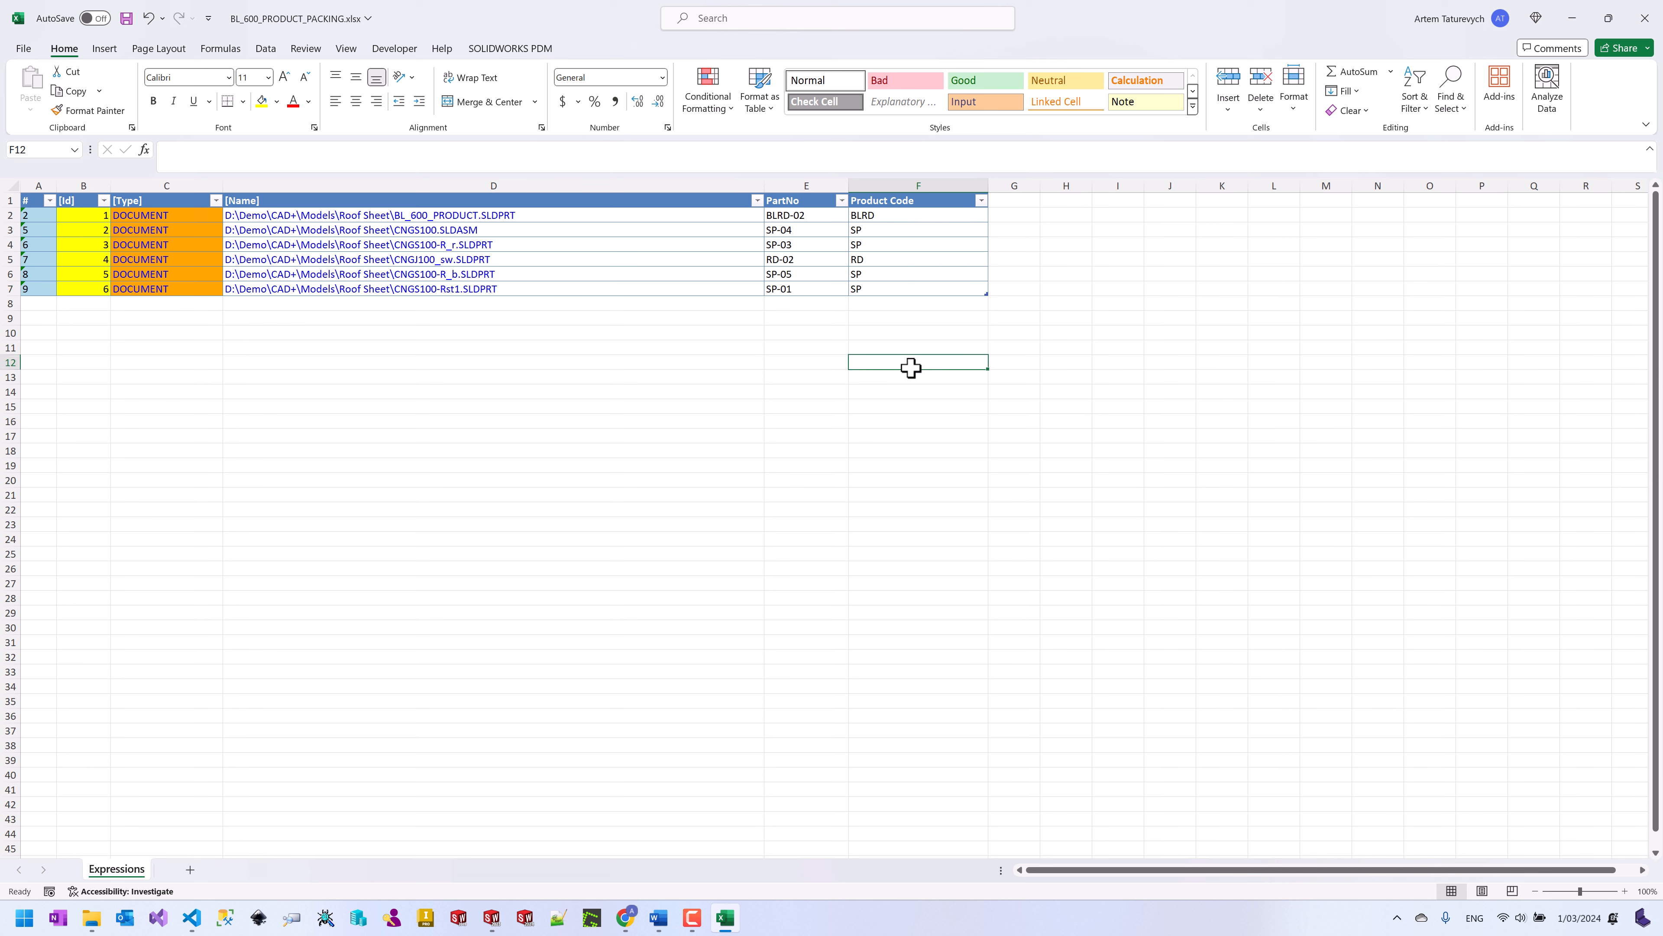
key("ctrl+s")
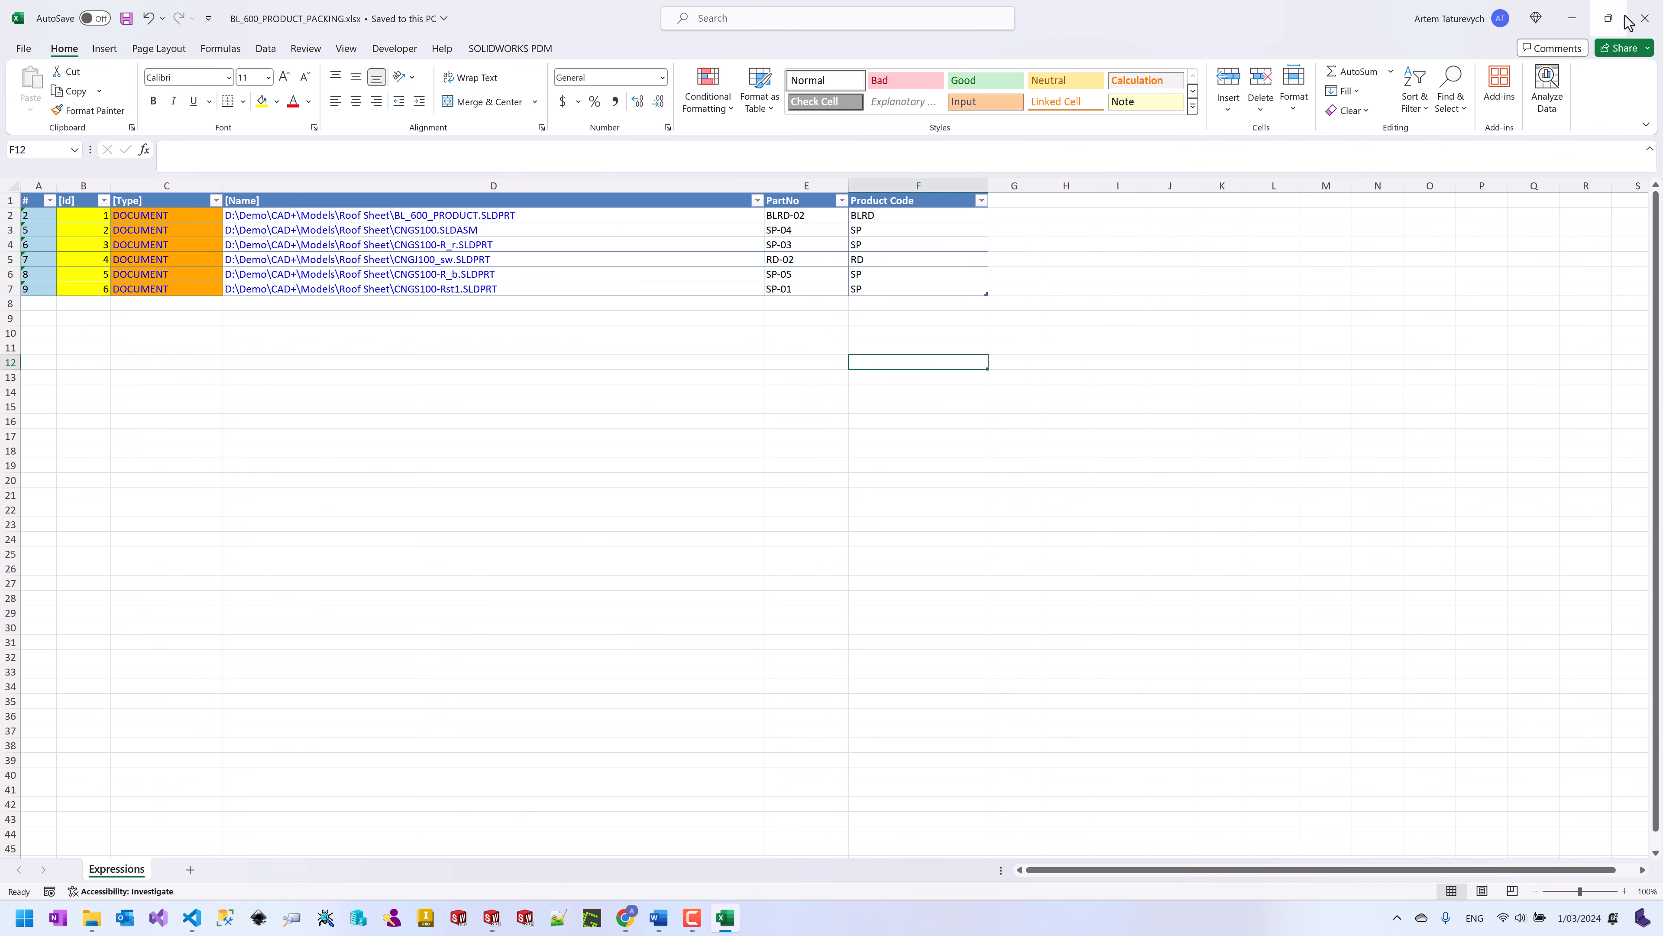
Step: Close Excel and import BL_600_PRODUCT_PACKING.xlsx into the SOLIDWORKS Properties Grid
left_click(1645, 19)
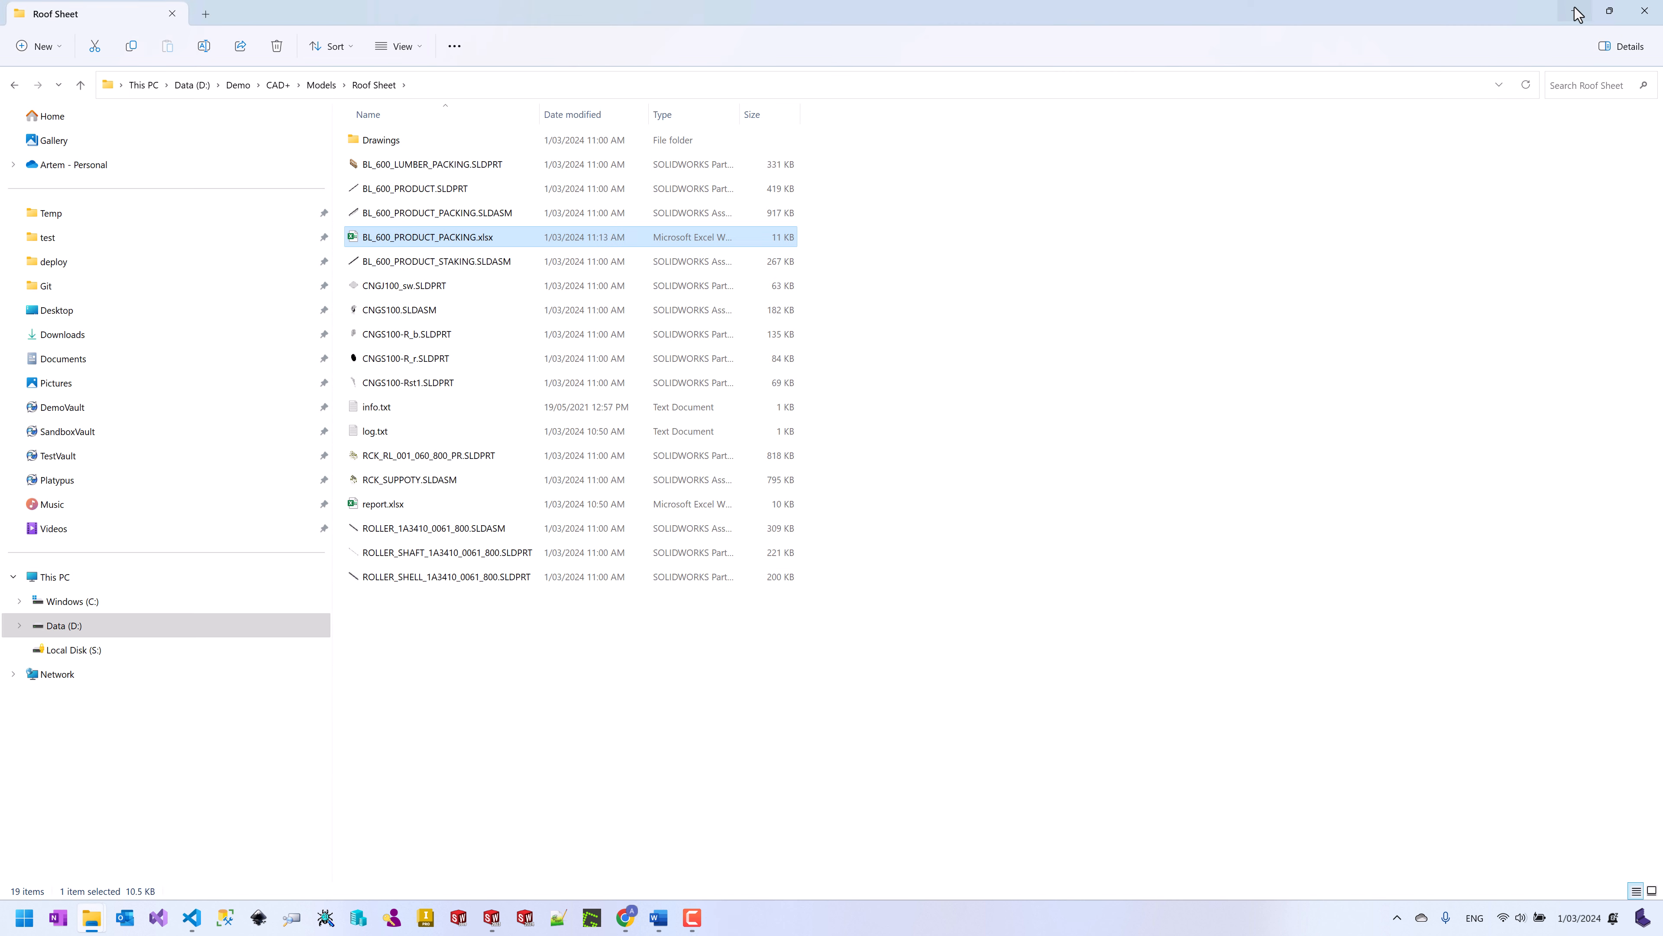
left_click(1576, 13)
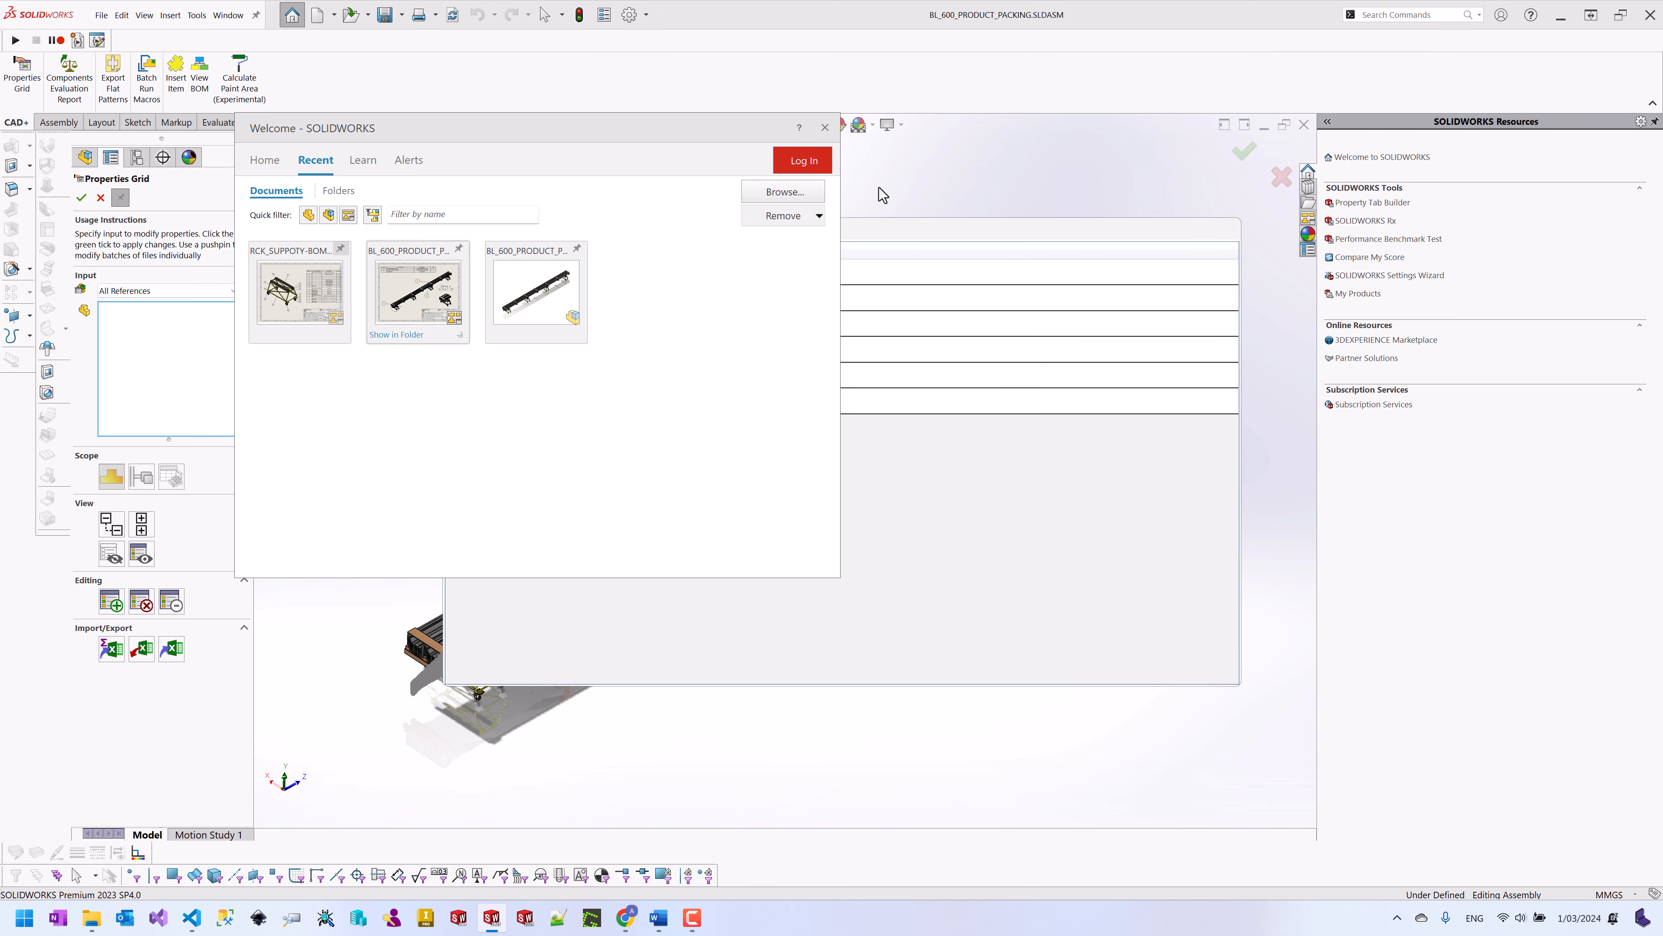
left_click(824, 128)
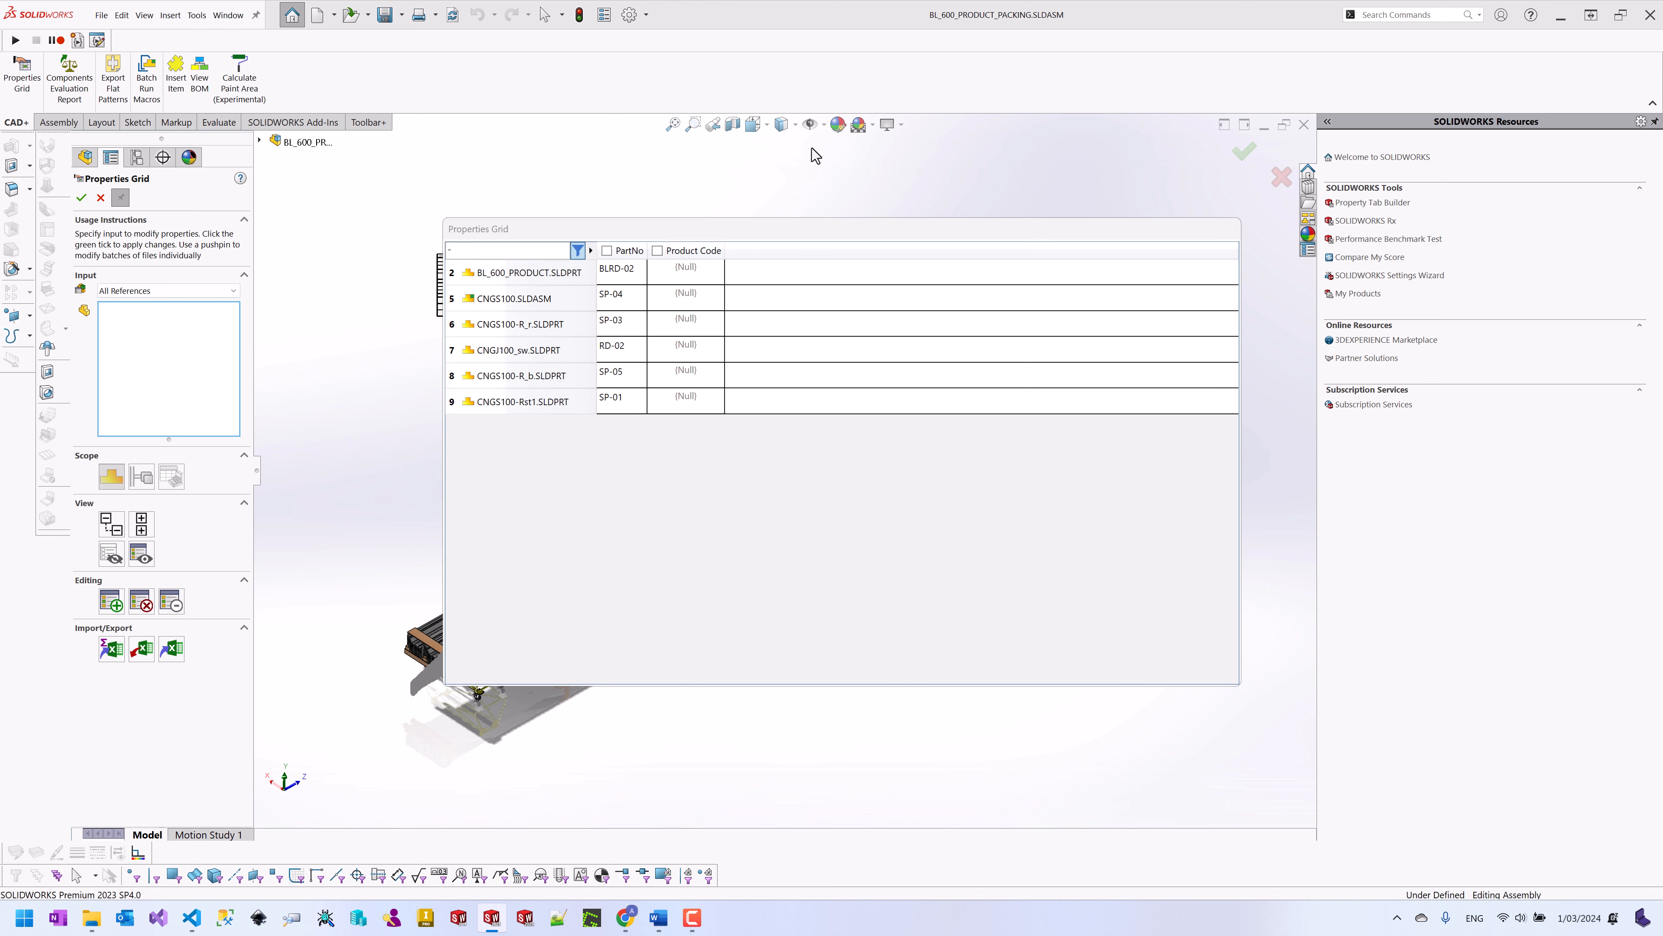
left_click(141, 648)
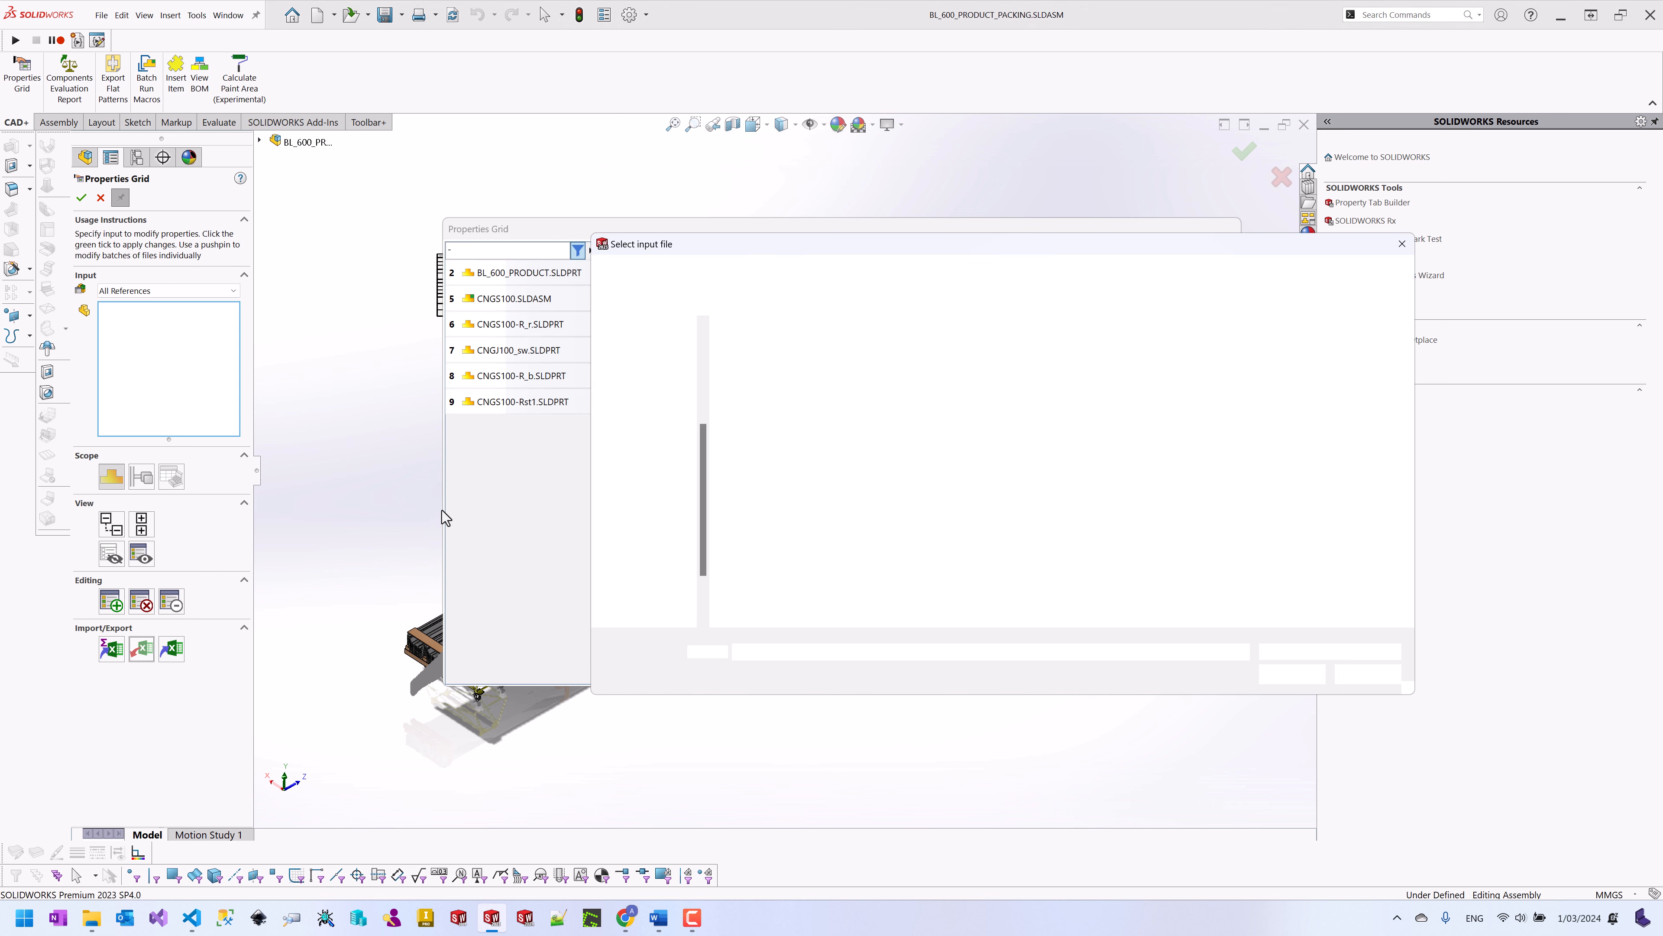
left_click(776, 377)
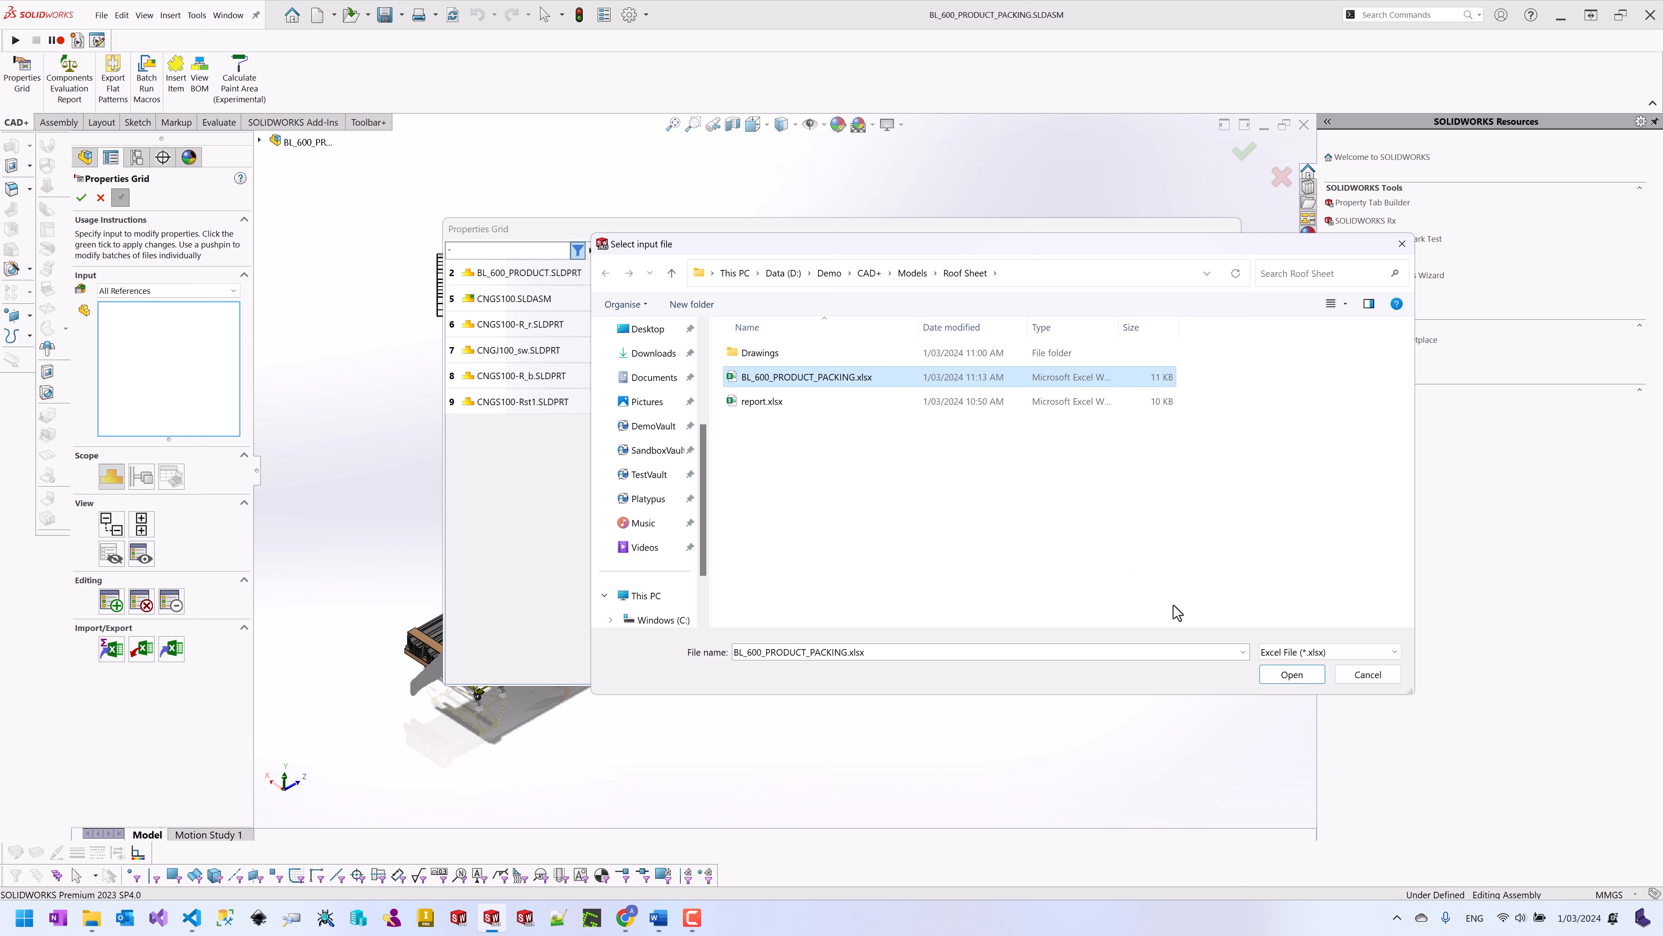
left_click(1285, 674)
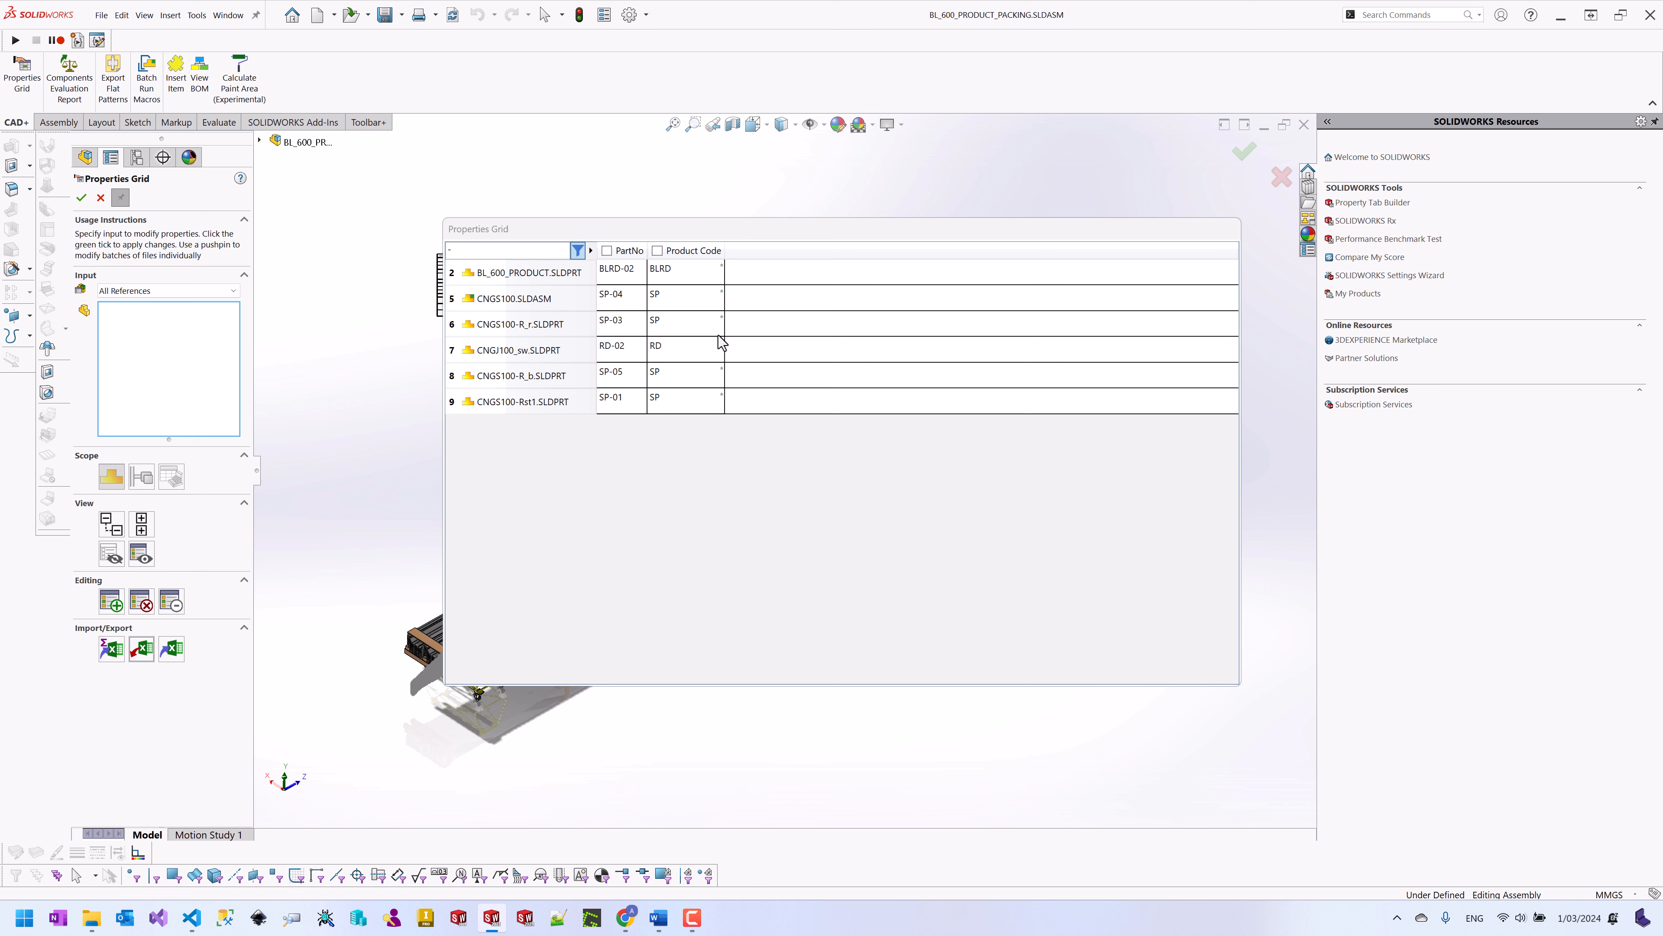
left_click(118, 198)
Step: Apply the imported properties and check BLRD, SP and RD in the BOM's Product Code column
left_click(82, 203)
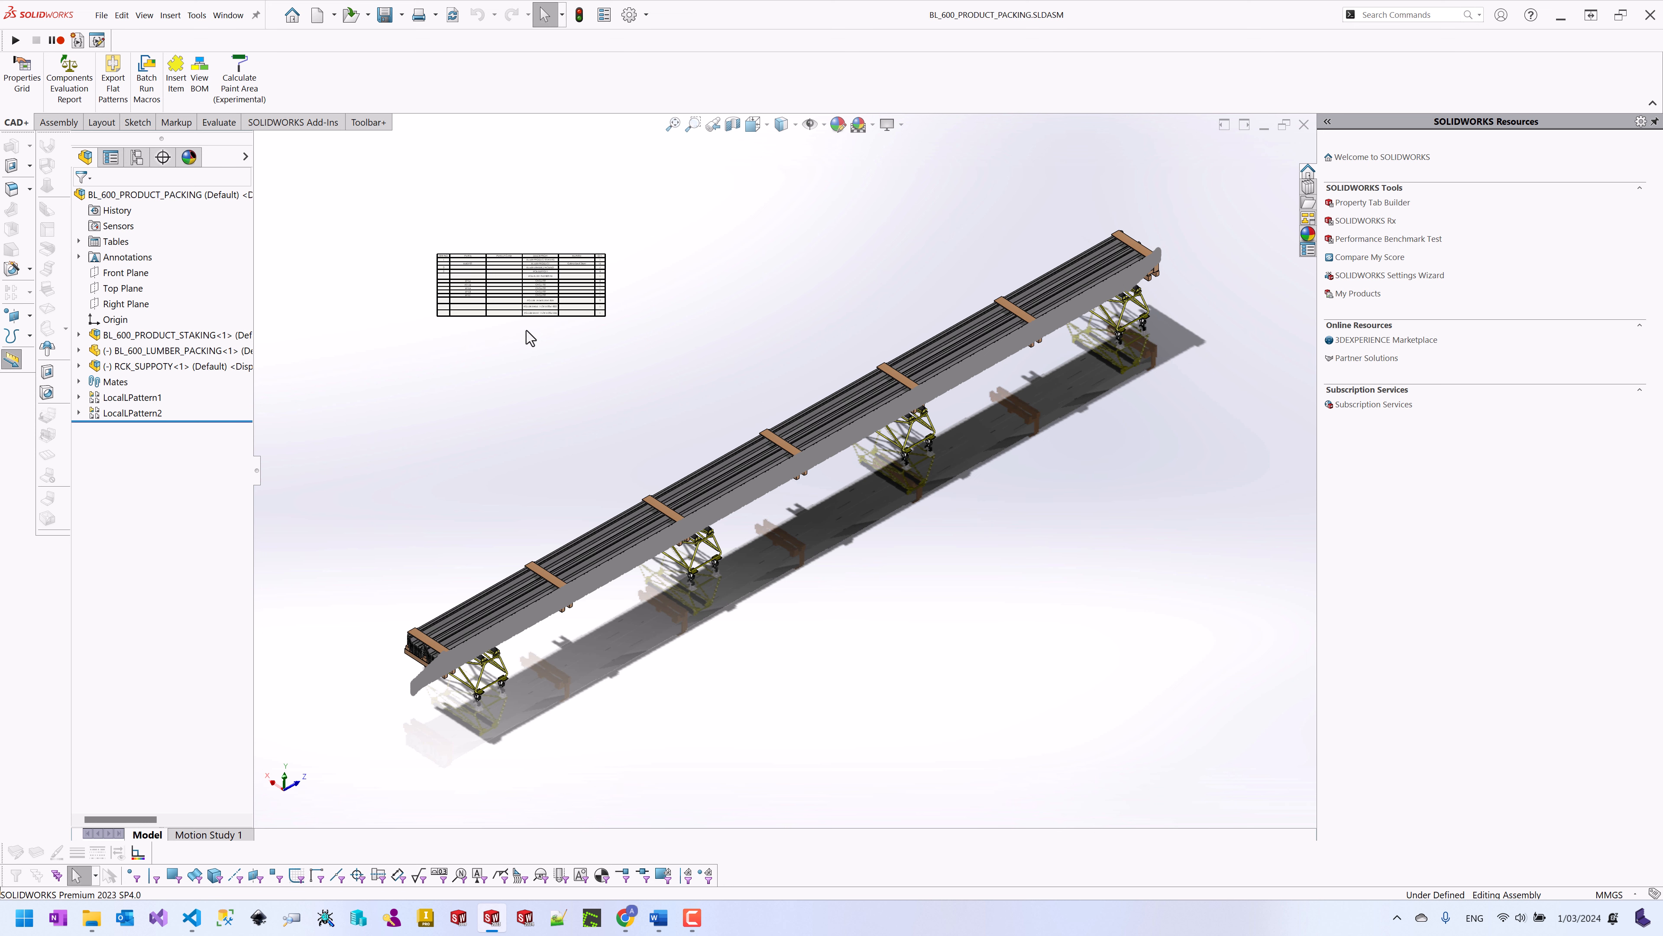
scroll(505, 271, "down", 5)
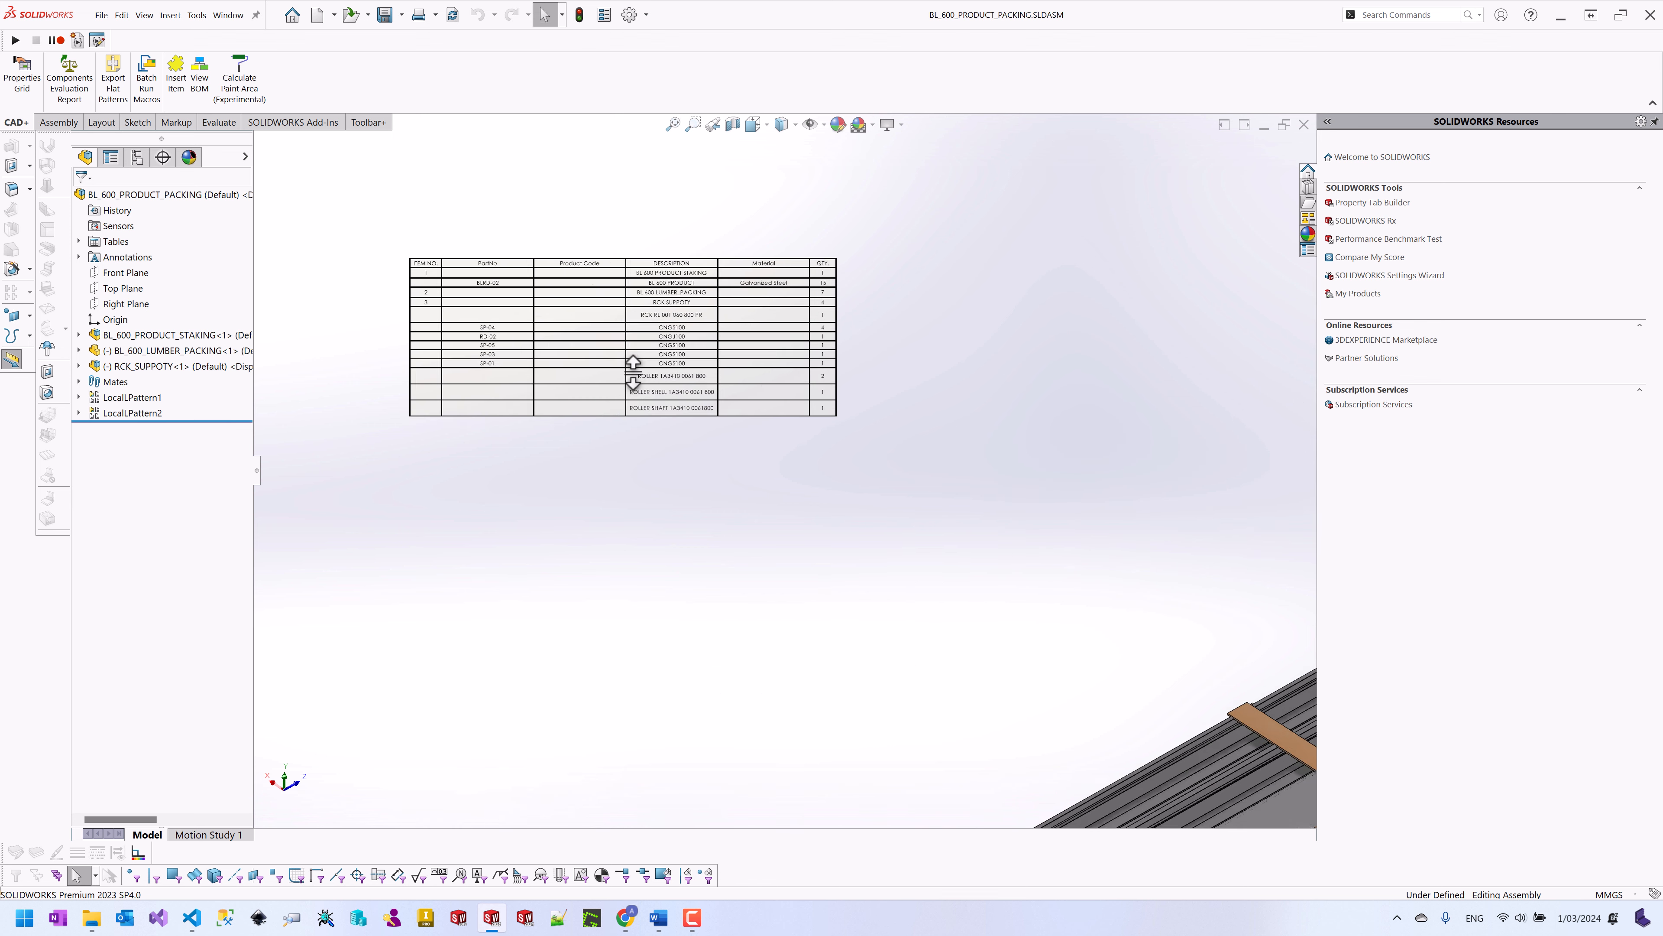
scroll(633, 372, "down", 1)
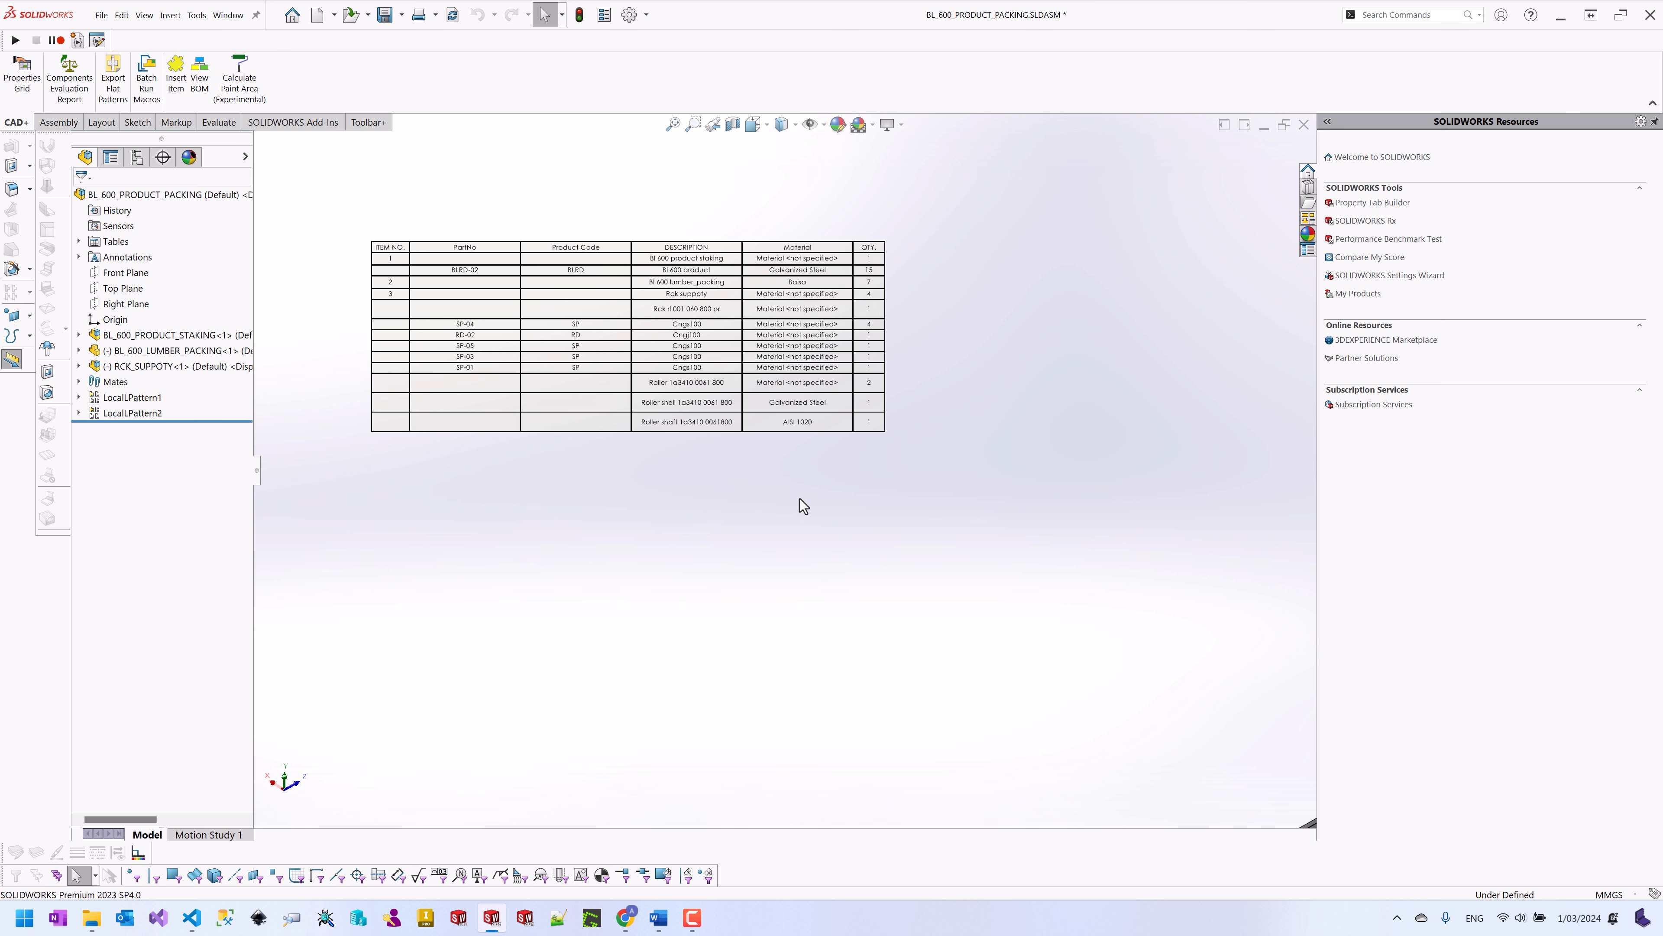
scroll(819, 544, "up", 3)
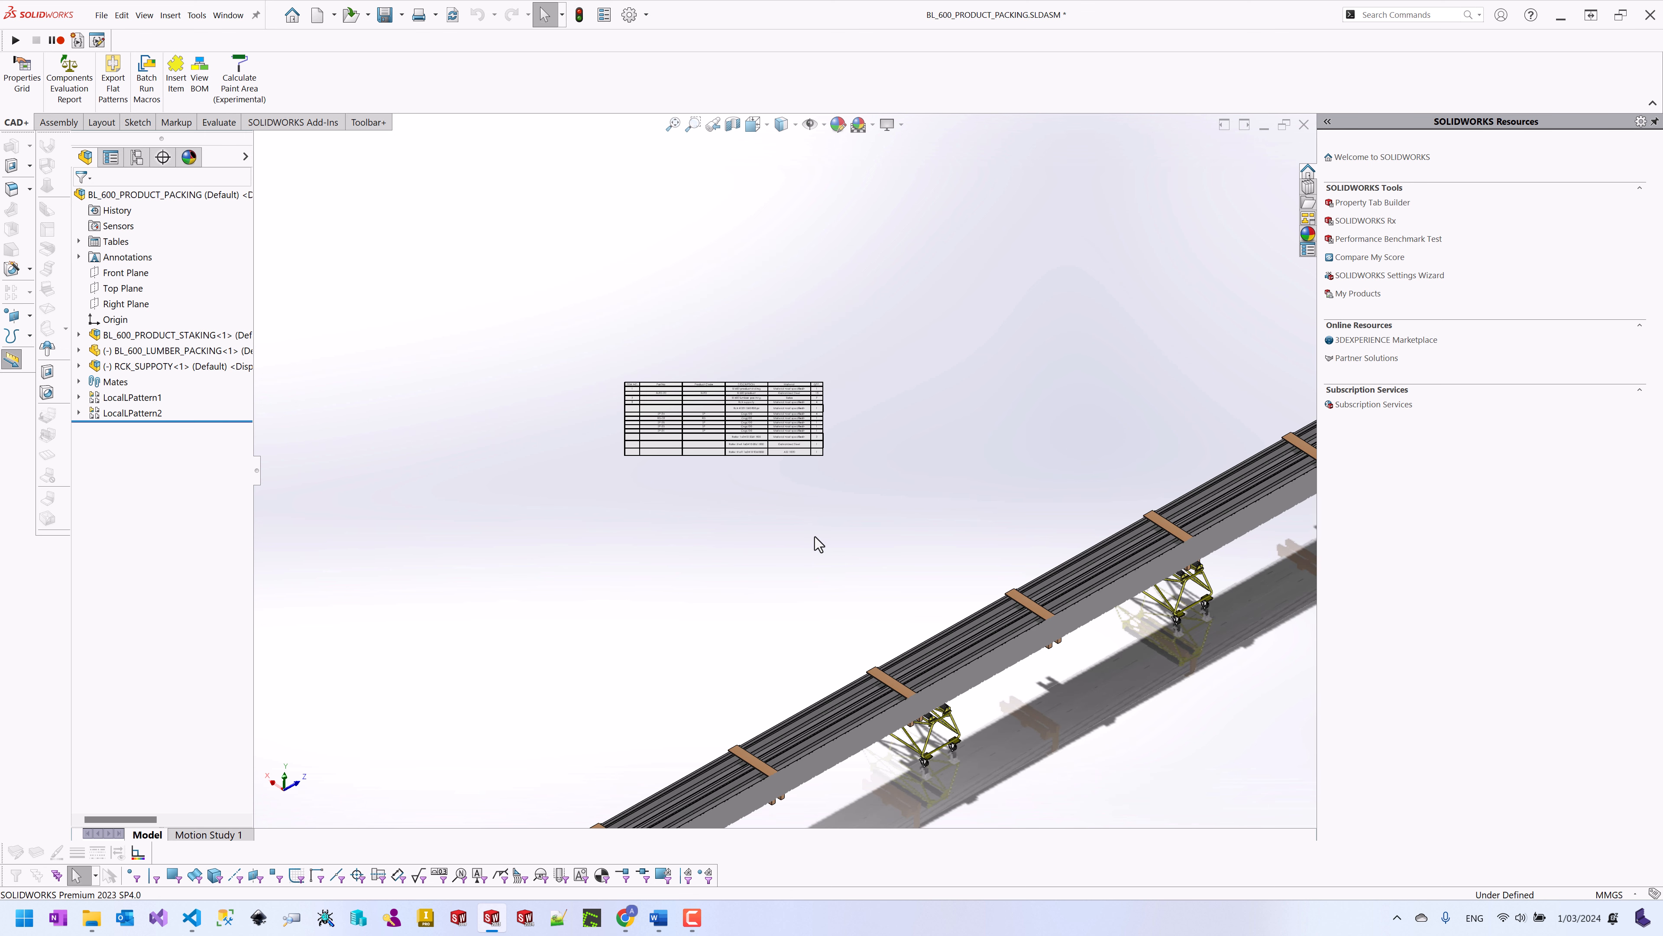
scroll(818, 544, "up", 1)
Step: Save all modified documents and close the packing assembly
key("ctrl+s")
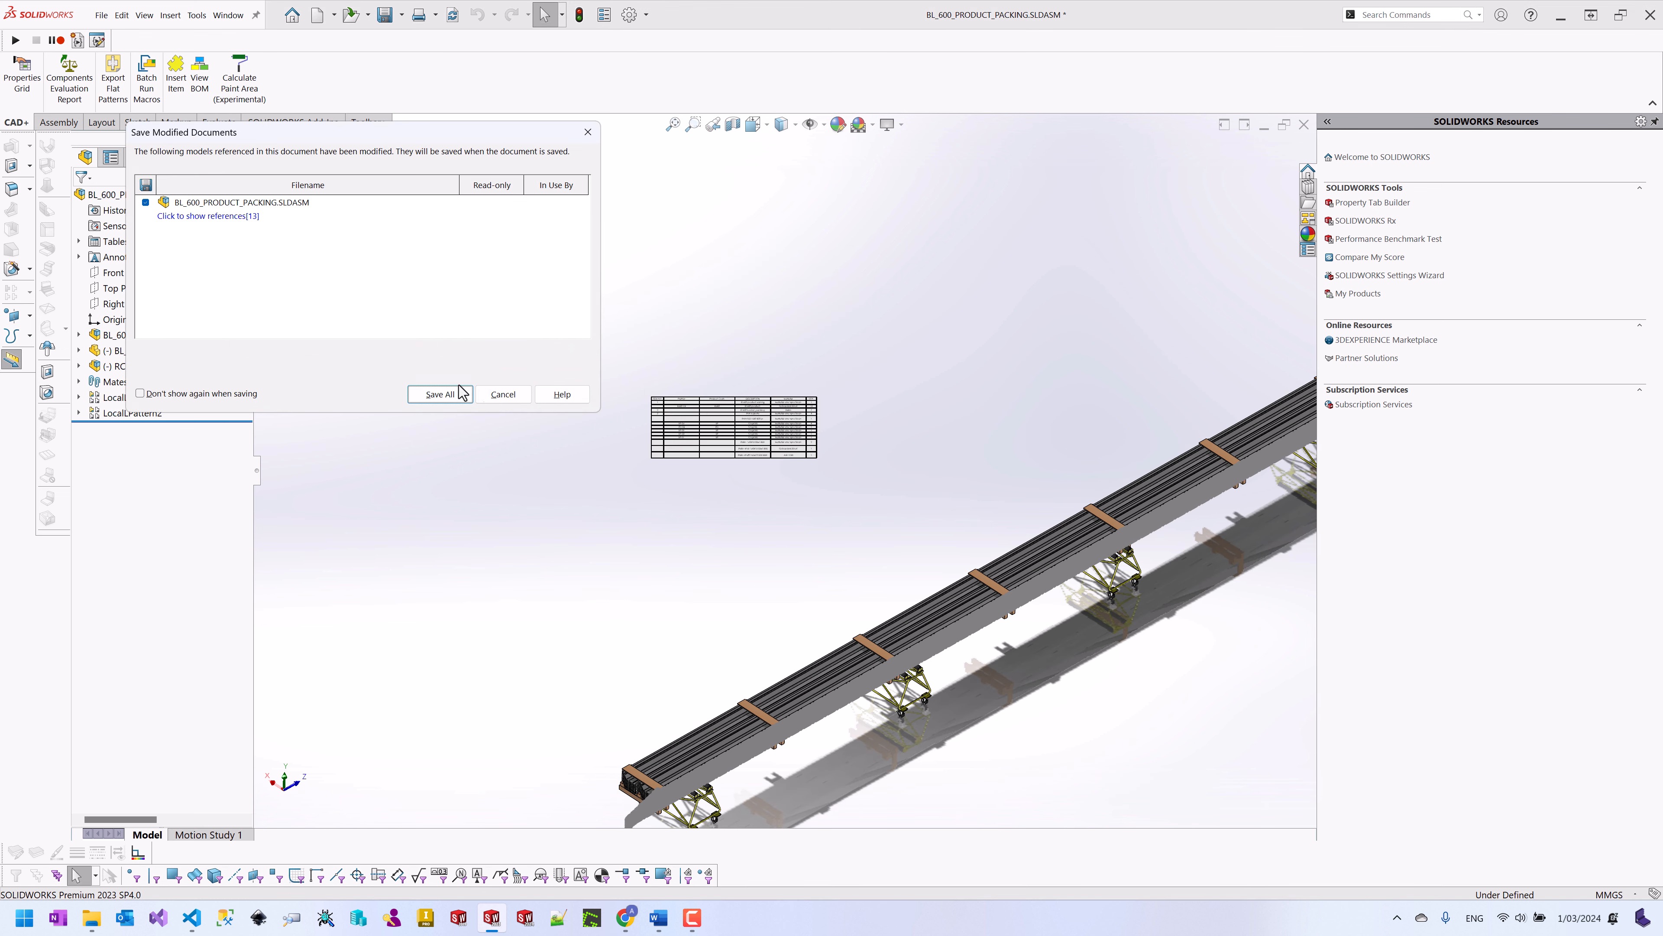
left_click(427, 394)
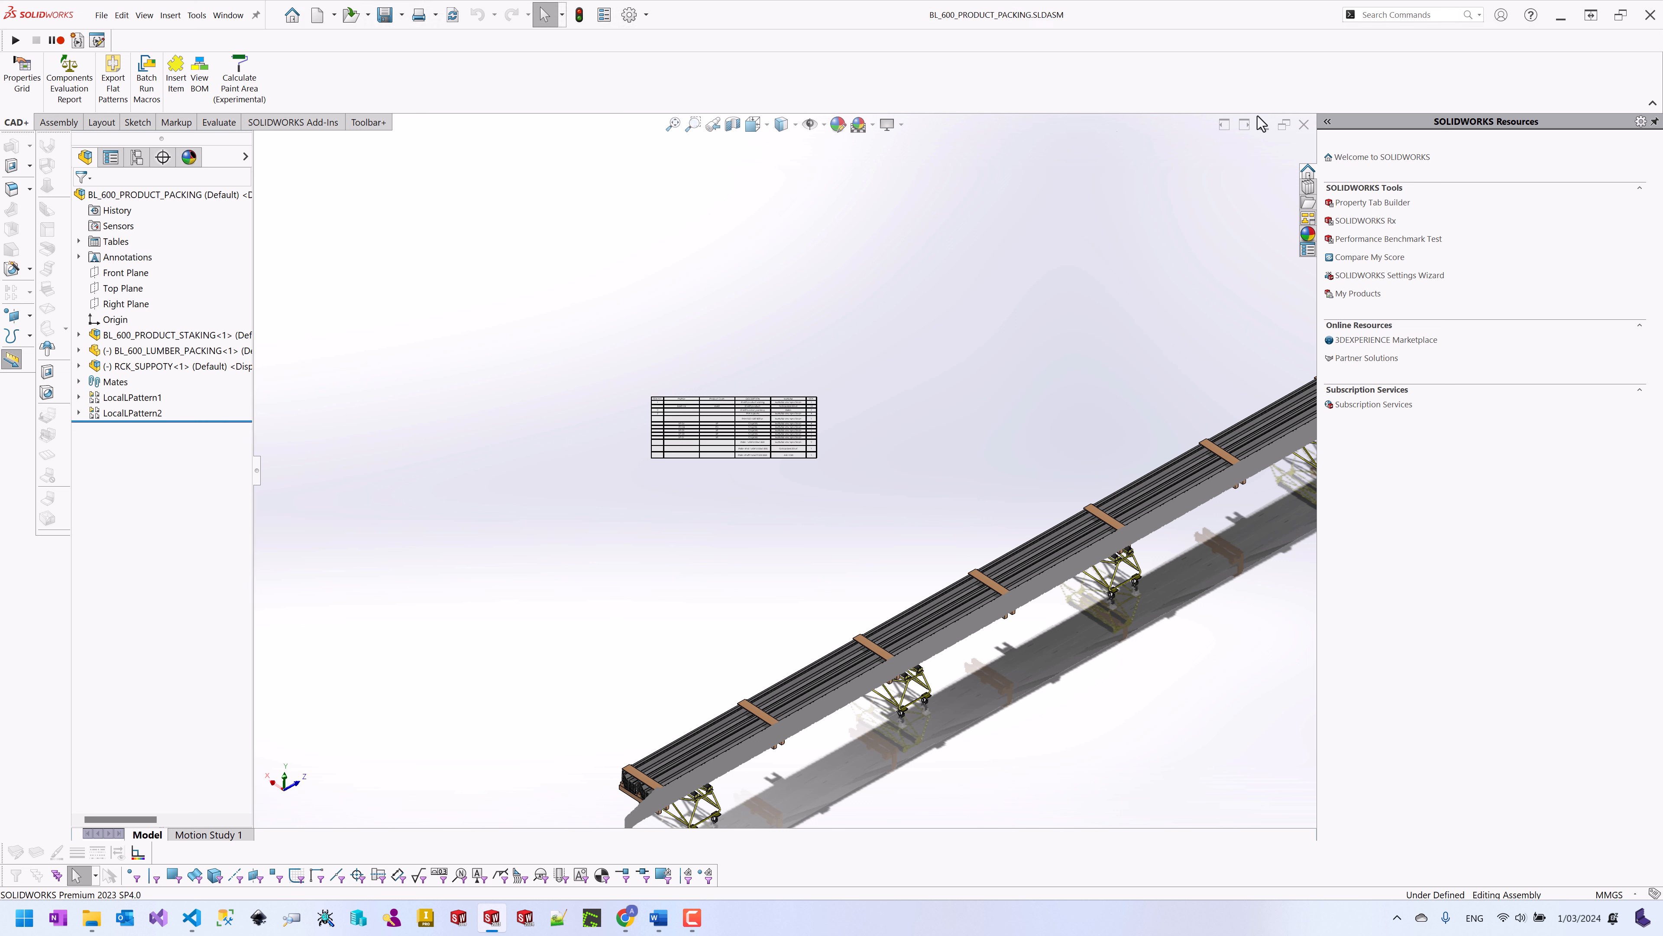
left_click(1304, 125)
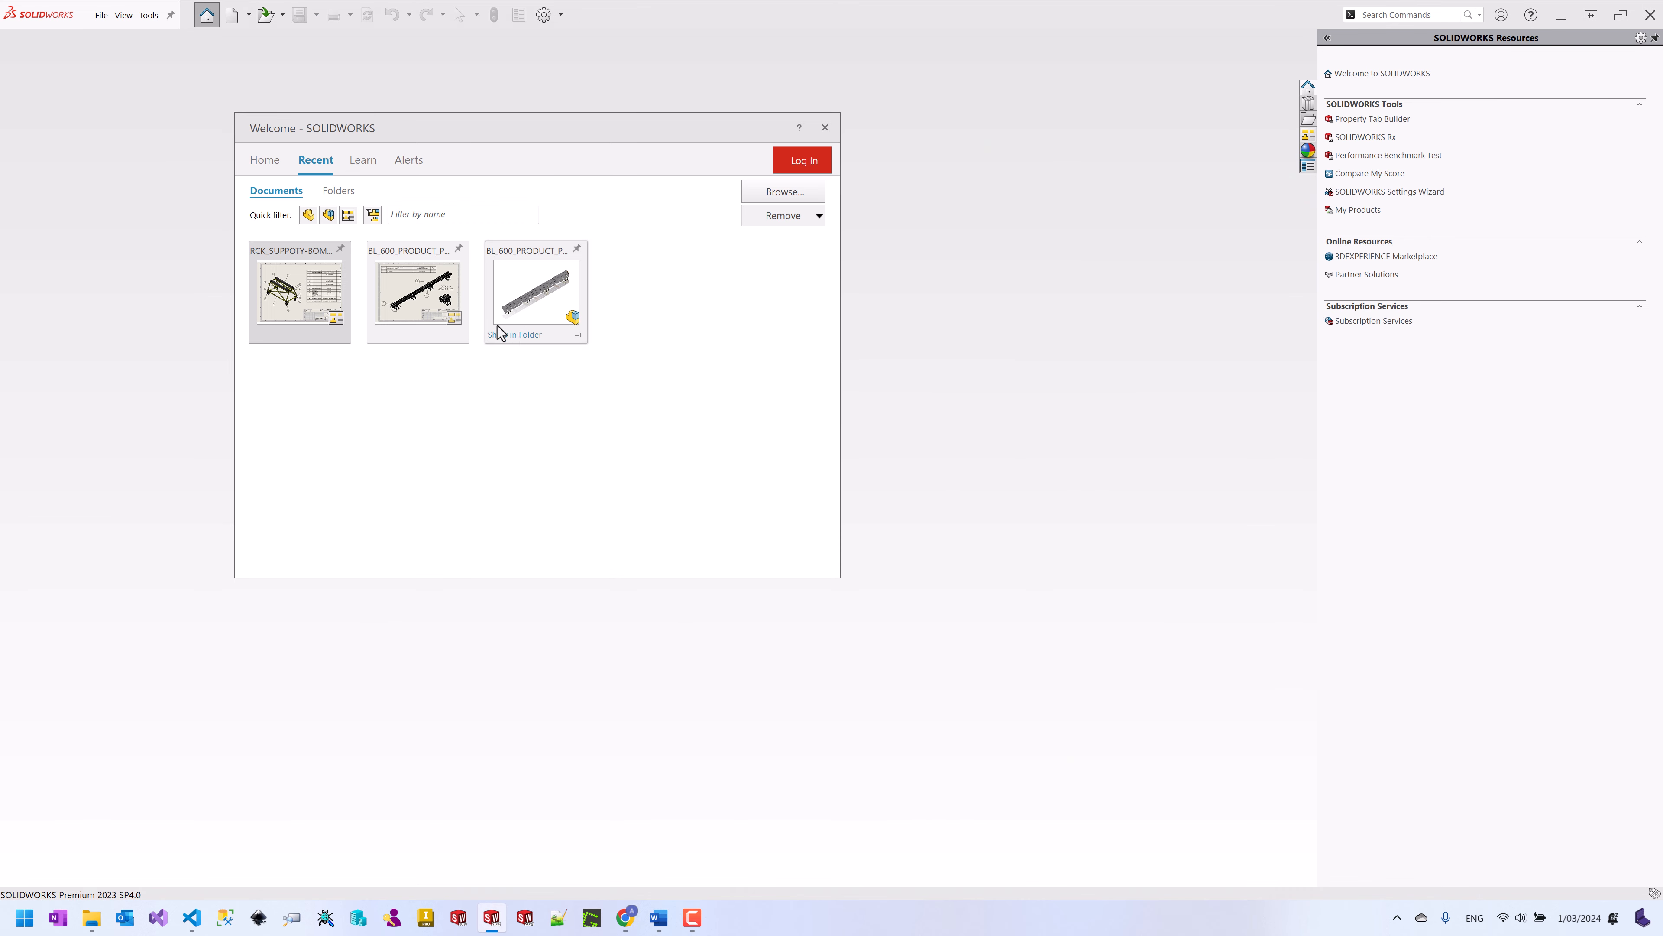
Step: Browse from the assembly's folder up to Models and bring up the Roof Sheet folder's actions
left_click(528, 346)
double_click(488, 213)
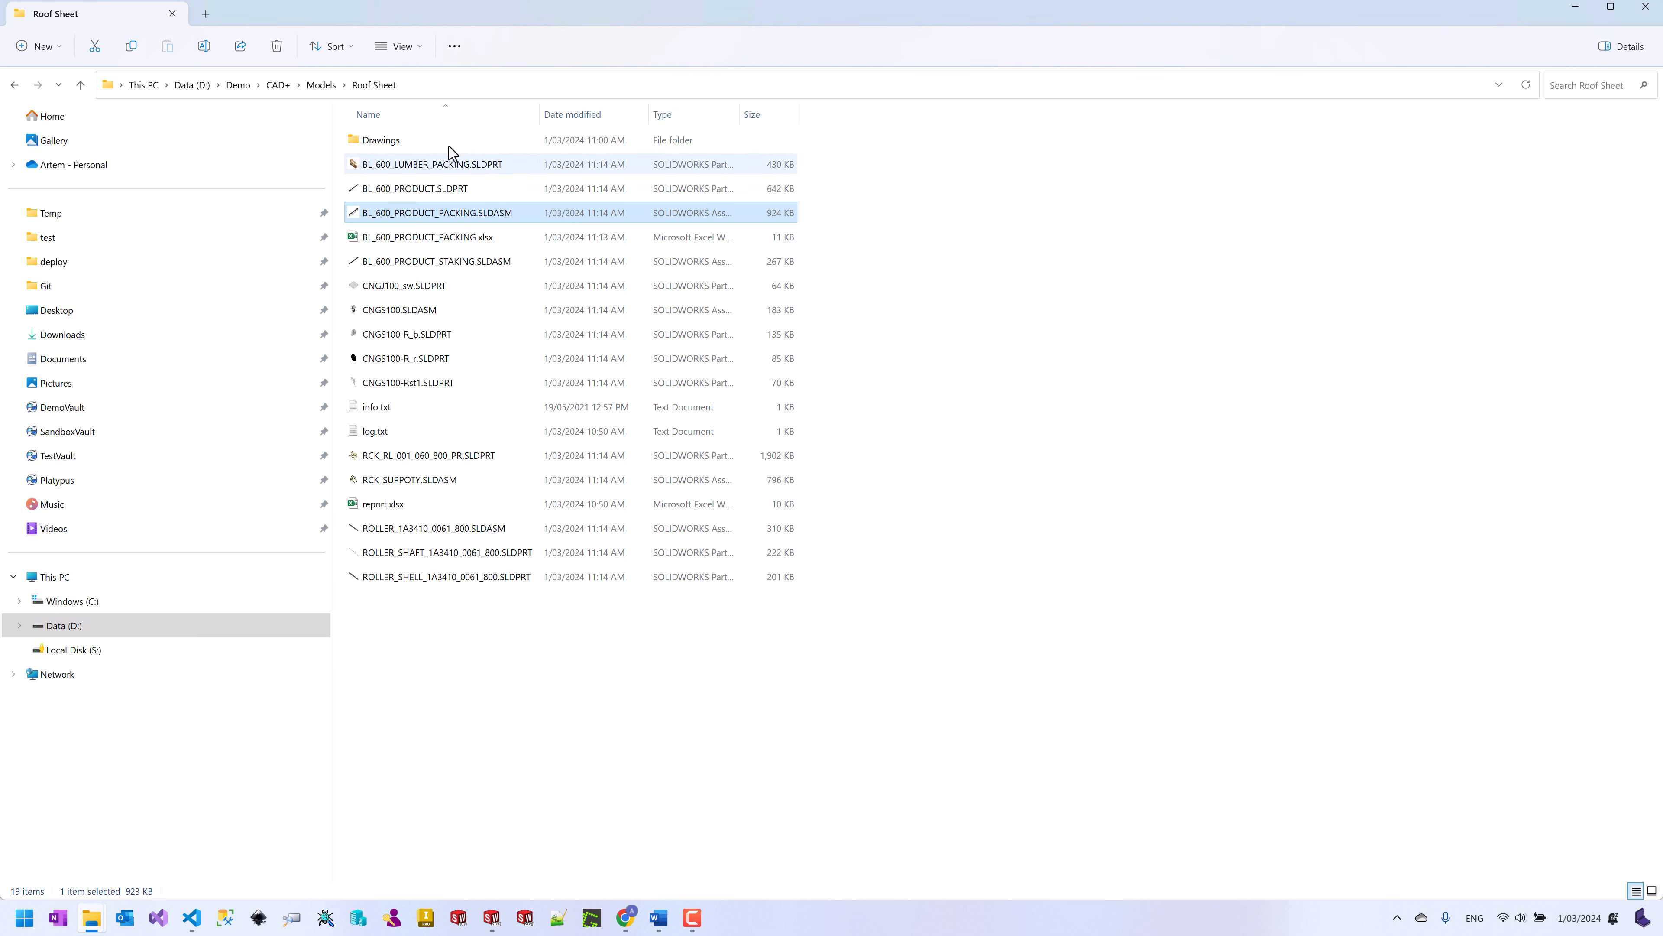
left_click(334, 95)
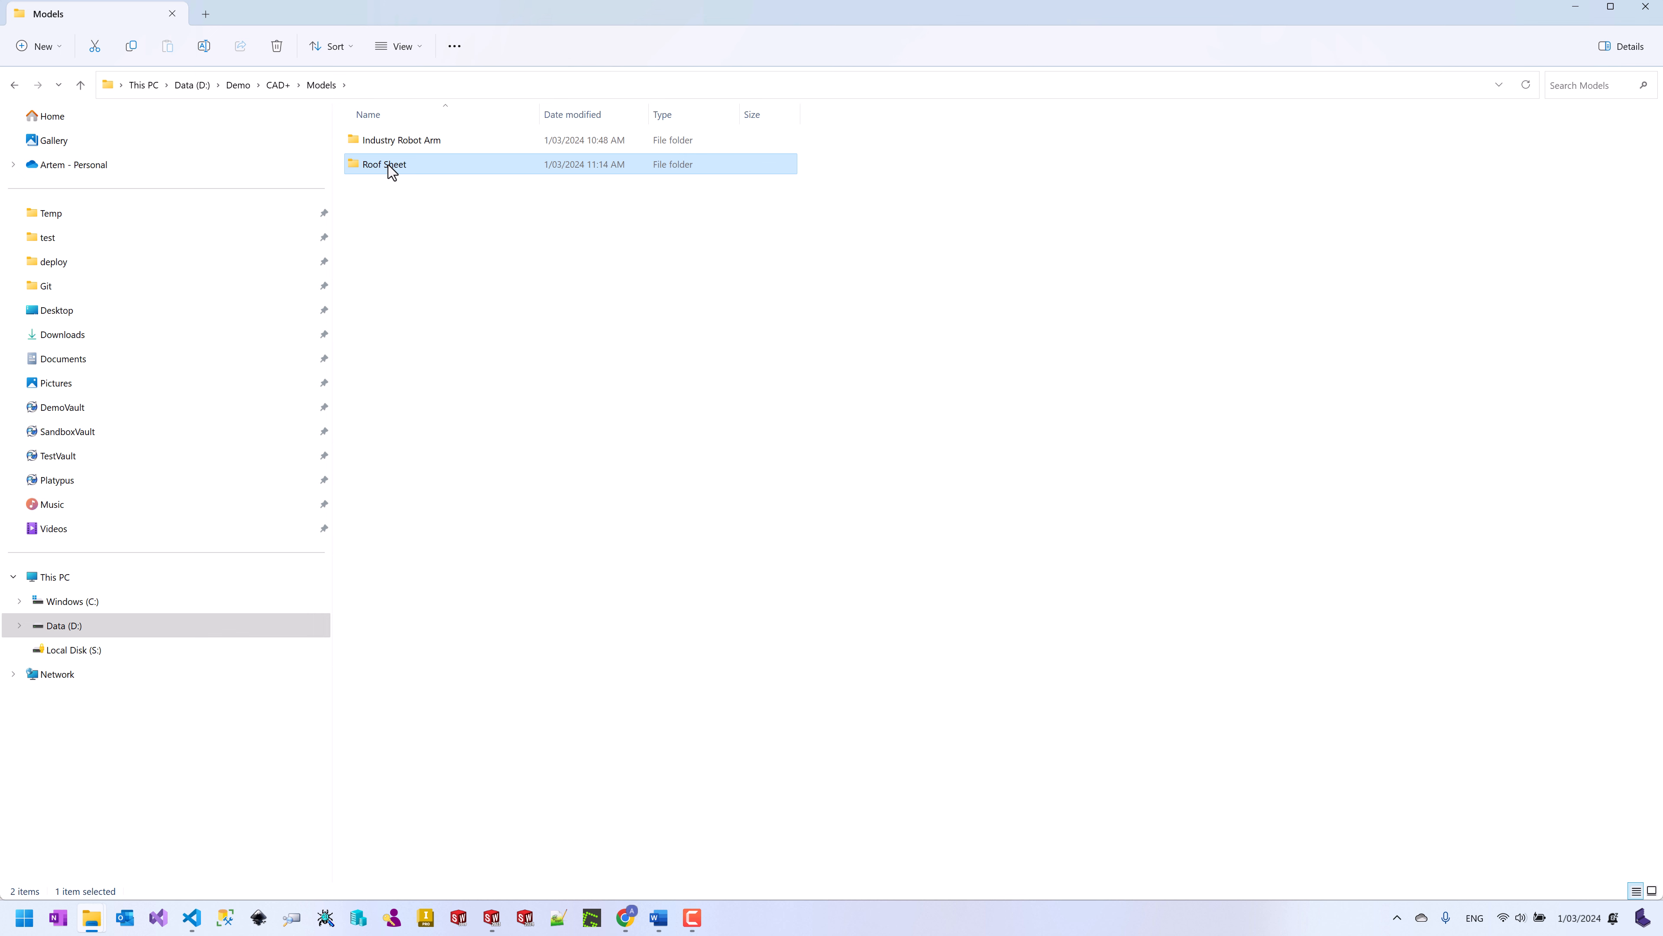
right_click(391, 172)
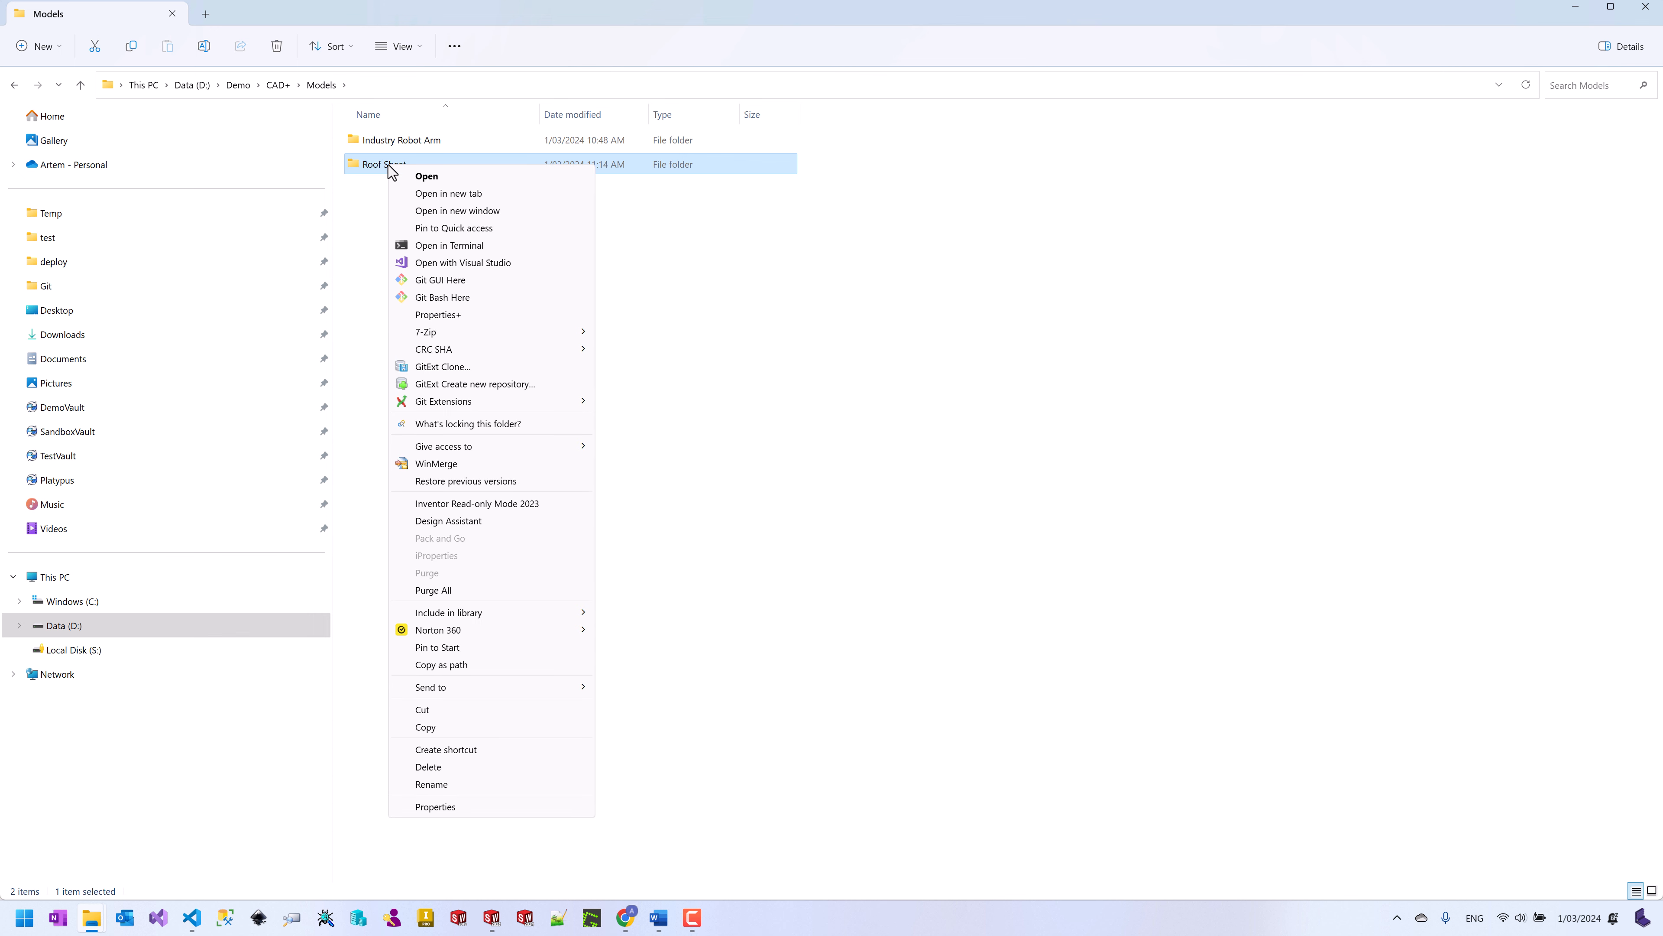
left_click(466, 318)
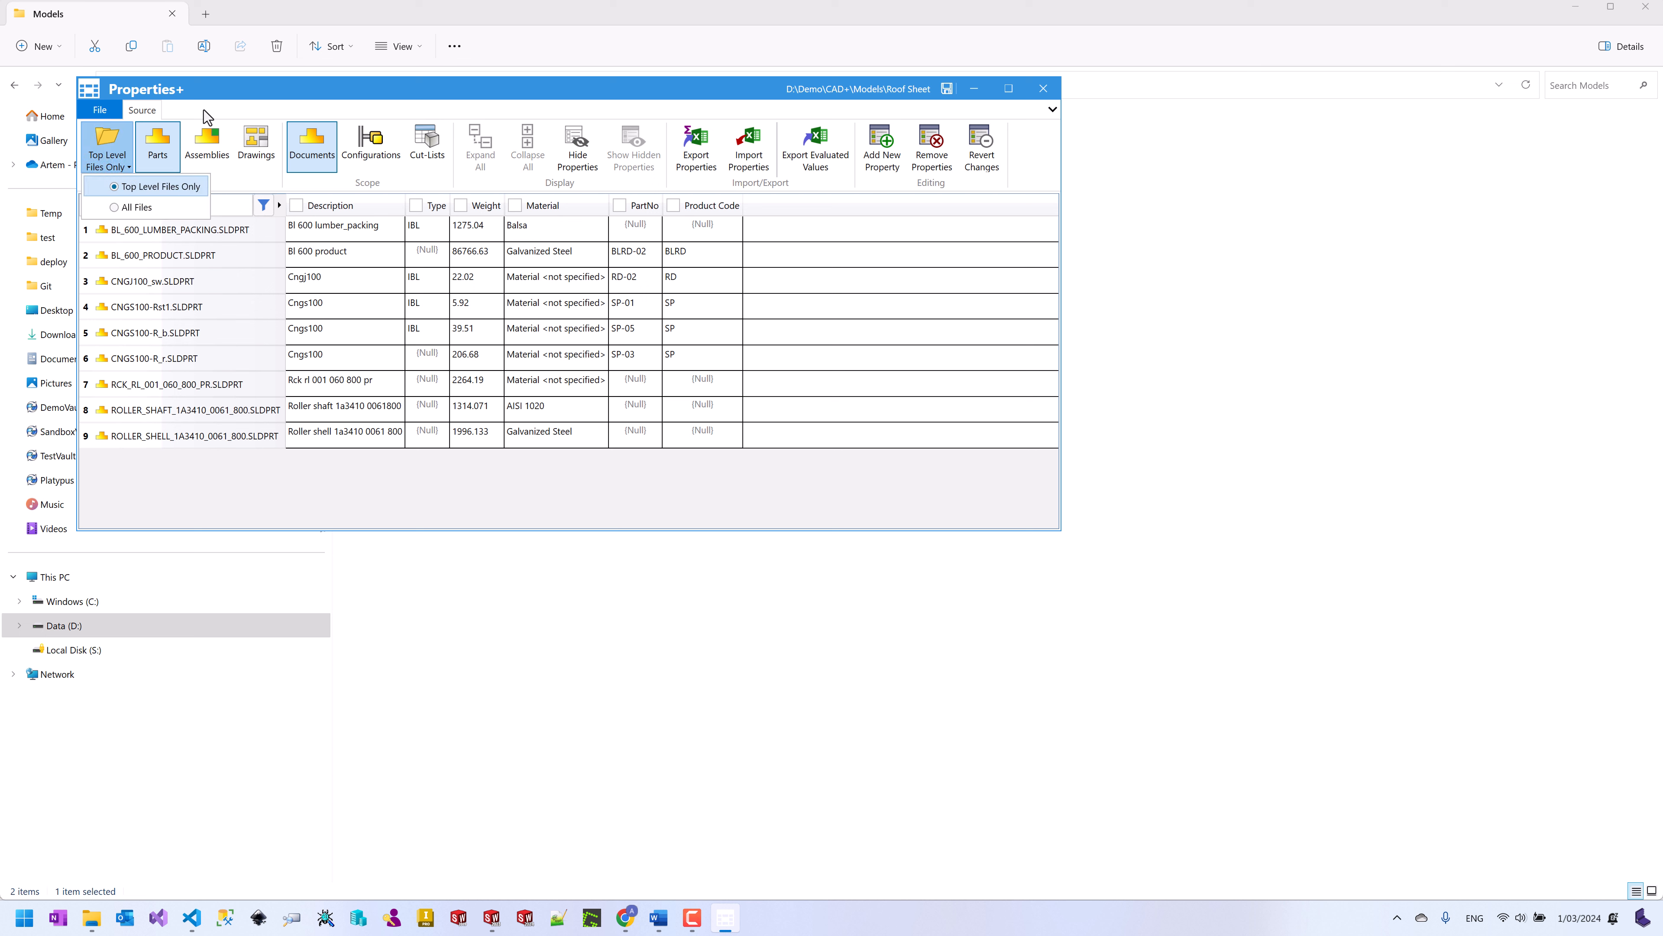
left_click(207, 146)
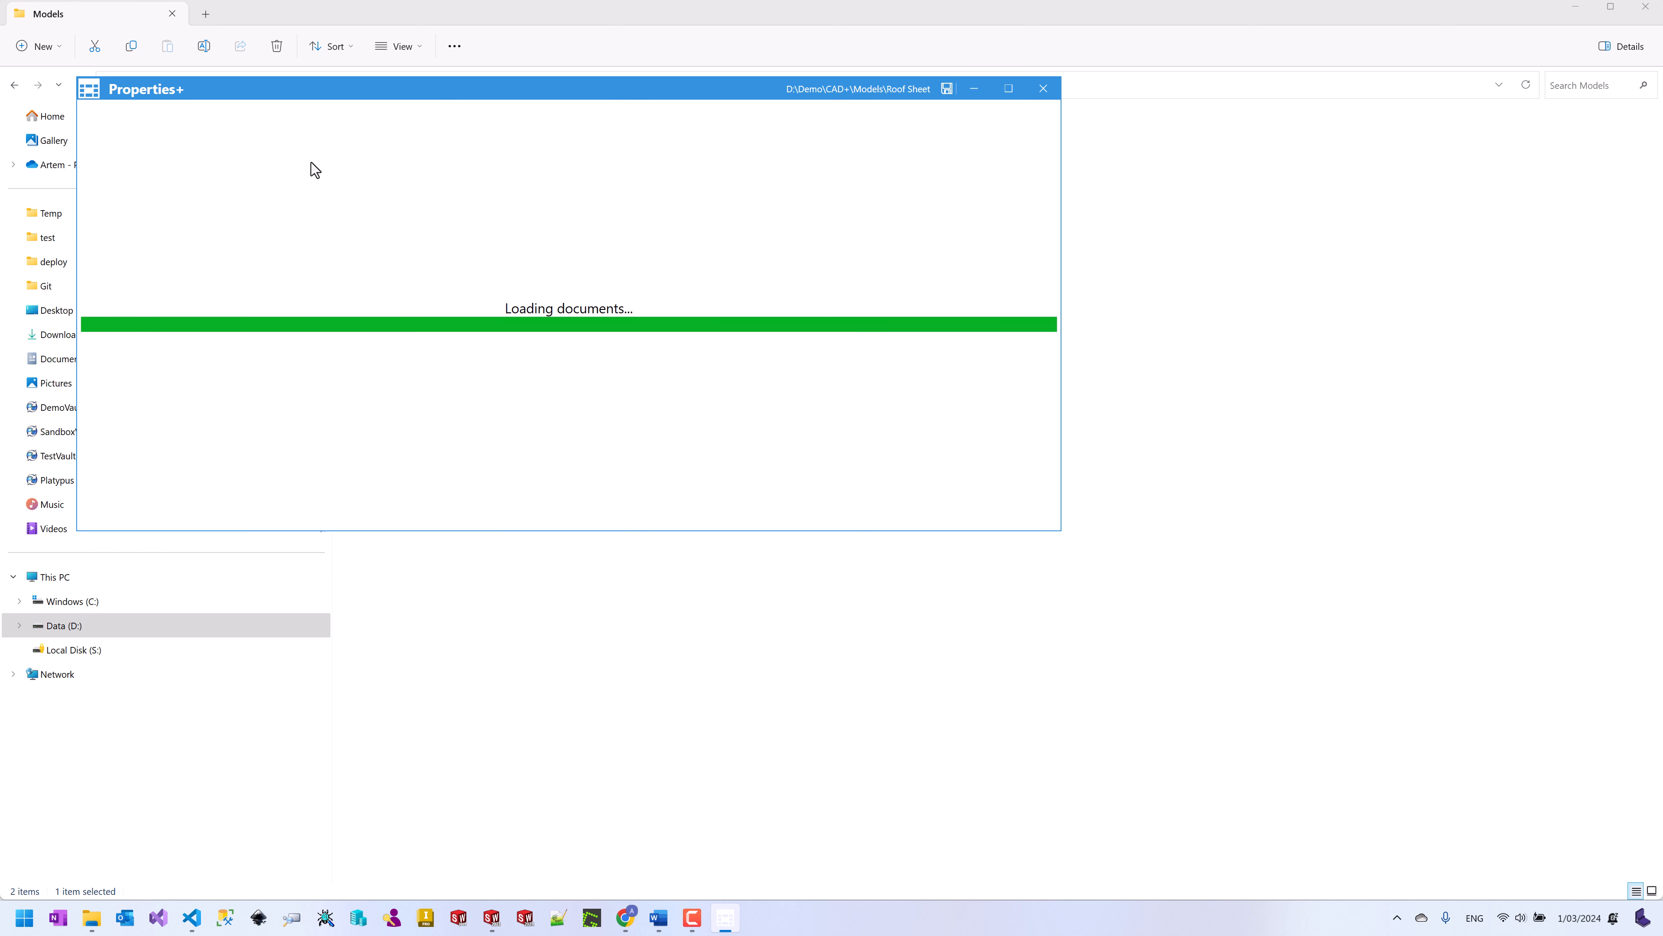
left_click(364, 157)
left_click(426, 154)
left_click(481, 150)
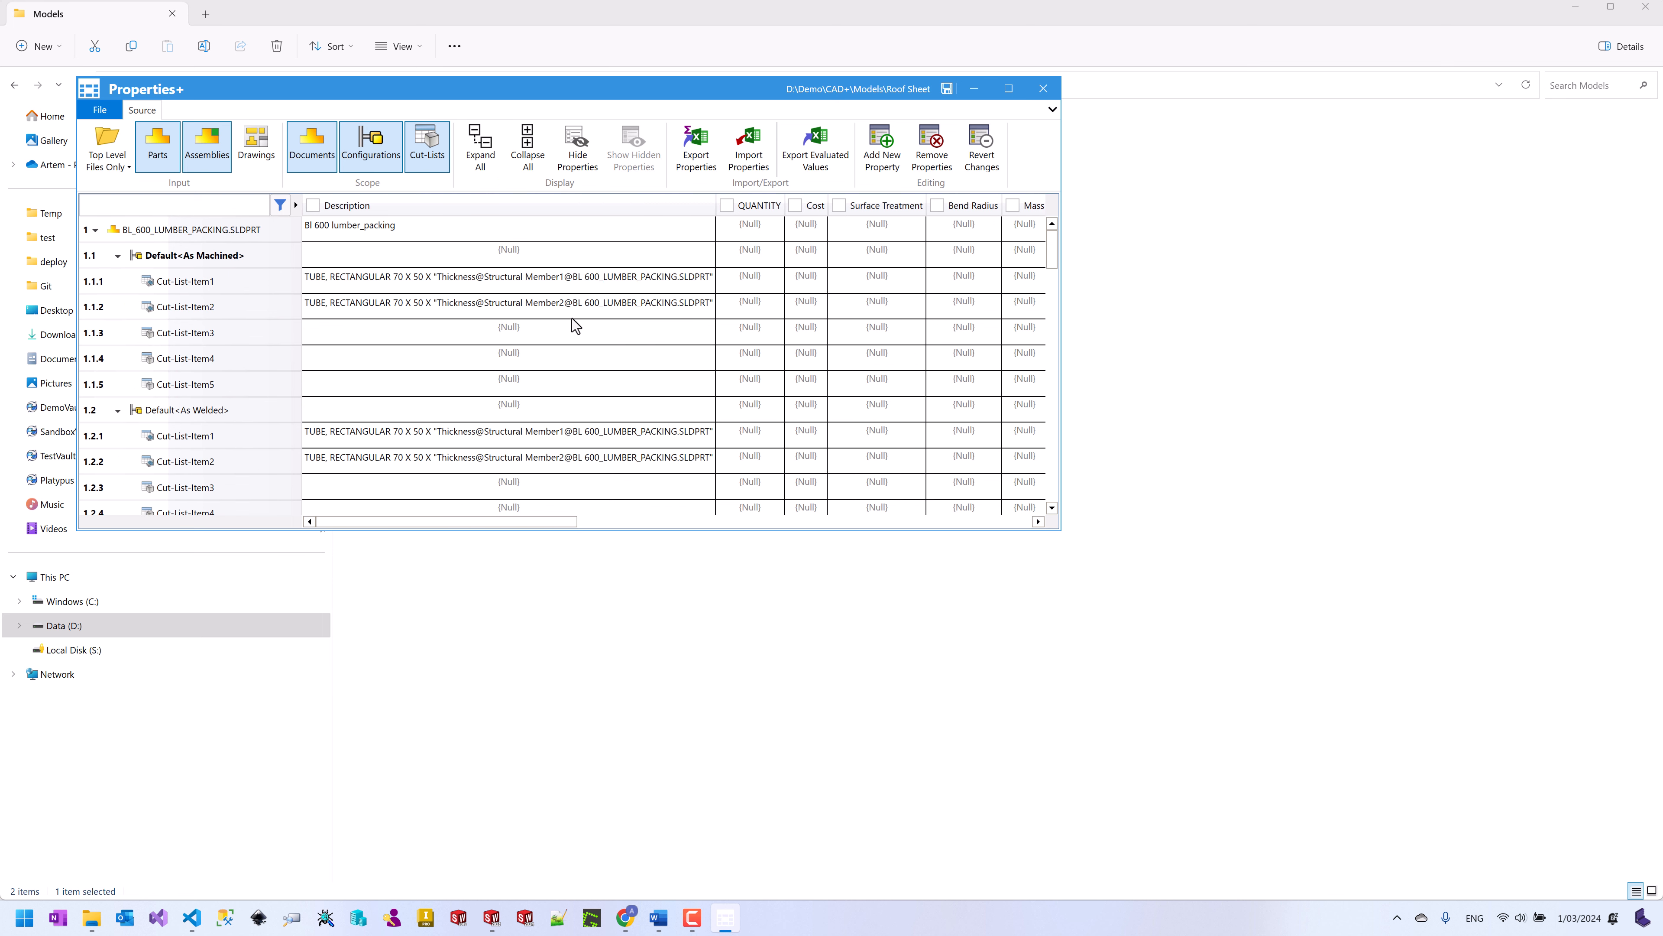
scroll(553, 315, "down", 5)
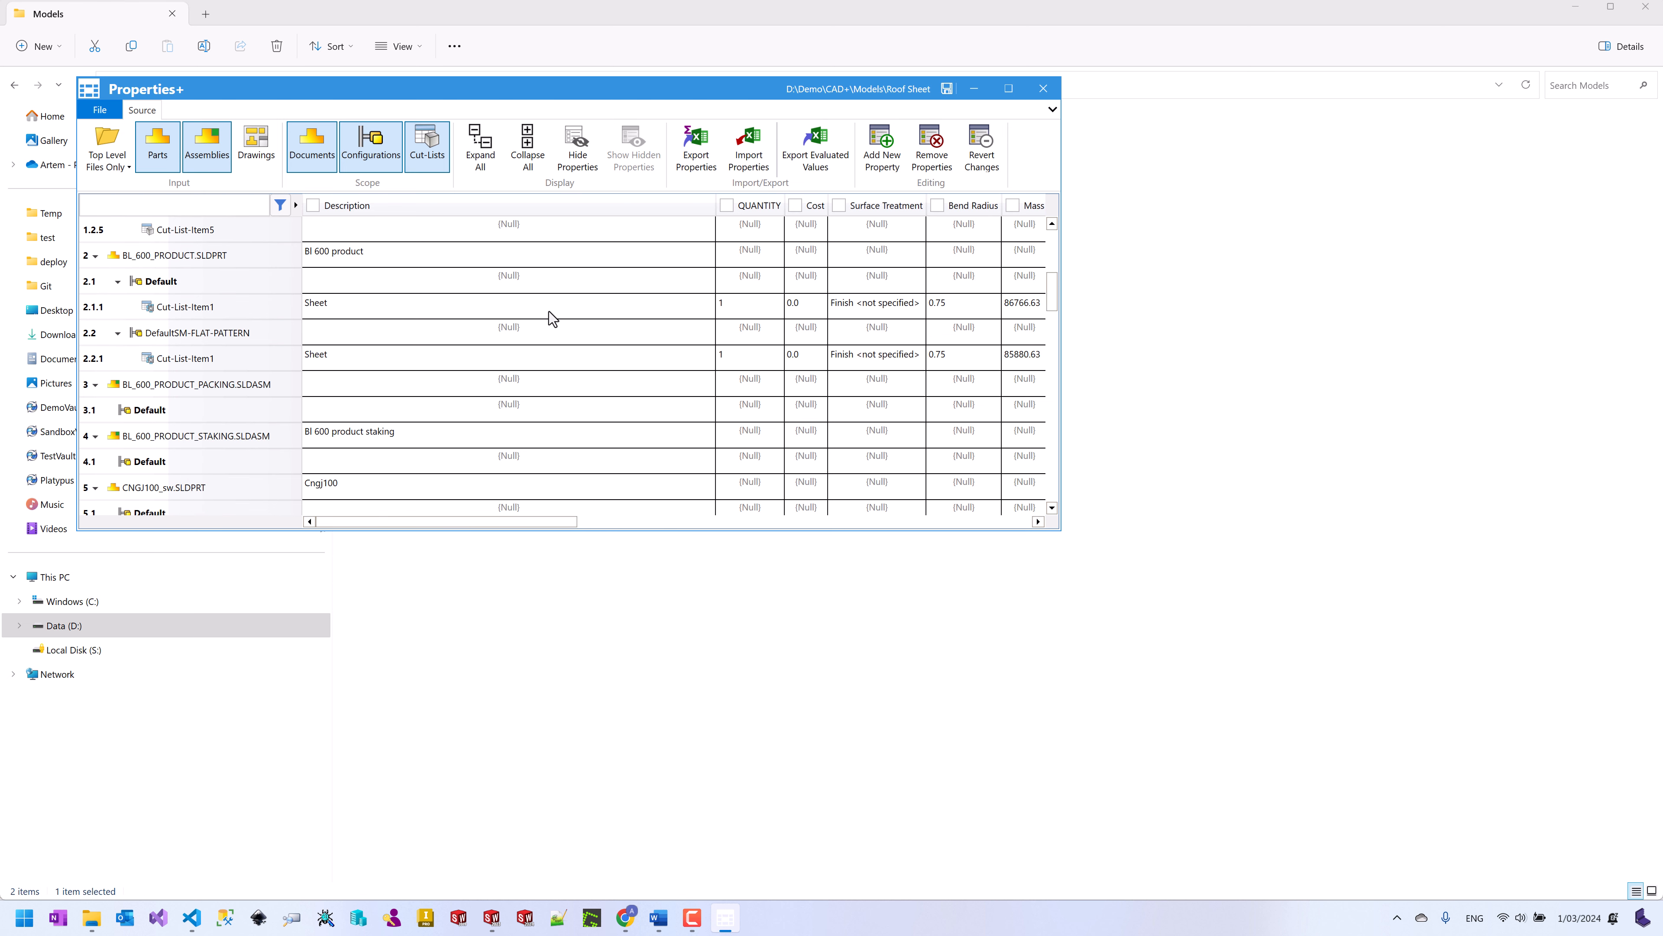
scroll(548, 314, "down", 6)
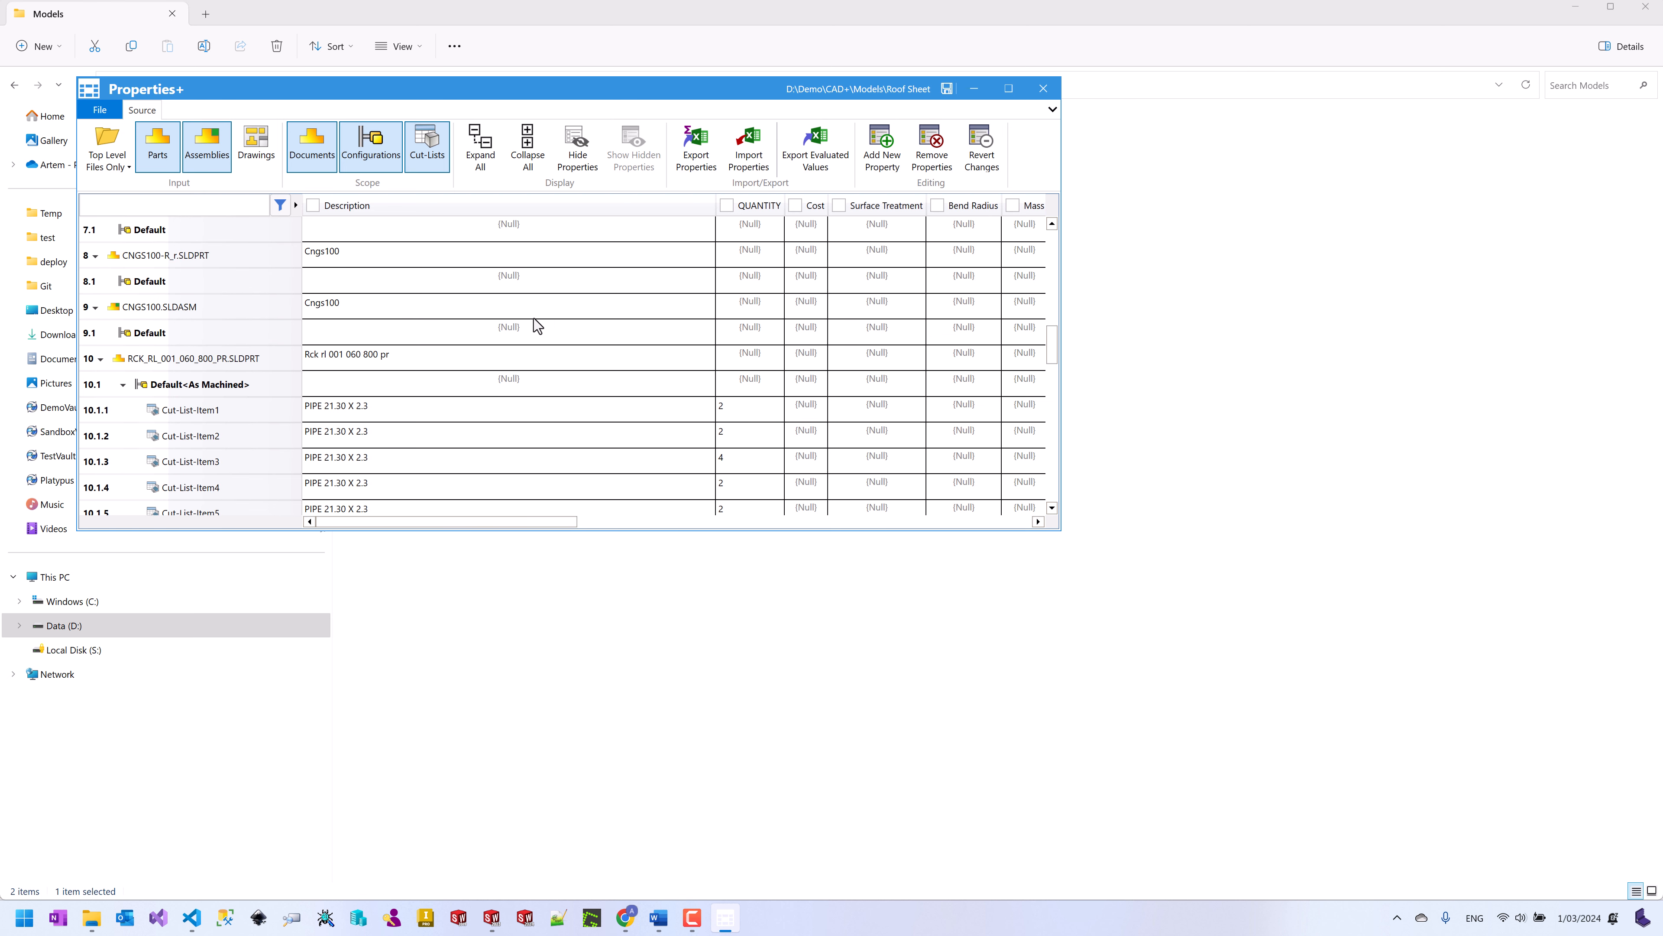
scroll(534, 318, "down", 1)
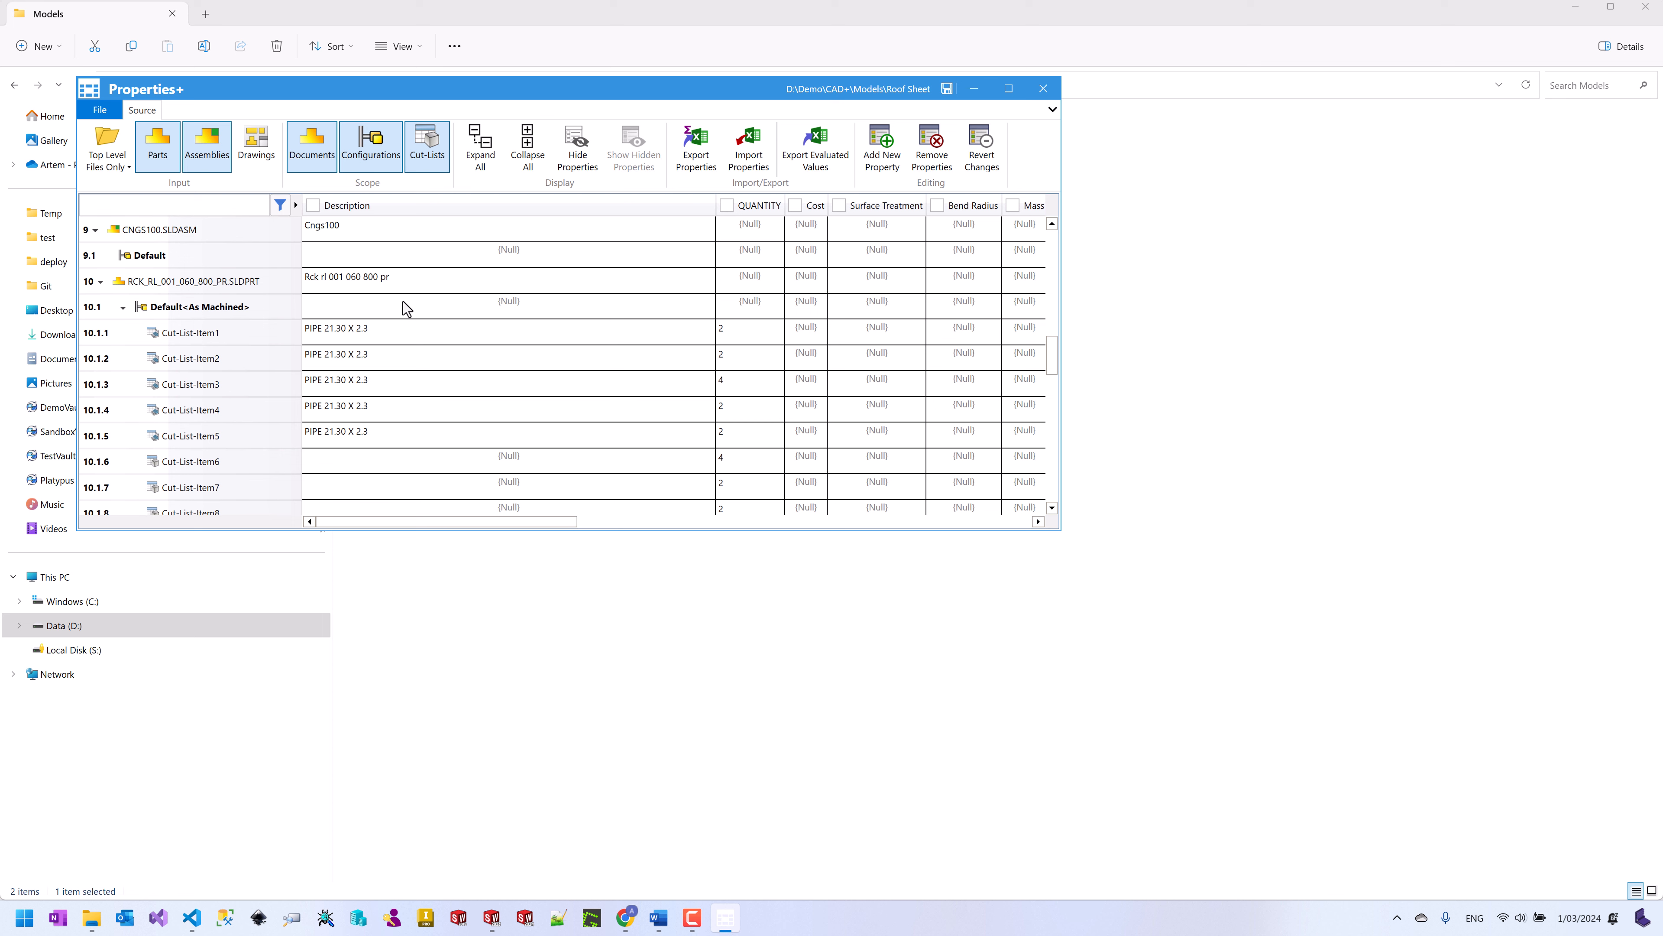
mouse_move(122, 287)
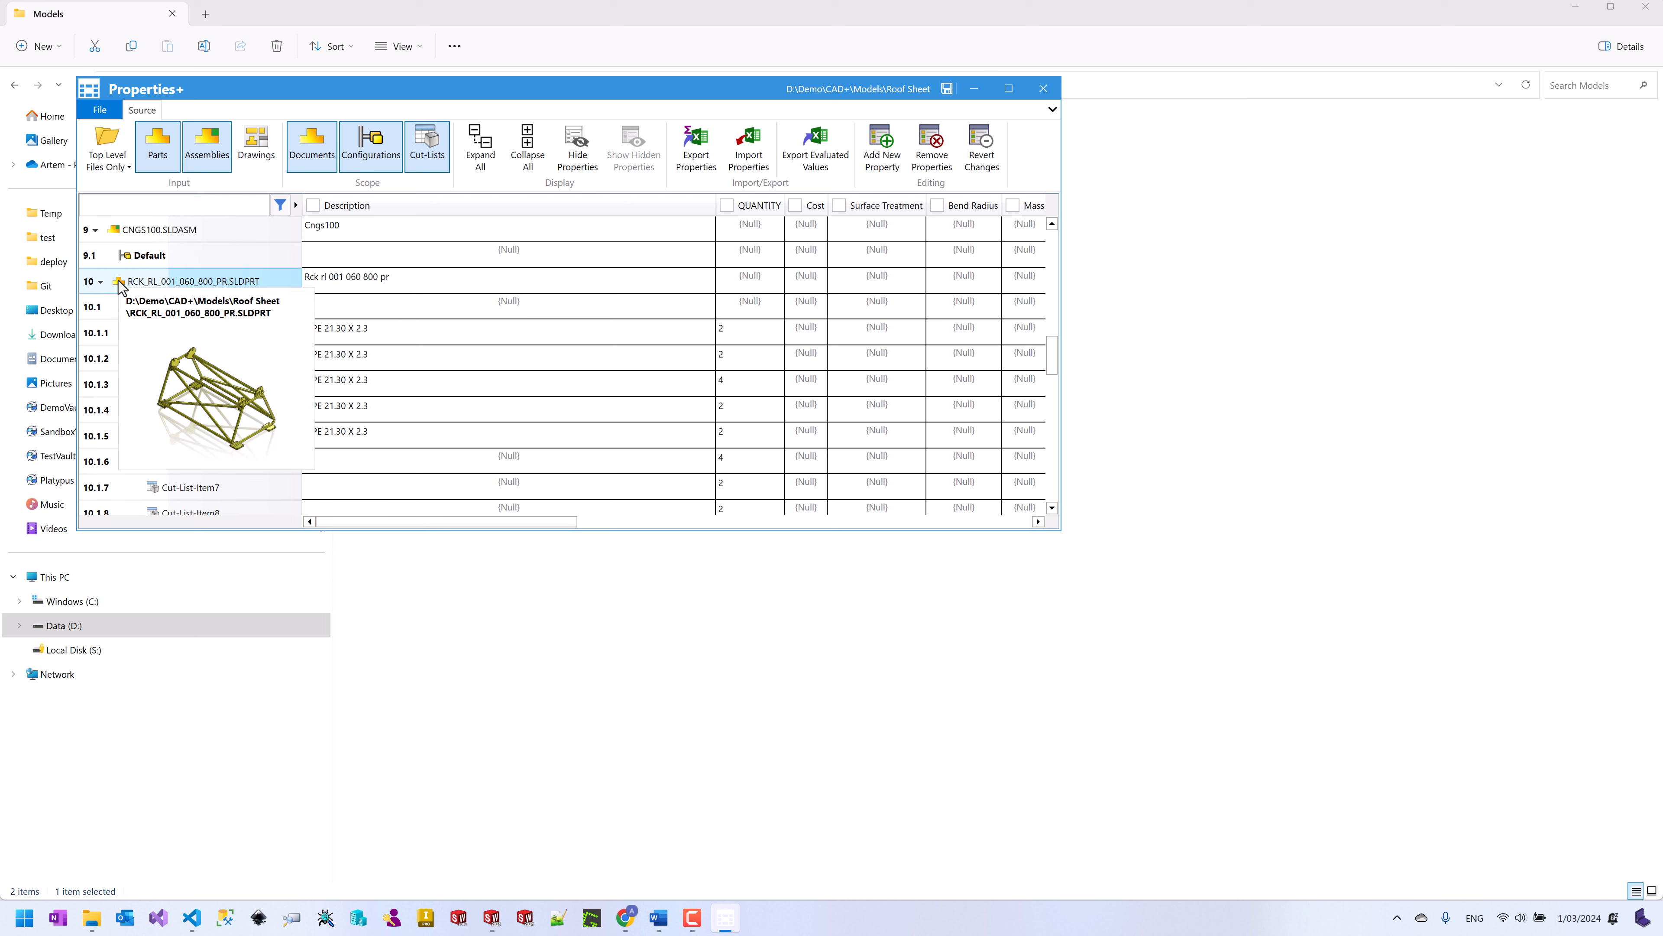
right_click(151, 281)
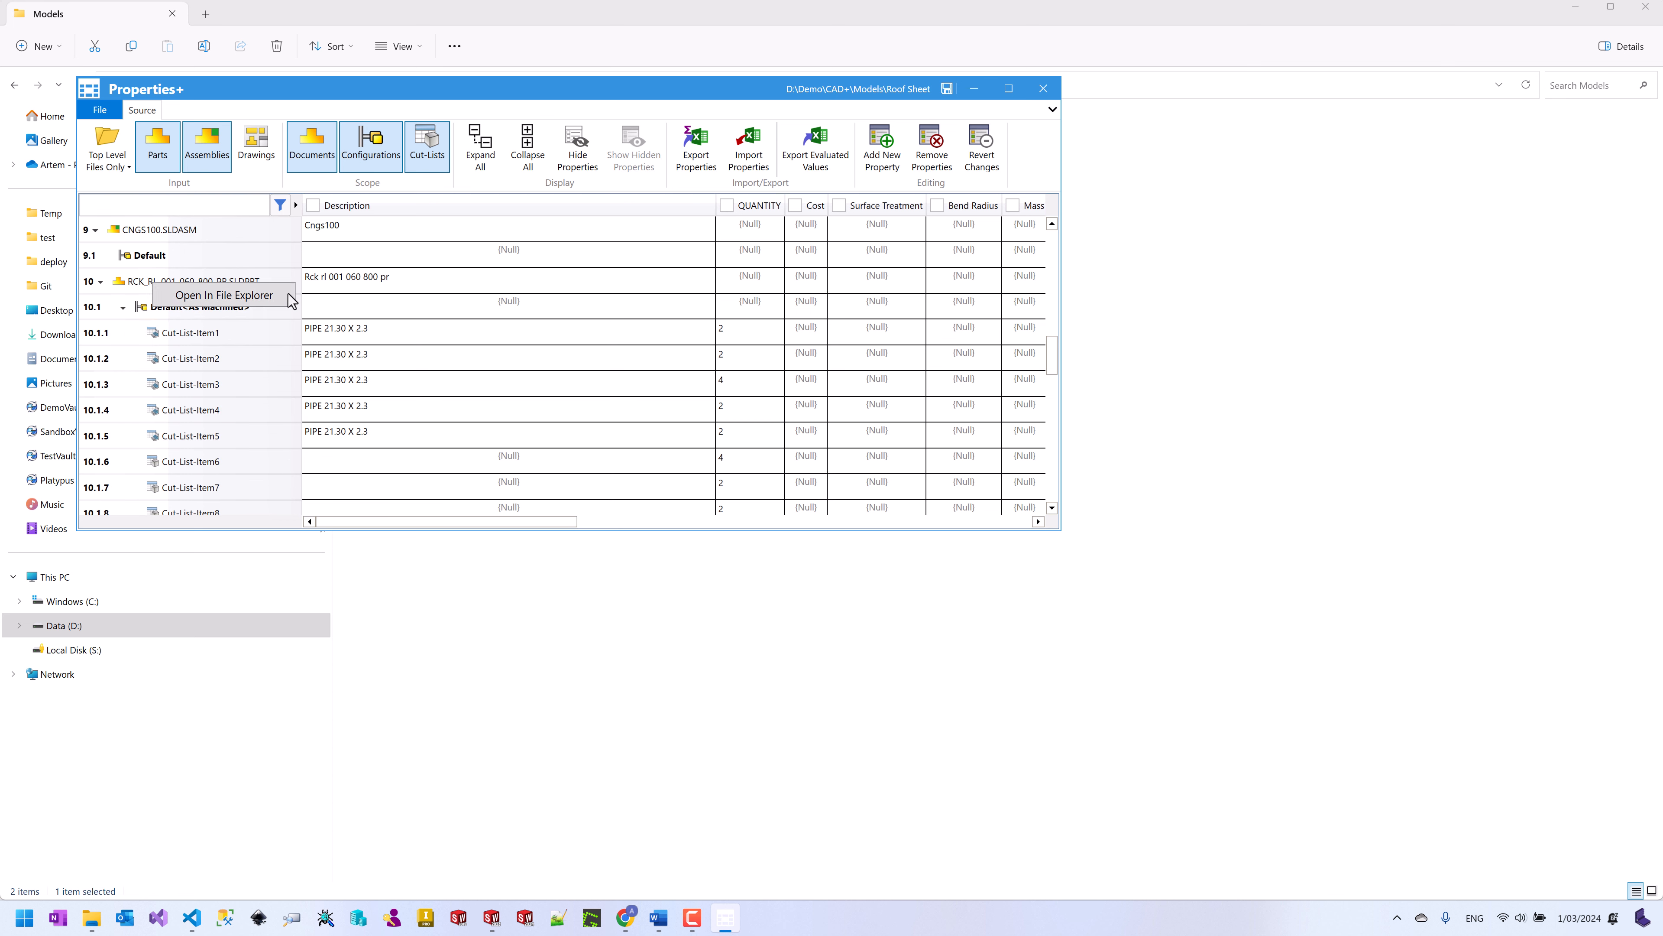
left_click(512, 298)
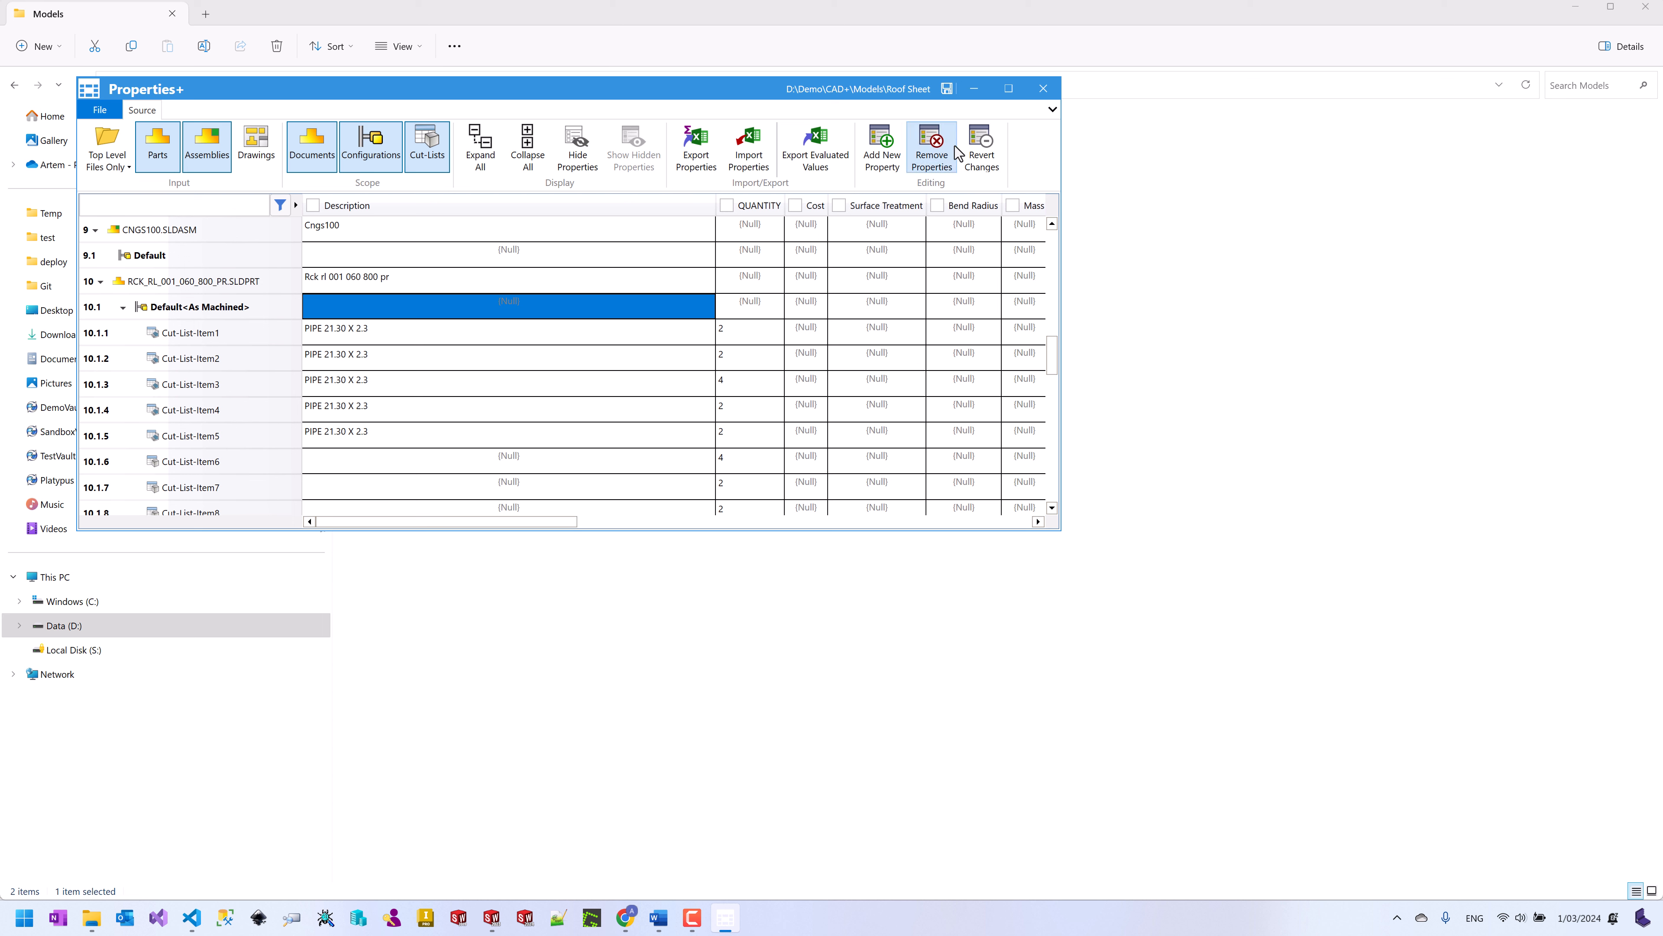
left_click(1043, 88)
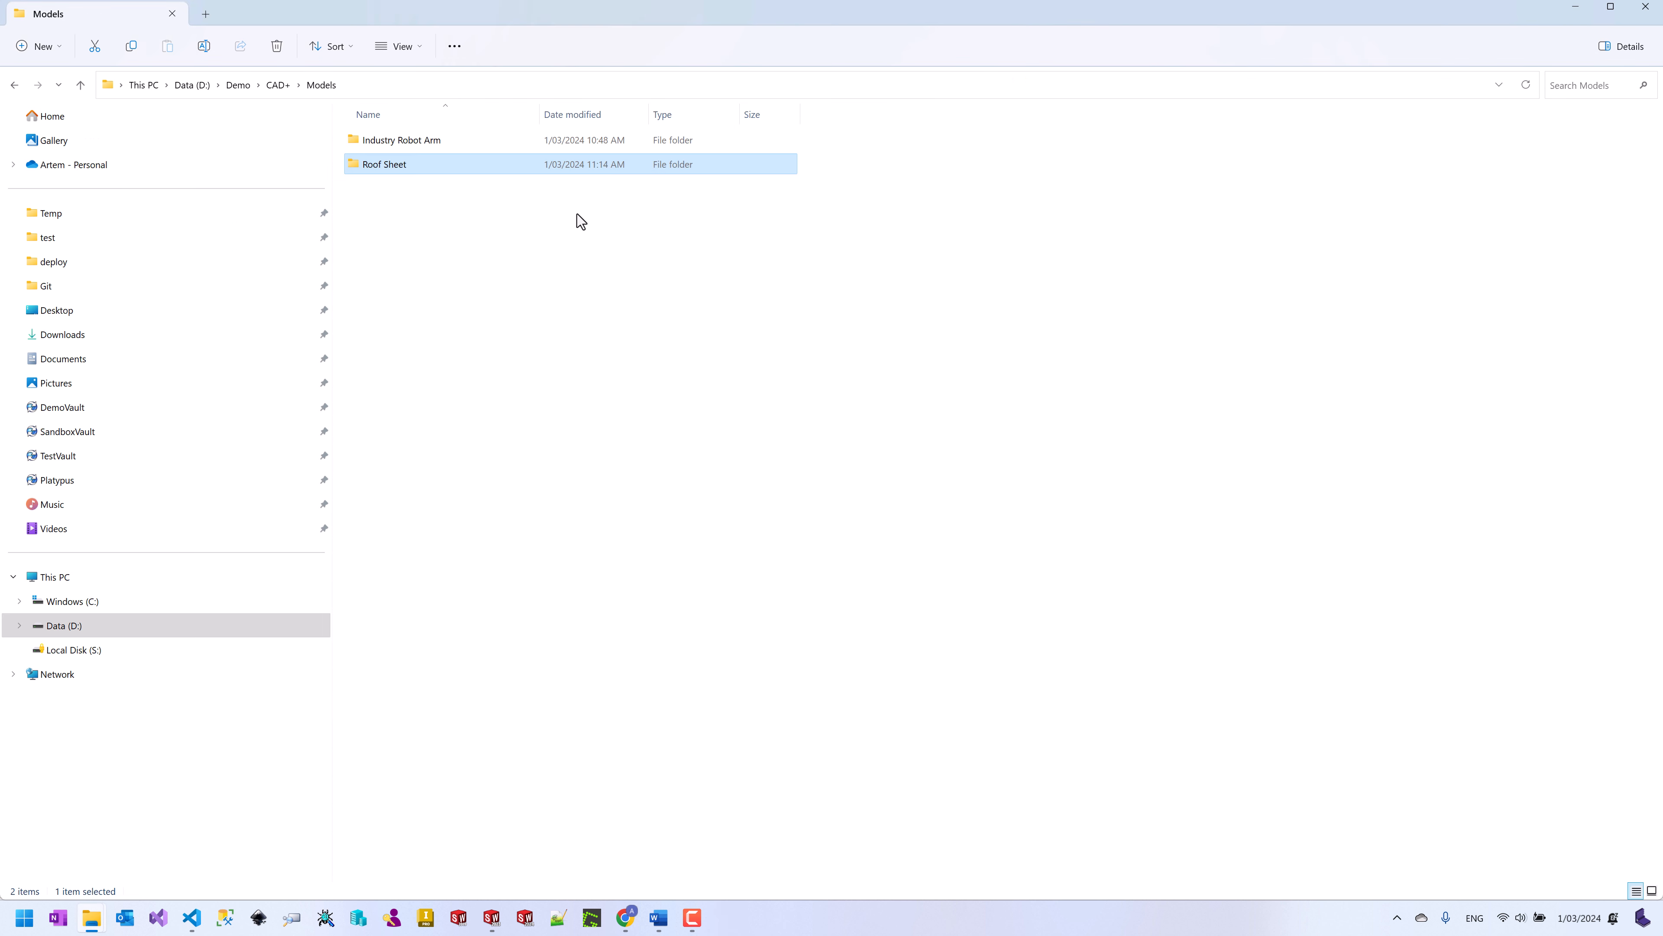
Step: Open RCK_RL_001_060_800_PR.SLDPRT from the Roof Sheet folder in Properties+
double_click(463, 169)
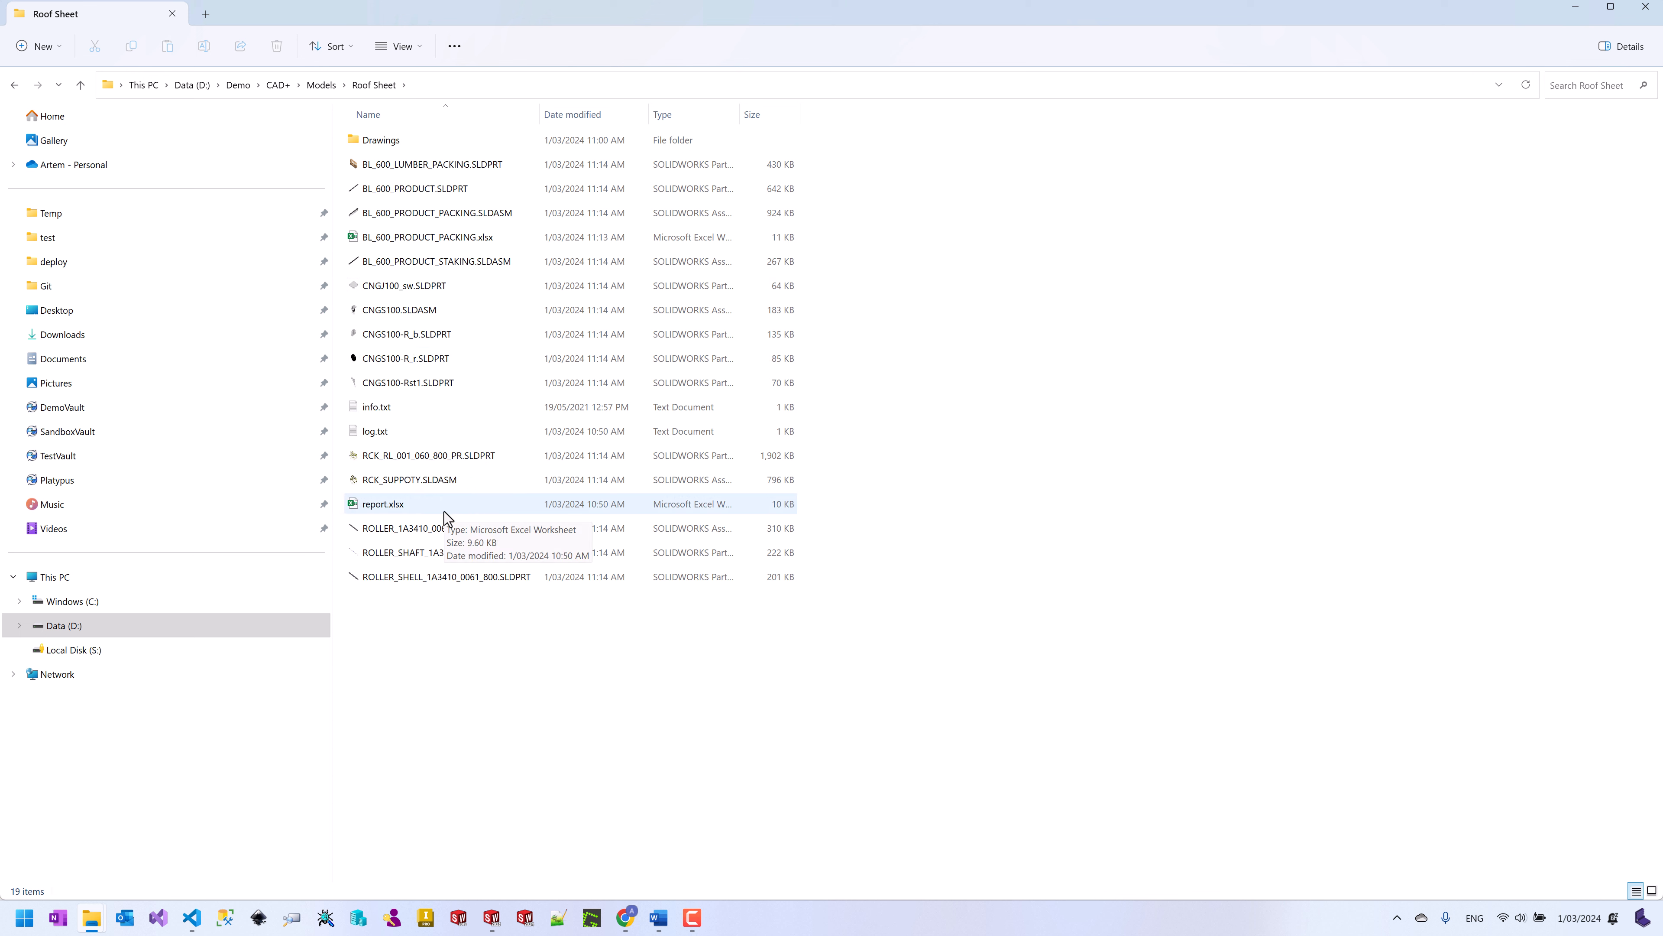
left_click(423, 457)
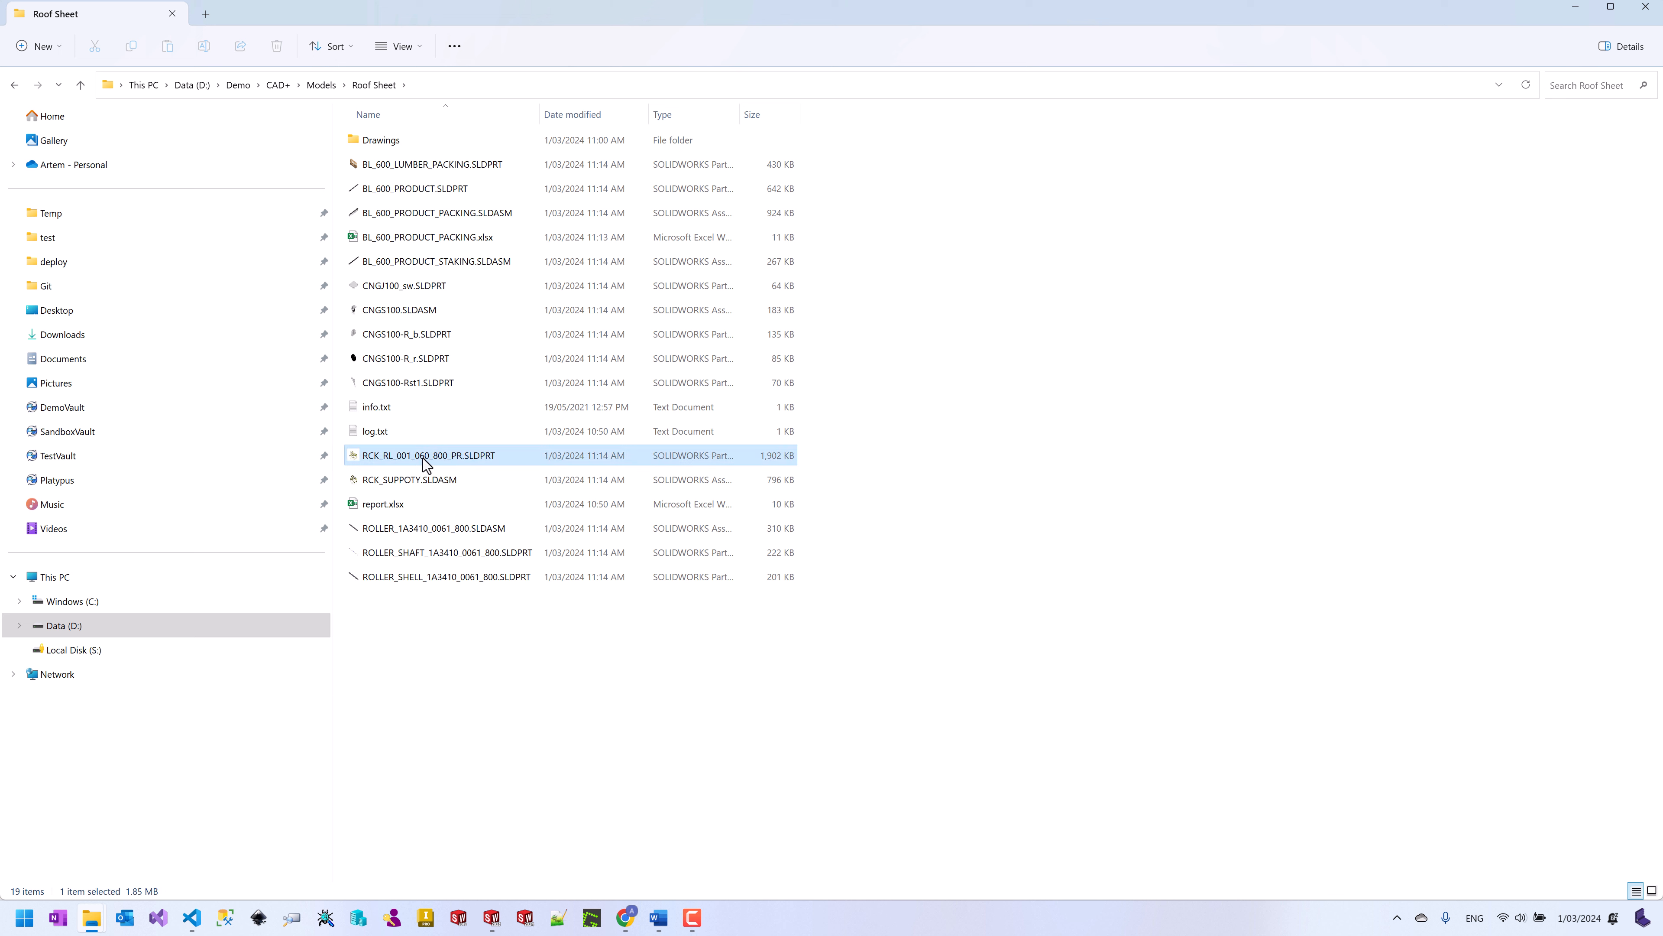
right_click(422, 457)
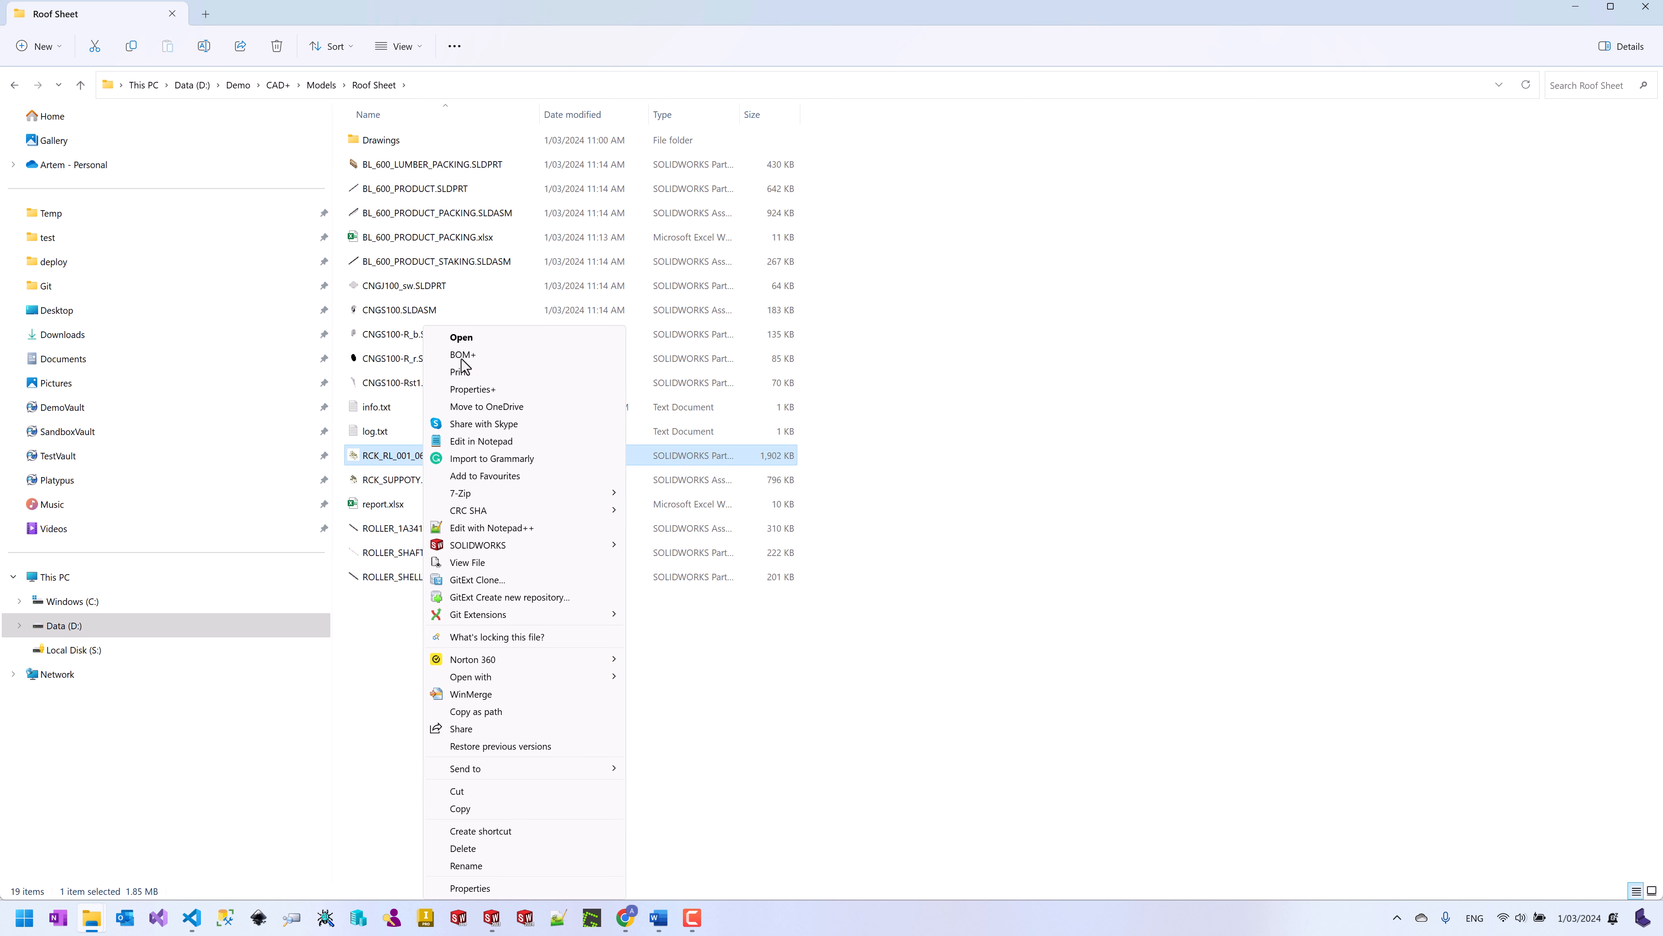
left_click(481, 388)
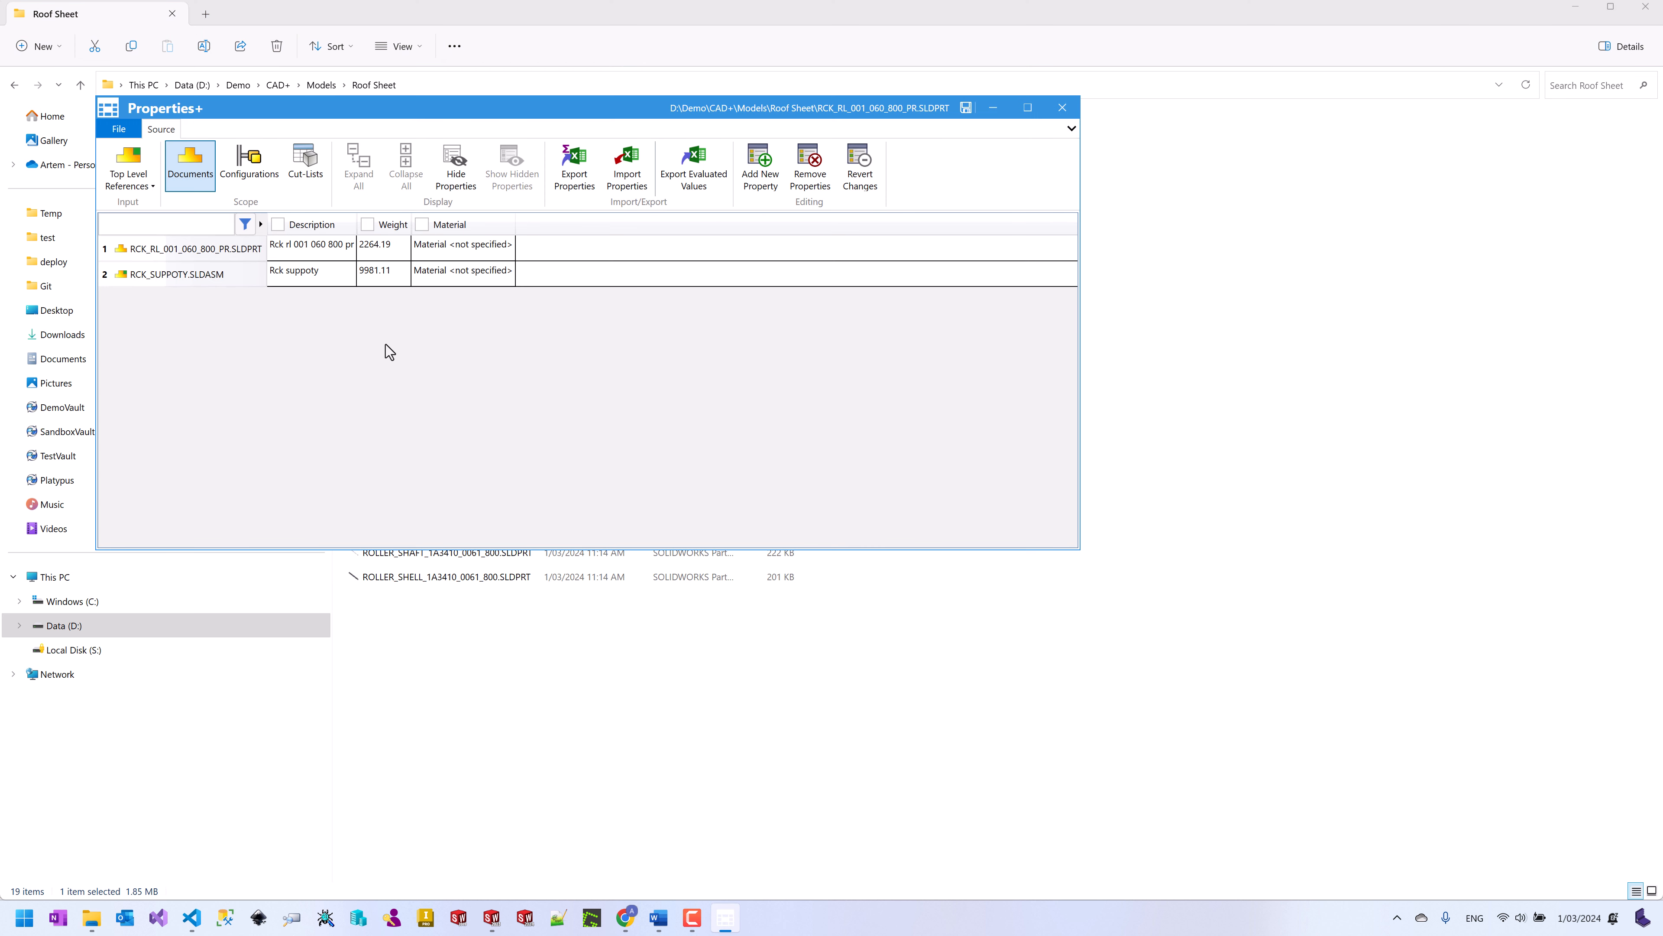
Step: Expand the cut-lists and enter PartNo CL7 and CL8 for Cut-List-Item7 and Cut-List-Item8
left_click(305, 165)
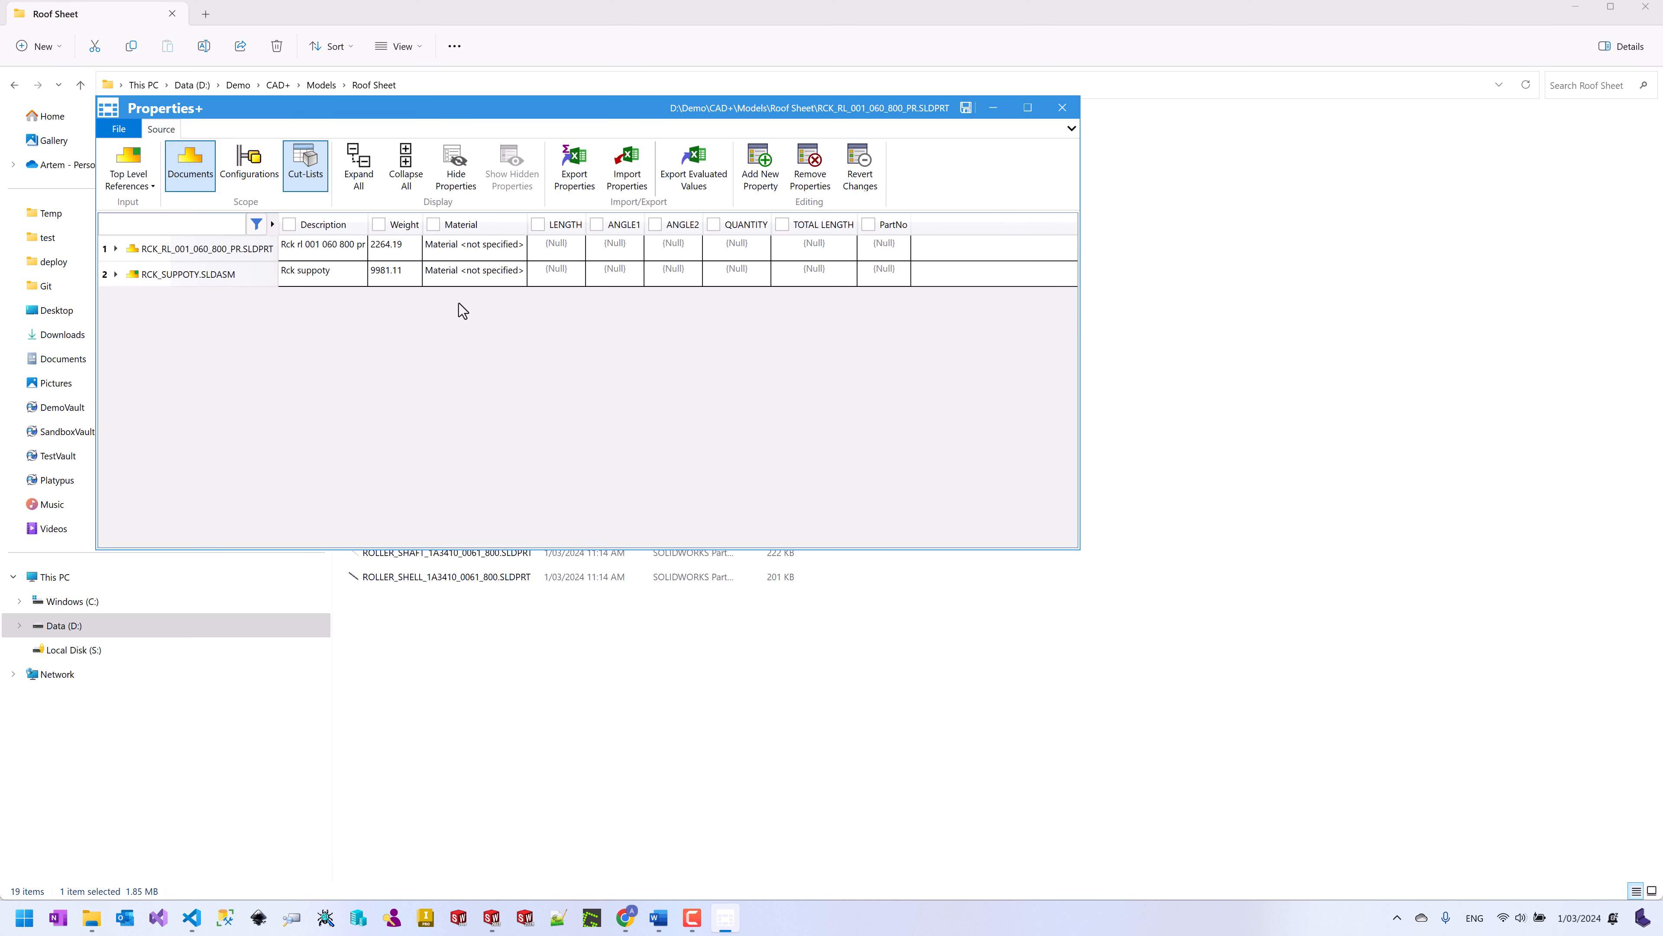
left_click(367, 175)
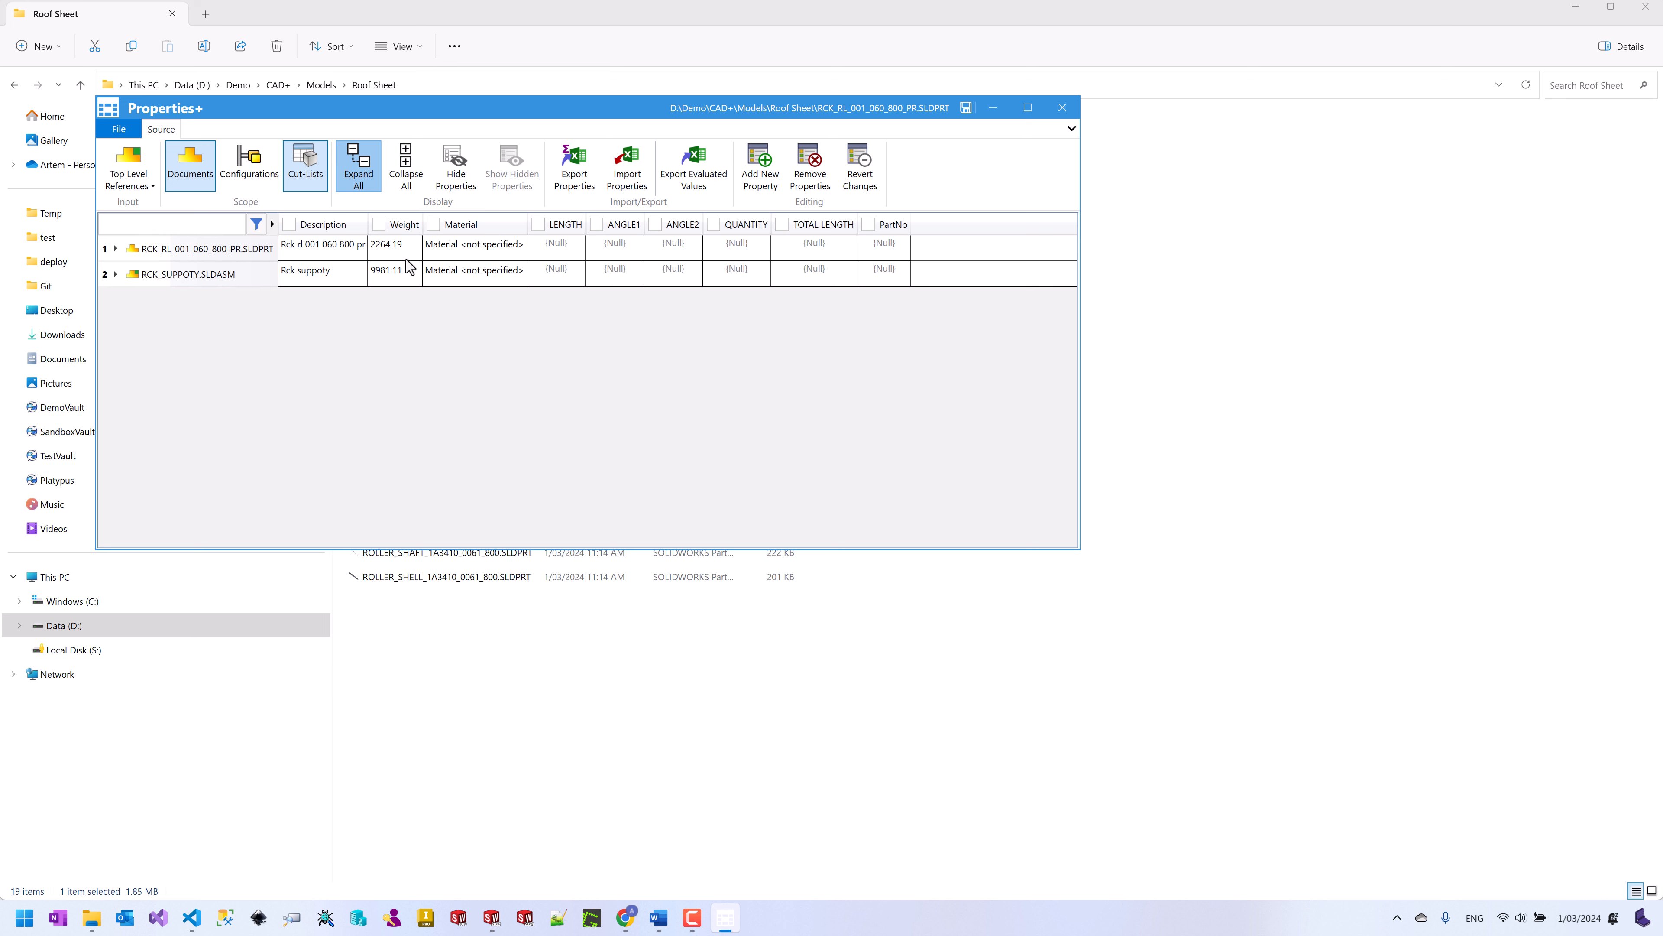
left_click(237, 282)
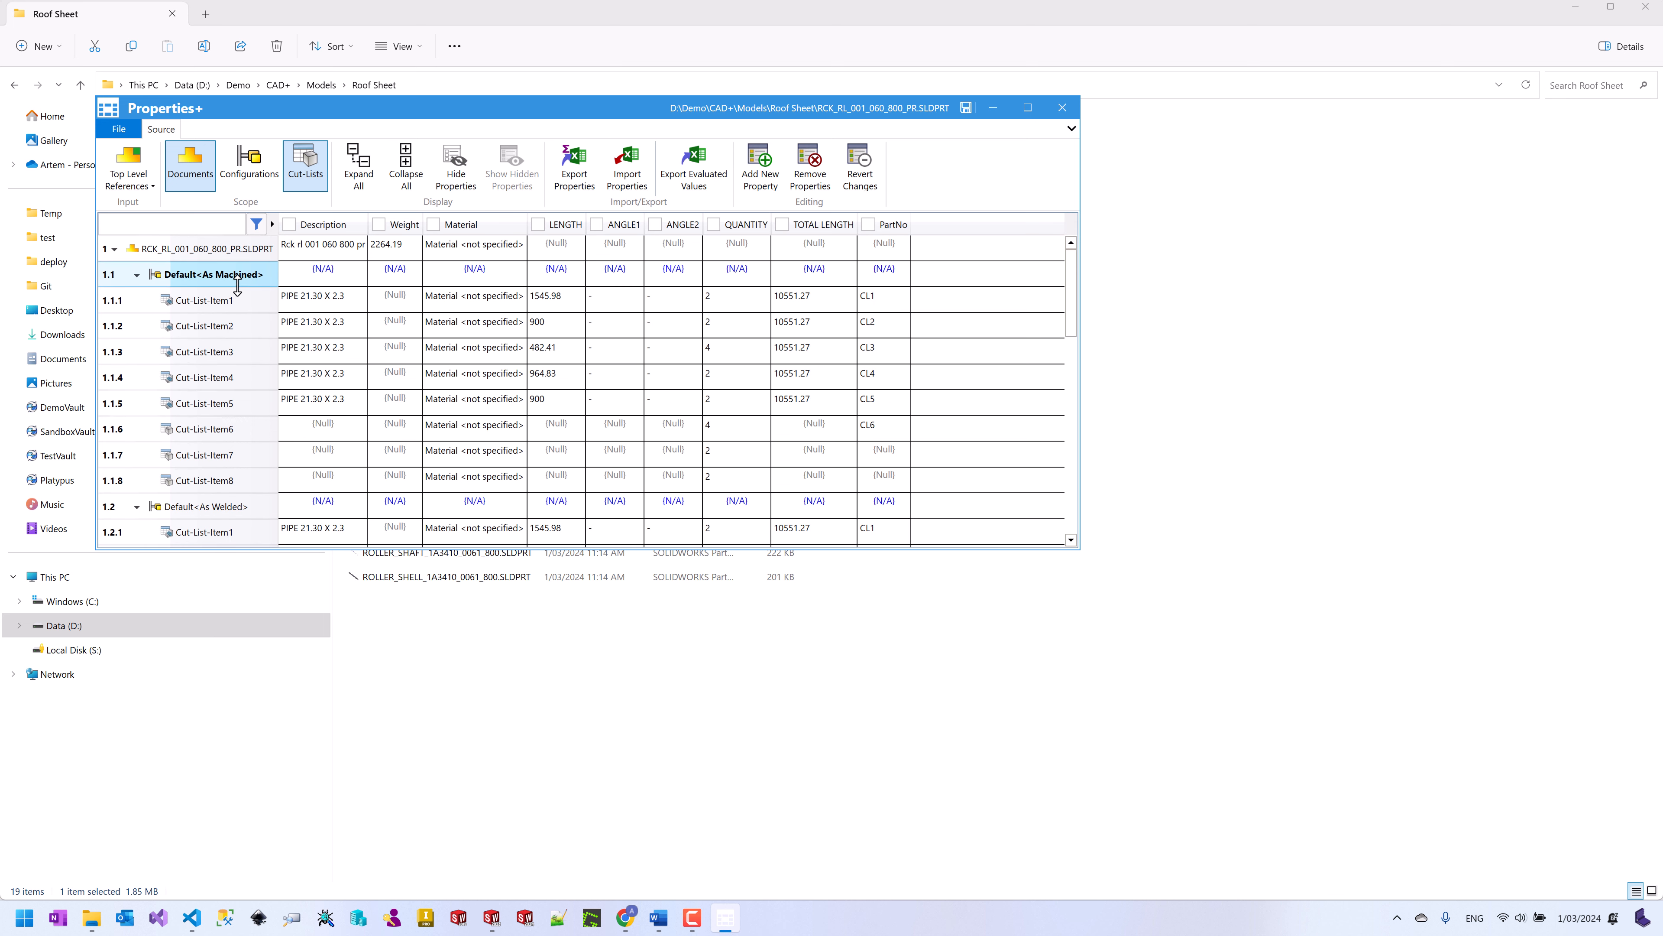
left_click(244, 465)
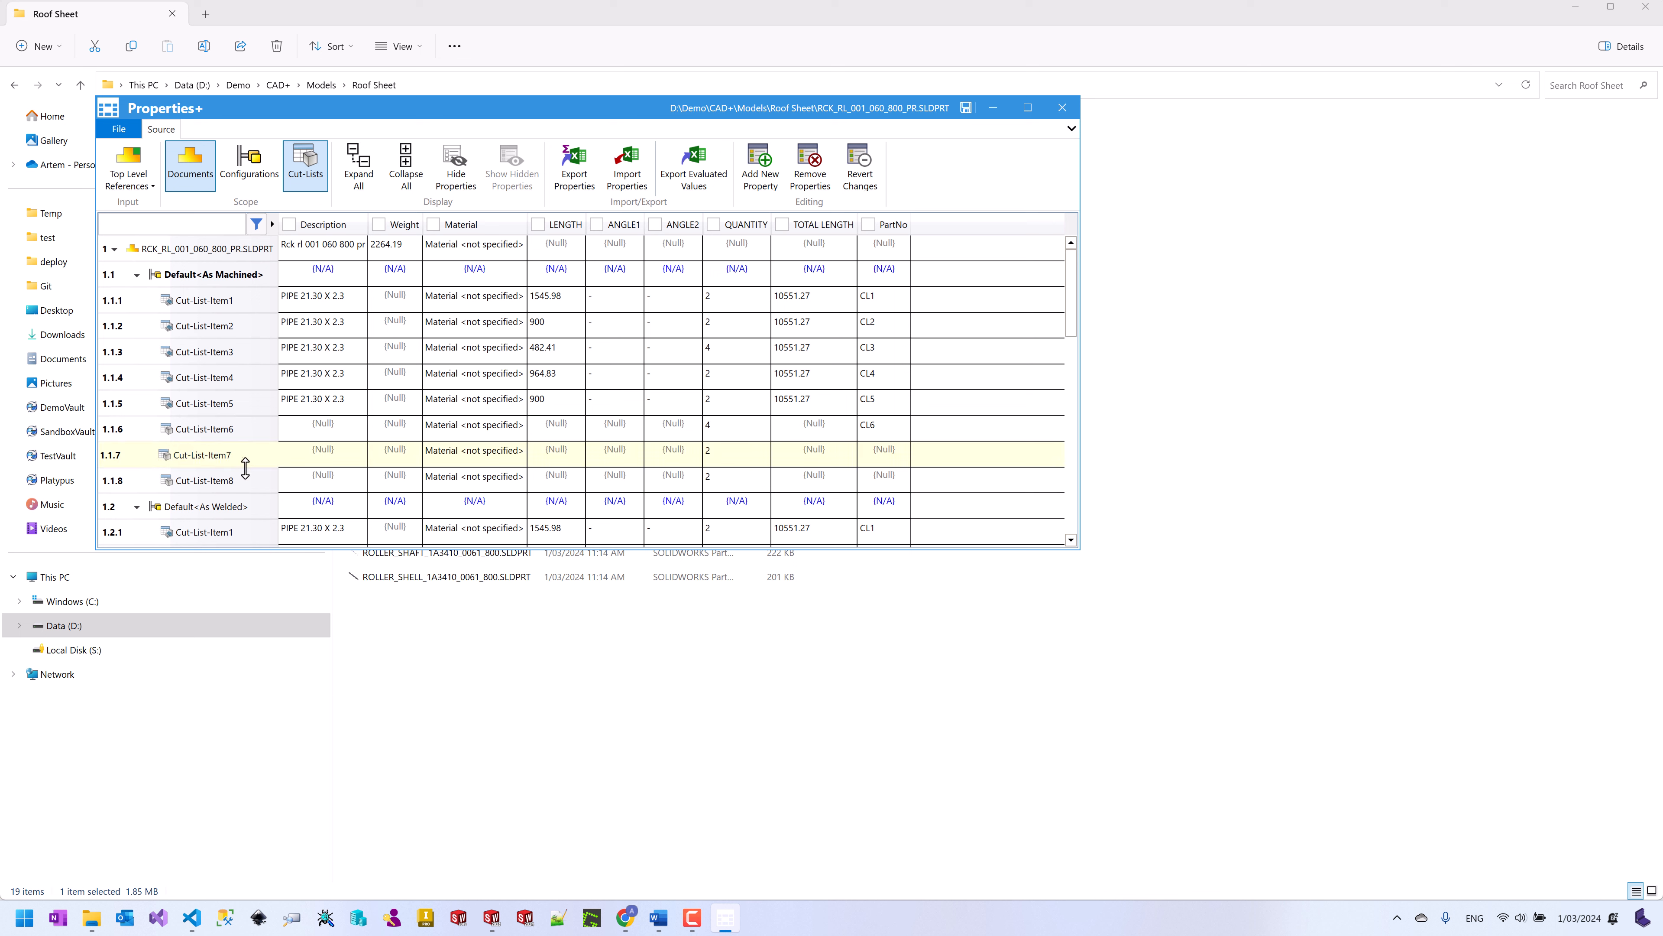
left_click(249, 485, "shift")
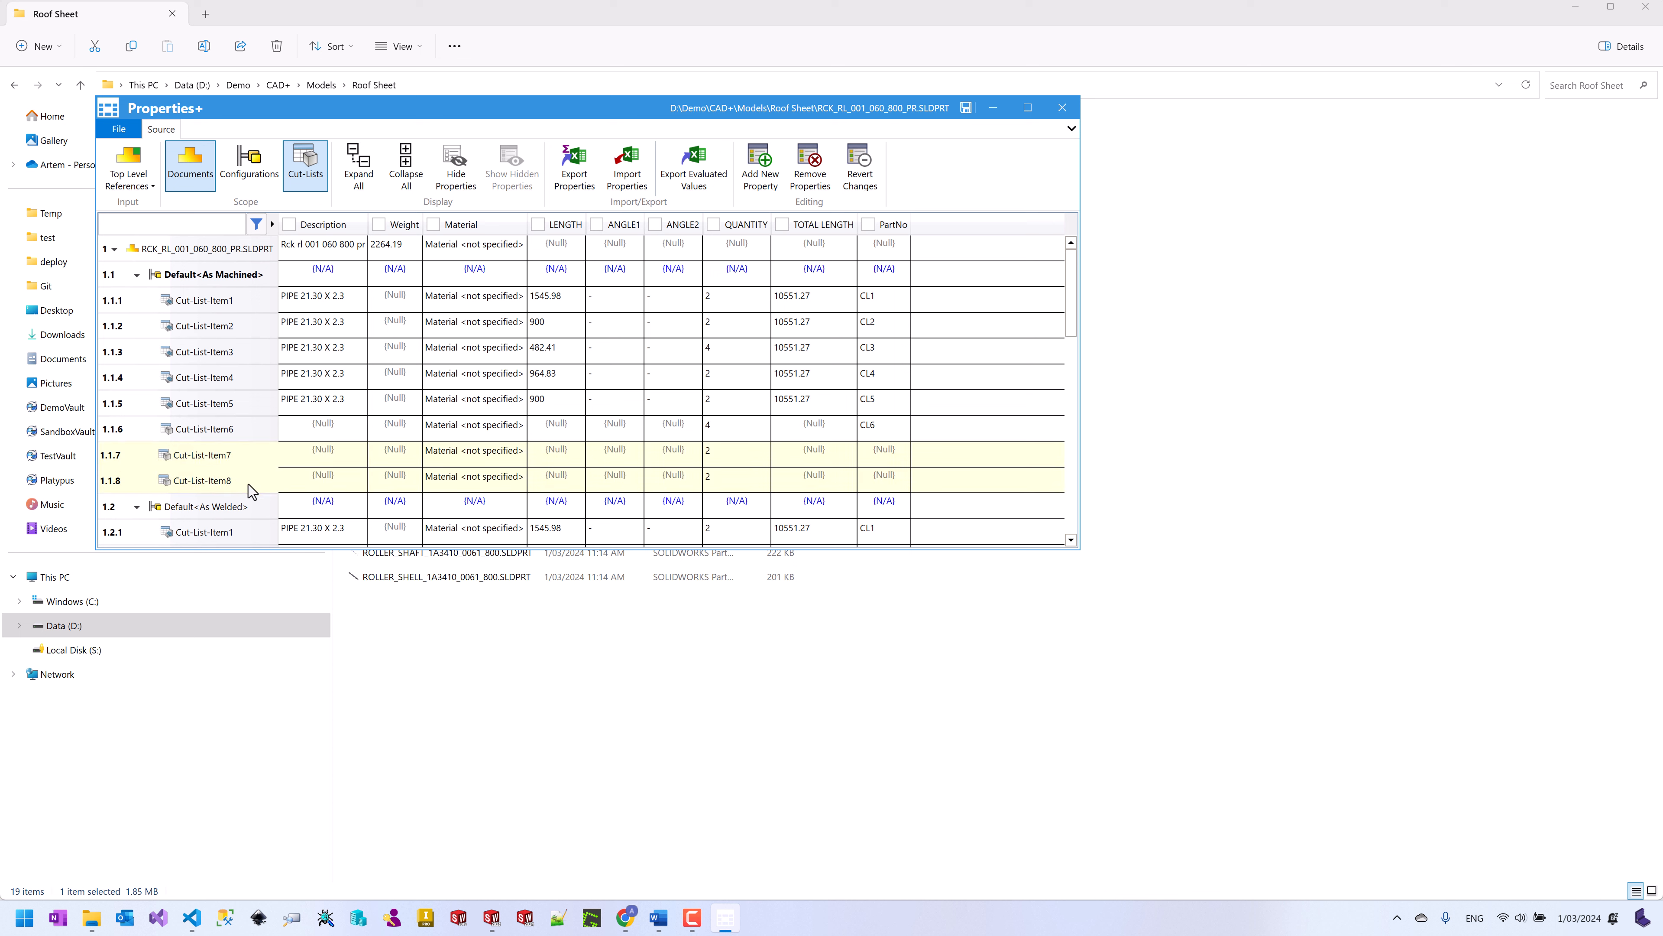
double_click(888, 453)
type("CL7")
double_click(901, 483)
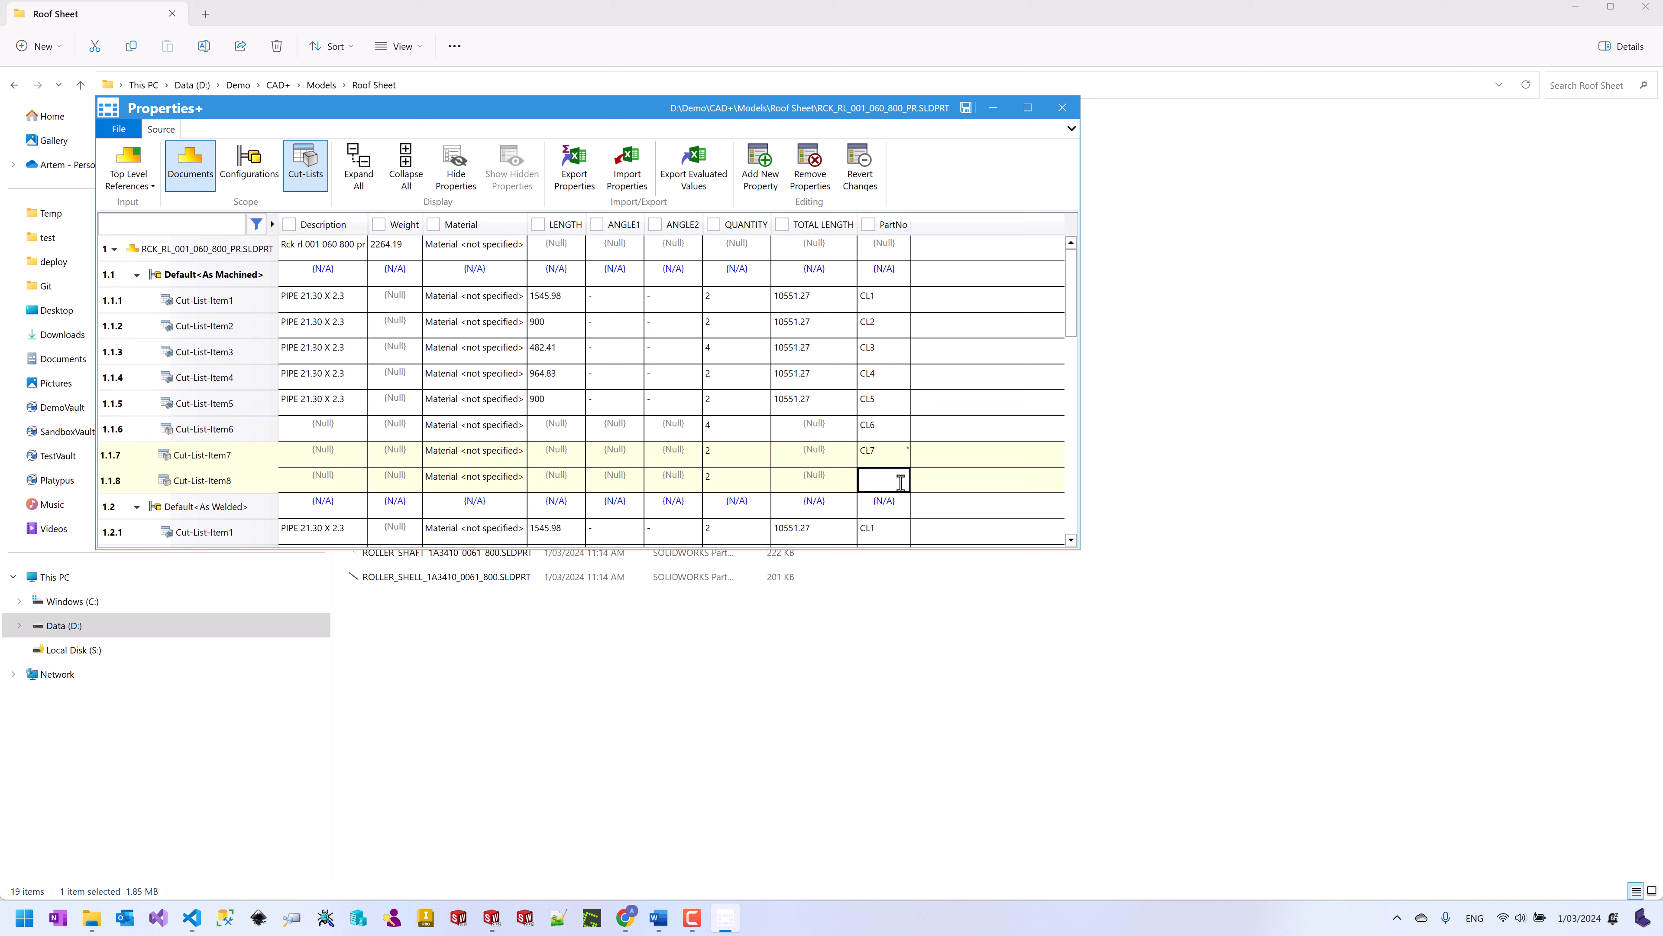
type("CL8")
left_click(888, 454)
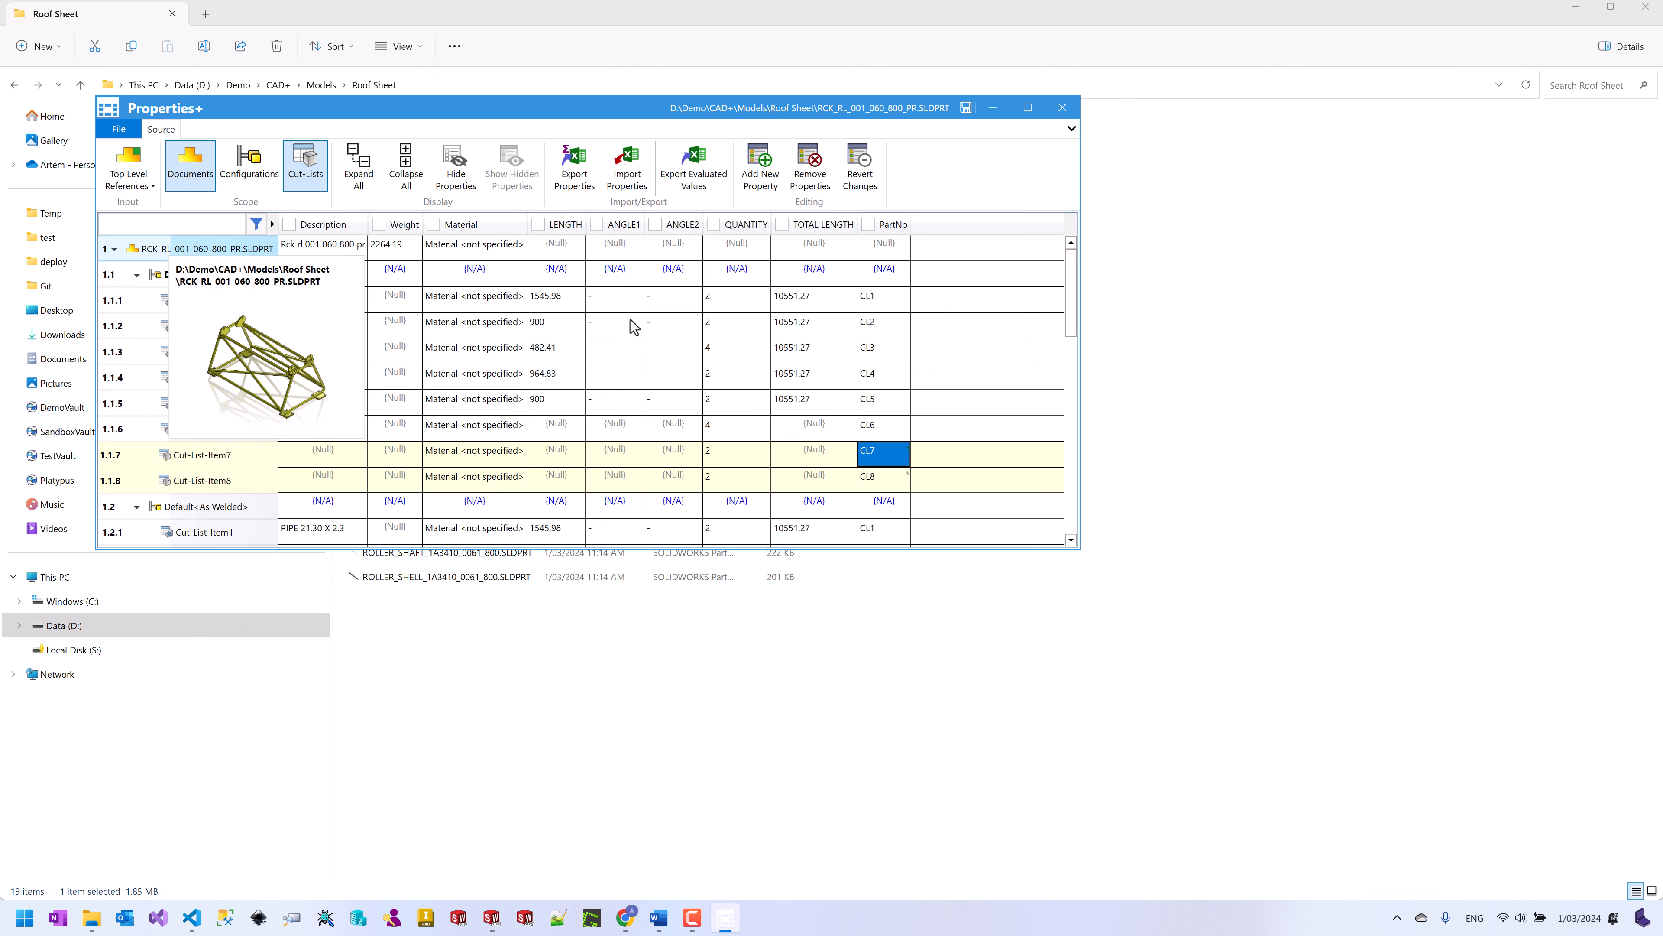
Step: Review the cut-list rows, save the new part numbers to the files and close Properties+
scroll(353, 315, "down", 2)
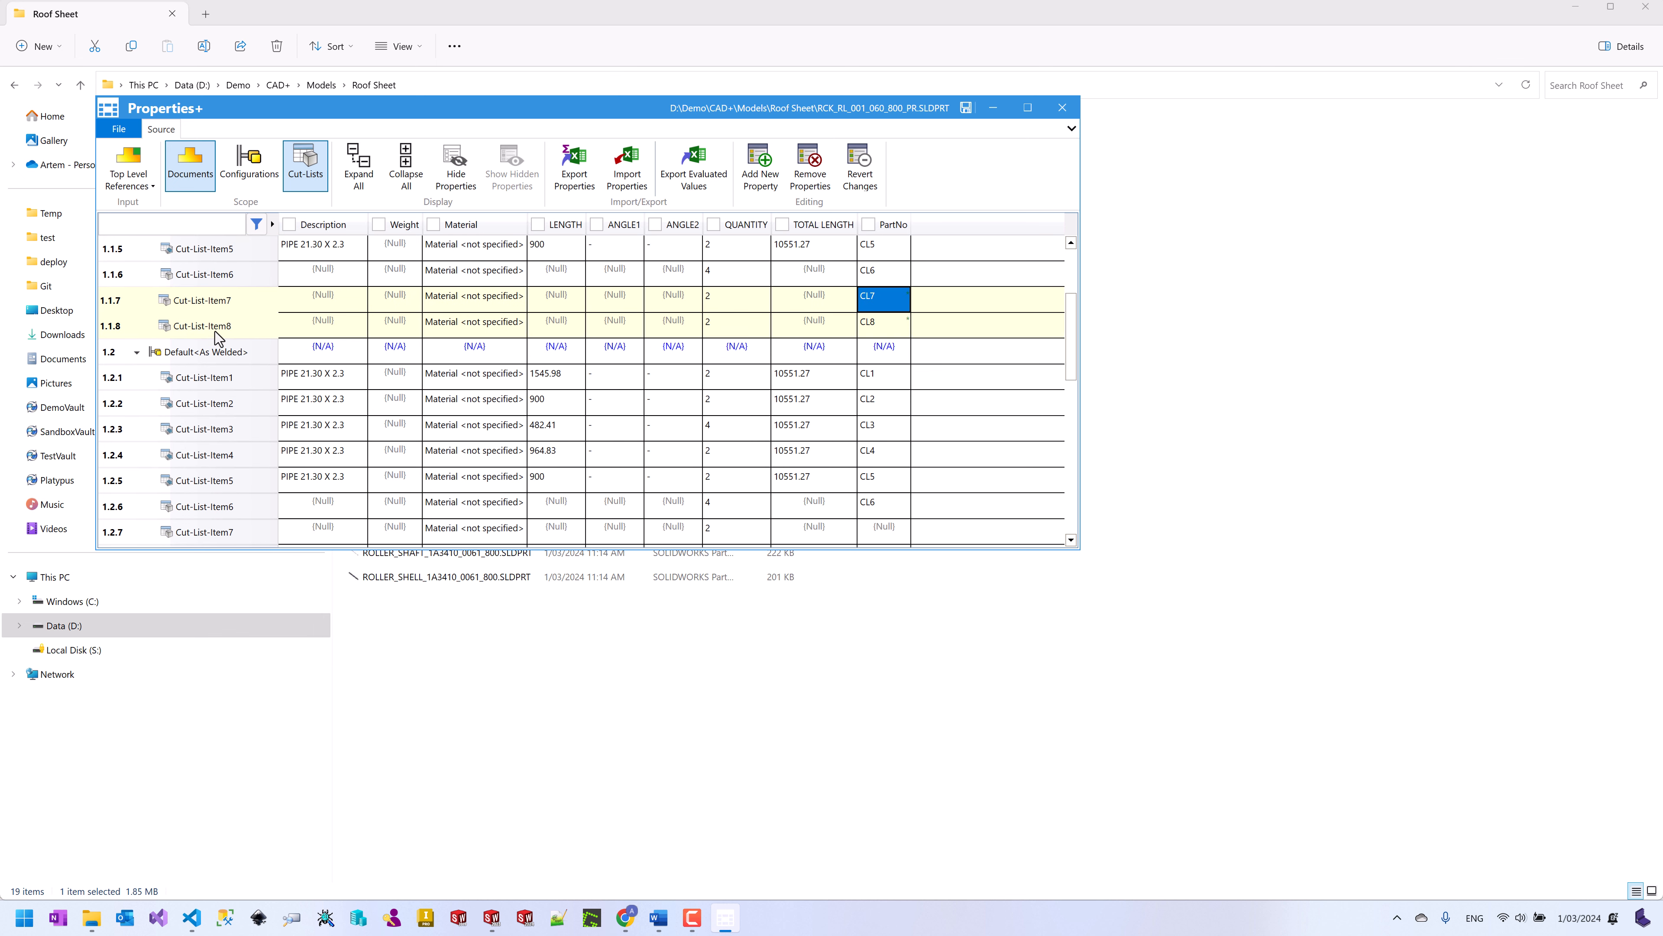
scroll(213, 331, "up", 2)
left_click(115, 249)
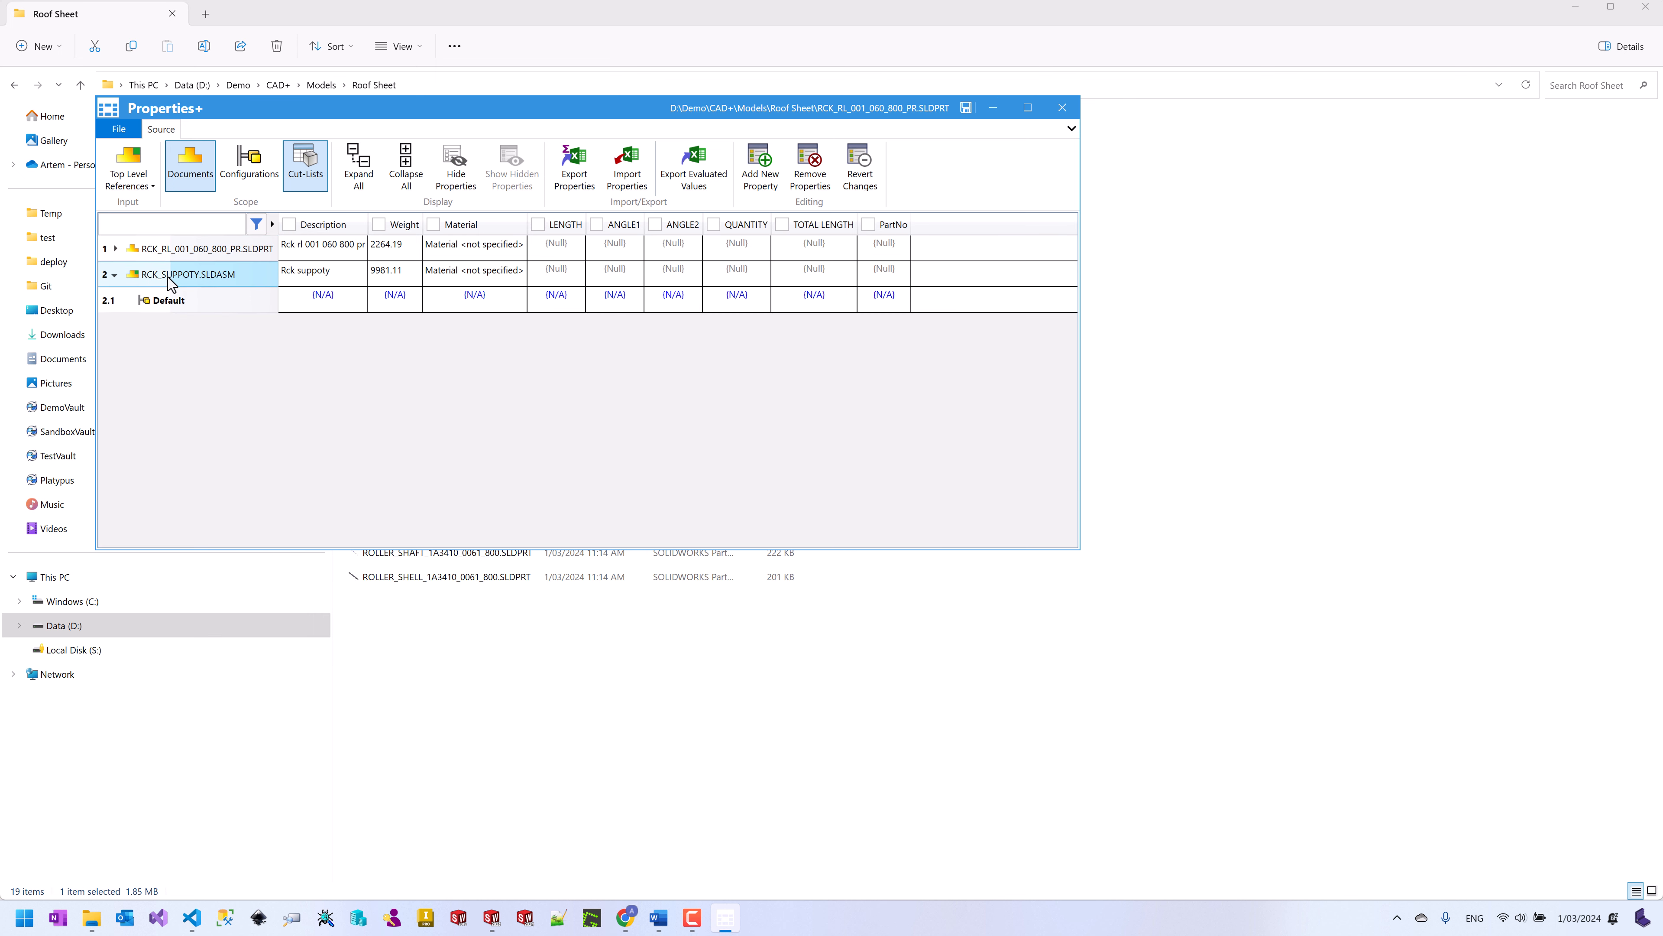
left_click(115, 249)
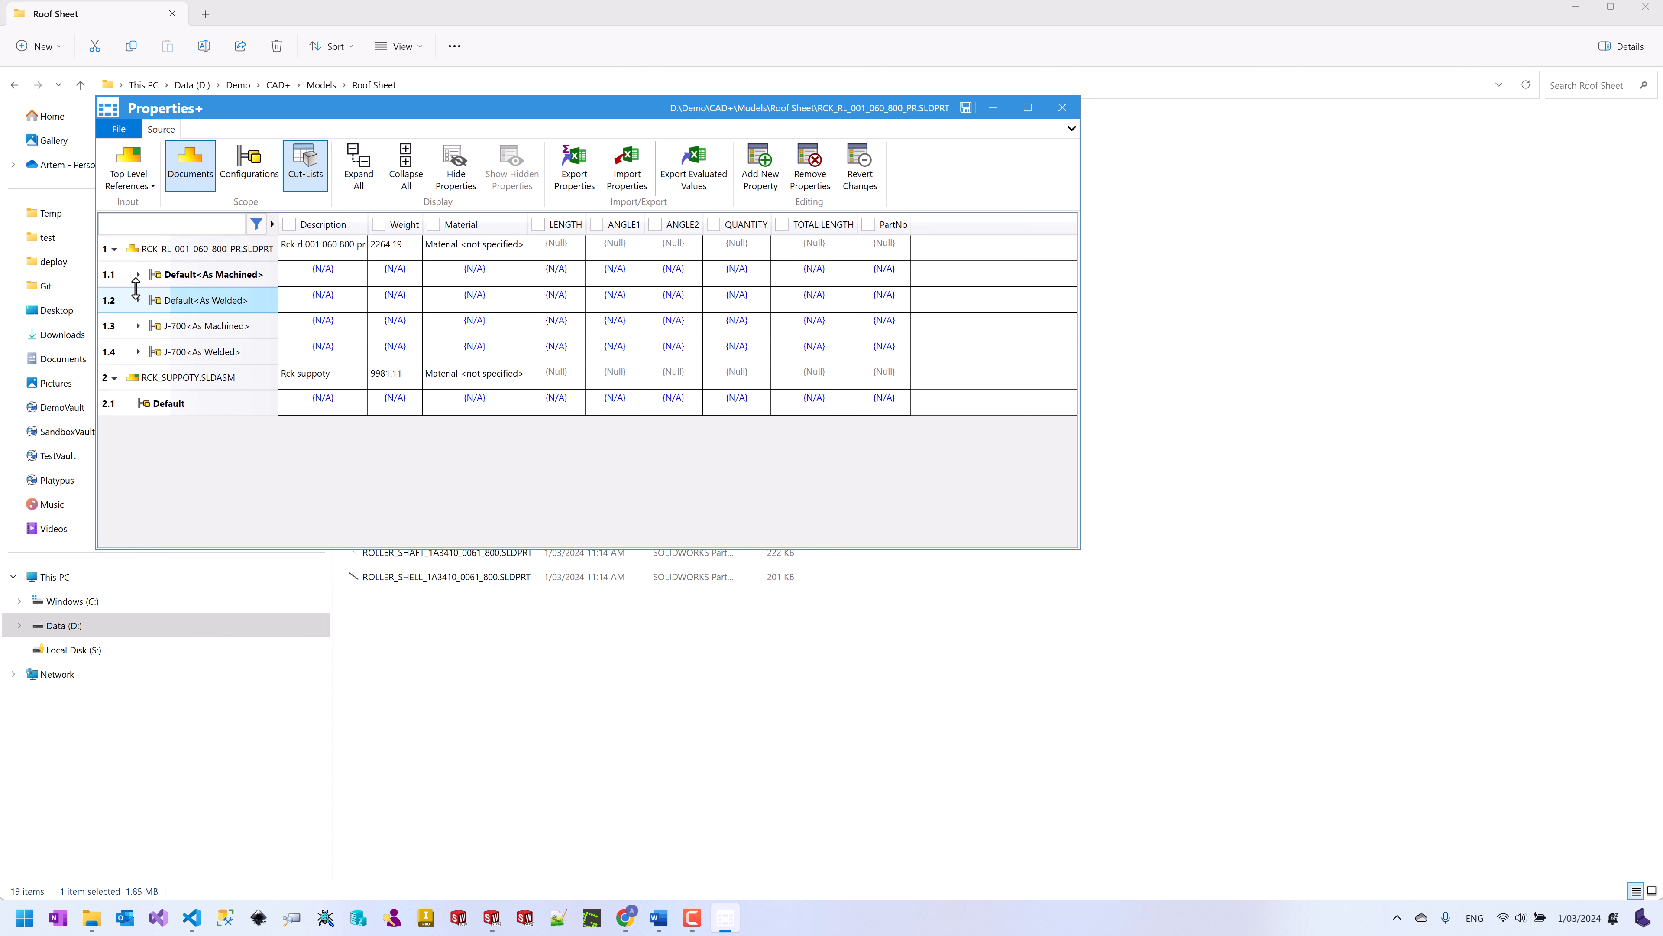
left_click(138, 275)
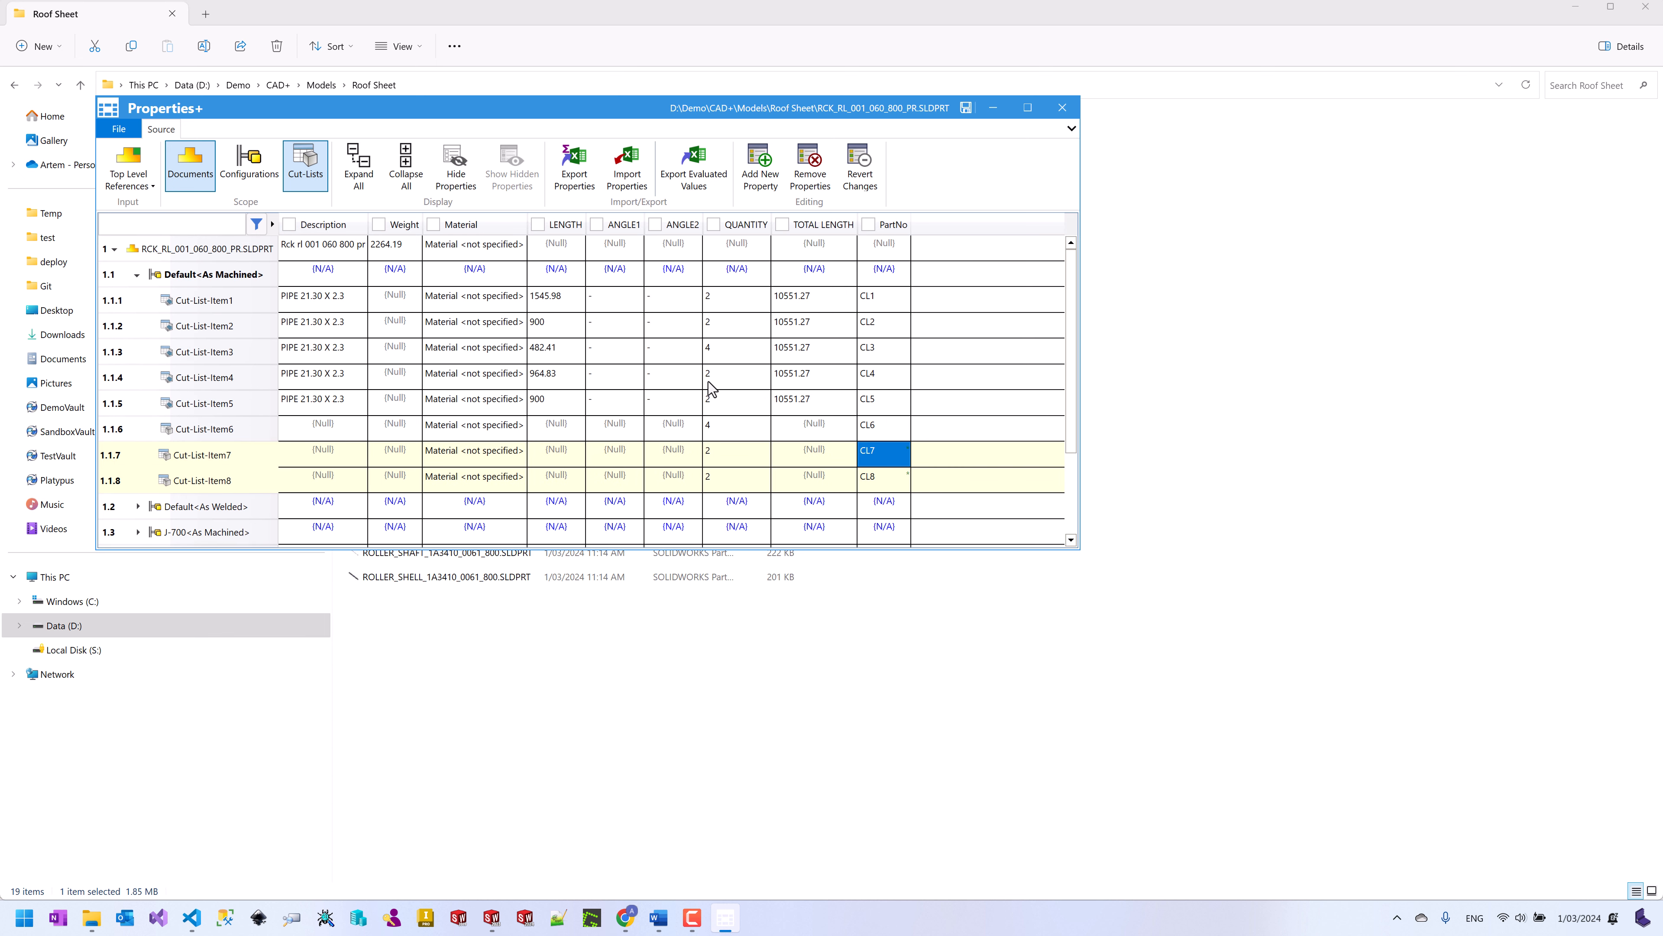
left_click(966, 108)
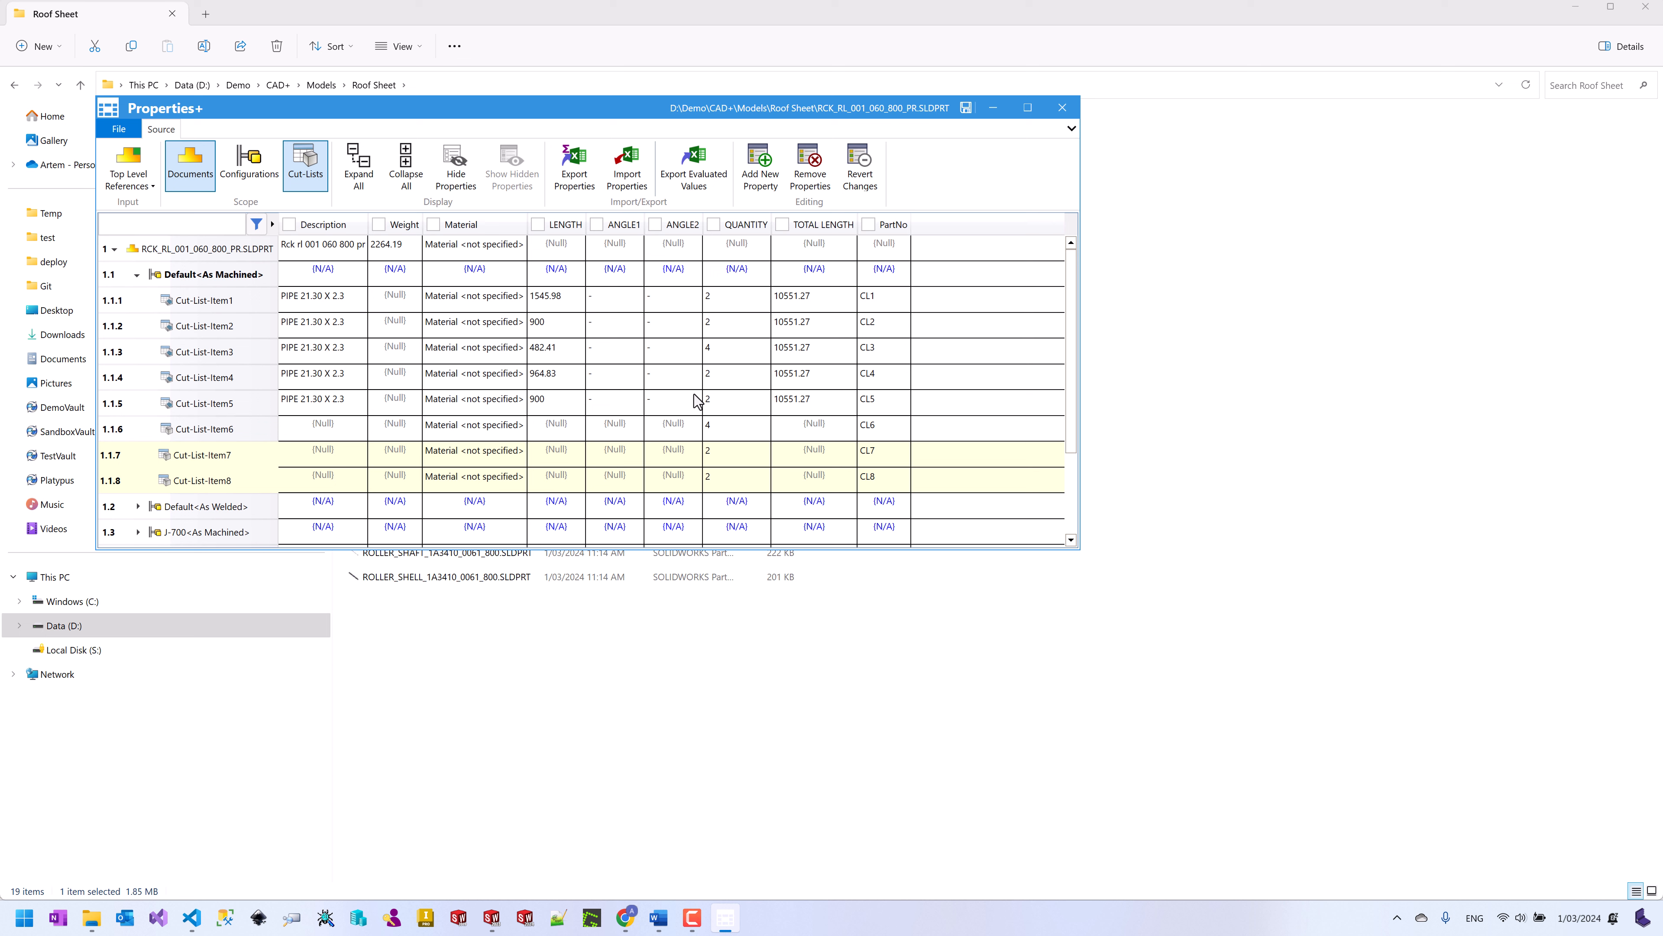
left_click(681, 434)
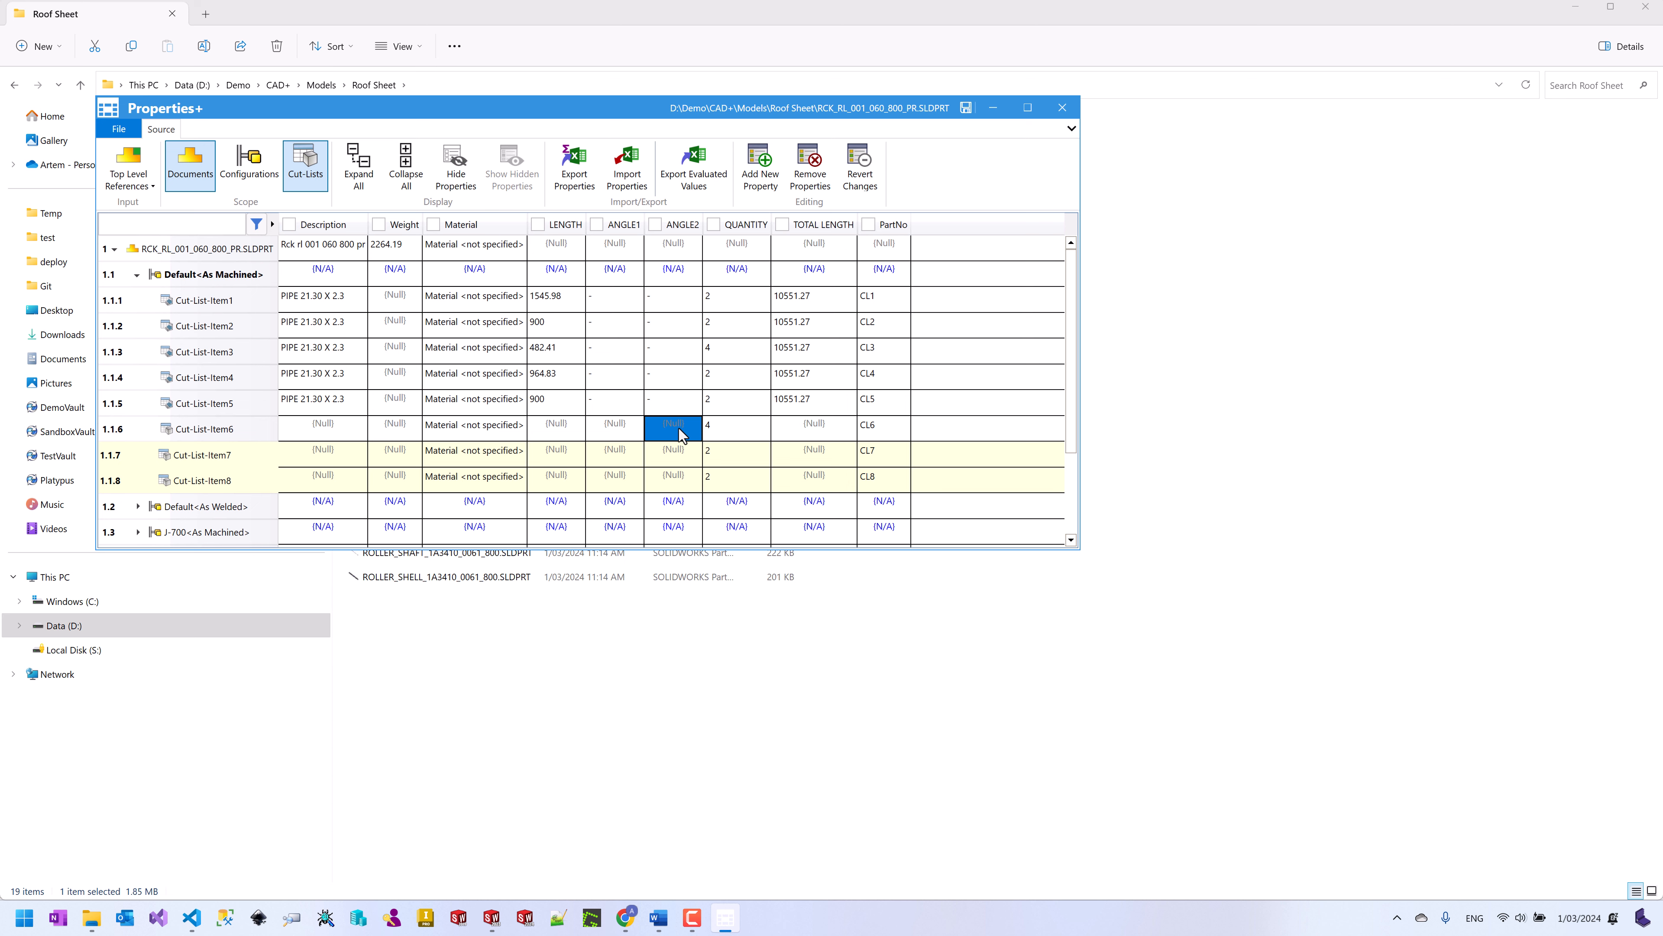
left_click(1062, 107)
Step: Open BL_600_PRODUCT_PACKING from recent files, then open rack tube RCK_RL_001_060_800_PR as a part
left_click(492, 918)
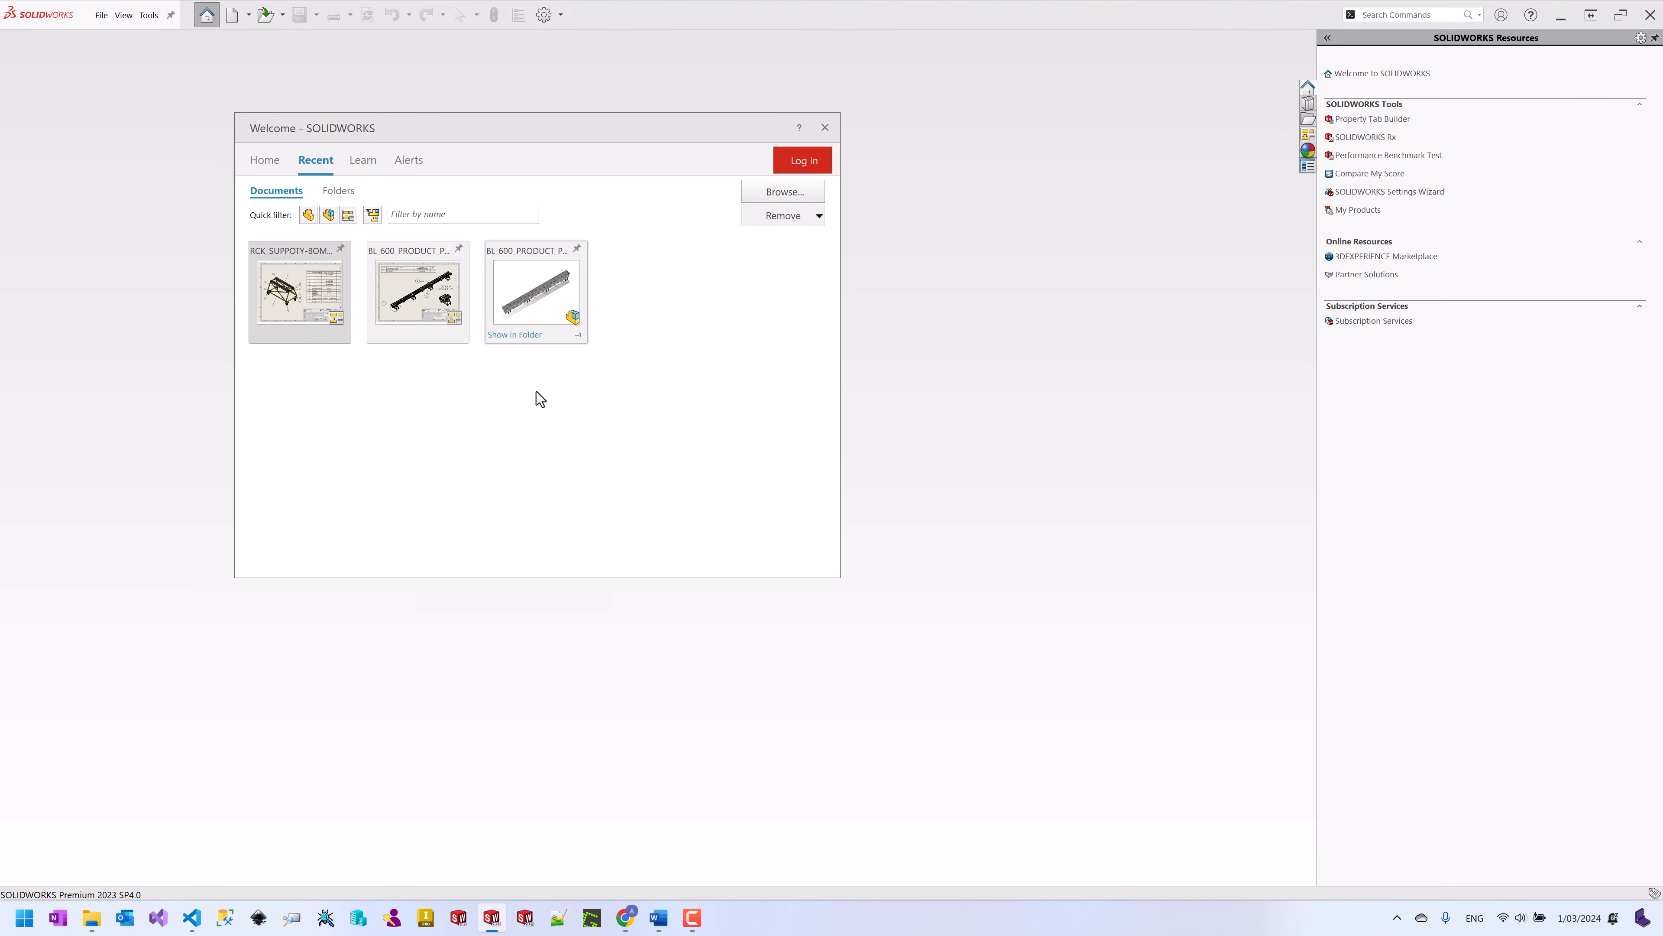
left_click(518, 295)
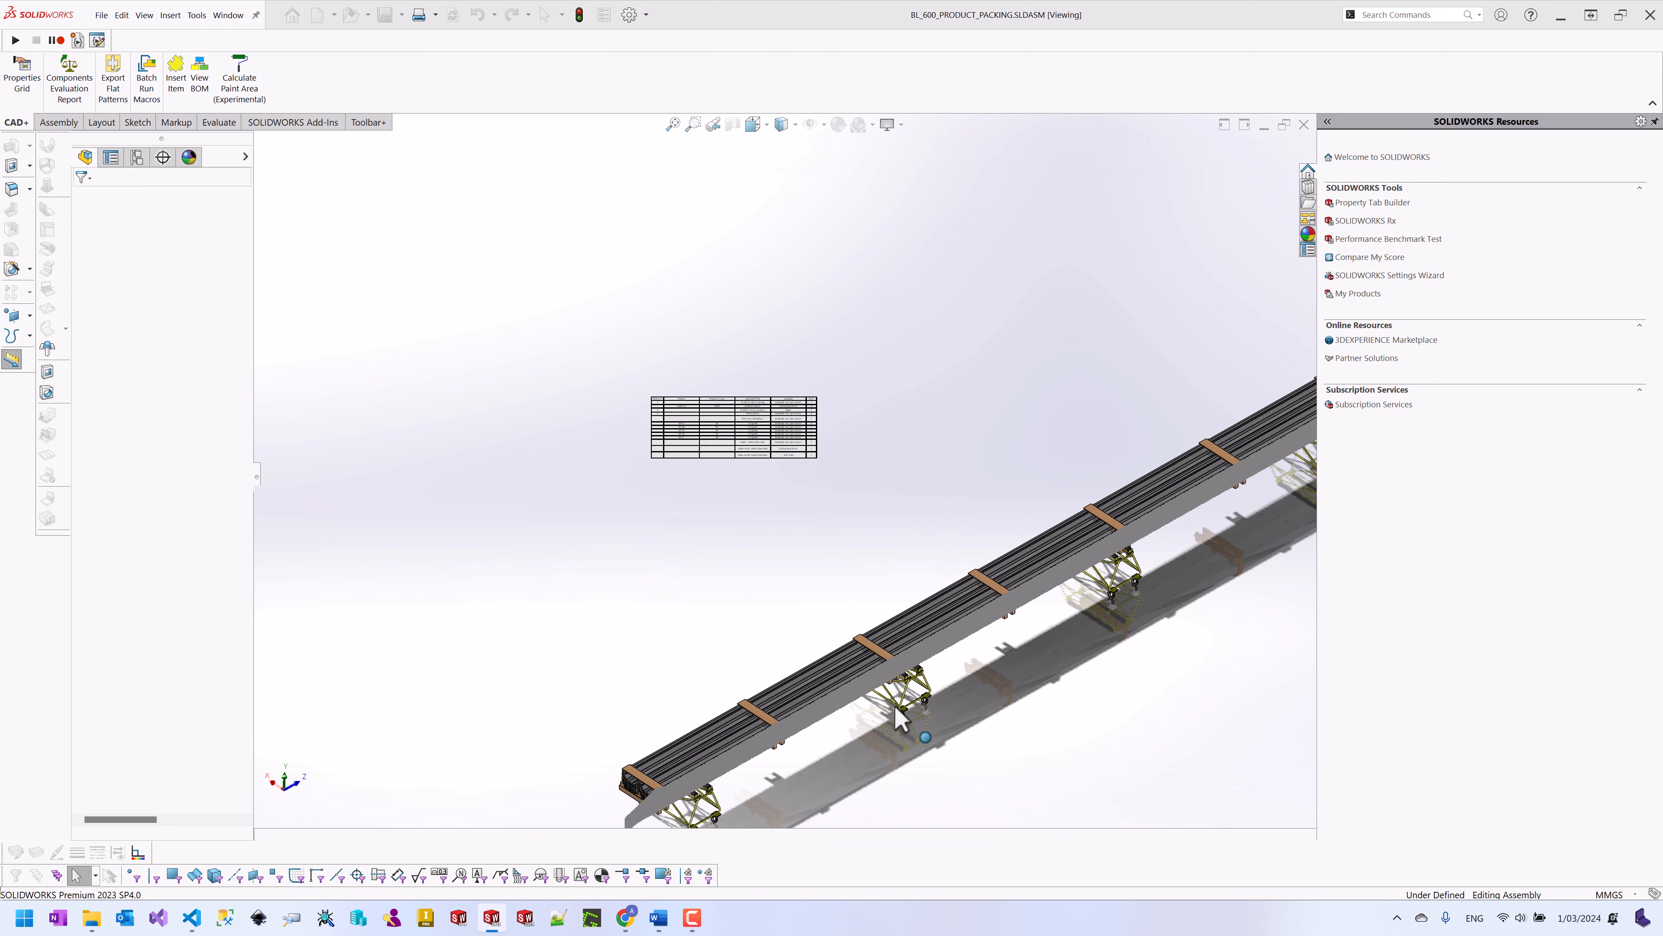
scroll(899, 710, "down", 10)
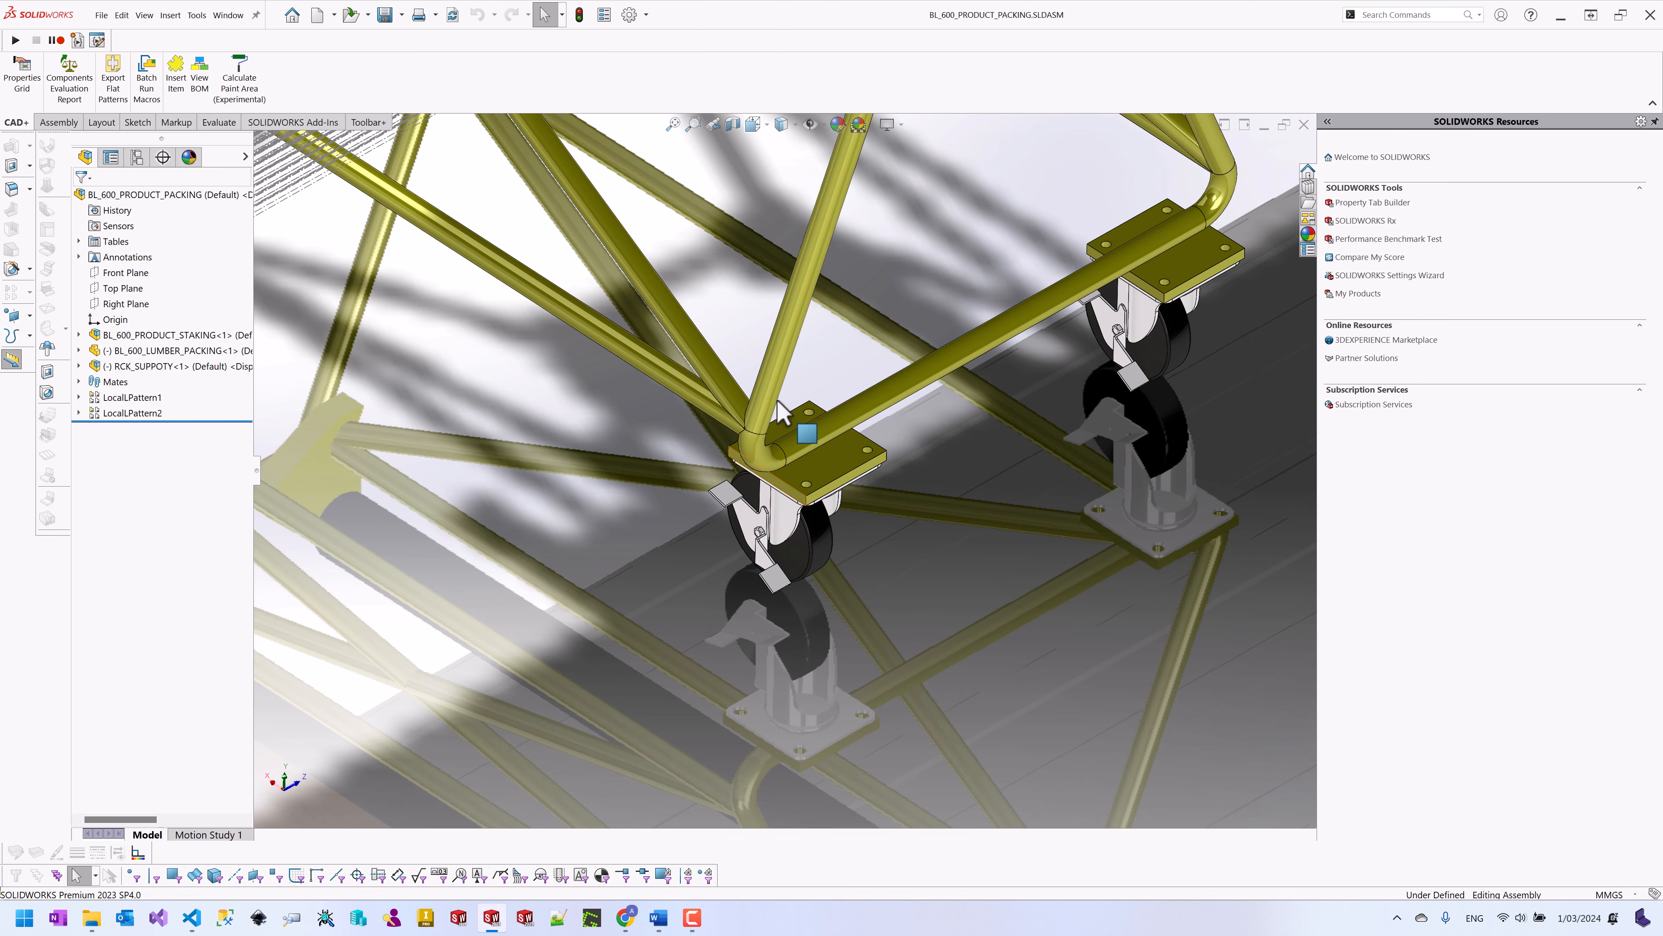
right_click(776, 380)
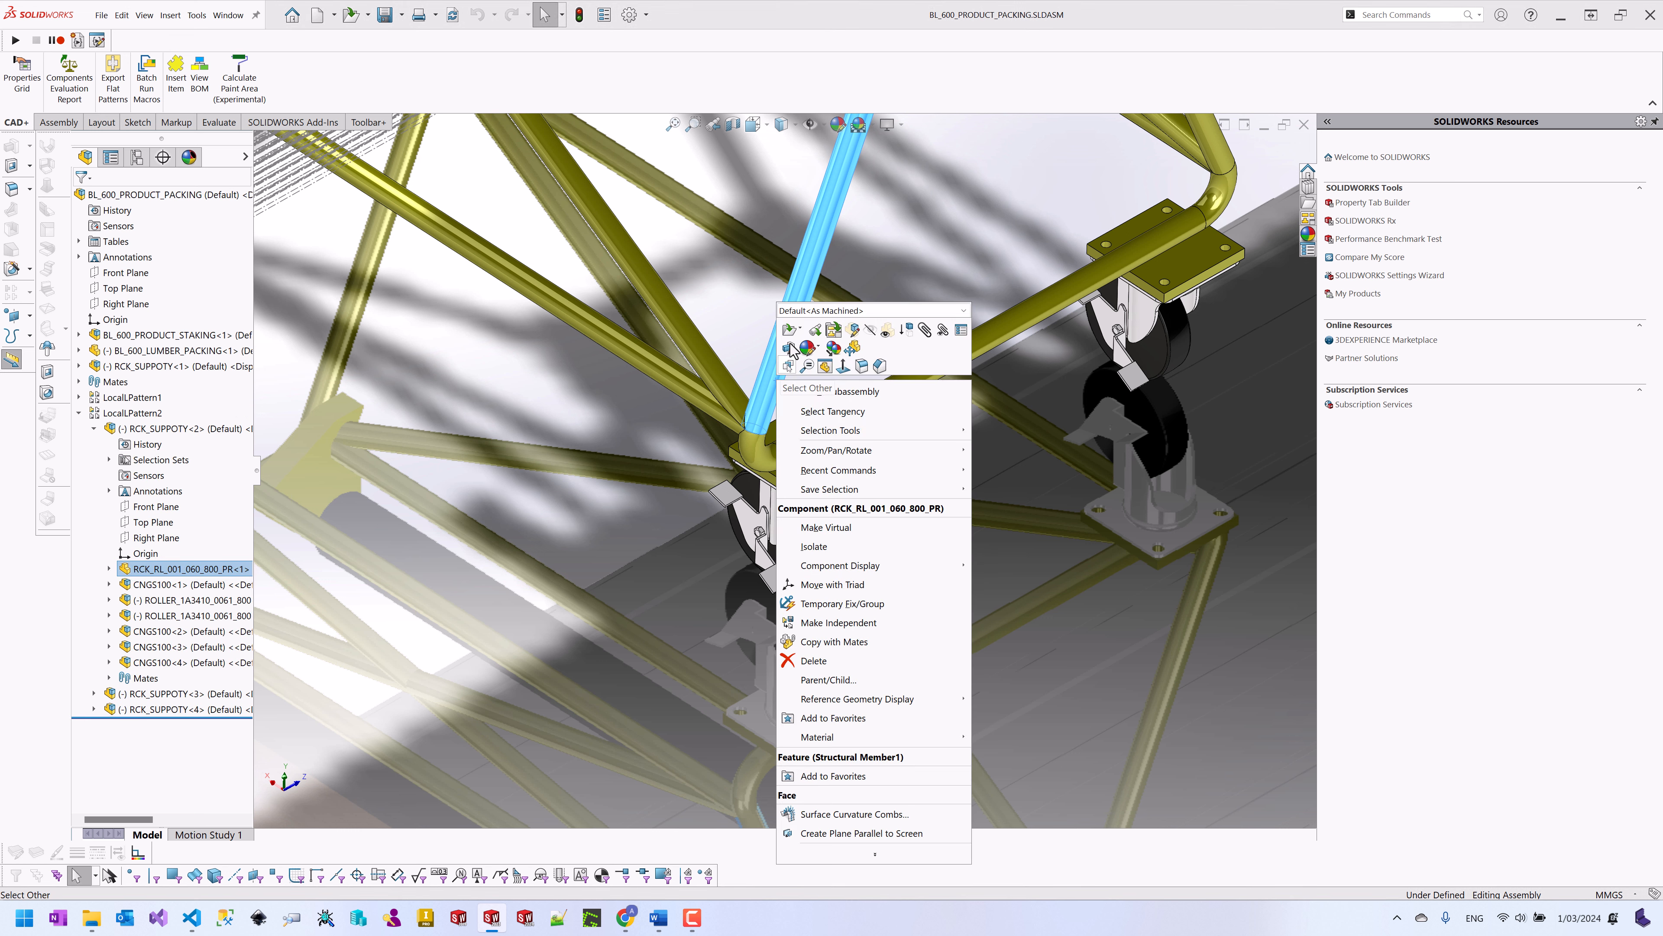
left_click(788, 332)
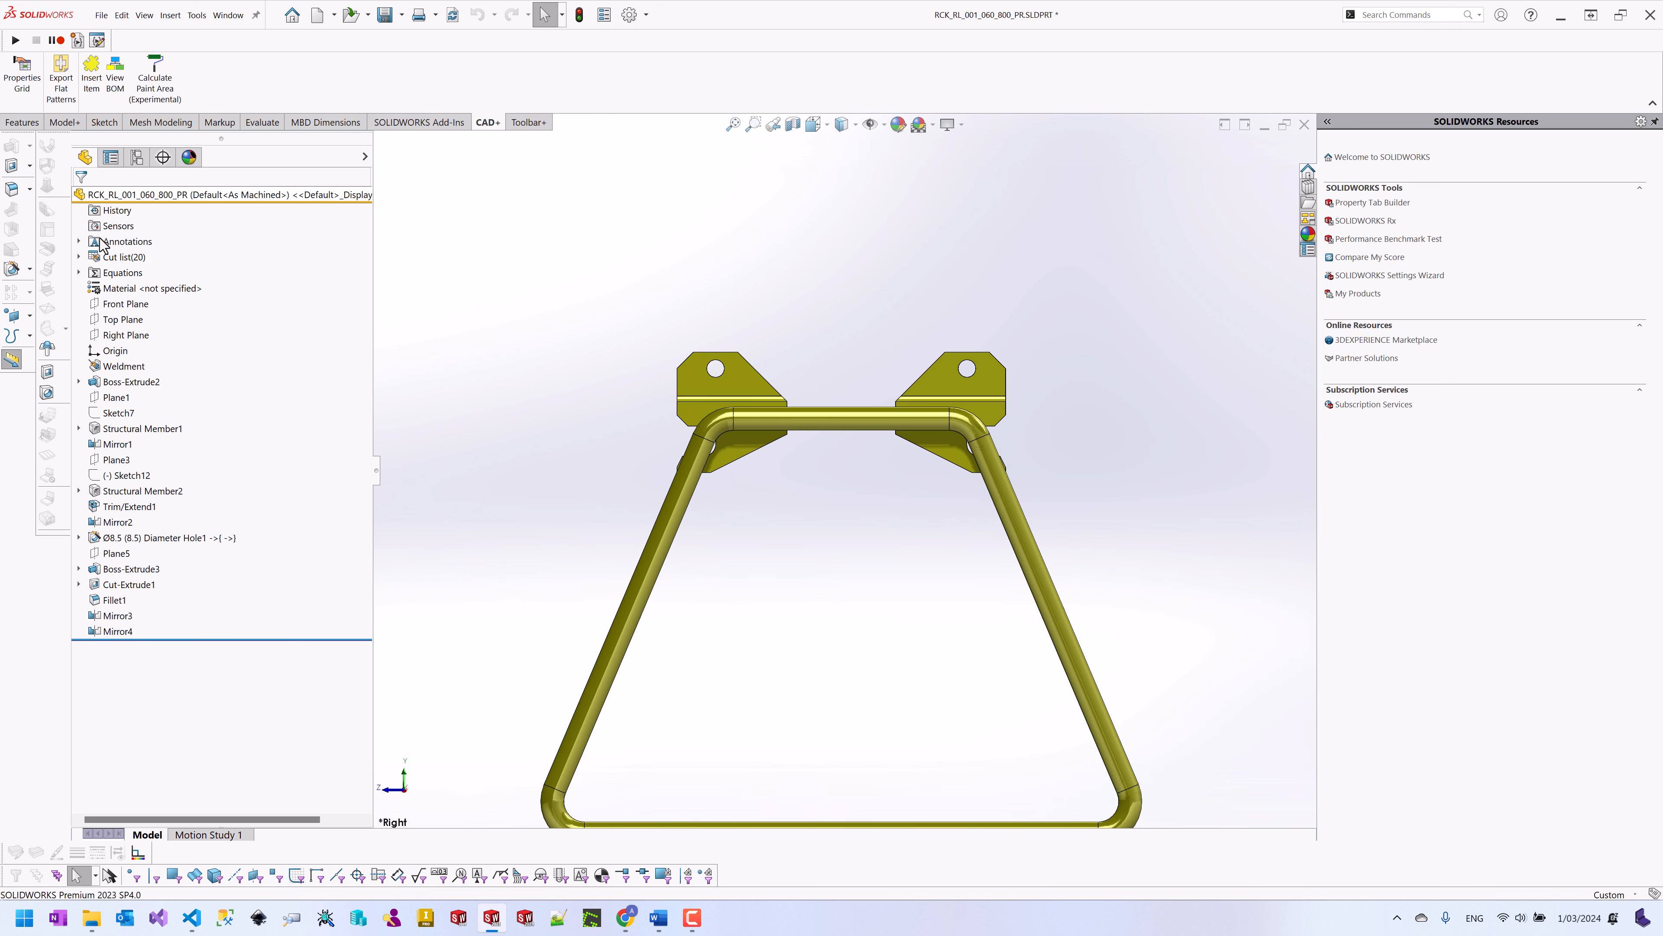
Step: Check the cut-list Properties Summary to confirm PARTNO values CL1 to CL8 across the cut-list items
left_click(79, 257)
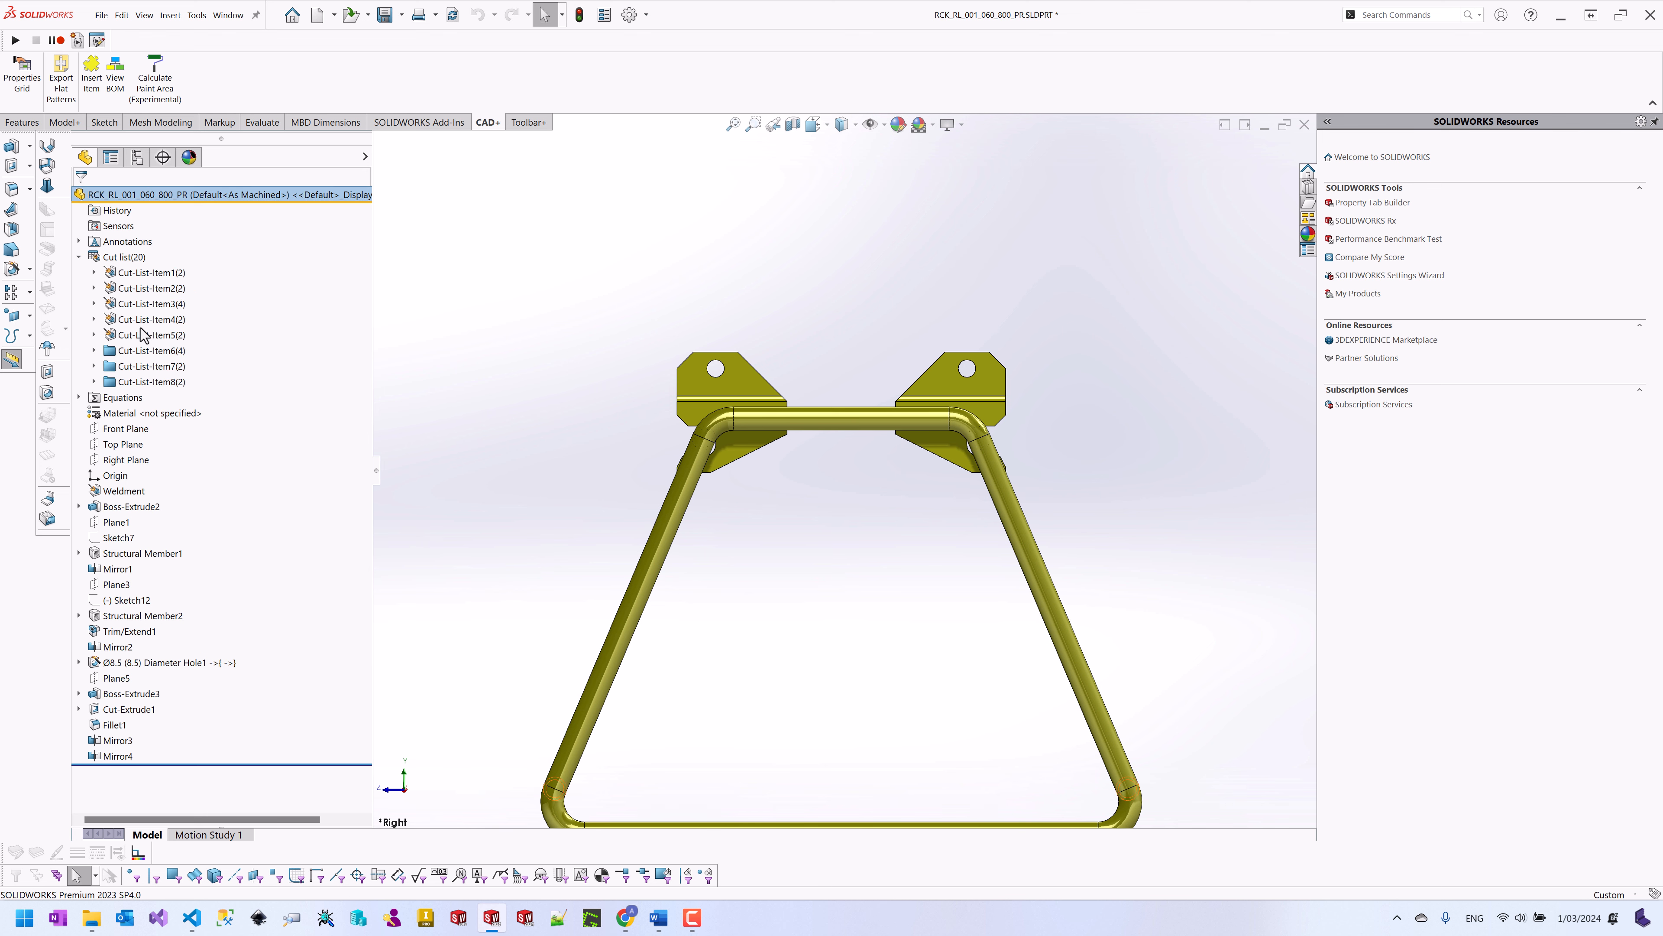
right_click(146, 335)
left_click(197, 361)
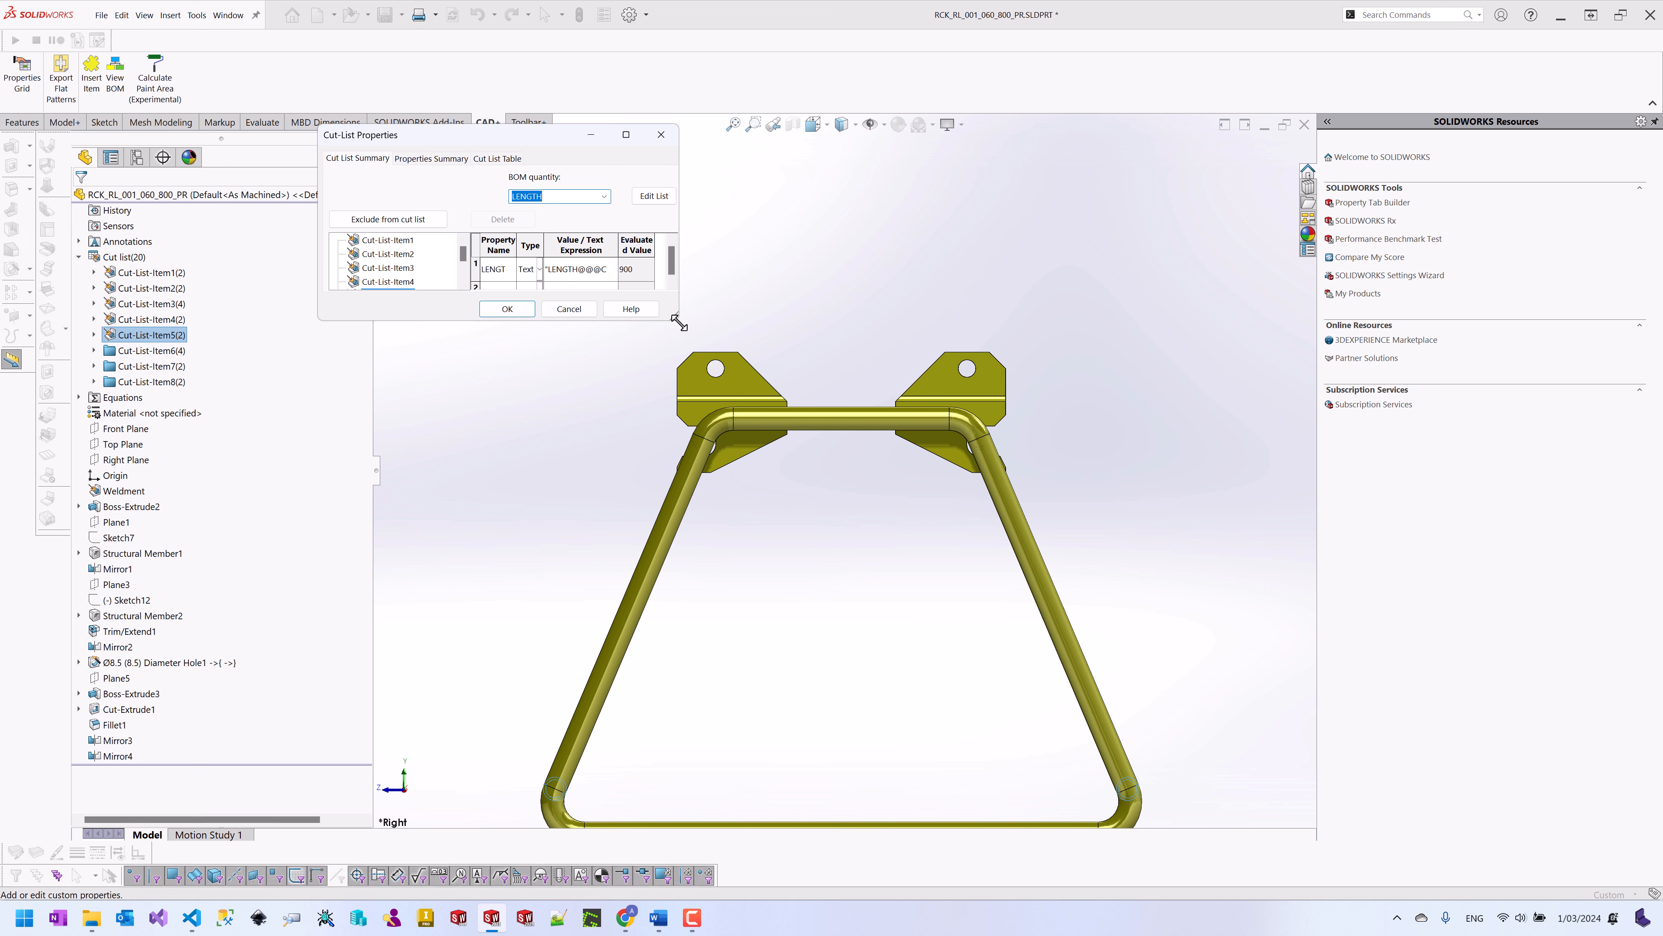
left_click_drag(673, 317, 990, 510)
left_click(441, 162)
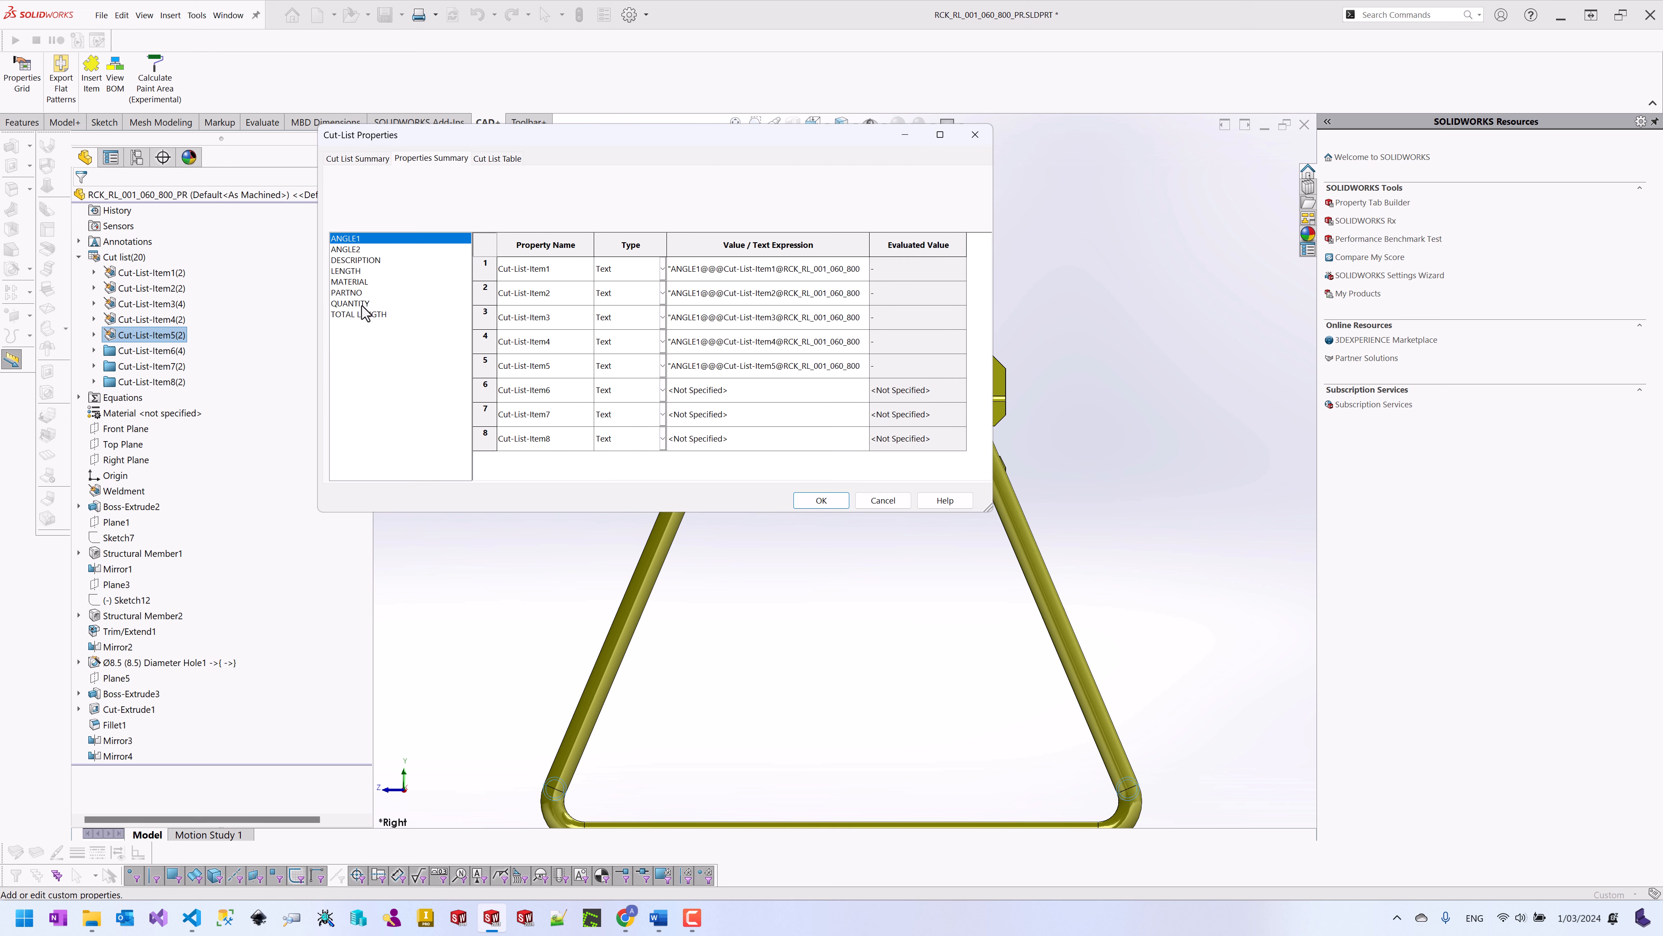
left_click(360, 293)
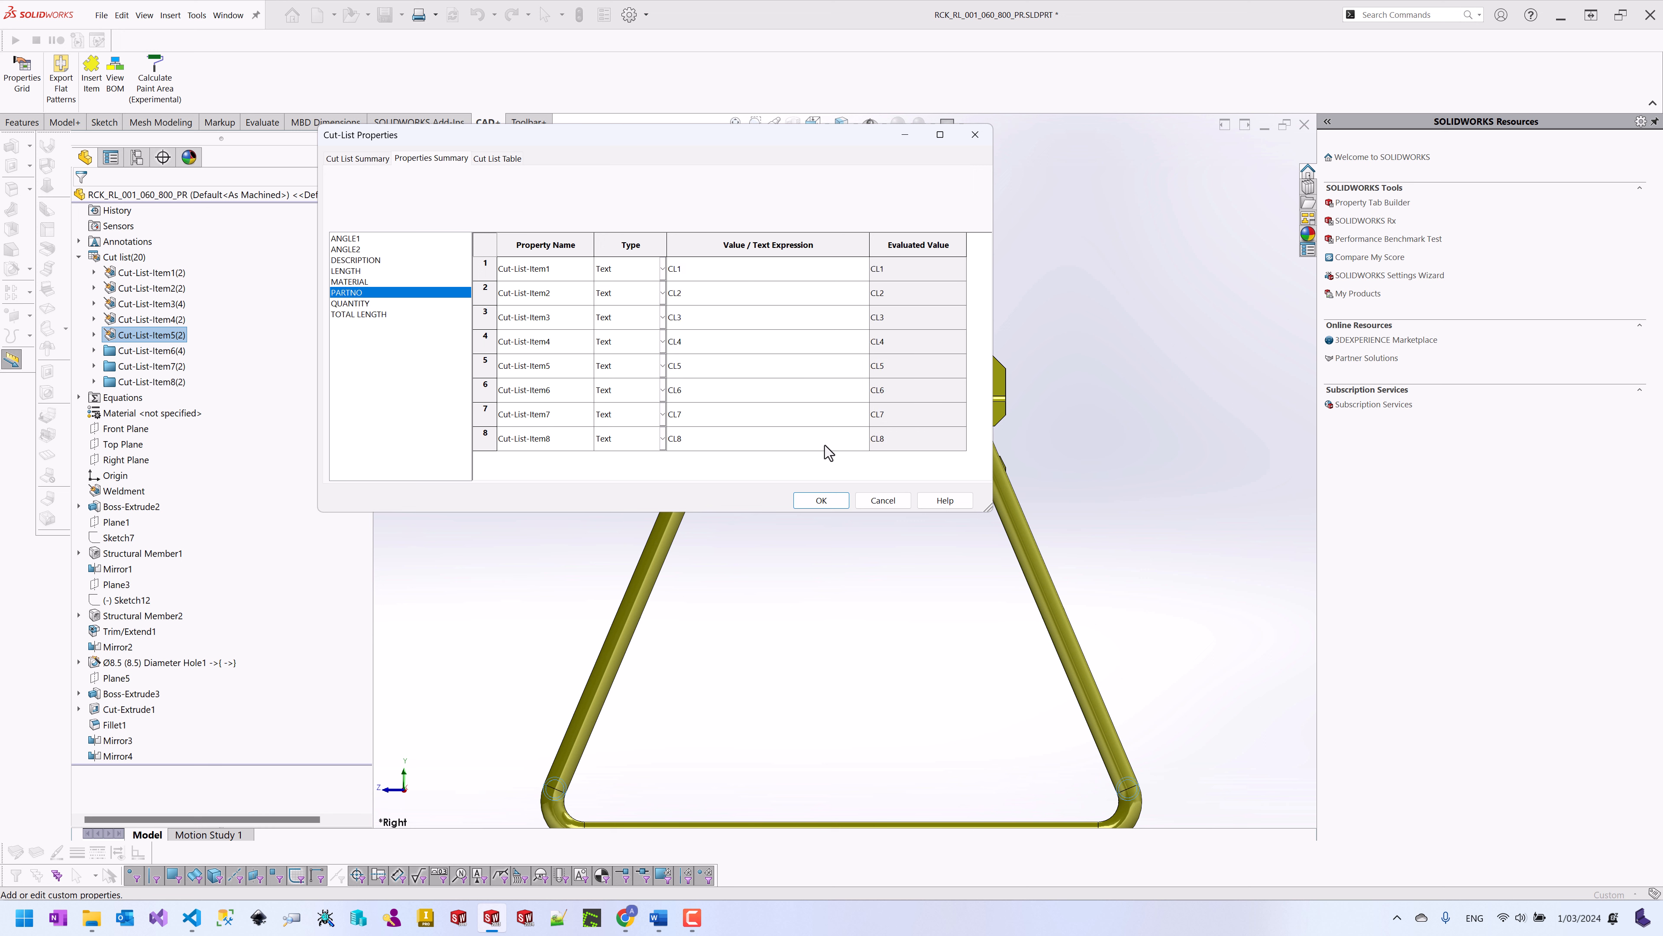
left_click(822, 500)
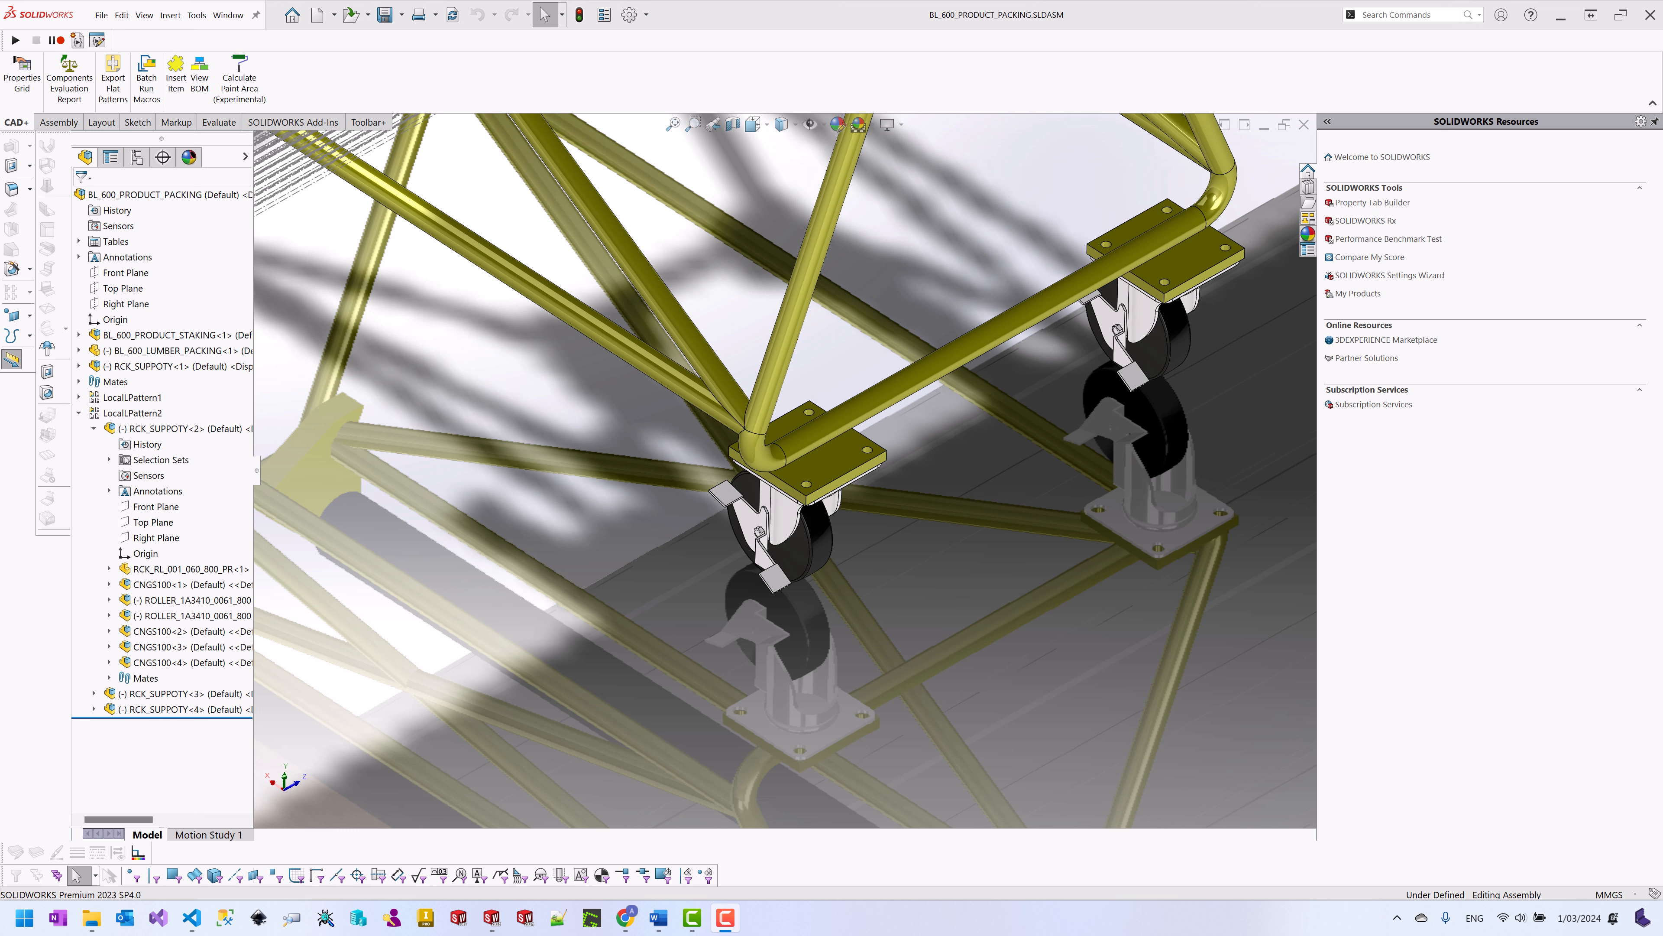
Step: Dismiss the items-not-loaded warning and expand the BL_600_PRODUCT_STAKING and BL_600_PRODUCT.SLDPRT BOM rows
scroll(852, 469, "up", 6)
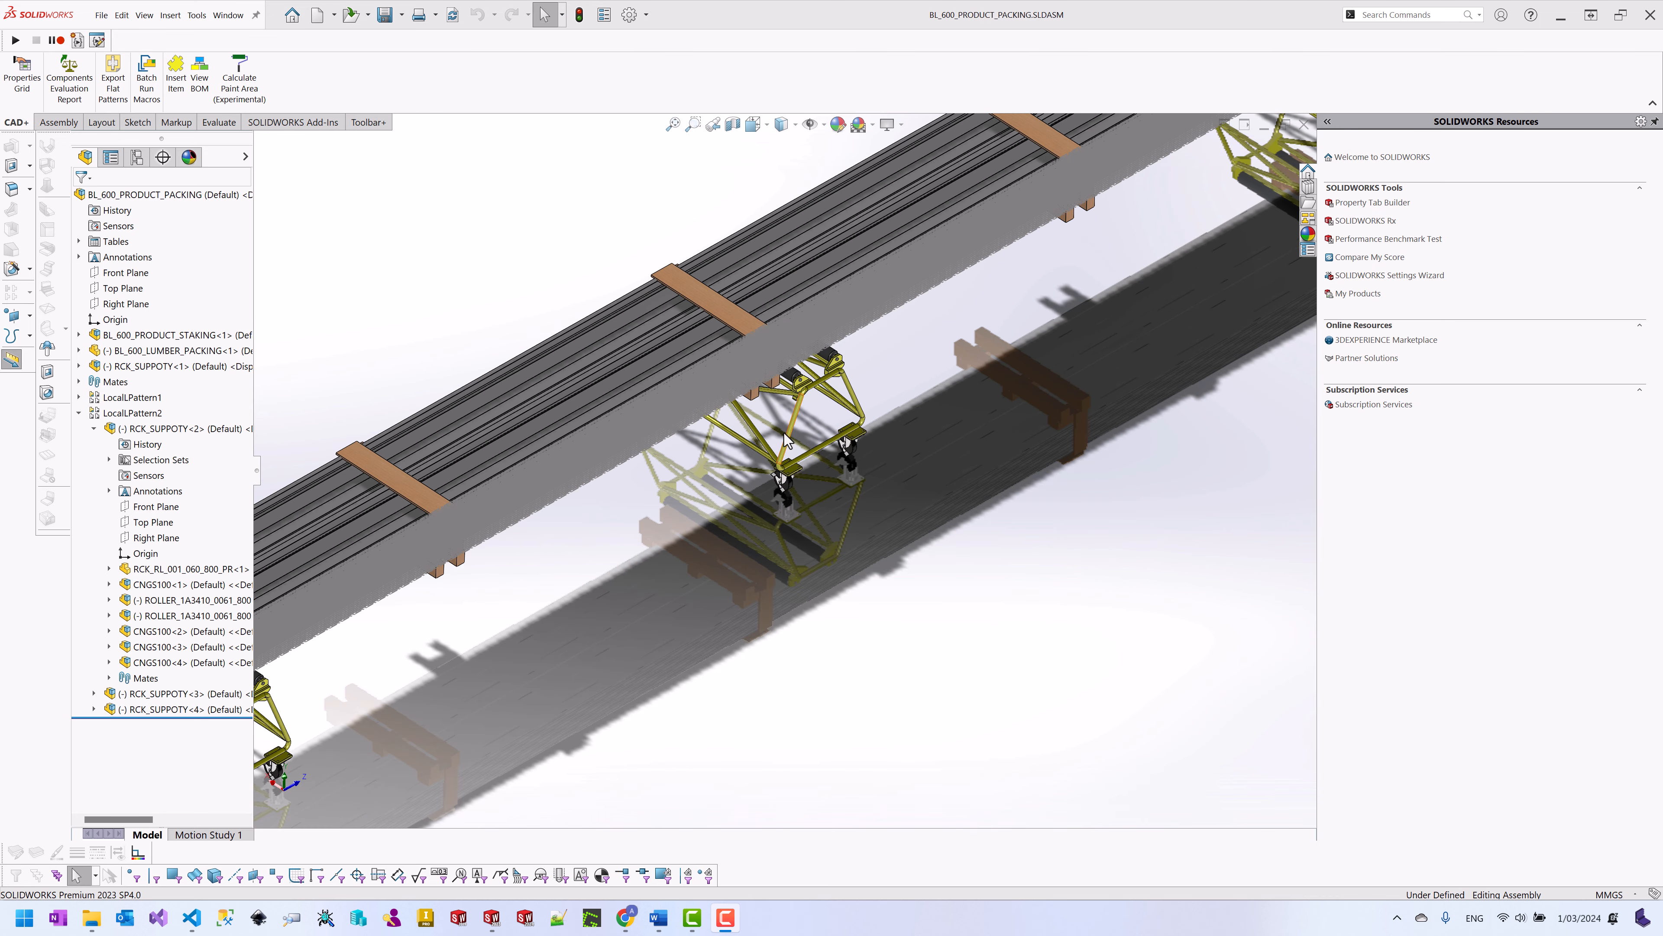
scroll(725, 482, "up", 10)
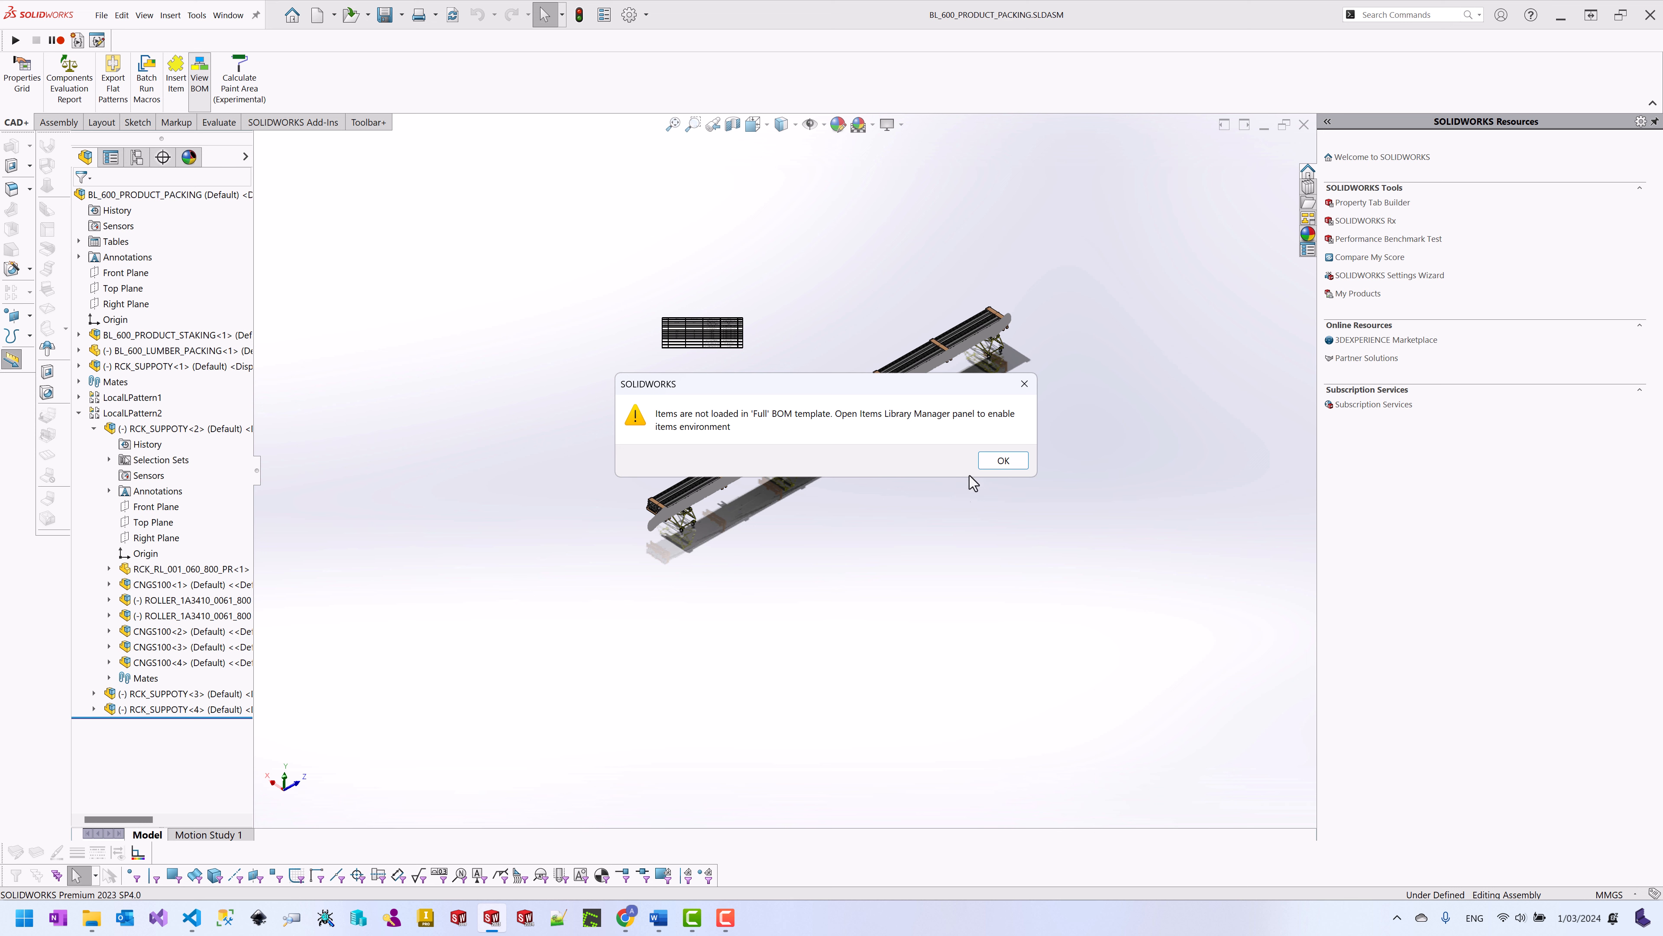
left_click(993, 464)
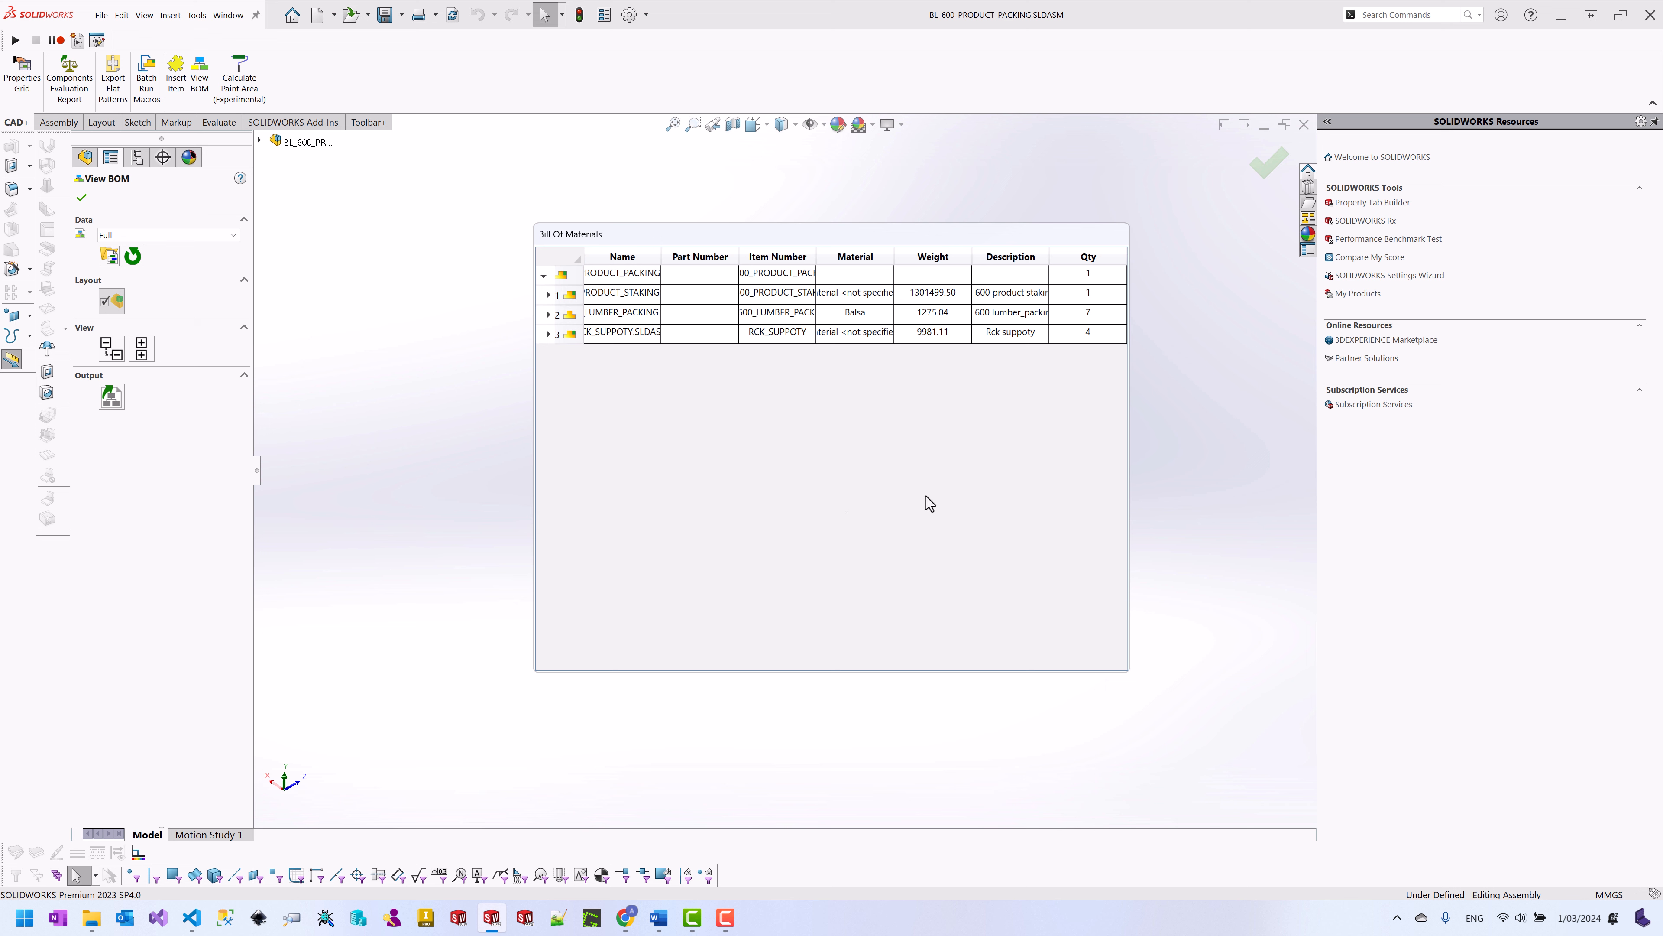
left_click_drag(1128, 441, 1435, 420)
left_click_drag(696, 237, 645, 216)
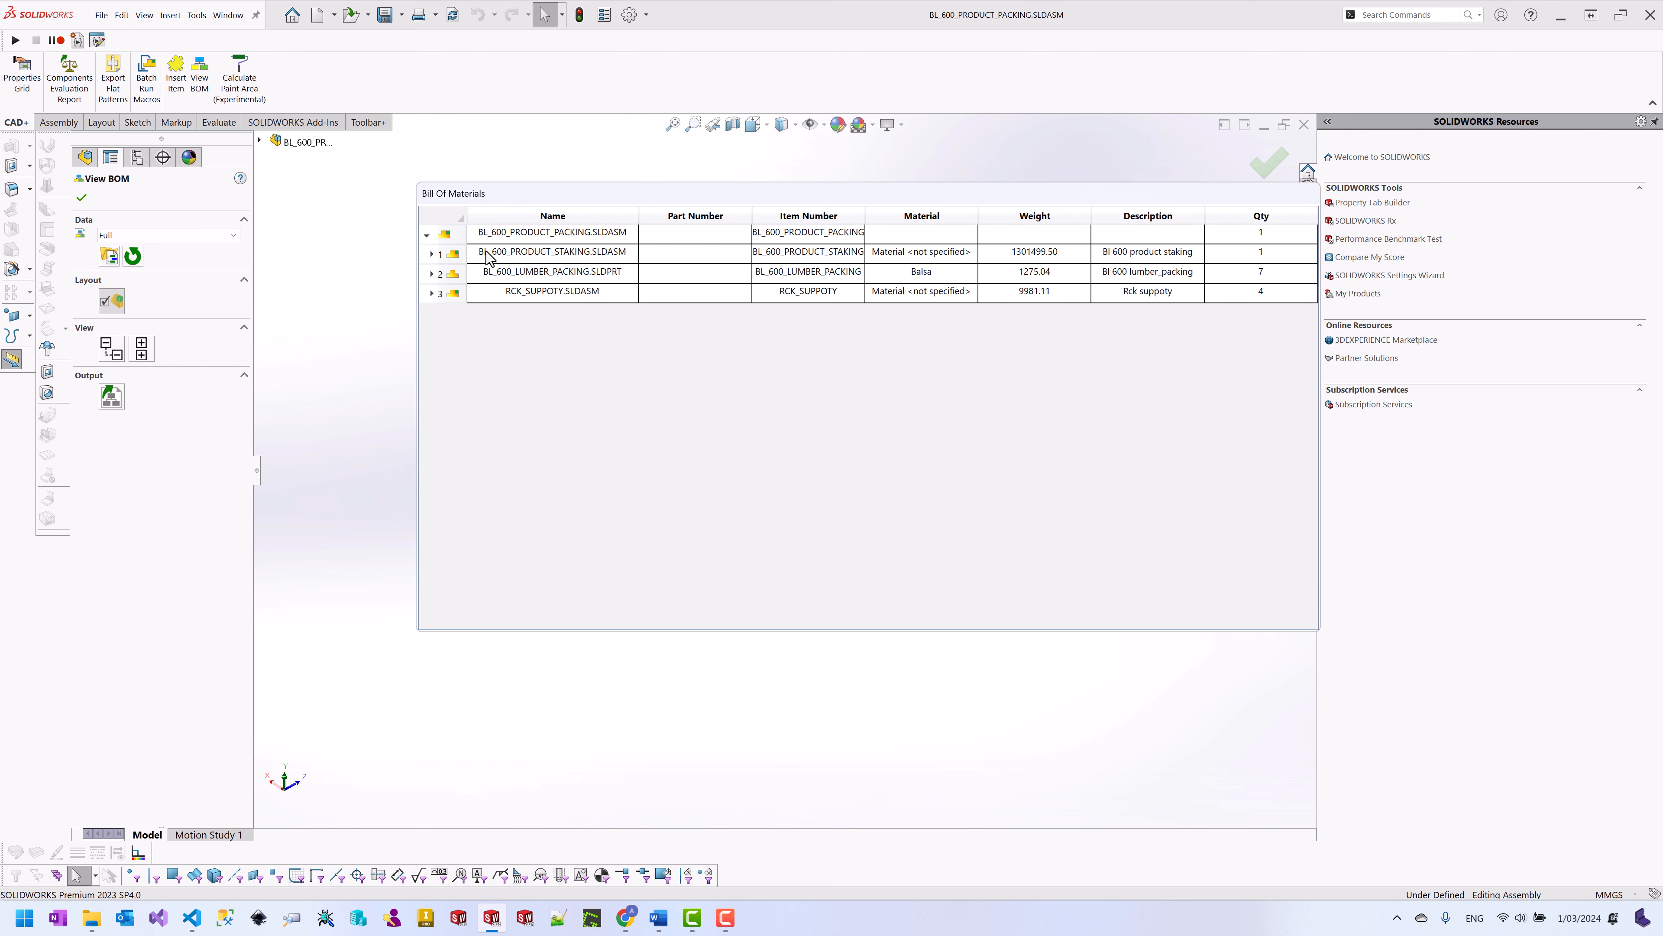
left_click(432, 255)
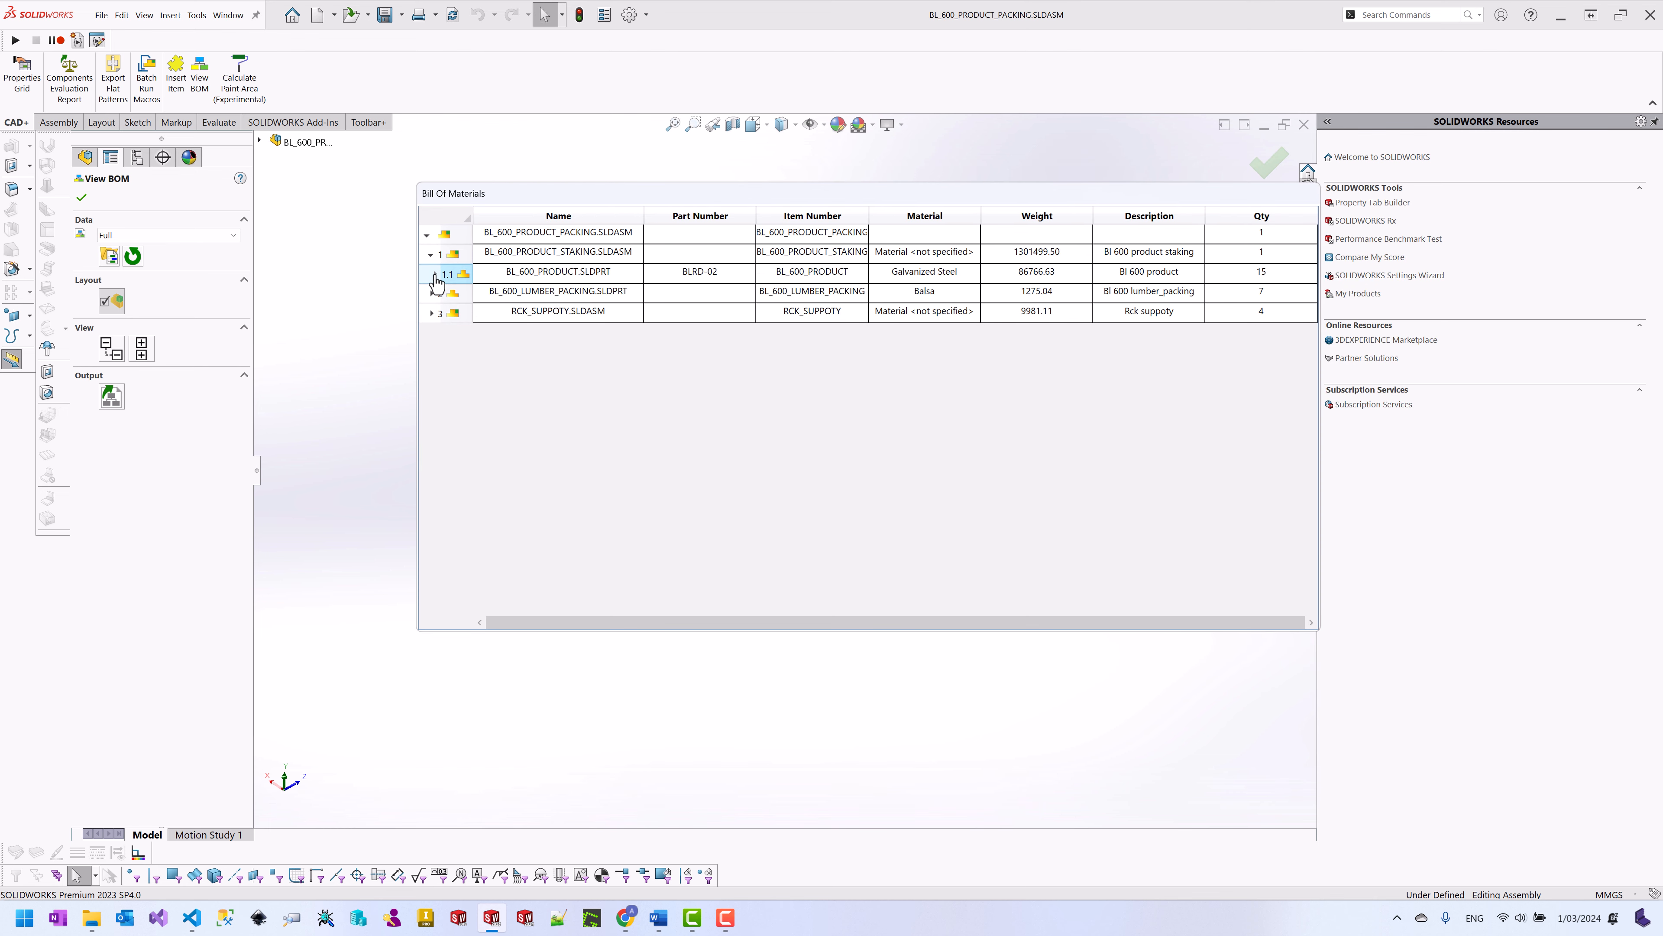
left_click(434, 274)
Step: Change the BOM data template to Hardware, then to Full
mouse_move(466, 280)
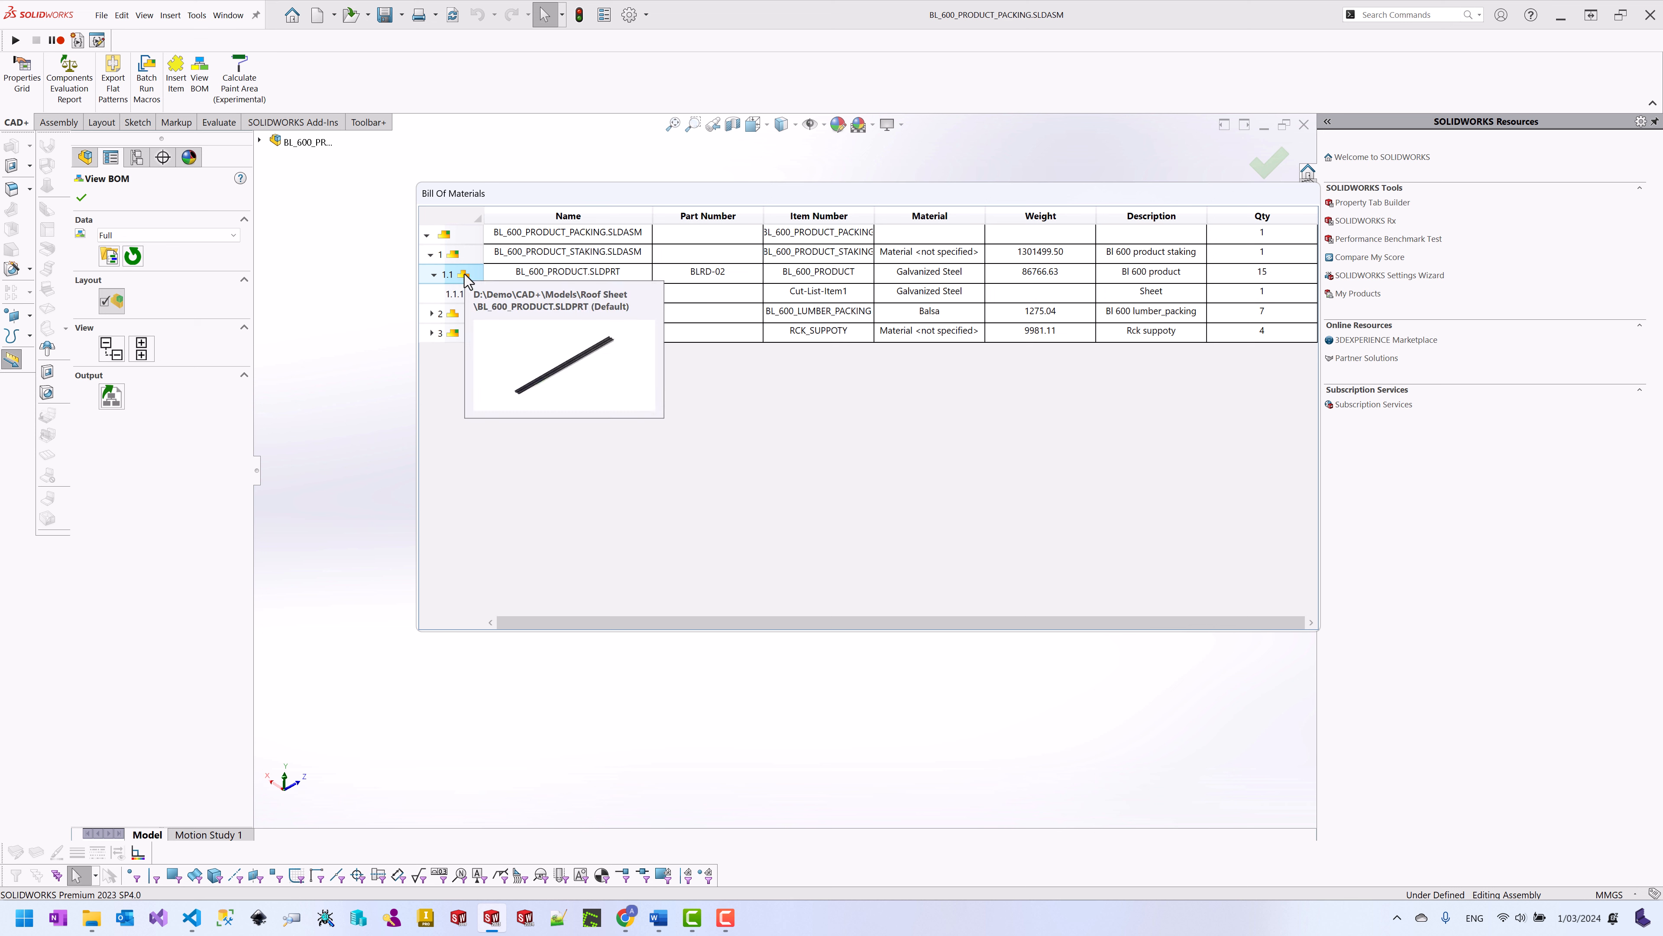
left_click(180, 235)
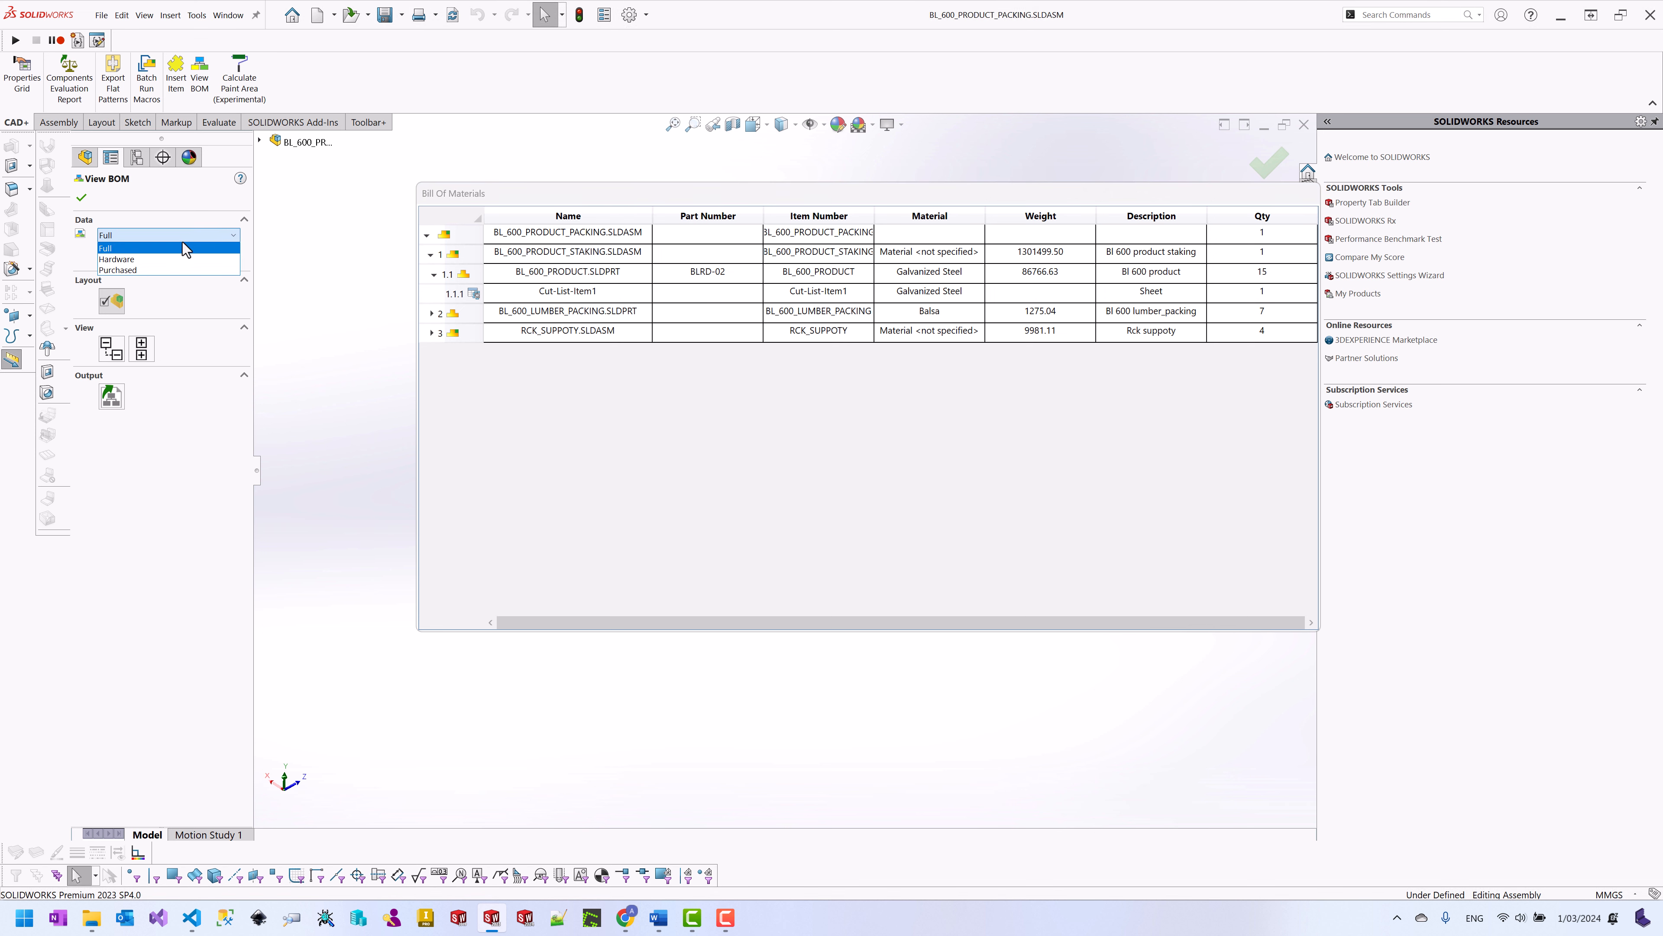
left_click(169, 259)
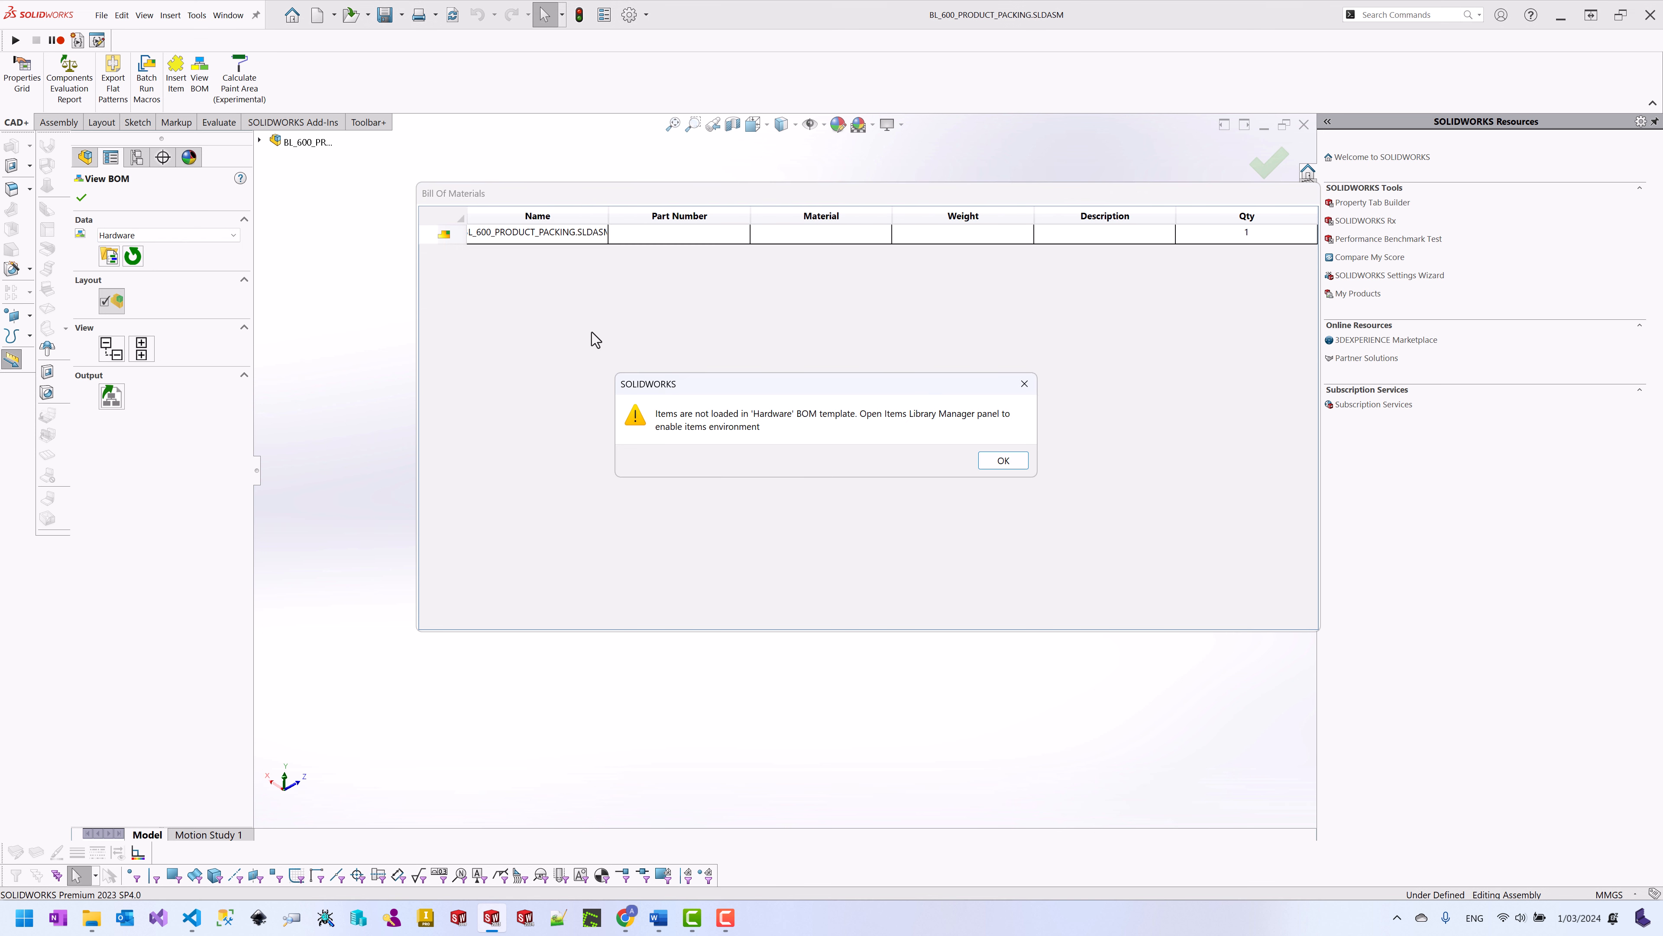
left_click(1015, 462)
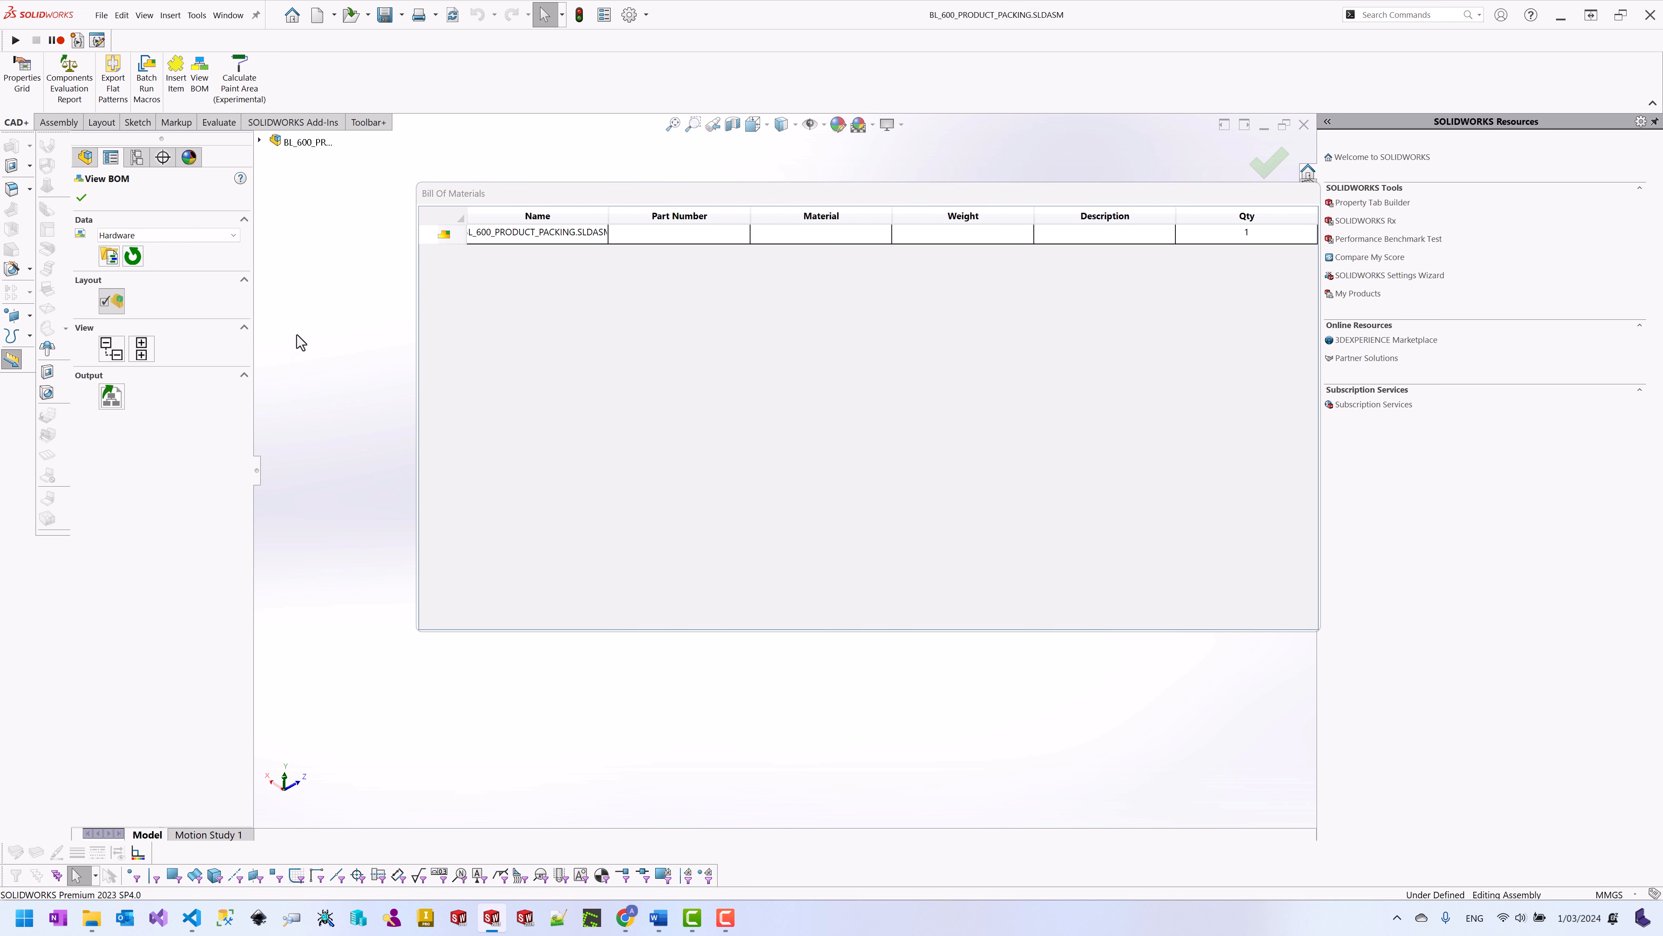
left_click(168, 235)
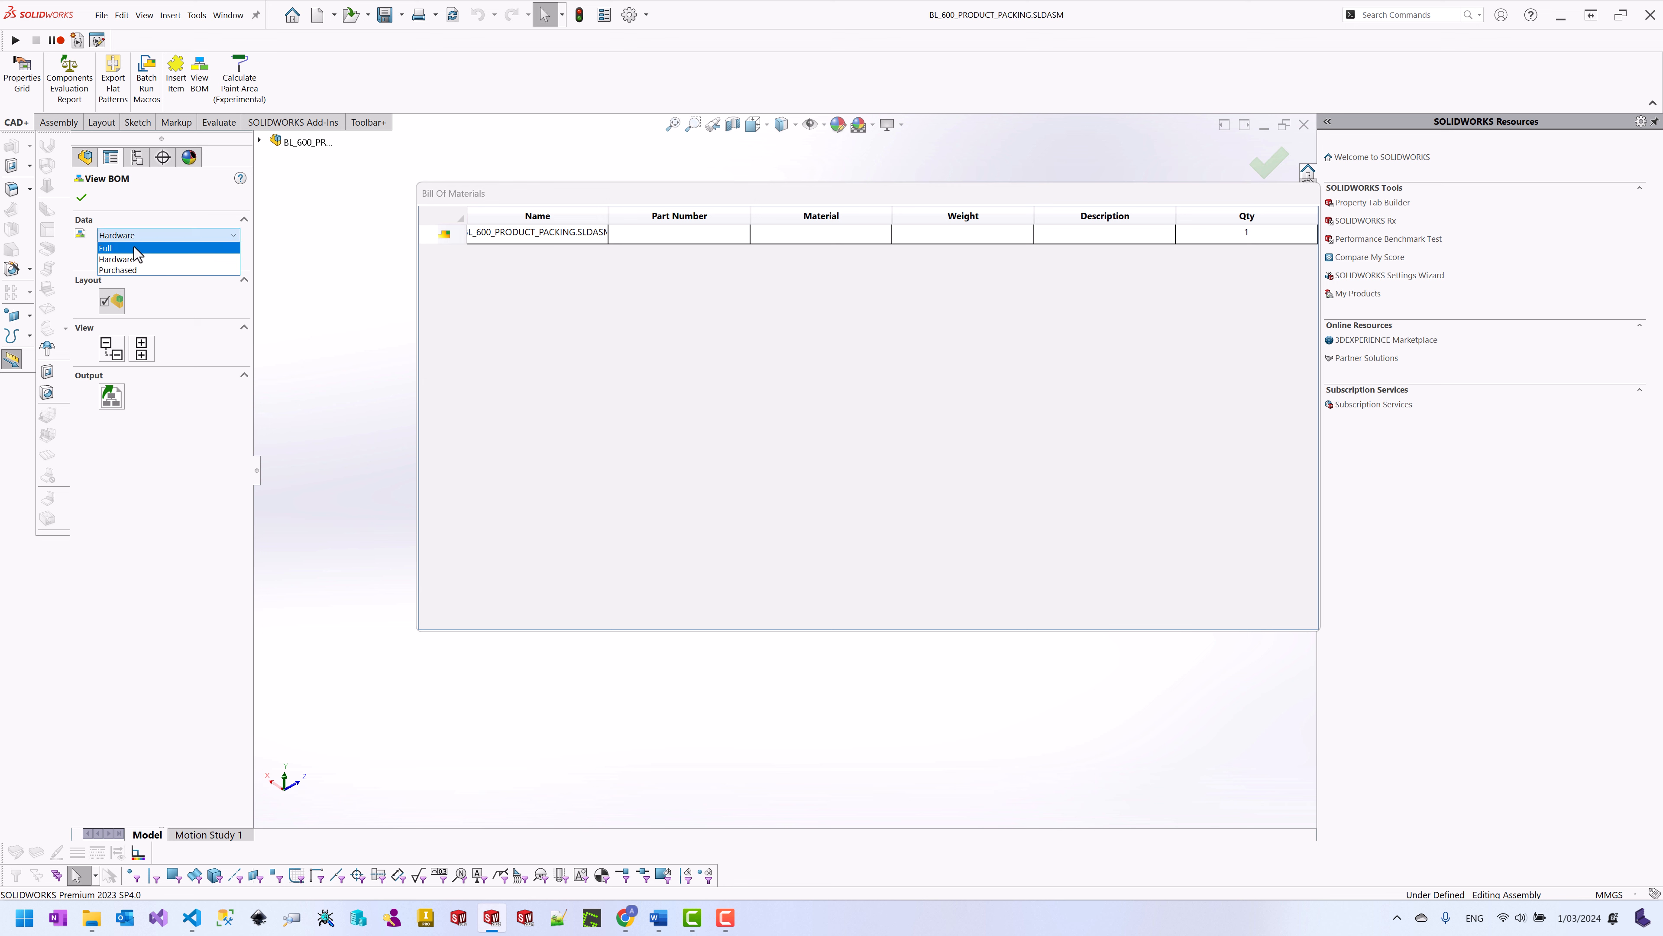
left_click(133, 246)
Step: Dismiss the warning, review the export Save as type formats, cancel the output and close the BOM
left_click(1024, 463)
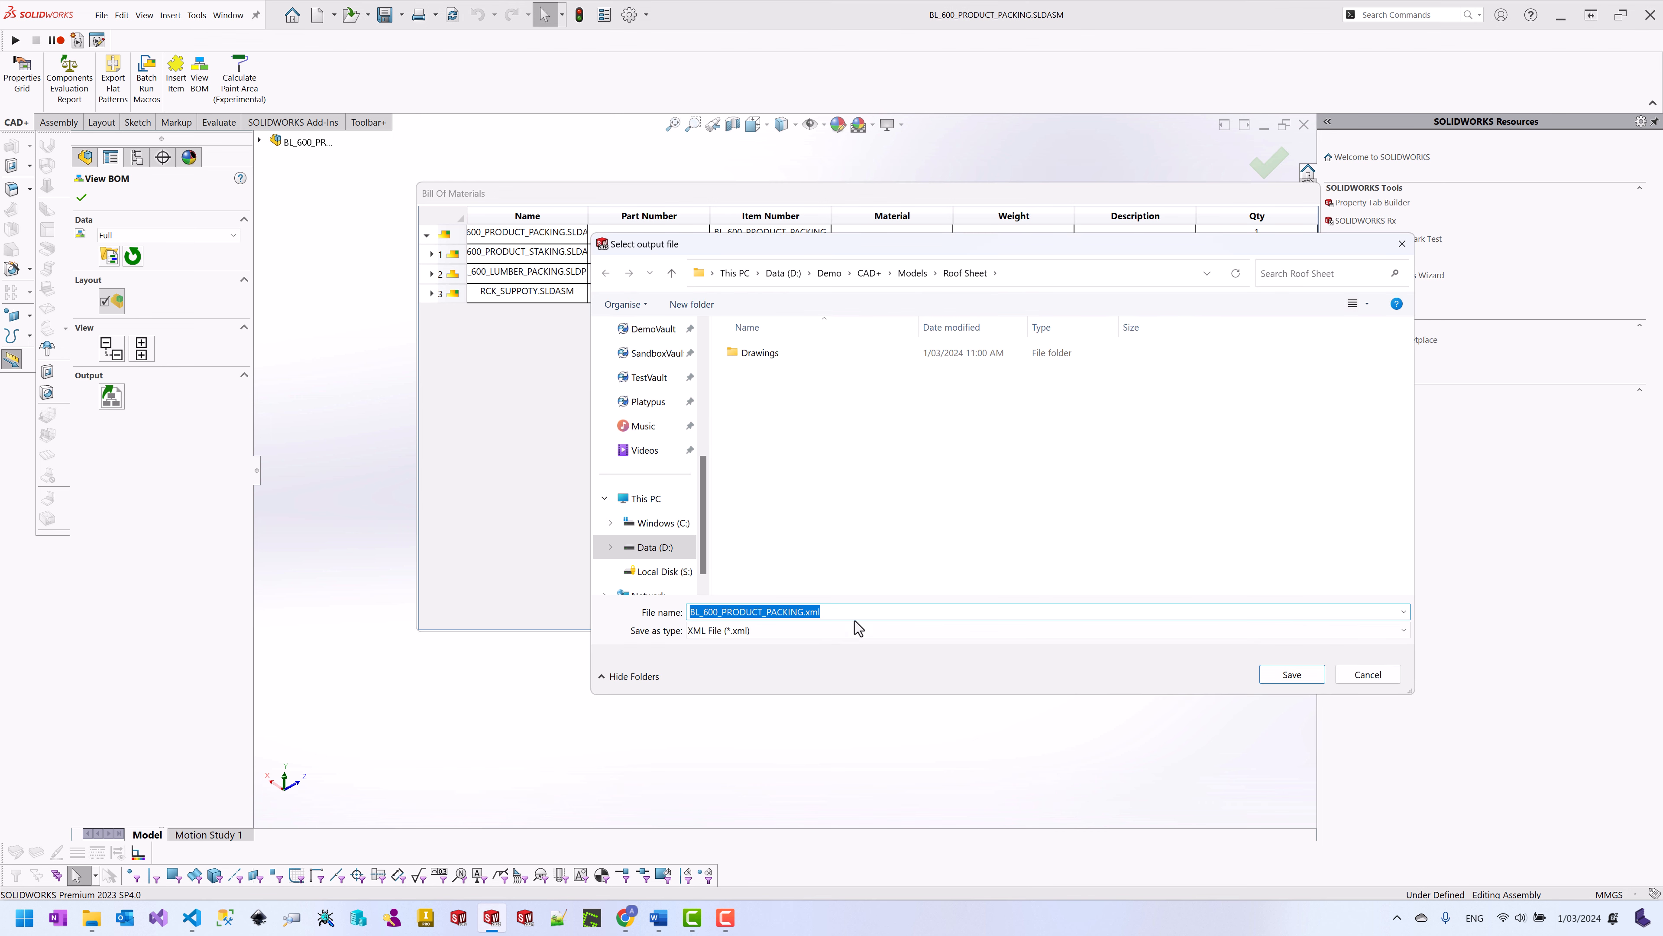
left_click(854, 631)
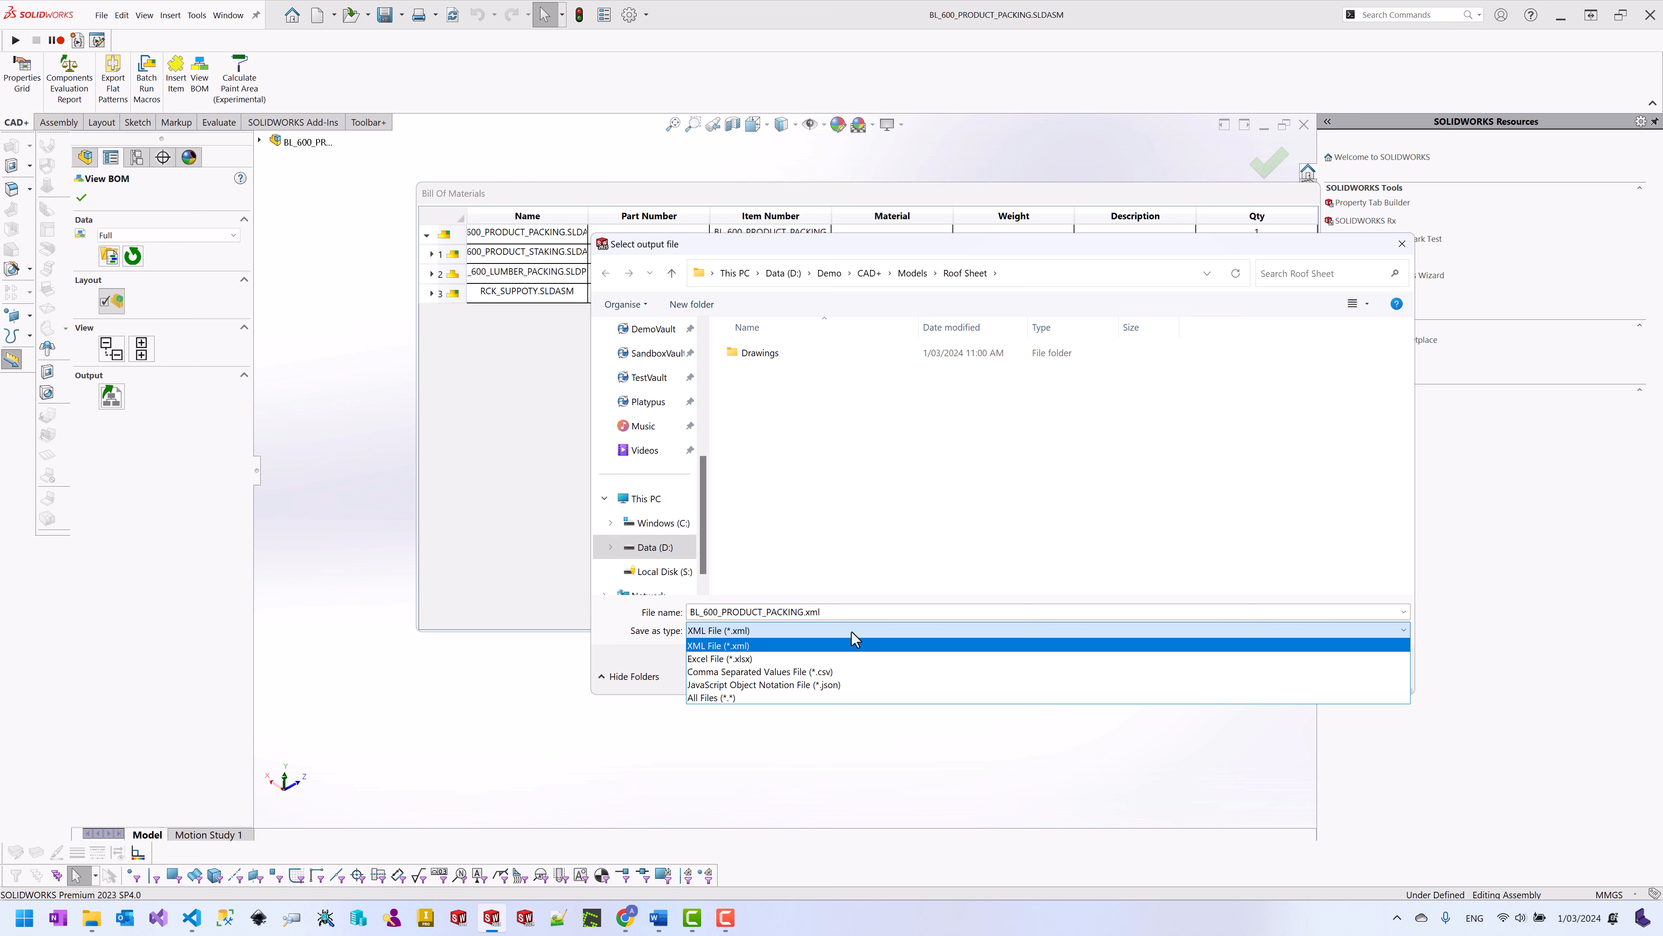
left_click(1028, 251)
left_click(1402, 244)
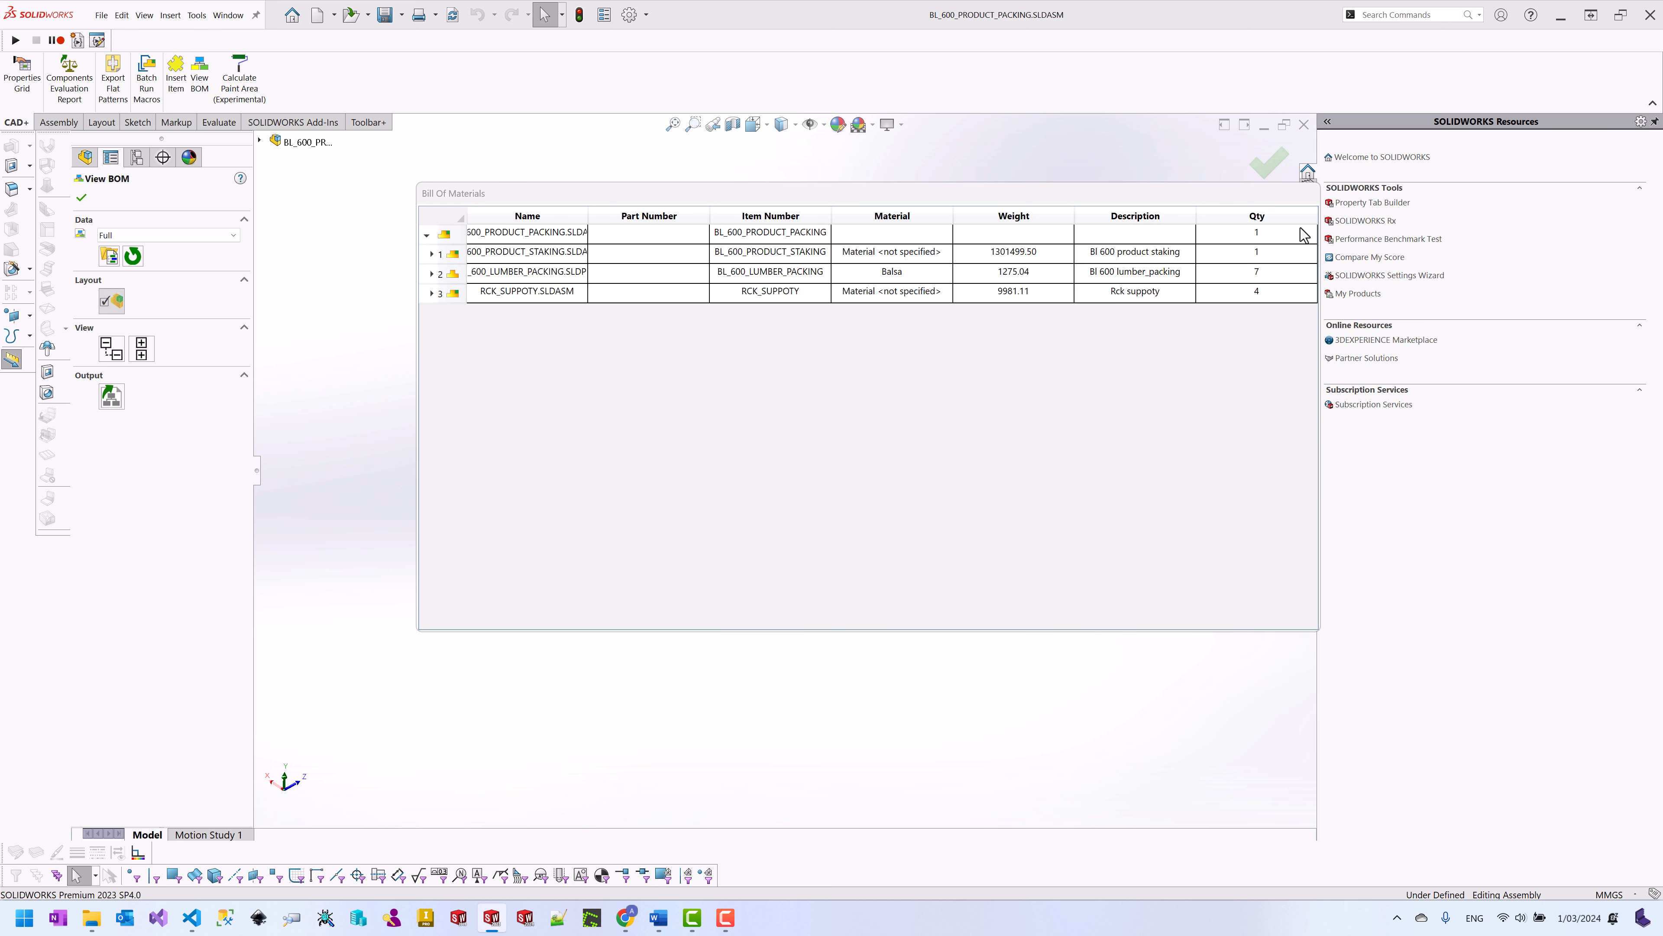
left_click(81, 196)
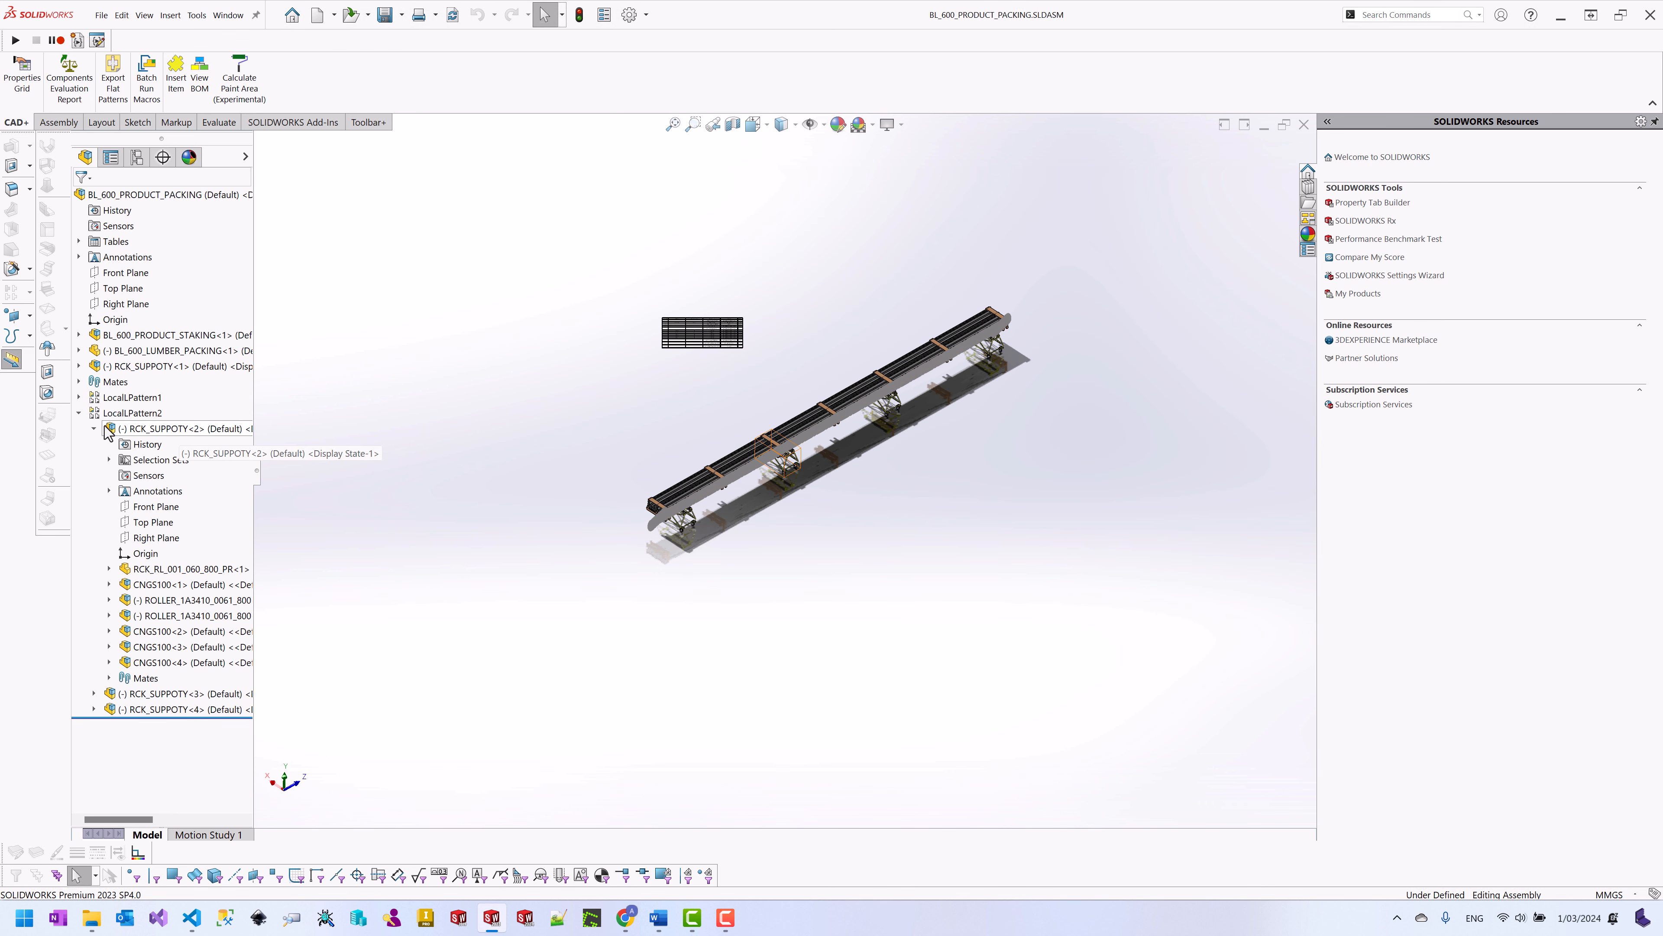
Step: Open RCK_SUPPOTY<2> as its own assembly, expanding all its BOM rows before closing the BOM
left_click(160, 428)
right_click(182, 401)
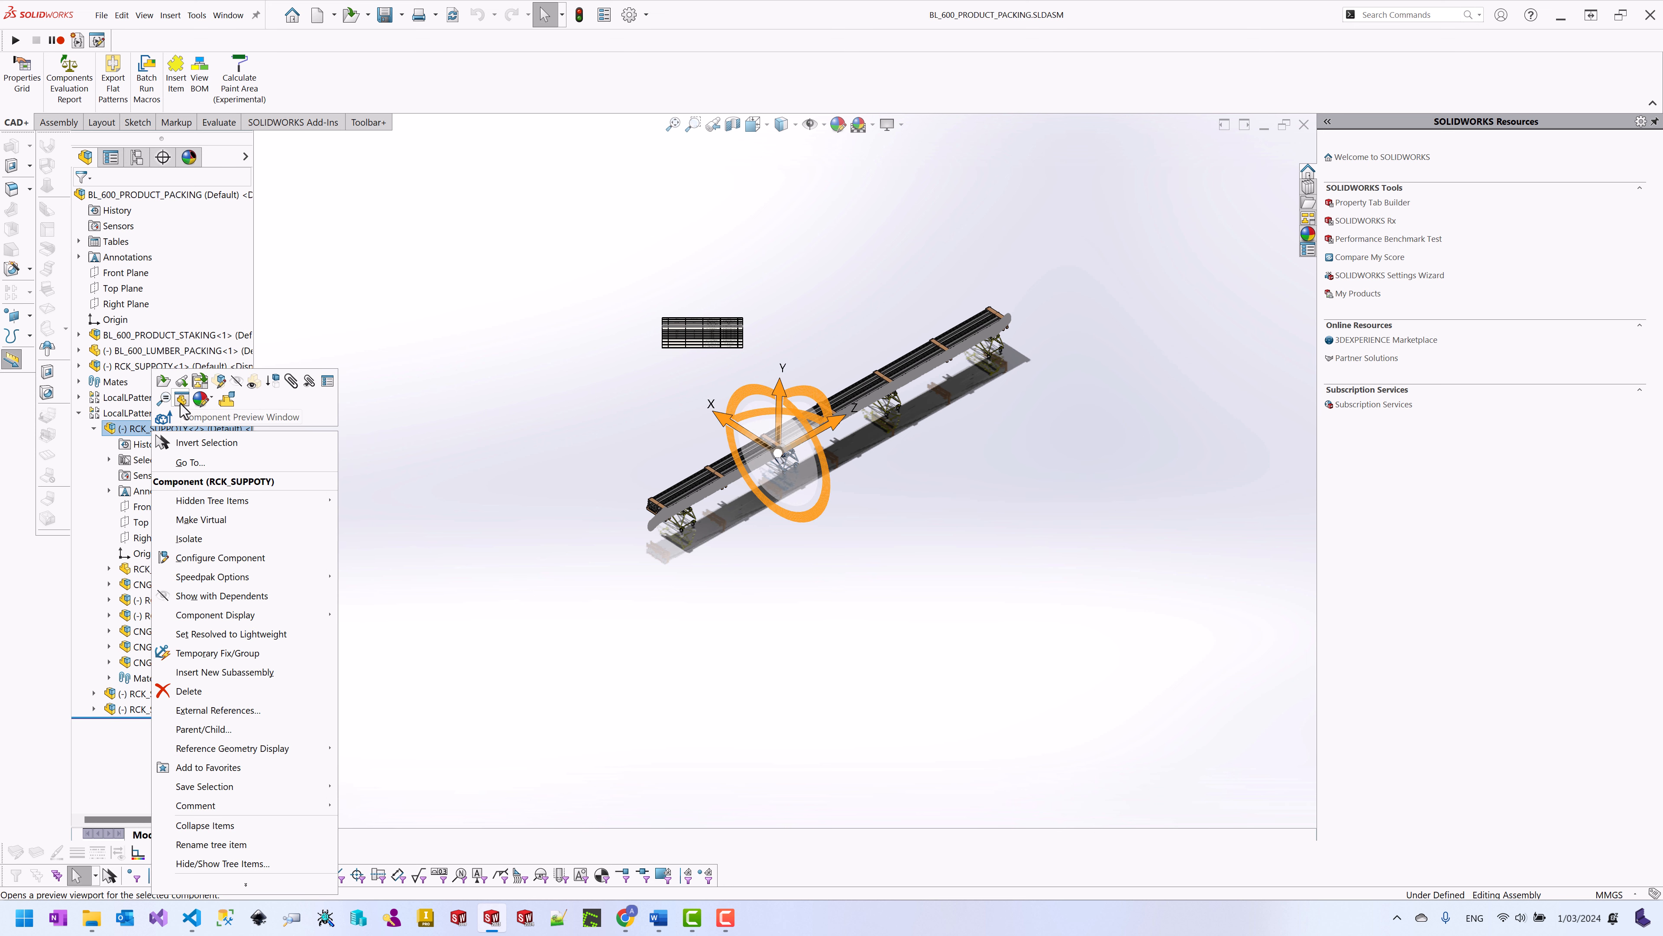
left_click(164, 381)
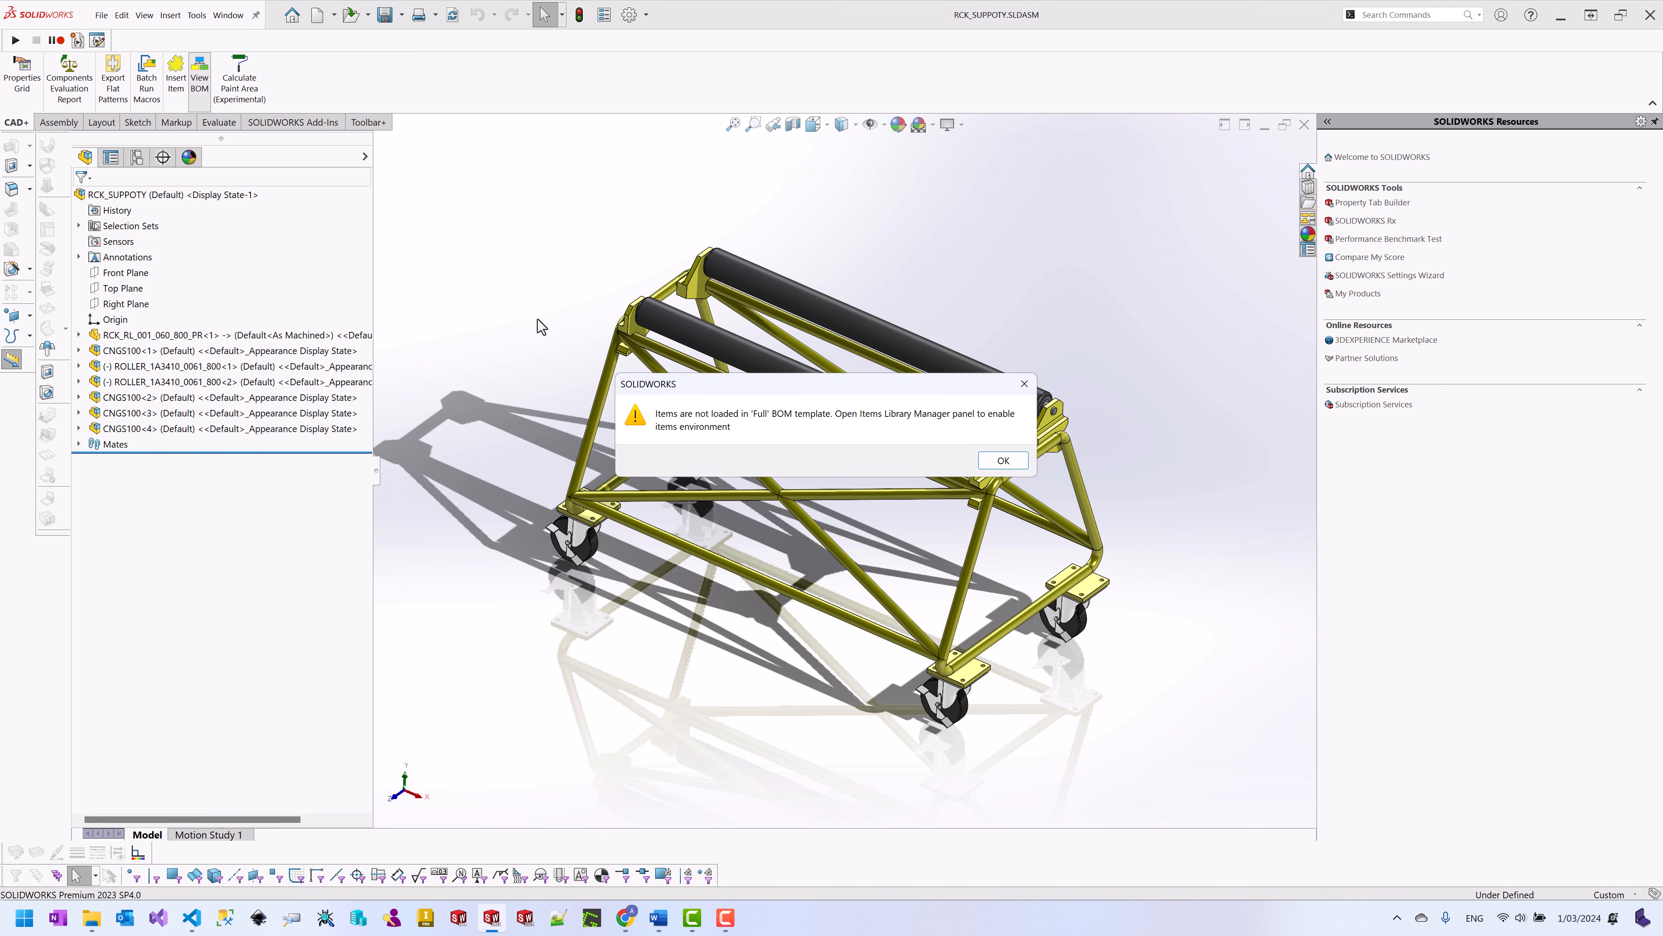
left_click(1019, 463)
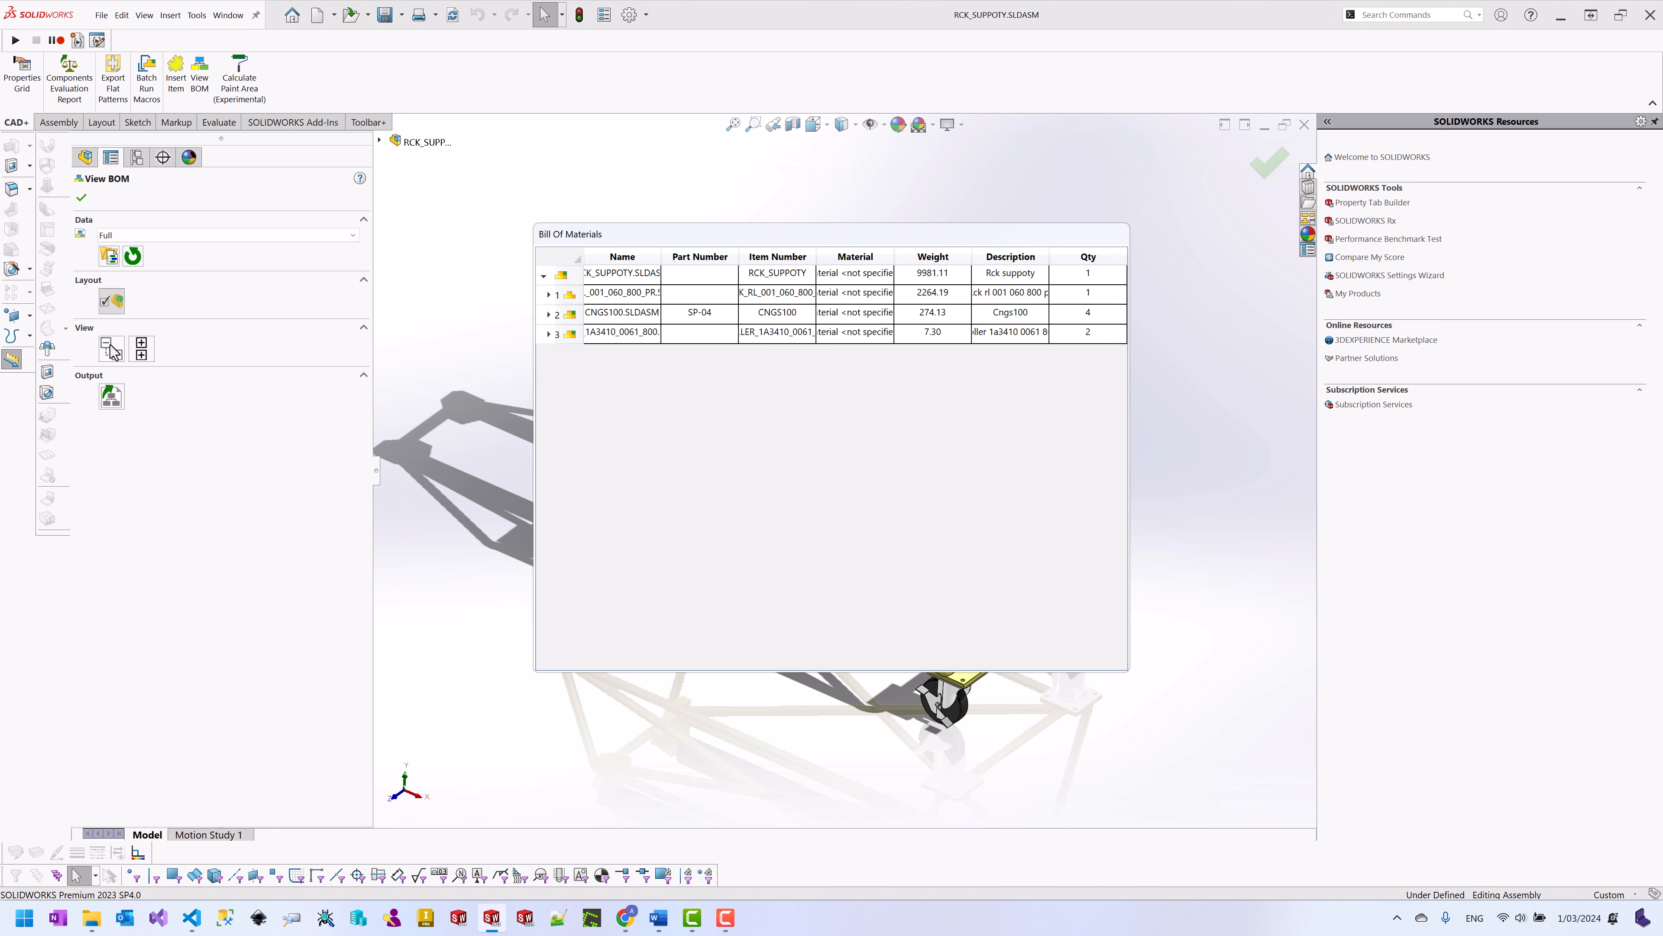
left_click(549, 315)
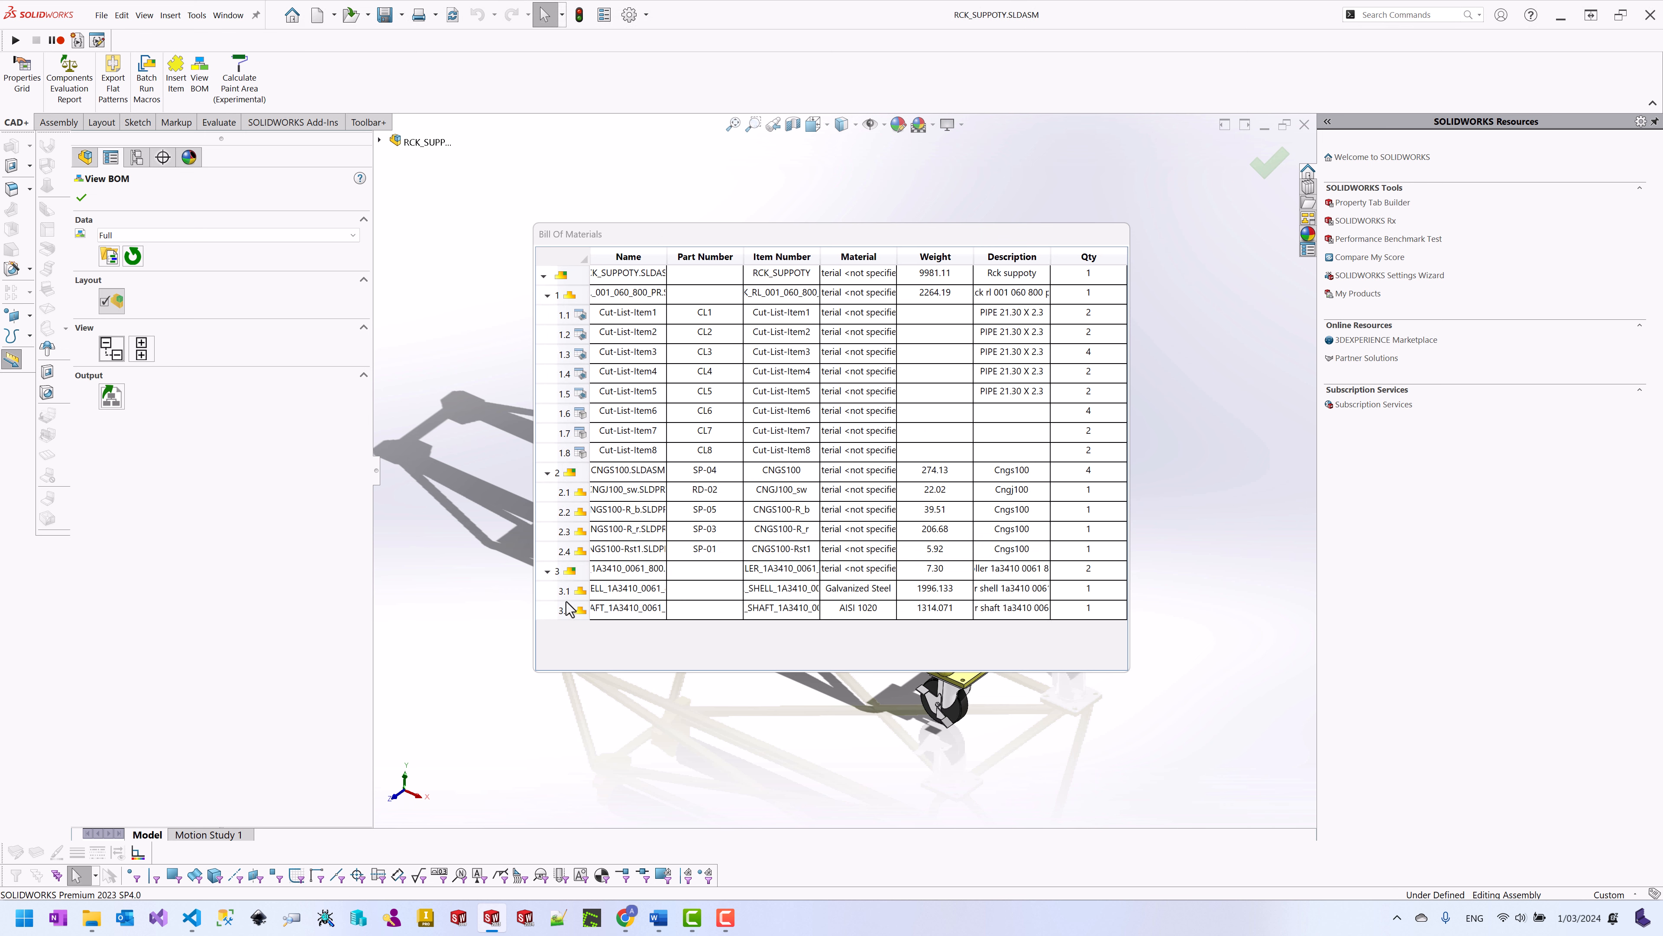
left_click(81, 197)
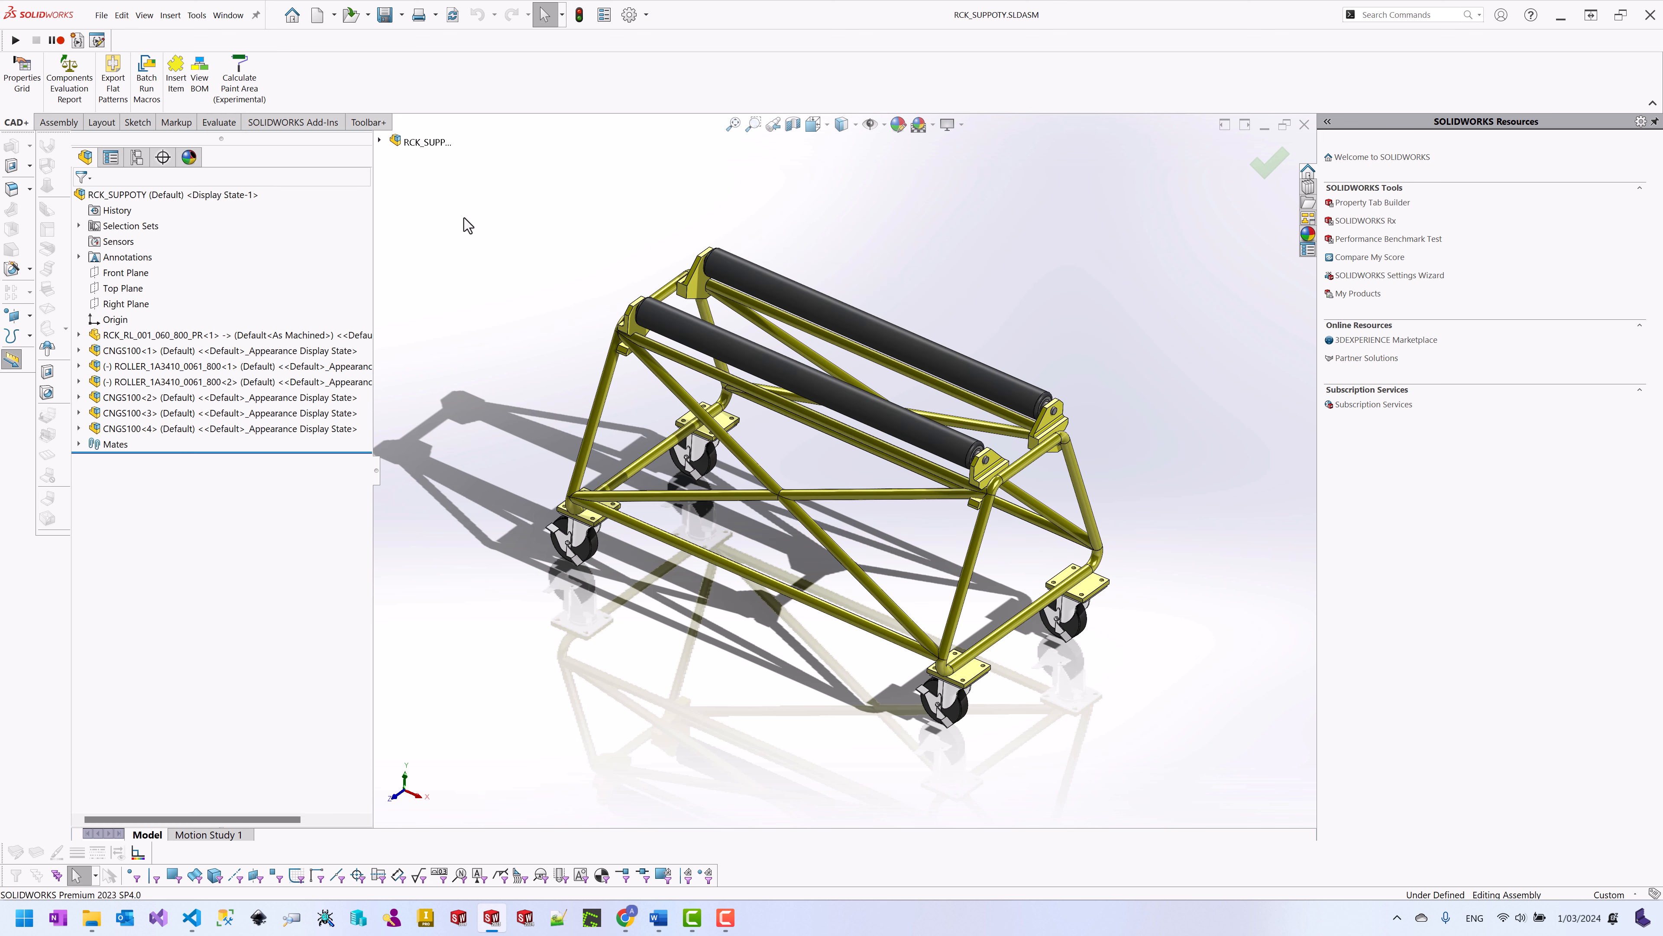
Step: Tick Enable Items Environment in the Item Library Manager and show the BOM+ Items list
left_click(200, 19)
mouse_move(253, 116)
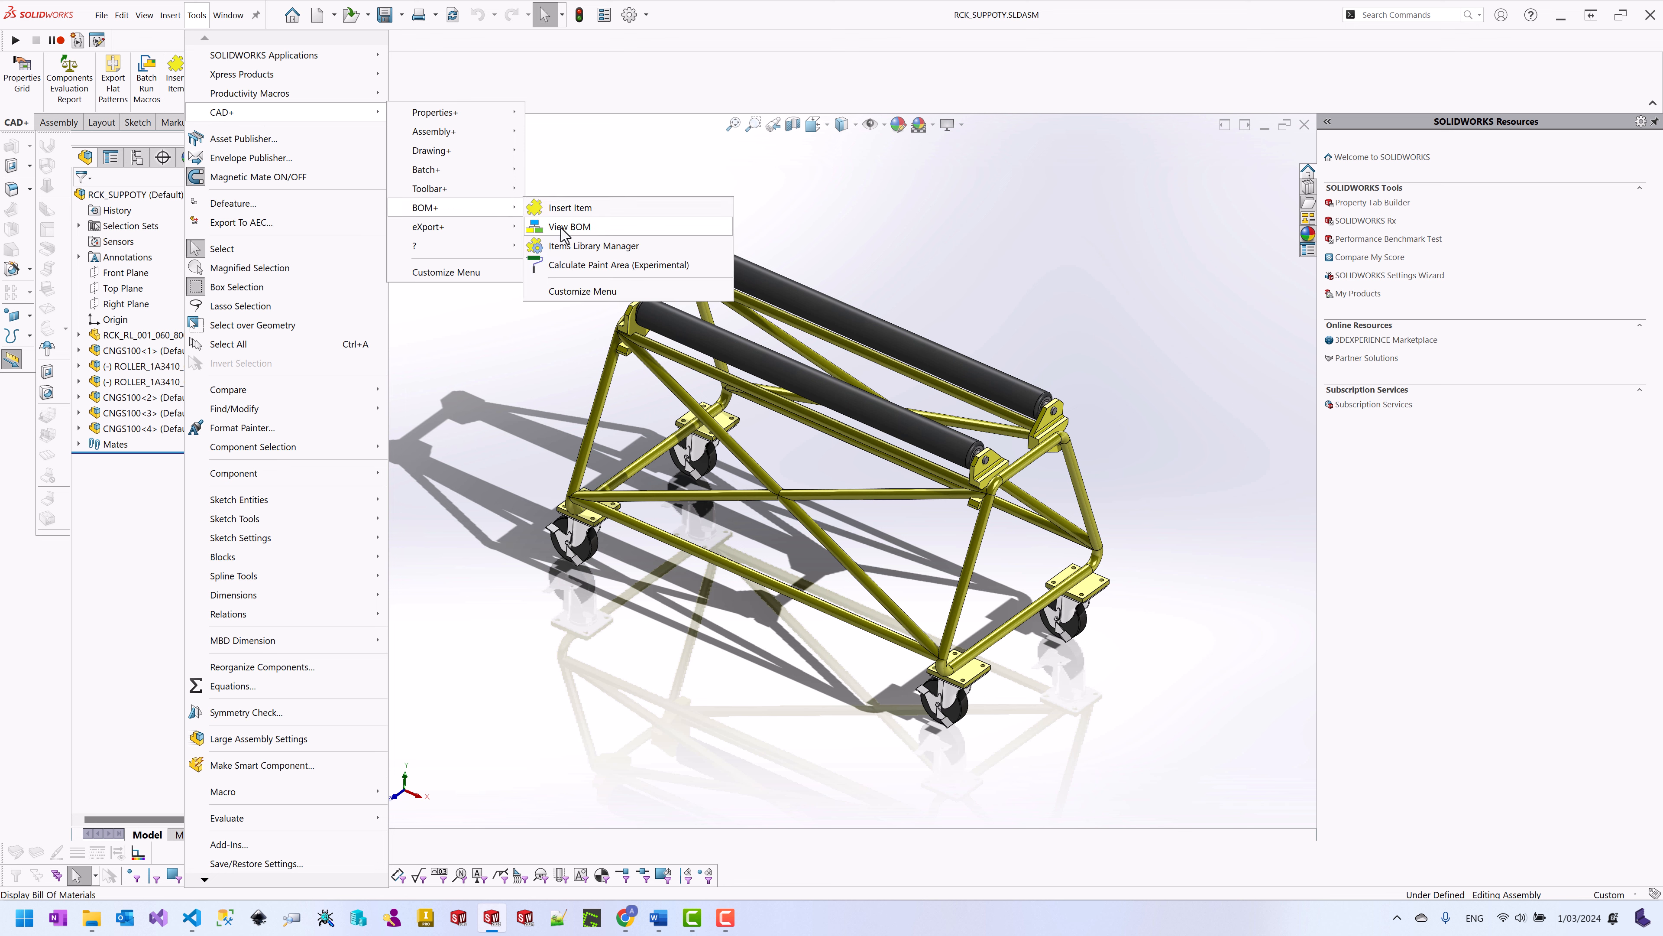
left_click(604, 254)
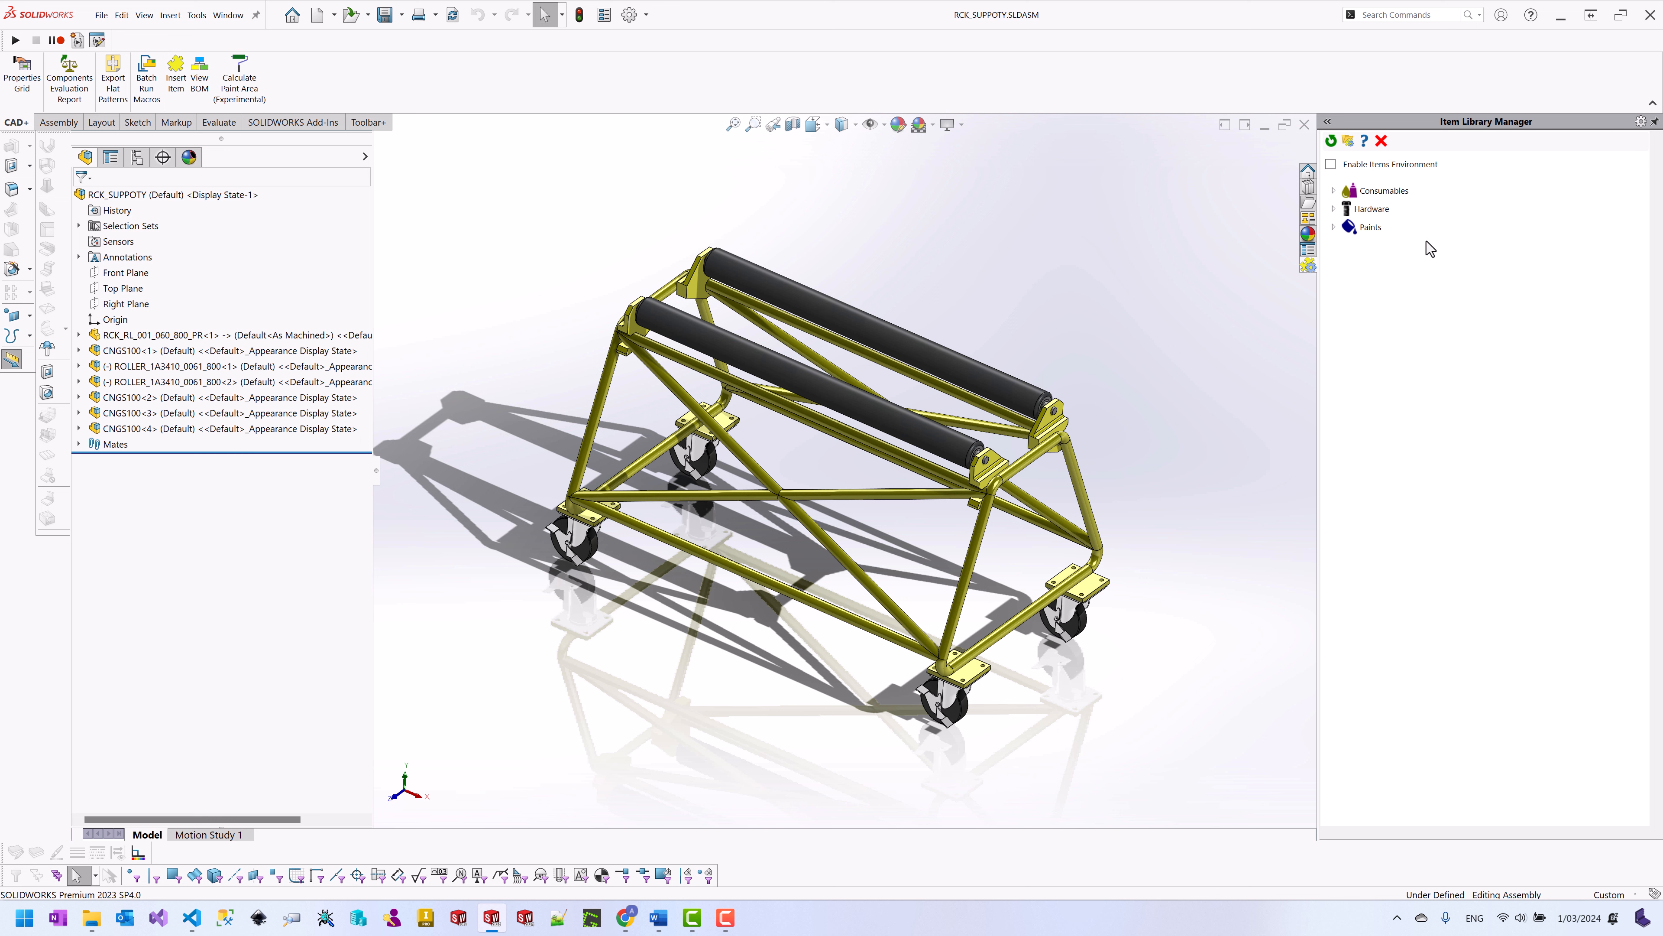
left_click(1333, 191)
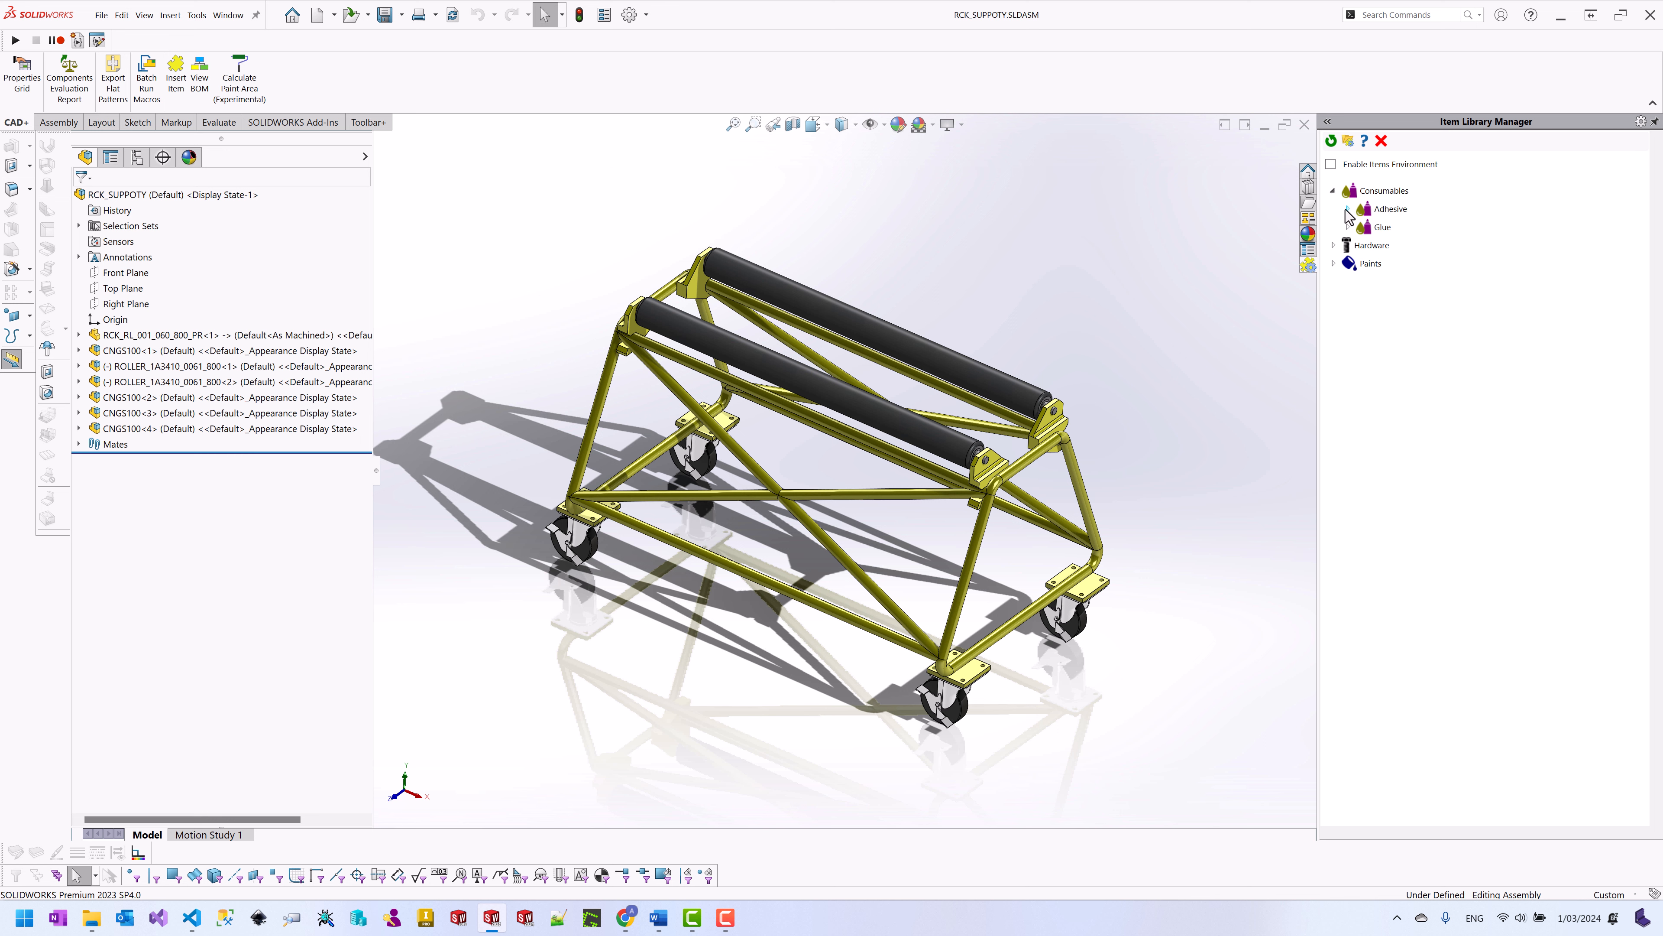
left_click(1330, 165)
left_click(215, 158)
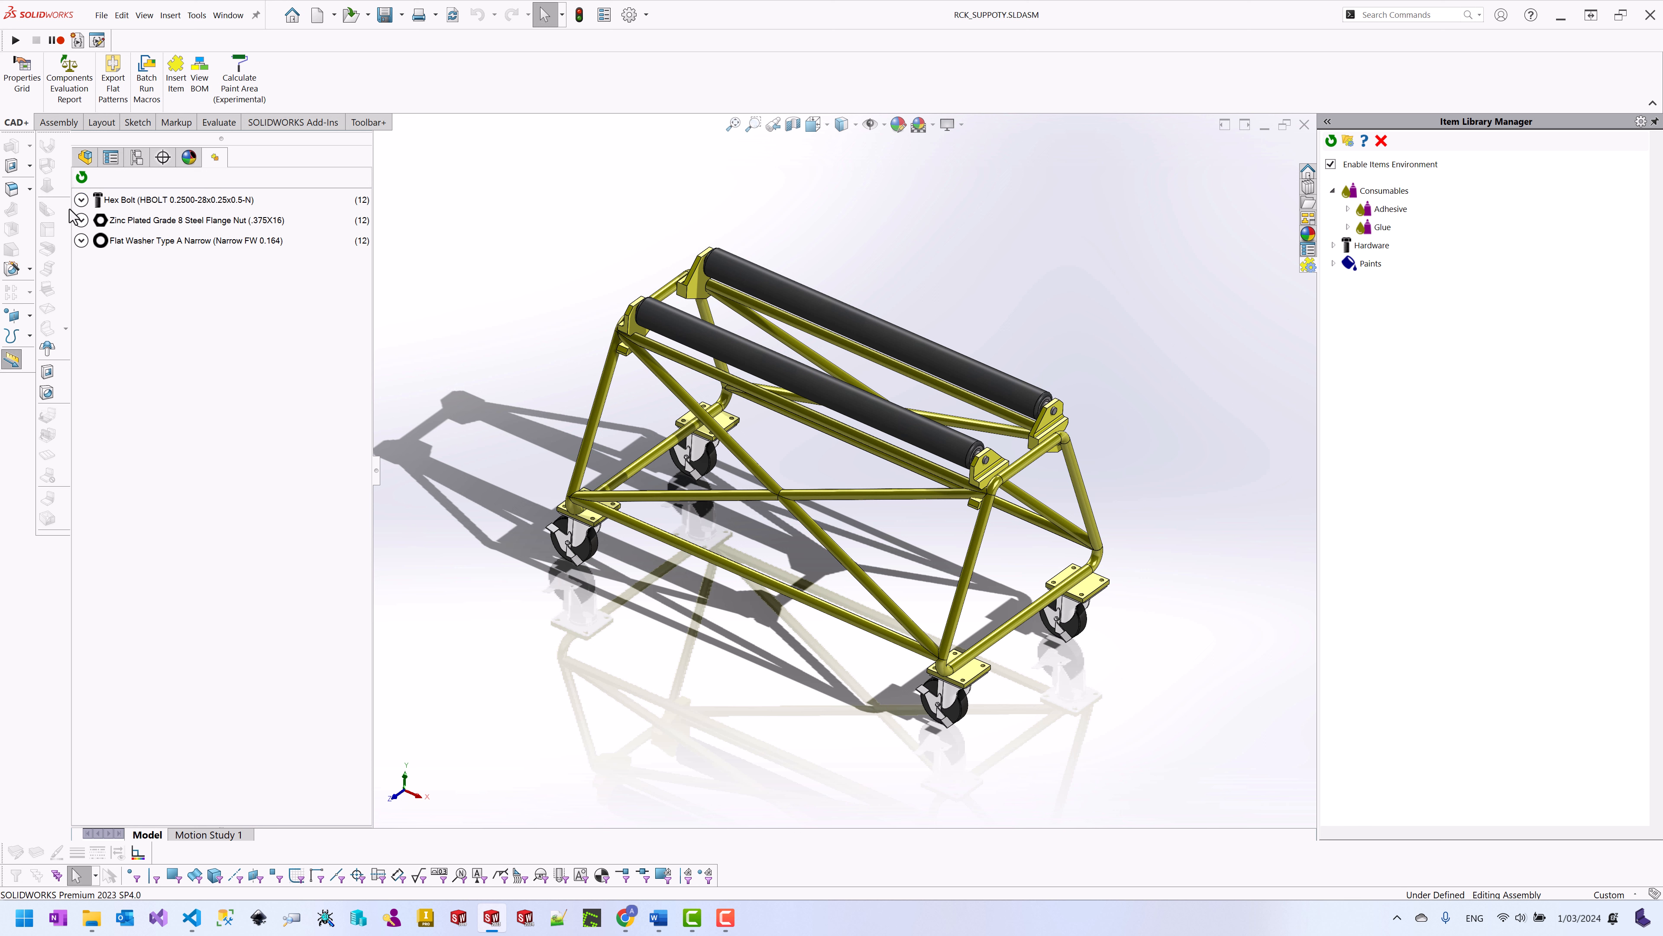
Step: Select all twelve Hex Bolt instances to highlight them in the model
left_click(81, 199)
left_click(132, 221)
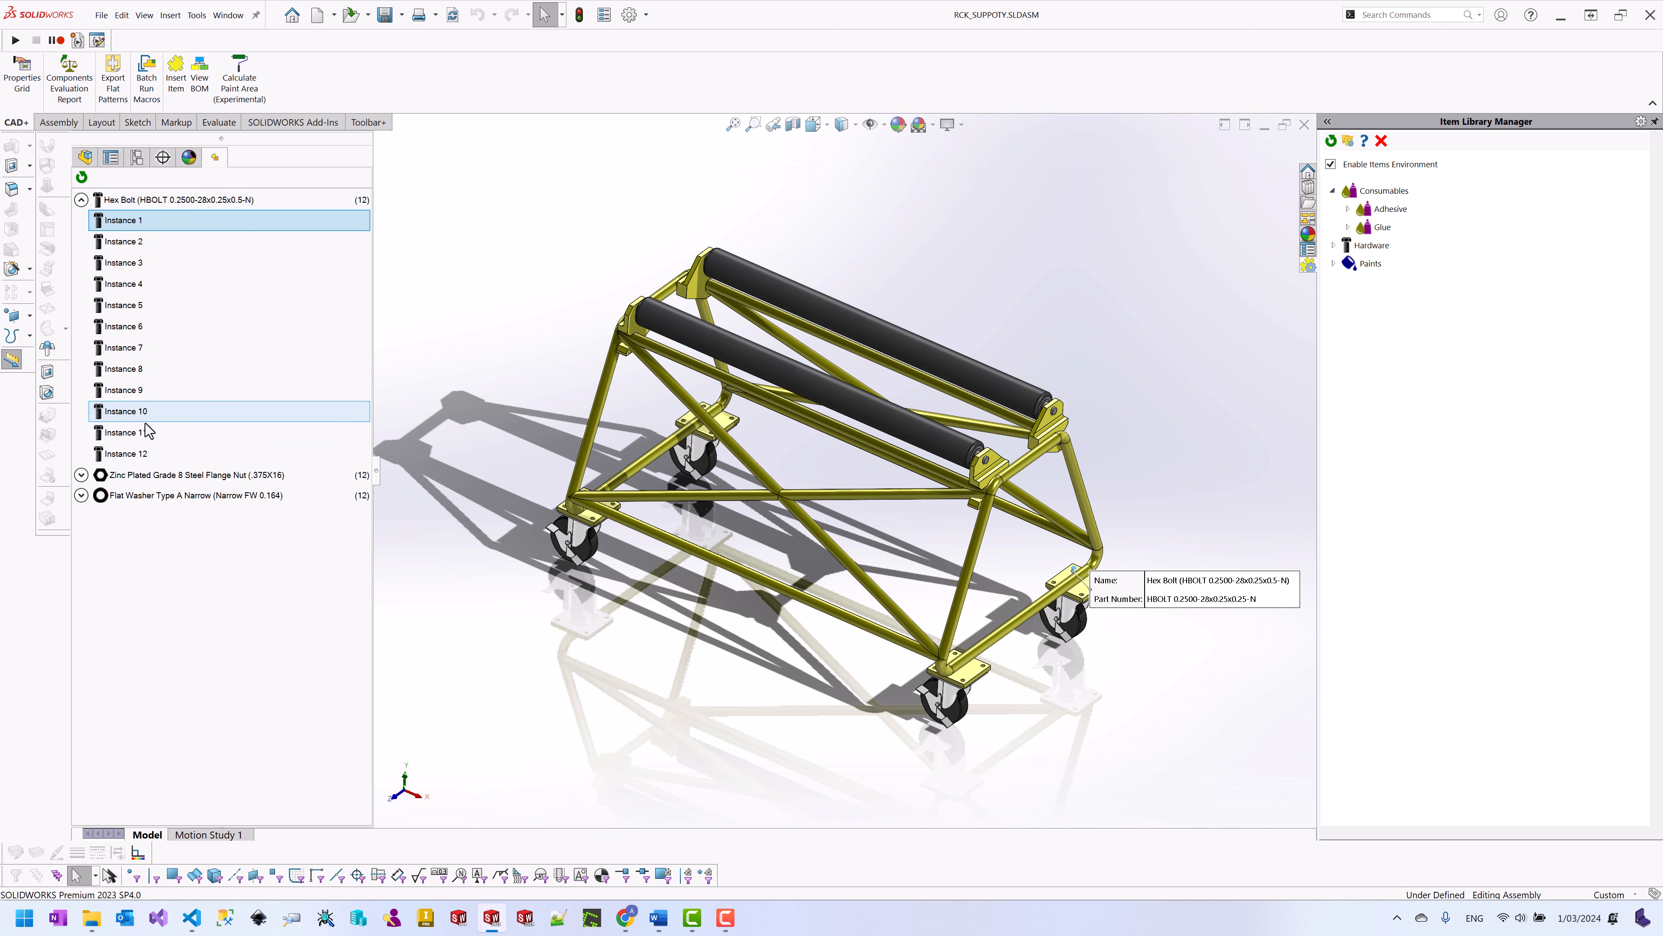
left_click(141, 454, "shift")
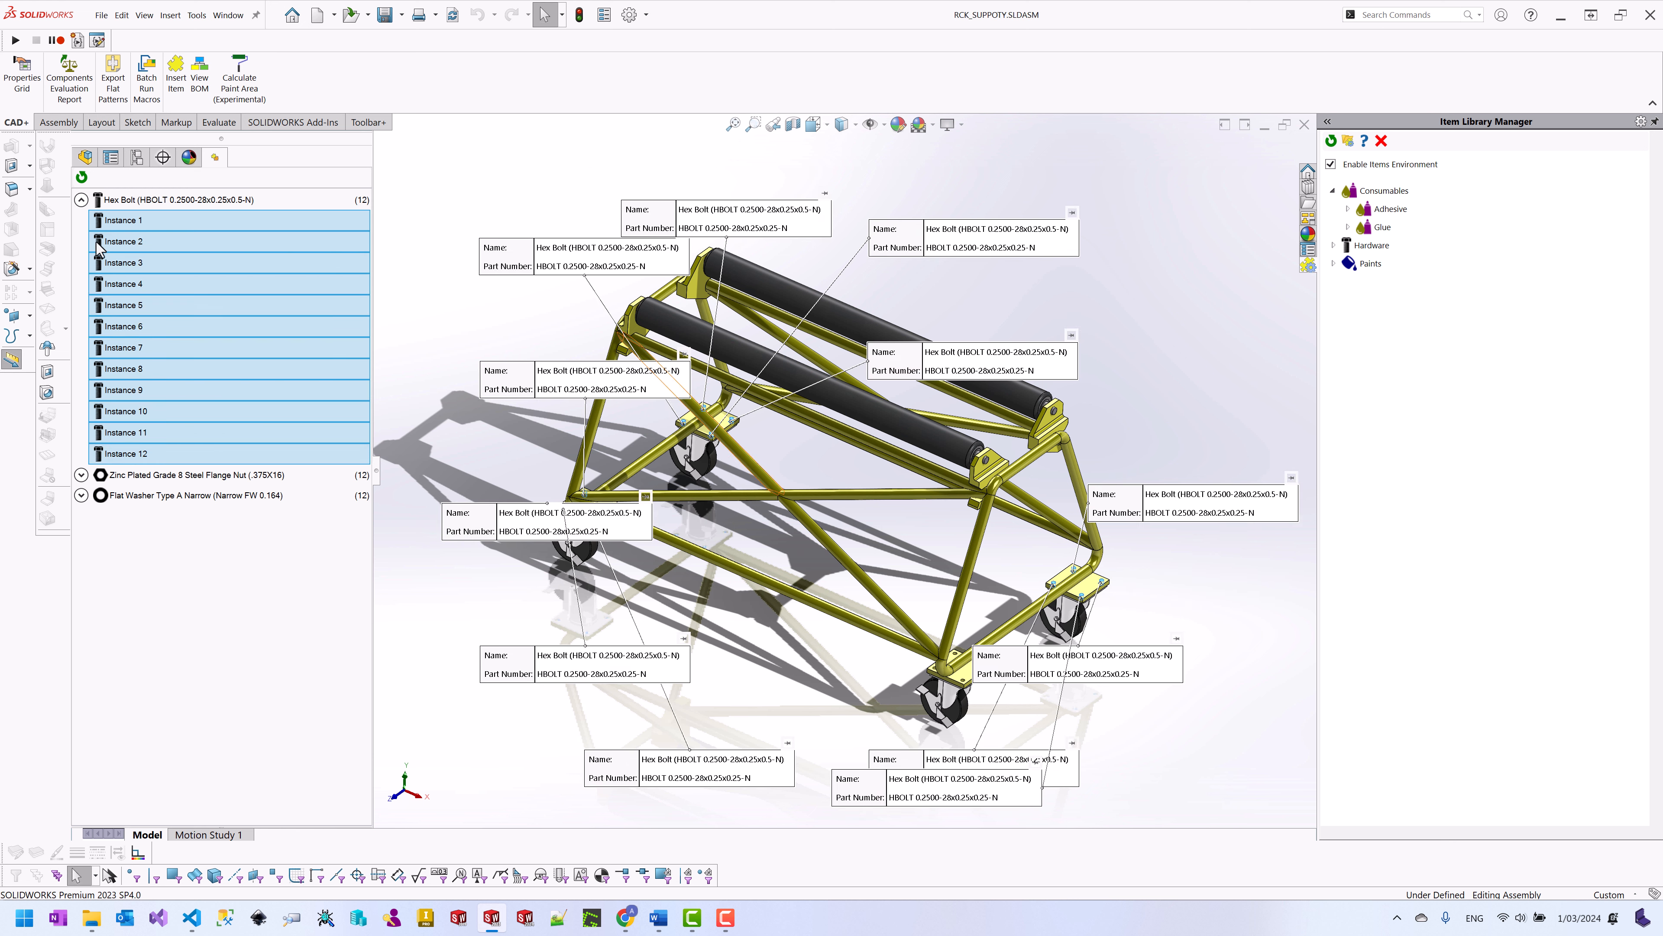
scroll(946, 650, "down", 5)
scroll(946, 650, "down", 3)
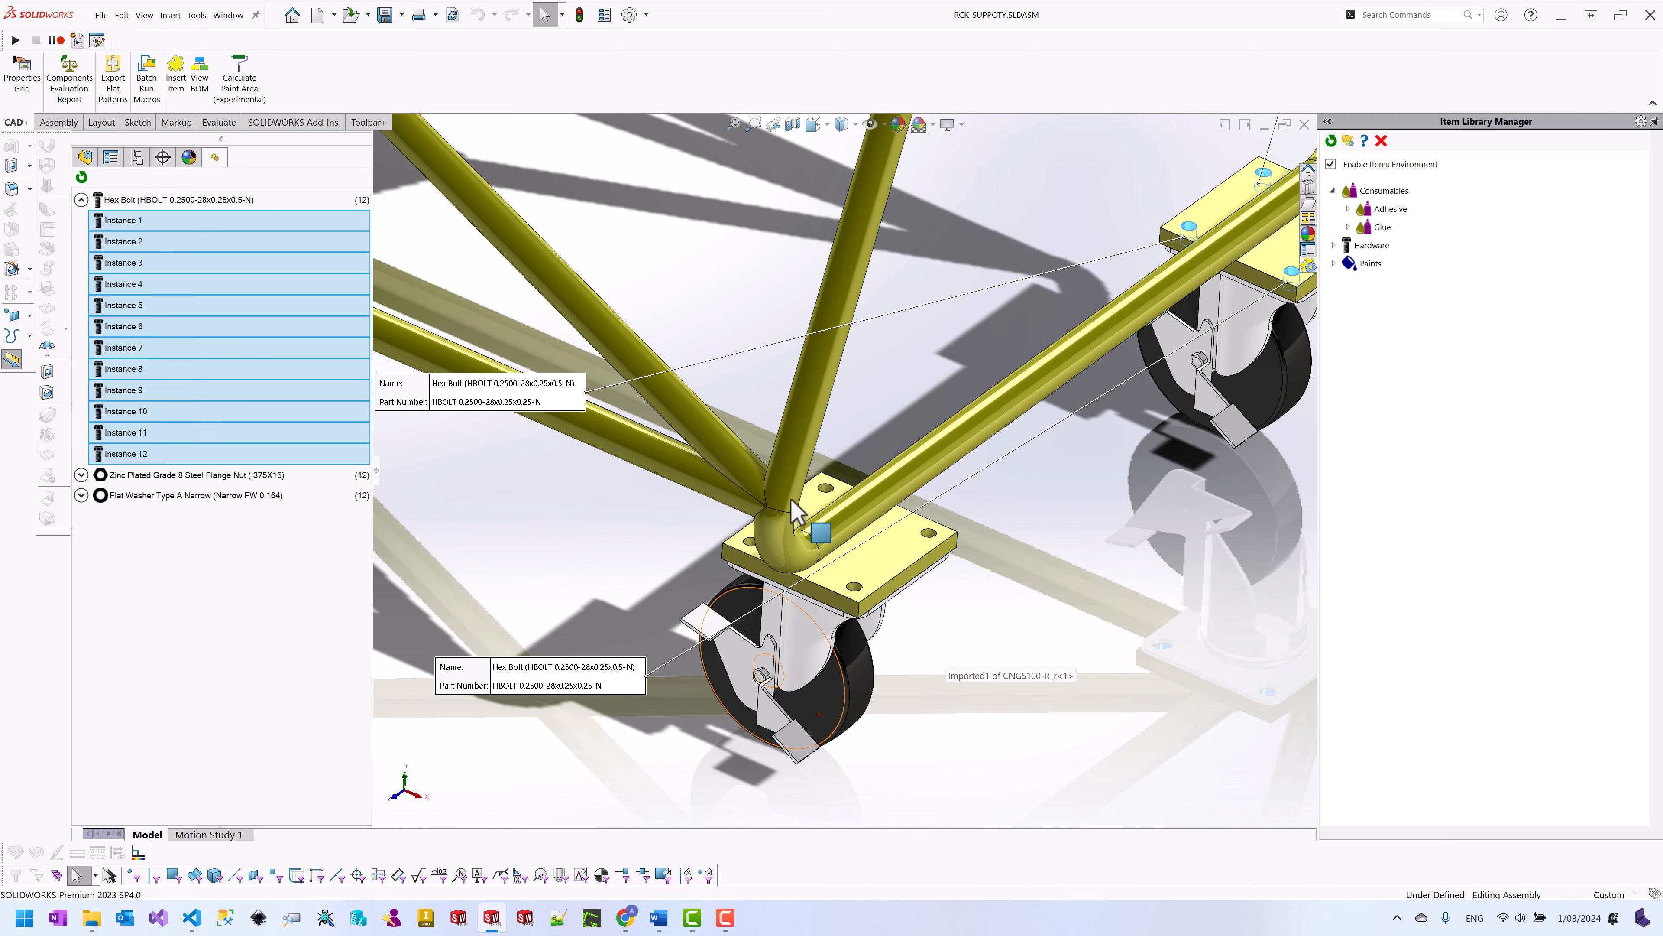
Step: Select the twelve flange nut instances, clear the selection, then bring up View BOM
left_click(81, 475)
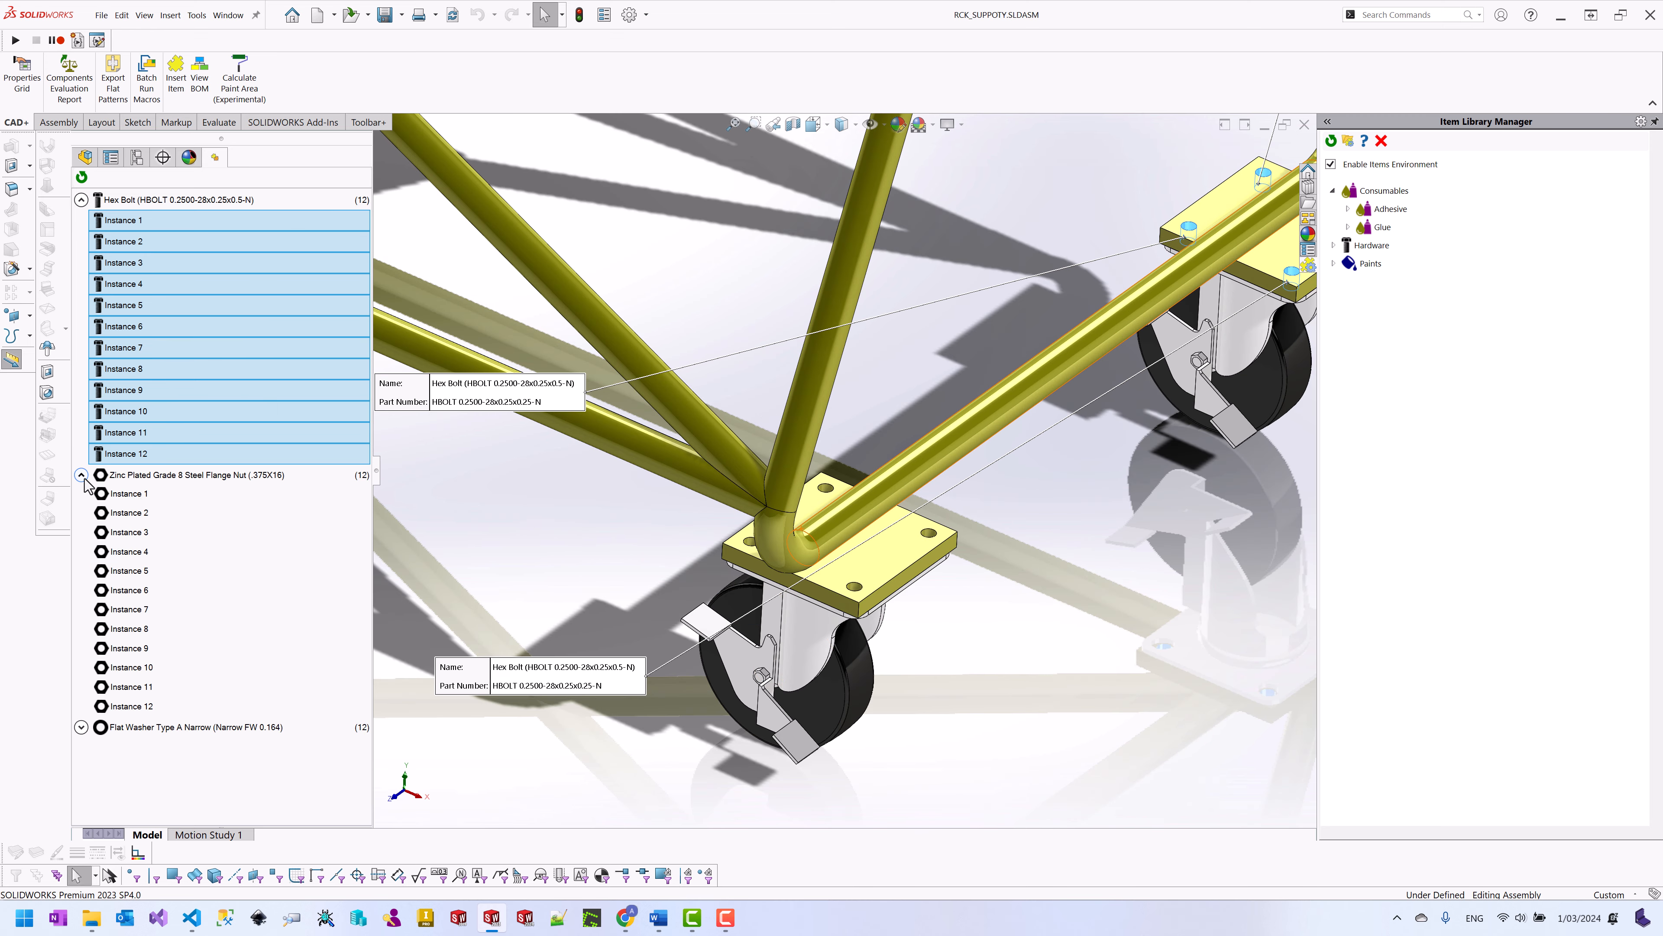
left_click(128, 493)
left_click(141, 704, "shift")
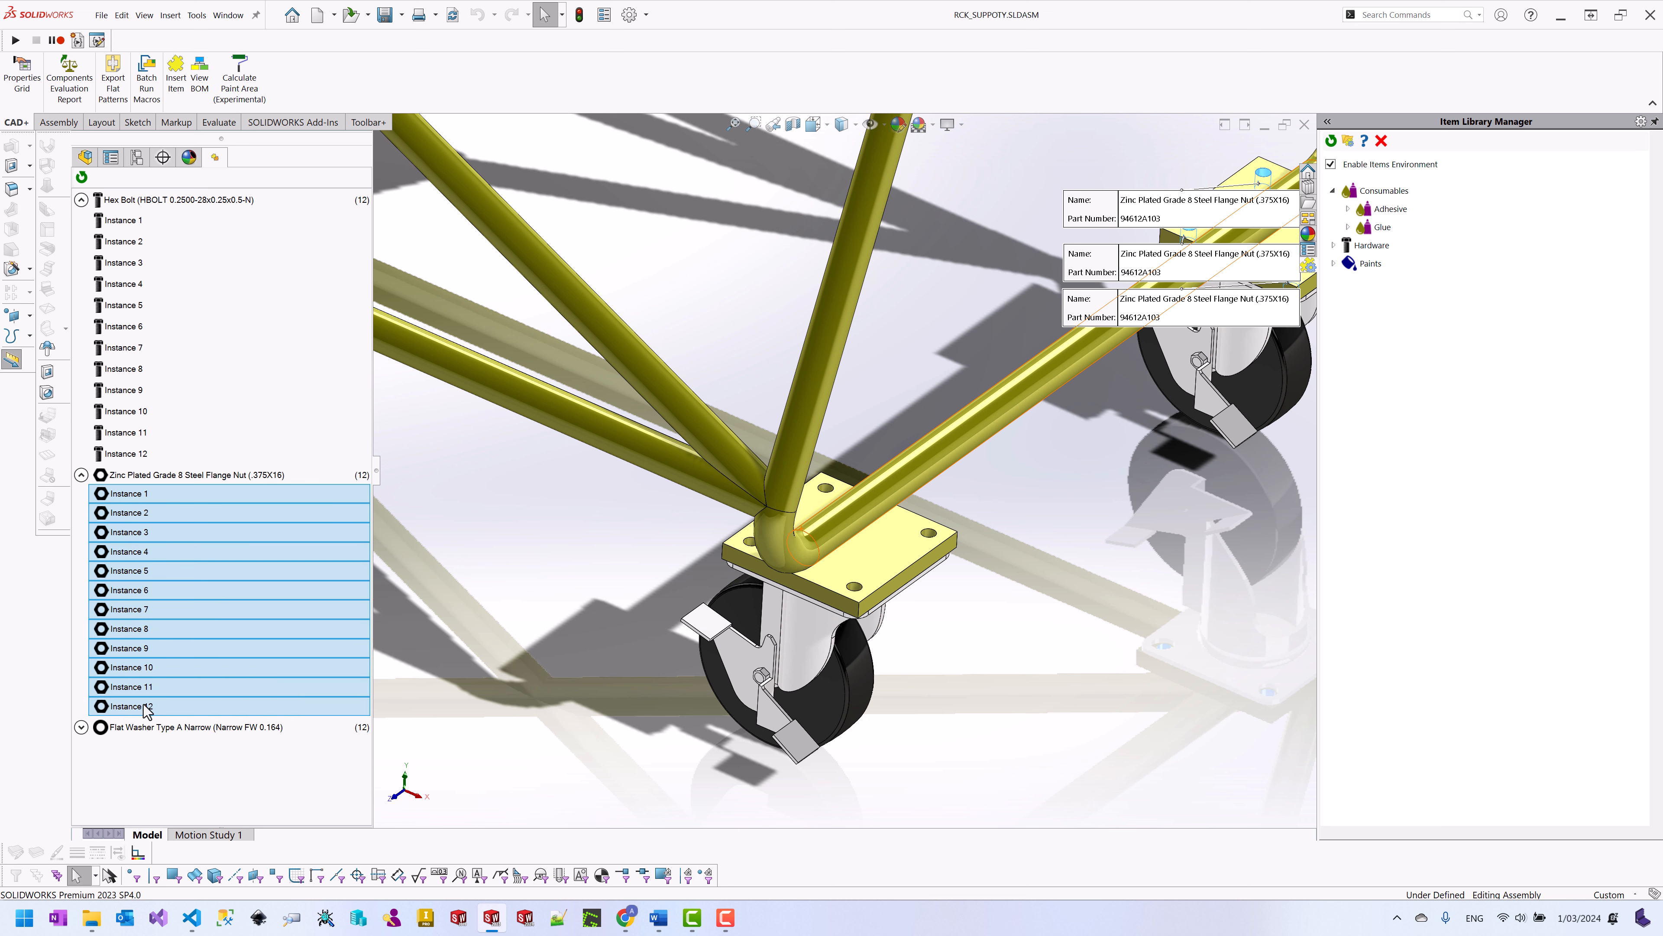
scroll(840, 472, "up", 3)
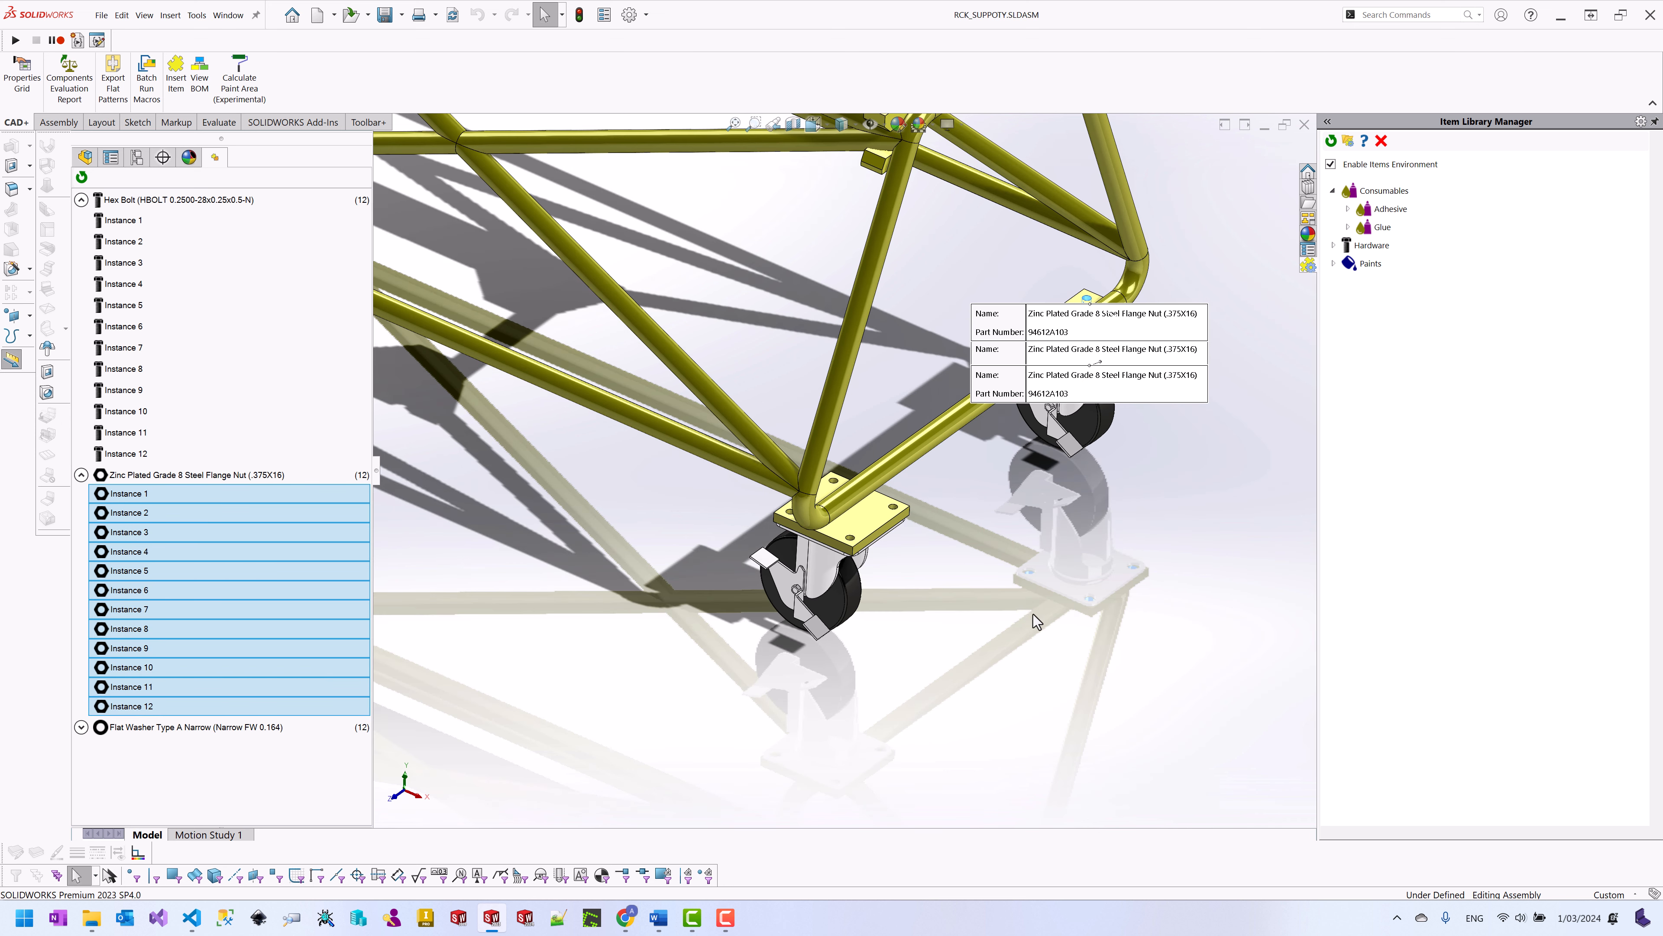
left_click(986, 616)
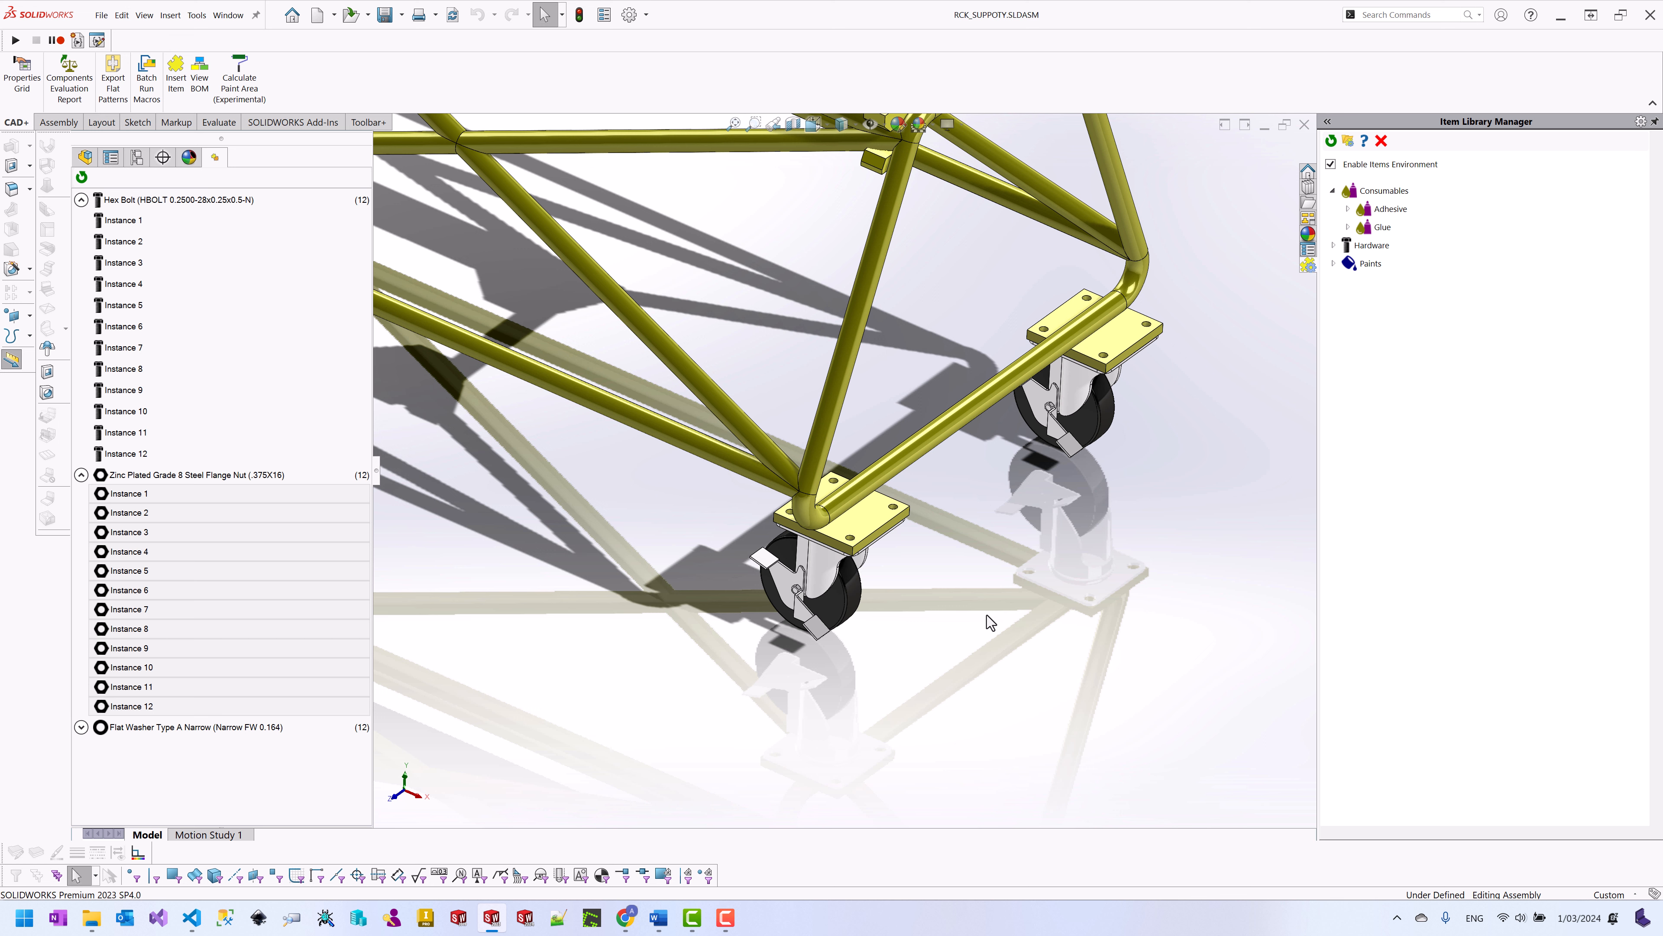
left_click(200, 91)
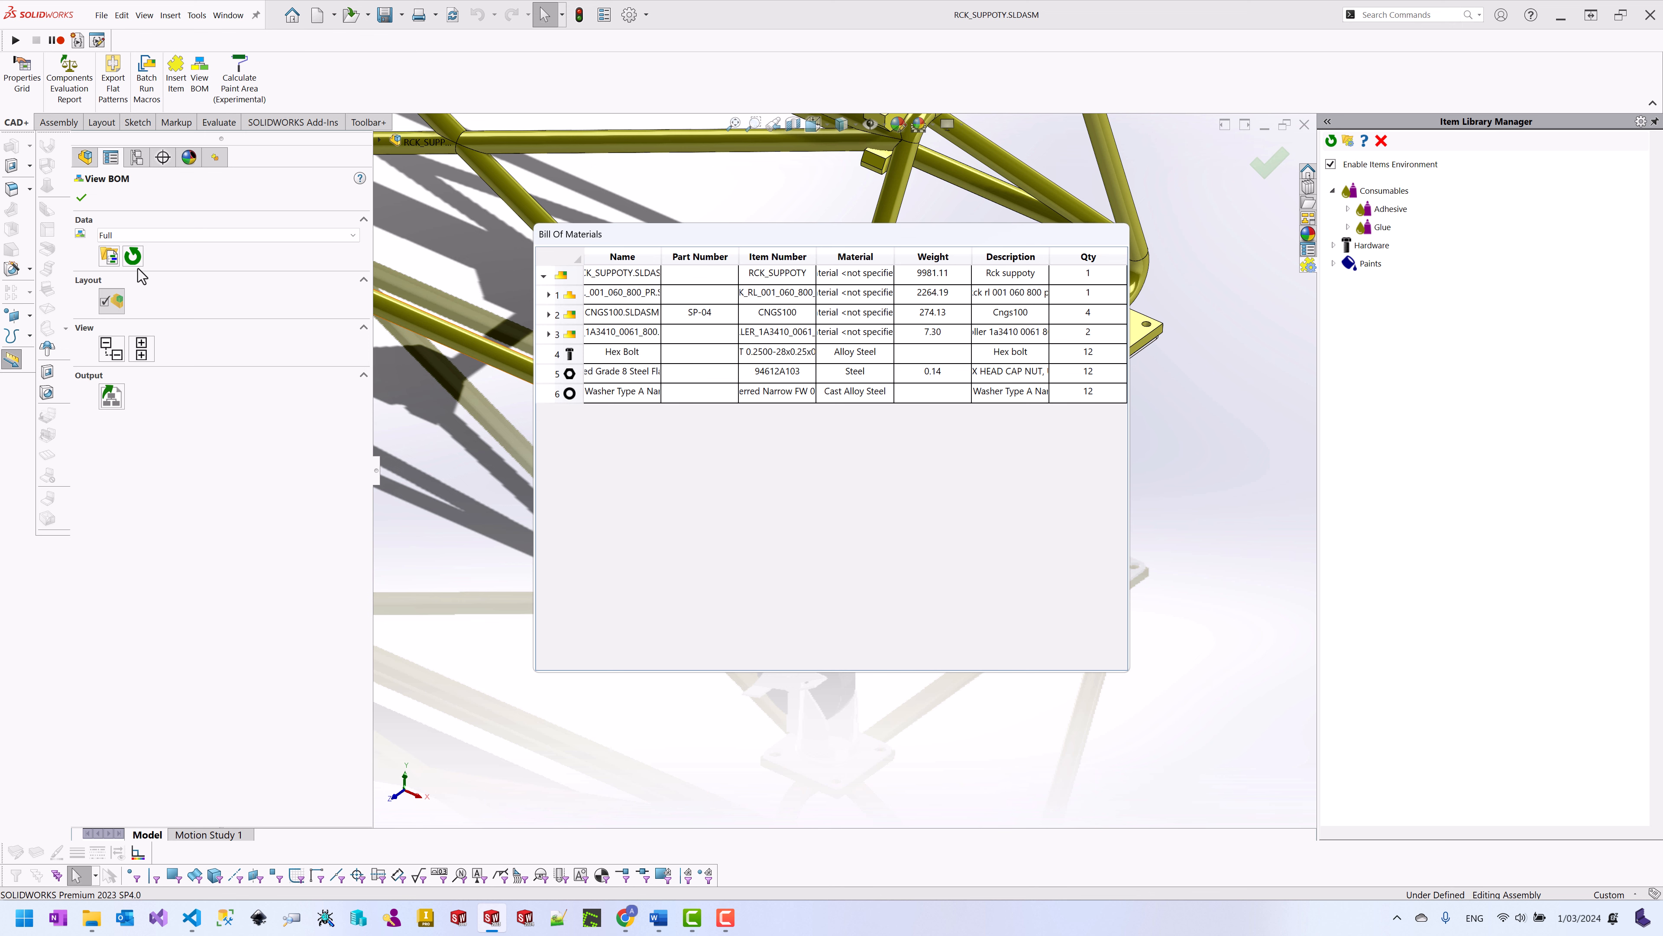
Step: Close the BOM, collapse the Hex Bolt and flange nut groups, and start Insert Item
left_click(81, 197)
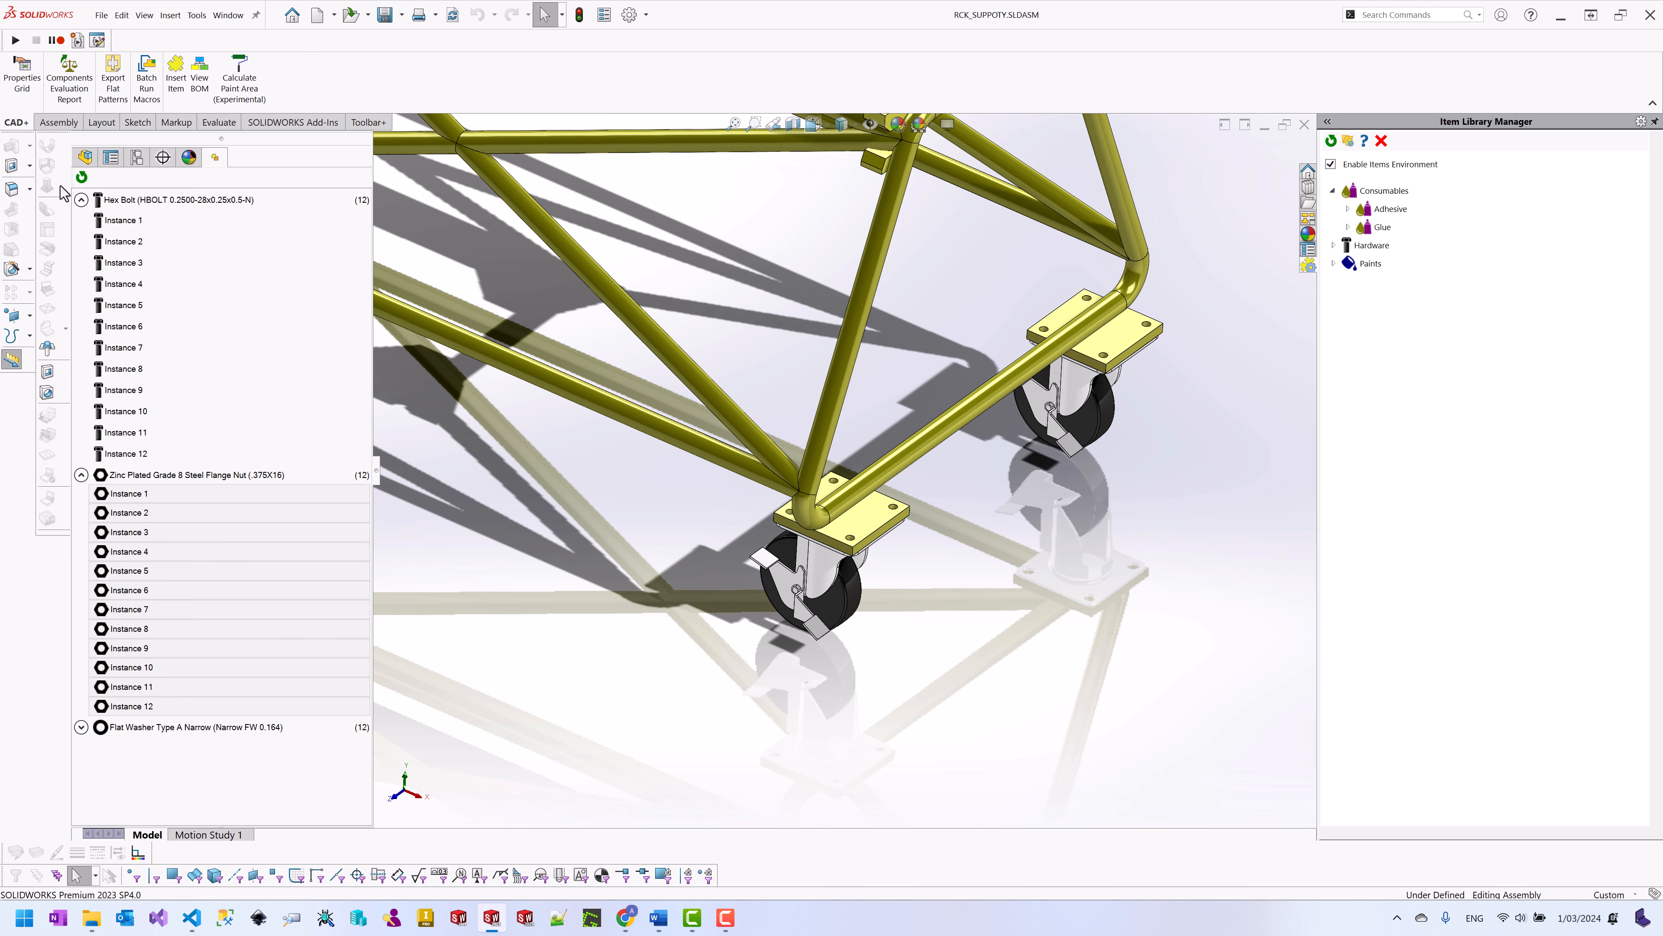
left_click(85, 157)
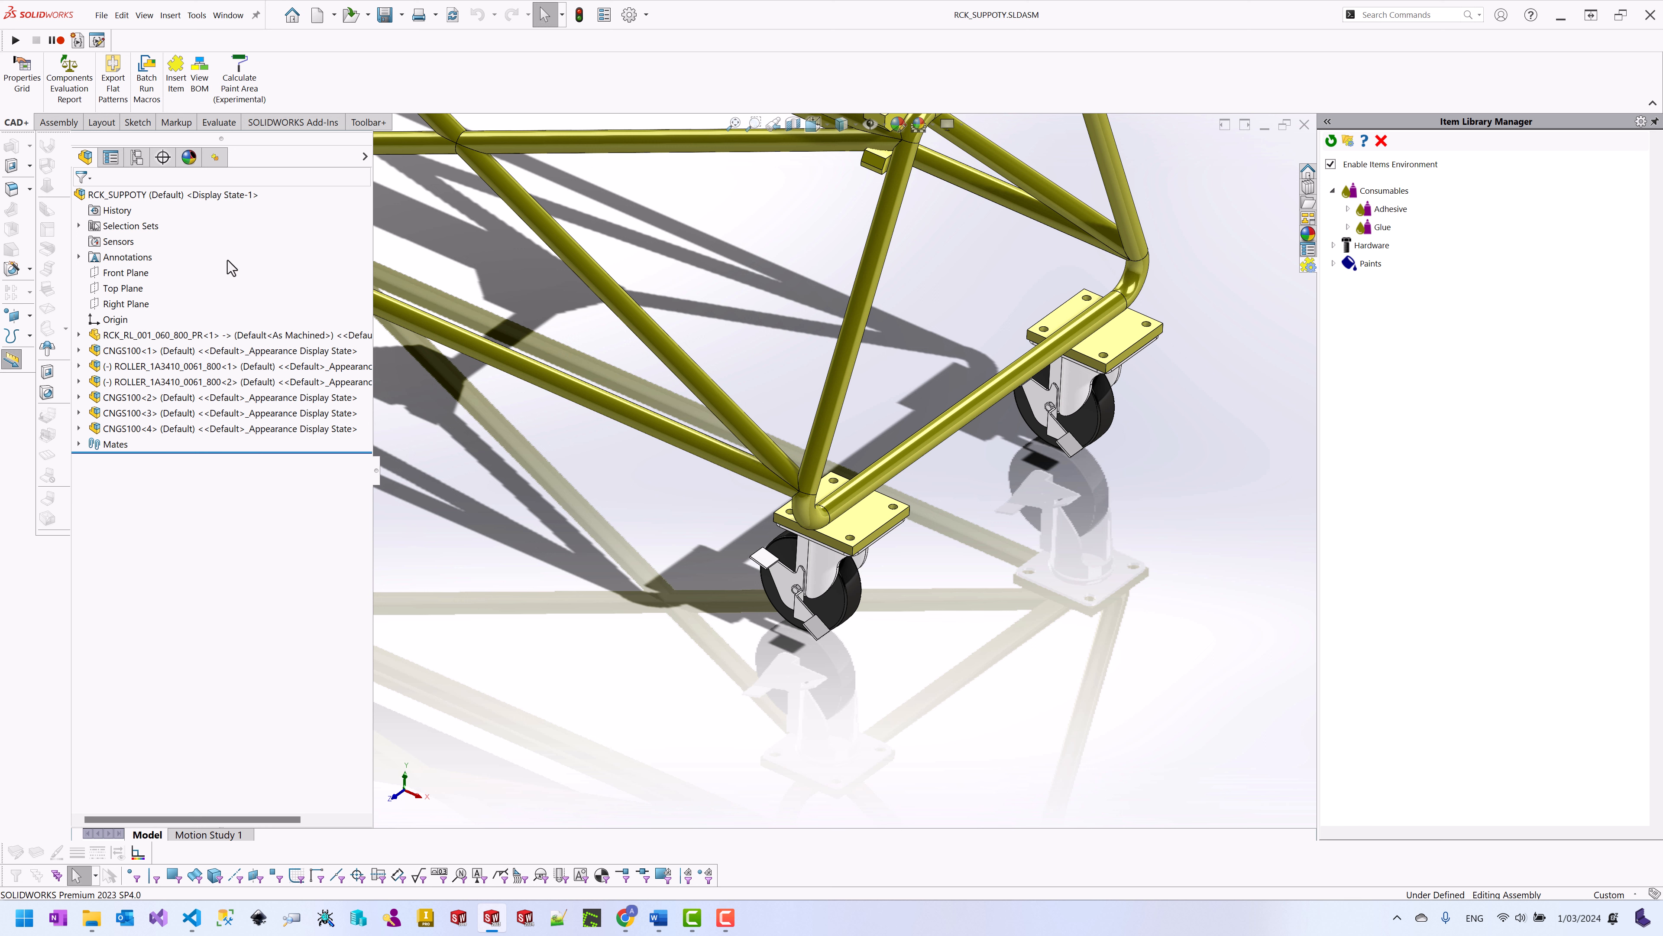
left_click(215, 158)
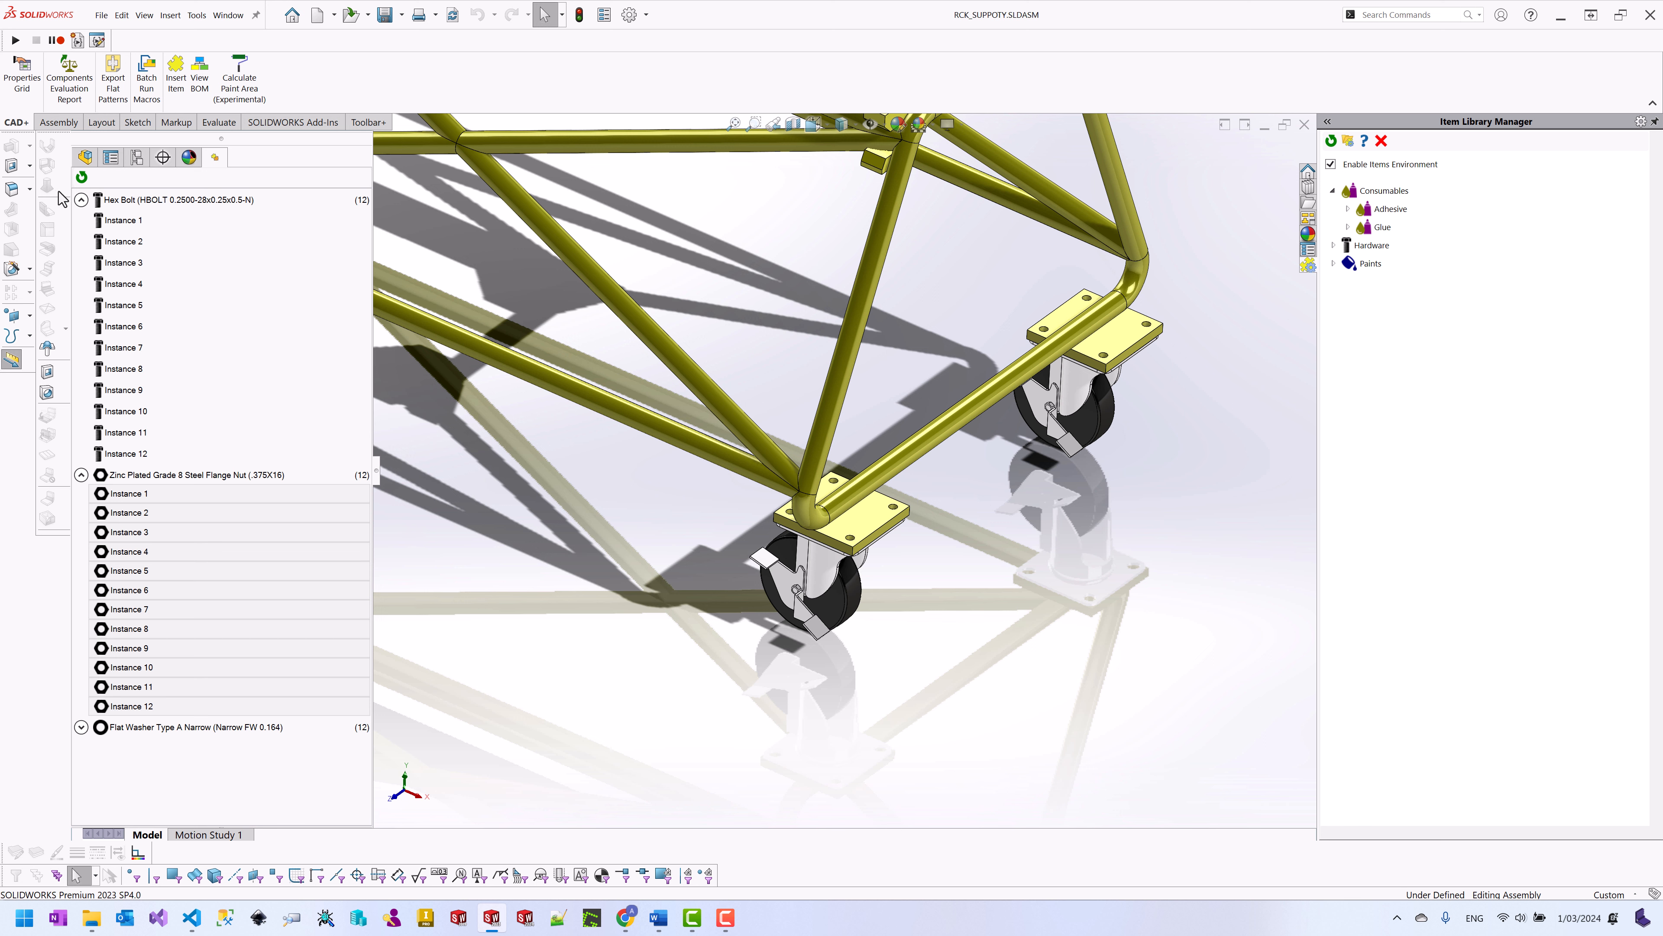
left_click(80, 204)
left_click(81, 221)
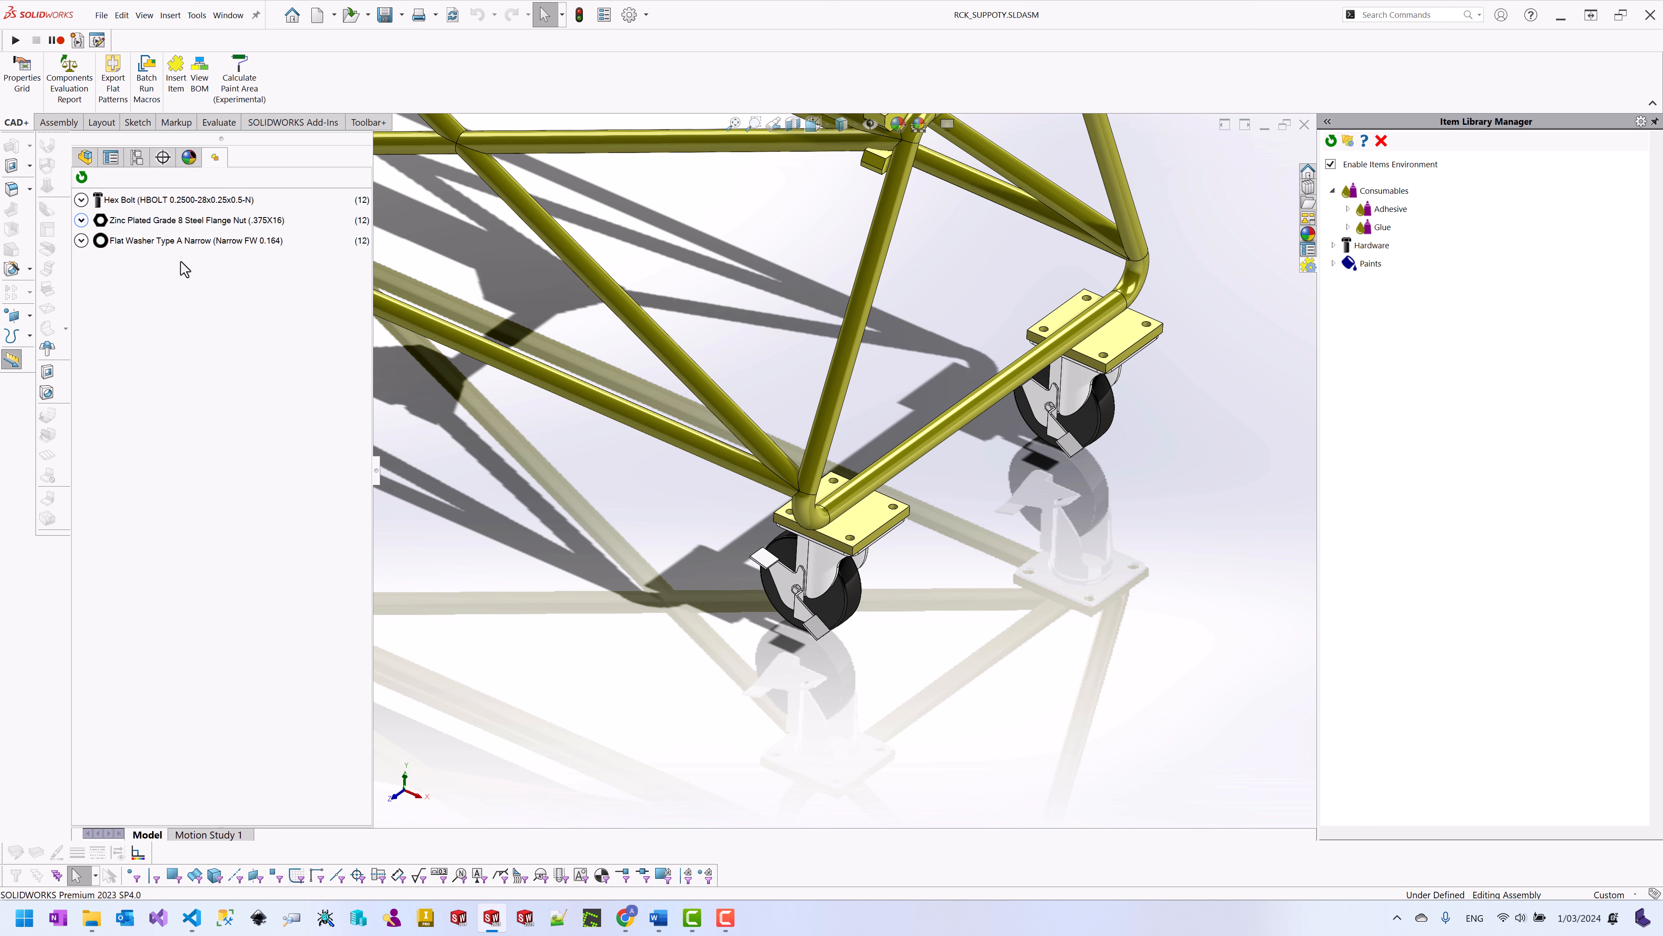
left_click(569, 382)
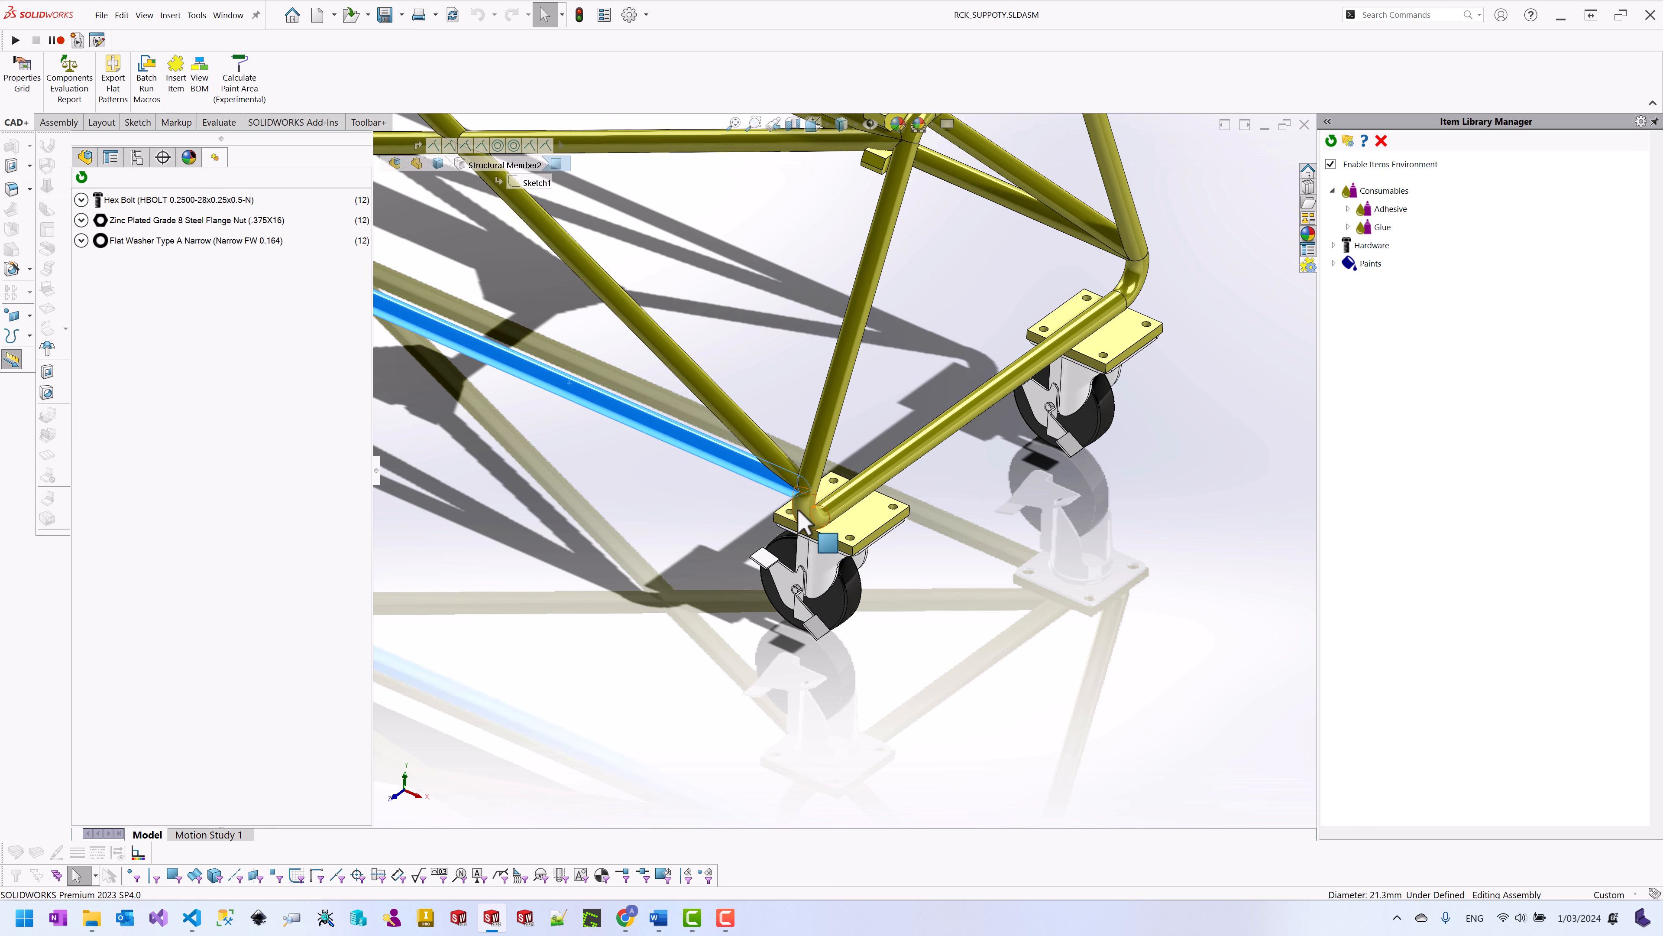
left_click(705, 711)
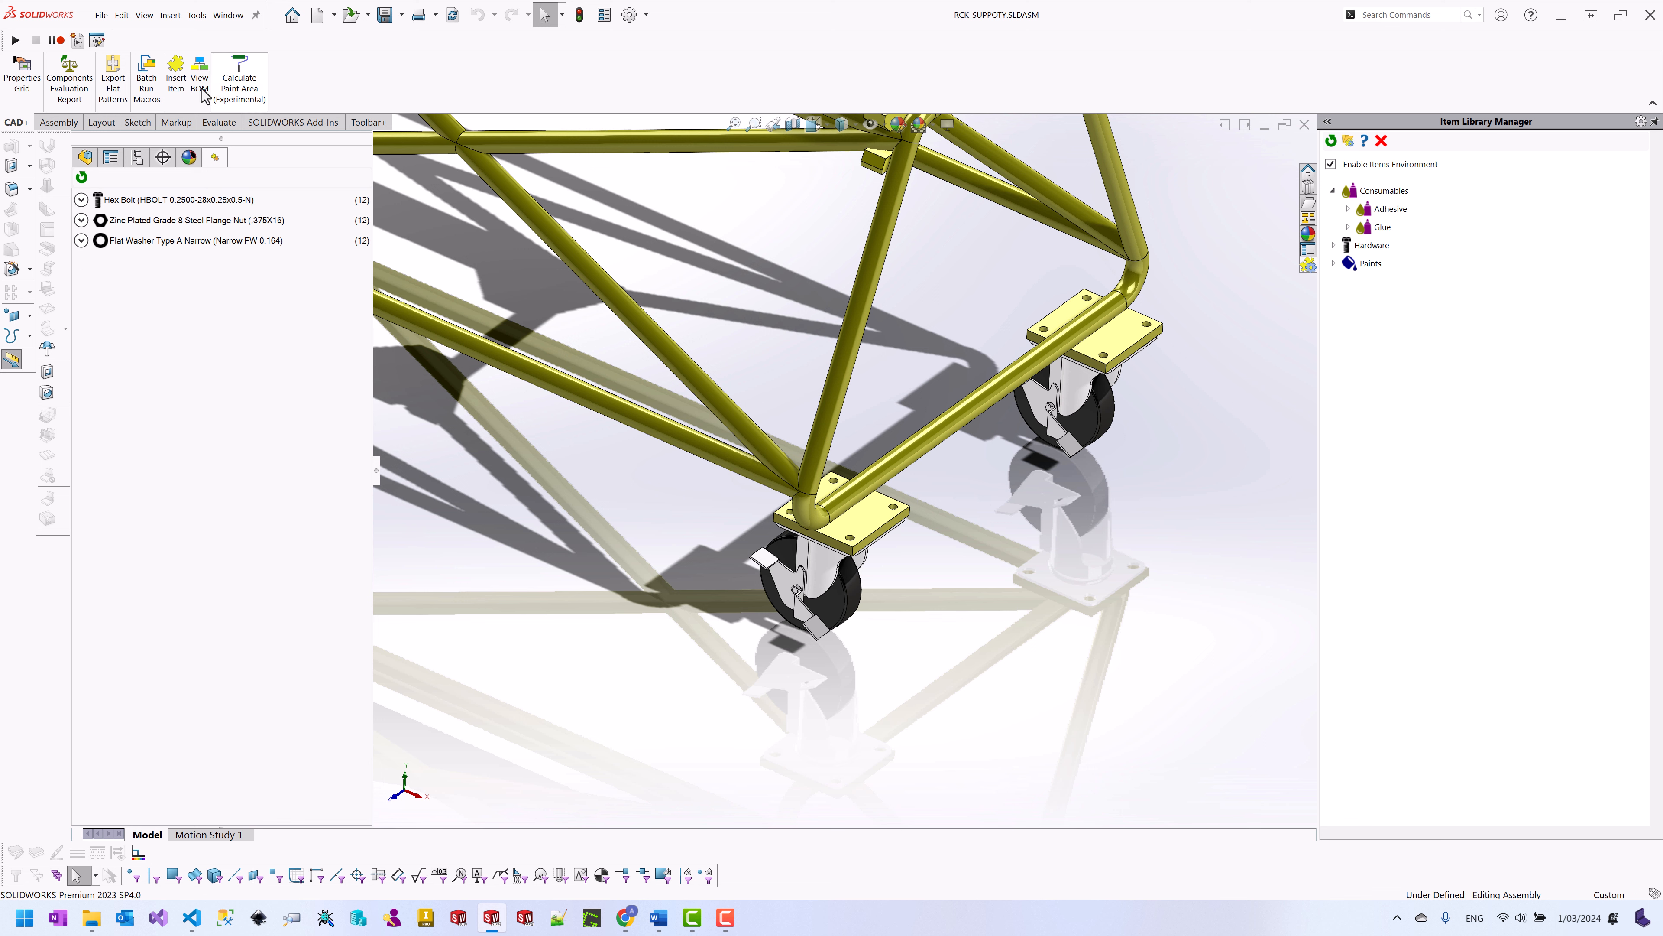
left_click(178, 93)
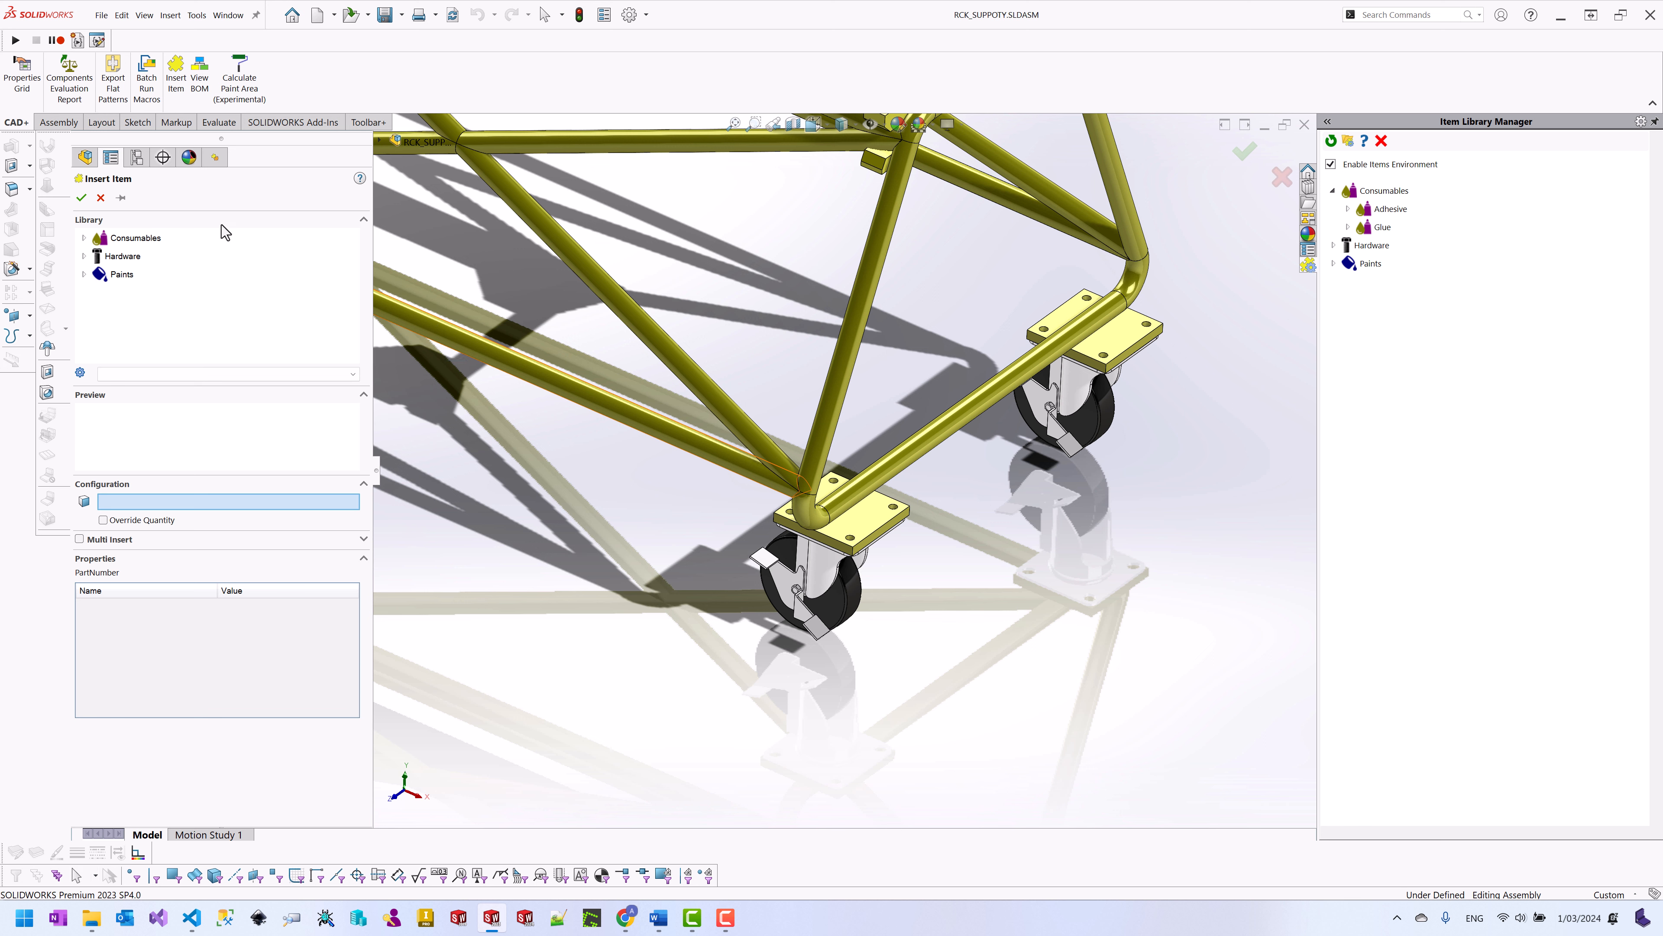
Step: Choose Hex Bolt from Hardware > Bolts after comparing its size options
left_click(84, 256)
left_click(98, 274)
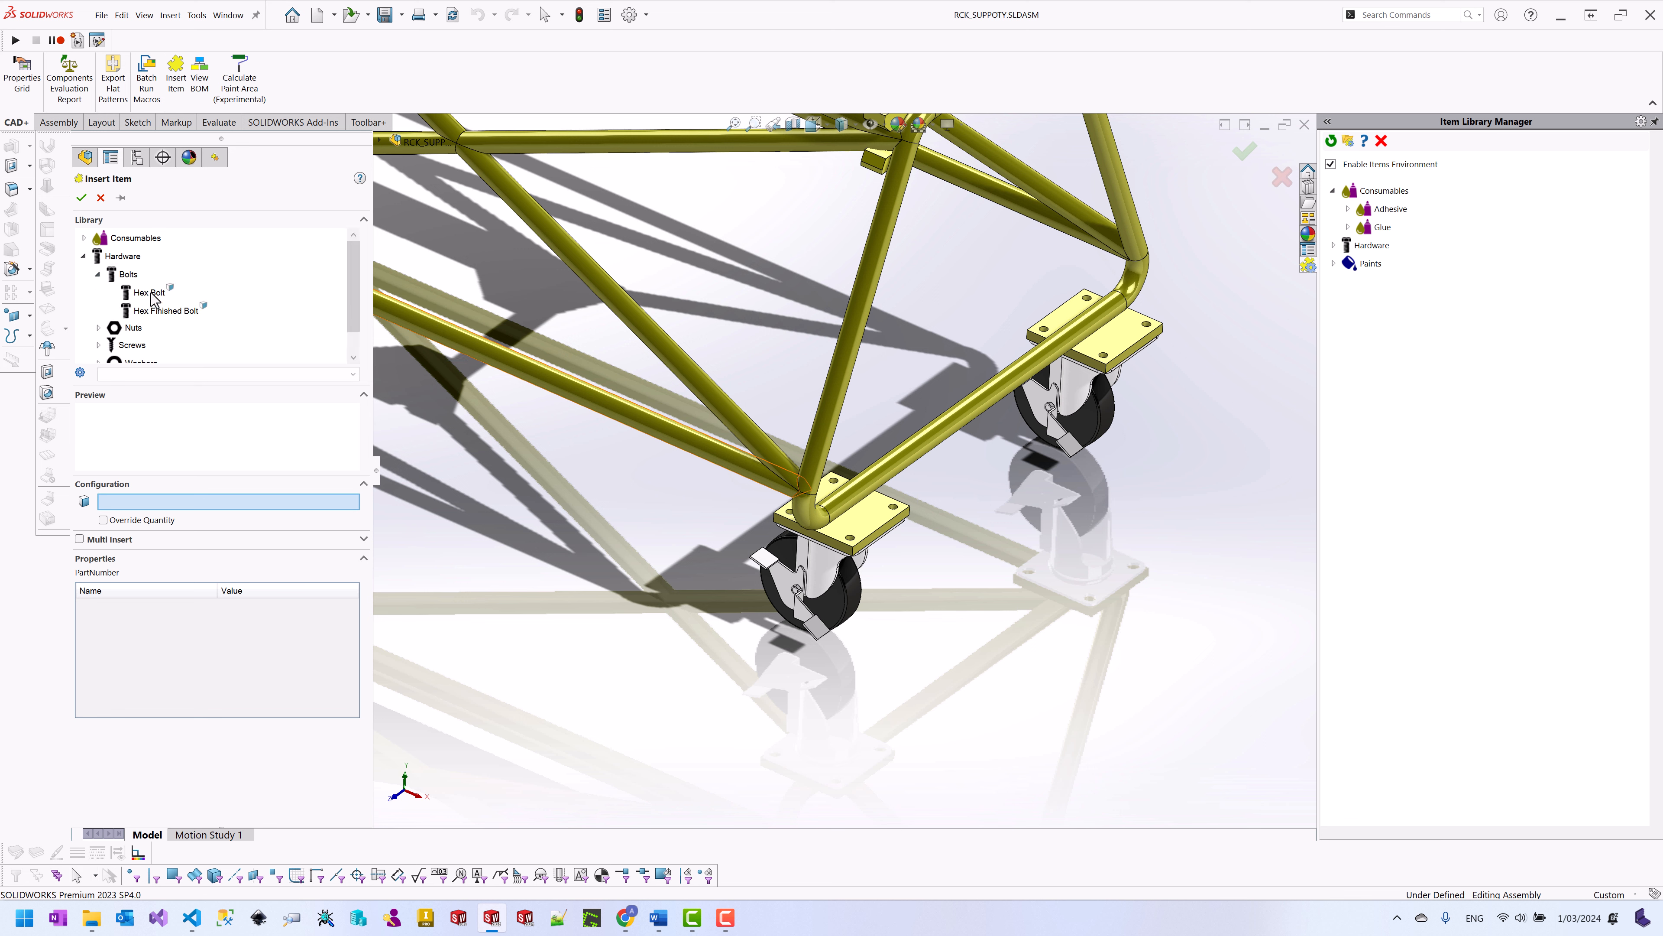
left_click(151, 292)
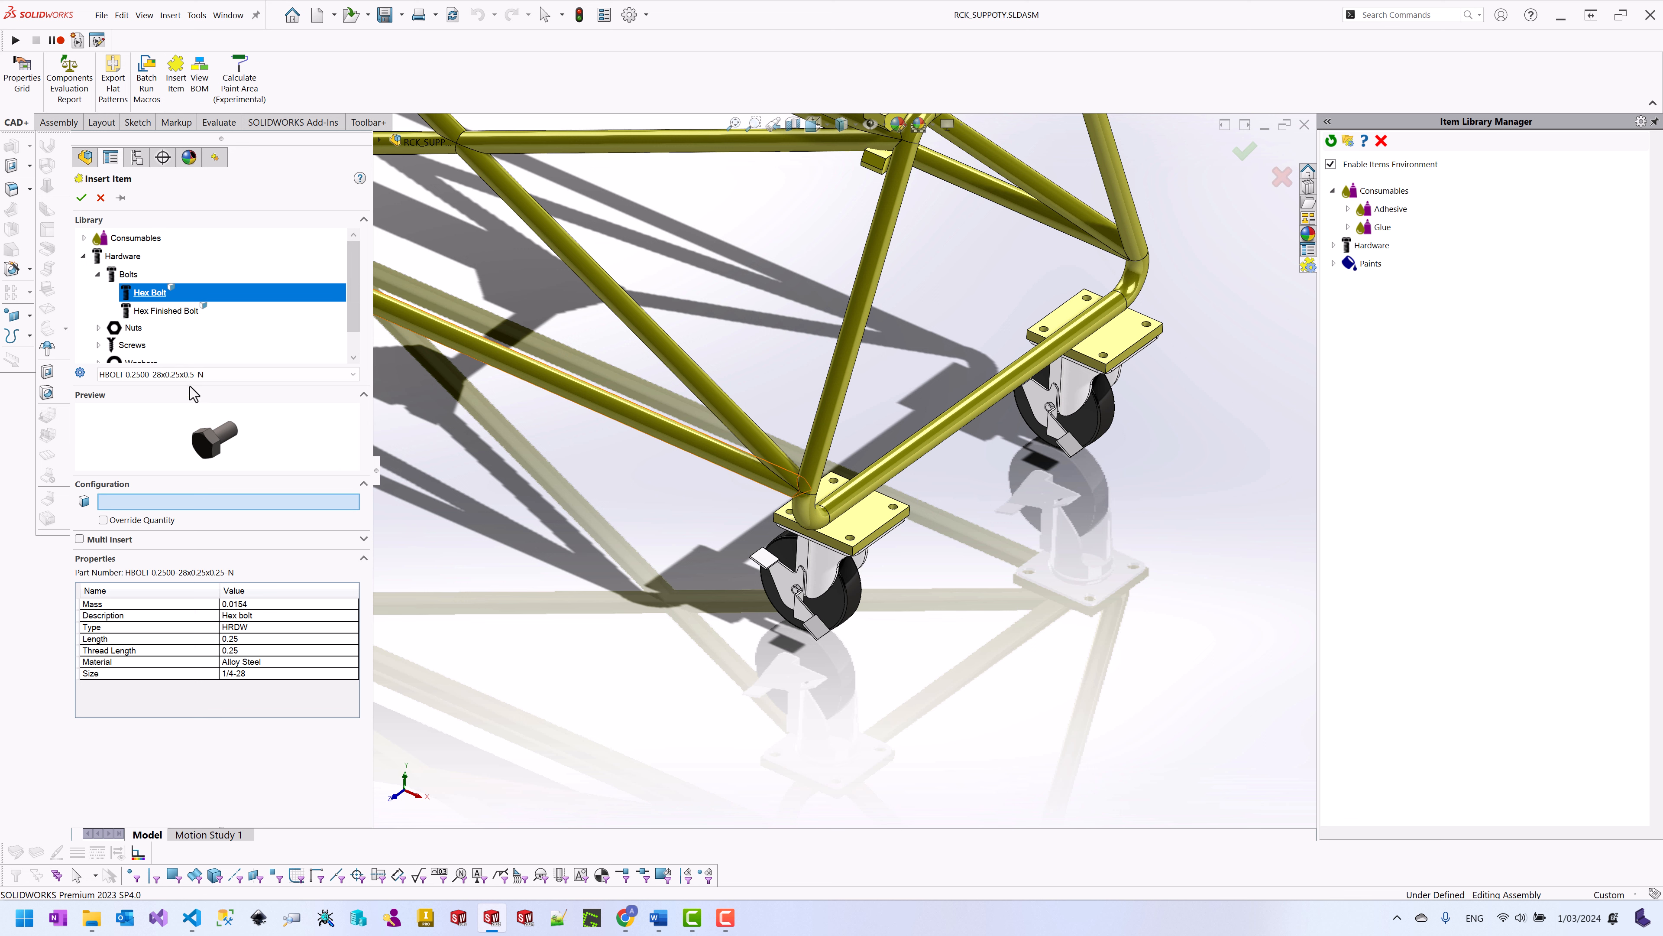
left_click(220, 375)
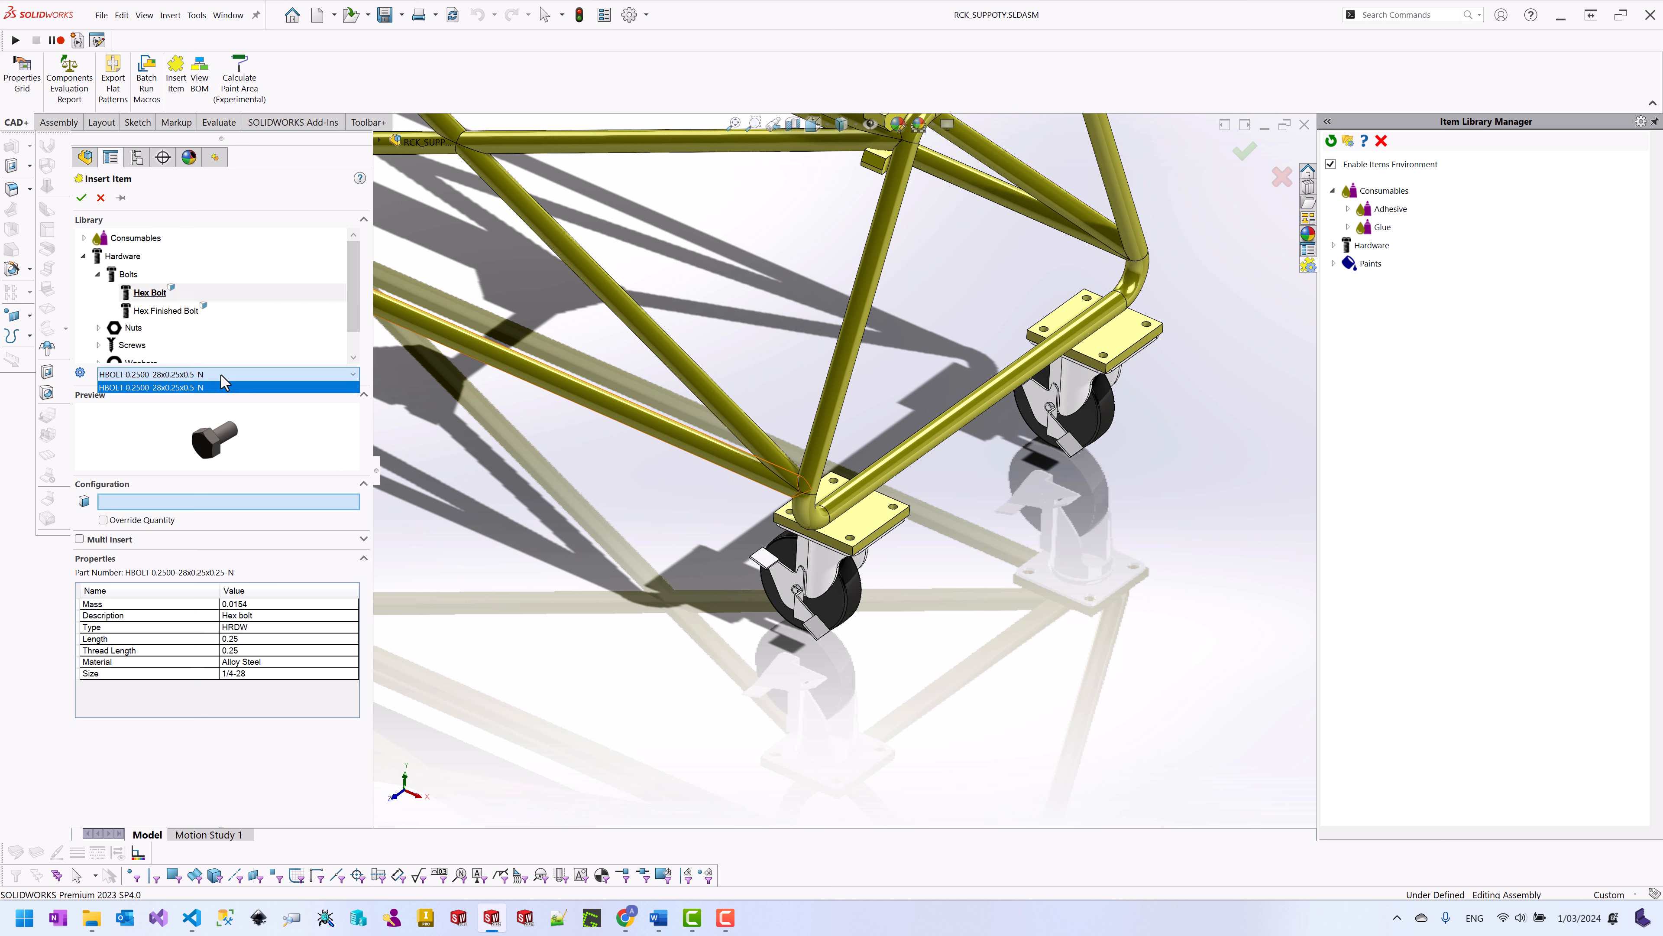
left_click(221, 375)
left_click(168, 311)
left_click(189, 374)
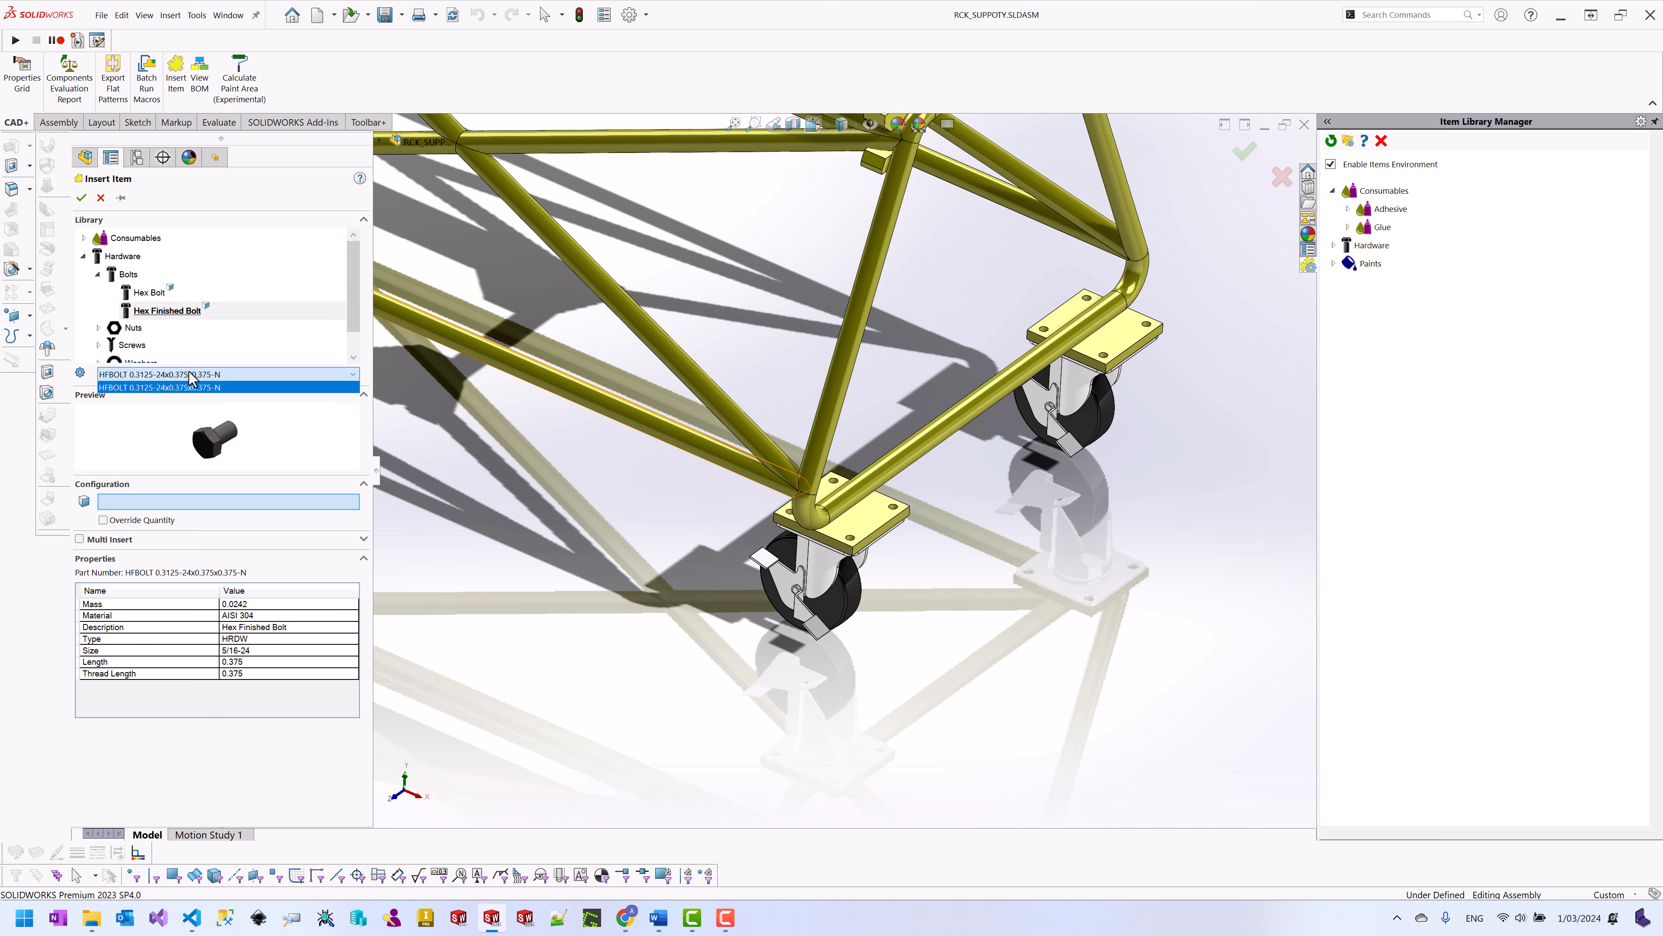
left_click(190, 374)
left_click(146, 292)
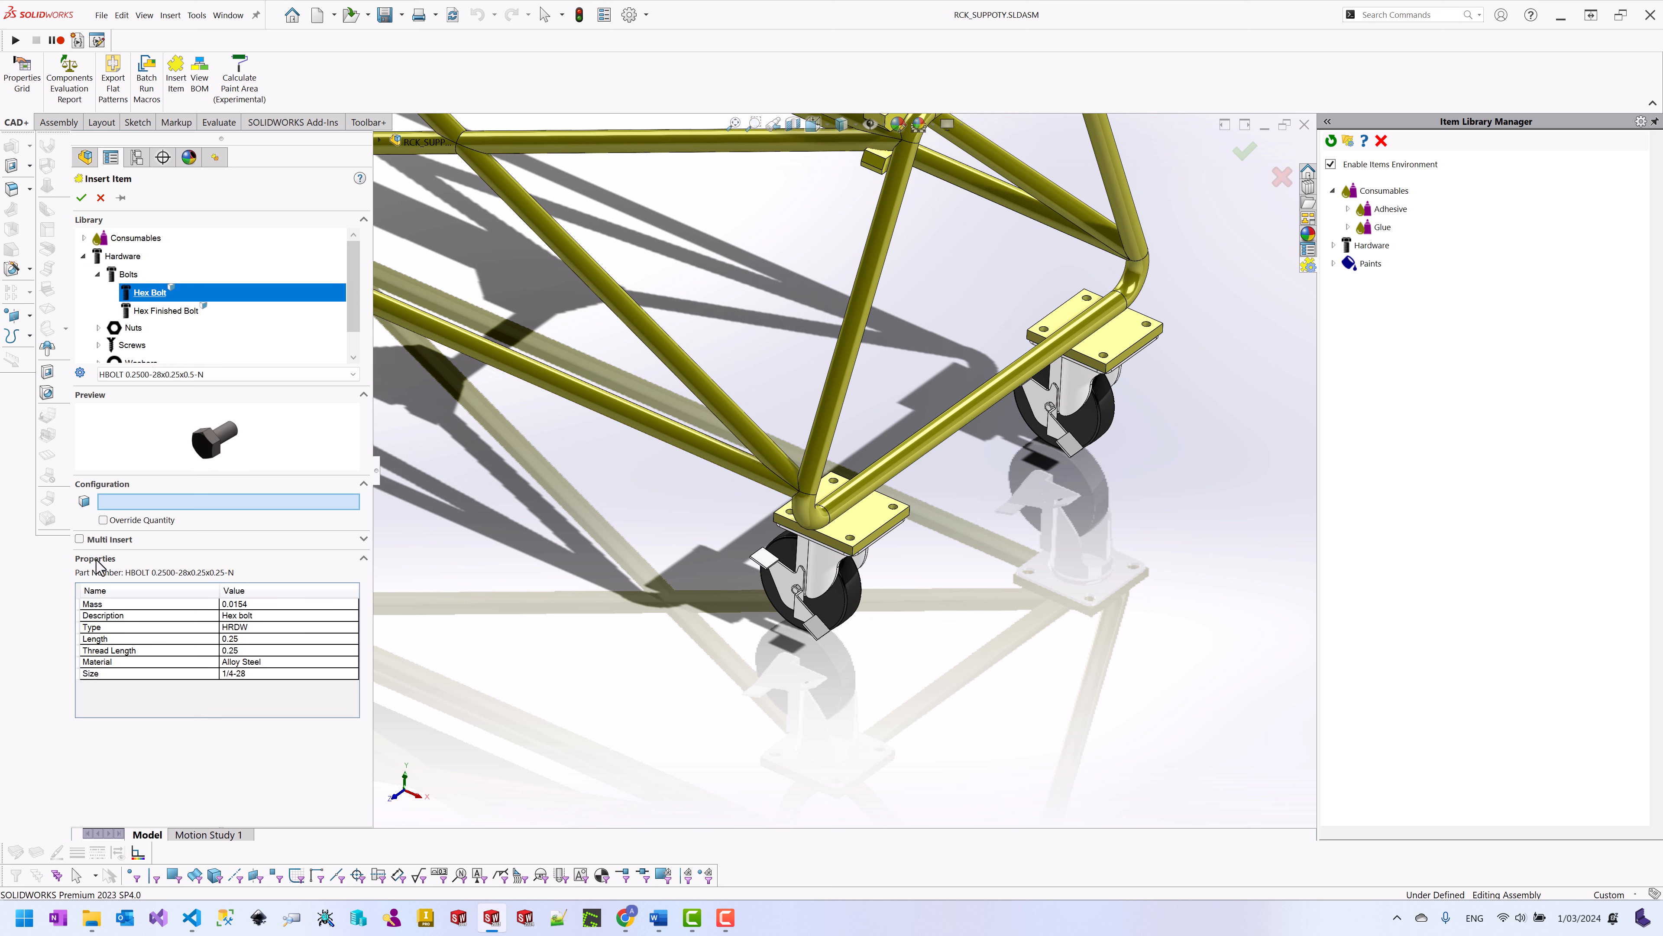
Step: Insert hex bolts into the caster plate's four holes using Multi Insert with the panel pinned
left_click(80, 538)
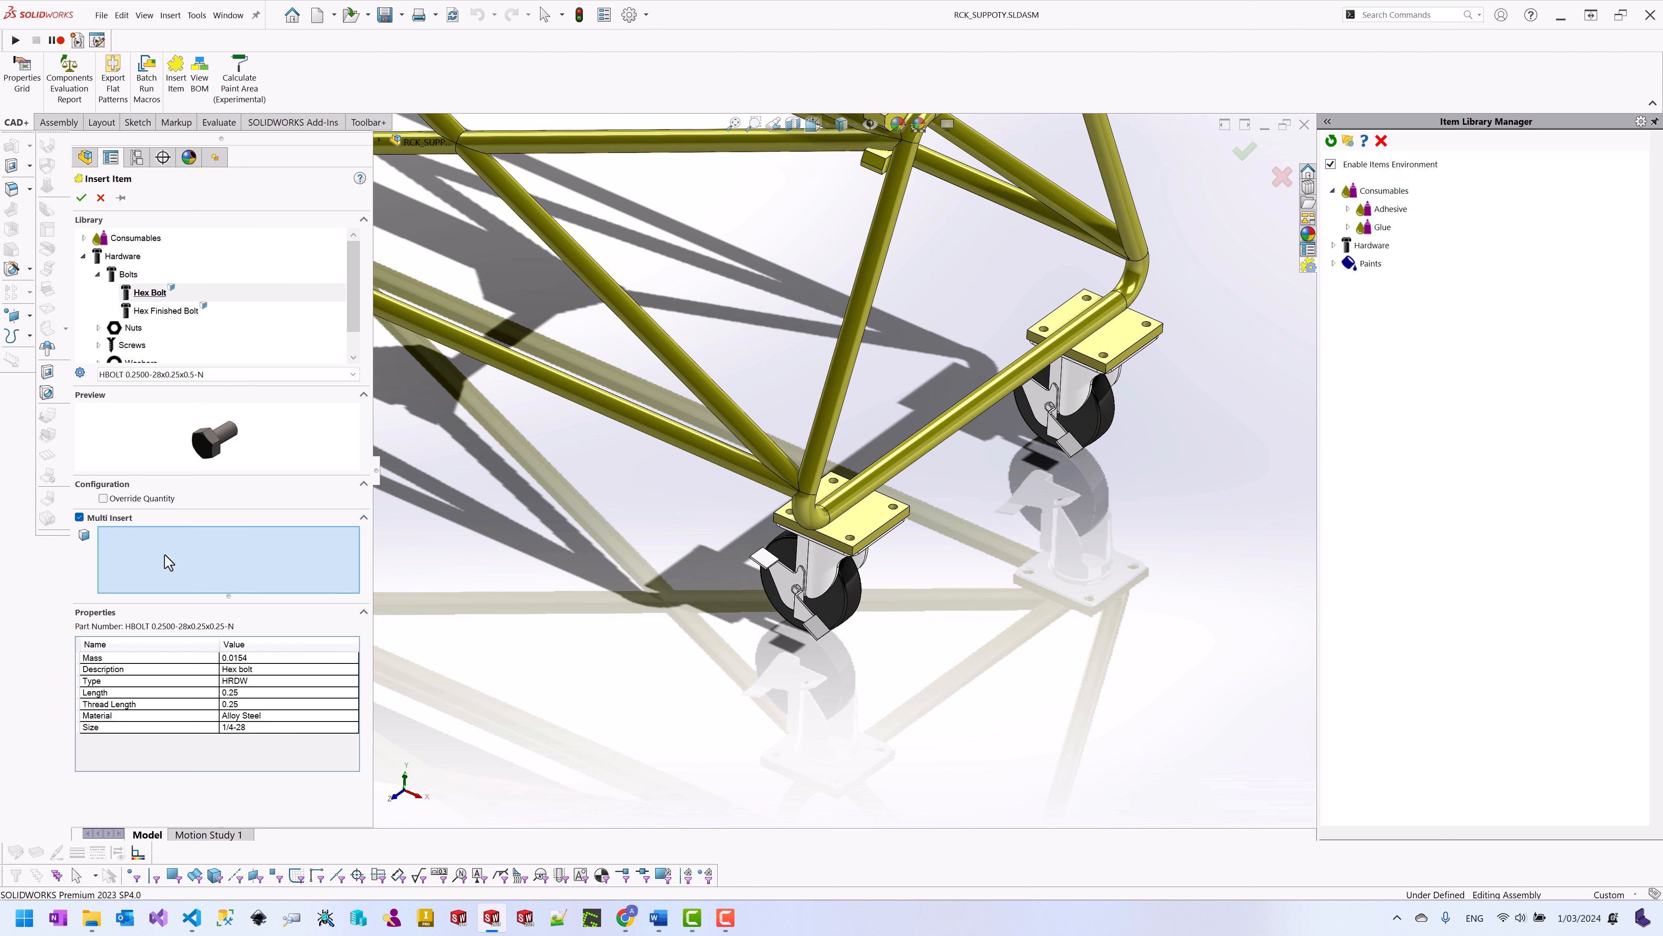
scroll(757, 507, "down", 5)
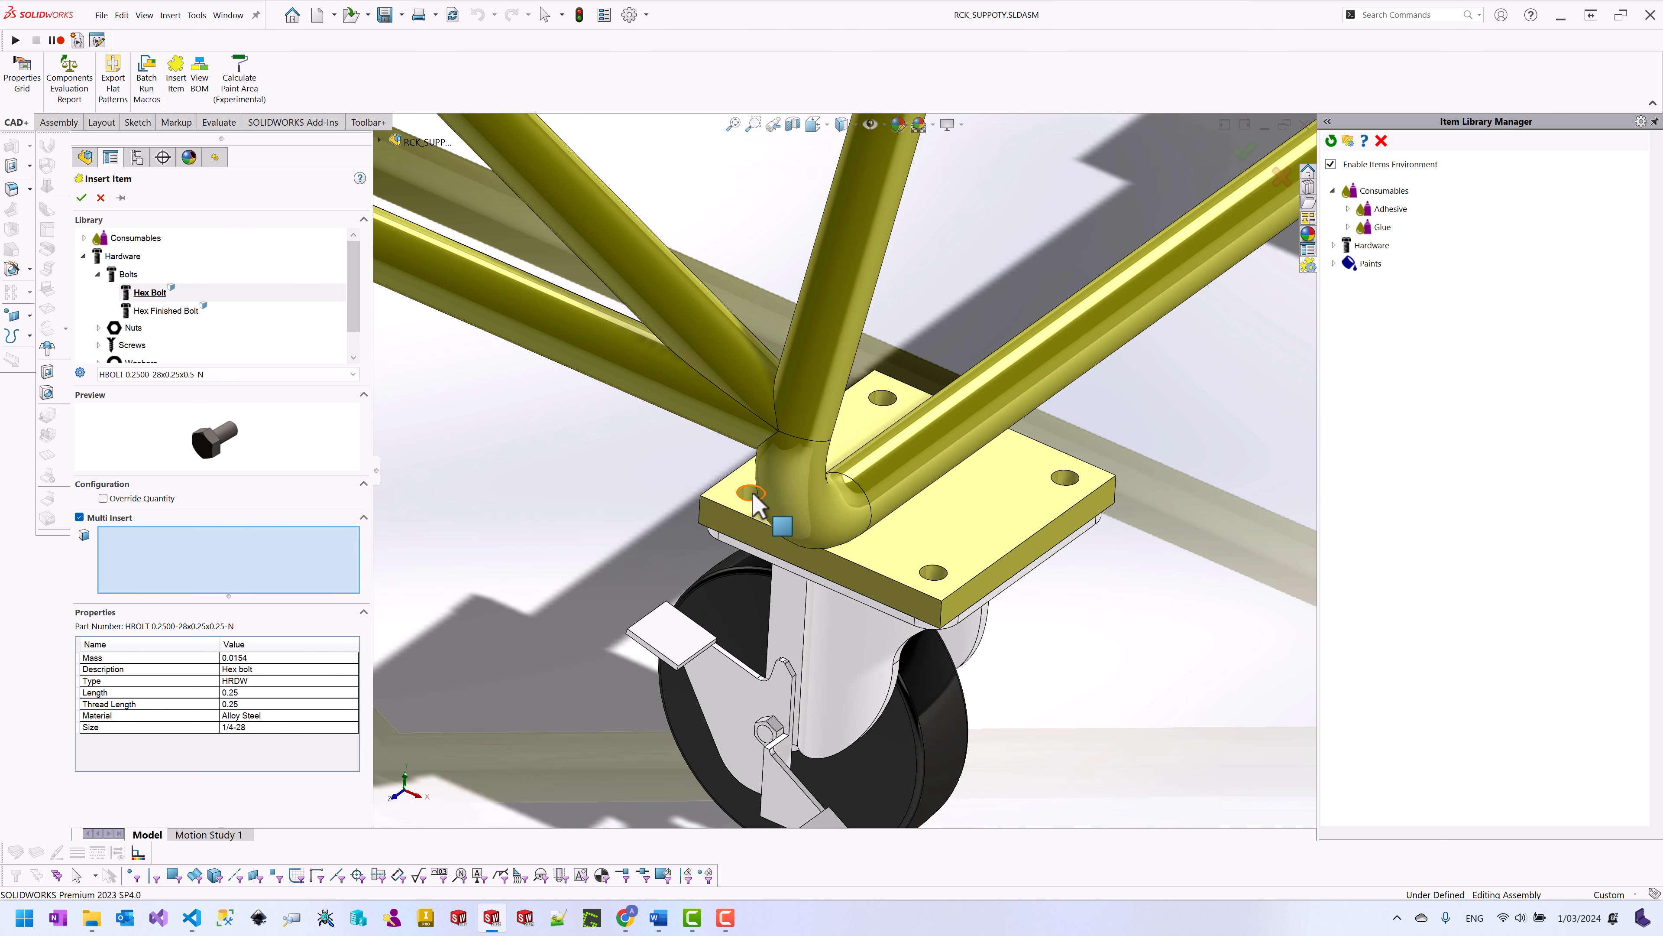
left_click(753, 503)
left_click(883, 401)
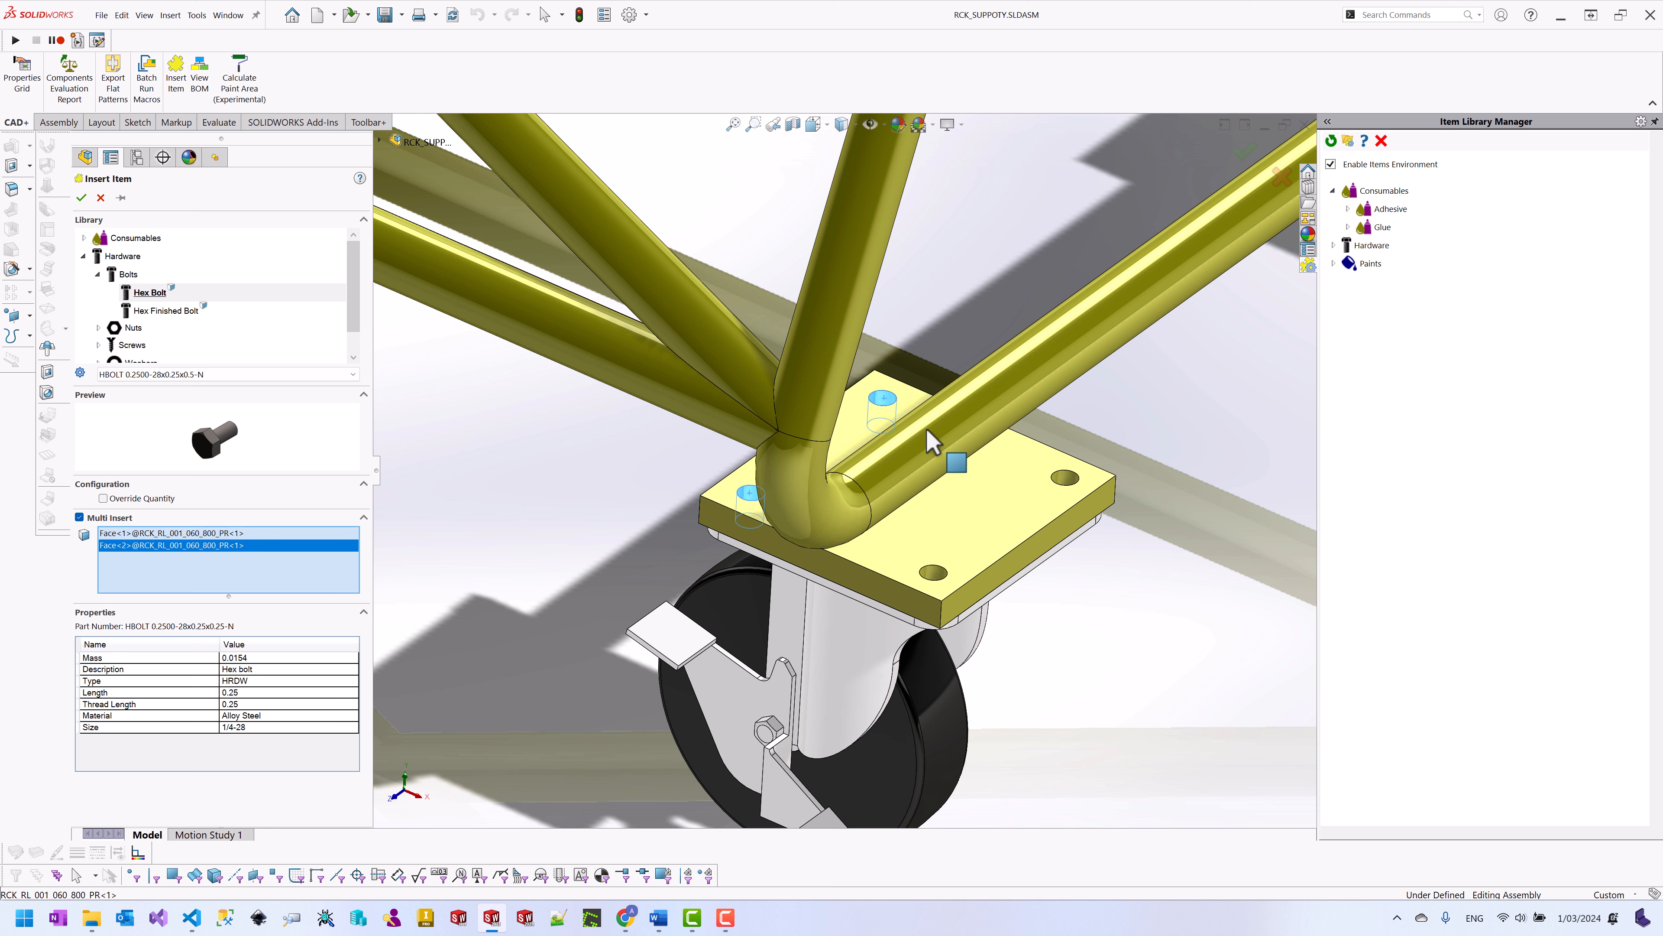
left_click(1064, 478)
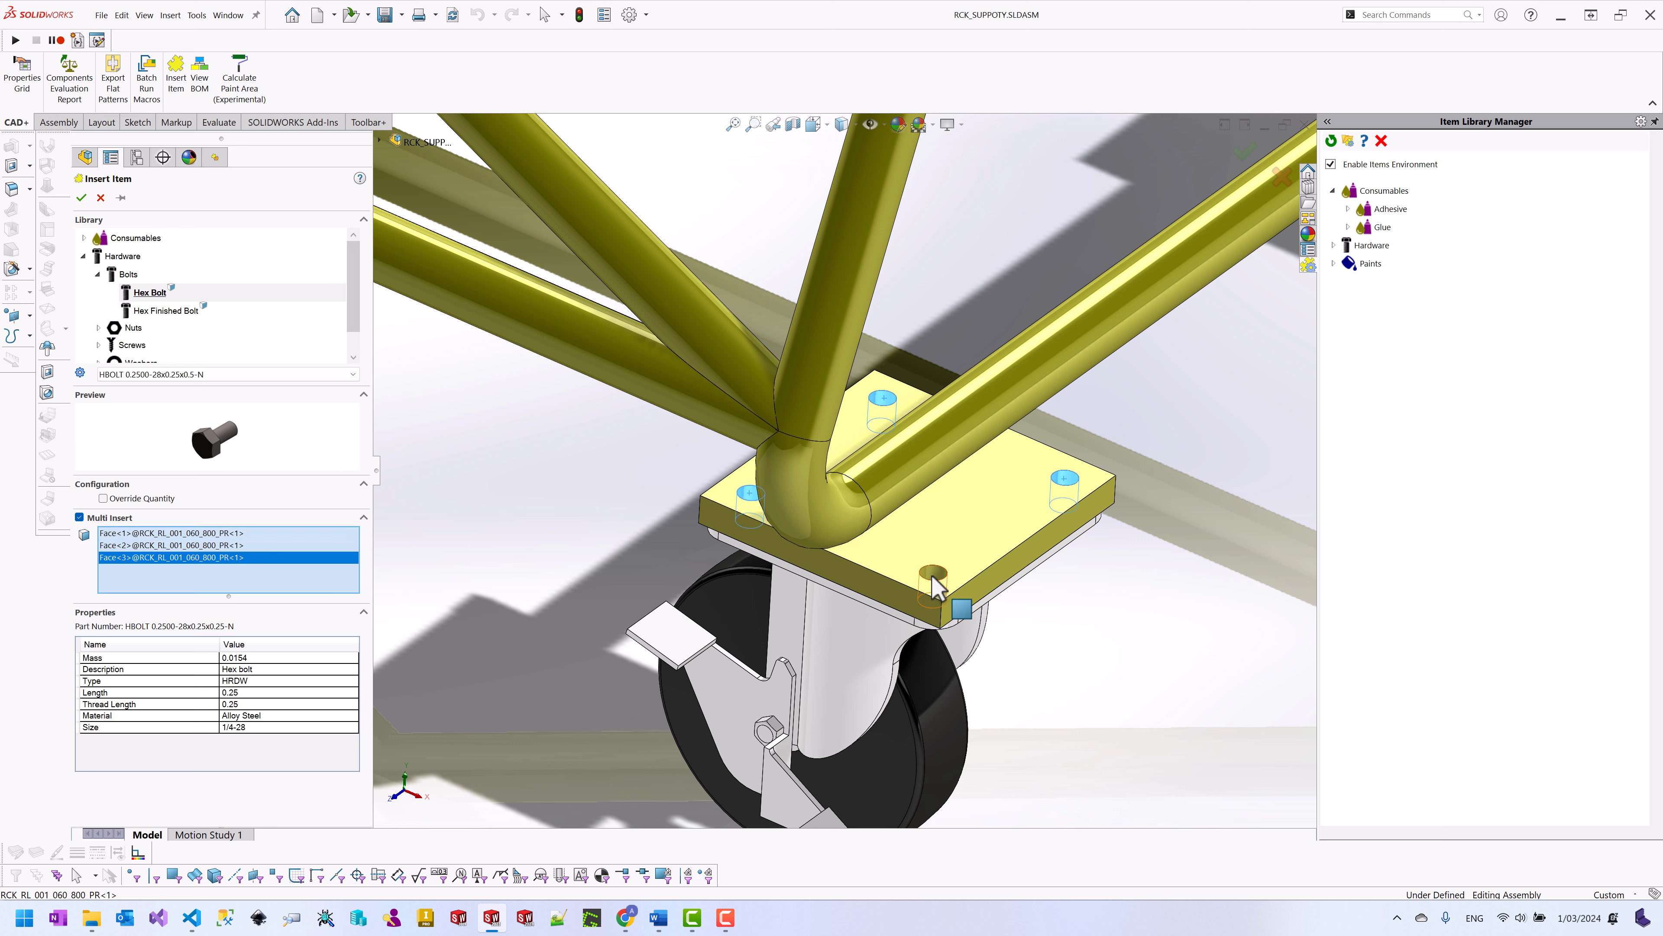
left_click(932, 573)
left_click(121, 197)
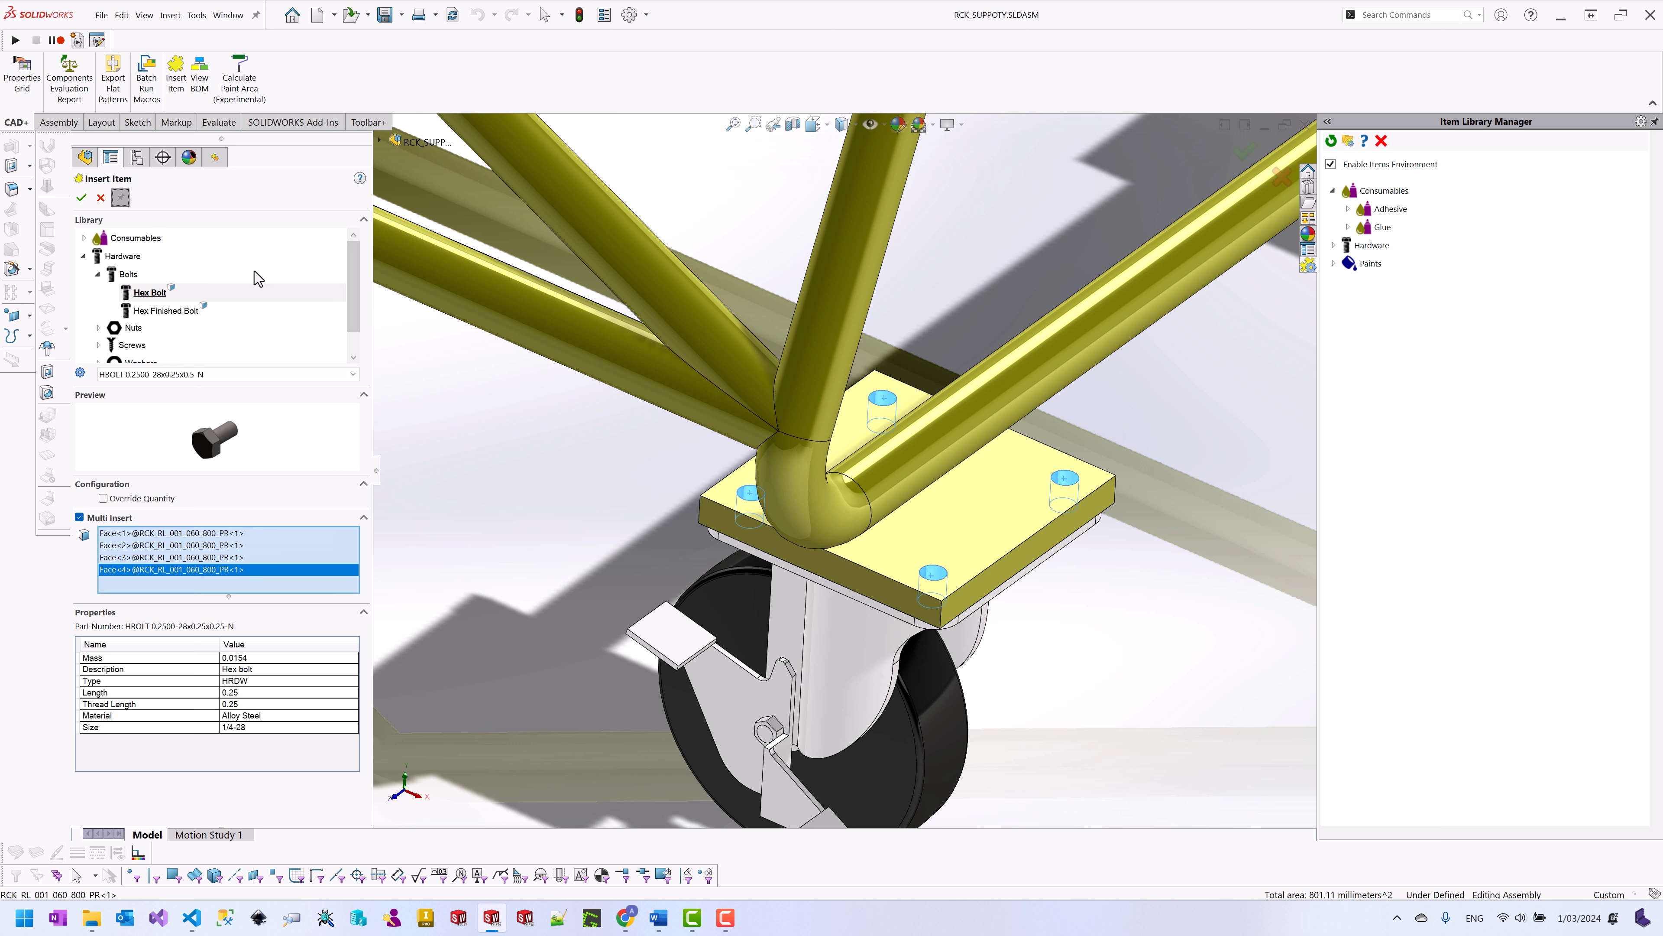
left_click(81, 199)
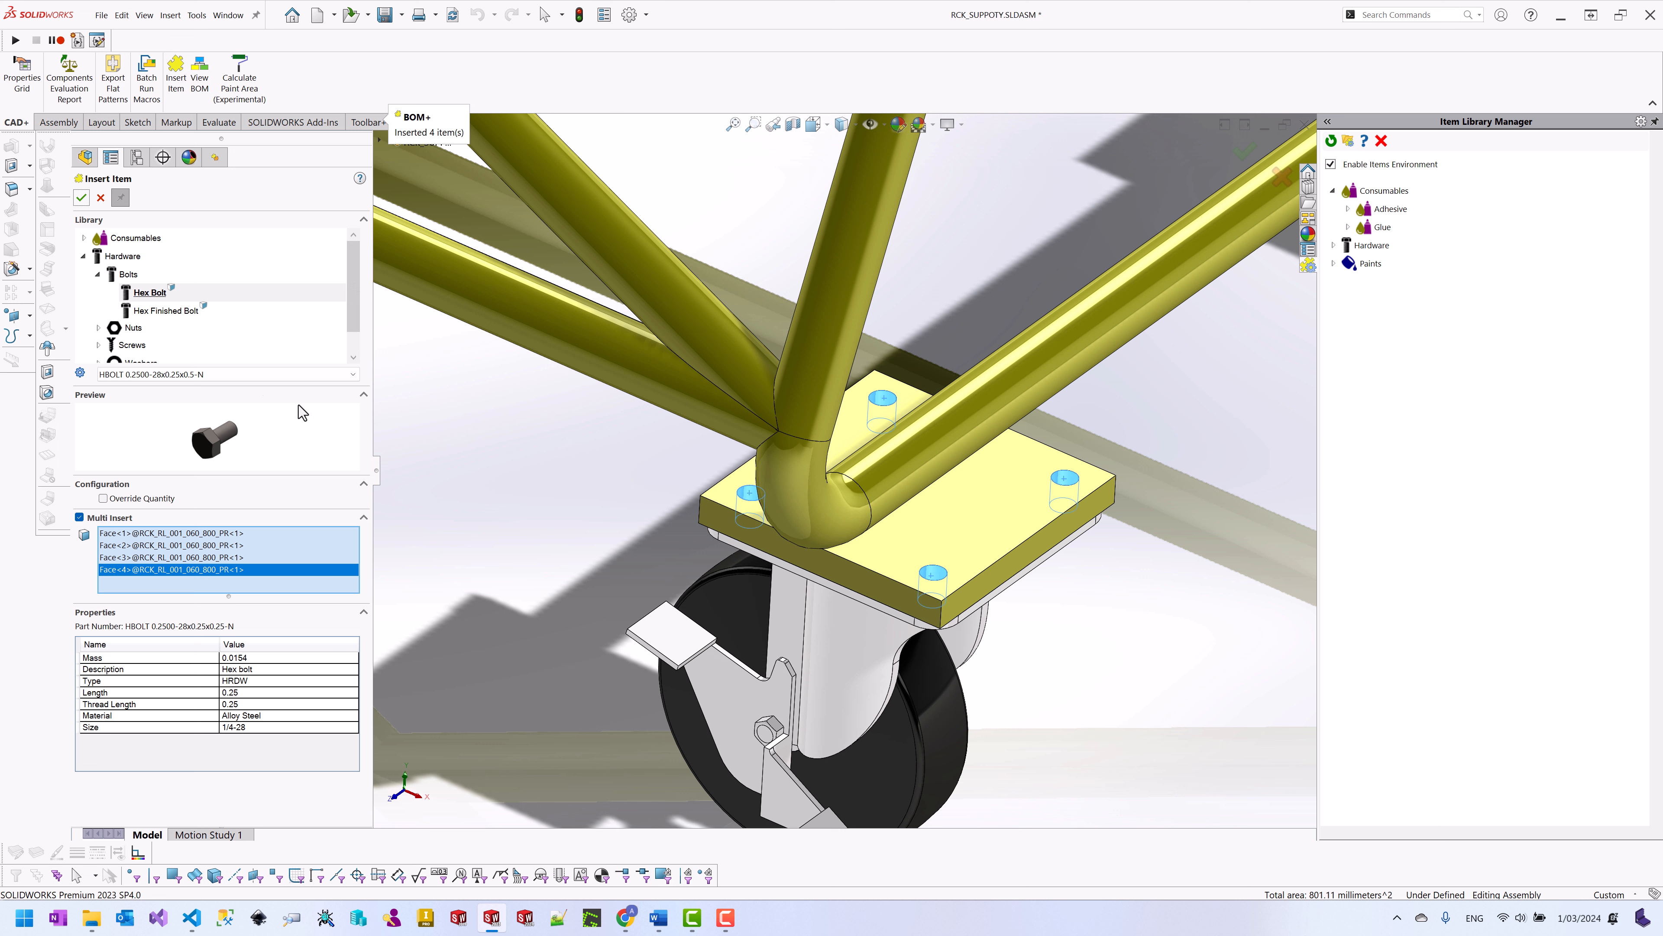
Step: Insert Zinc Plated Grade 8 Steel Flange Nuts and Flat Washer Type A Narrow into the same holes
double_click(133, 330)
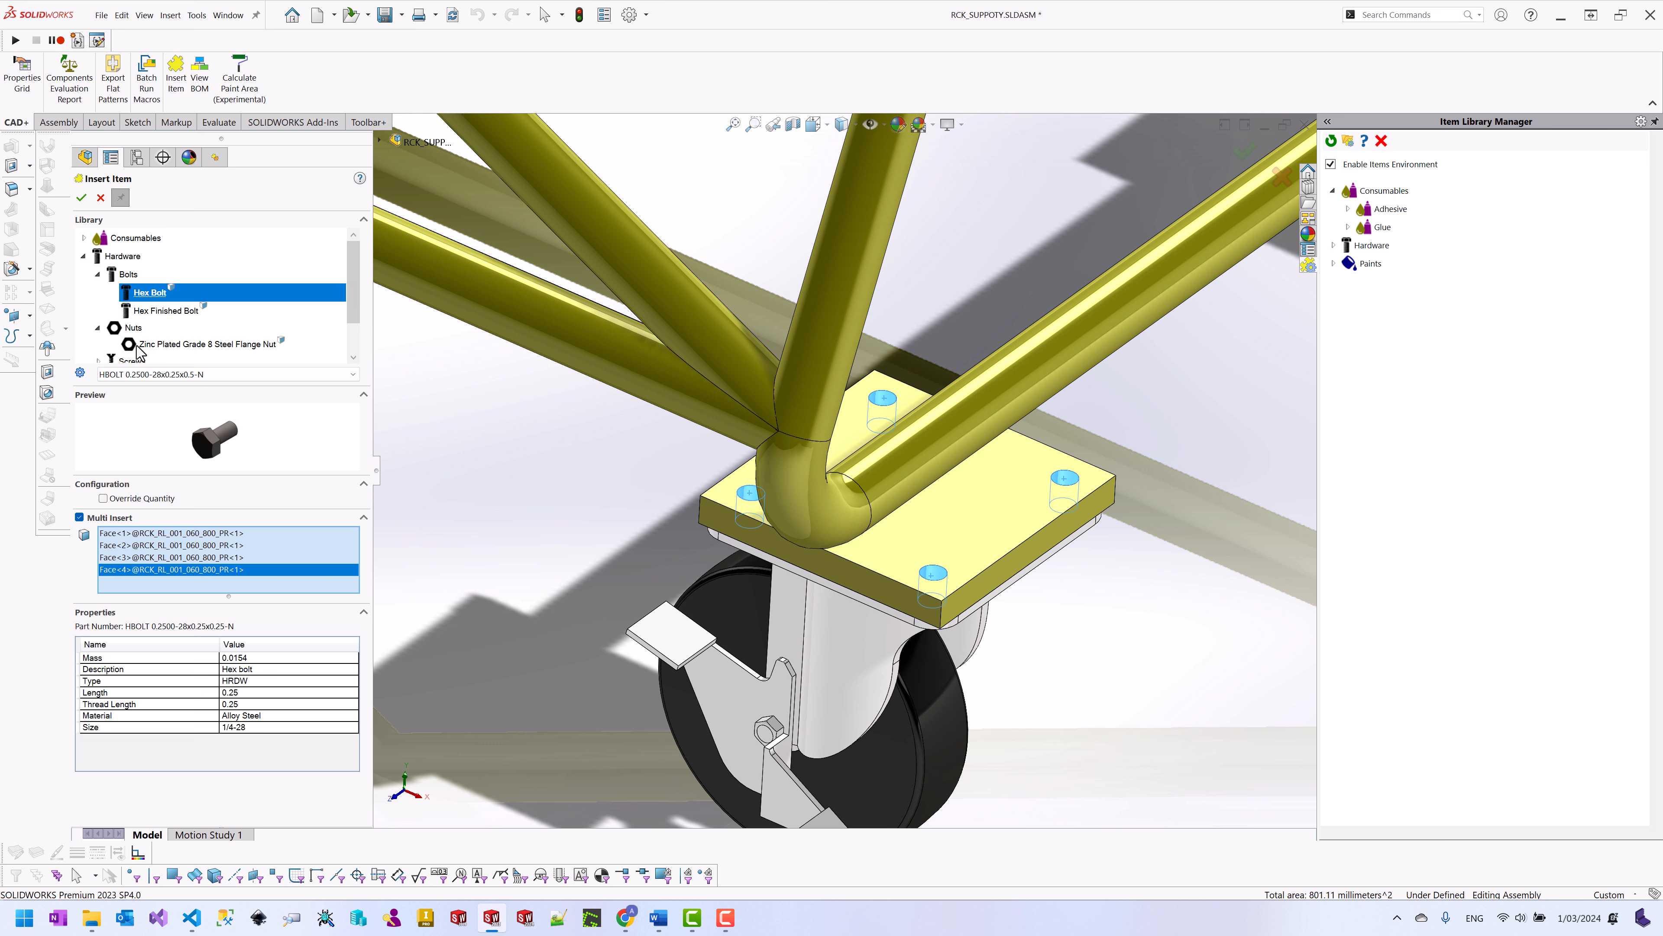
left_click(144, 345)
left_click(81, 198)
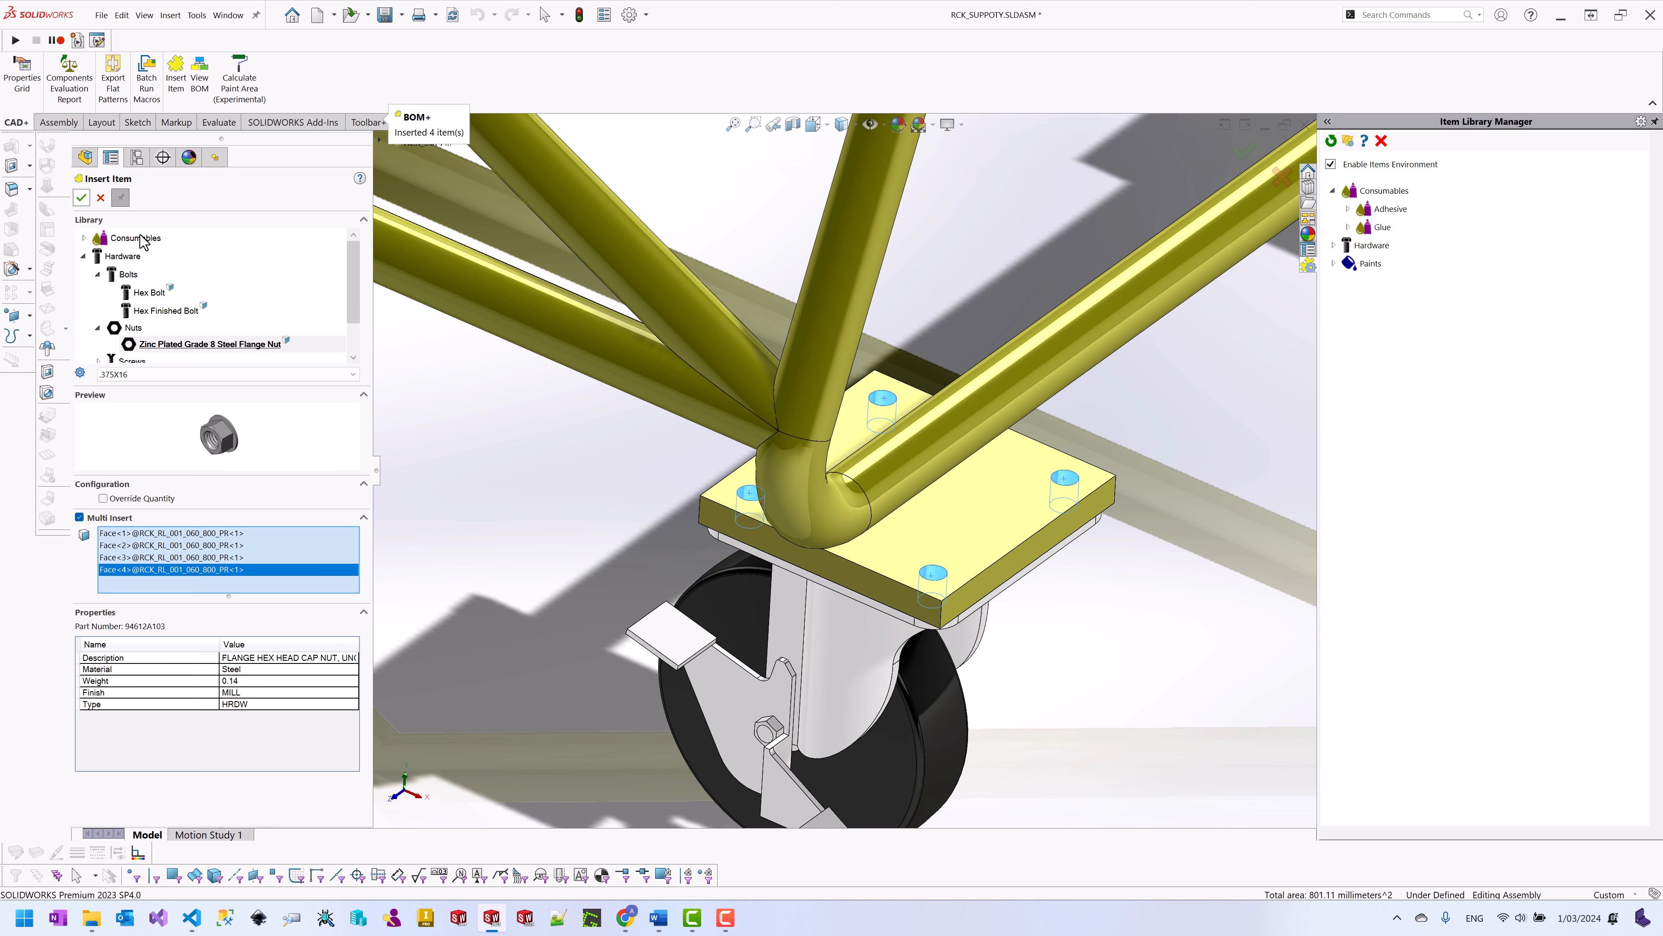
scroll(104, 321, "down", 1)
left_click(99, 334)
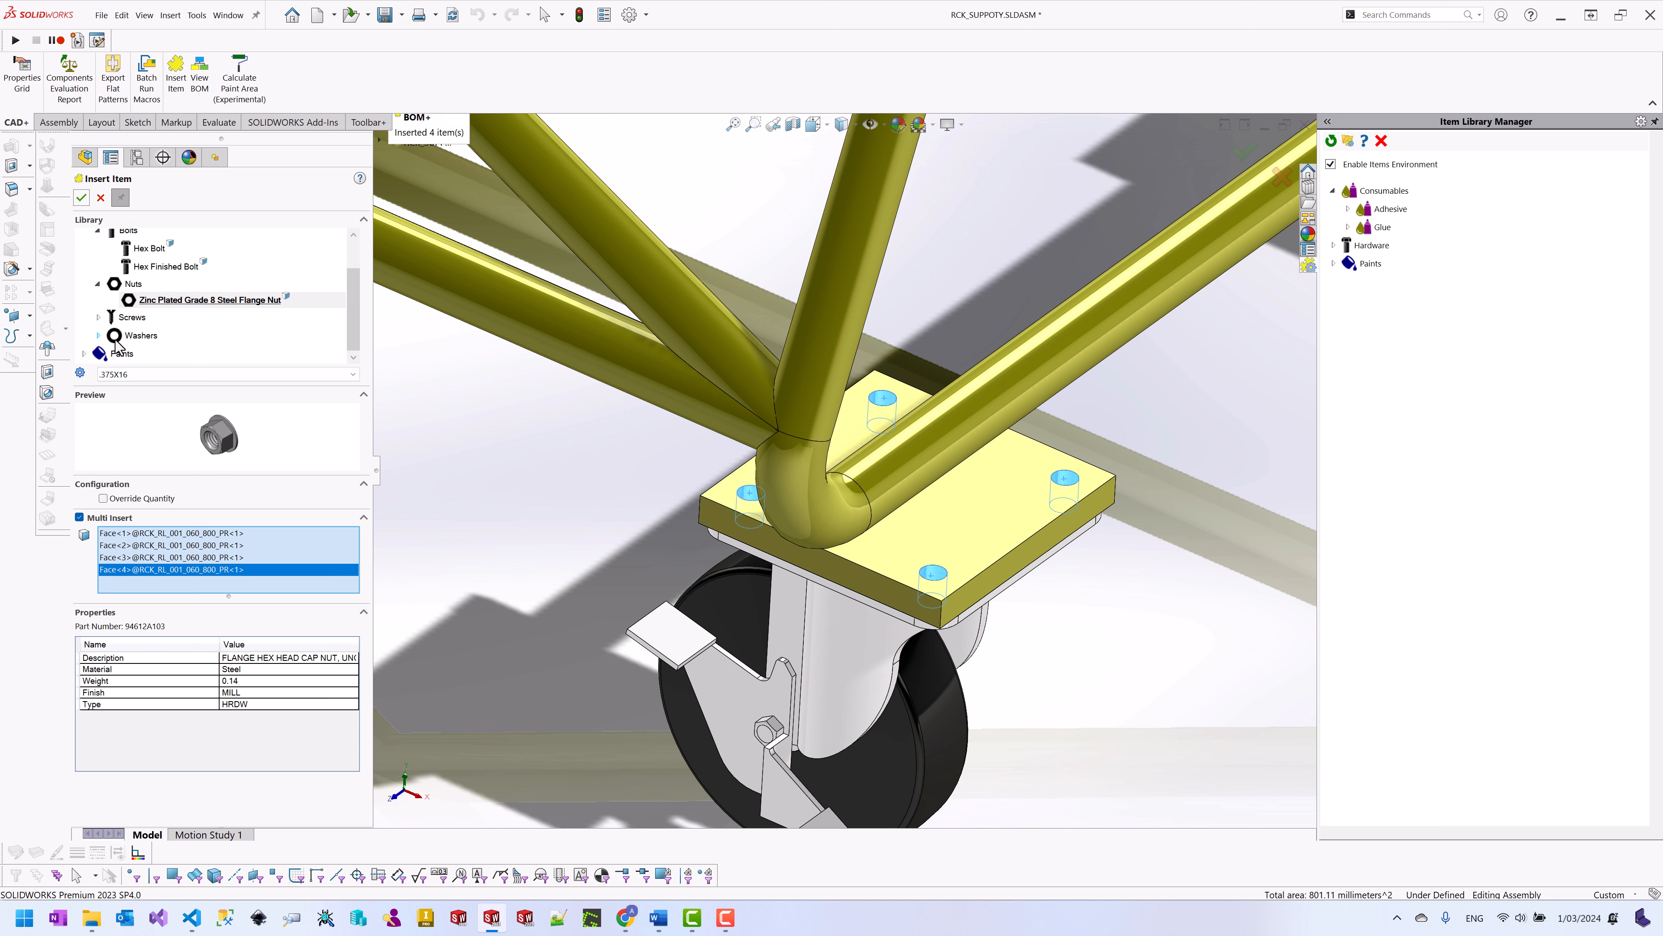
left_click(142, 336)
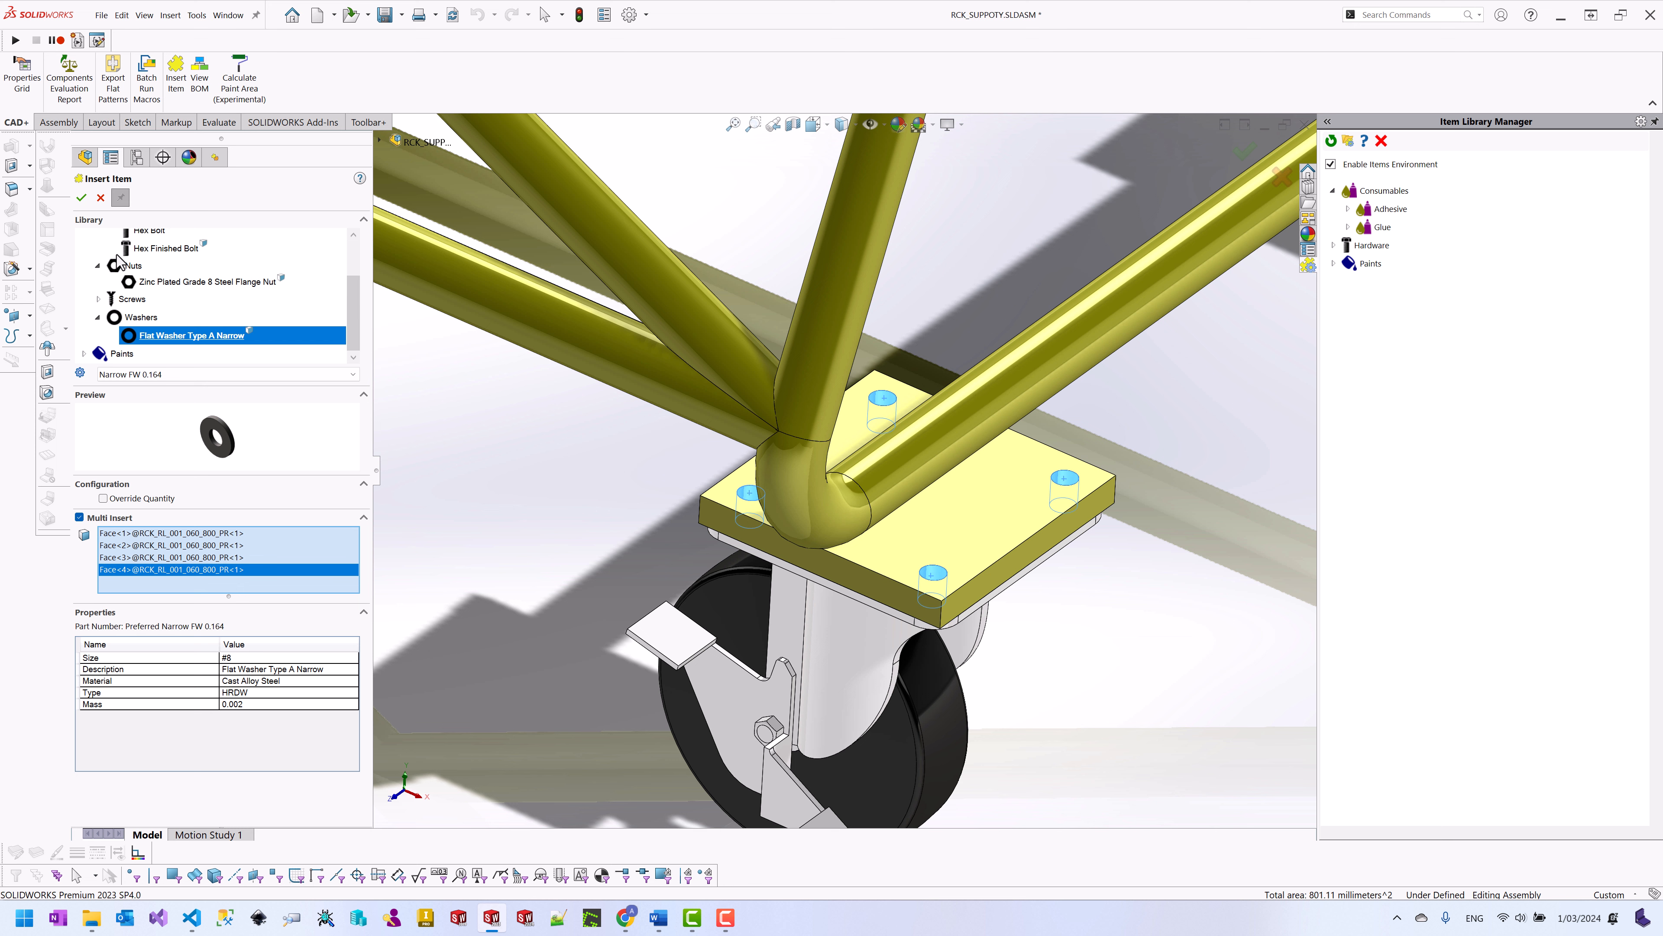
left_click(81, 197)
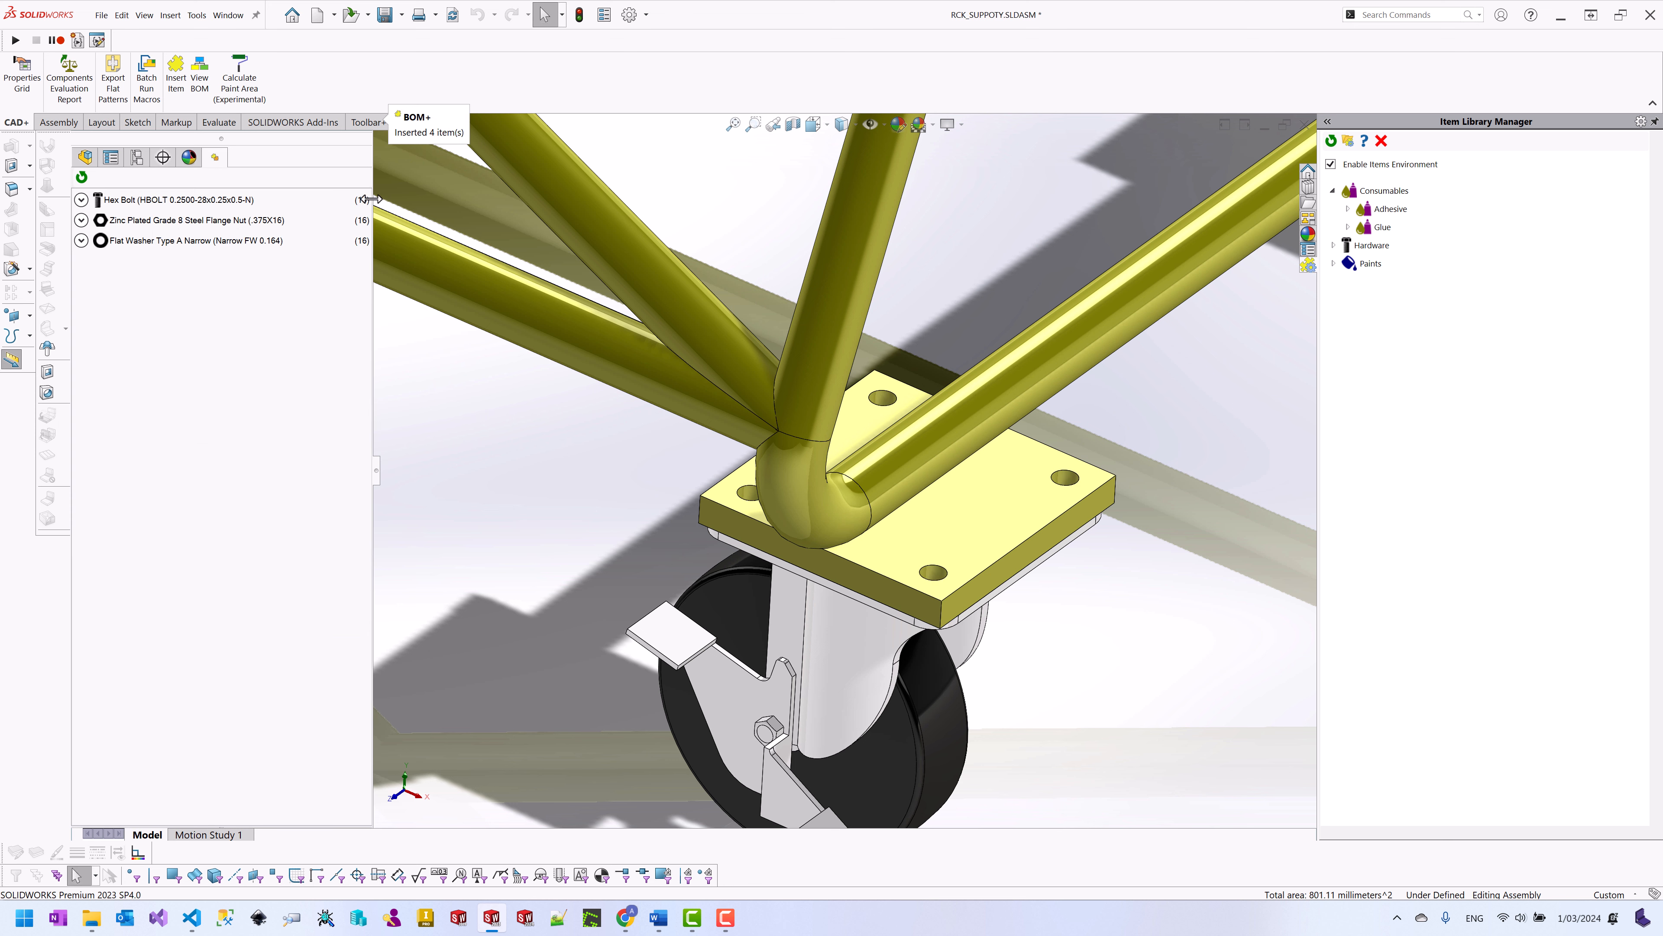
Step: Locate flat washer Instances 16 and 15, start editing Instance 15, then cancel without changes
left_click(81, 240)
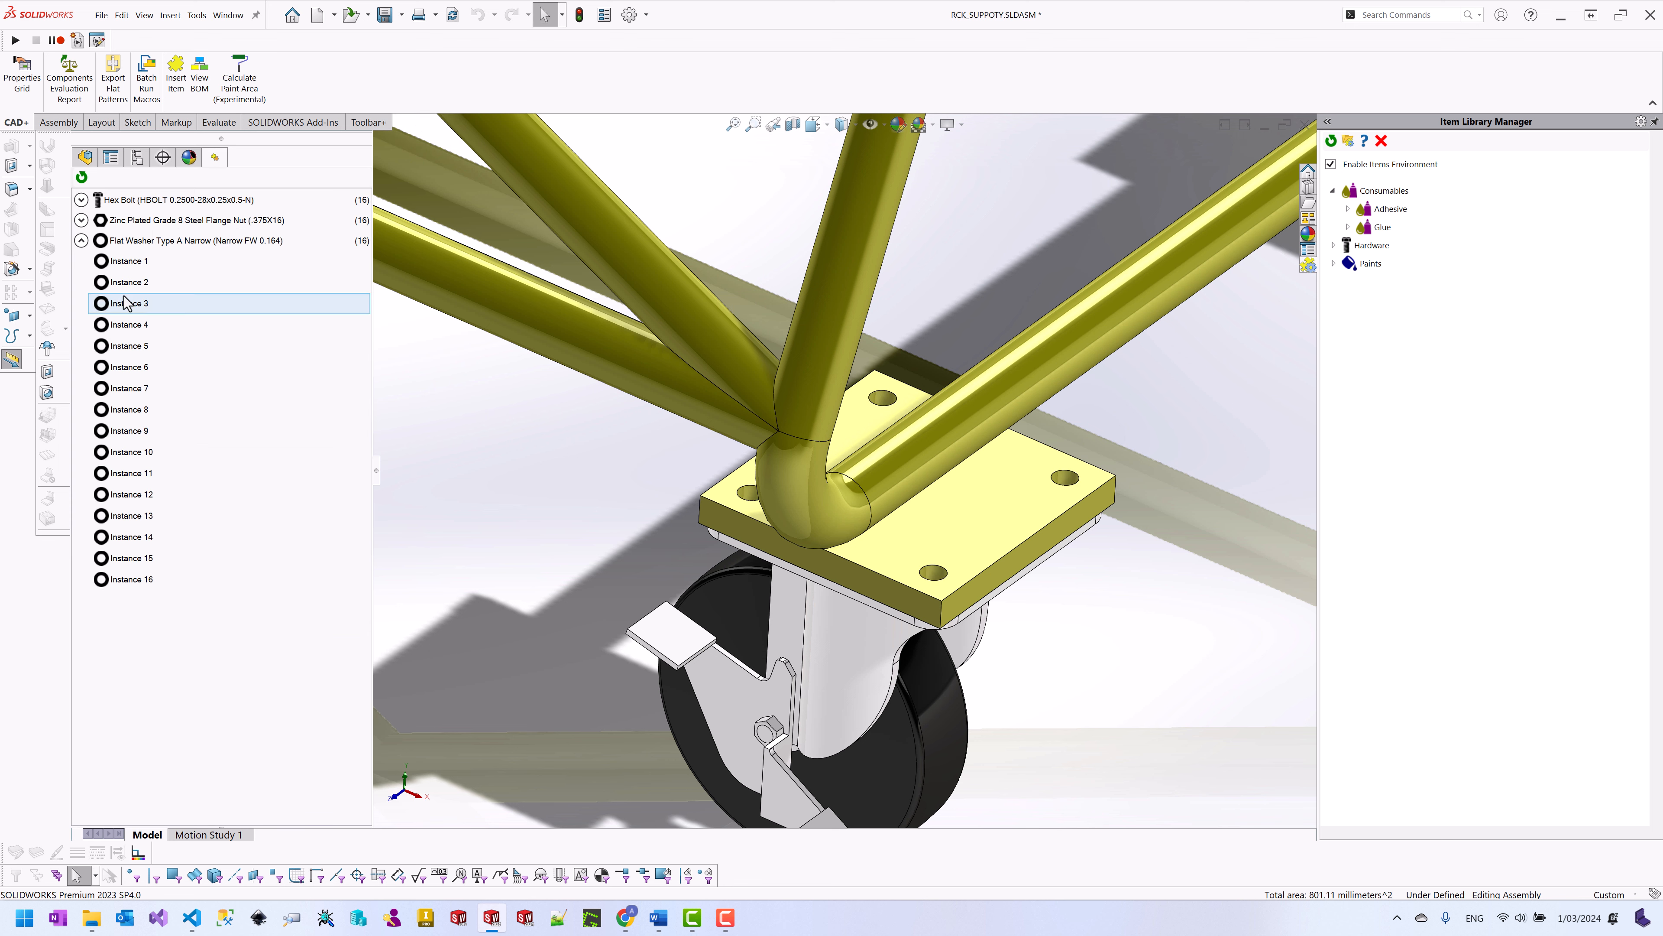
left_click(133, 588)
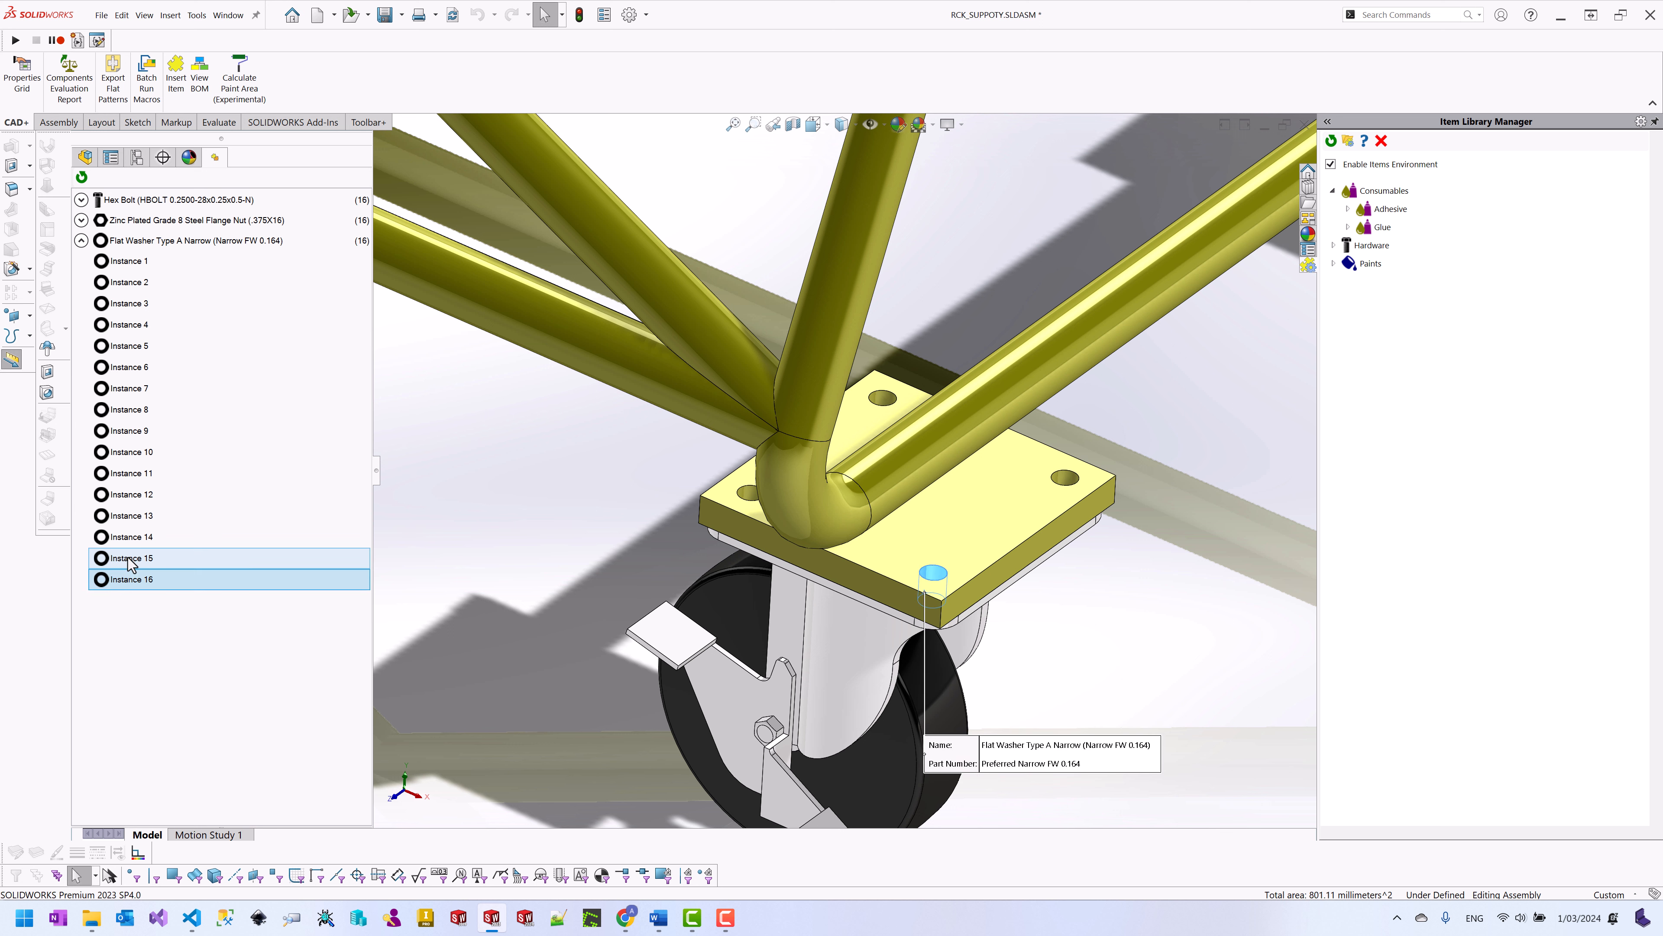
left_click(131, 558)
right_click(130, 563)
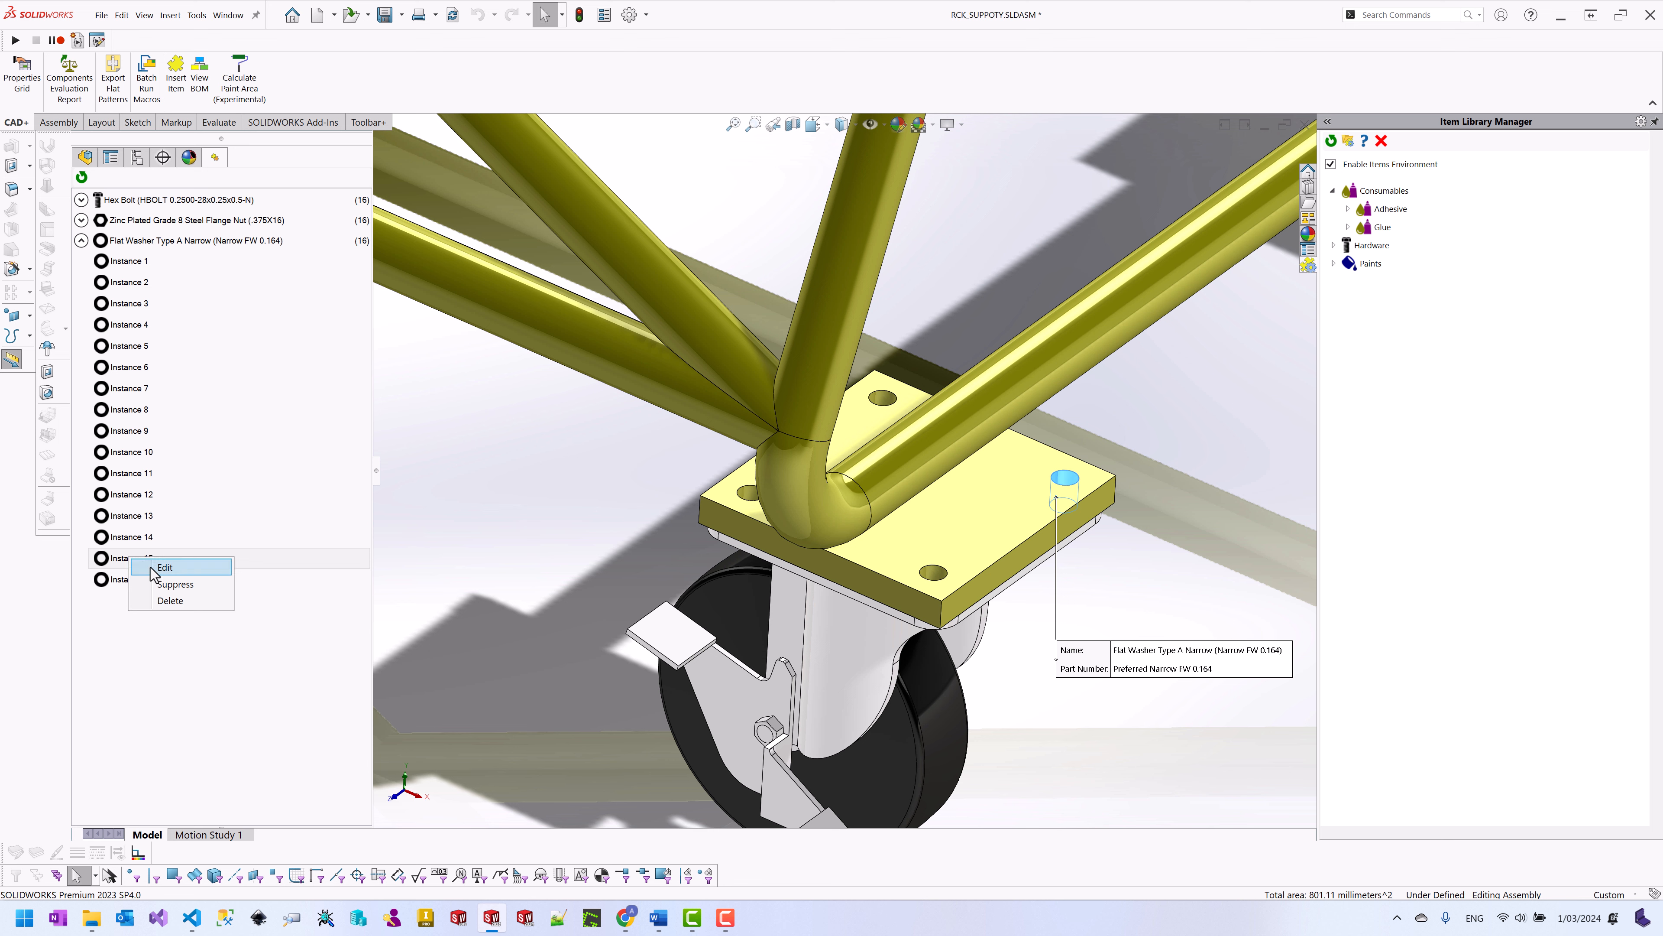
left_click(163, 568)
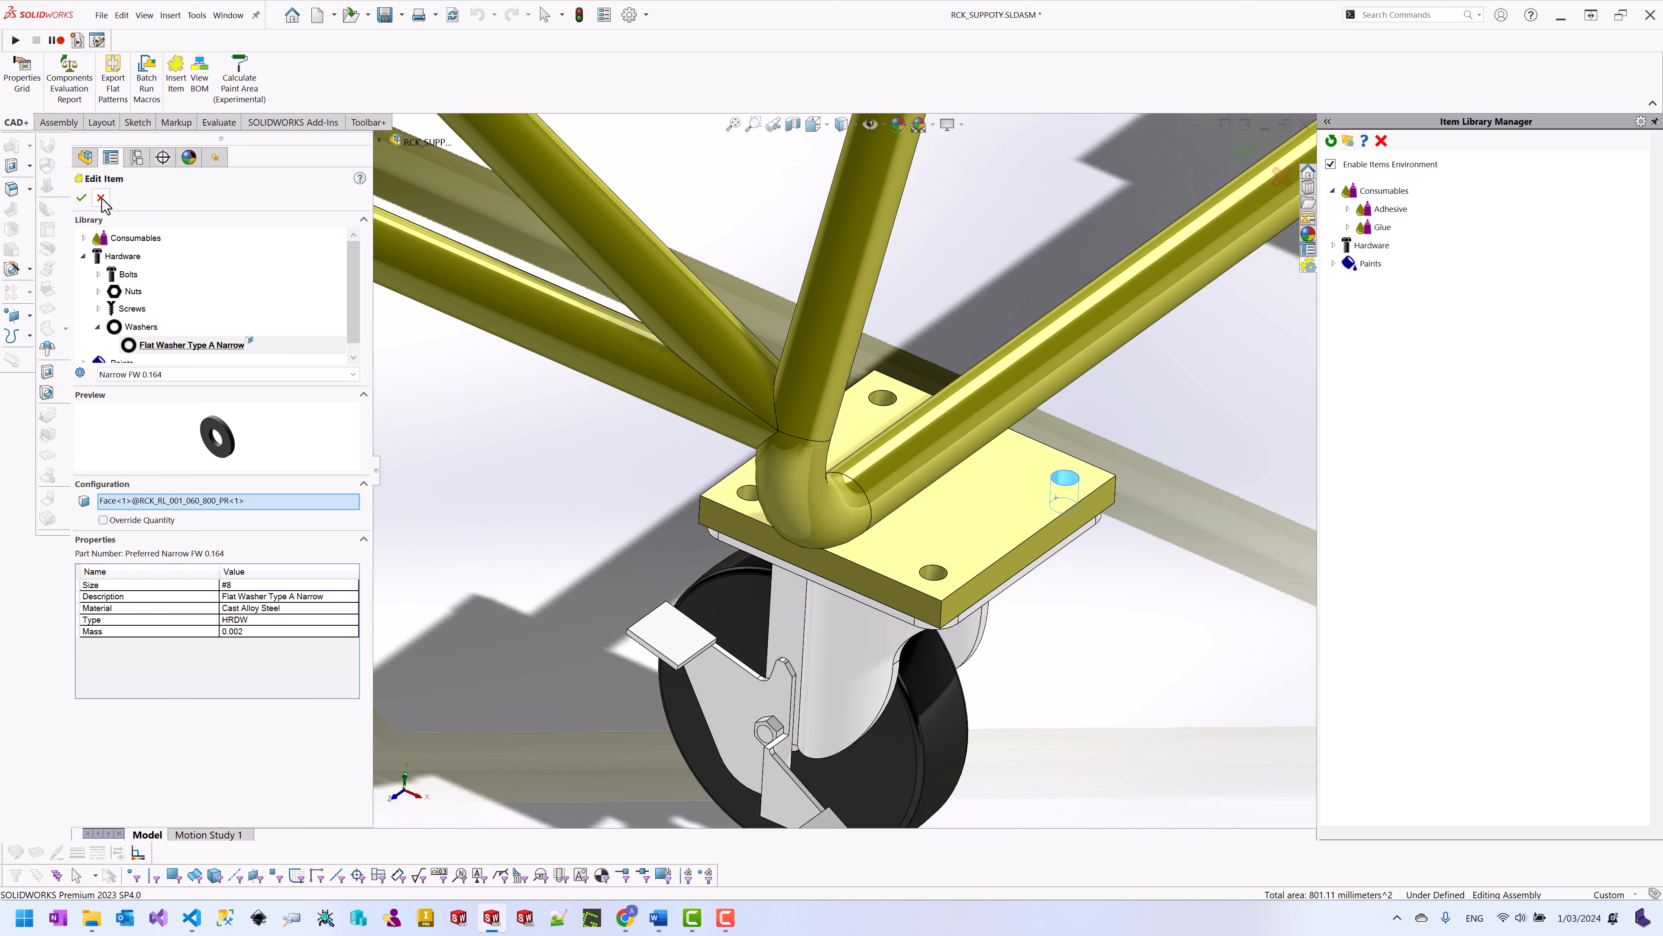
left_click(81, 197)
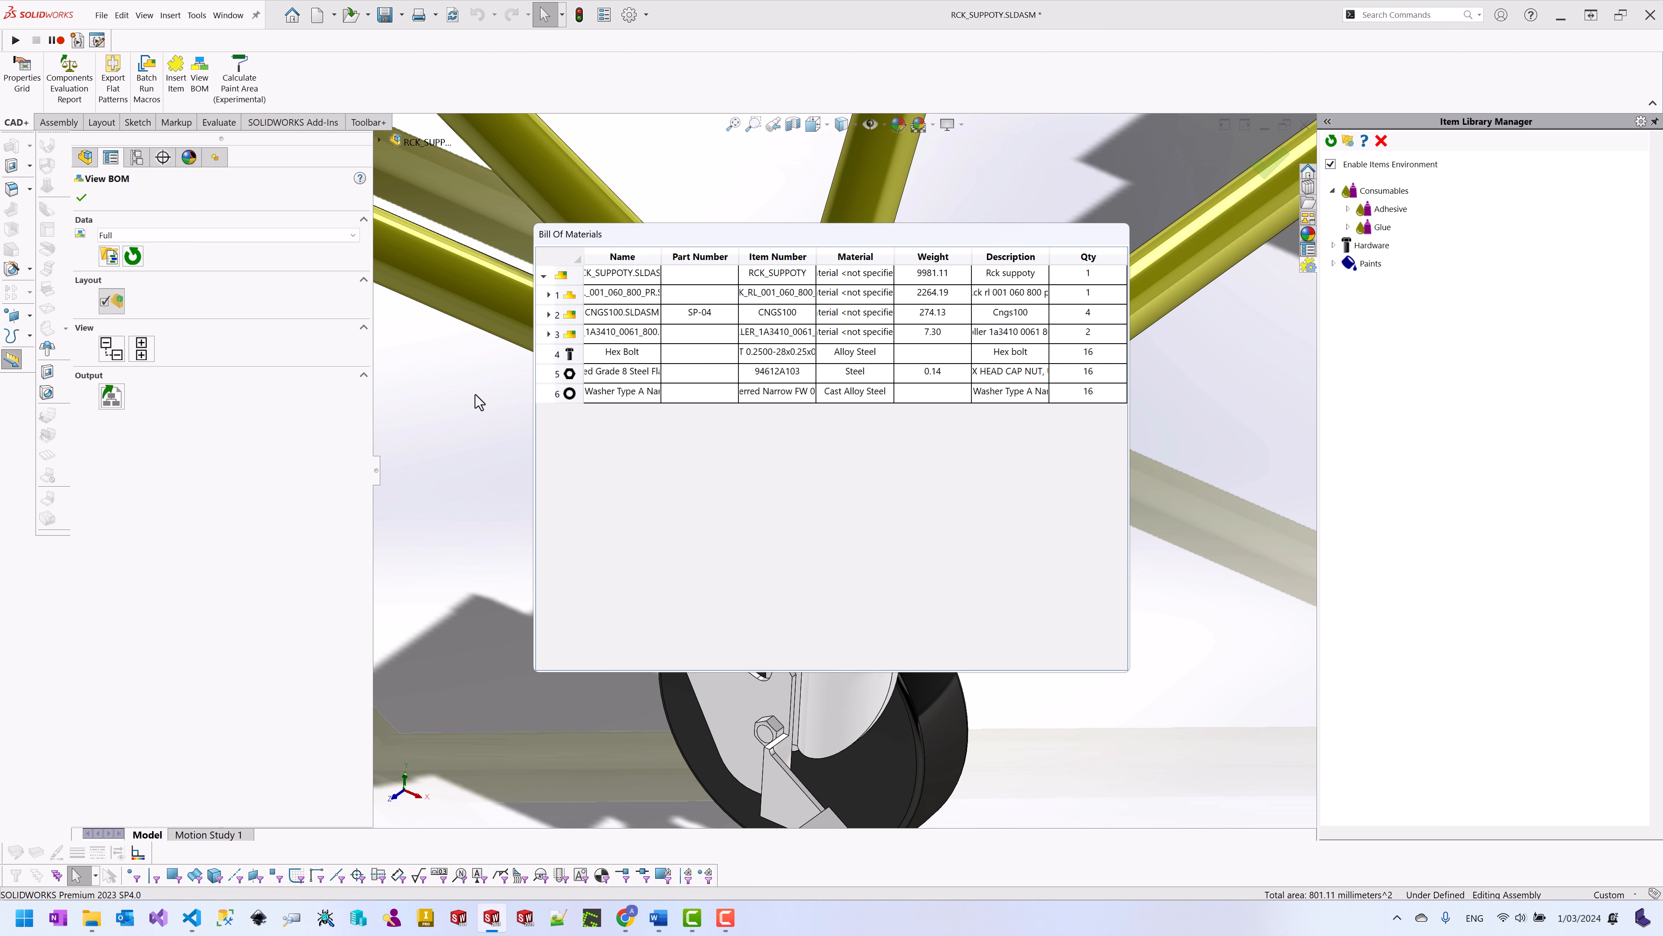
Step: Close the BOM and switch to BL_600_PRODUCT_PACKING.SLDASM via the Window menu, clearing the selection
left_click(81, 198)
left_click(229, 15)
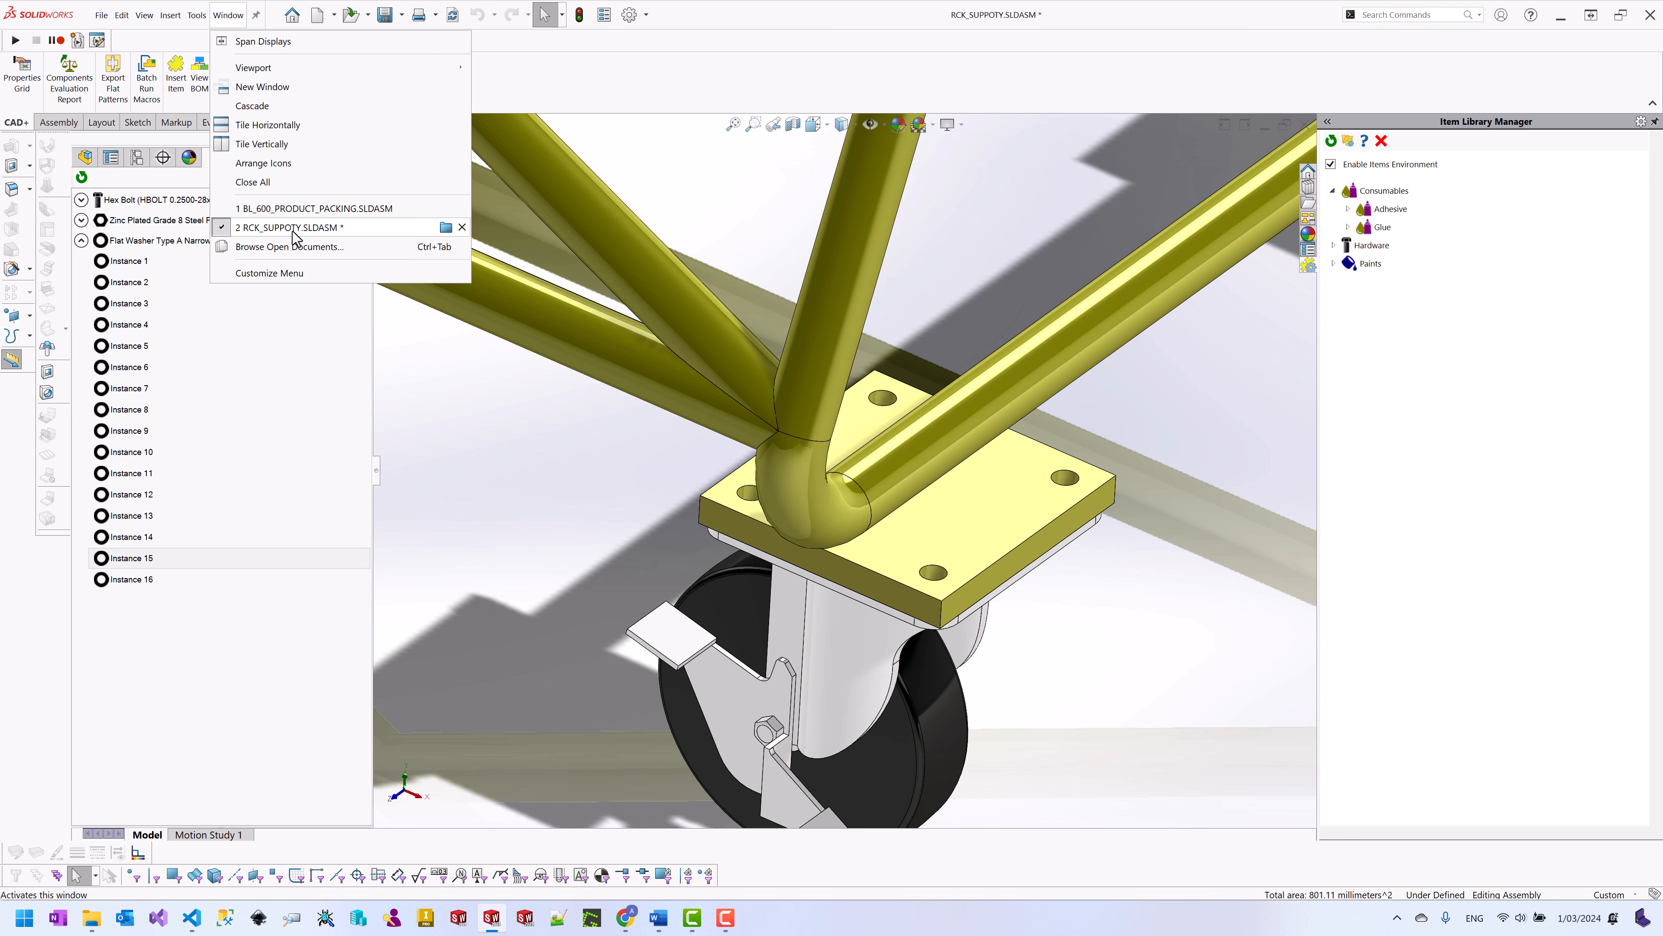
left_click(294, 211)
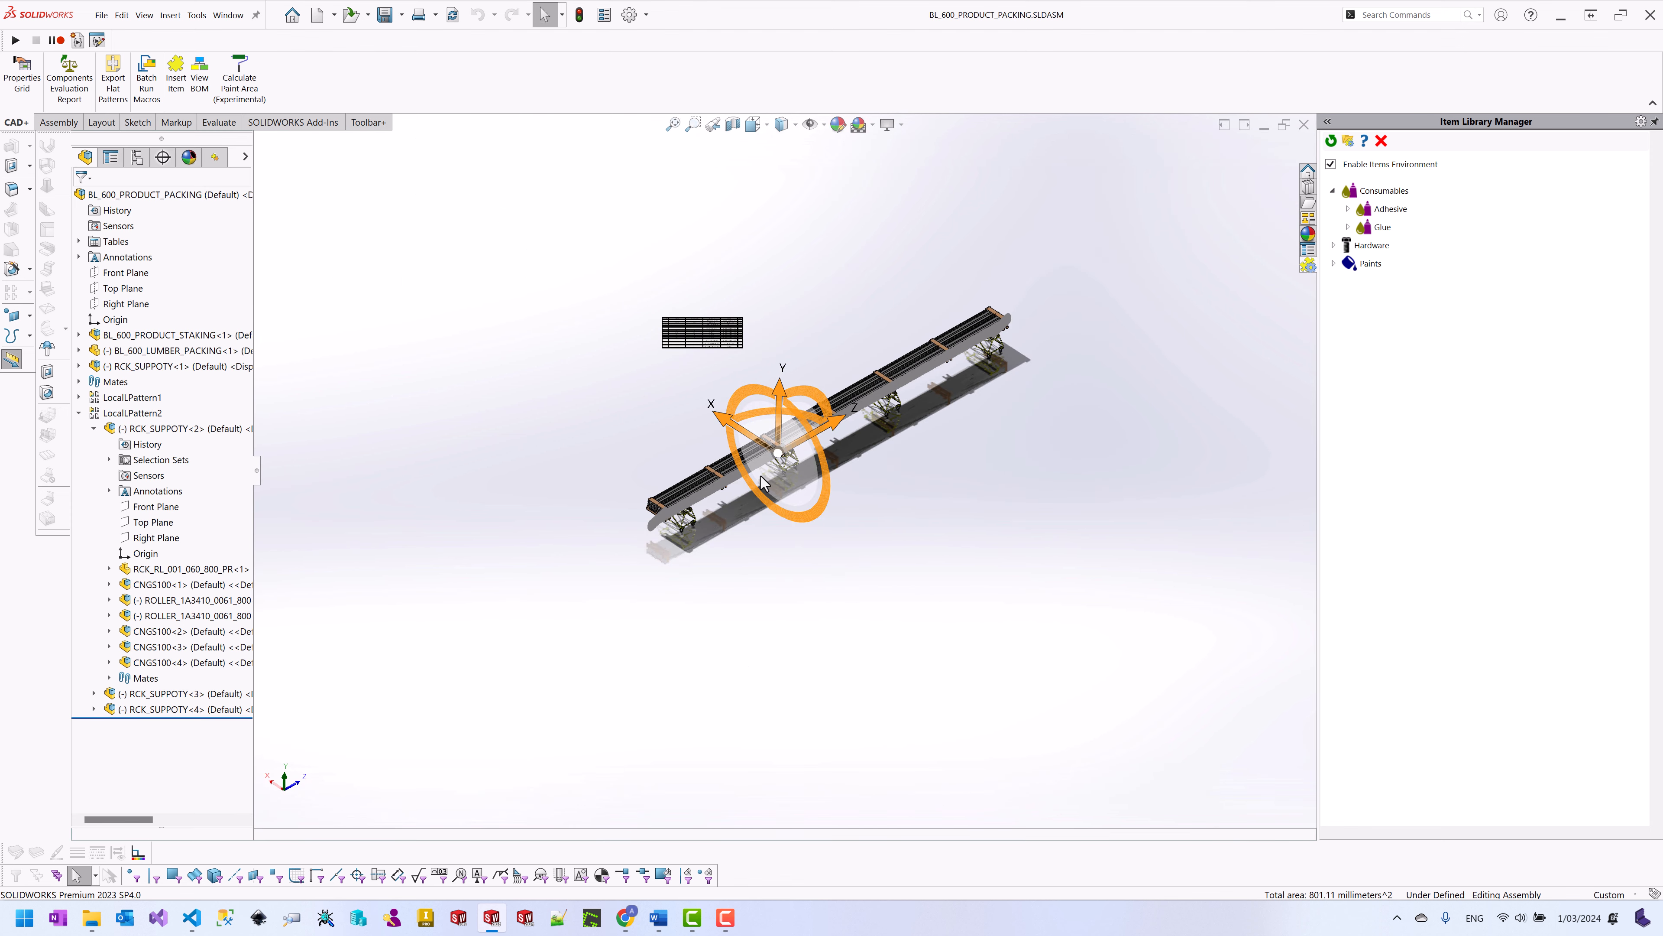
scroll(721, 538, "down", 2)
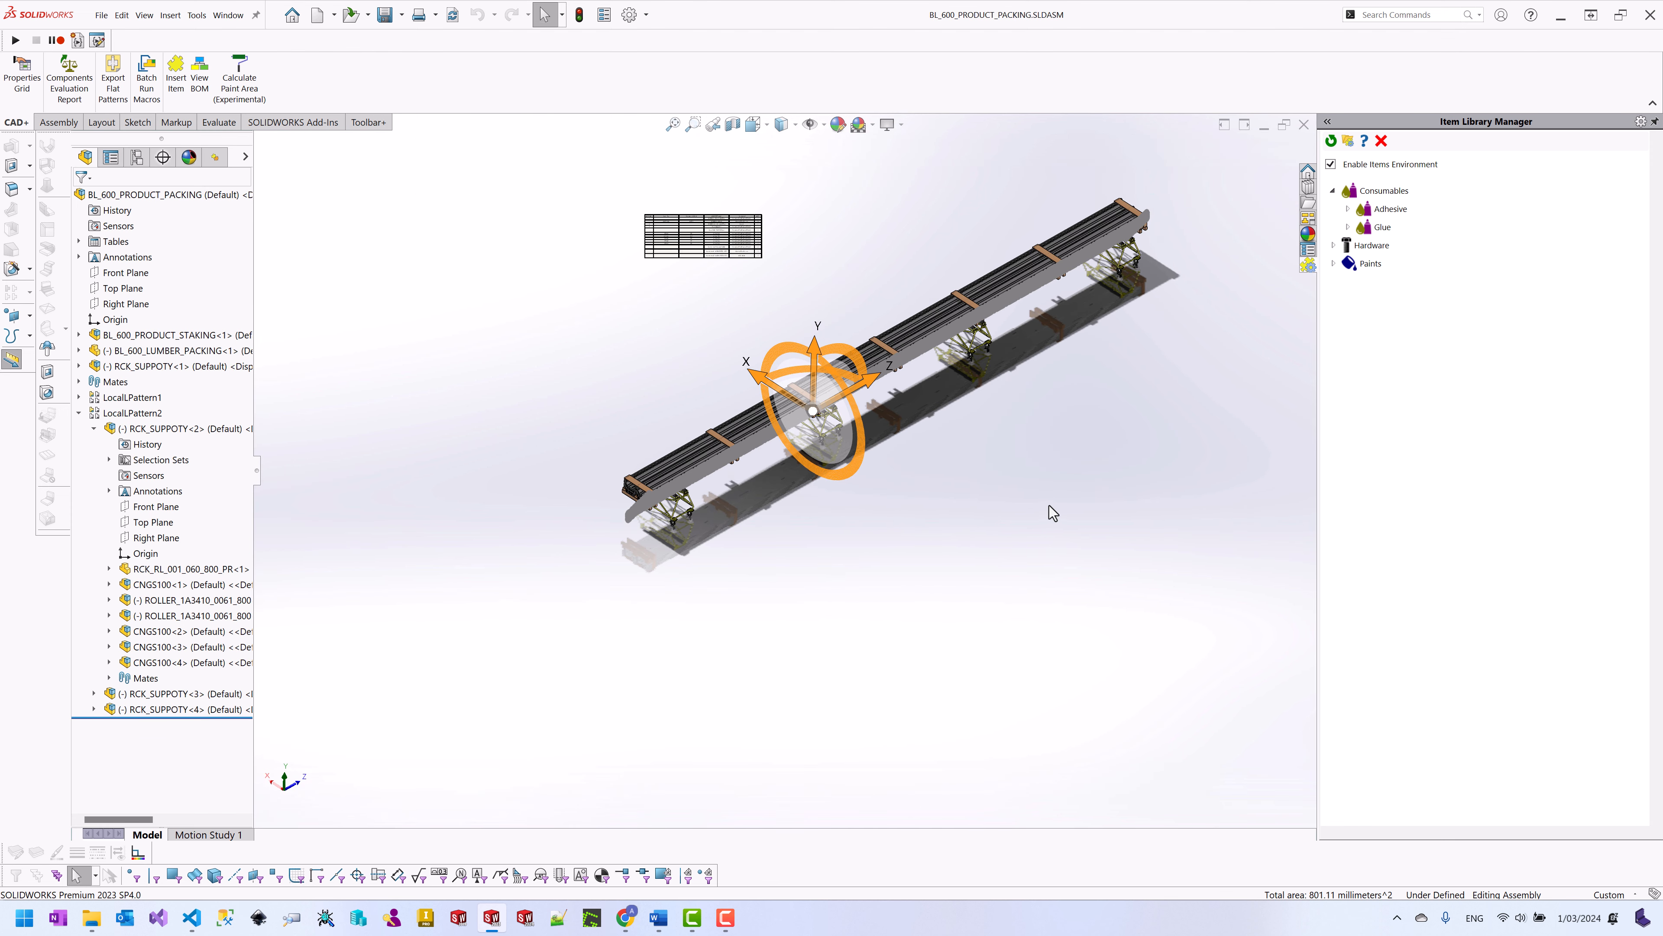
left_click(1030, 508)
left_click(200, 76)
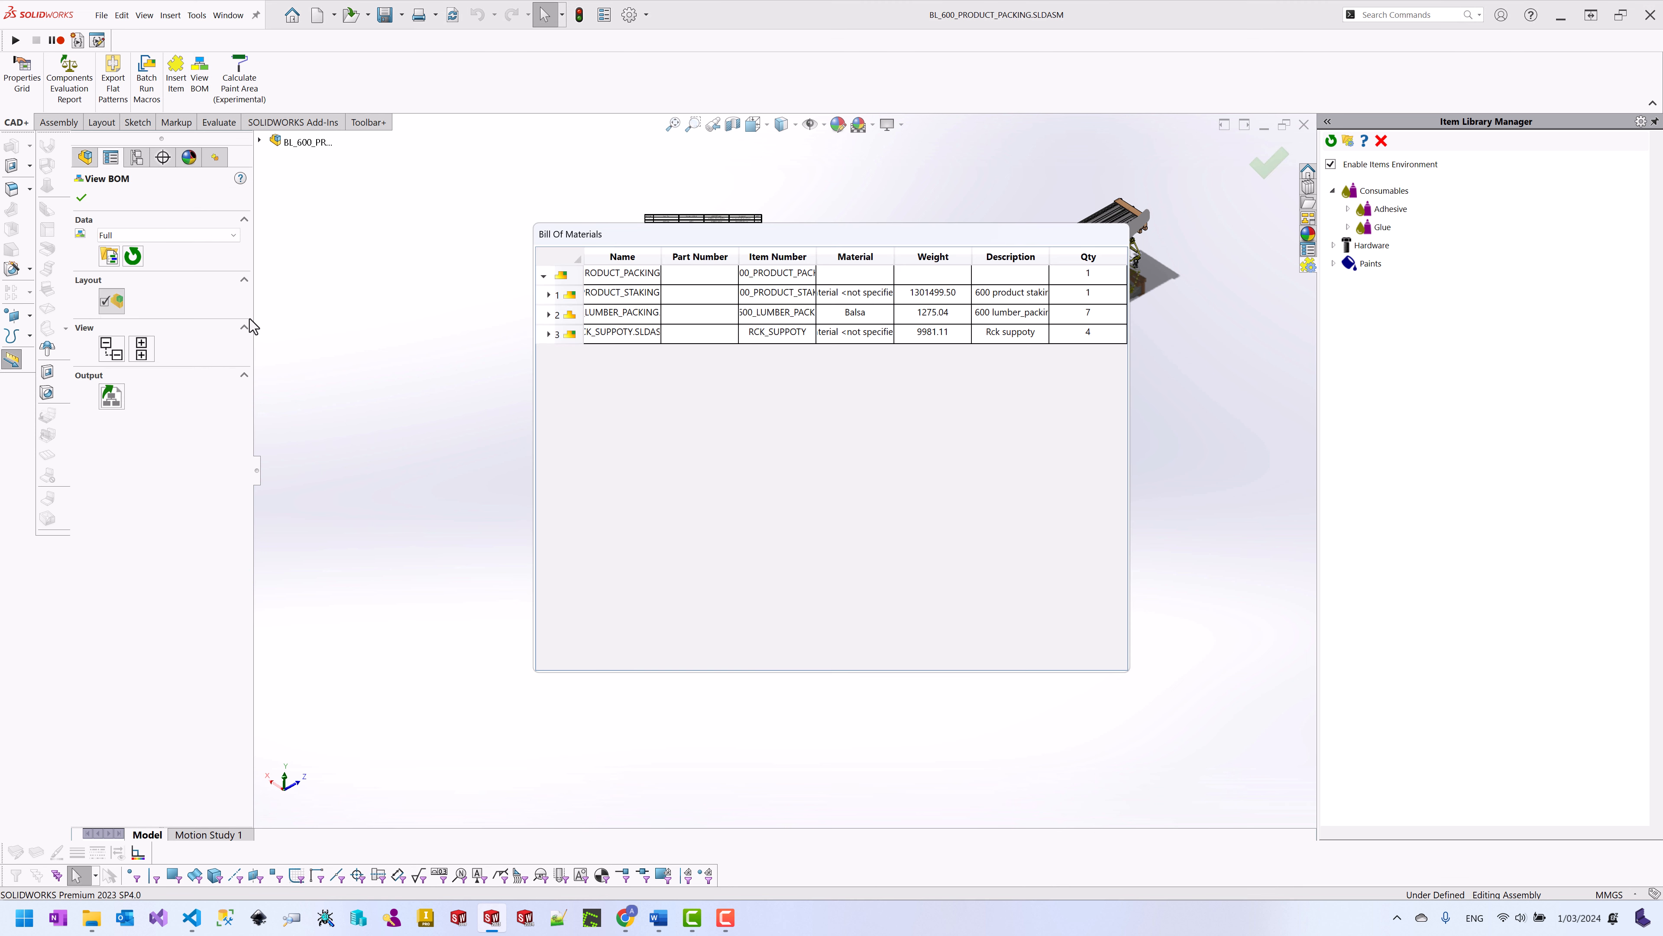
left_click(549, 335)
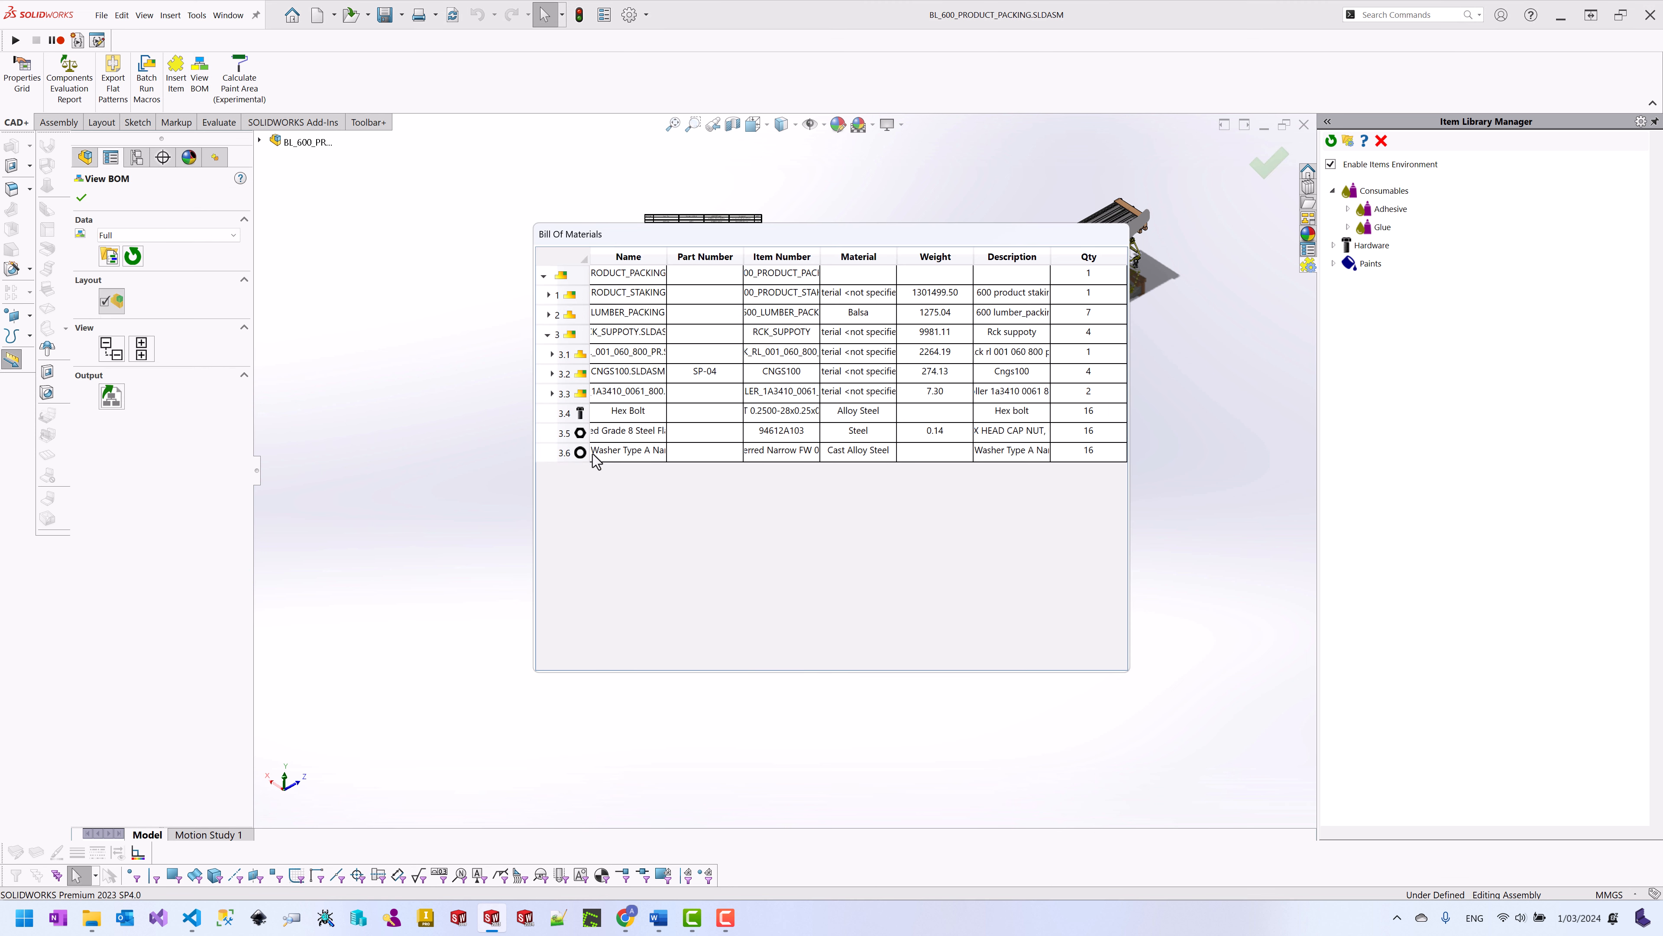
left_click(220, 237)
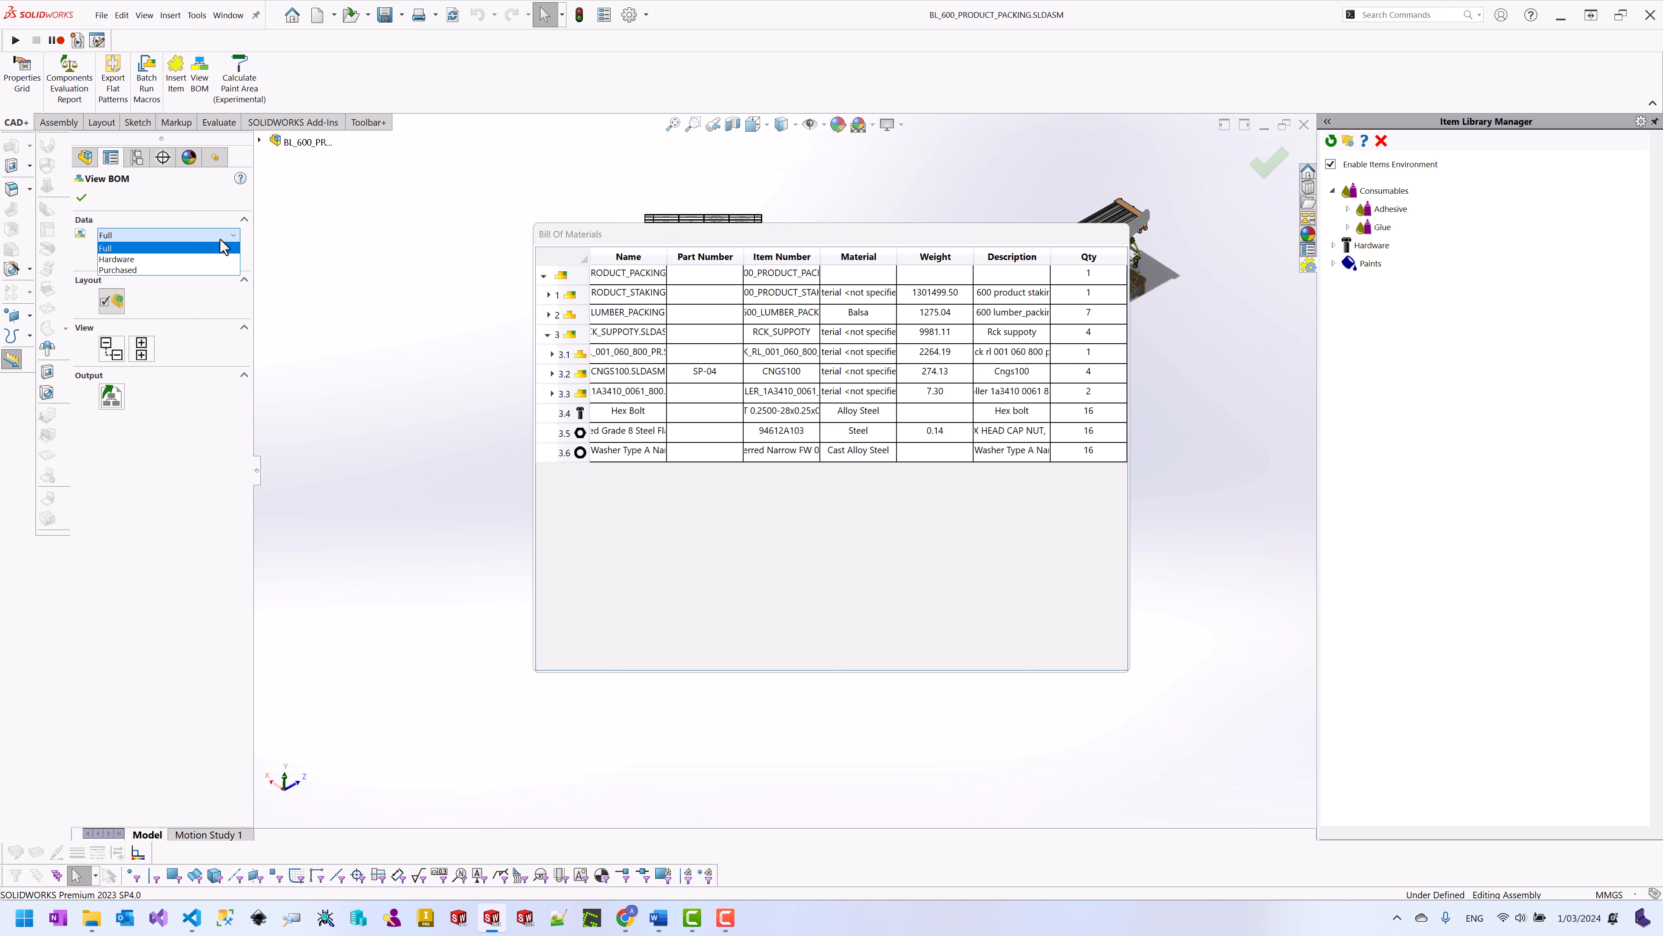
left_click(150, 259)
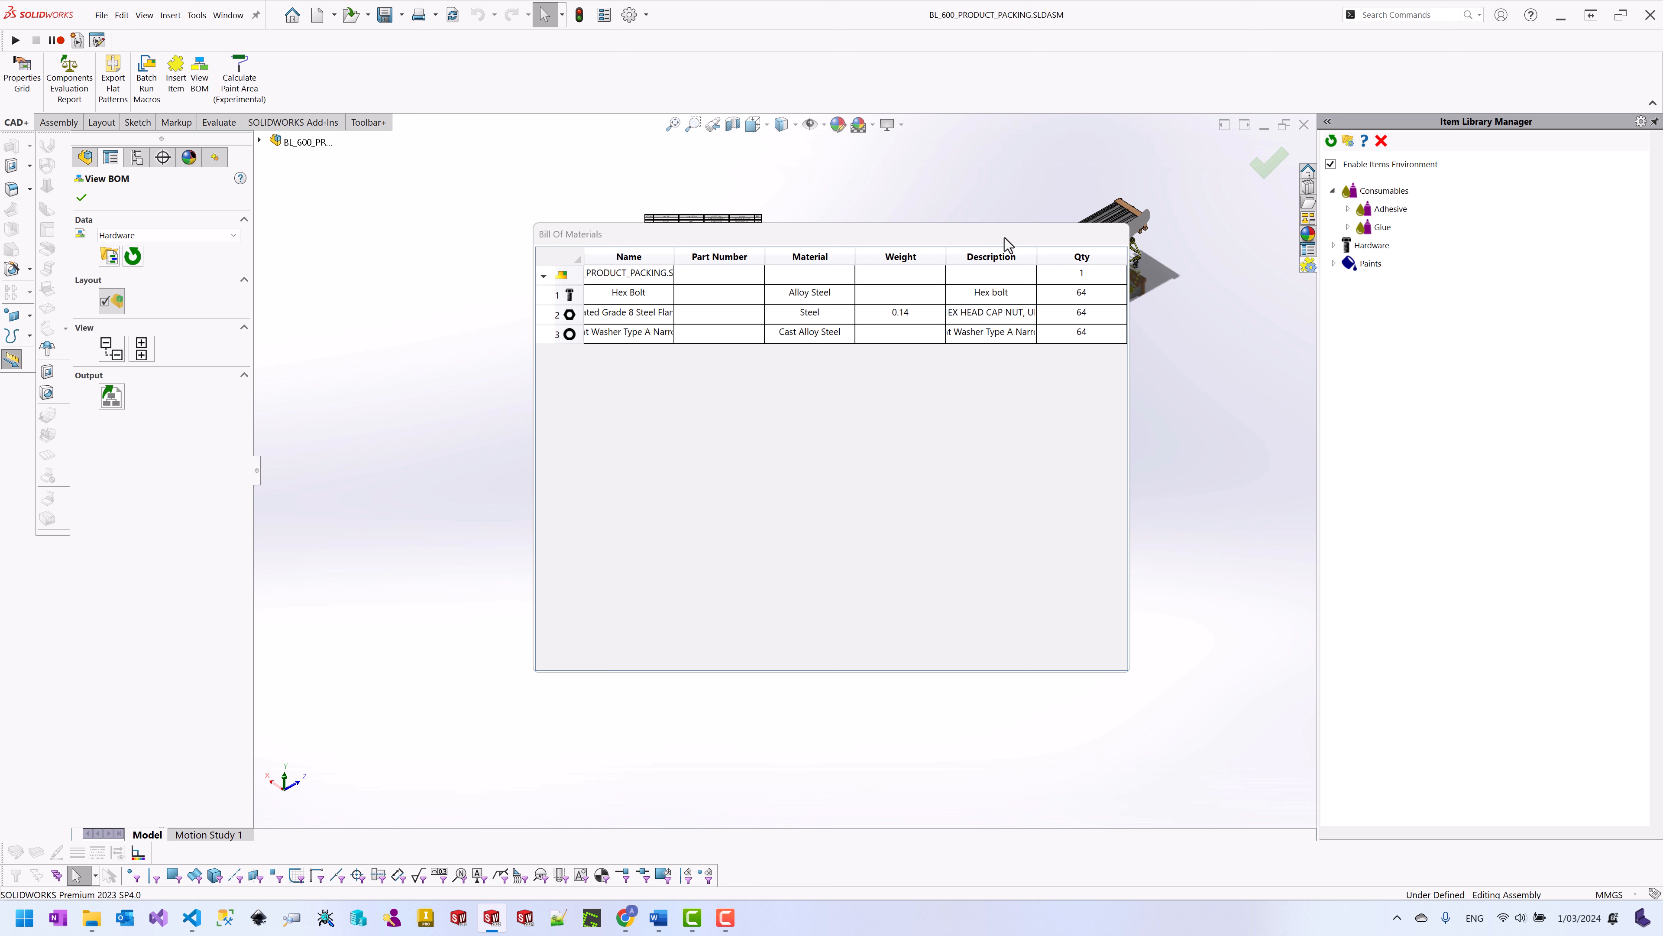
left_click_drag(1007, 245, 1031, 444)
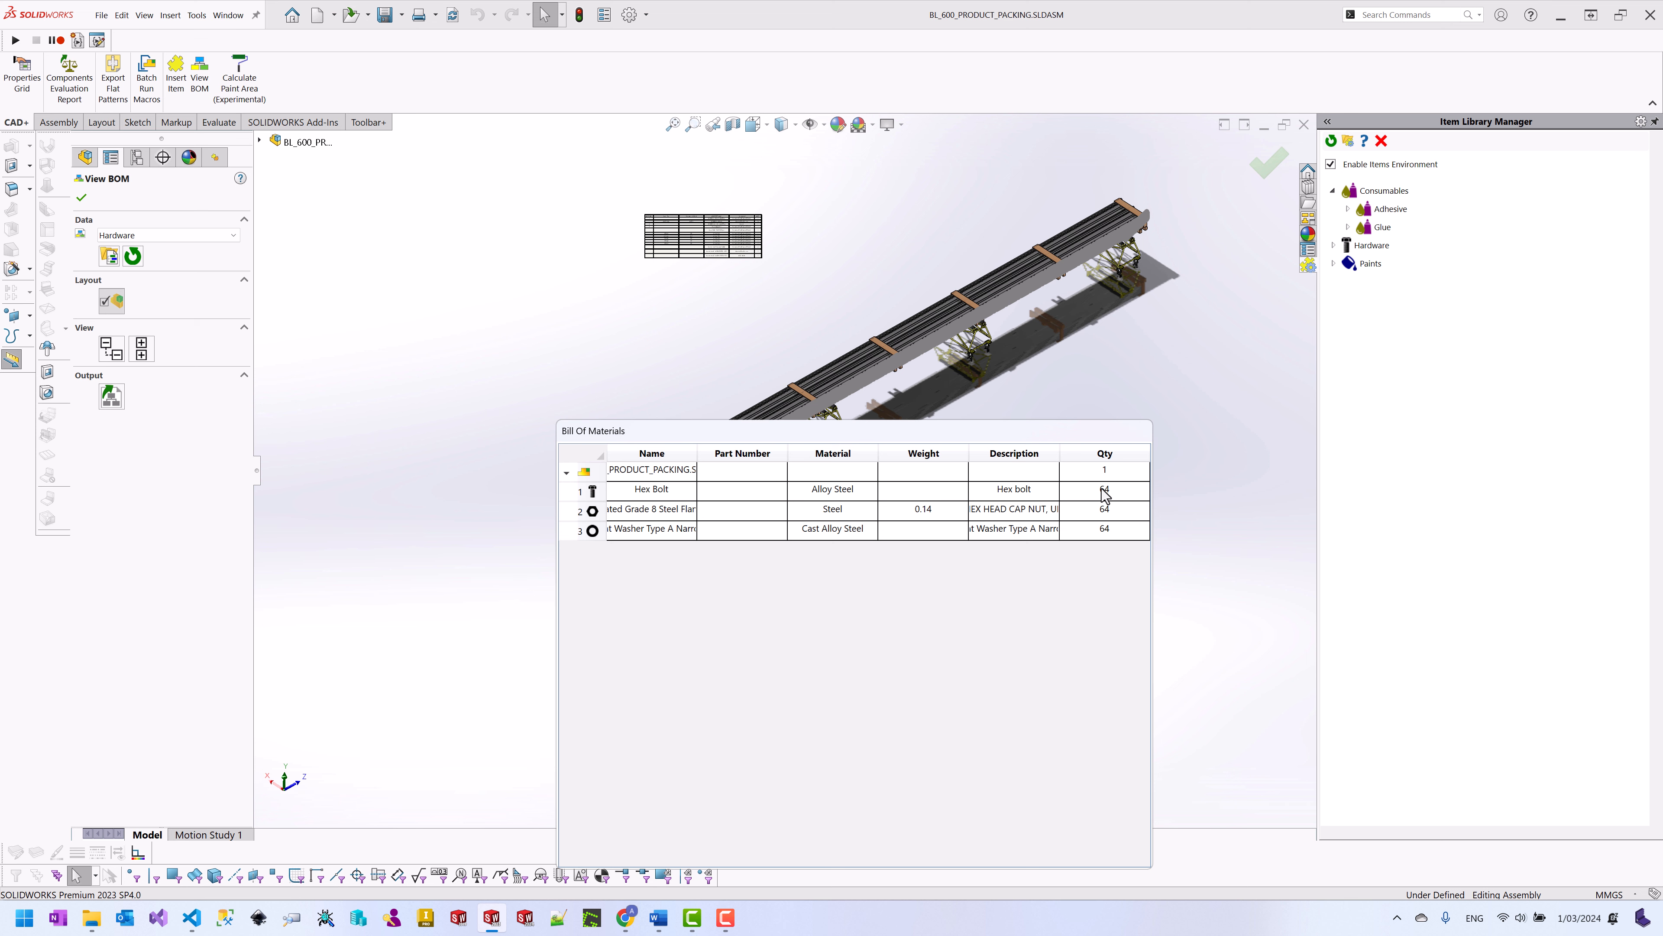
left_click(82, 197)
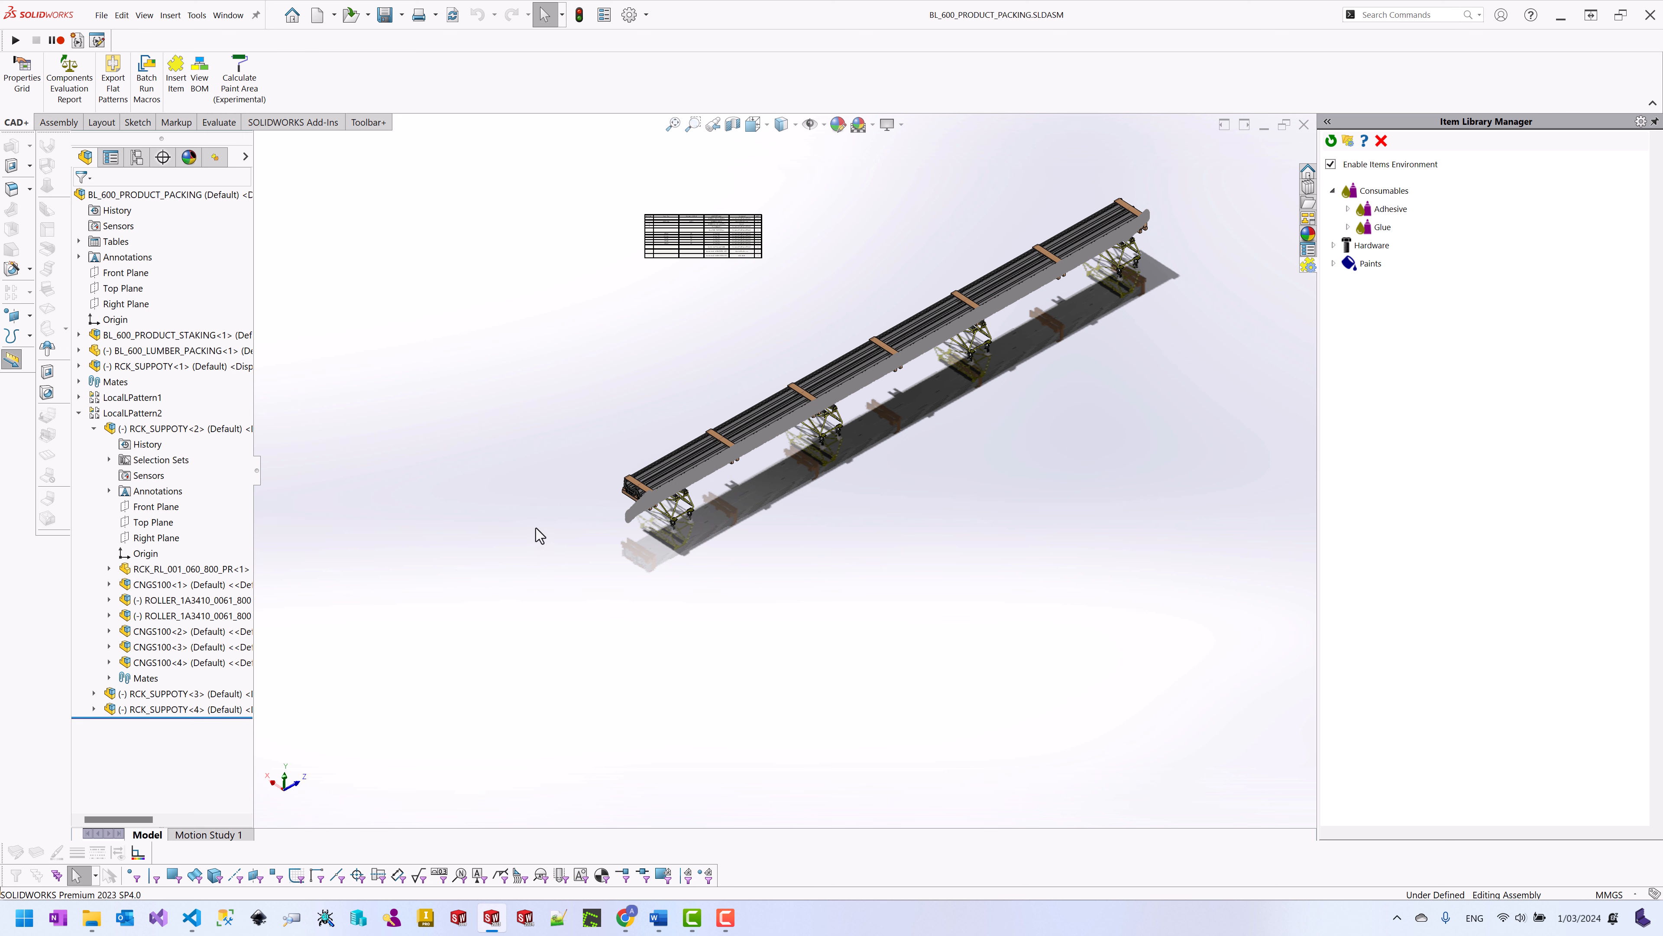
Step: Open the BL_600_PRODUCT sheet-metal part in its own window
scroll(624, 507, "down", 6)
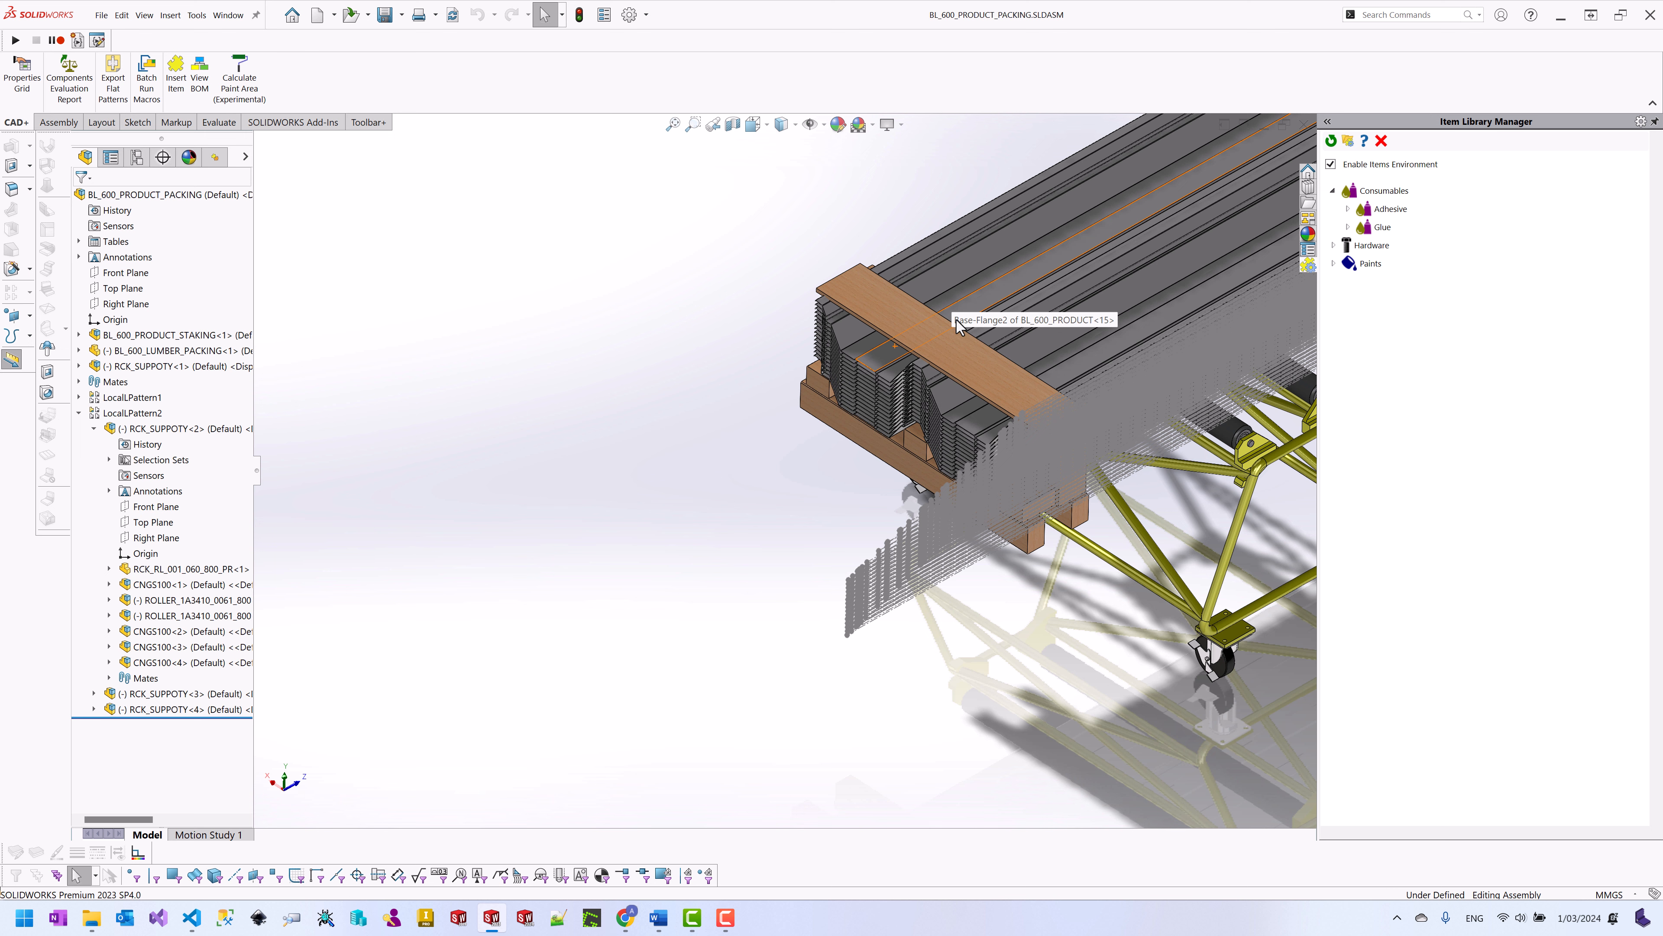
right_click(881, 352)
left_click(895, 305)
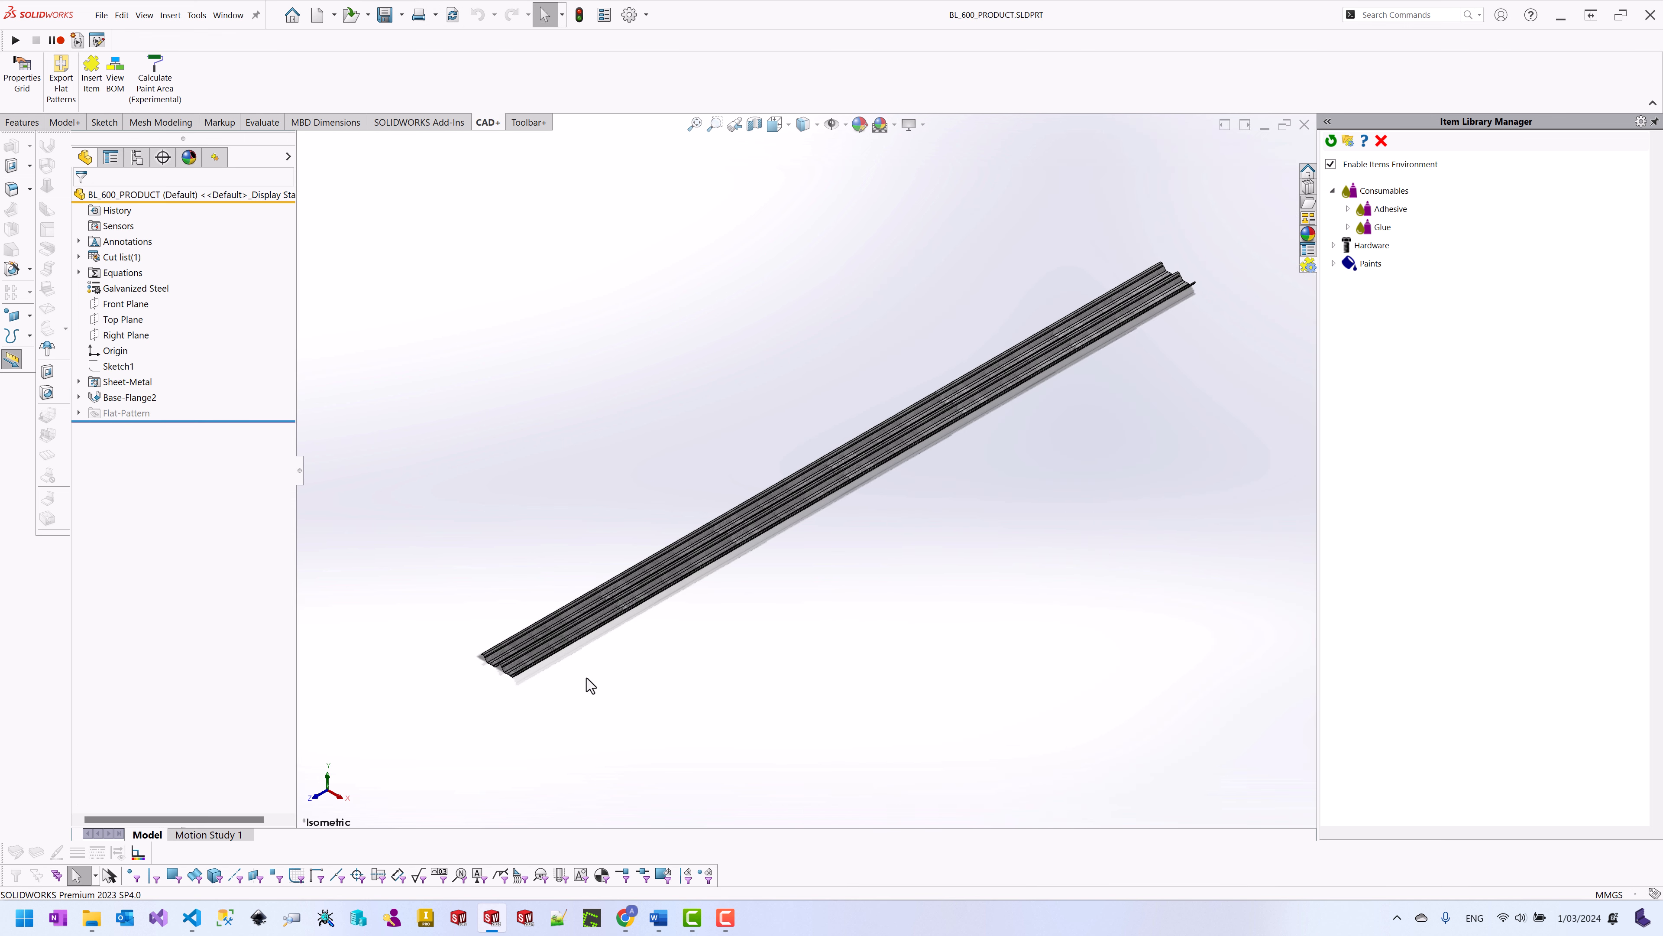
Step: Start Insert Item from the CAD+ tab to bring up the item library
scroll(520, 671, "down", 1)
scroll(620, 612, "up", 3)
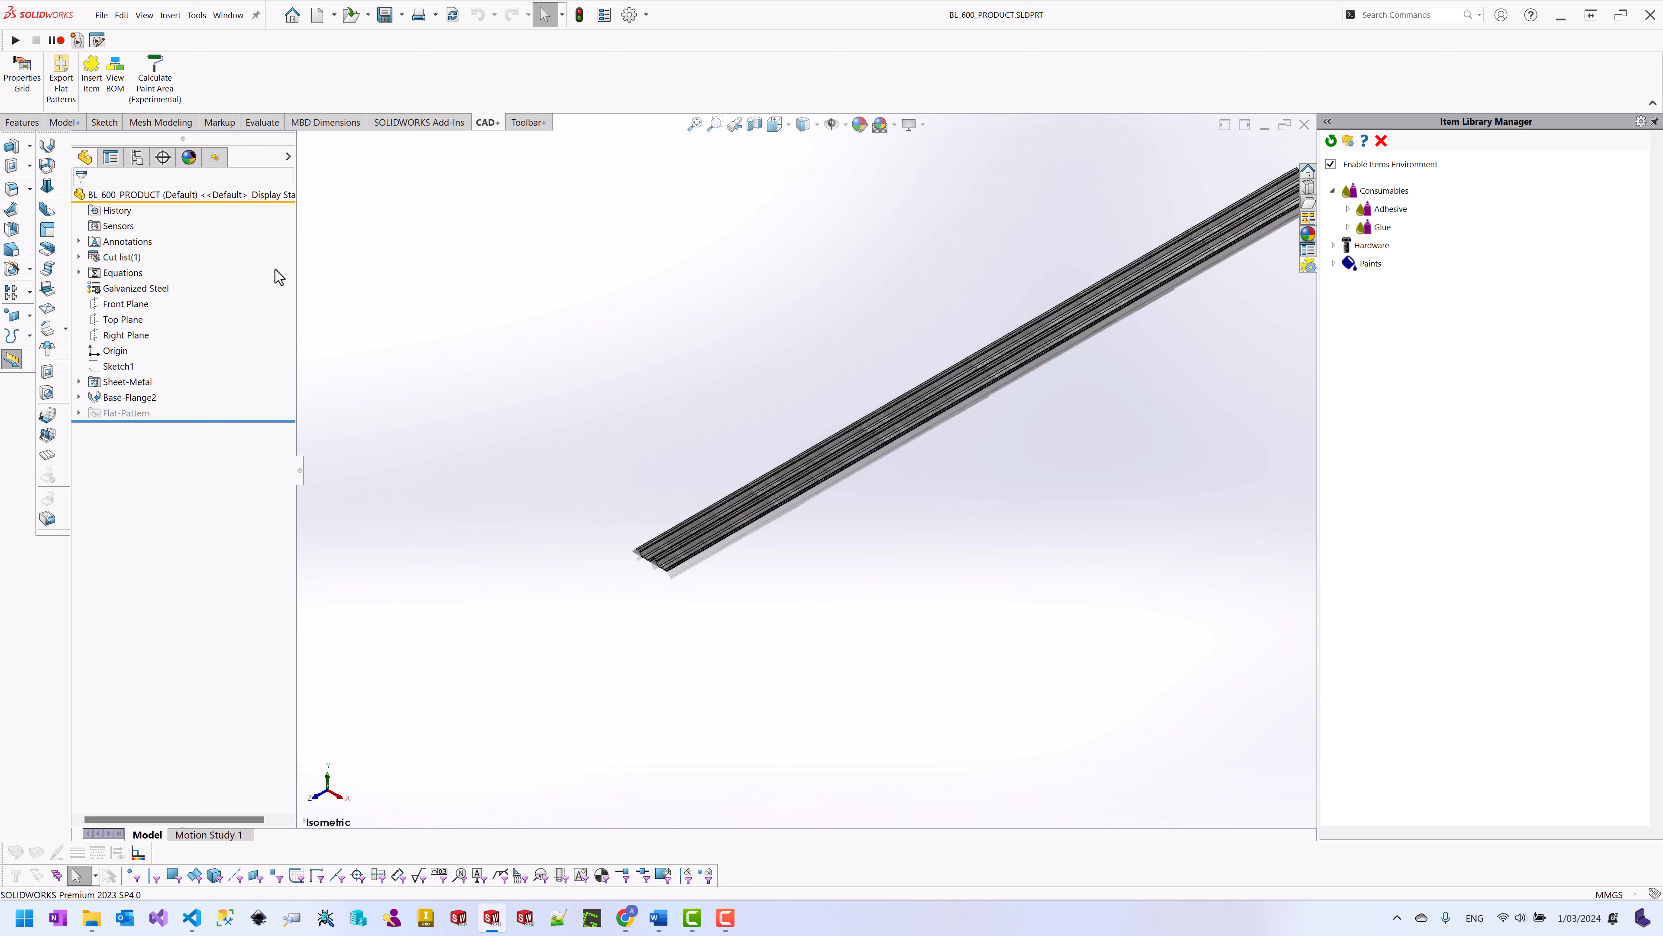
left_click(90, 98)
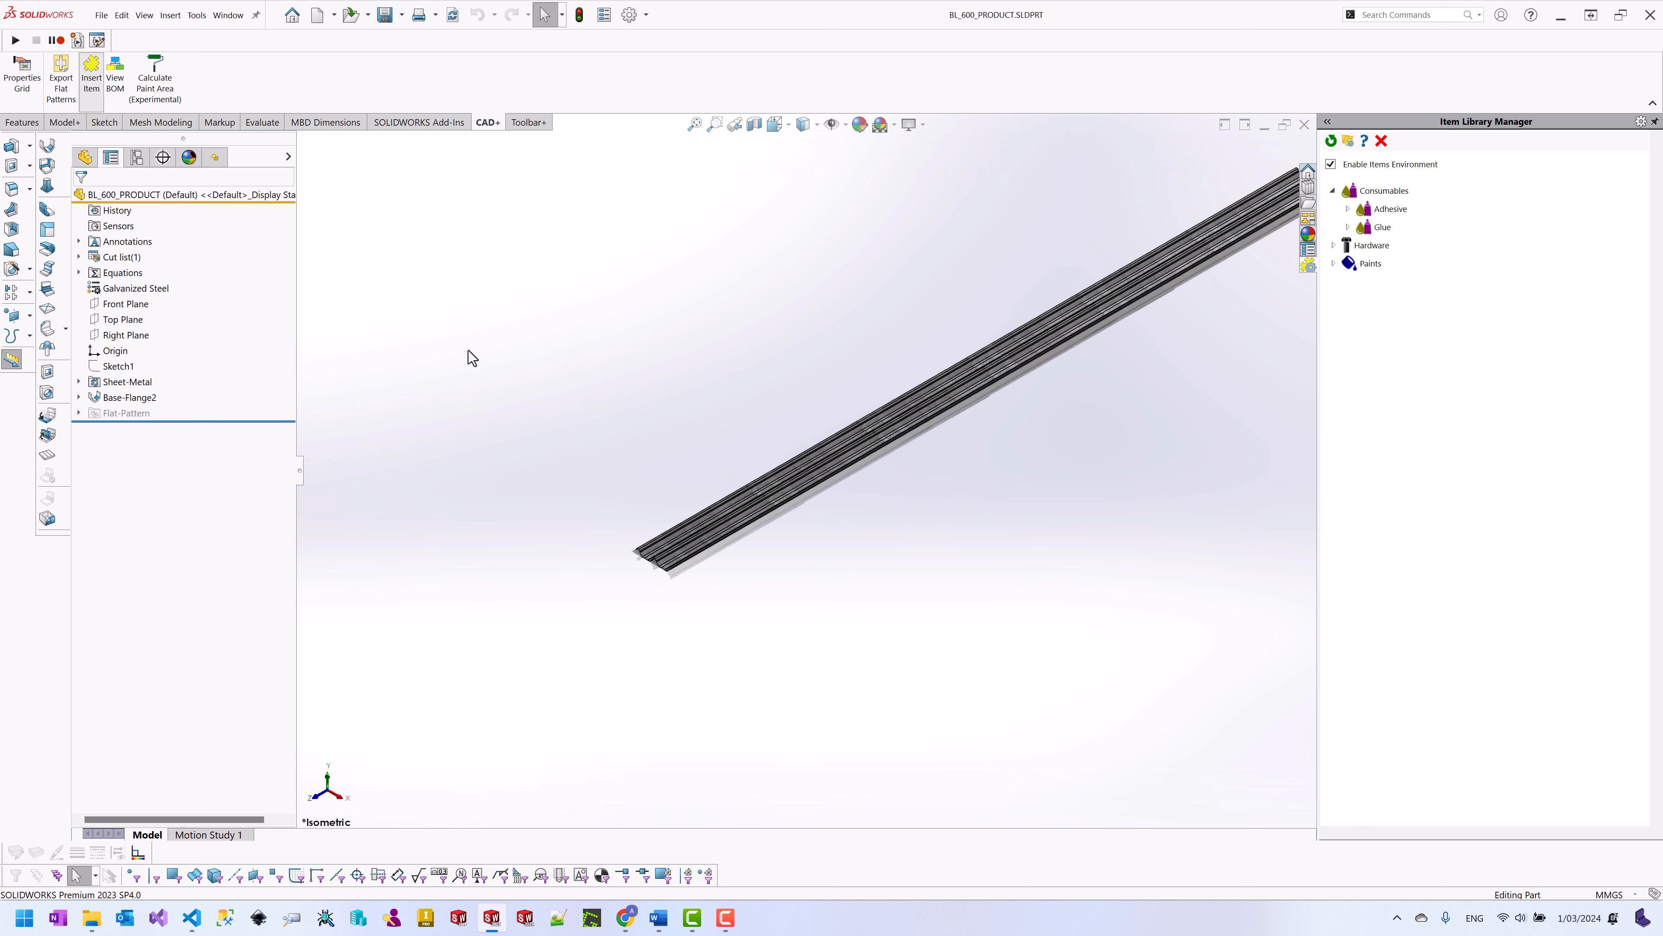
Step: Pick the 300g Metal Spray Paint item under Paints > Metal Paints
left_click(83, 275)
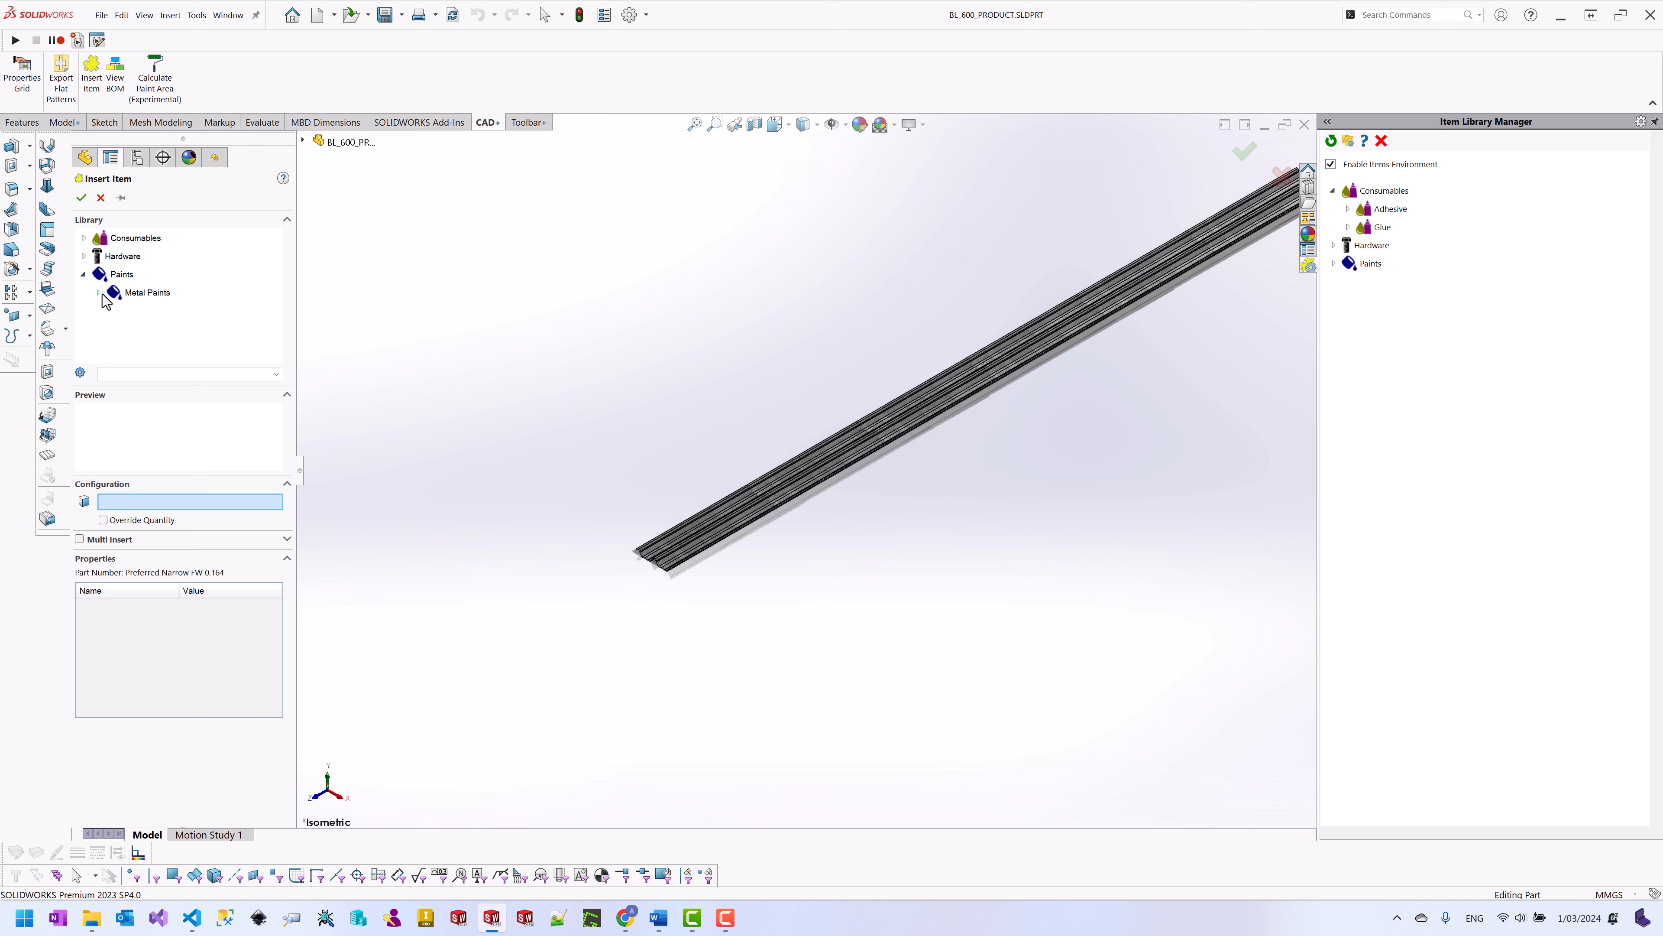
double_click(102, 295)
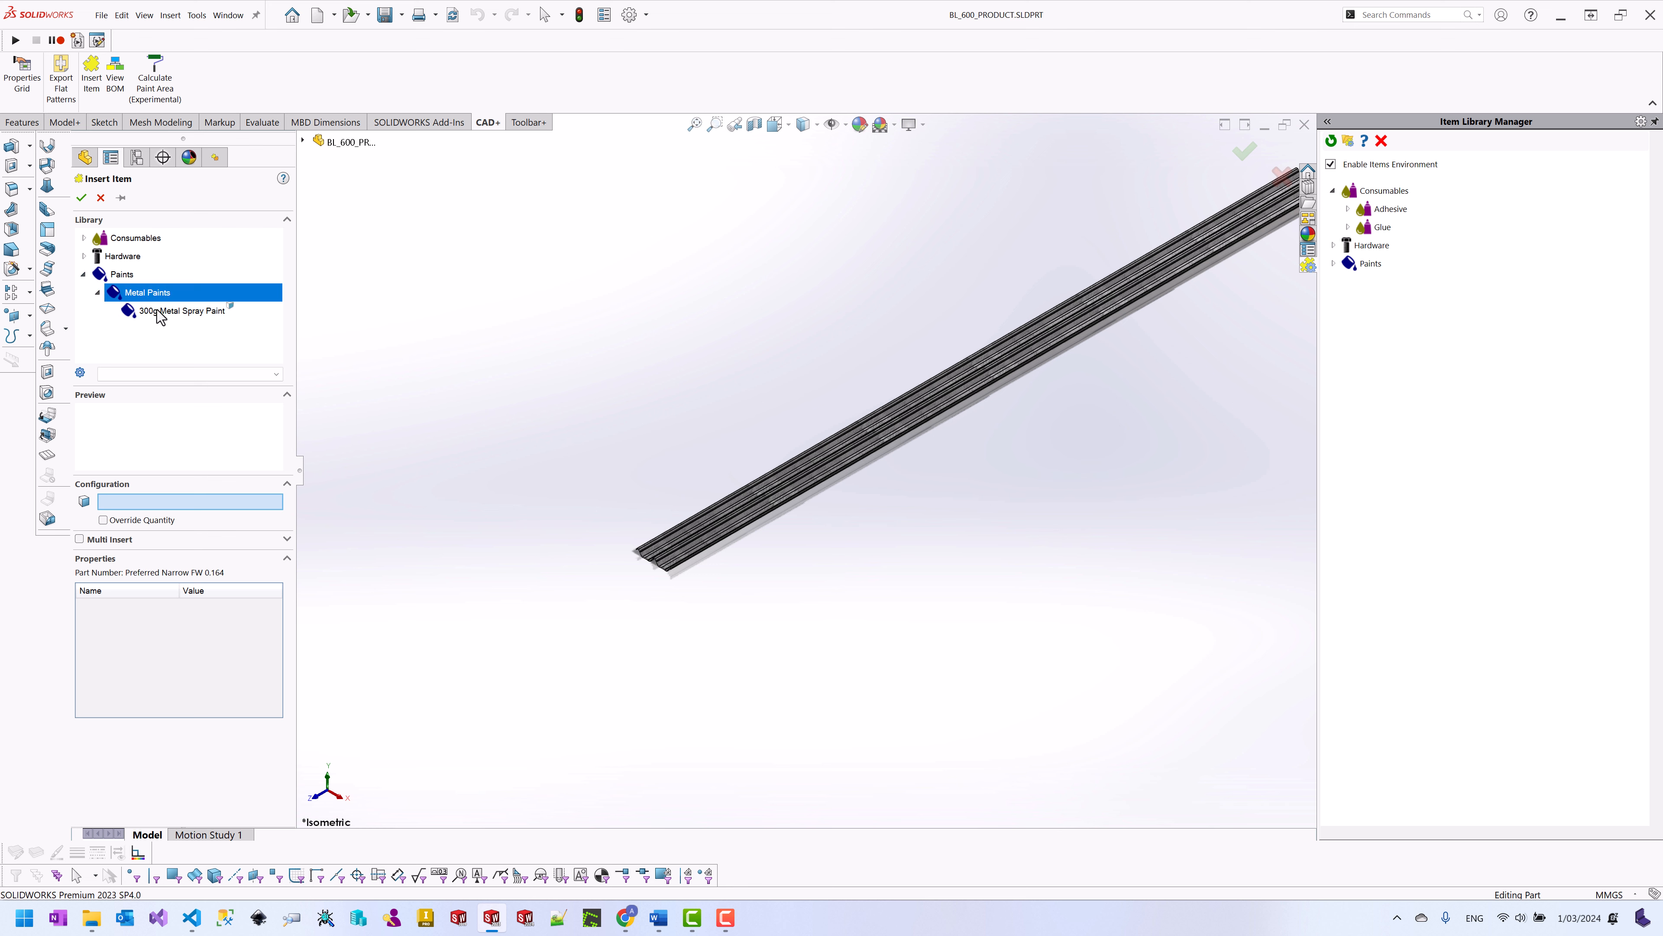
left_click(160, 312)
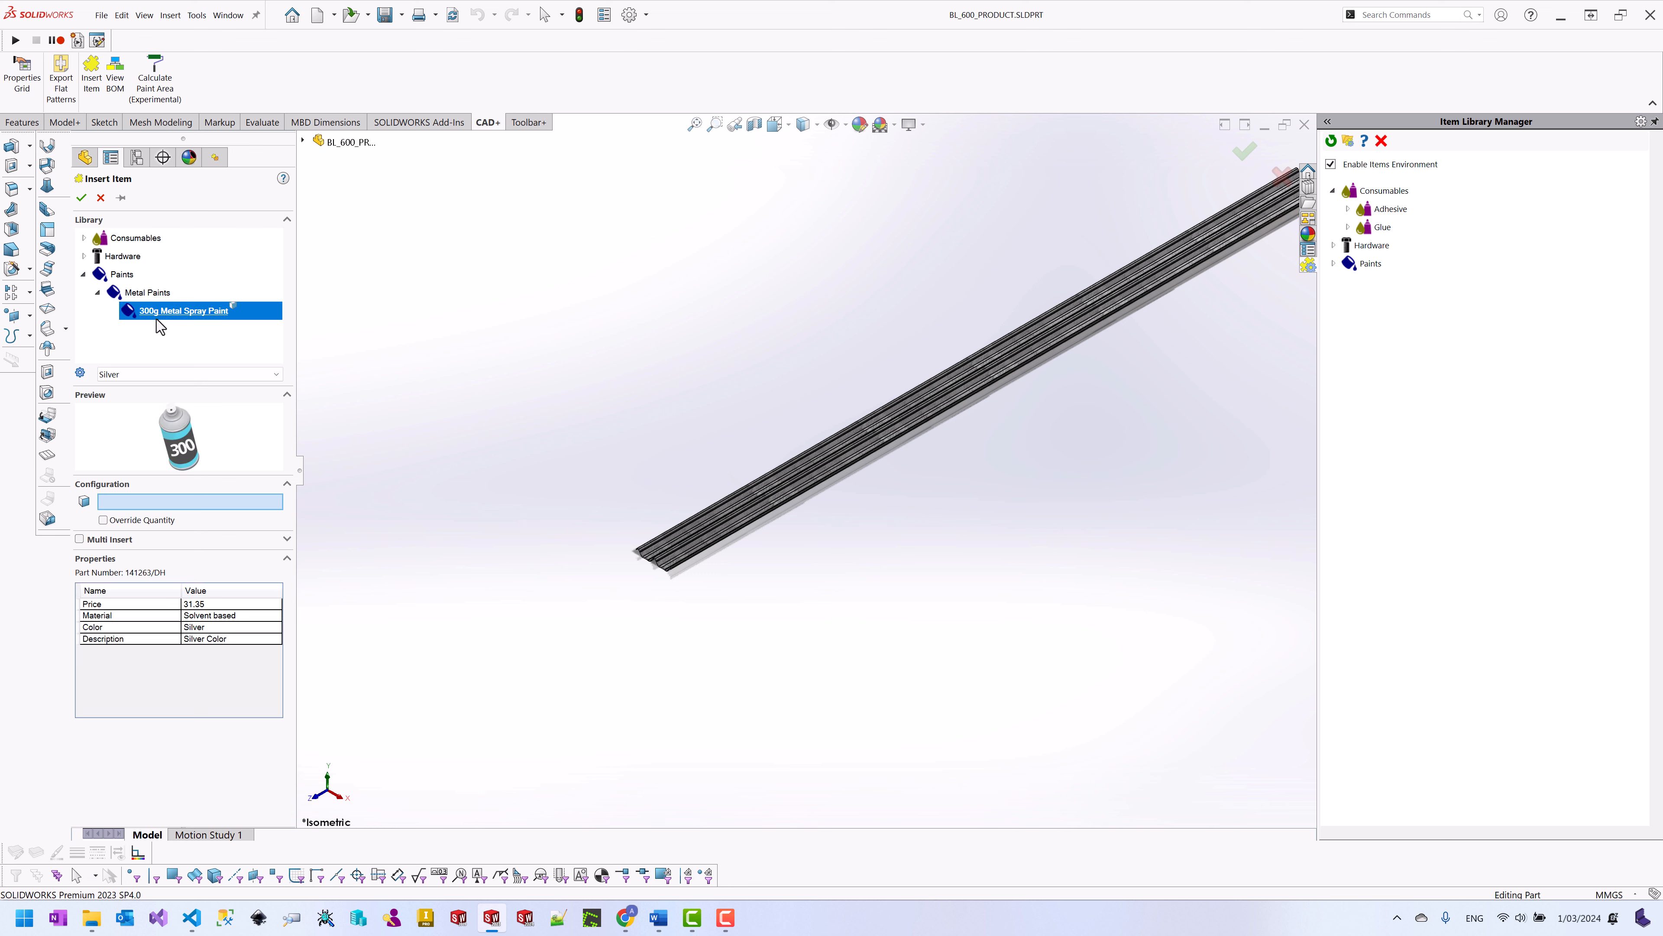
left_click(657, 562)
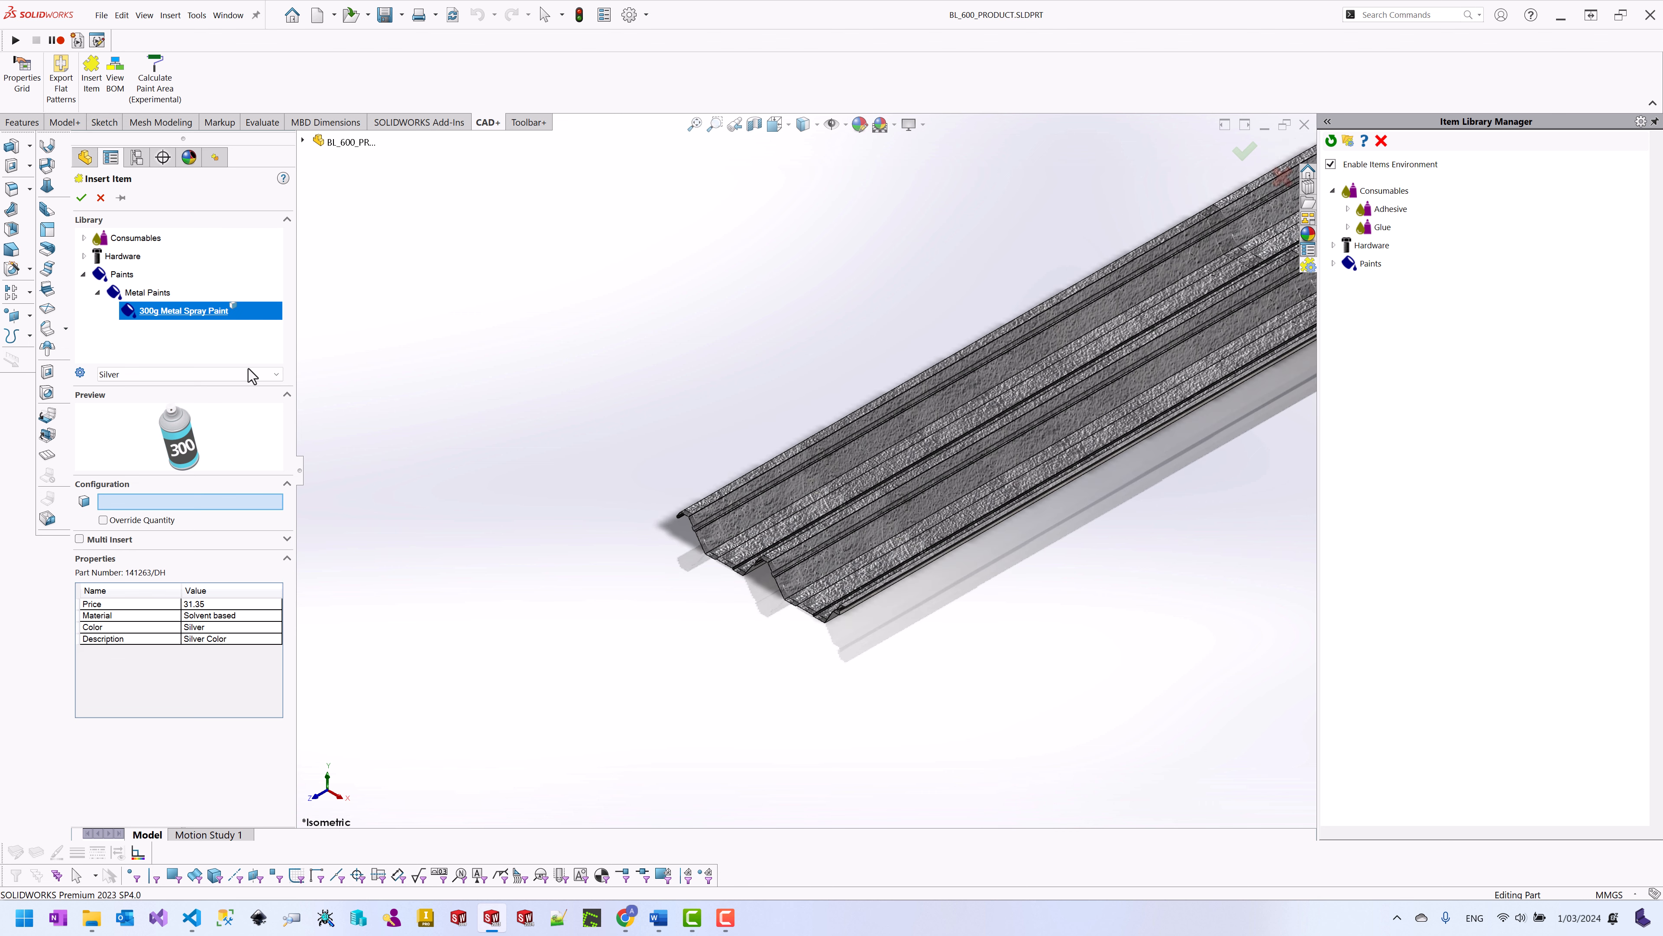
Step: Select a face of the Base-Flange2 part as the paint target
left_click(302, 140)
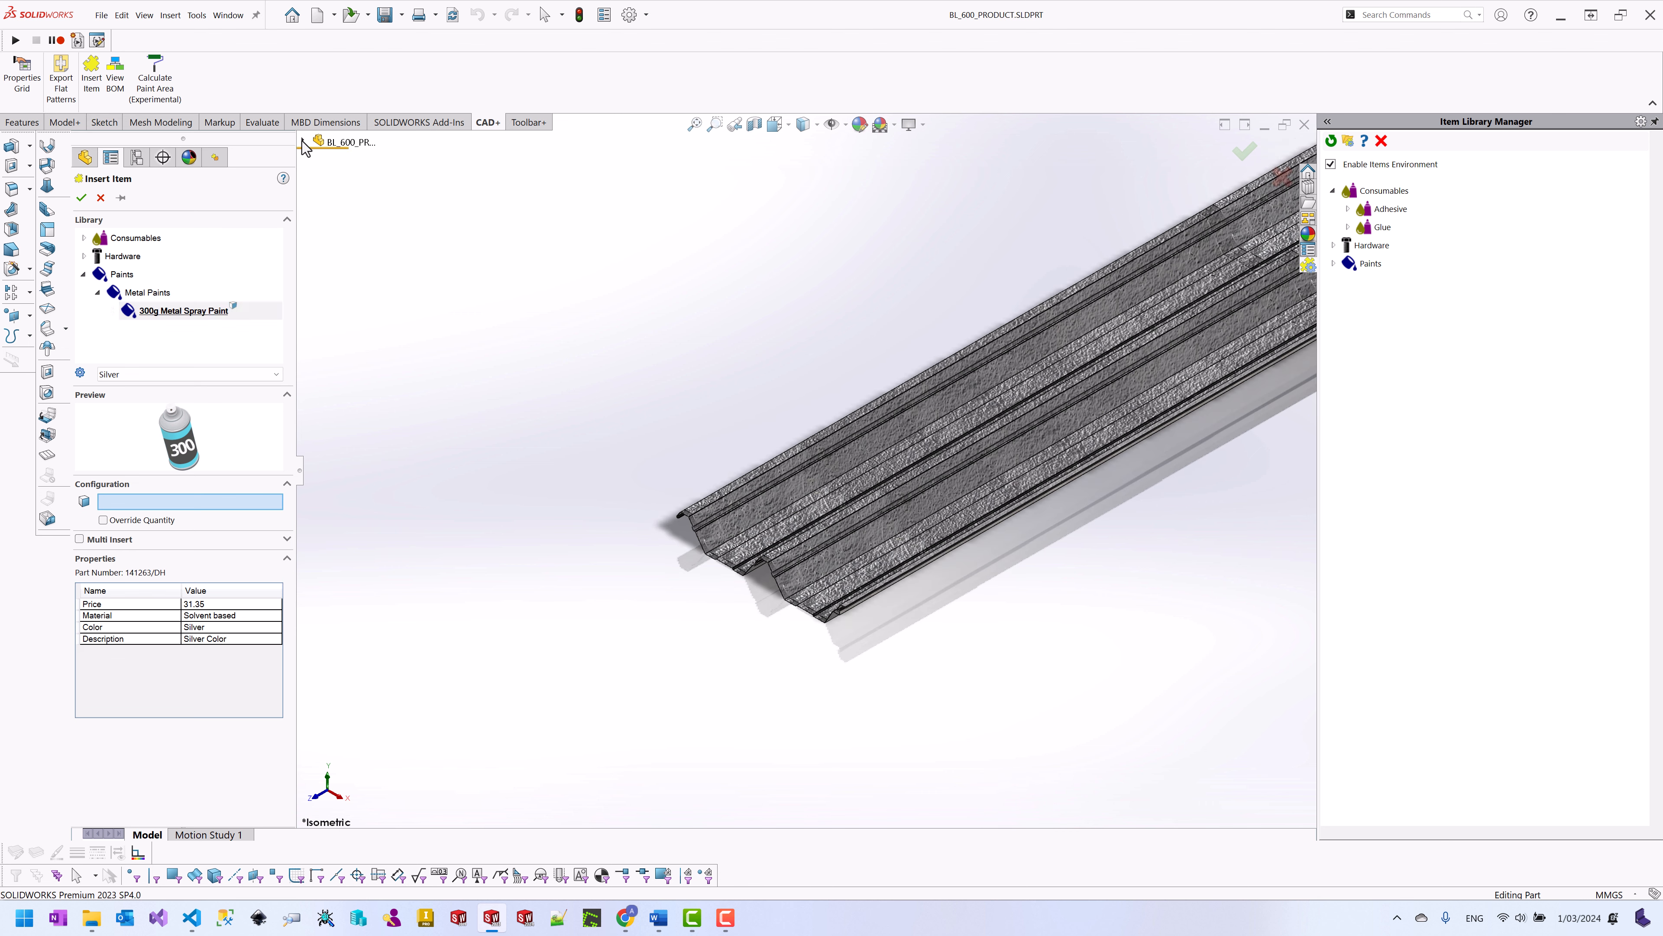
left_click(318, 204)
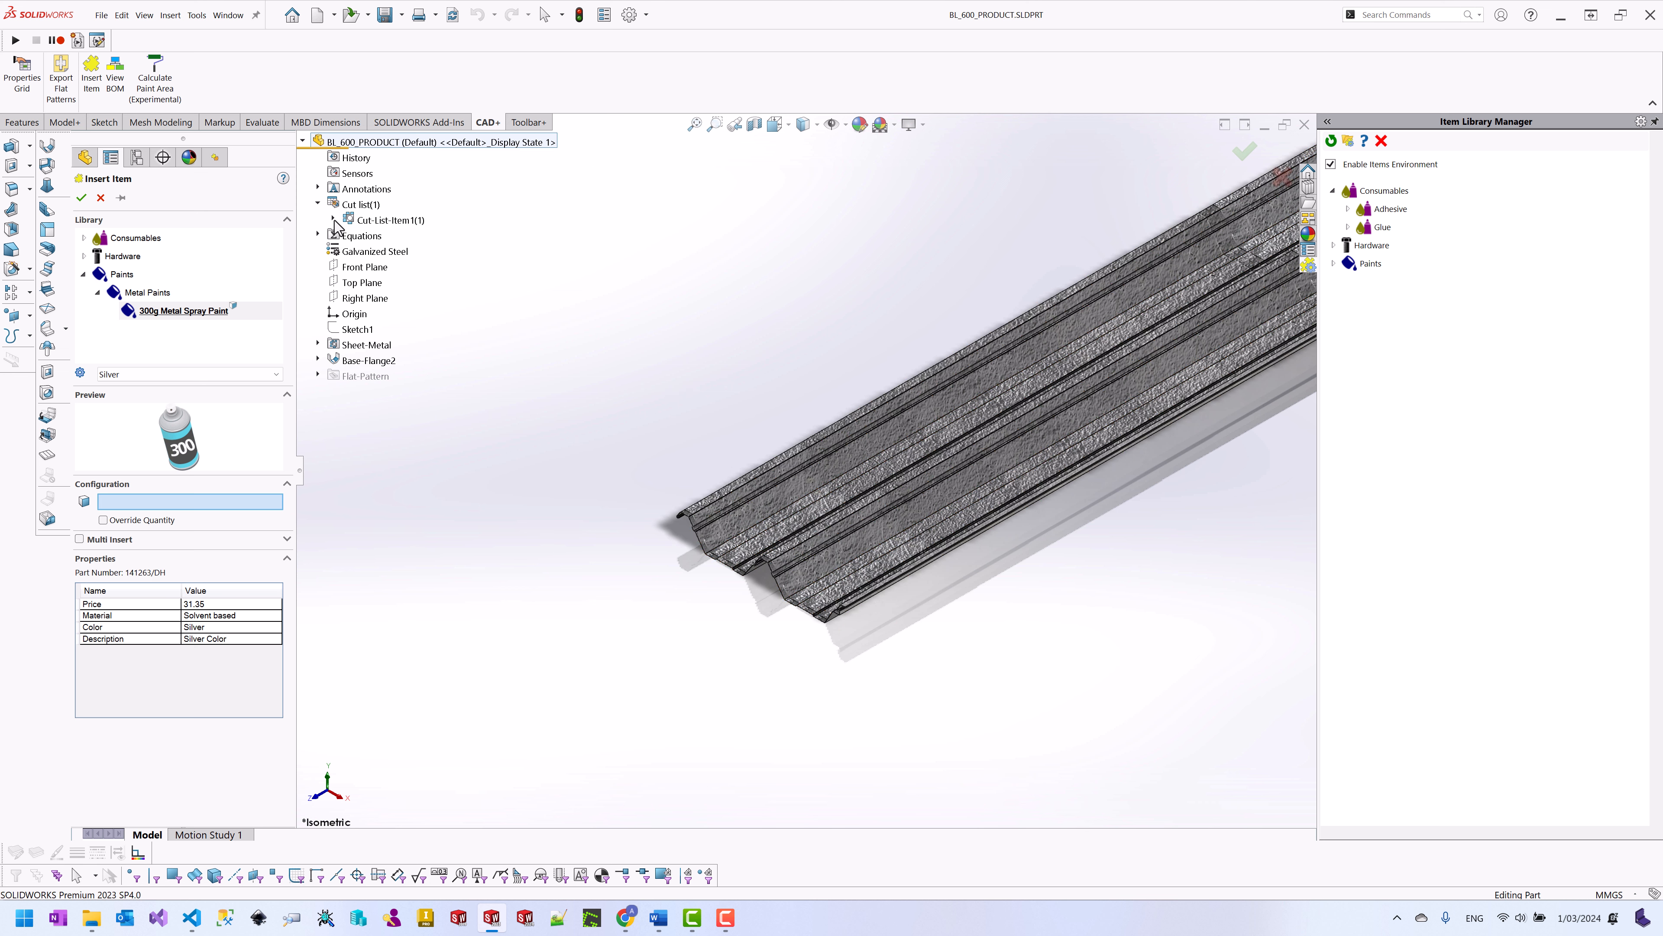
left_click(333, 220)
left_click(377, 240)
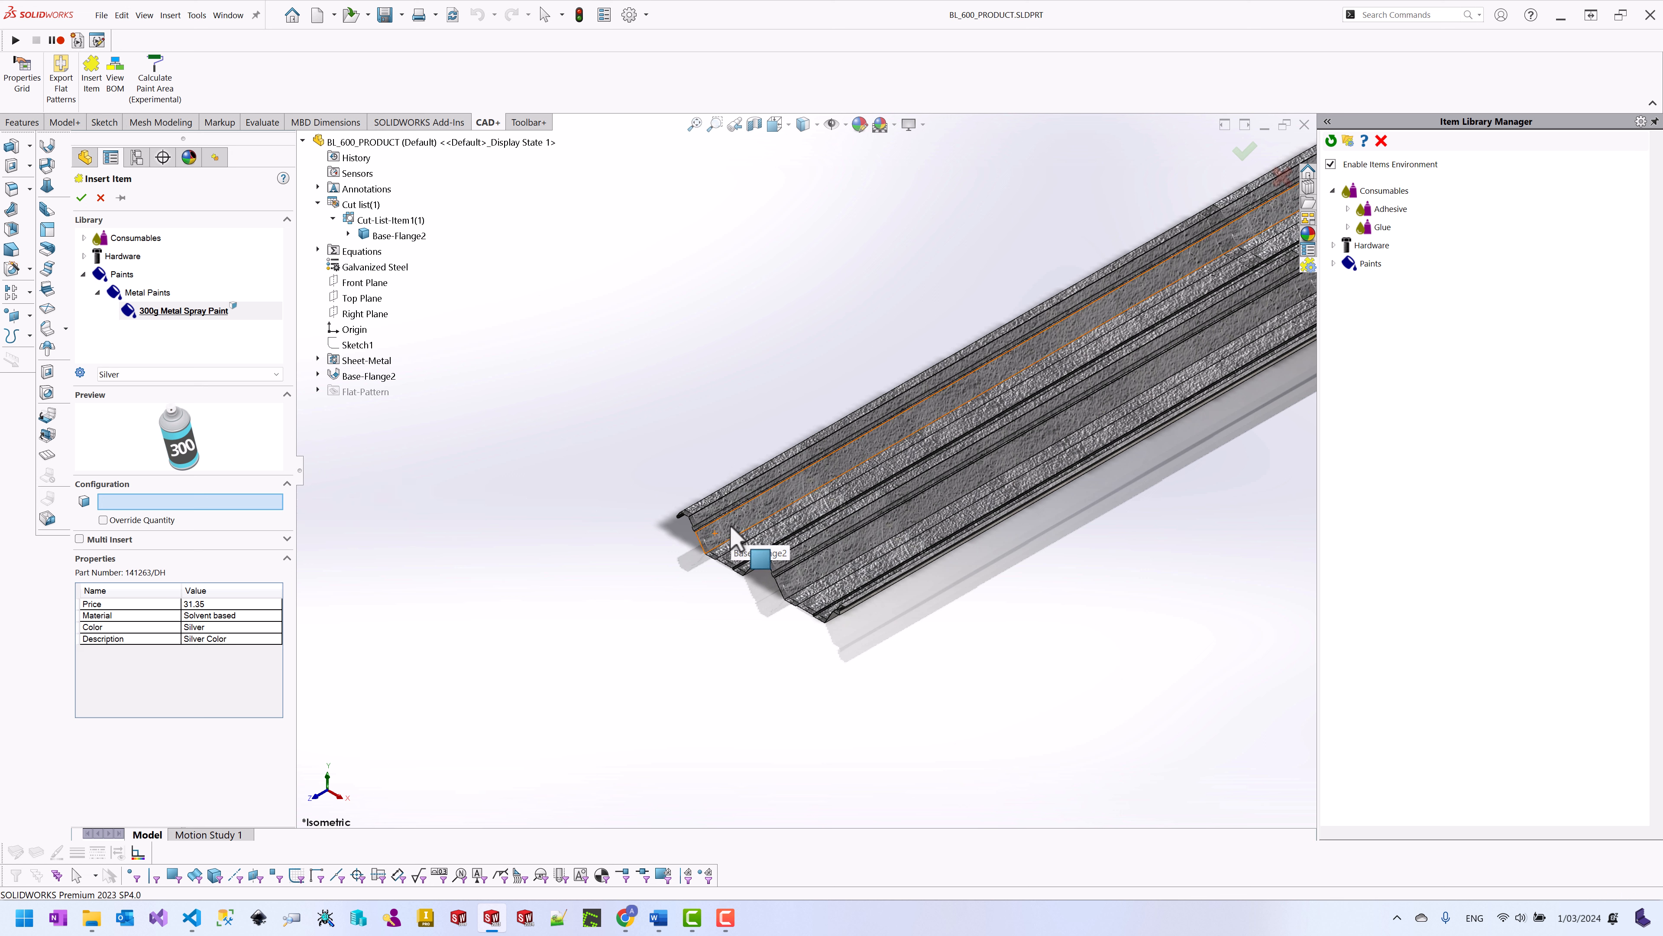
left_click(735, 538)
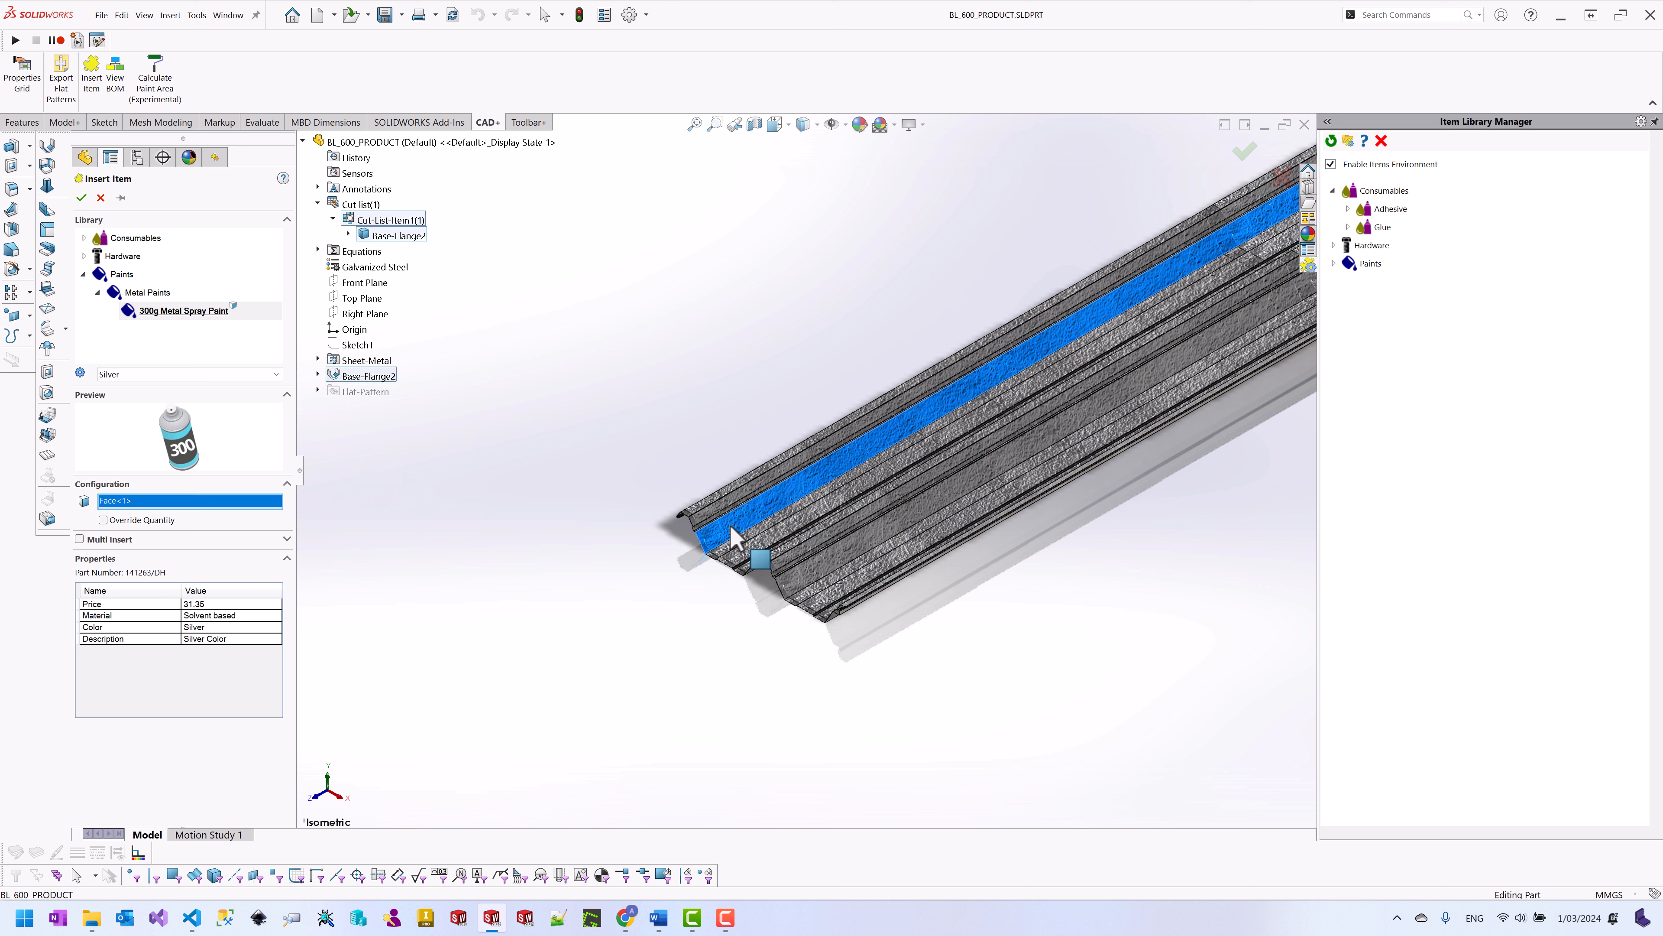
Step: Set the paint configuration to Blue and confirm inserting the item
left_click(246, 374)
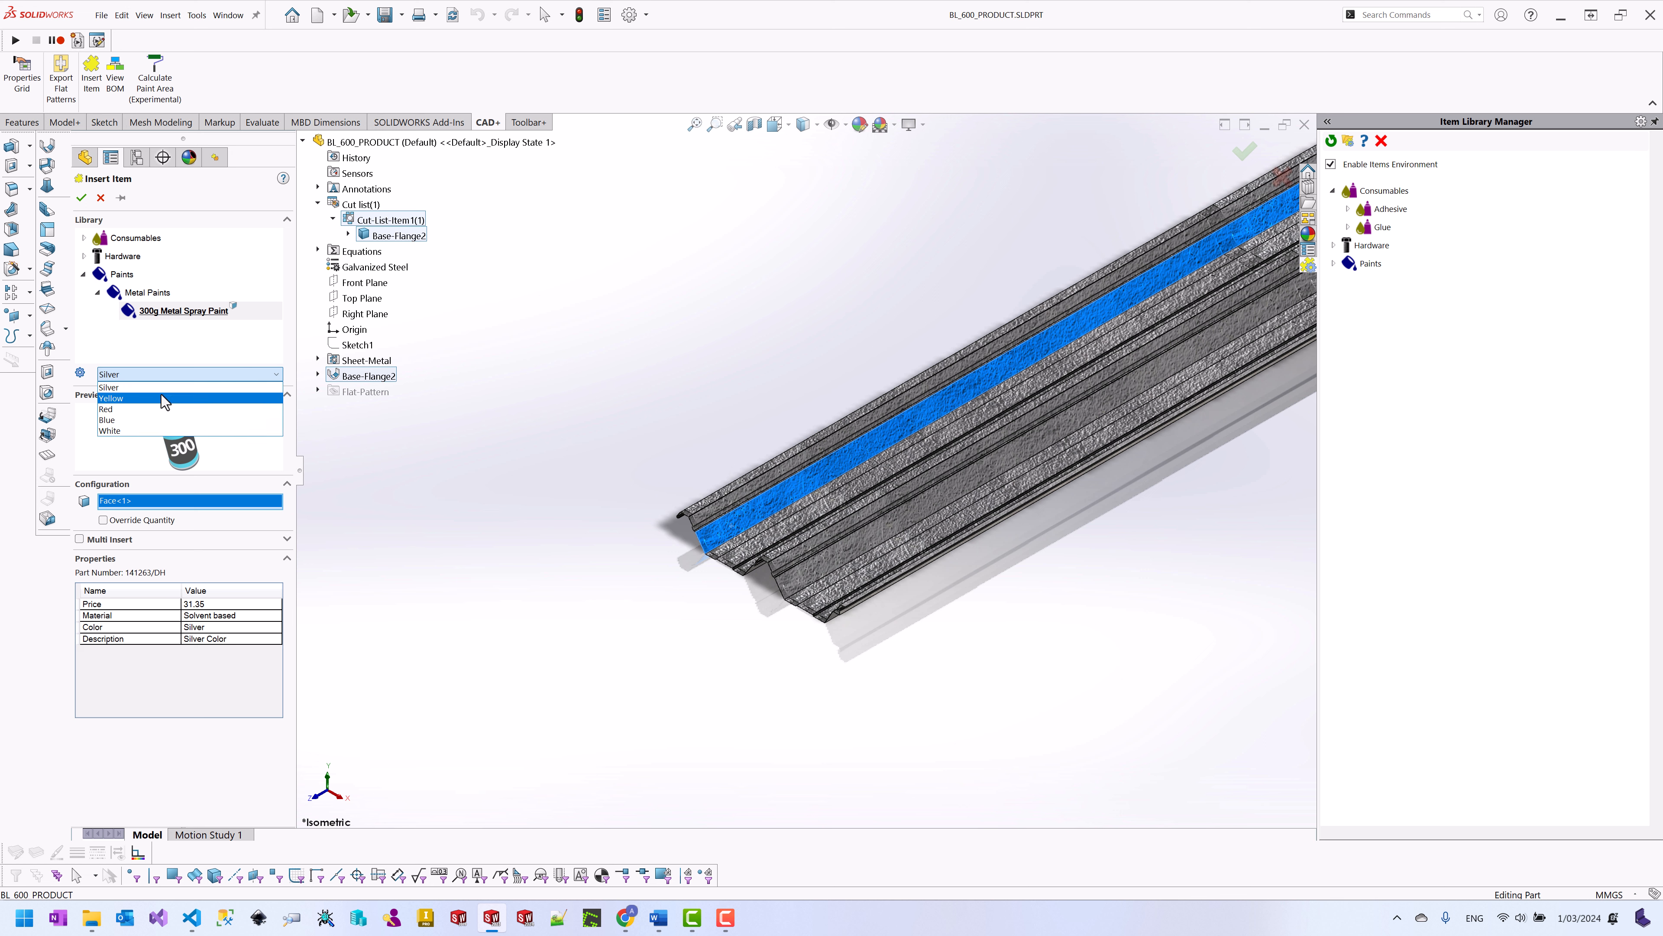
left_click(135, 399)
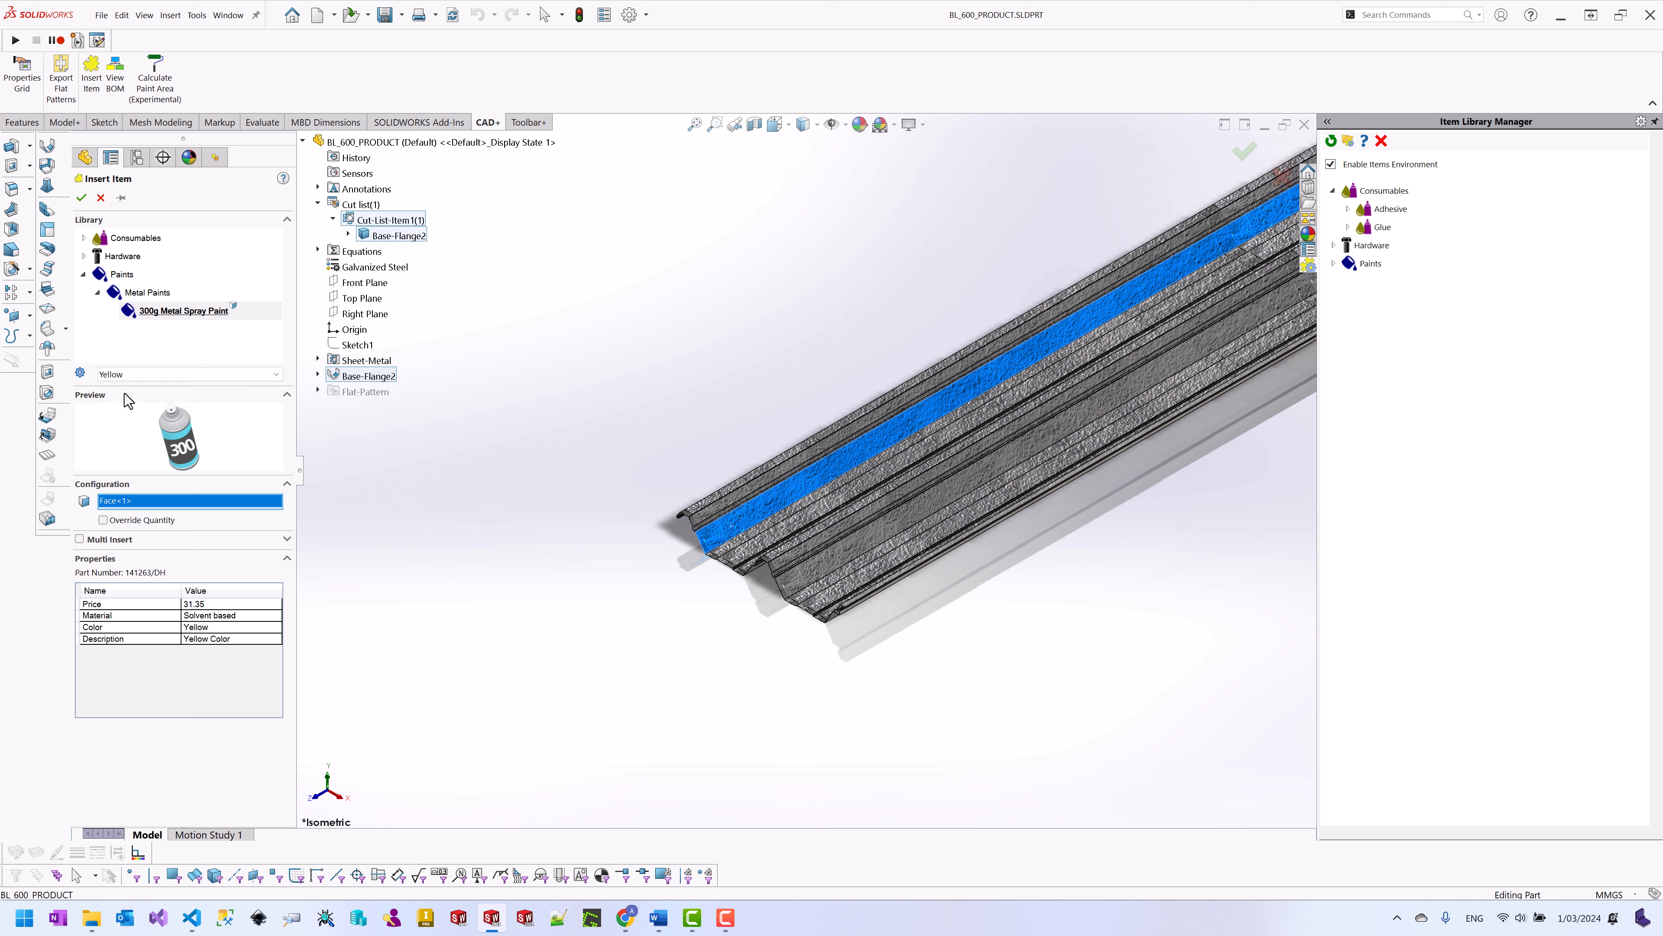
left_click(133, 376)
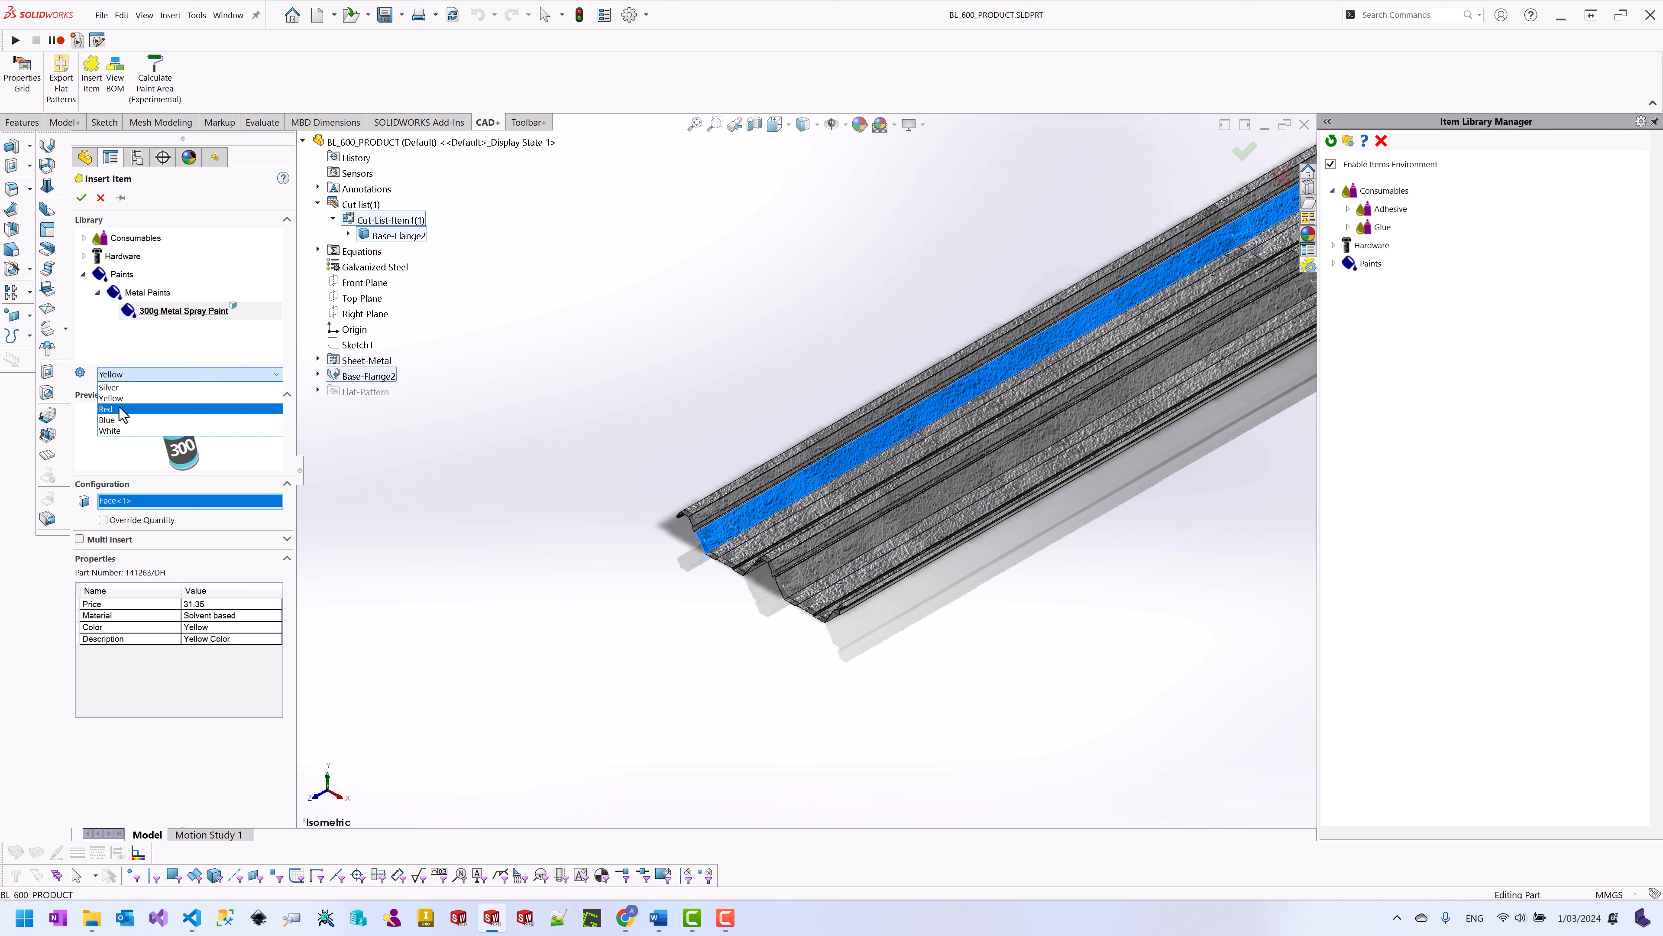
left_click(120, 408)
left_click(127, 377)
left_click(111, 420)
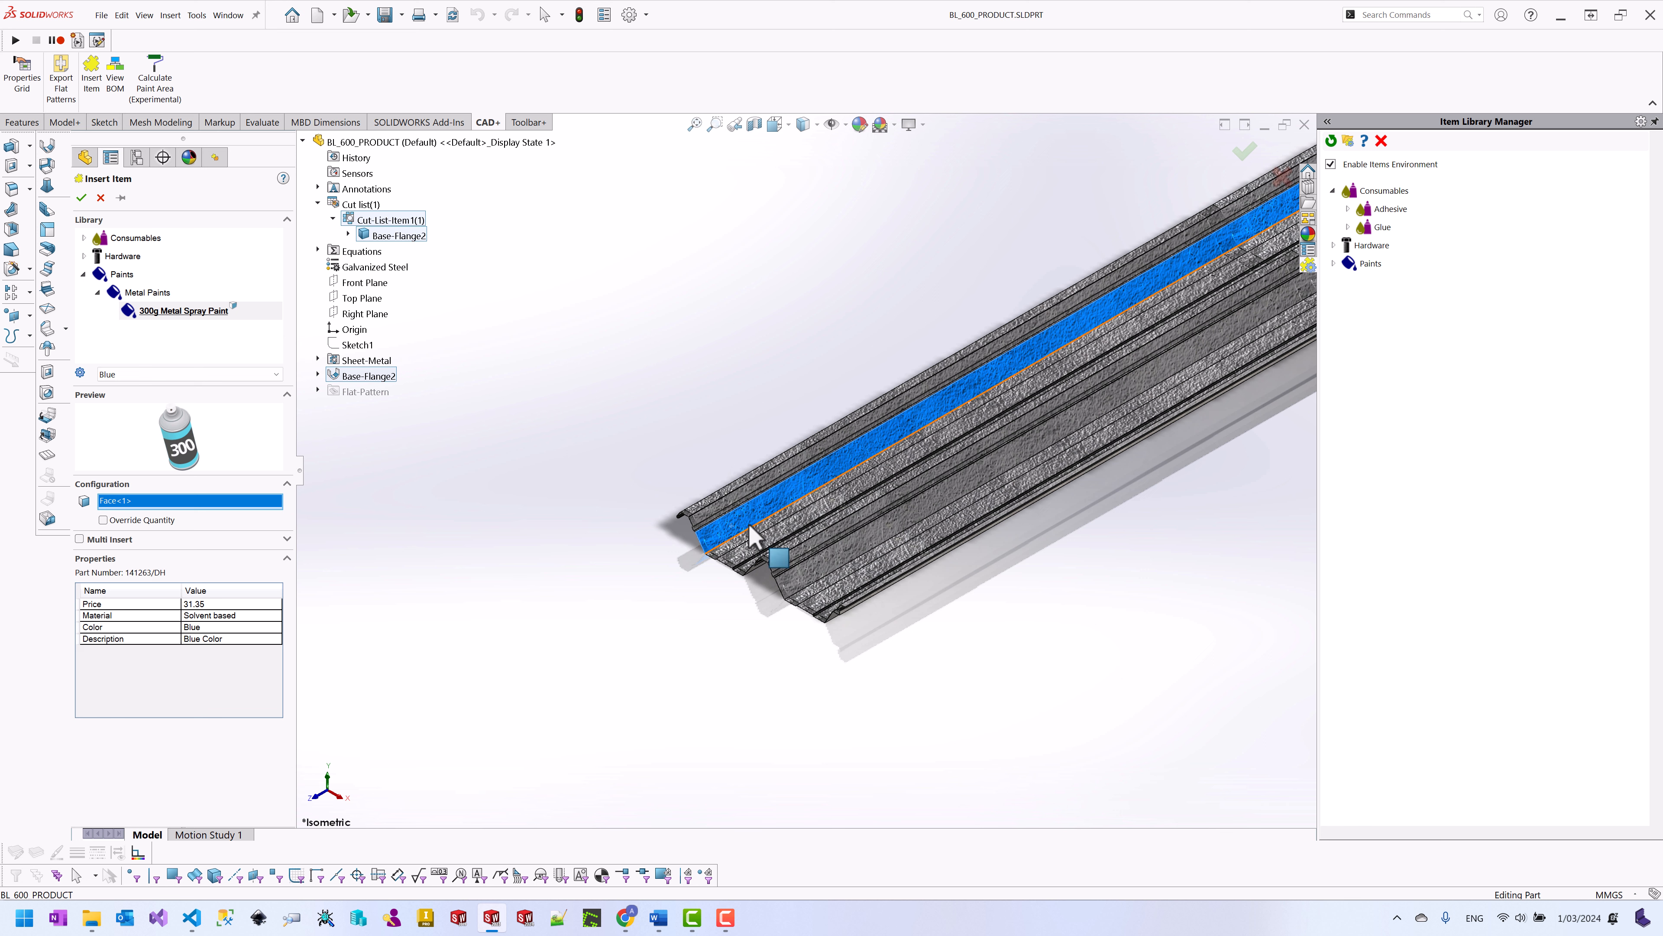
left_click(81, 197)
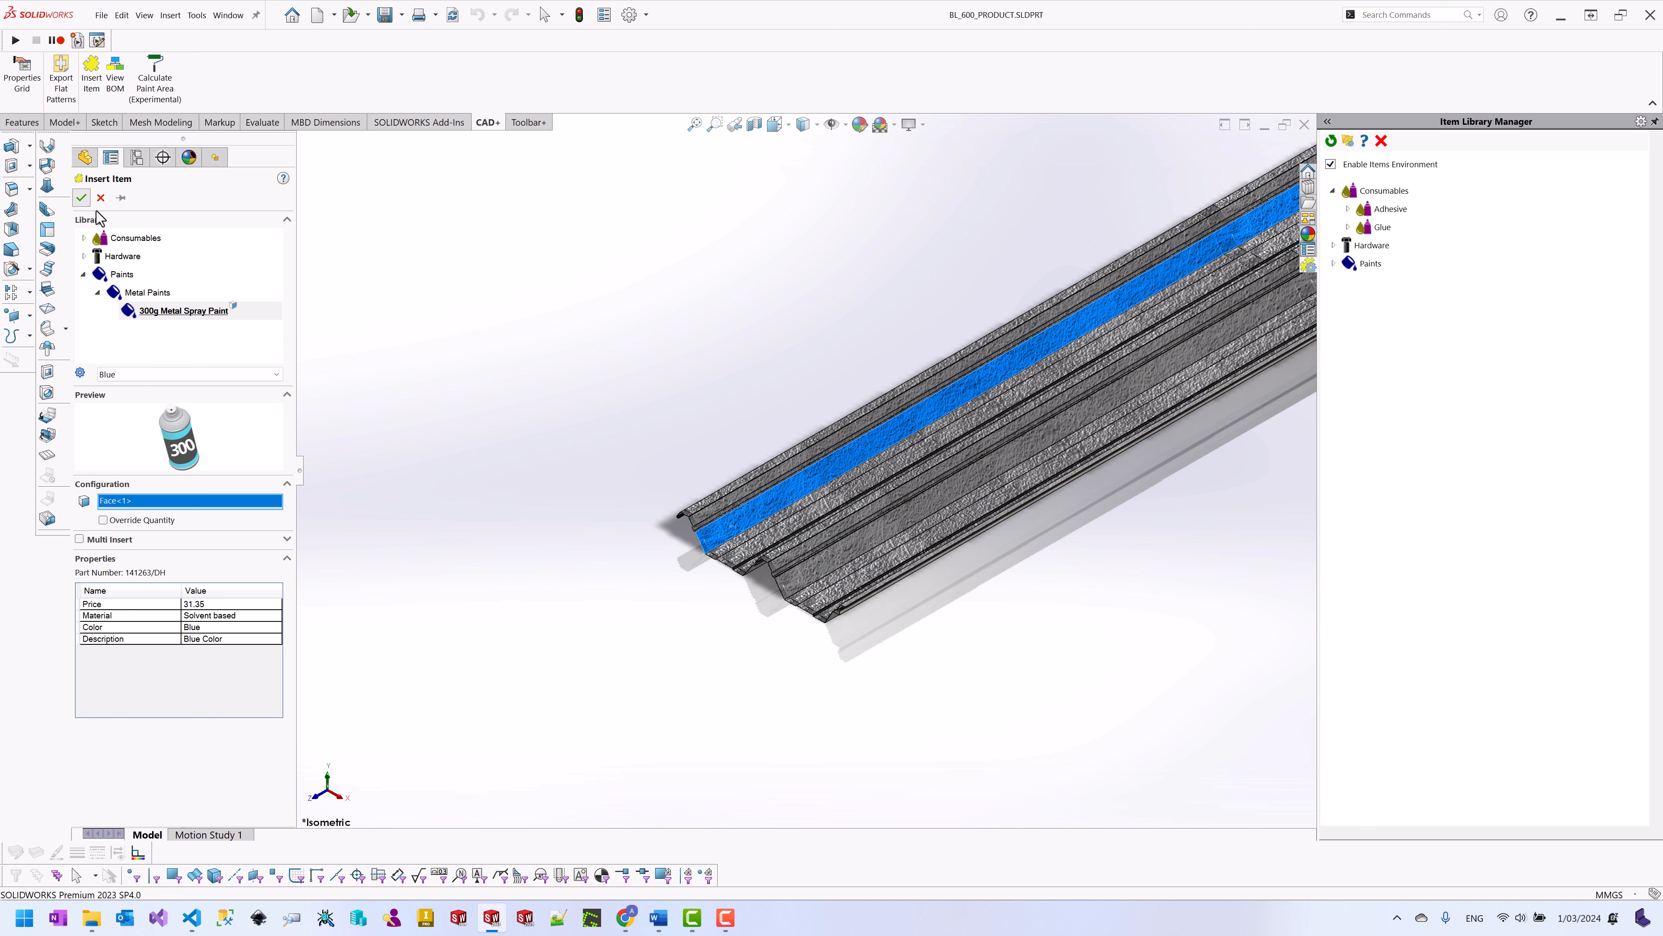
left_click(655, 263)
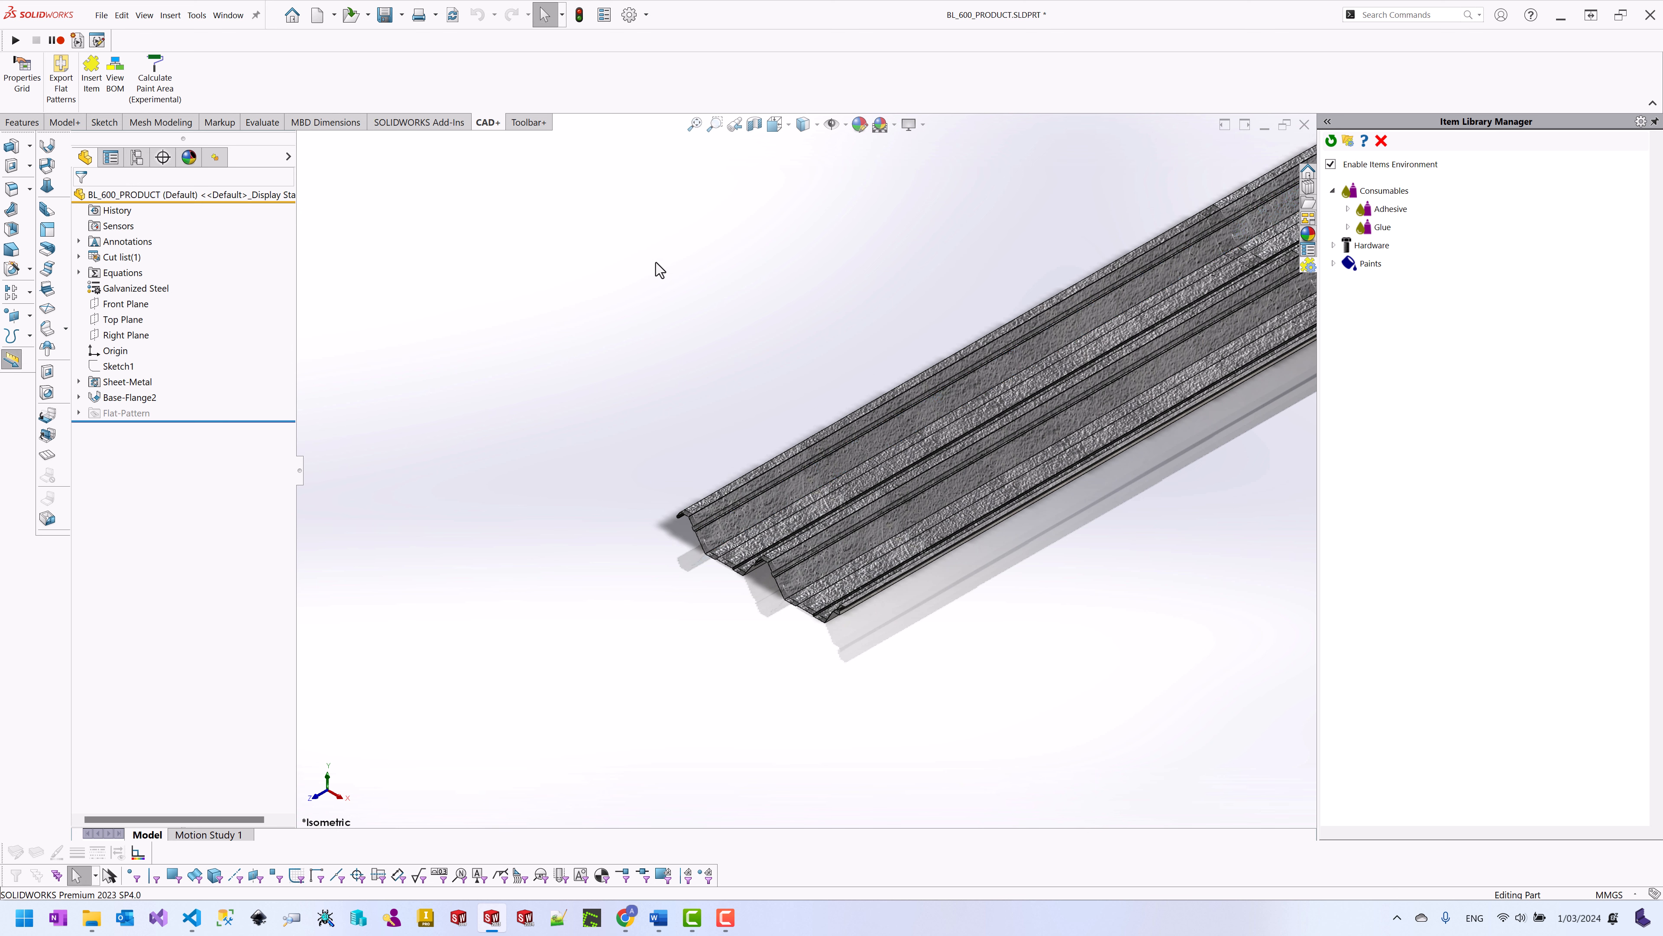
scroll(655, 263, "up", 4)
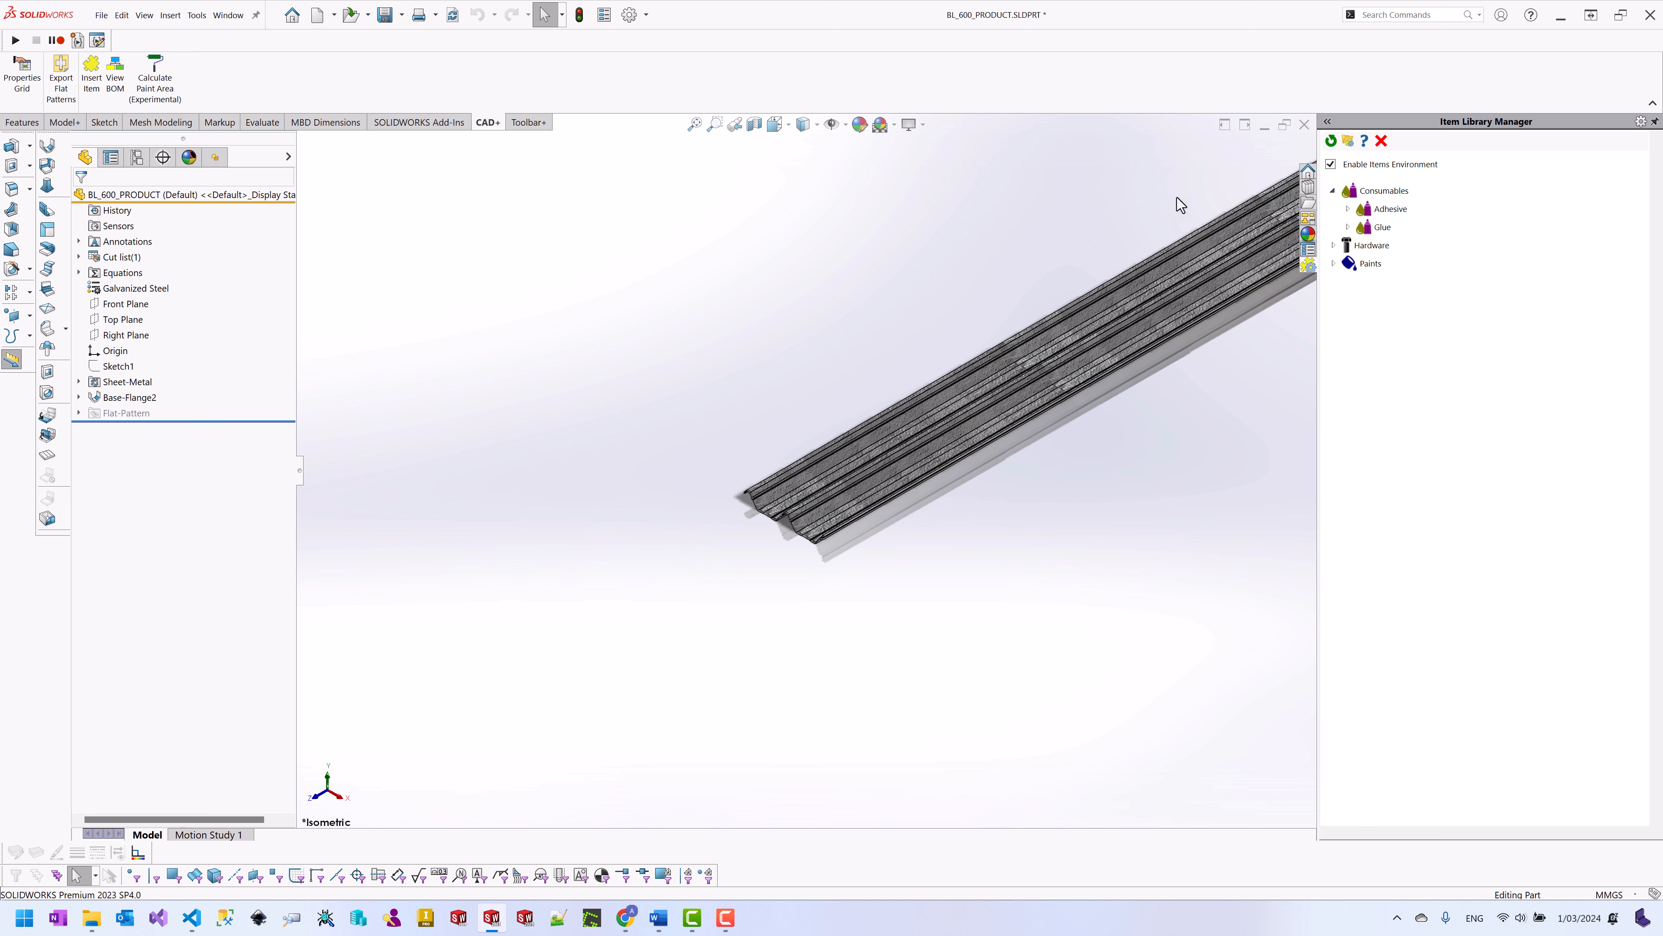
Step: Browse the library directory to Paints > Metal Paints and select 300g Metal Spray Paint.bpid
left_click(1349, 142)
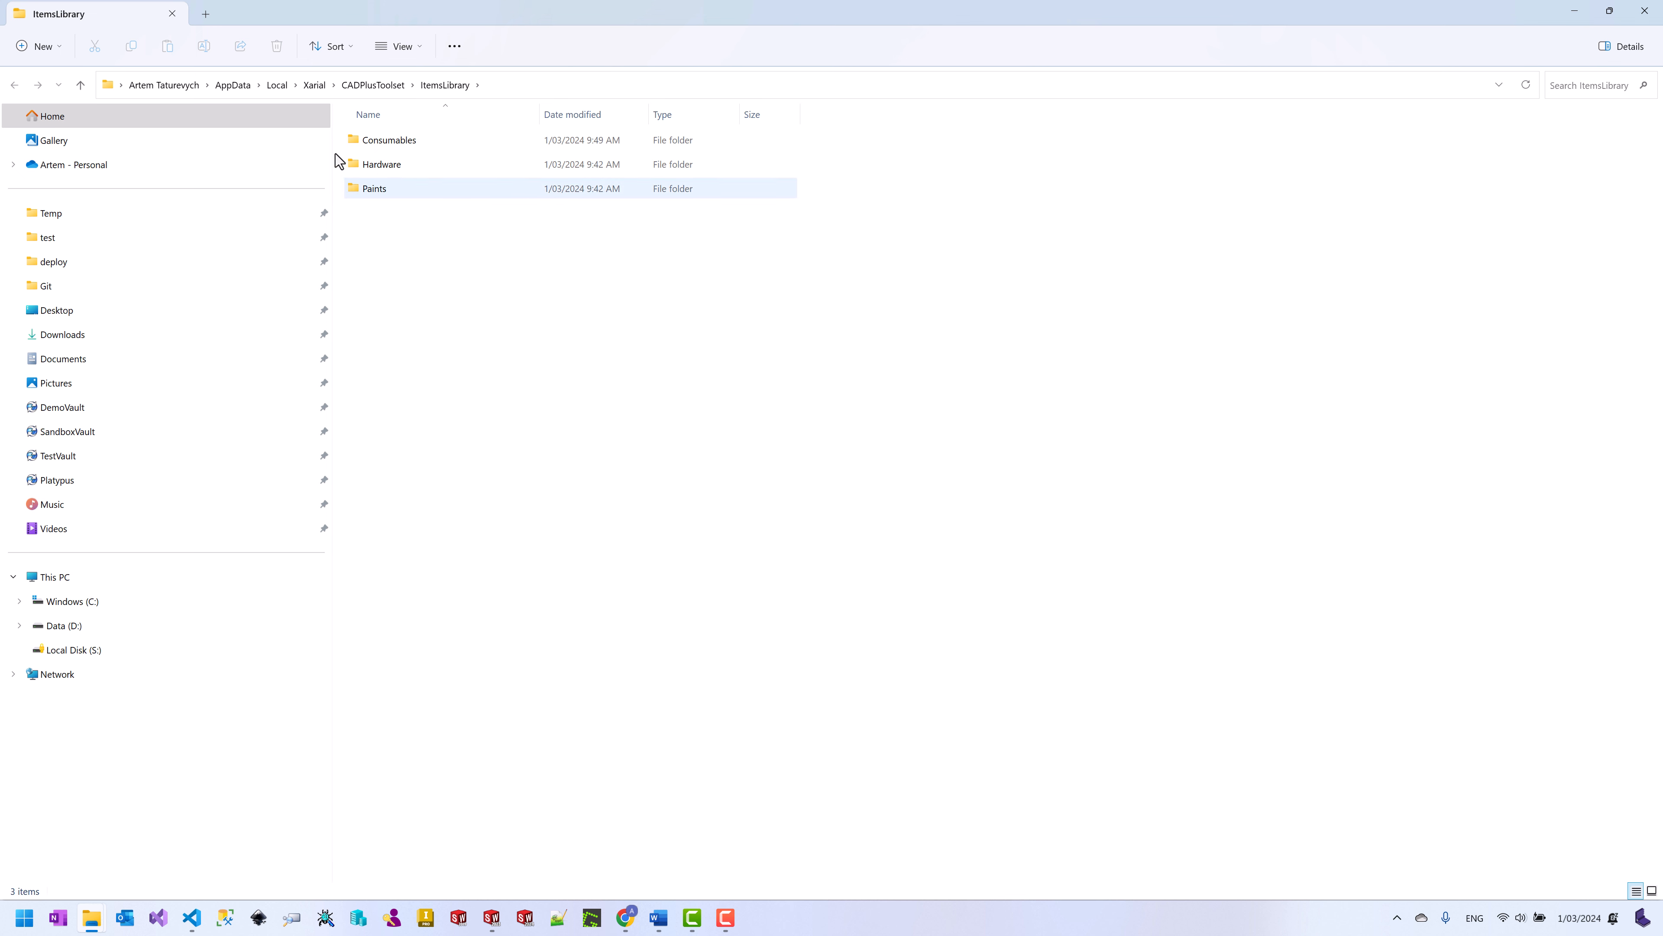
left_click(374, 189)
double_click(375, 188)
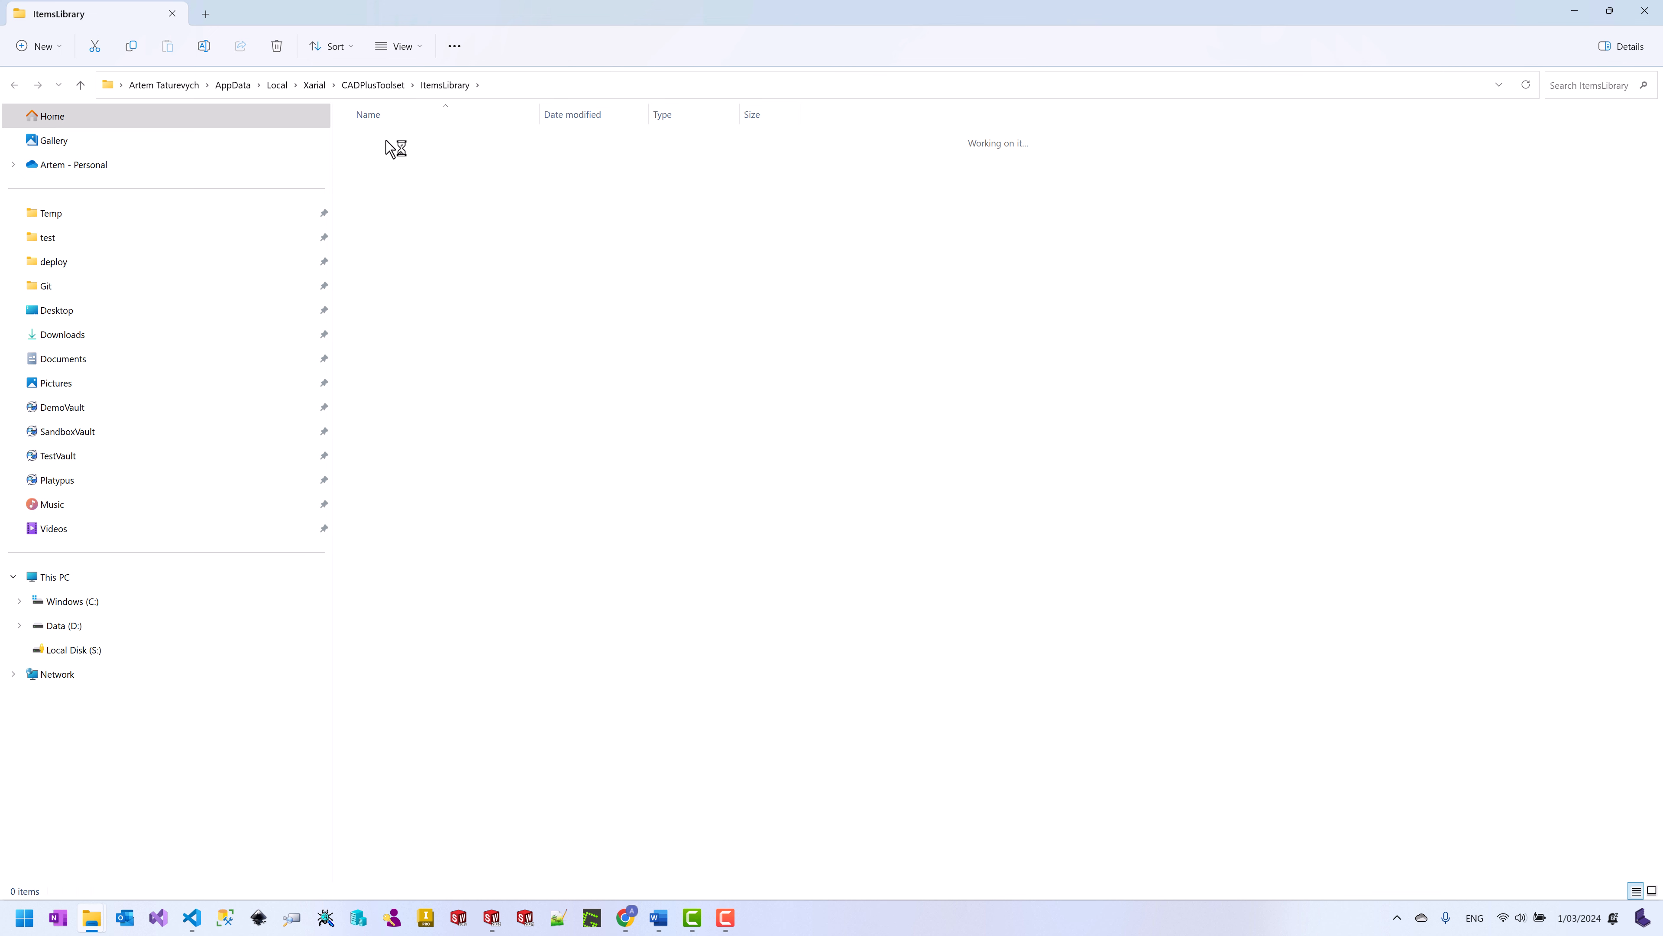
left_click(384, 154)
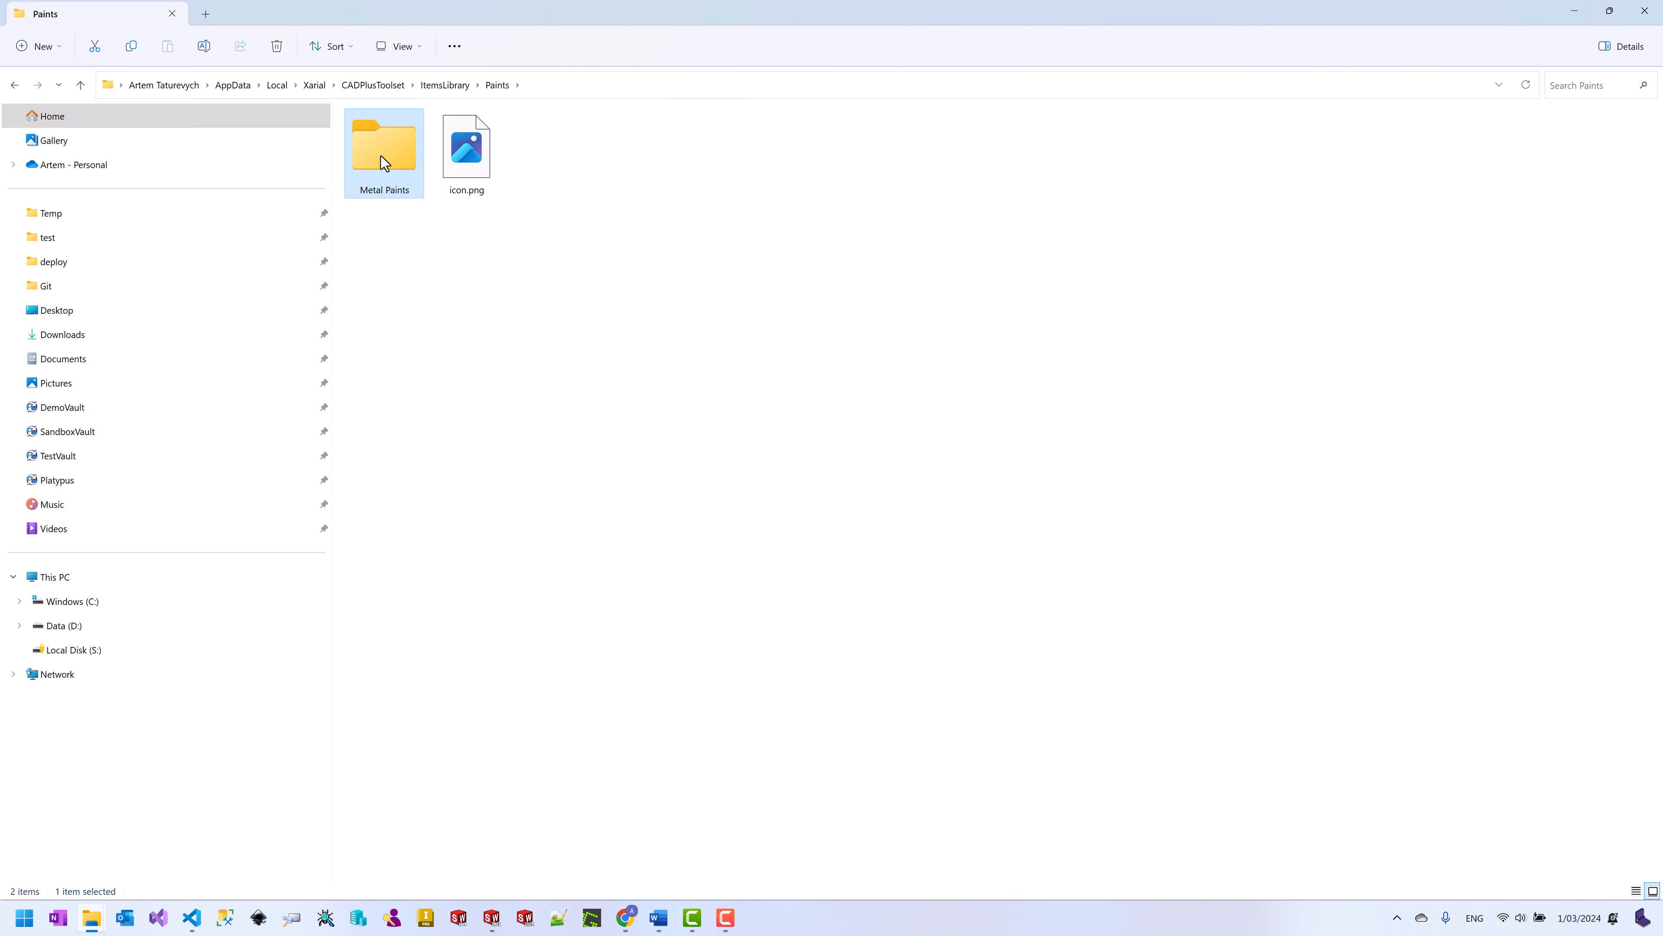
double_click(383, 157)
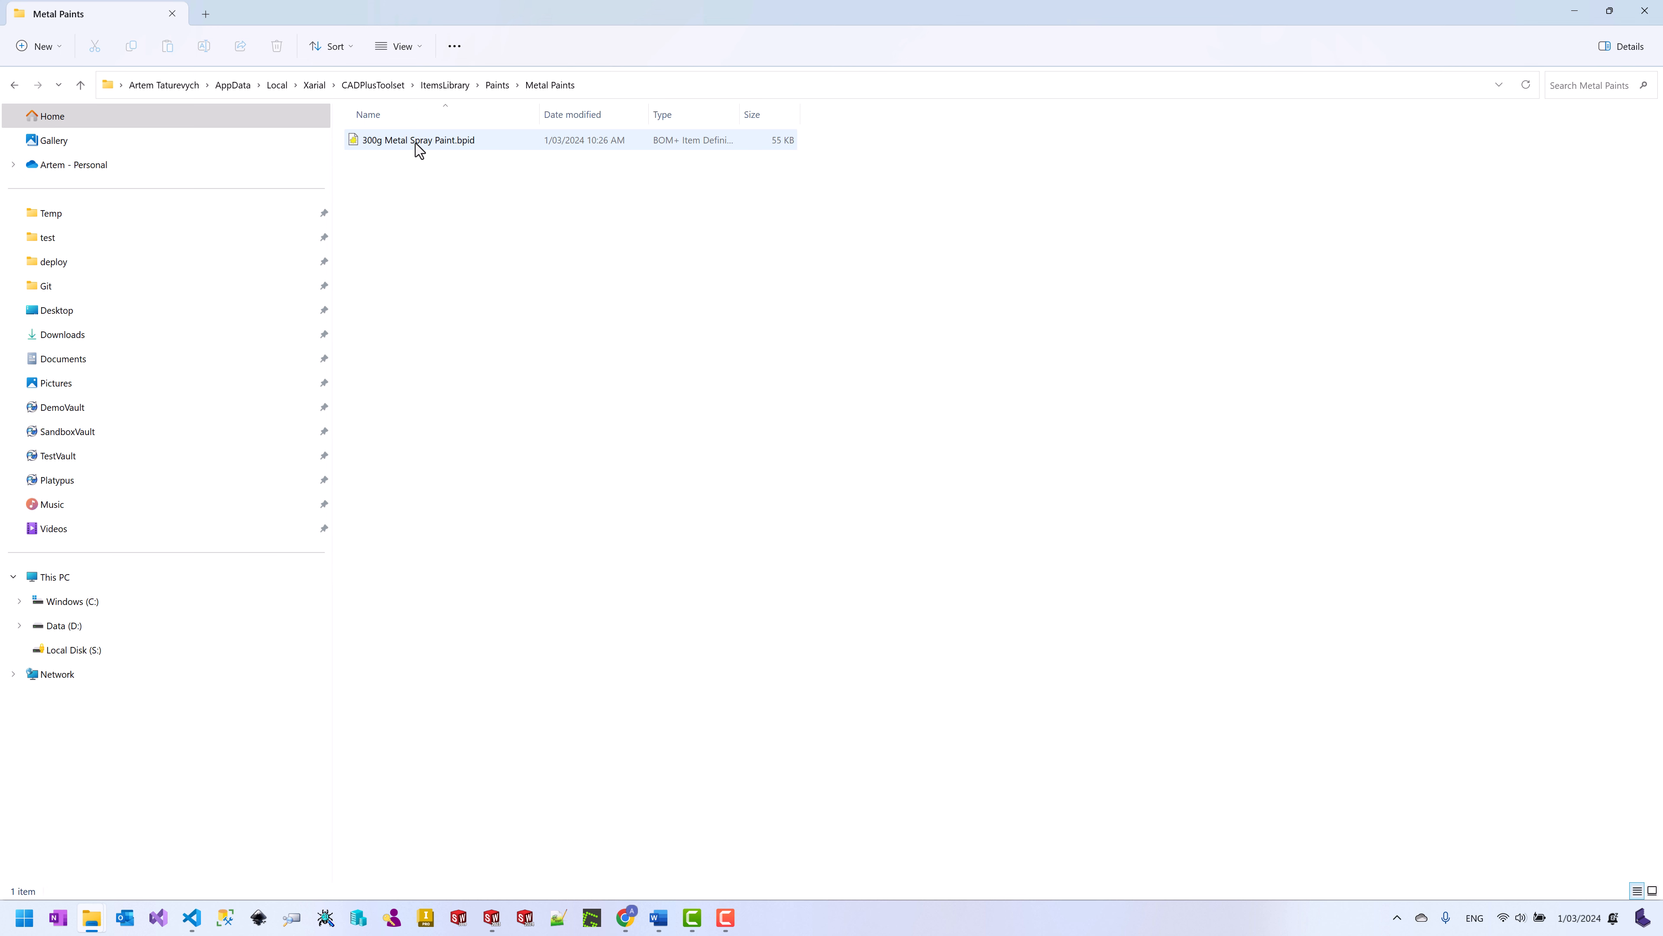
left_click(419, 140)
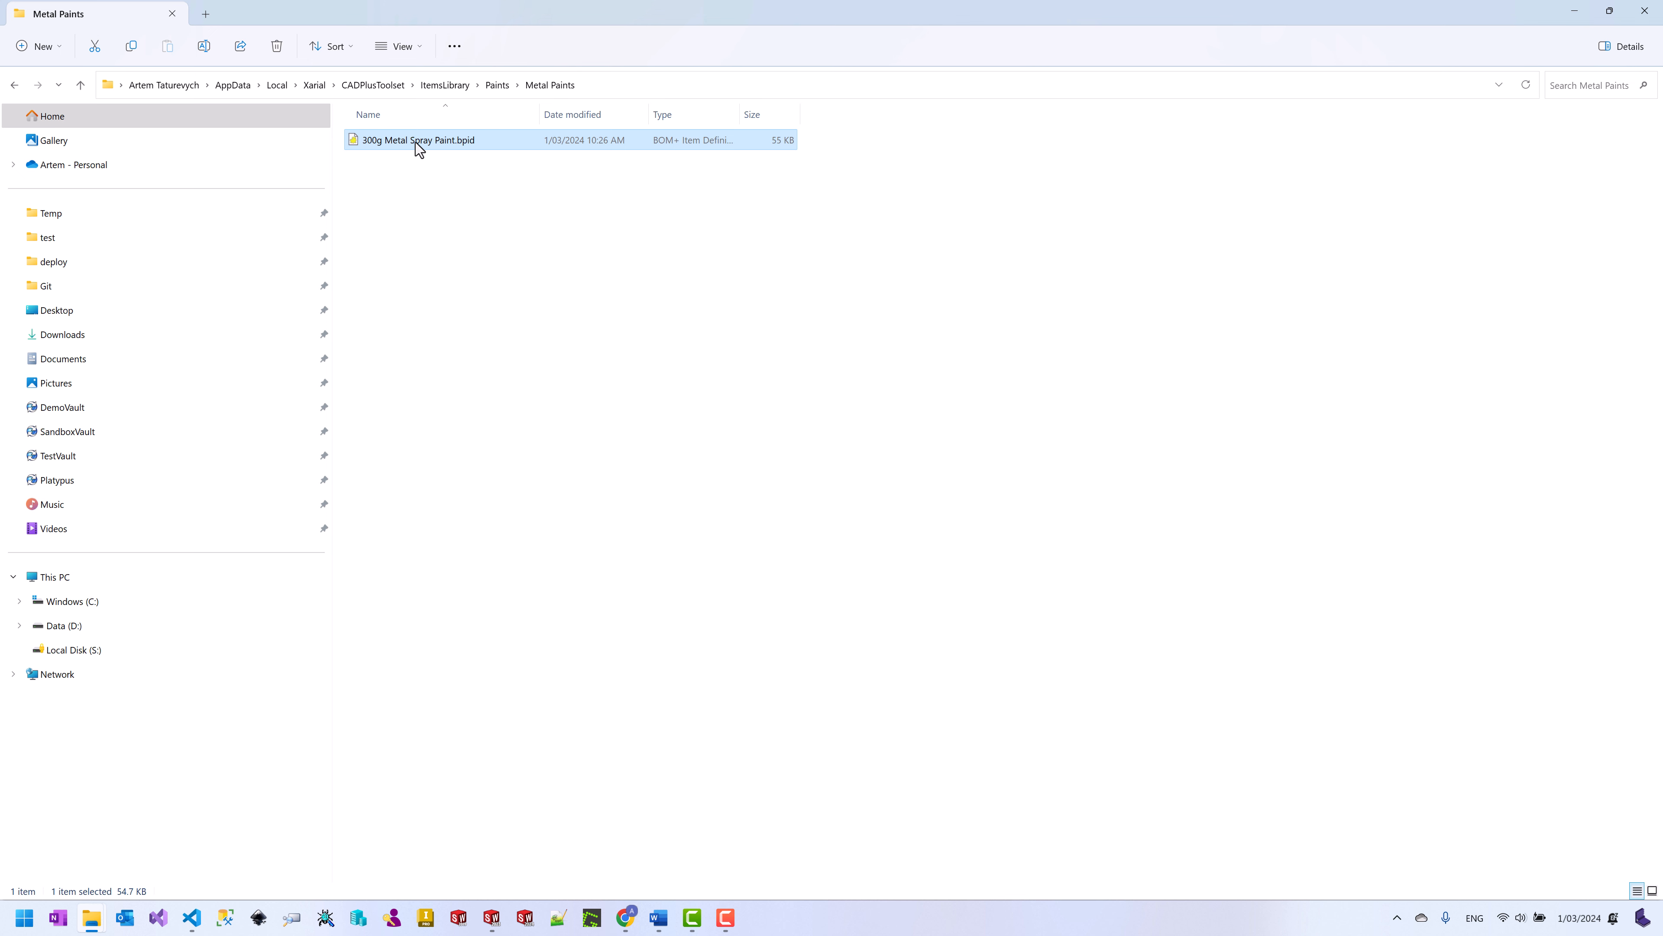
Step: Open 300g Metal Spray Paint.bpid and enlarge the editor to show the full Quantity Formula
double_click(420, 140)
left_click_drag(469, 51, 554, 59)
left_click_drag(762, 384, 1047, 415)
left_click(221, 301)
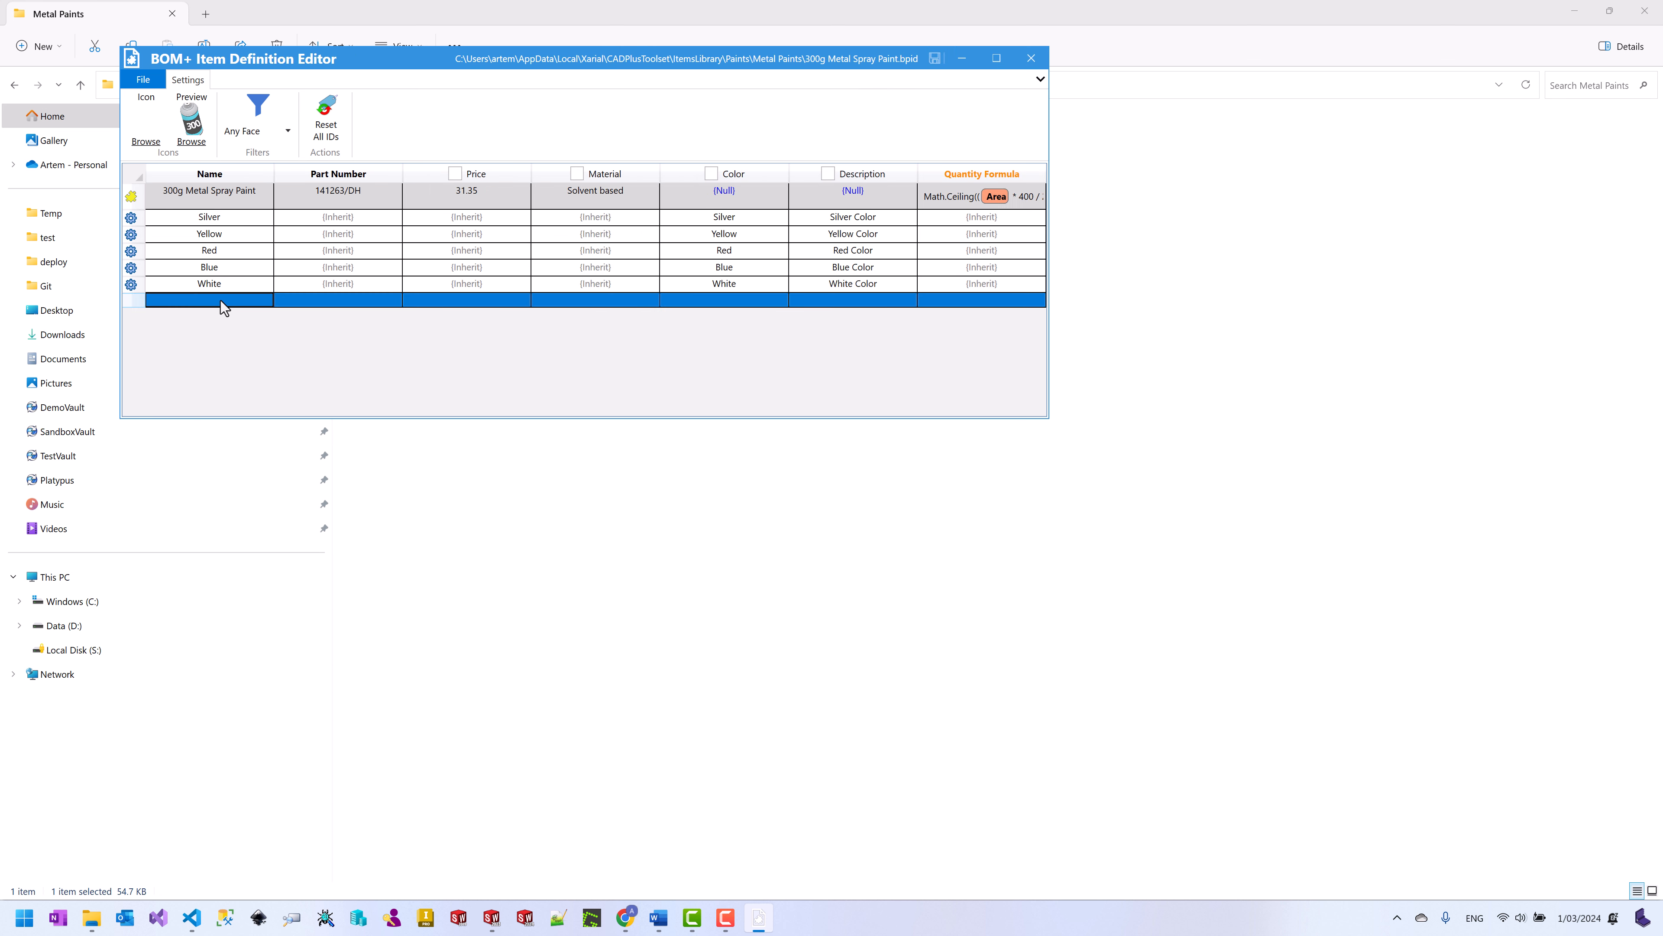
right_click(397, 171)
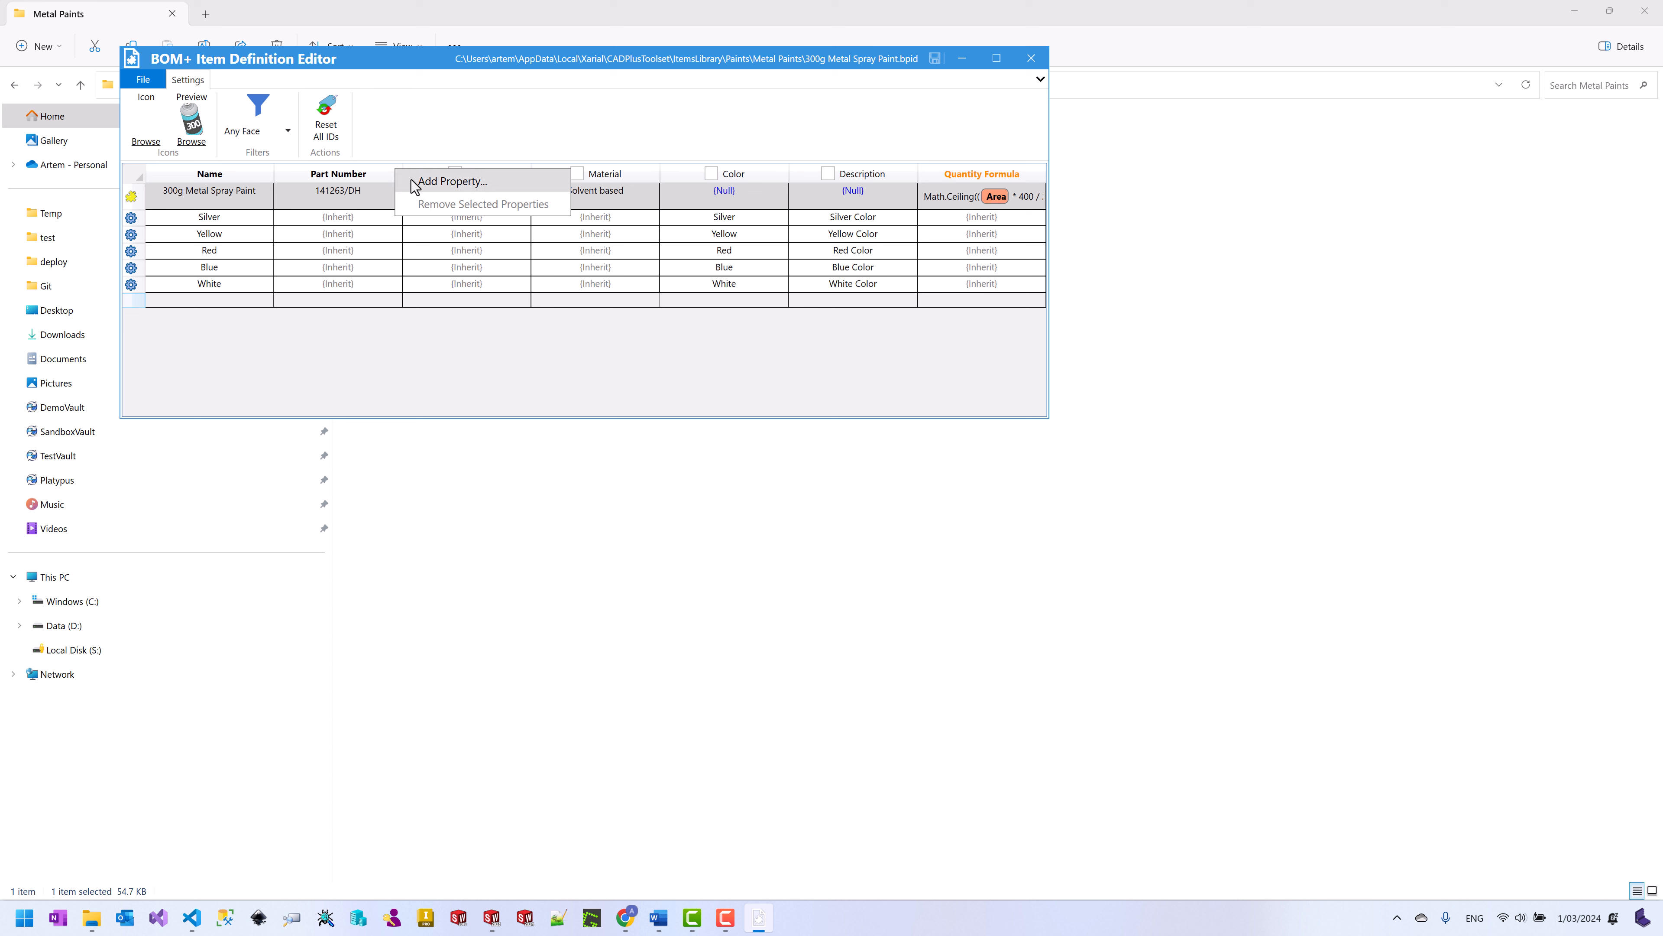
left_click(340, 253)
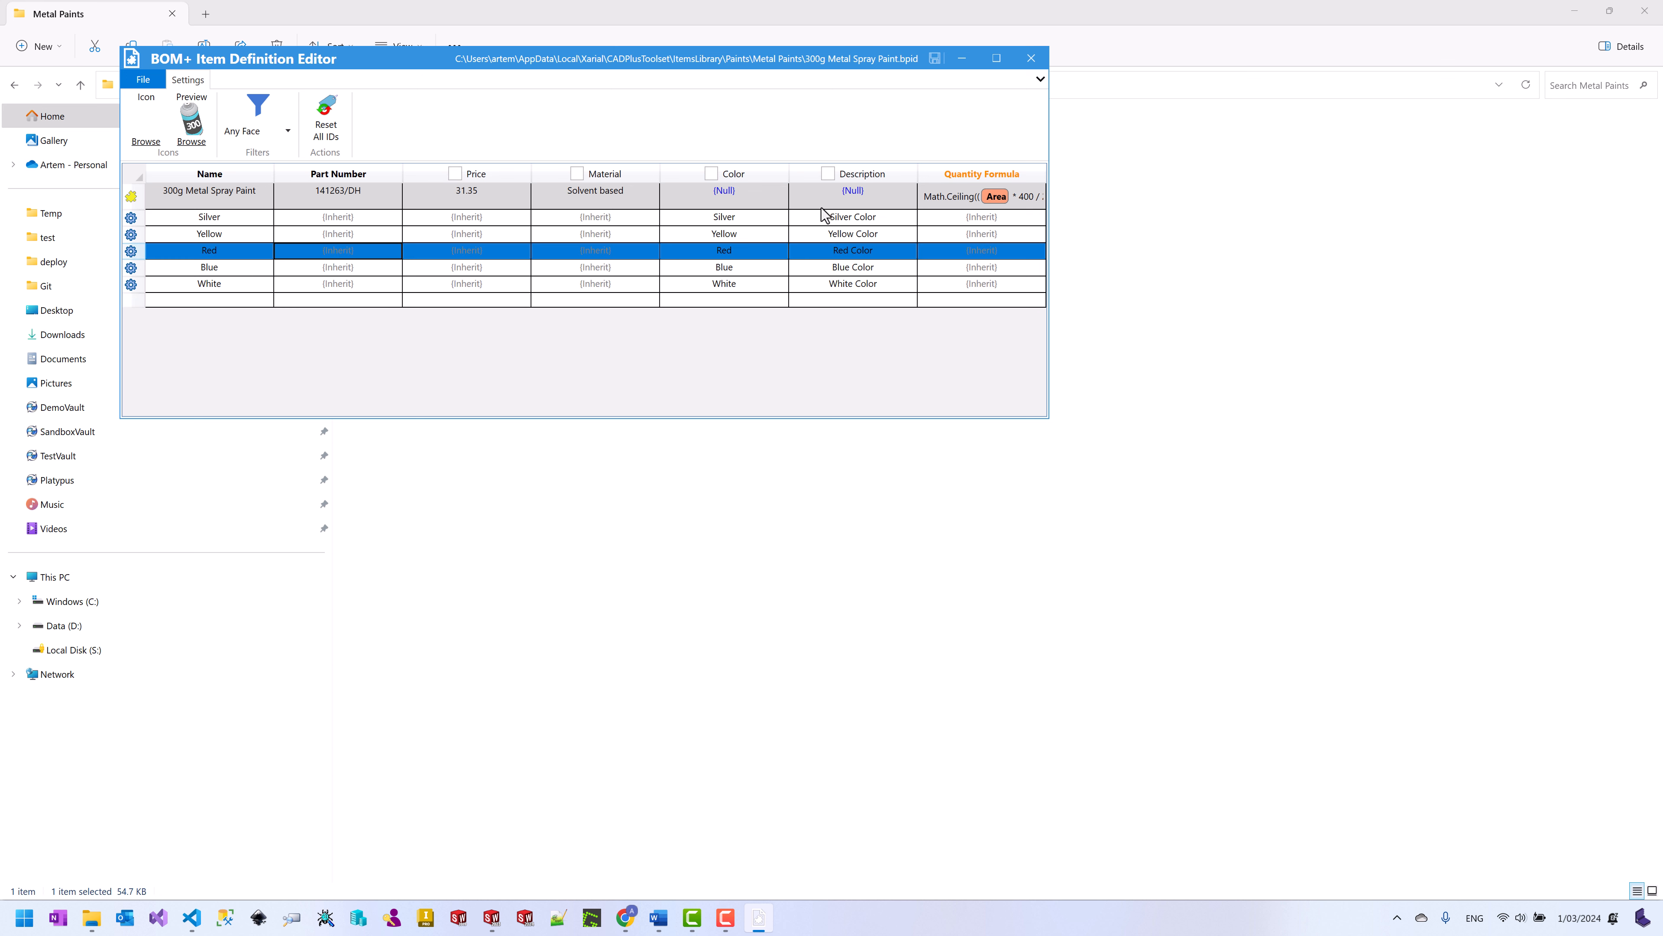
left_click(941, 202)
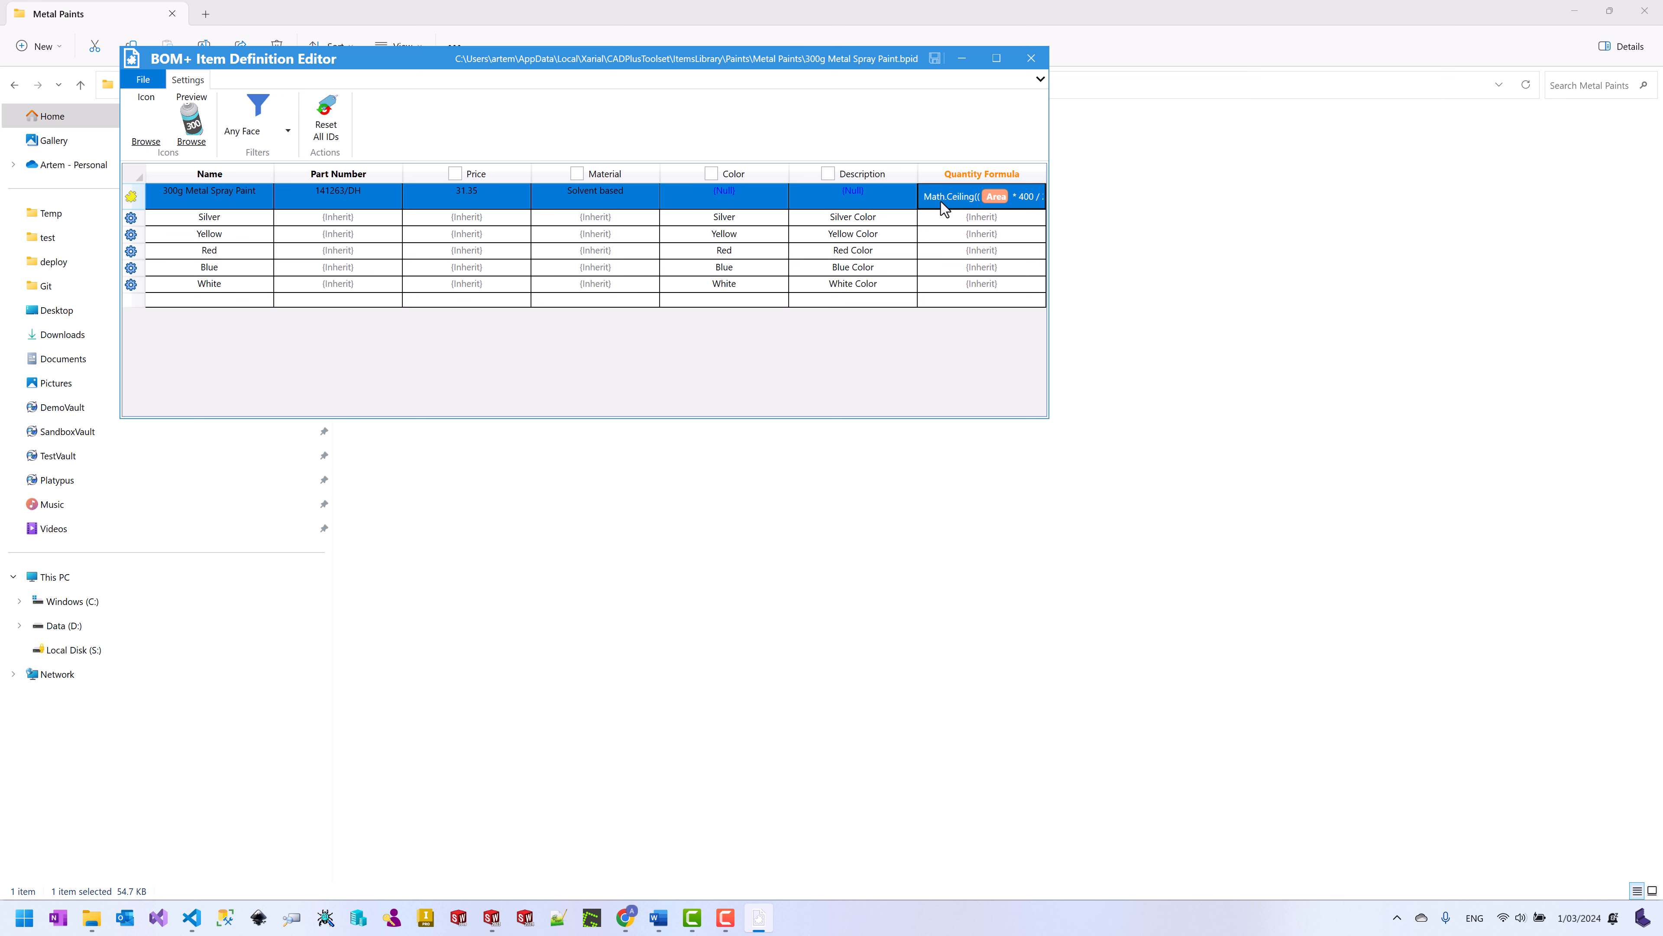
left_click_drag(1048, 252, 1251, 243)
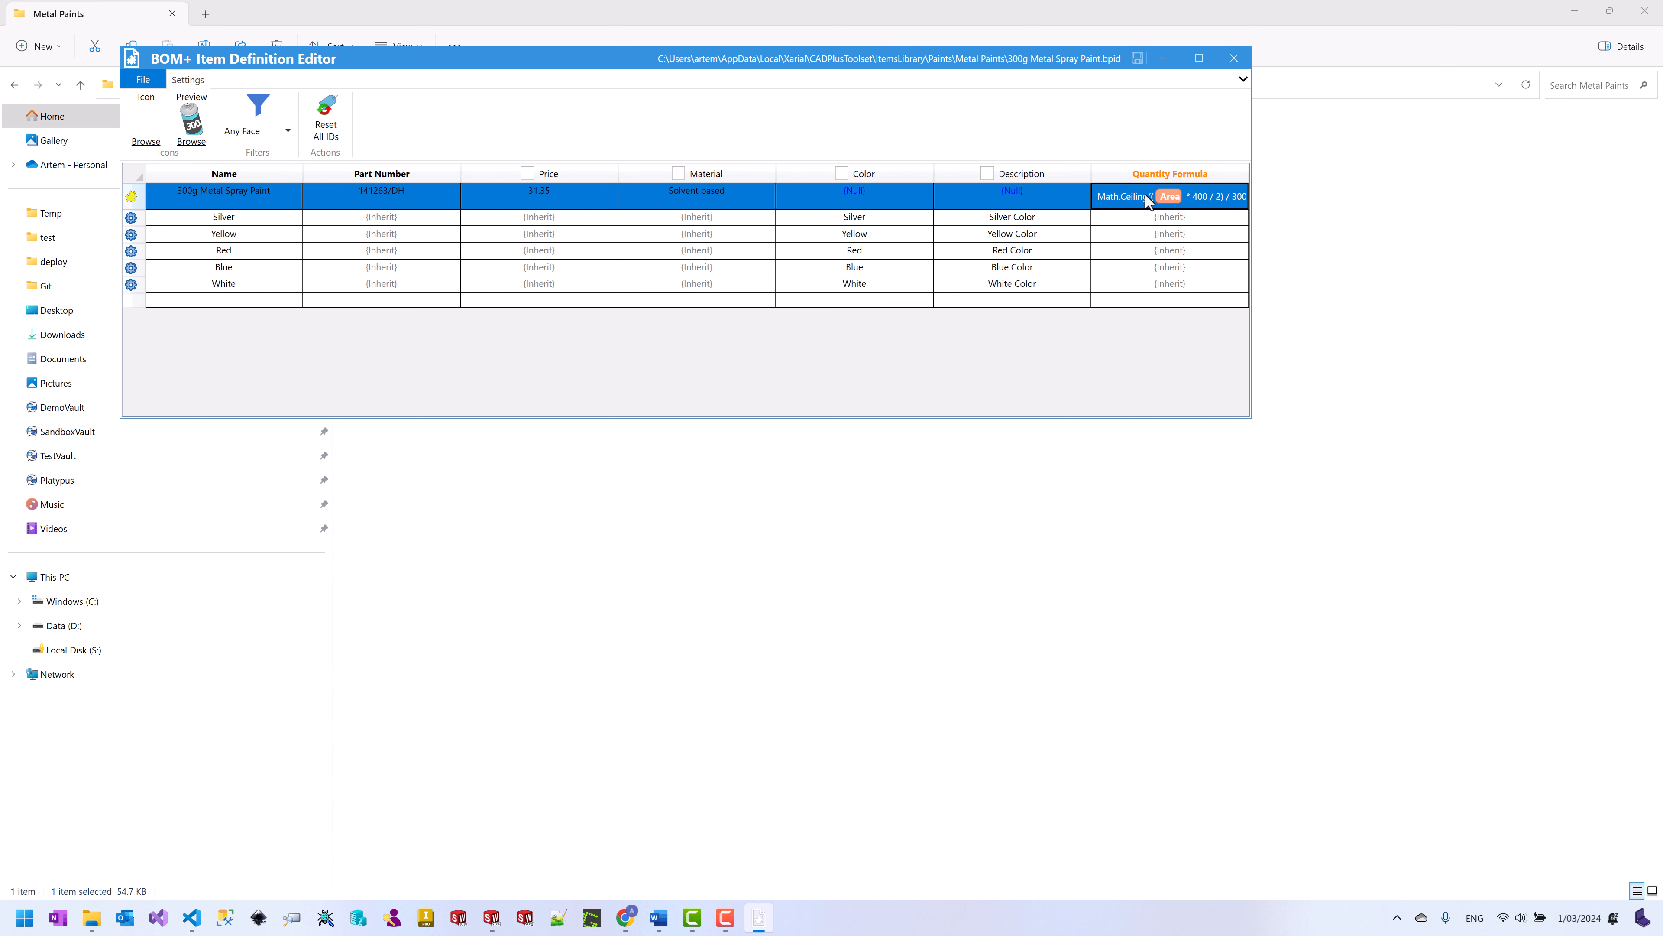
left_click_drag(1091, 175, 1022, 175)
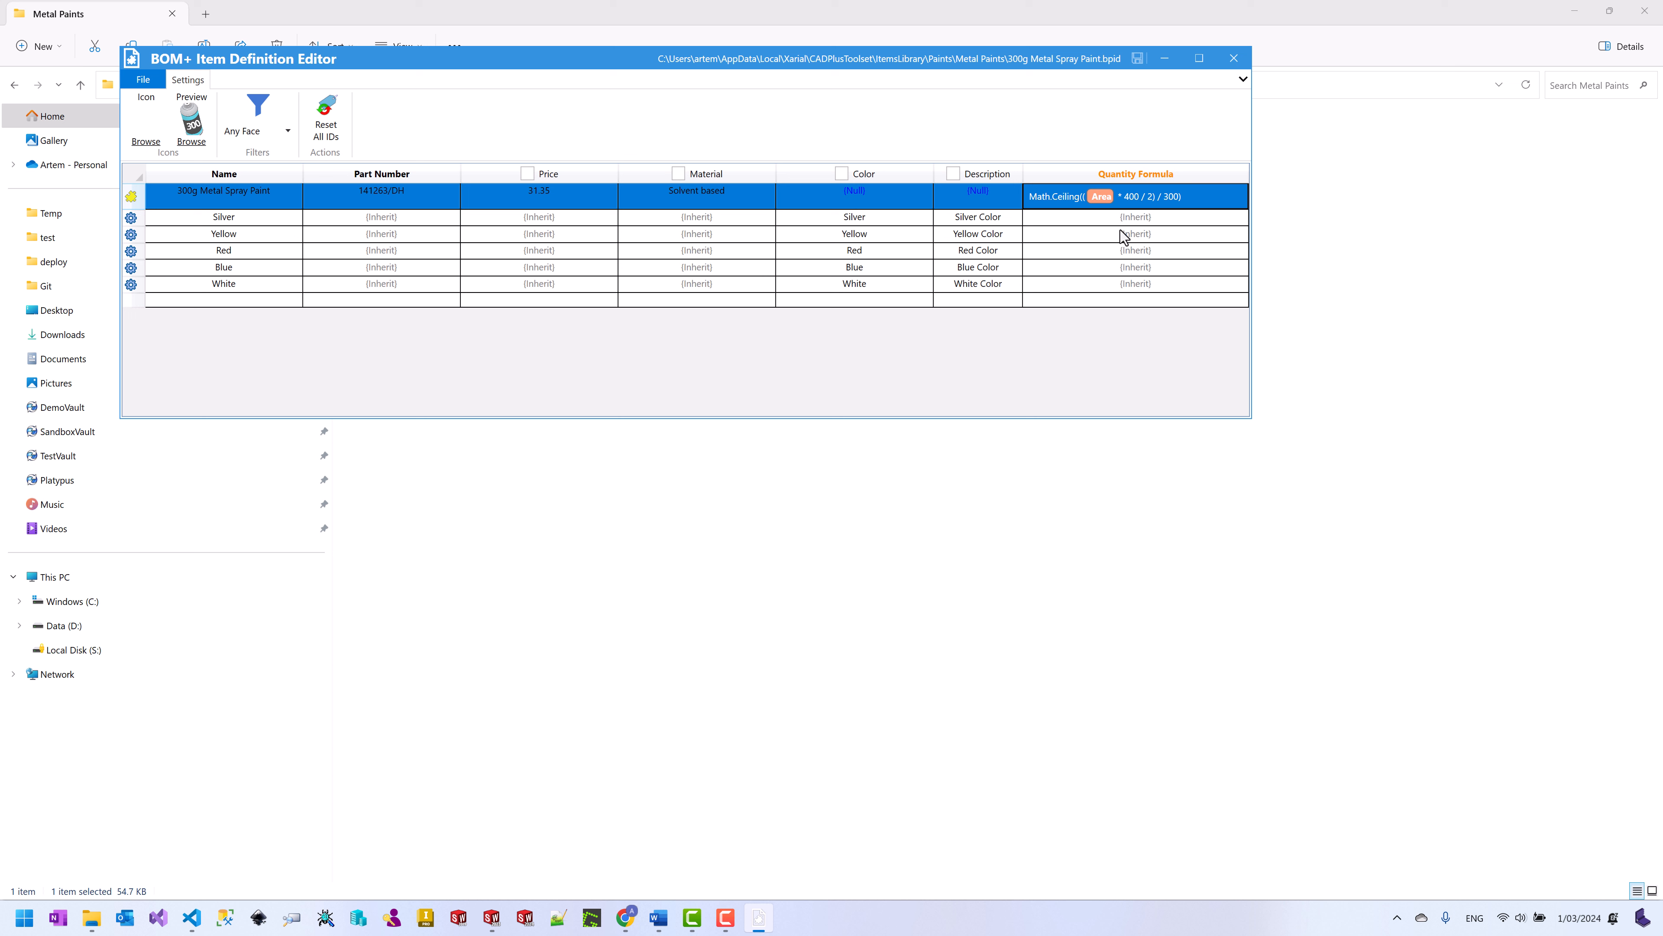
Step: Add Surface Body and Solid Body to the selection filters and save the definition
left_click(288, 132)
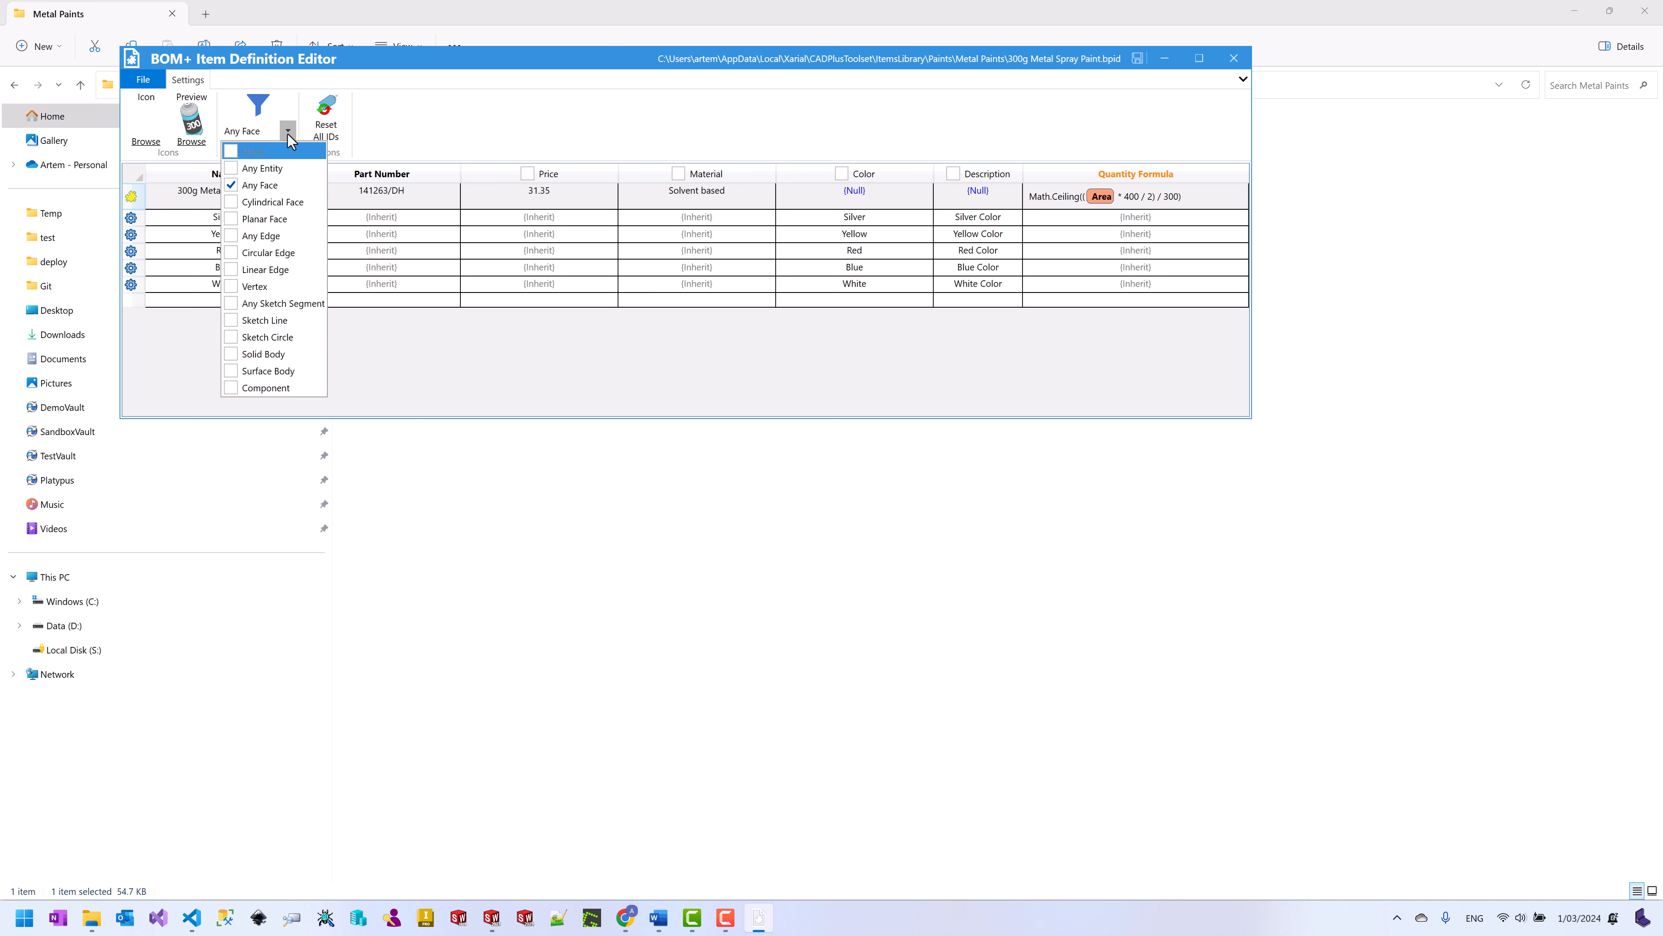
left_click(232, 354)
left_click(232, 371)
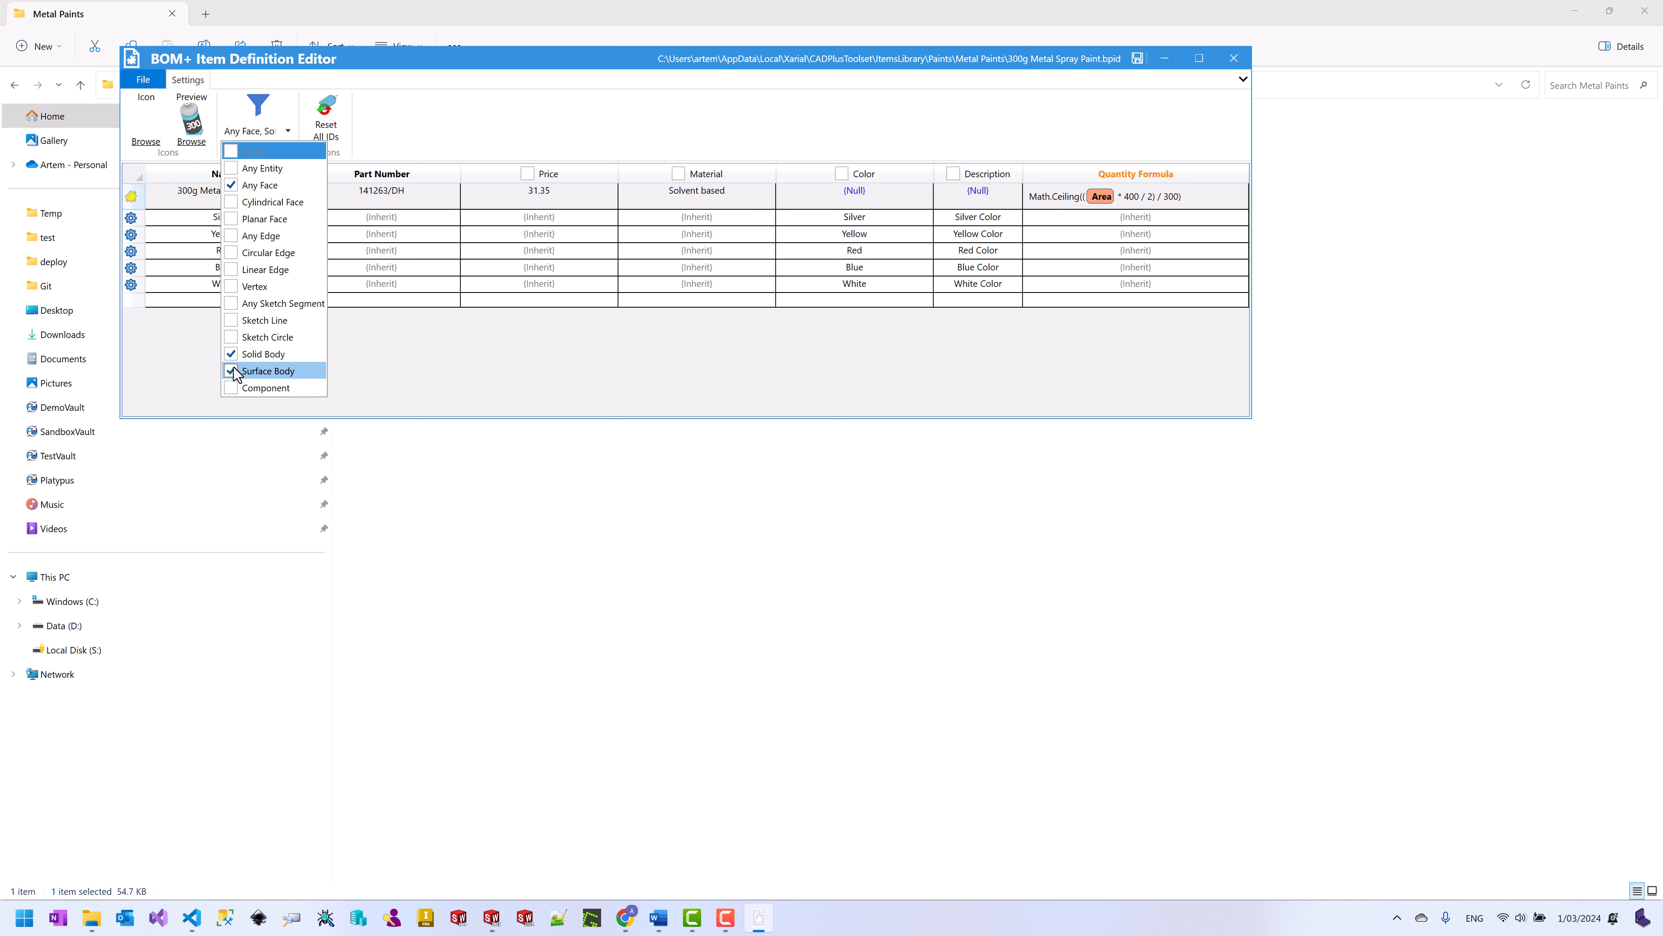
left_click(529, 289)
left_click(1139, 60)
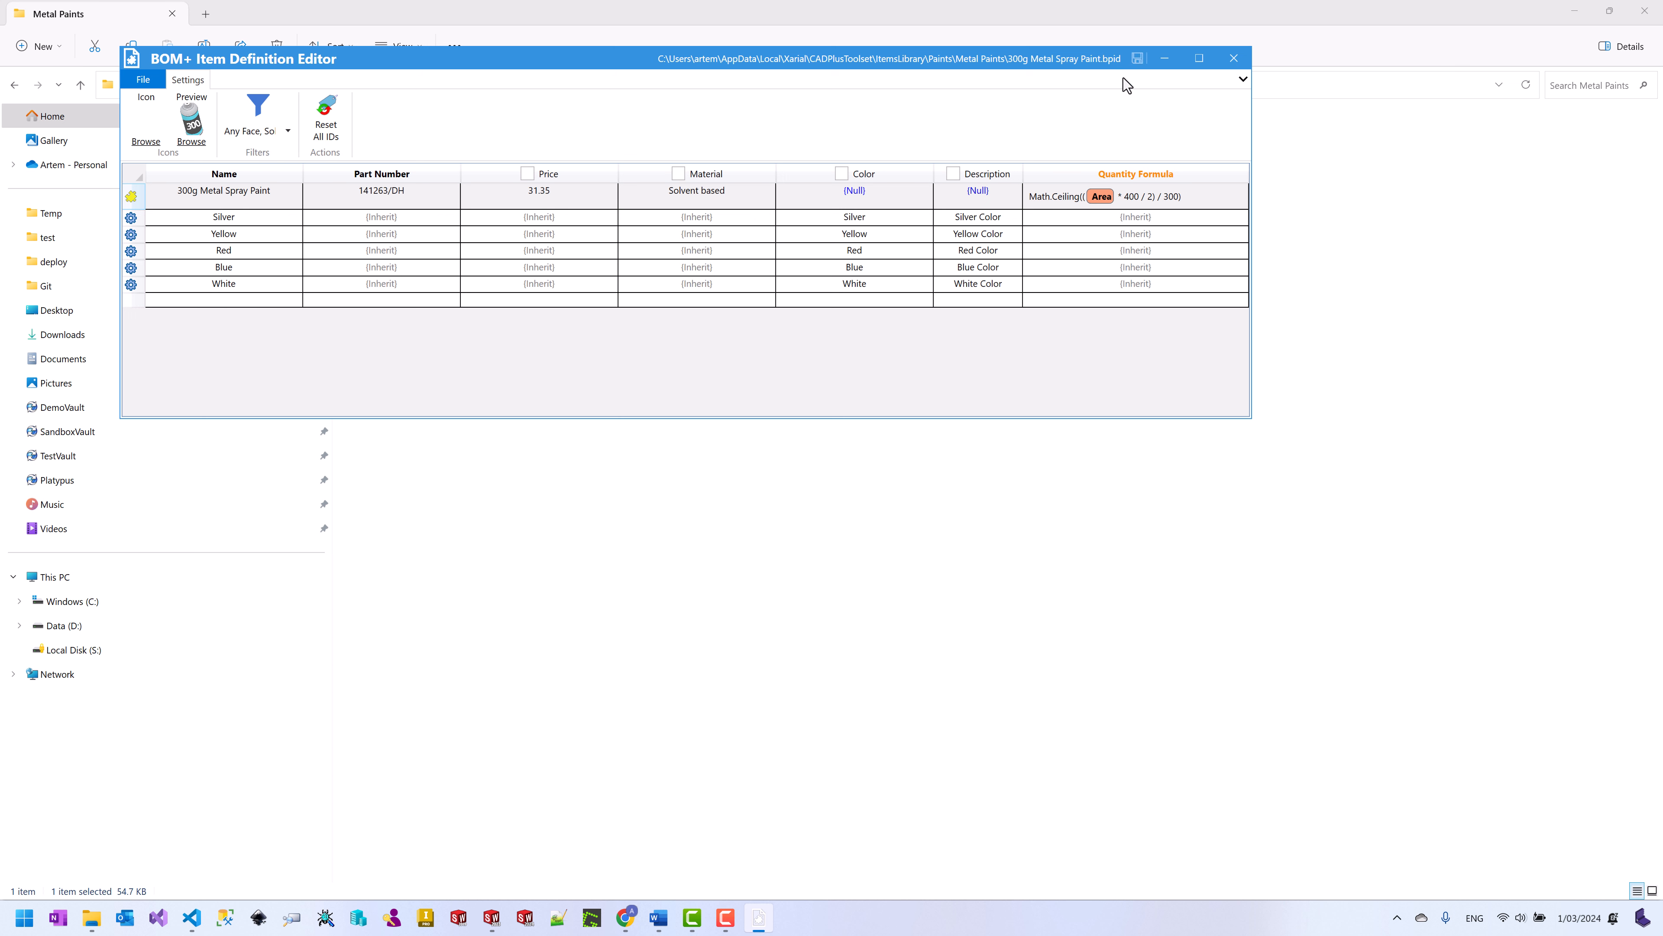
Step: Close the item definition editor and return to the Metal Paints folder
left_click(1234, 59)
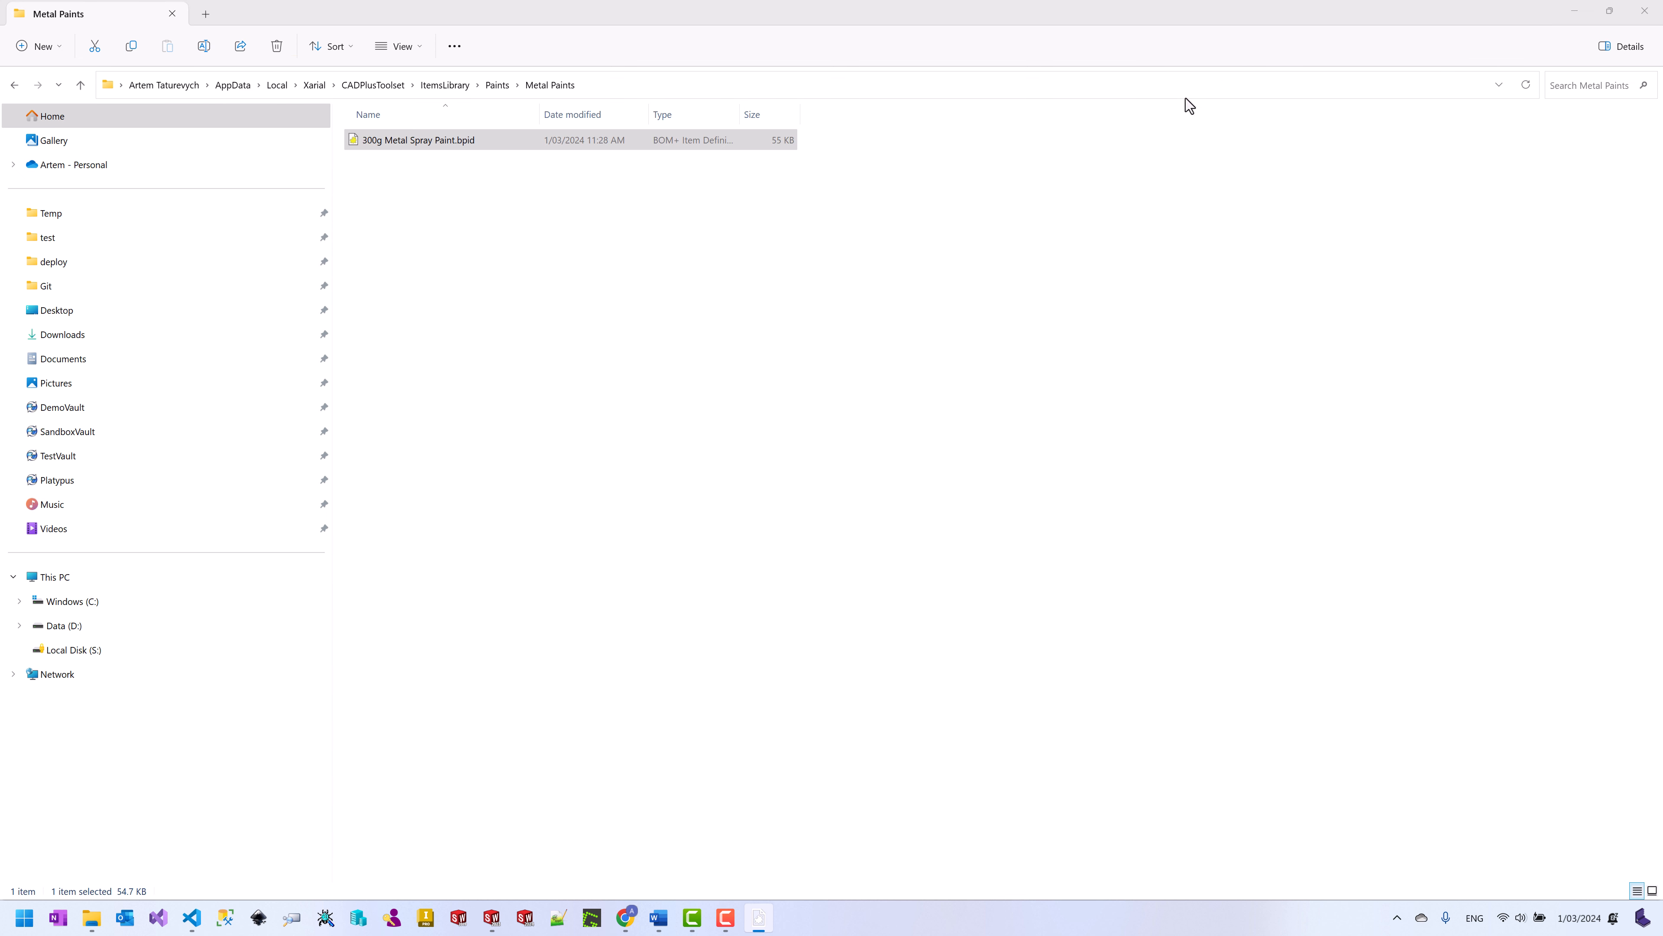
left_click(829, 338)
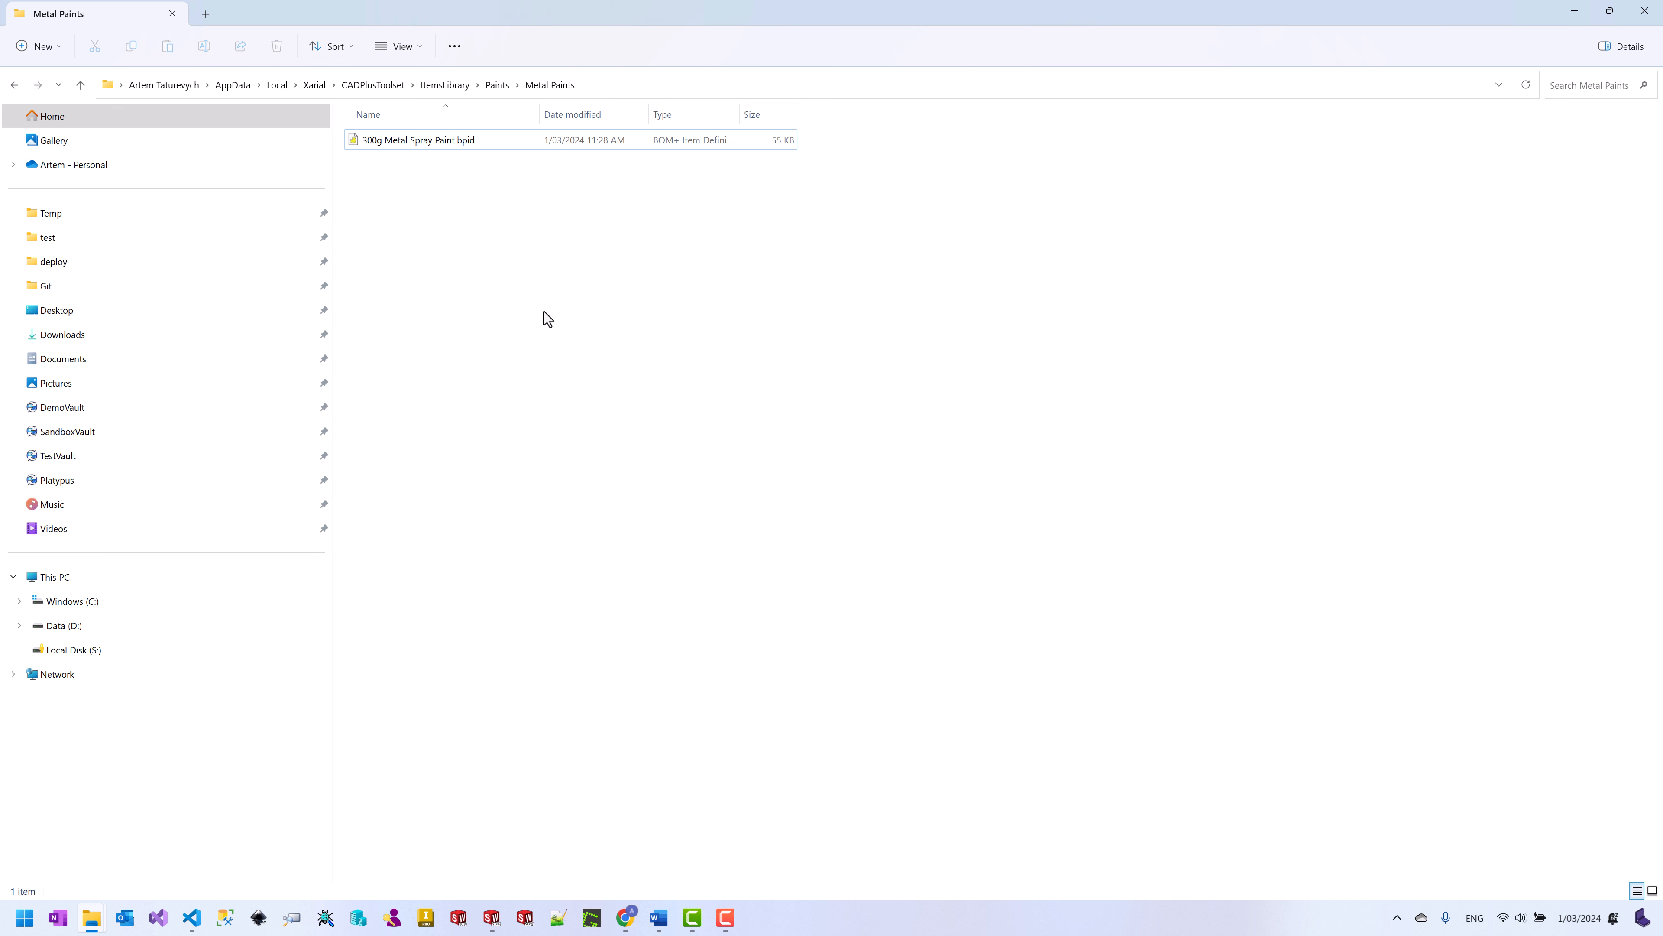
right_click(531, 302)
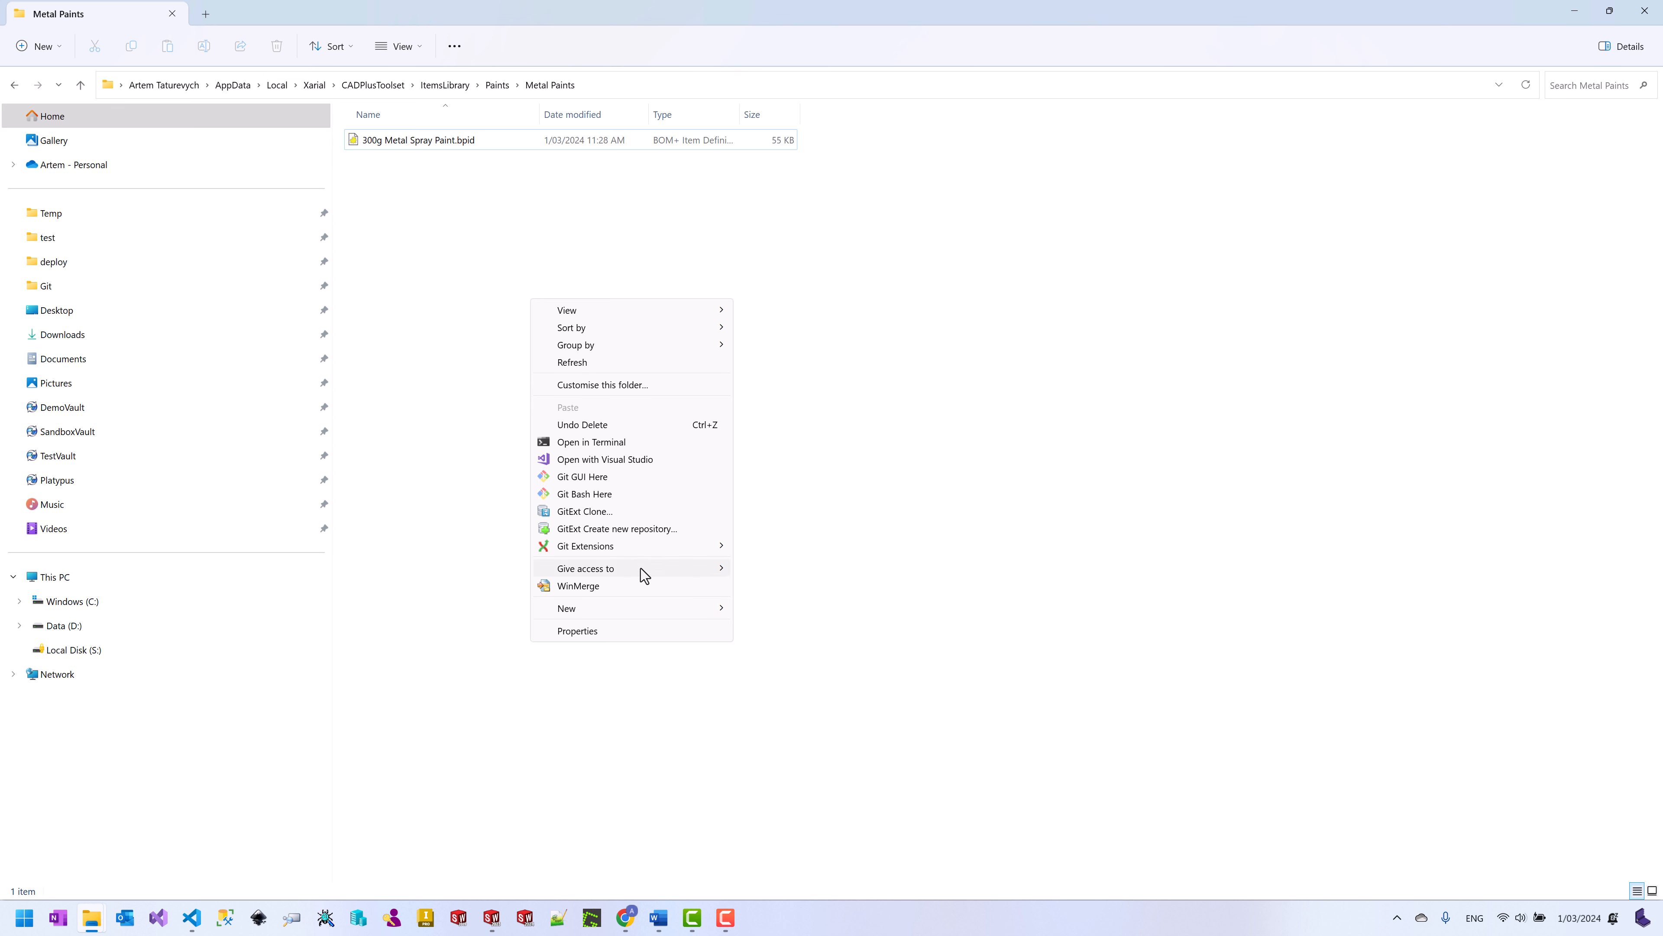
mouse_move(653, 611)
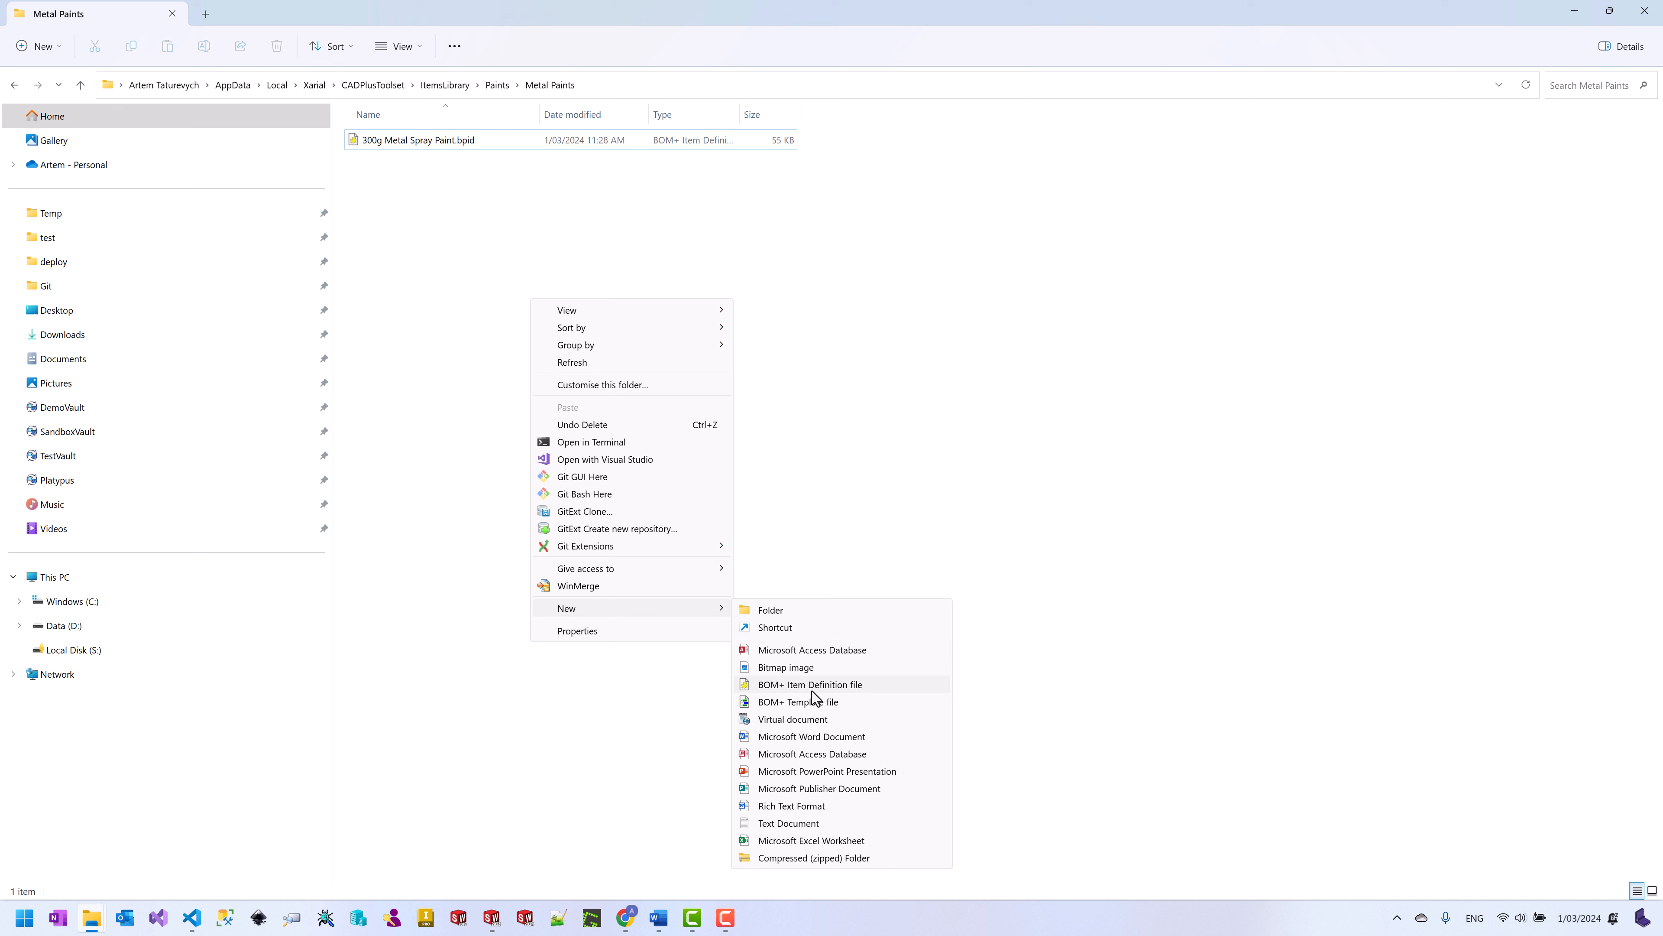
left_click(874, 396)
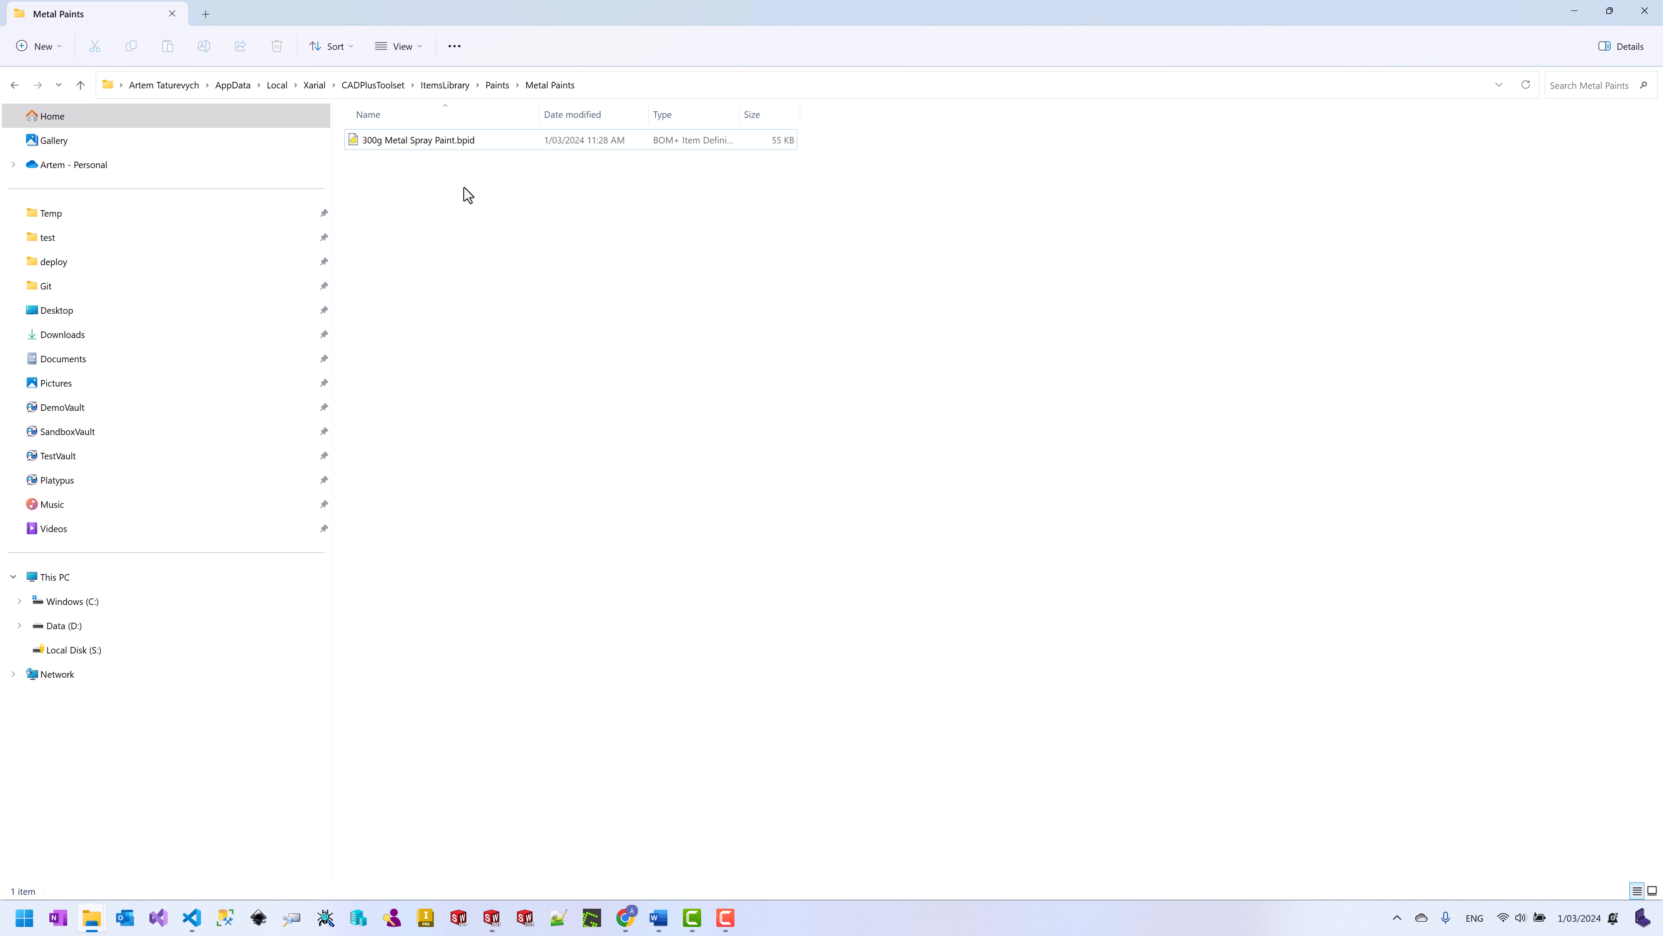
left_click(463, 142)
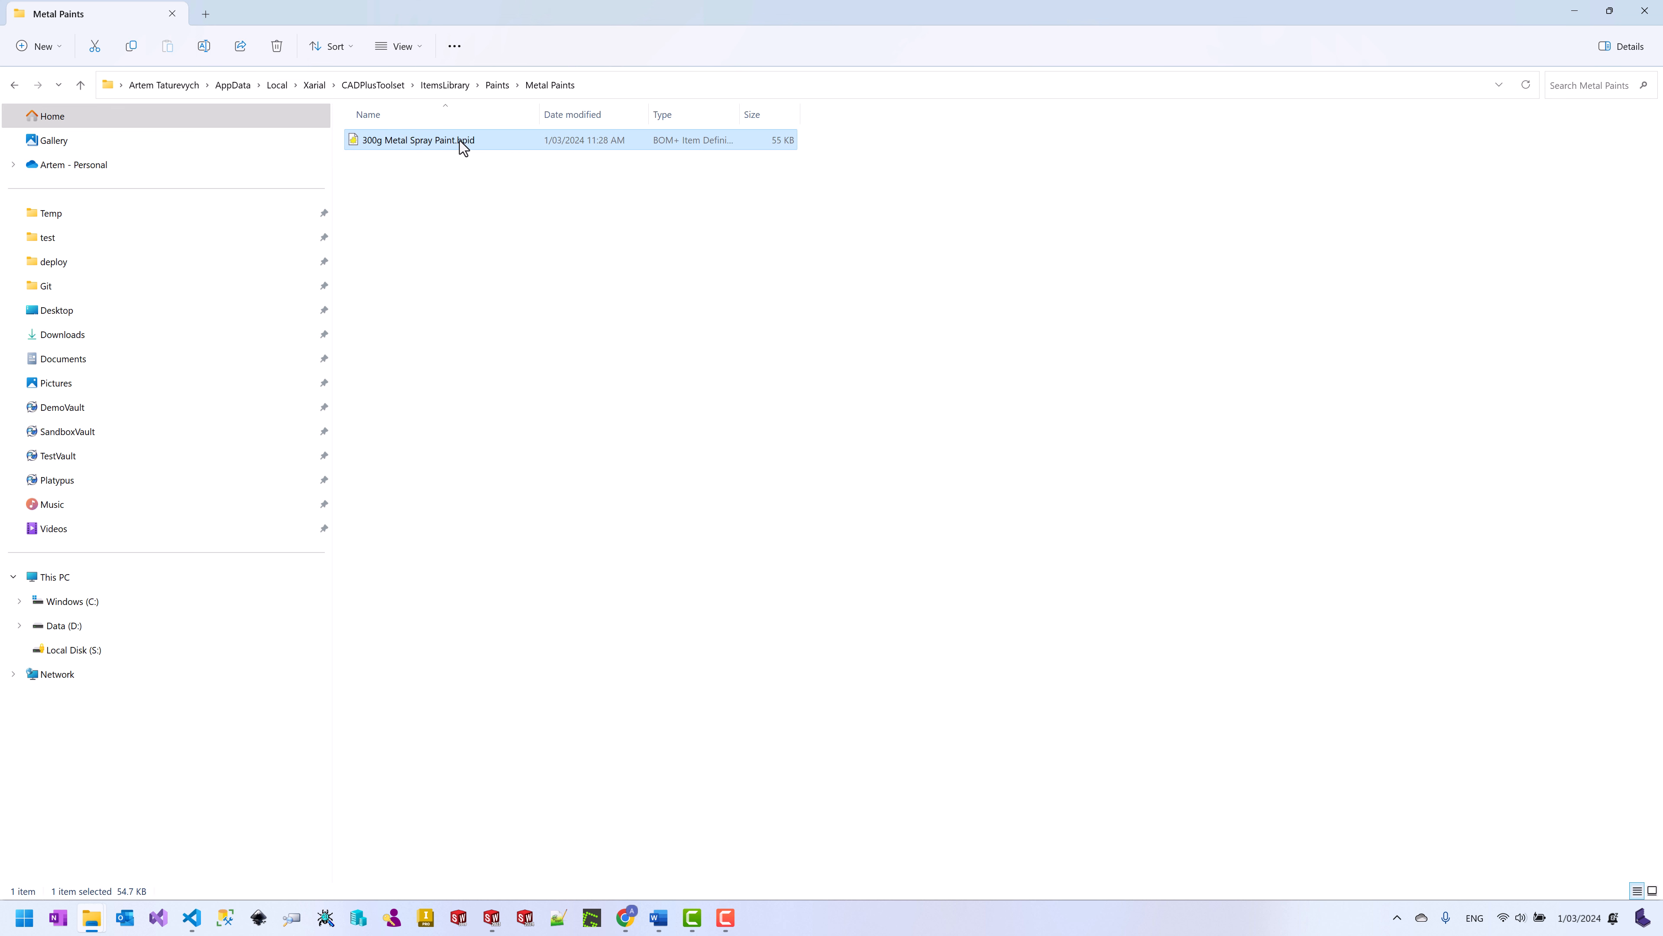
left_click(458, 225)
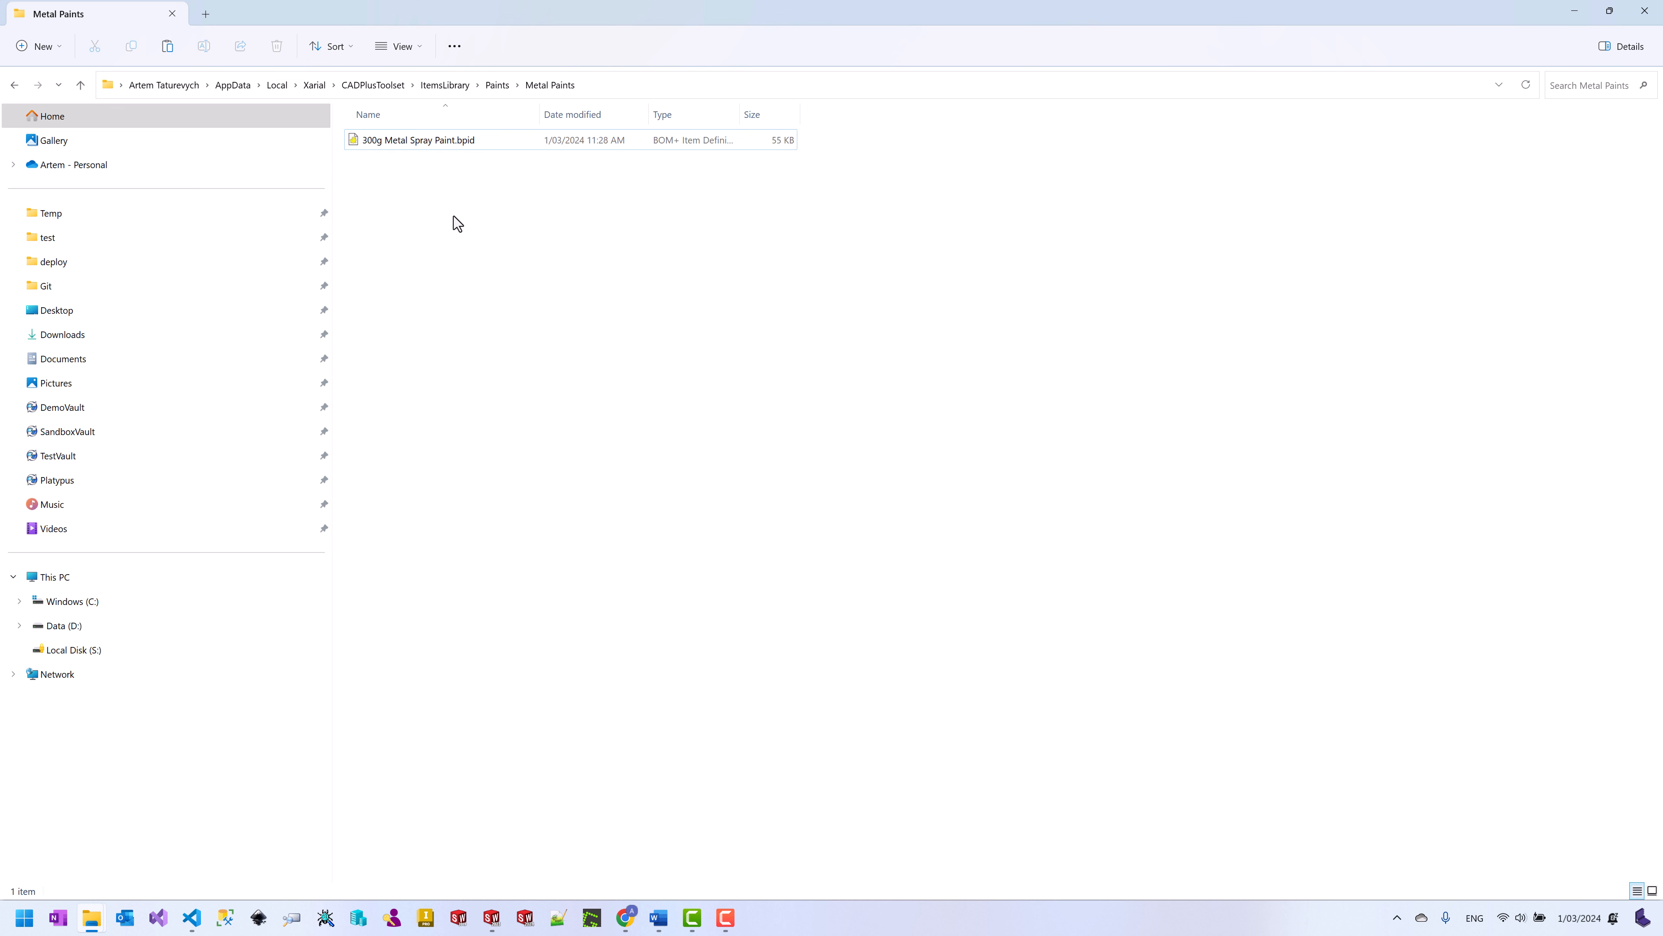
Step: Copy the 300g definition and rename the copy to 600g Metal Spray Paint.bpid
left_click_drag(417, 148, 348, 184, "ctrl")
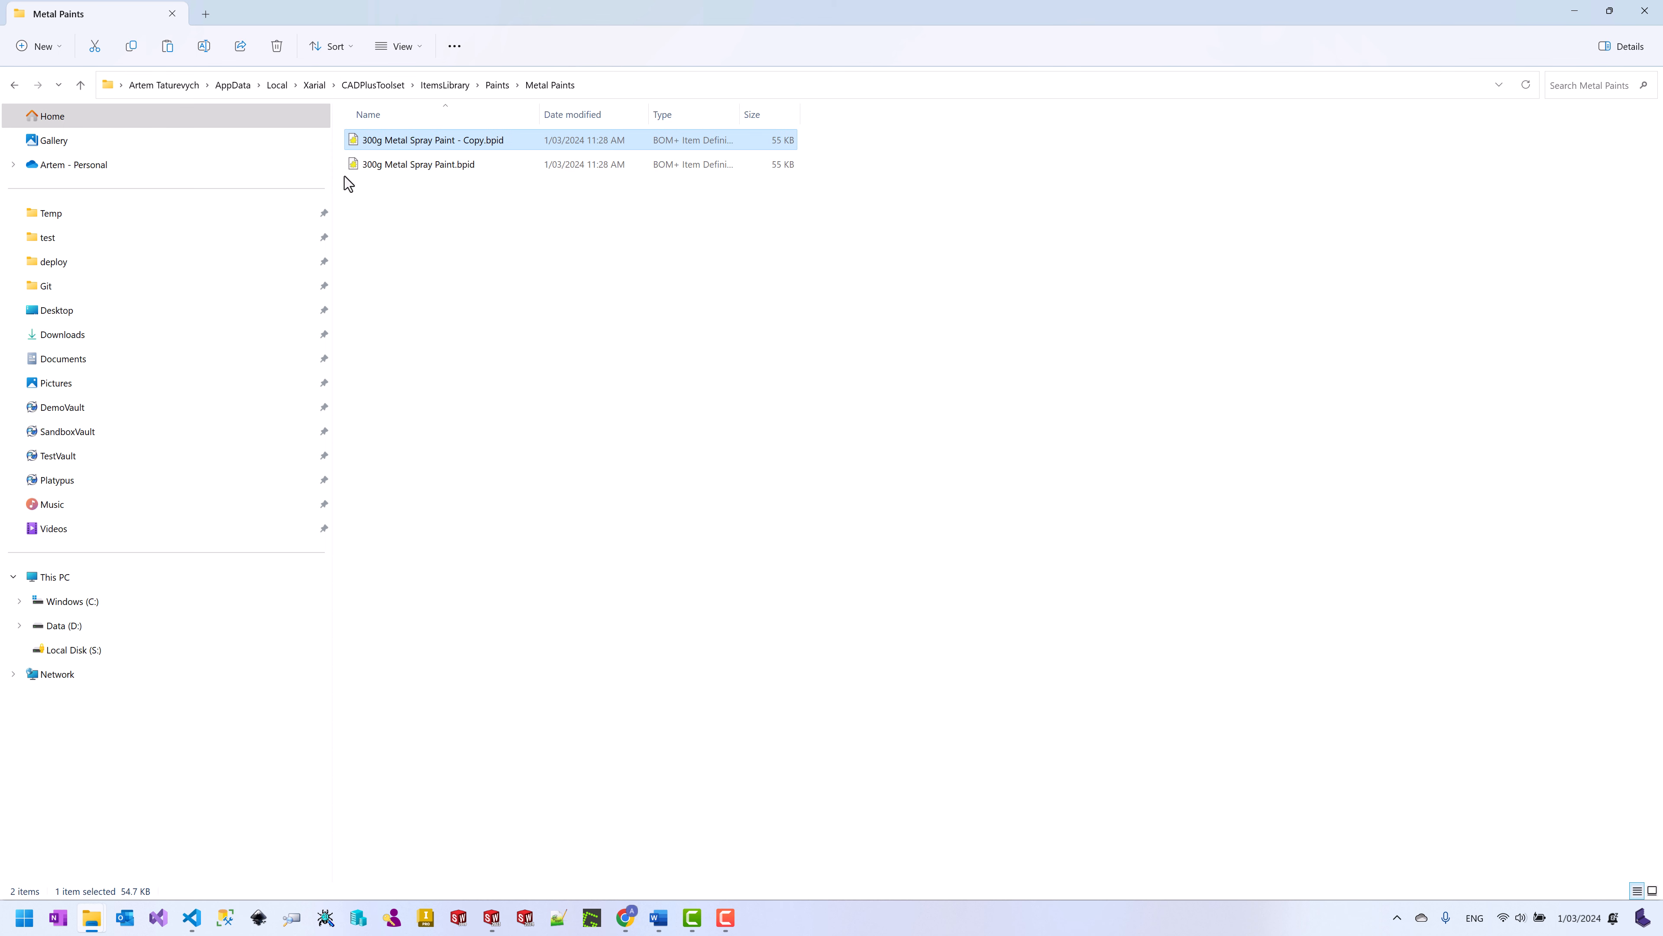
left_click(368, 142)
left_click(368, 142)
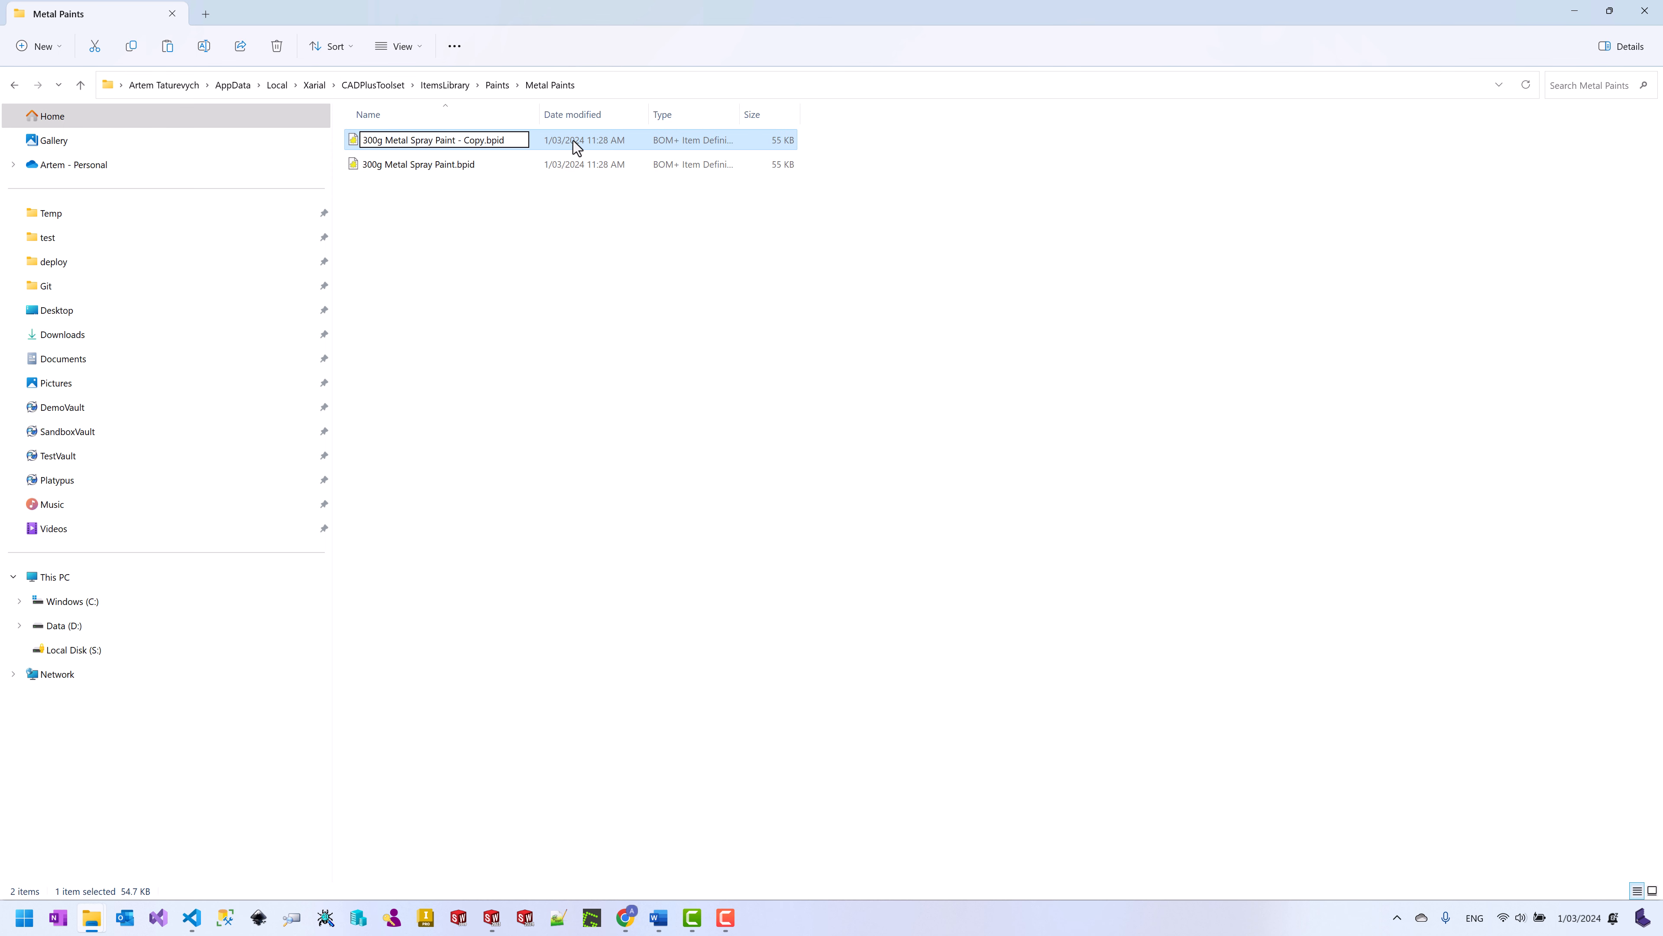
key("BackSpace")
type("6")
key("BackSpace")
key("Return")
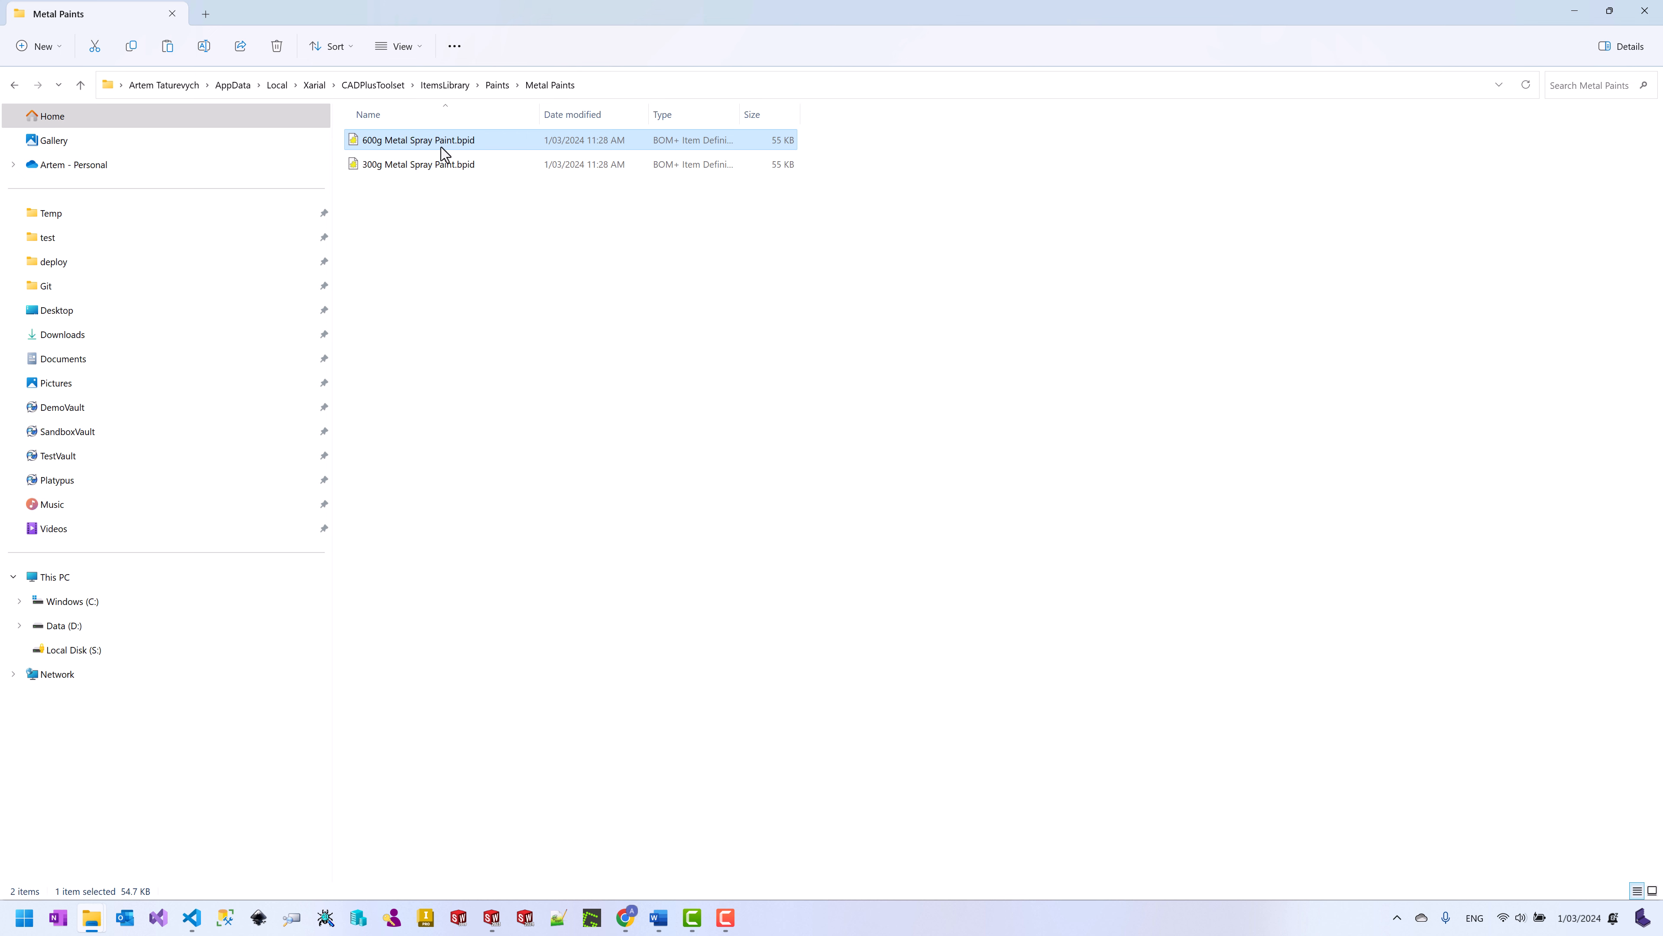
left_click(411, 143)
left_click(408, 165)
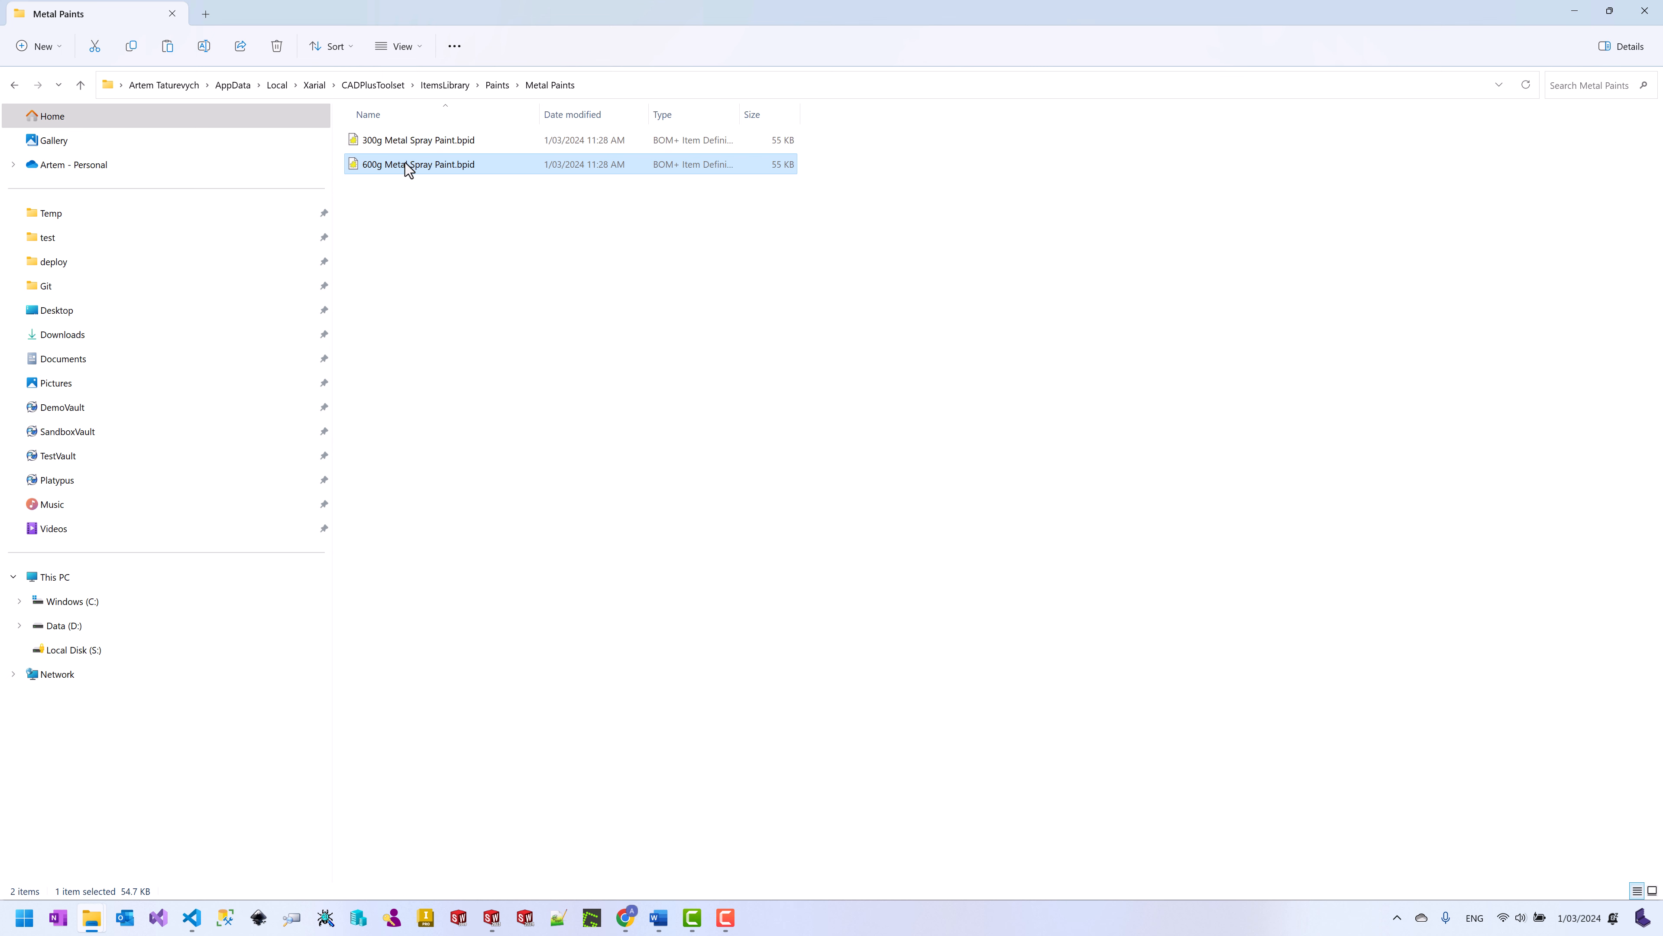
Step: Open the 600g definition and change its Name to 600g Metal Spray Paint
double_click(406, 164)
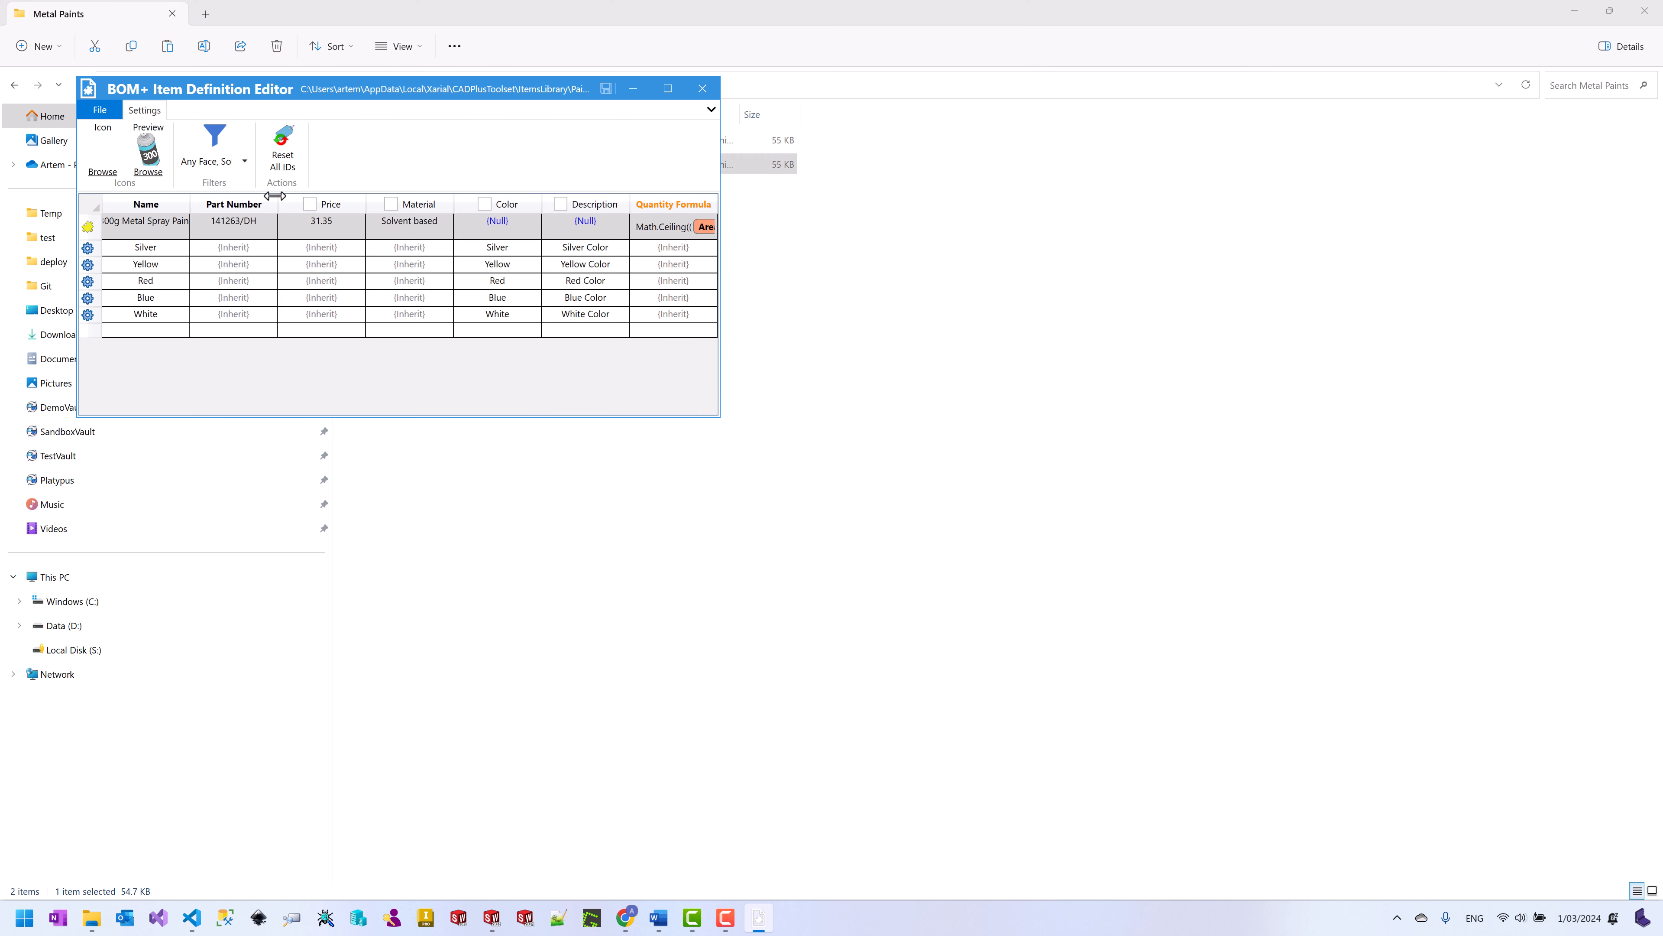
left_click_drag(720, 418, 1075, 447)
double_click(136, 229)
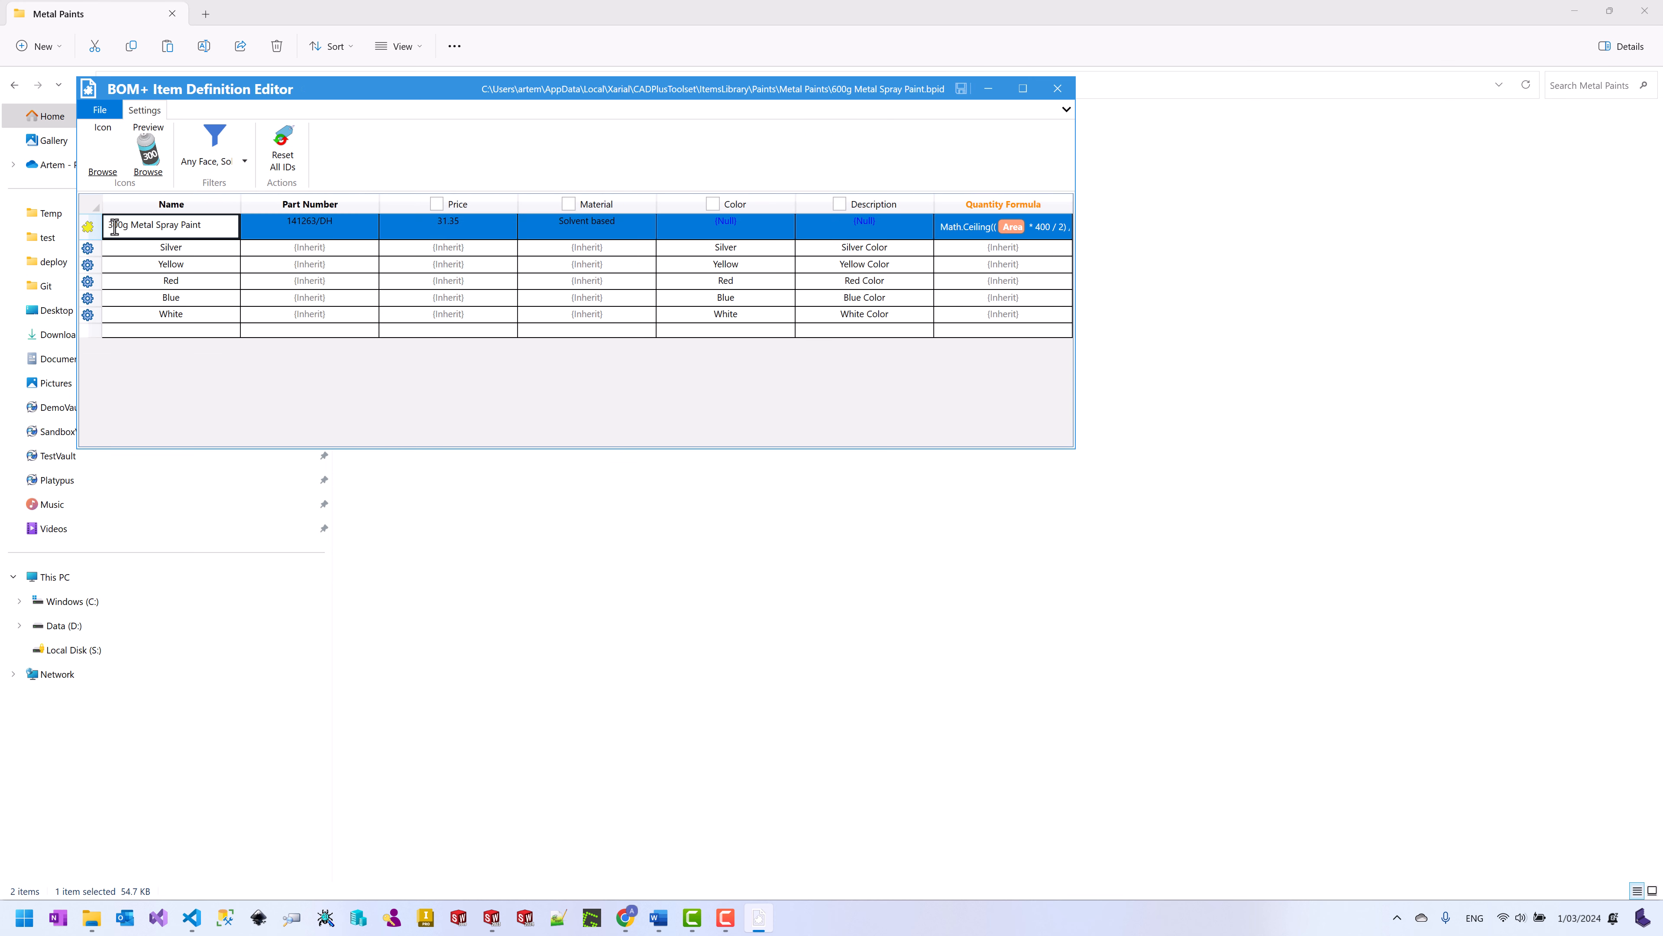
key("BackSpace")
type("6")
left_click(261, 251)
Step: Set the Part Number to 141634/DH and the Price to 45.25
double_click(319, 227)
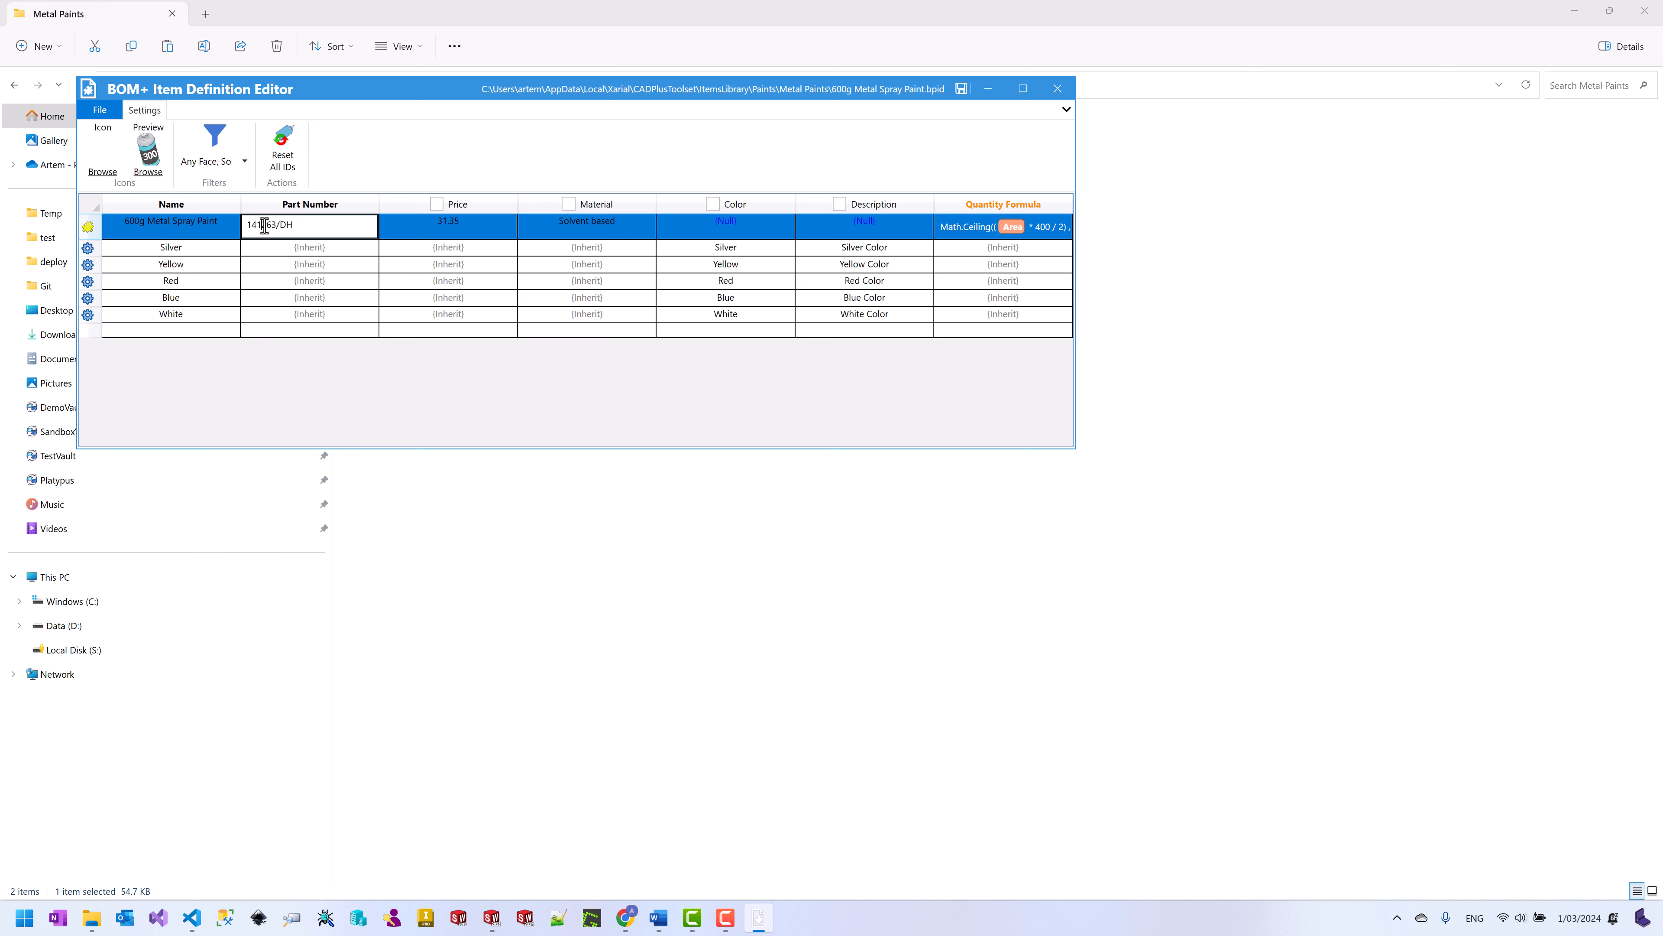
left_click_drag(264, 225, 272, 227)
type("6")
key("Return")
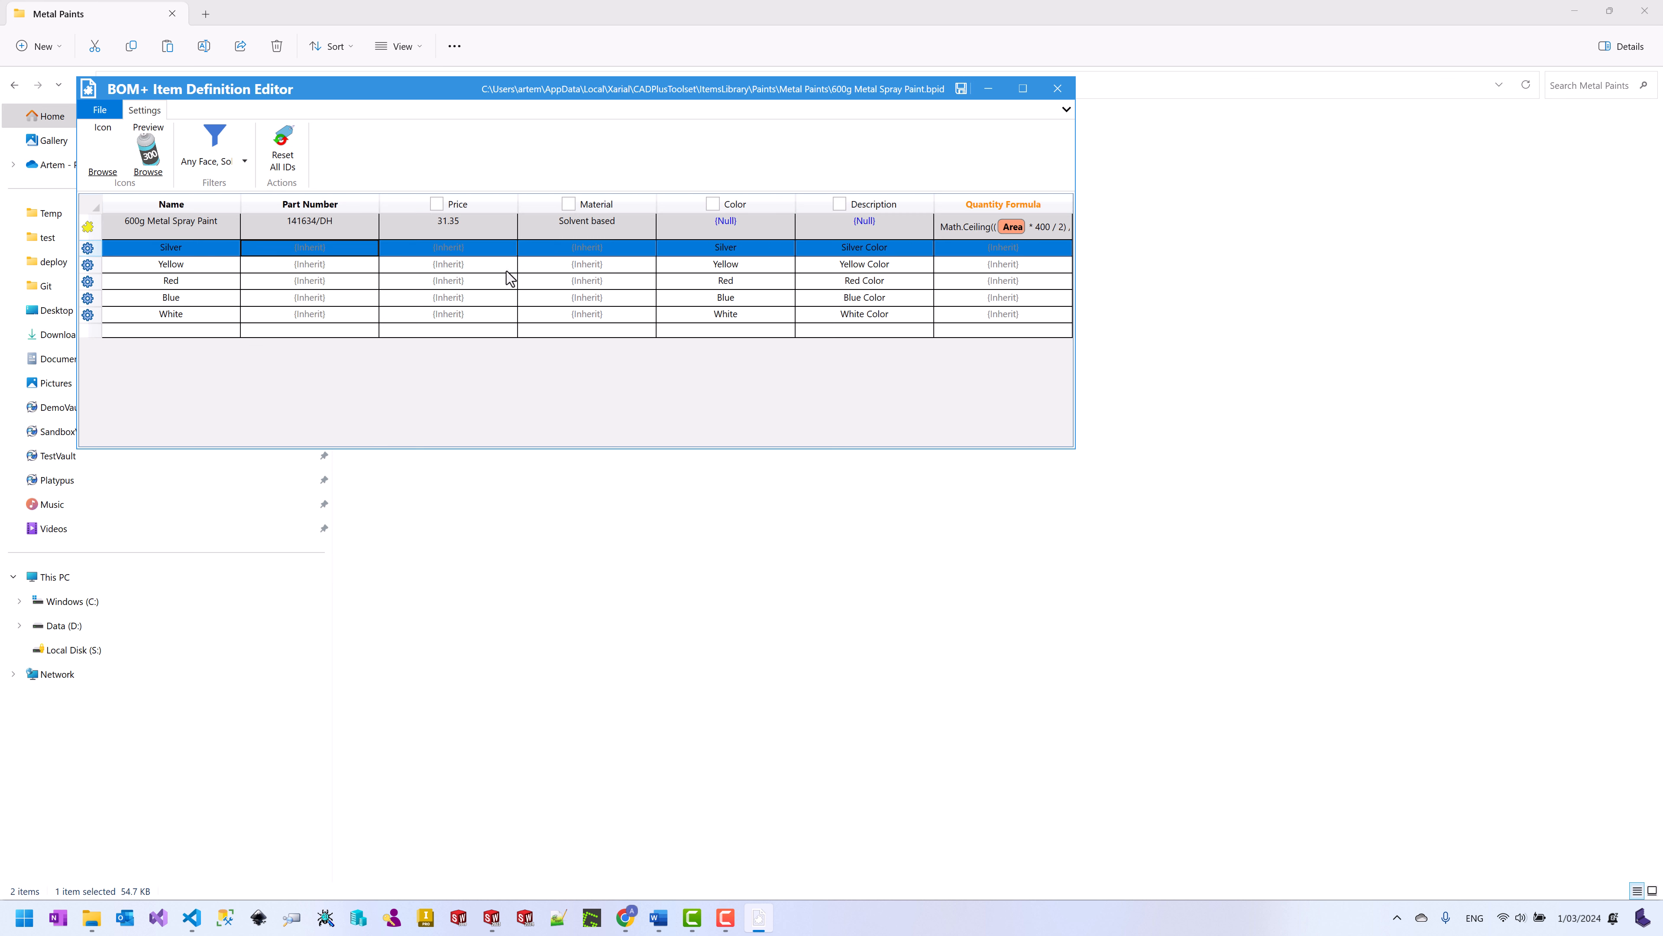
double_click(453, 226)
left_click_drag(391, 226, 387, 225)
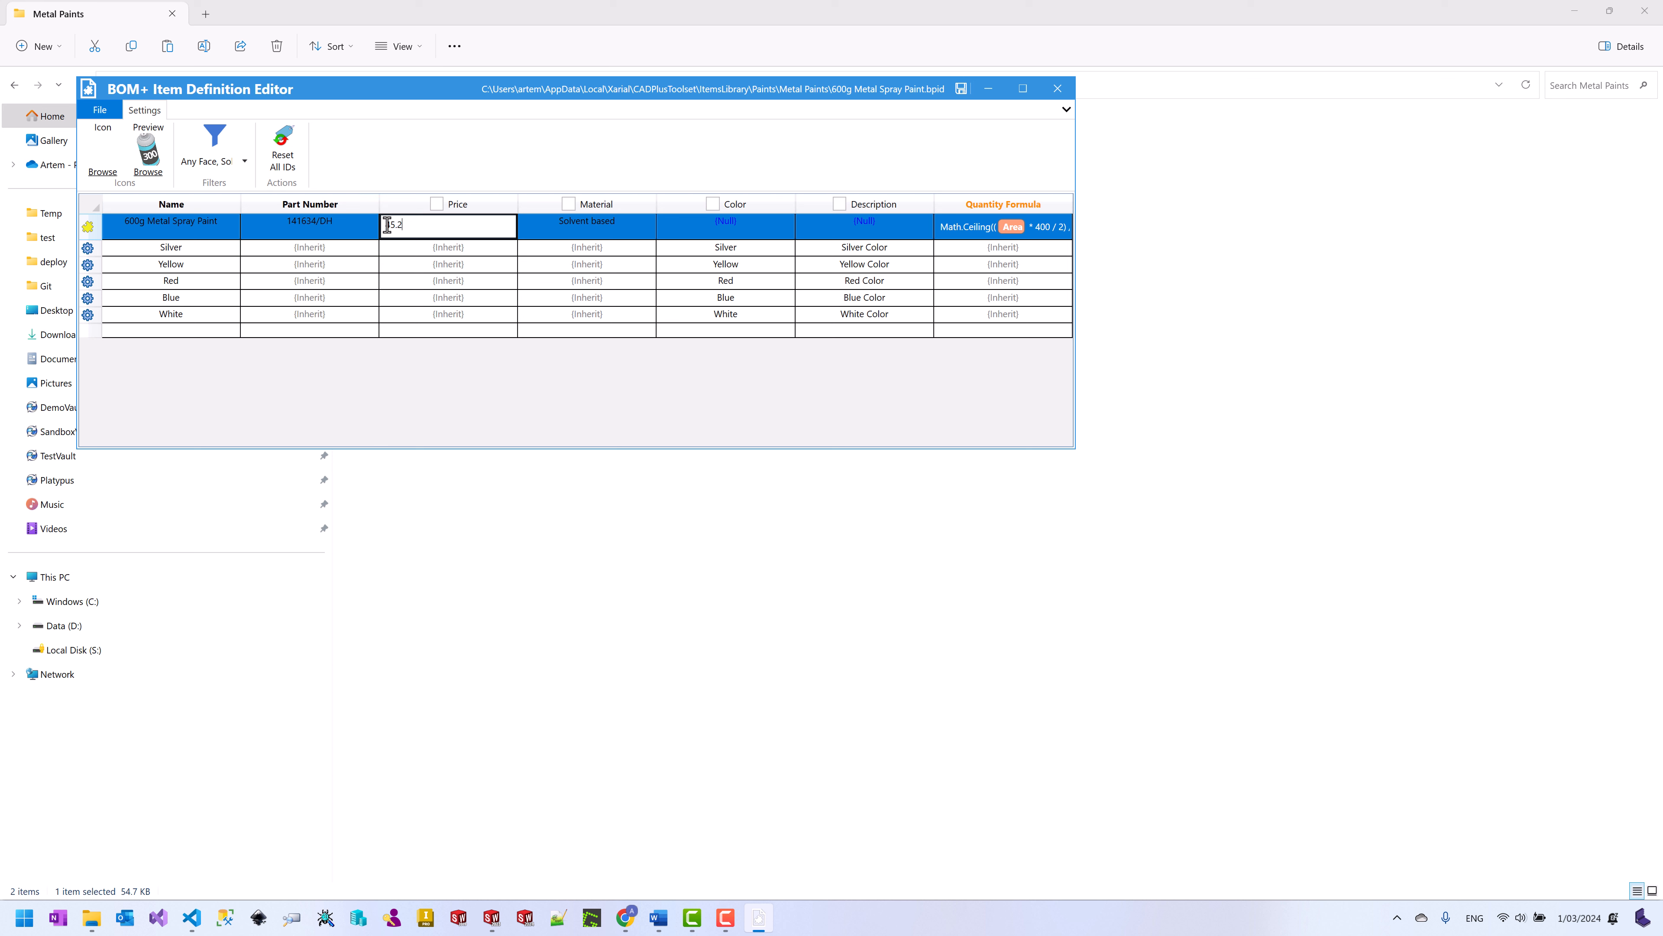
left_click(414, 249)
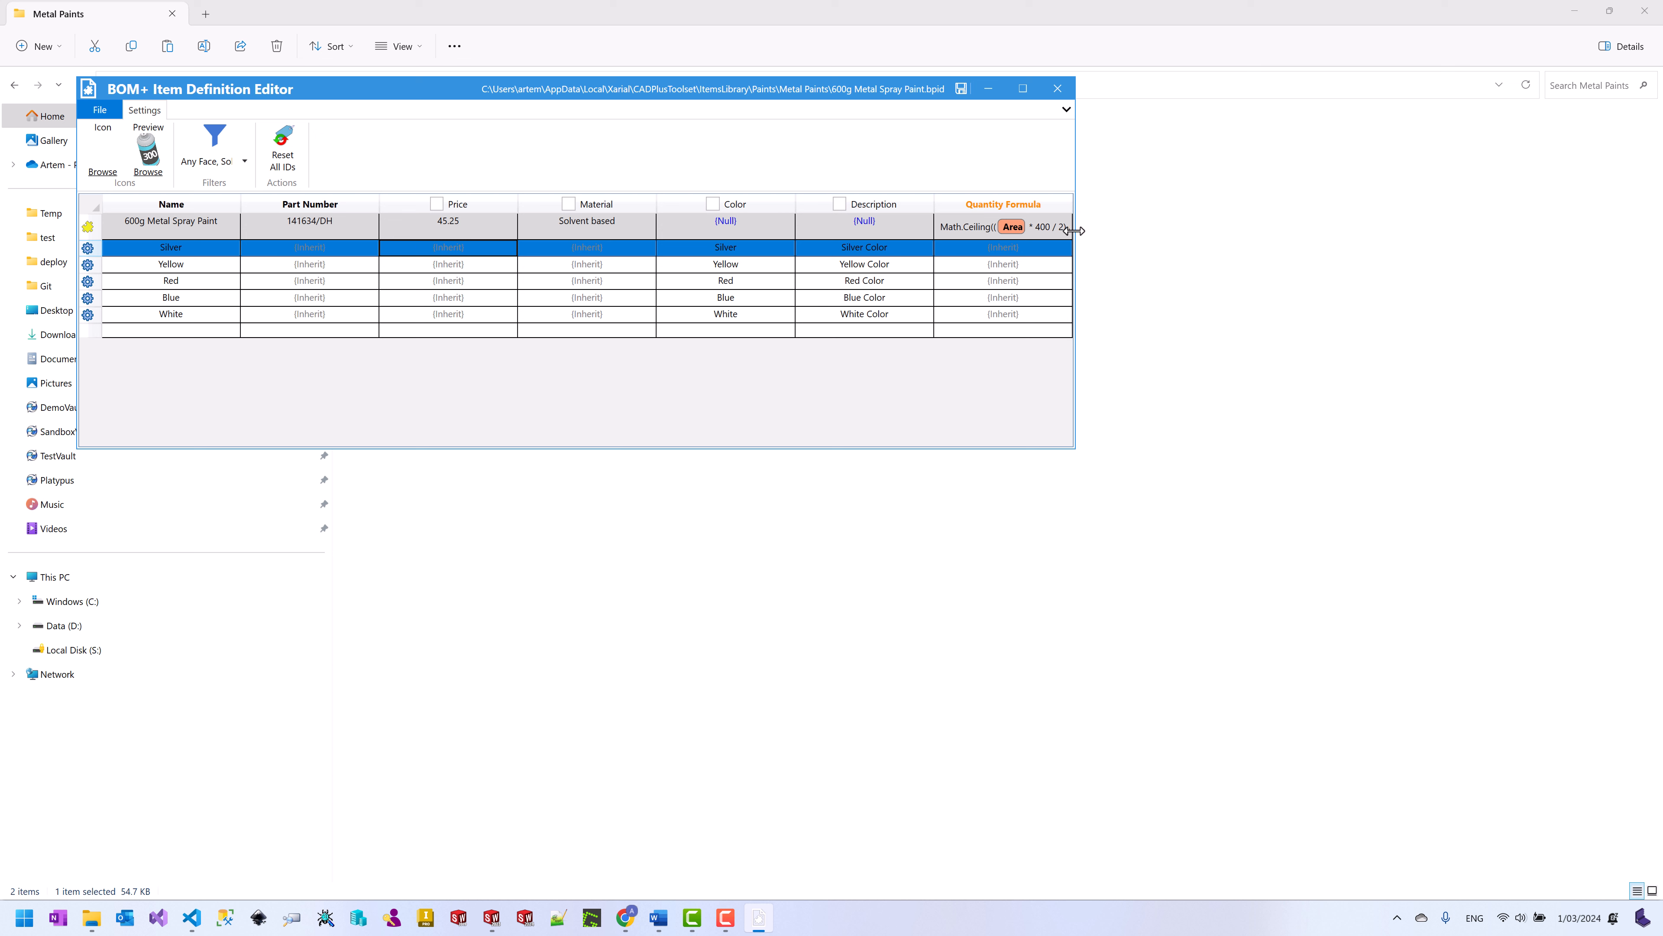
Step: Change the Quantity Formula divisor from 300 to 600
left_click_drag(935, 204, 870, 203)
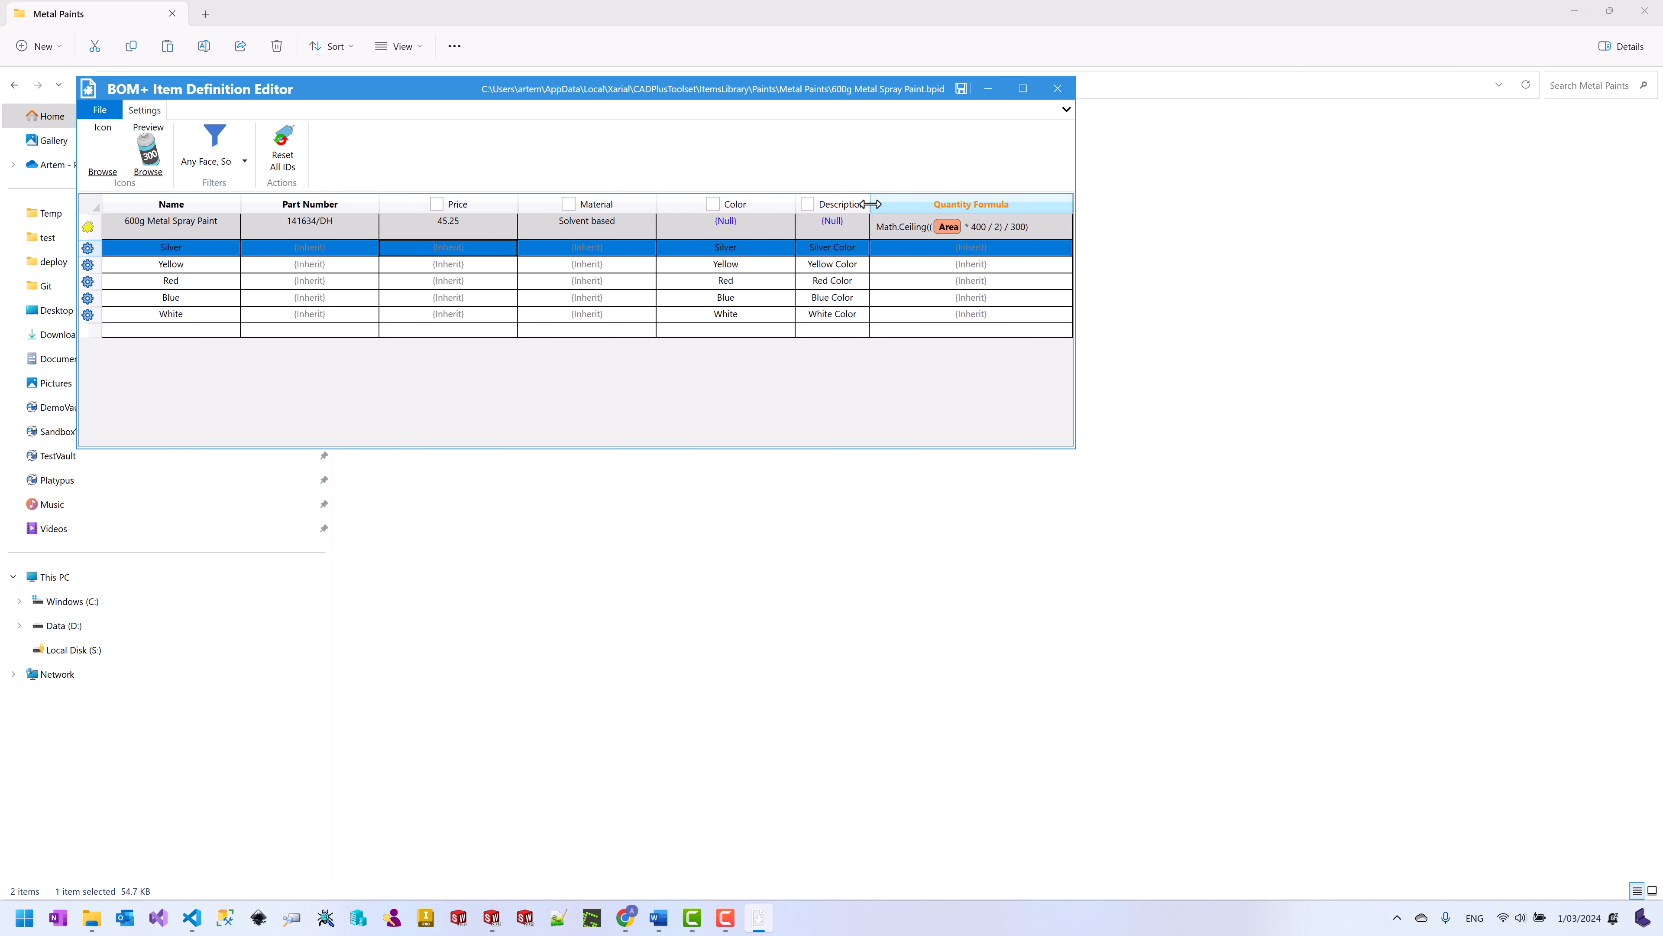
left_click(1017, 229)
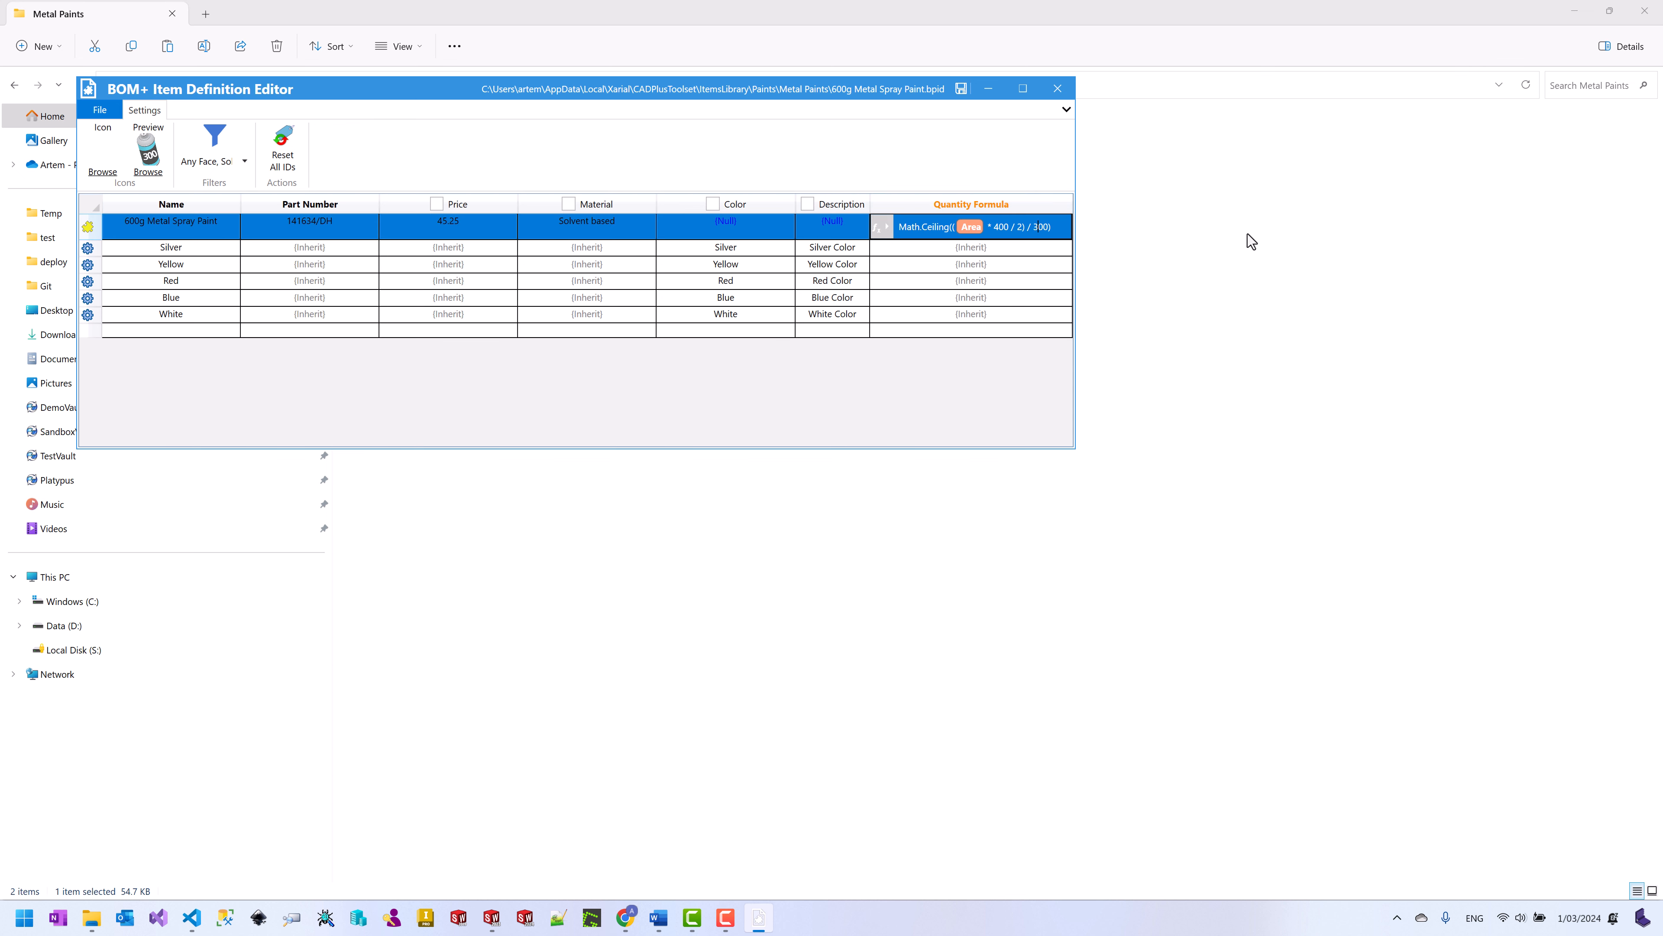
key("BackSpace")
type("6")
left_click(1047, 249)
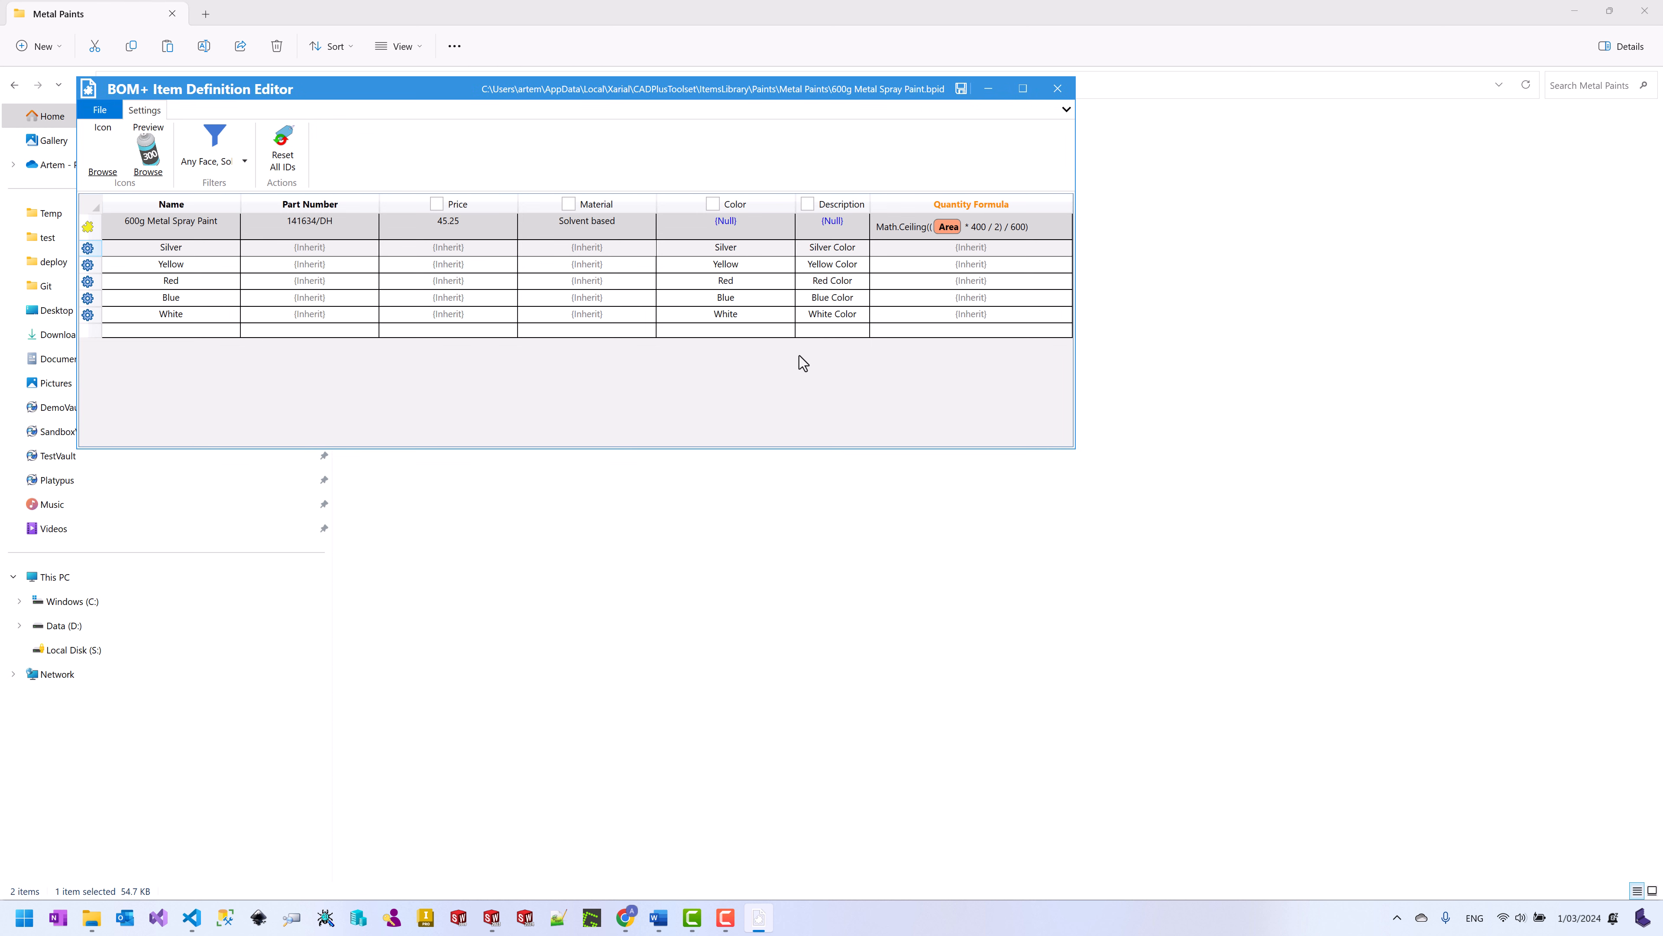
Step: Load spray-paint-600.png as the preview image and save the 600g definition
left_click(149, 173)
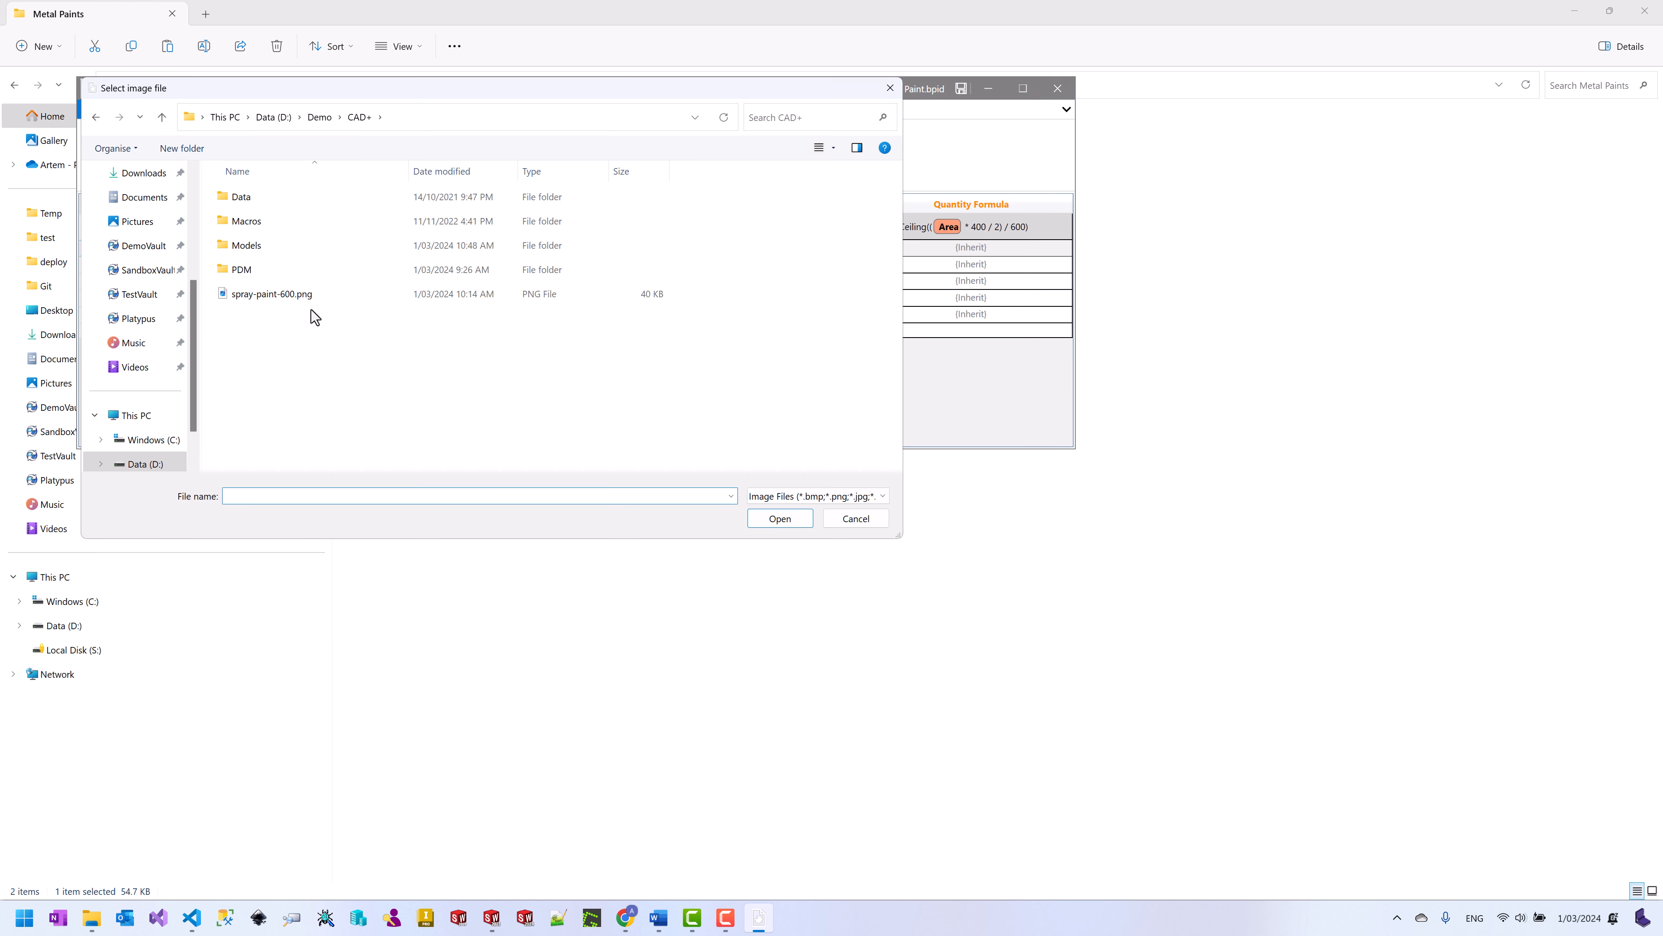
left_click(298, 295)
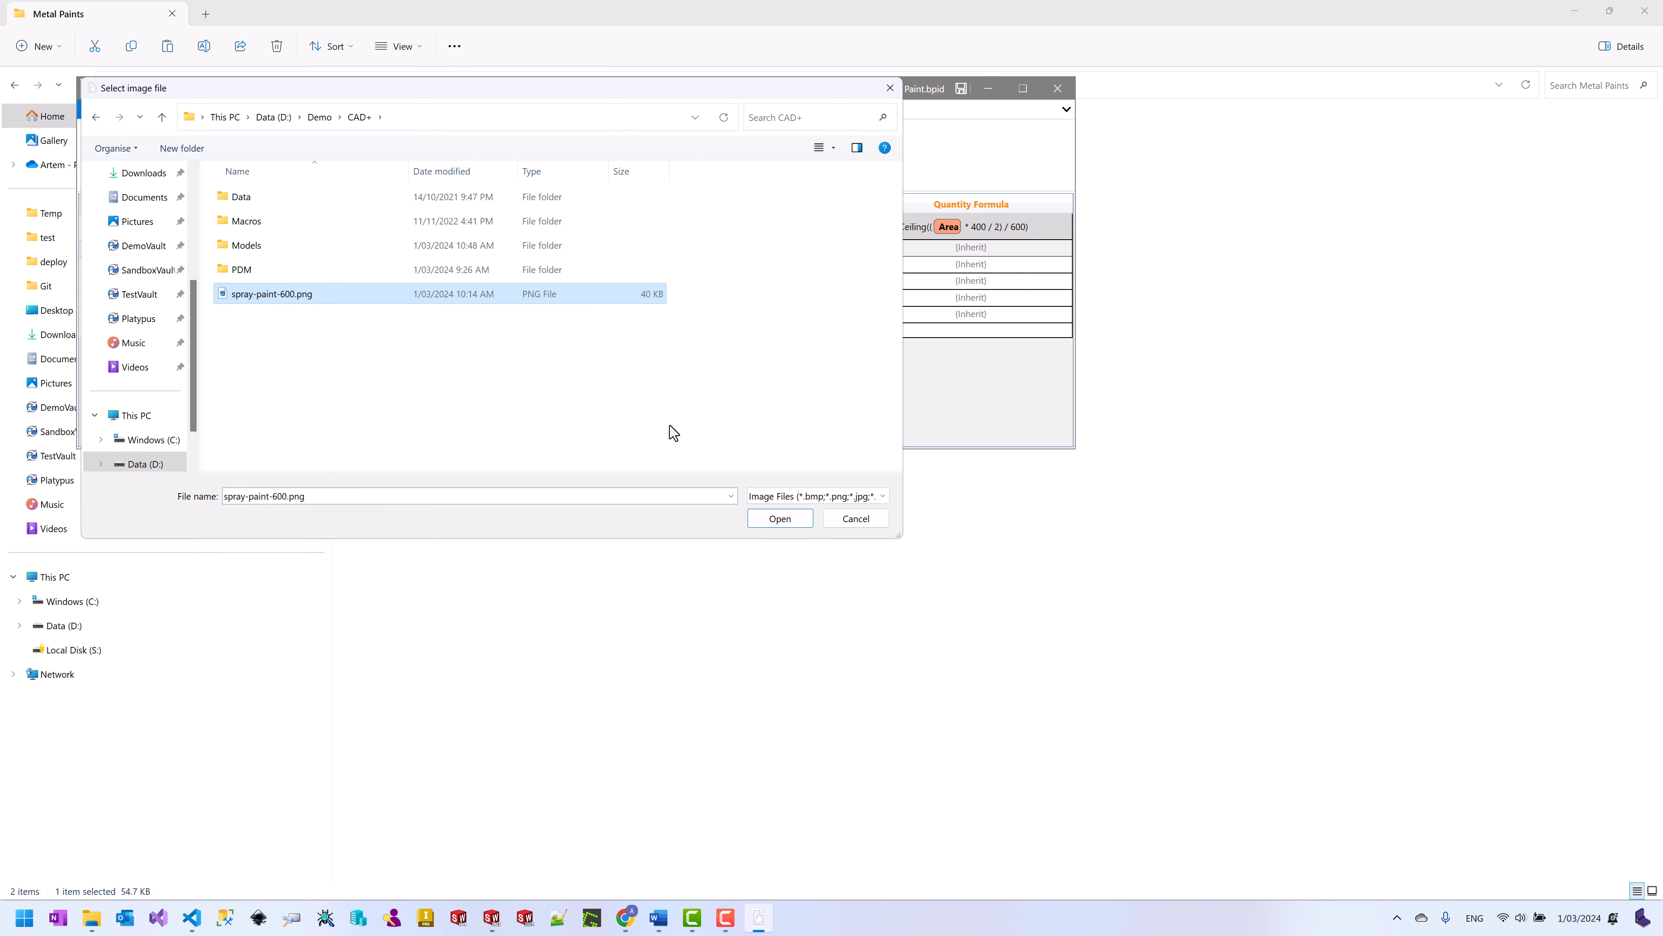
left_click(779, 518)
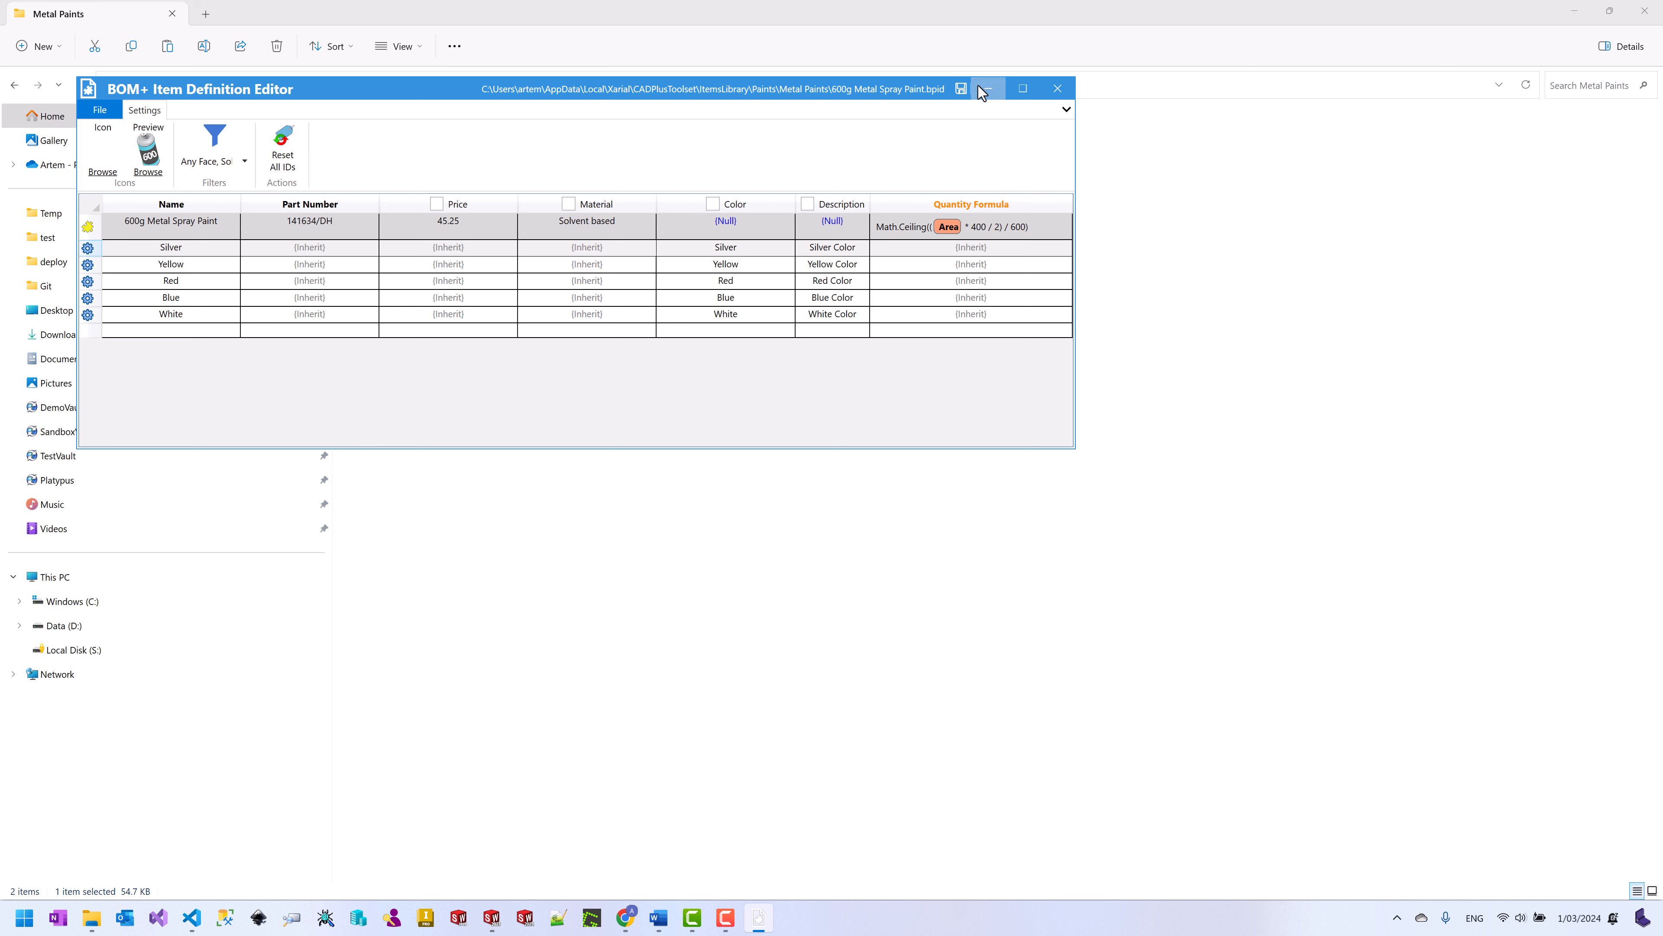
left_click(961, 88)
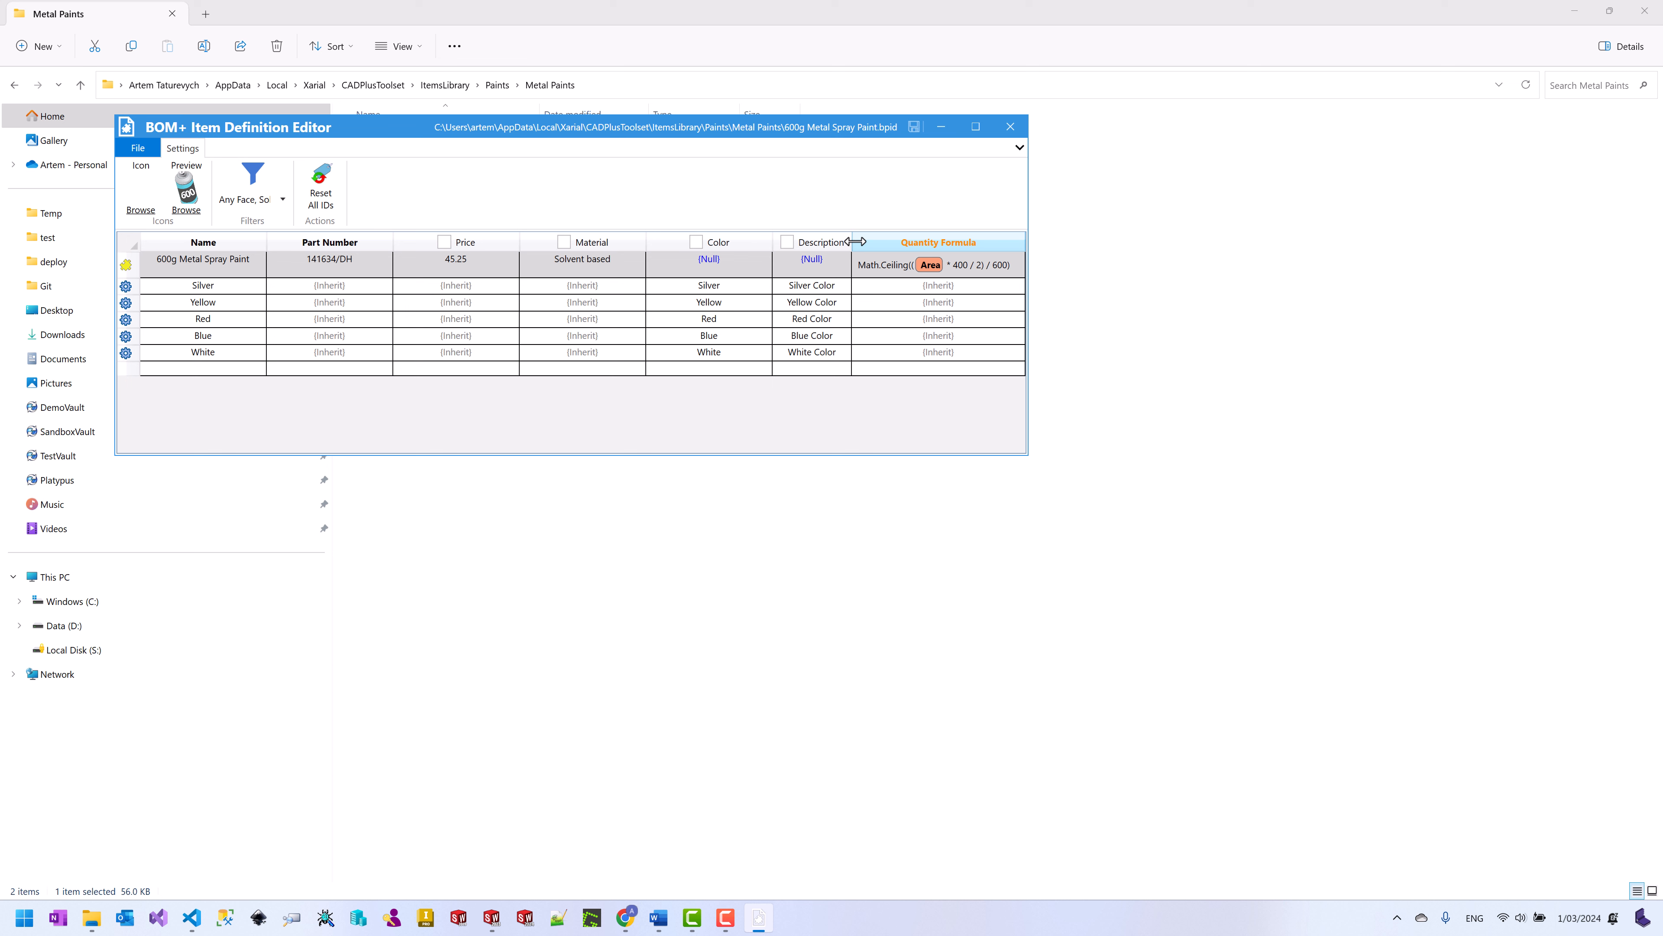
Step: Reset all item IDs in the 600g paint definition, save it and close the editor
left_click(321, 187)
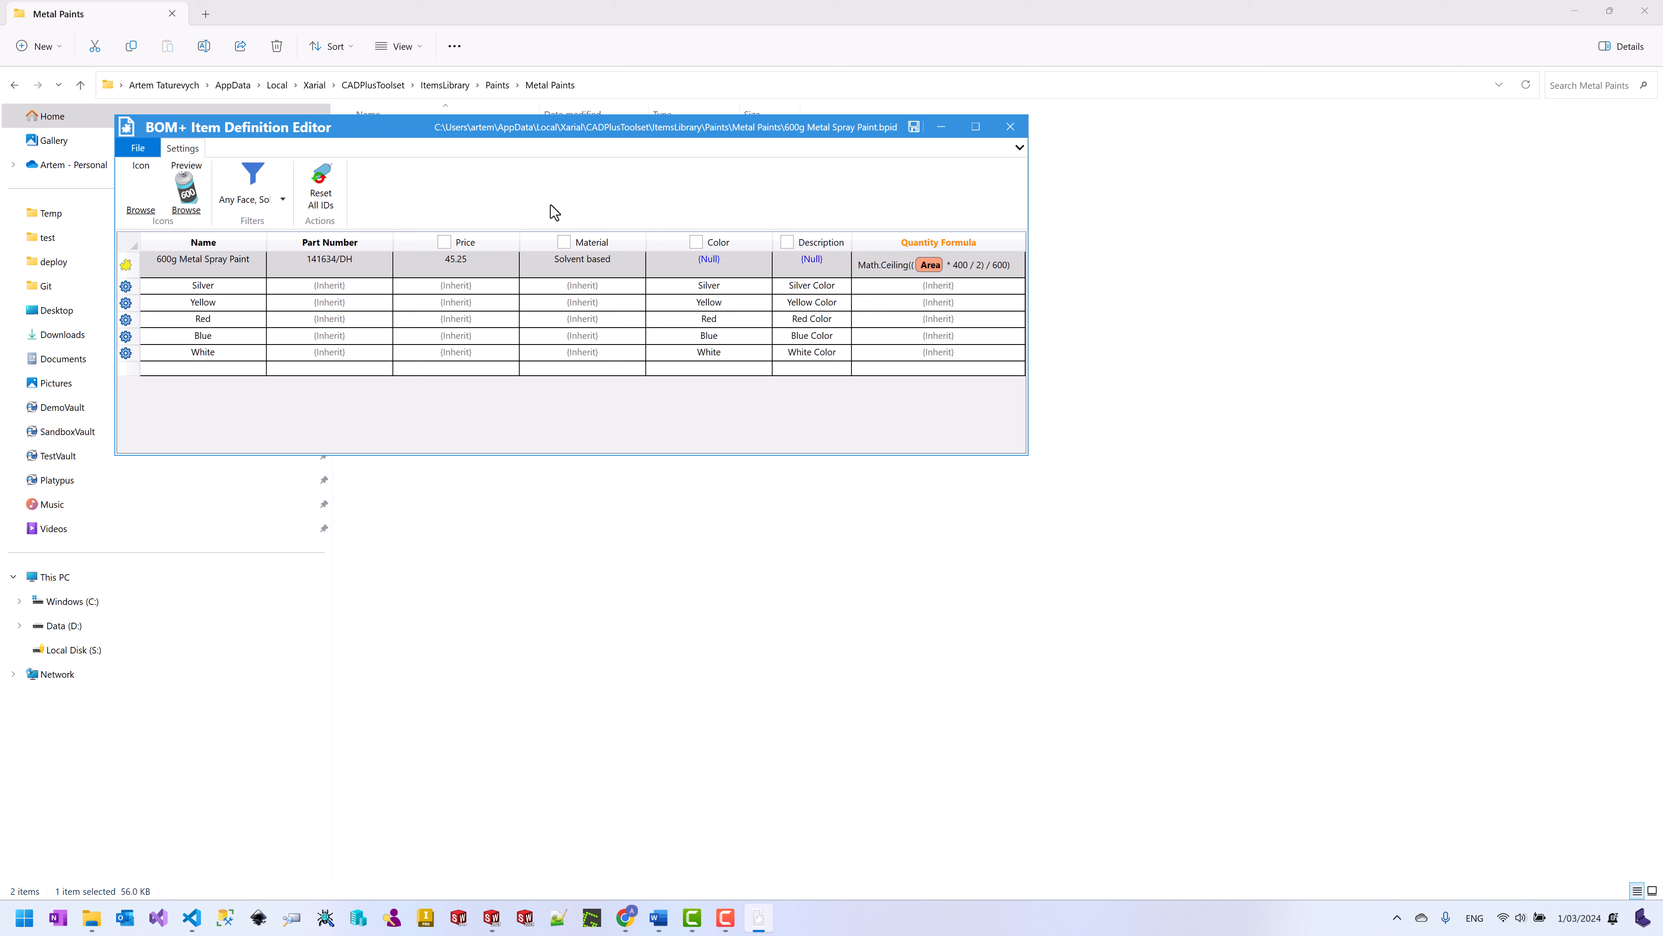
left_click(914, 127)
left_click(1010, 126)
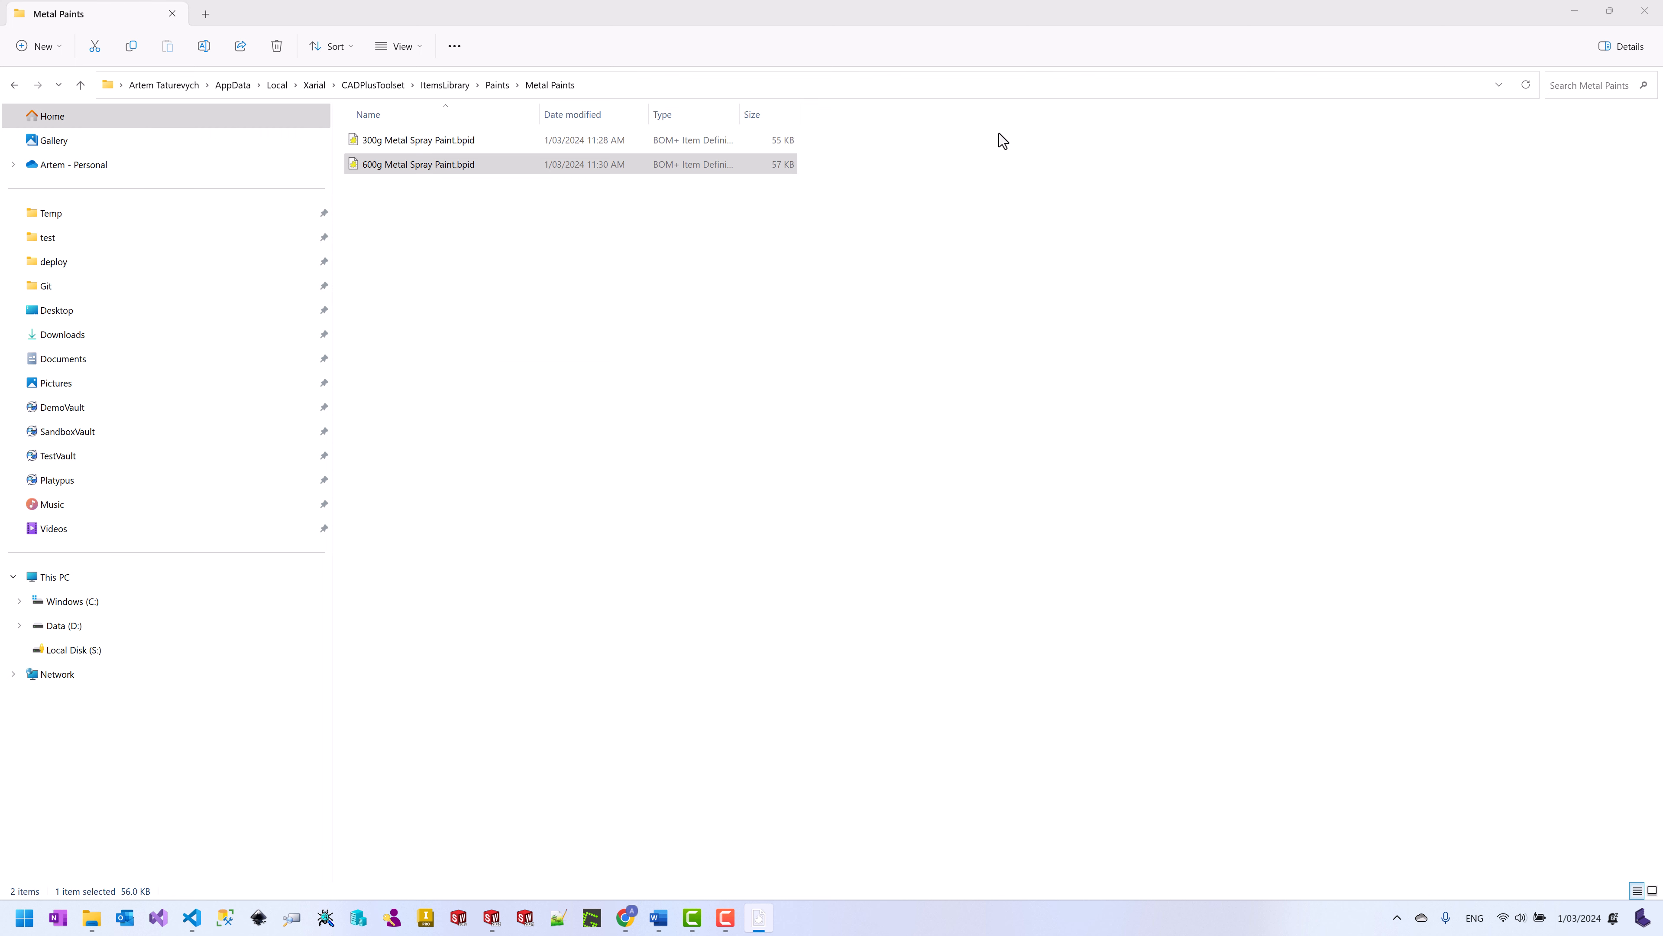
left_click(1574, 12)
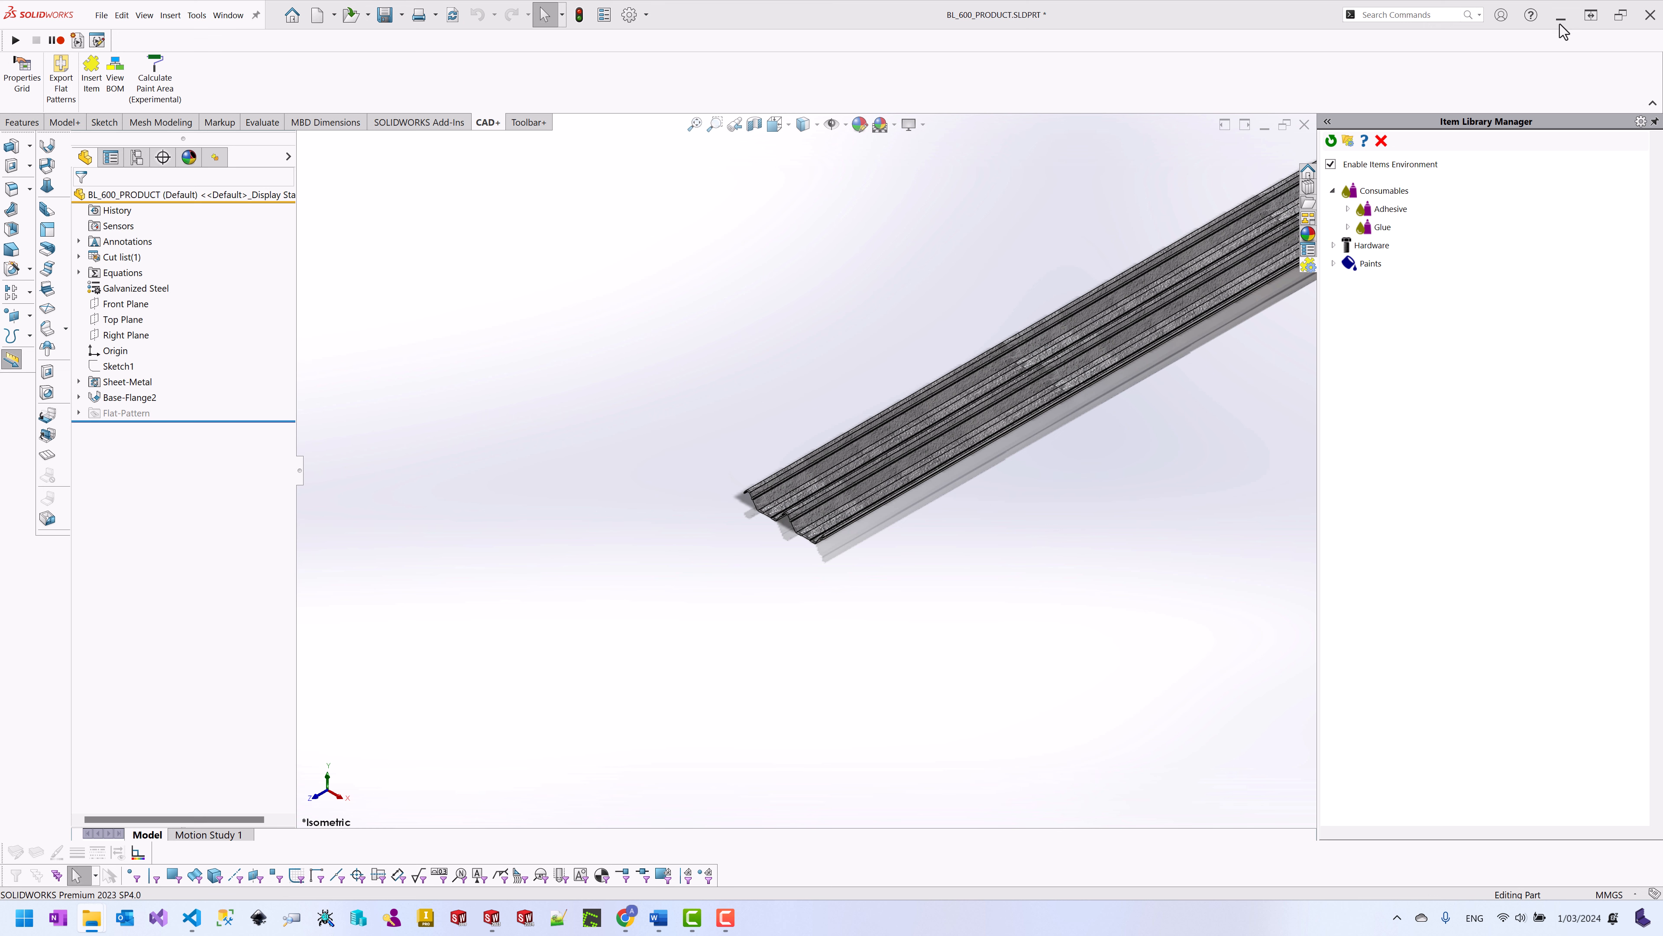
Step: Refresh the item library and reassign the 300g Blue paint Instance 1 to the Base-Flange2 body
left_click(1331, 141)
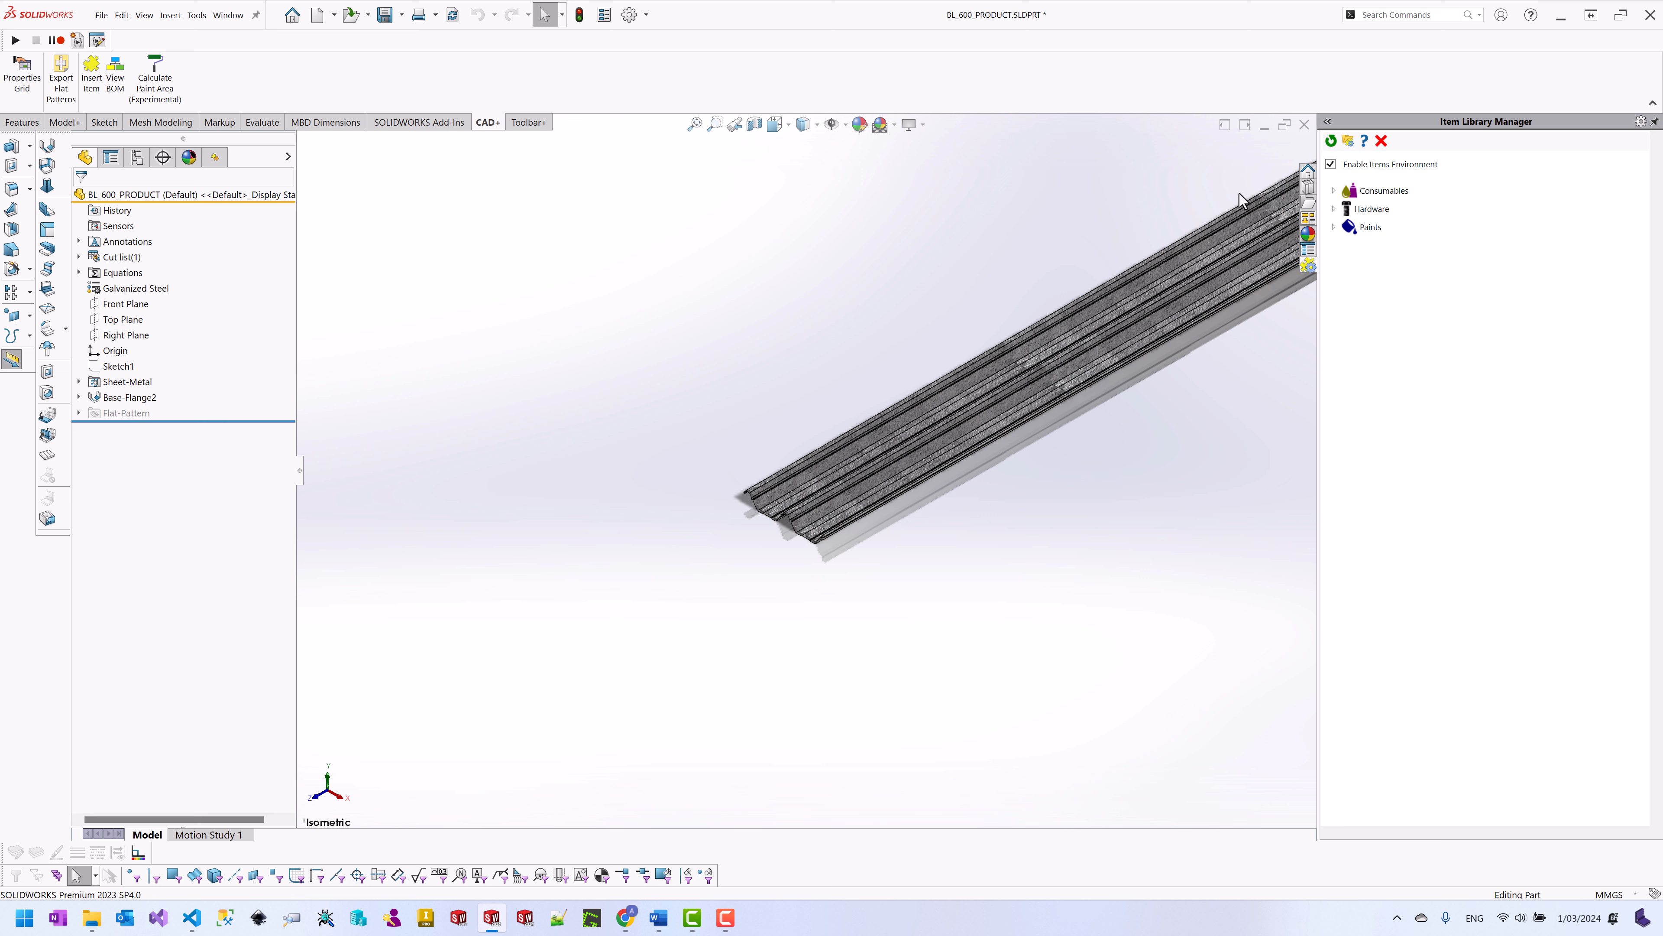
left_click(215, 157)
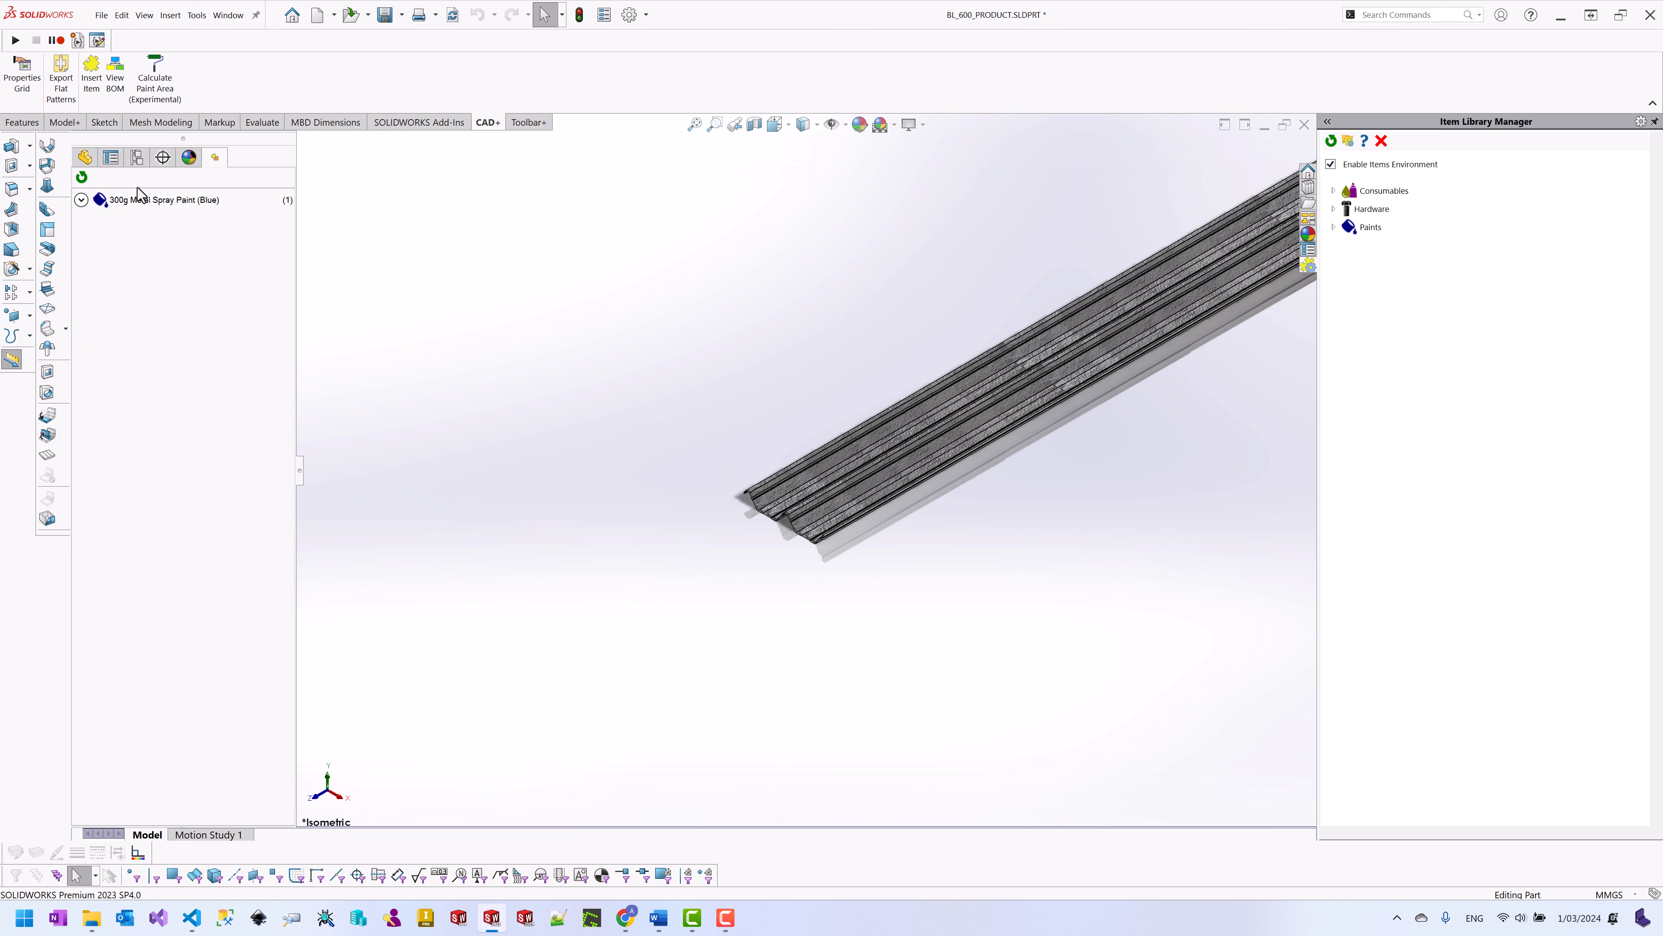
left_click(81, 200)
left_click(134, 225)
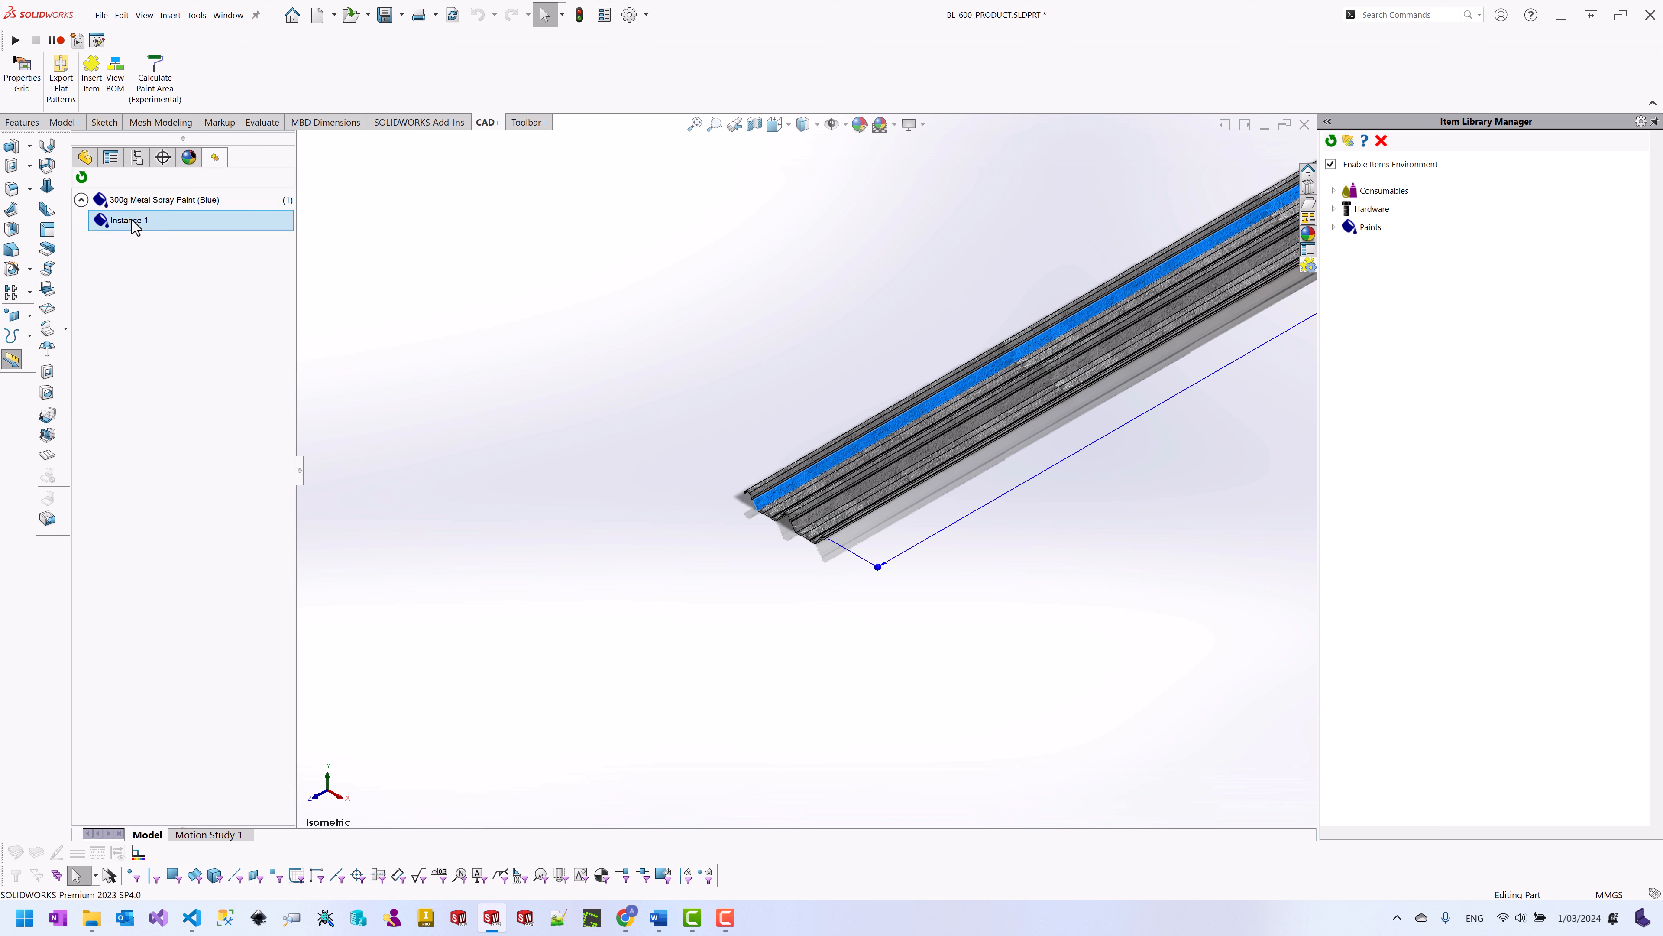
right_click(132, 220)
left_click(159, 228)
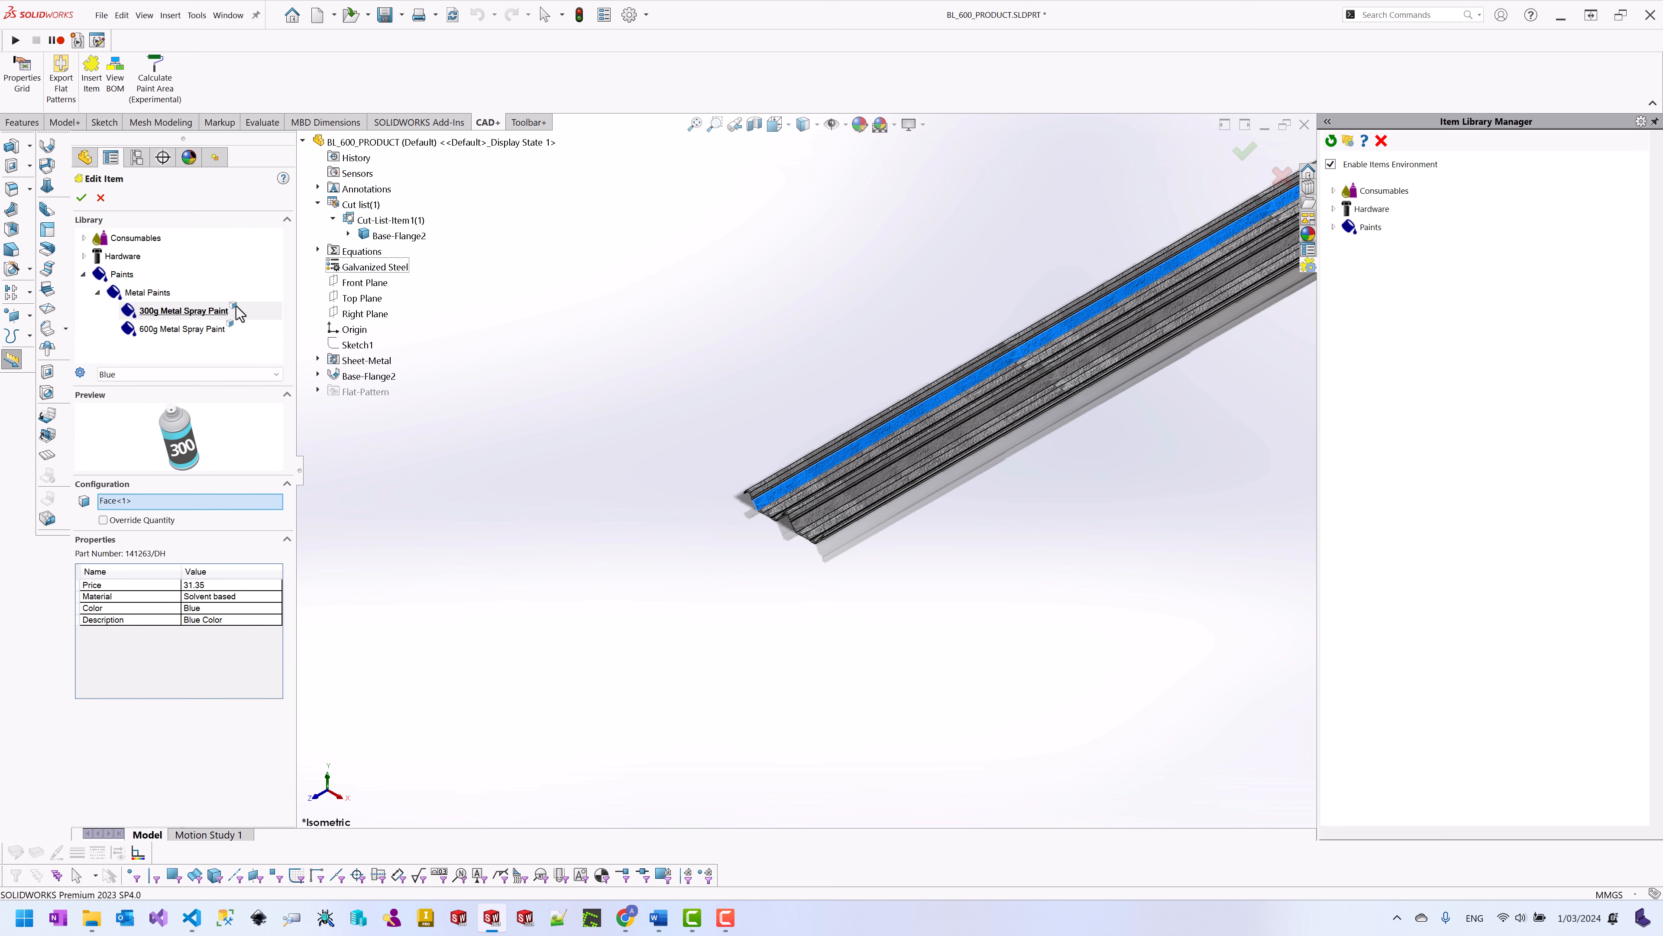
left_click(140, 499)
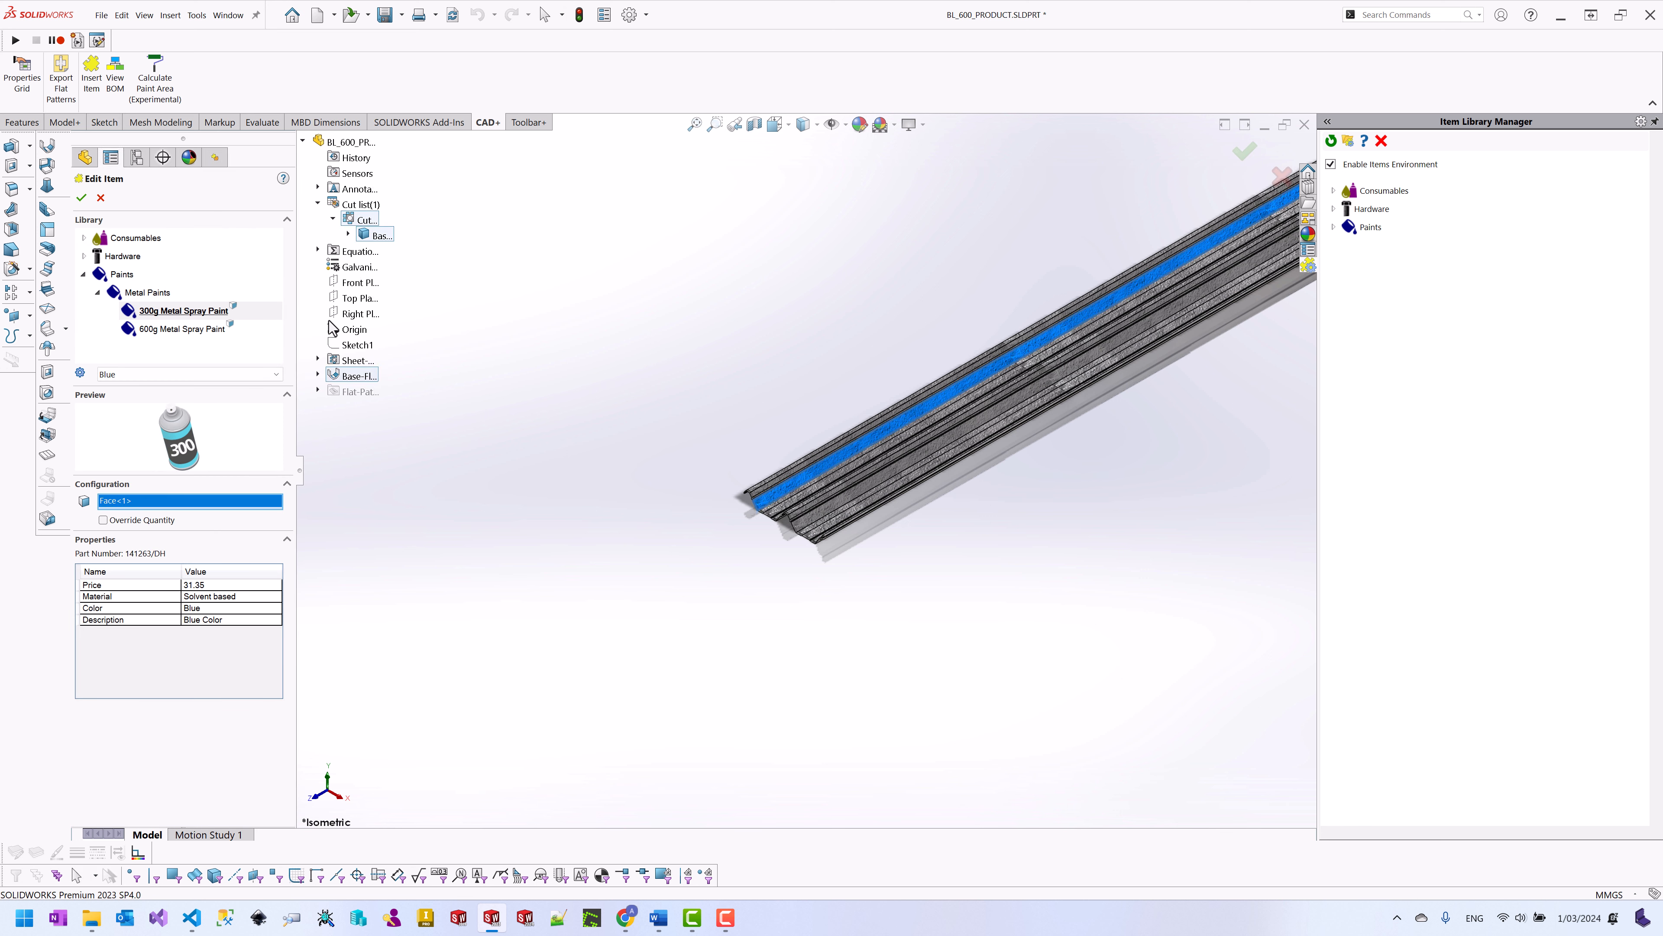
left_click(378, 240)
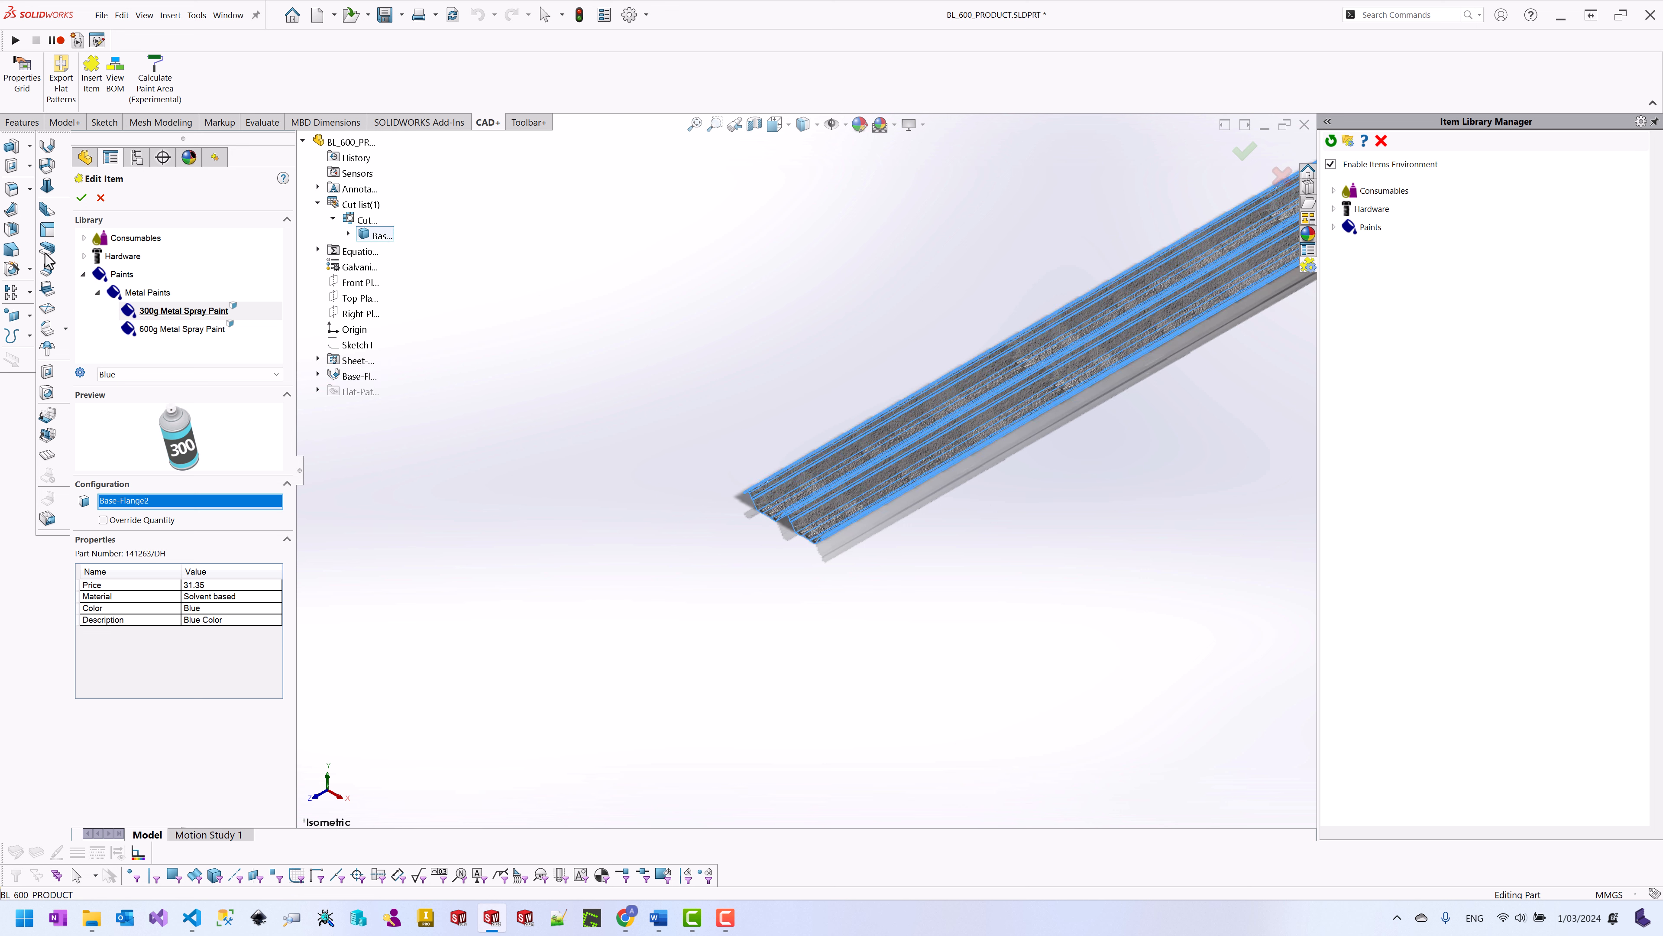
left_click(81, 198)
left_click(490, 256)
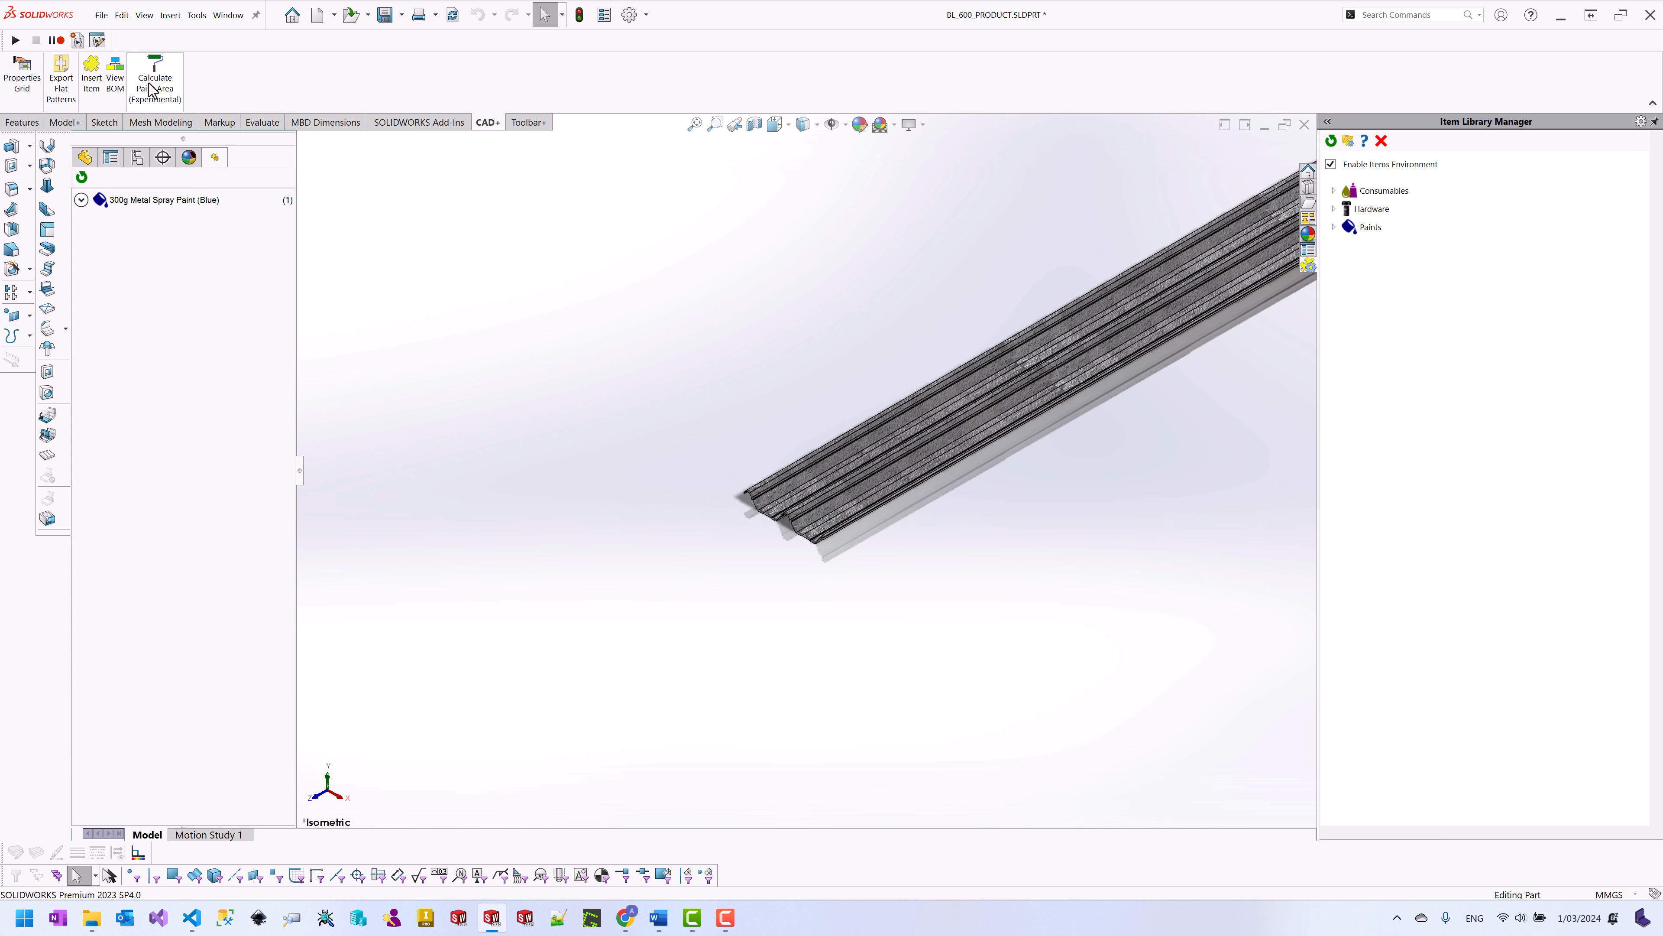
Step: Check the blue paint row's quantity of 15 in the bill of materials
left_click(115, 82)
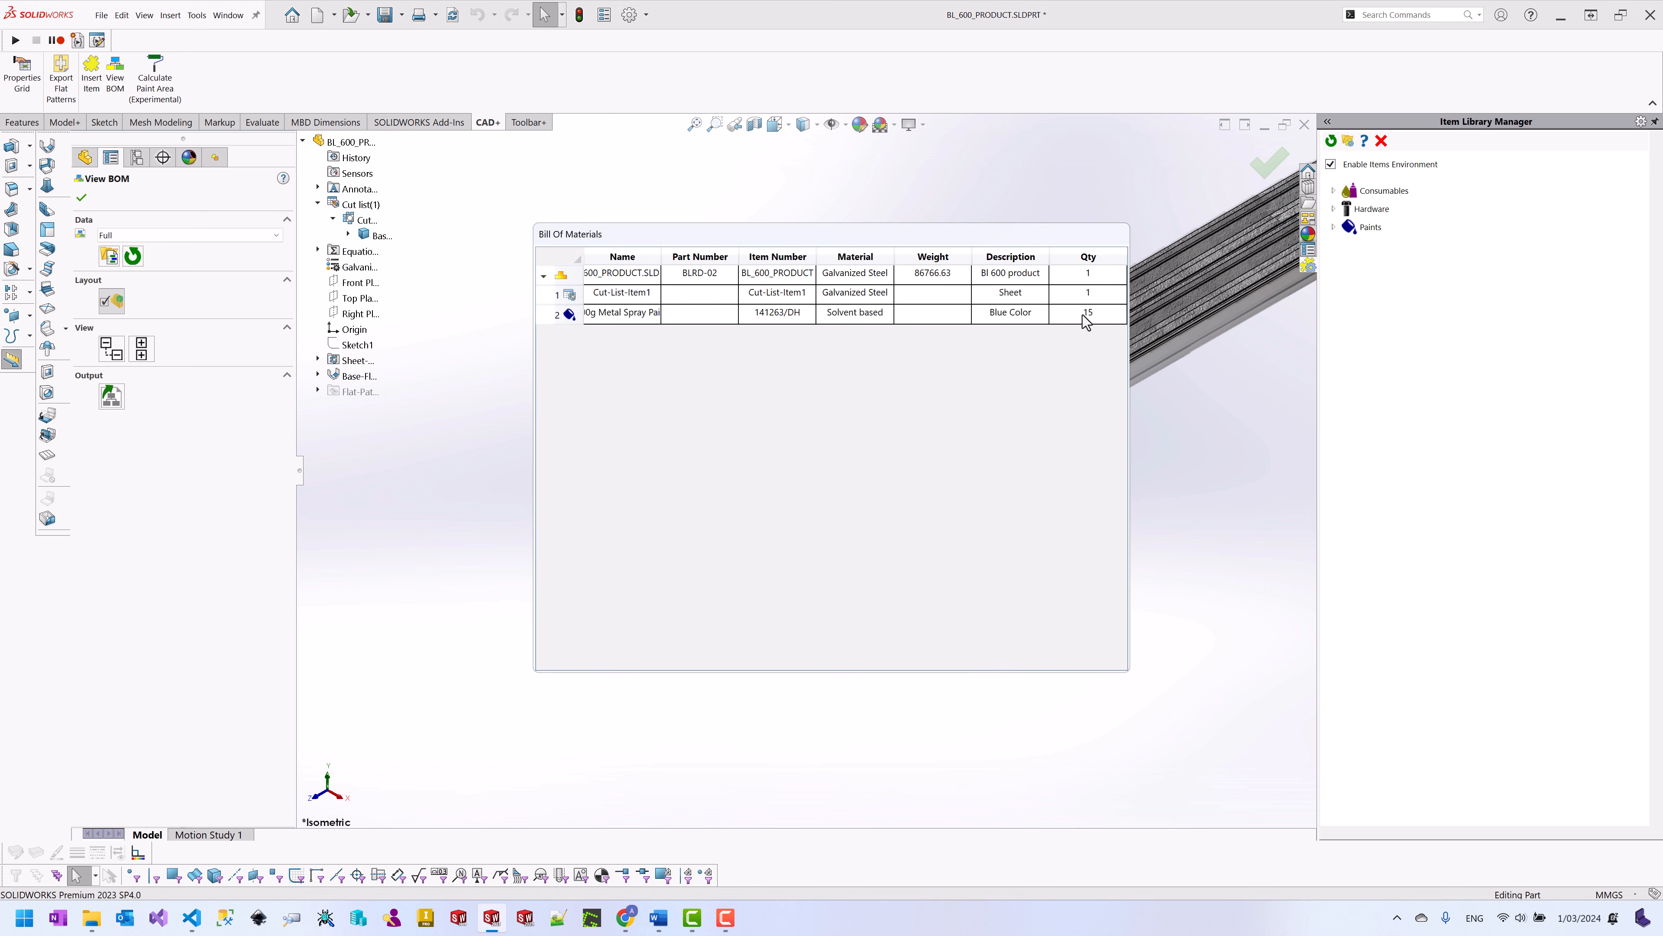
left_click(1087, 314)
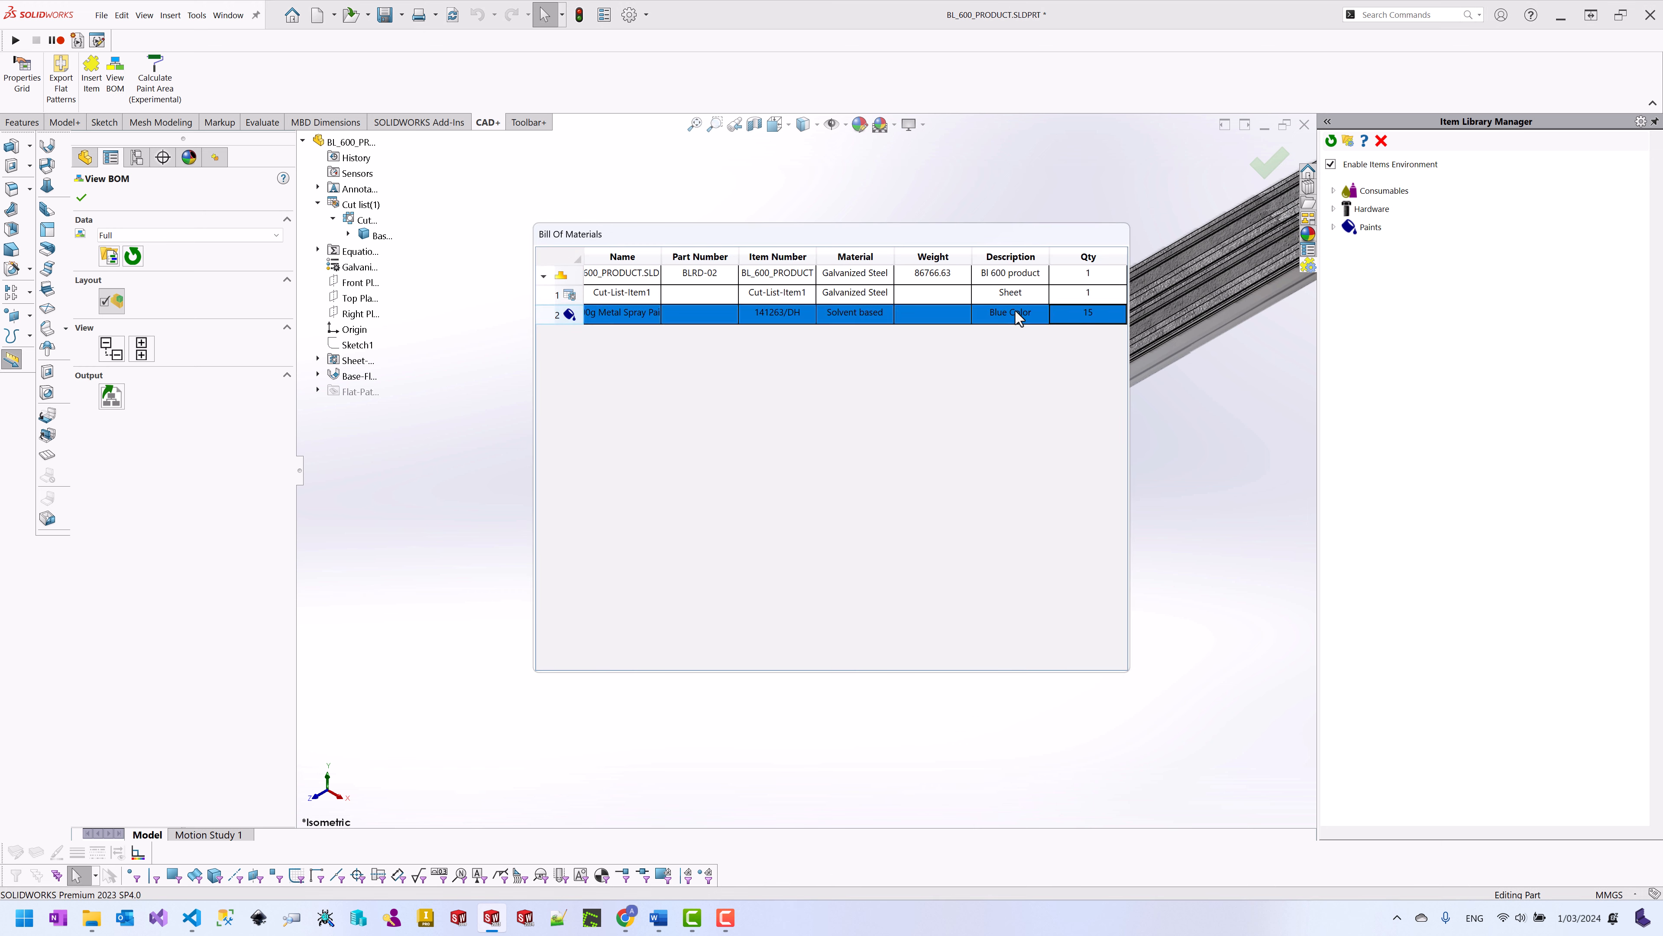
left_click(81, 197)
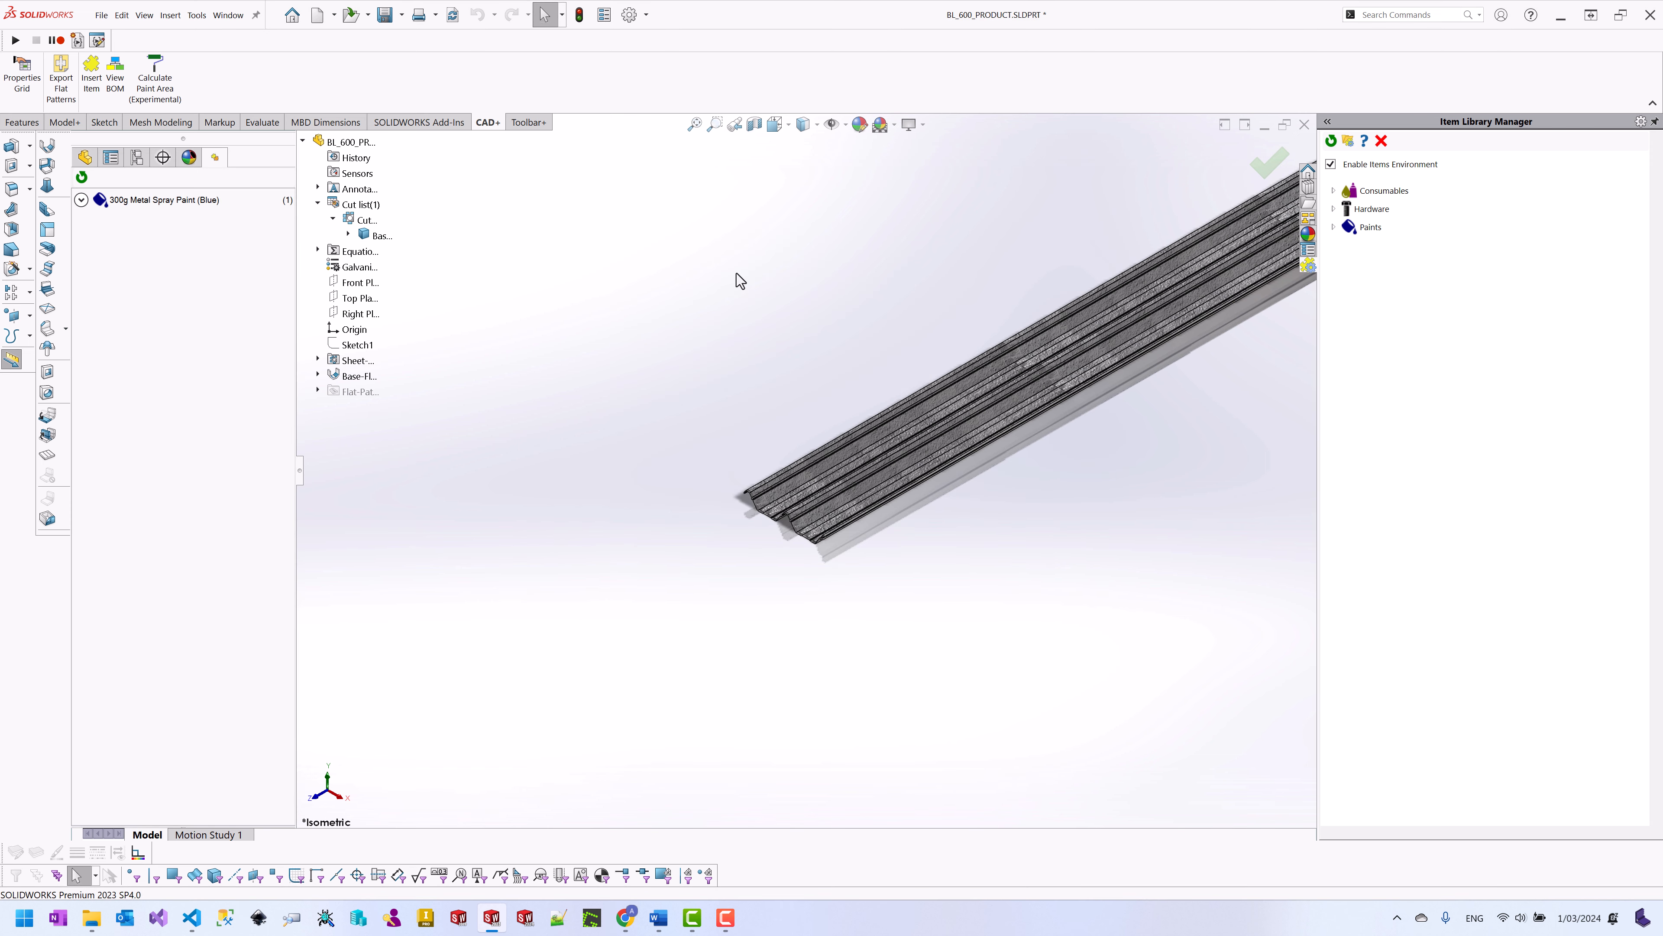
Step: Change the Base-Flange2 sheet length dimension from 12000 to 15000 mm
scroll(1096, 372, "up", 1)
scroll(1099, 371, "down", 1)
scroll(1099, 367, "up", 1)
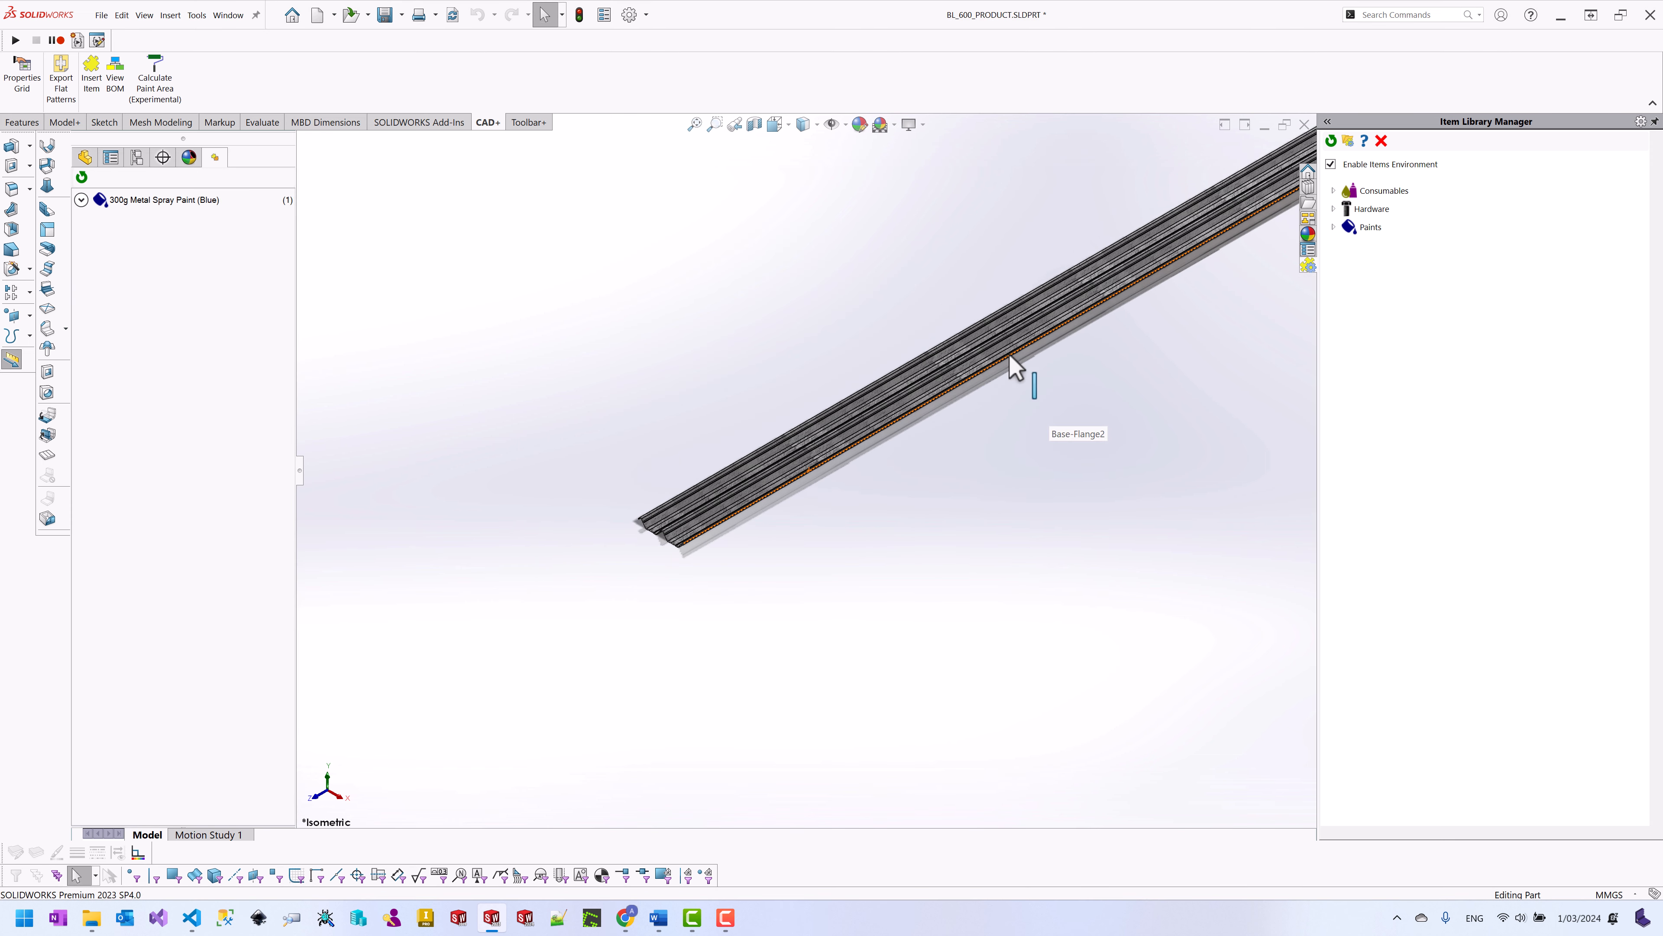
left_click(956, 386)
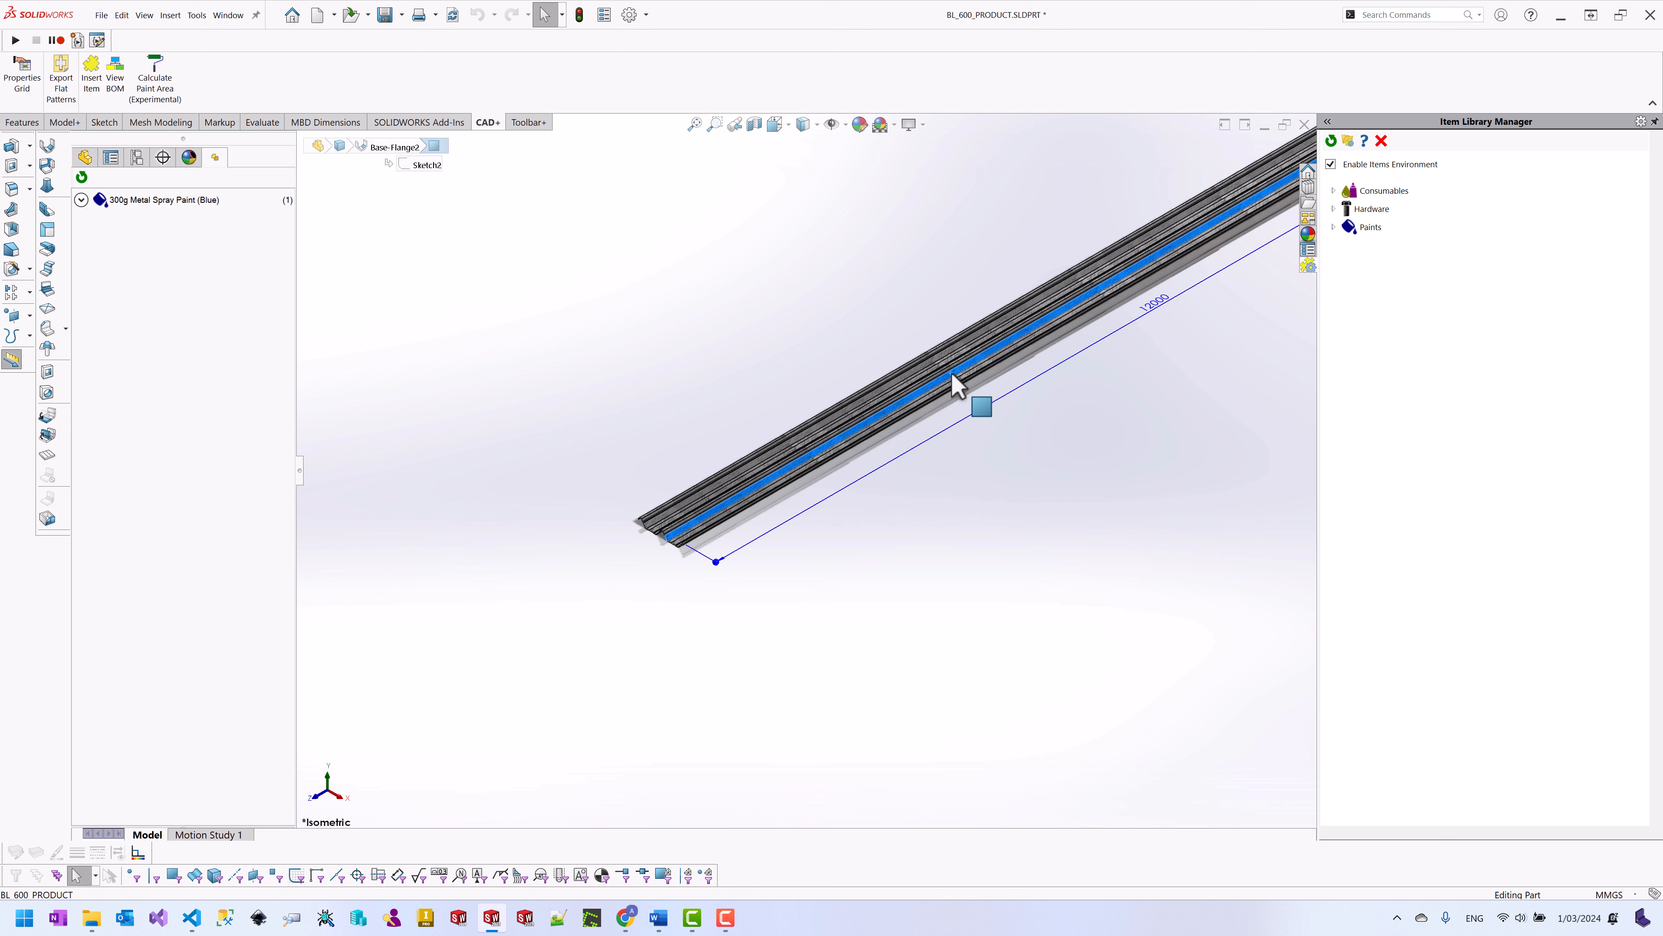
double_click(1150, 309)
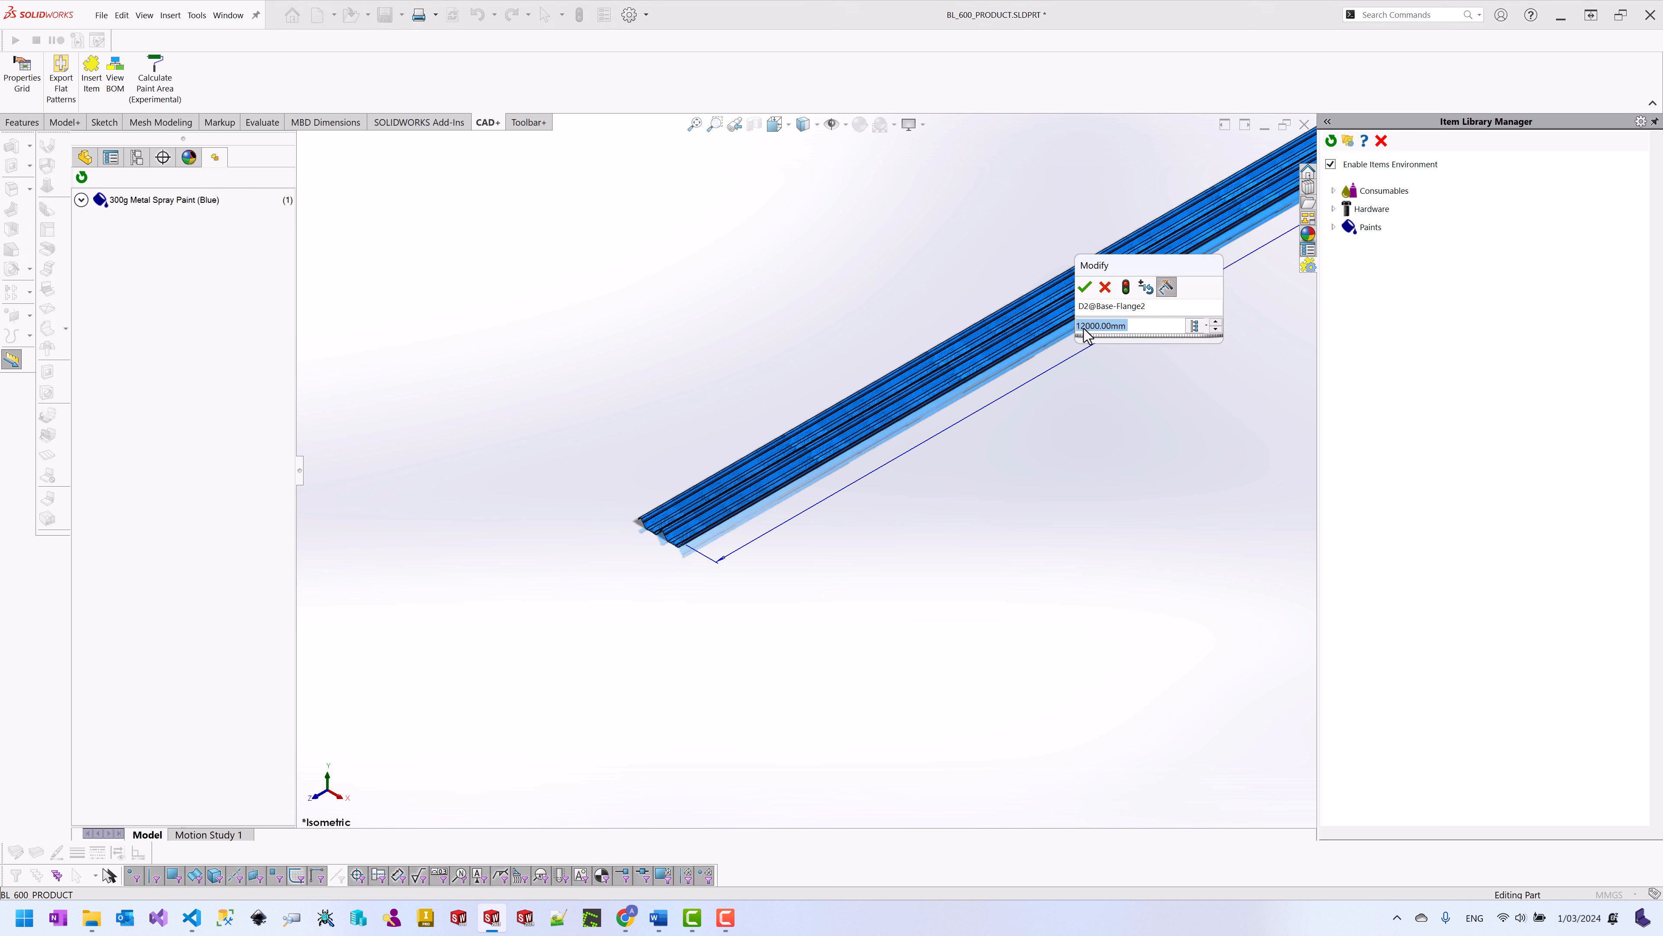
left_click(1088, 325)
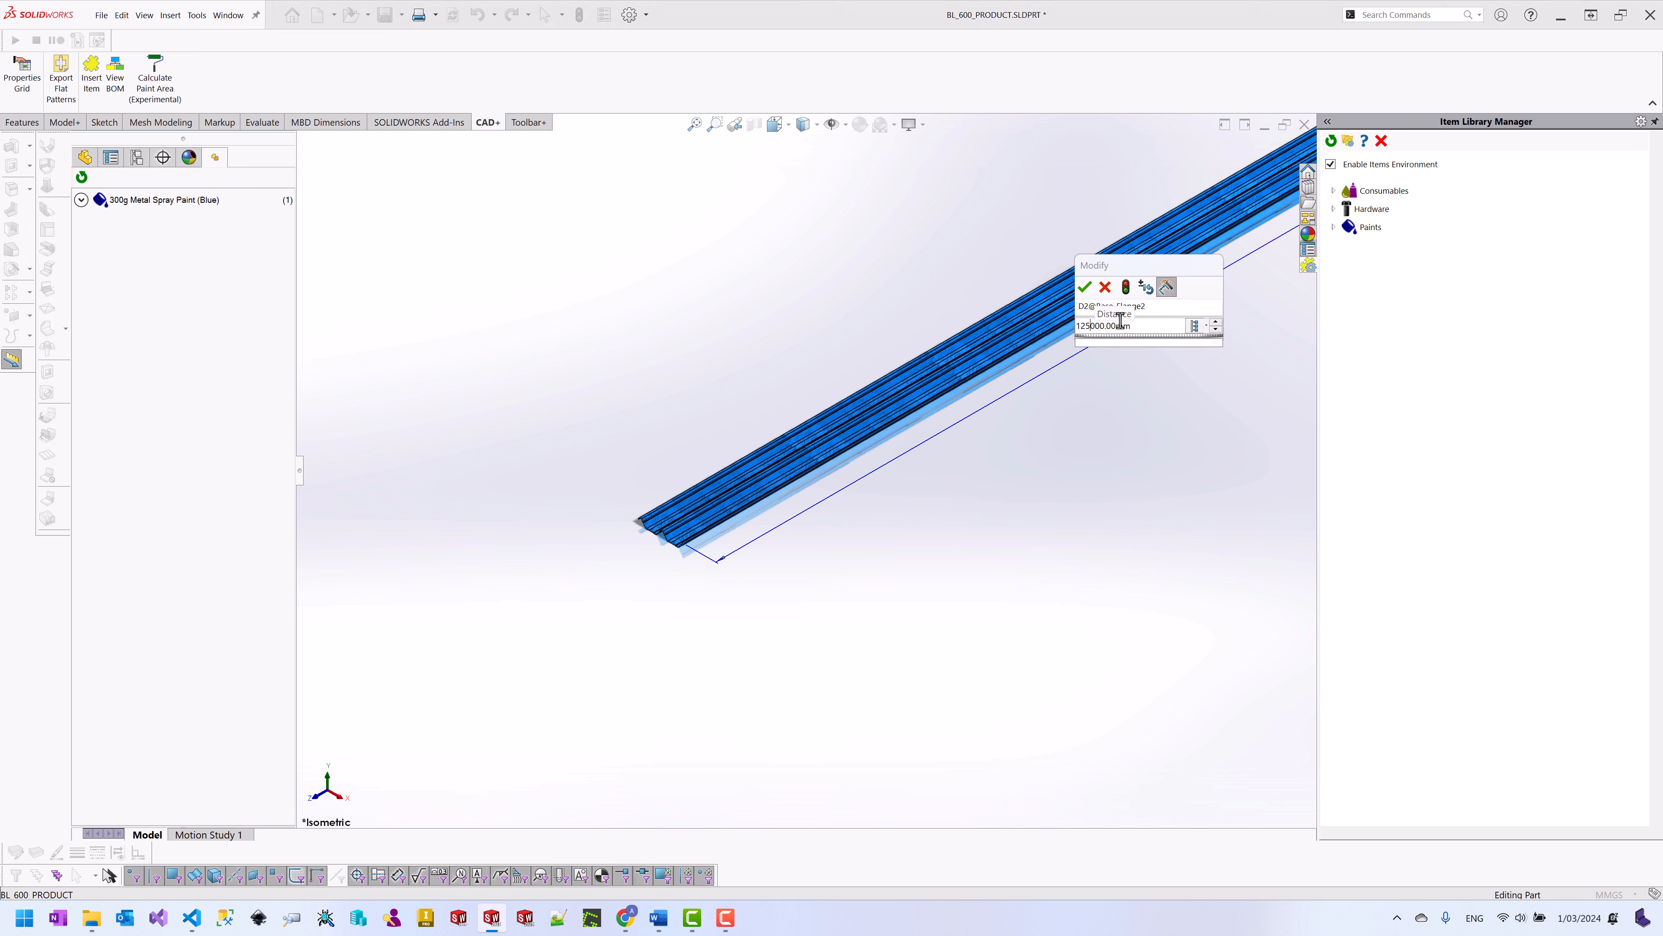
key("BackSpace")
type("2")
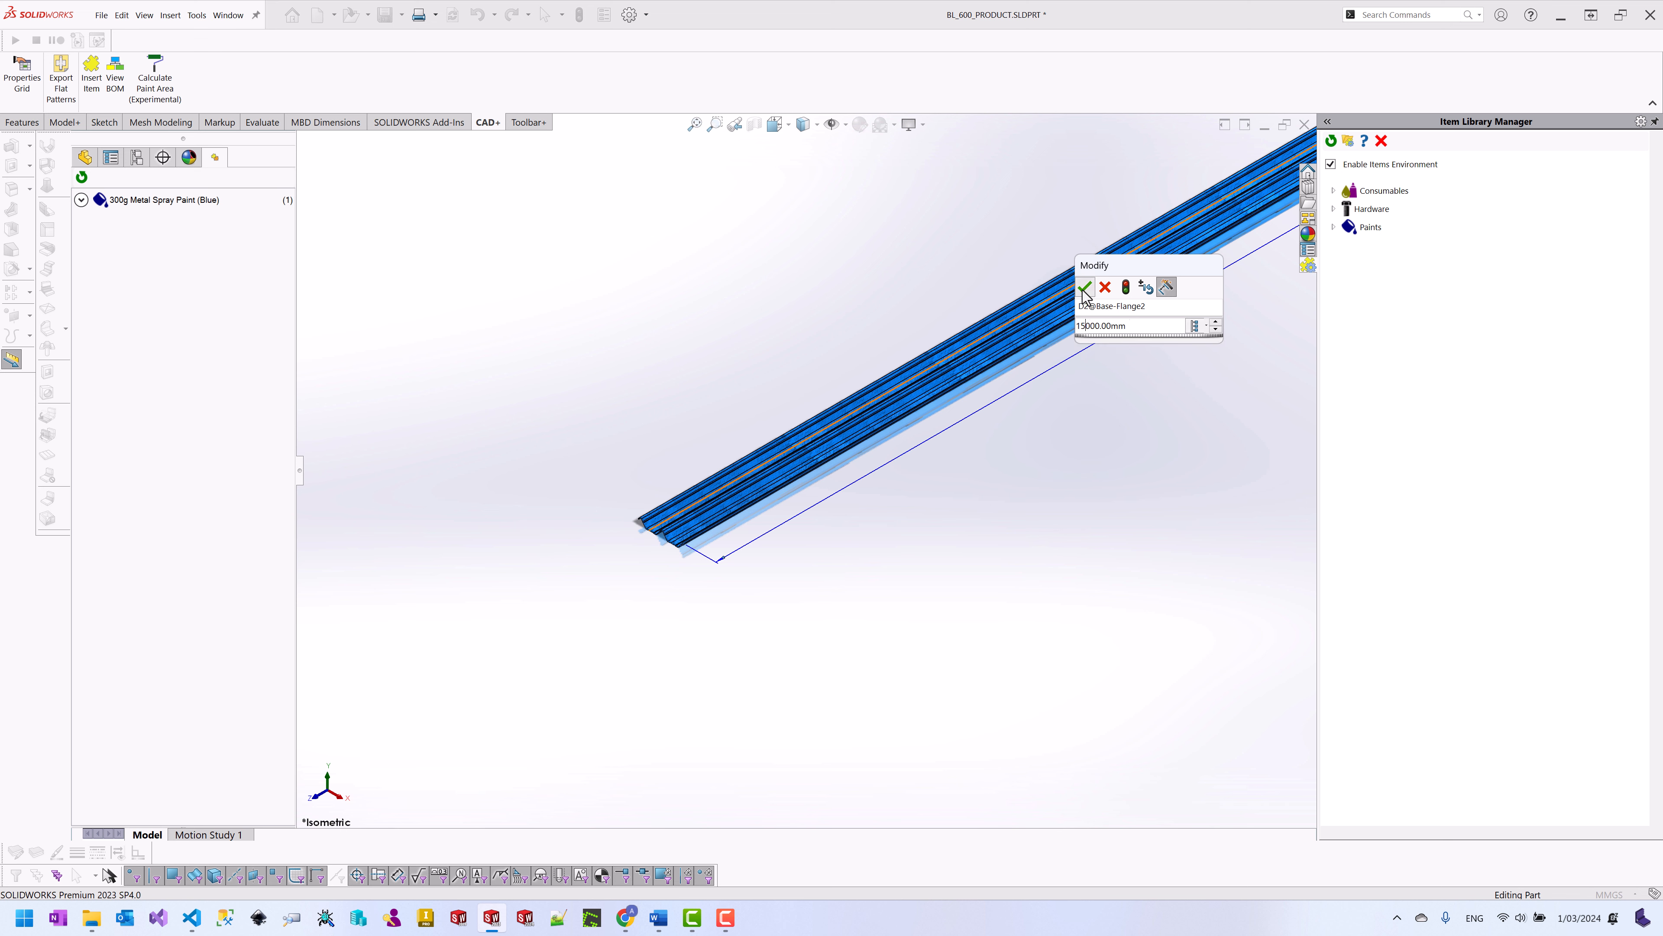
left_click(1085, 287)
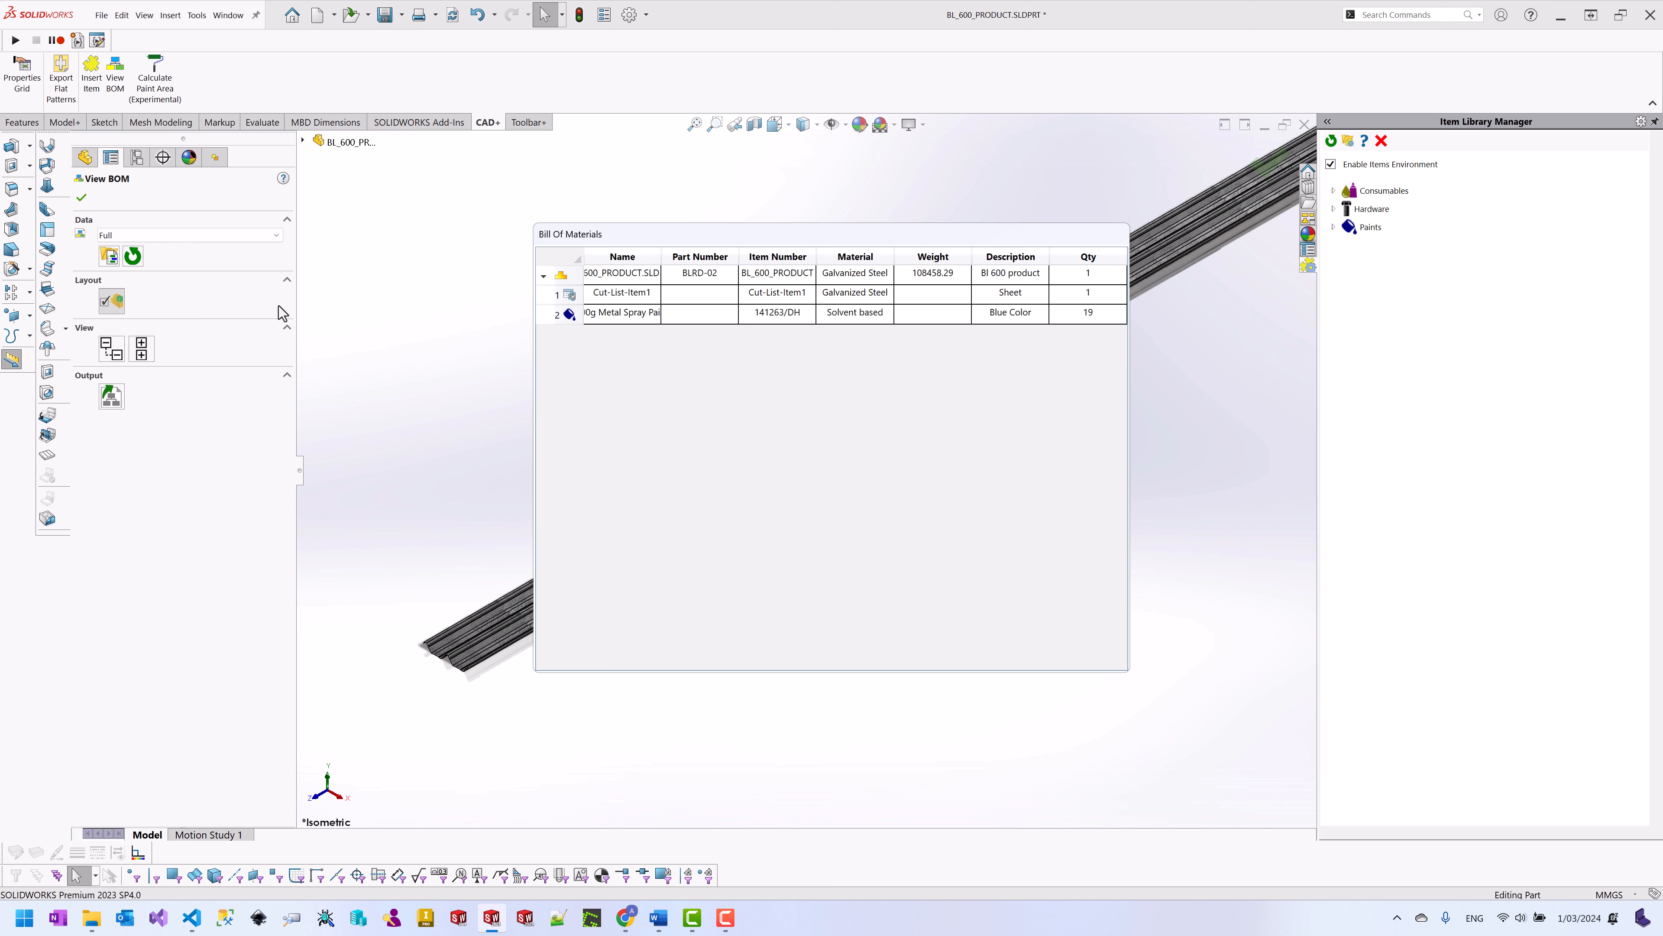
Step: Switch the paint instance to 600g Metal Spray Paint (Silver) and view the BOM showing quantity 10
left_click(82, 198)
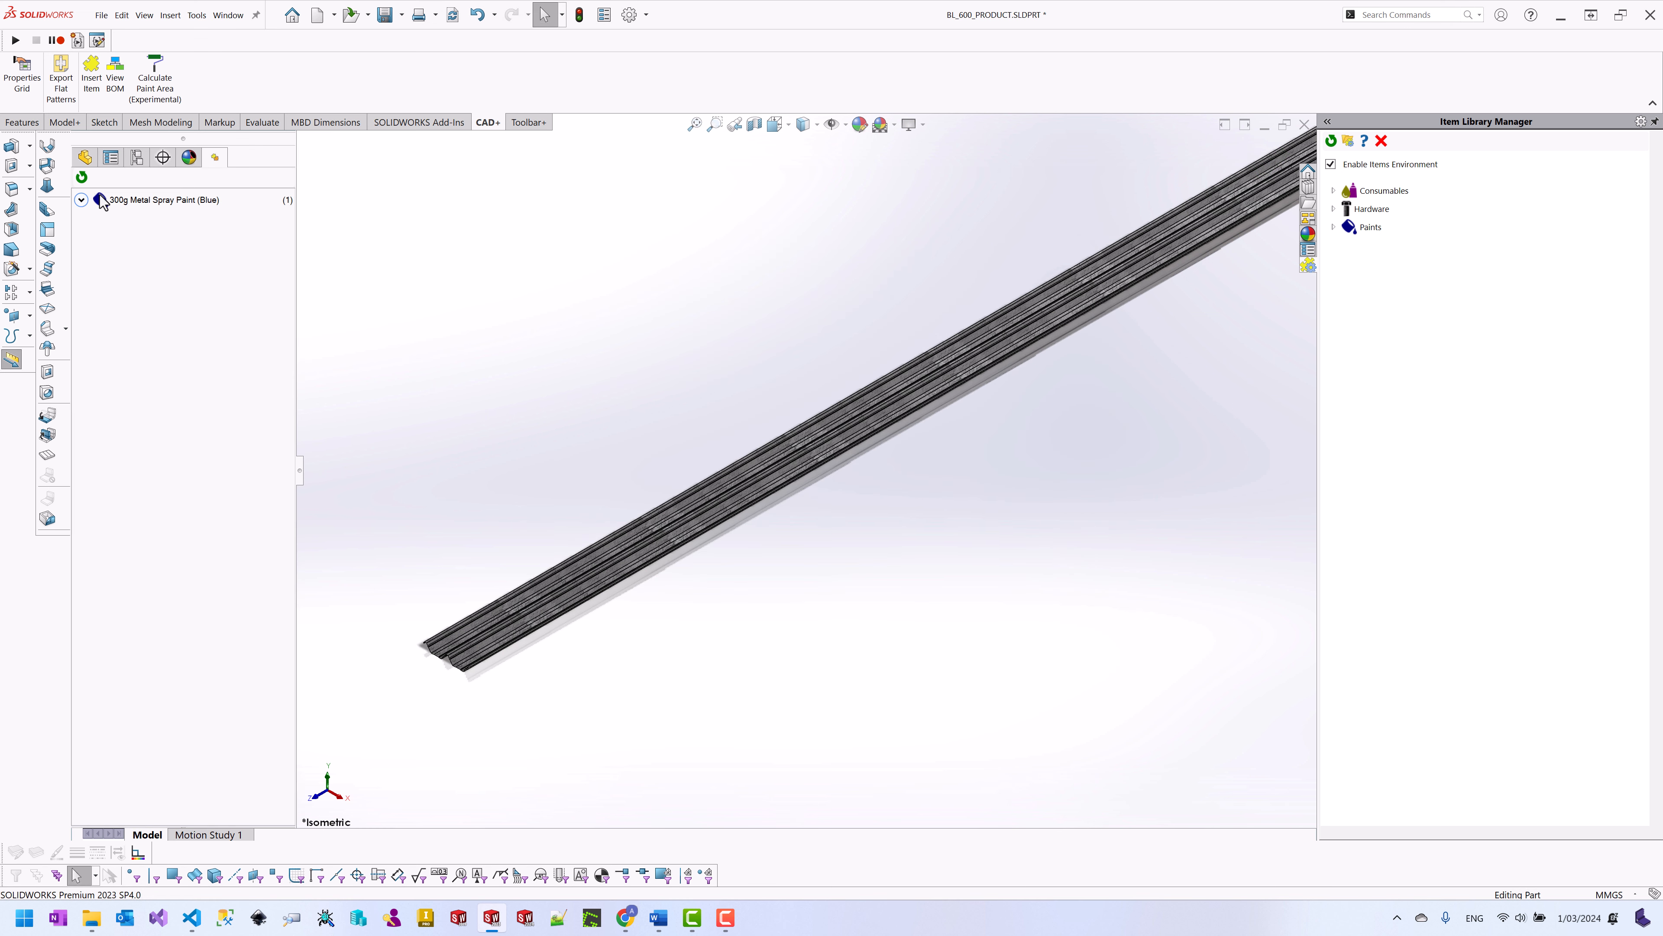
left_click(82, 199)
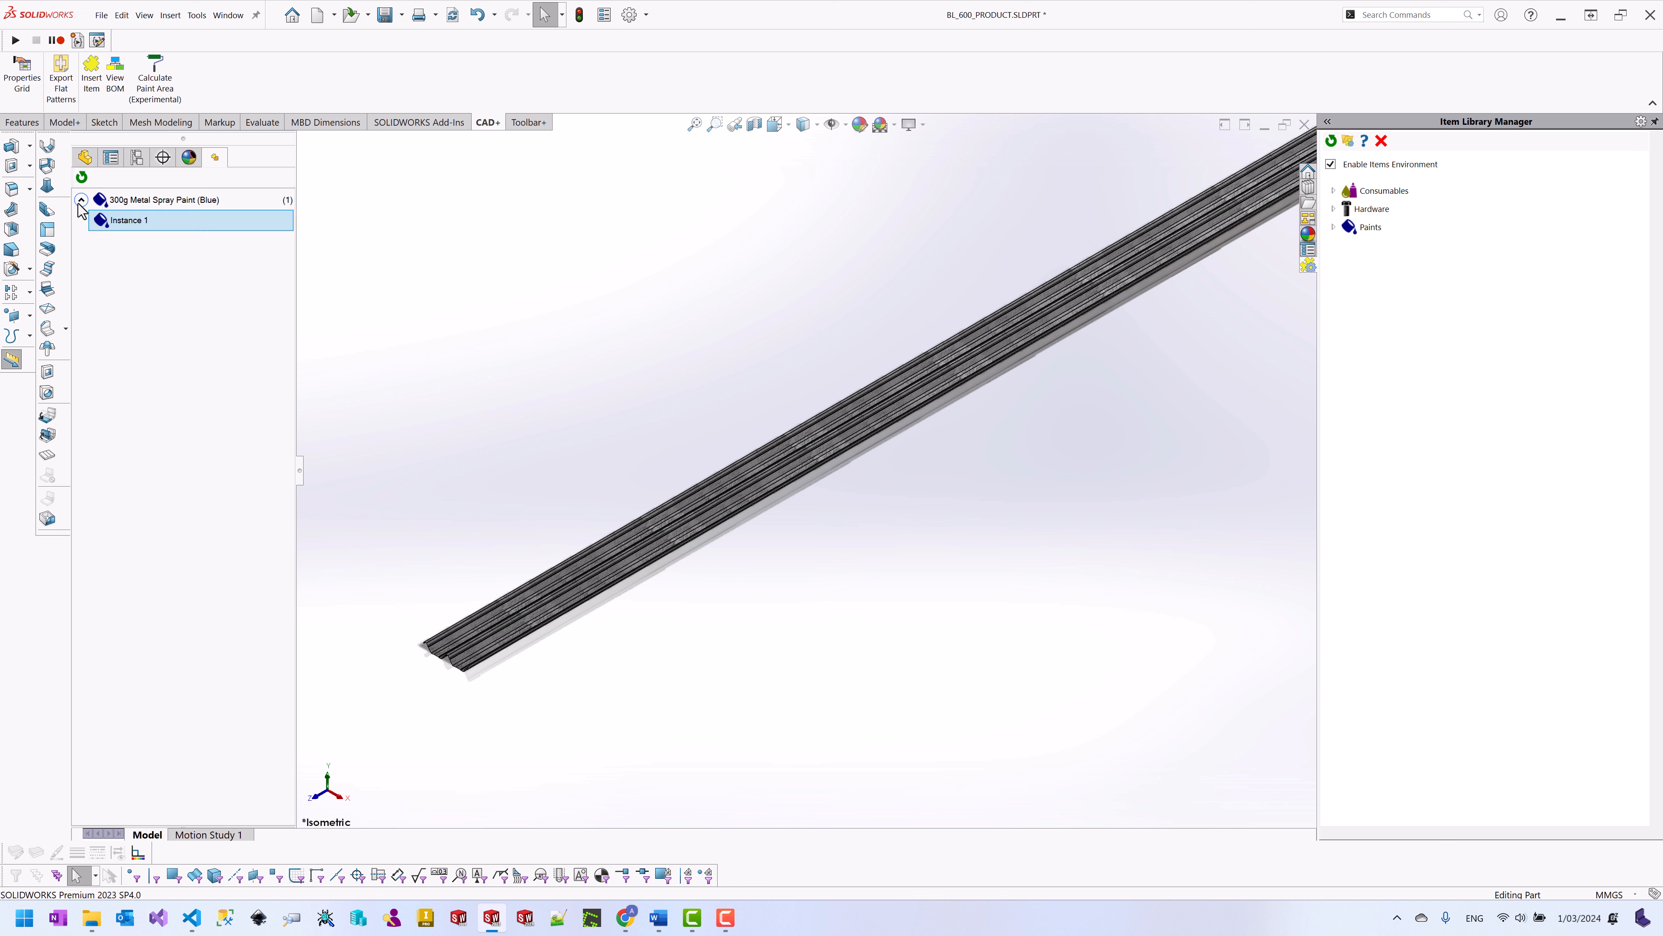
right_click(132, 221)
left_click(166, 229)
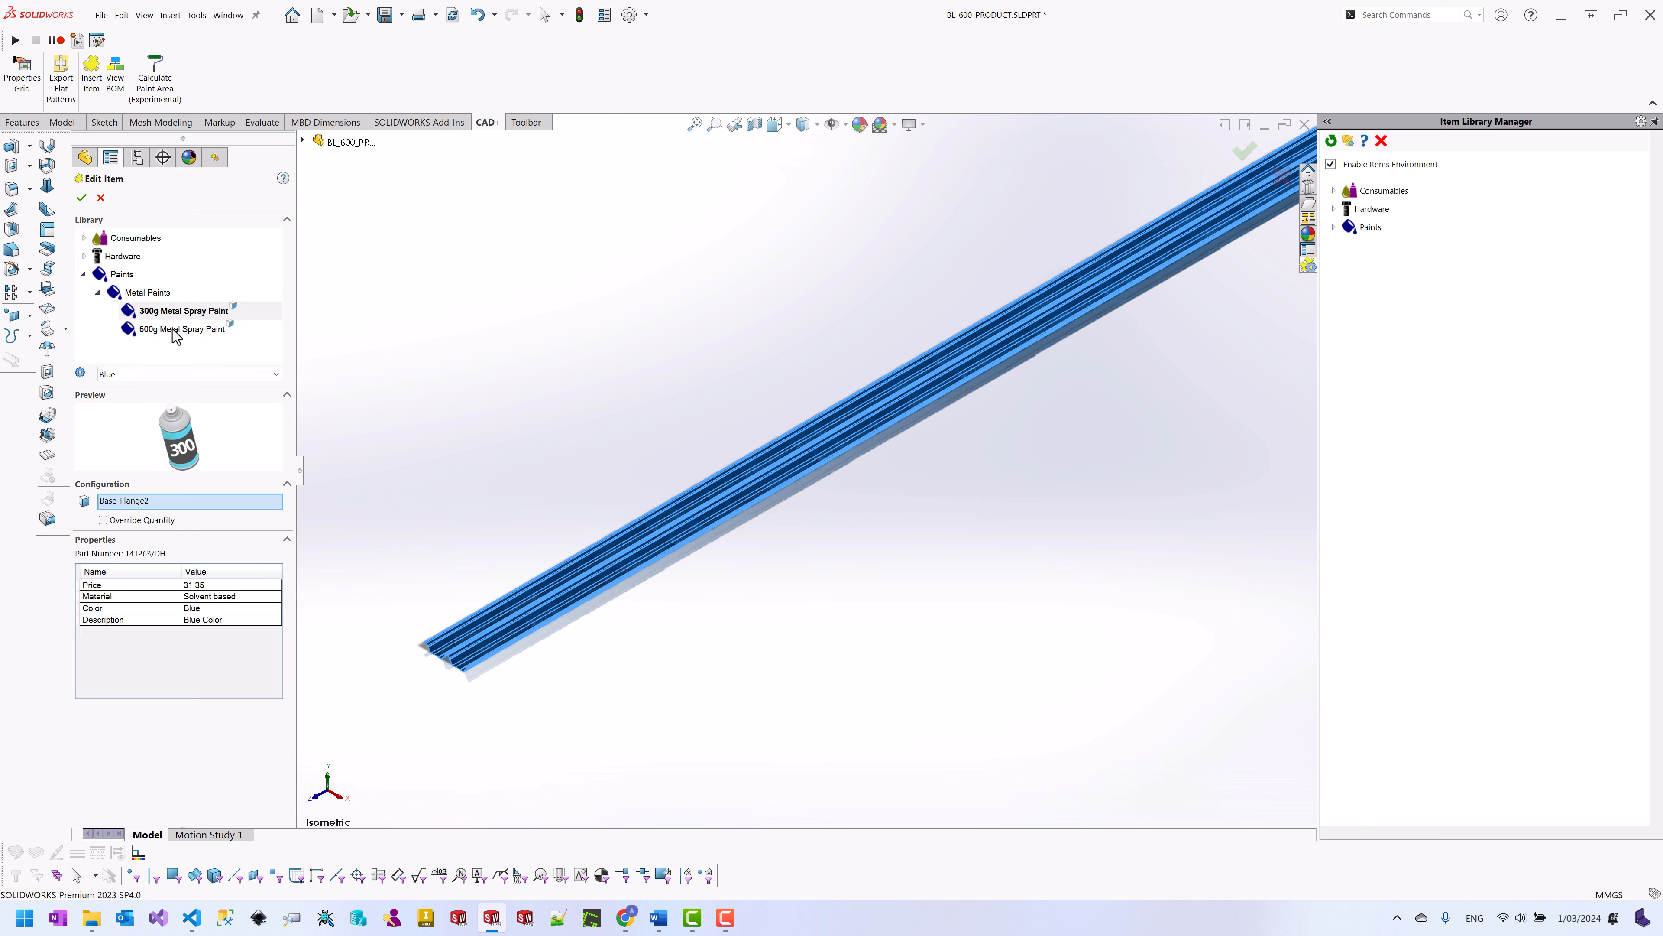
left_click(174, 329)
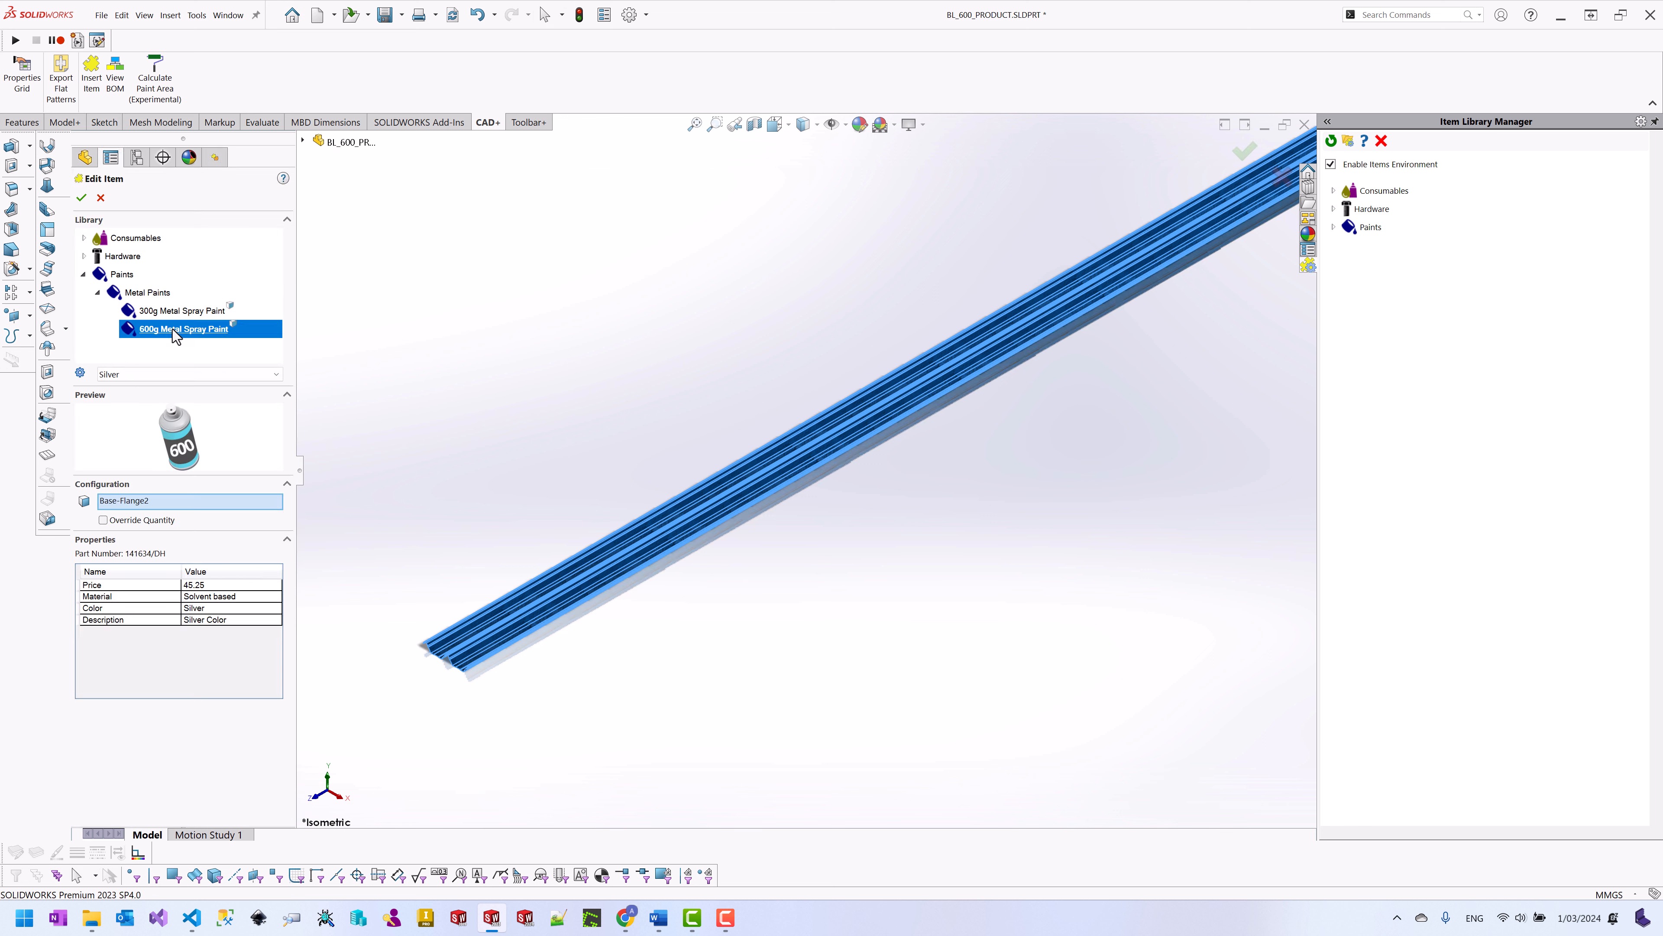
left_click(81, 199)
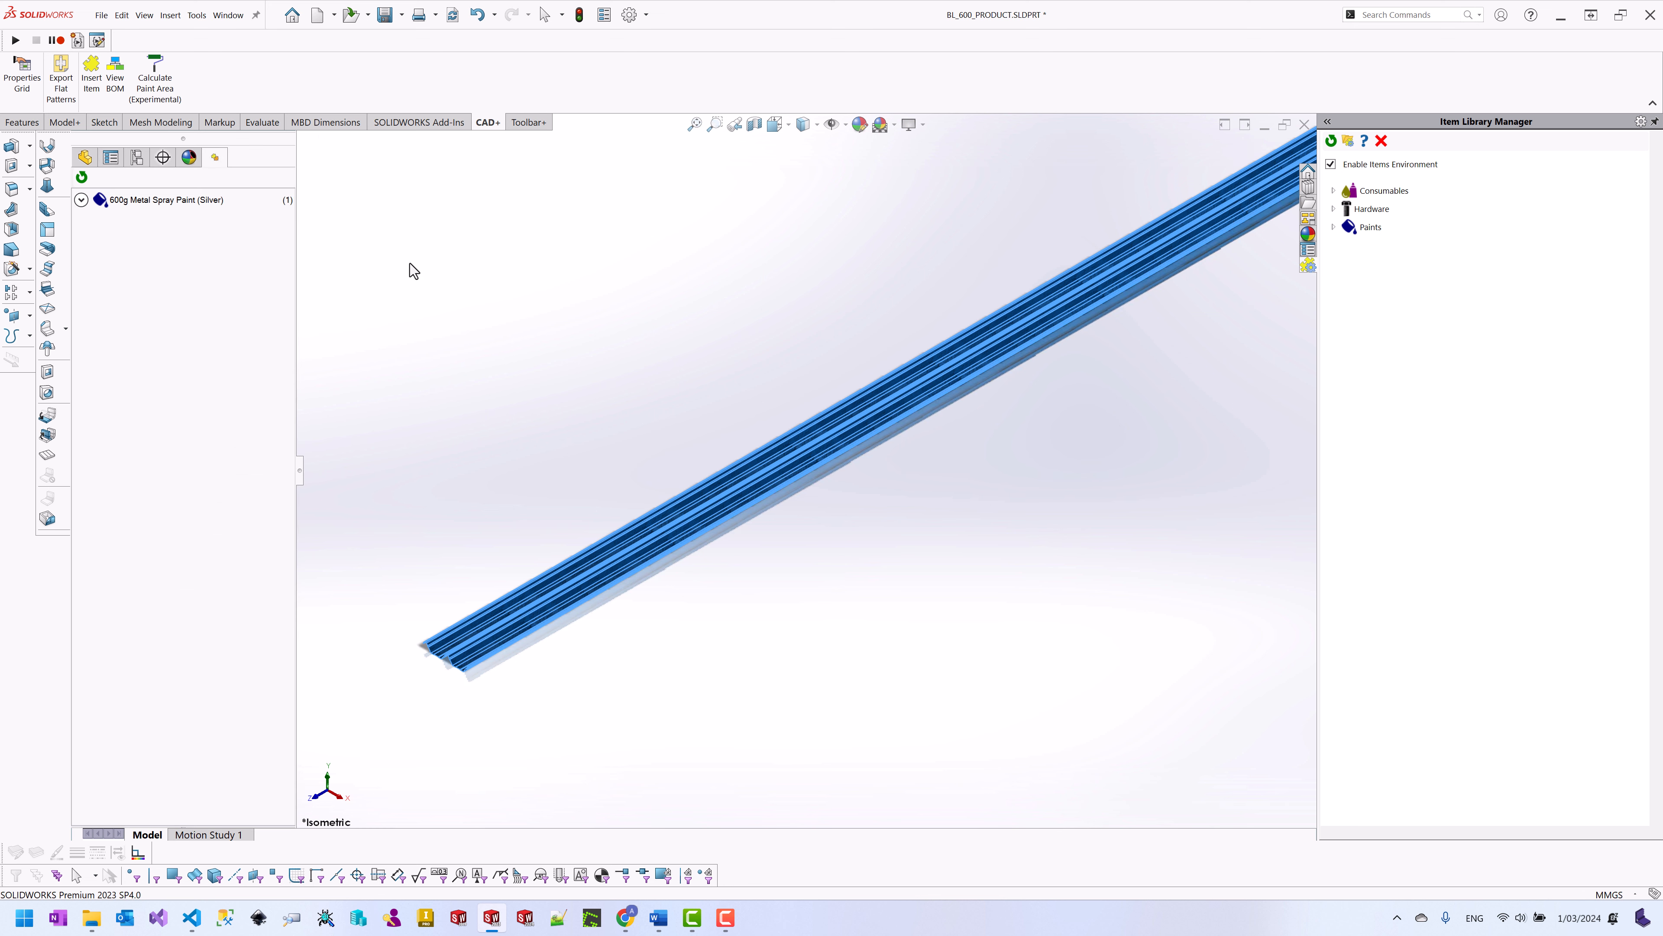
left_click(125, 91)
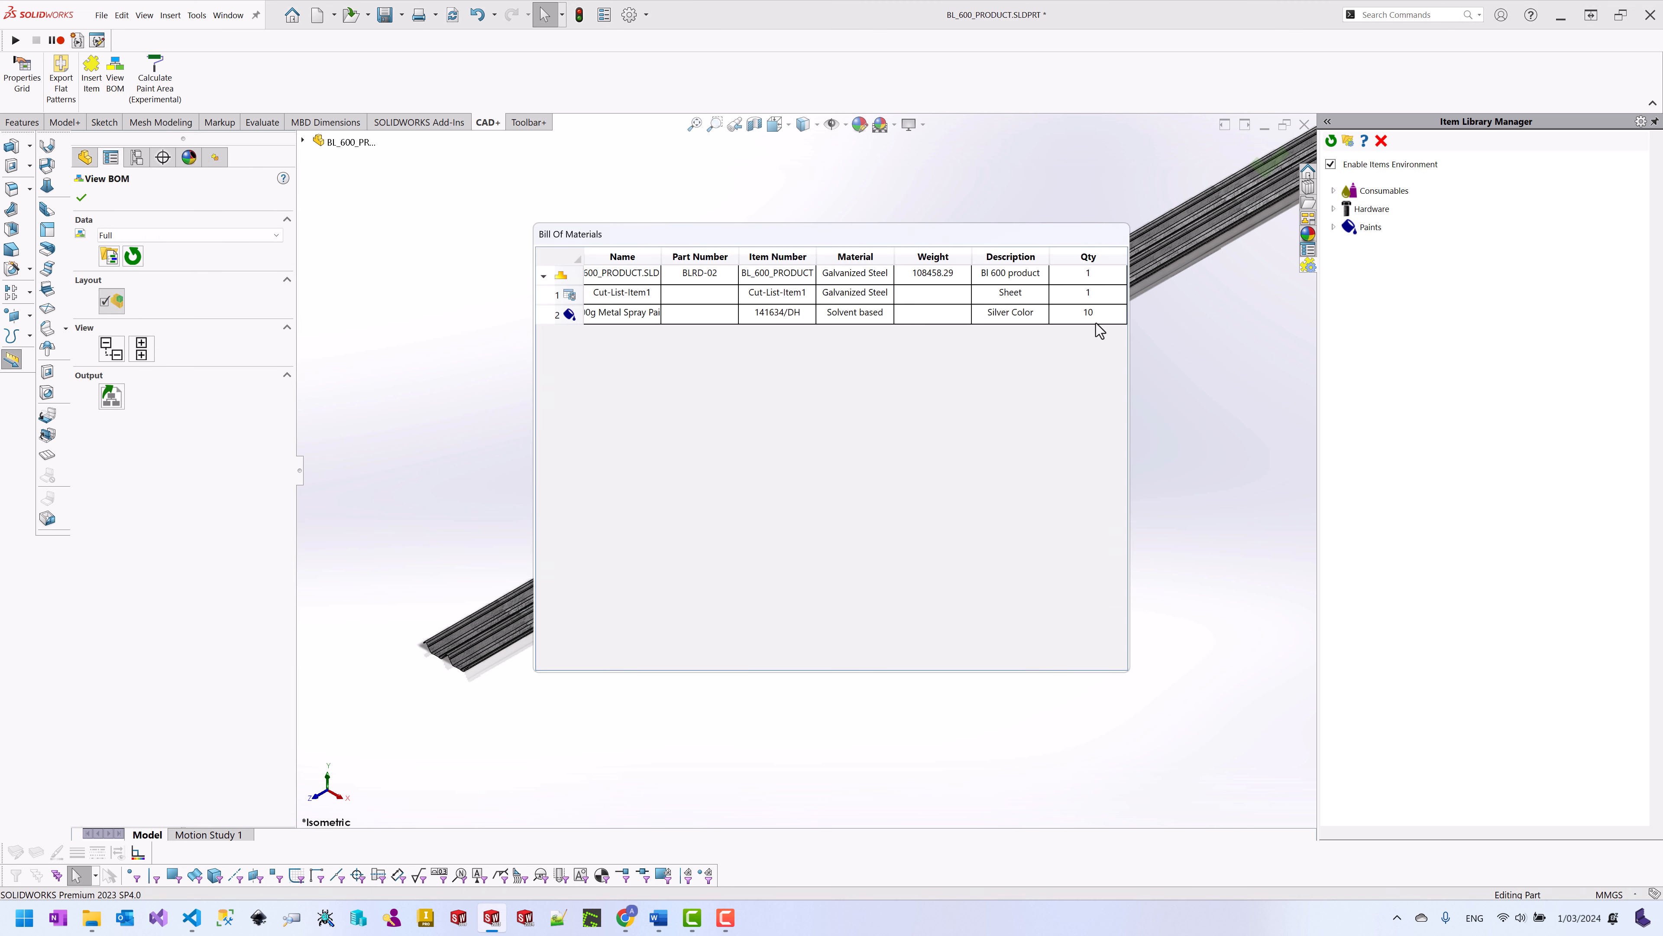
Step: Restore the original sheet length and confirm the silver paint quantity drops to 8
left_click(81, 197)
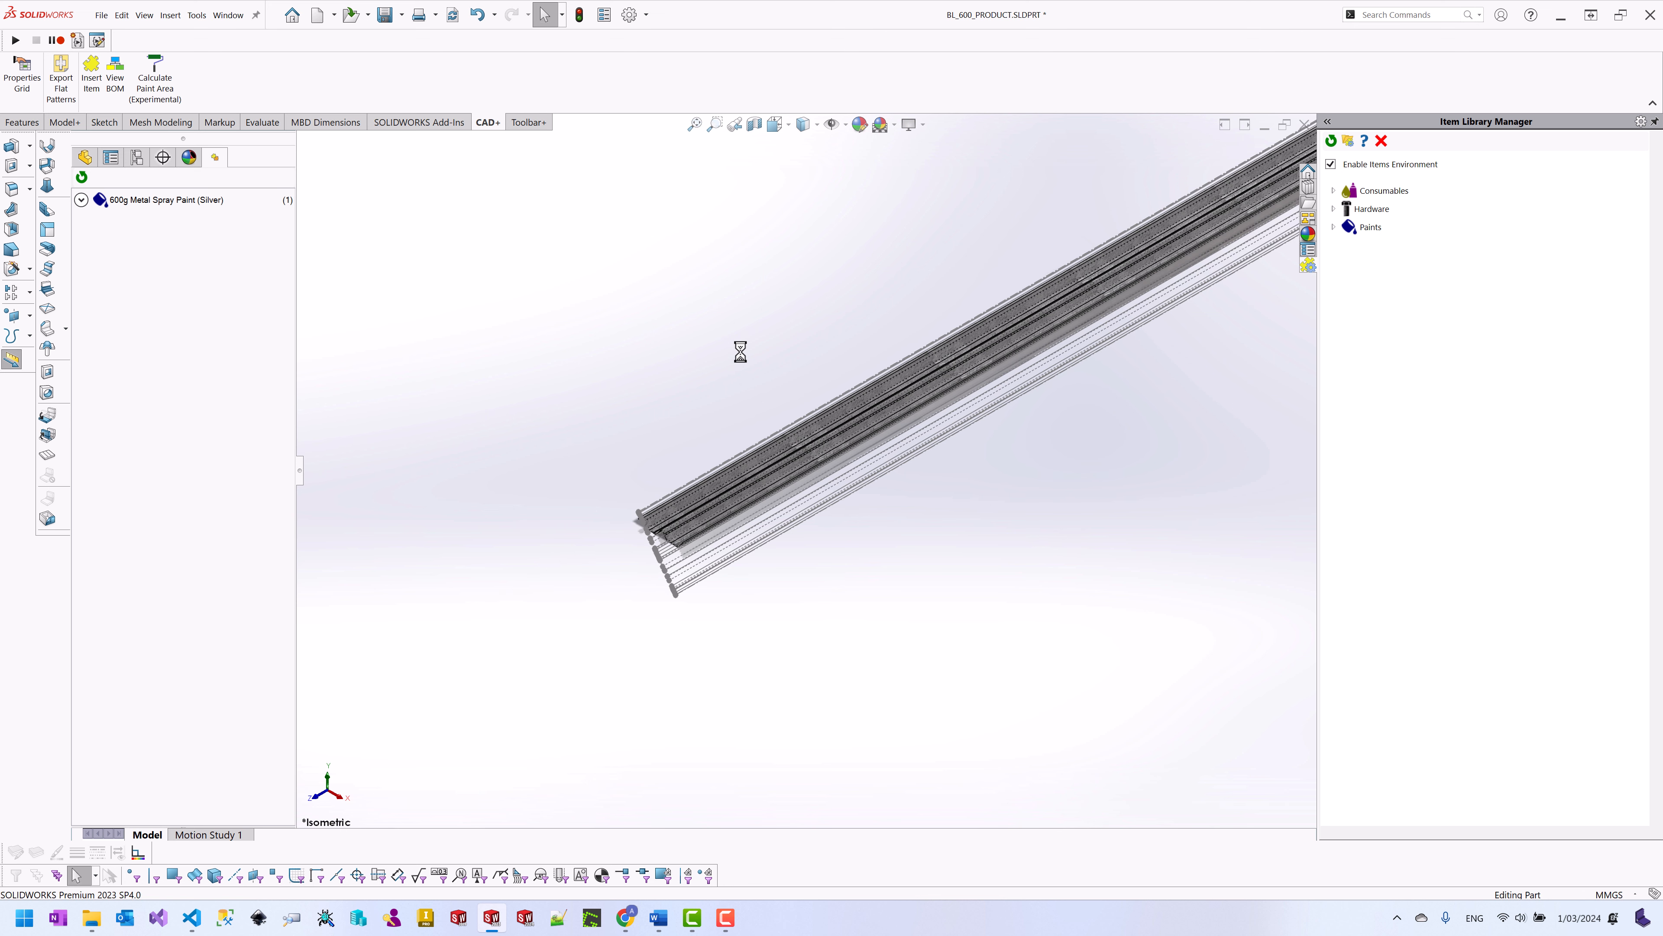
left_click(119, 95)
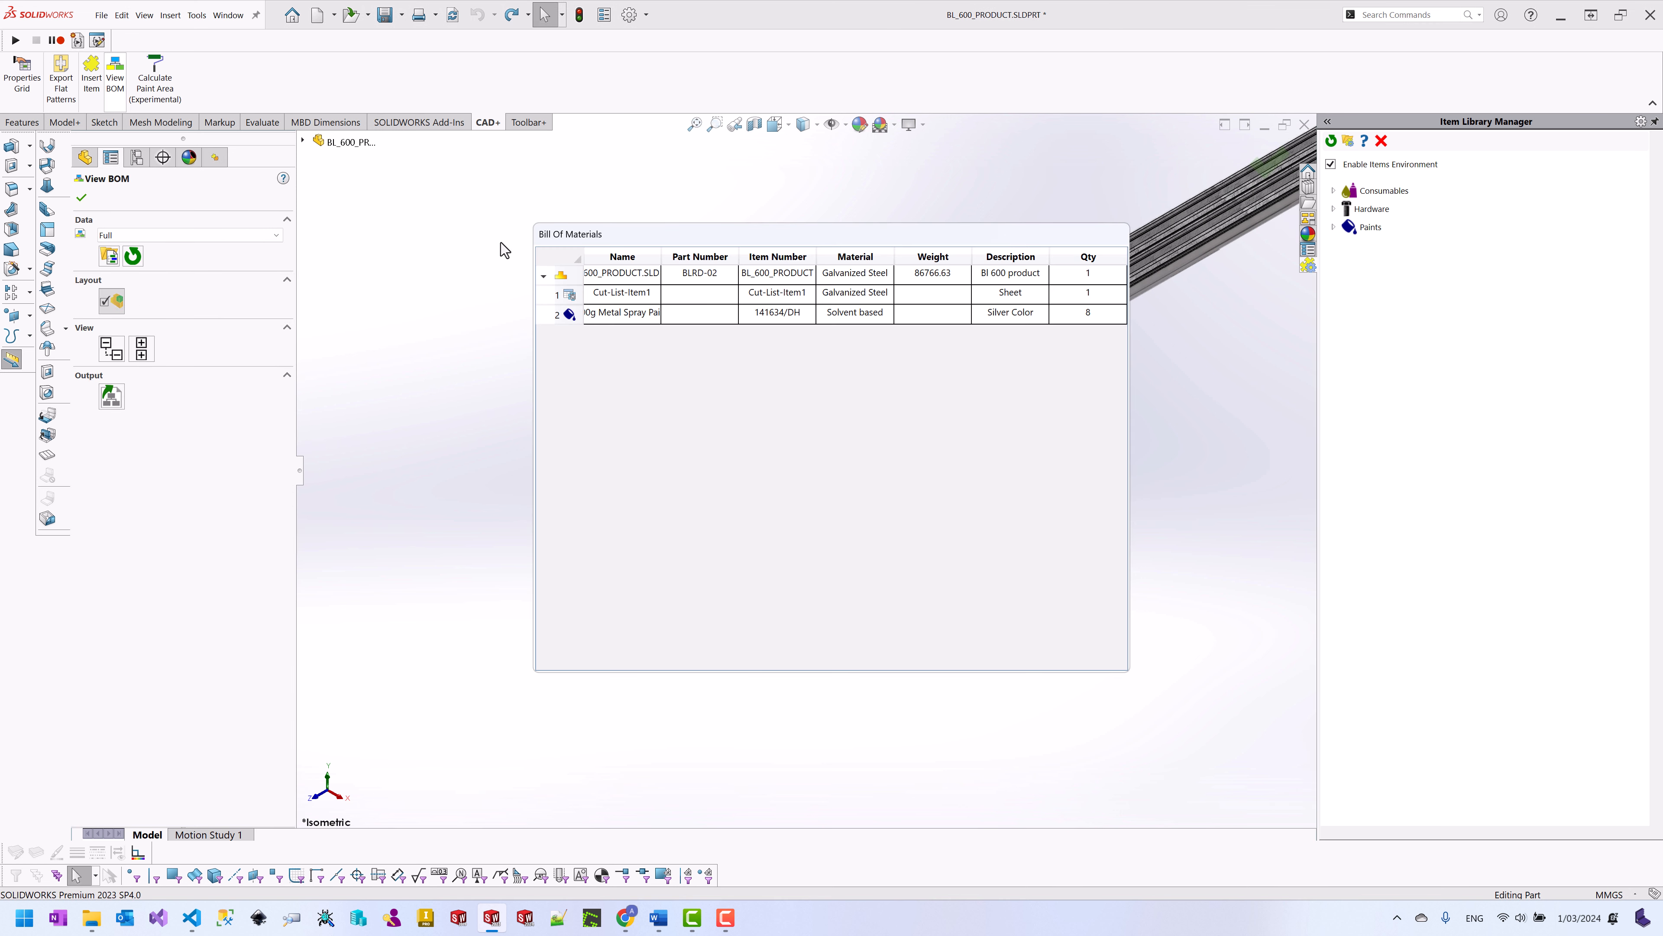
left_click(81, 197)
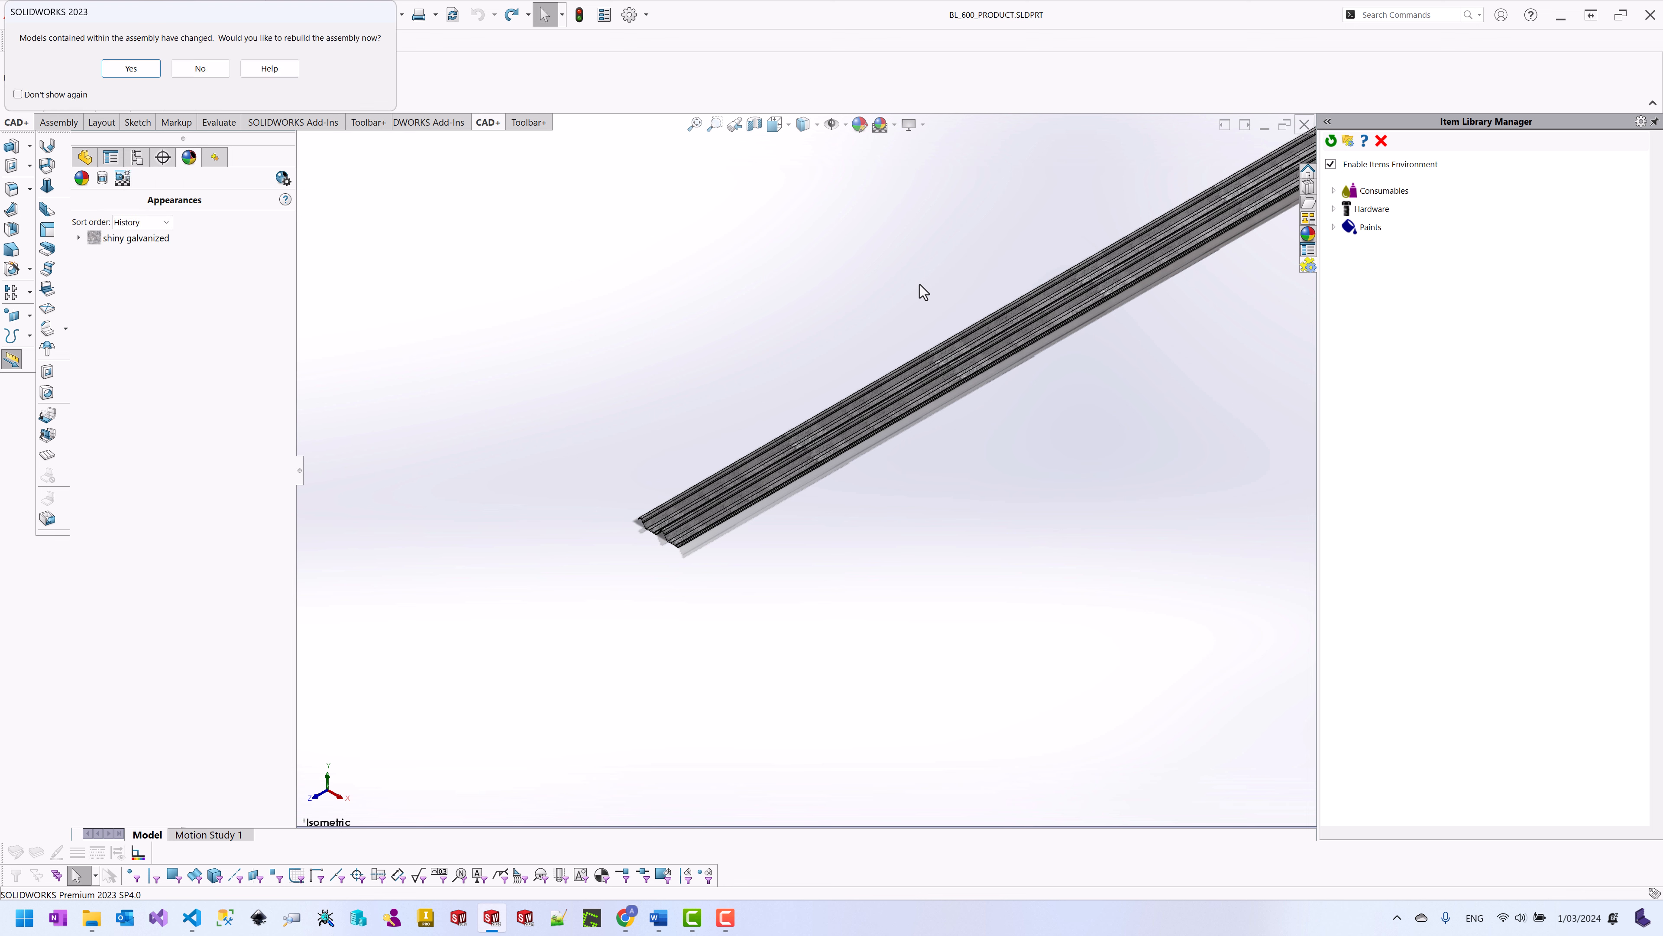
Step: Rebuild the assembly, open the RCK_SUPPOTY subassembly in position and start Insert Item
left_click(131, 68)
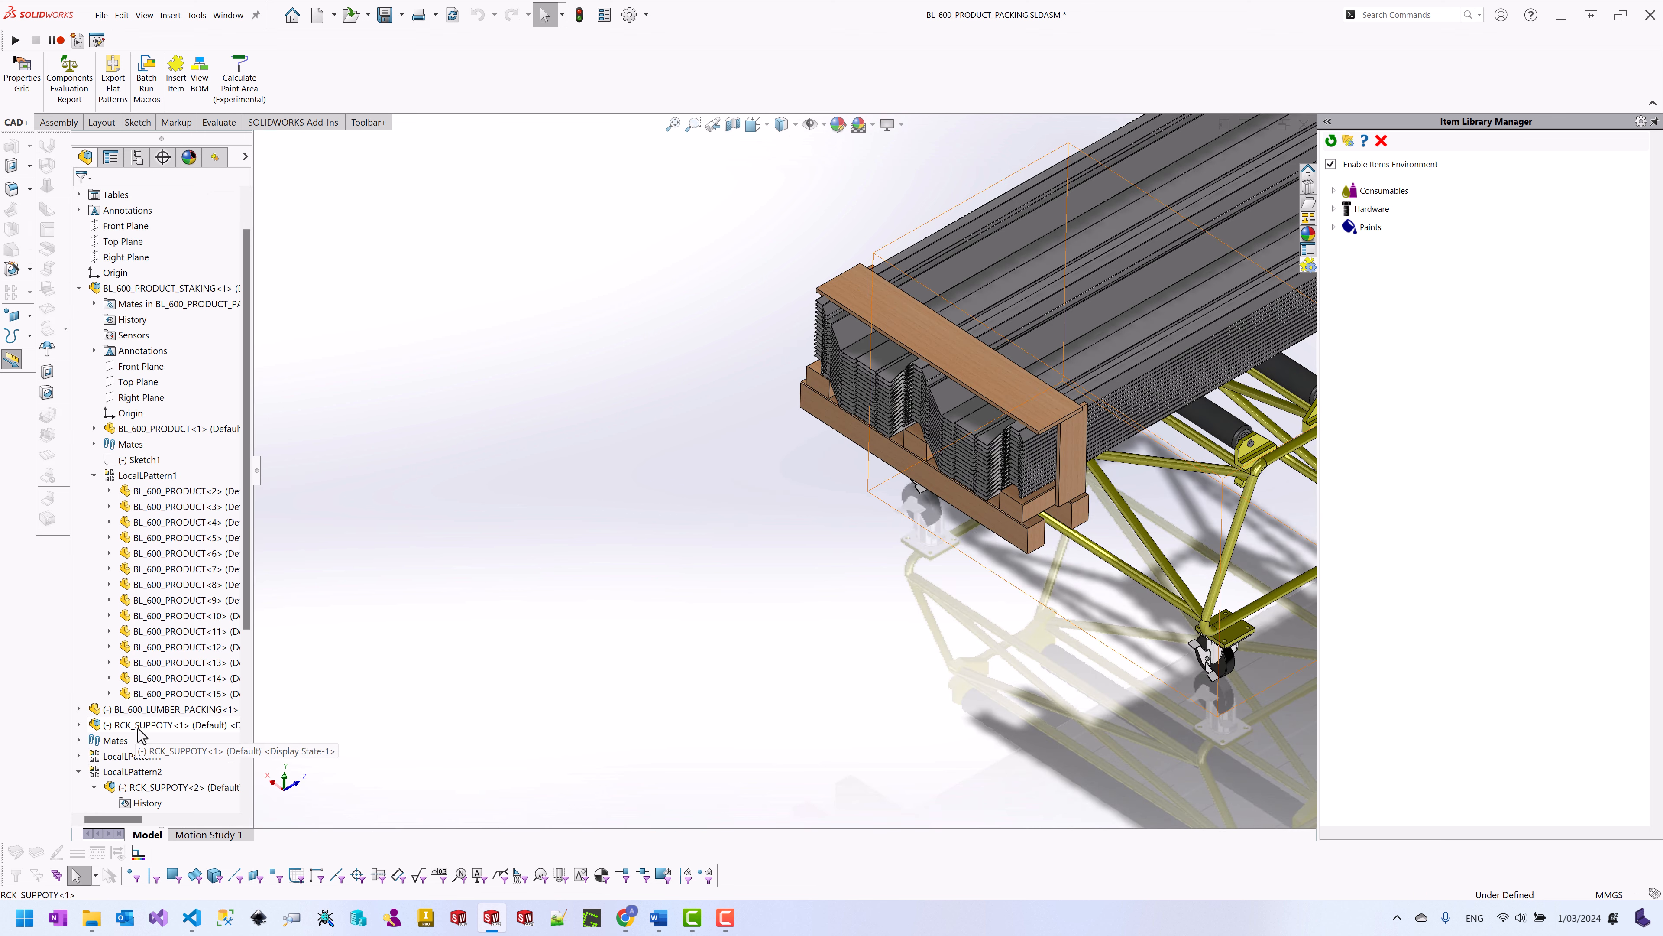
left_click(140, 727)
right_click(140, 729)
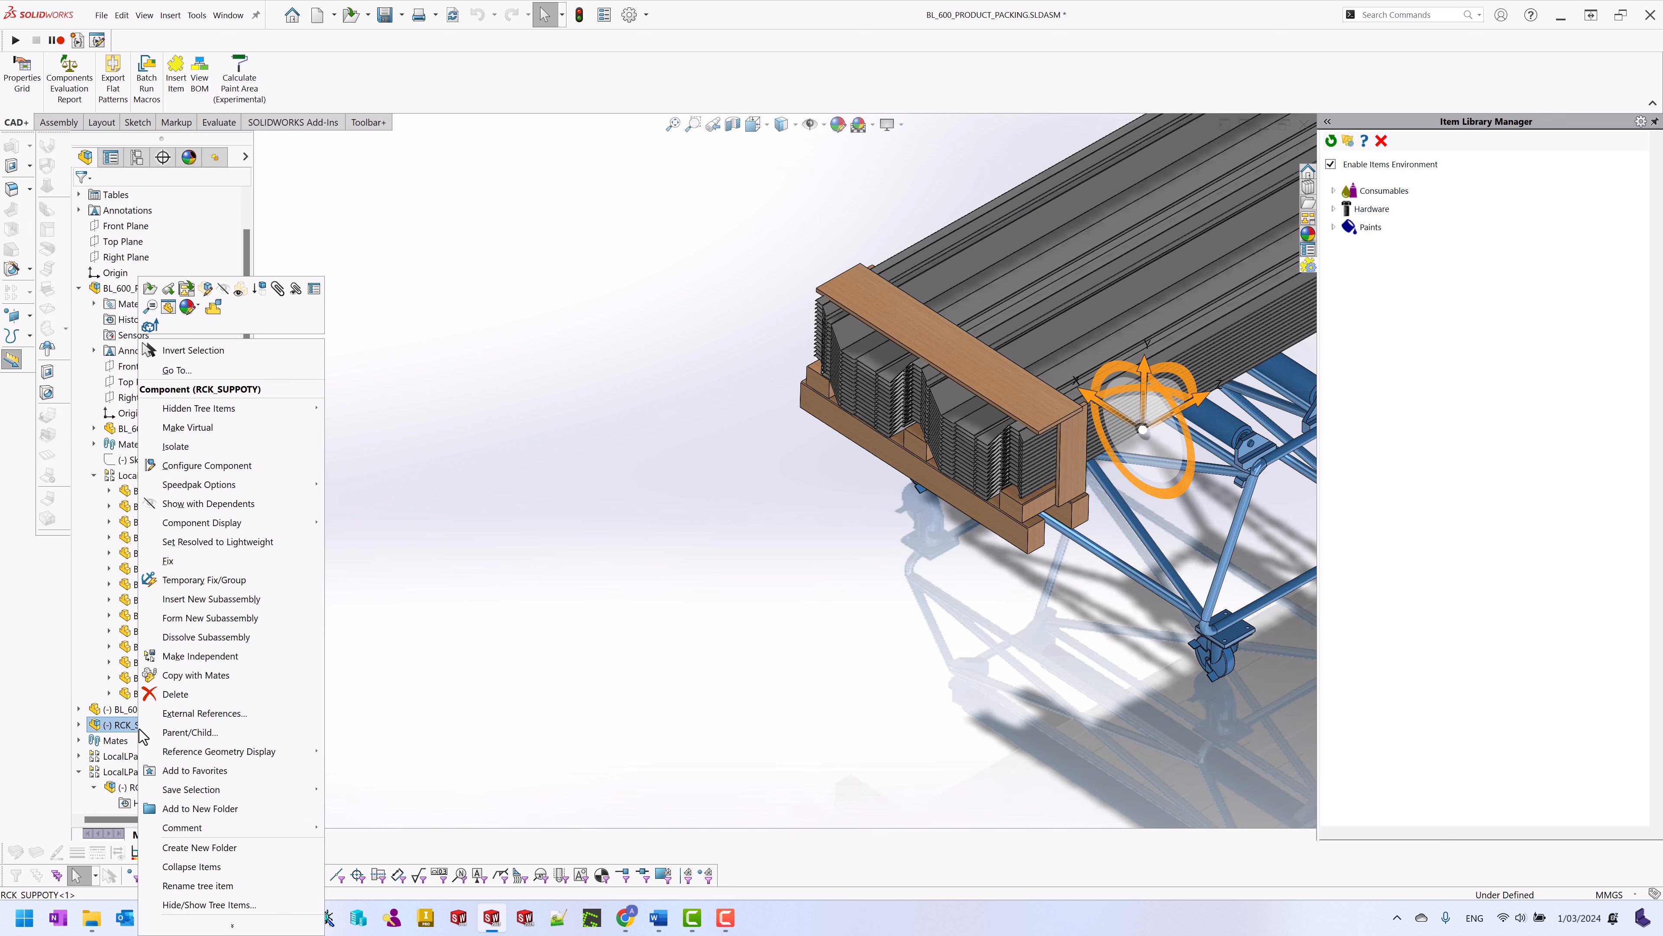
left_click(150, 288)
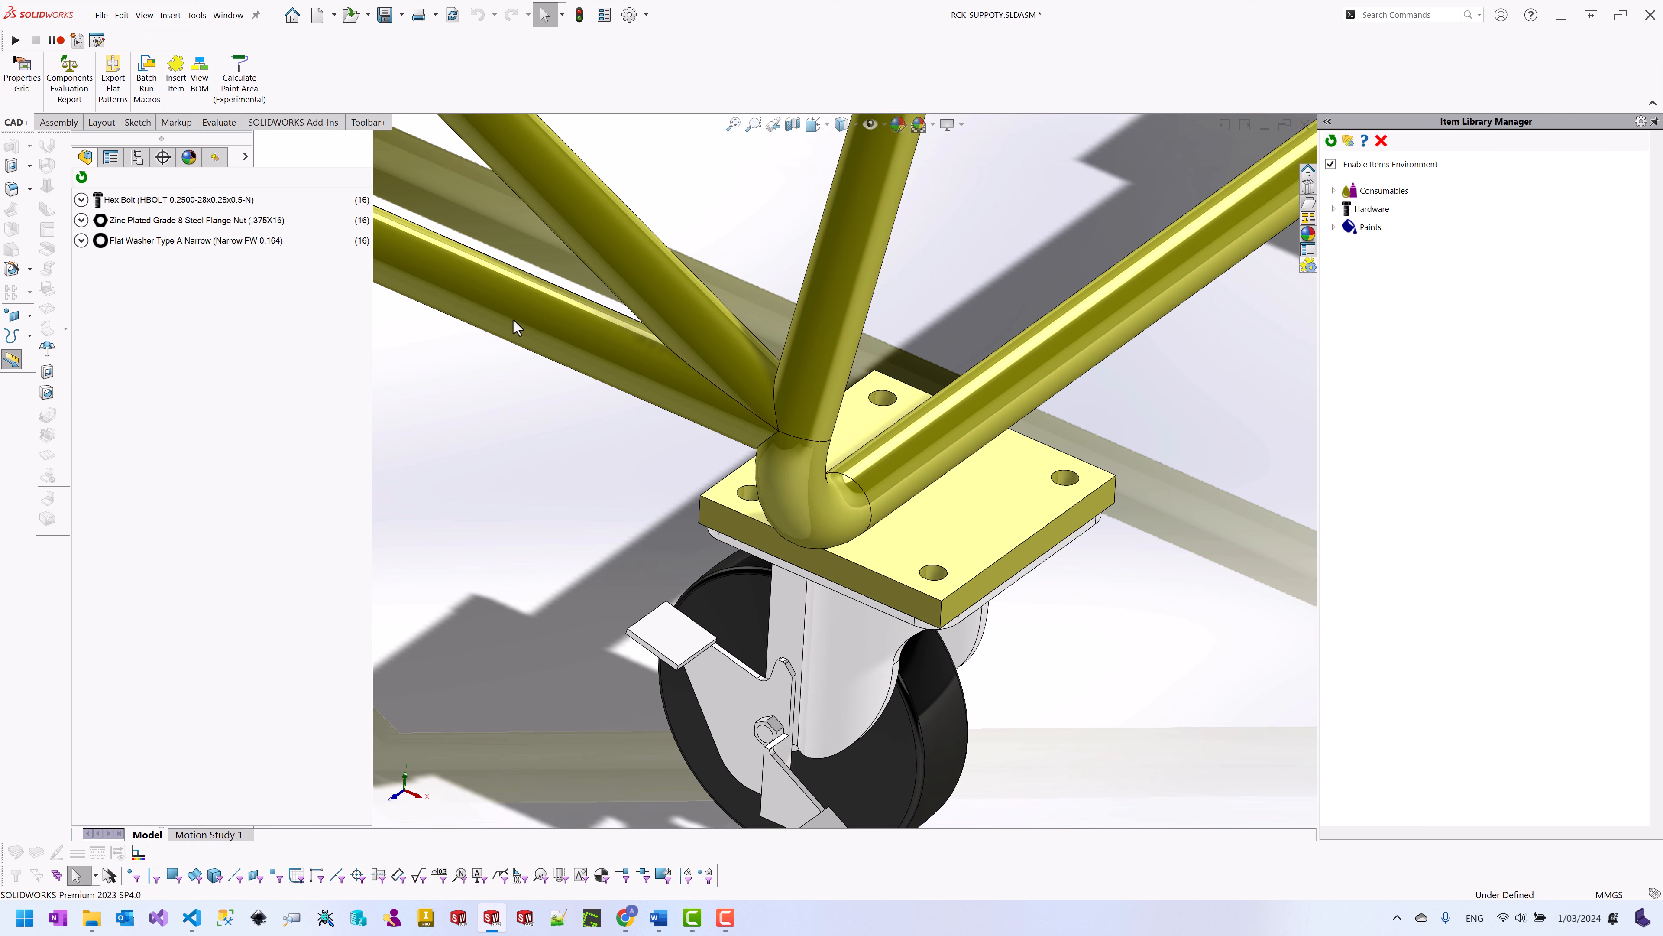
scroll(593, 414, "up", 2)
scroll(533, 395, "up", 8)
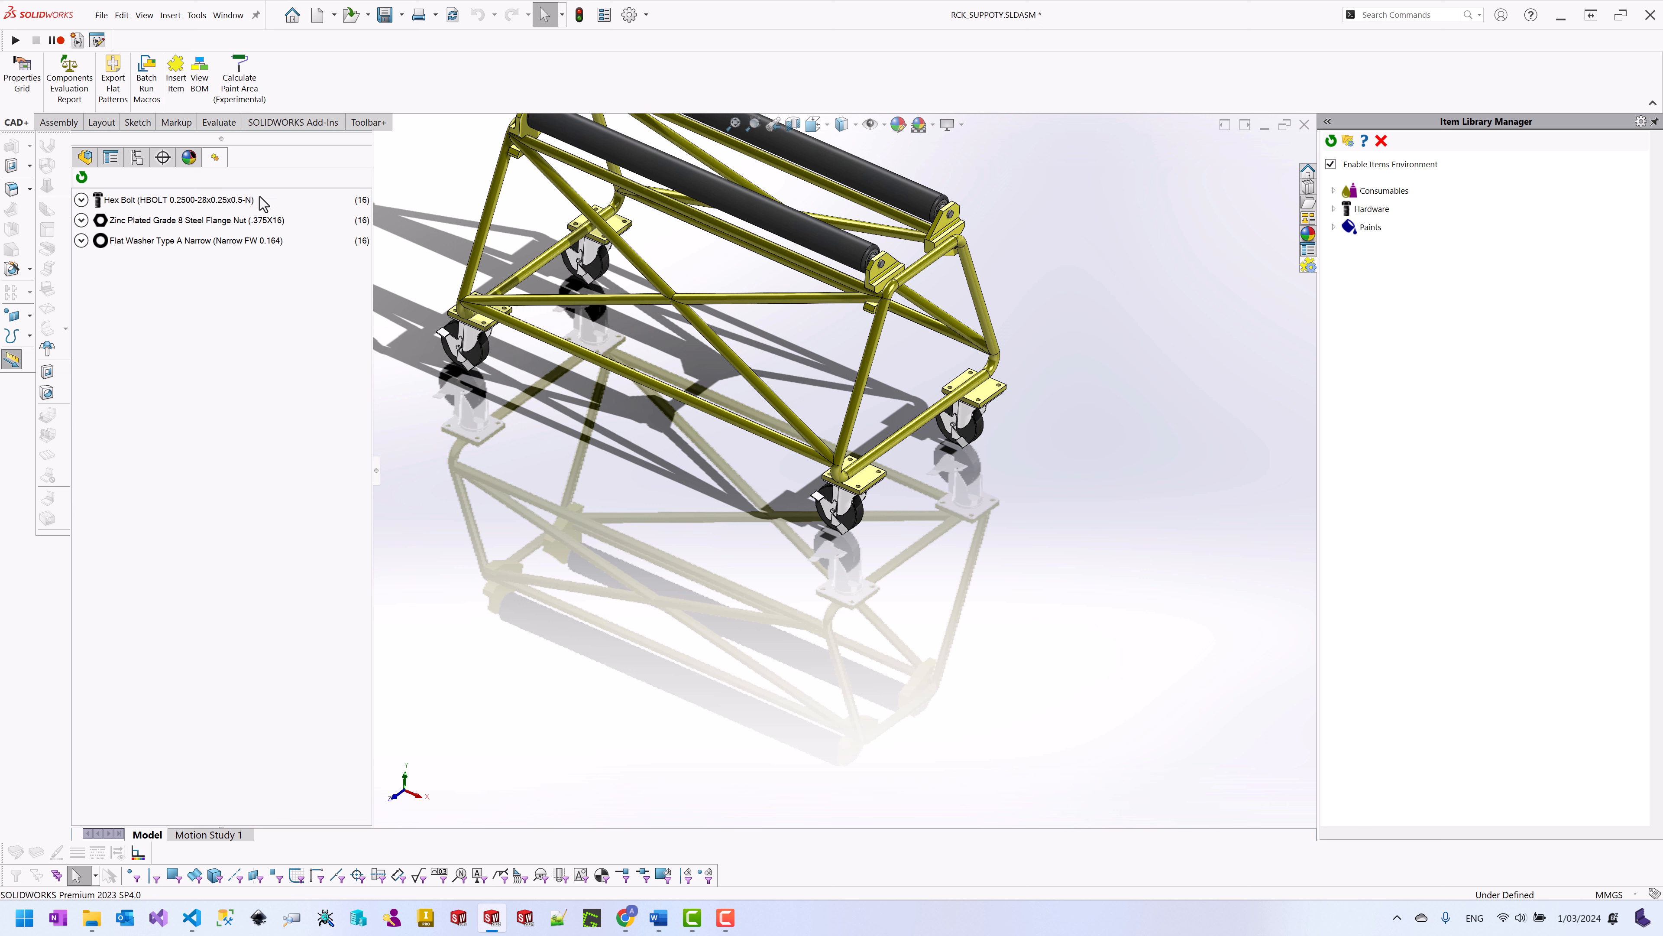
left_click(85, 157)
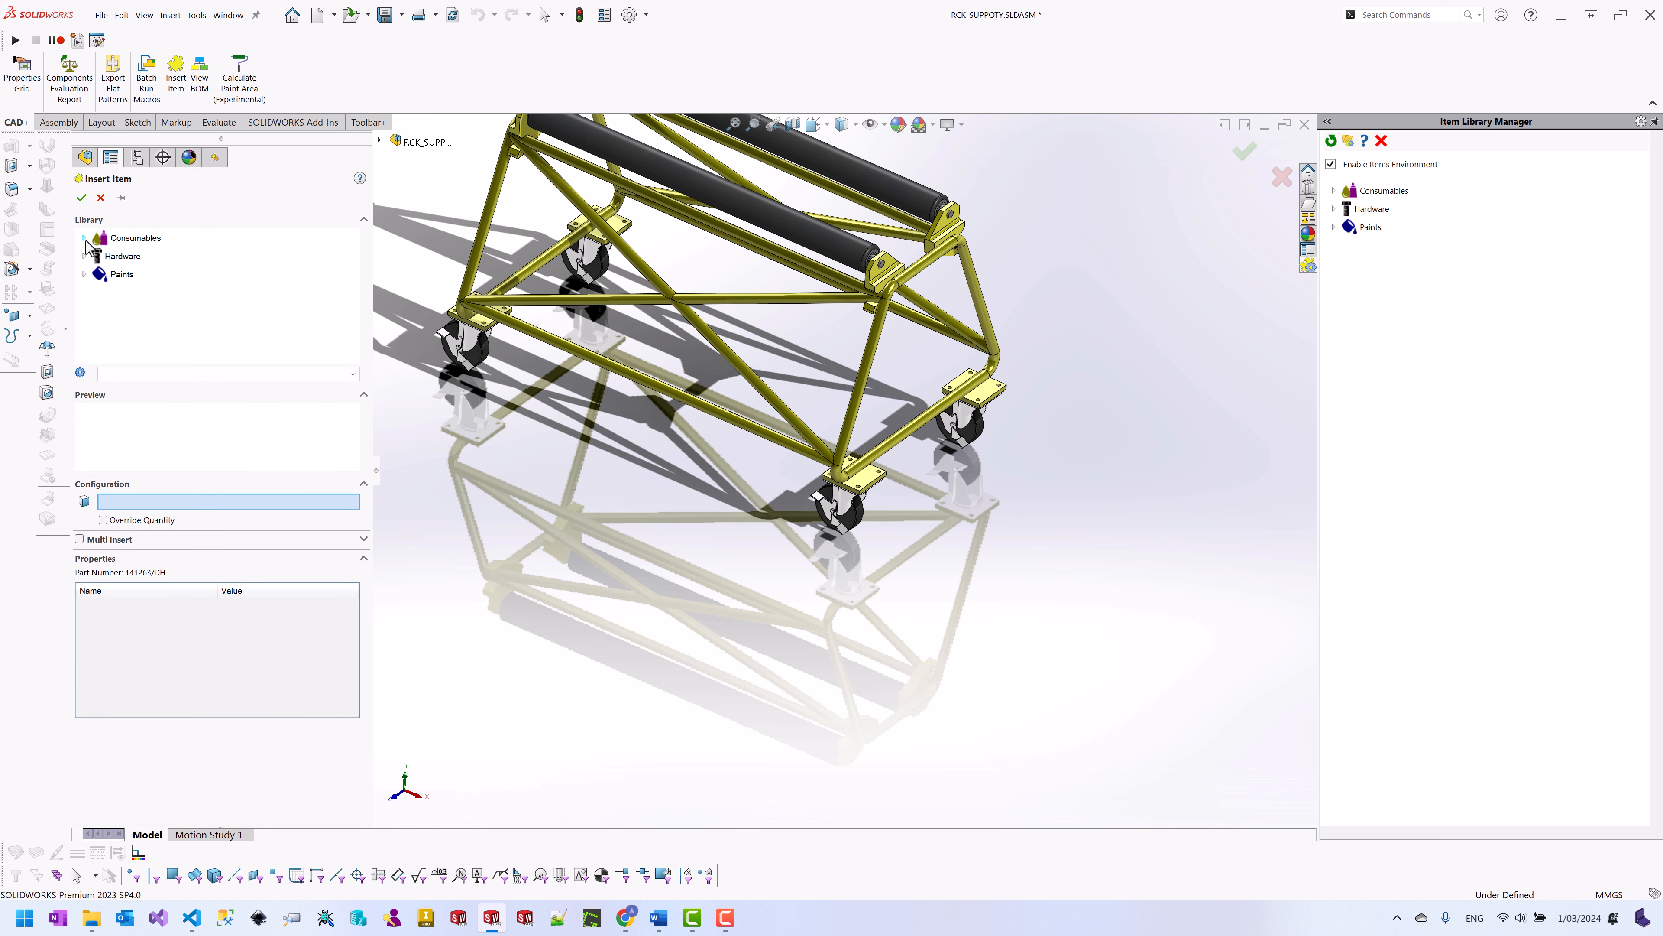
Step: Insert 10ml Adhesive Threadlocker on every Holes-set face at quantity 0.5, creating 16 instances
left_click(84, 238)
left_click(97, 256)
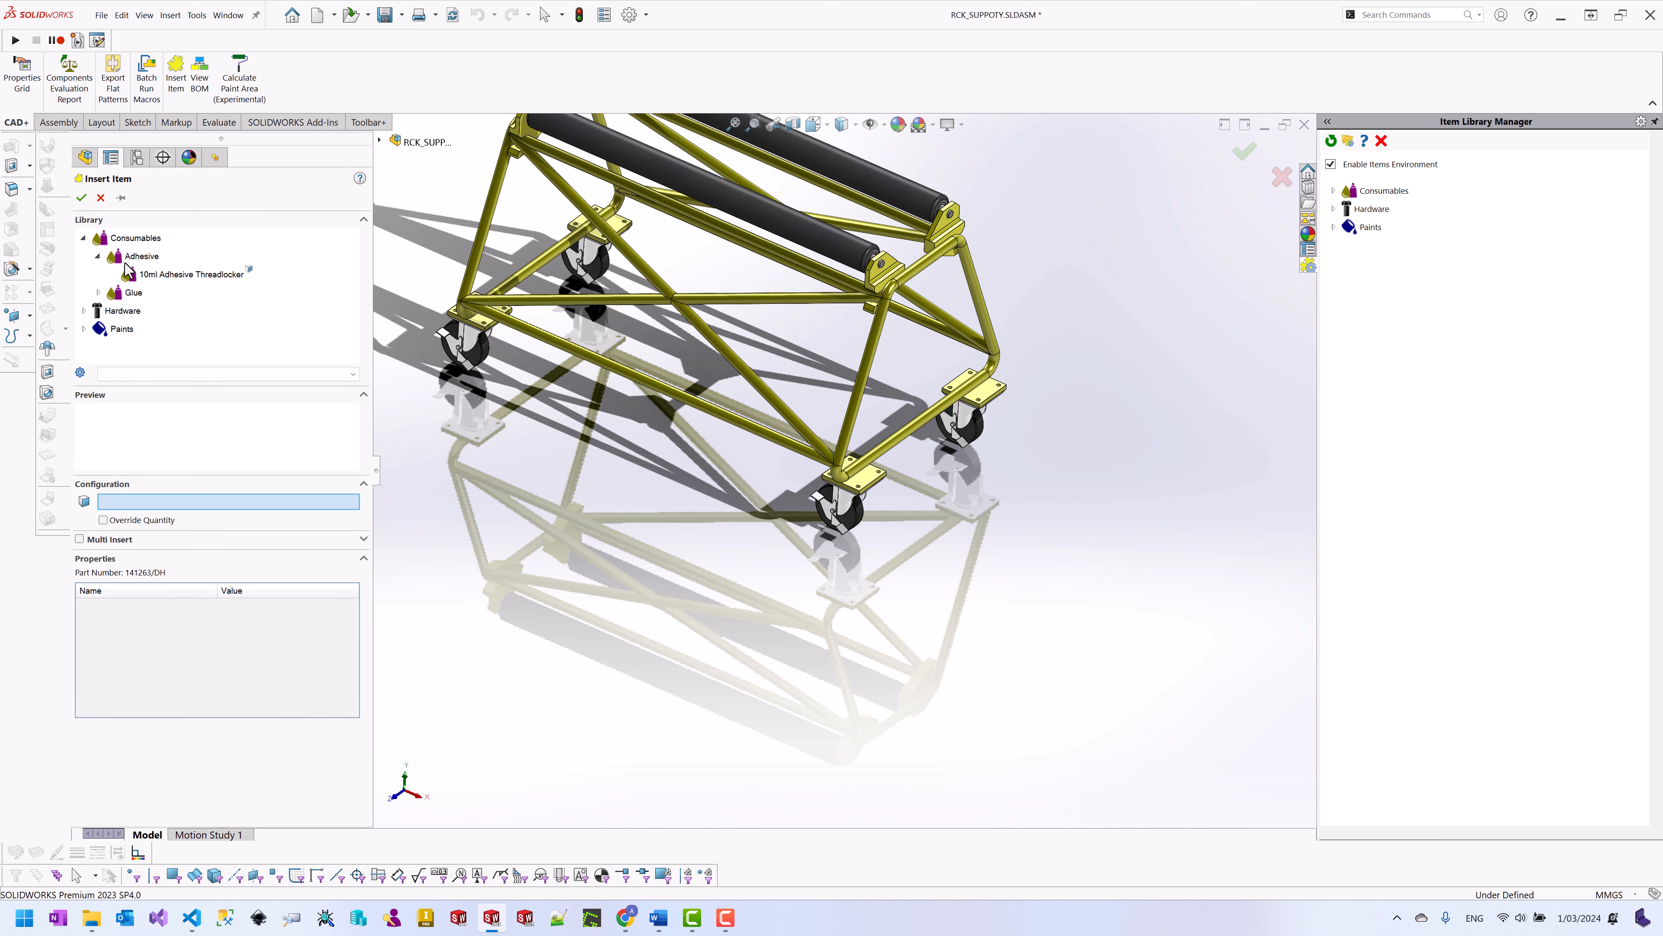
left_click(166, 274)
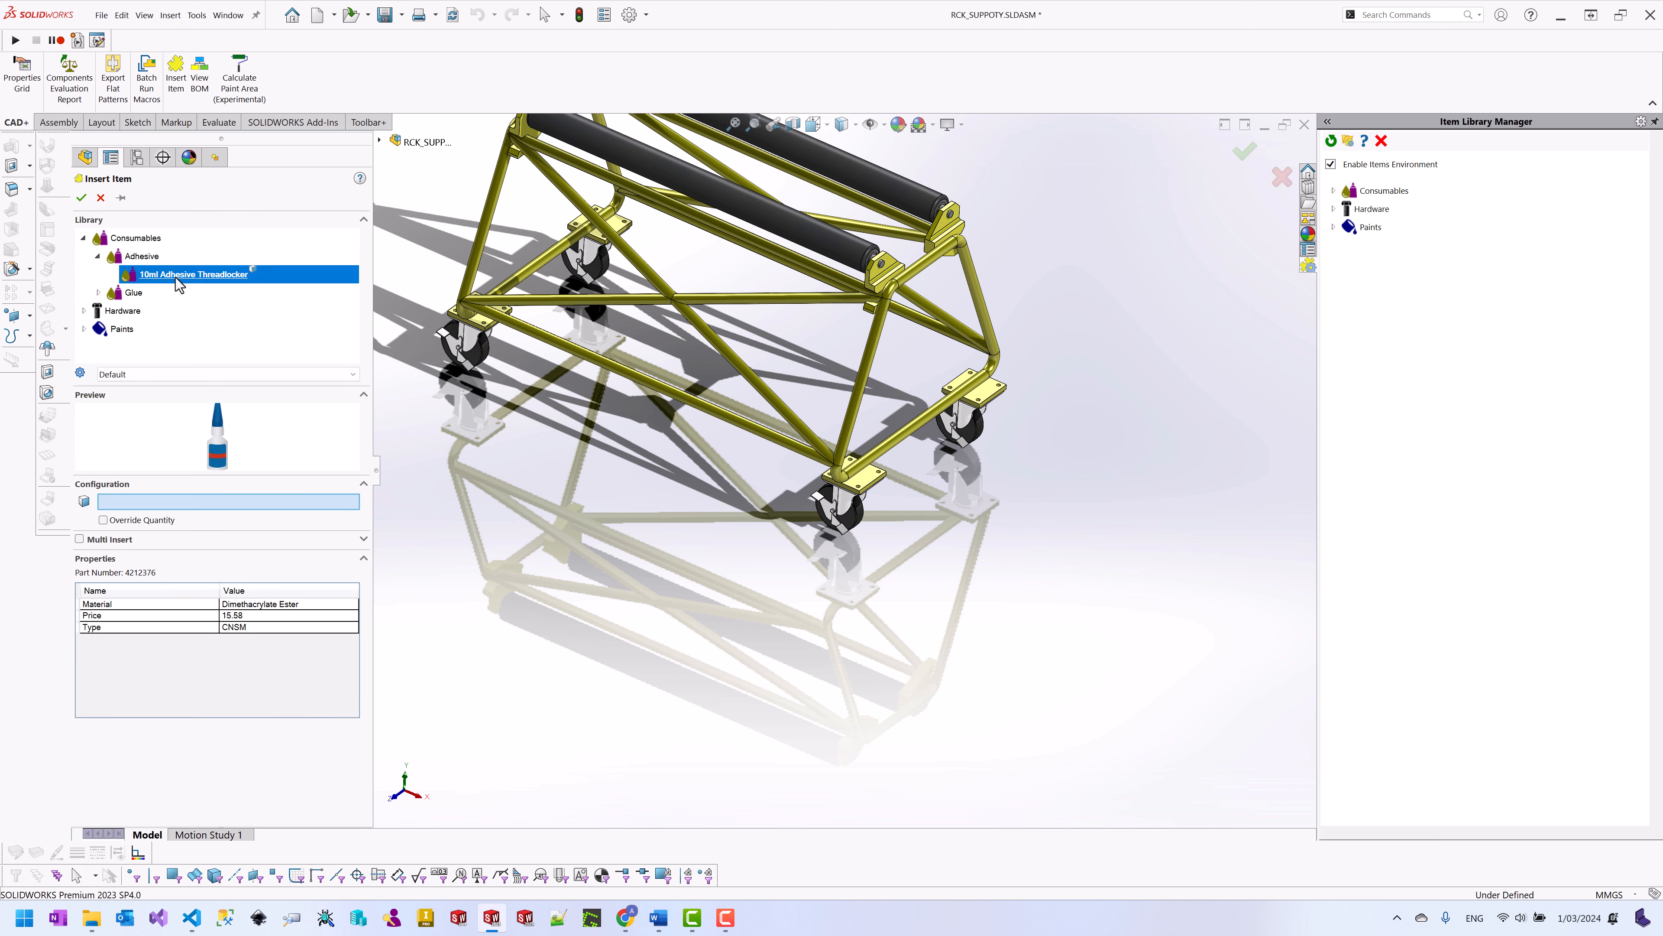
left_click(79, 538)
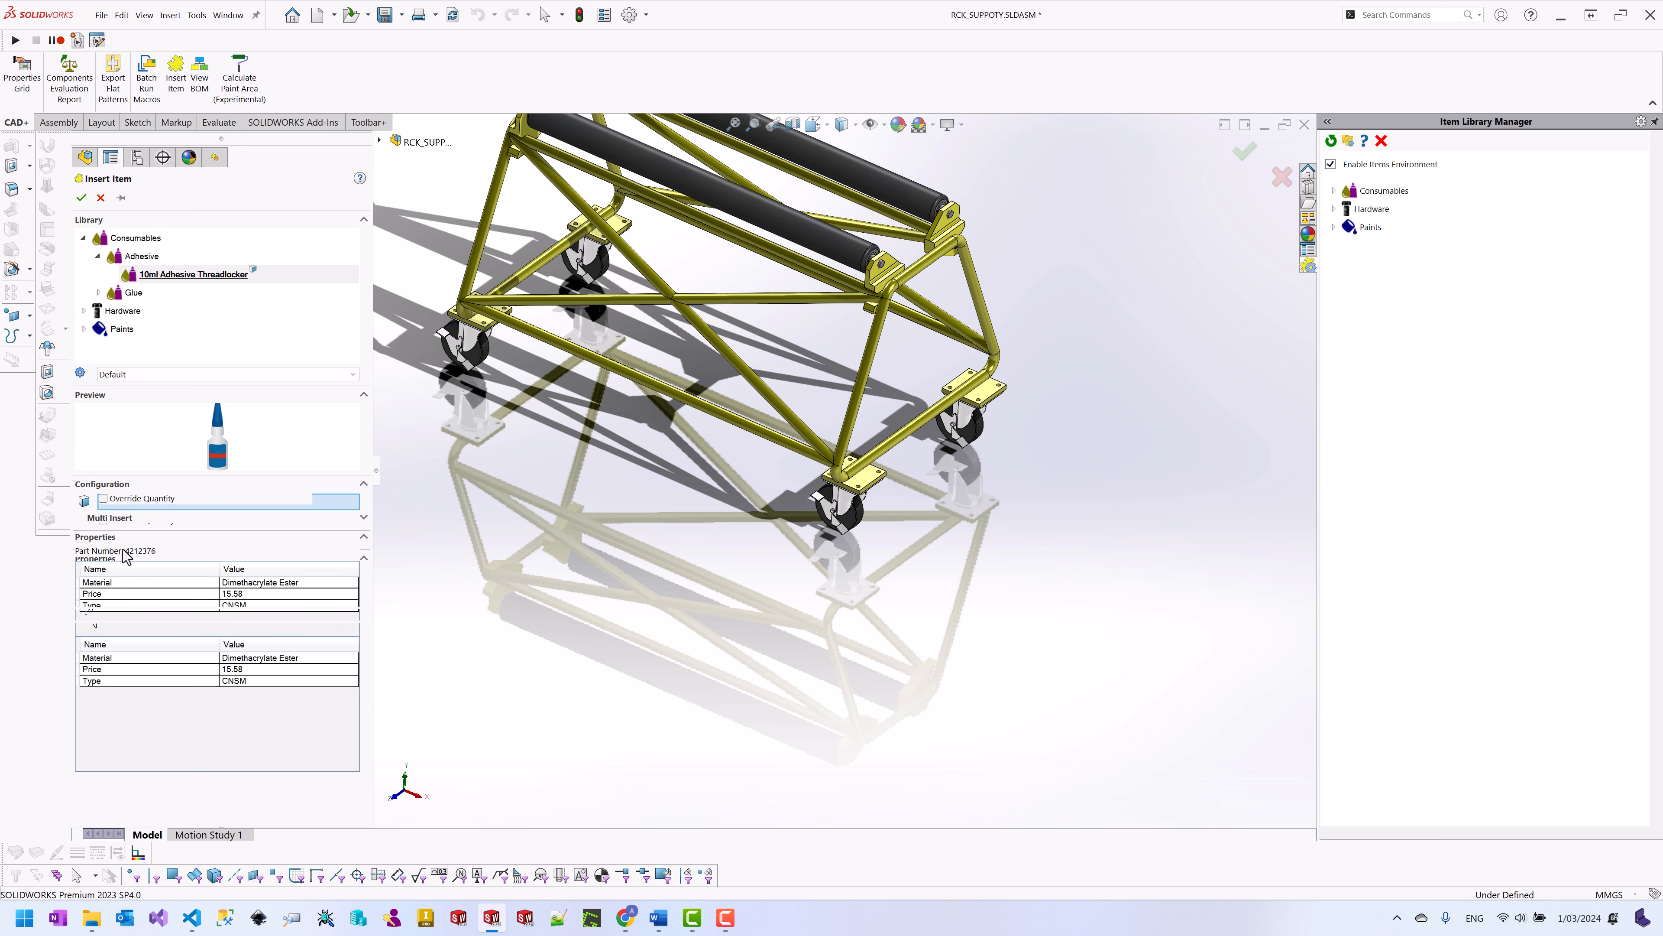
left_click(380, 140)
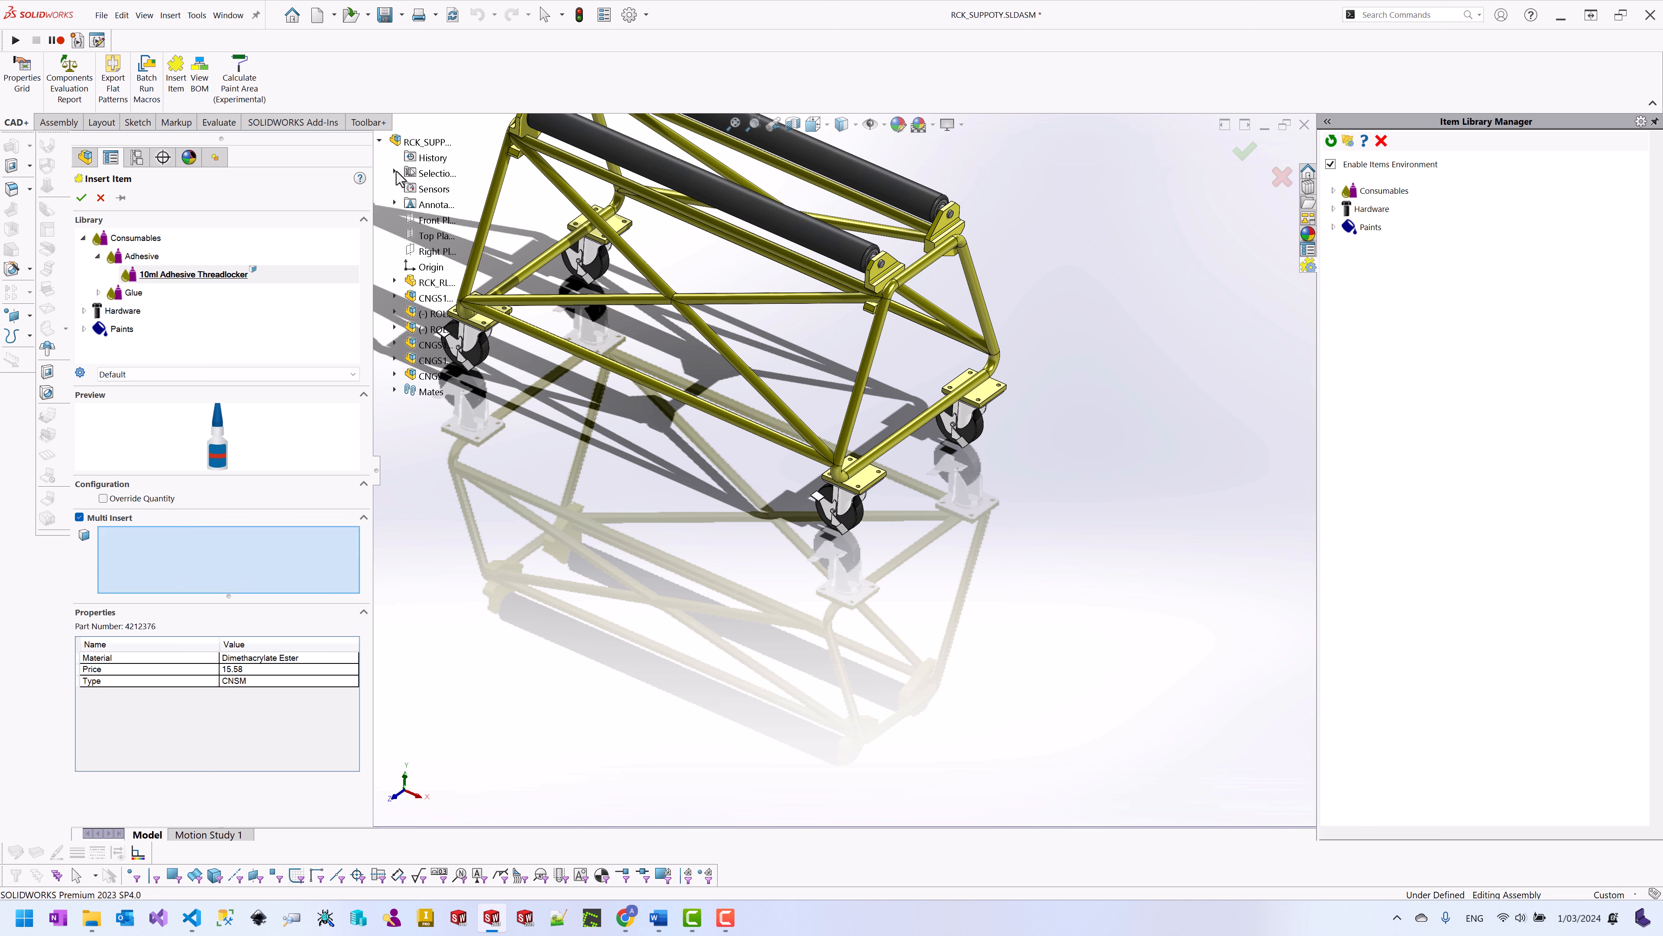
left_click(395, 173)
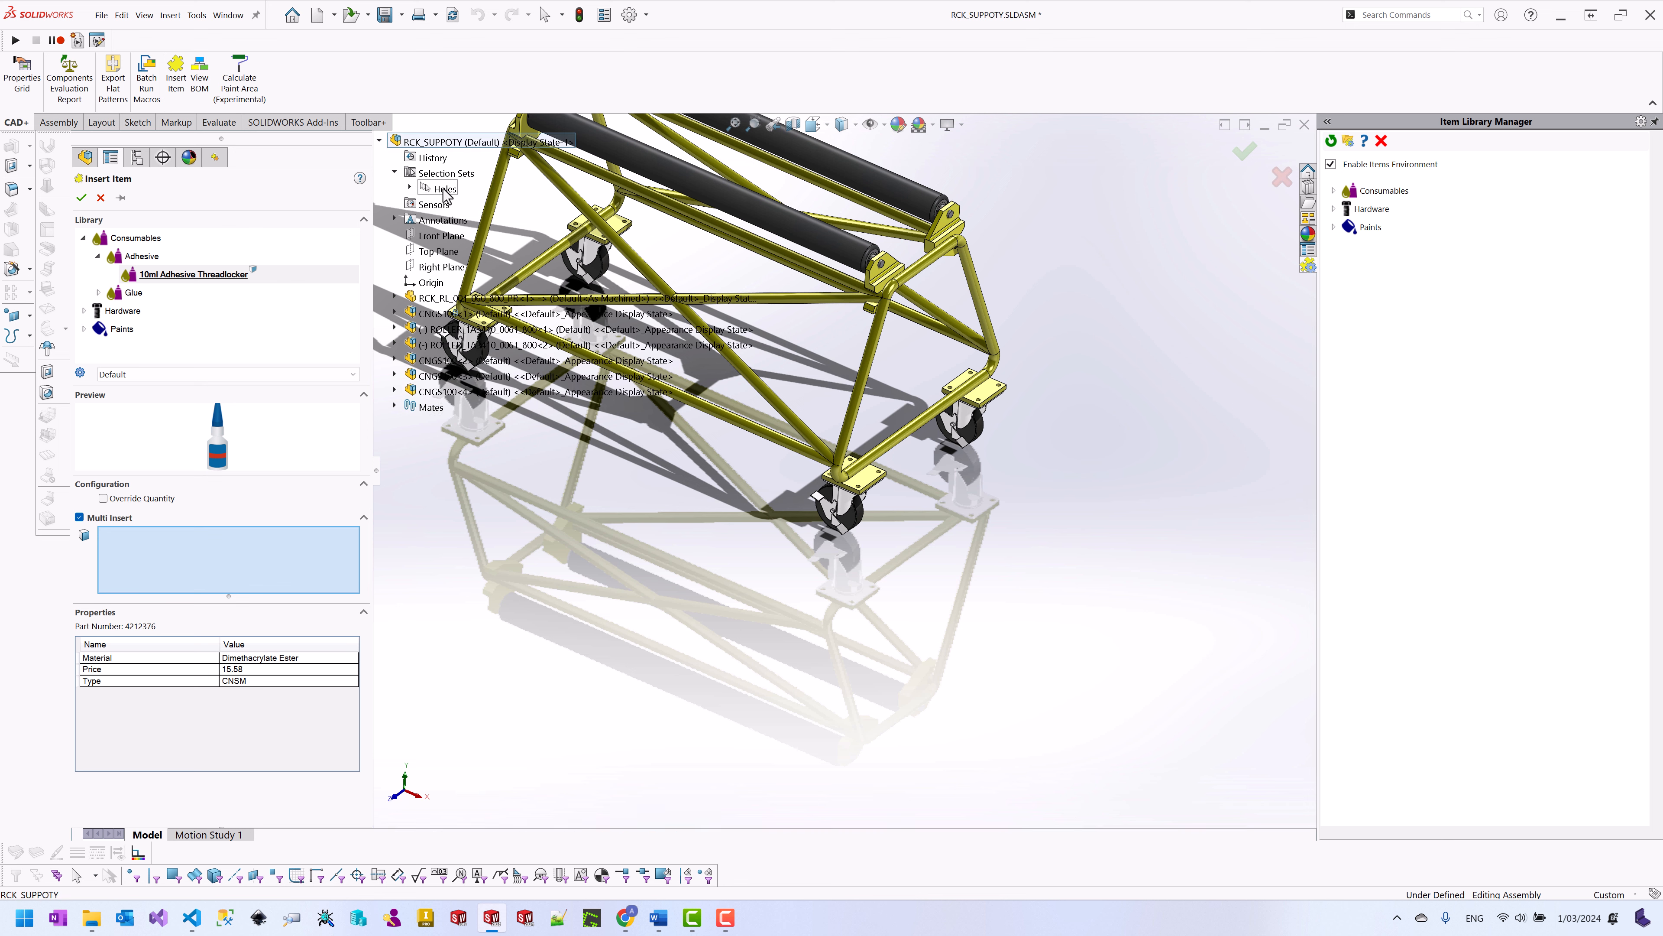
left_click(445, 189)
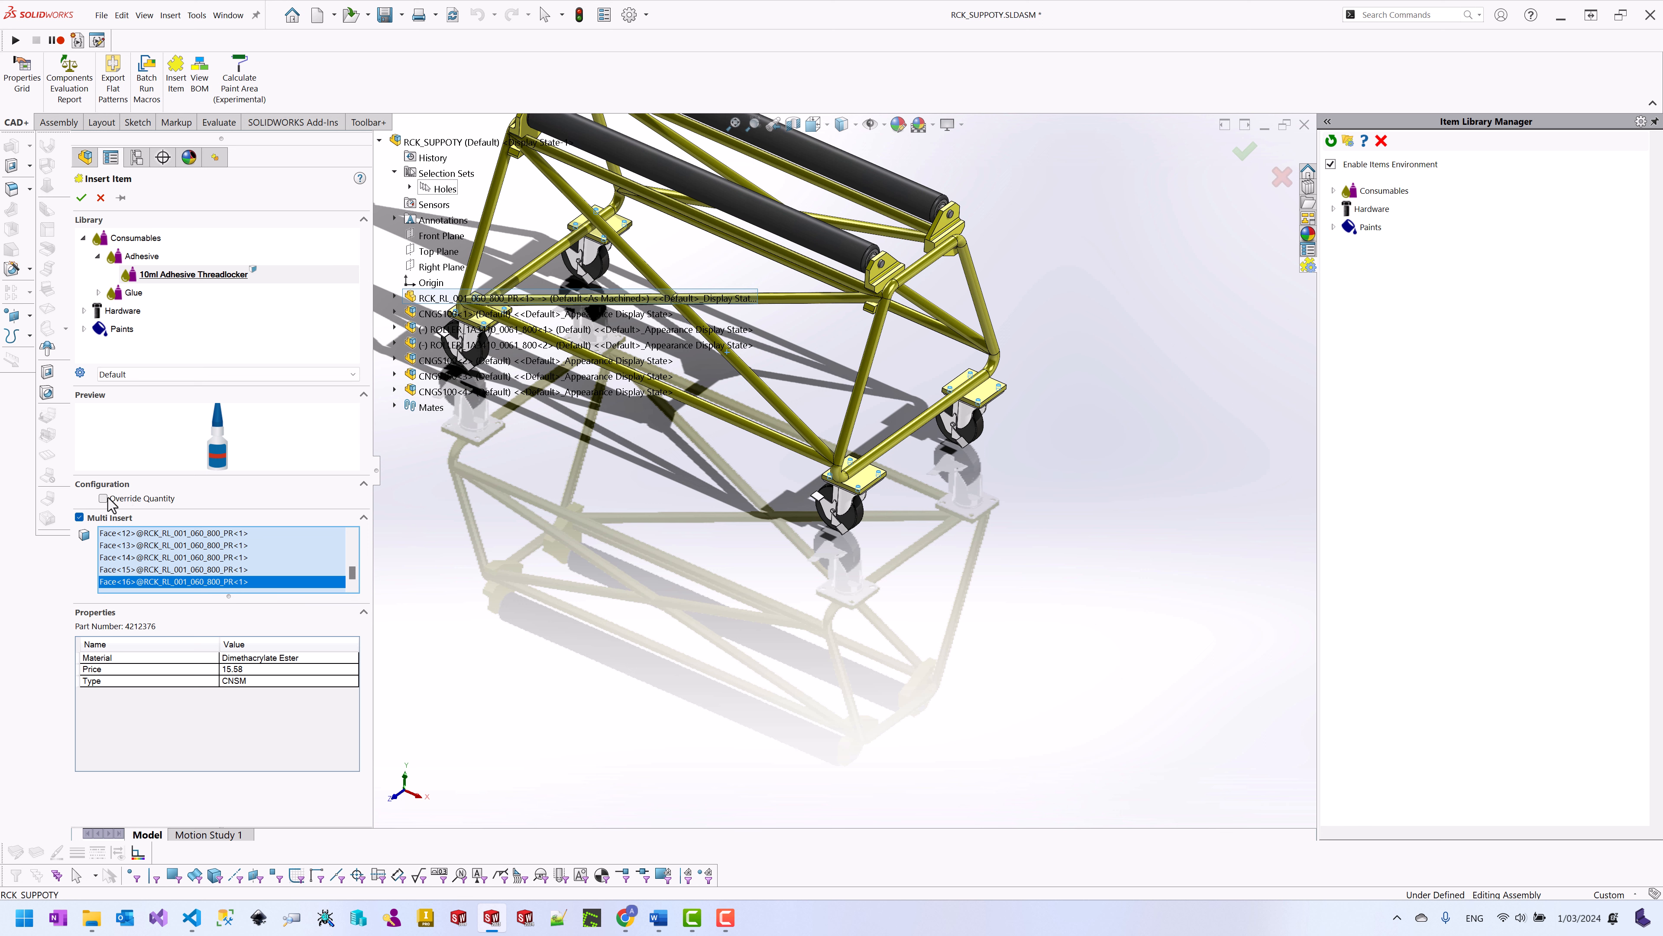
left_click(122, 500)
left_click_drag(265, 502, 210, 500)
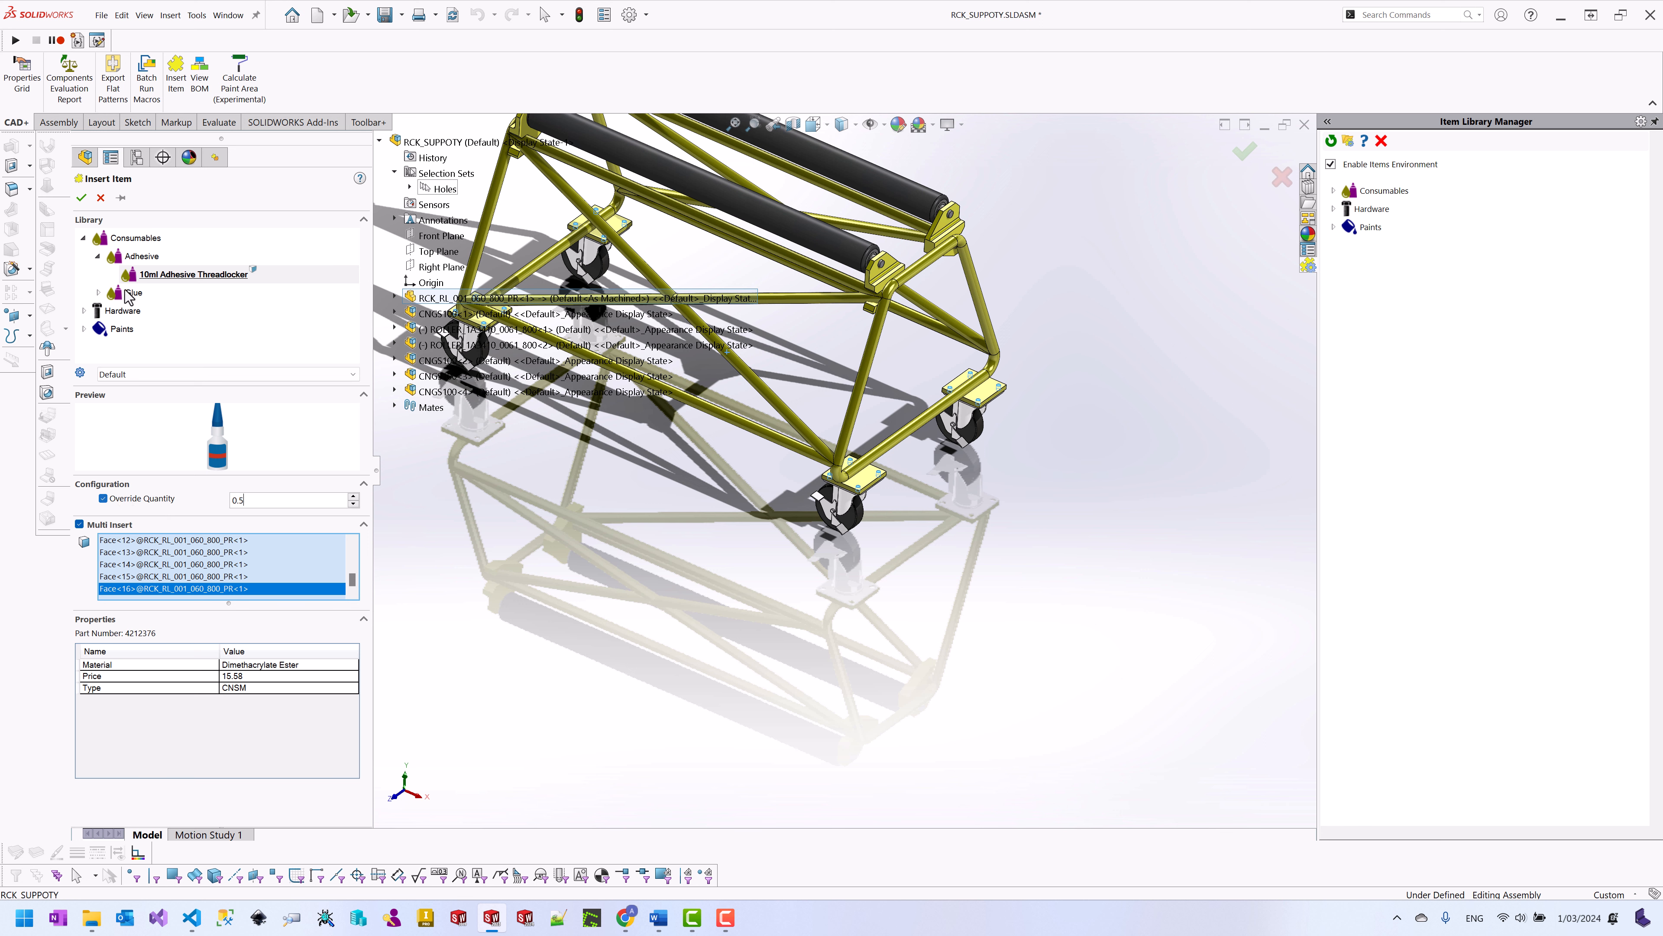
left_click(81, 198)
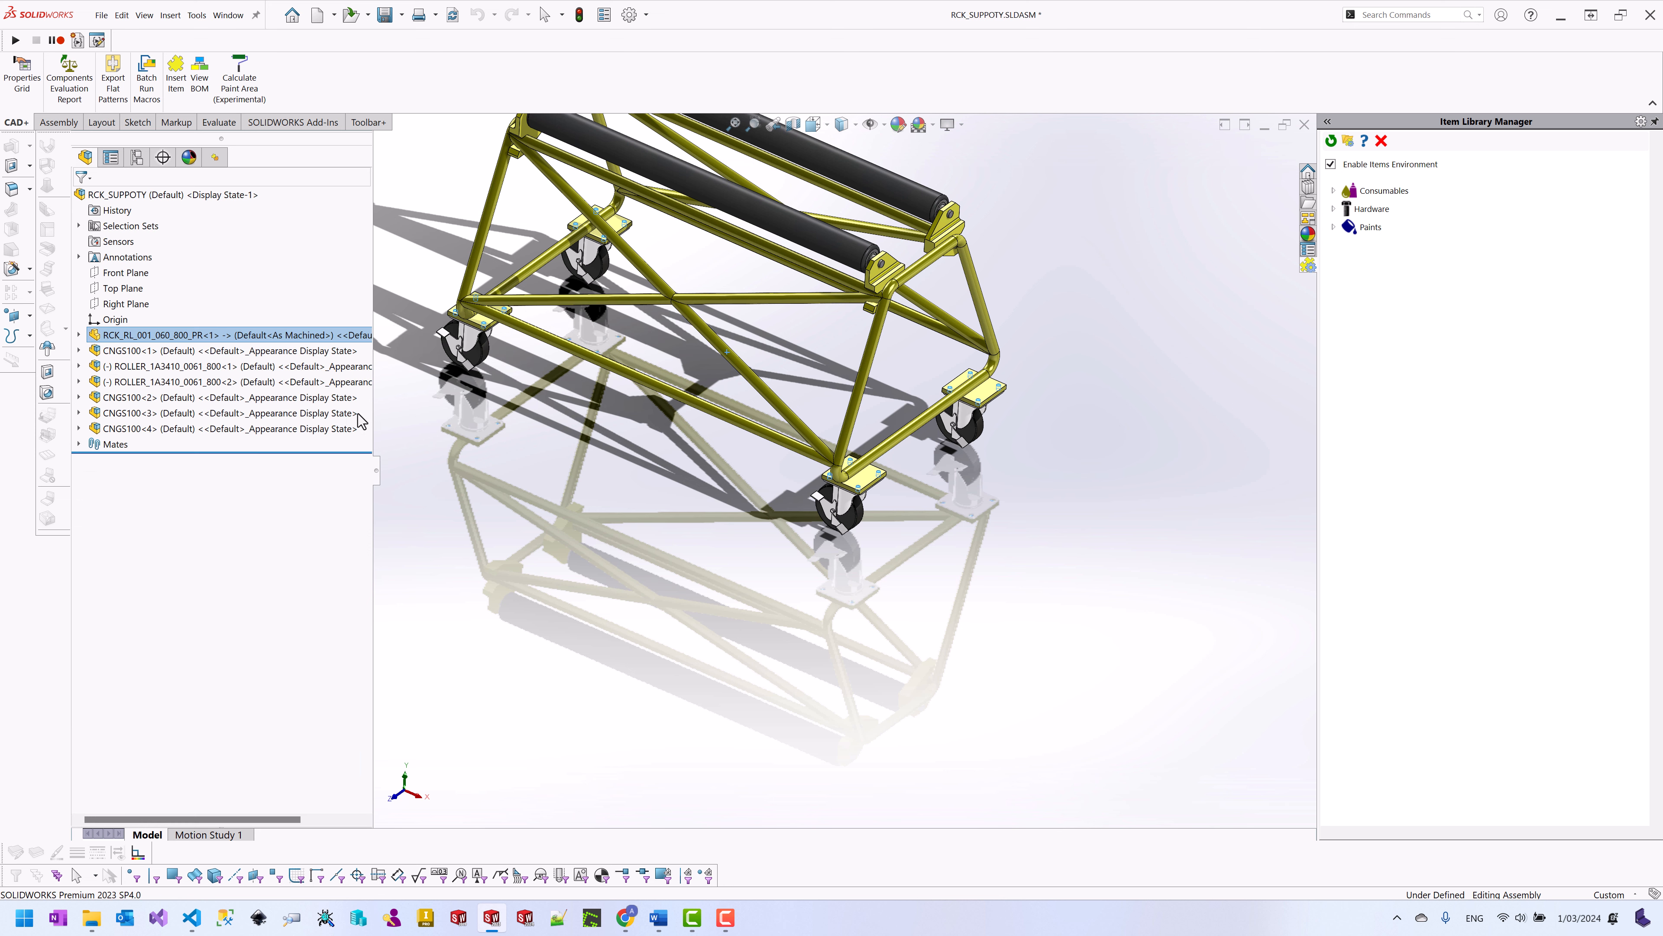
left_click(216, 159)
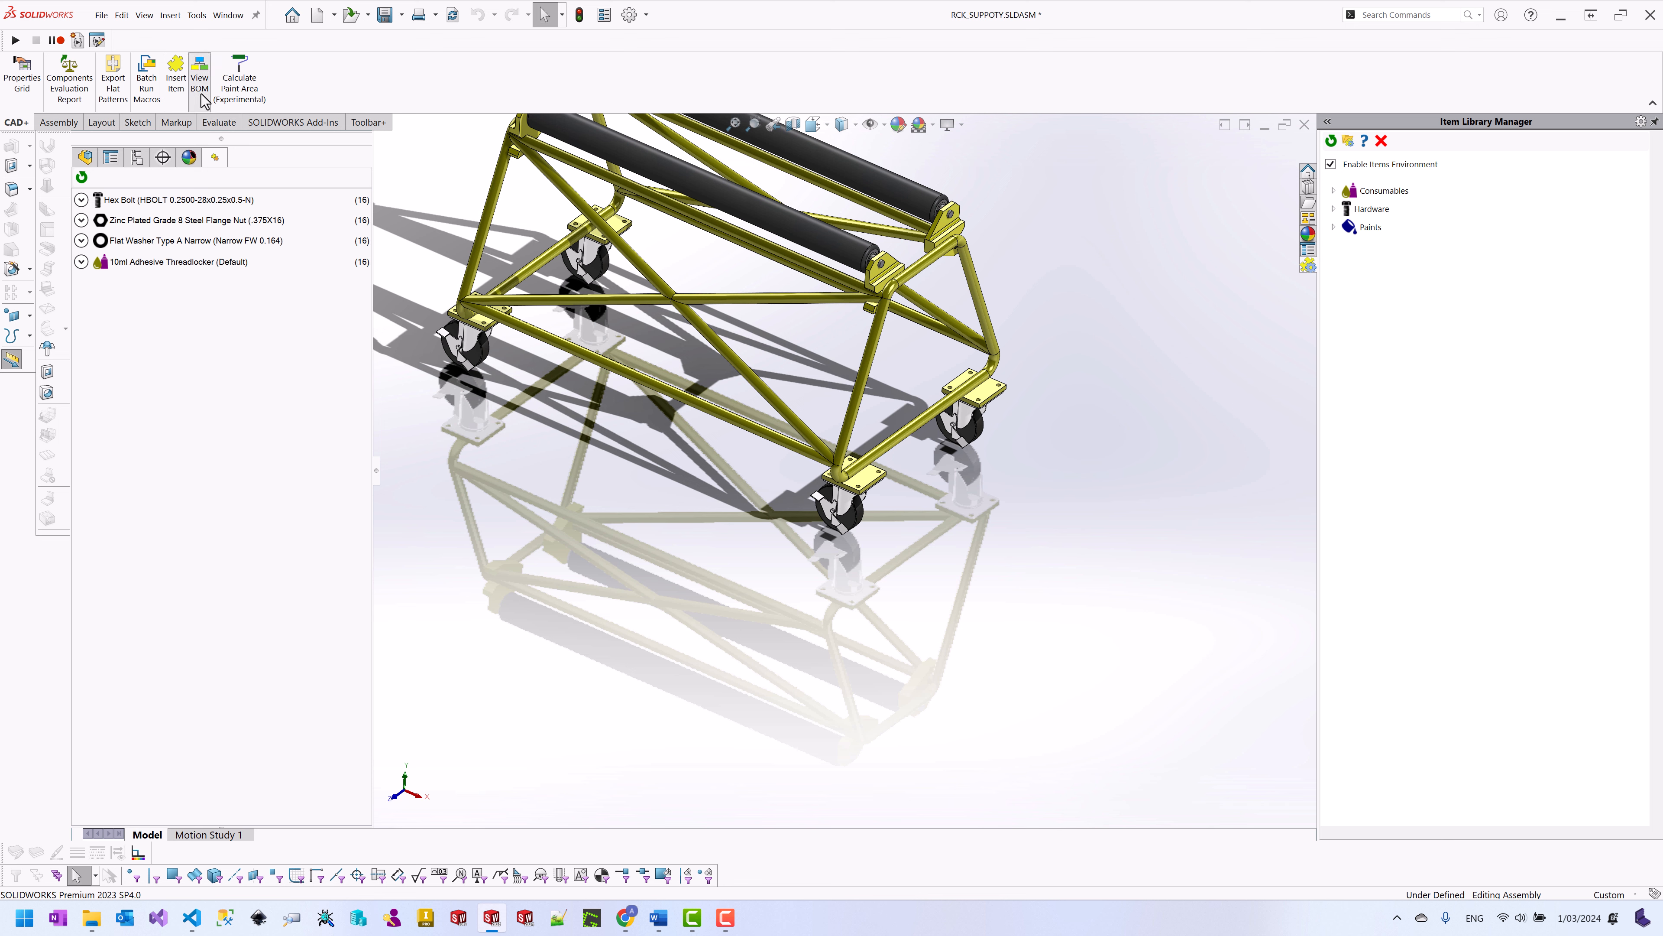
Step: Verify the threadlocker shows quantity 8 in the rack's BOM, then save the rack assembly
left_click(200, 77)
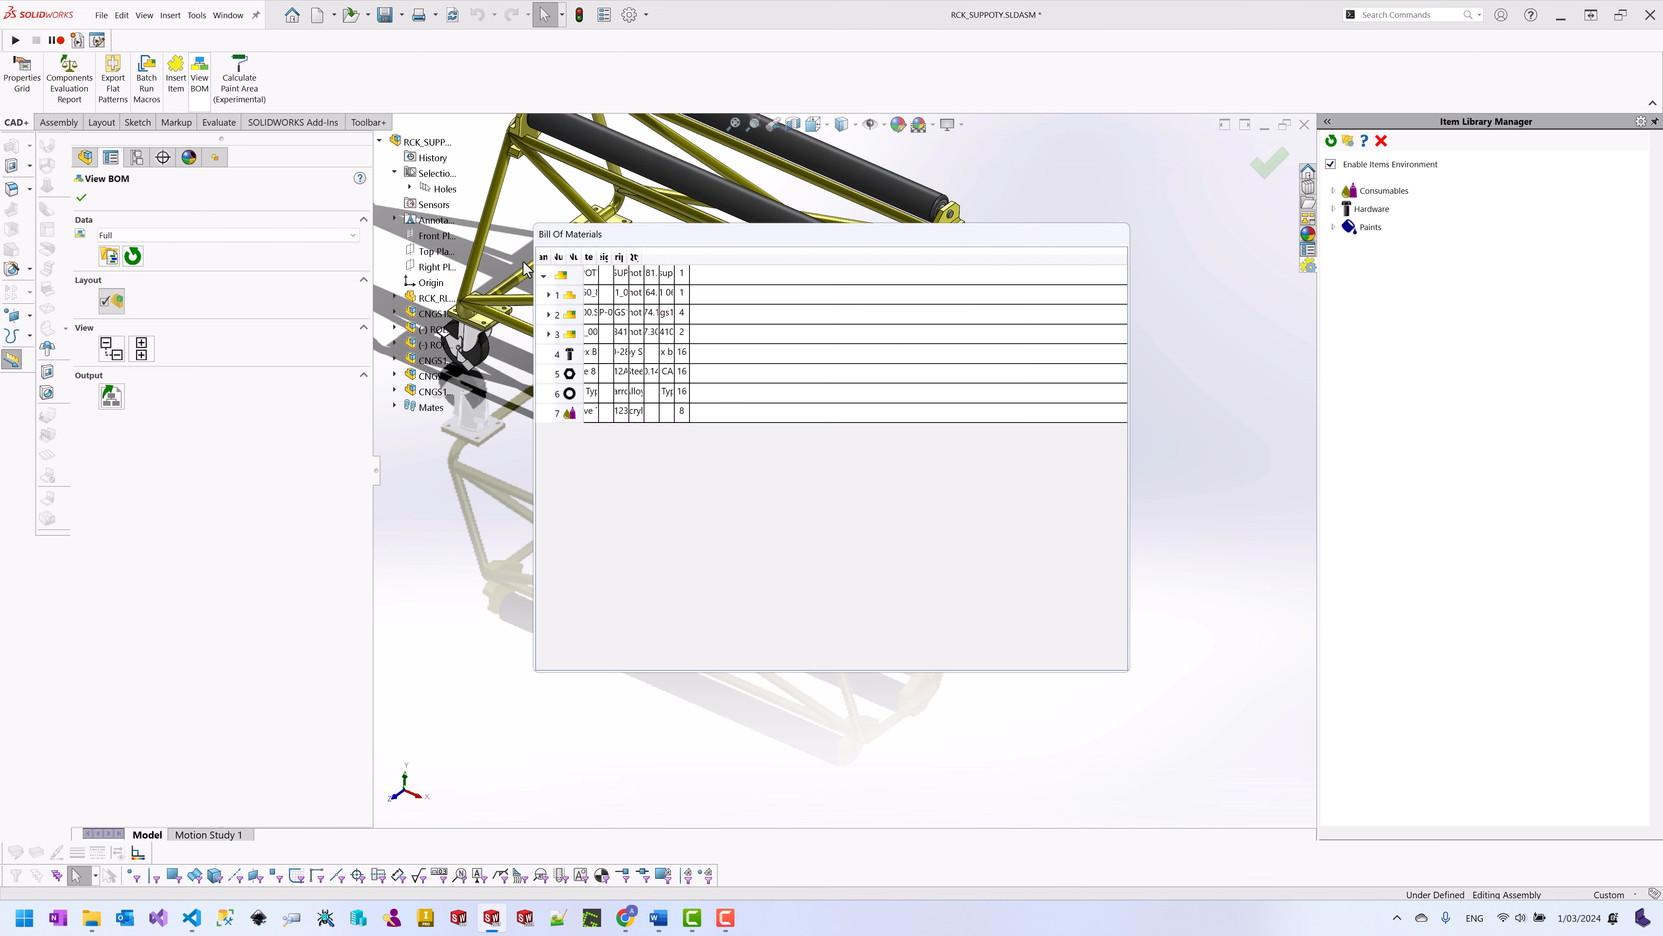
left_click(571, 414)
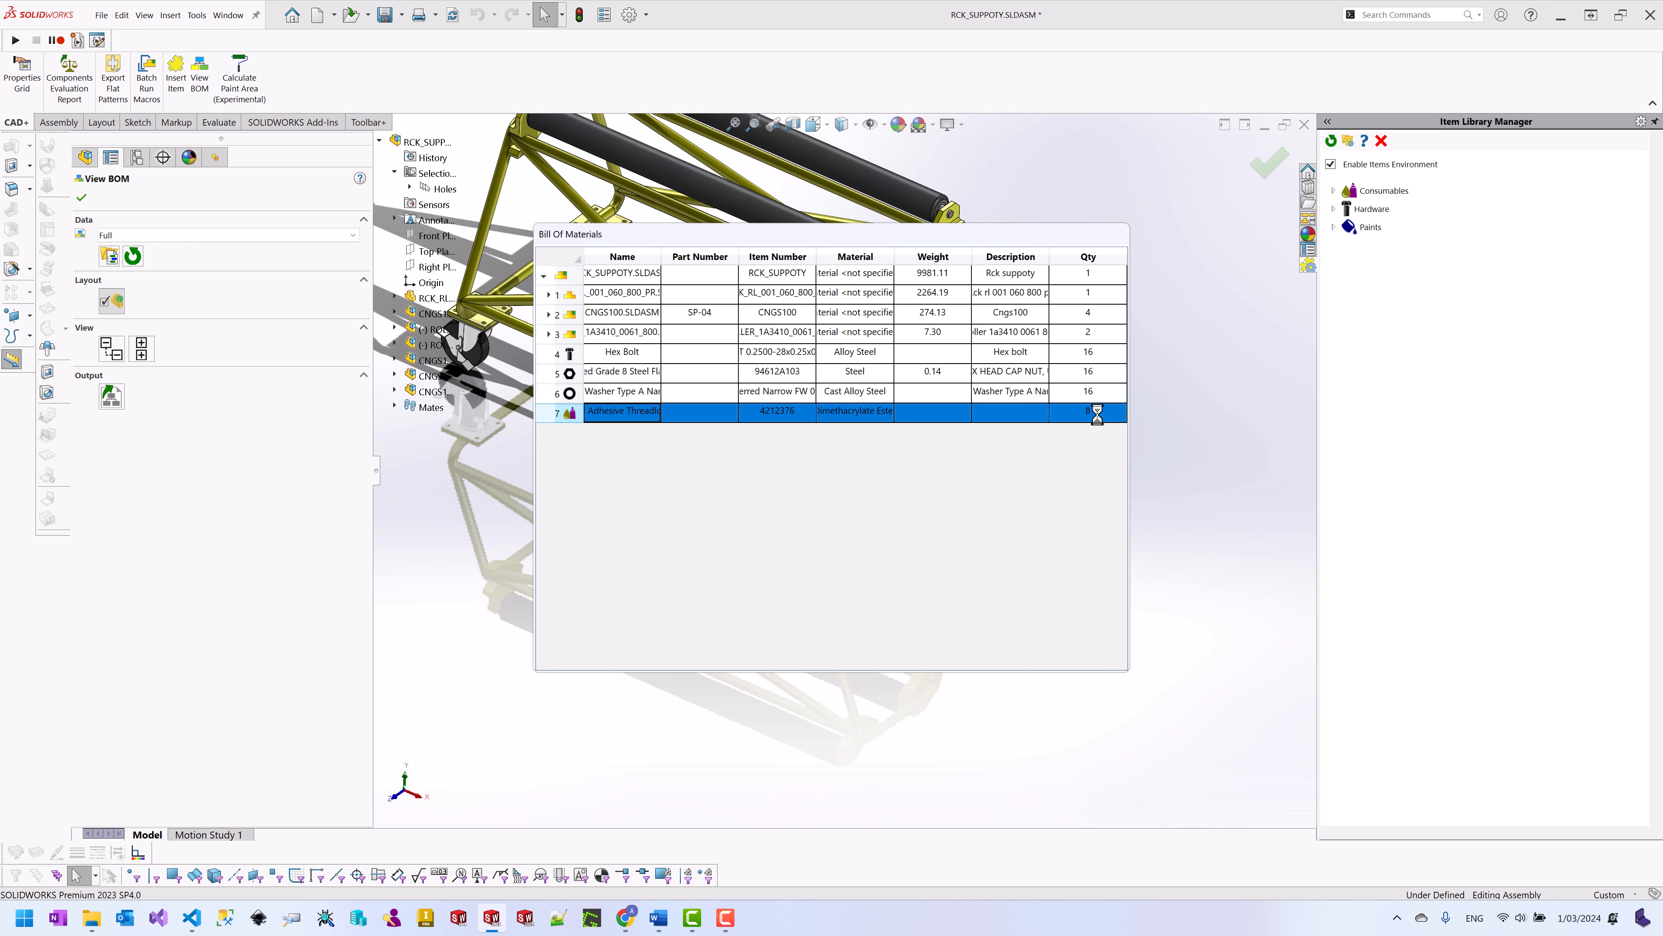
left_click(81, 198)
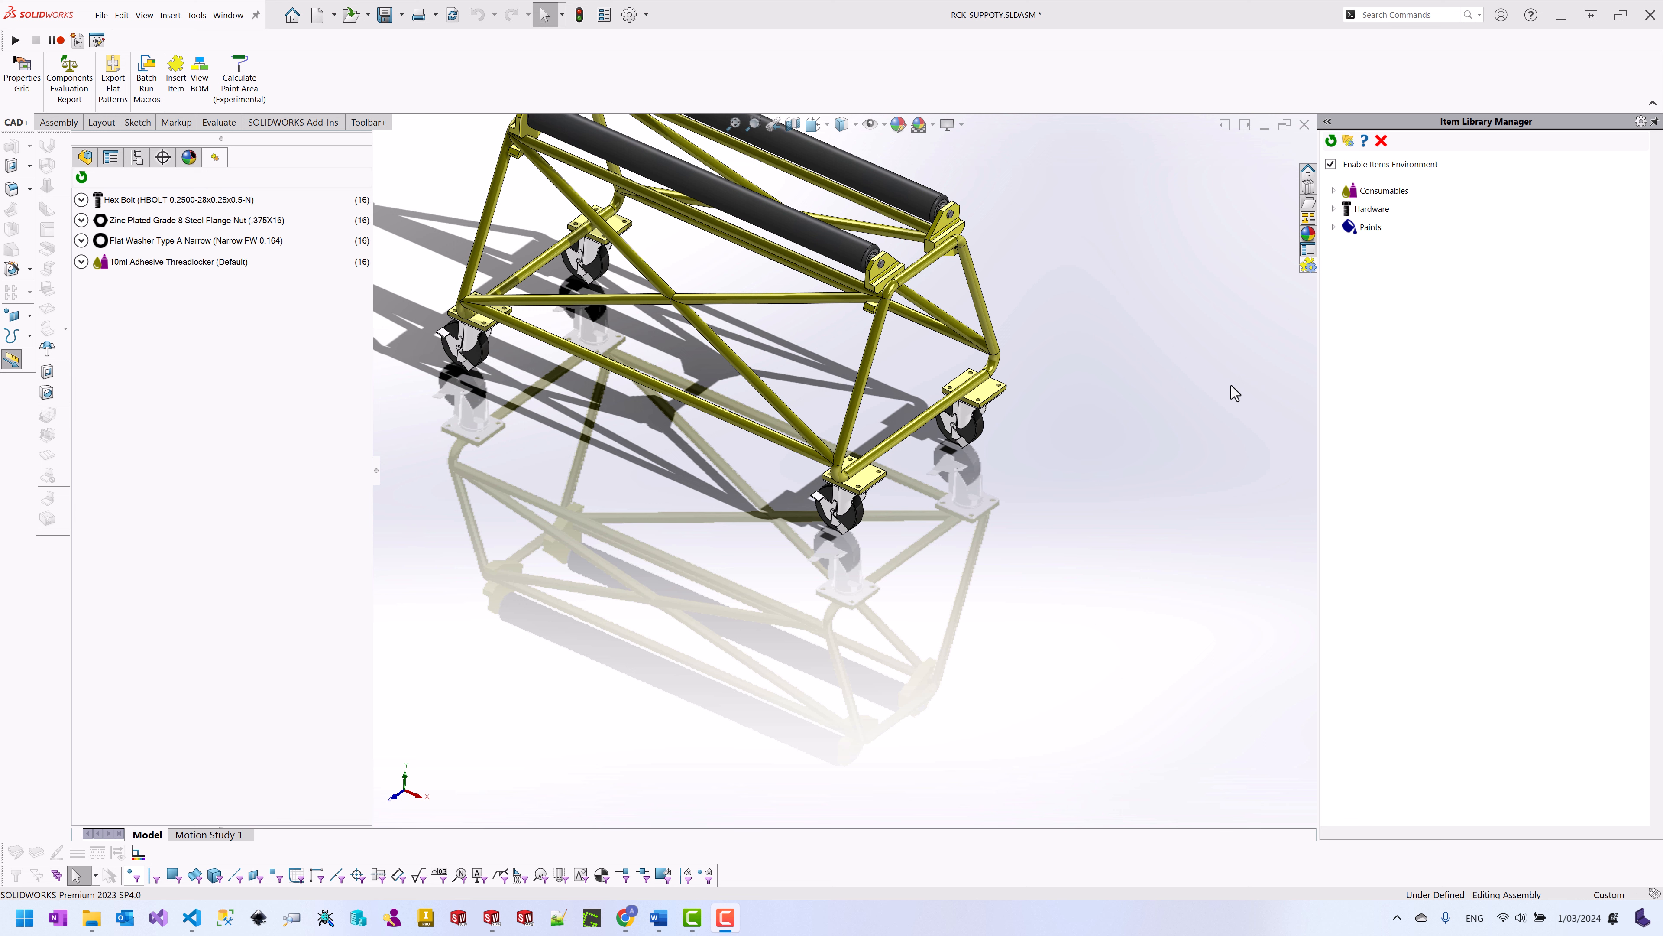
left_click(1162, 357)
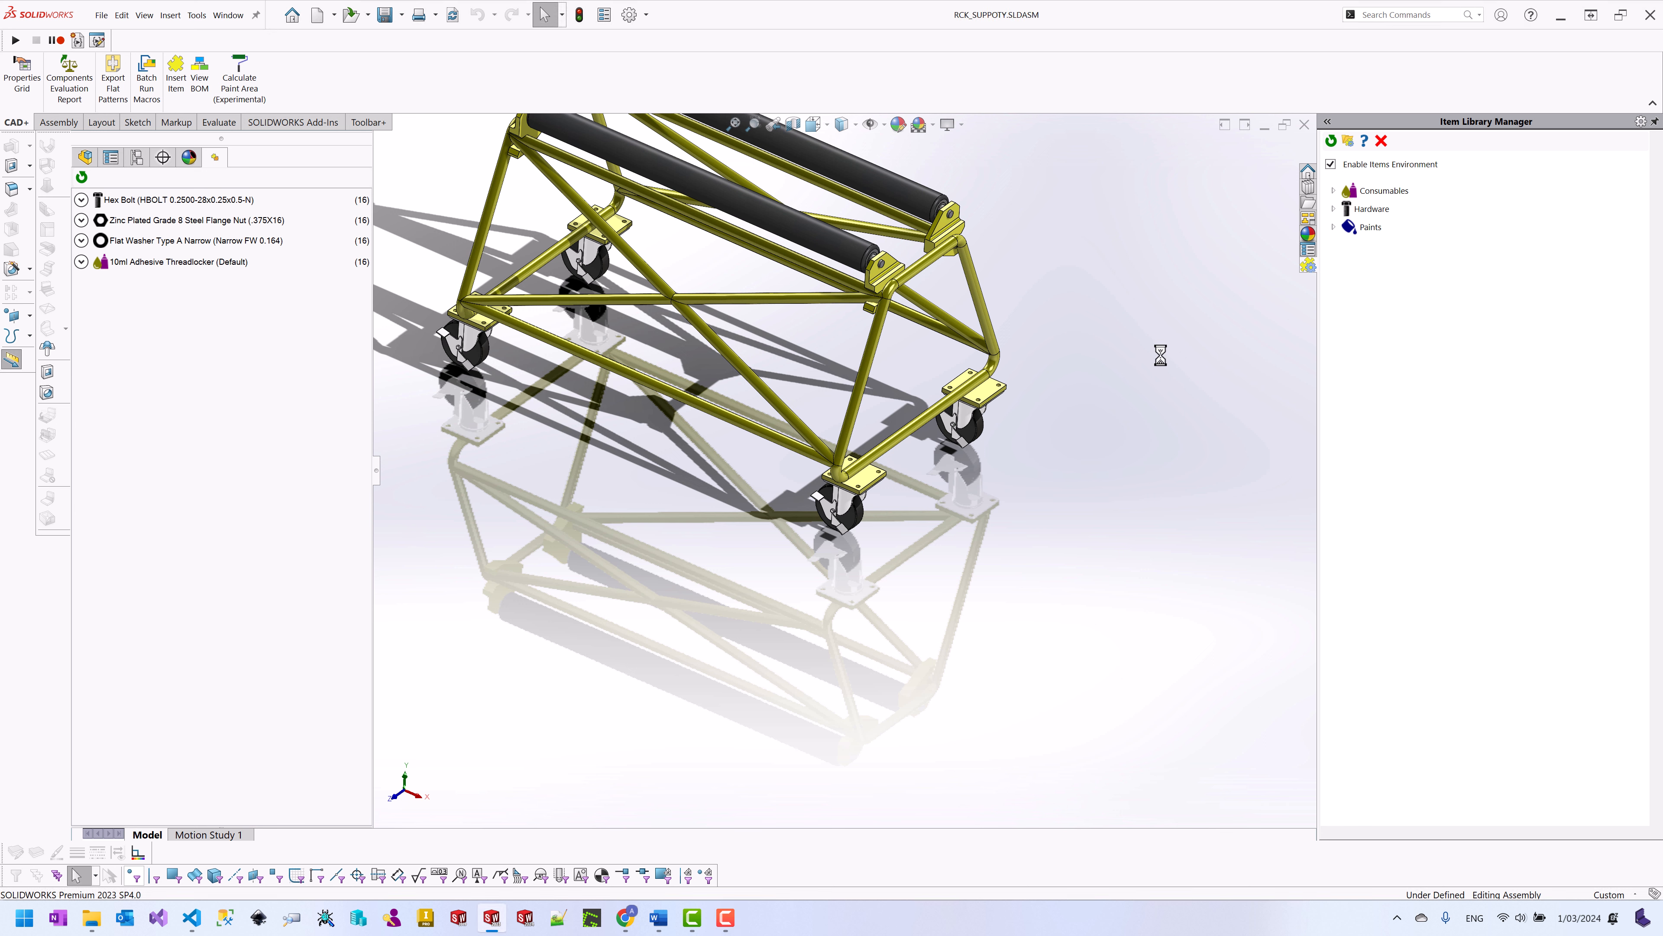
left_click(228, 15)
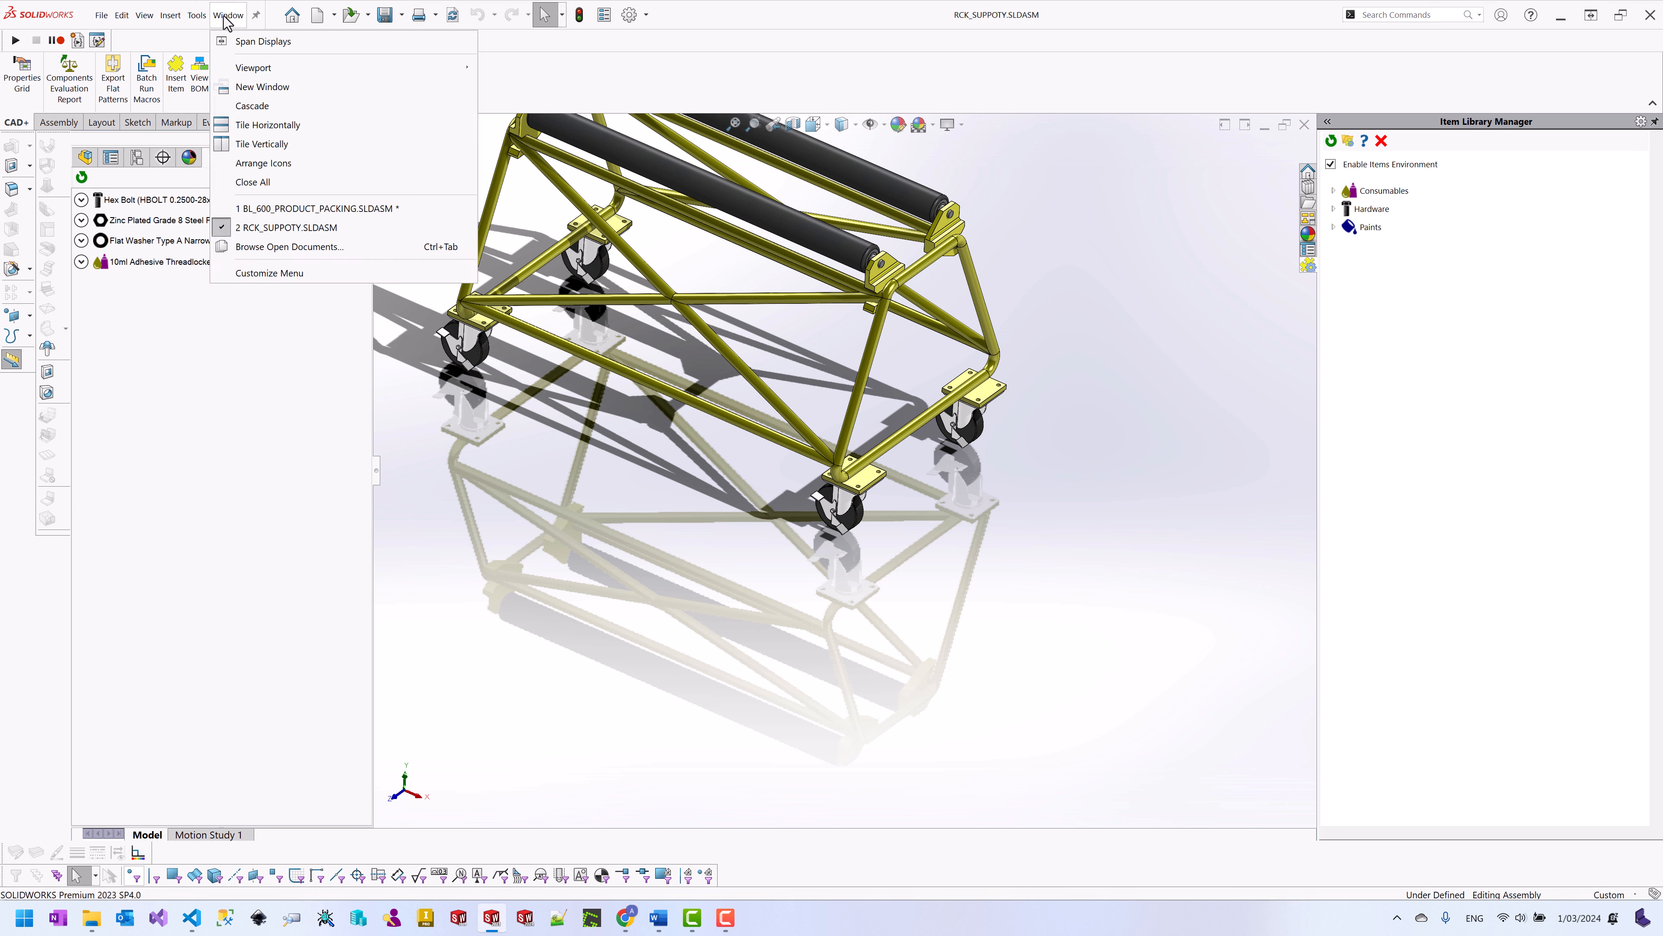
Step: Rebuild and Save All on BL_600_PRODUCT_PACKING, then reveal its Roof Sheet folder in File Explorer
left_click(336, 209)
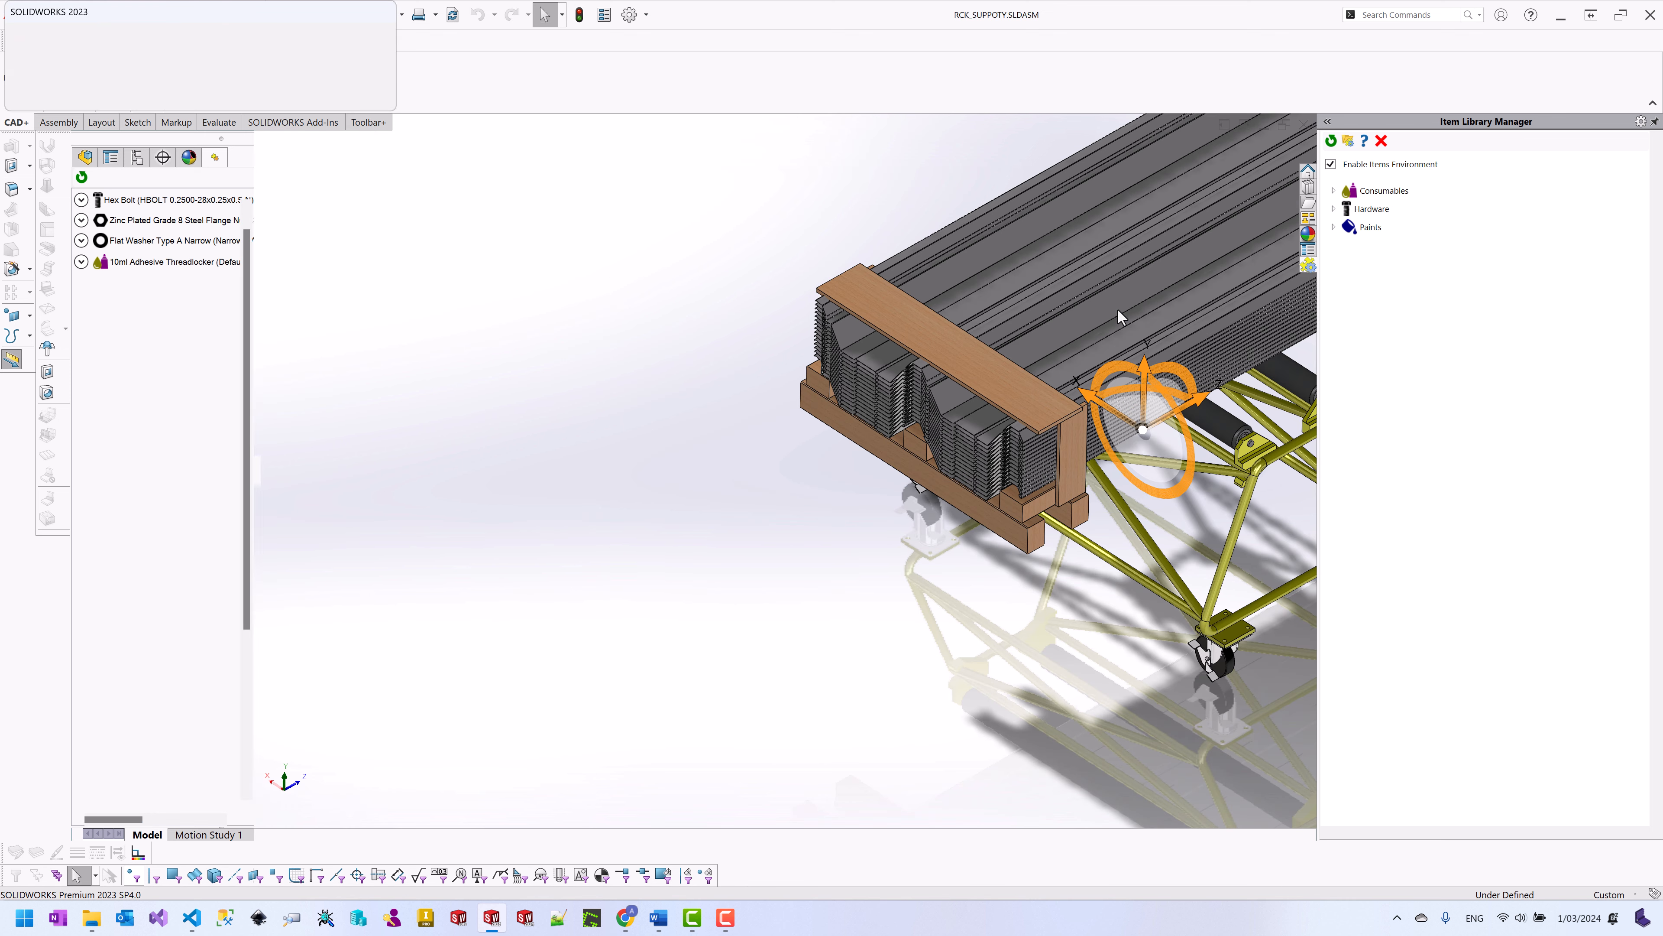
left_click(143, 70)
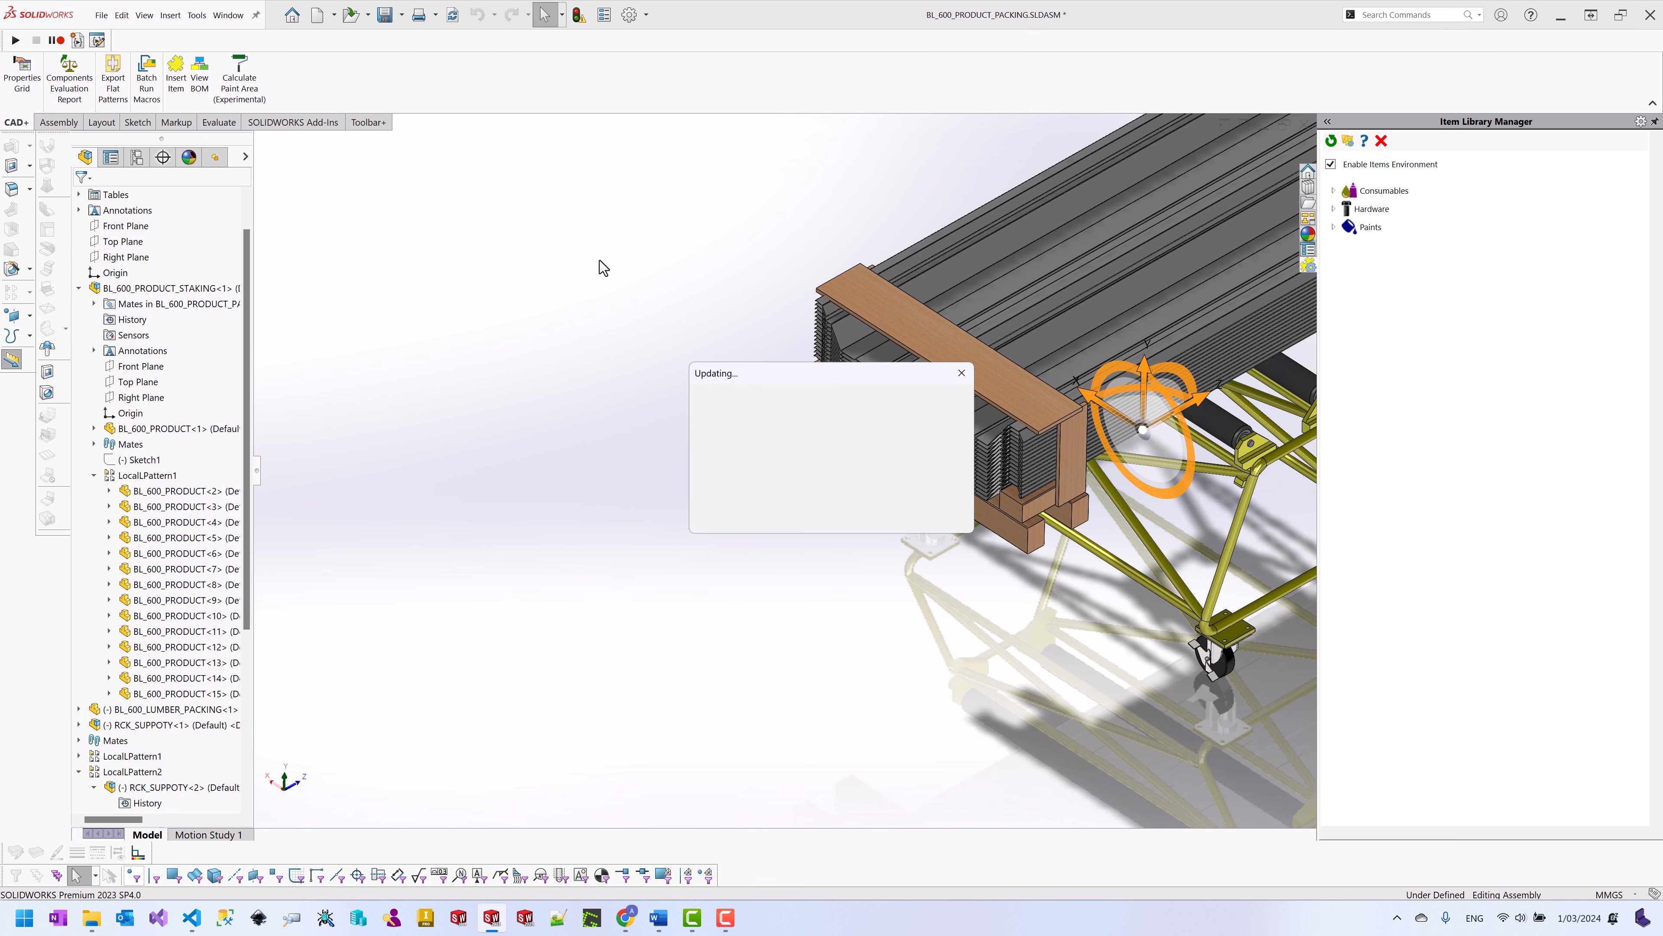
key("ctrl+s")
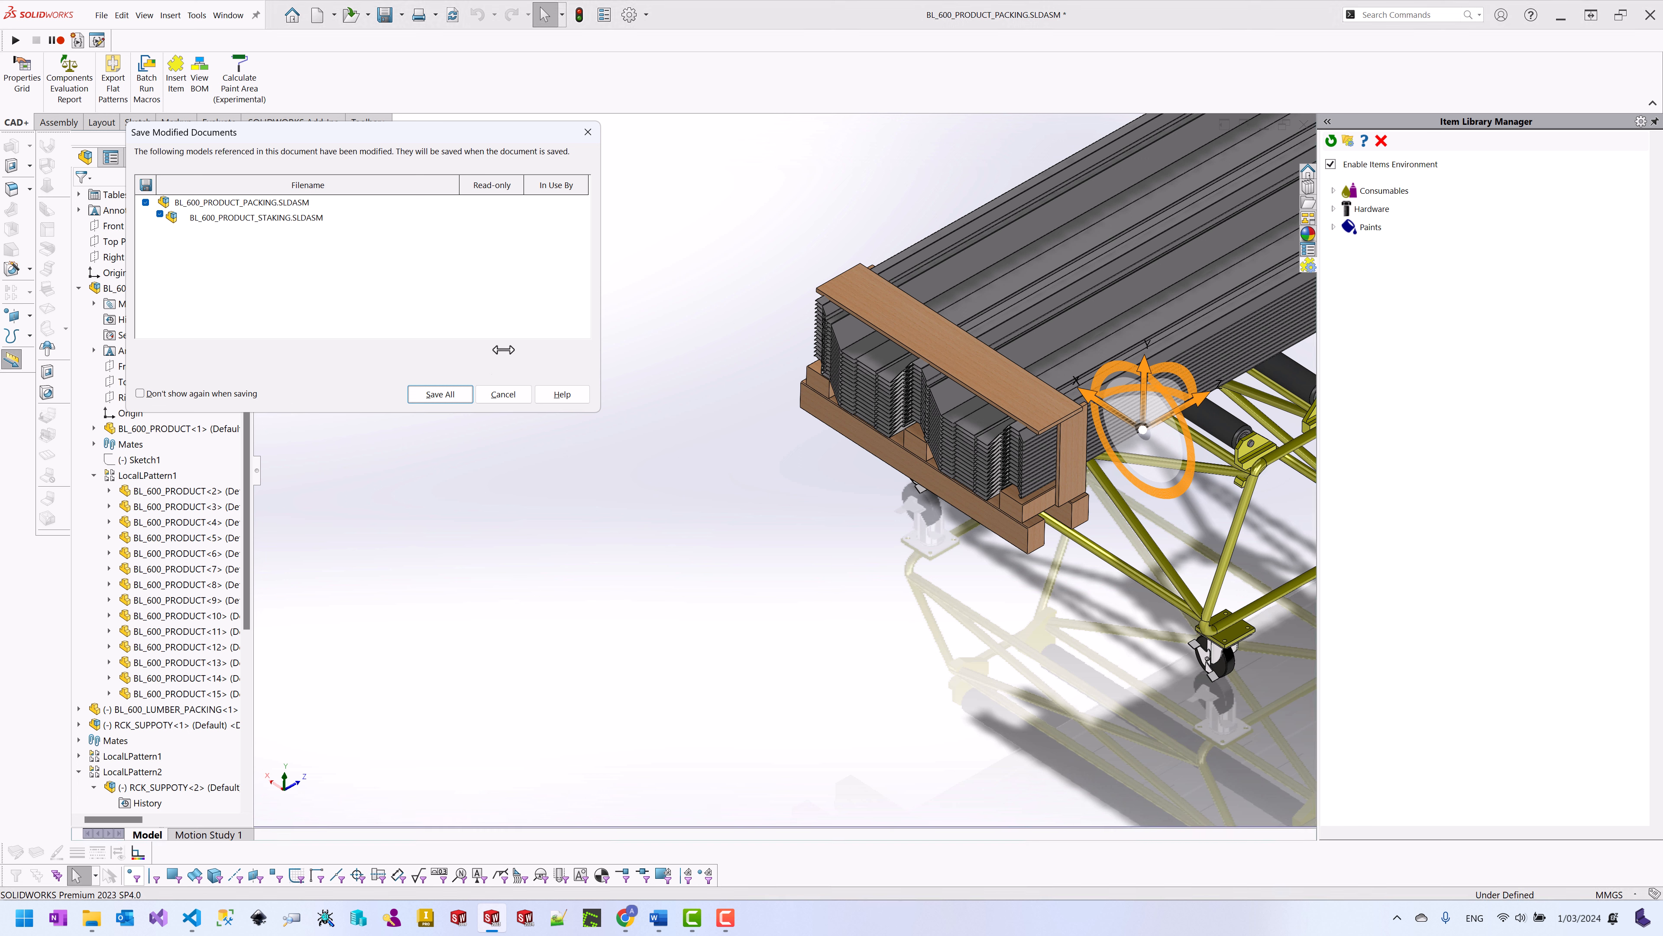
left_click(438, 395)
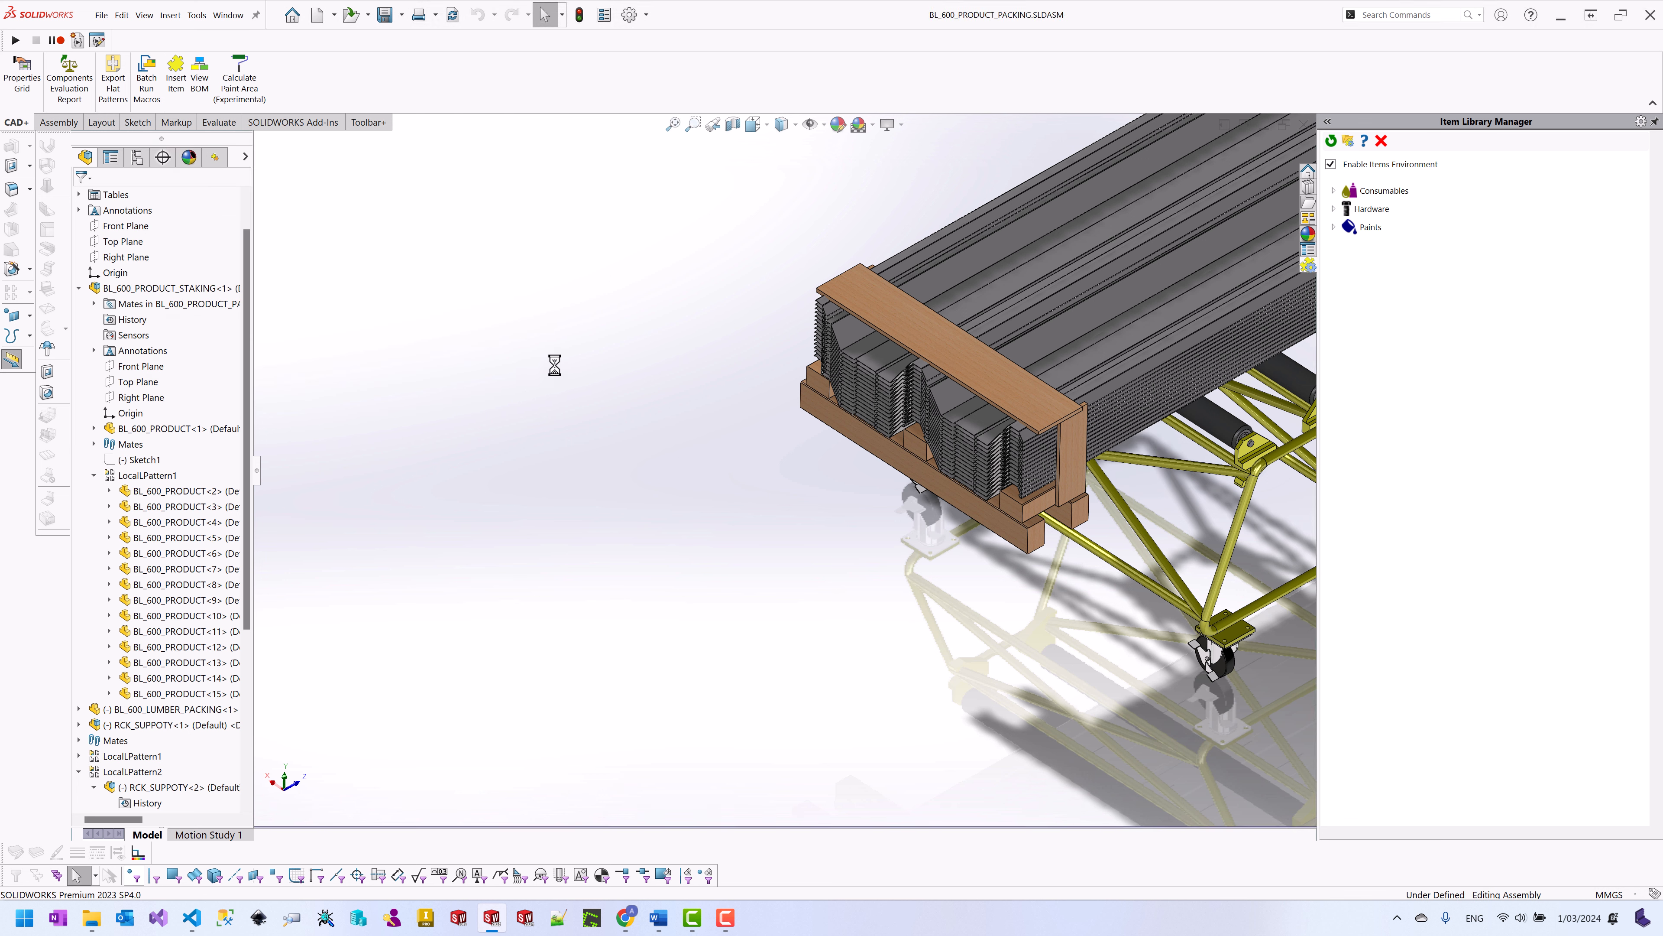
key("r")
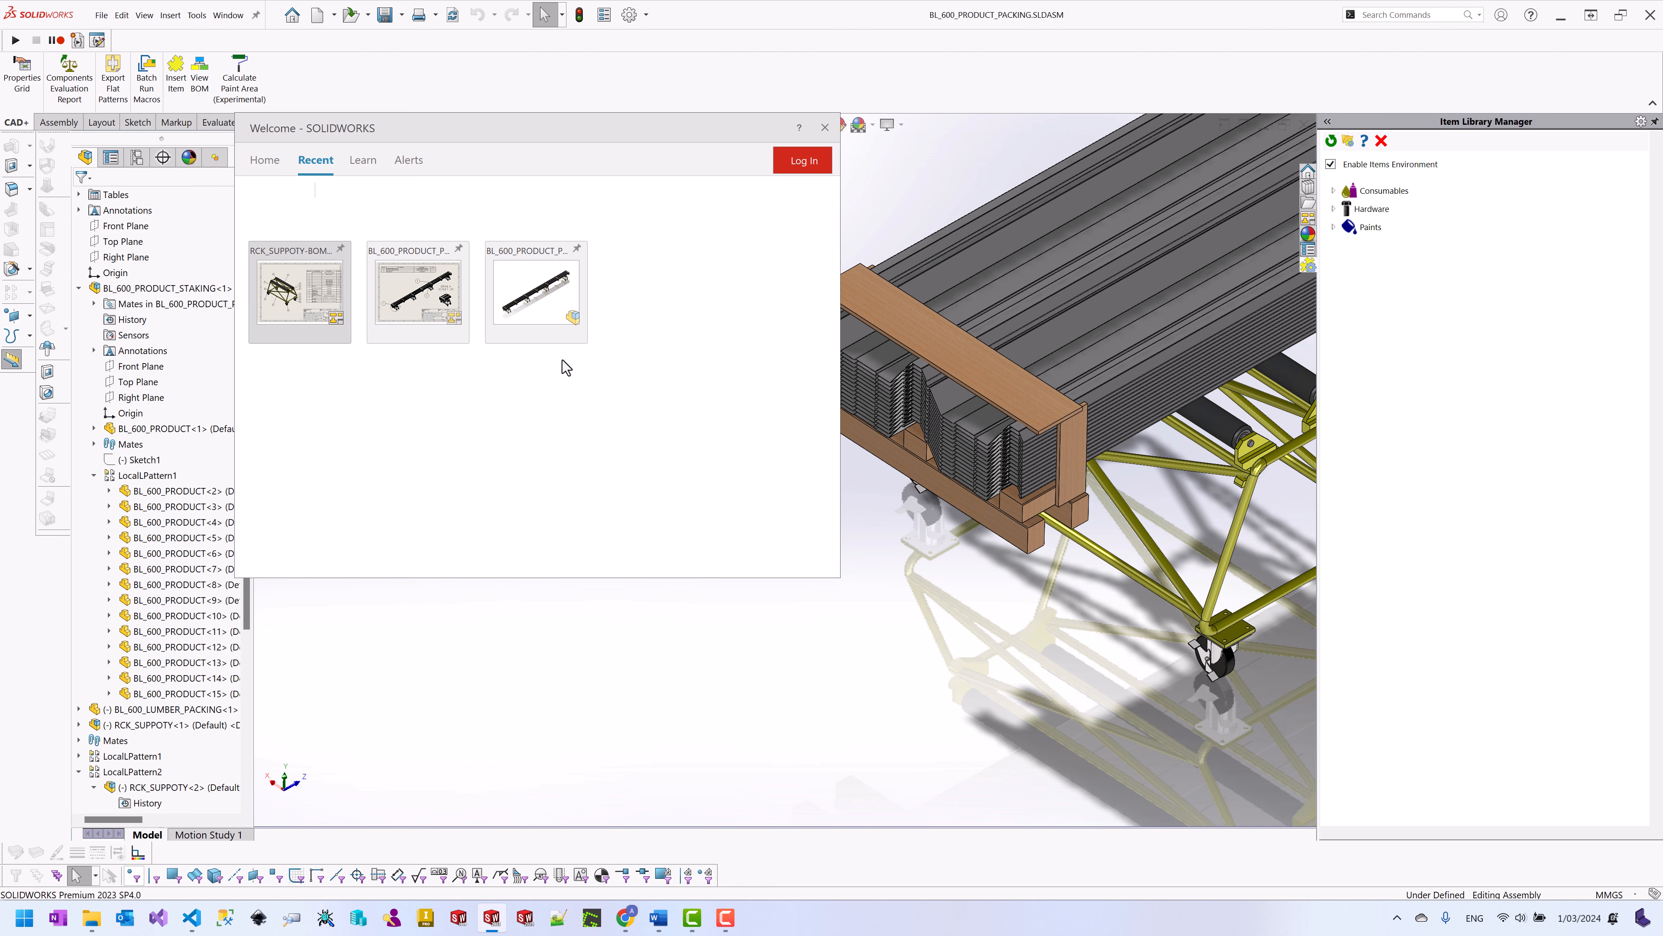
left_click(528, 341)
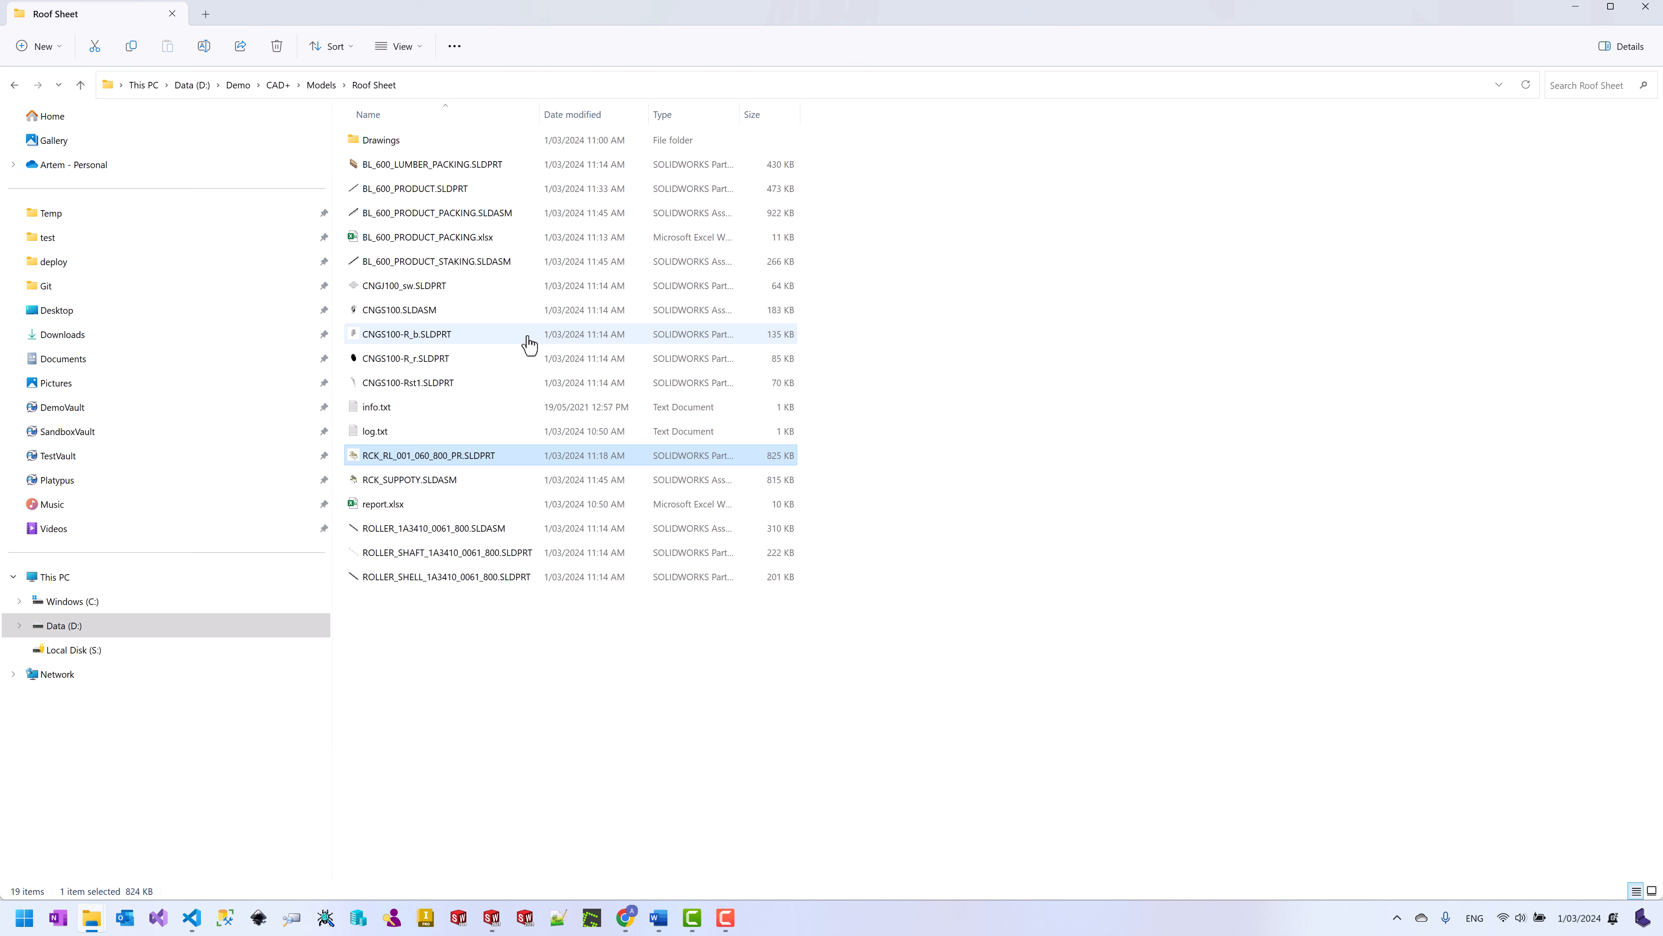
Step: Open BL_600_PRODUCT_PACKING.SLDASM in BOM+, enlarge the window and expand the full BOM tree
right_click(439, 222)
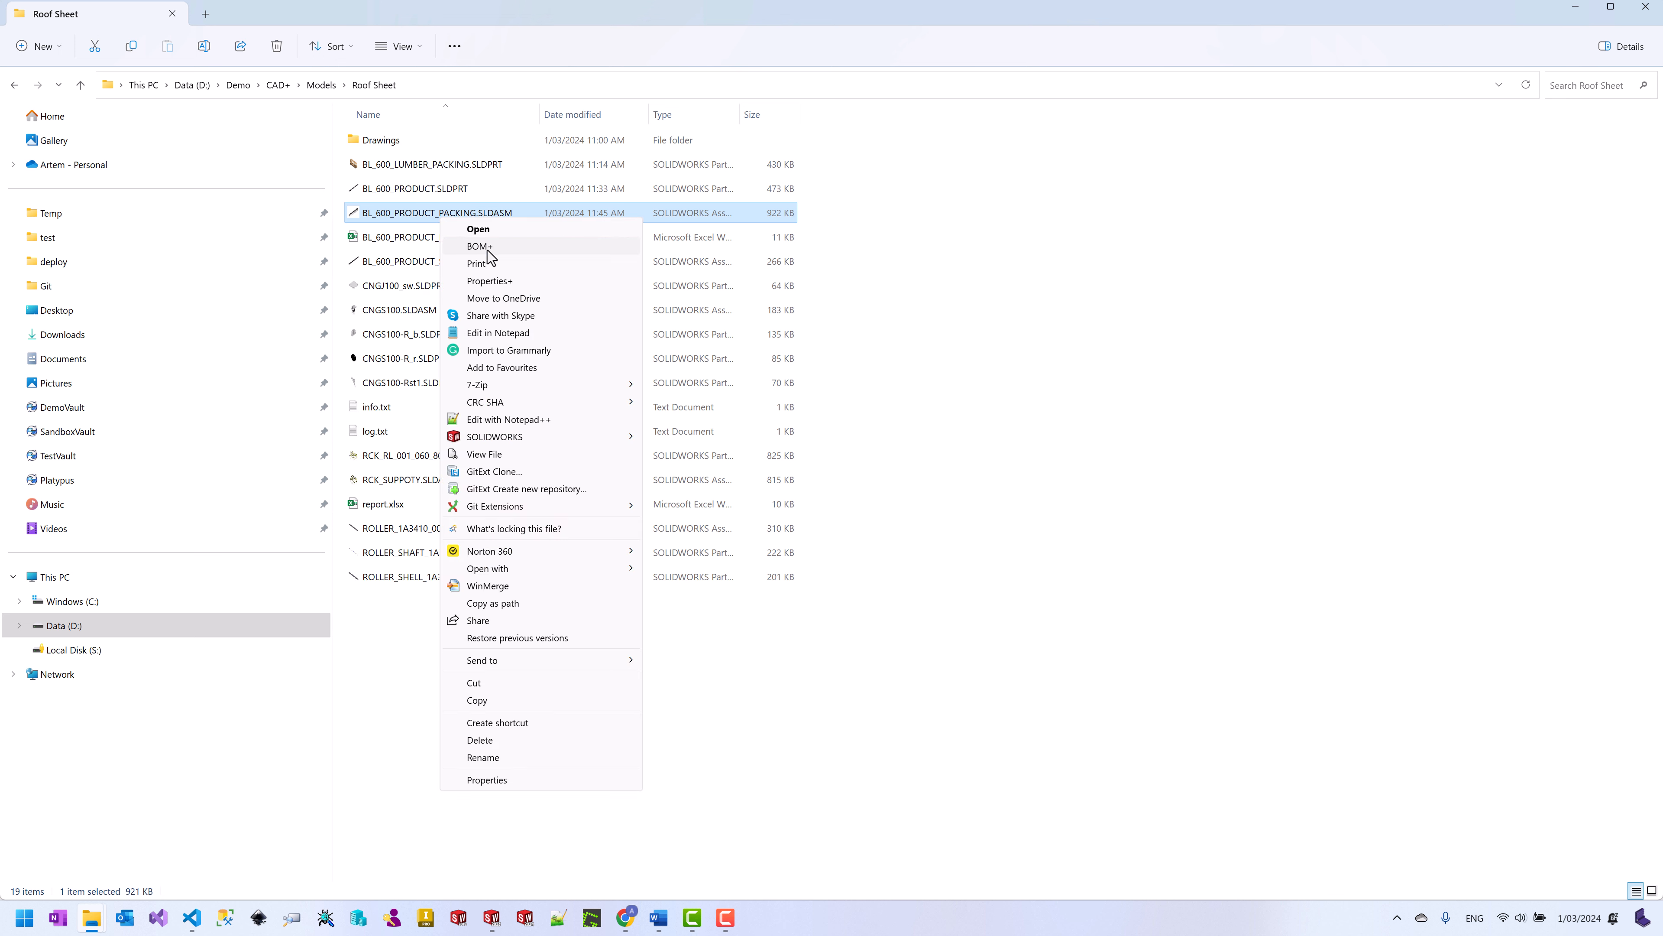
left_click(488, 248)
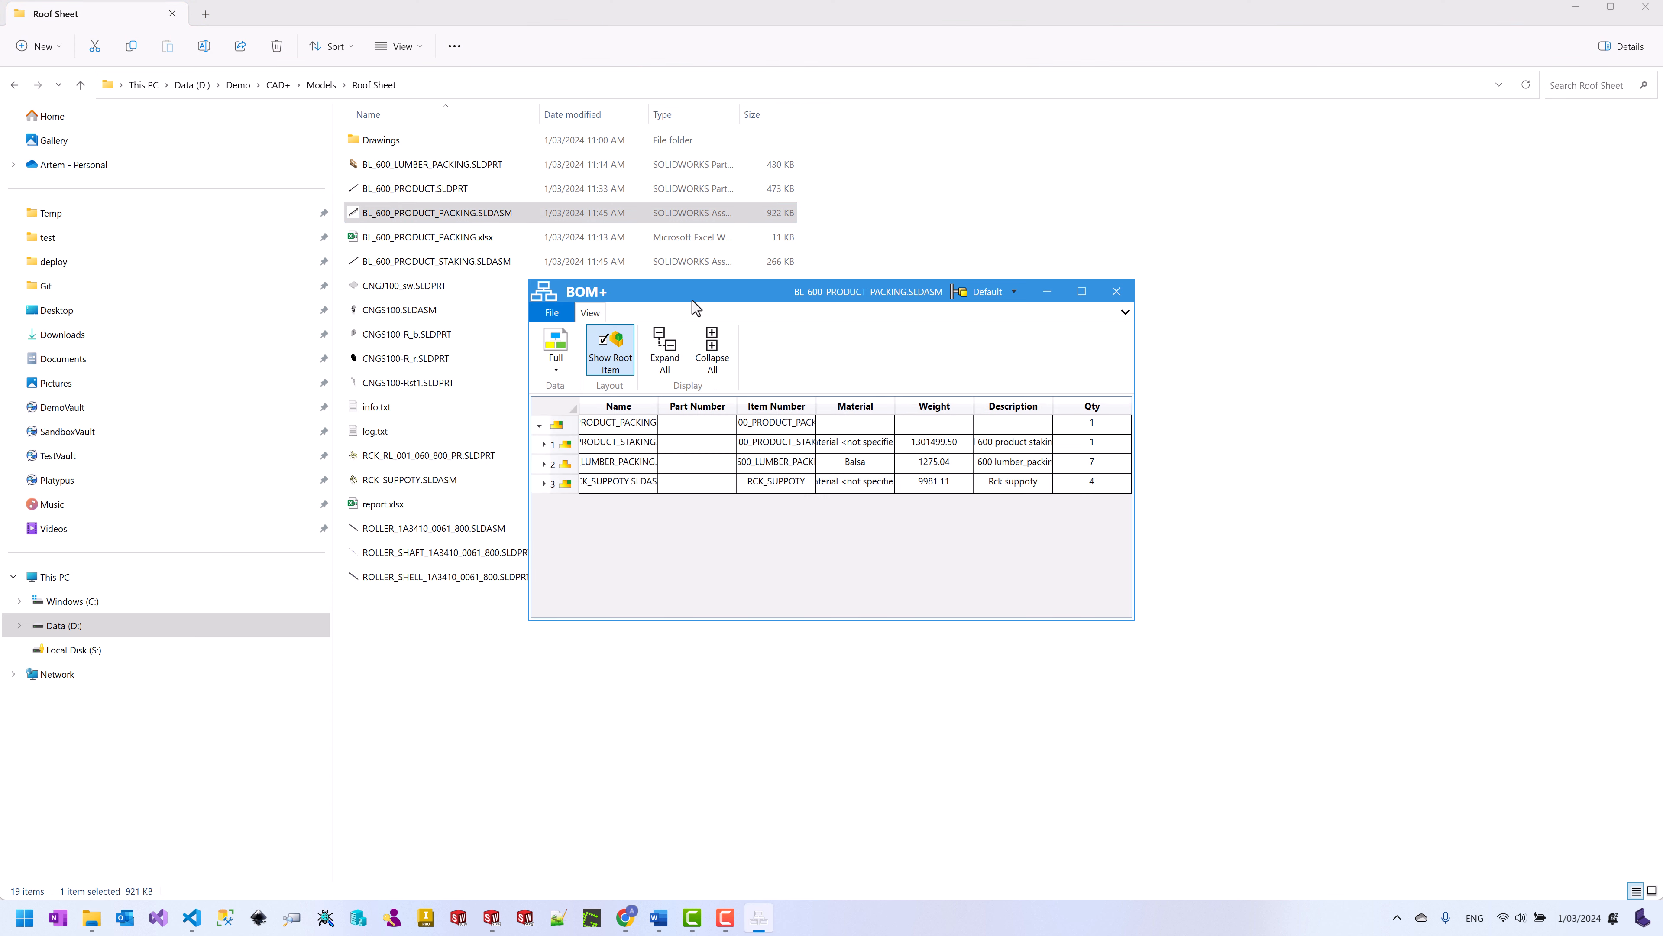
left_click_drag(693, 299, 602, 148)
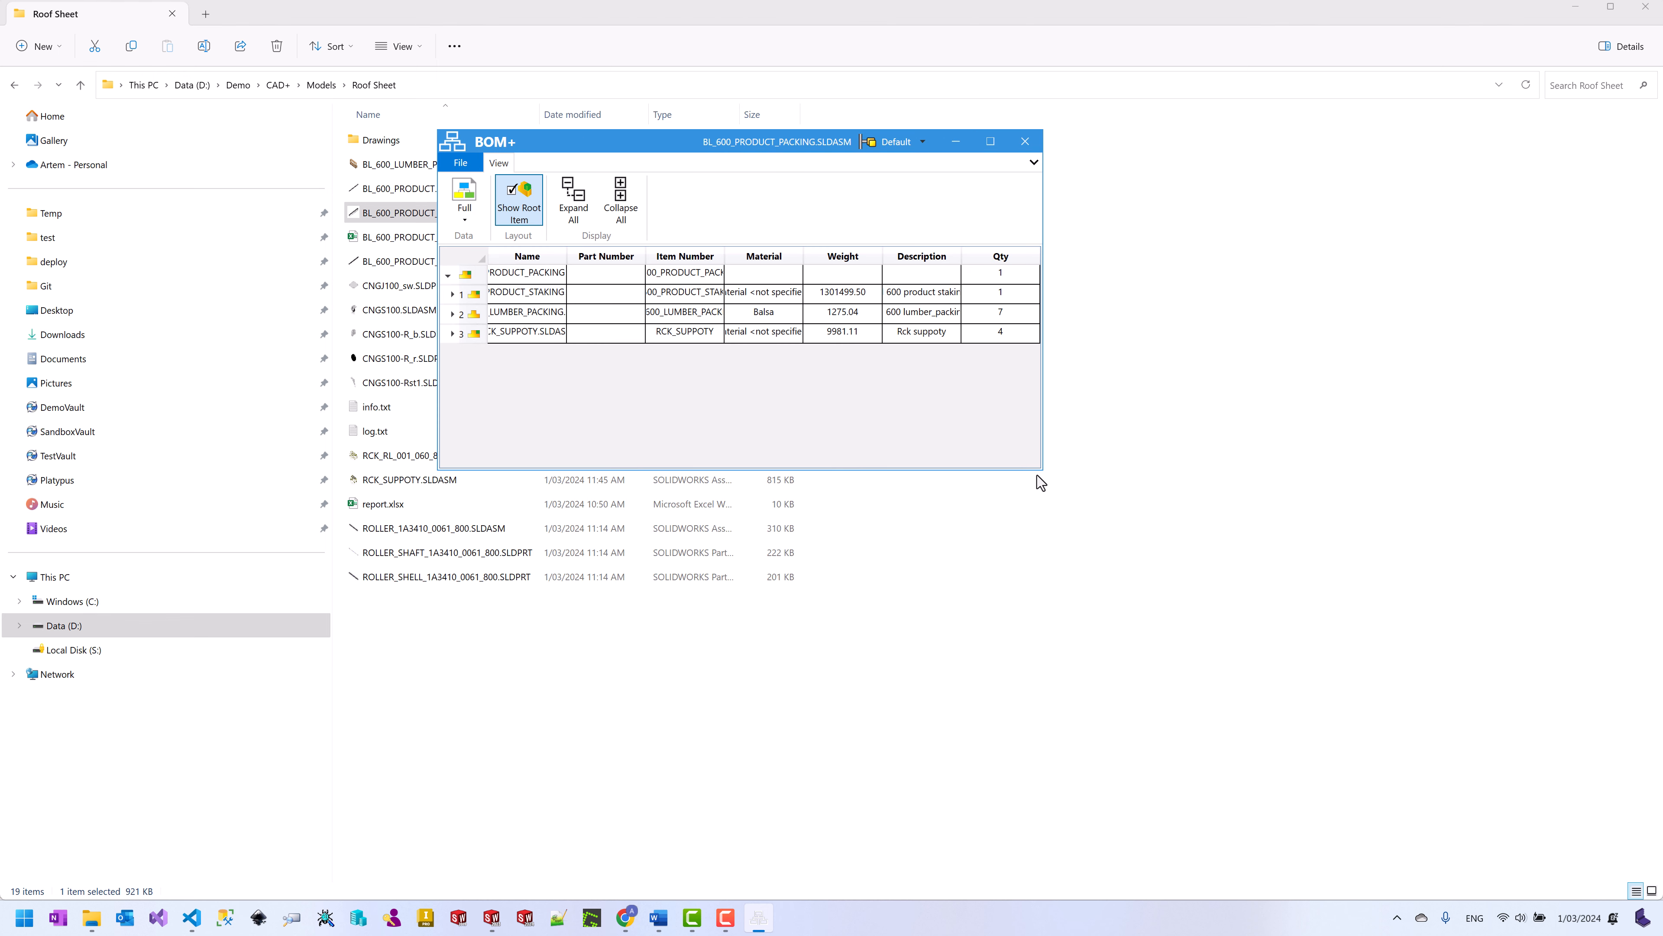
left_click_drag(1036, 467, 1402, 585)
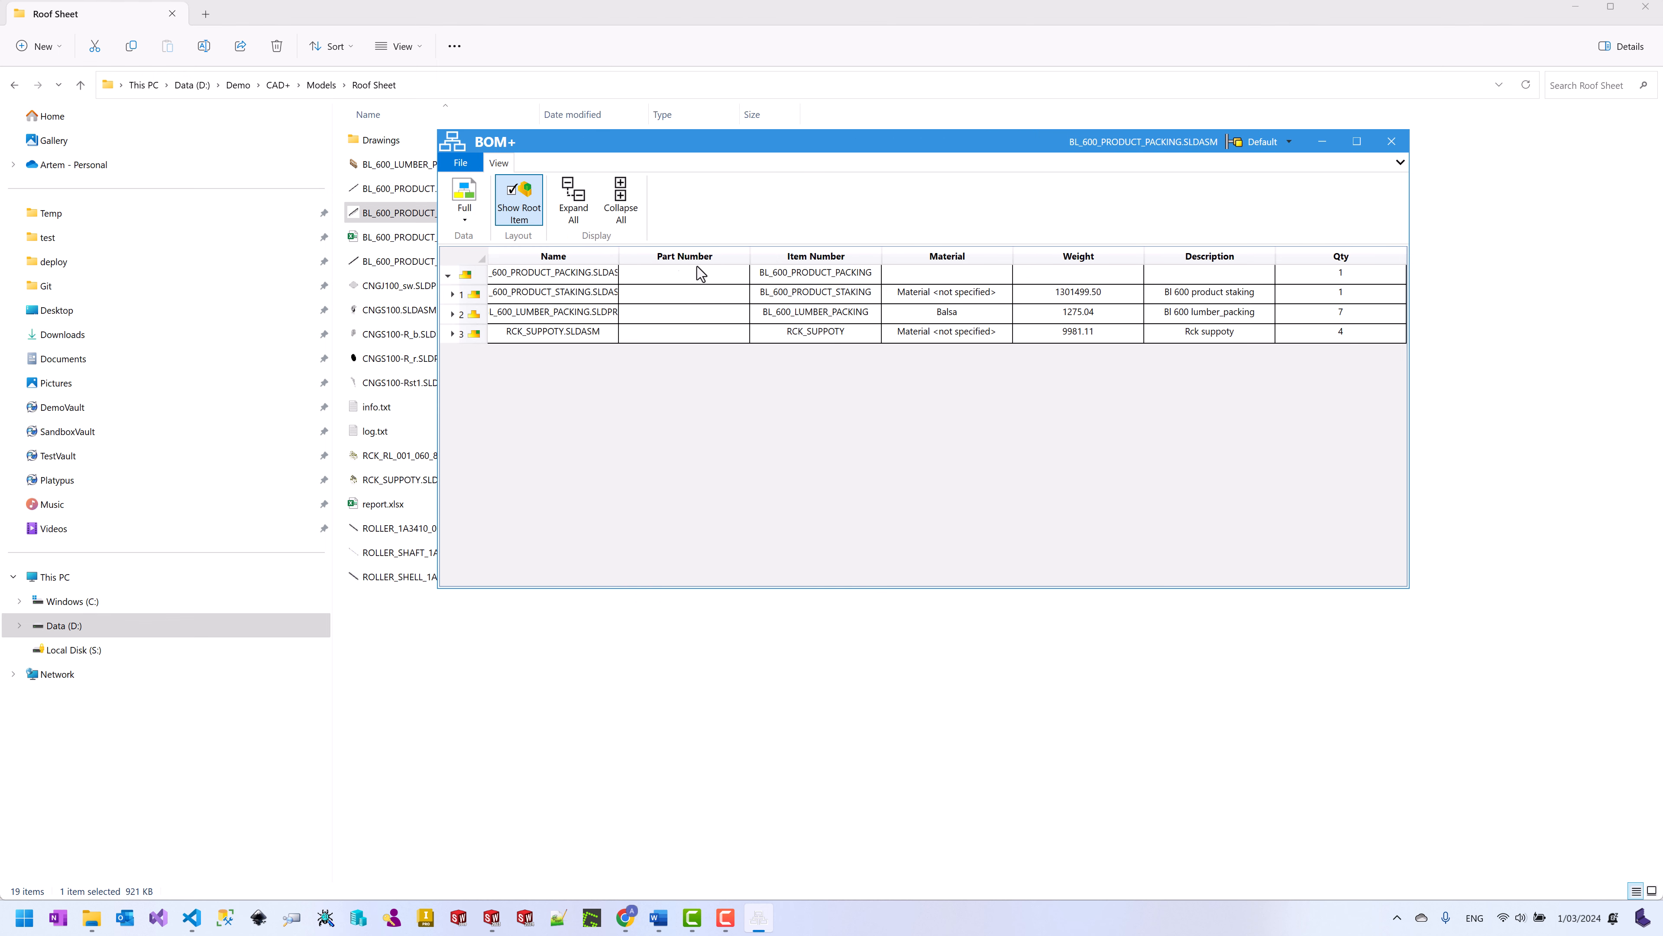
double_click(616, 258)
left_click(574, 200)
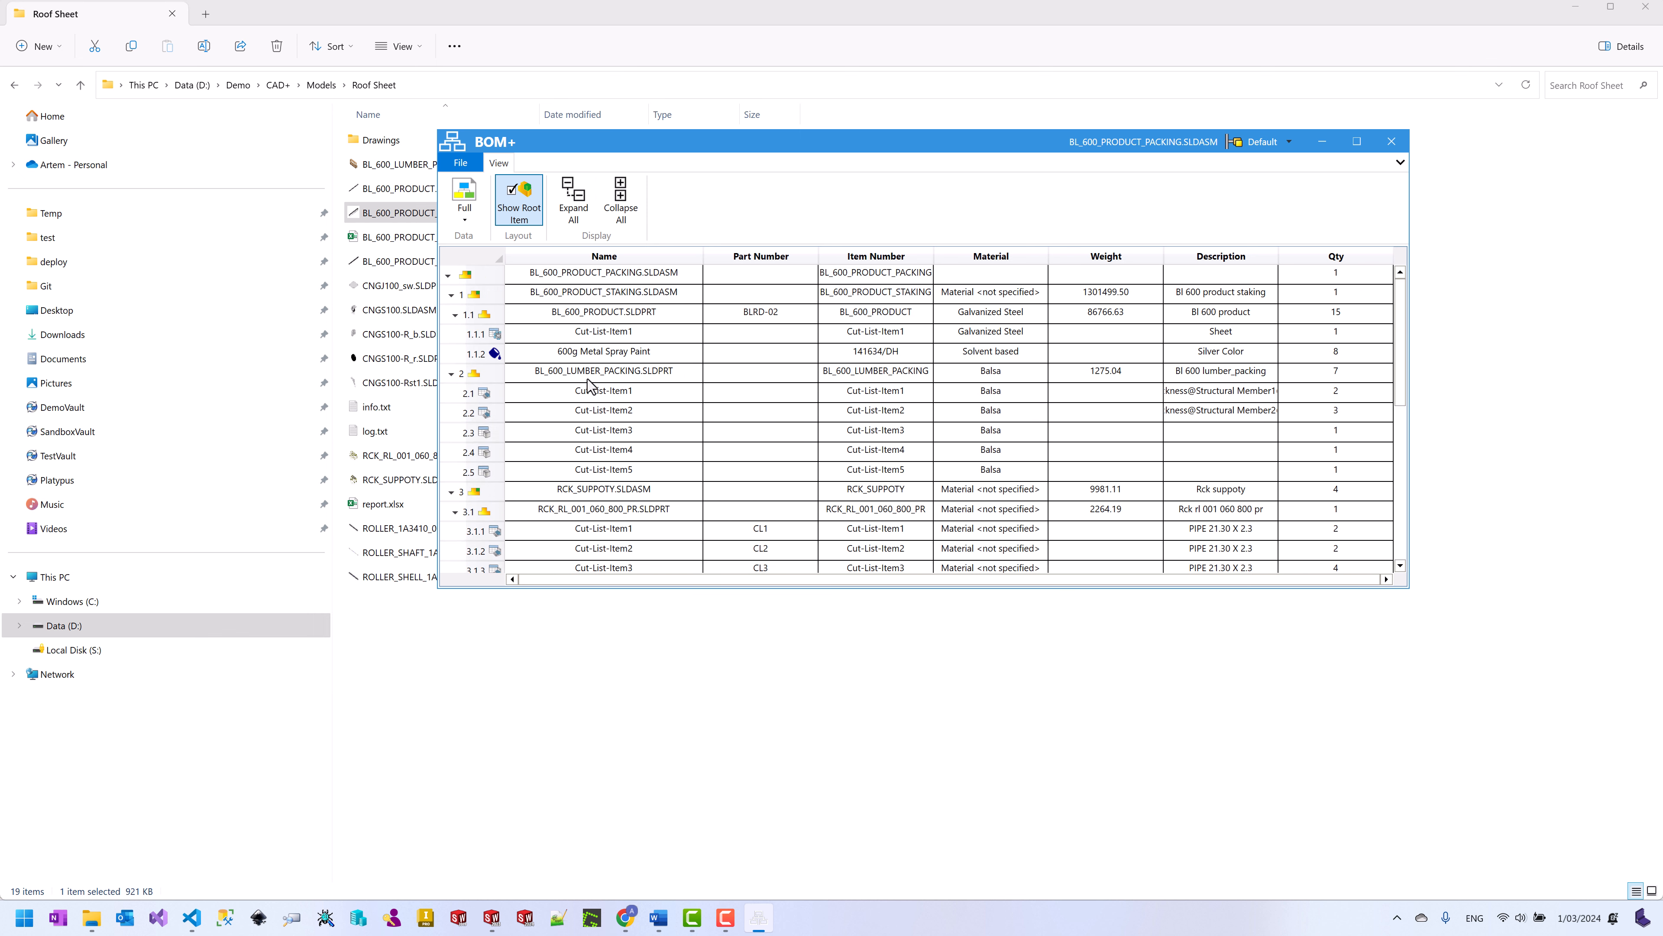
scroll(592, 401, "down", 6)
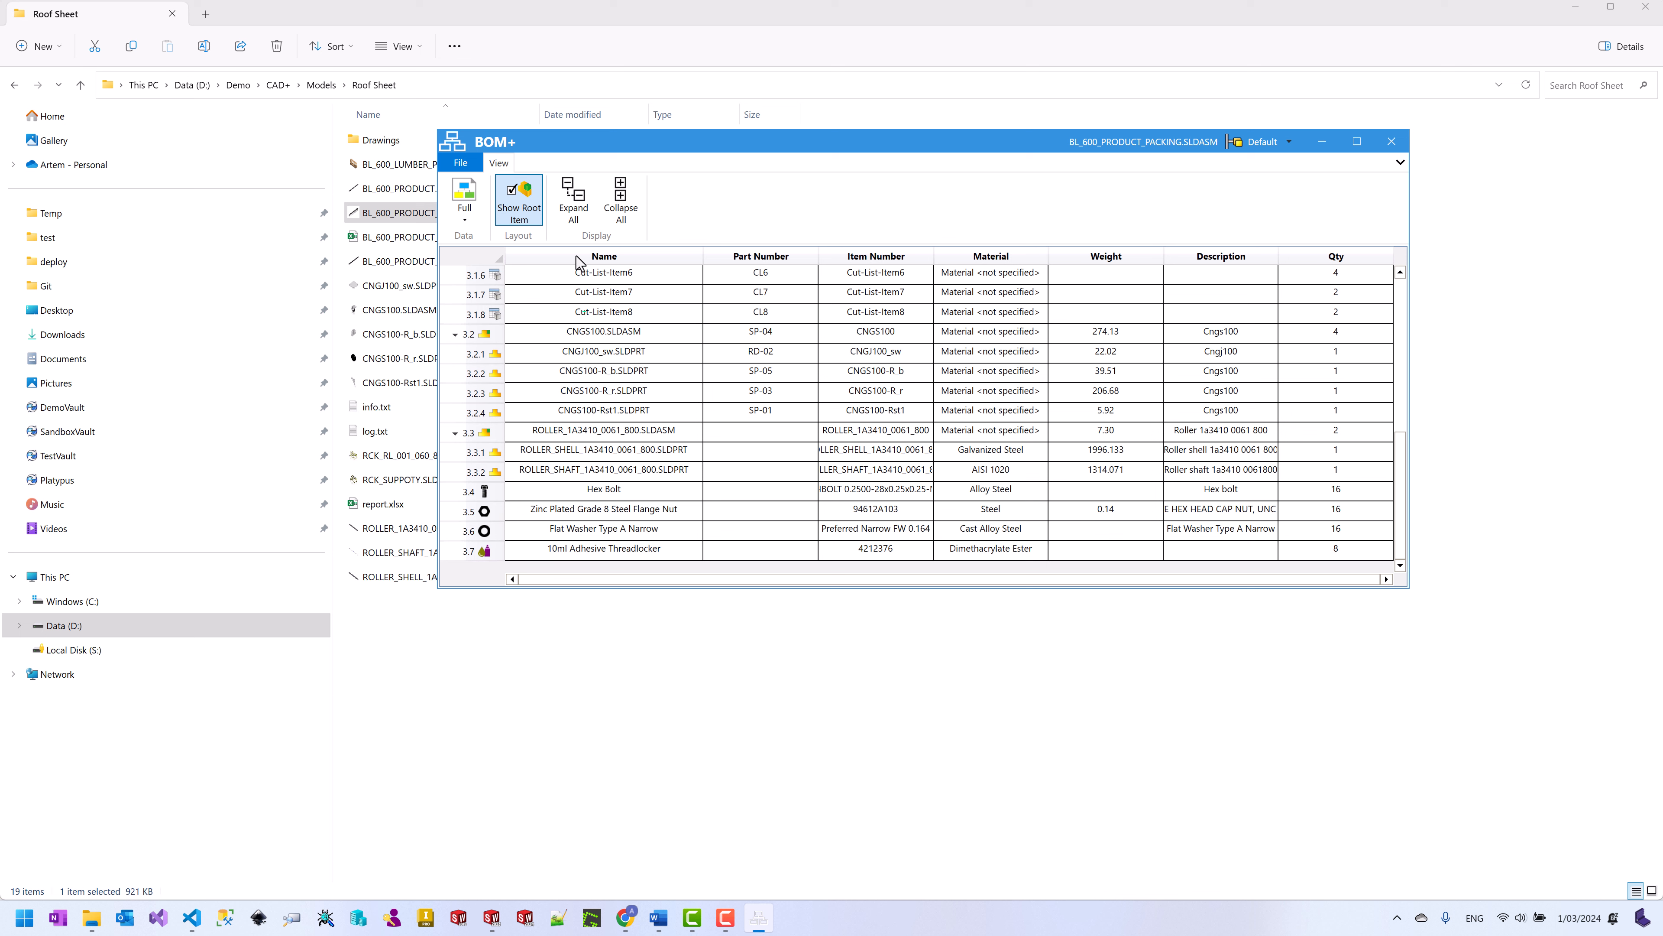
Step: Switch the BOM data from Full to Hardware, then to the Purchased template
left_click(465, 219)
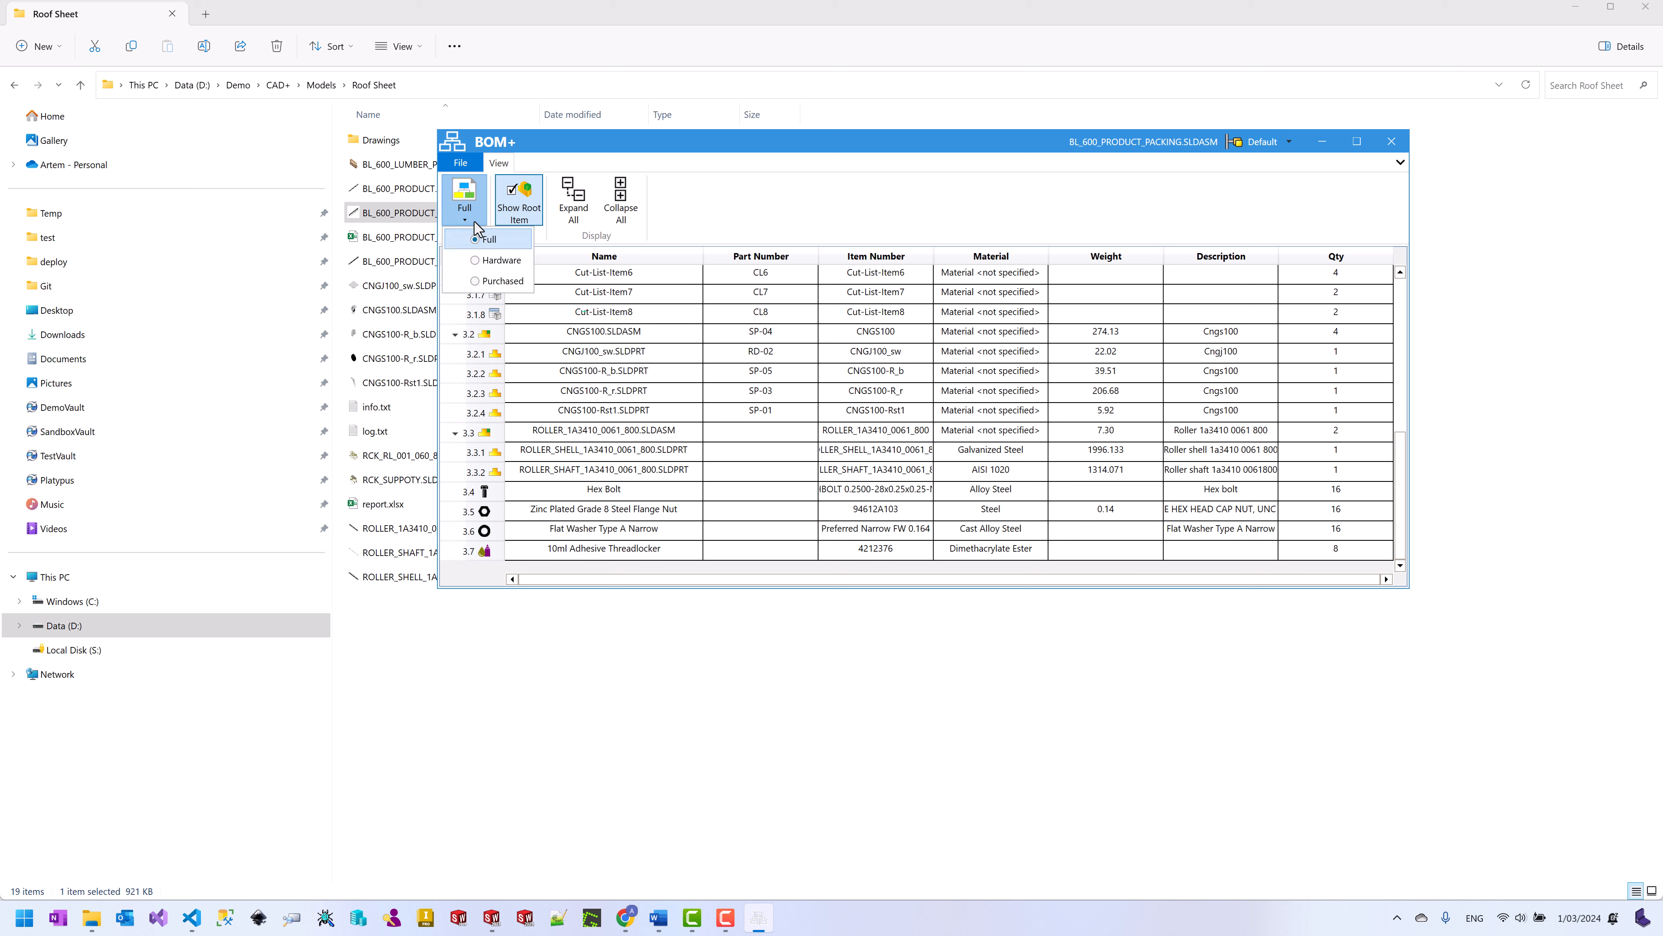
left_click(495, 259)
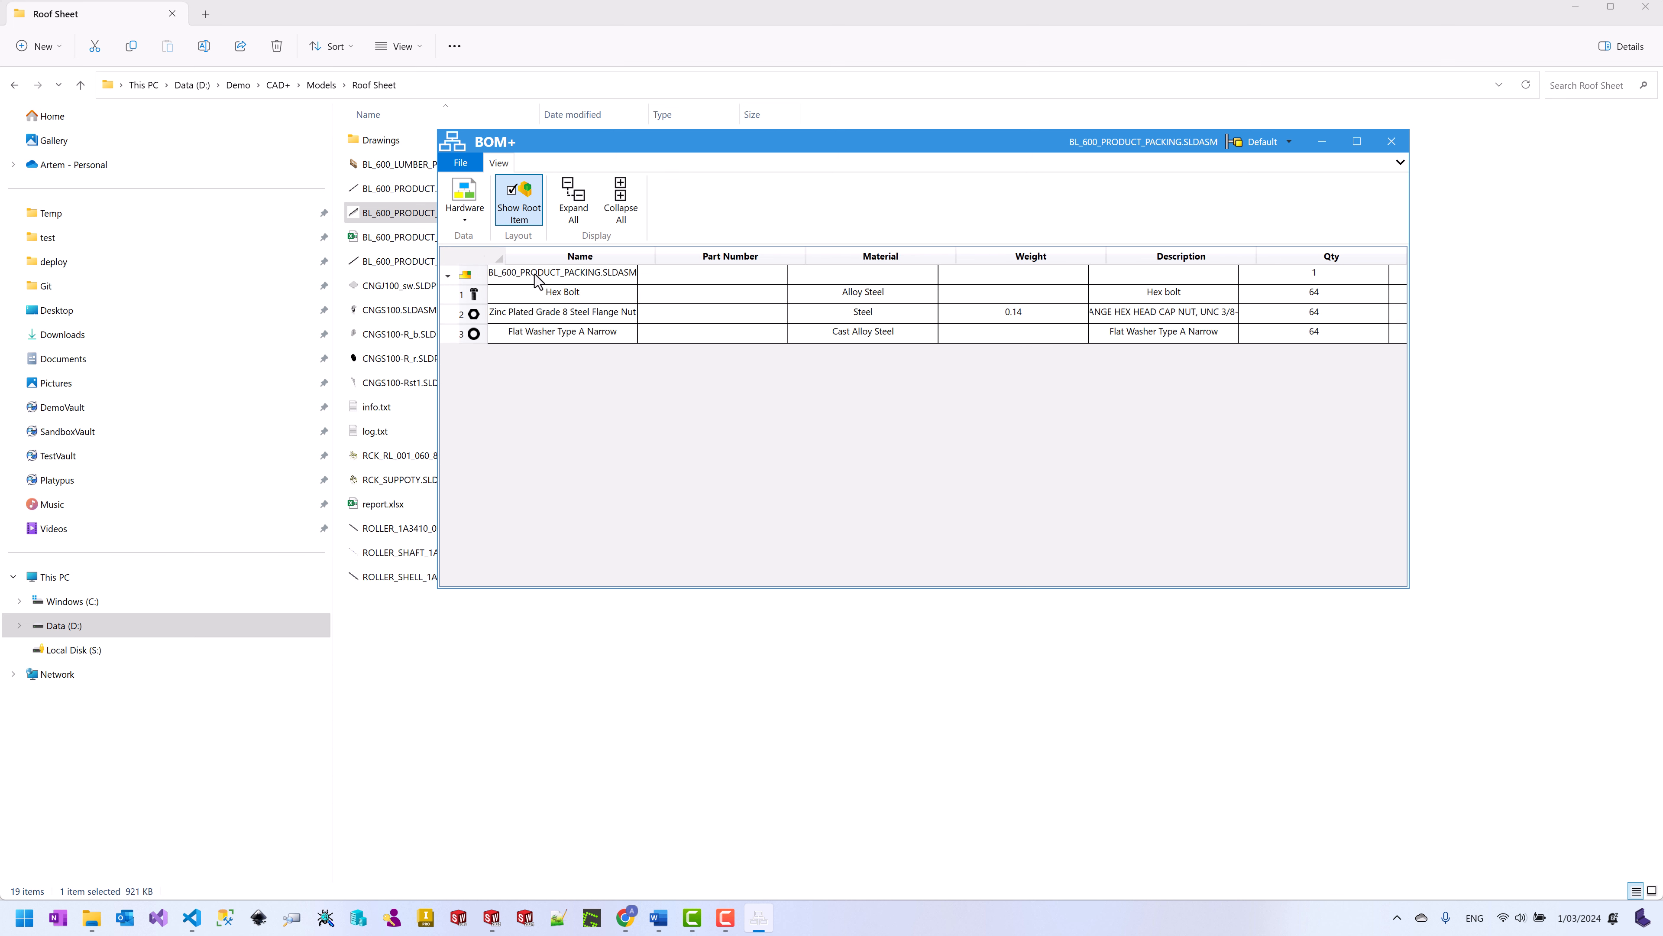
left_click(473, 221)
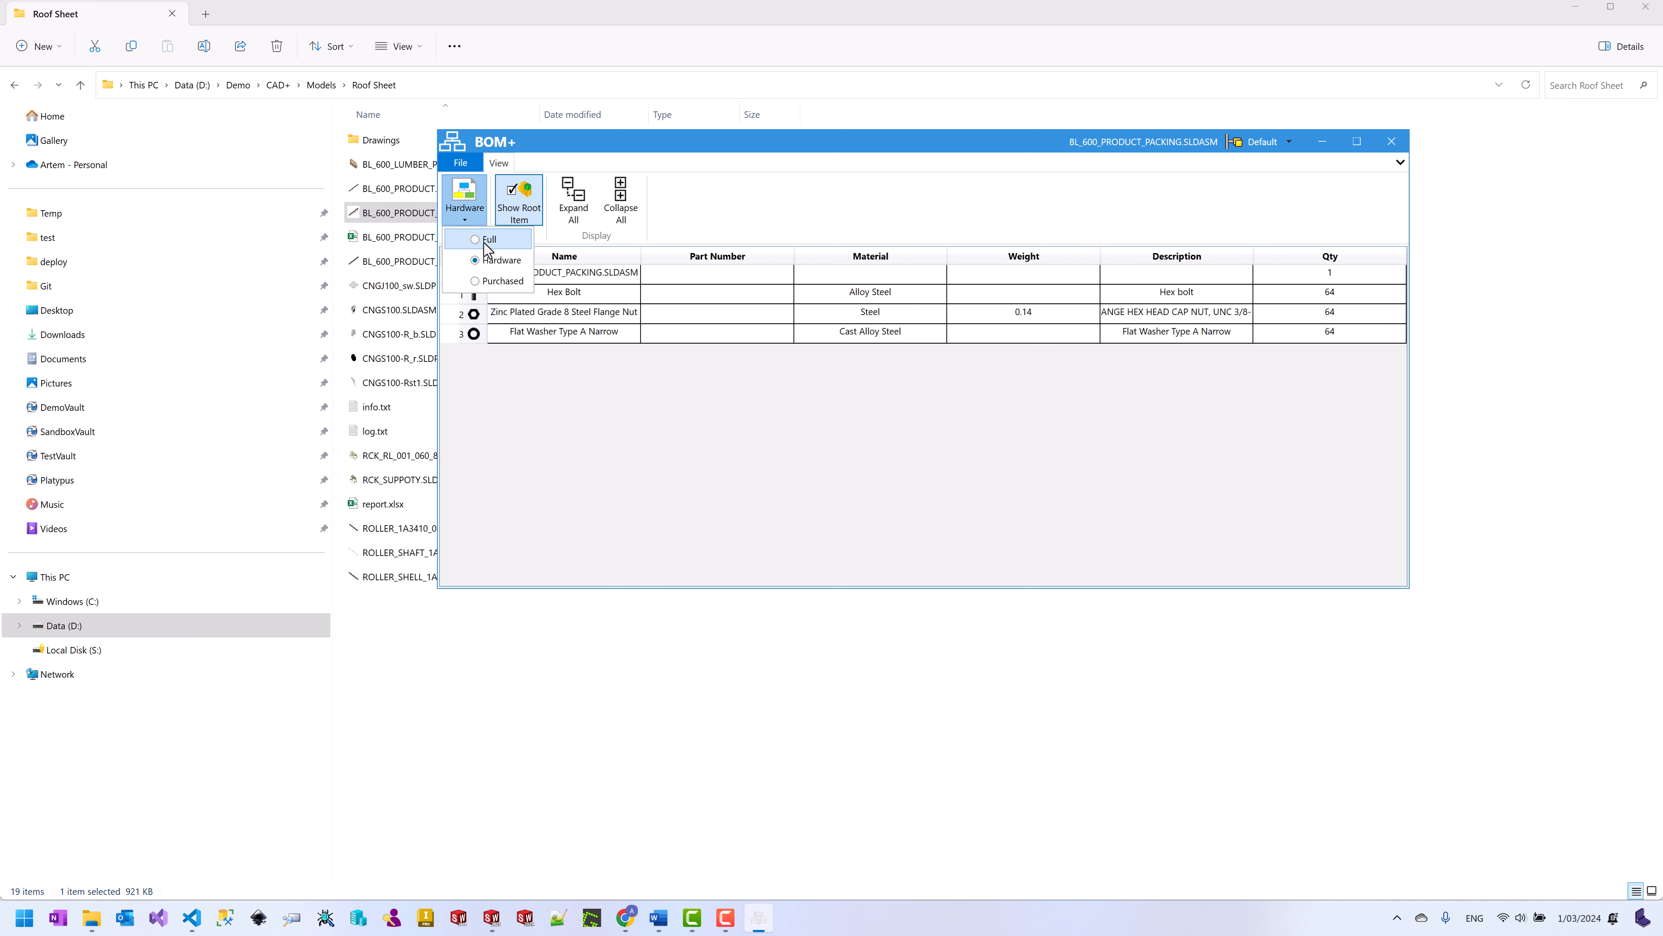
left_click(502, 283)
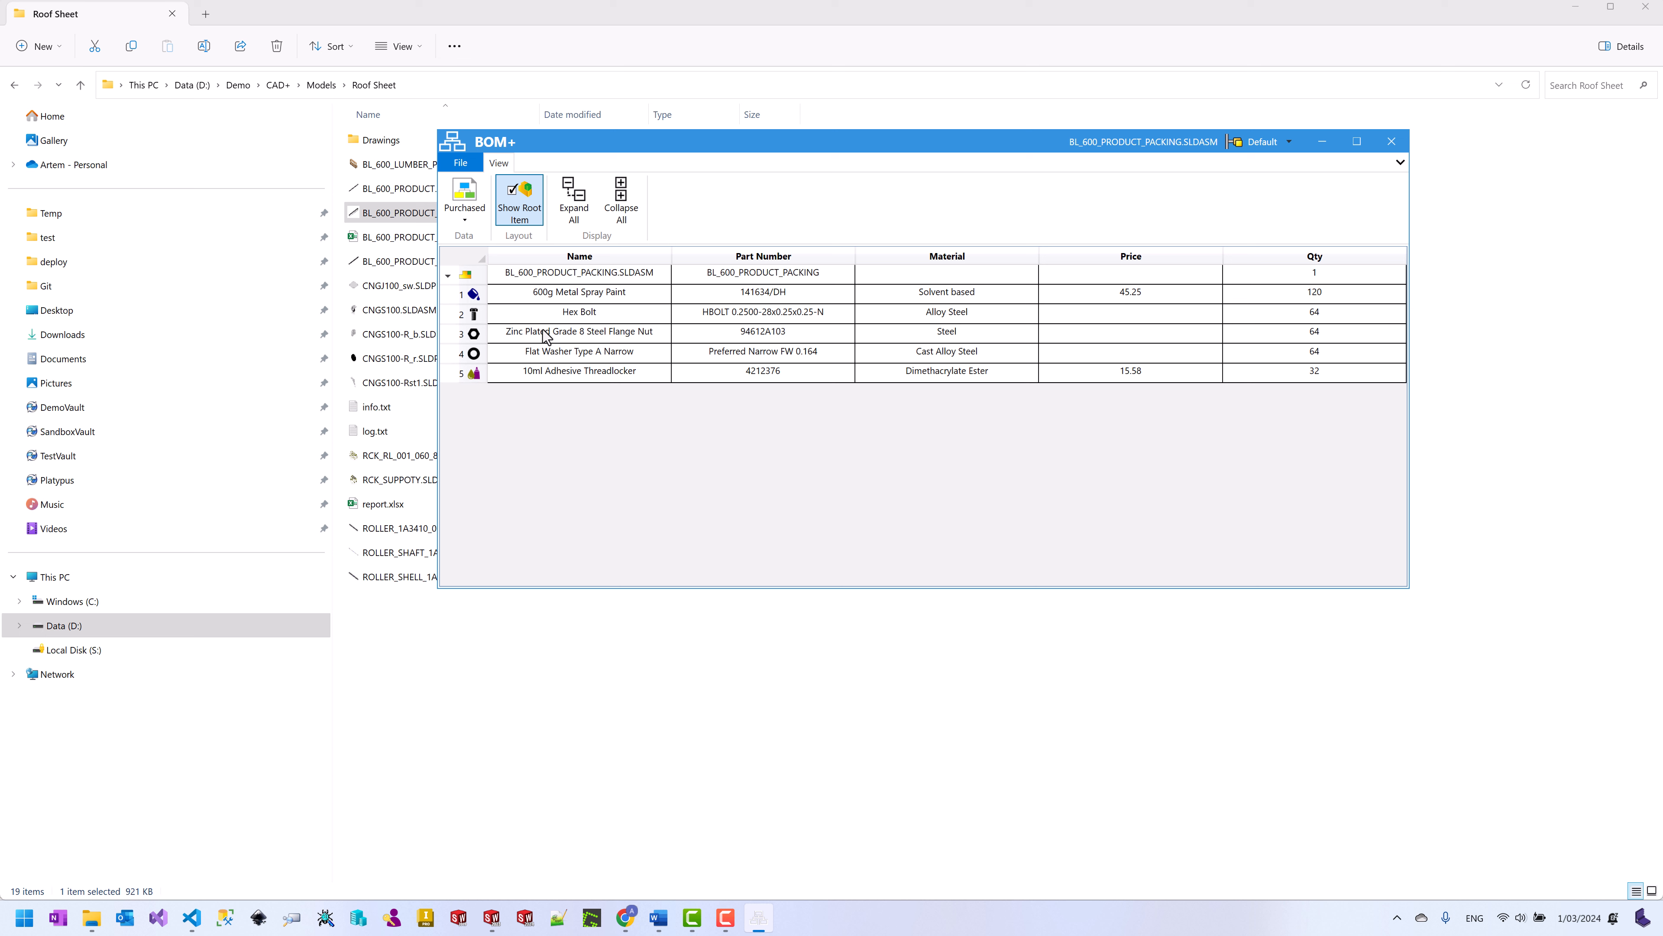
Step: Open the BOM templates folder in File Explorer
left_click(468, 169)
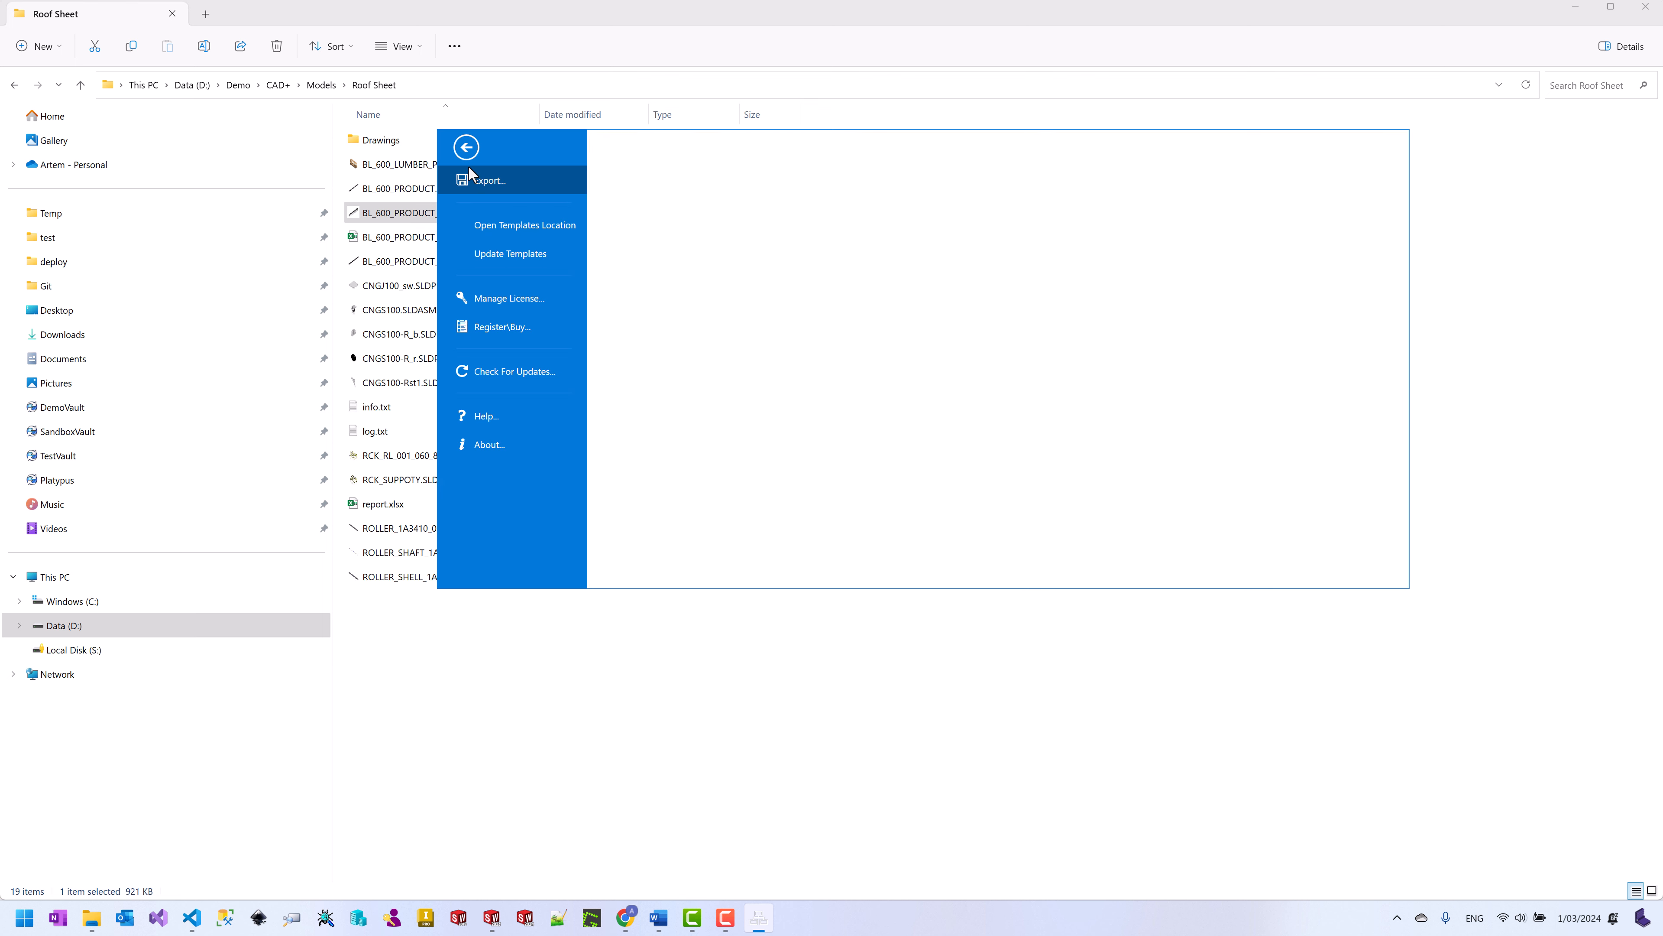
left_click(527, 225)
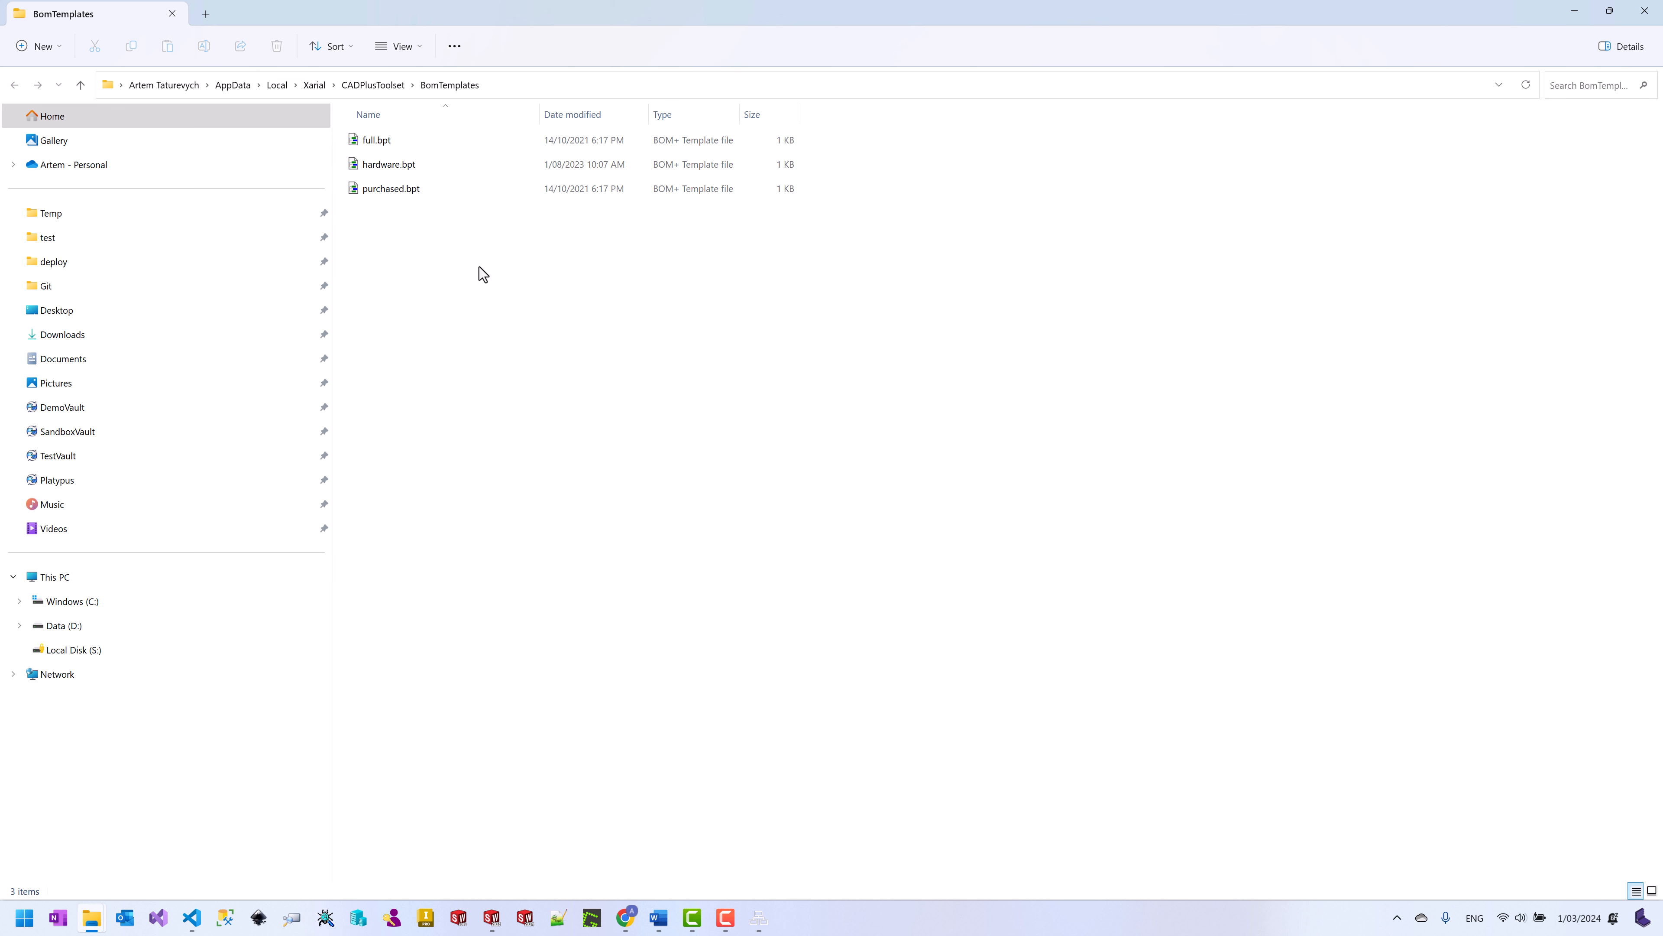
right_click(451, 224)
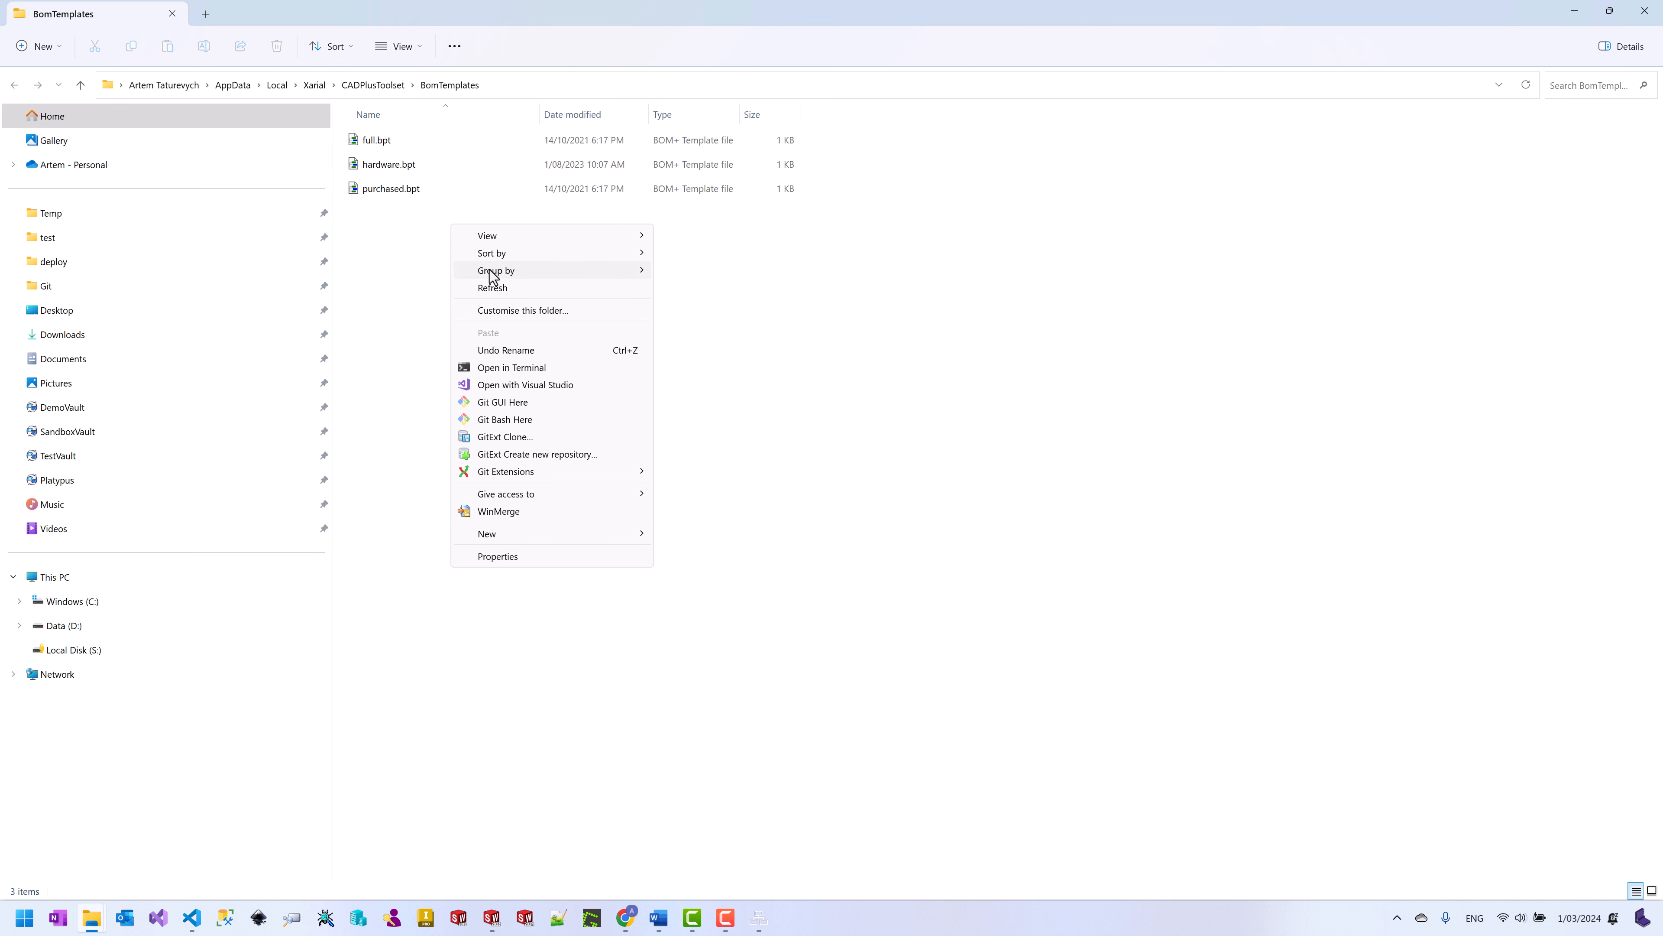
mouse_move(579, 533)
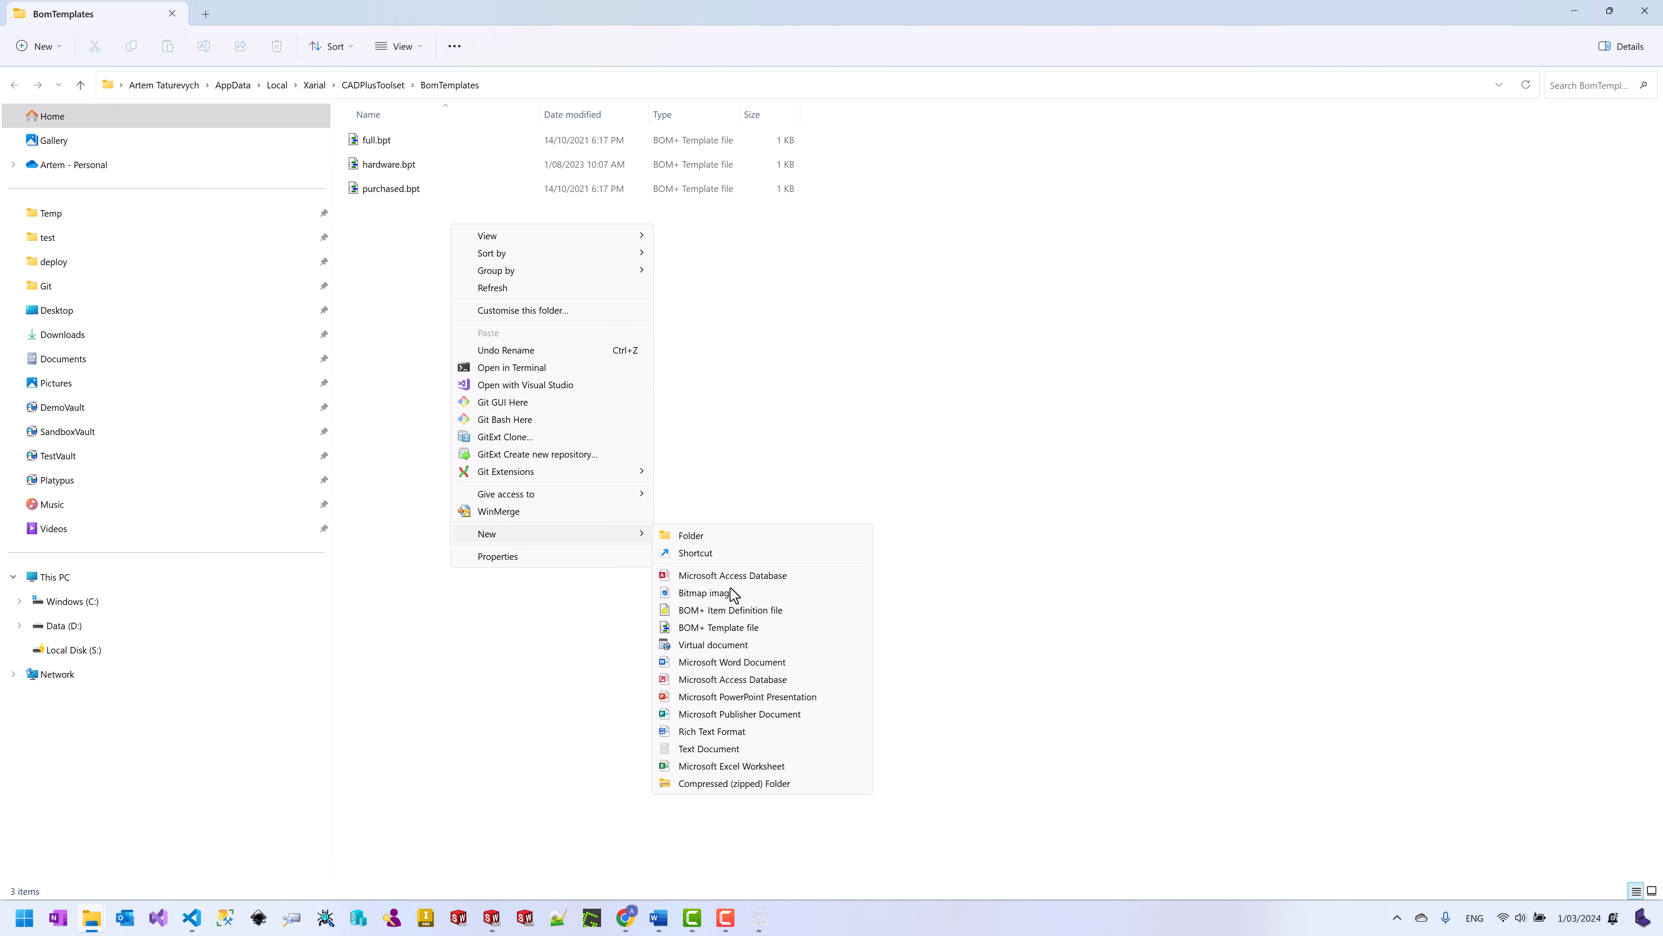
key("Escape")
key("Escape")
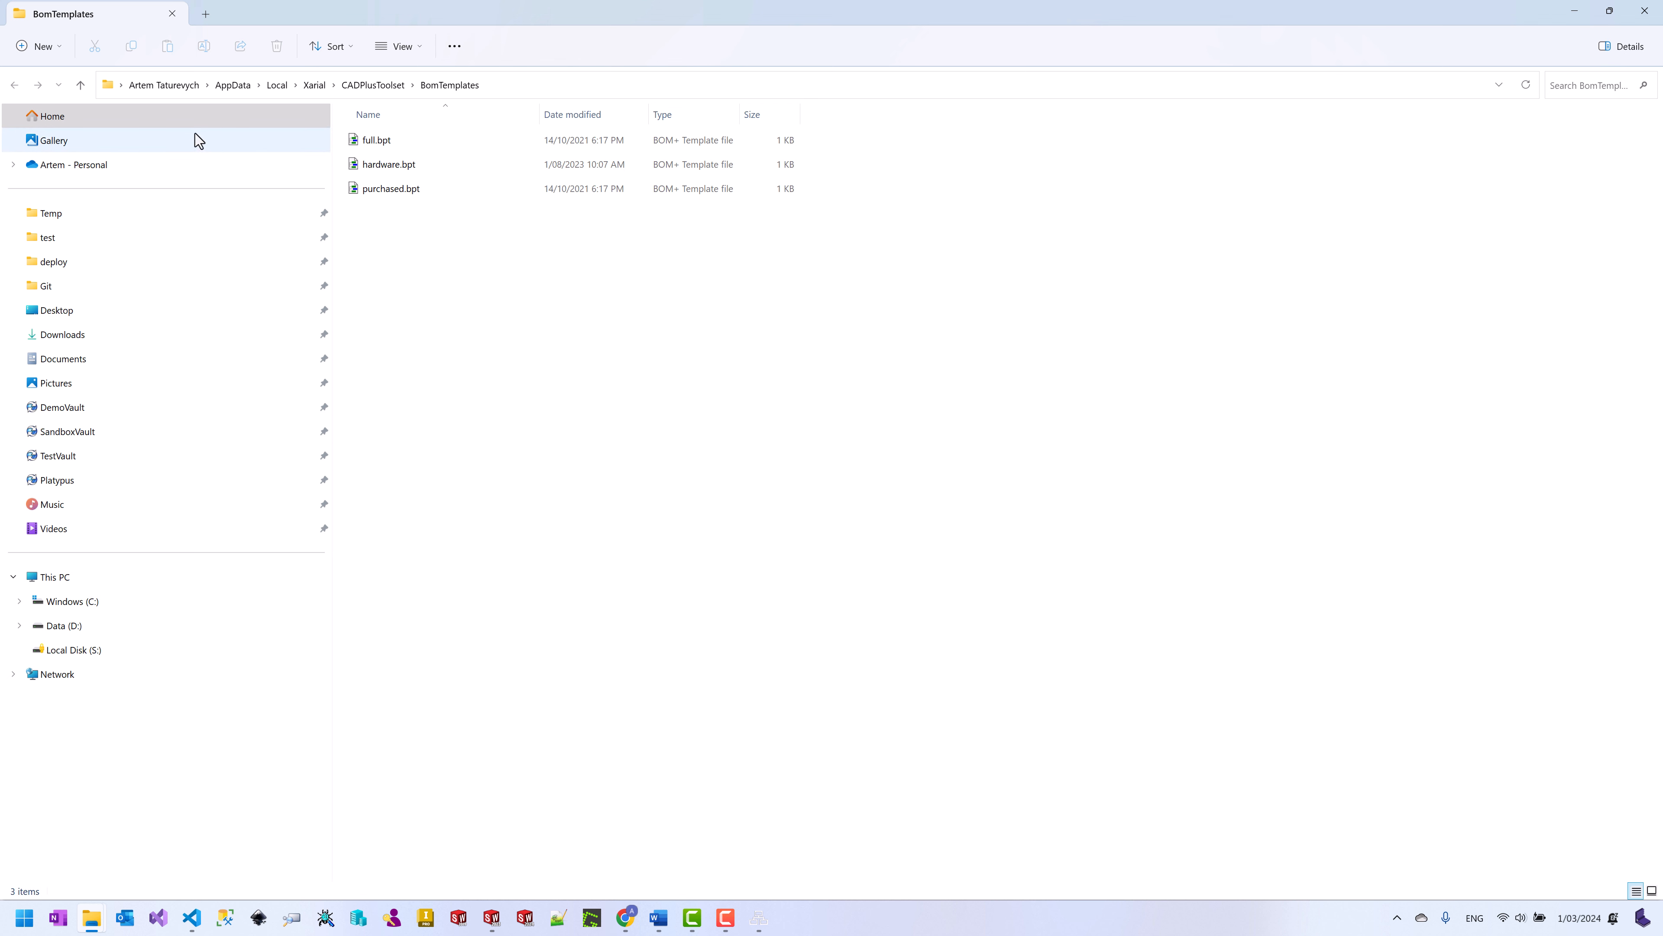
Step: Copy hardware.bpt into the same folder and rename the copy to consumables.bpt
left_click(374, 169)
left_click(462, 242)
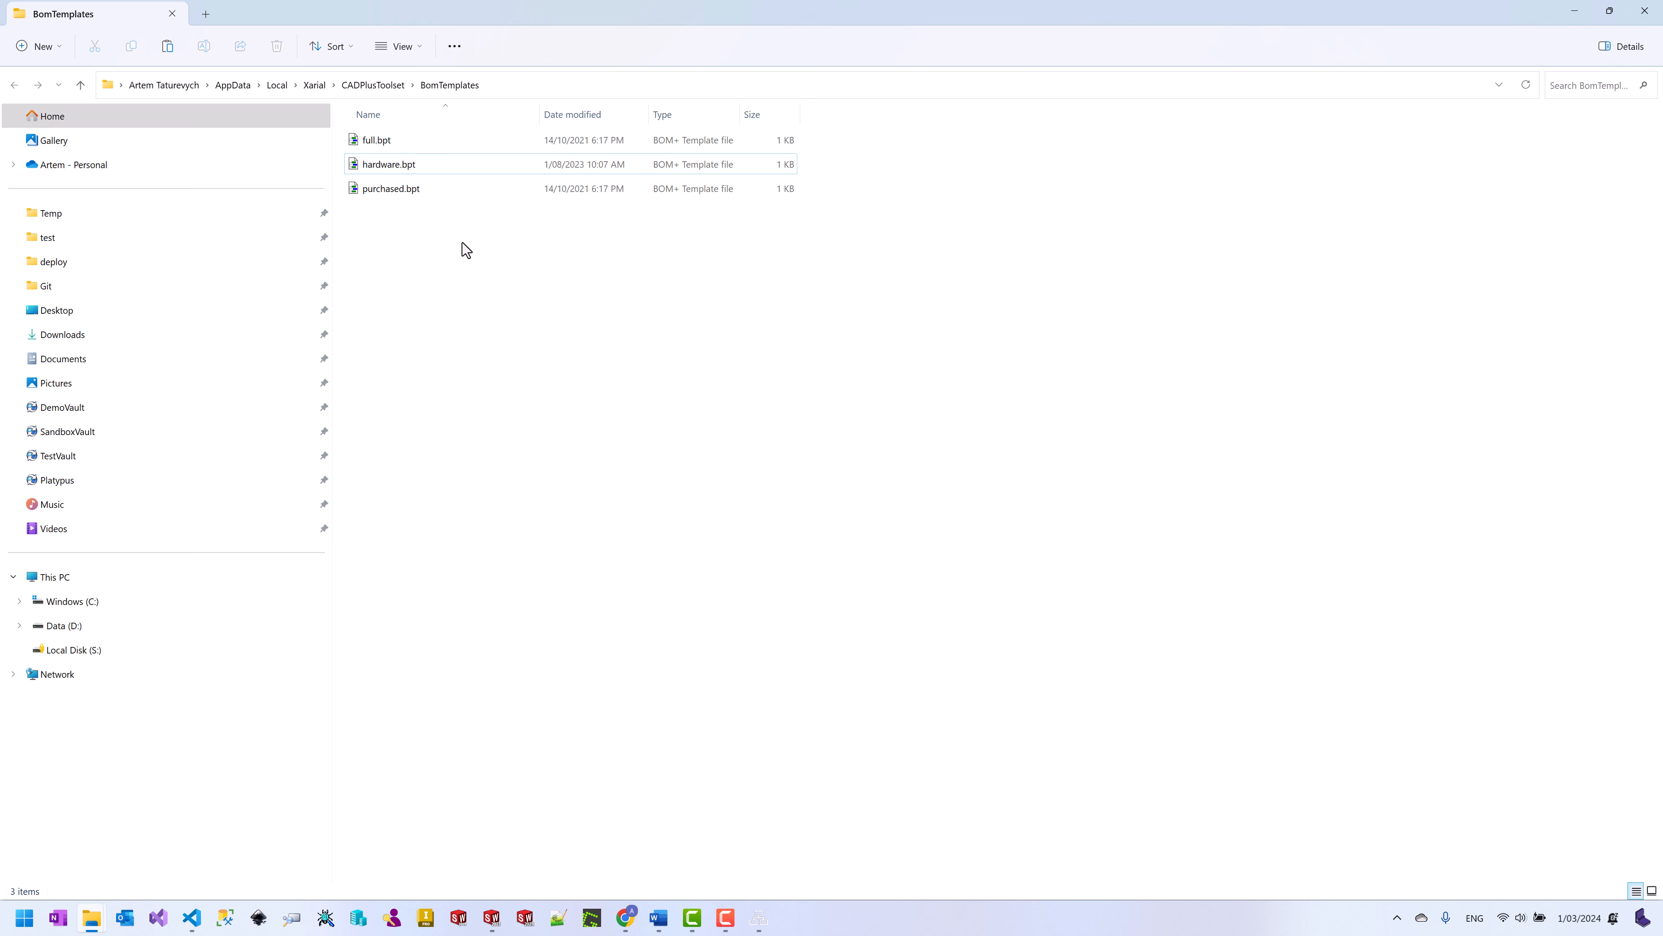
key("ctrl+v")
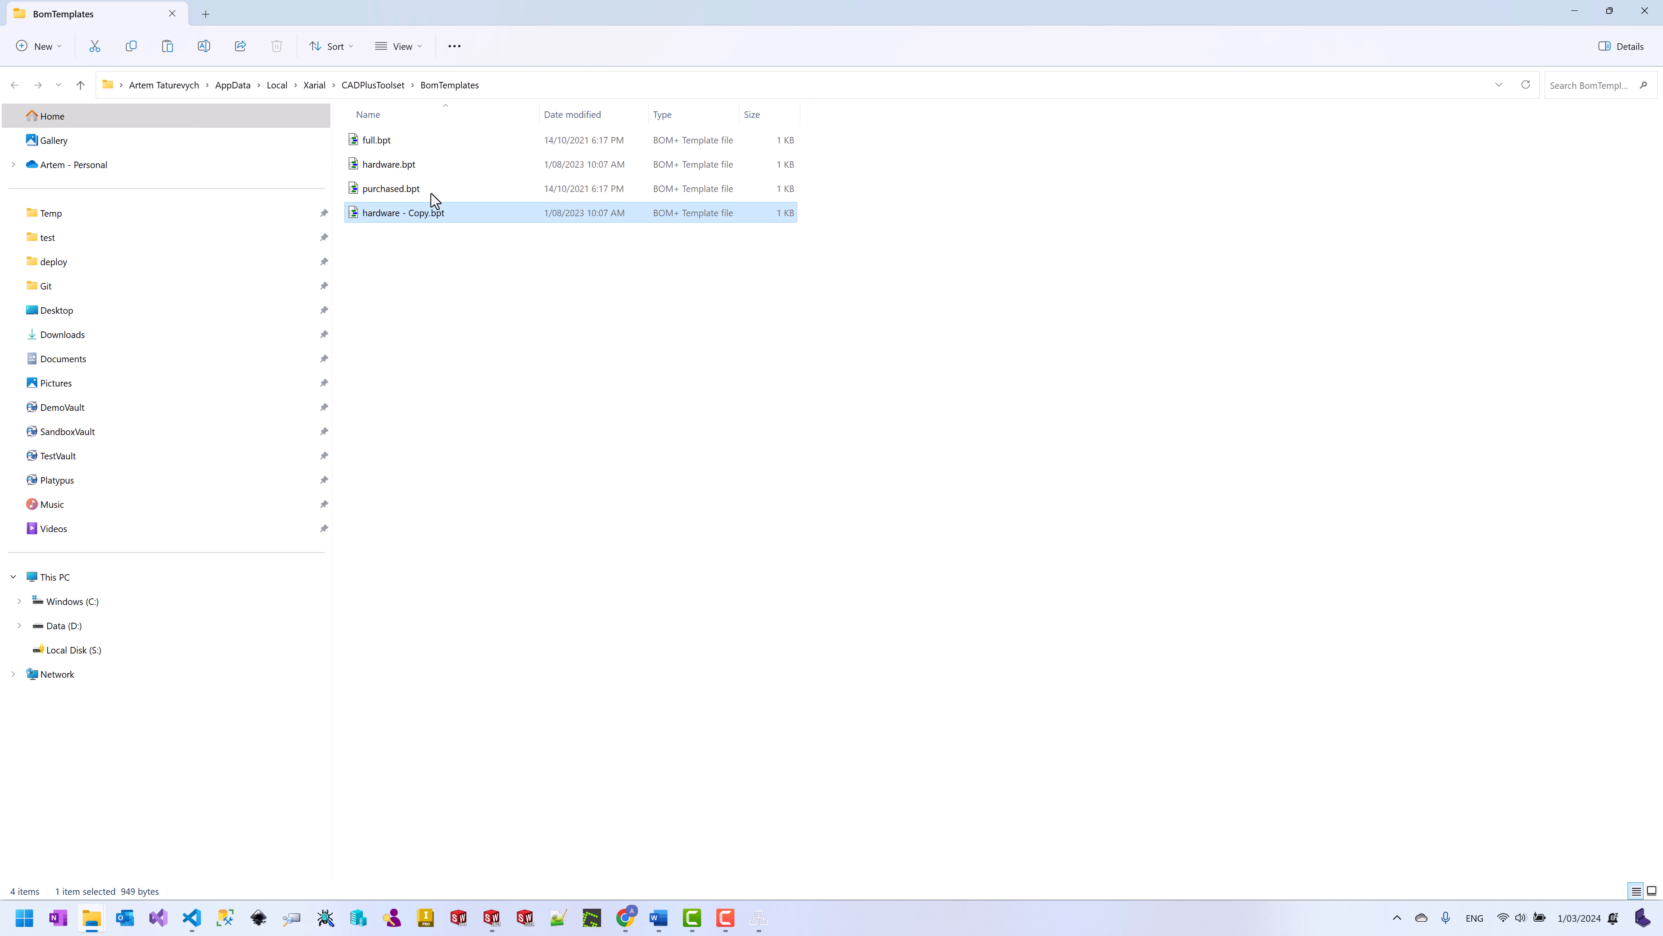
key("F2")
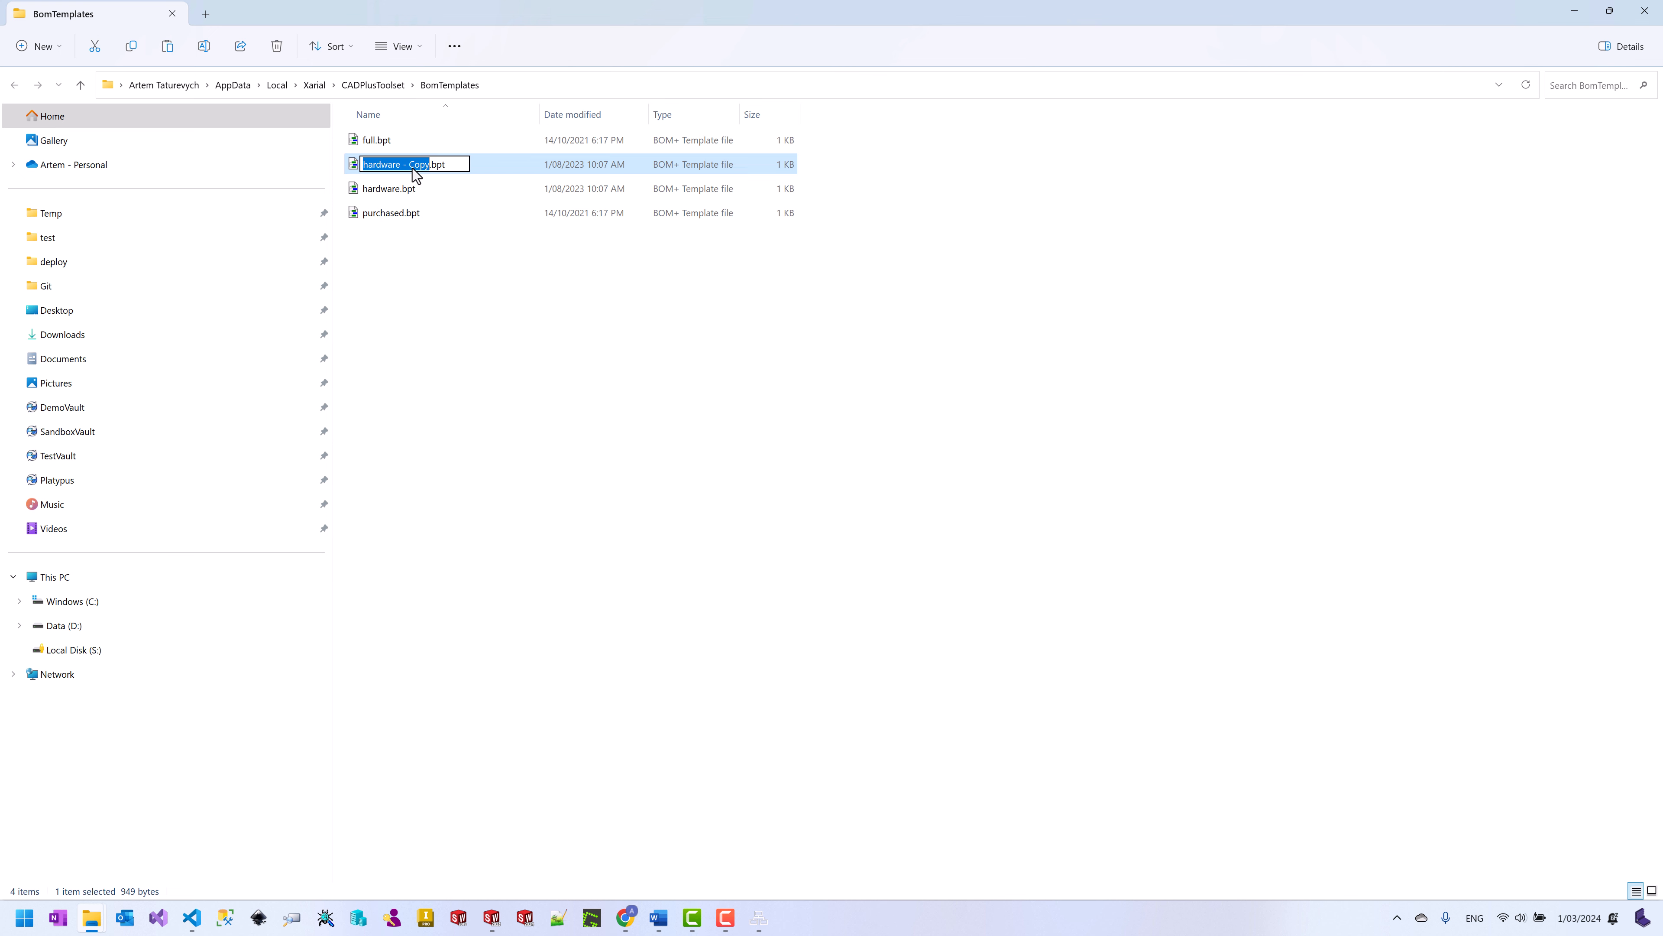
type("consumables")
key("Return")
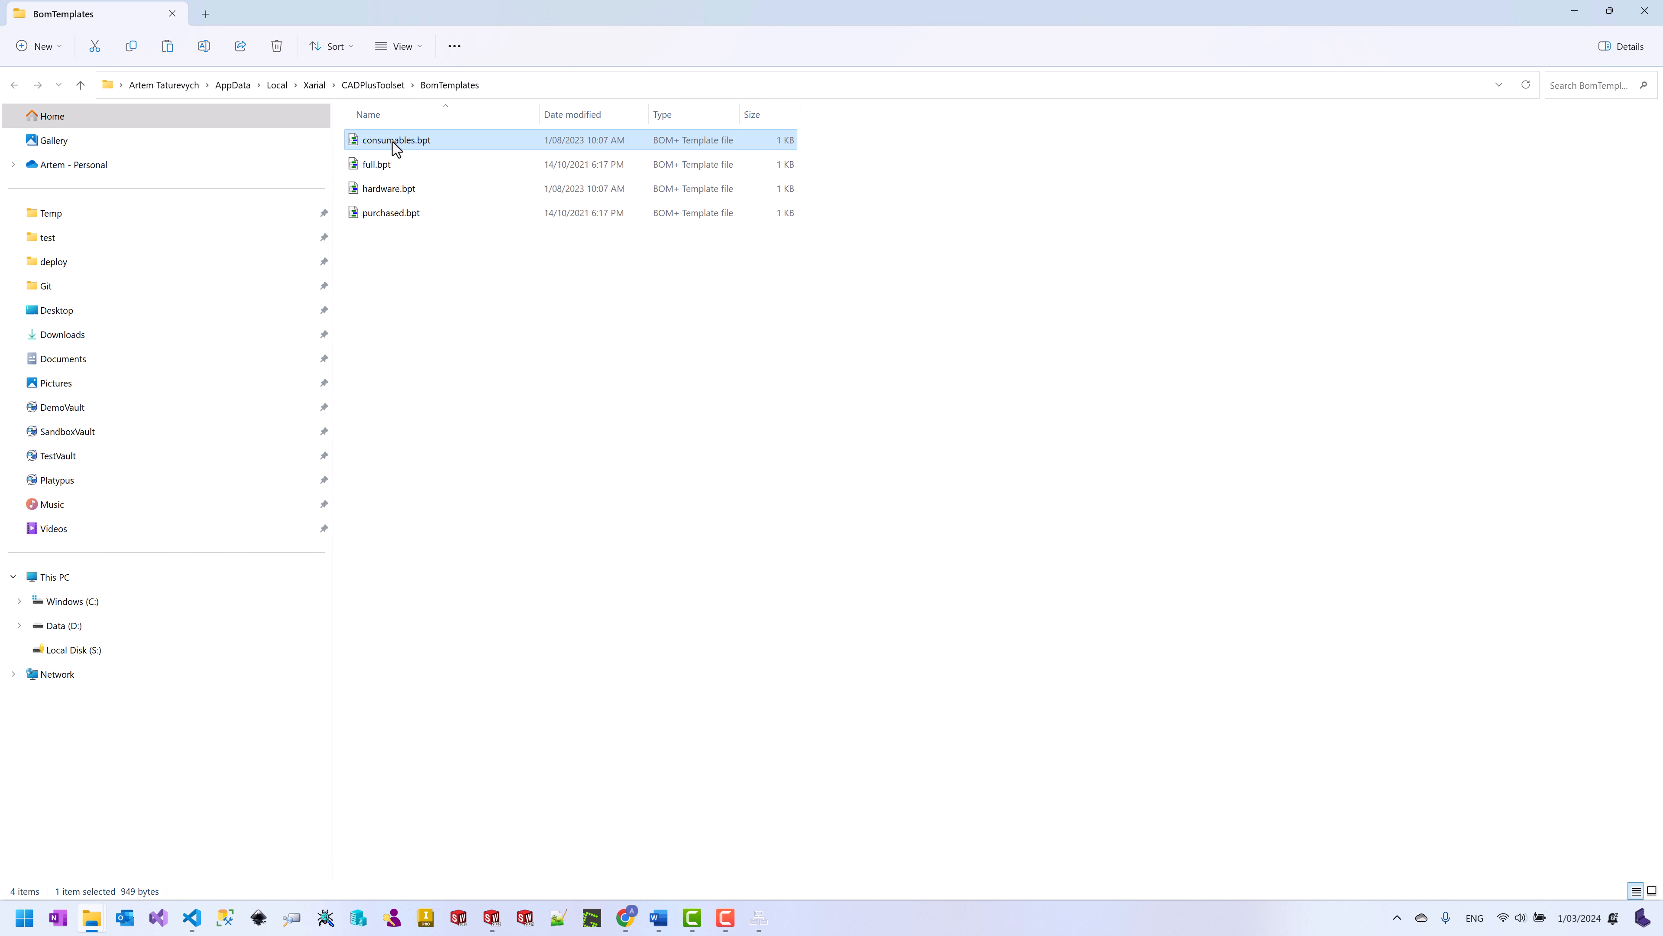
Step: Name the template Consumables, keep the flat layout, identify items by configuration, and filter on CNSM
double_click(396, 141)
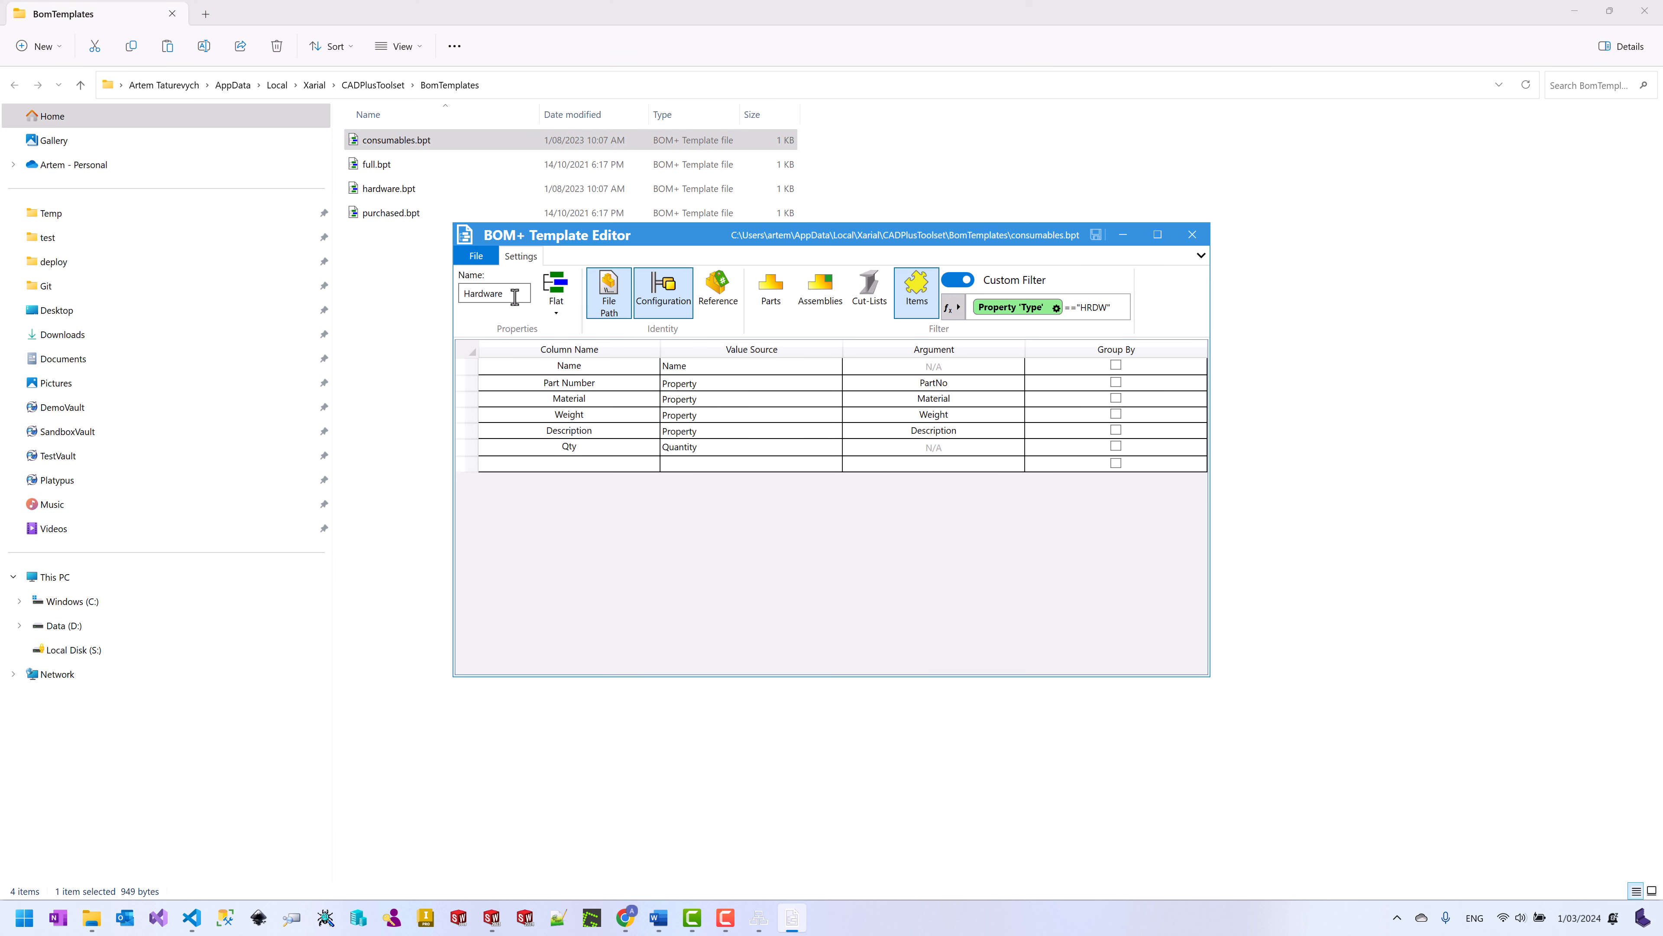
type("Consumables")
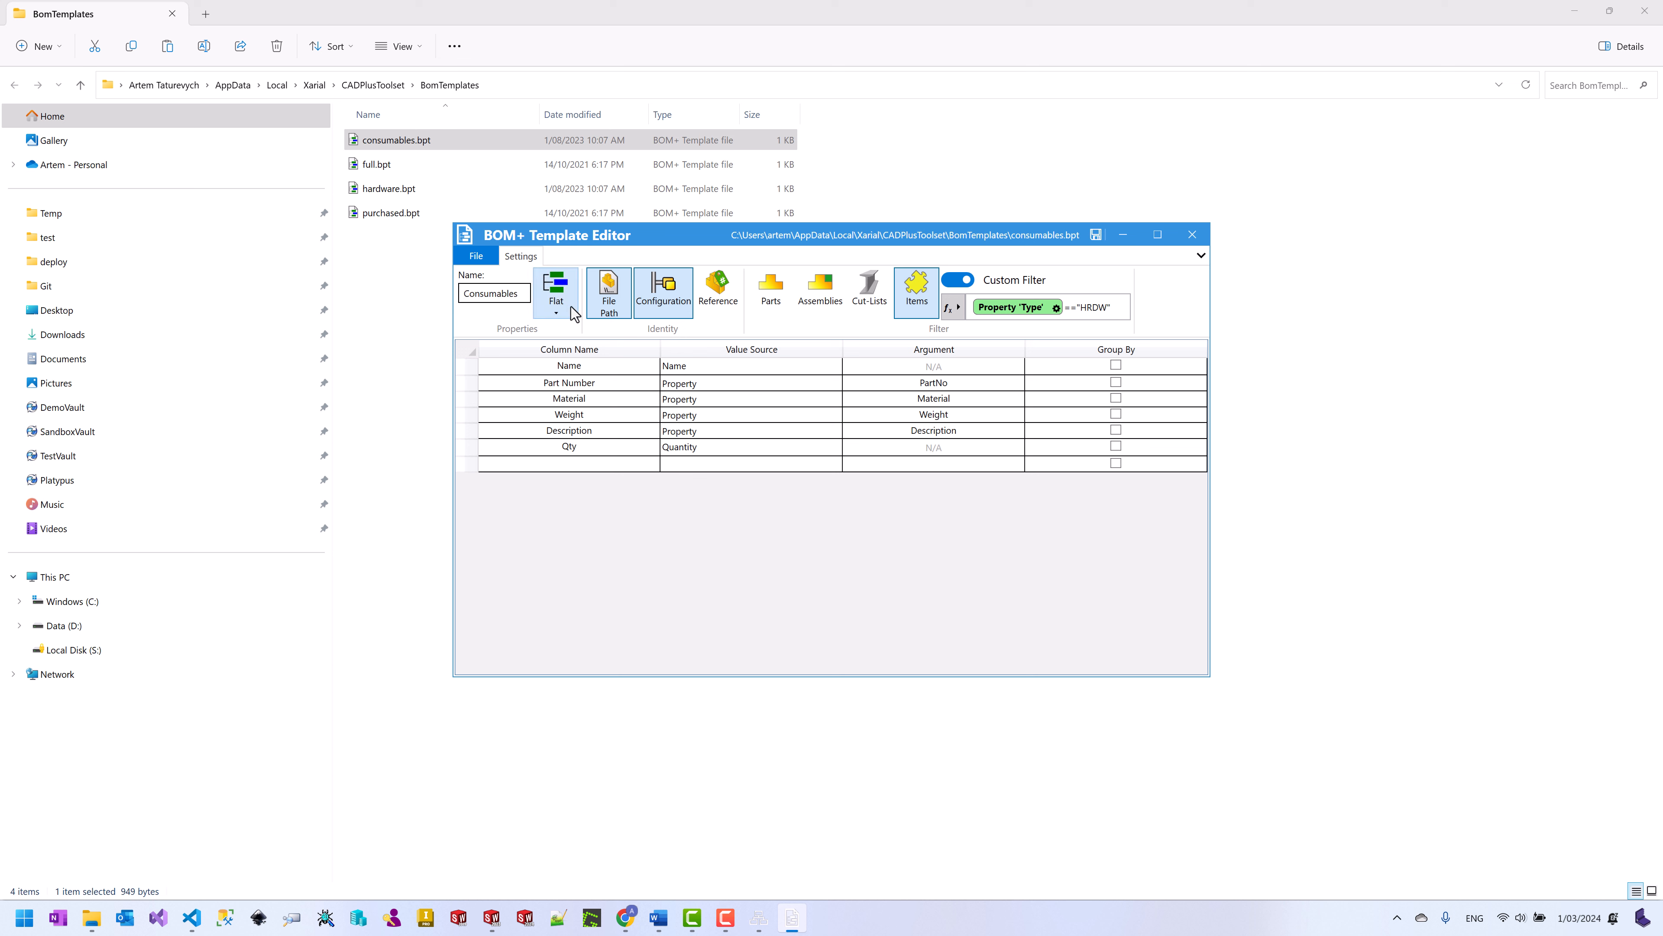
left_click(556, 312)
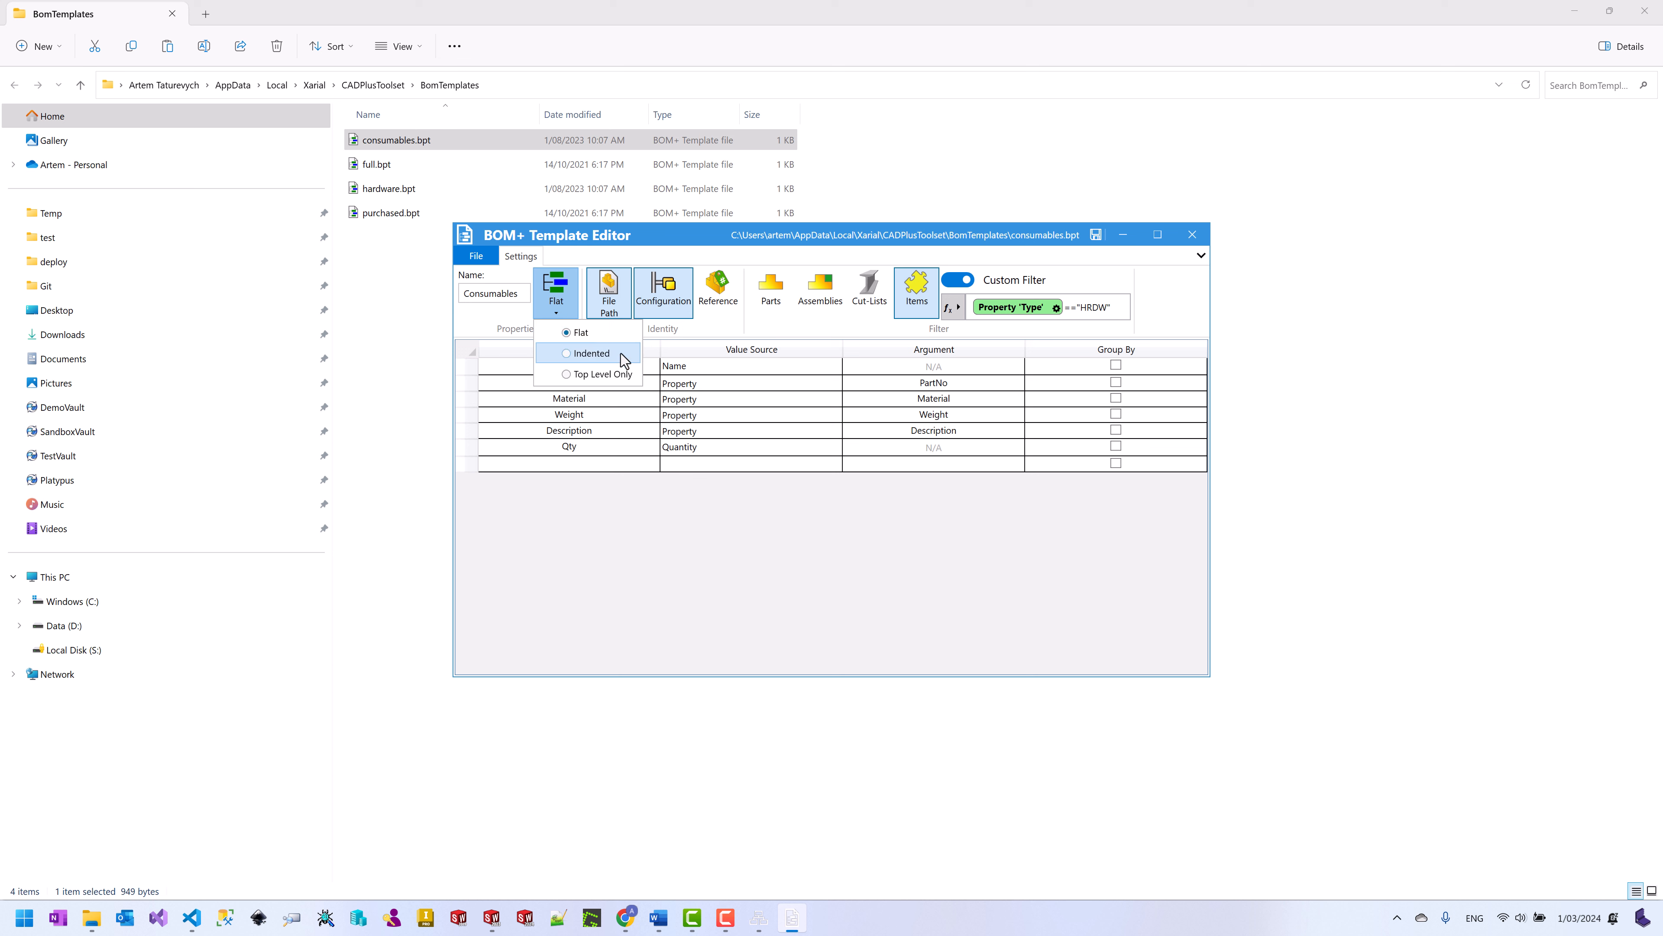
left_click(683, 234)
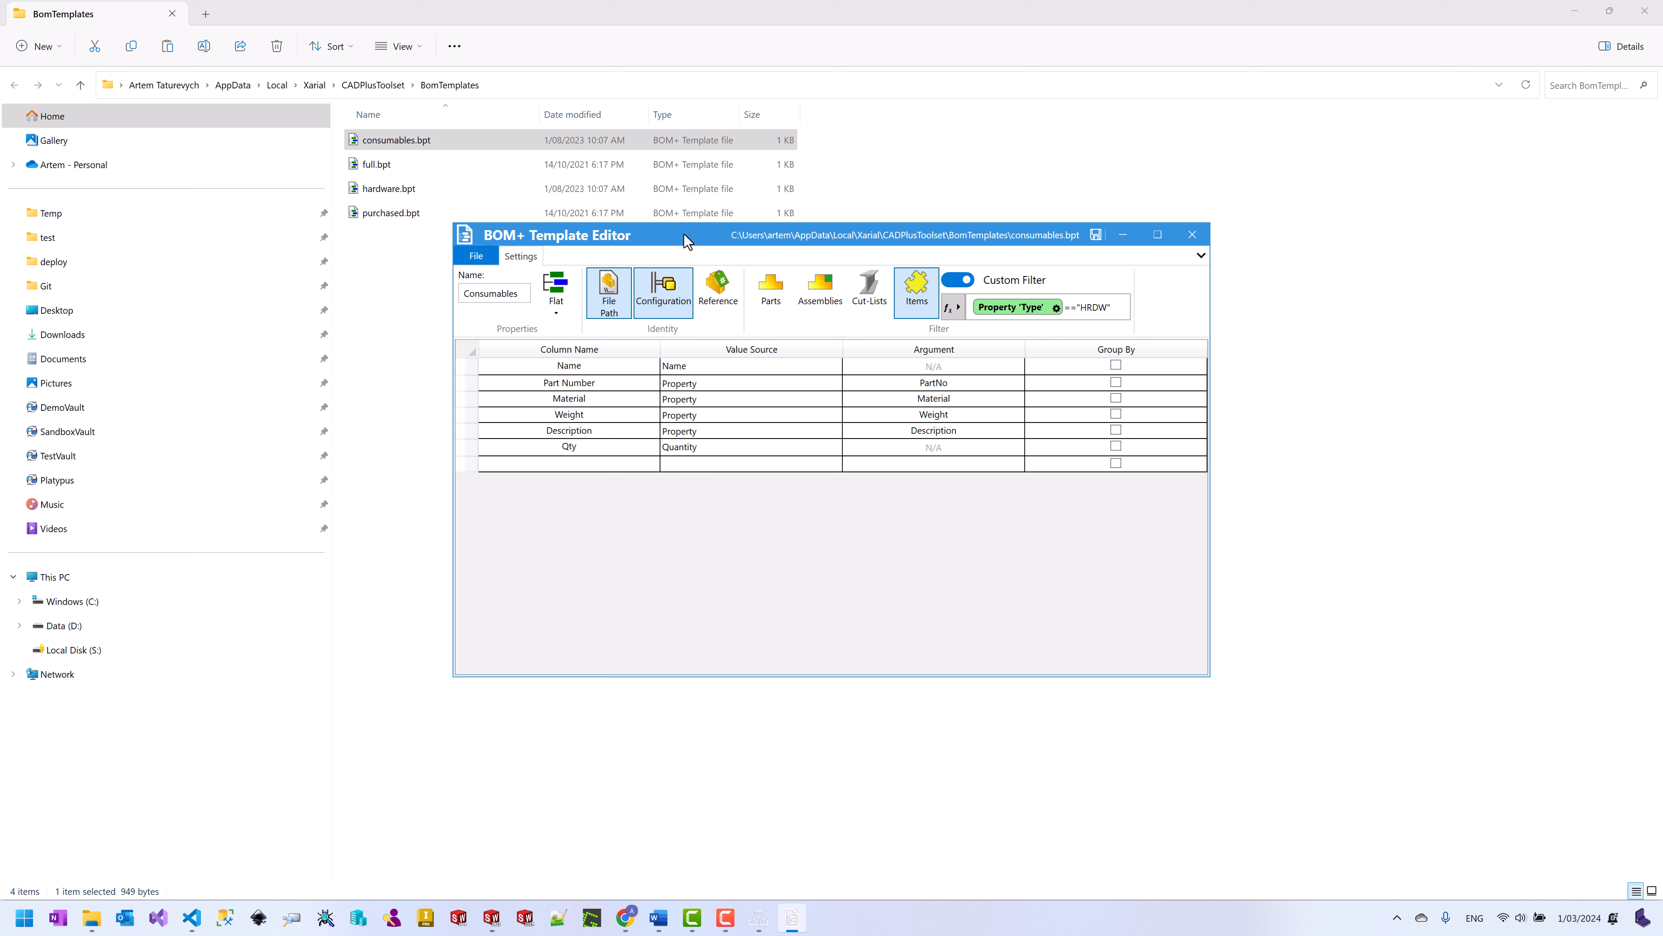
left_click(661, 296)
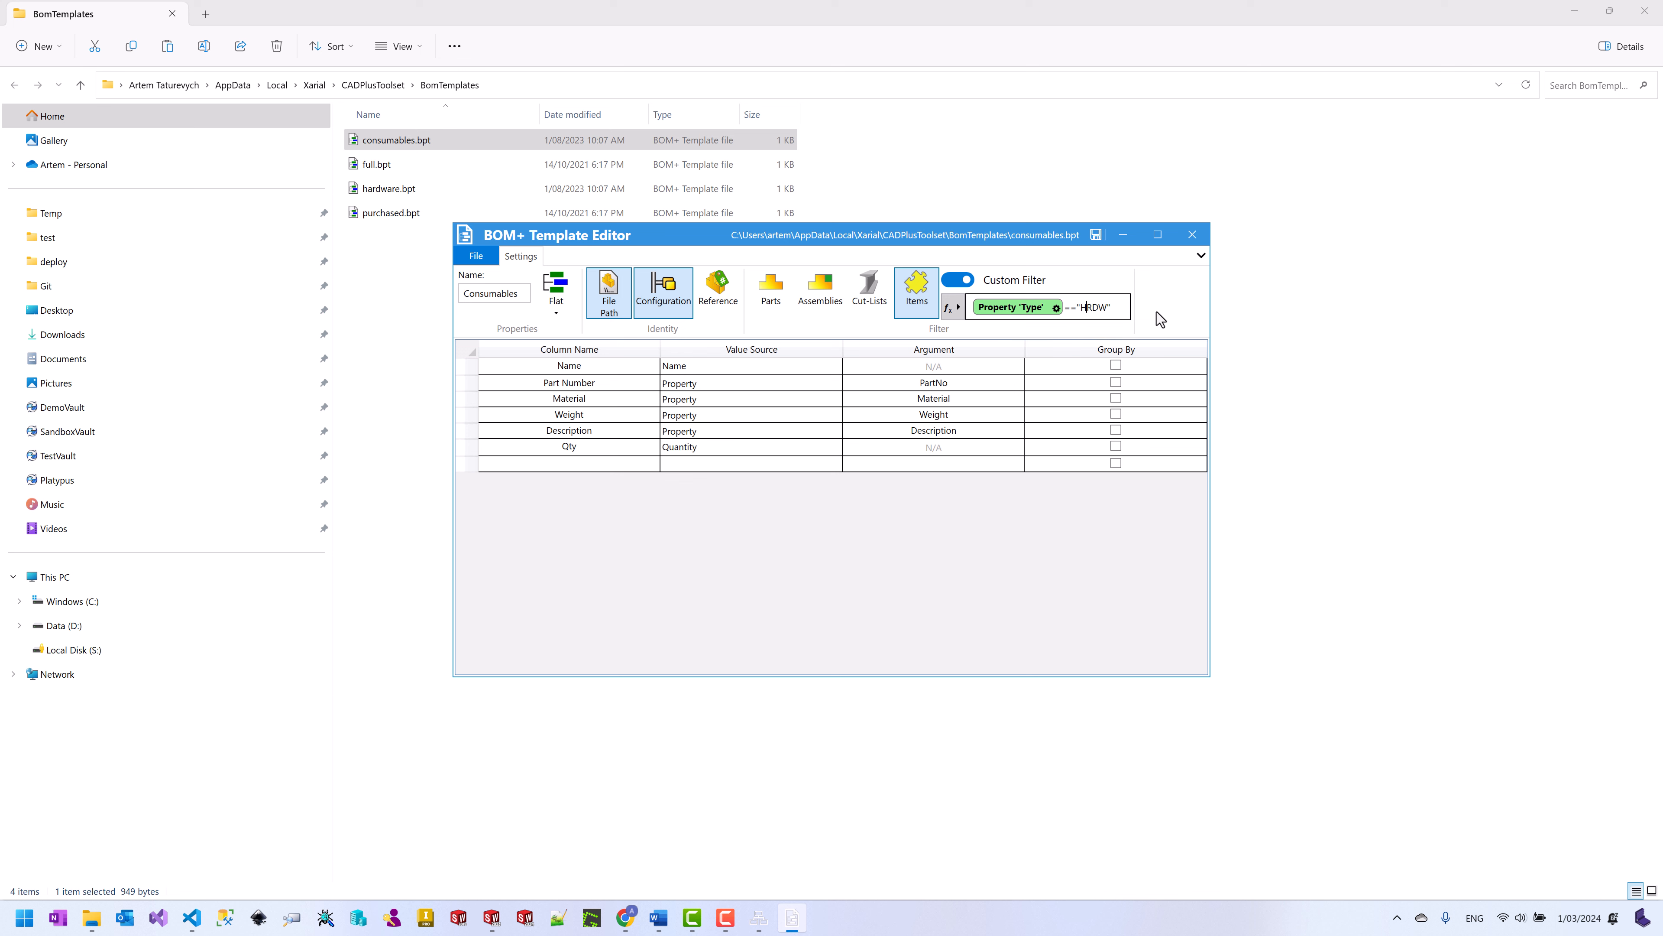
key("shift+Right")
key("shift+Right")
key("shift+Right")
key("shift+Right")
type("CNSM")
Step: Keep Quantity as the Qty column source, then save and close the Consumables template
left_click(715, 447)
left_click(714, 447)
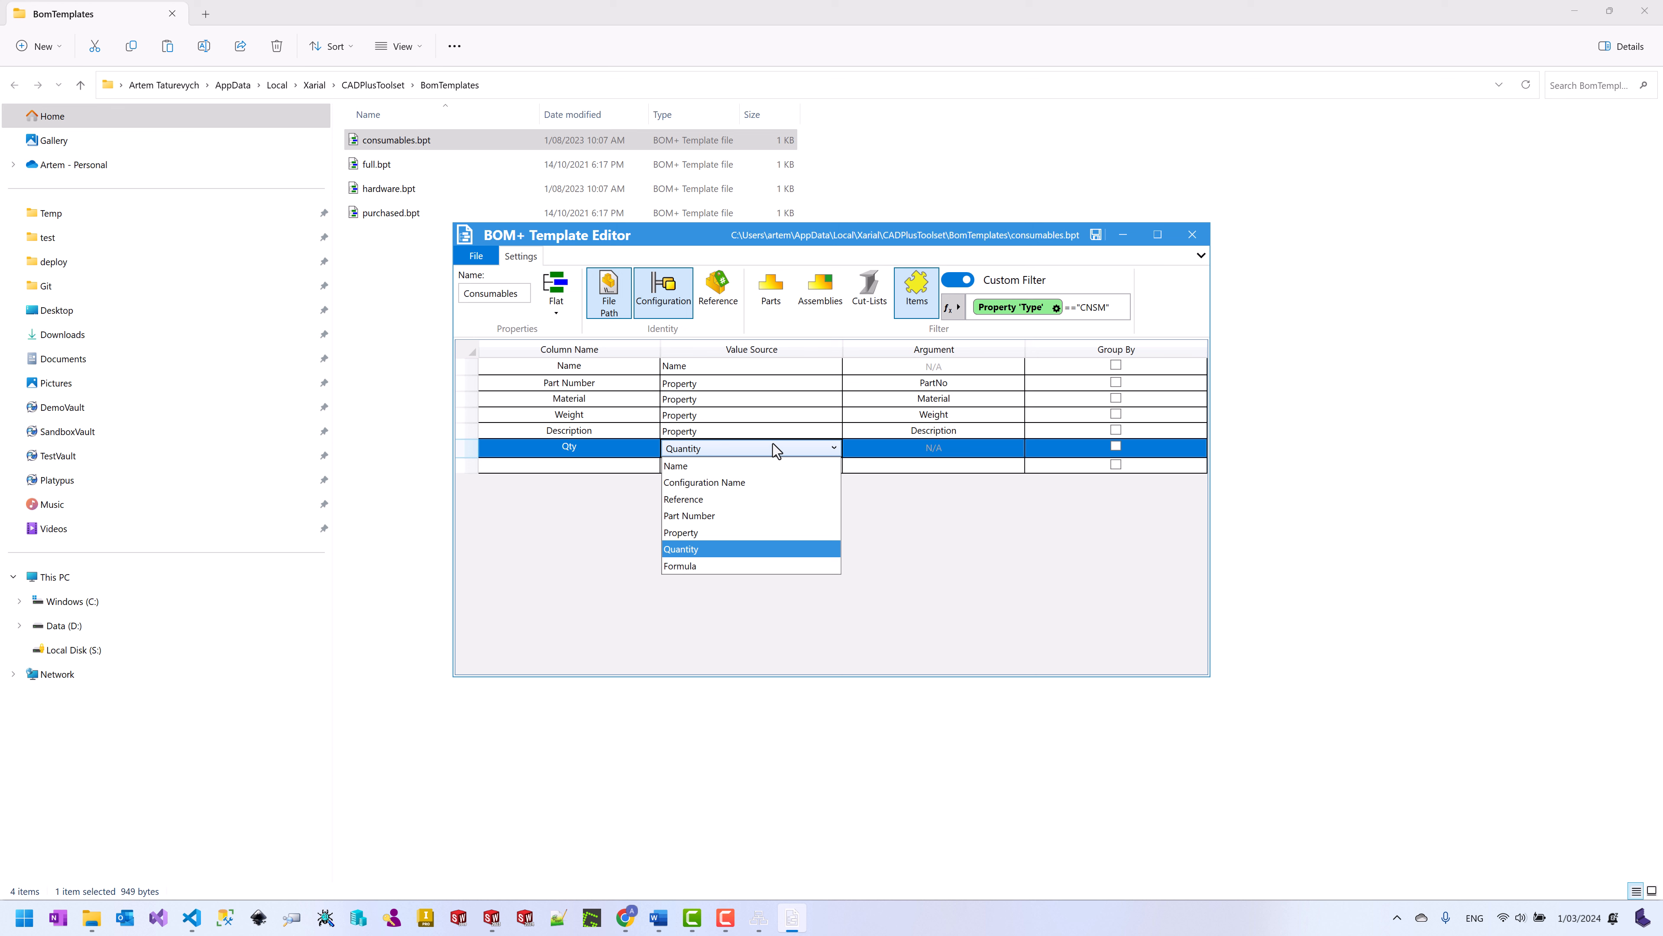
left_click(902, 430)
left_click(839, 430)
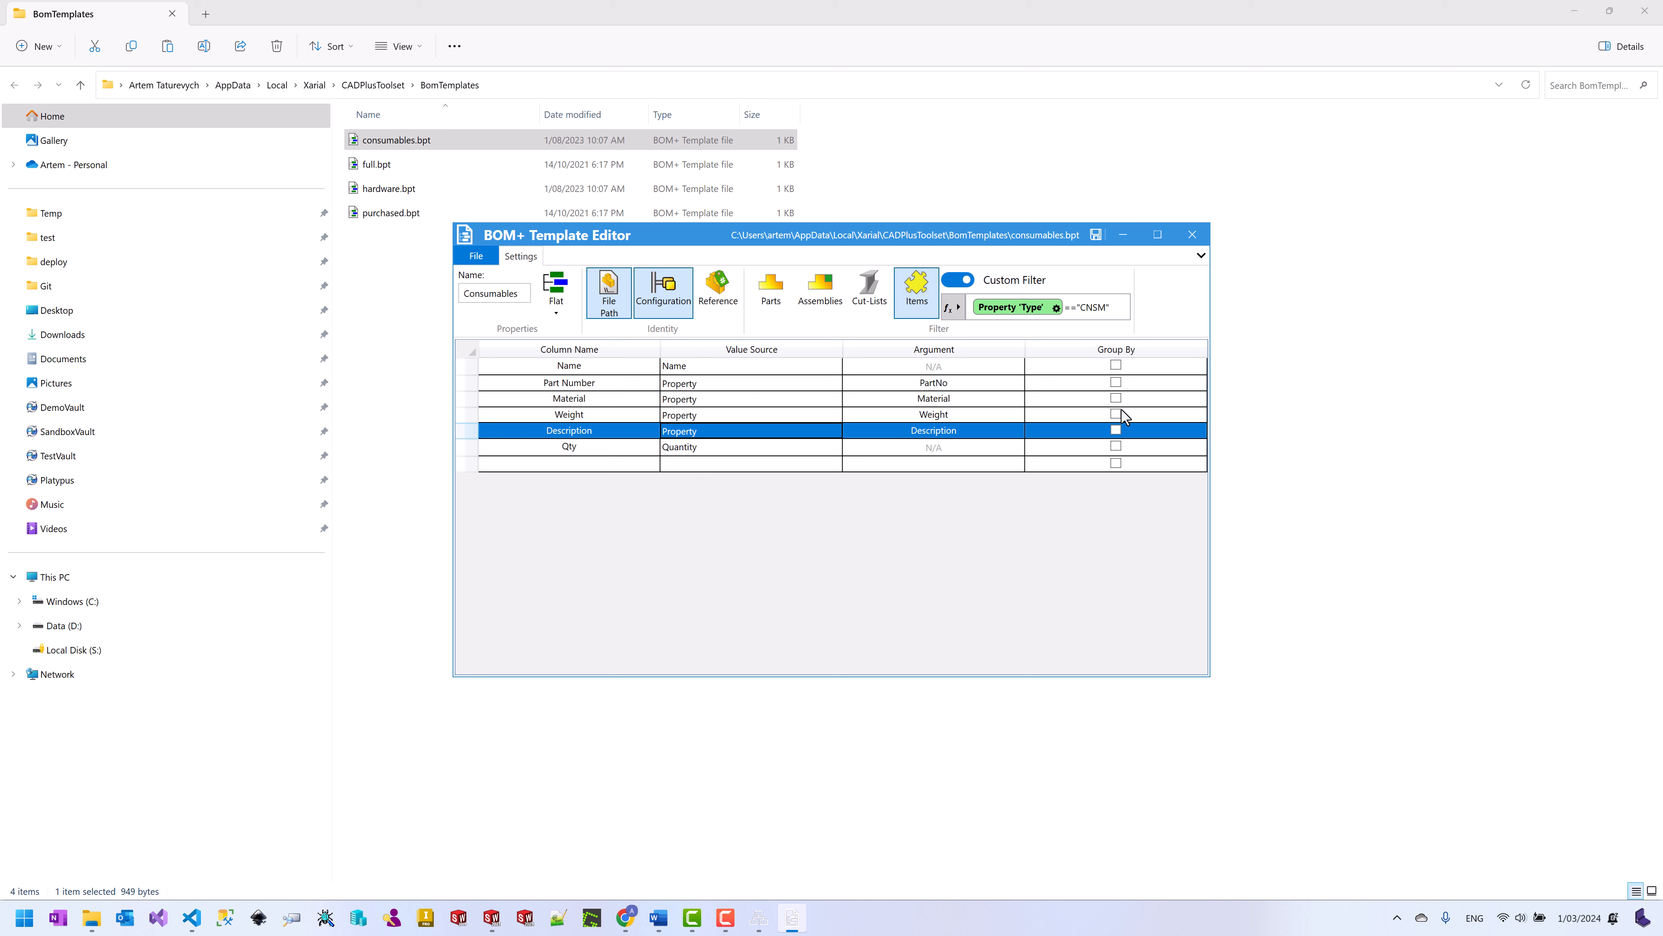
left_click(1096, 235)
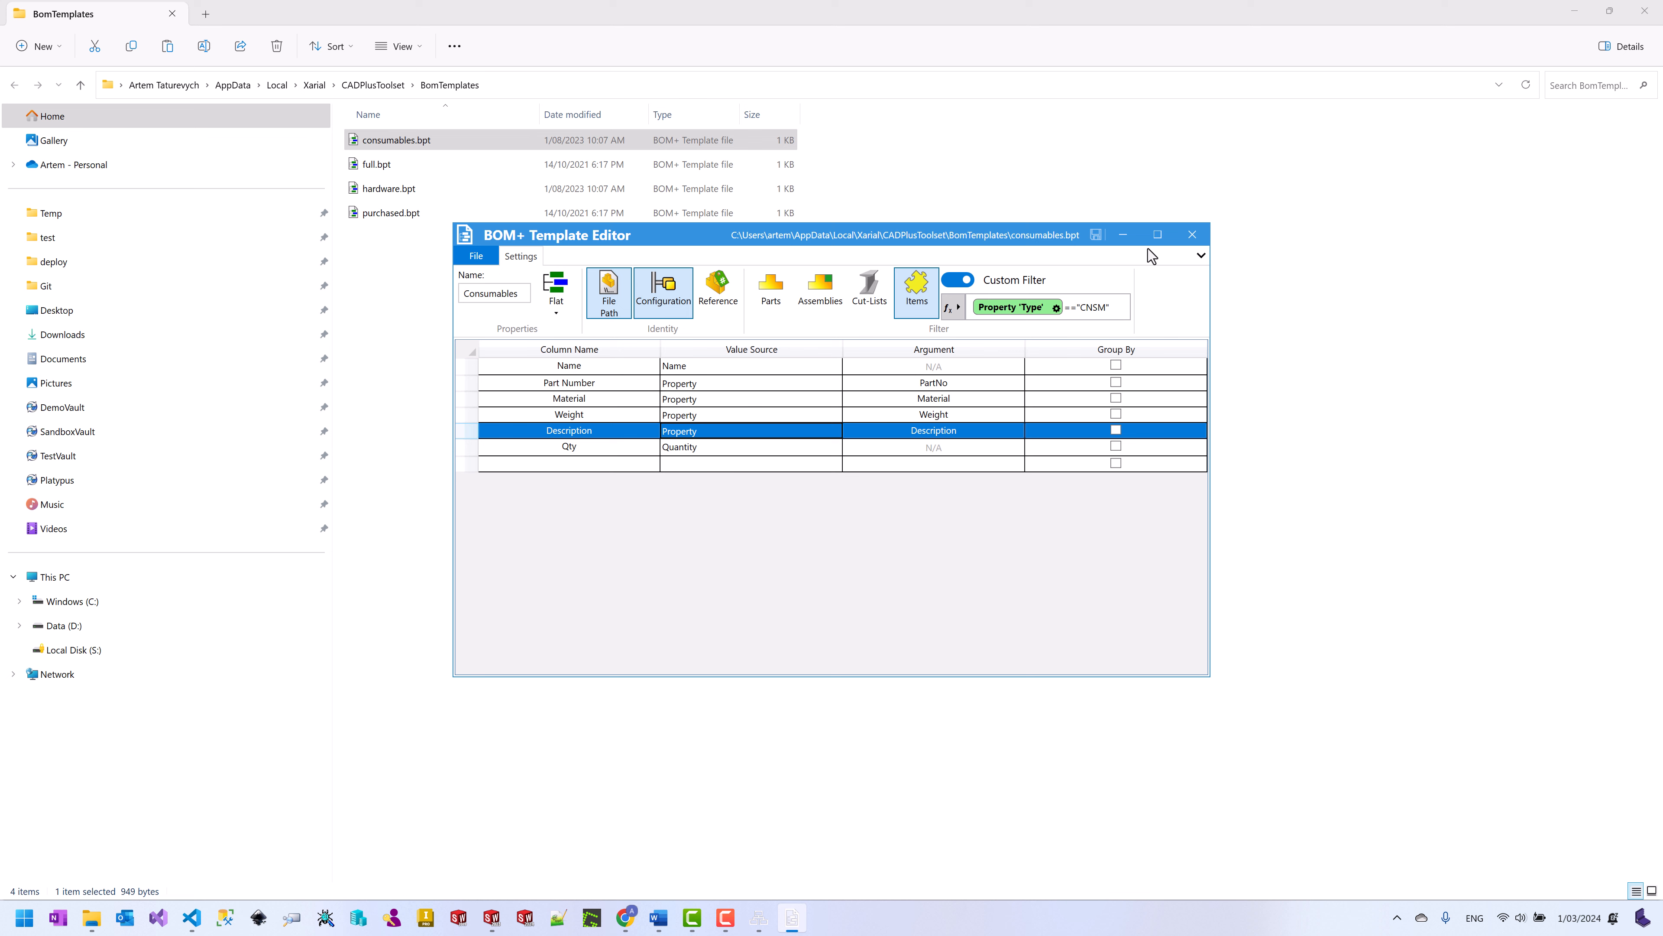
left_click(1192, 235)
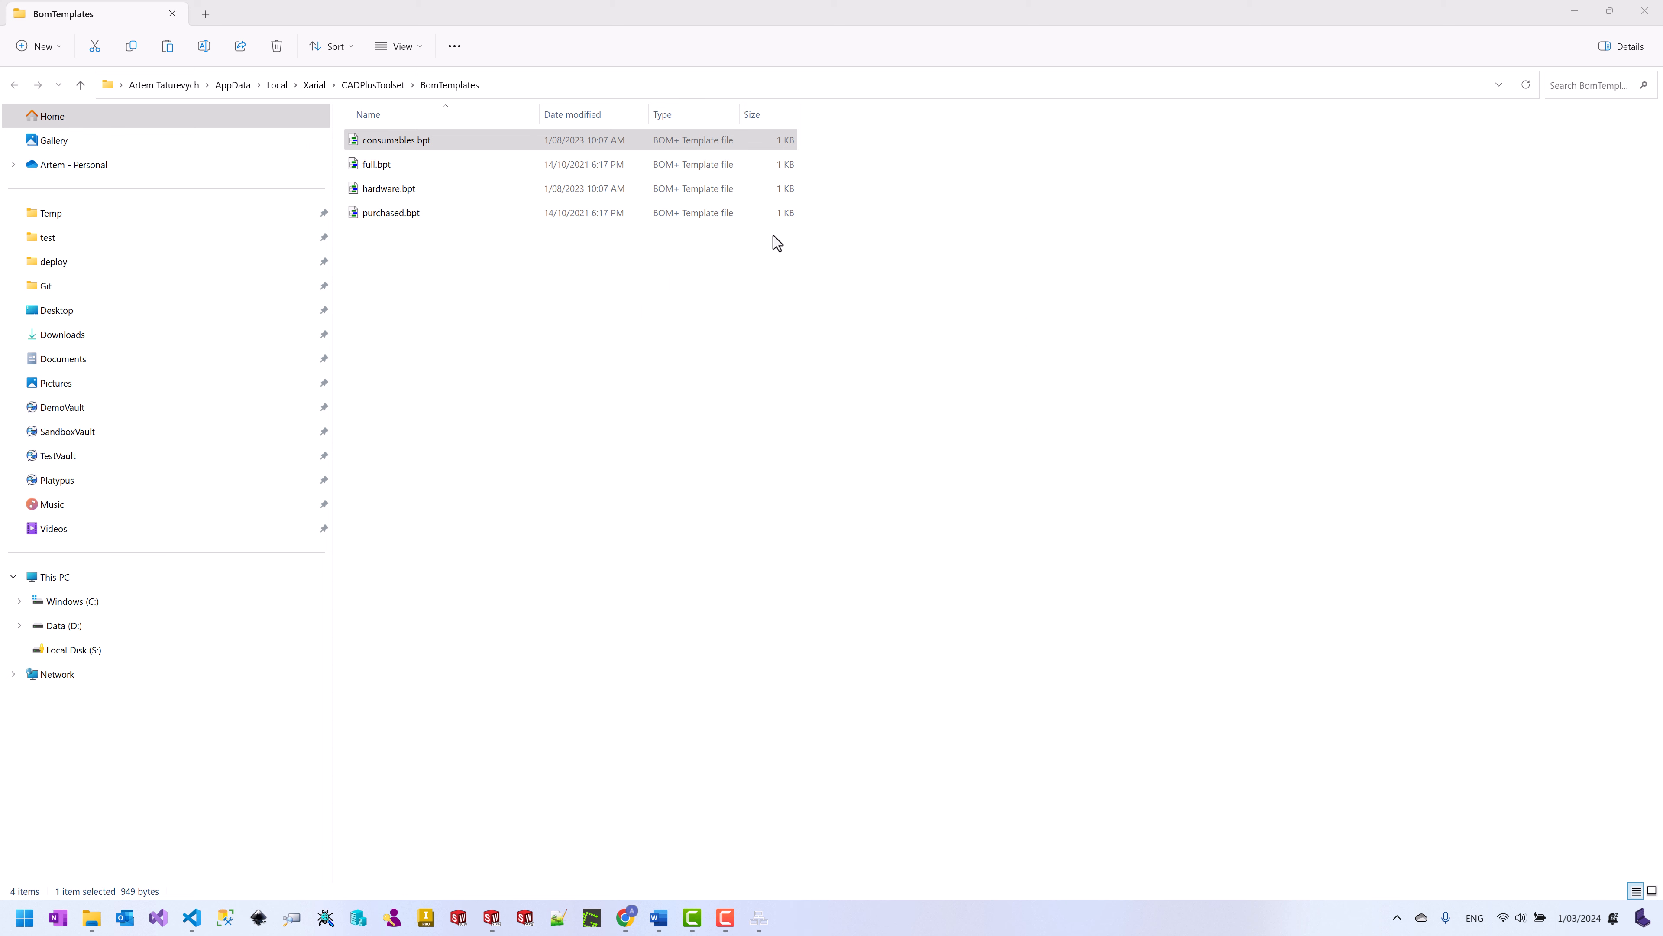
left_click(1573, 11)
Step: Reload BOM+ templates, confirm Consumables lists only the 10ml Adhesive Threadlocker, then close BOM+
left_click(447, 157)
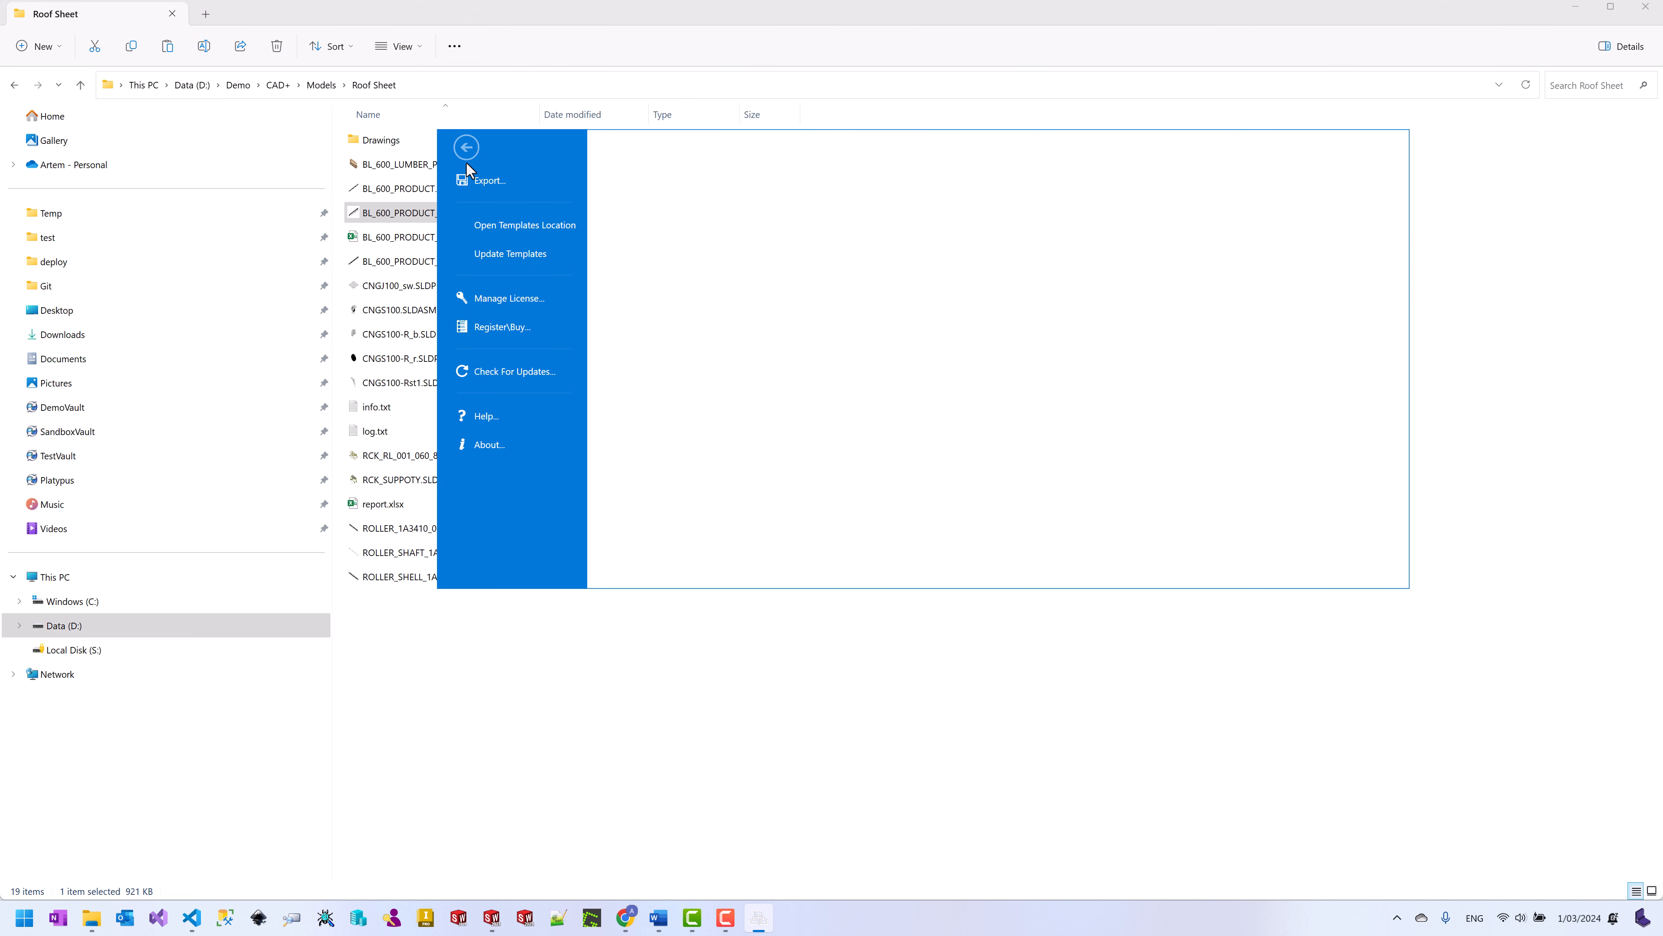
left_click(552, 261)
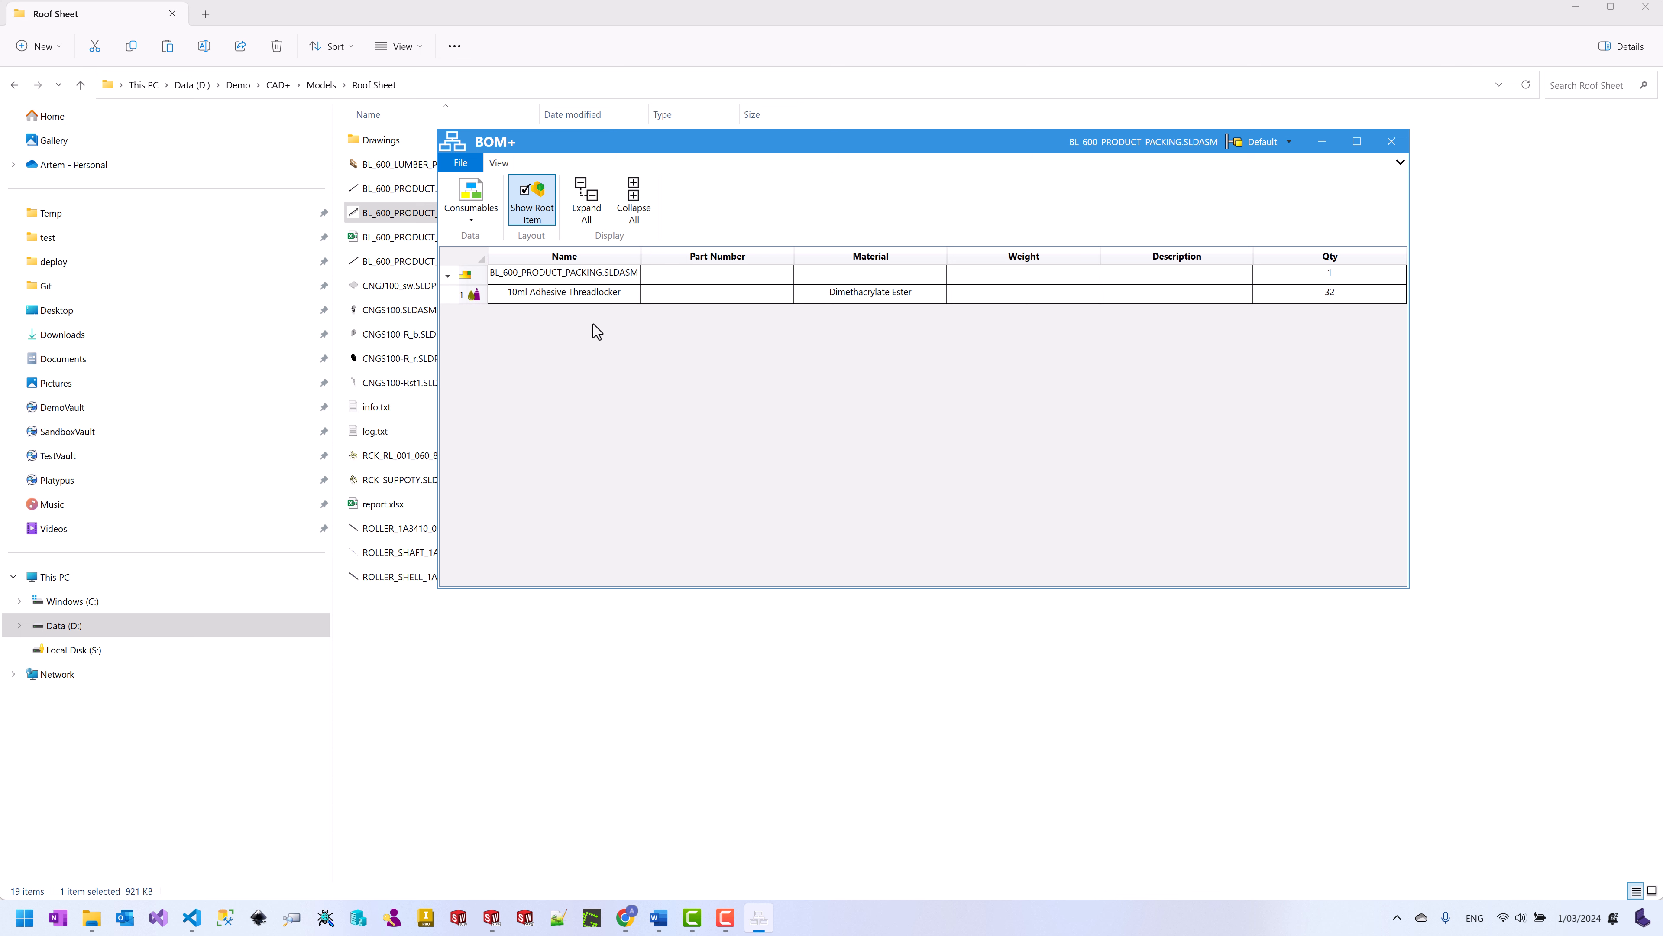
left_click(1389, 141)
Step: Open the 600g Metal Spray Paint item definition from the Metal Paints folder
mouse_move(93, 926)
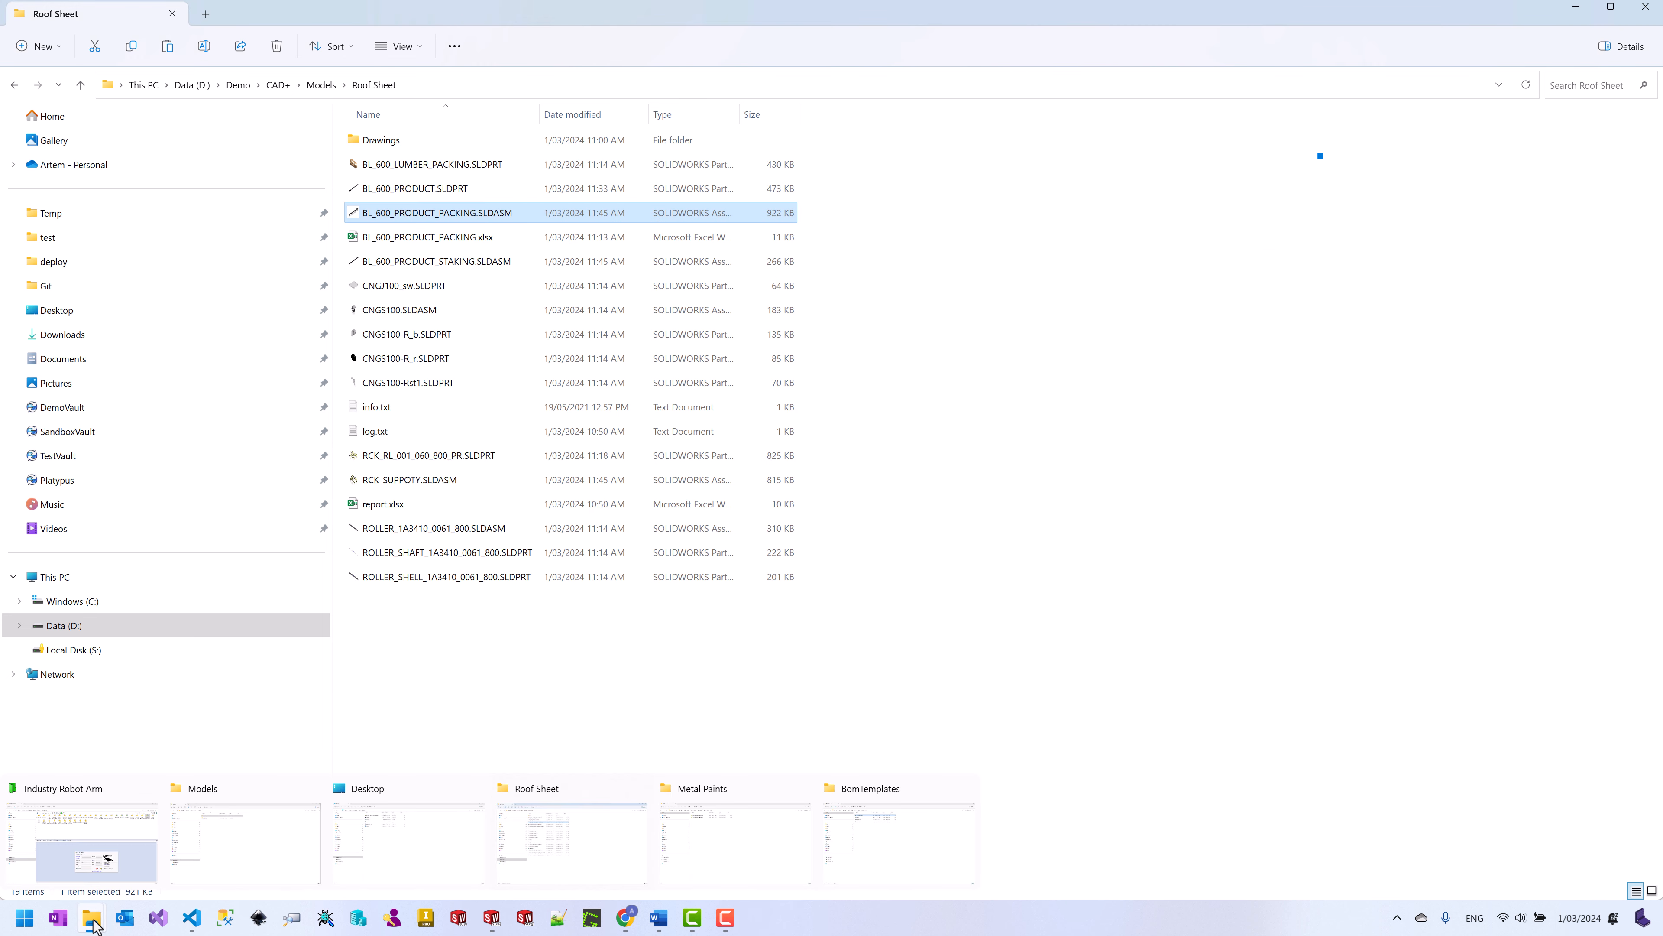
left_click(716, 838)
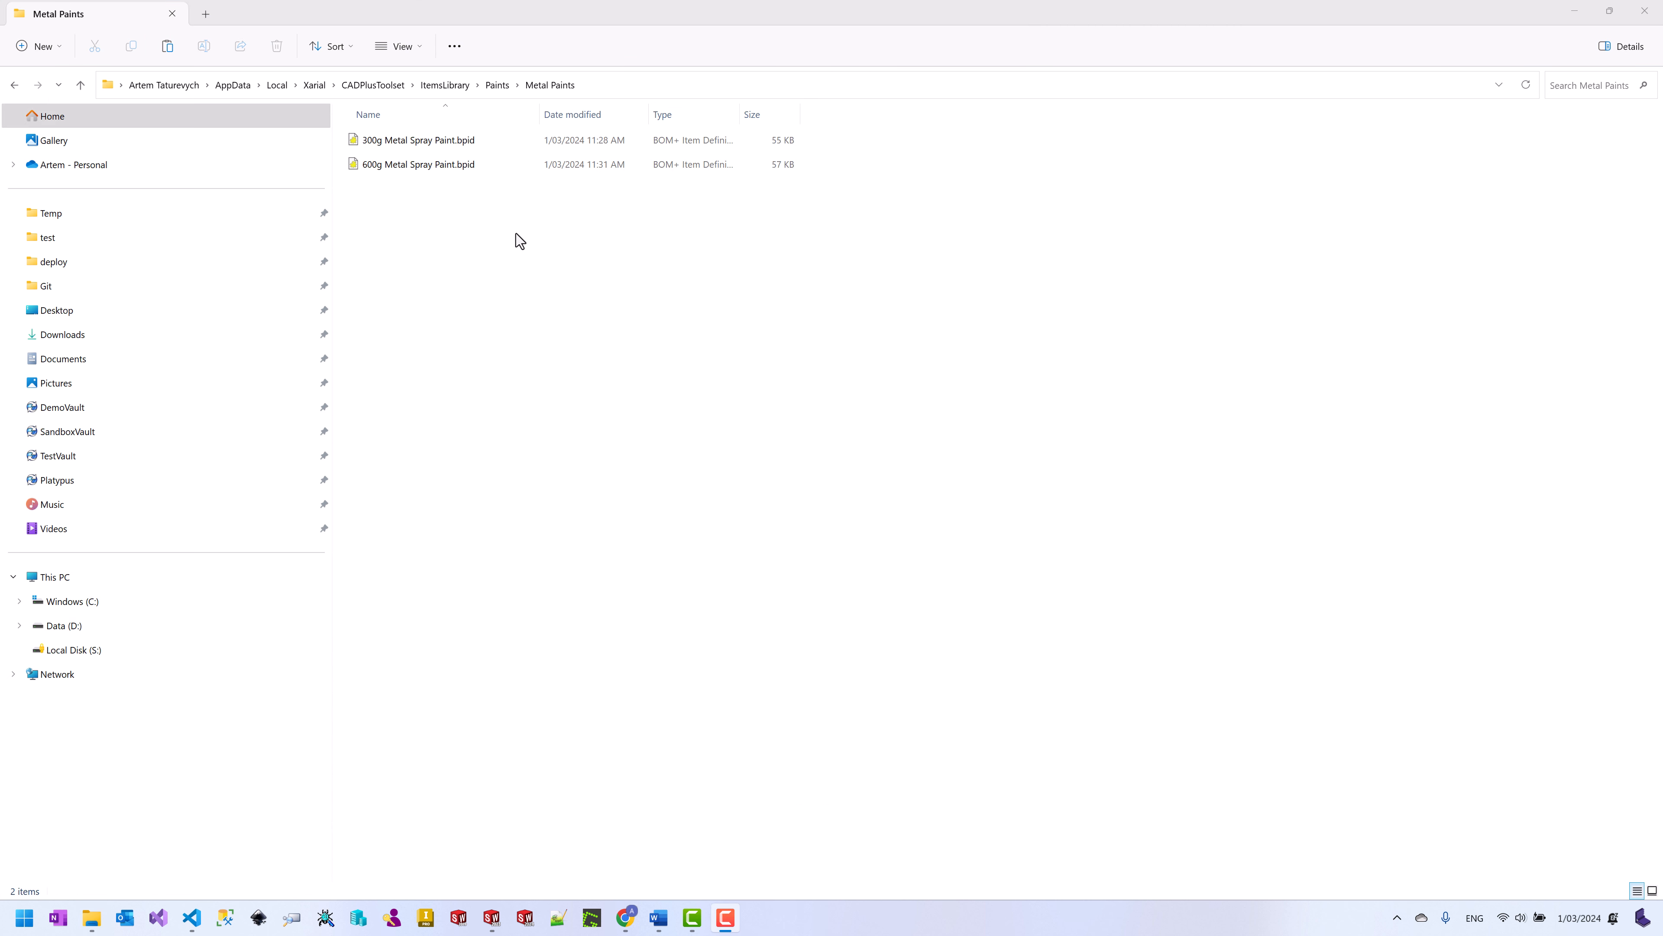
left_click(430, 166)
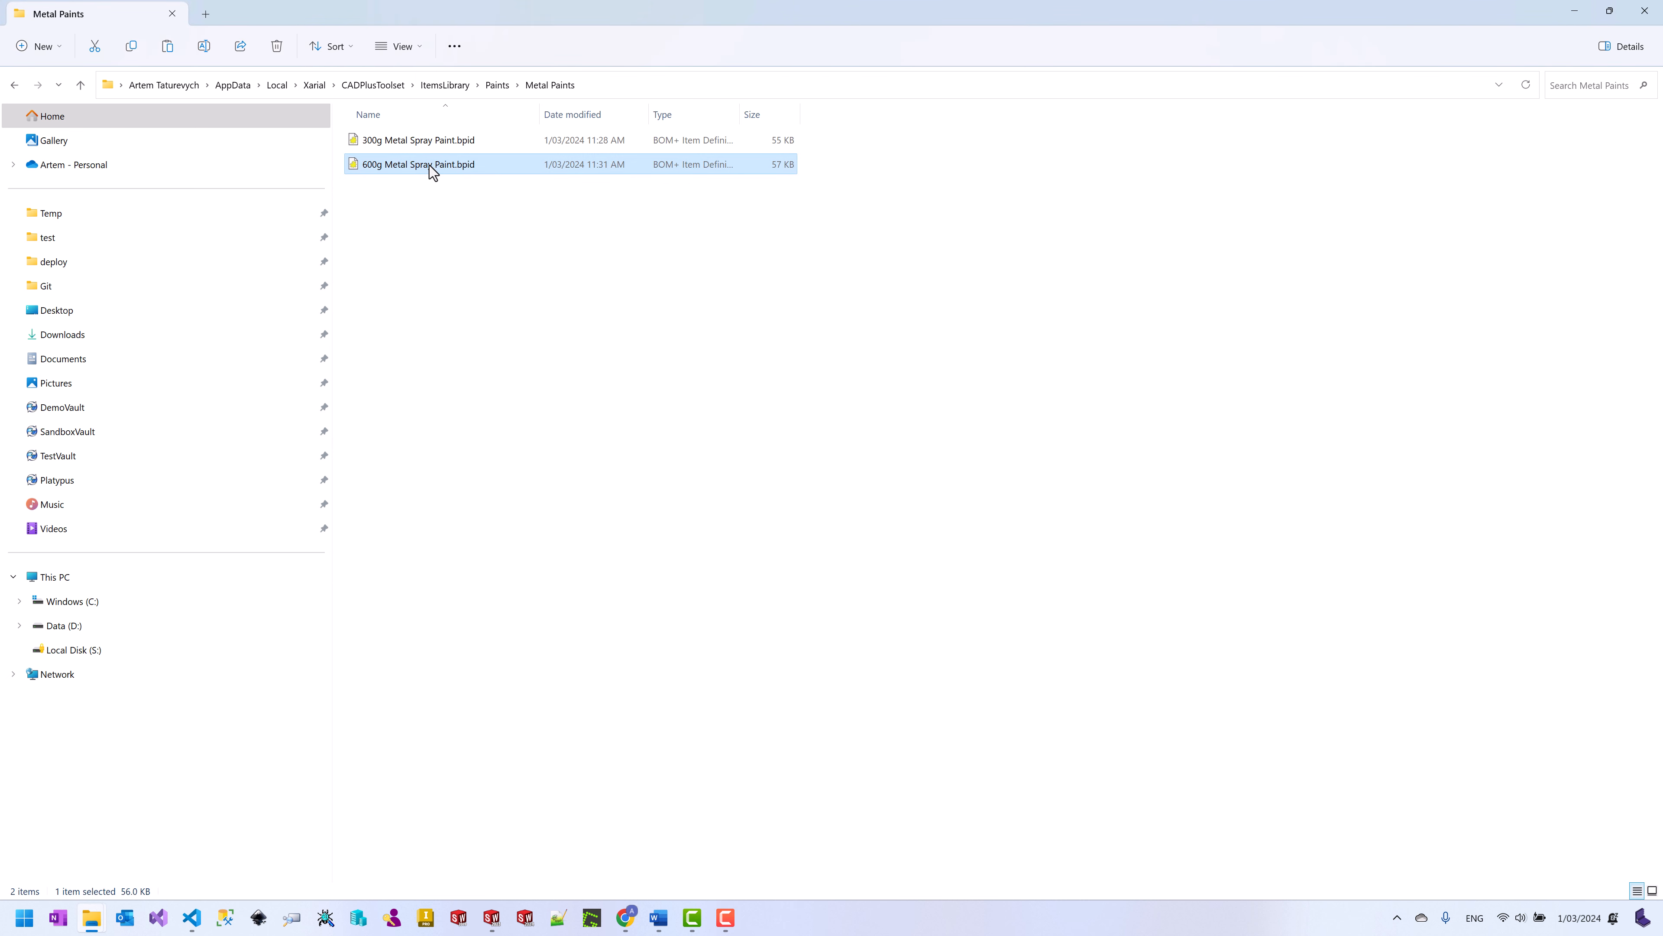
double_click(431, 165)
Step: Add a Type property set to CNSM, save and close the editor, and hide the folder
right_click(627, 240)
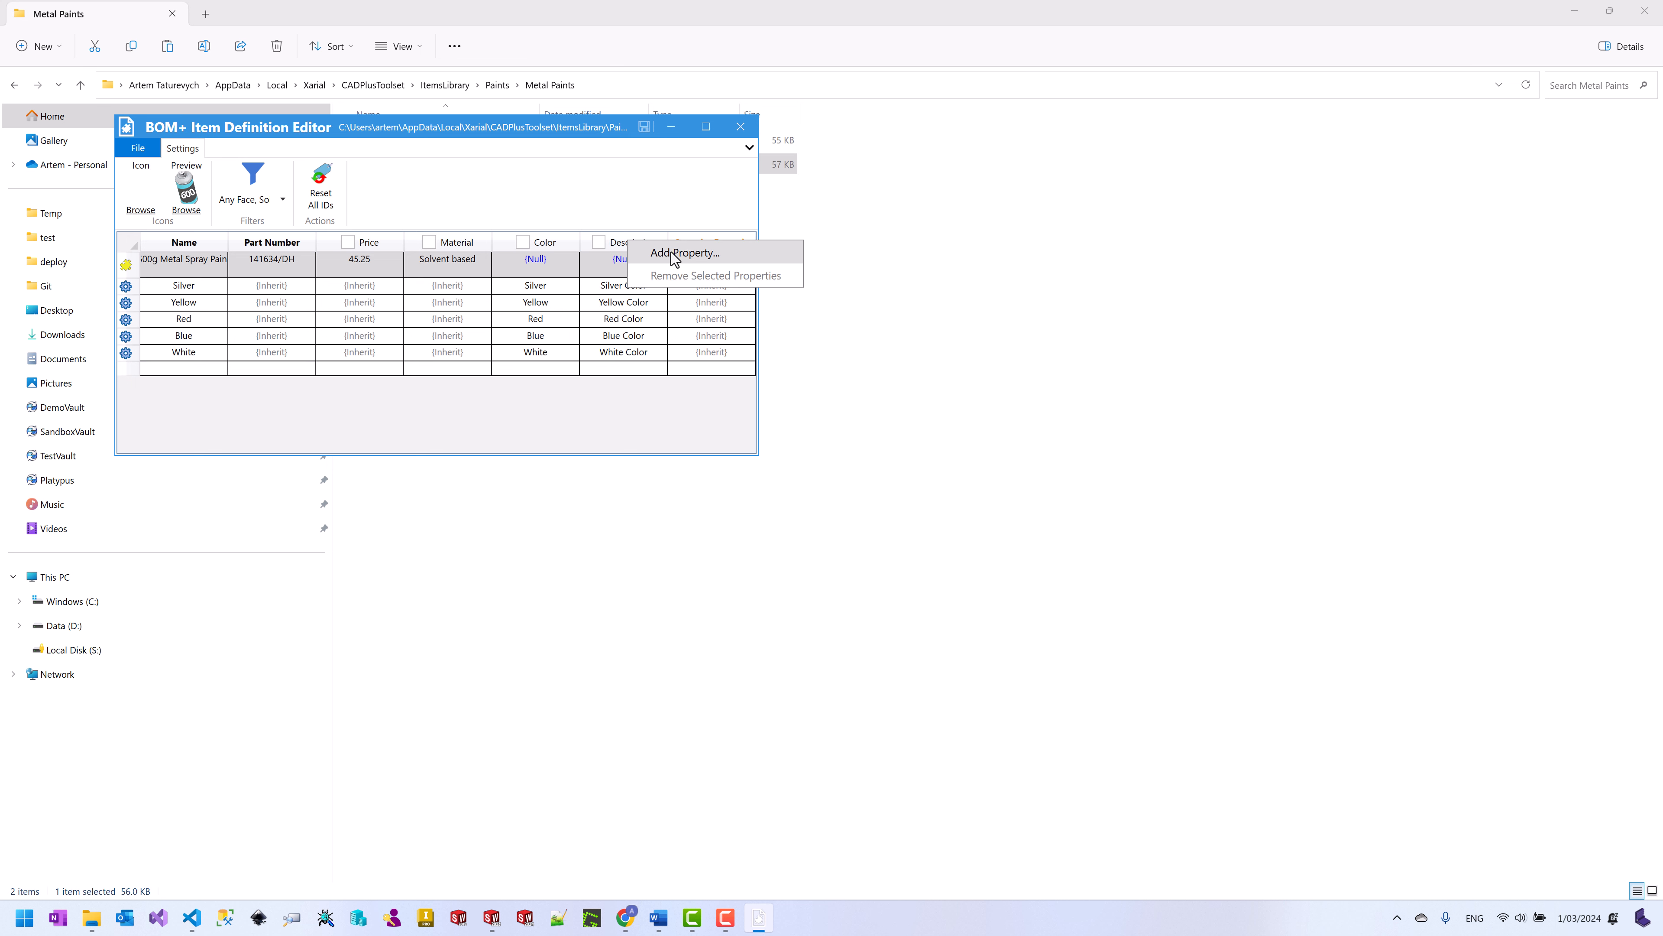
left_click(675, 259)
type("Type")
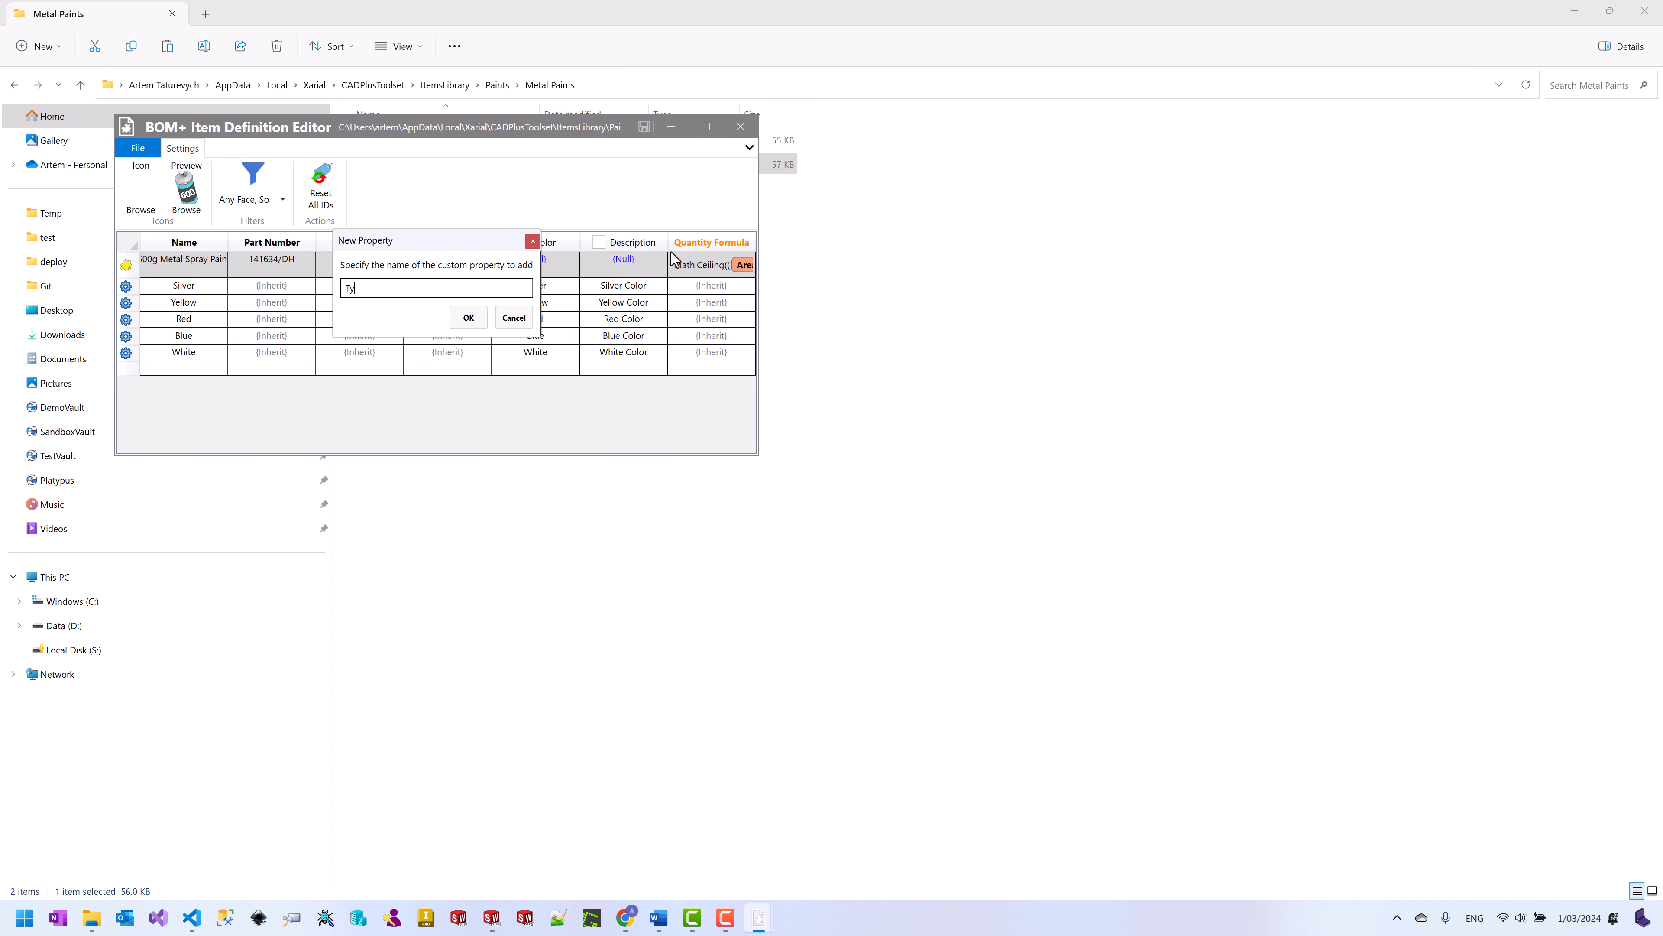
left_click(468, 317)
left_click(645, 269)
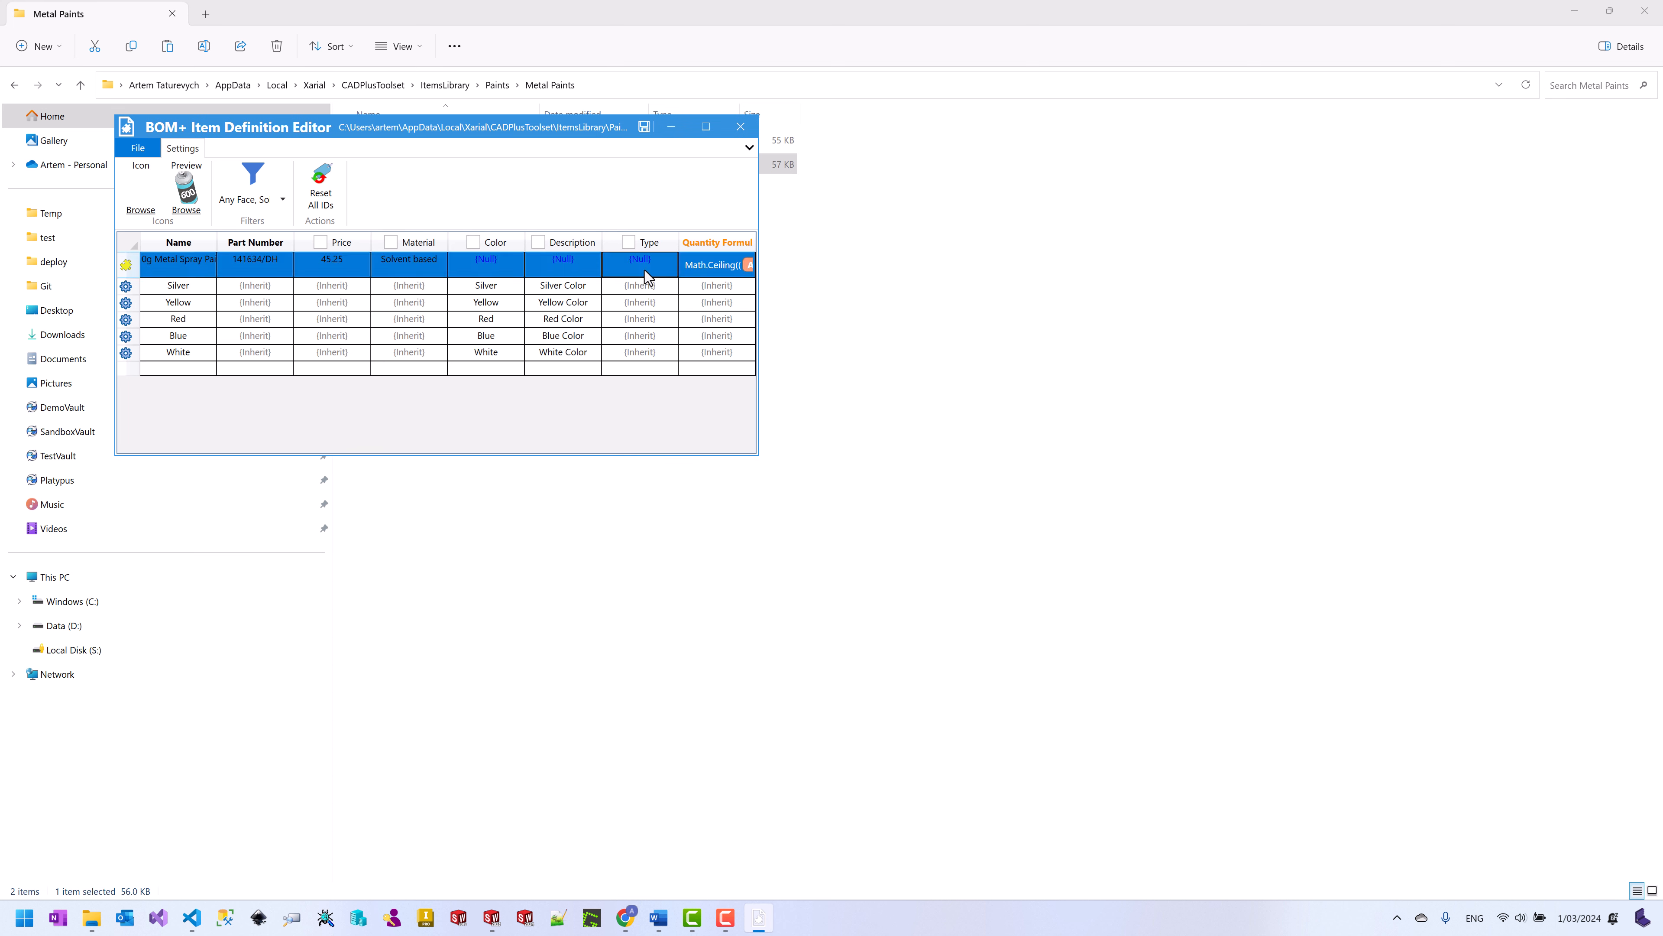
type("CNSM")
key("Return")
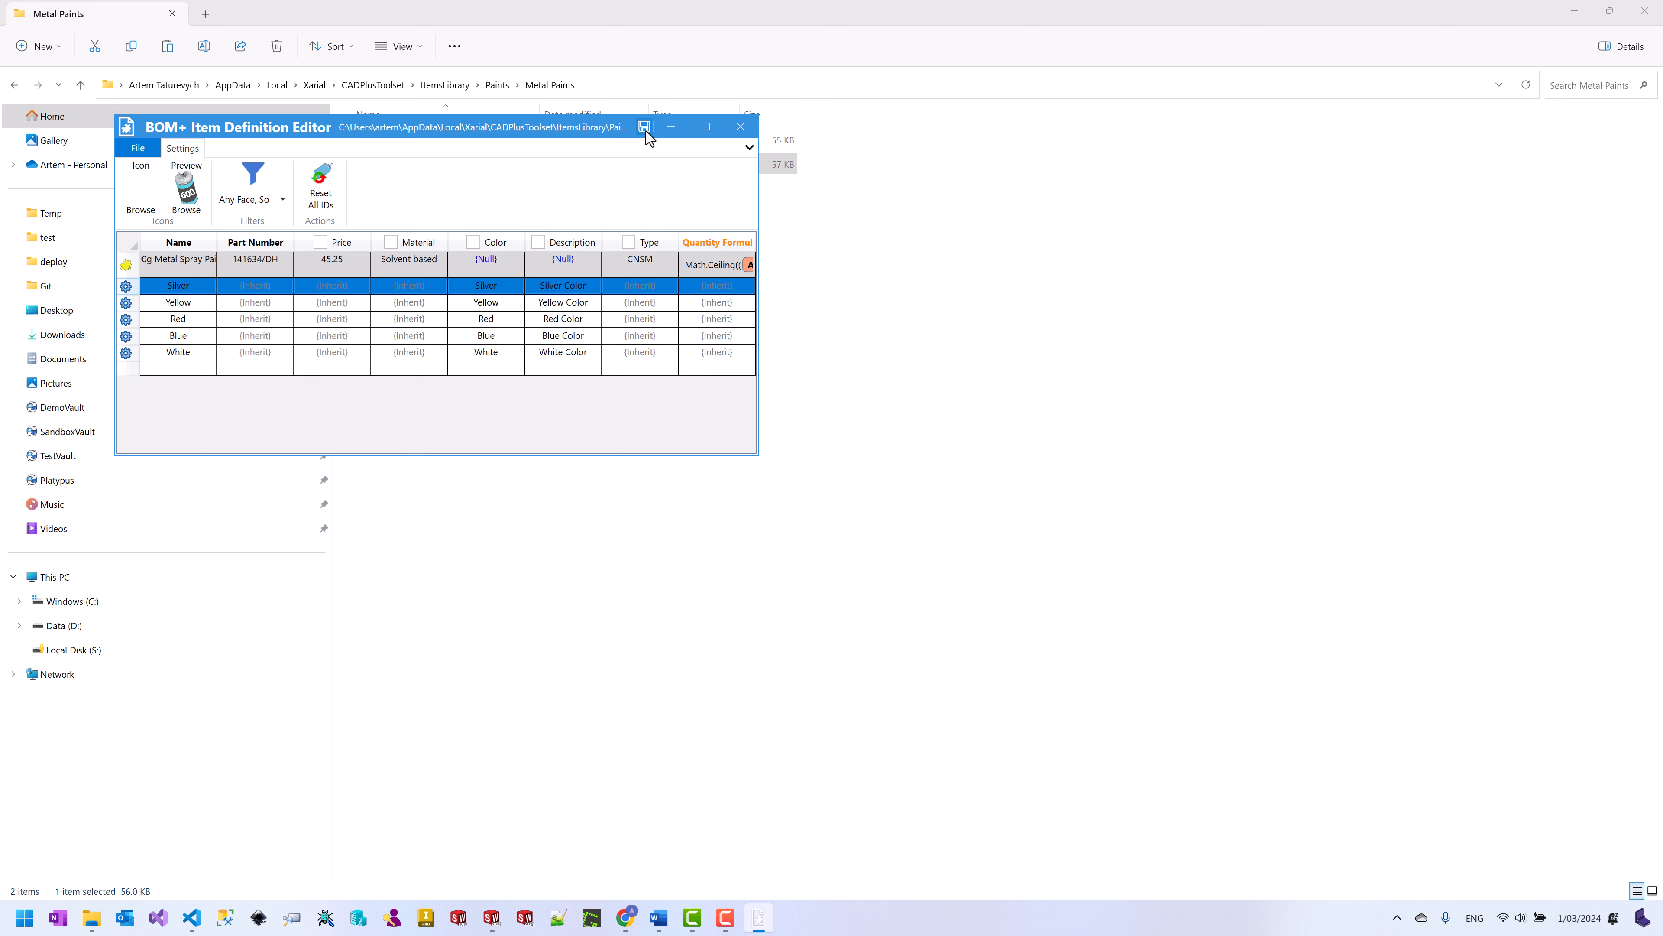
left_click(645, 126)
left_click(741, 127)
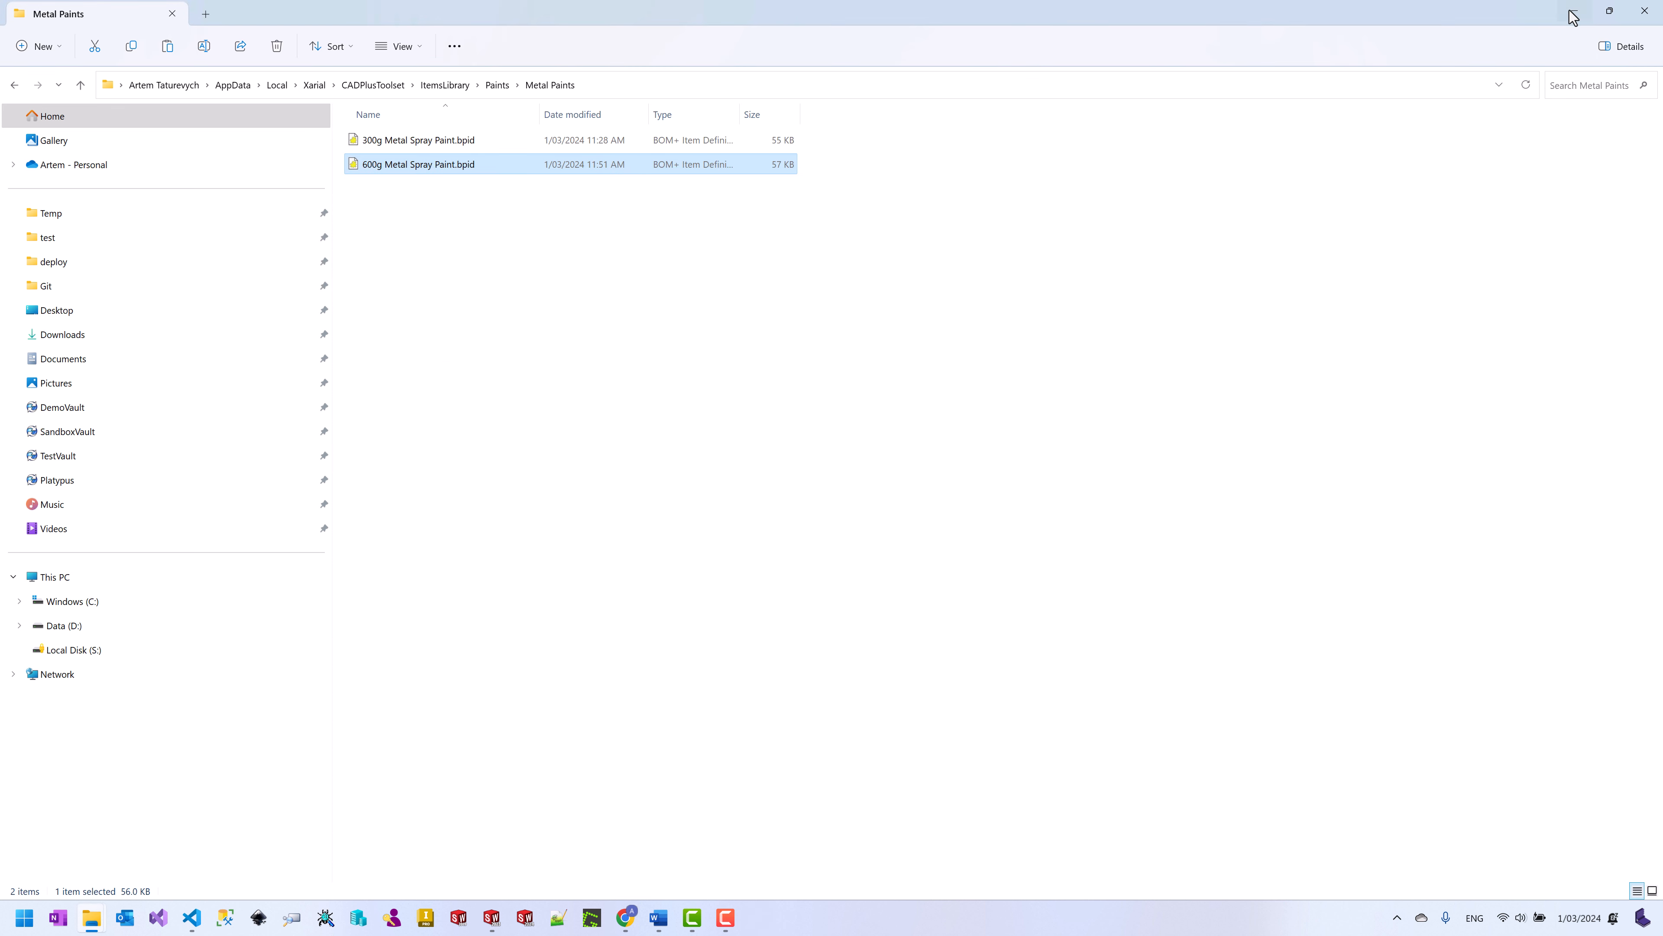
left_click(1574, 11)
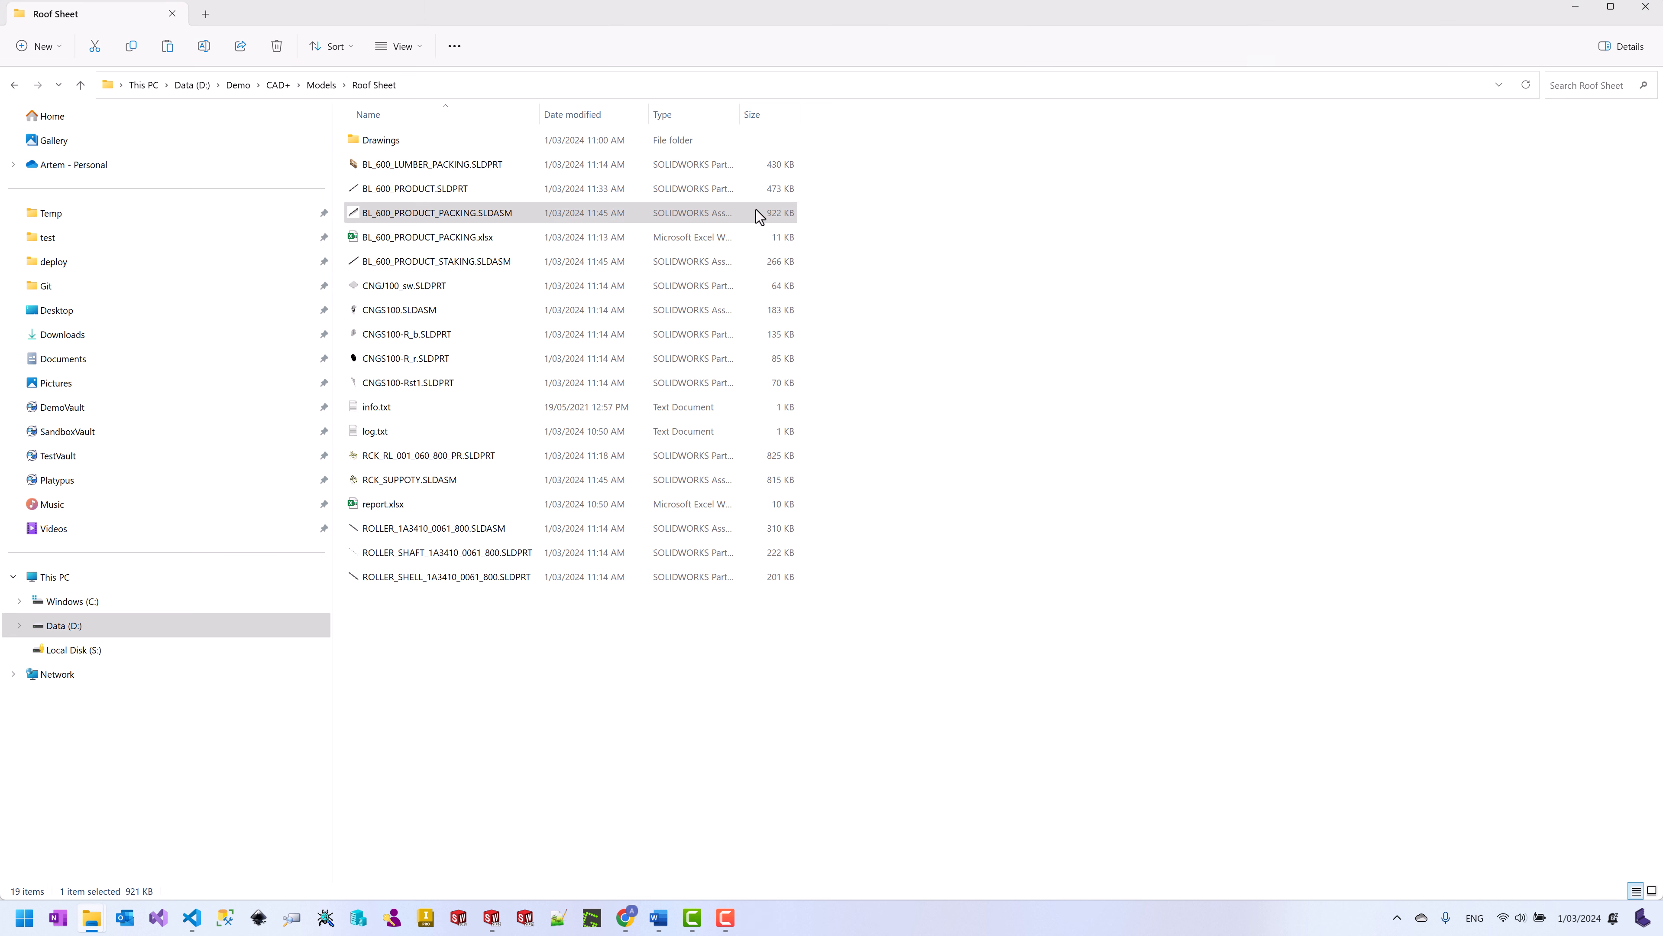
Step: Open BL_600_PRODUCT_PACKING.SLDASM in BOM+ and bring up its BOM template list
right_click(488, 215)
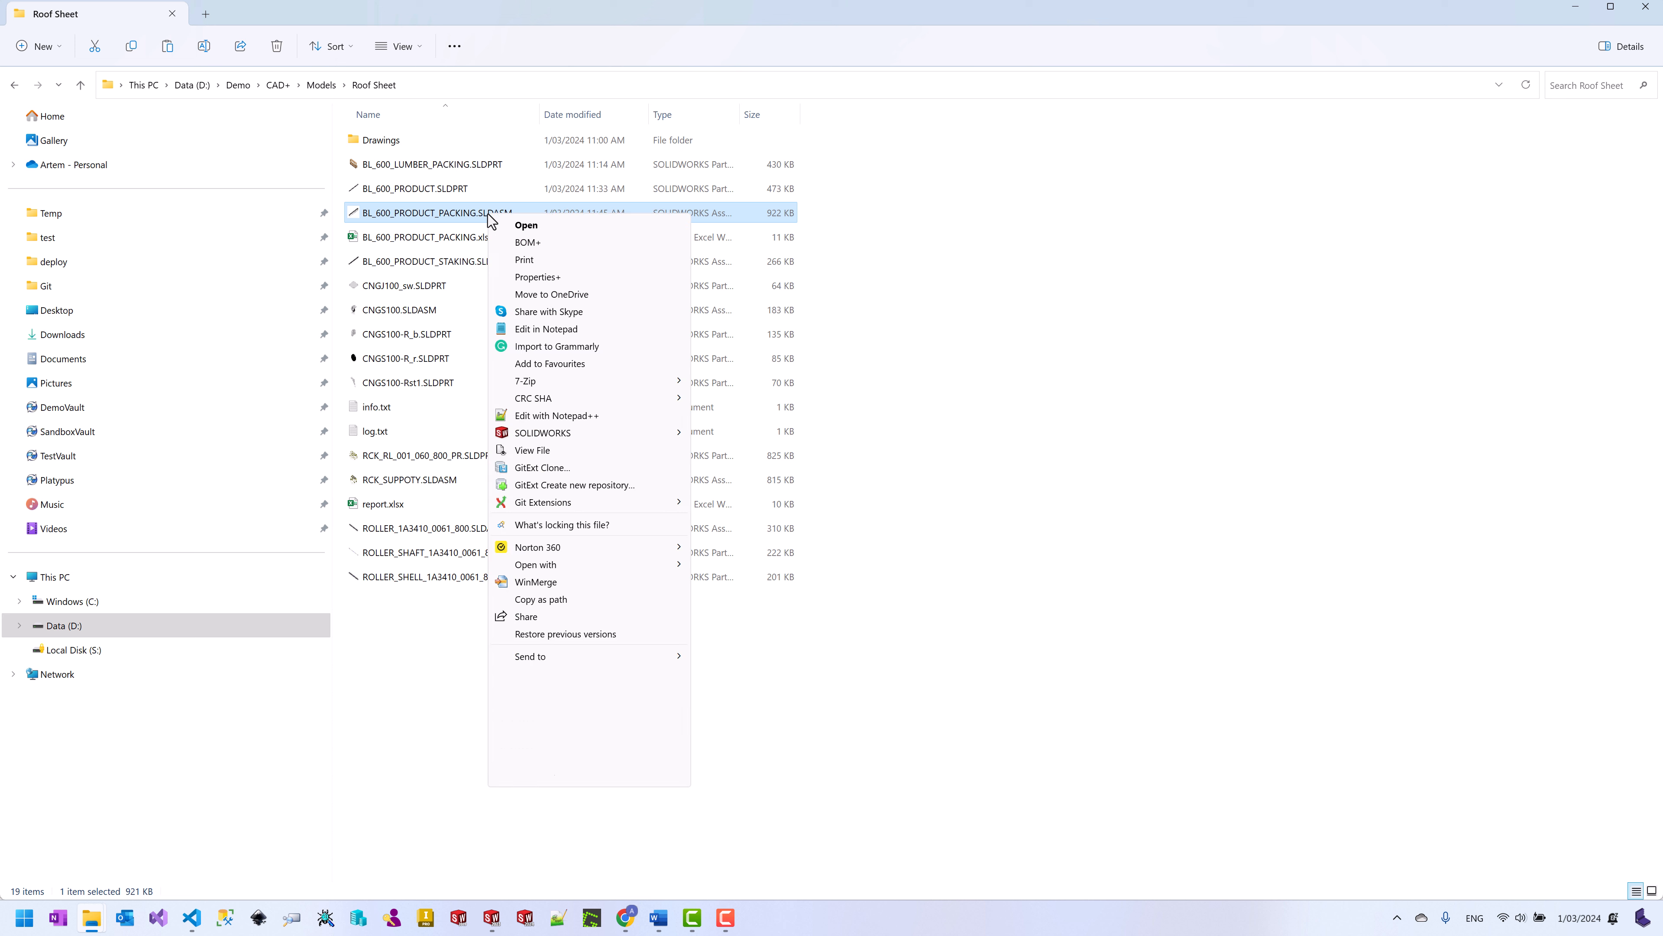
left_click(528, 244)
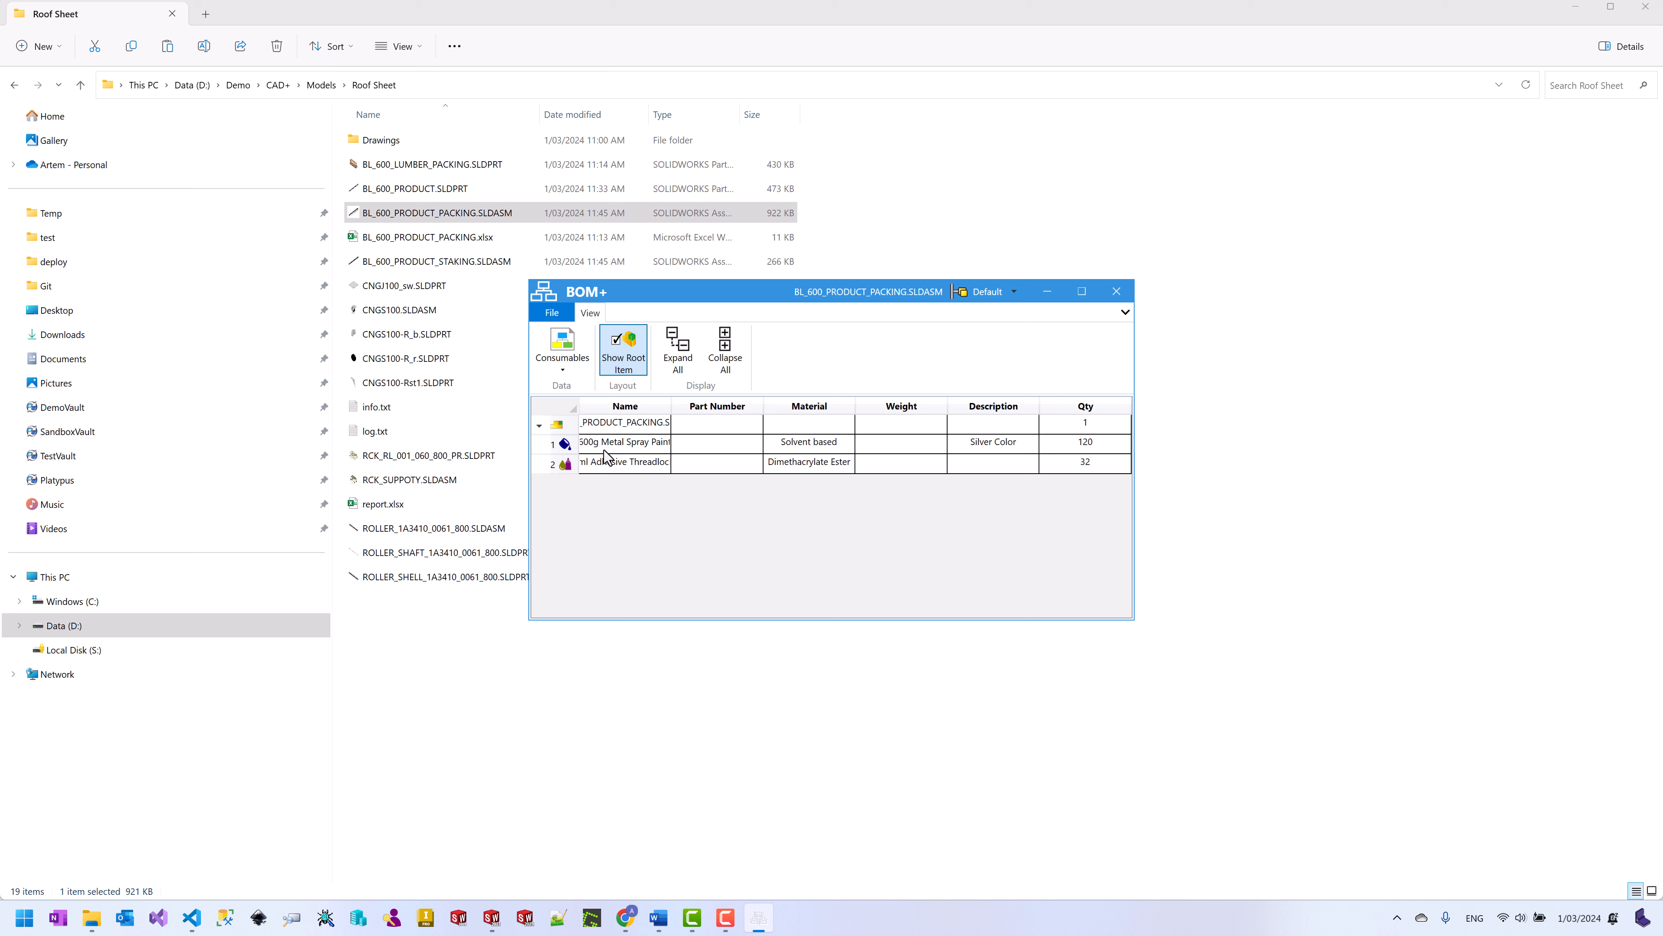
left_click(563, 369)
Step: Switch to the Full BOM and export it to Excel as BL_600_PRODUCT_PACKING-bom.xlsx
left_click(589, 410)
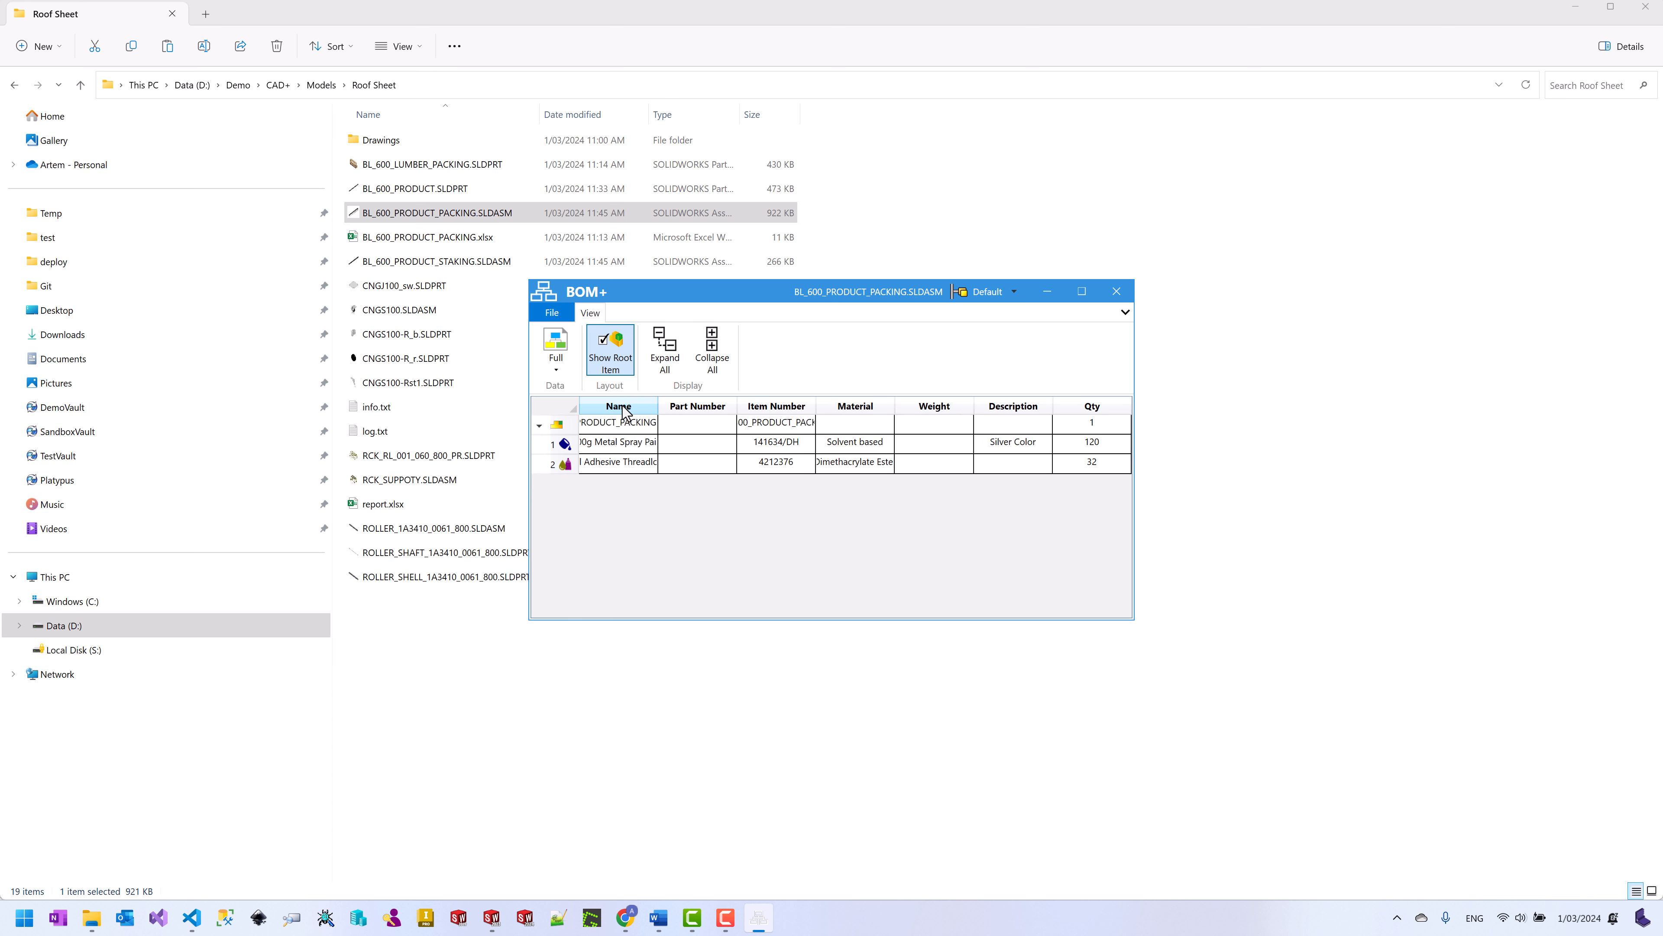
left_click(552, 312)
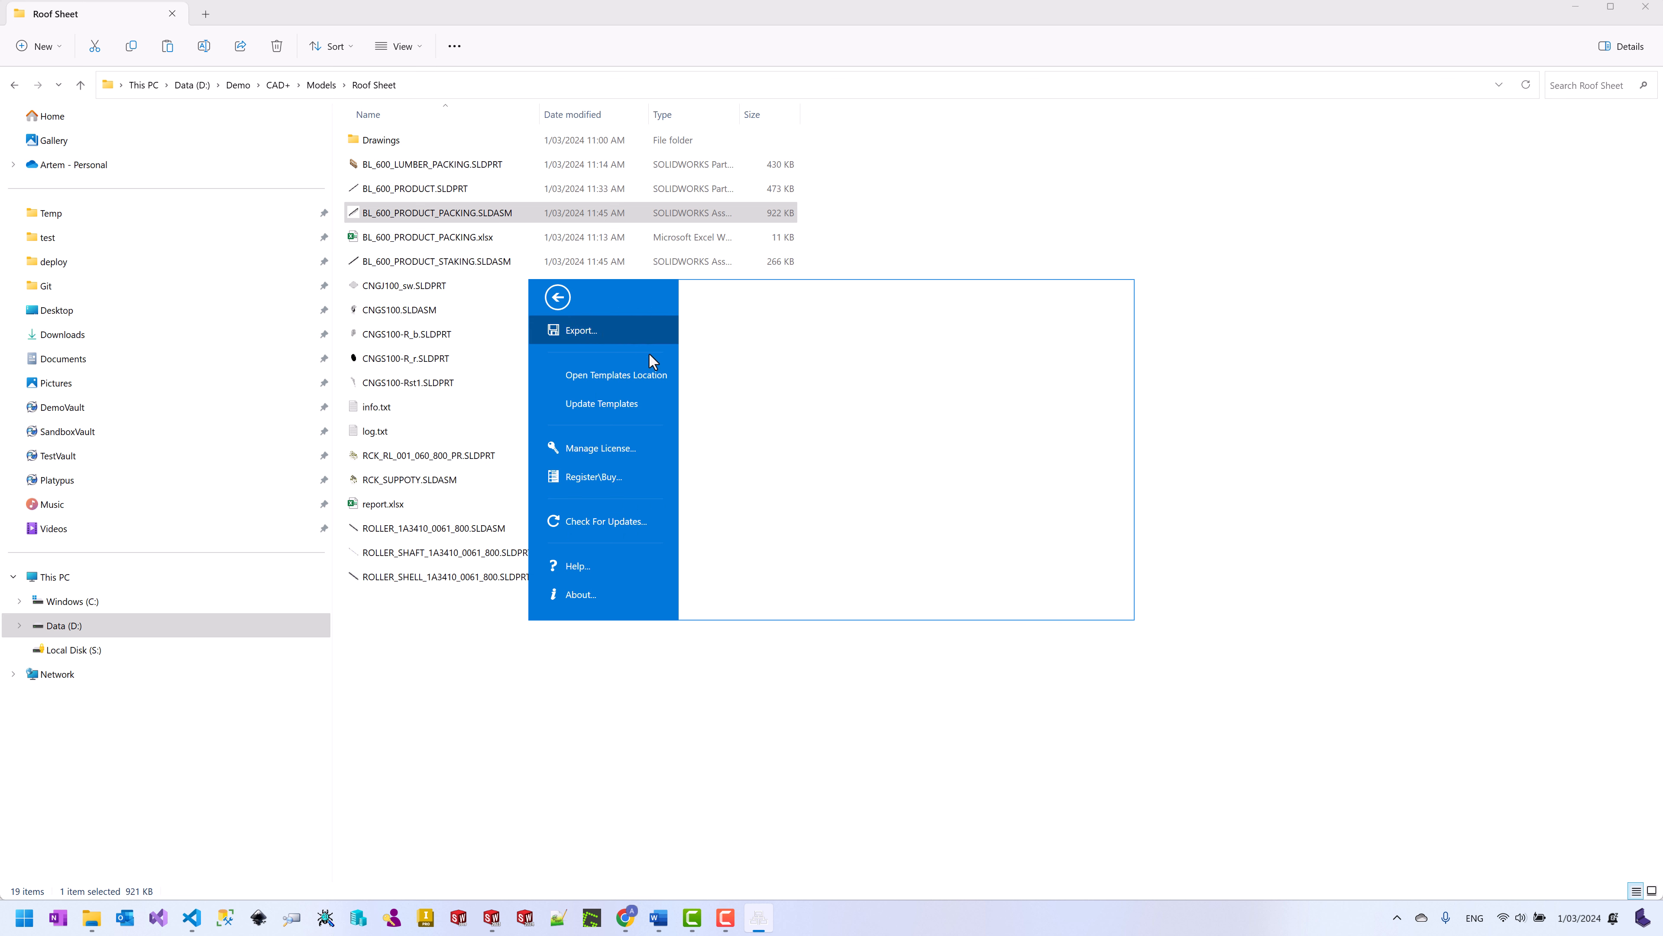
key("Escape")
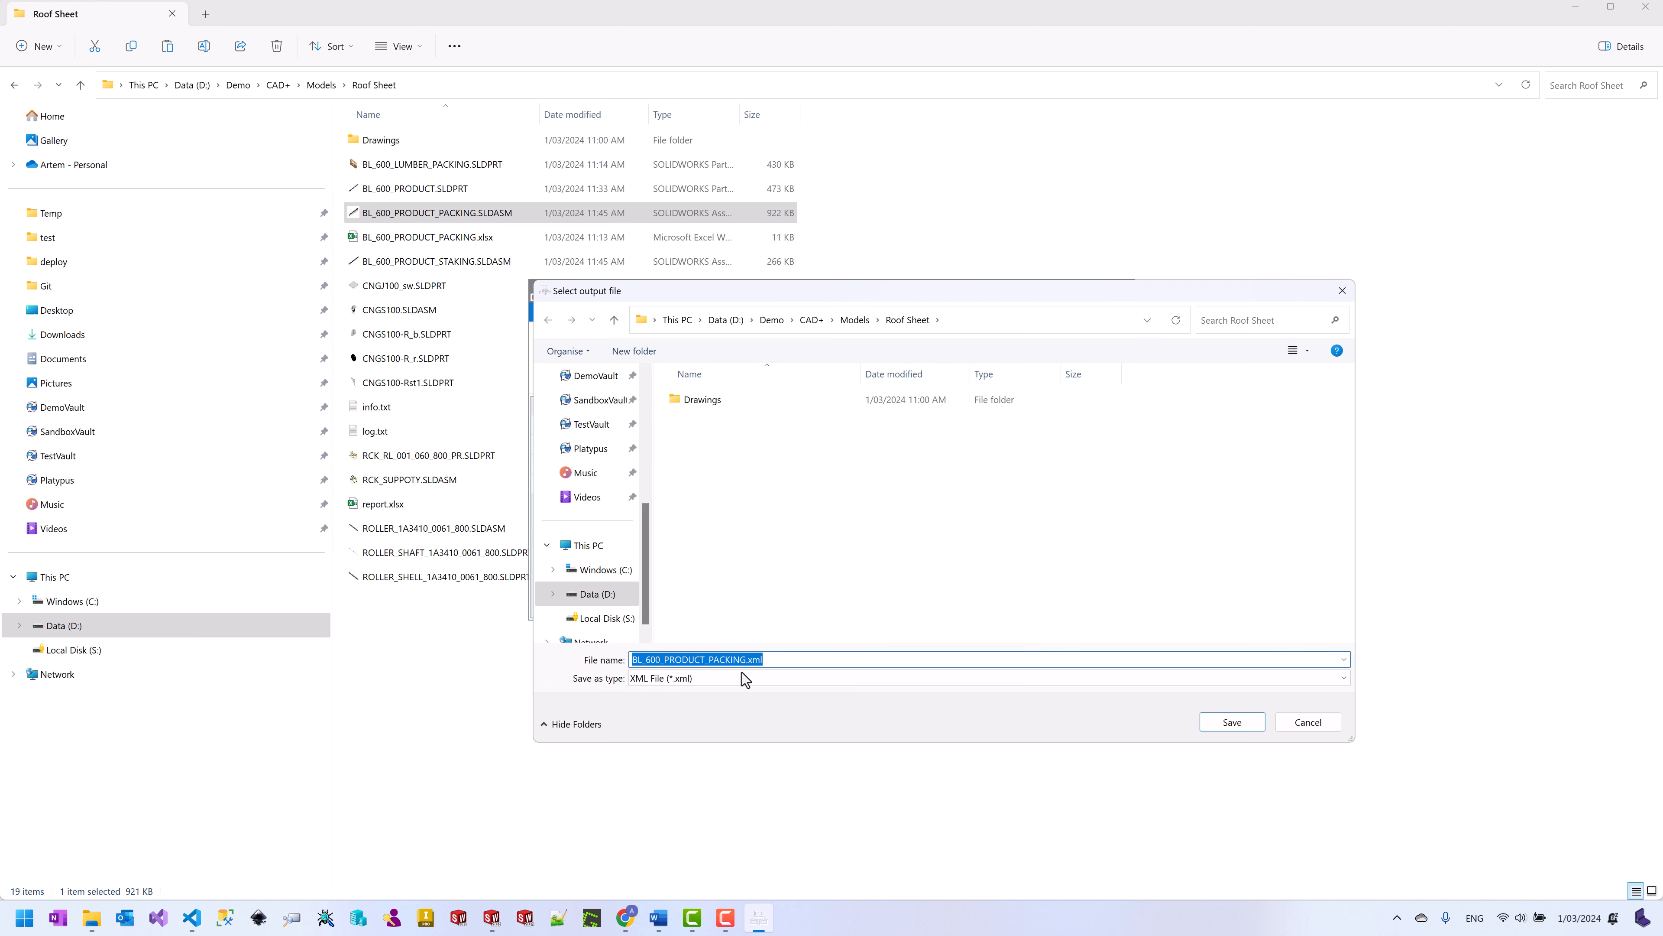
left_click(752, 679)
left_click(705, 695)
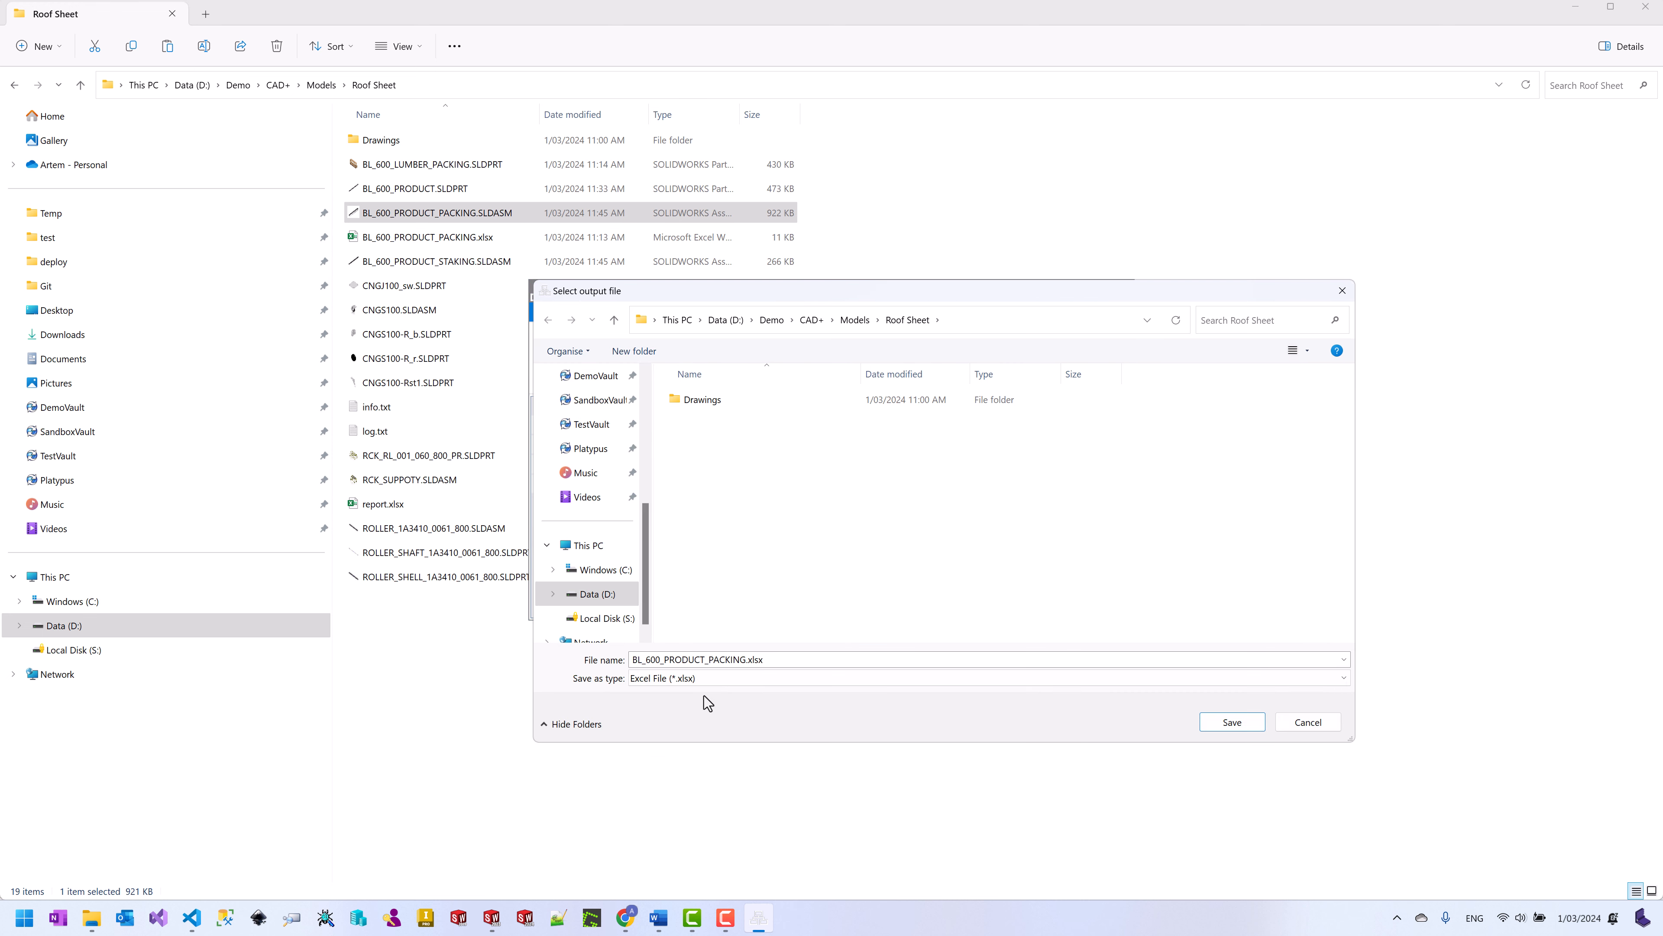
left_click(747, 665)
left_click(747, 664)
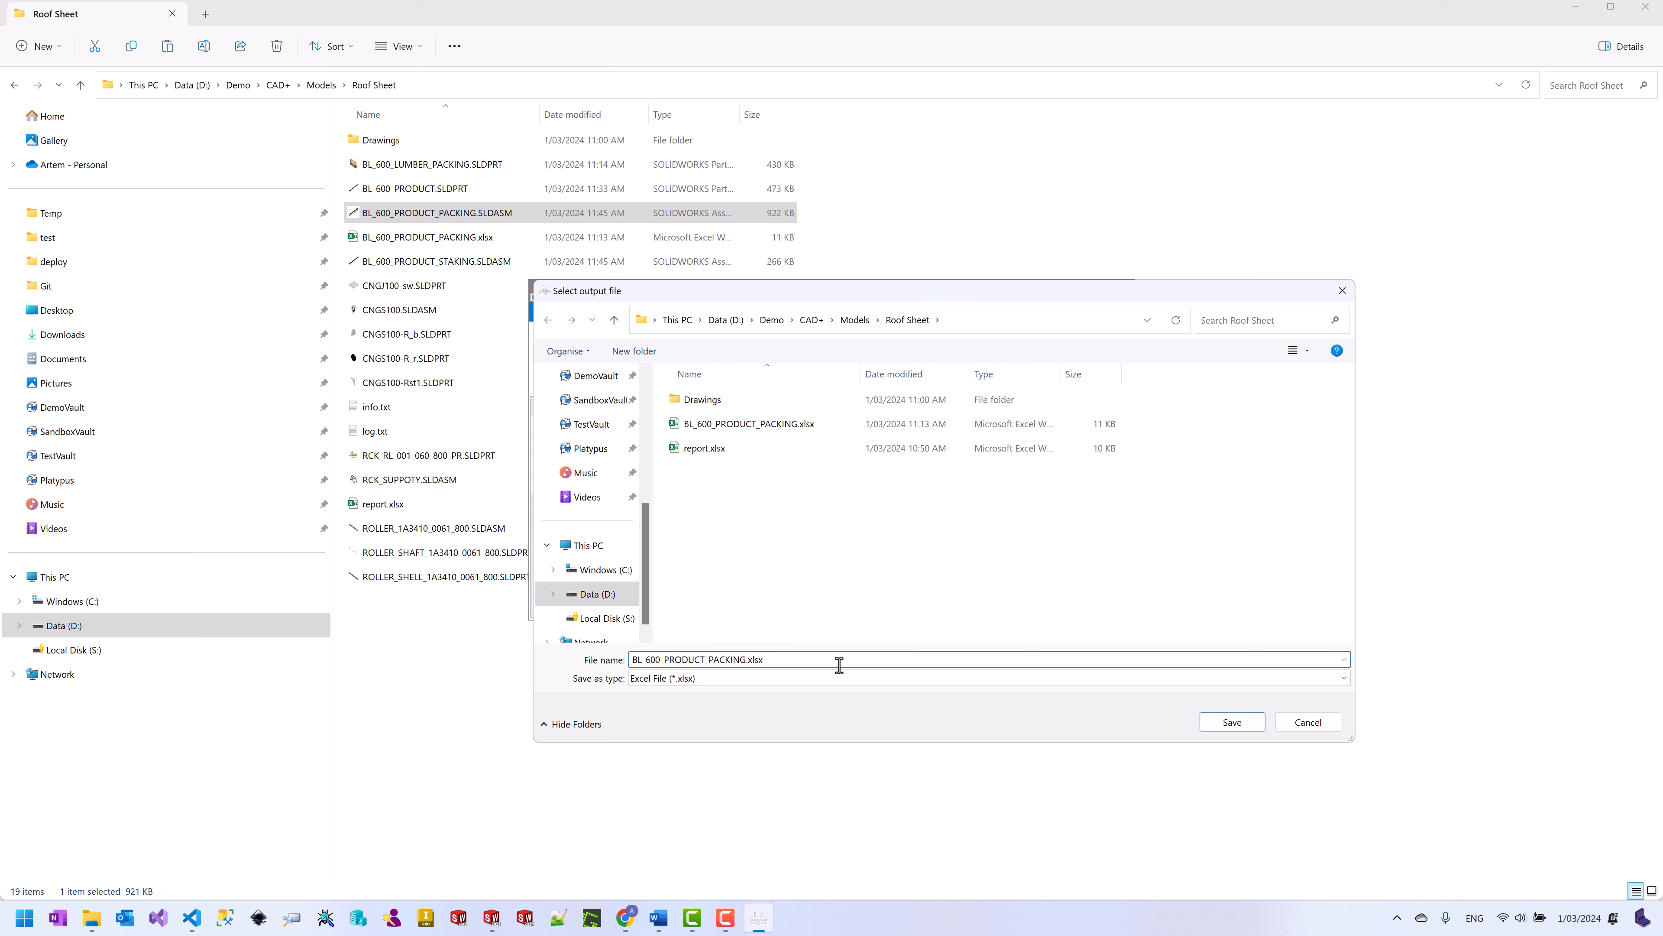
type("-bom")
key("Return")
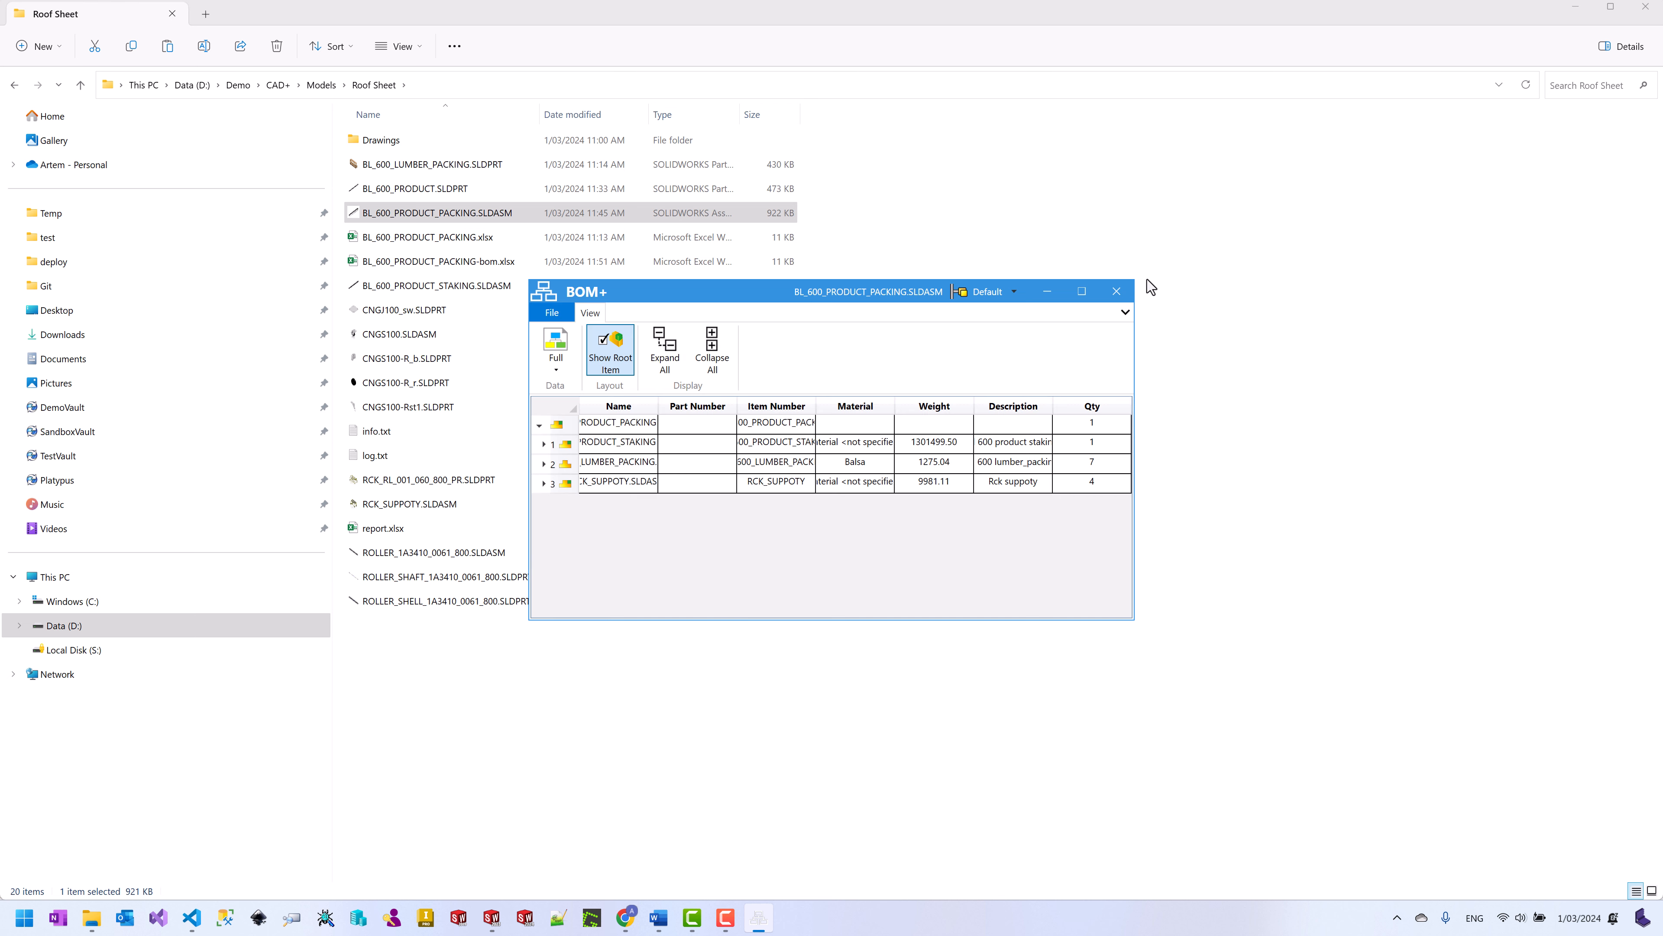
left_click(1116, 291)
left_click(449, 265)
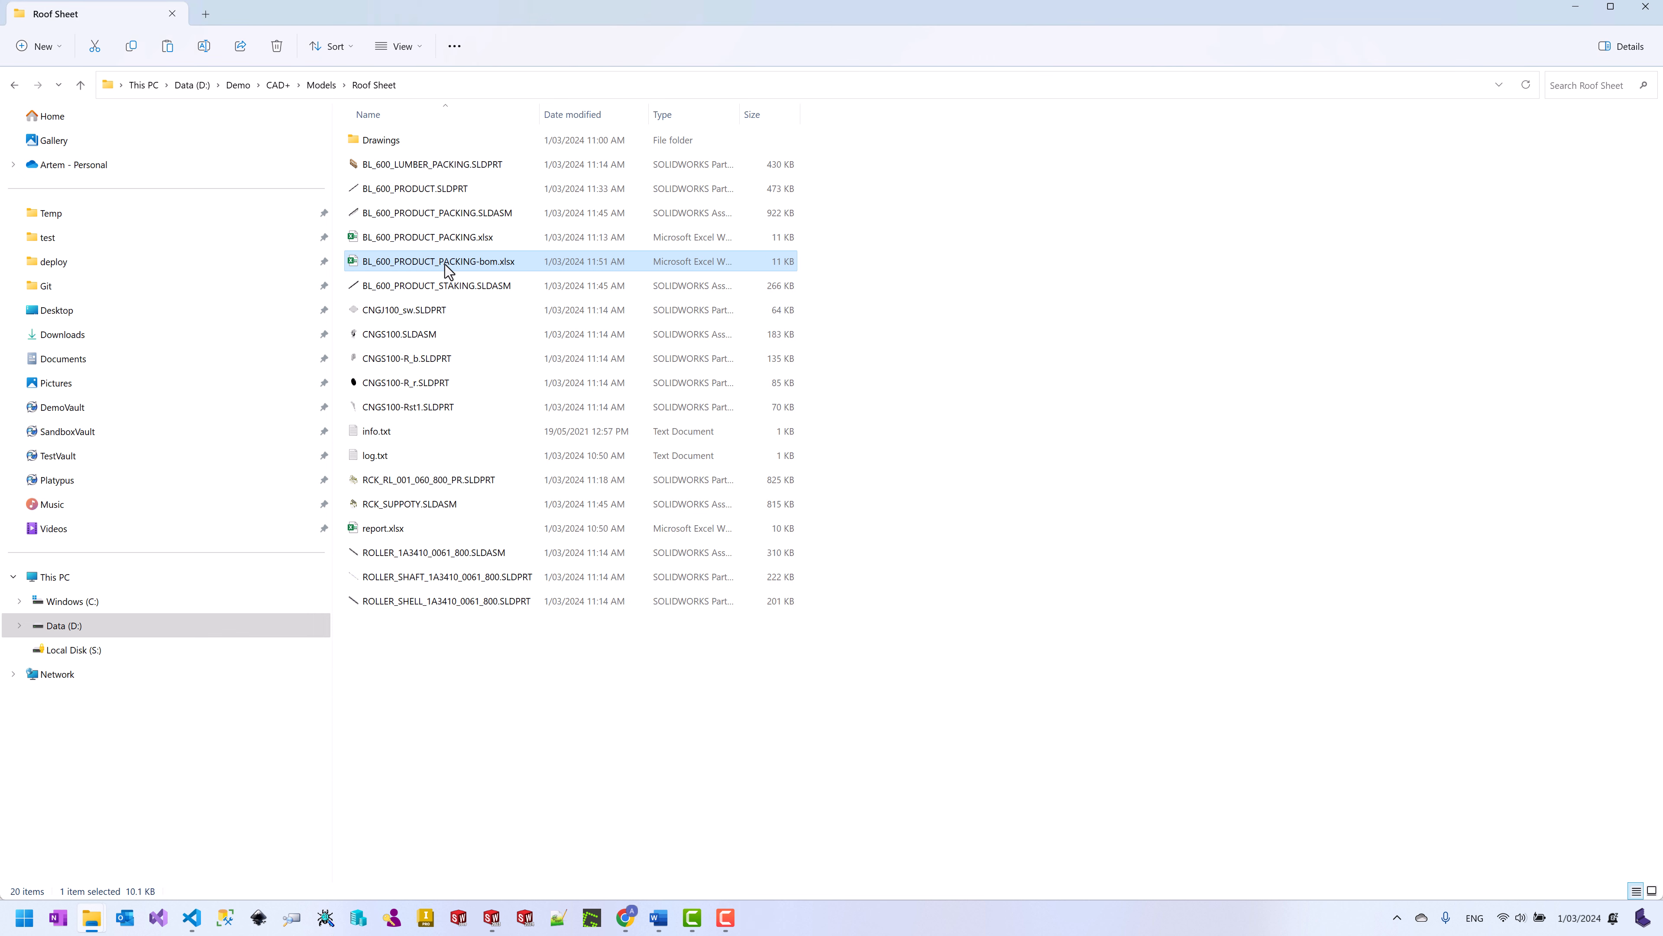
double_click(446, 265)
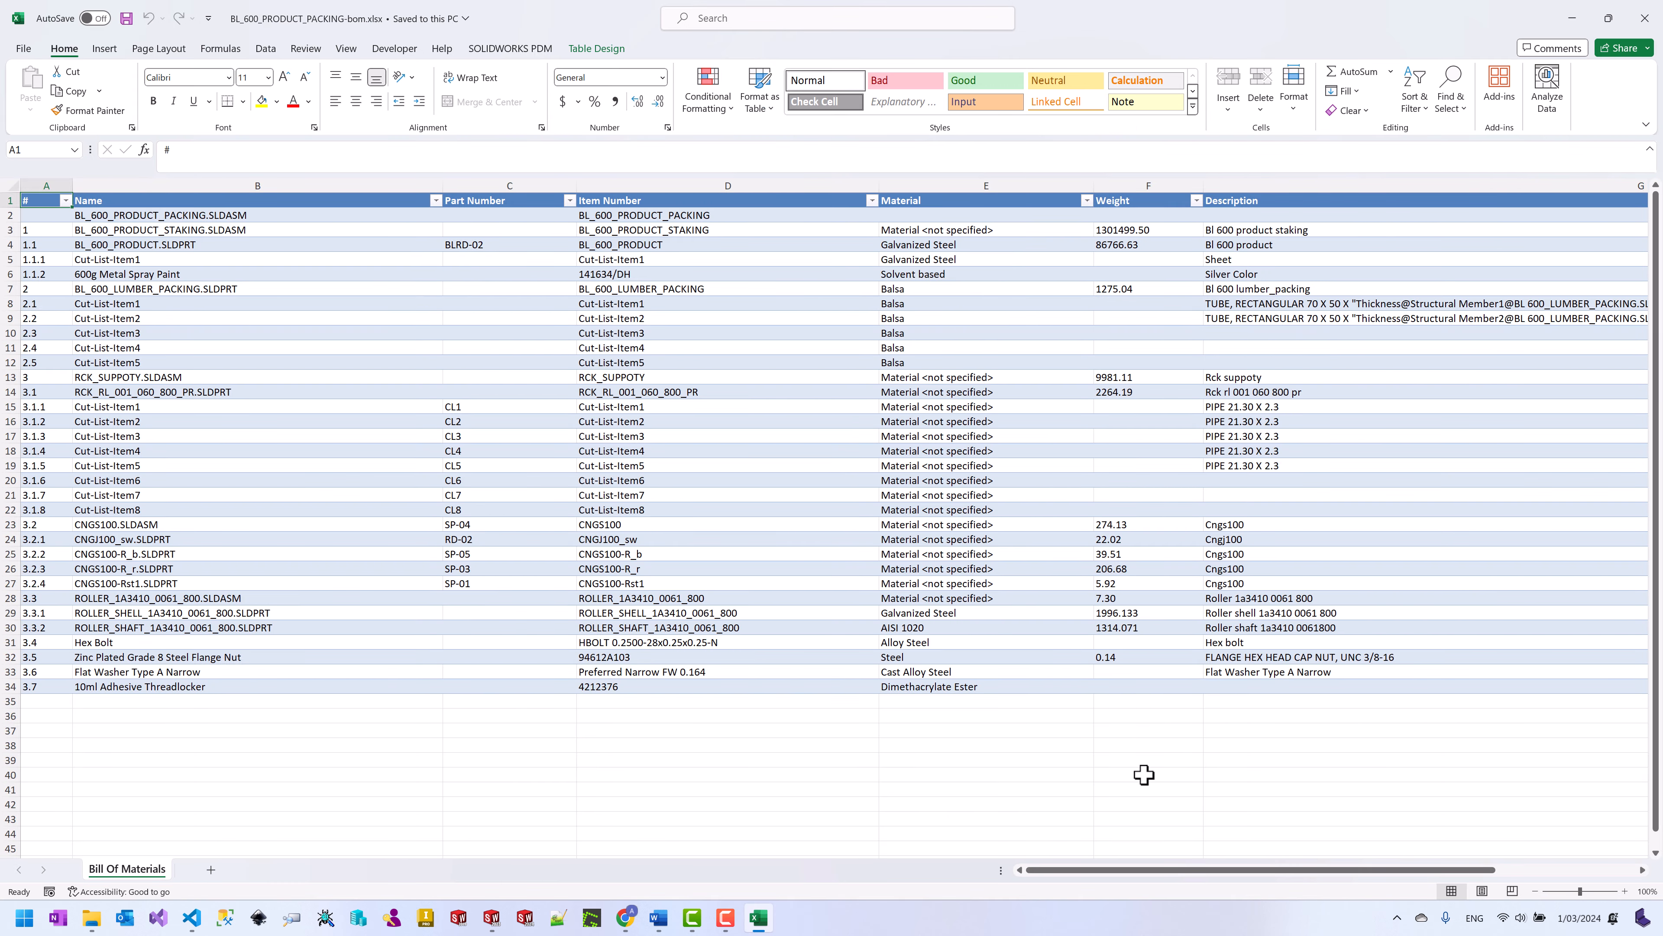
left_click_drag(1186, 870, 1309, 872)
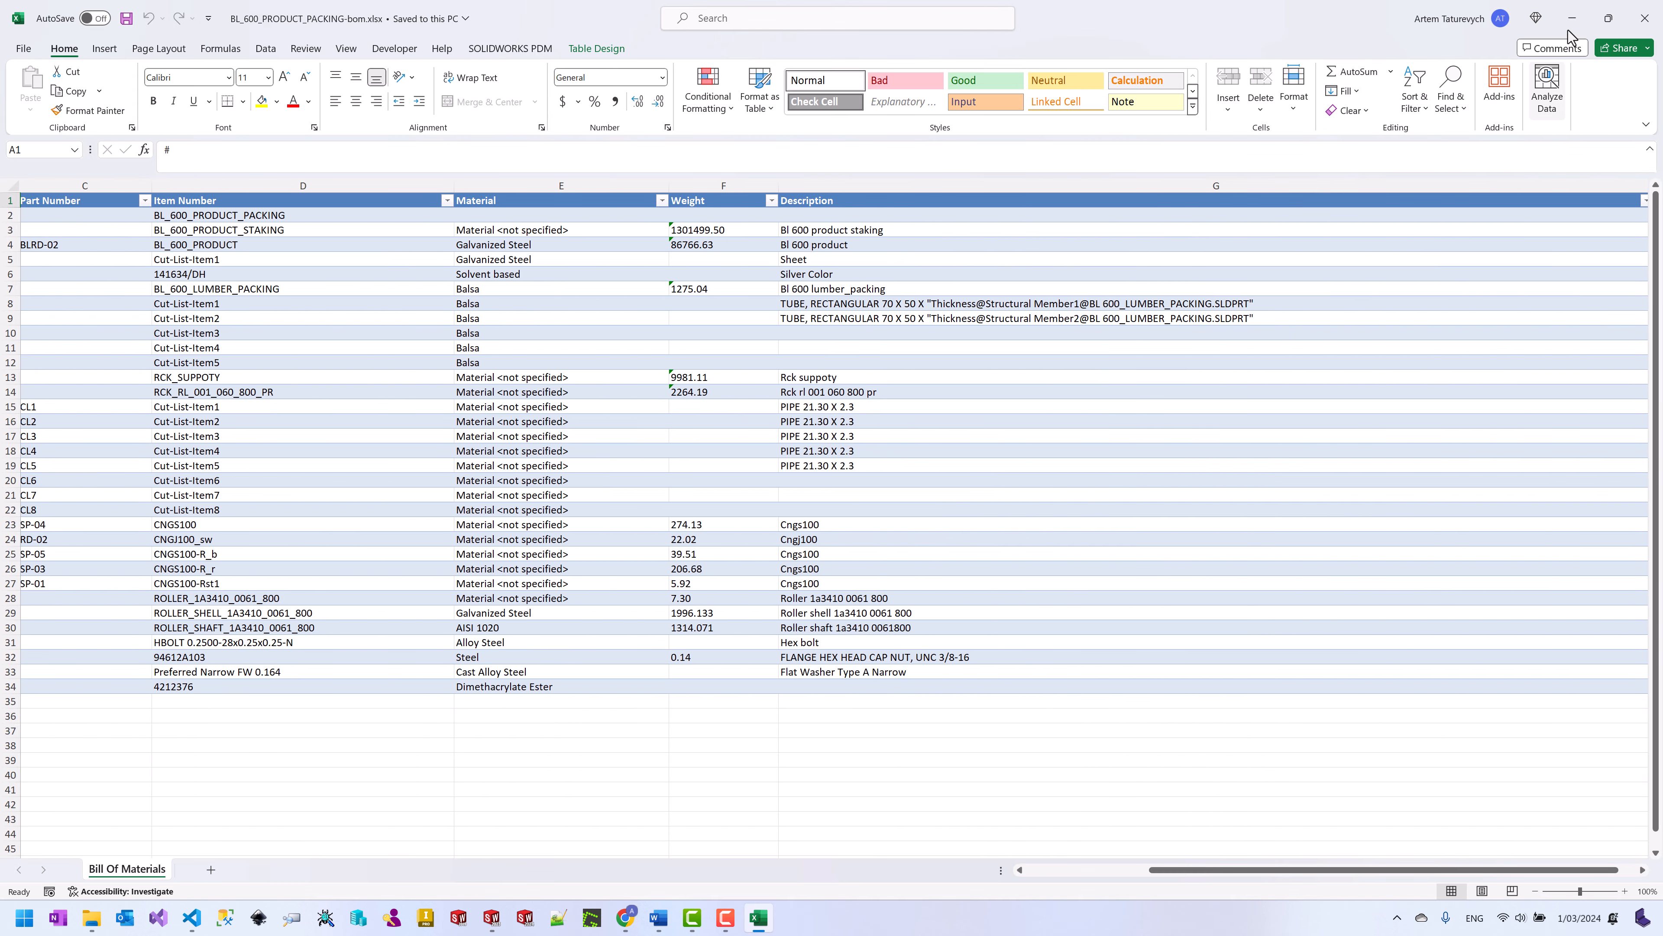
left_click(1643, 26)
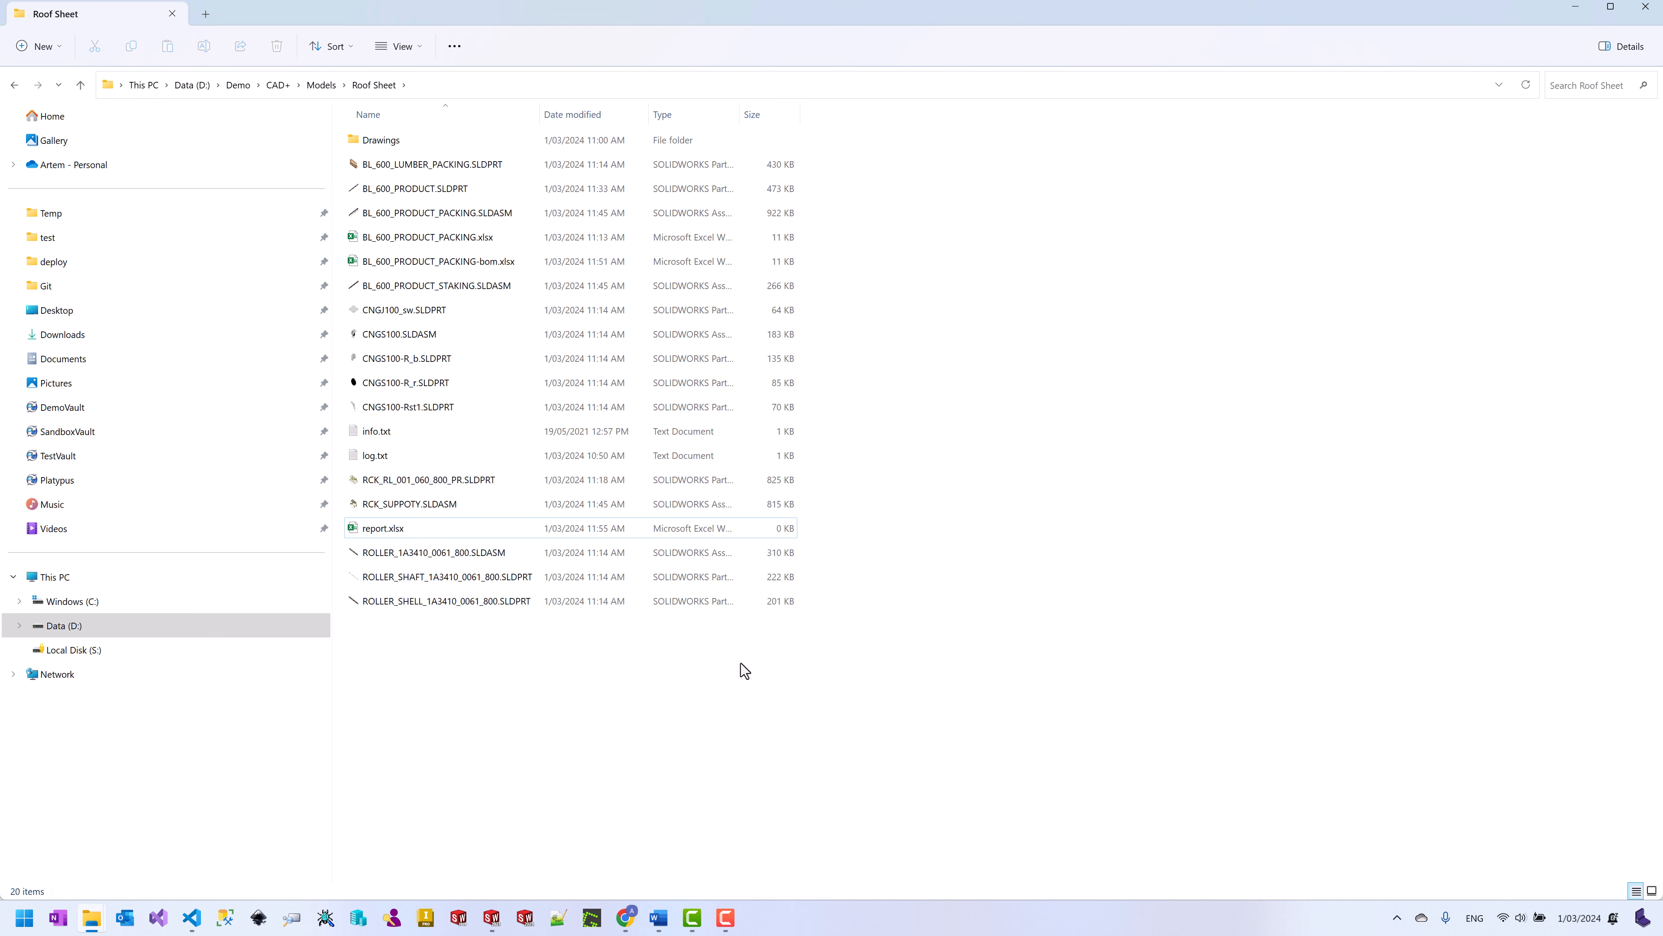
Step: Run the pasted bomplus.exe batch command from a Roof Sheet Command Prompt, producing RCK_SUPPOTY.xml
left_click(454, 85)
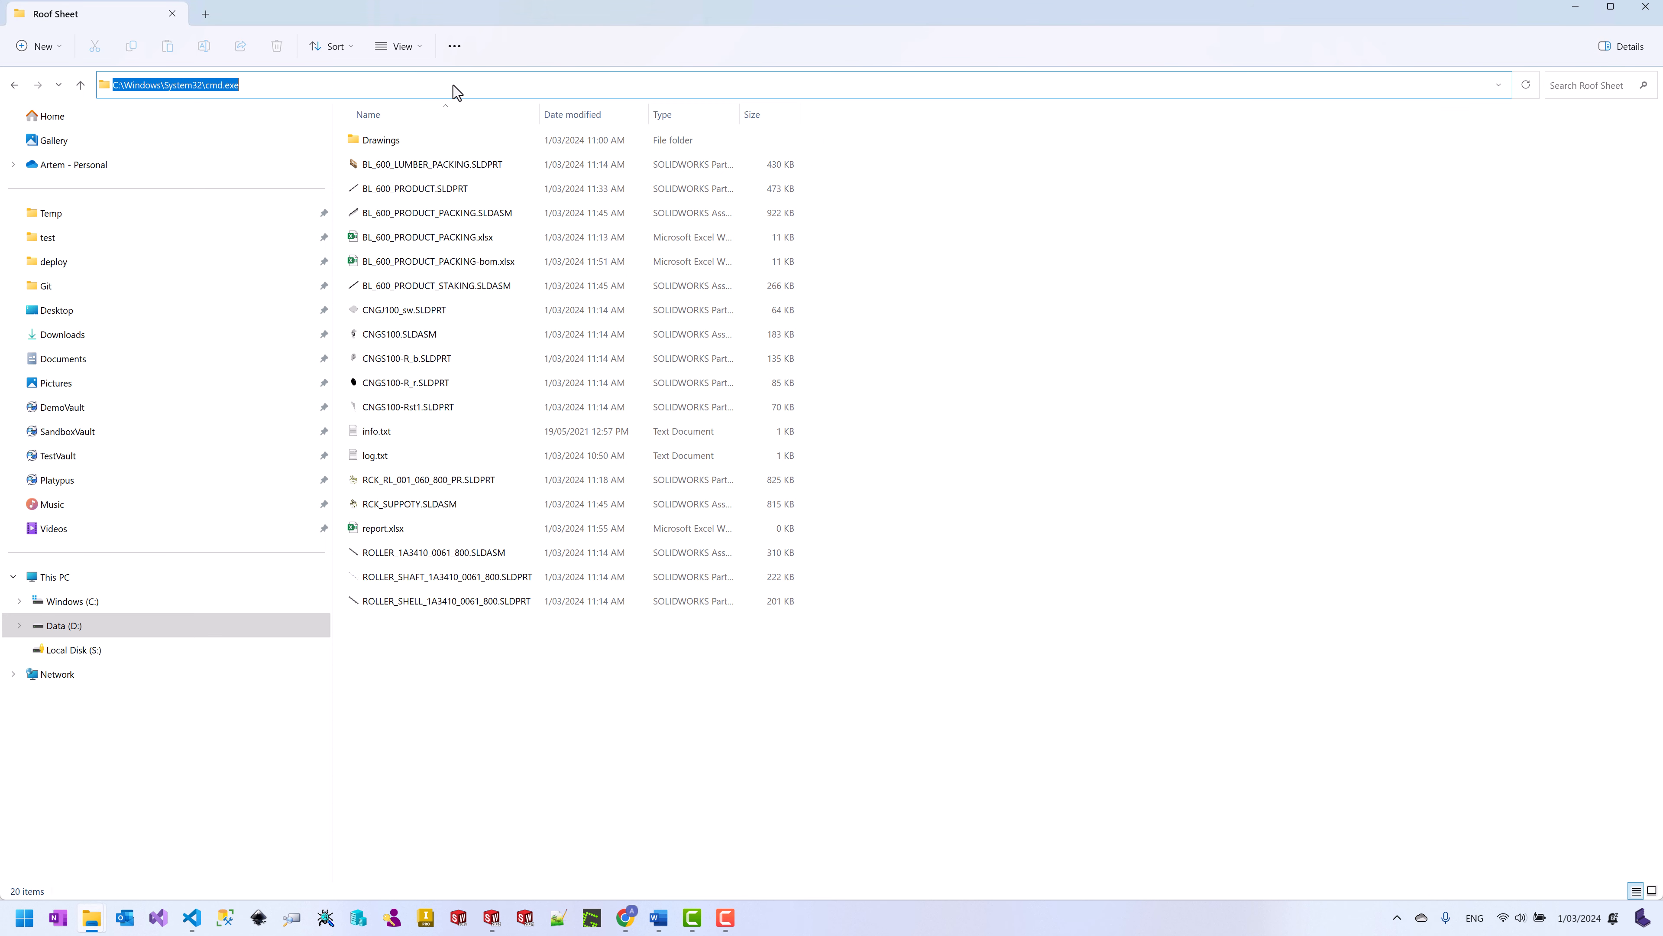
type("cmd")
key("Return")
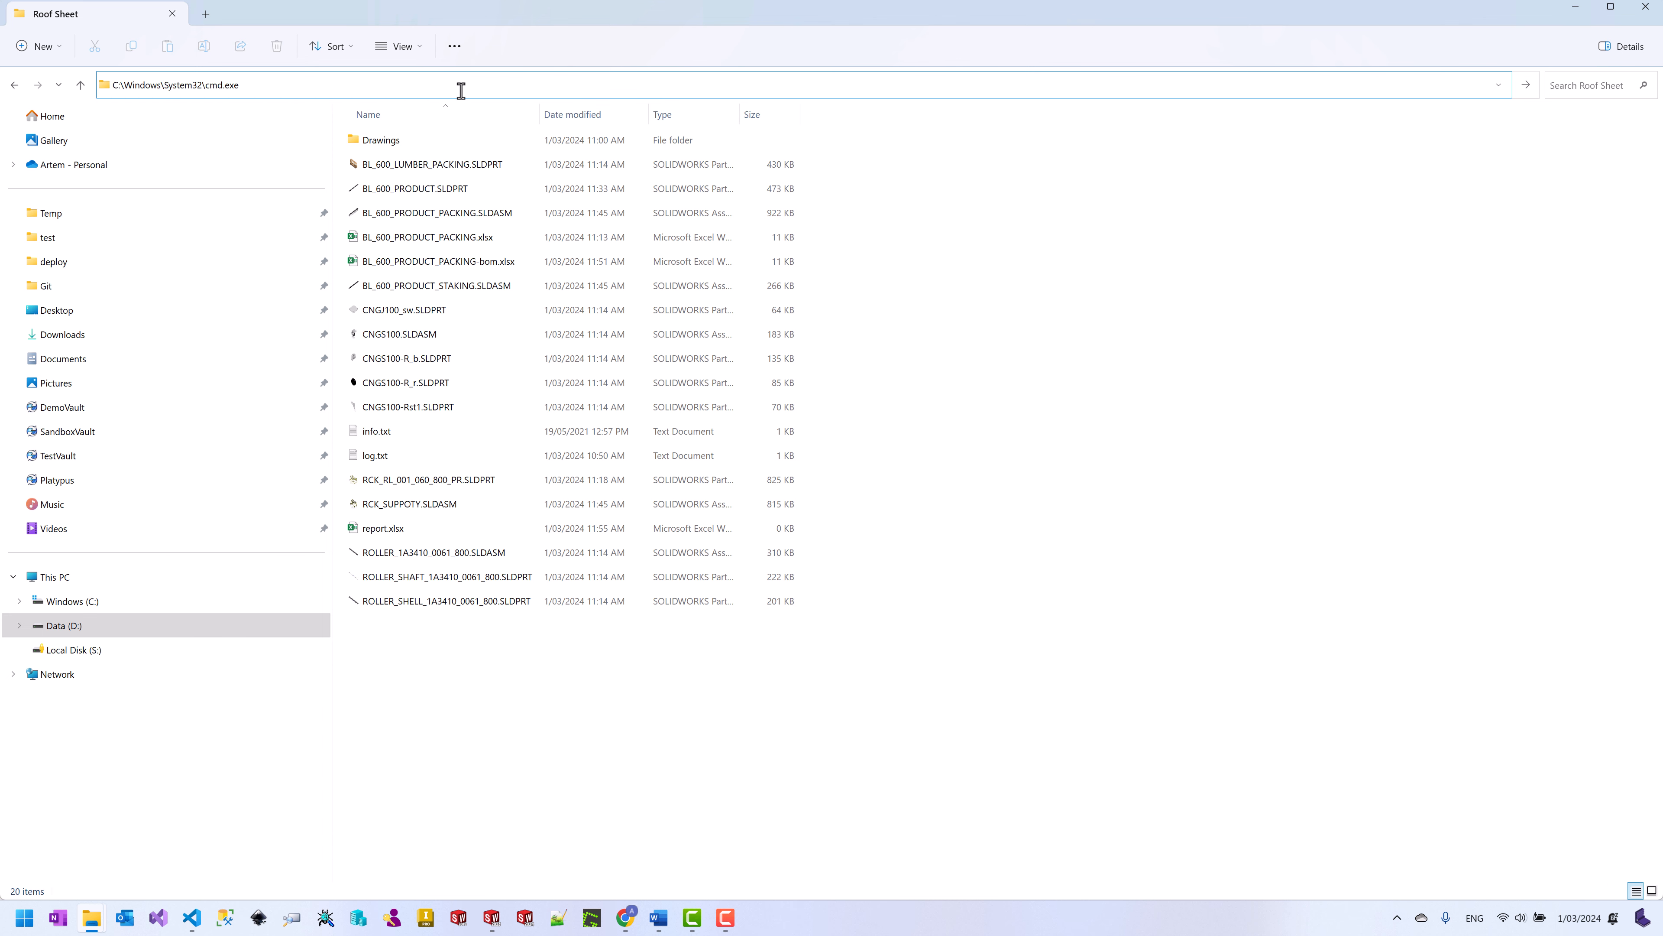
type("\"C:\\Program Files\\Xarial\\CAD+ Toolset\\bomplus.exe\" batch -i \"D:\\Demo\\CAD+\\Models\\Roof Sheet\\RCK_SUPPOTY.SLDASM\" -t Full -e xml --report \"D:\\Demo\\CAD+\\Models\\Roof Sheet\\report.xlsx\" --log \"D:\\Demo\\CAD+\\Models\\Roof Sheet\\log.txt\" -o \"D:\\Demo\\CAD+\\Models\\Roof Sheet\"")
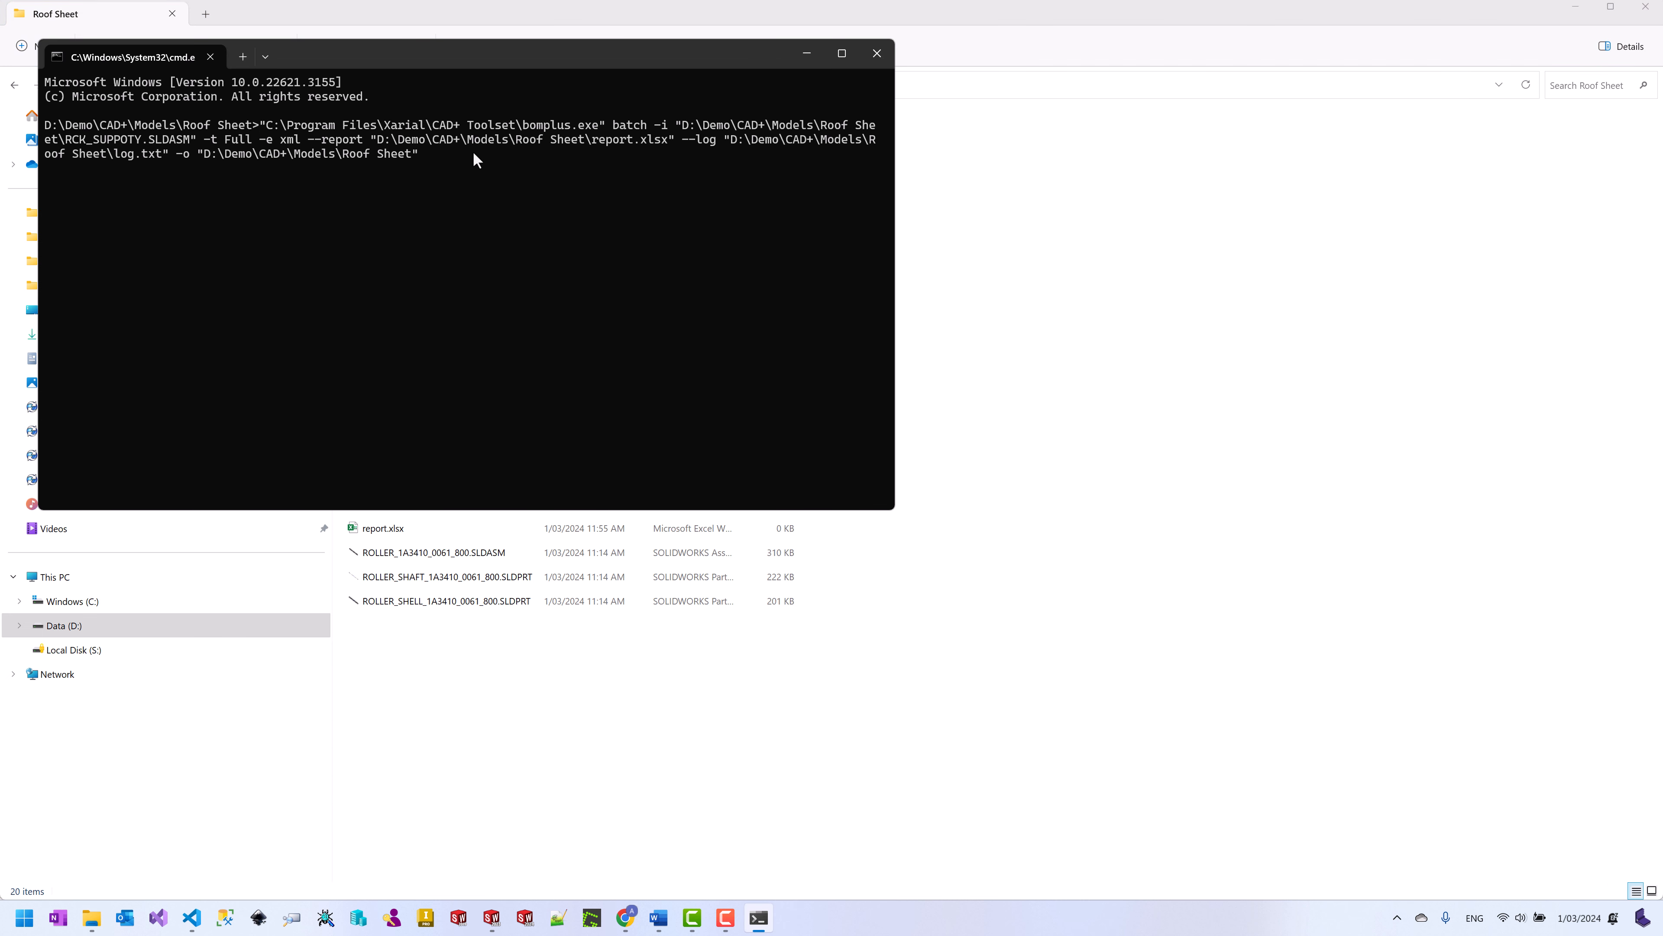
key("Return")
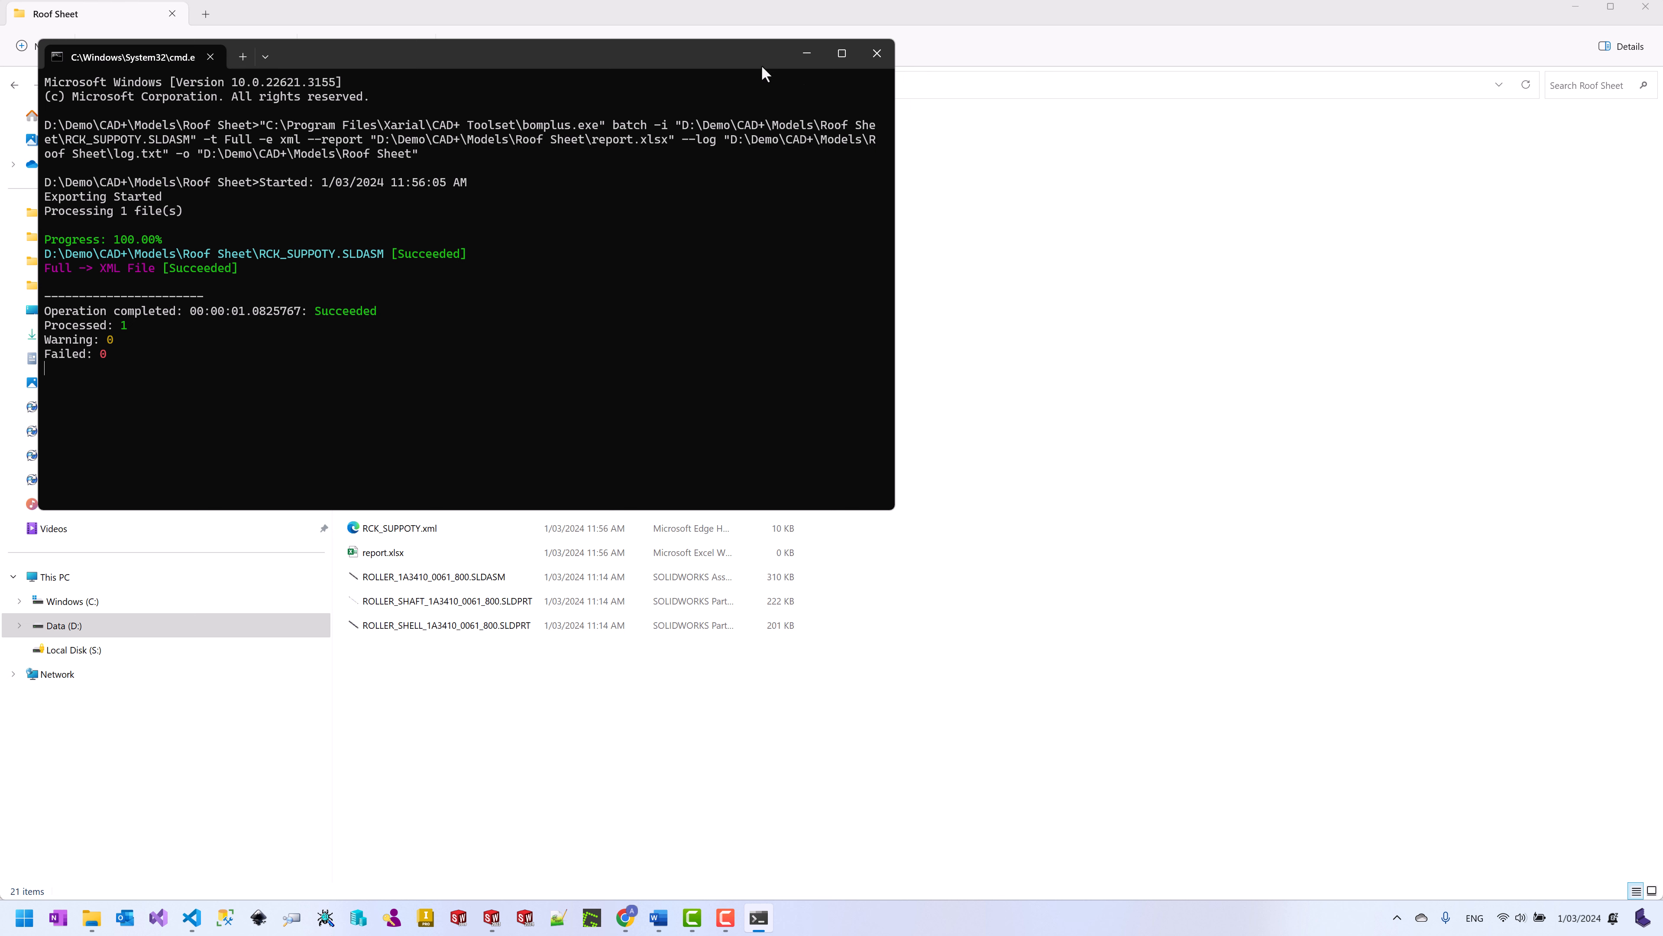
left_click_drag(761, 65, 1268, 153)
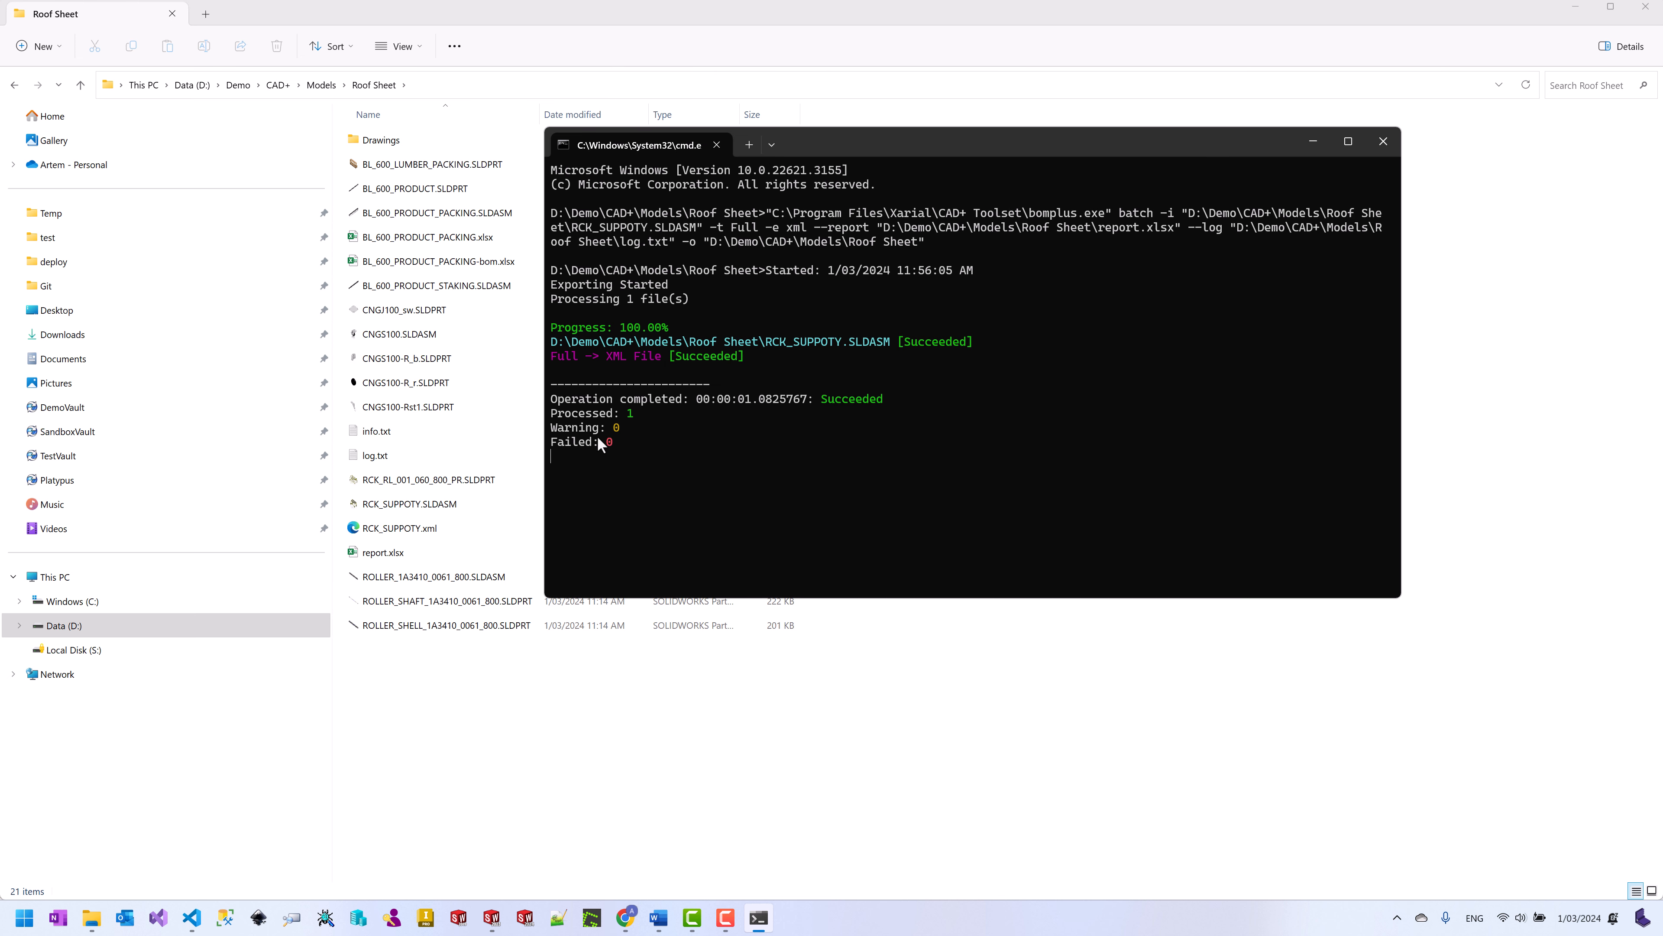
left_click(399, 534)
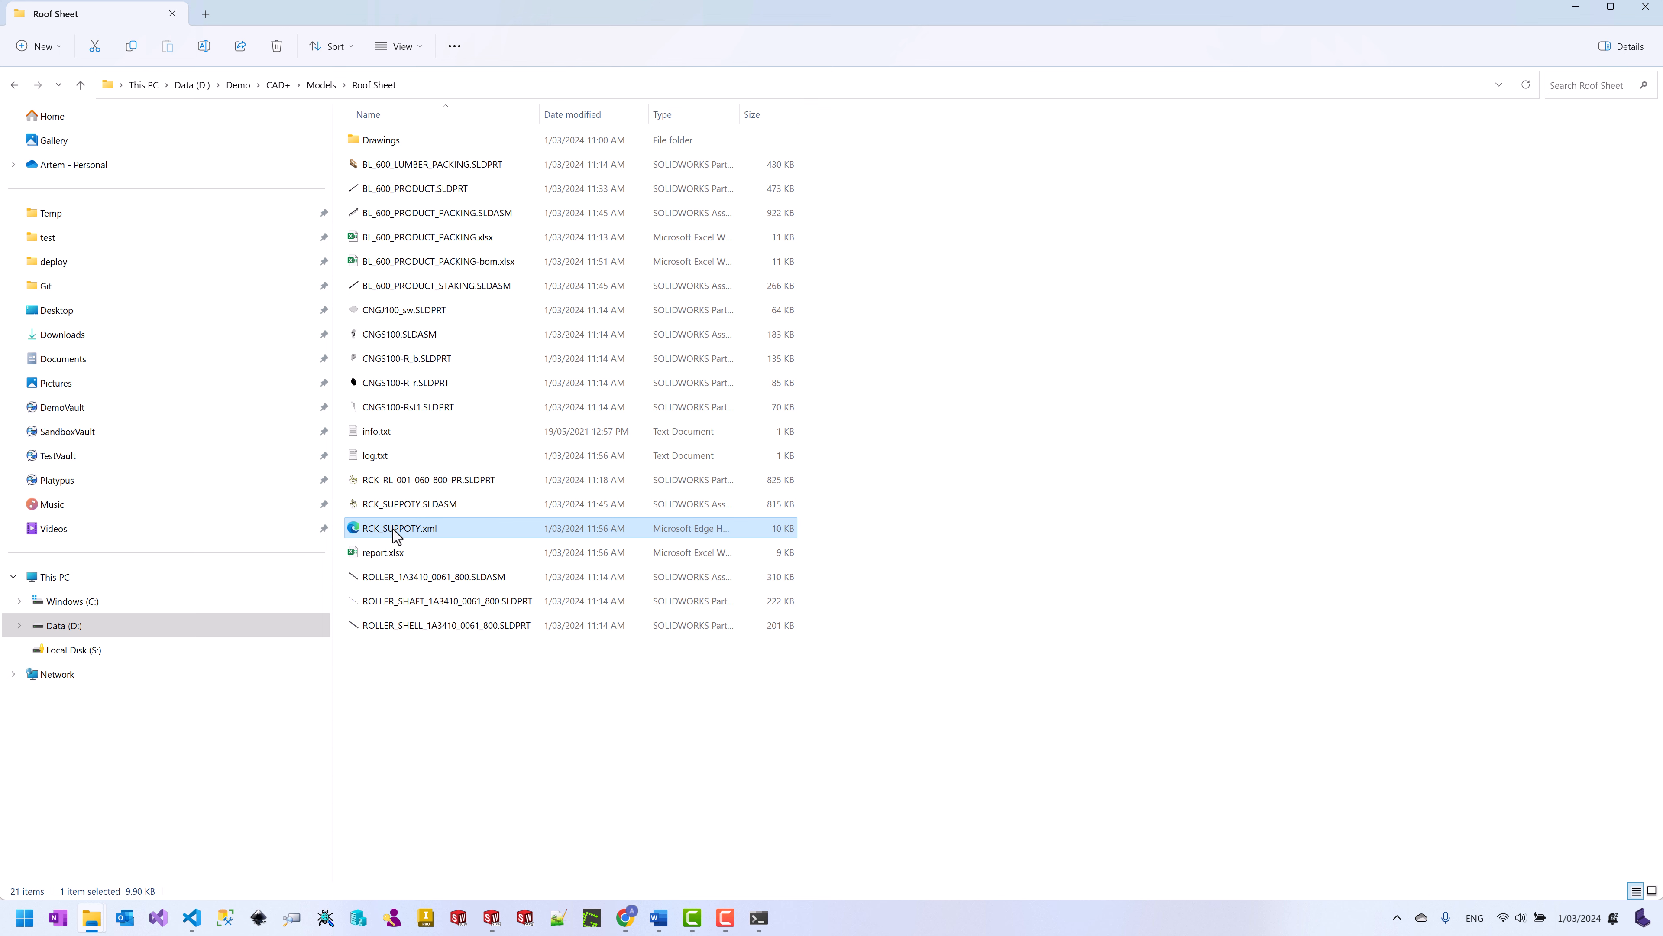
double_click(396, 535)
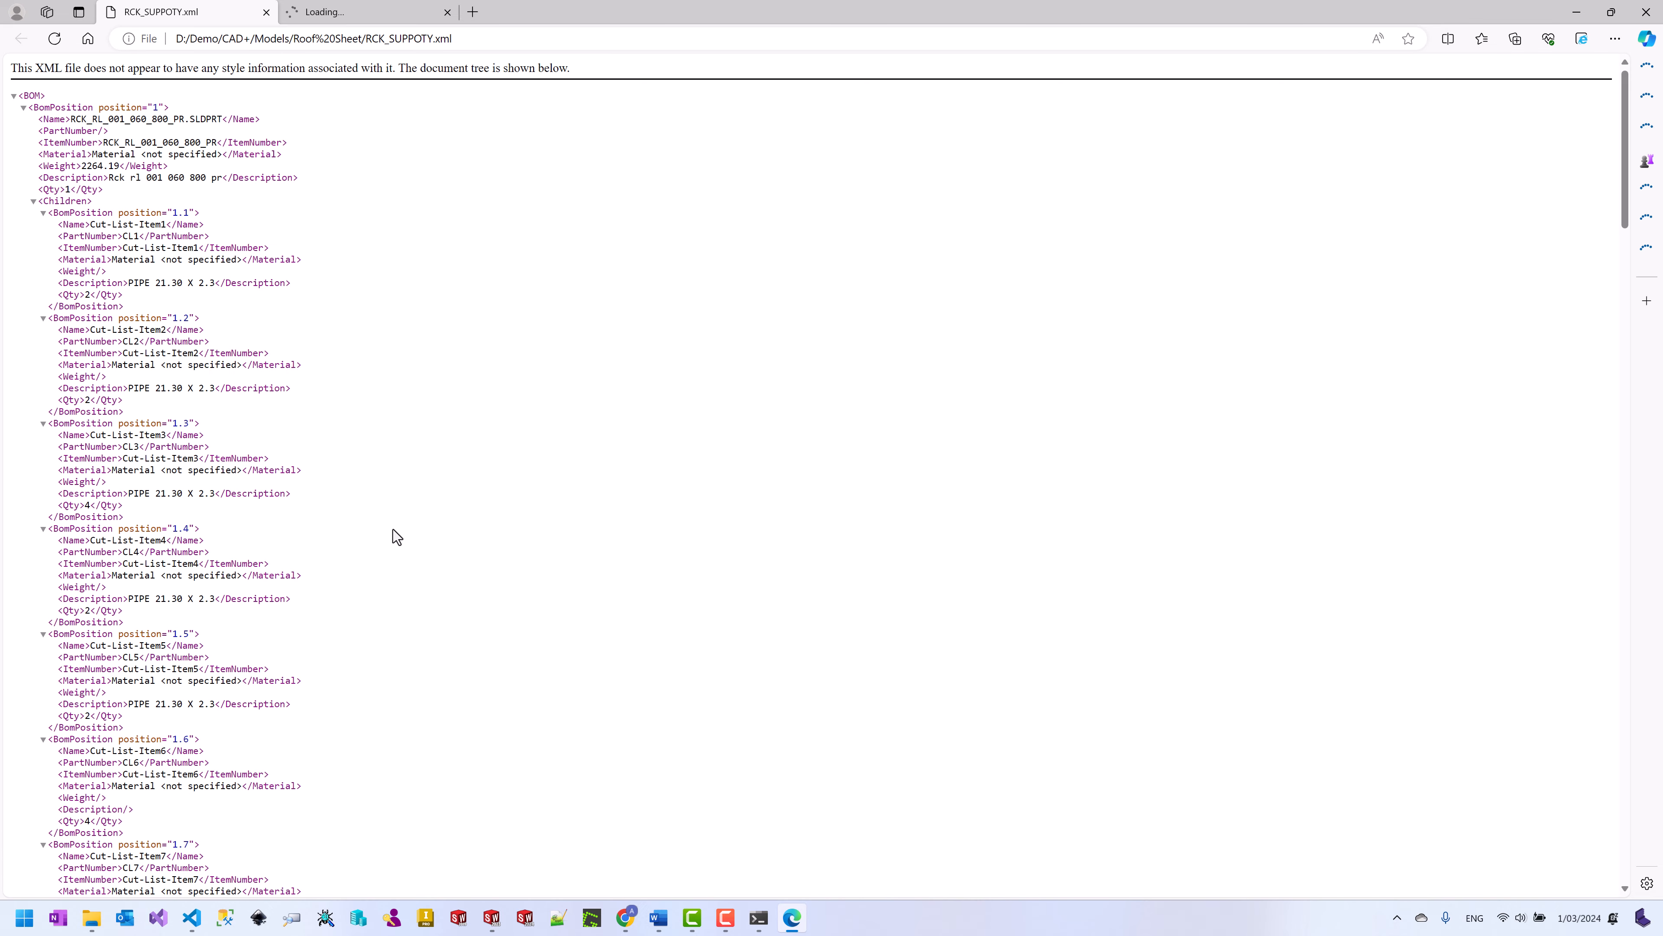
left_click(1581, 13)
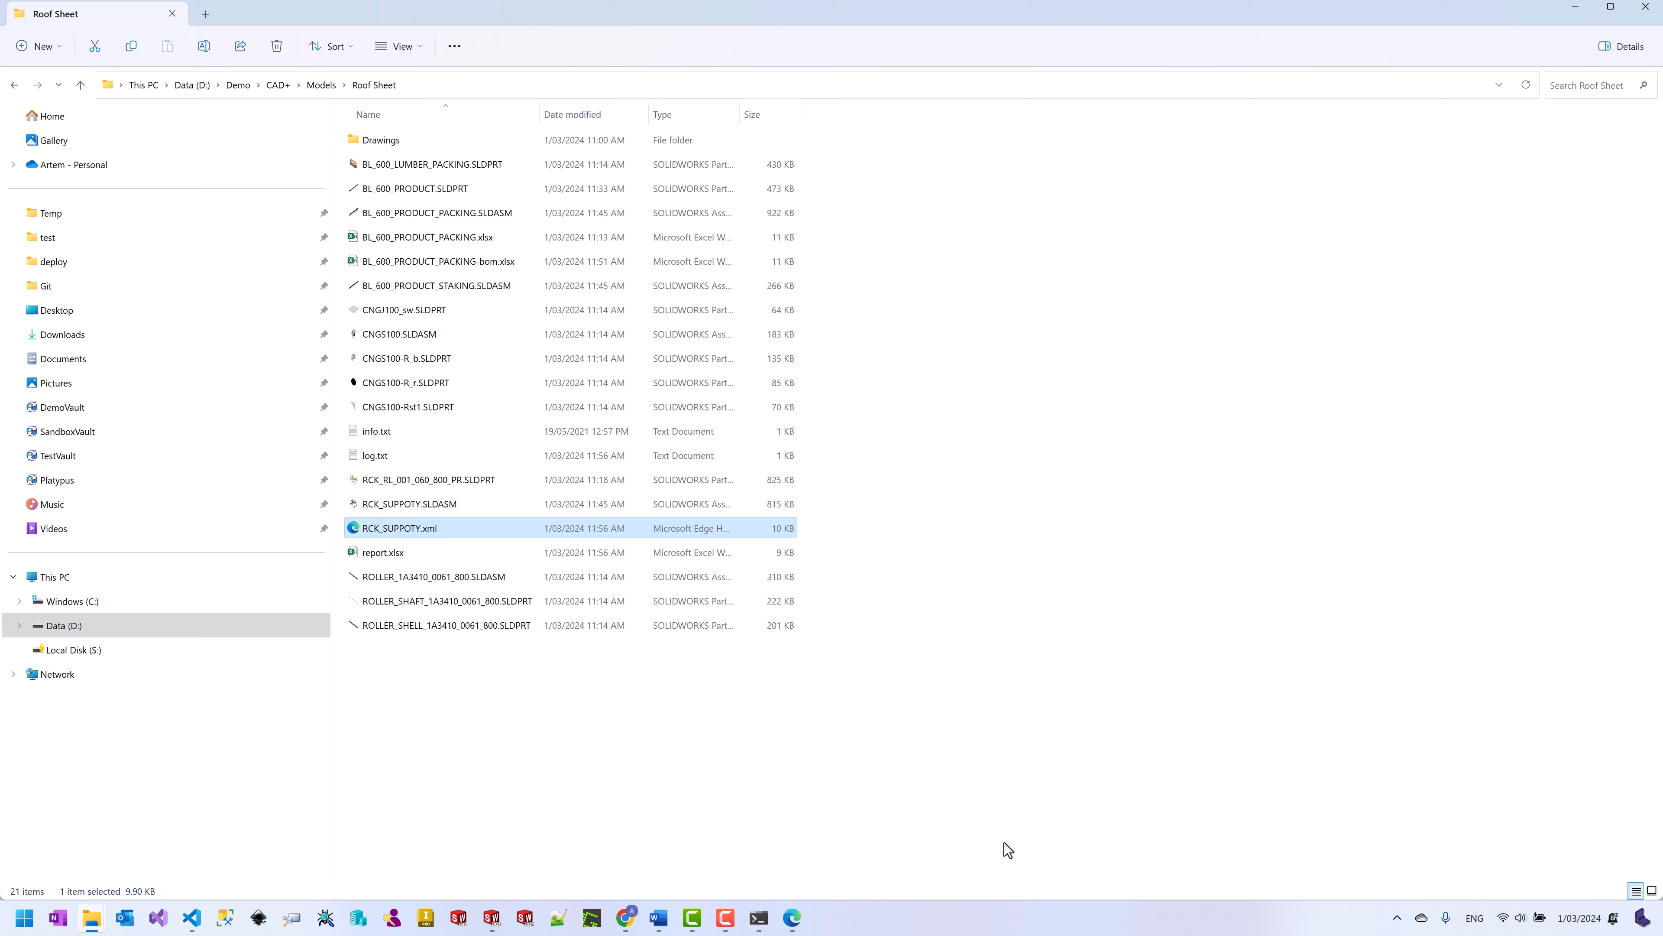
Step: Open the diagonal frame tube part from the RCK_SUPPOTY assembly on its own
mouse_move(491, 921)
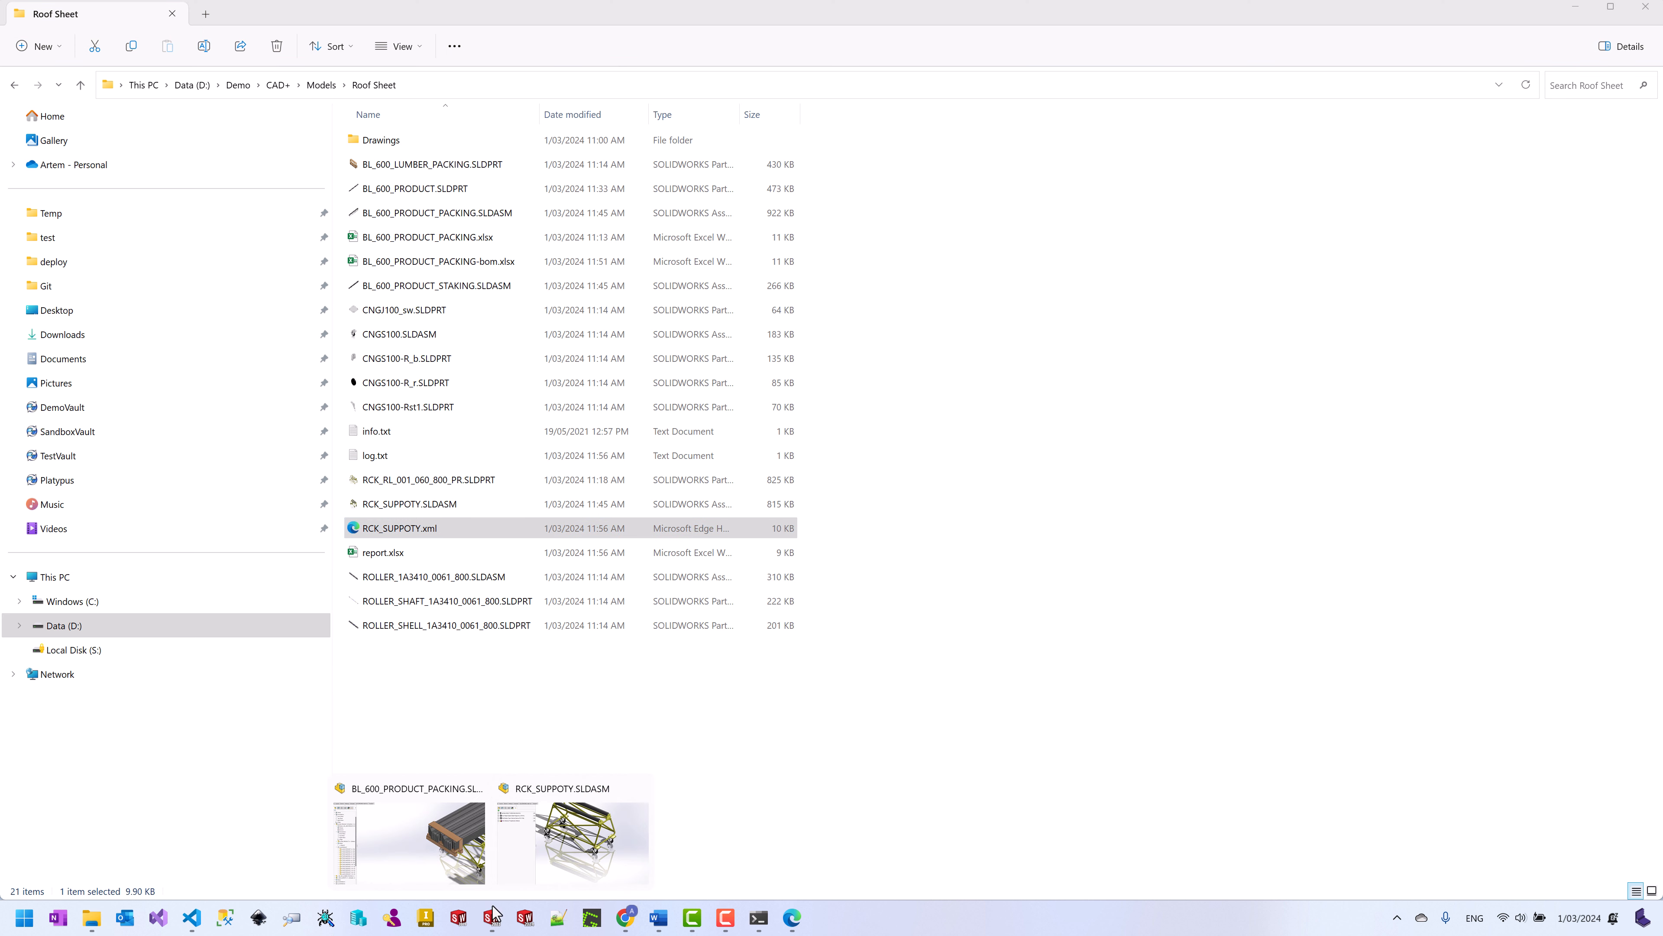
left_click(549, 841)
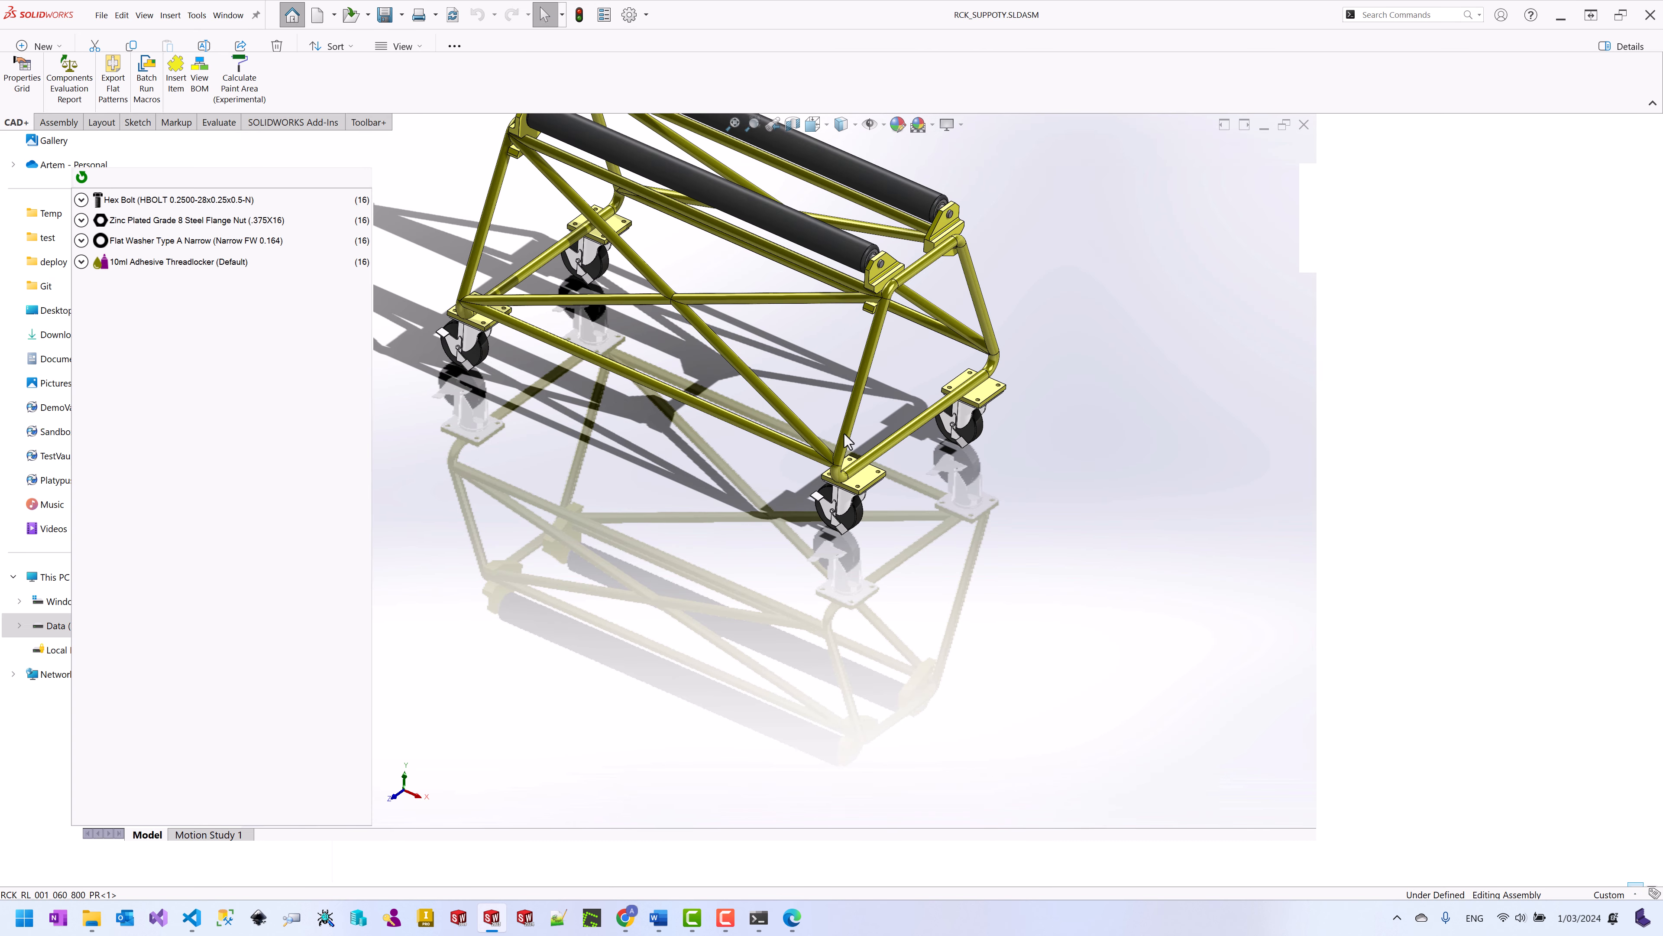
left_click(848, 441)
right_click(848, 441)
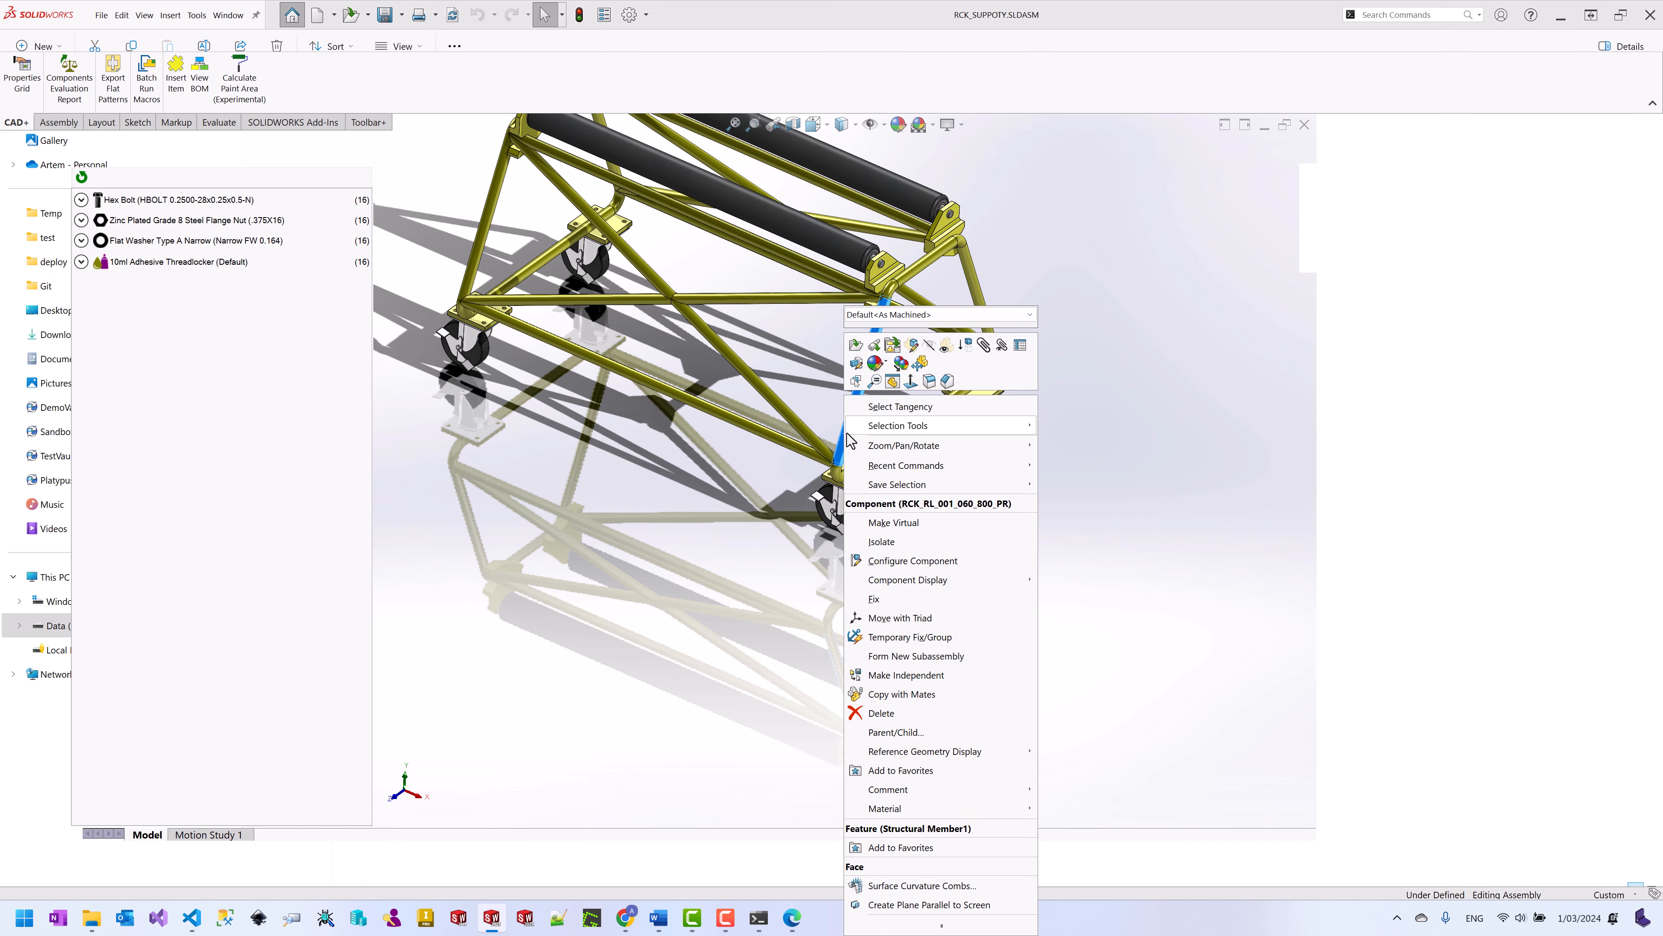
left_click(859, 348)
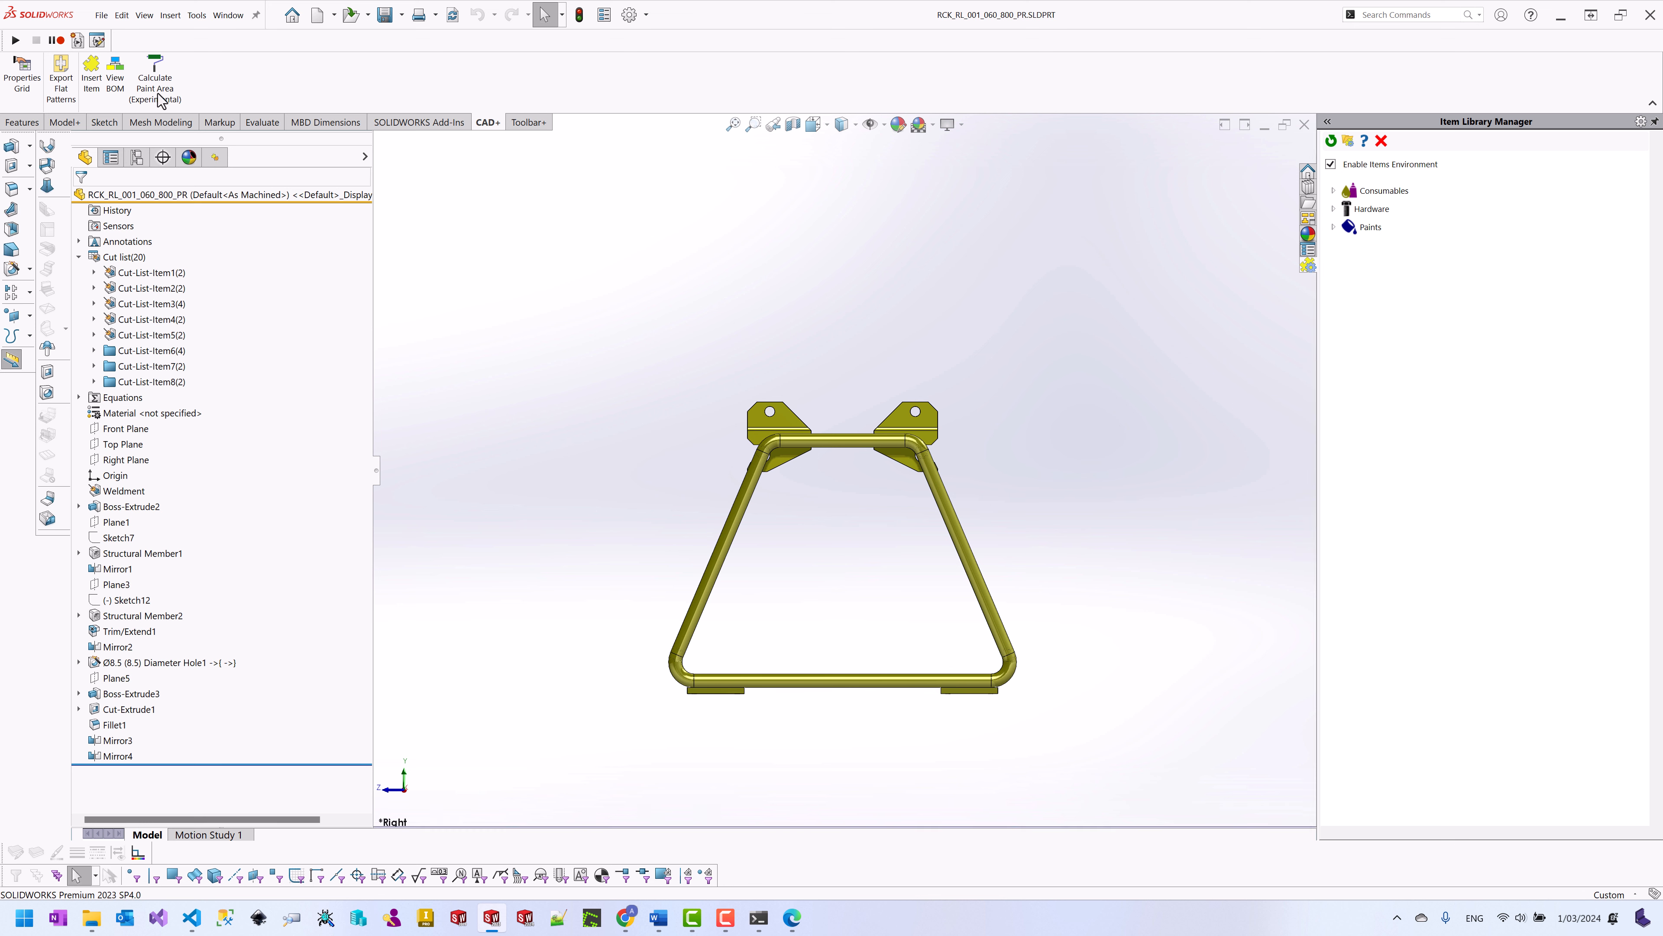
Step: Run CAD+ Calculate Paint Area with distance 20 and all view directions
left_click(155, 86)
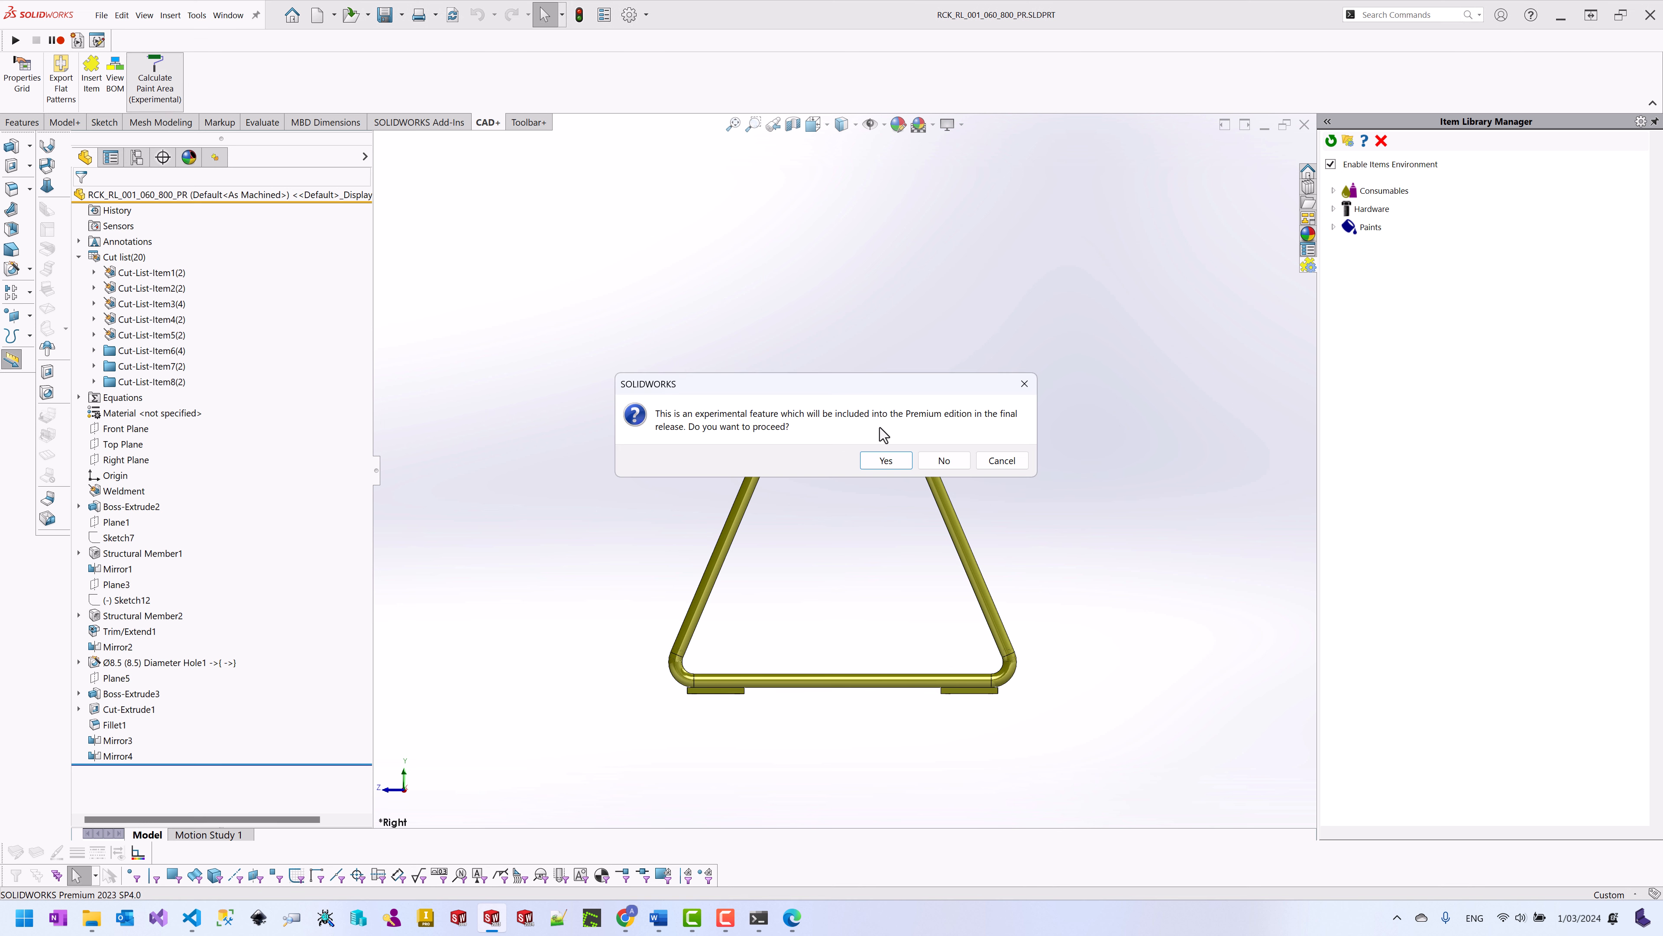
left_click(881, 455)
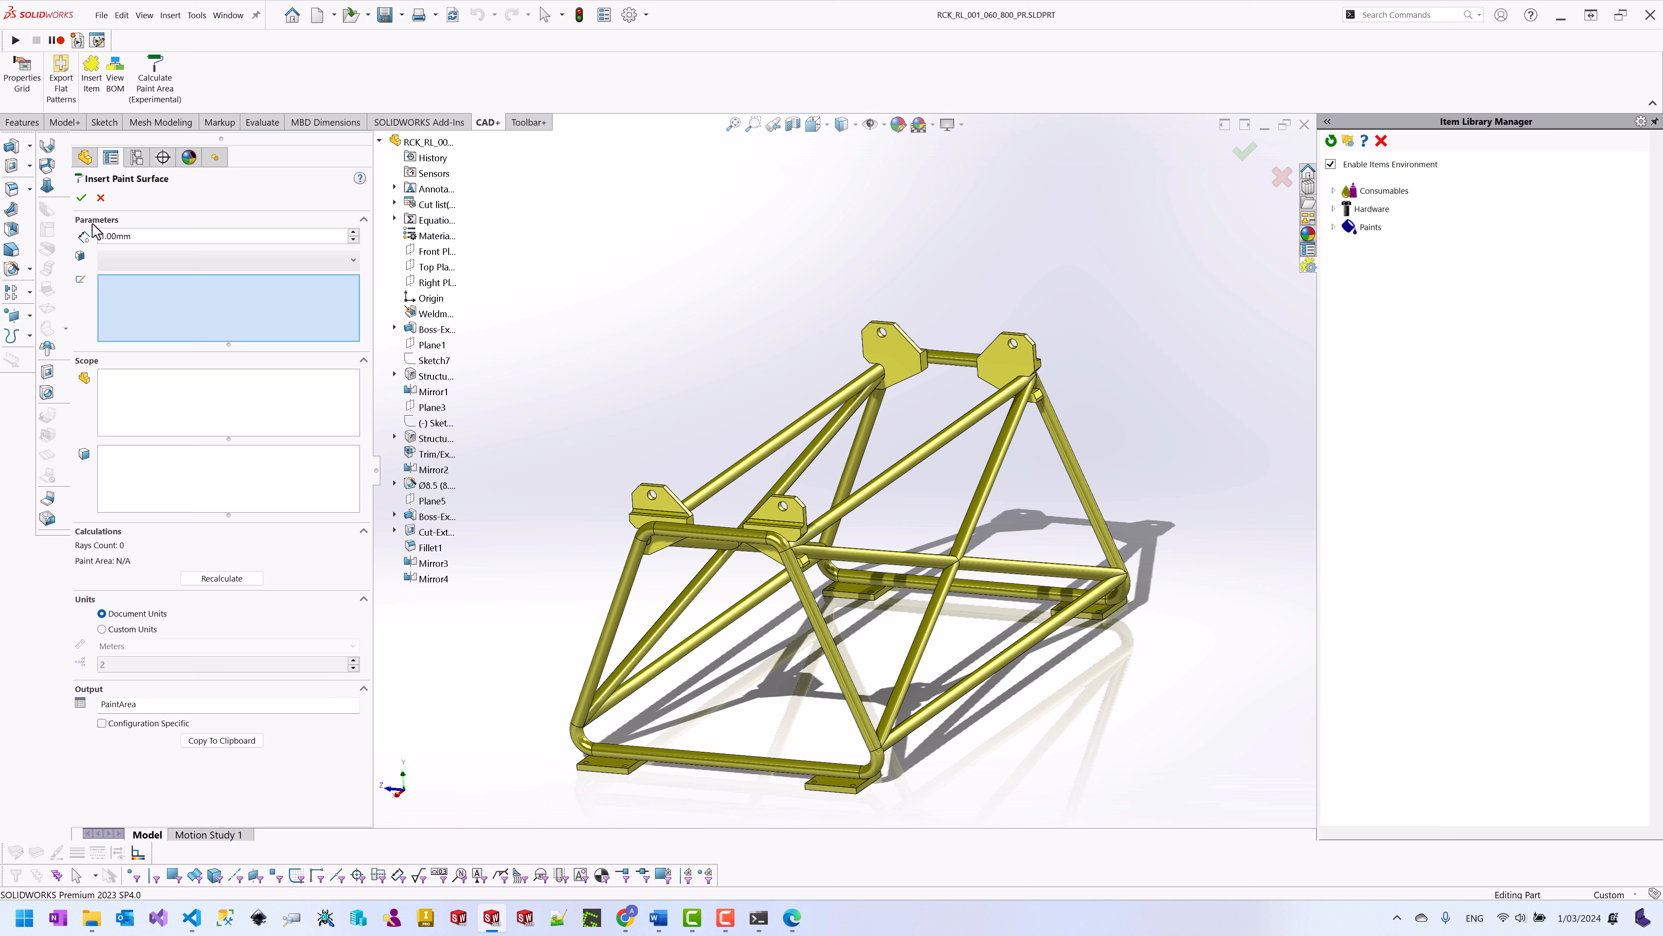
left_click_drag(105, 235, 95, 235)
type("20")
left_click(155, 263)
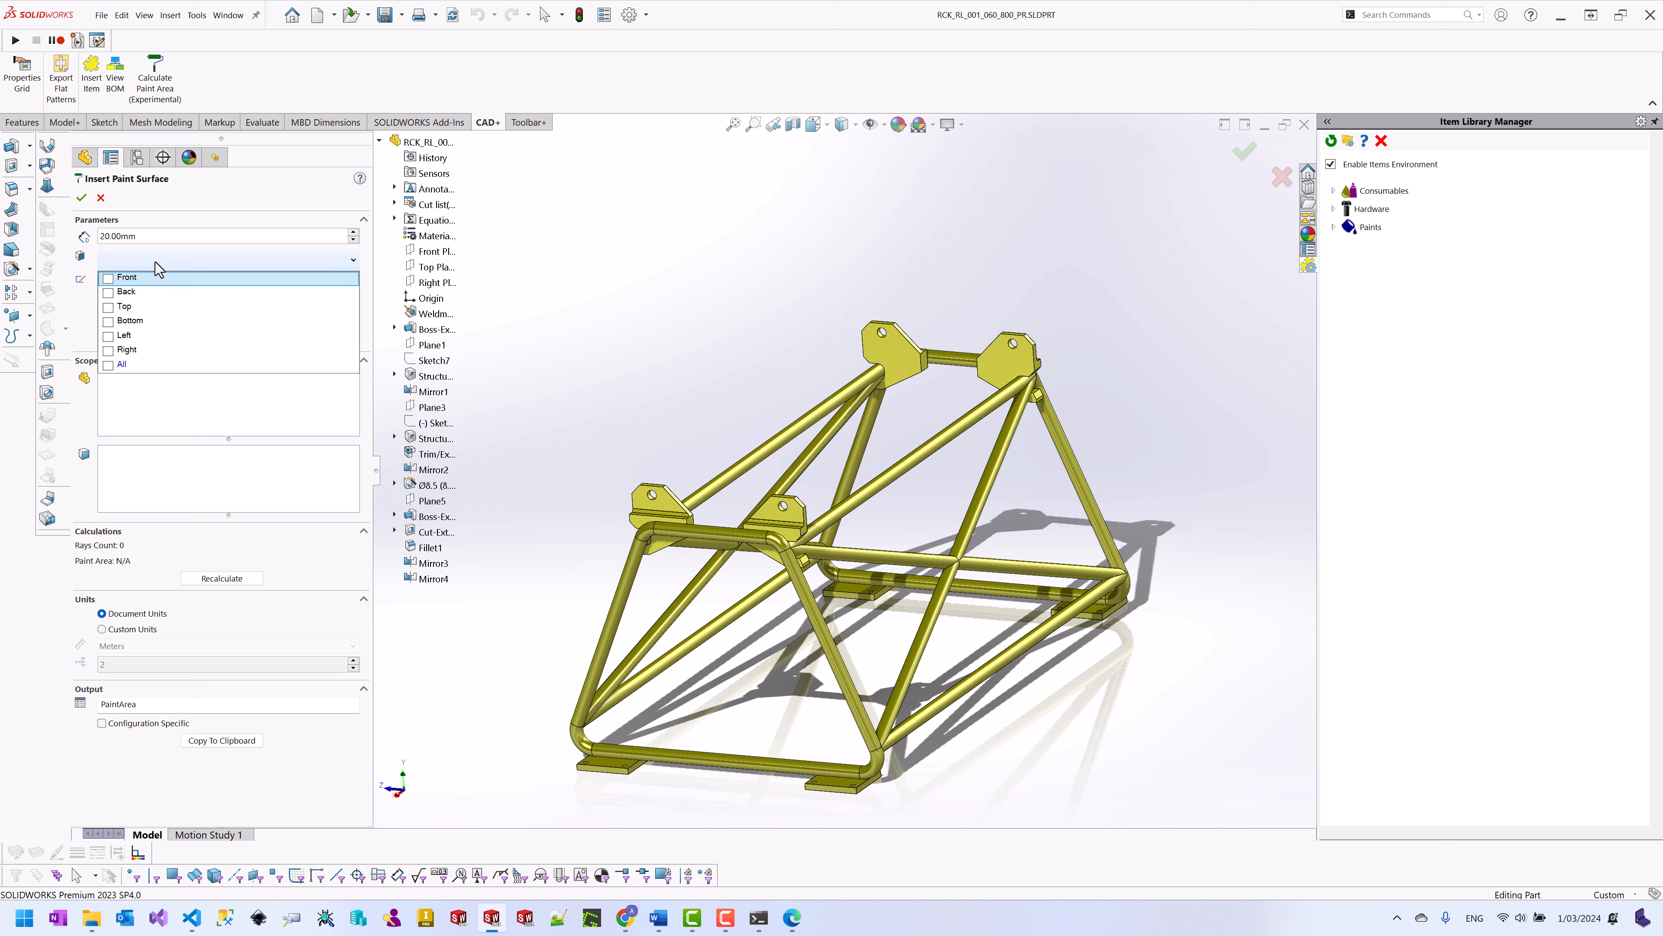
left_click(109, 365)
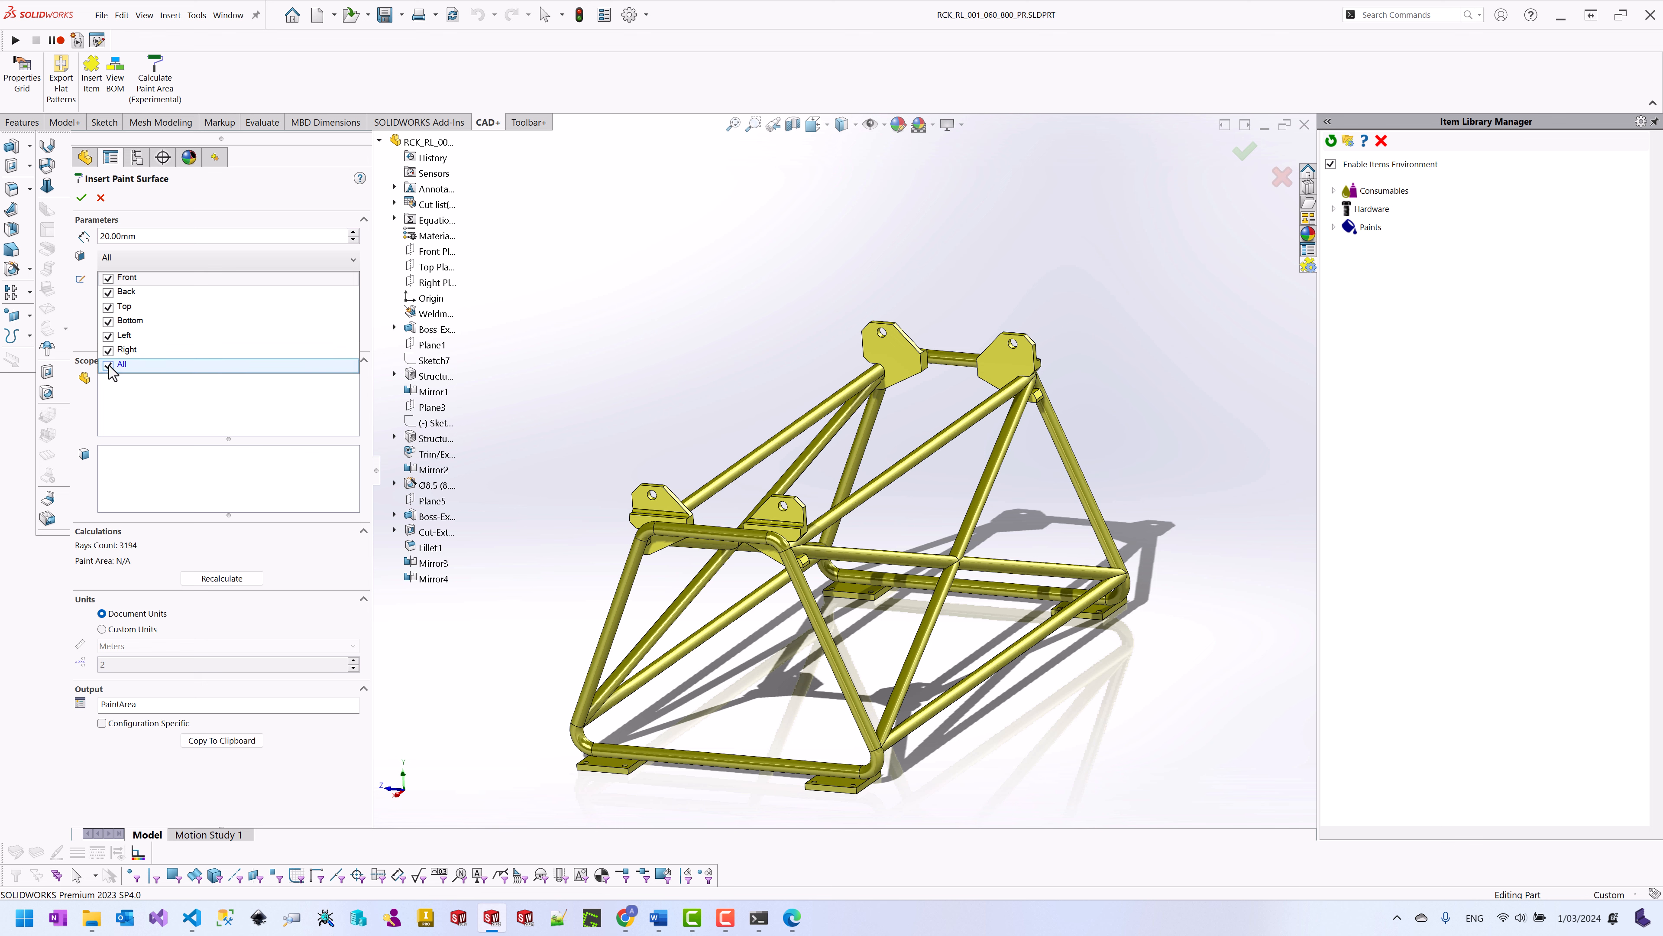
scroll(753, 452, "up", 3)
middle_click_drag(766, 416, 807, 443)
left_click(234, 581)
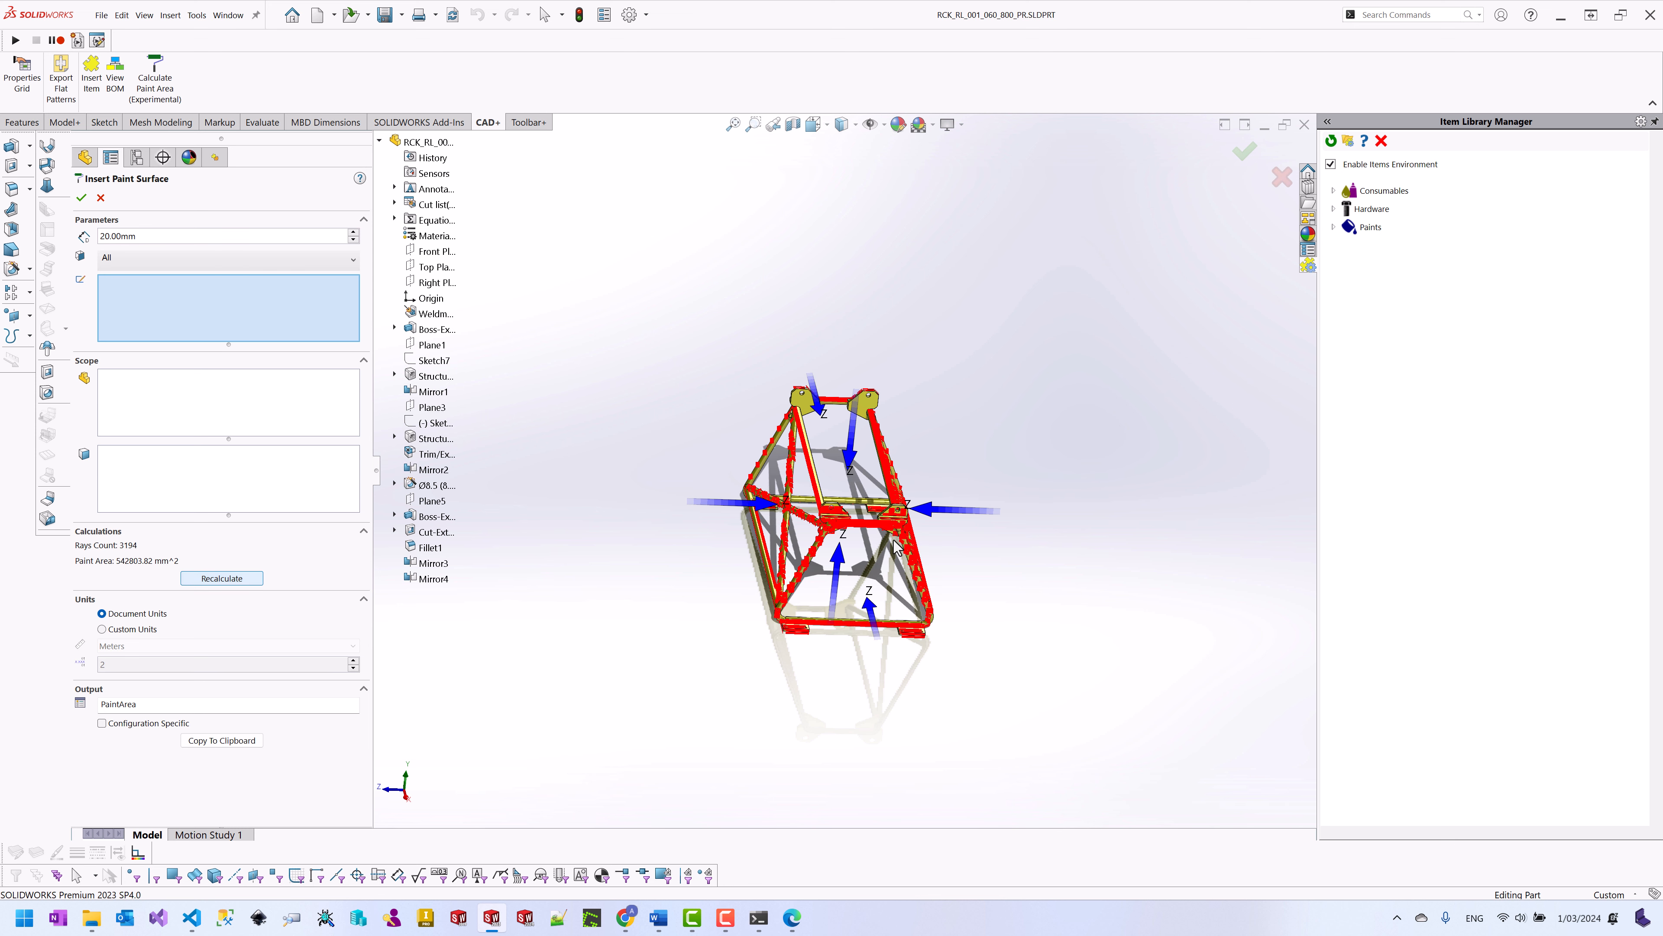
Step: Inspect the red paint preview from several angles, then accept the 542803.82 mm² paint area
scroll(871, 552, "down", 5)
middle_click_drag(862, 552, 858, 494)
scroll(827, 488, "down", 1)
scroll(822, 482, "up", 7)
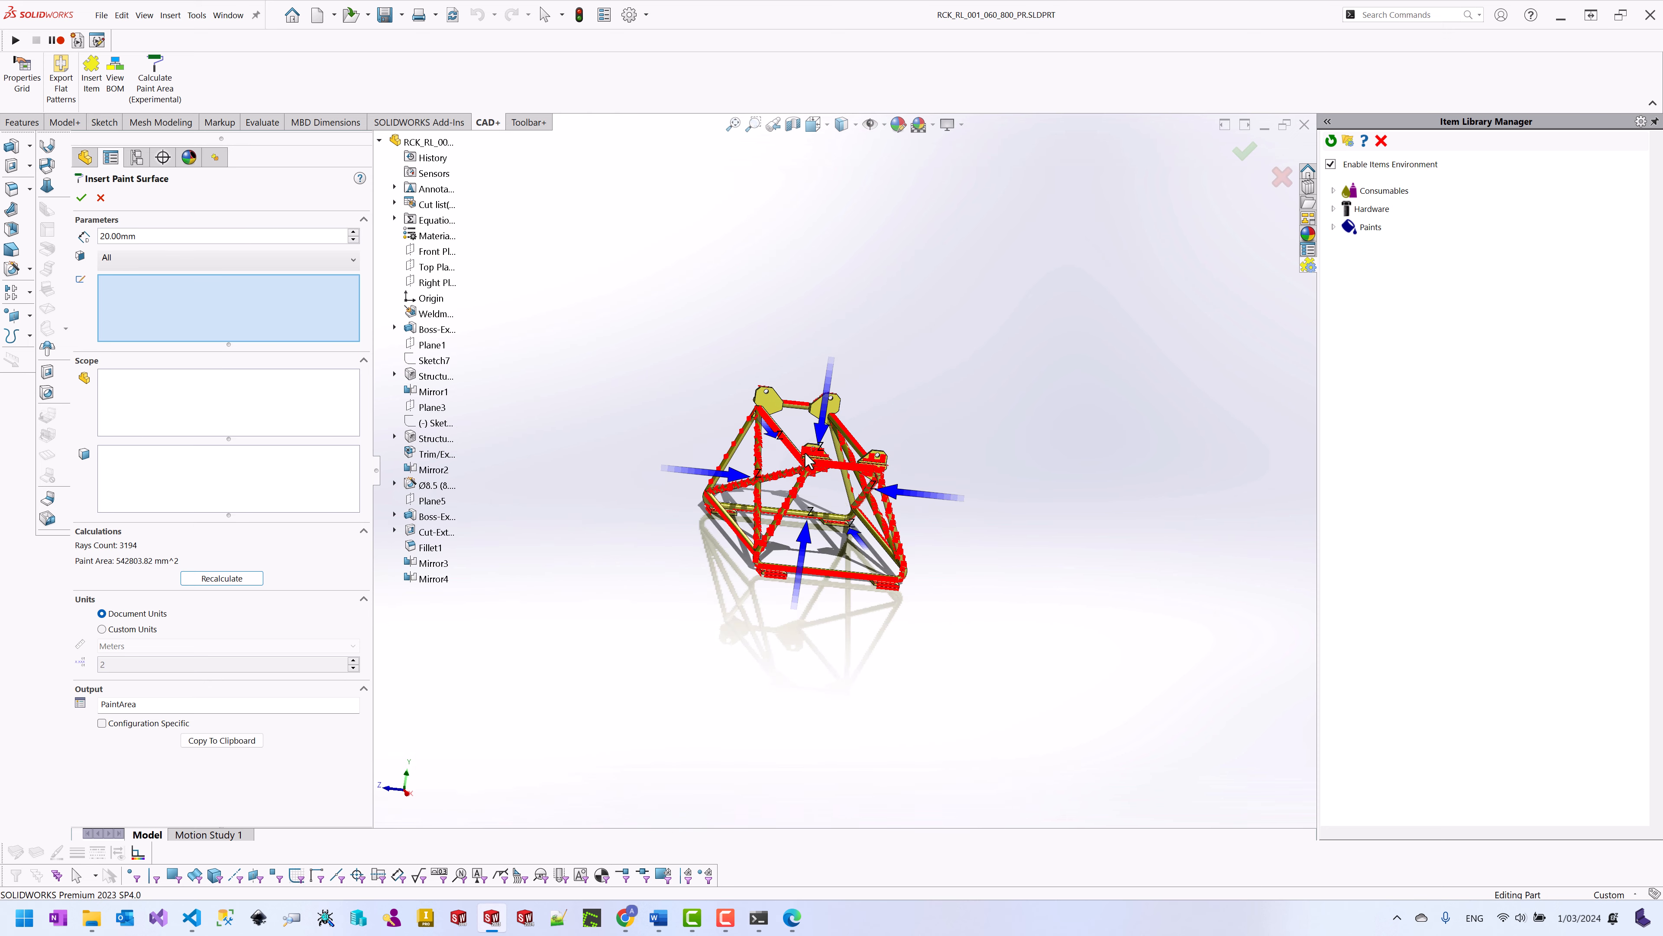
scroll(804, 453, "down", 3)
scroll(803, 366, "down", 4)
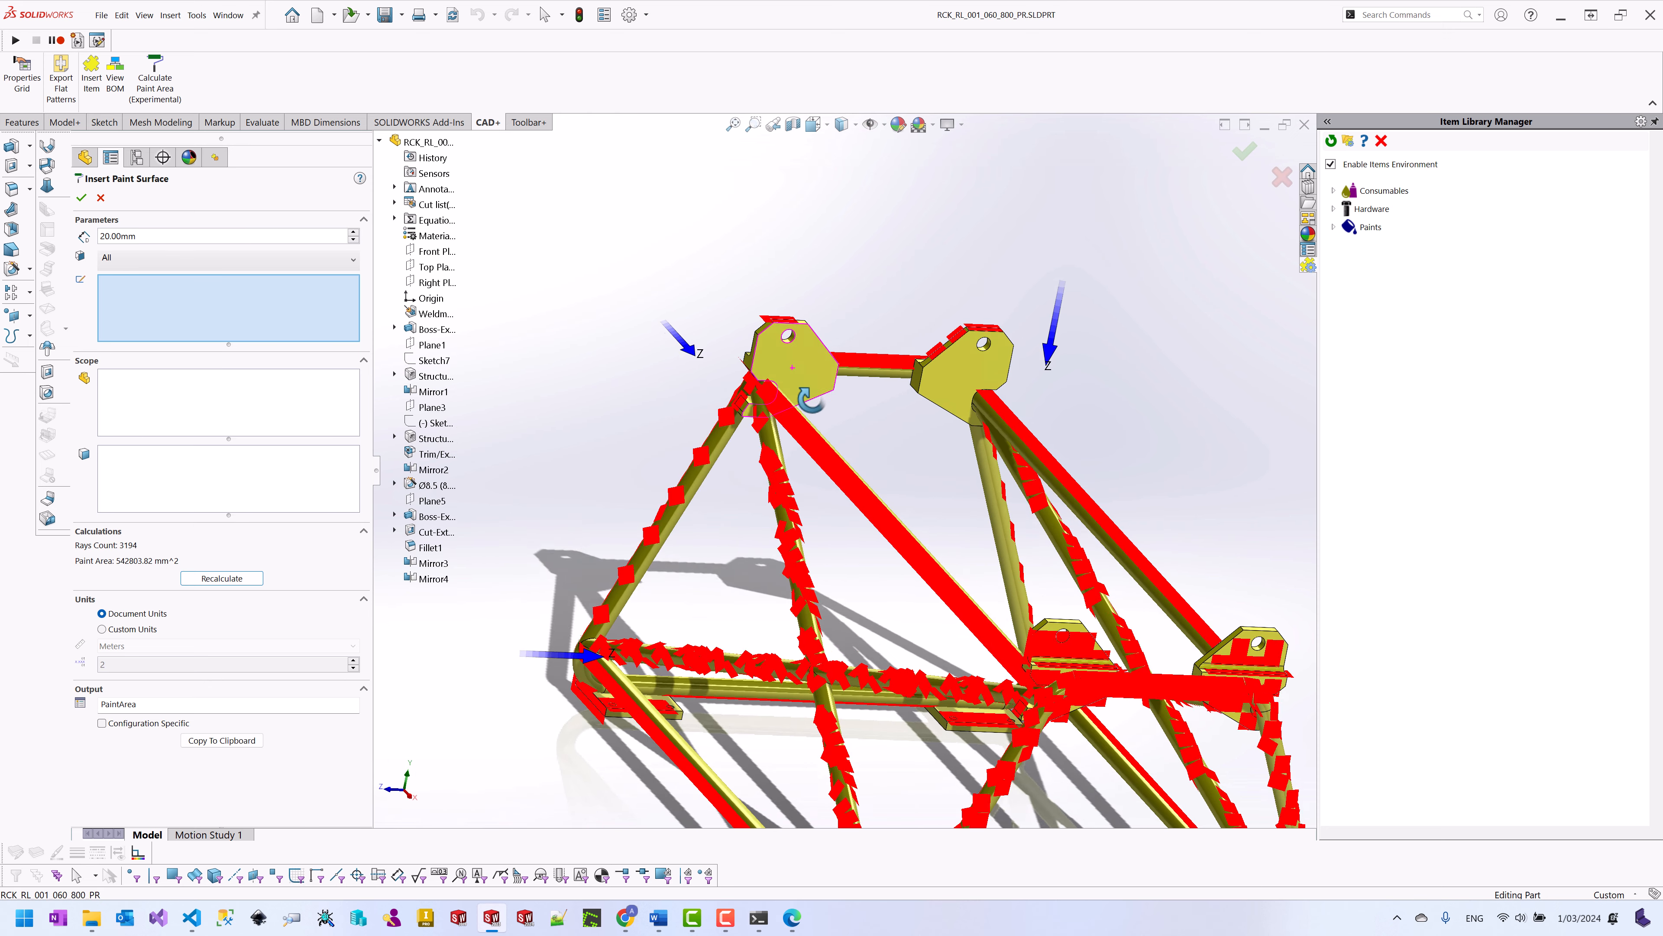
scroll(845, 403, "up", 3)
mouse_move(844, 403)
middle_mouse_down()
mouse_move(888, 373)
mouse_move(881, 313)
mouse_move(851, 380)
middle_mouse_up()
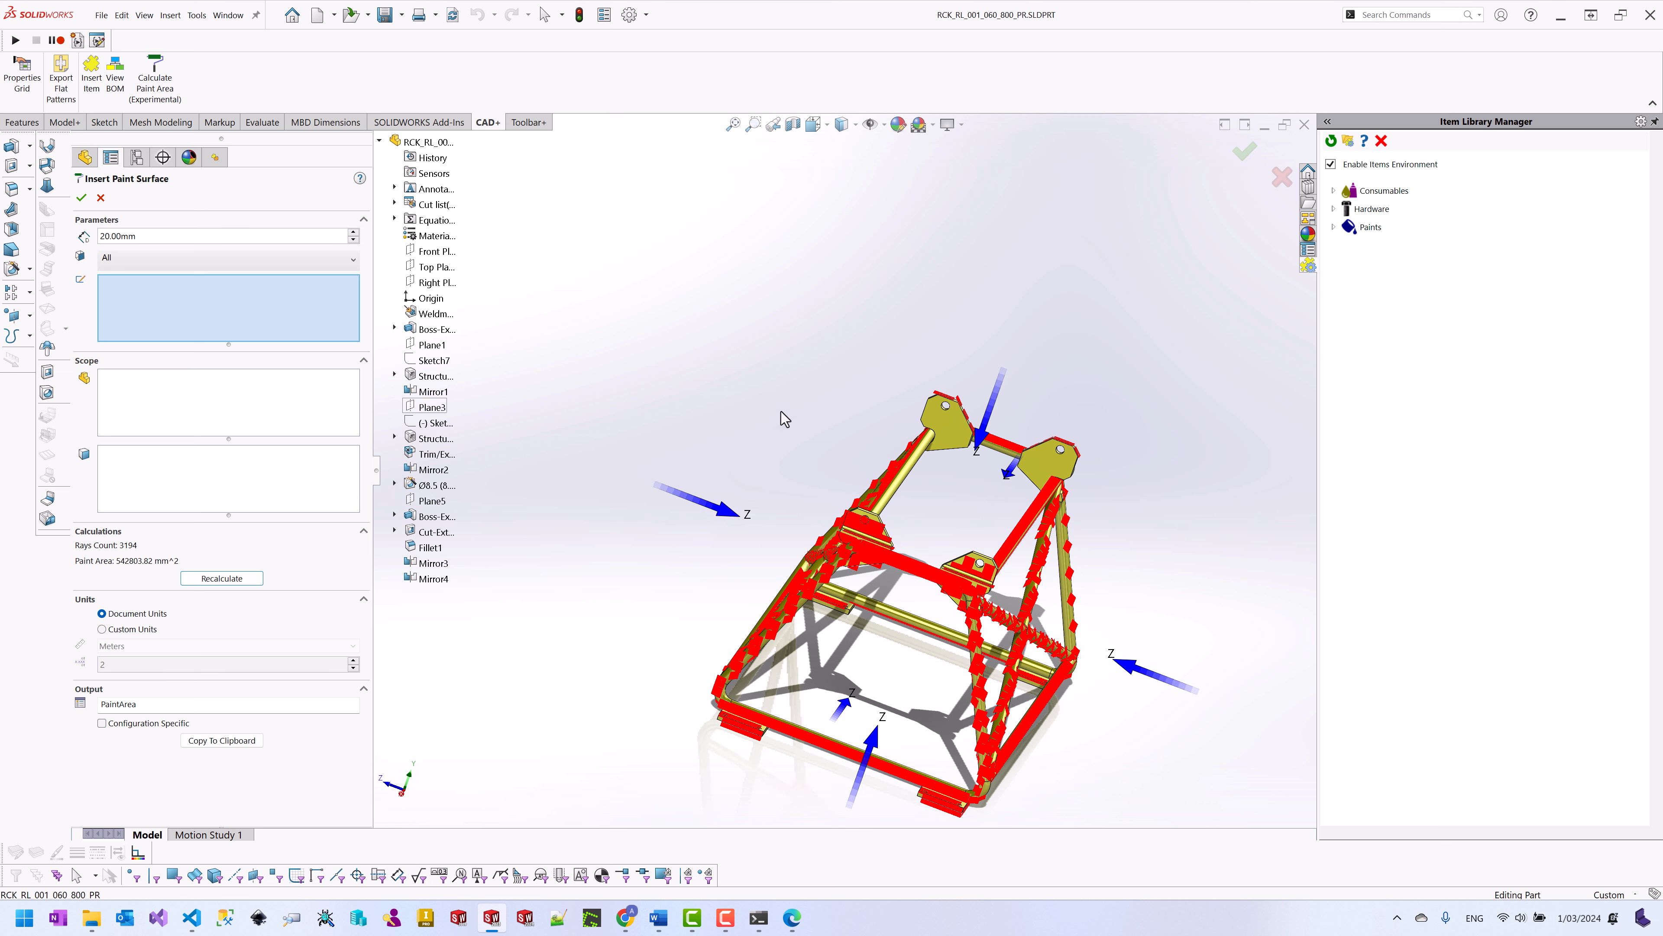
left_click(81, 197)
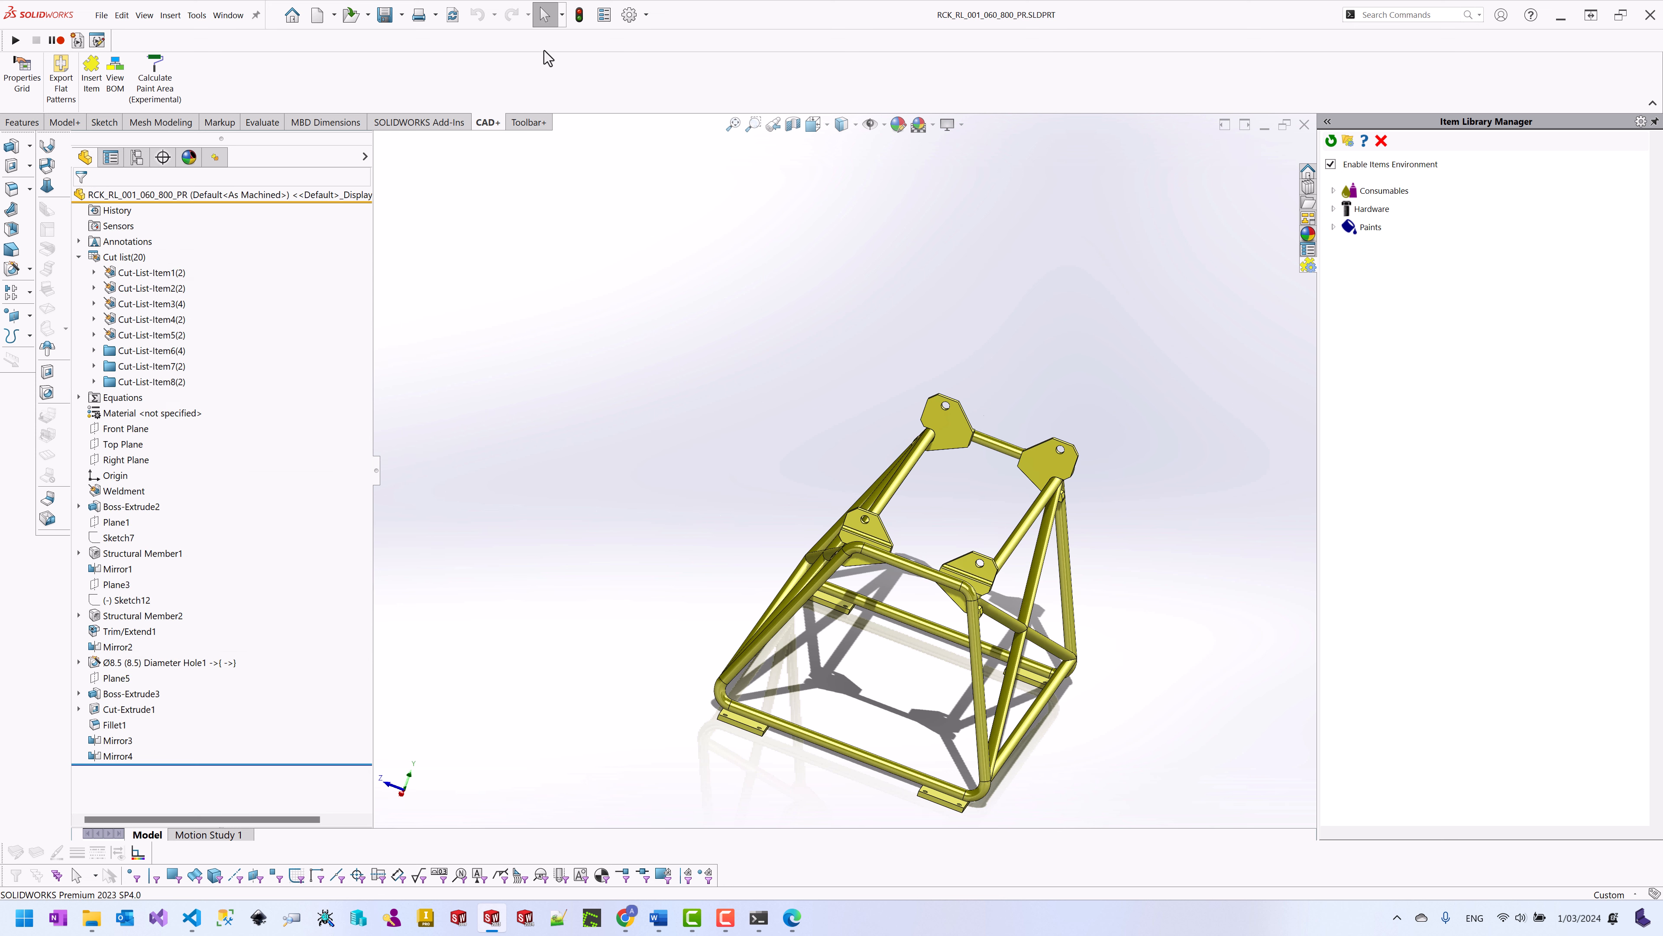
Step: Check the PaintArea entry on the part's Custom properties tab, then close the part
left_click(605, 18)
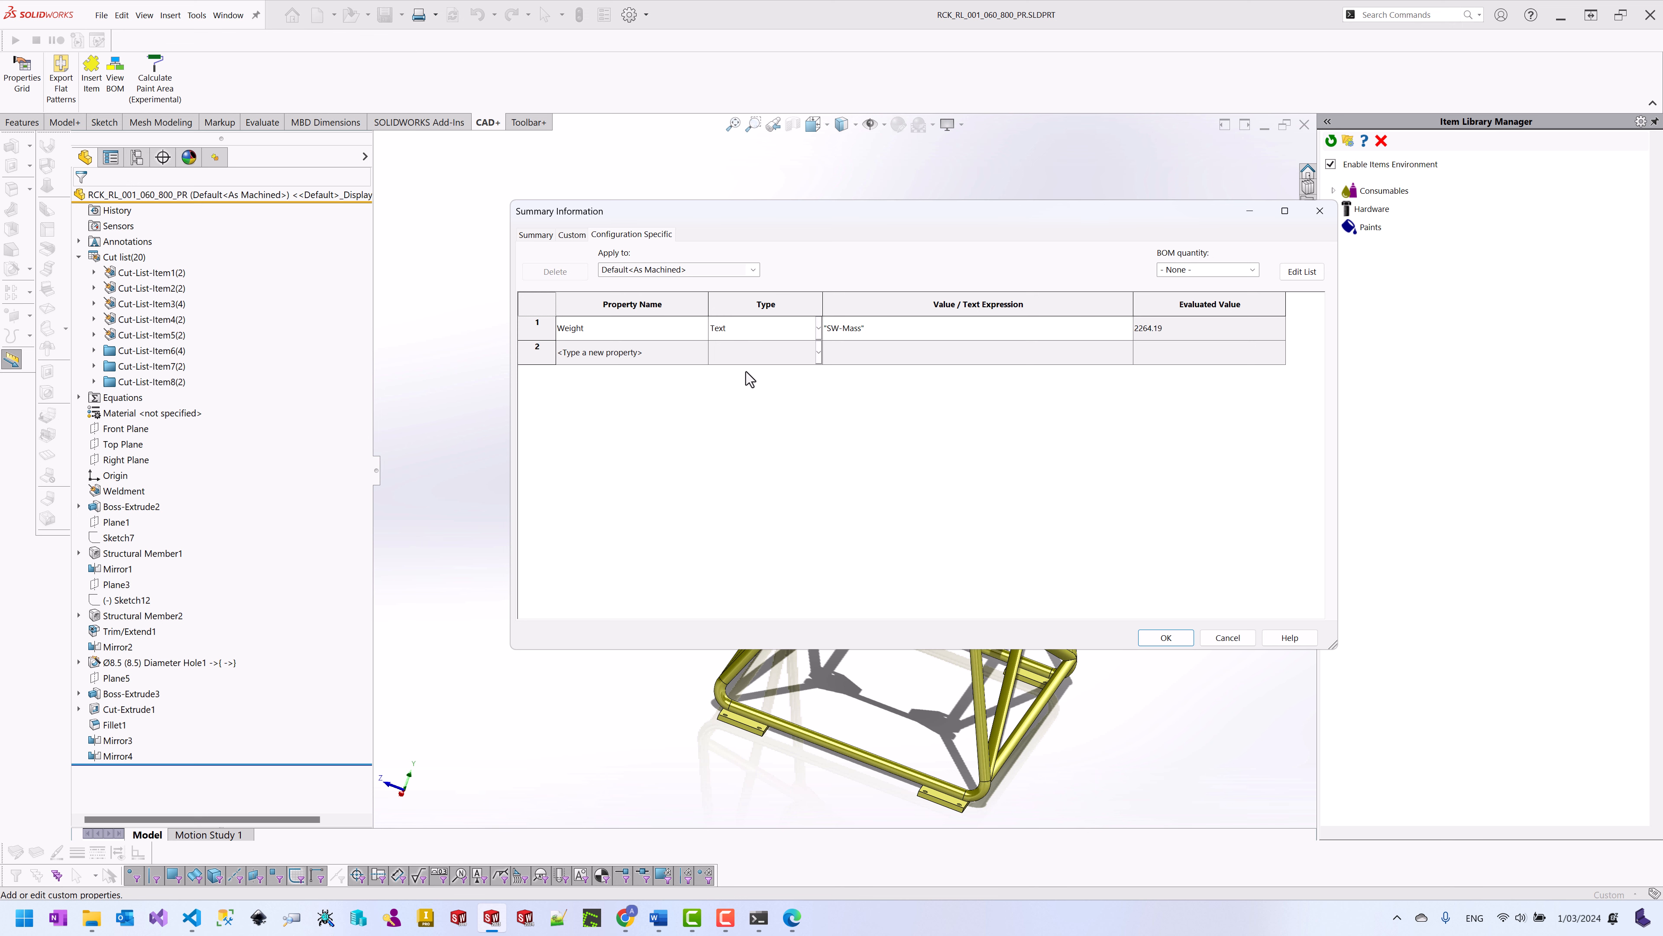
left_click(571, 235)
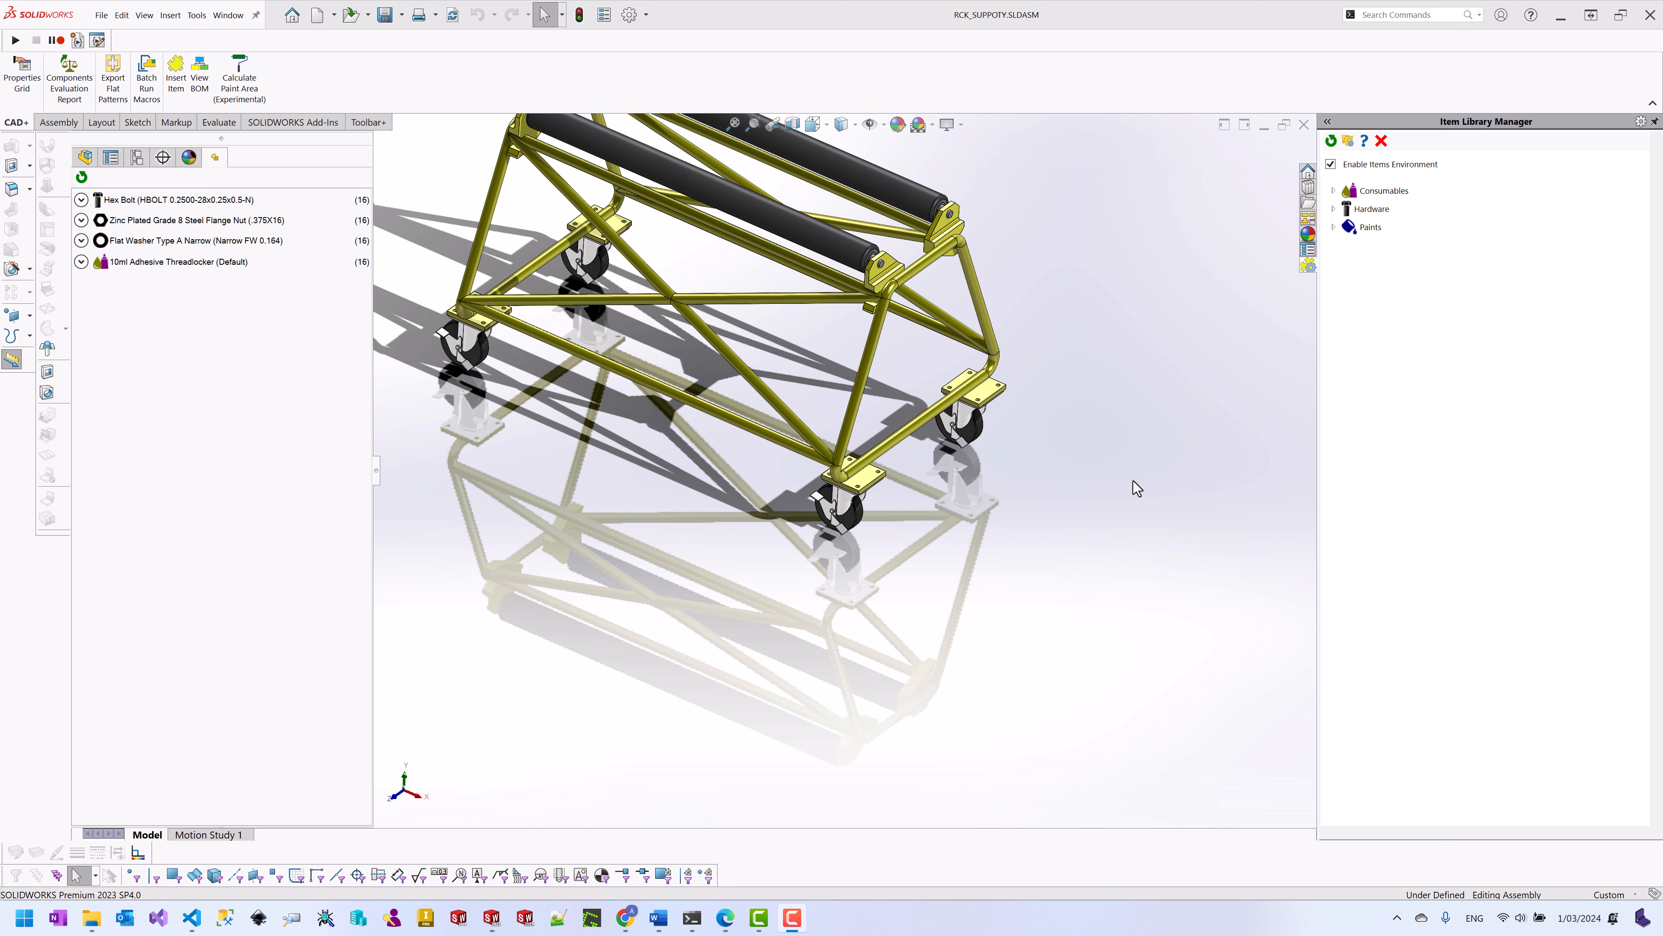
left_click(1298, 132)
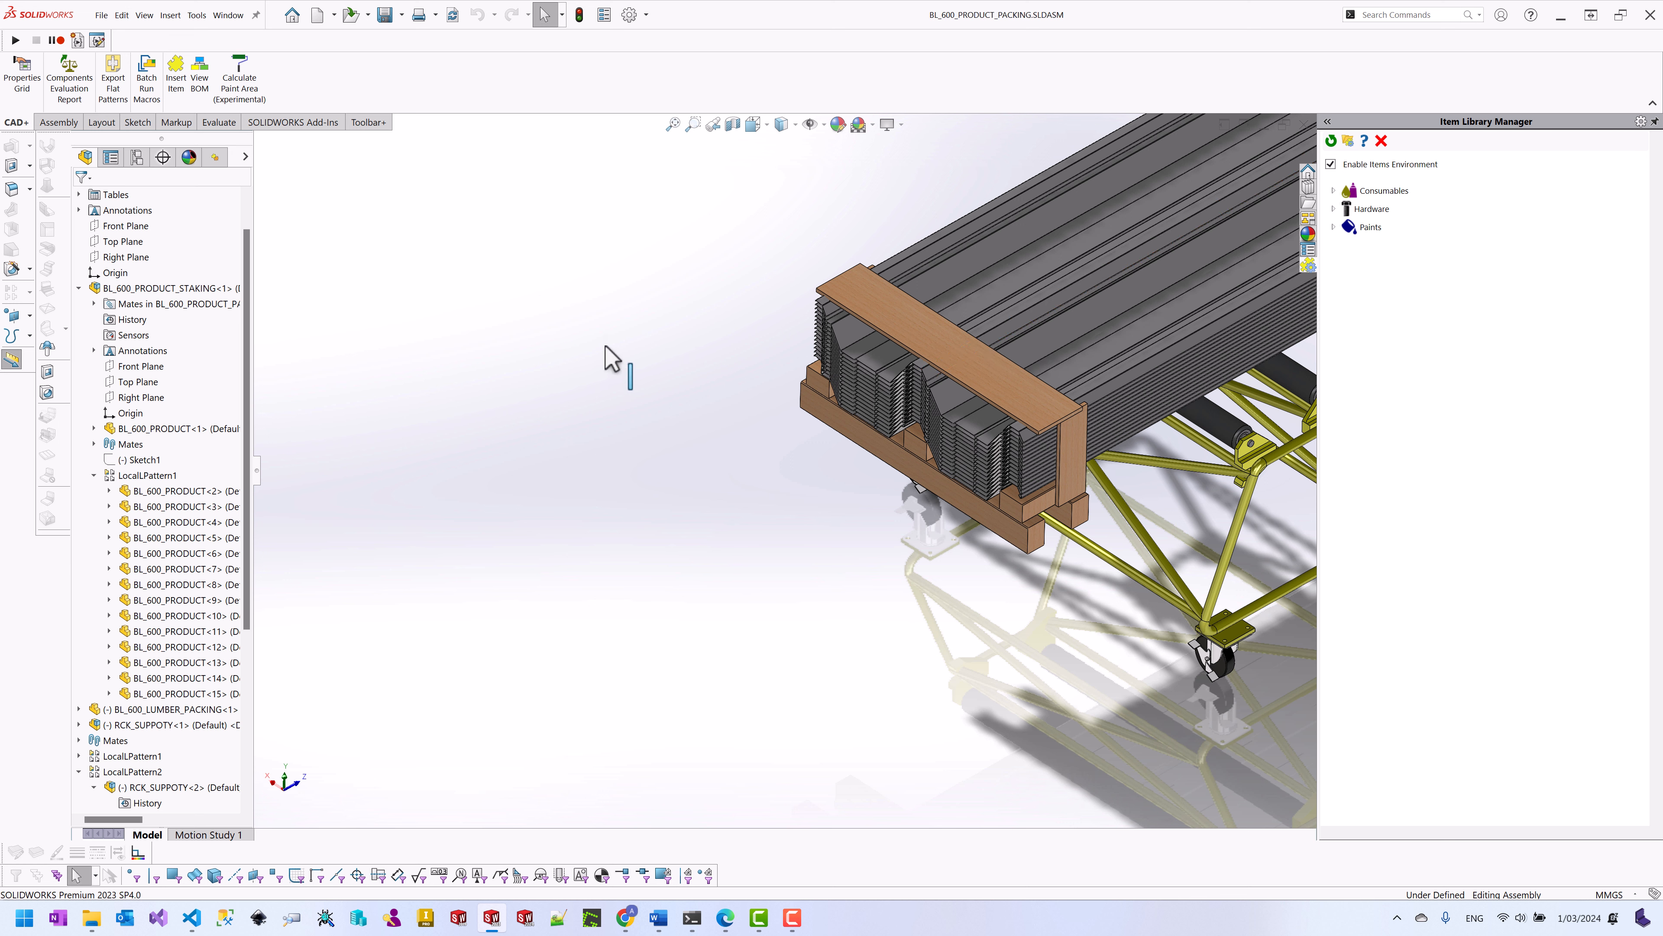
Step: Set up a Components Evaluation Report with Selected input and Bounding Box and Material in scope
left_click(71, 98)
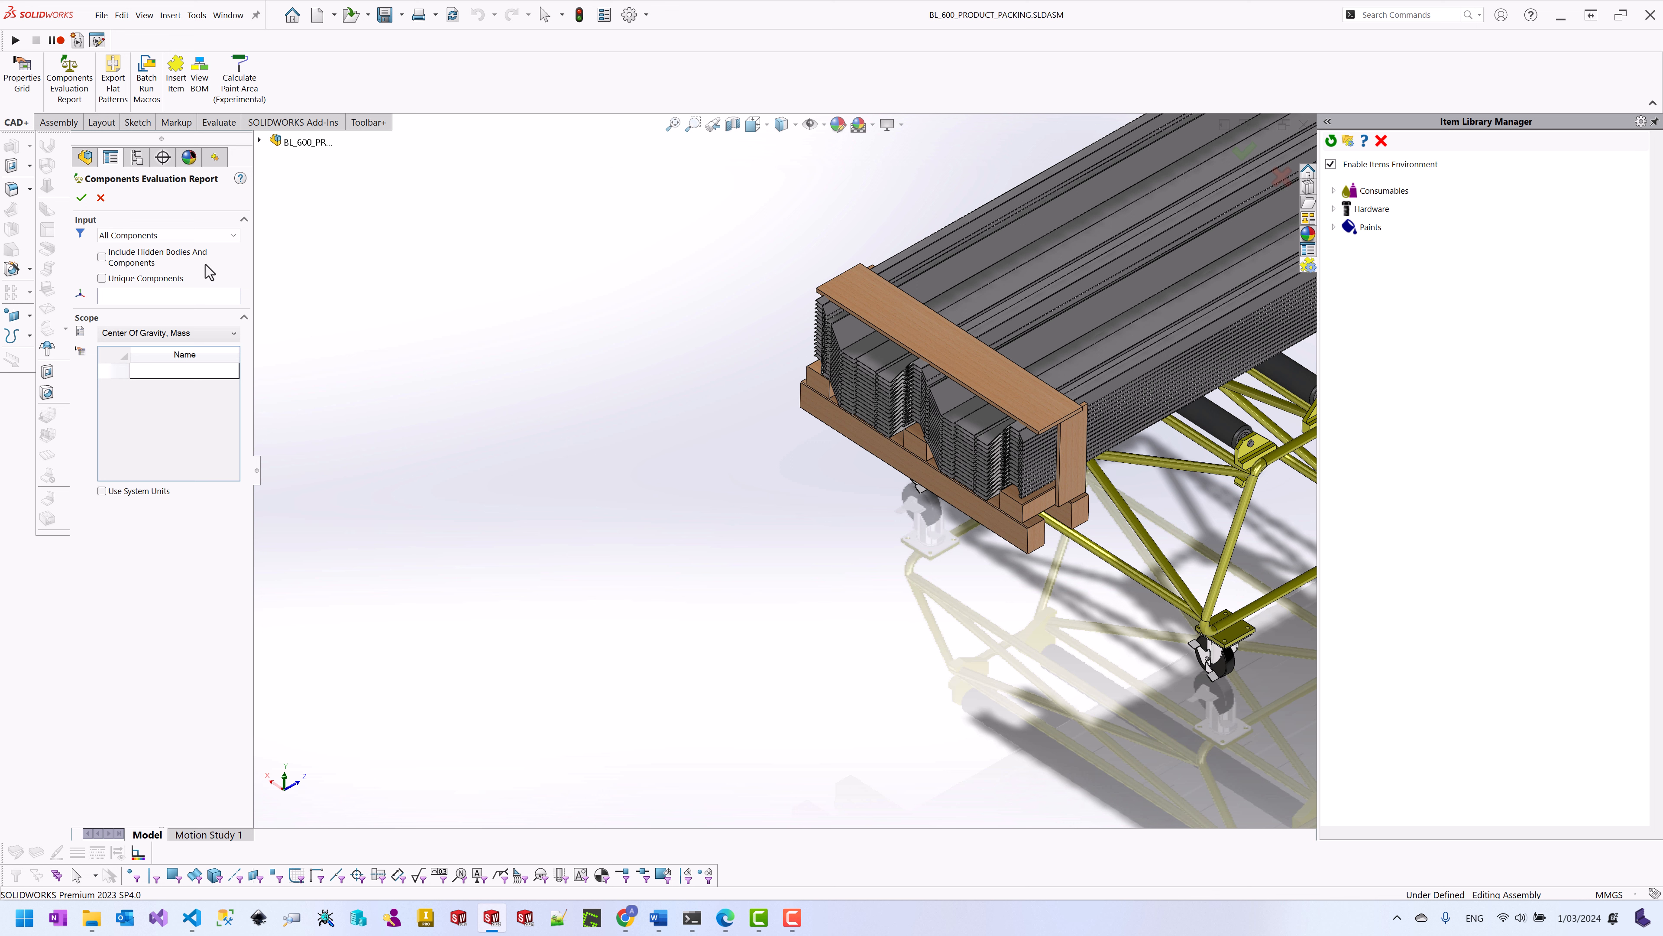
left_click(212, 238)
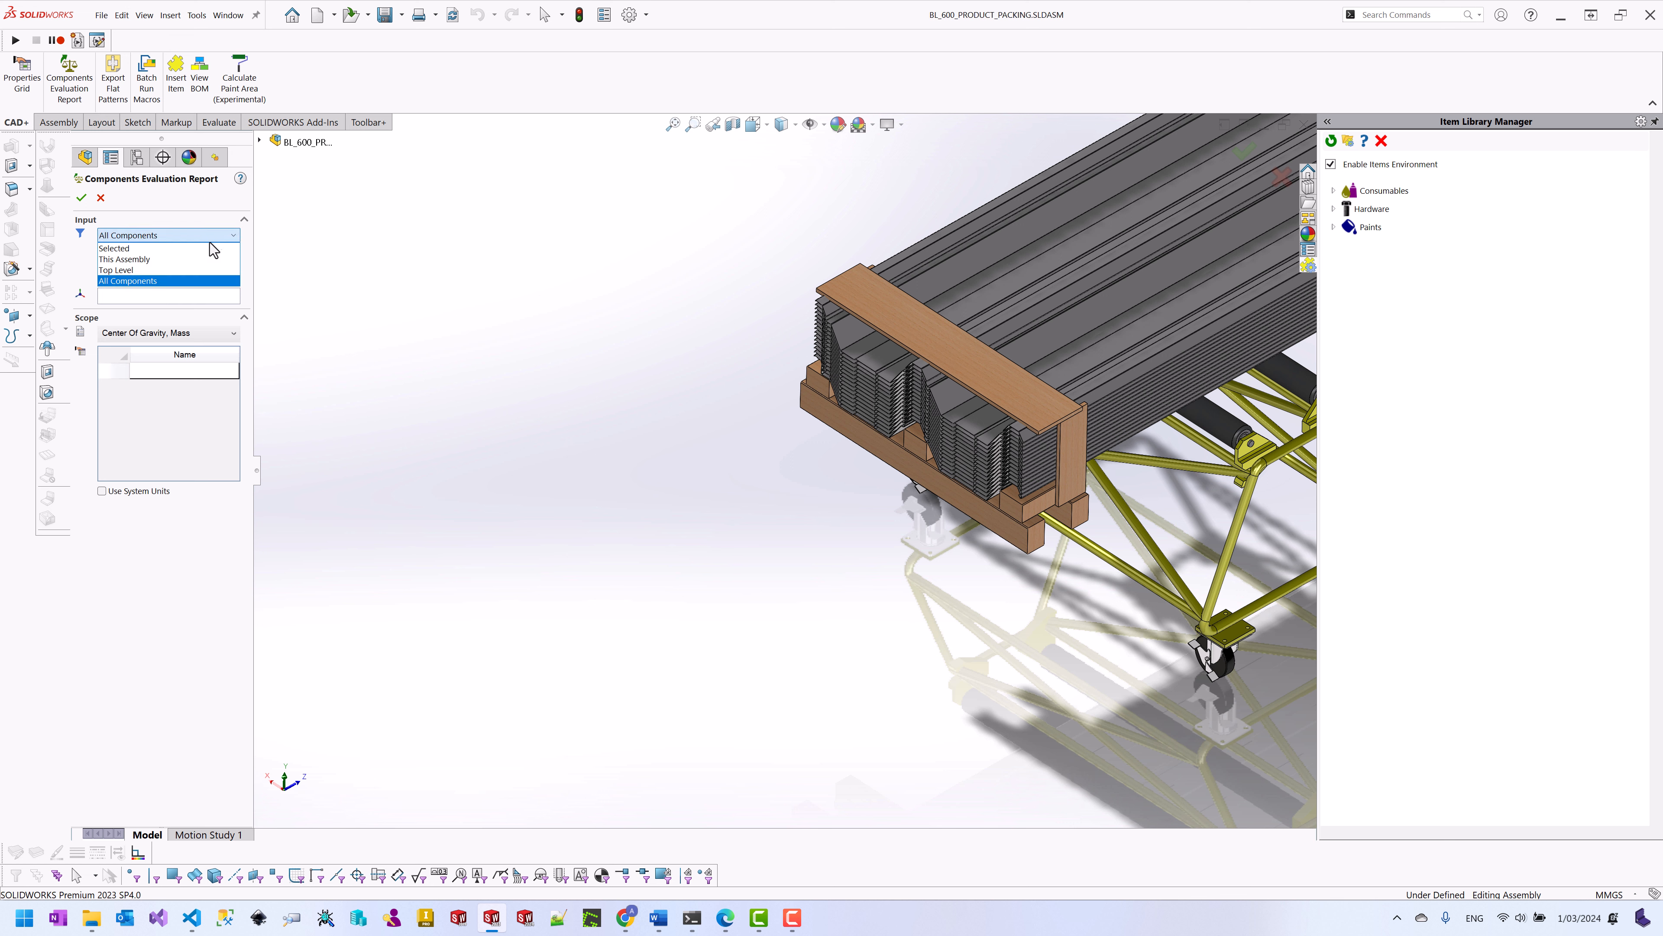
left_click(190, 248)
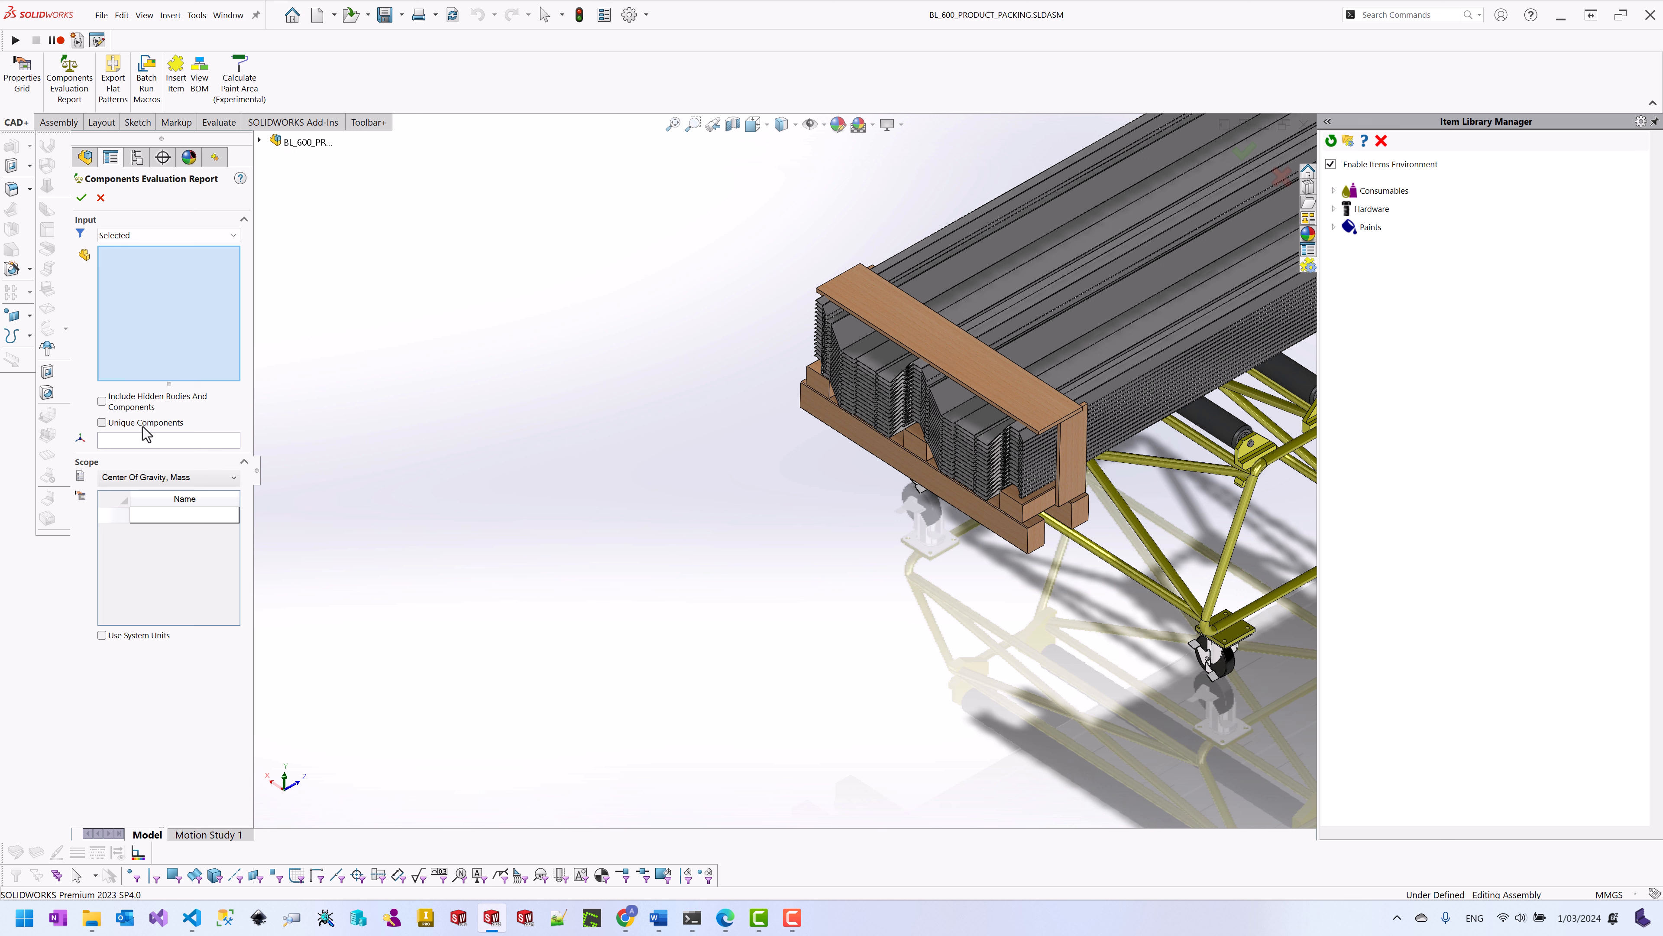
left_click(186, 480)
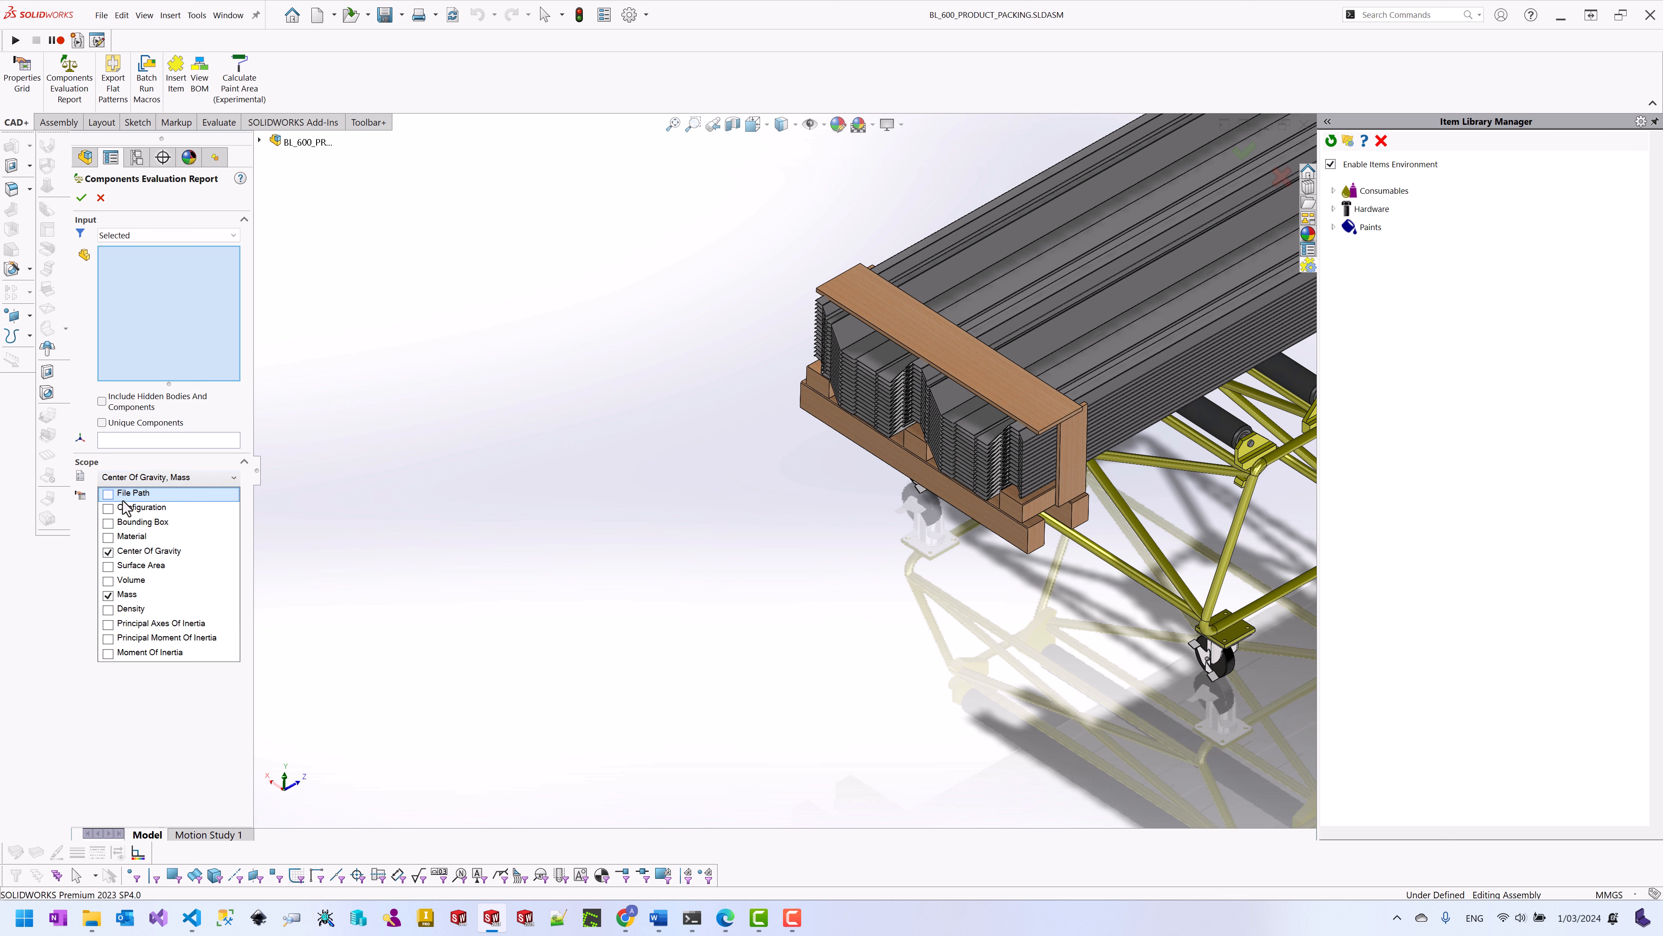
left_click(109, 523)
left_click(109, 538)
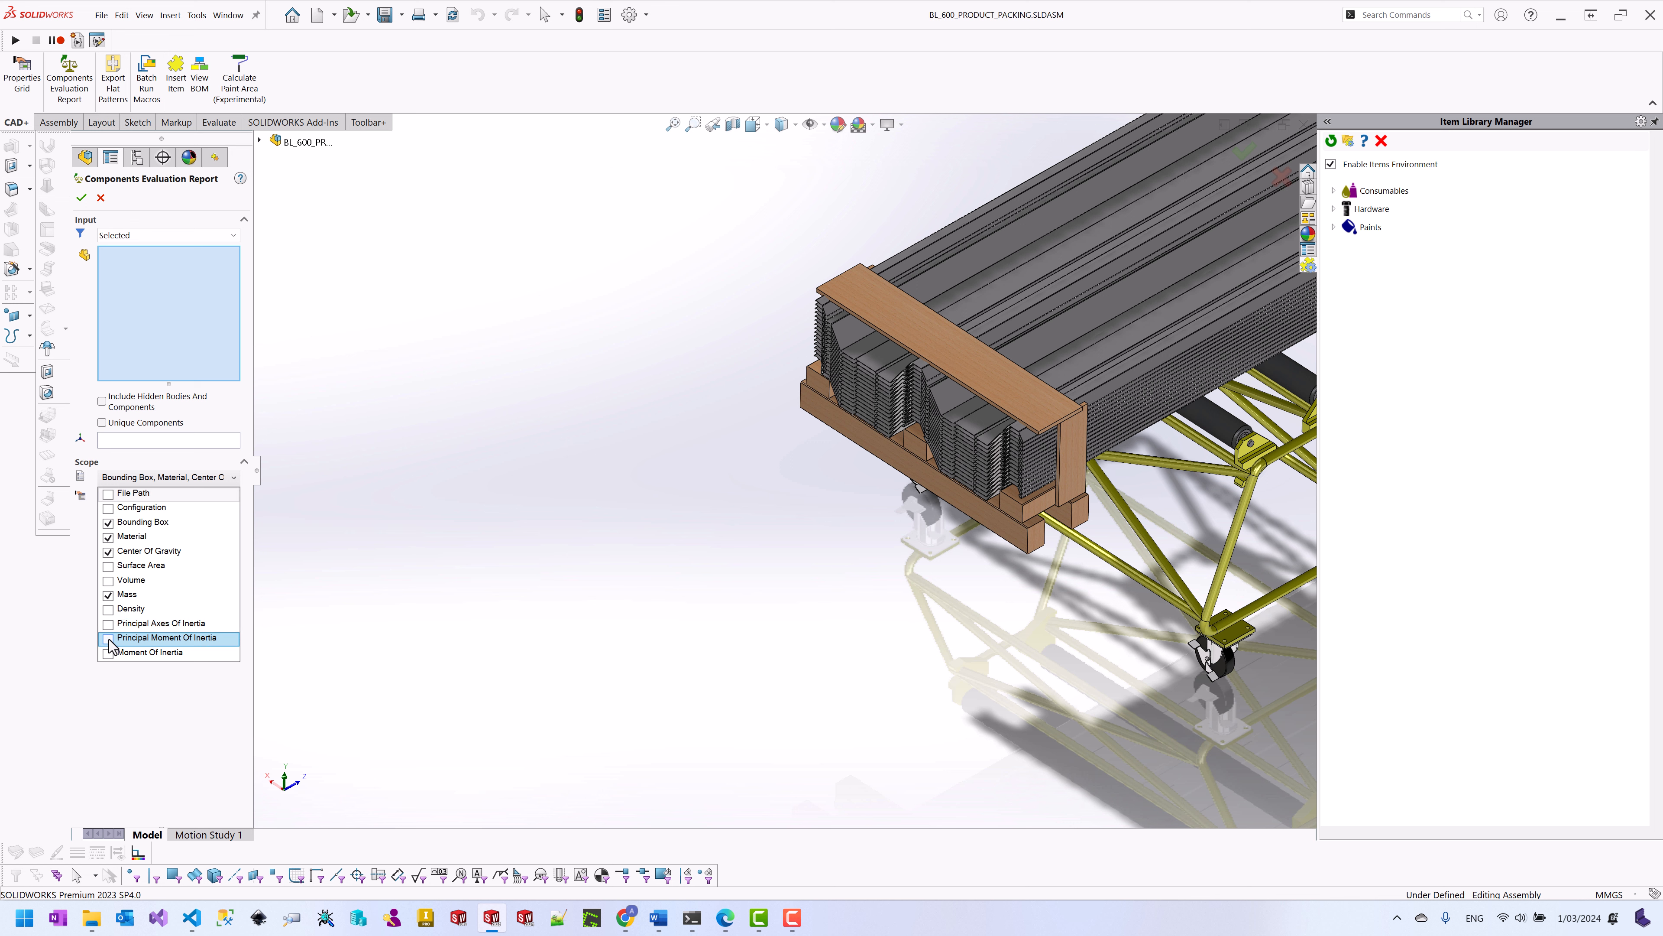
left_click(194, 737)
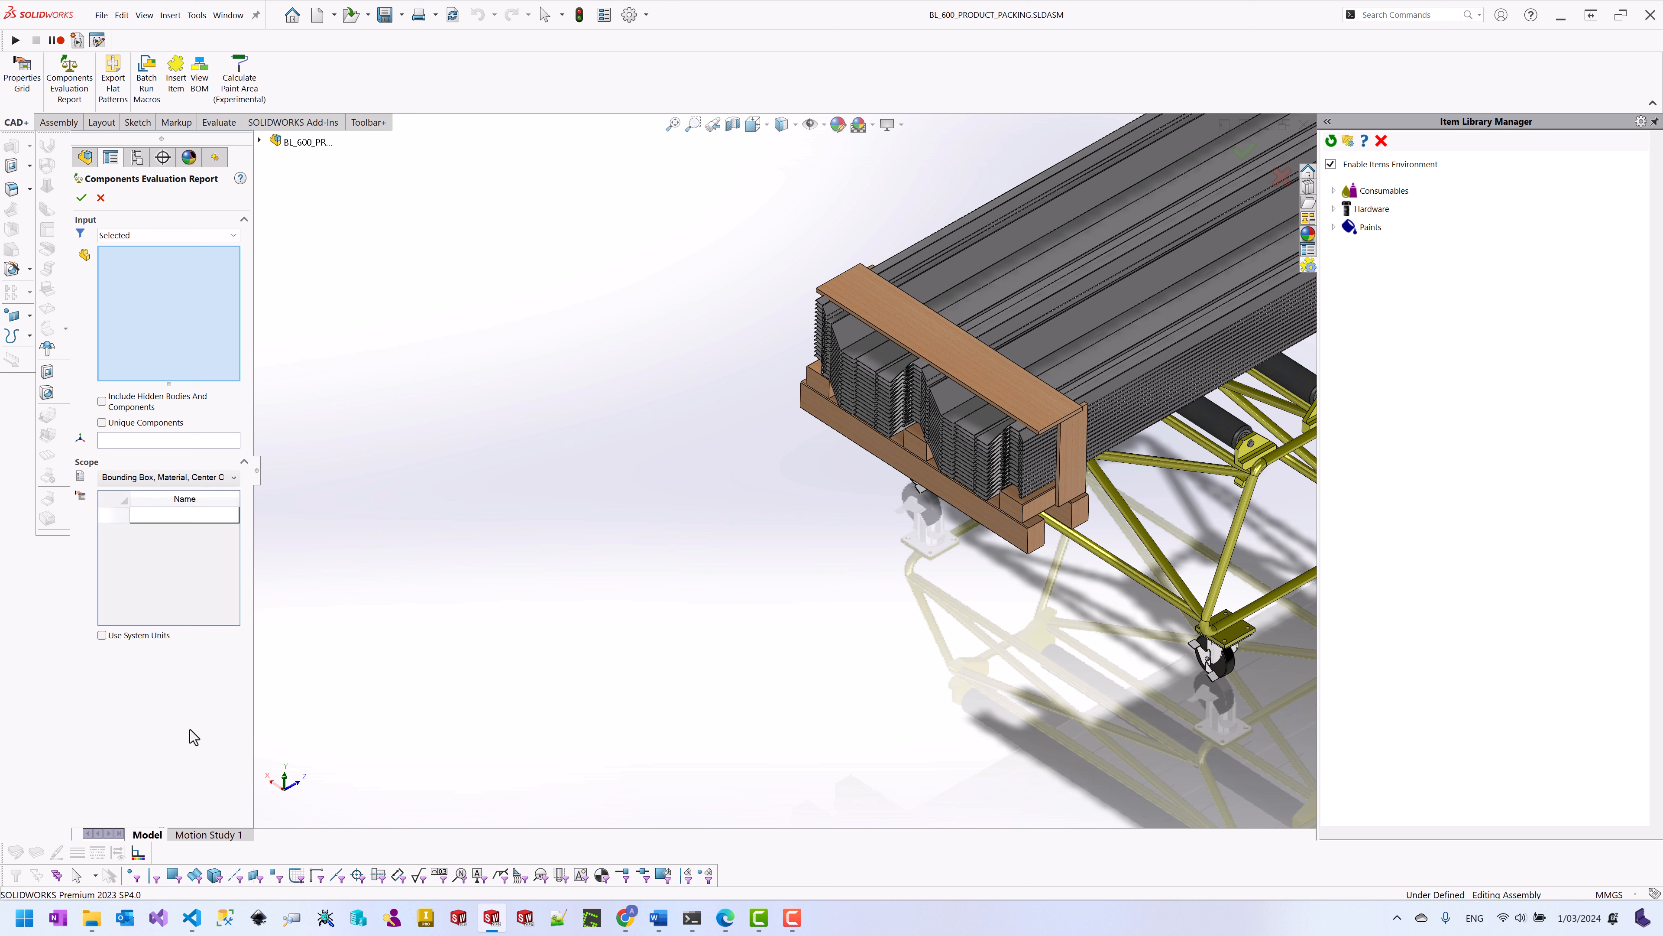
Step: Add the product stack, lumber packing and support frame, run the report, and enlarge its results
left_click(983, 379)
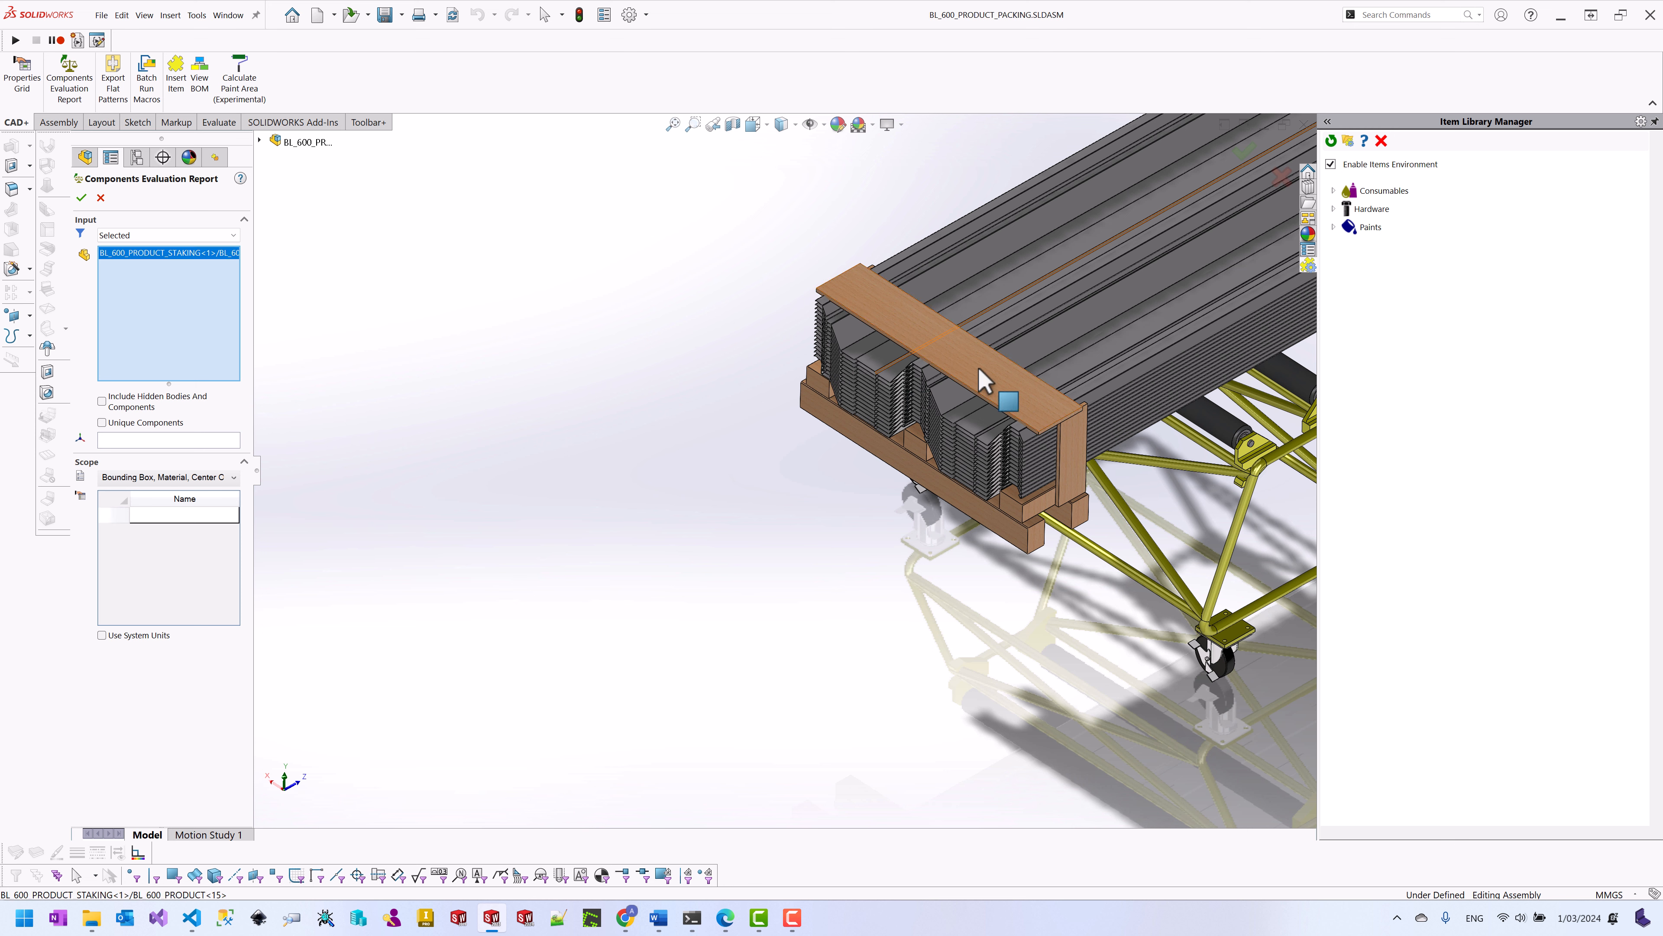
left_click(982, 379)
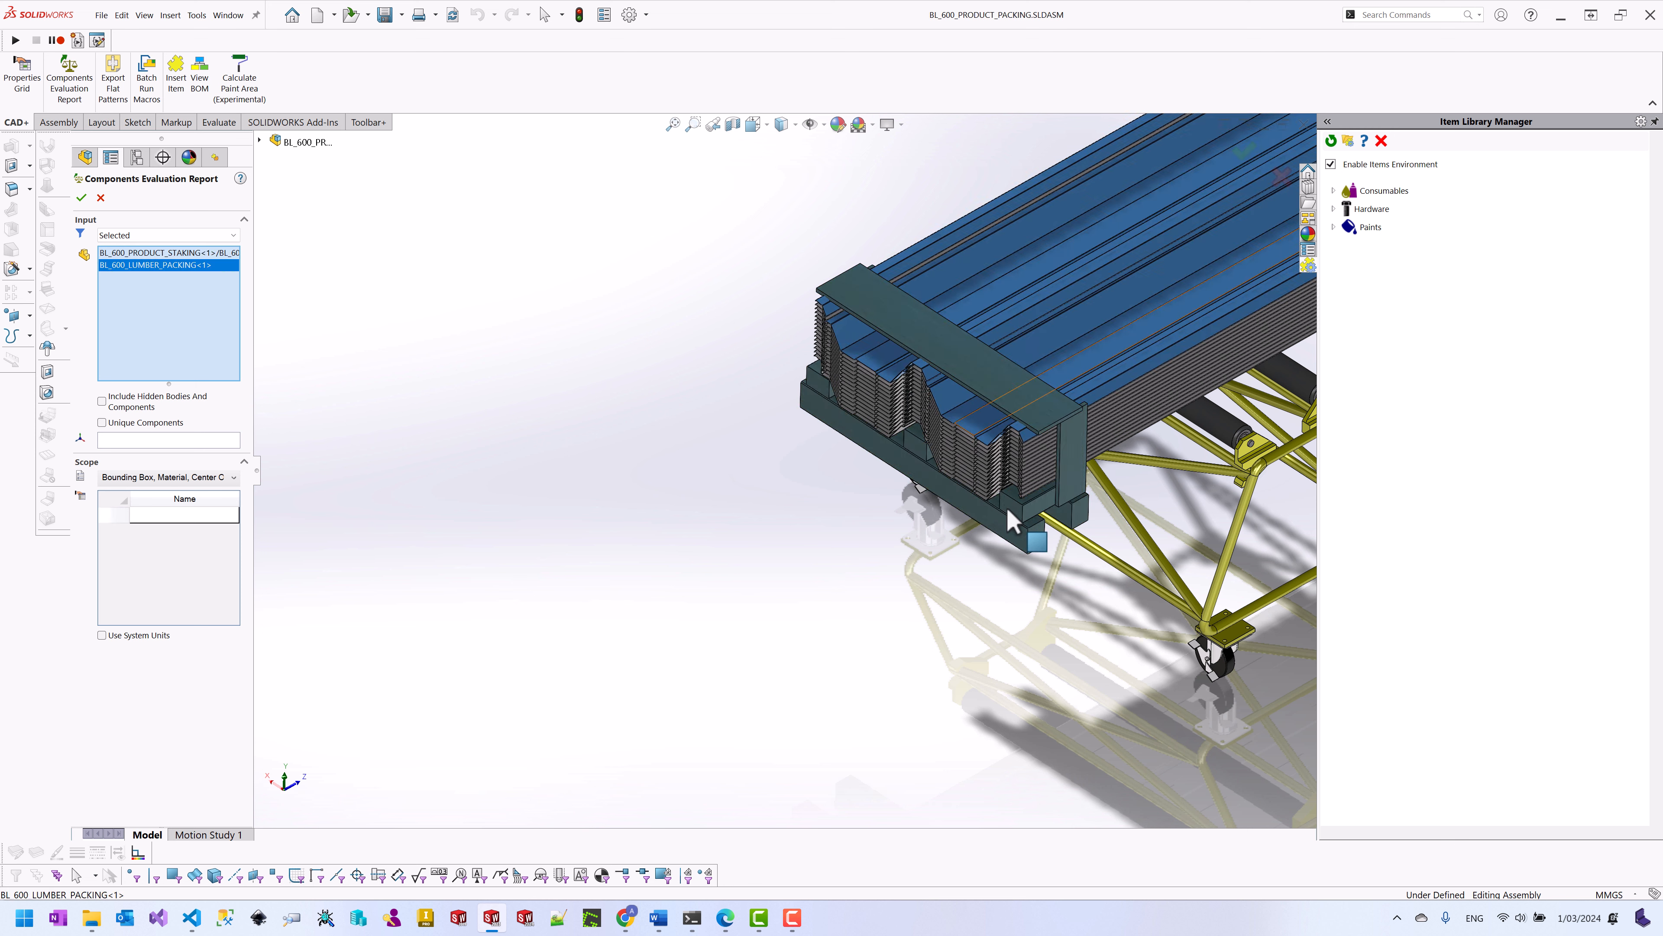
left_click(1121, 575)
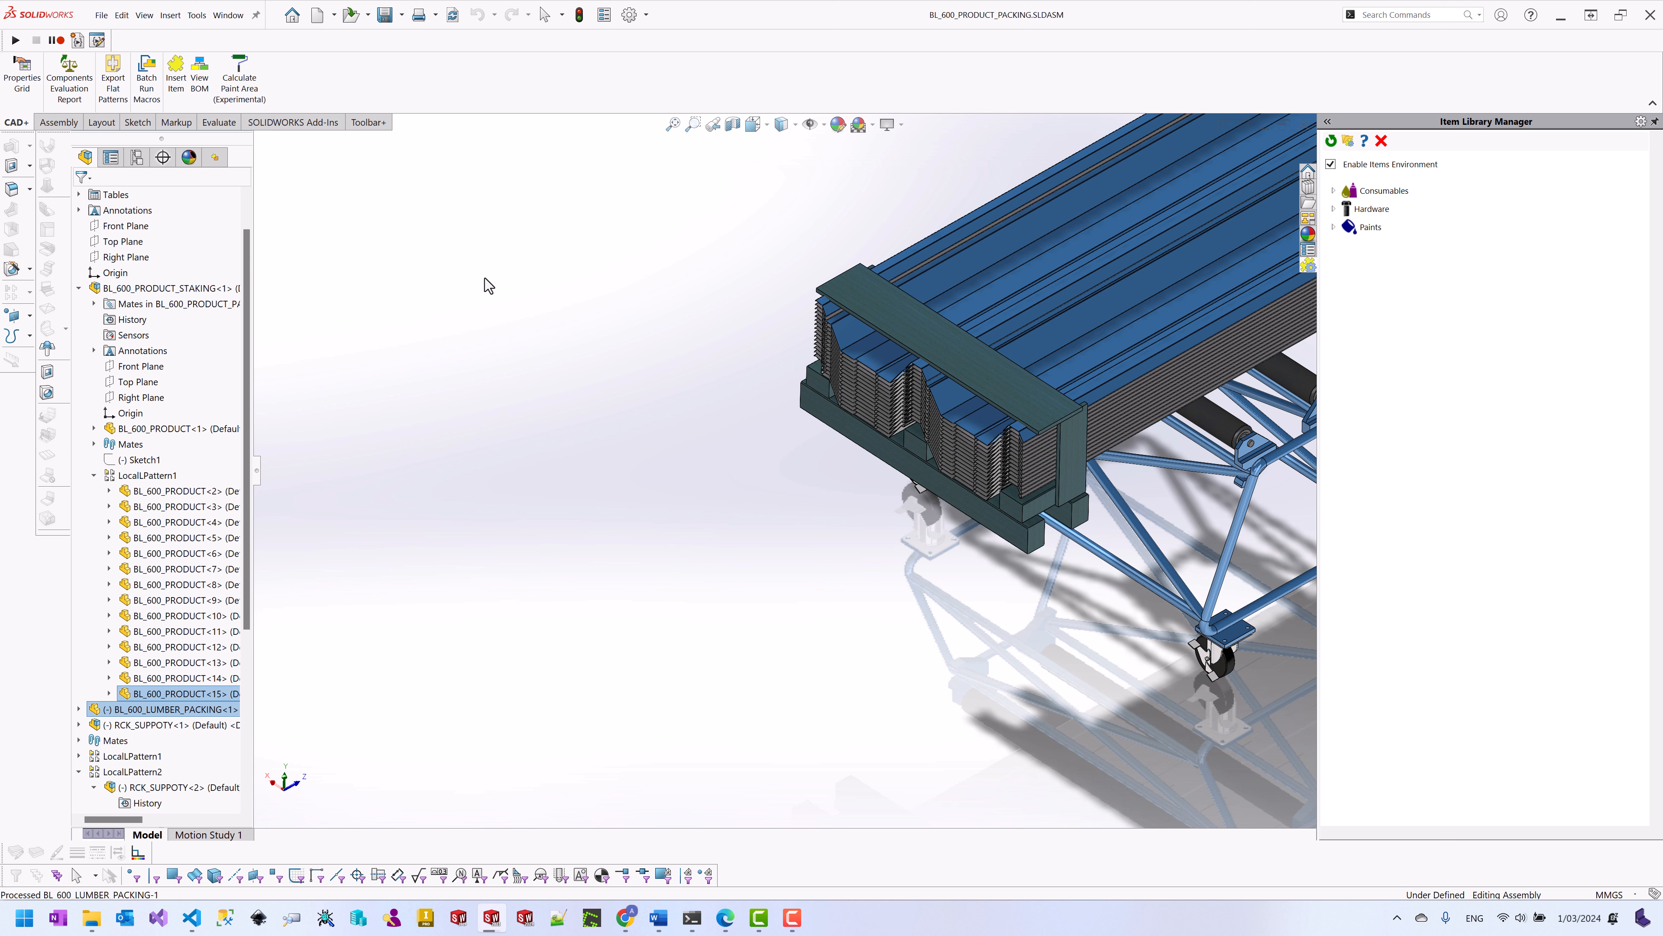
left_click(483, 282)
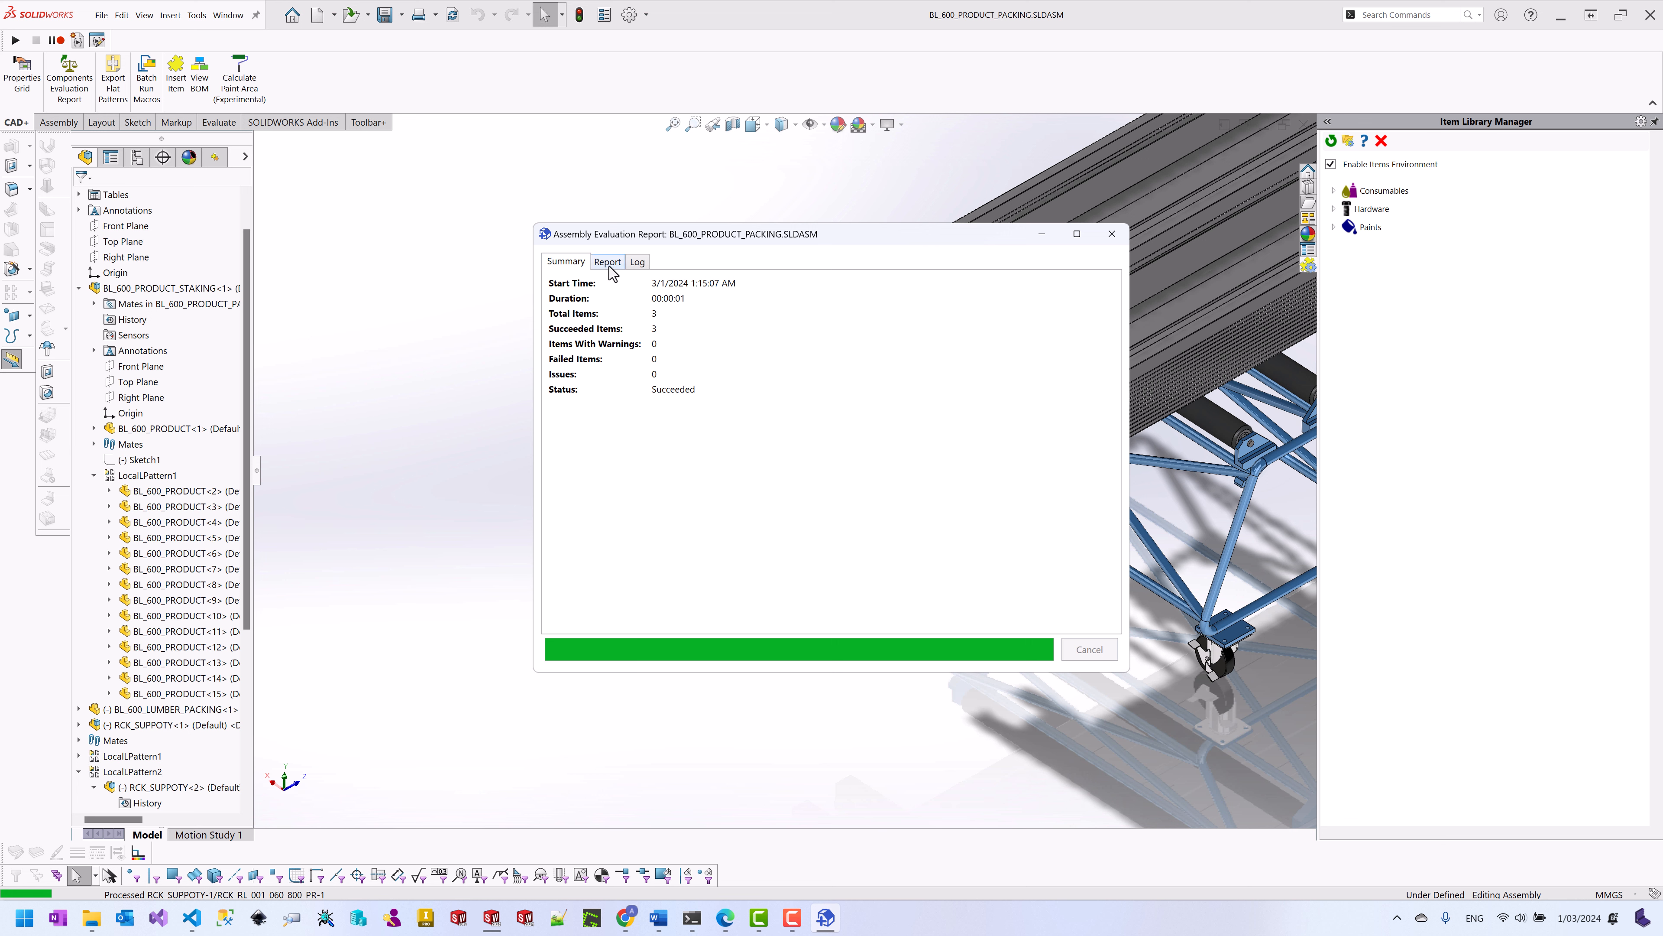
left_click(607, 262)
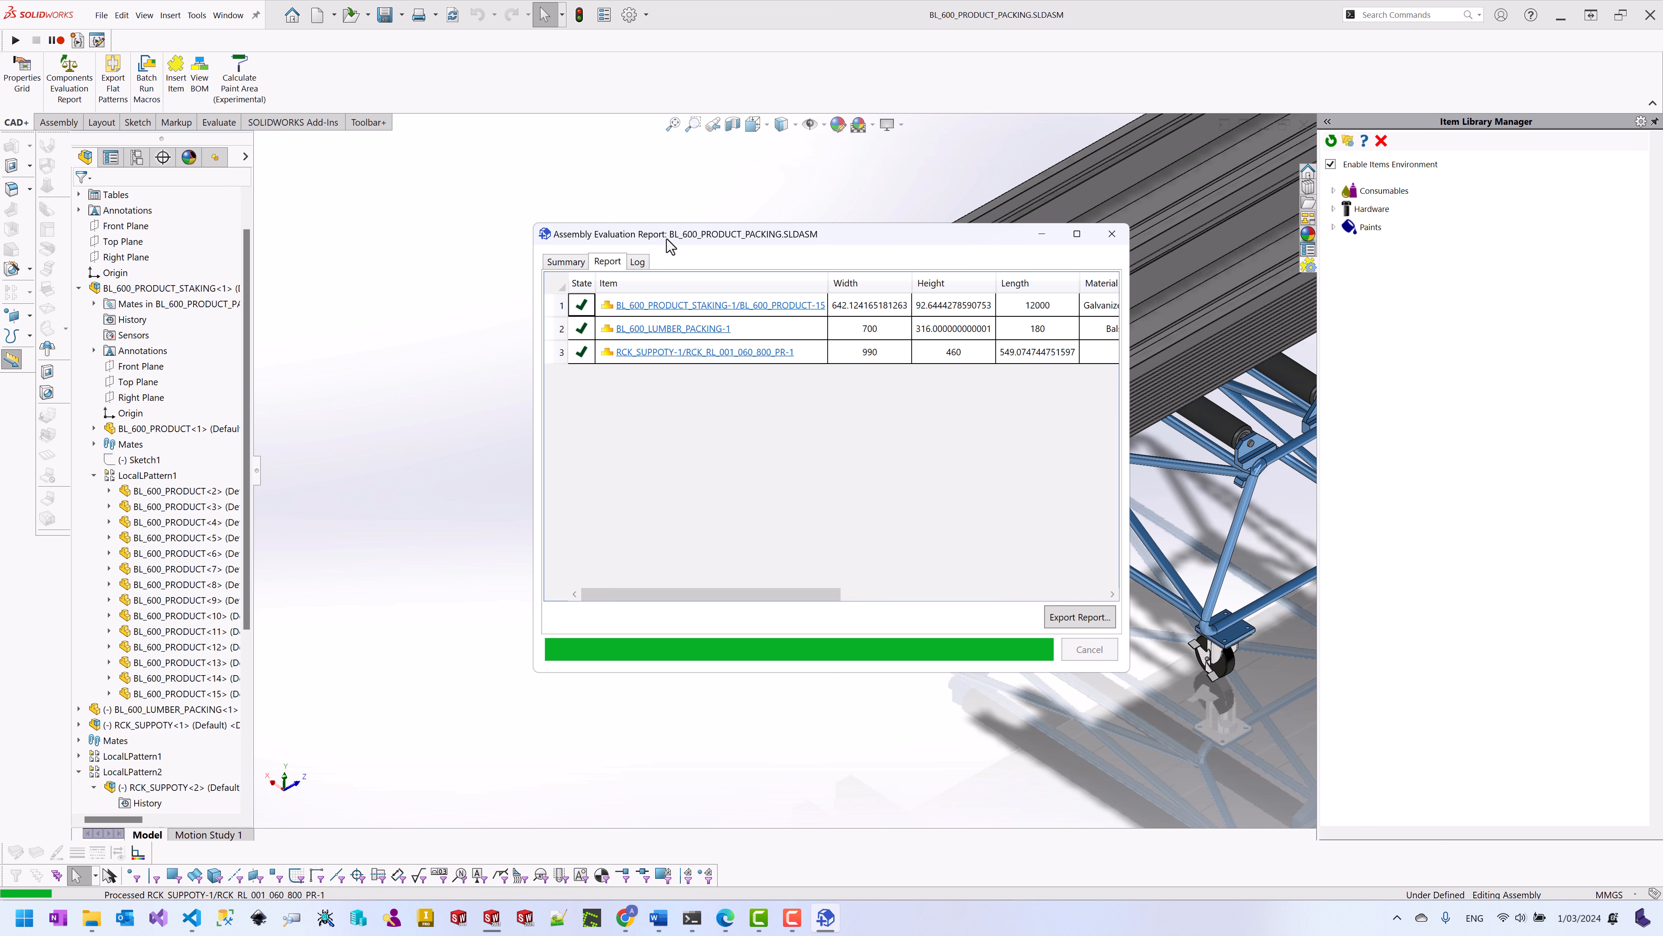
left_click_drag(667, 240, 438, 189)
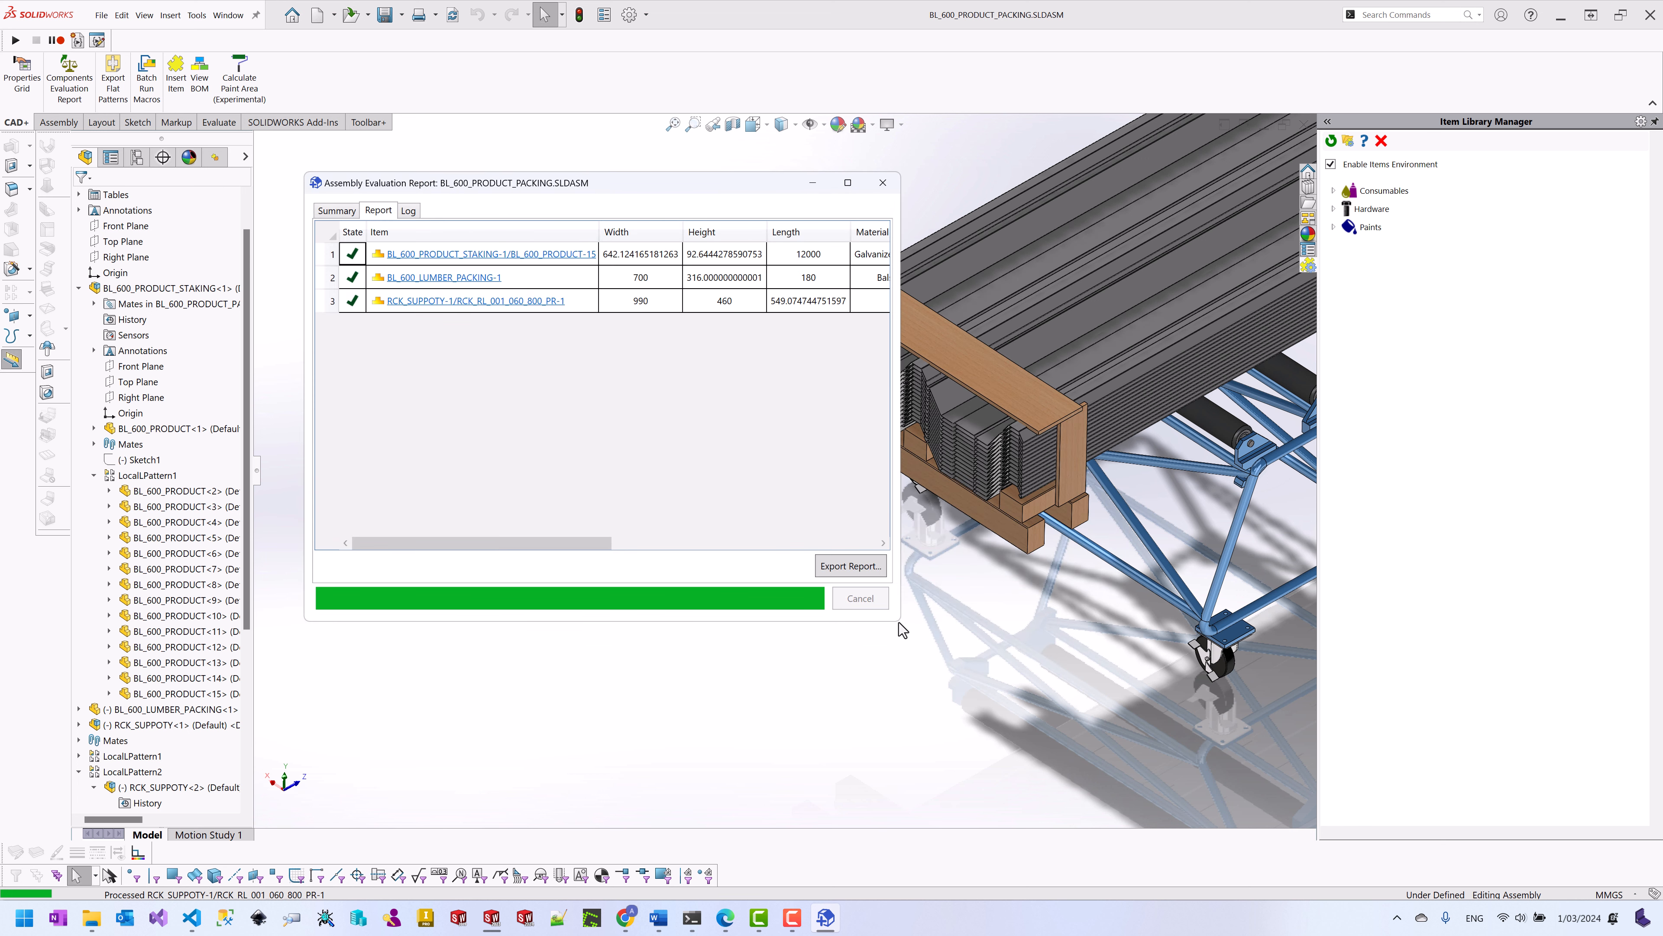
left_click_drag(901, 624, 1169, 670)
left_click_drag(715, 596, 992, 595)
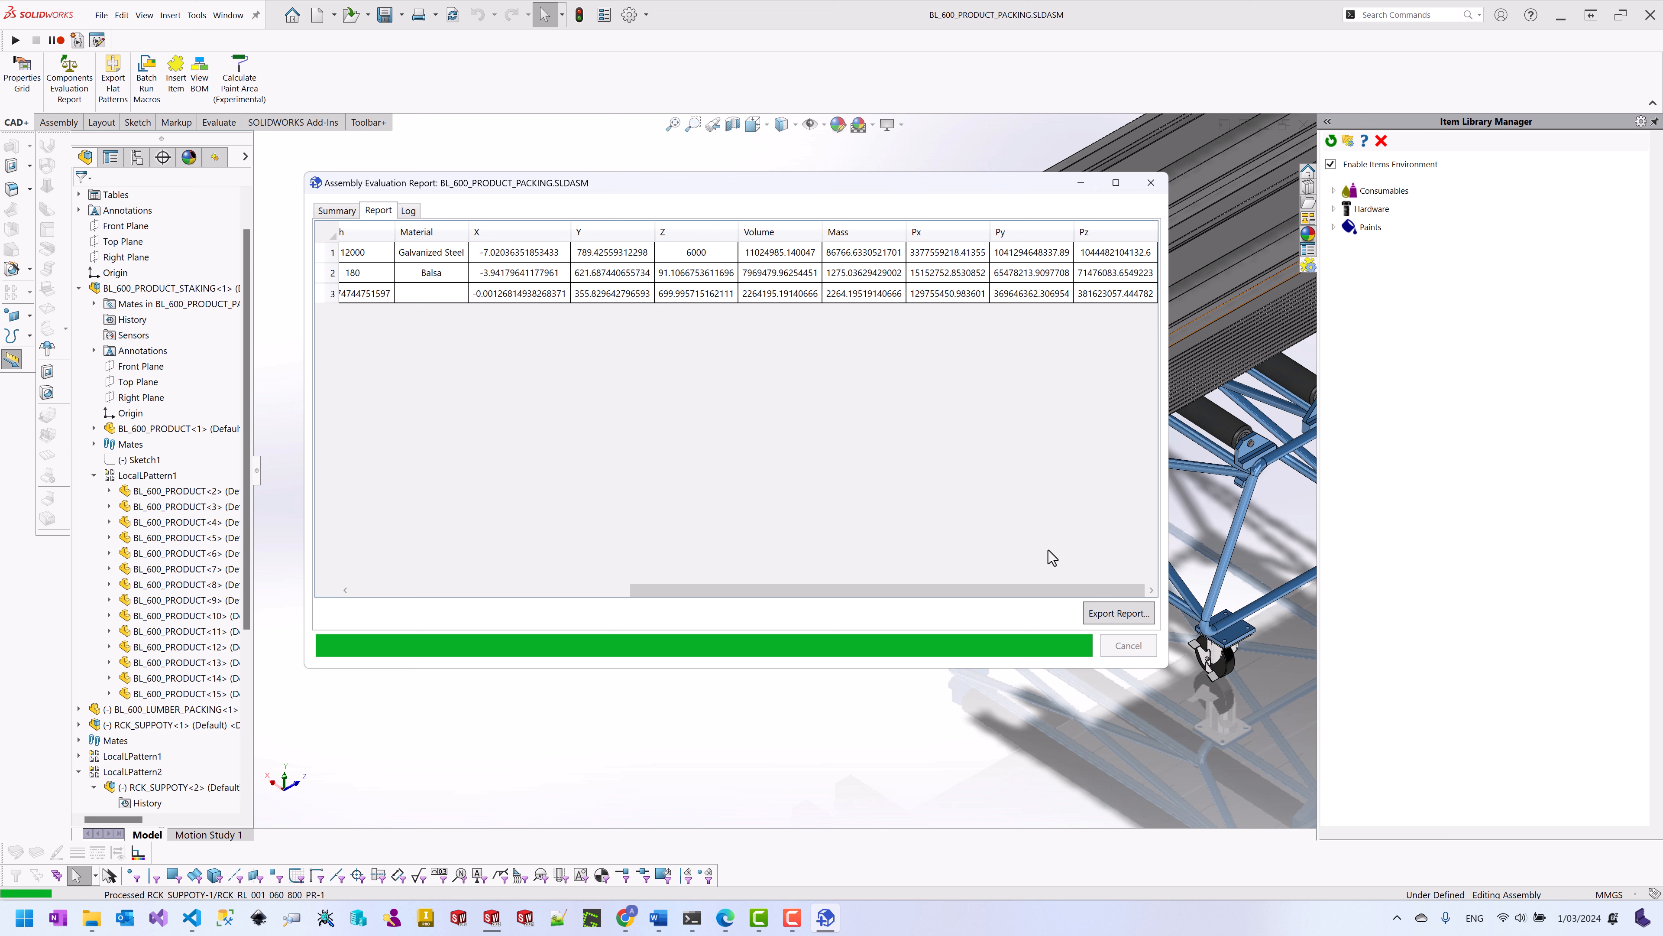
Step: Export the report as BL_600_PRODUCT_PACKING-massprps.xlsx and close the report window
left_click(1117, 616)
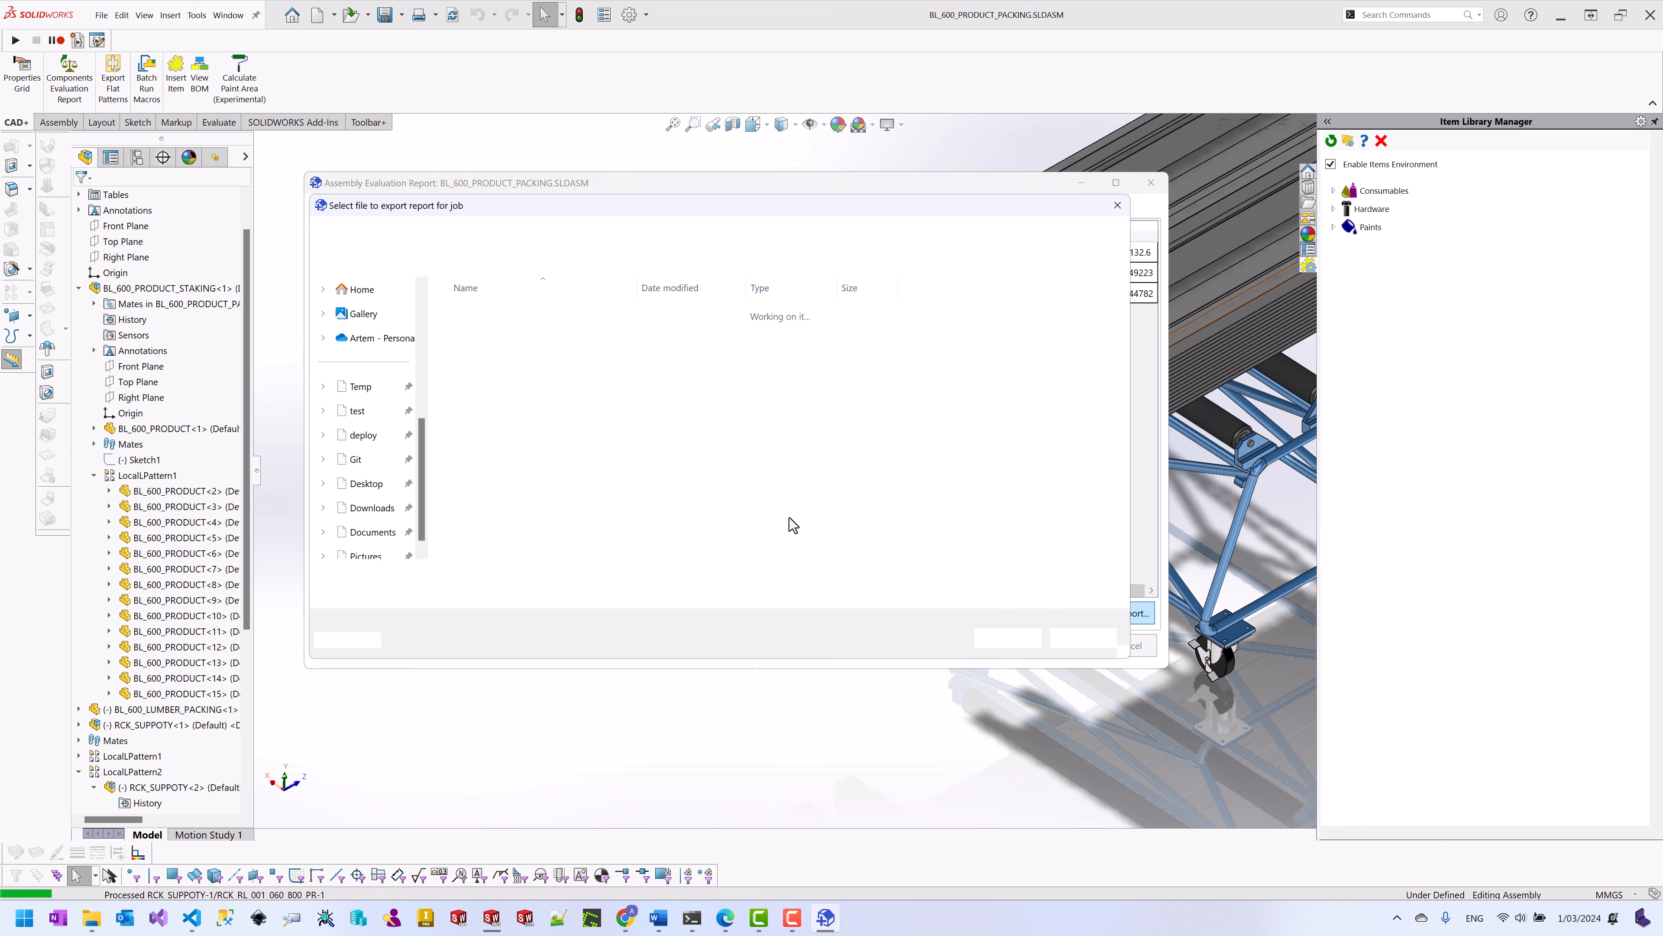
left_click(524, 575)
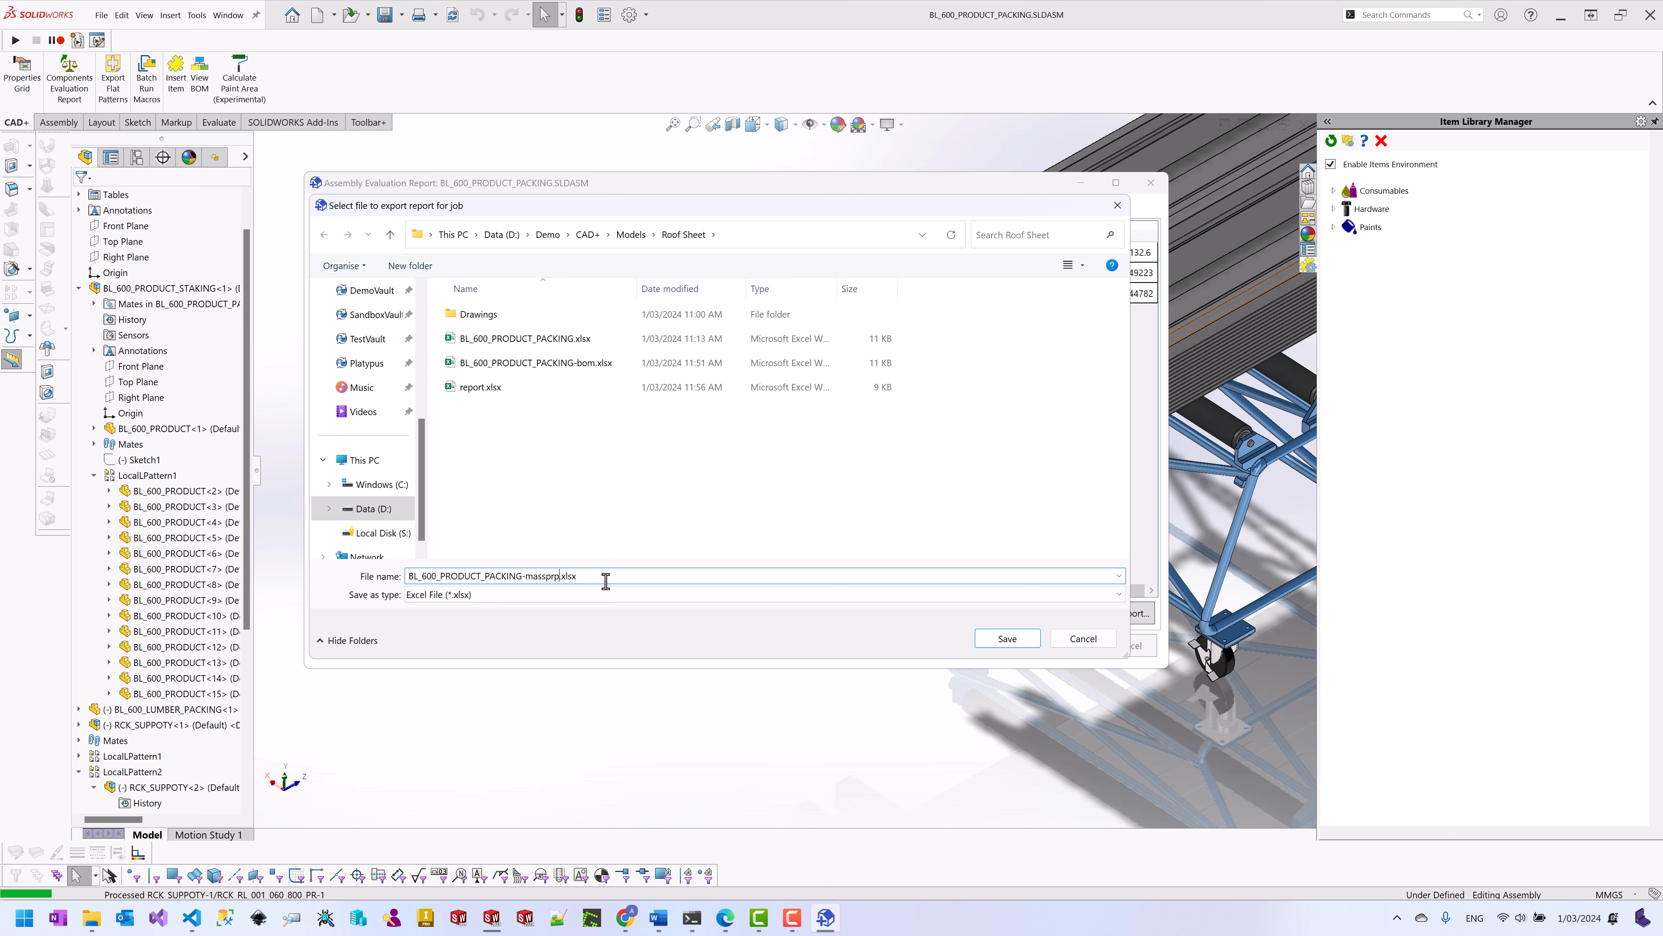
left_click(1006, 644)
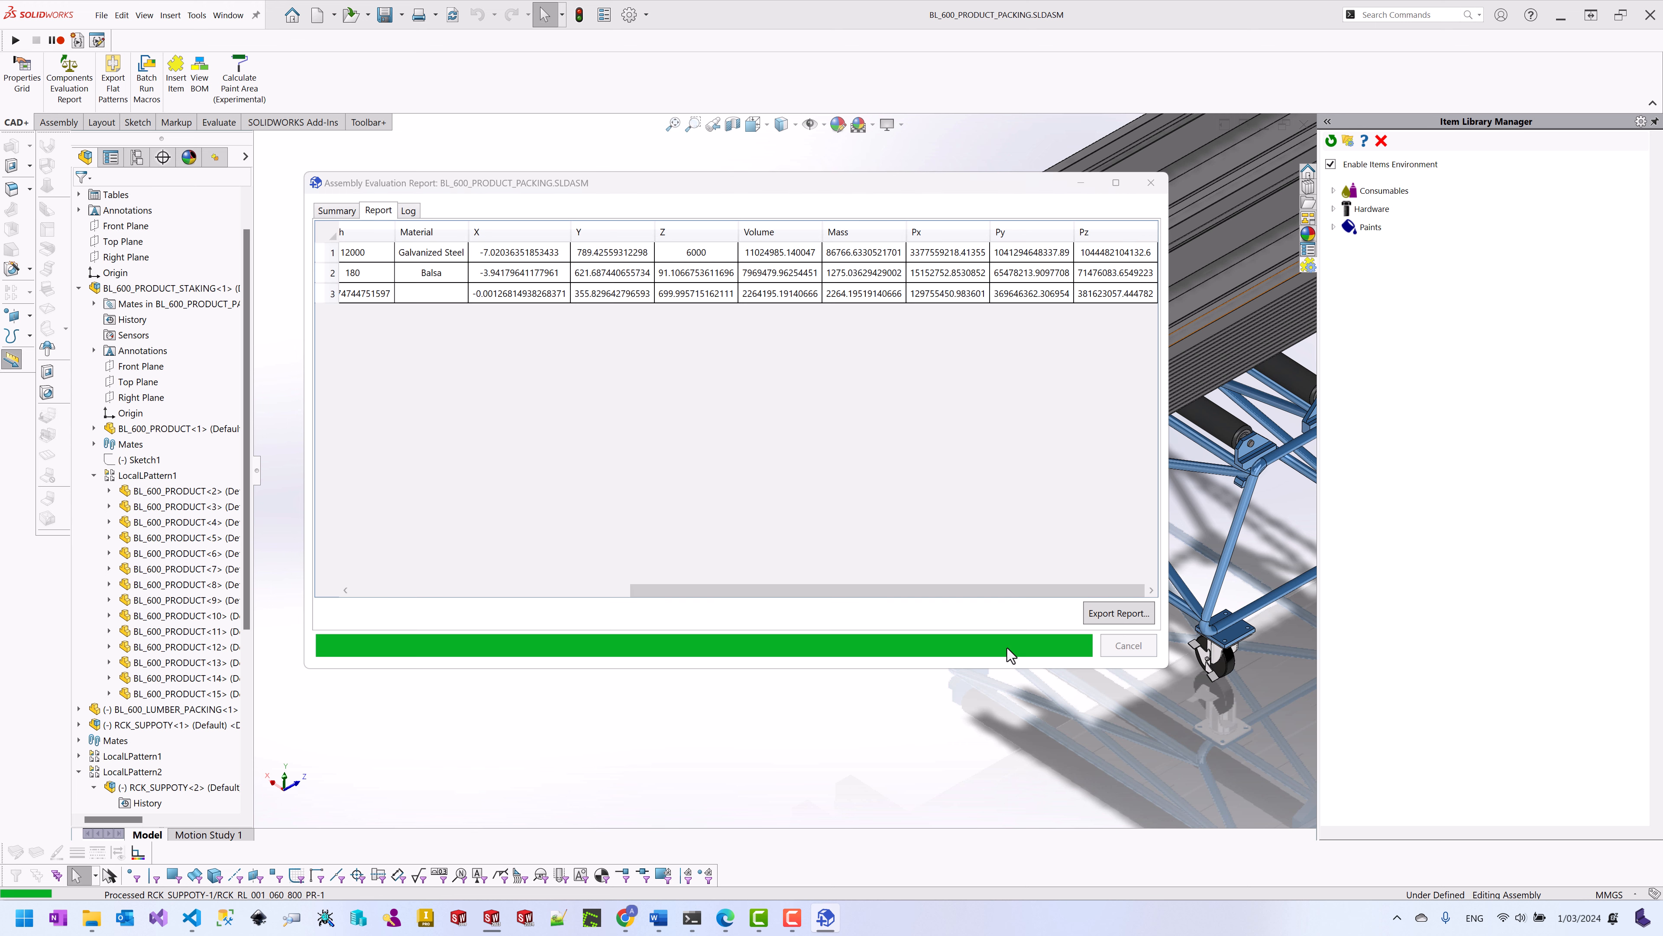
left_click(1151, 186)
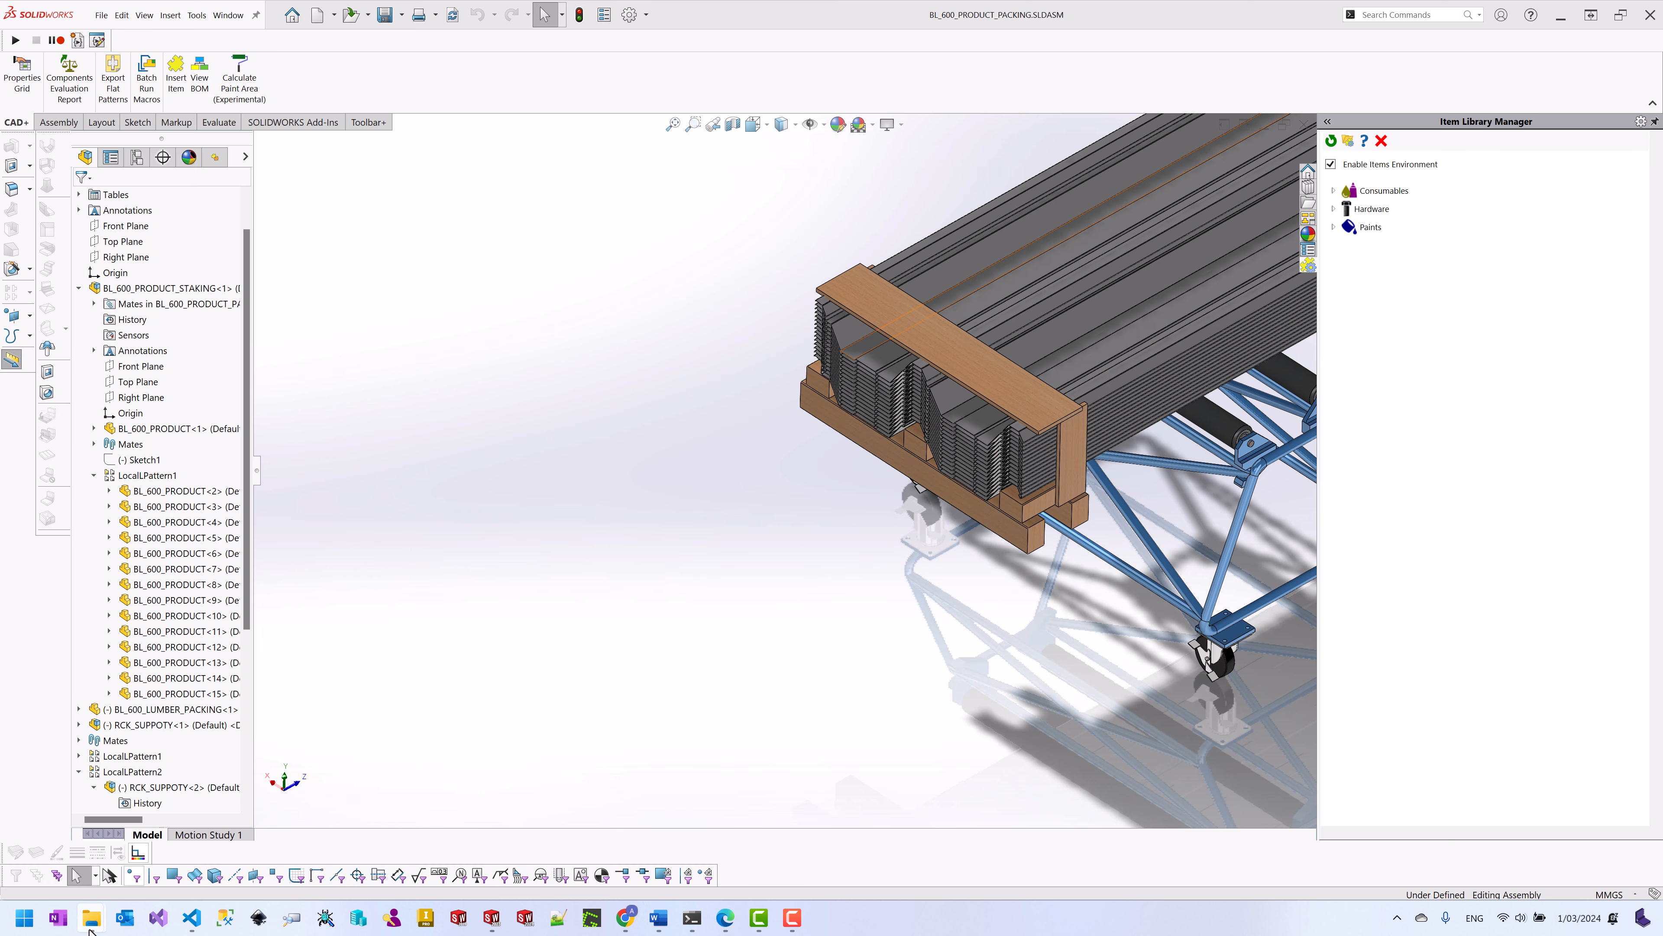
Step: Open BL_600_PRODUCT_PACKING-massprps.xlsx in Excel, review its three component rows across the columns, then close it
mouse_move(90, 927)
left_click(105, 851)
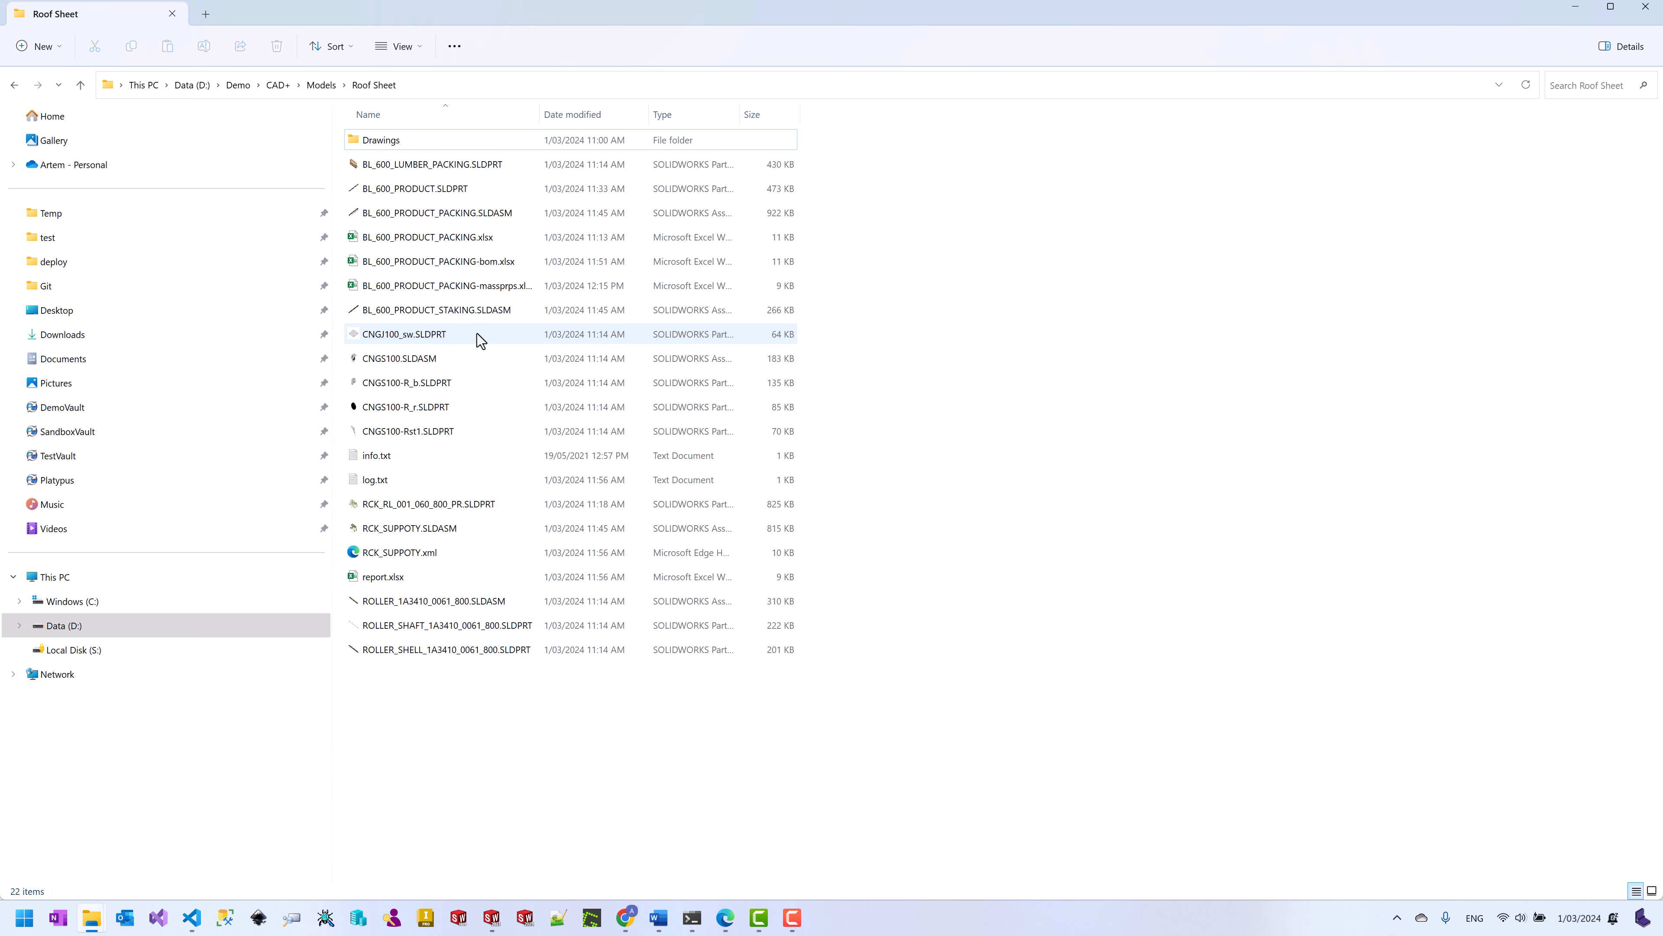
left_click(488, 284)
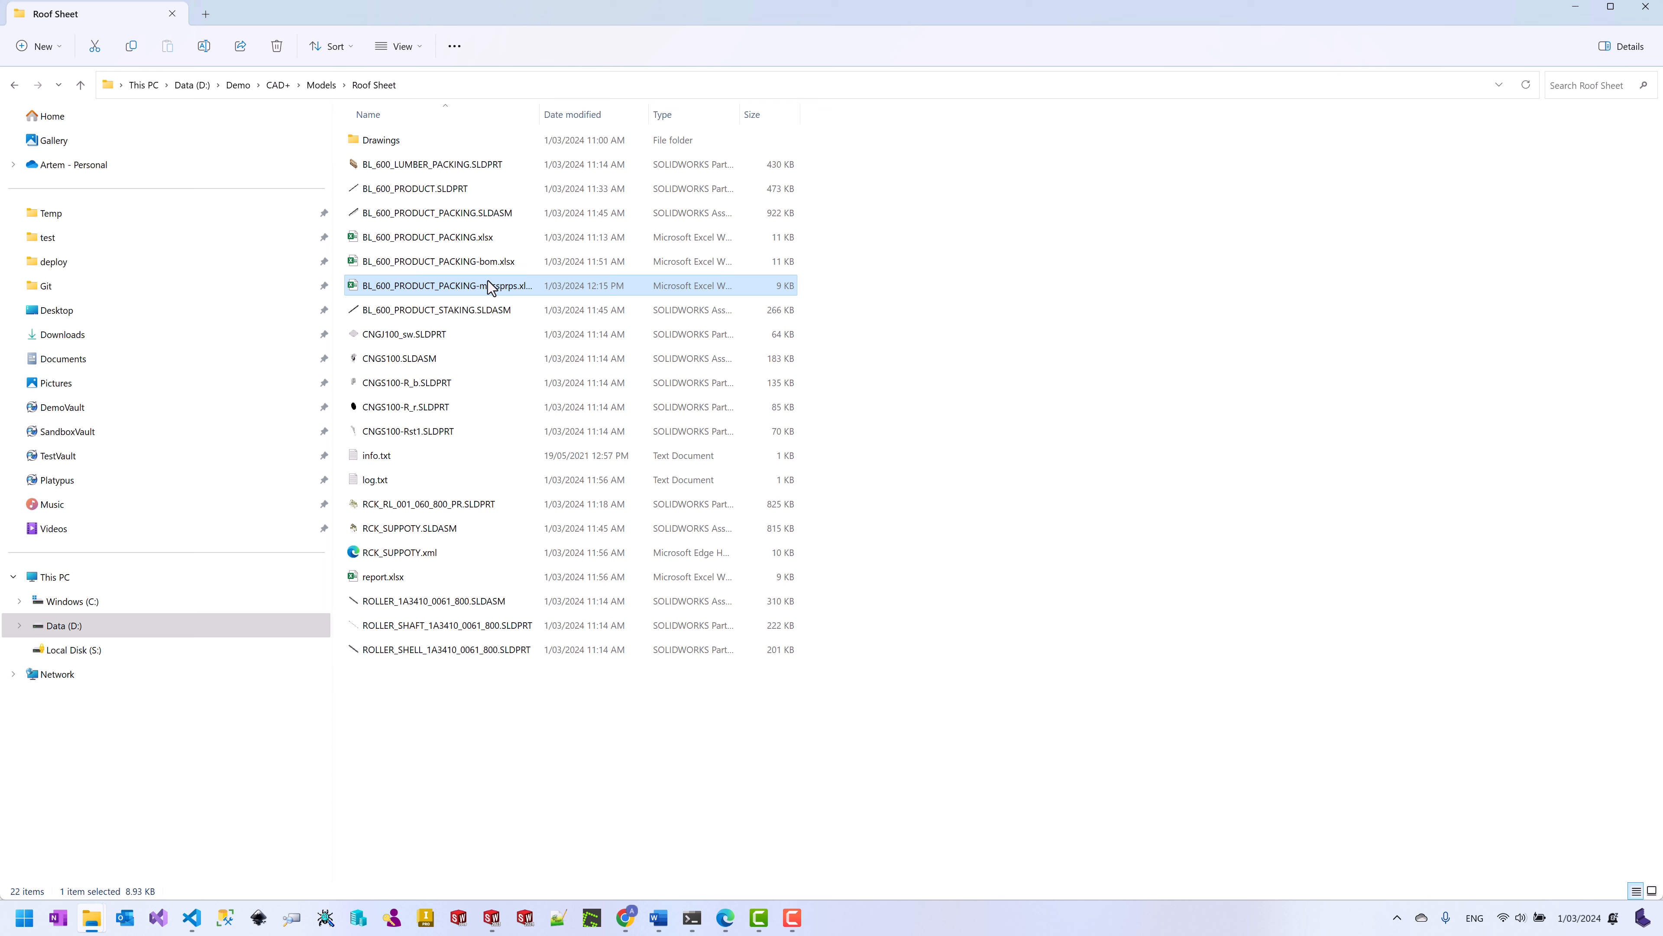
double_click(487, 285)
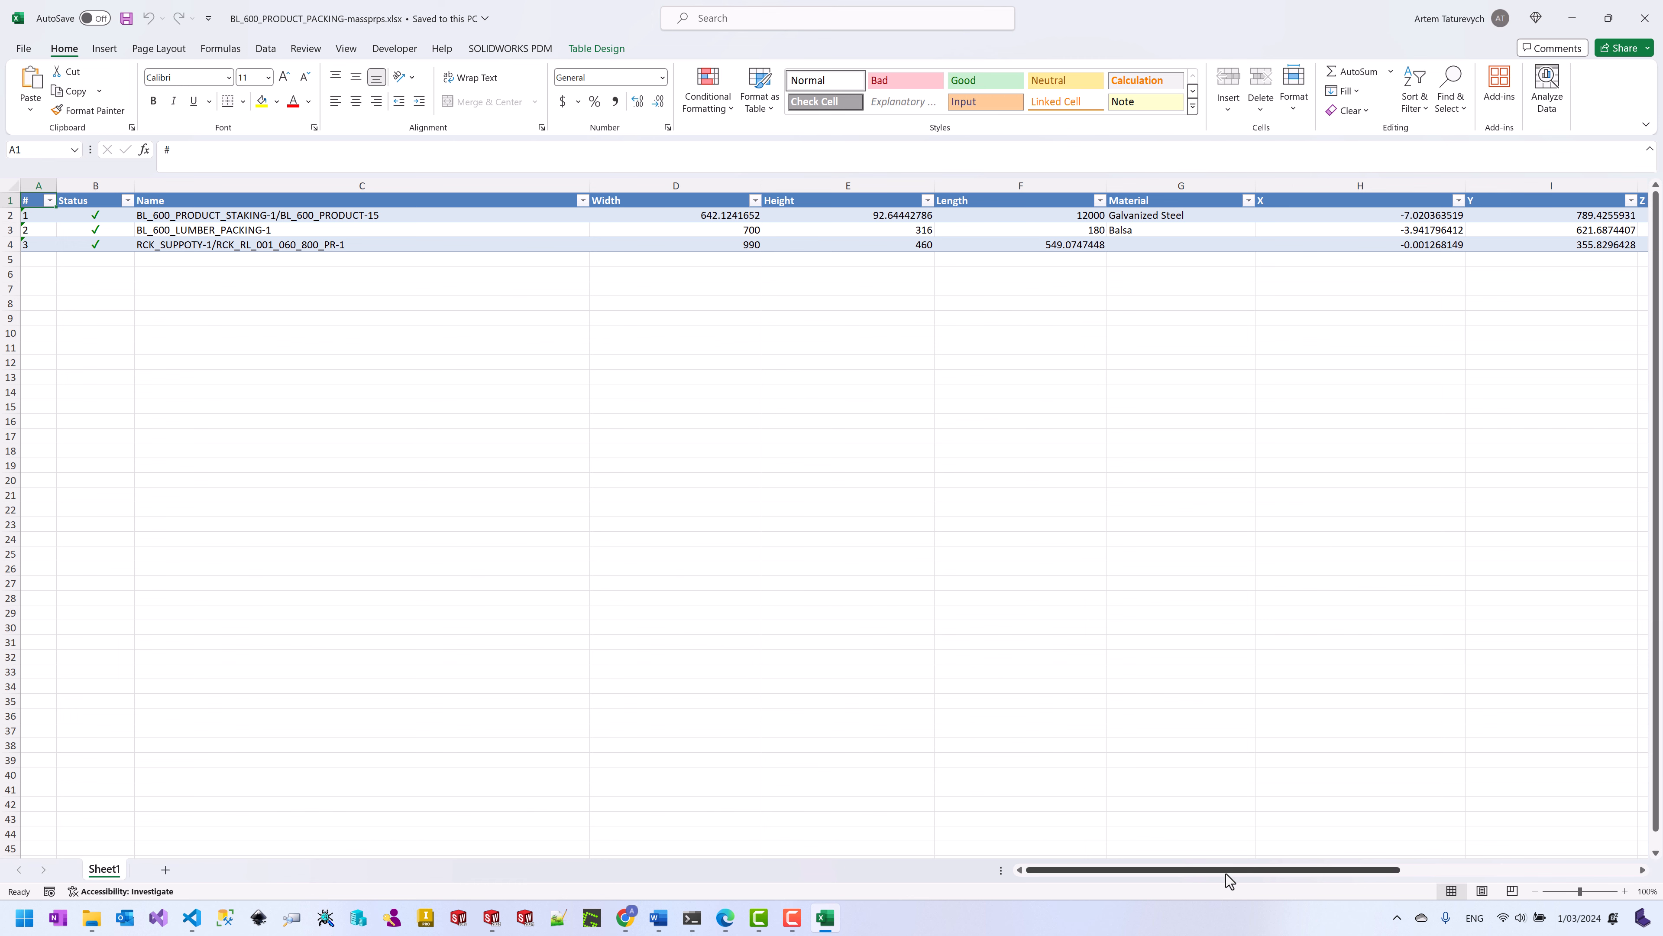
left_click_drag(1225, 874, 1480, 854)
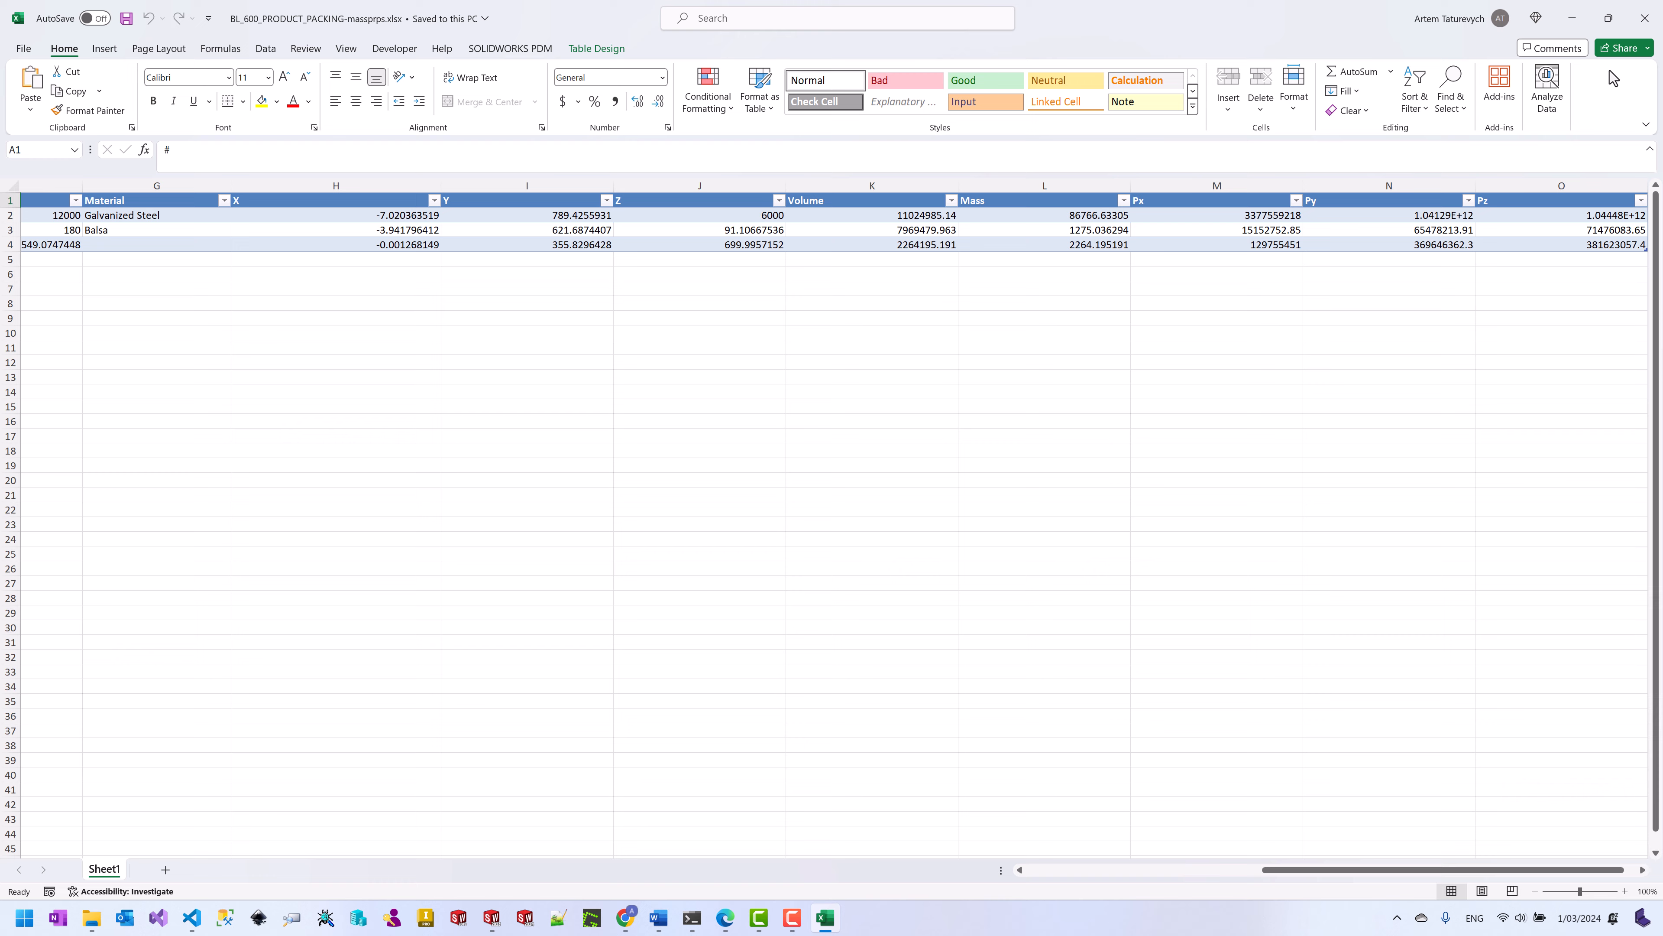
left_click(1649, 23)
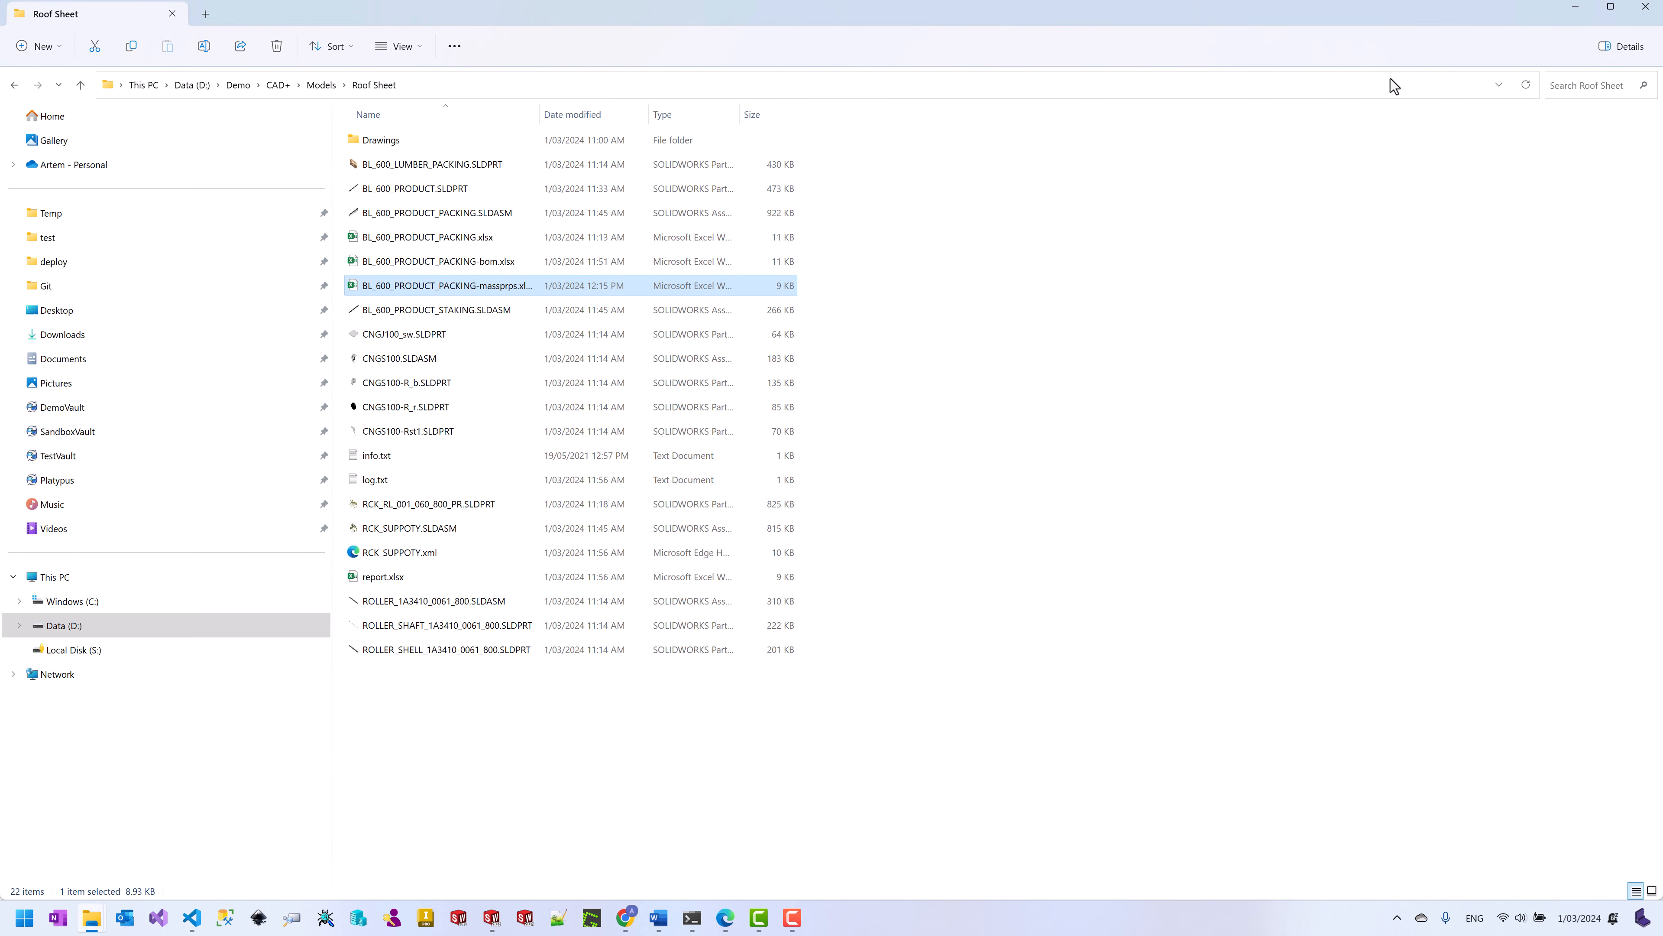
left_click(1576, 8)
Step: Start Export Flat Patterns with Flat Plate added to Sheet Metal as input body types
scroll(644, 350, "up", 6)
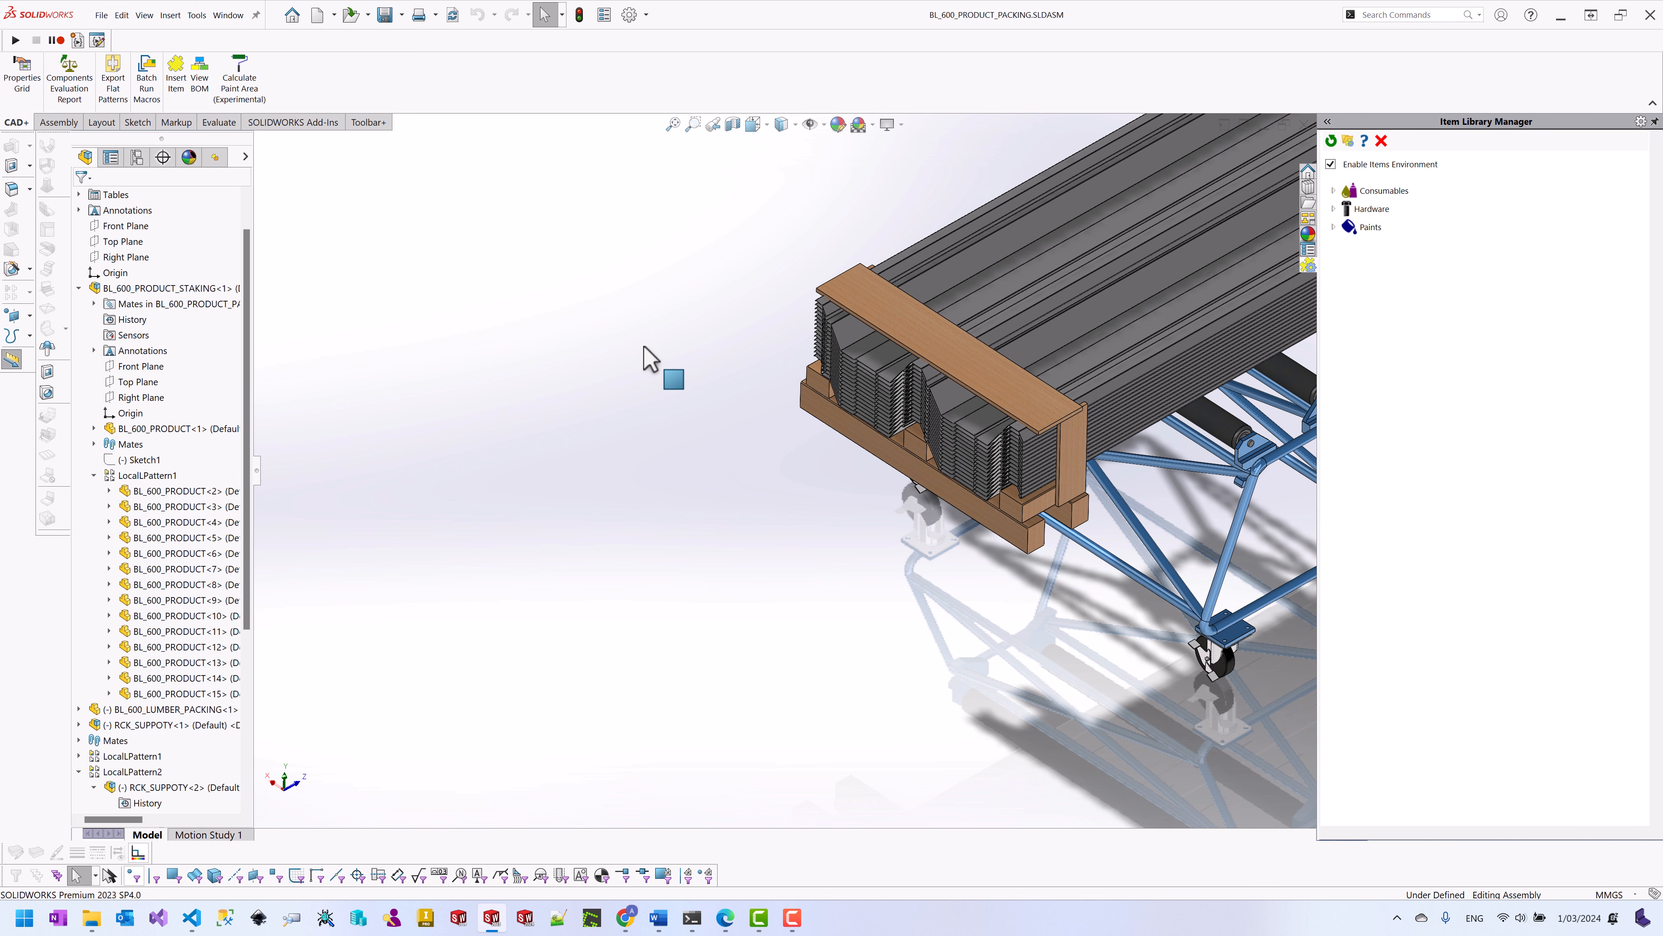
scroll(641, 356, "up", 3)
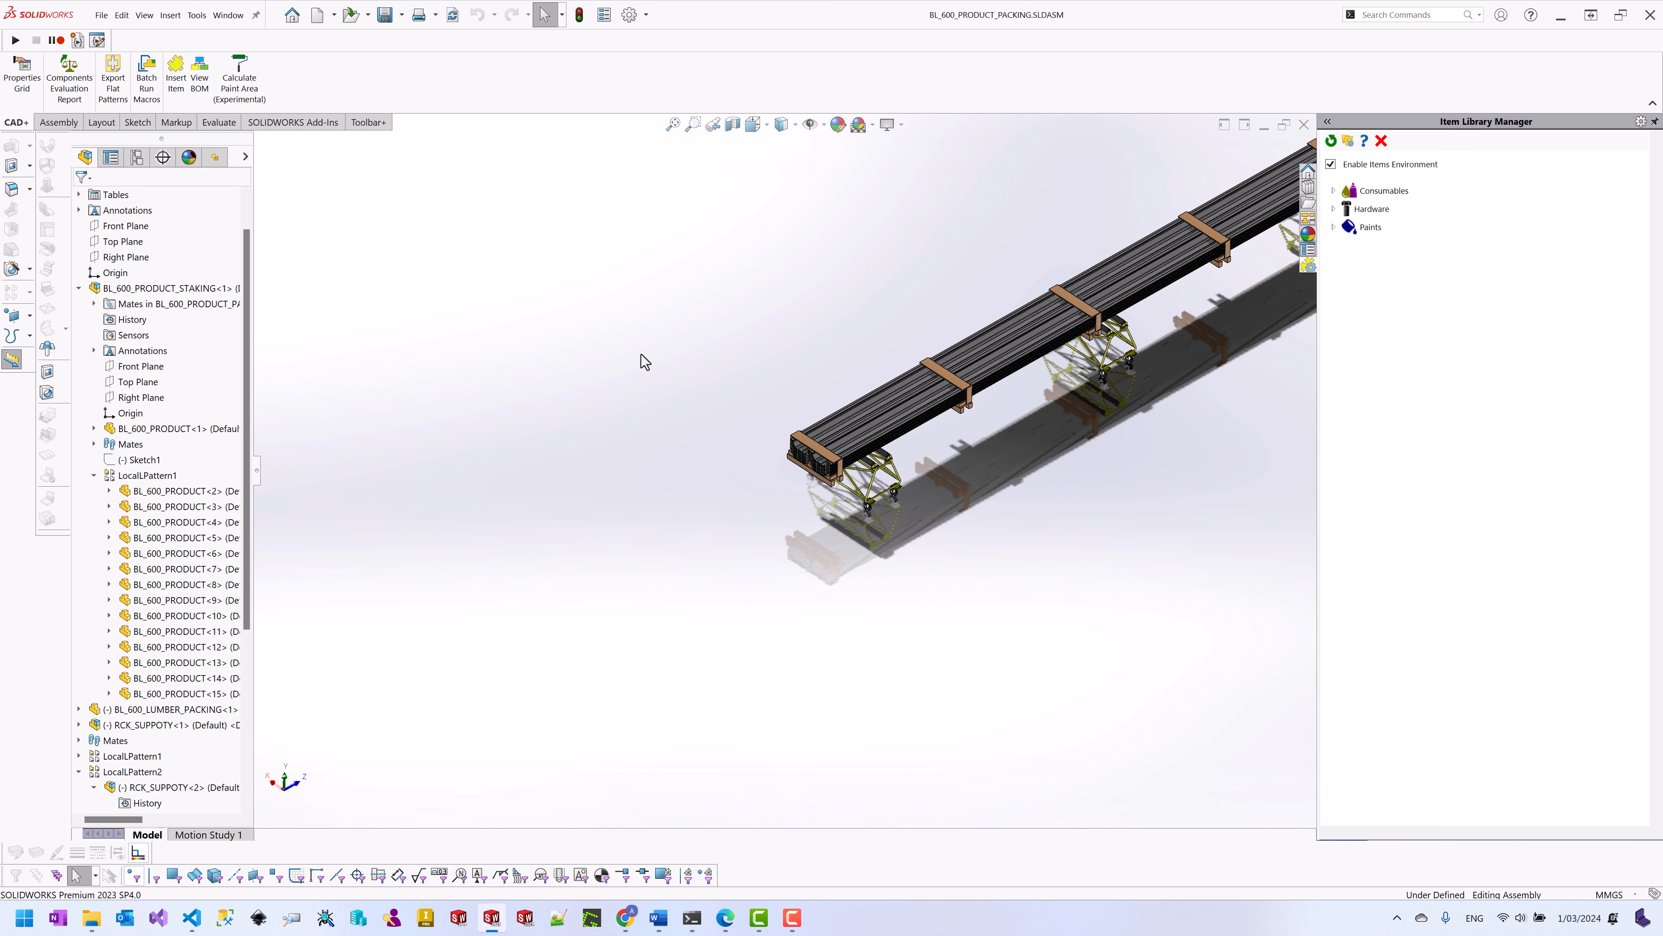
scroll(936, 388, "up", 1)
scroll(936, 388, "down", 4)
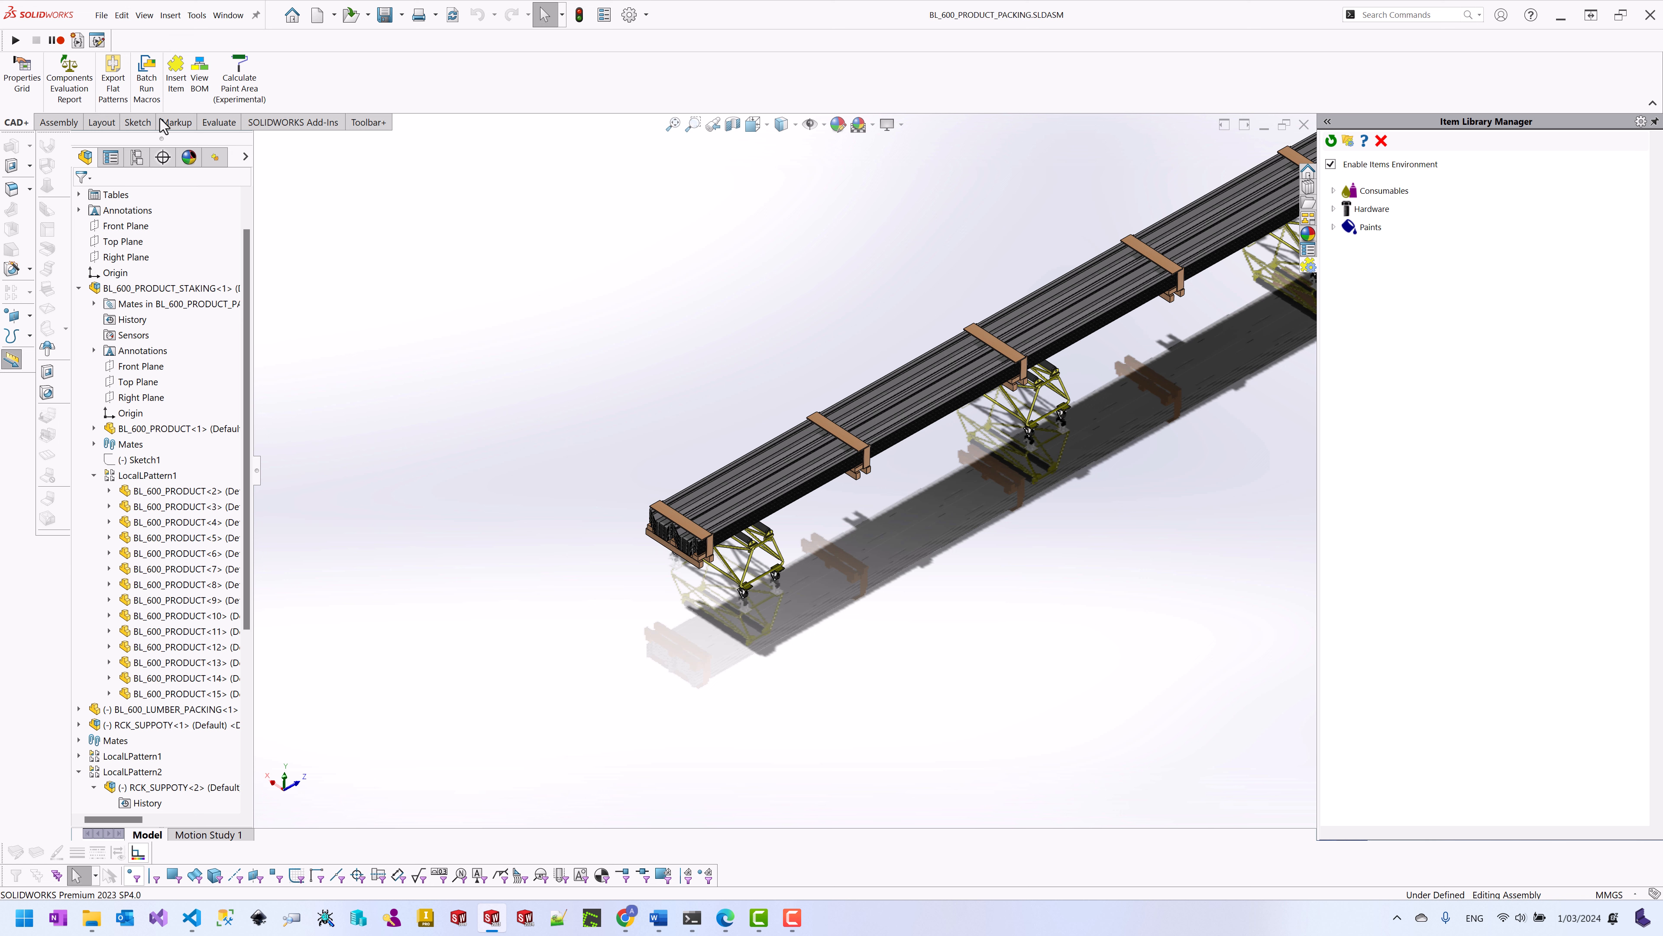
left_click(113, 98)
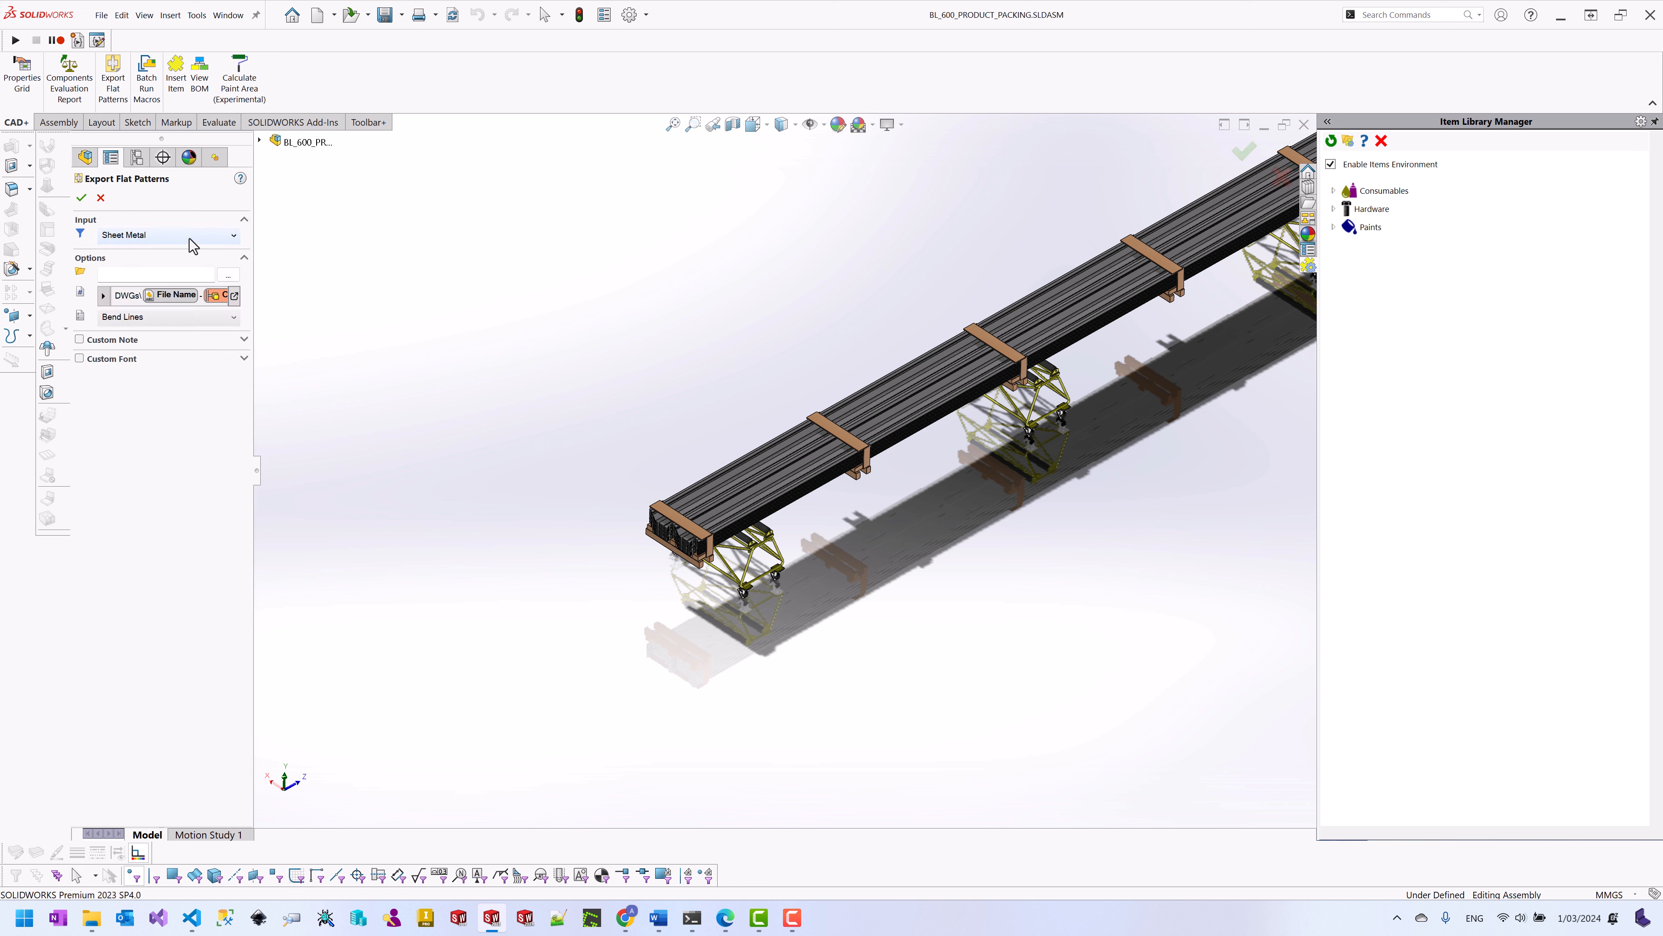
left_click(189, 237)
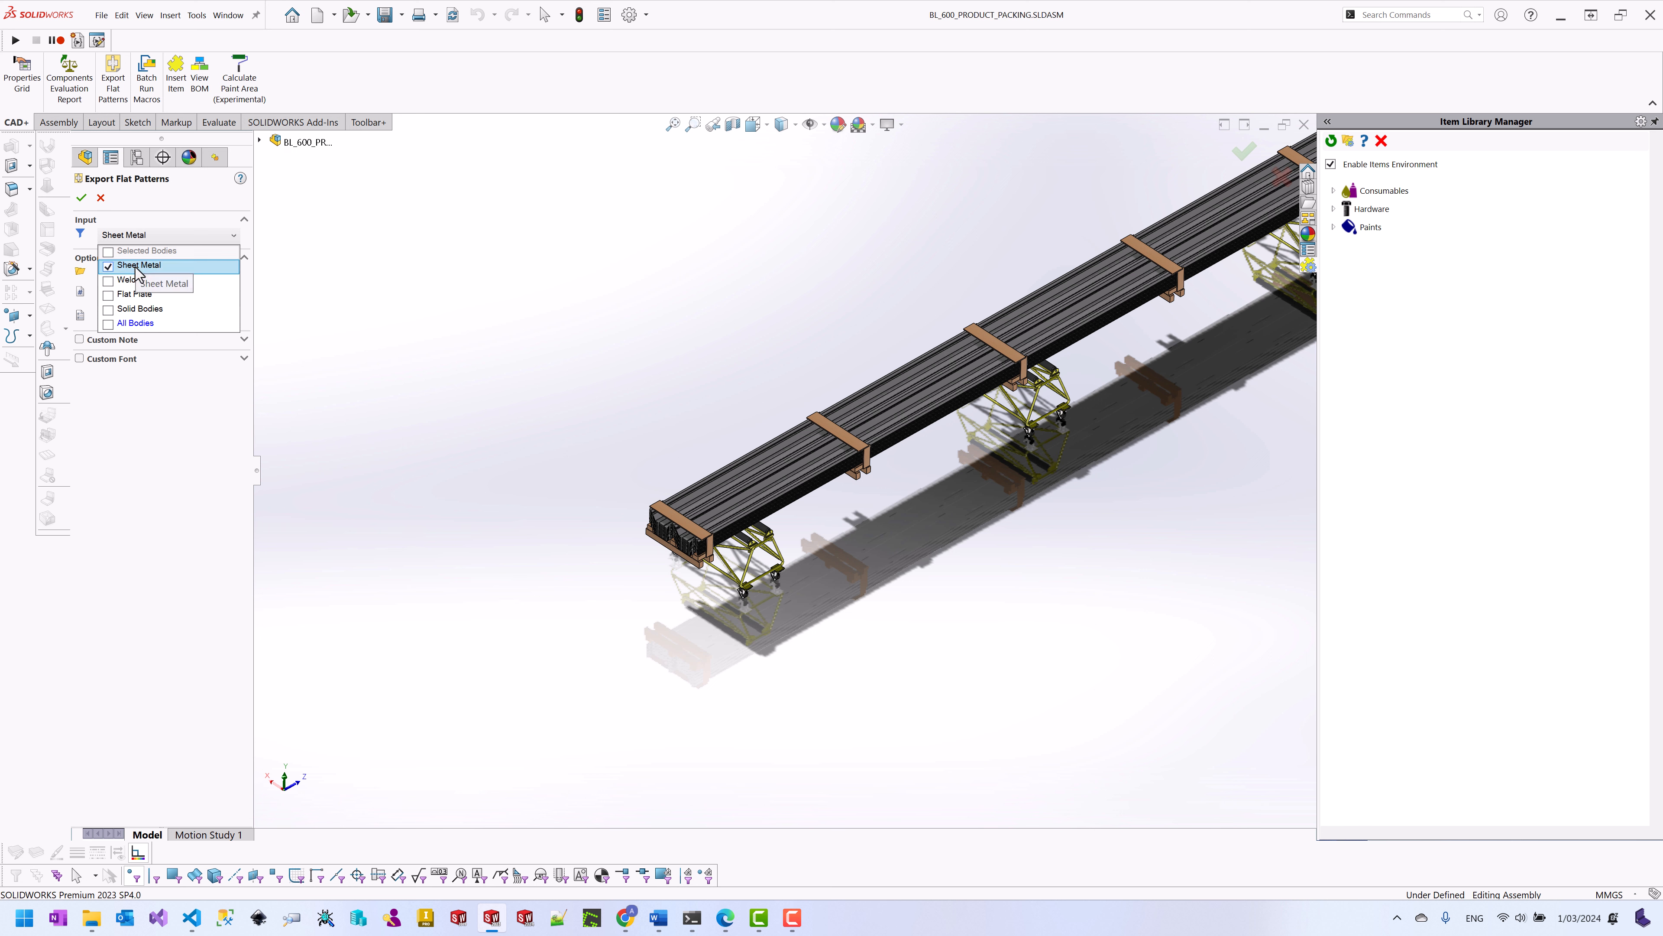
left_click(108, 295)
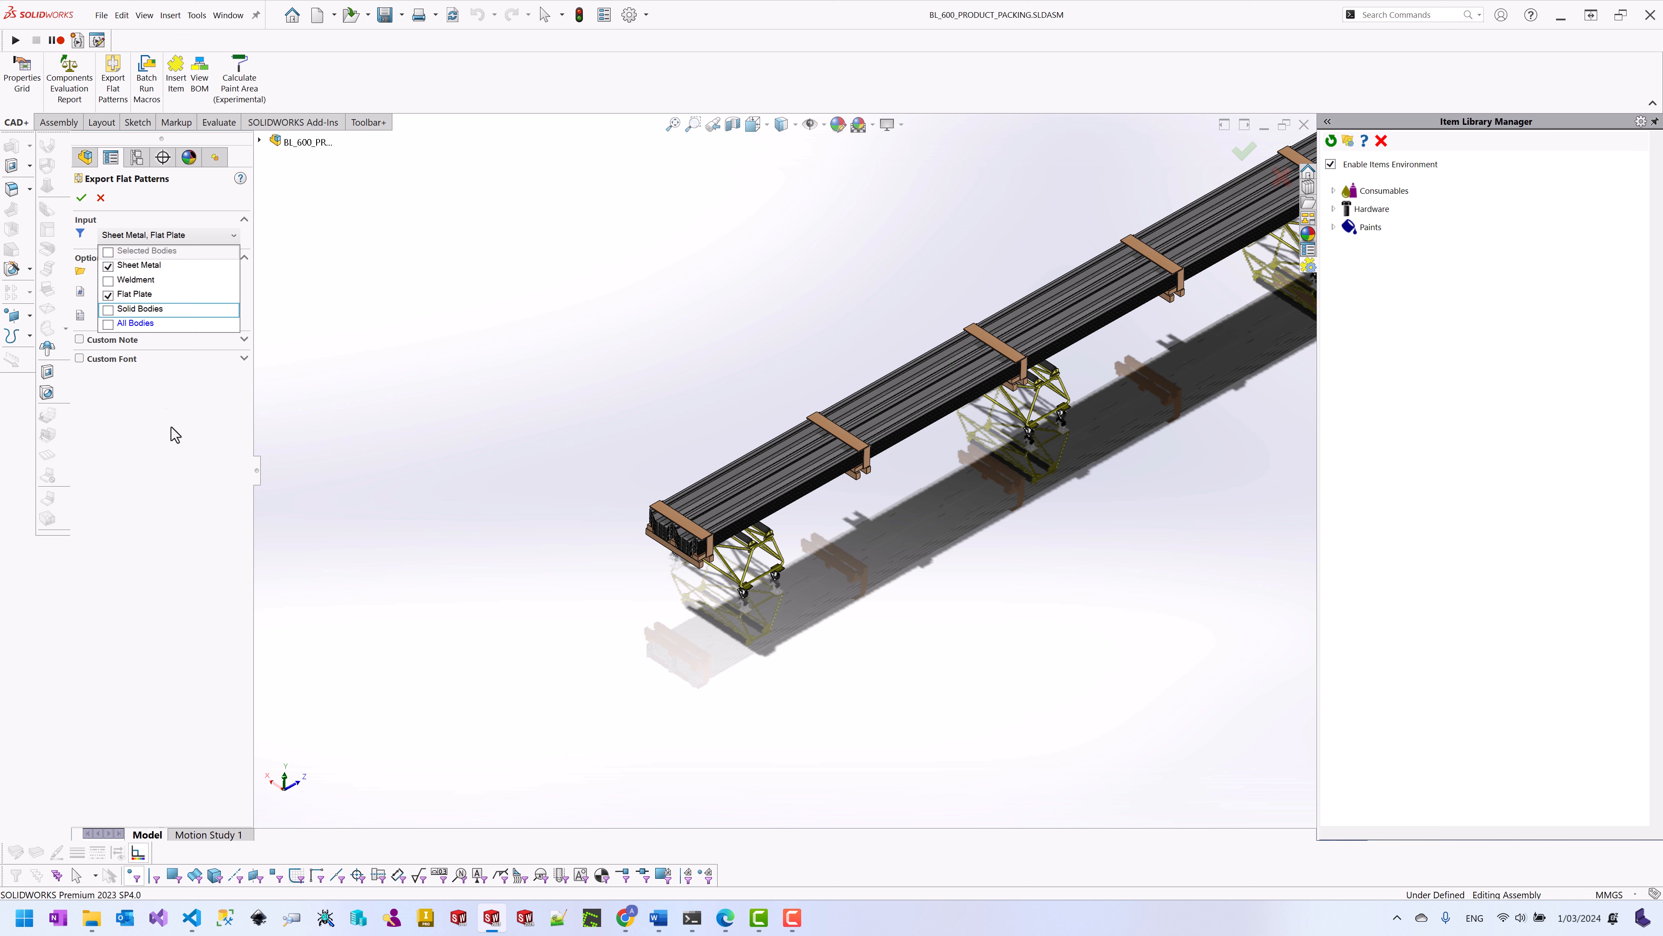
left_click(174, 438)
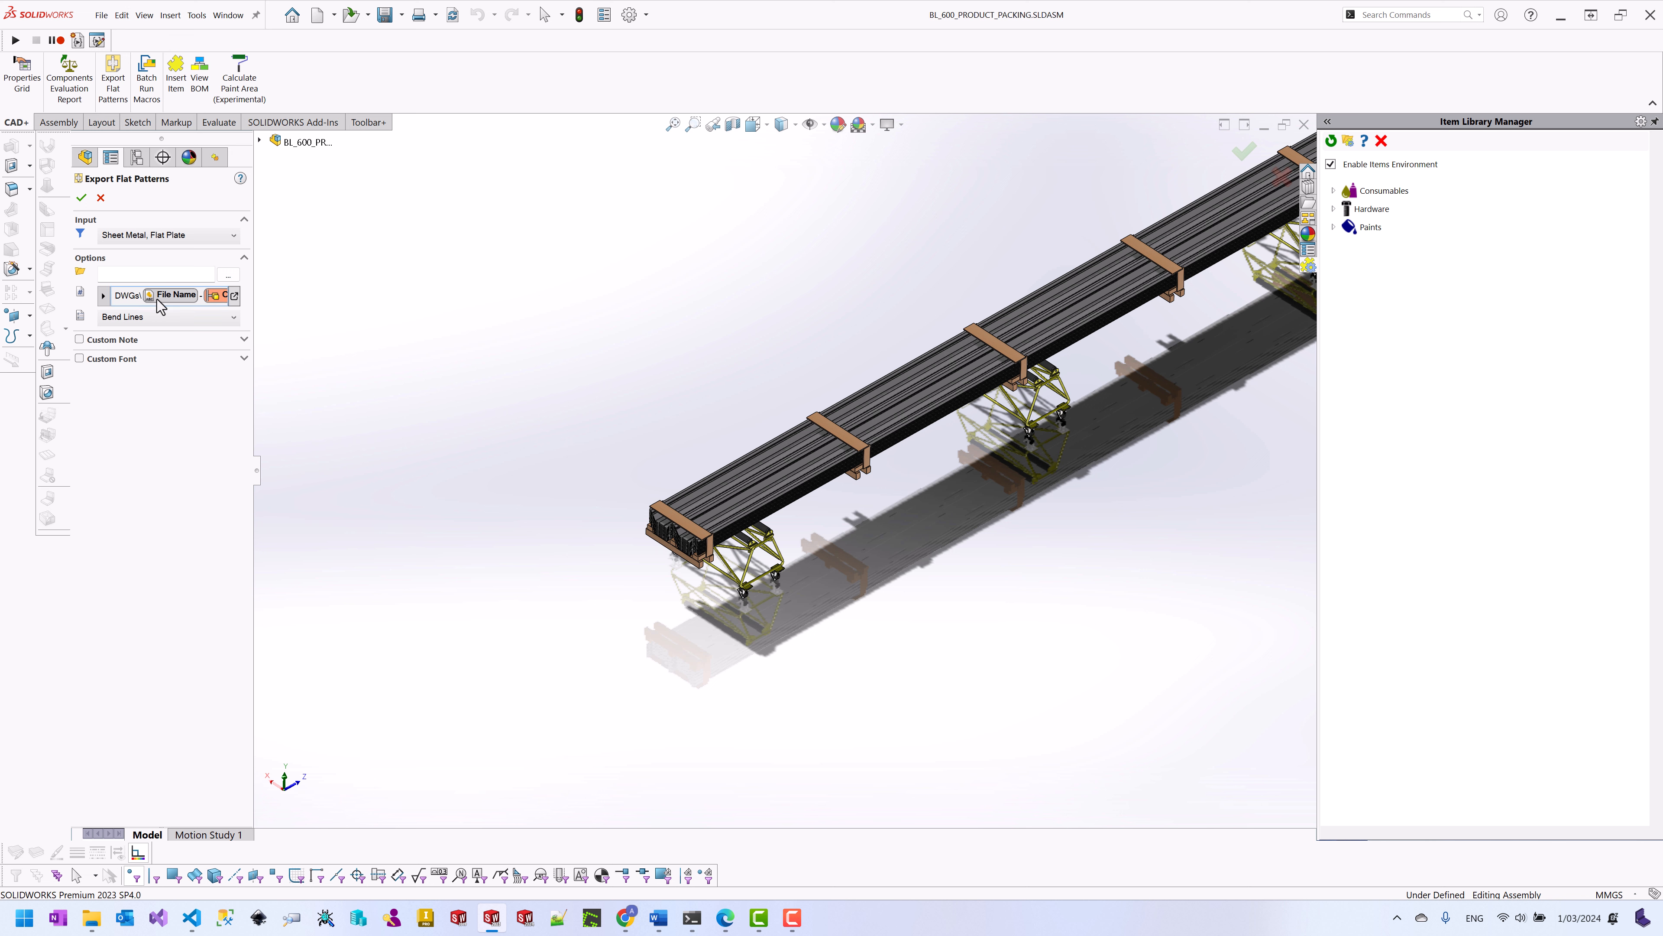
Step: Edit the DWG name pattern to File Name, Body Name, X, Quantity, removing Configuration
left_click(234, 296)
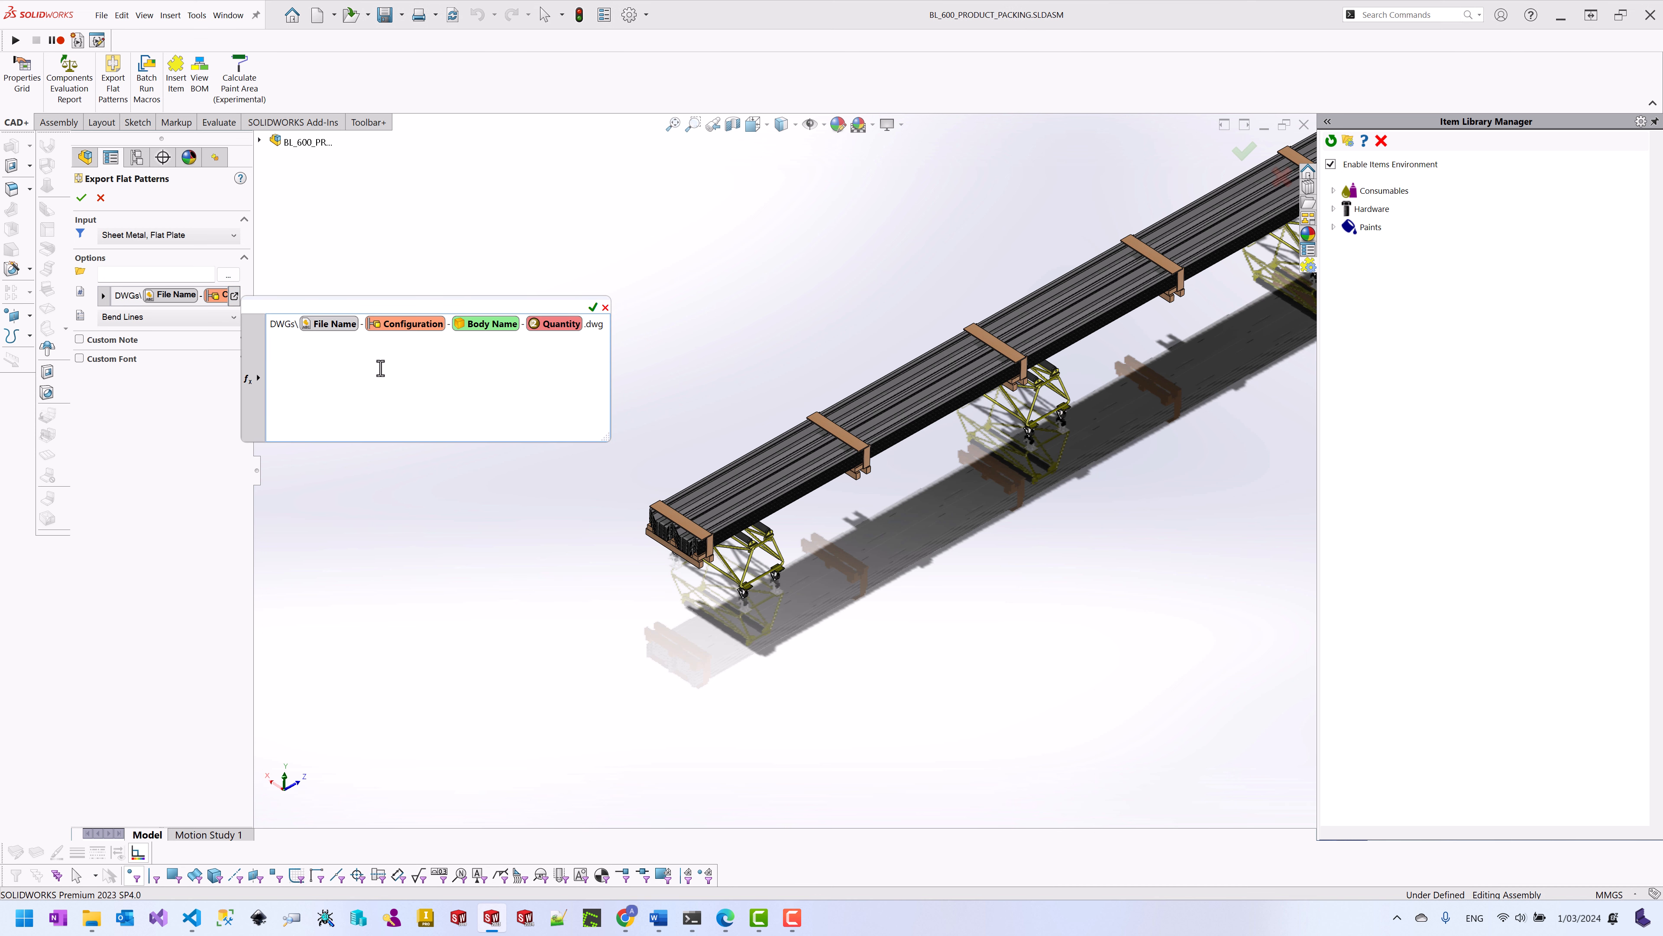
left_click(259, 378)
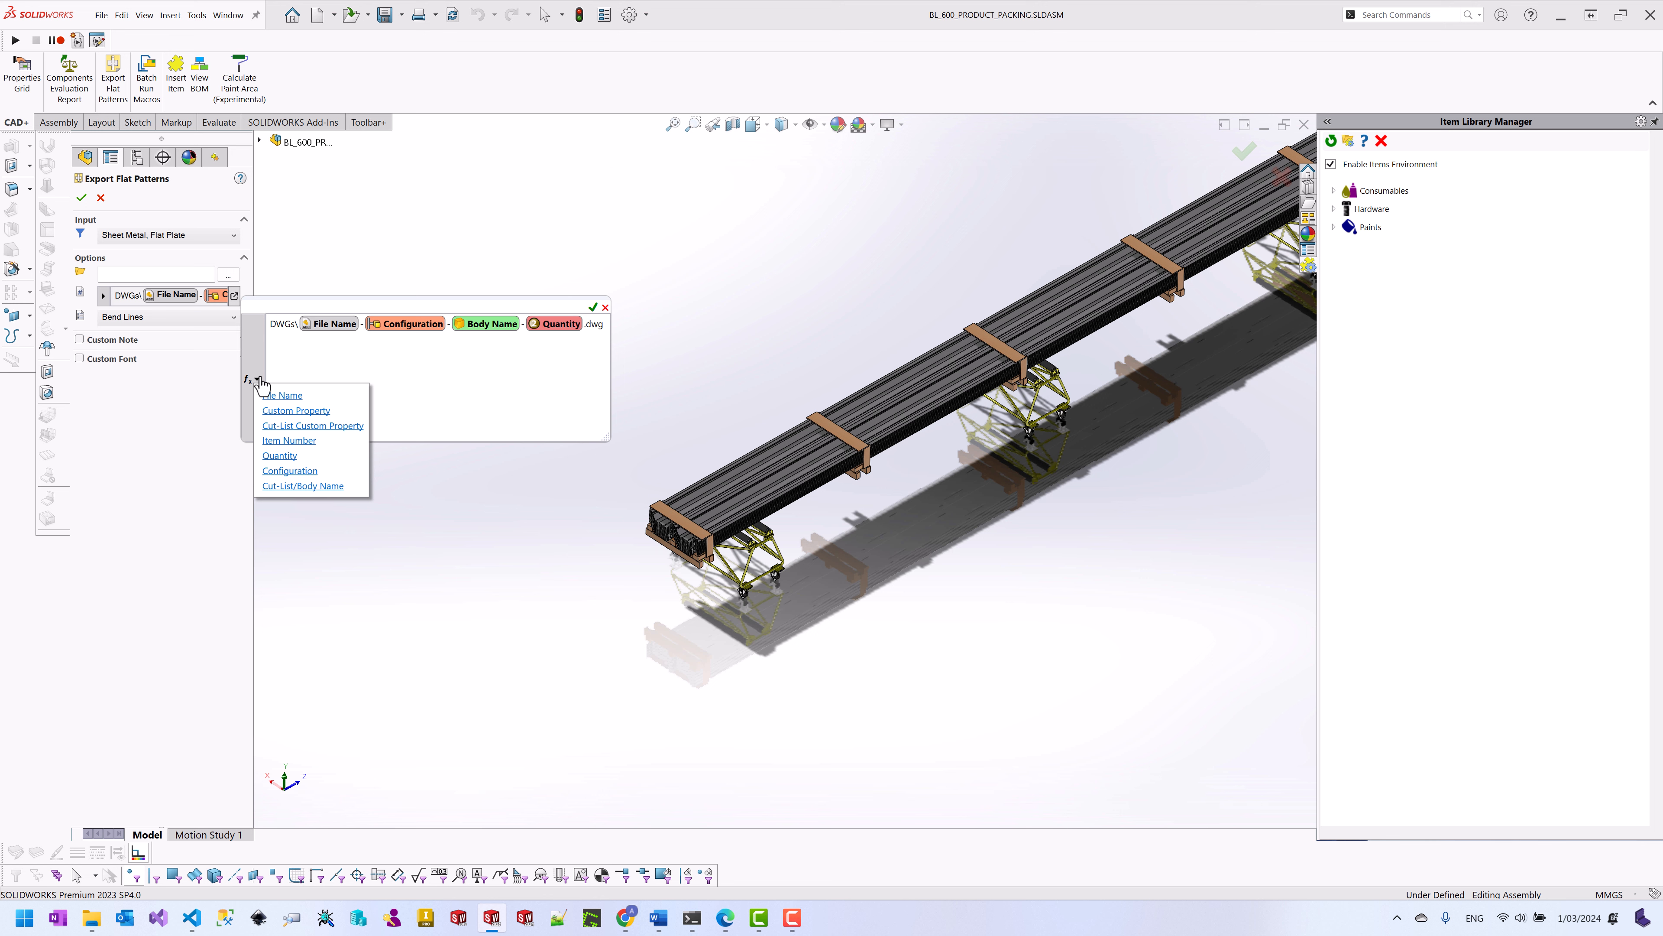
left_click(279, 329)
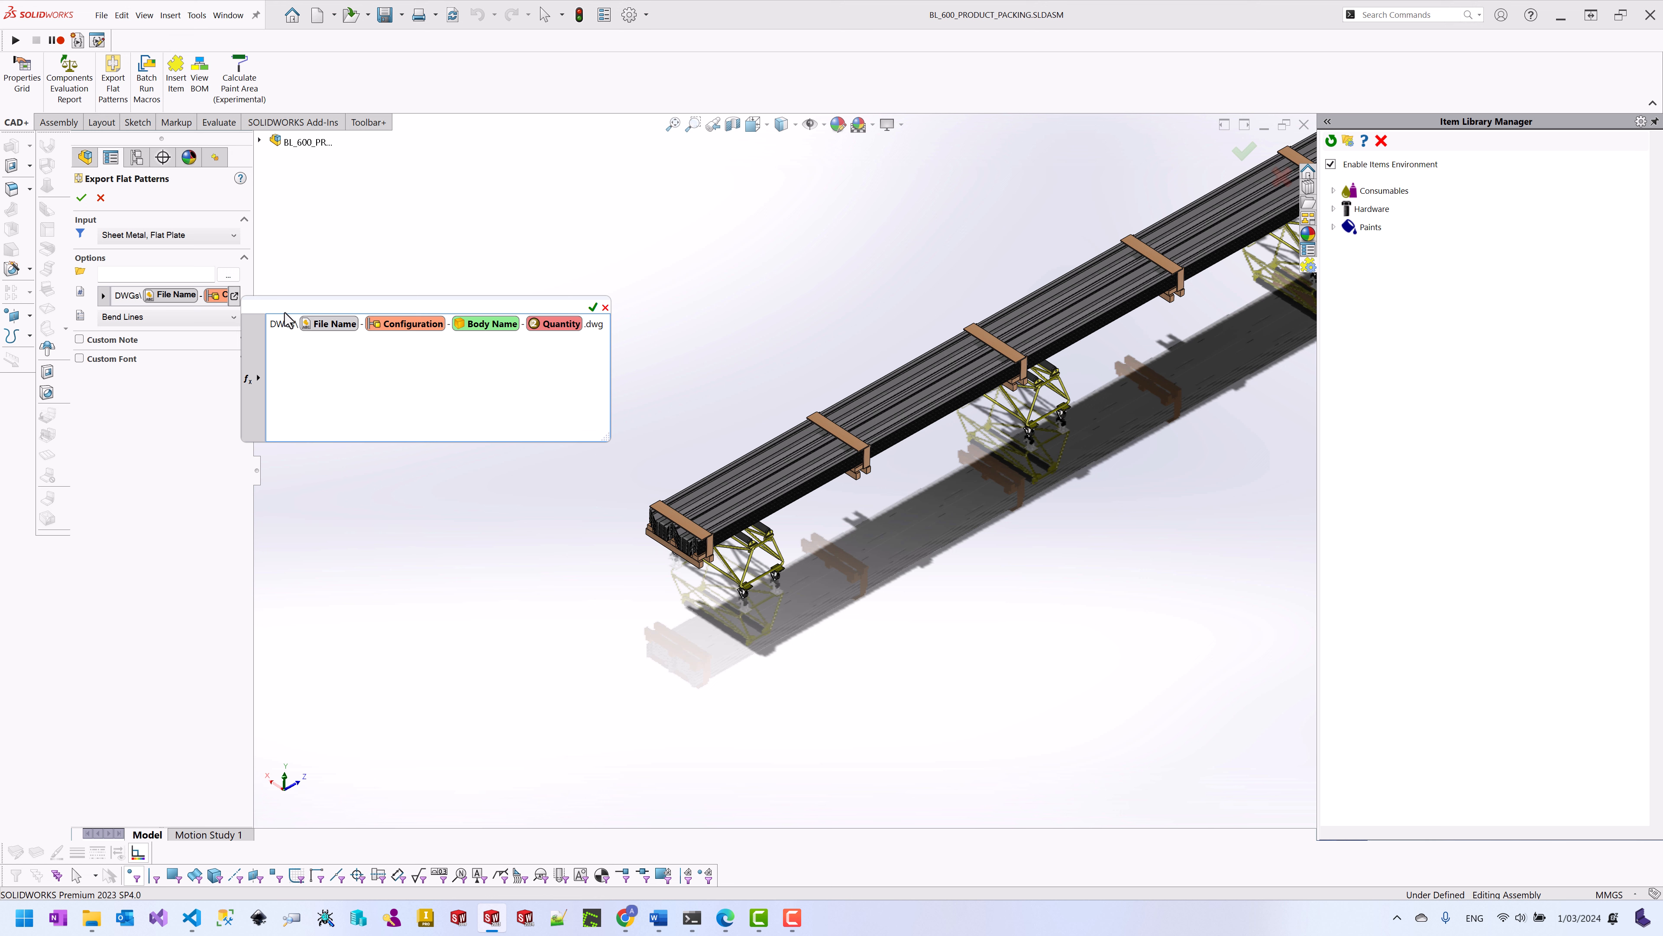
left_click(414, 325)
key("Delete")
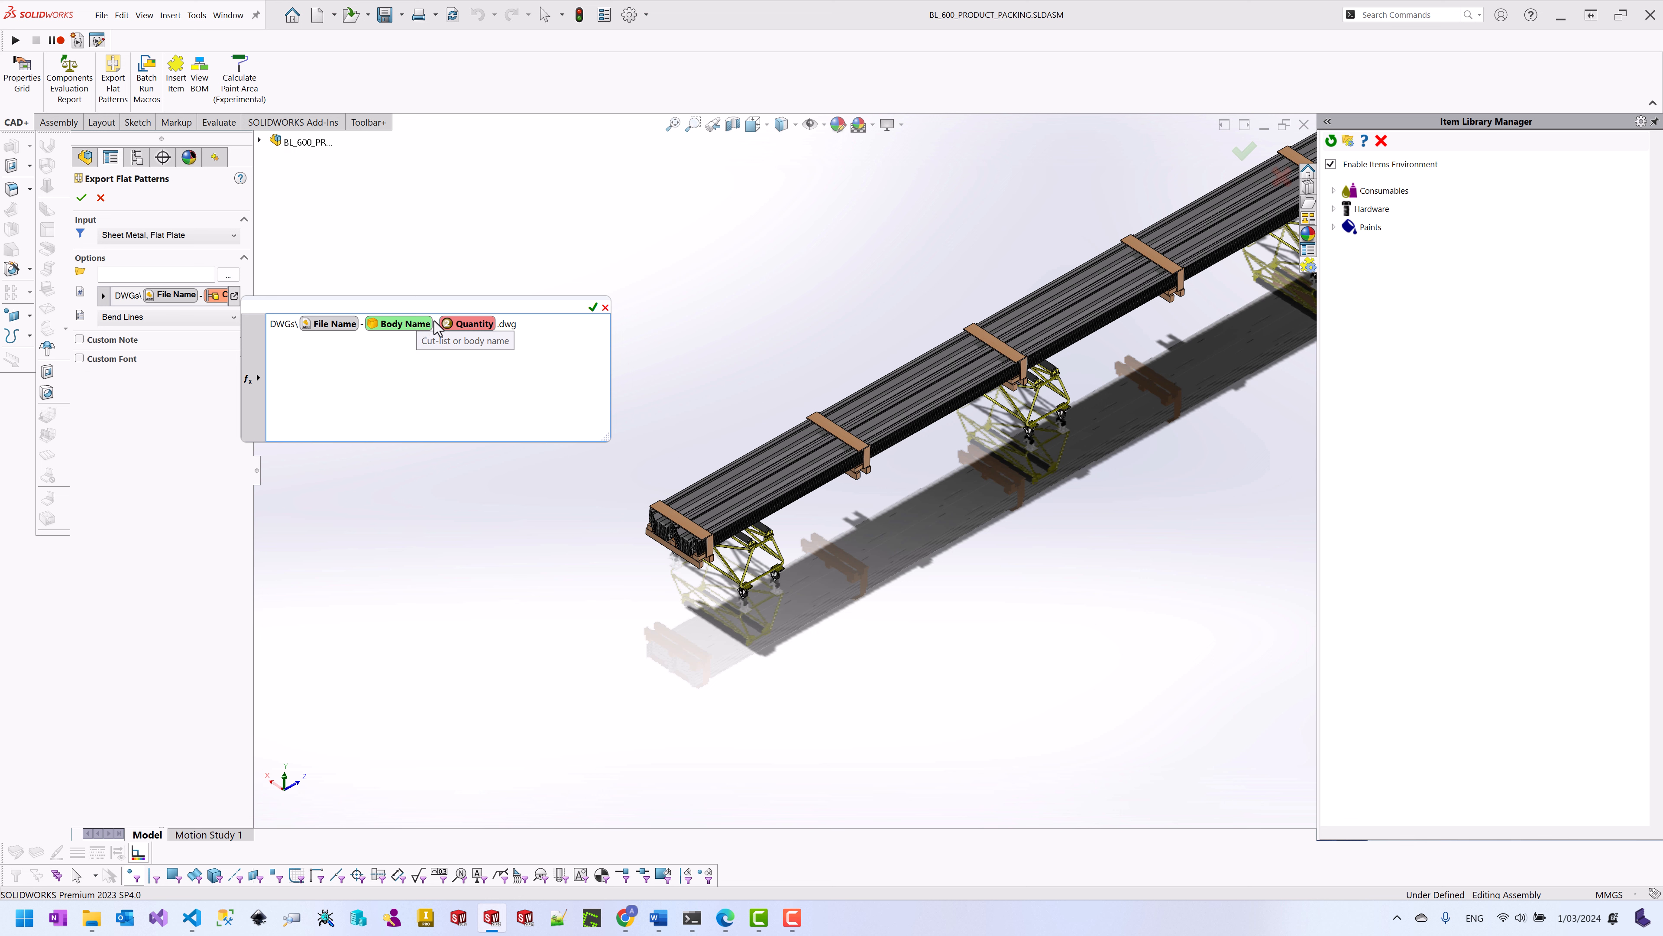
left_click(437, 324)
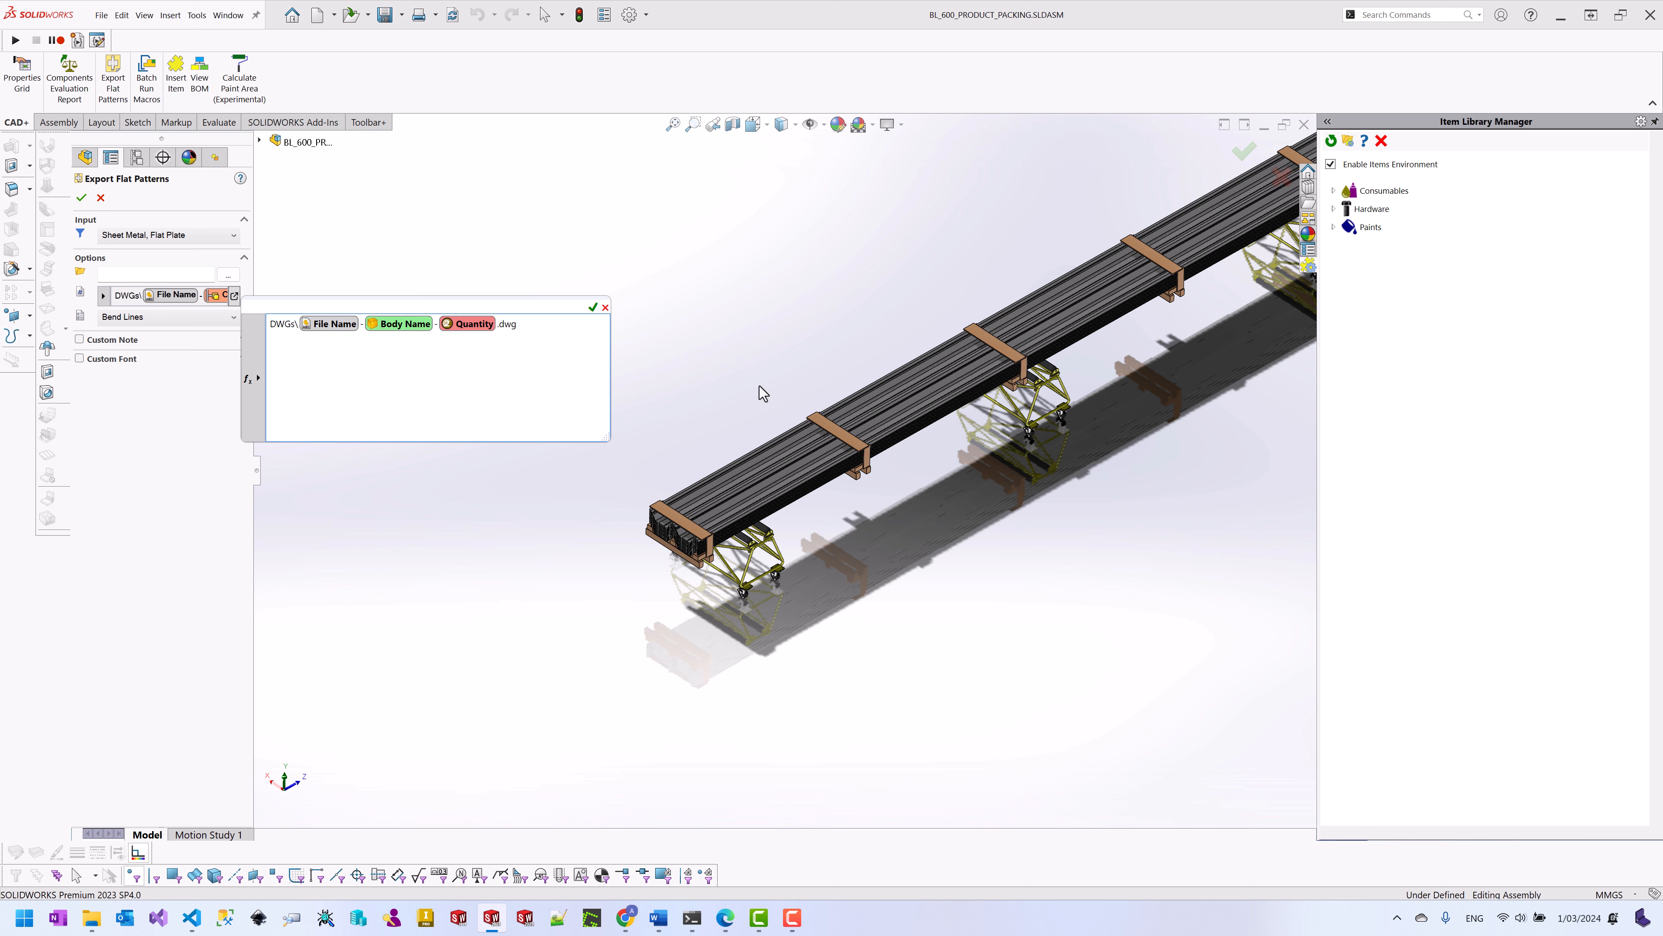
key("BackSpace")
type("X")
Step: Accept the name pattern and add a custom note combining File Name with the PartNo property
left_click(592, 307)
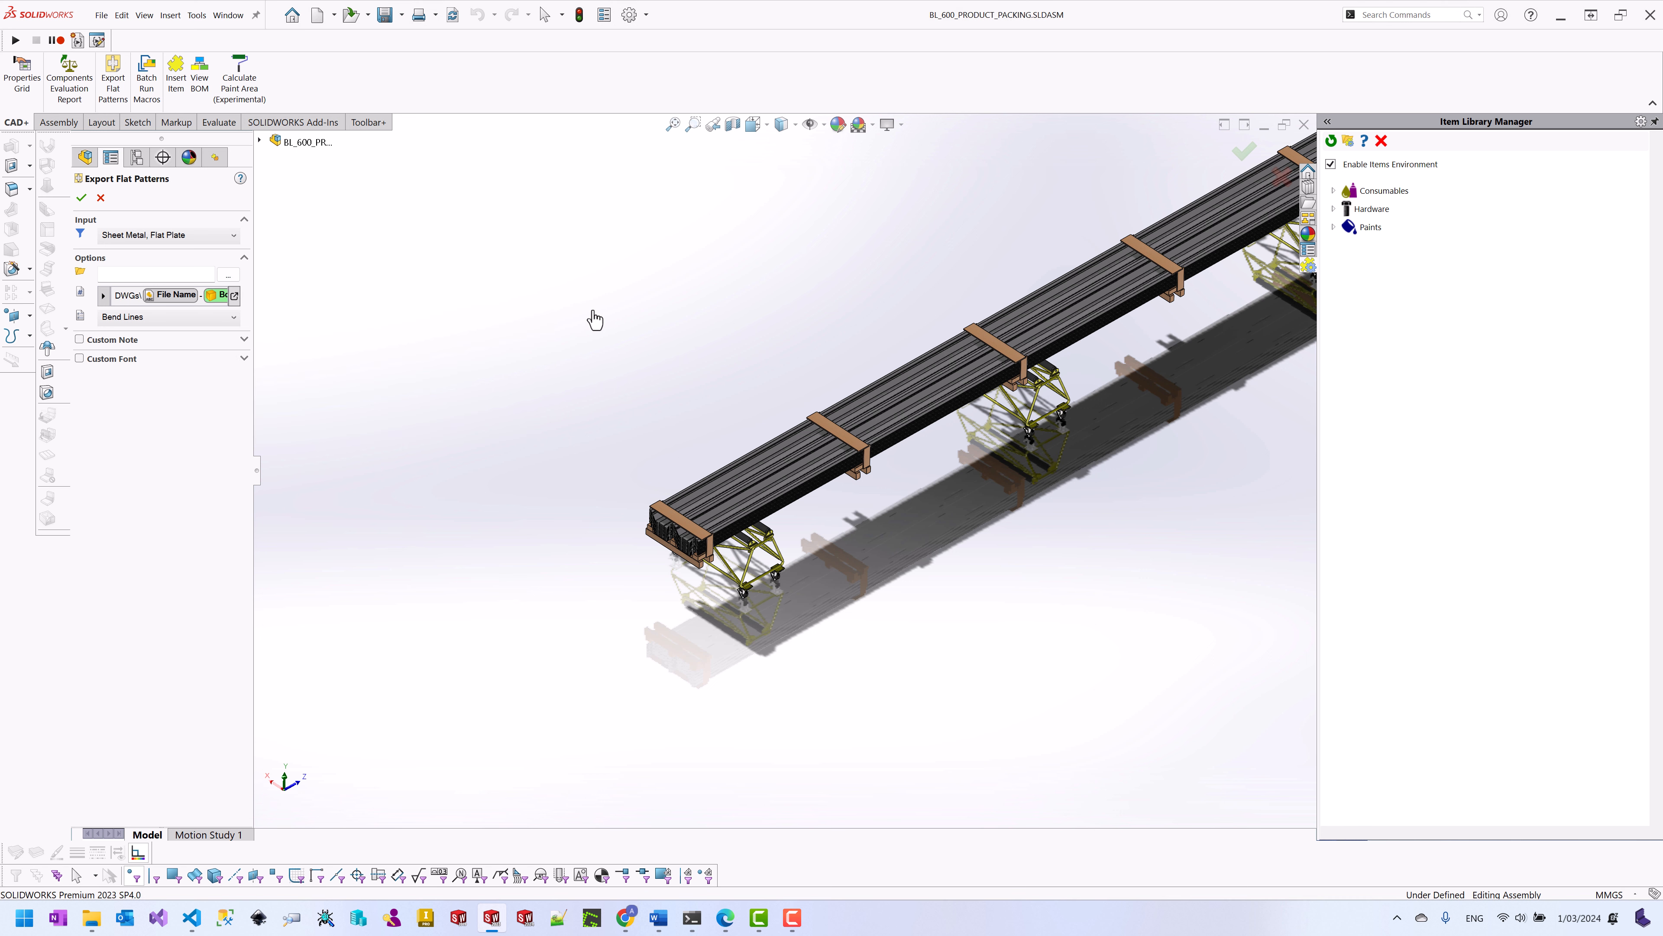
left_click(233, 317)
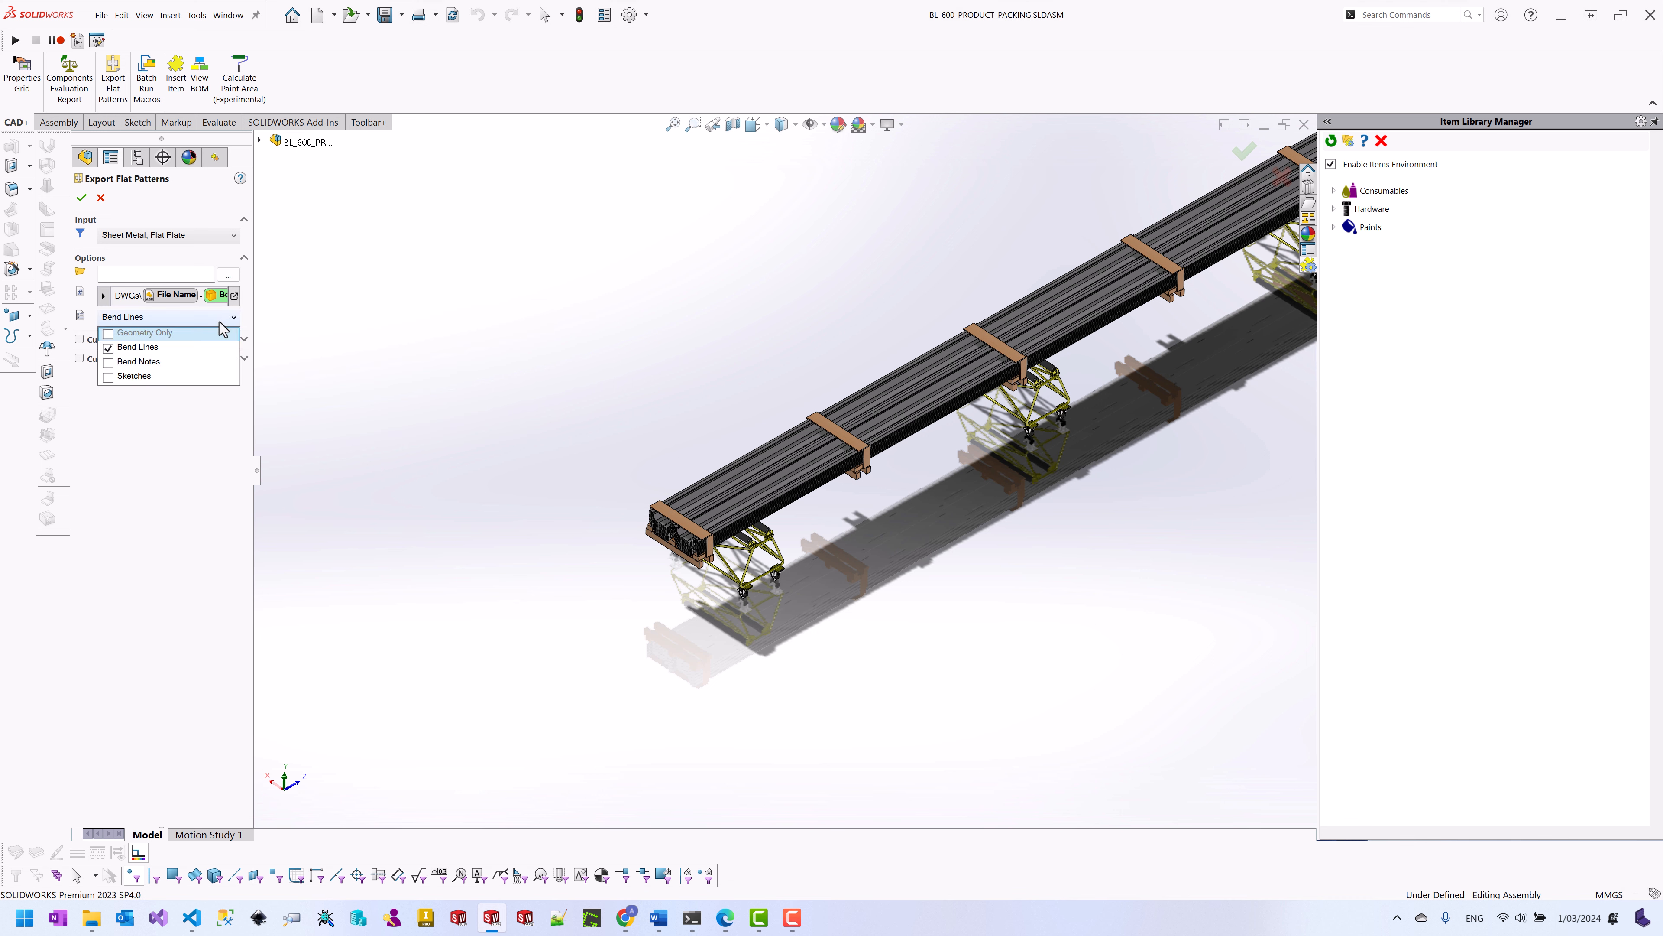
left_click(147, 443)
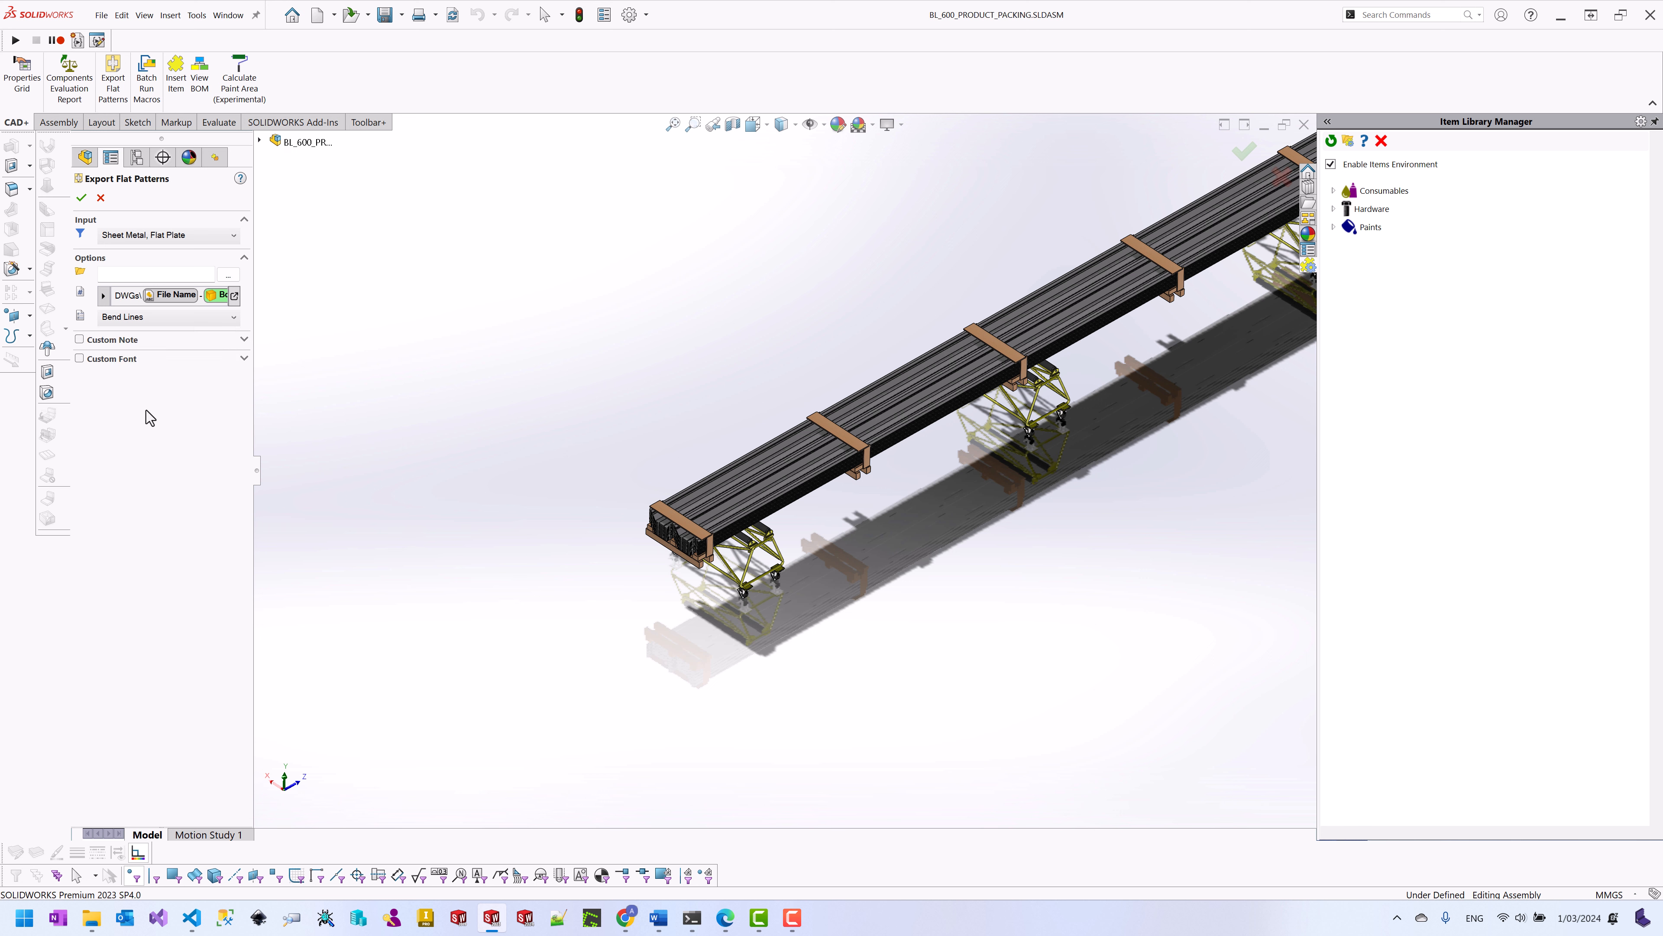
left_click(80, 340)
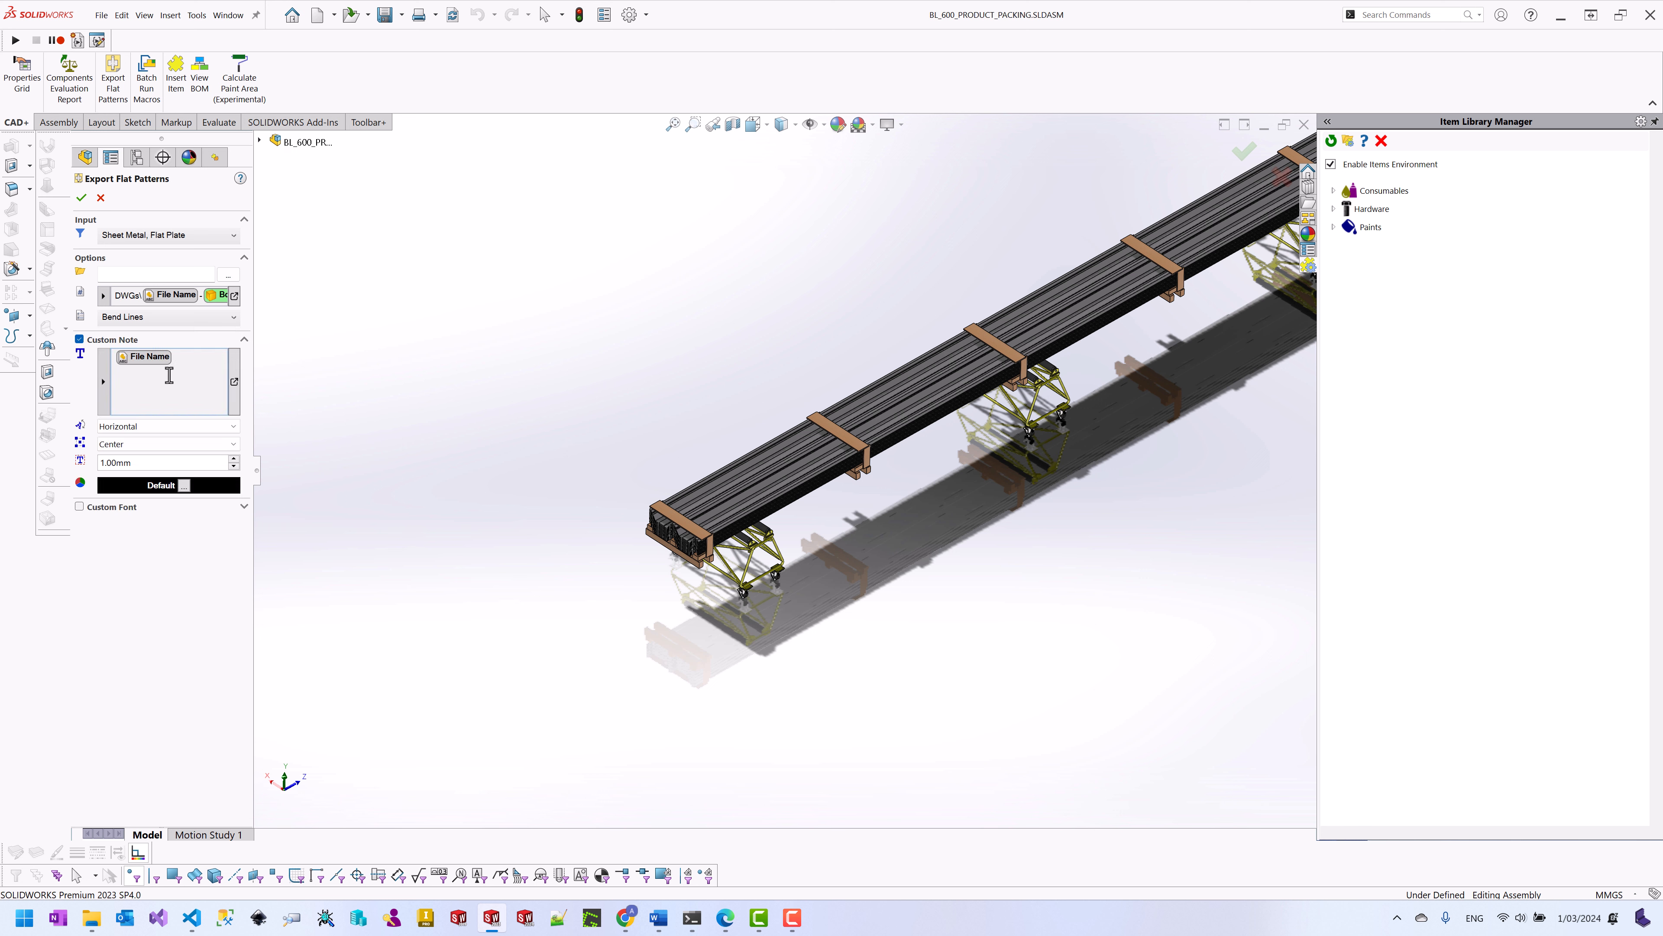
left_click(234, 382)
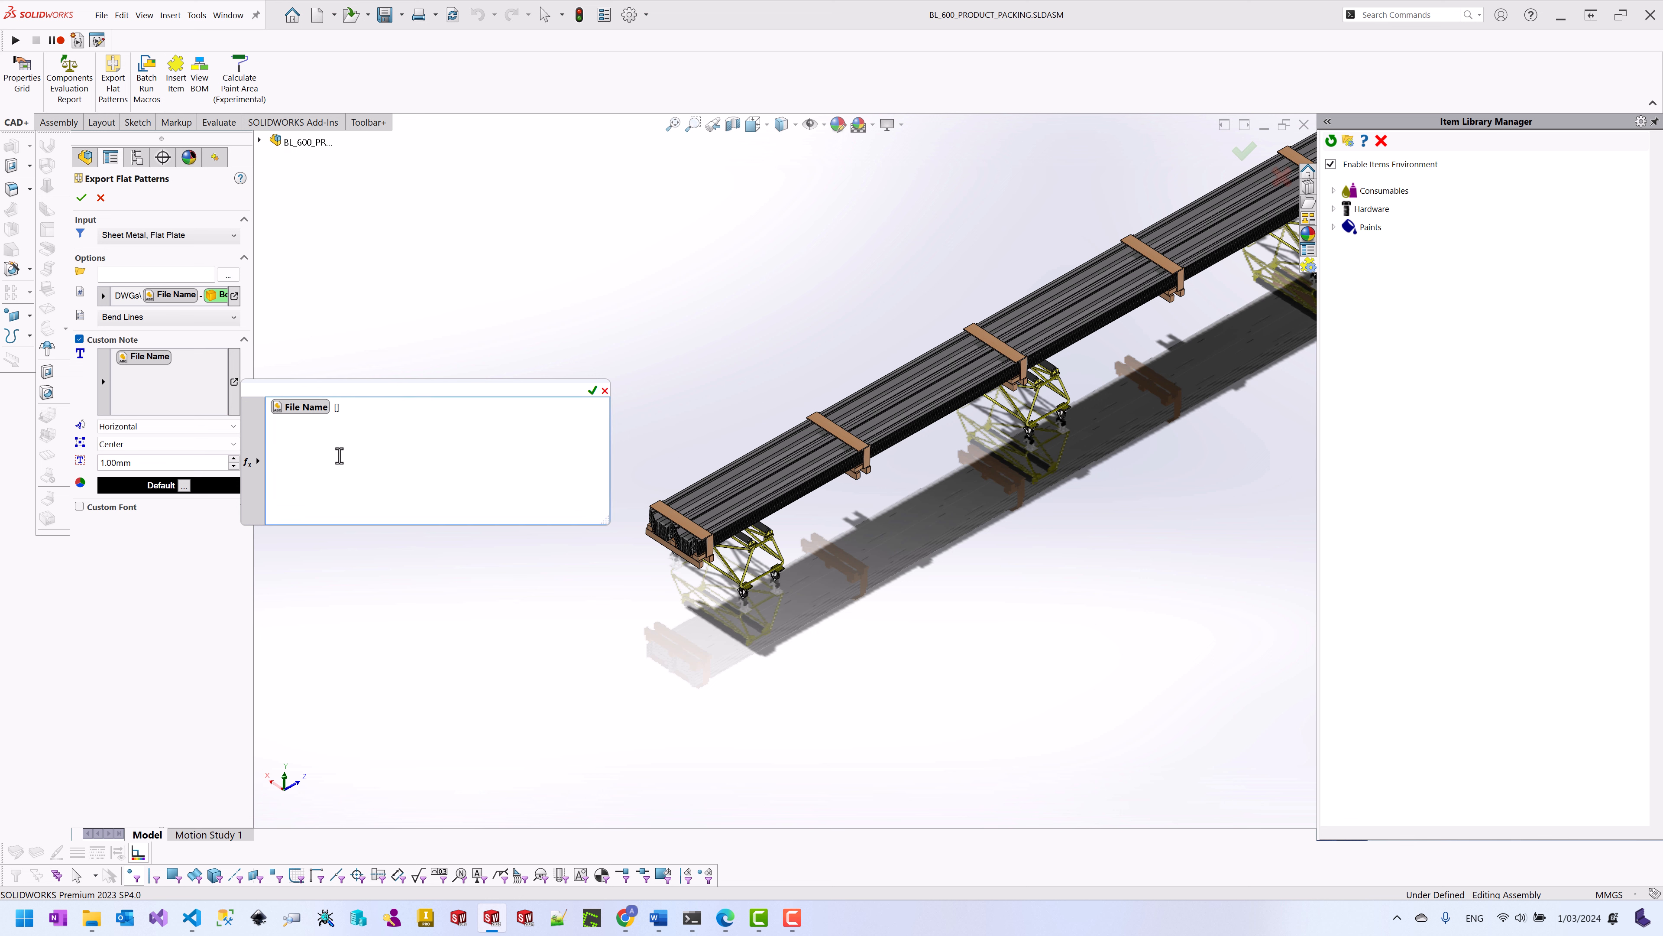
left_click(260, 466)
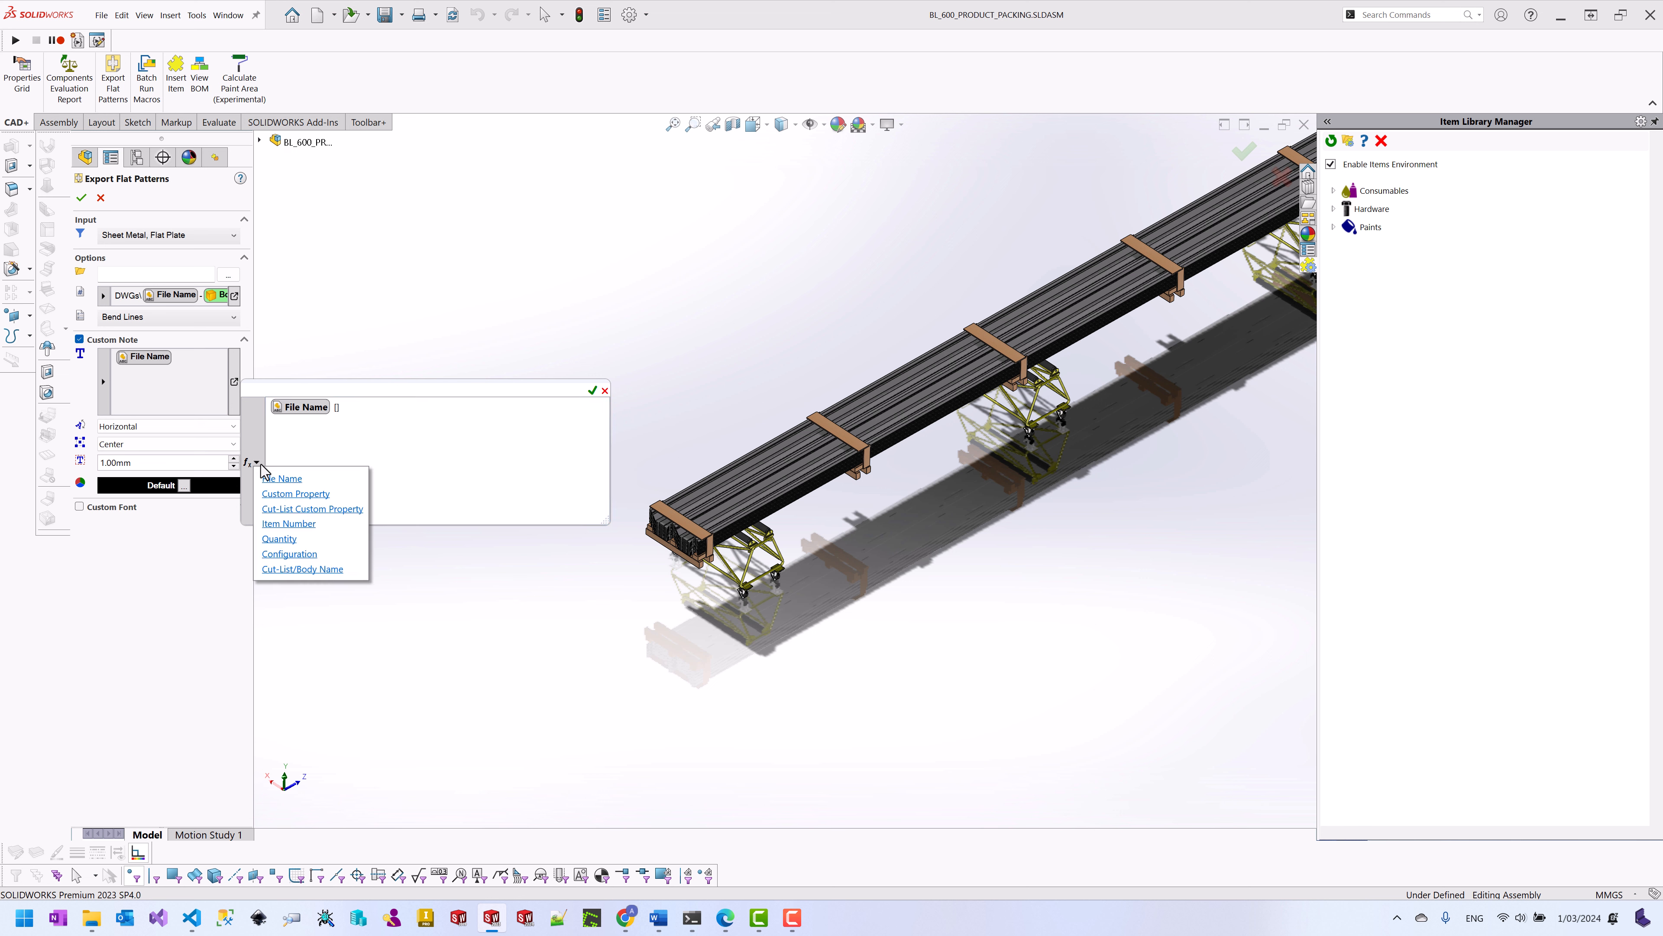
left_click(305, 494)
left_click(464, 459)
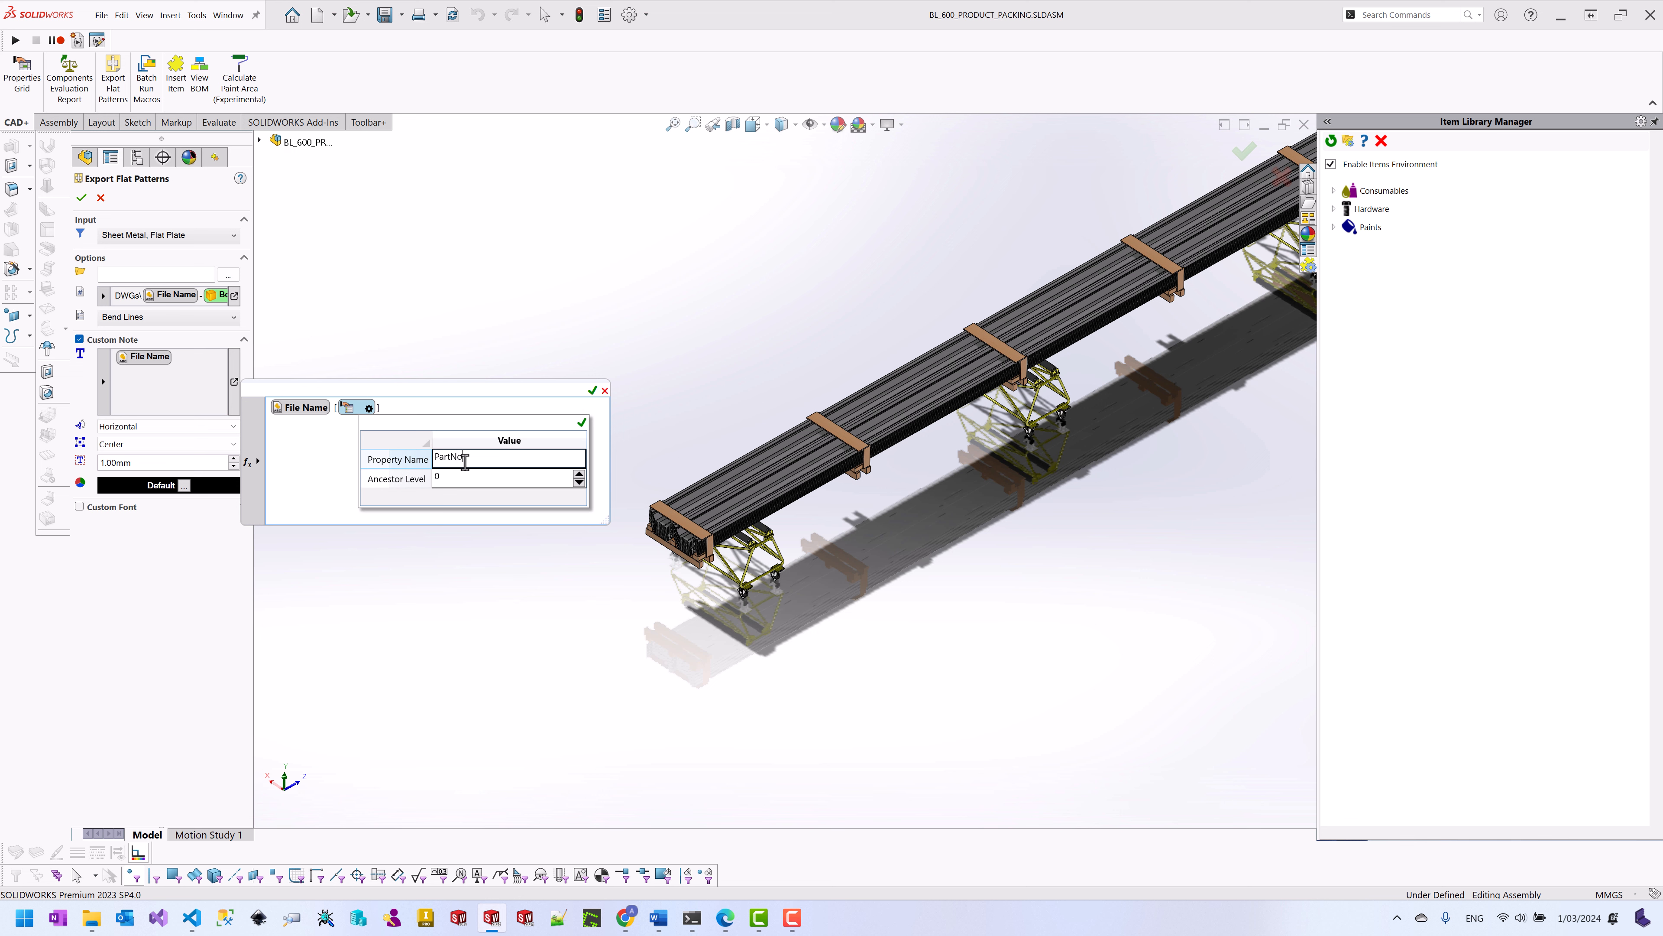
left_click(582, 423)
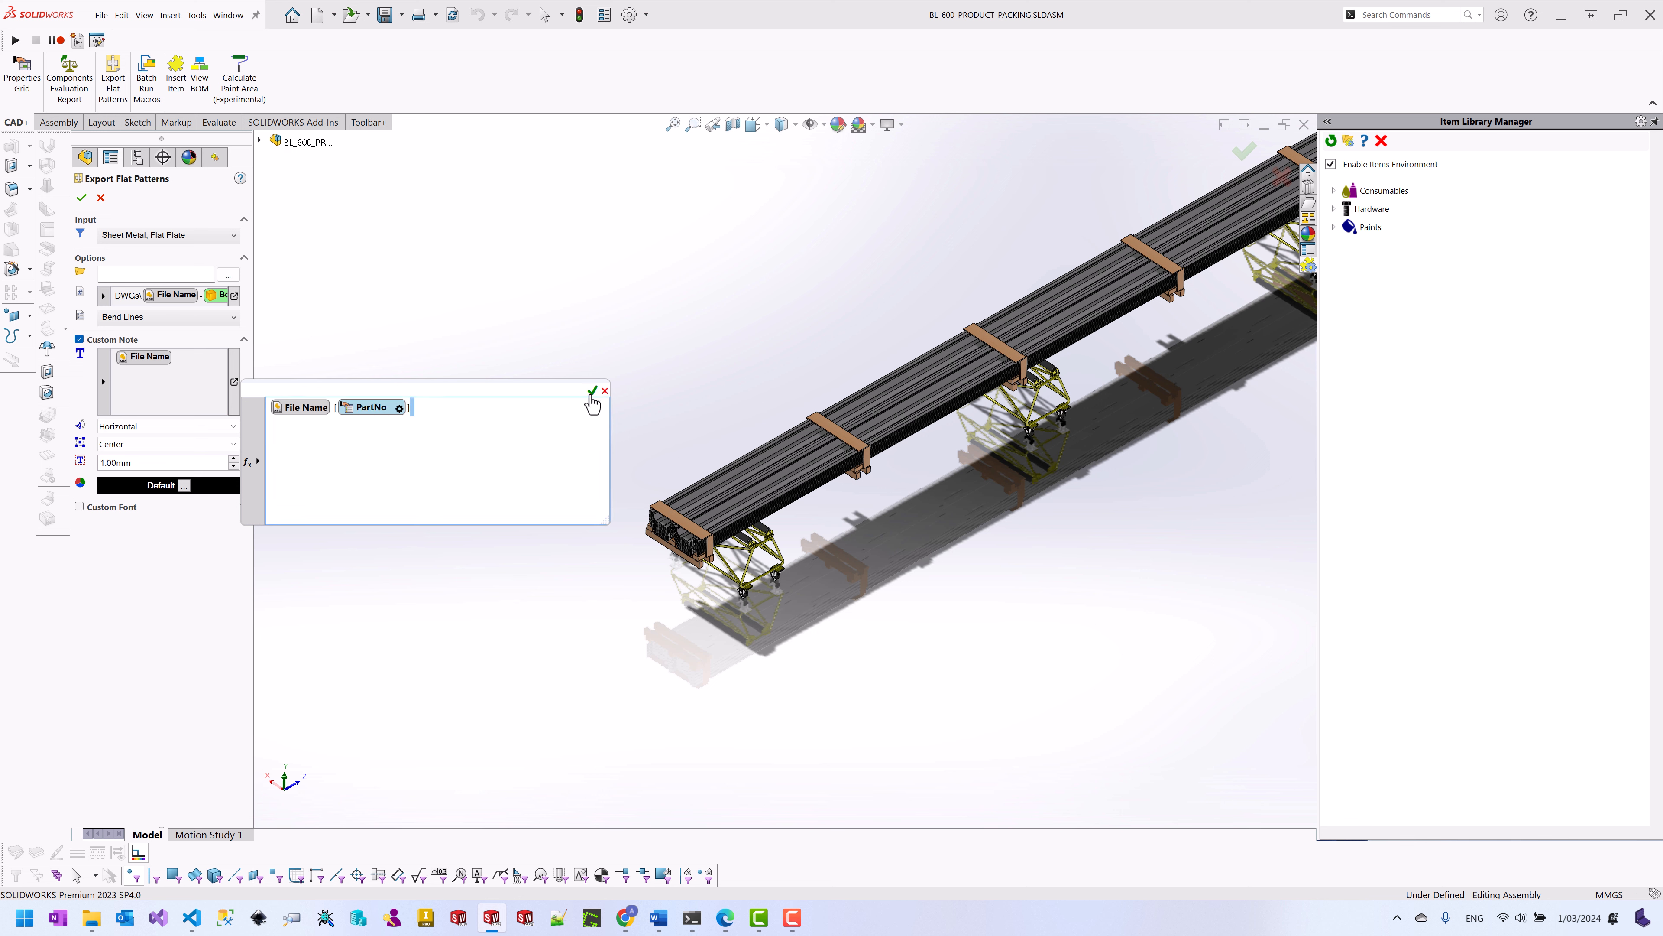
left_click(591, 392)
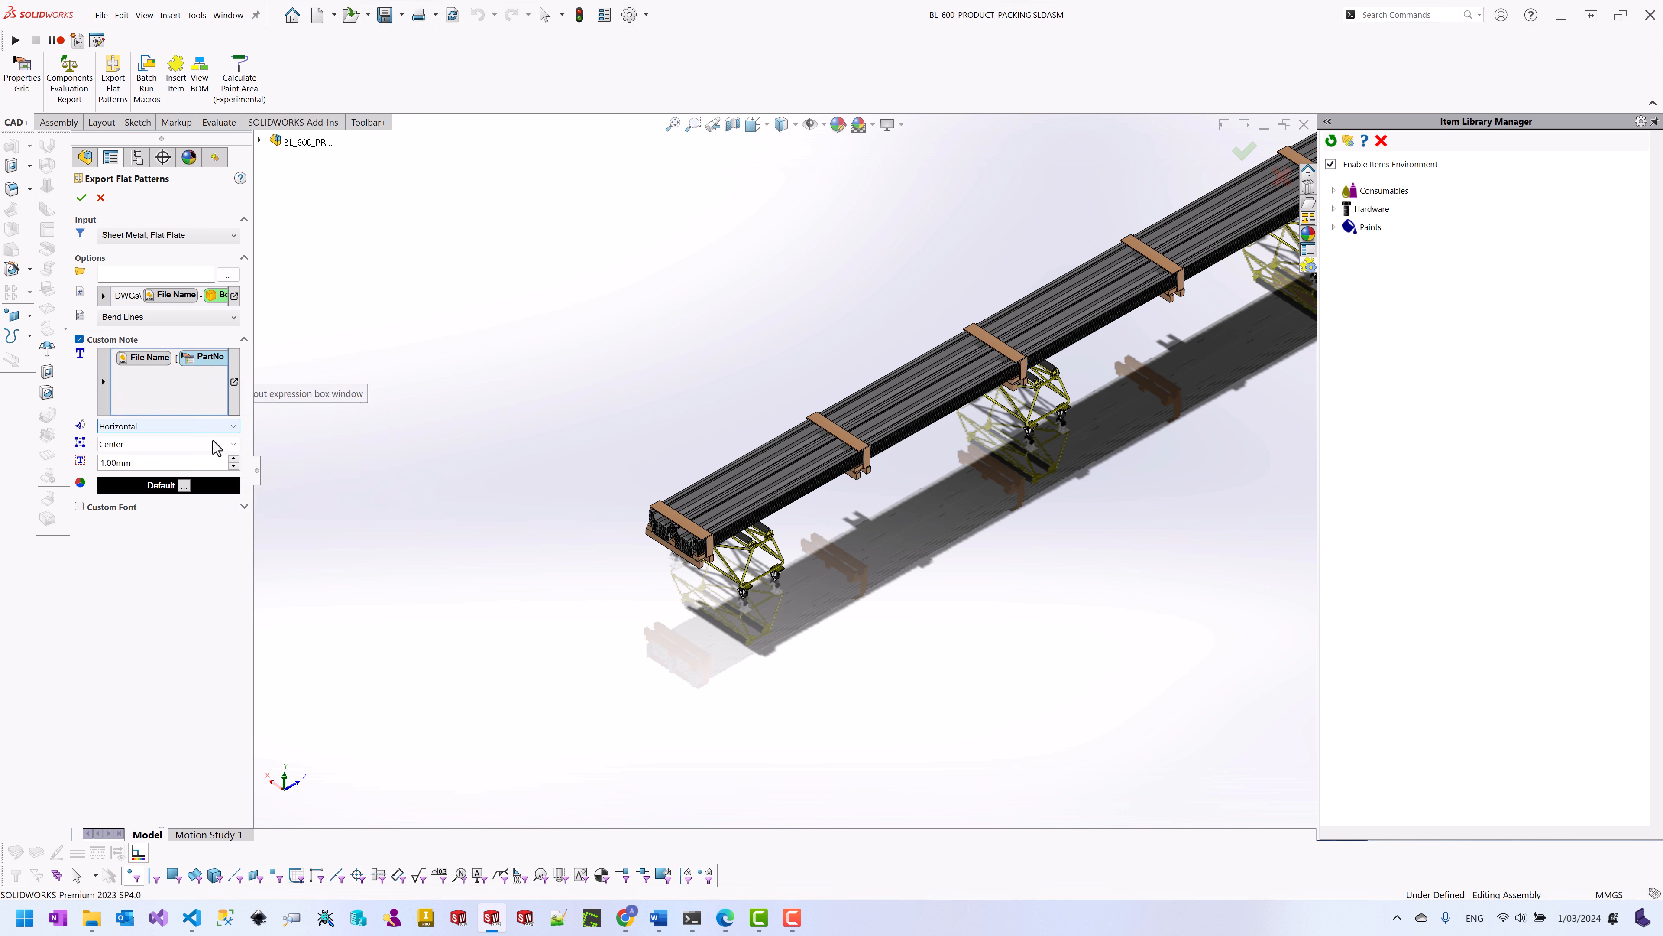
Step: Colour the note yellow (255 255 0), keeping it centred and horizontal
left_click(161, 486)
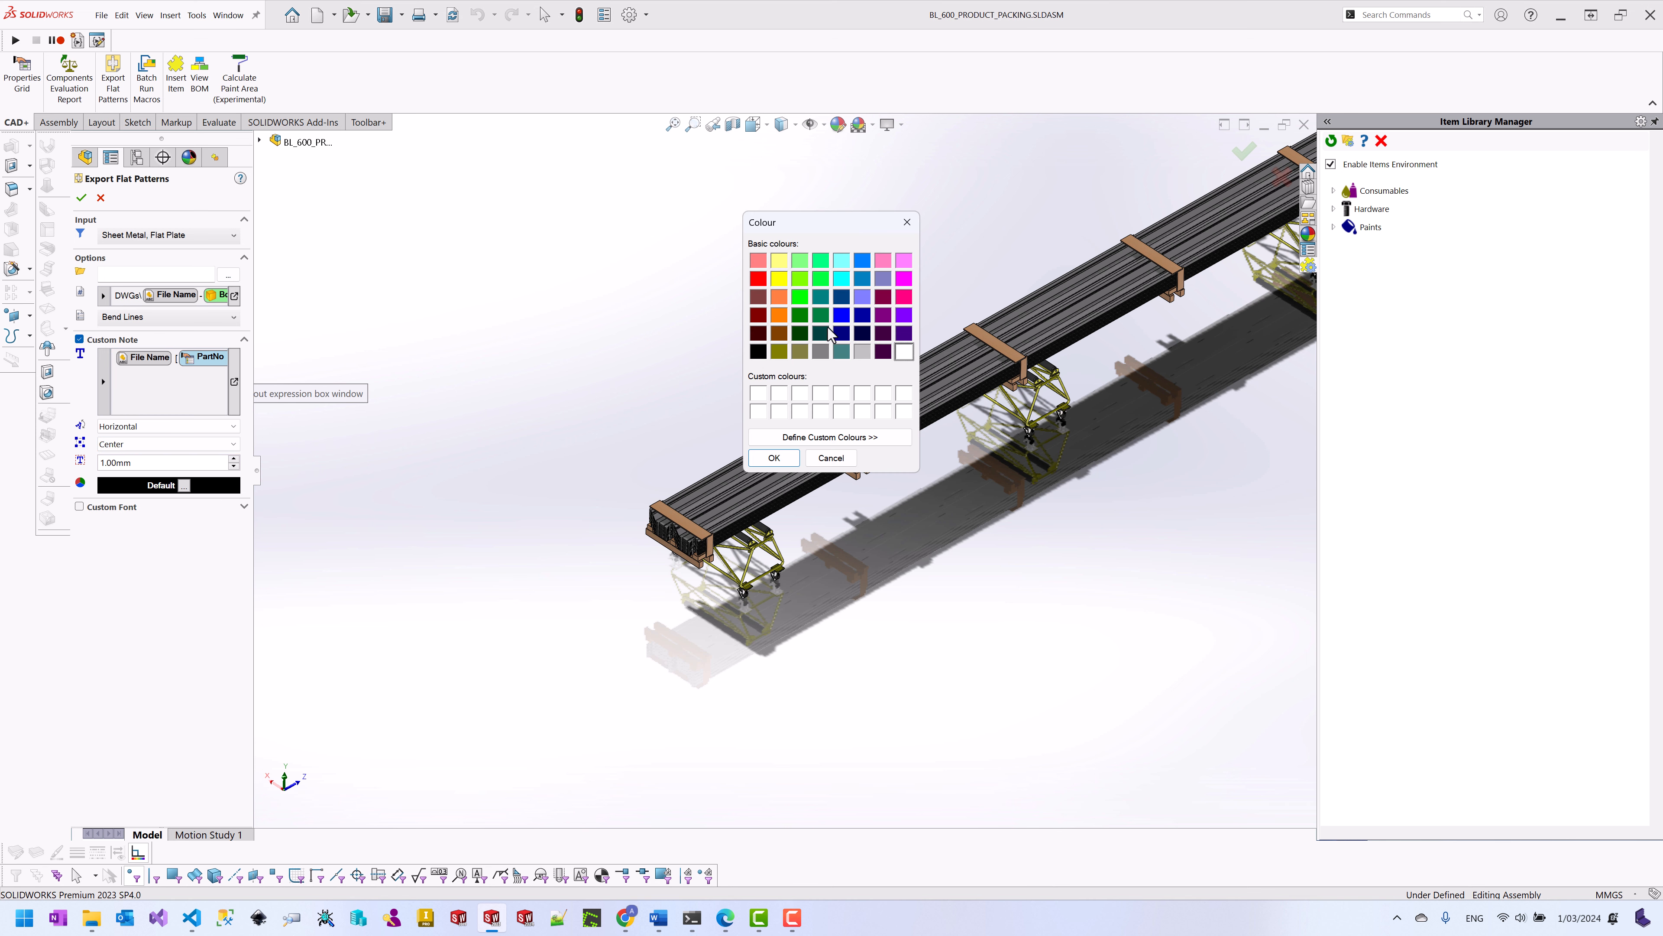
left_click(779, 279)
left_click(774, 457)
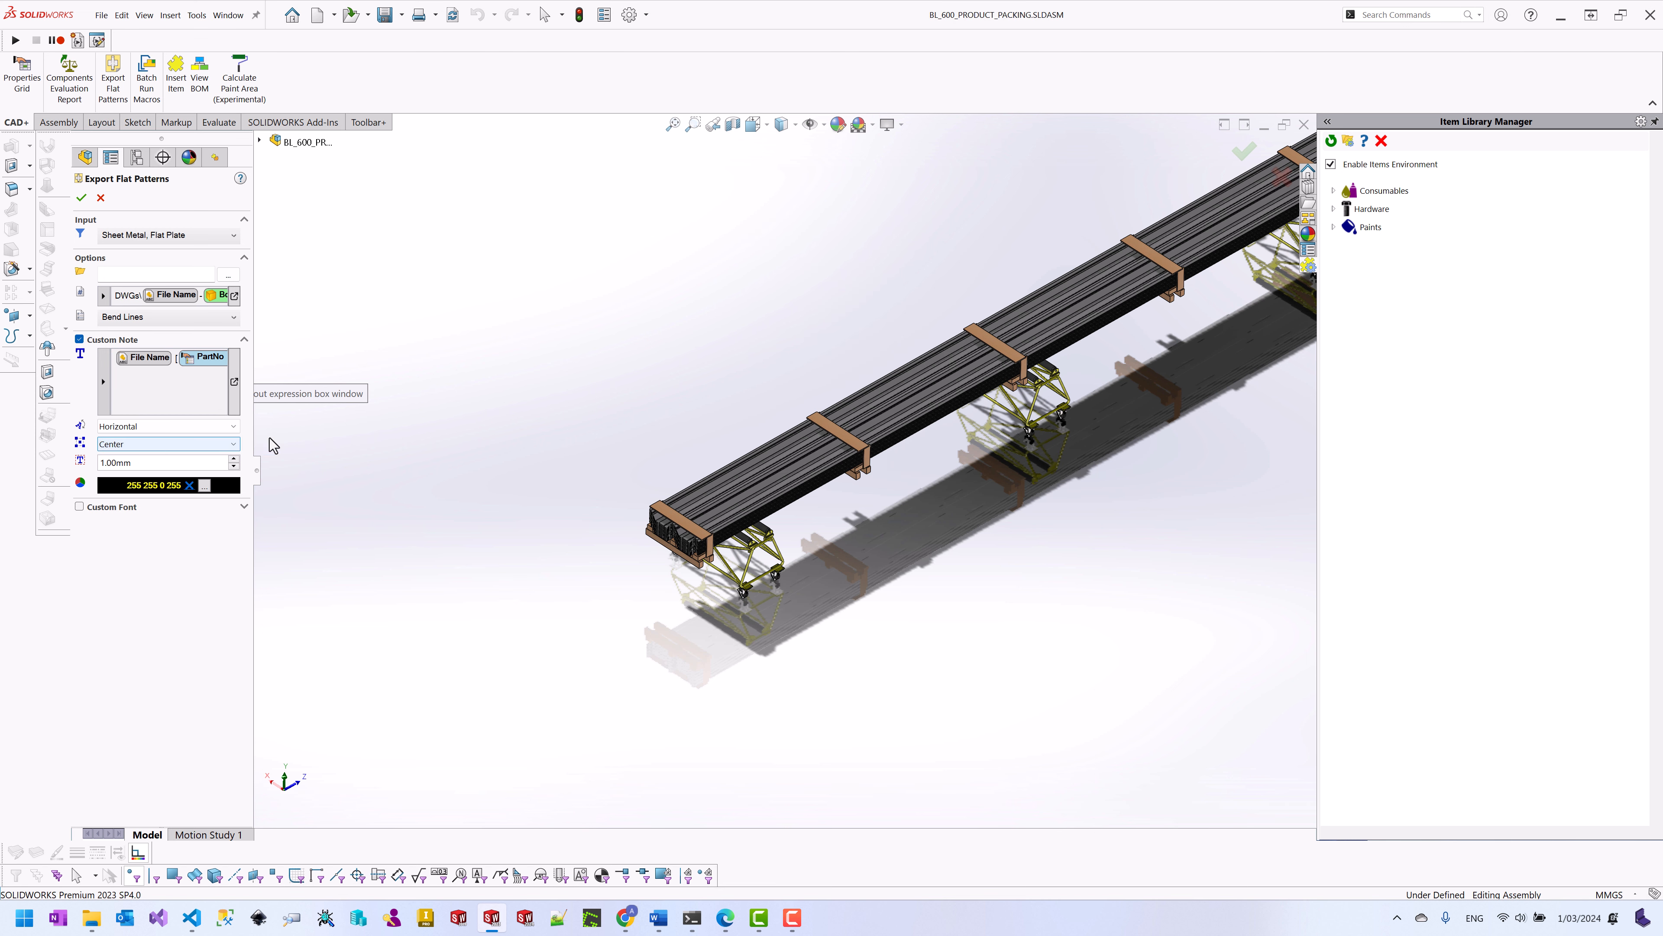
left_click(162, 445)
left_click(164, 444)
left_click(165, 427)
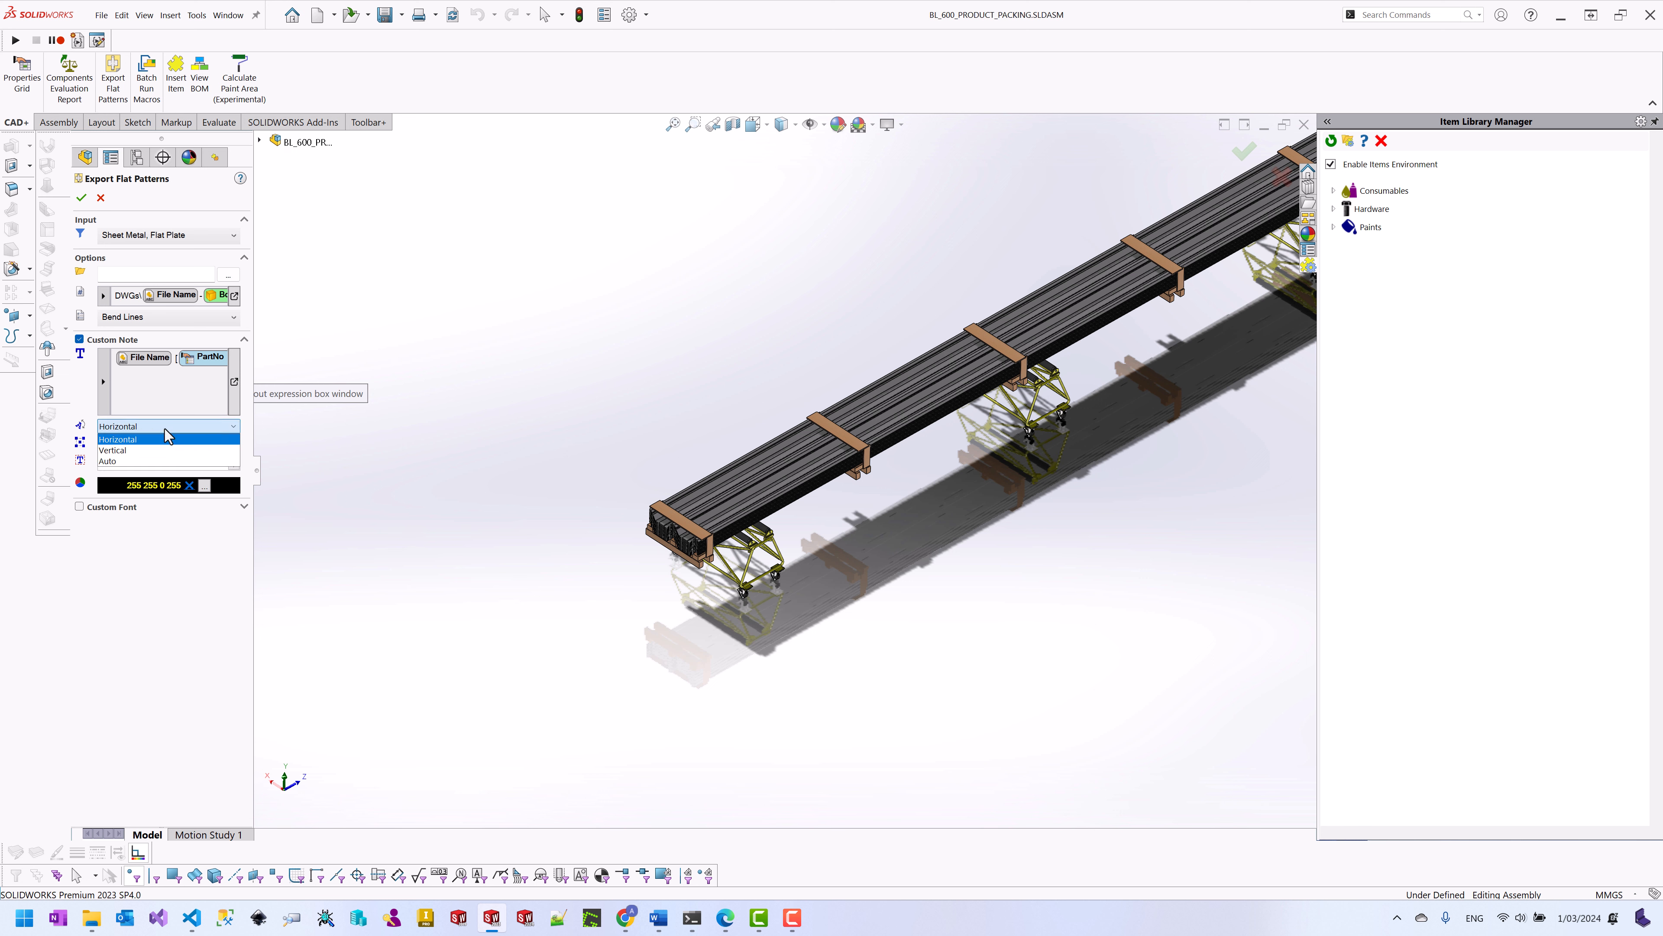
left_click(164, 429)
left_click(245, 506)
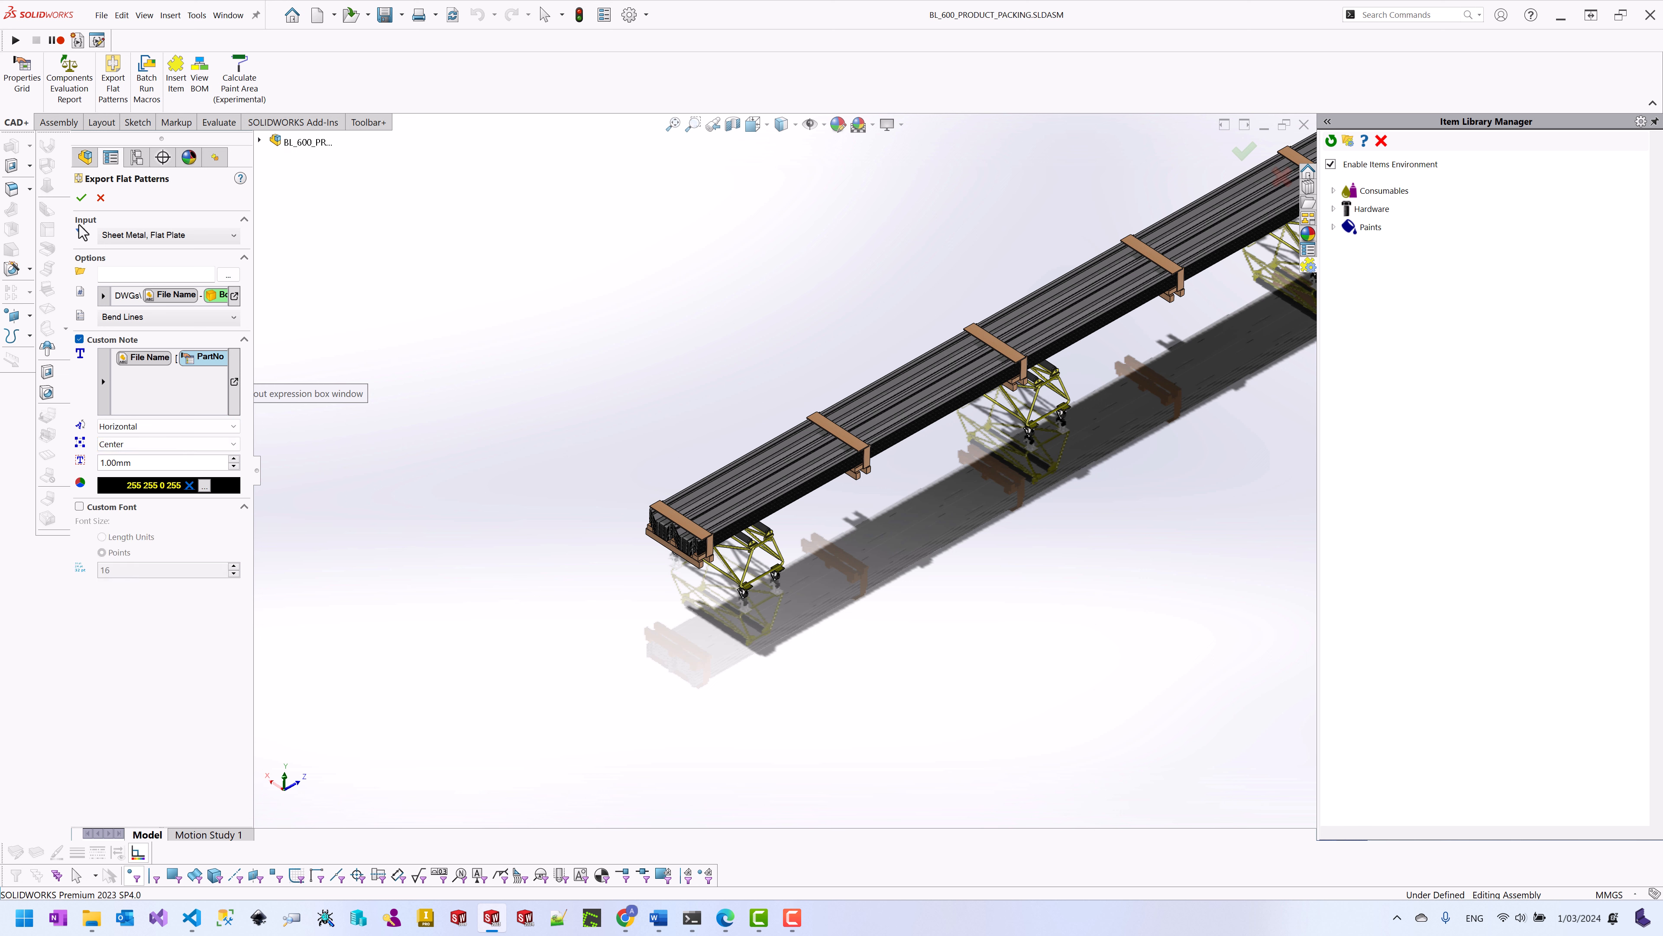
Step: Export the seven flat-pattern DWGs and open the ROLLER_SHAFT DWG's output folder from the report
left_click(81, 197)
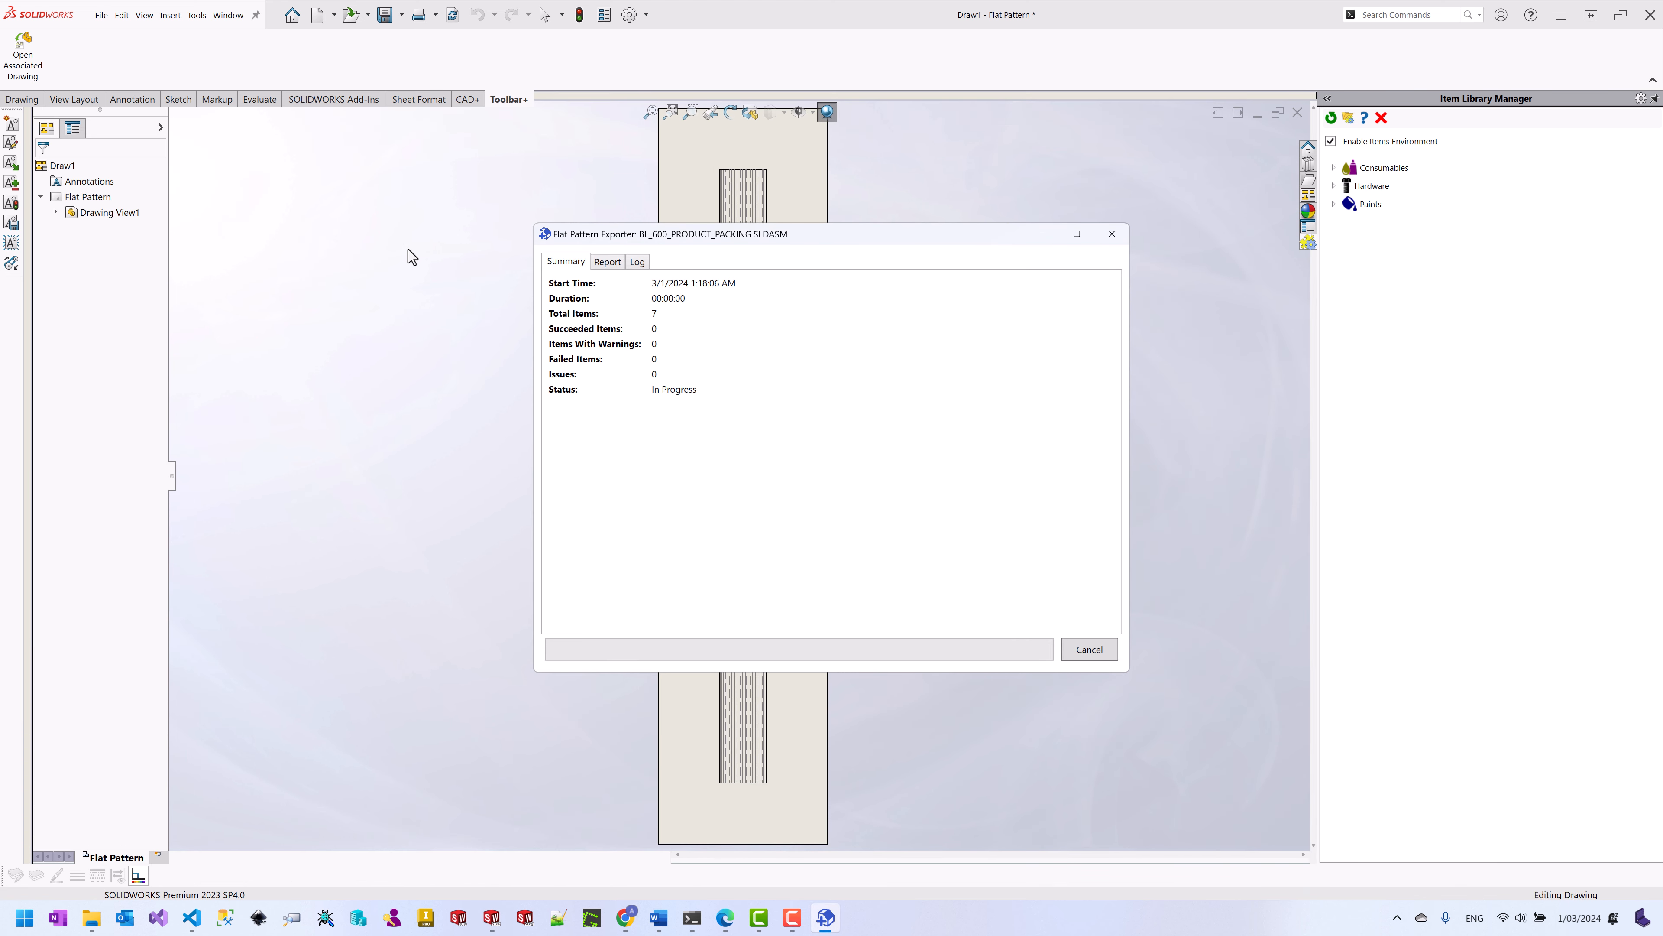
left_click(607, 262)
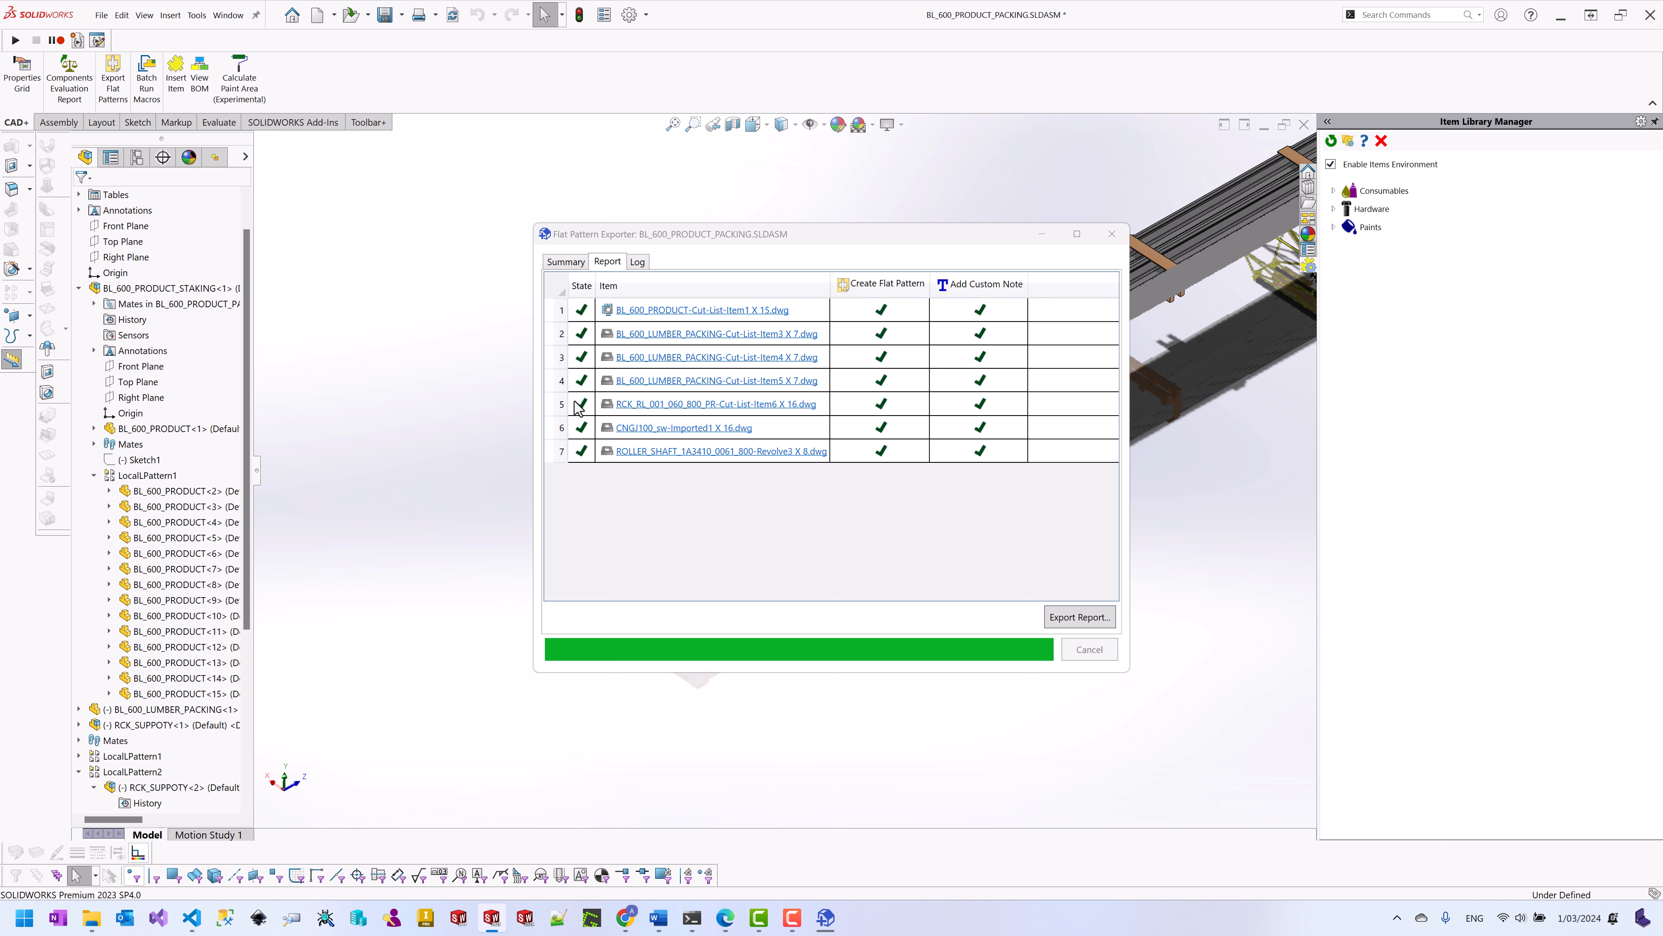
left_click(682, 452)
left_click(683, 455)
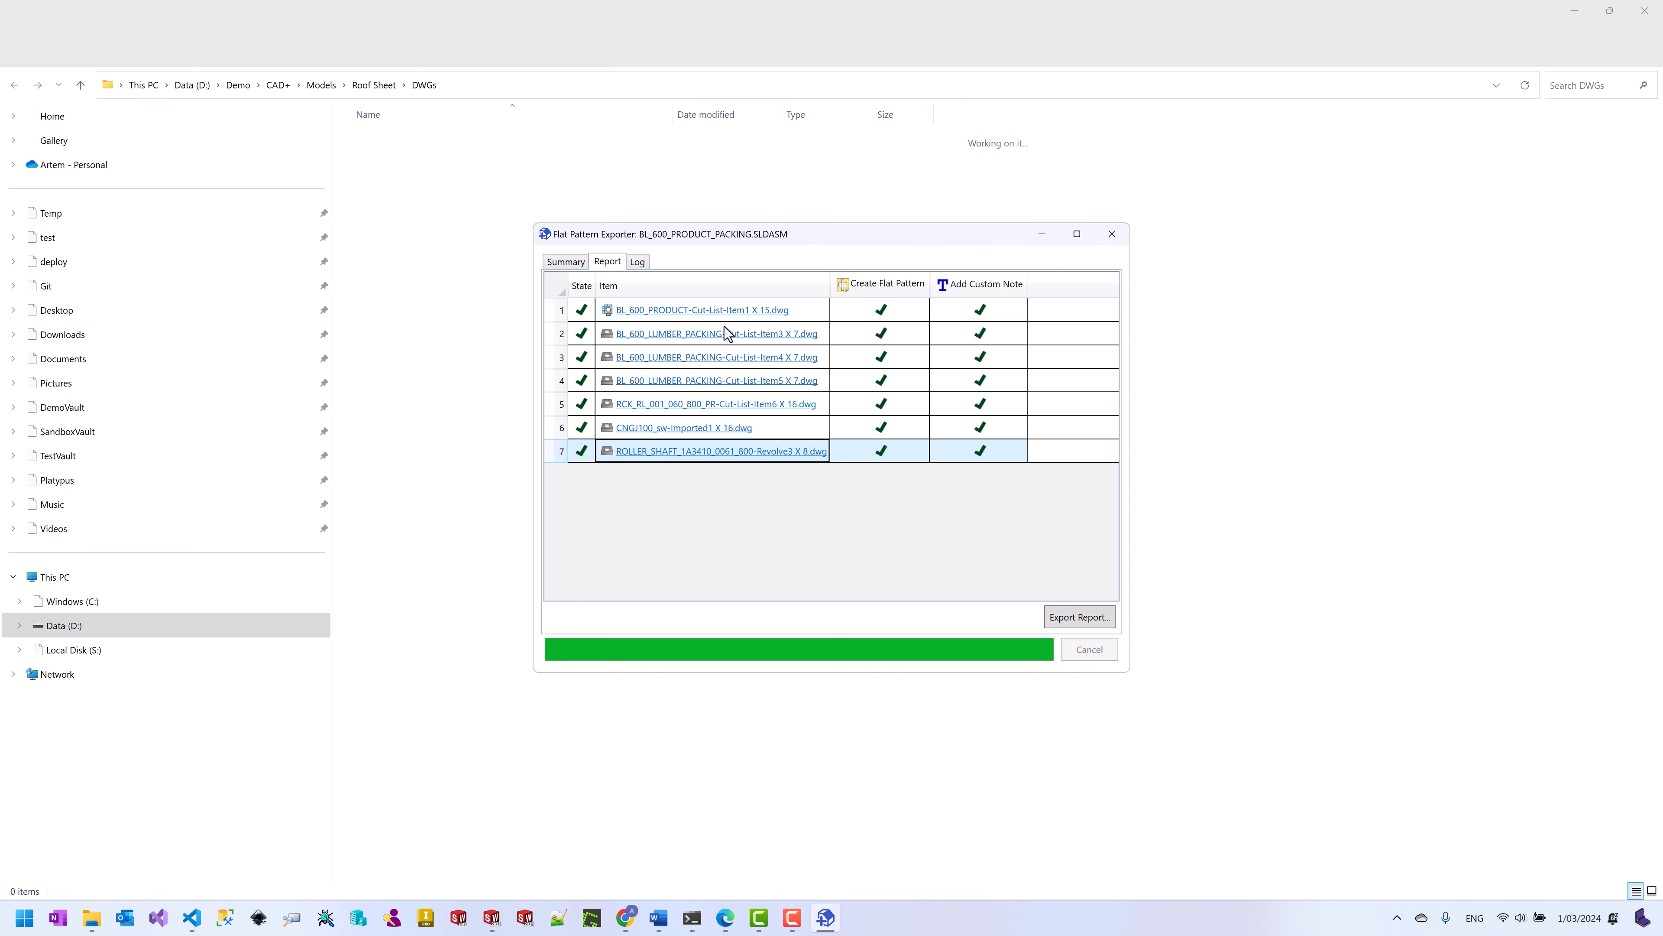
Step: Preview the ROLLER_SHAFT and CNGJ100 flat-pattern DWGs in eDrawings, then close the viewer and Explorer
left_click_drag(712, 244, 976, 243)
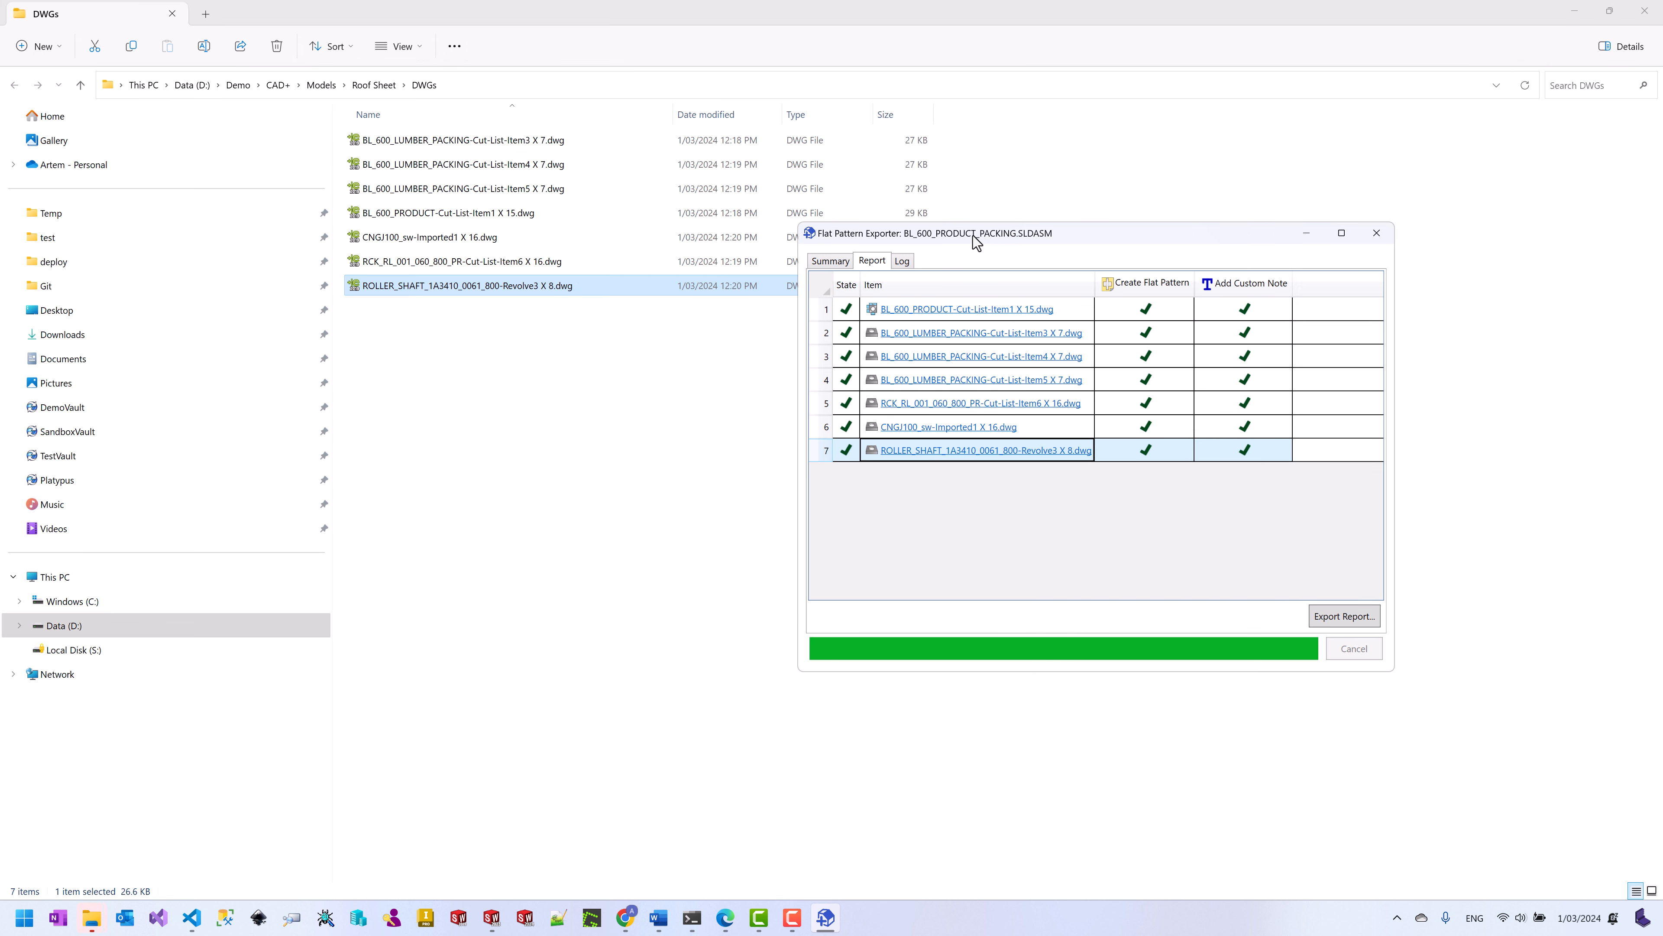
left_click(528, 288)
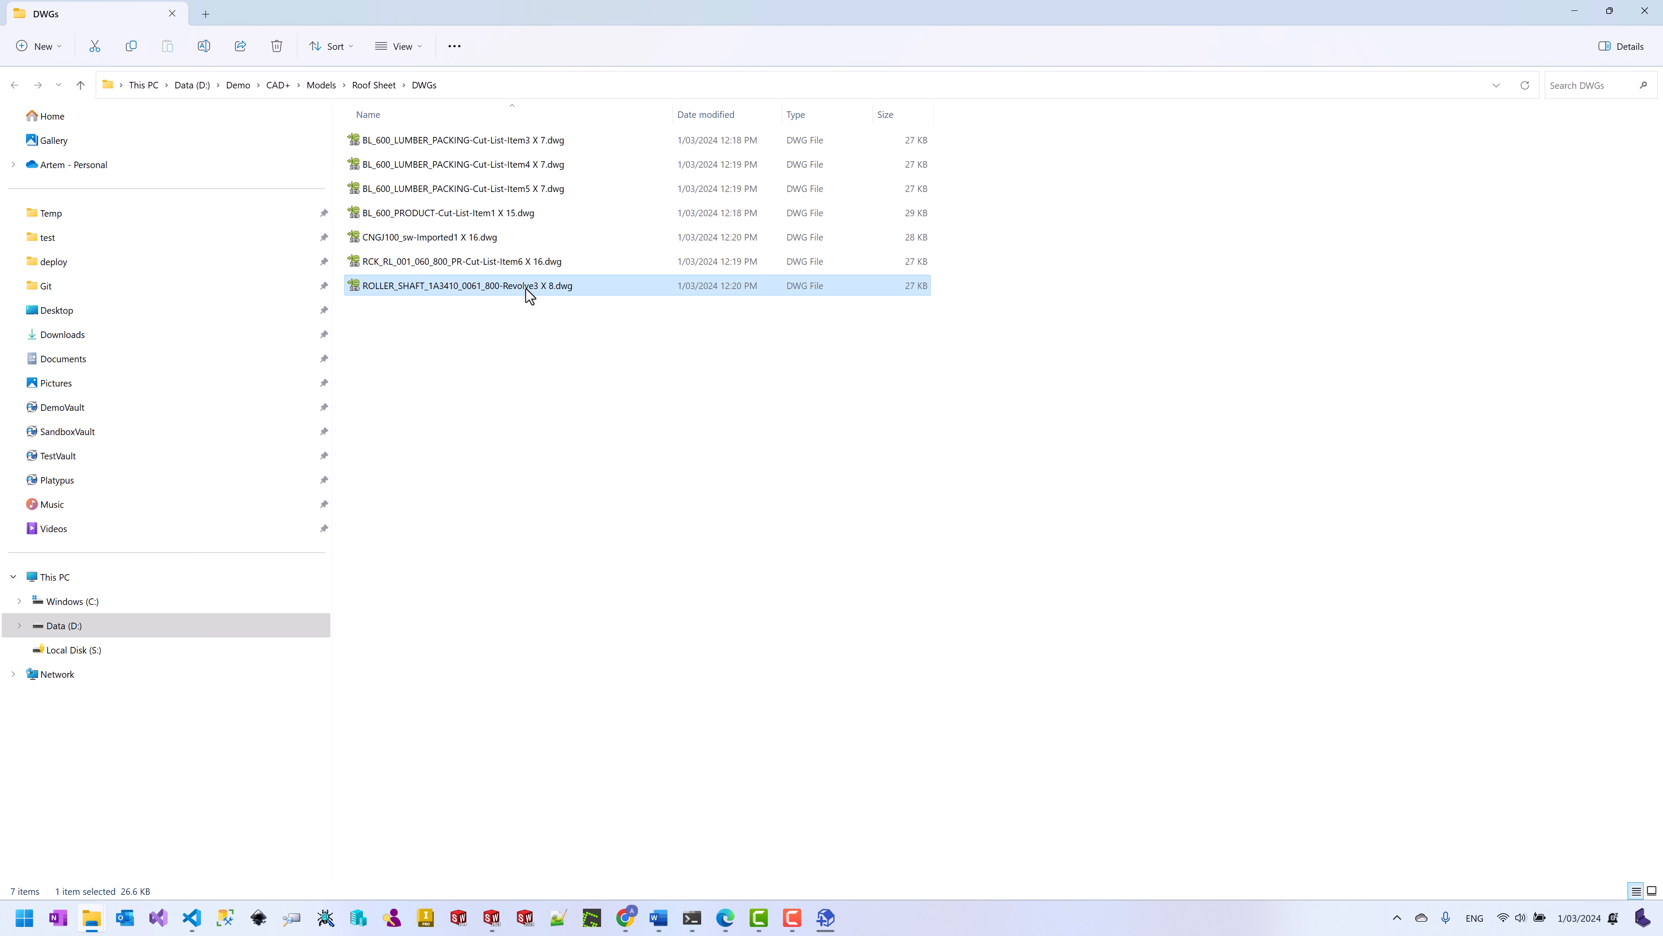
double_click(526, 289)
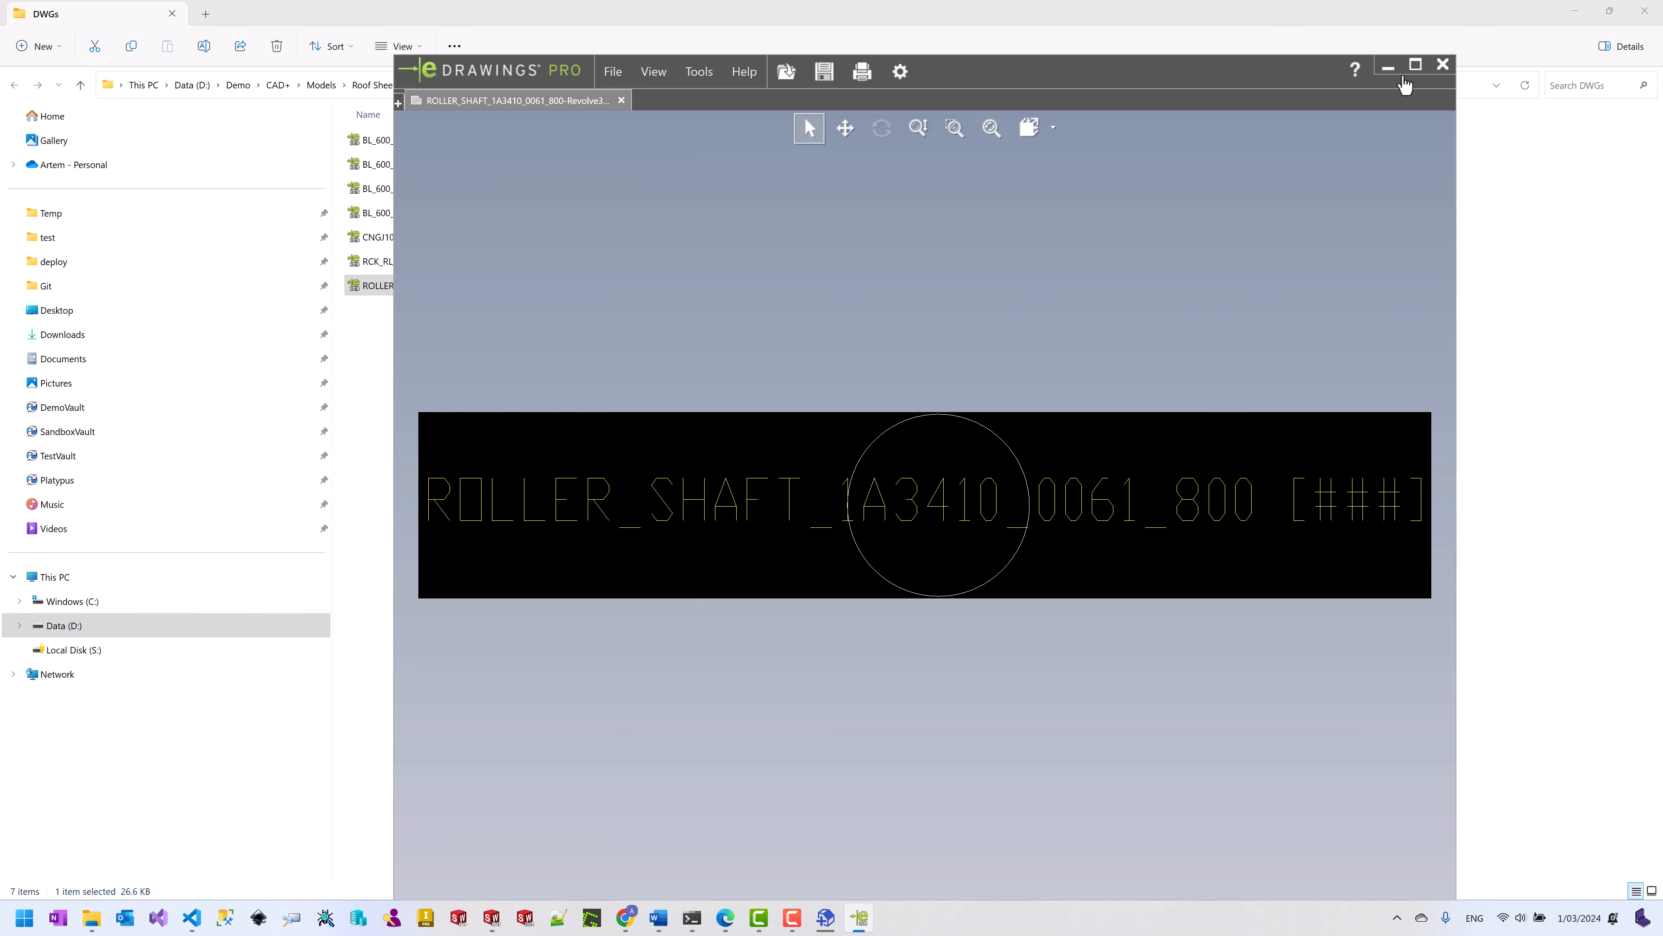
left_click(1443, 64)
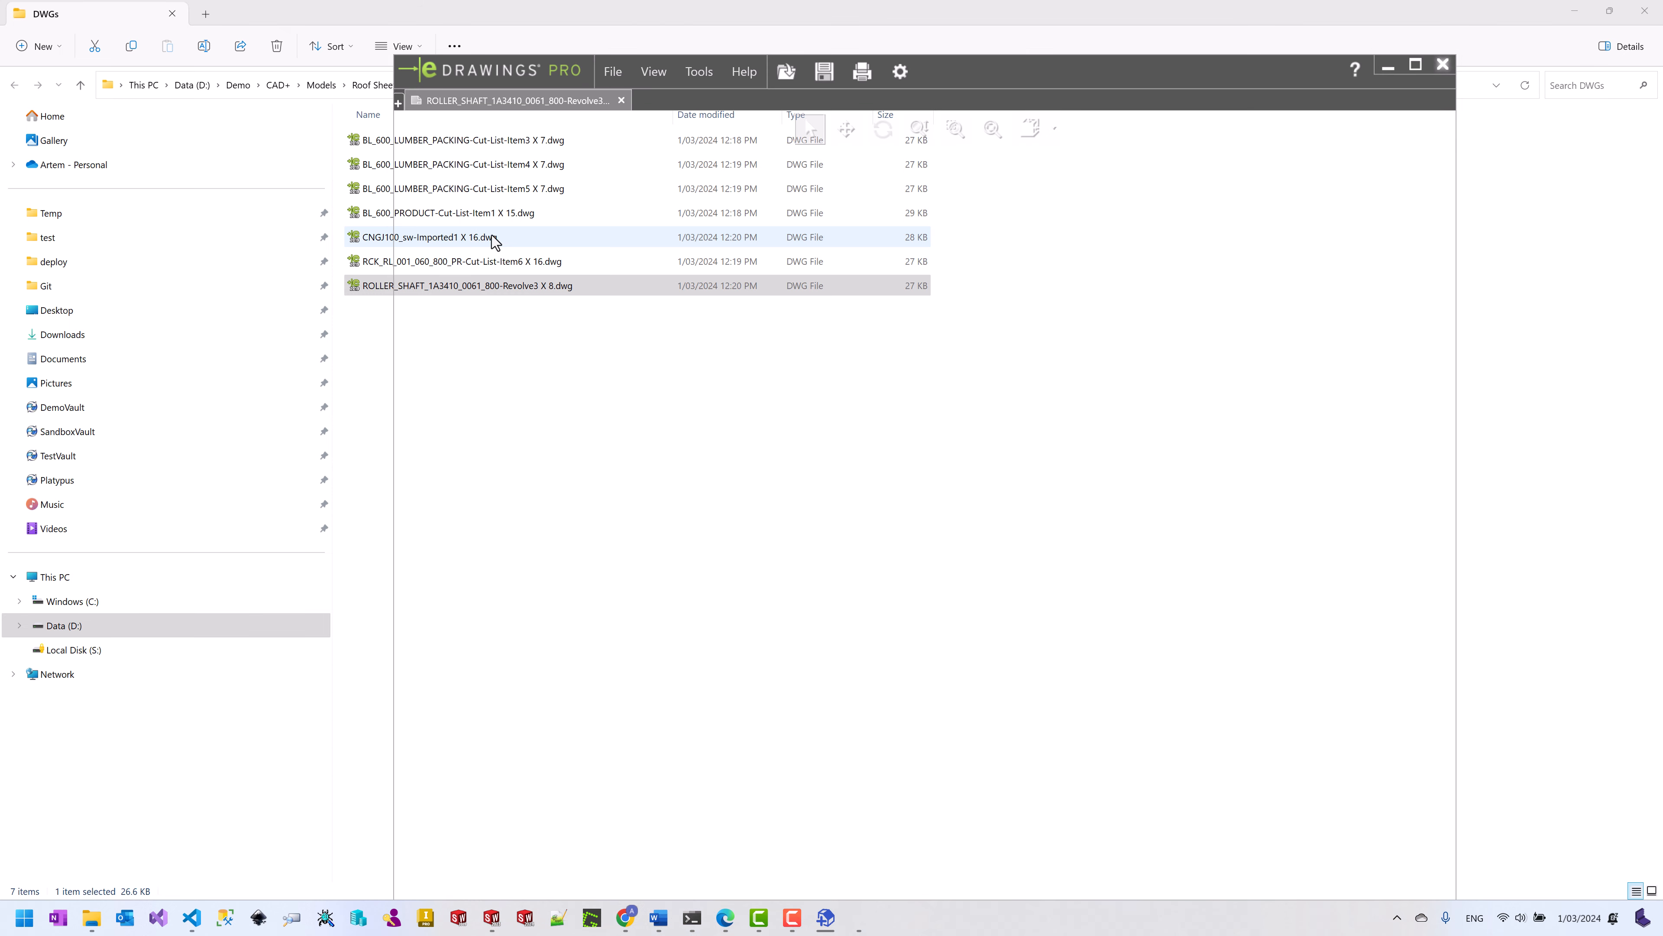
double_click(433, 239)
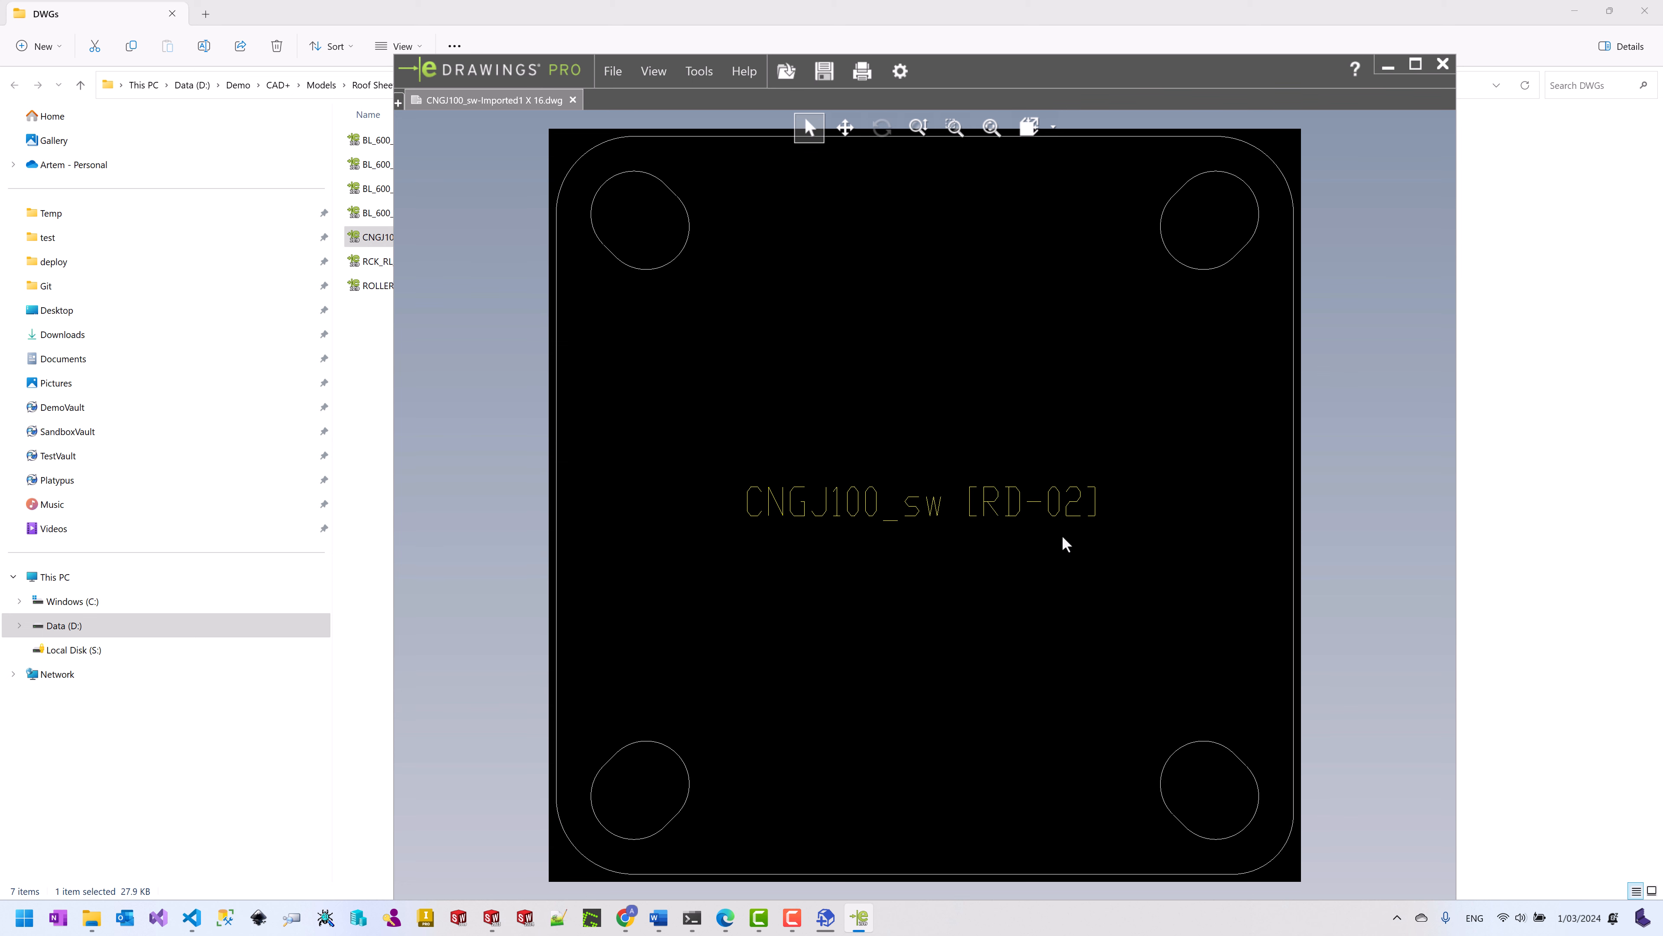
left_click(1443, 65)
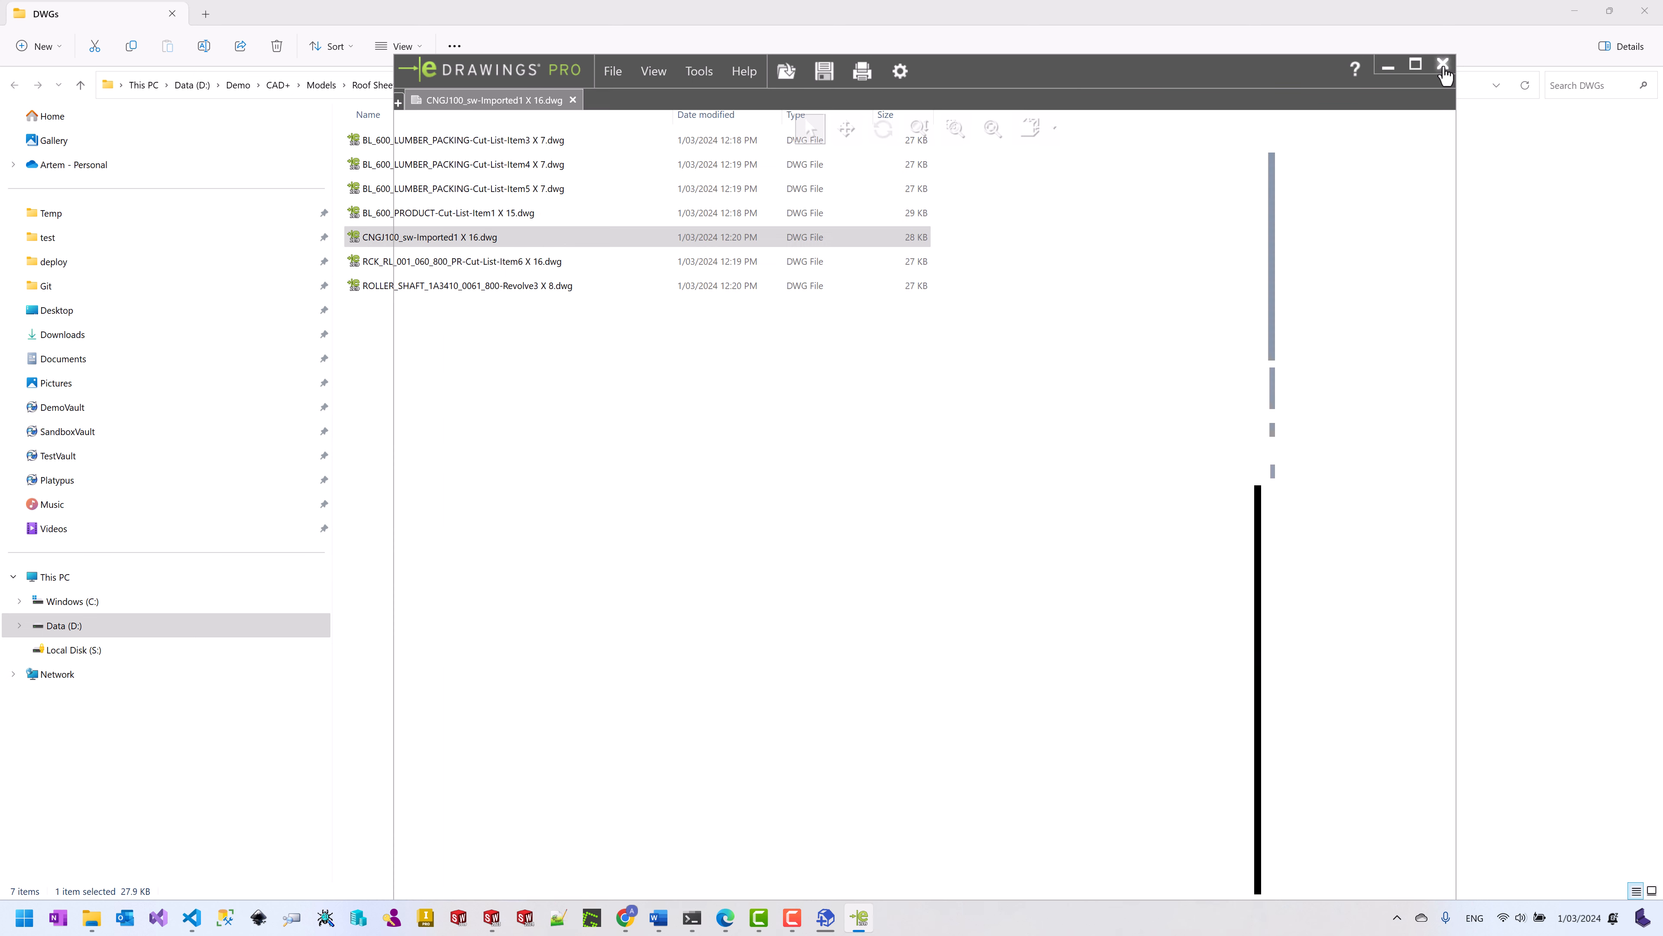
left_click(1574, 11)
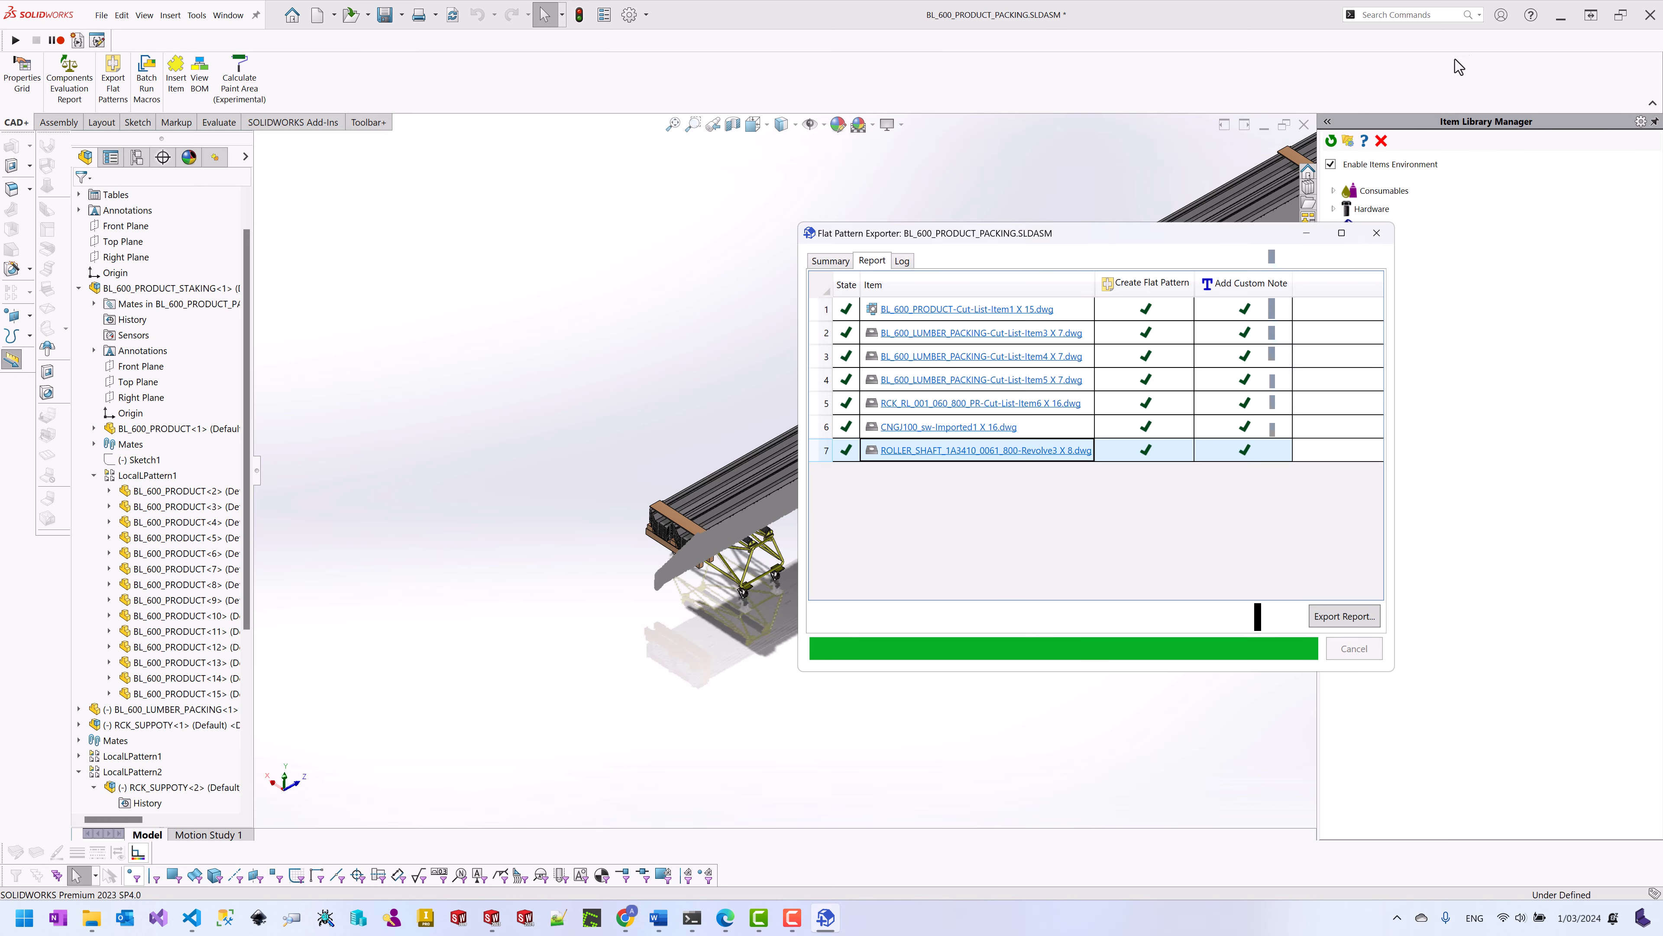
Step: Dismiss the Flat Pattern Exporter report and bring up the Tools menu
left_click(1377, 233)
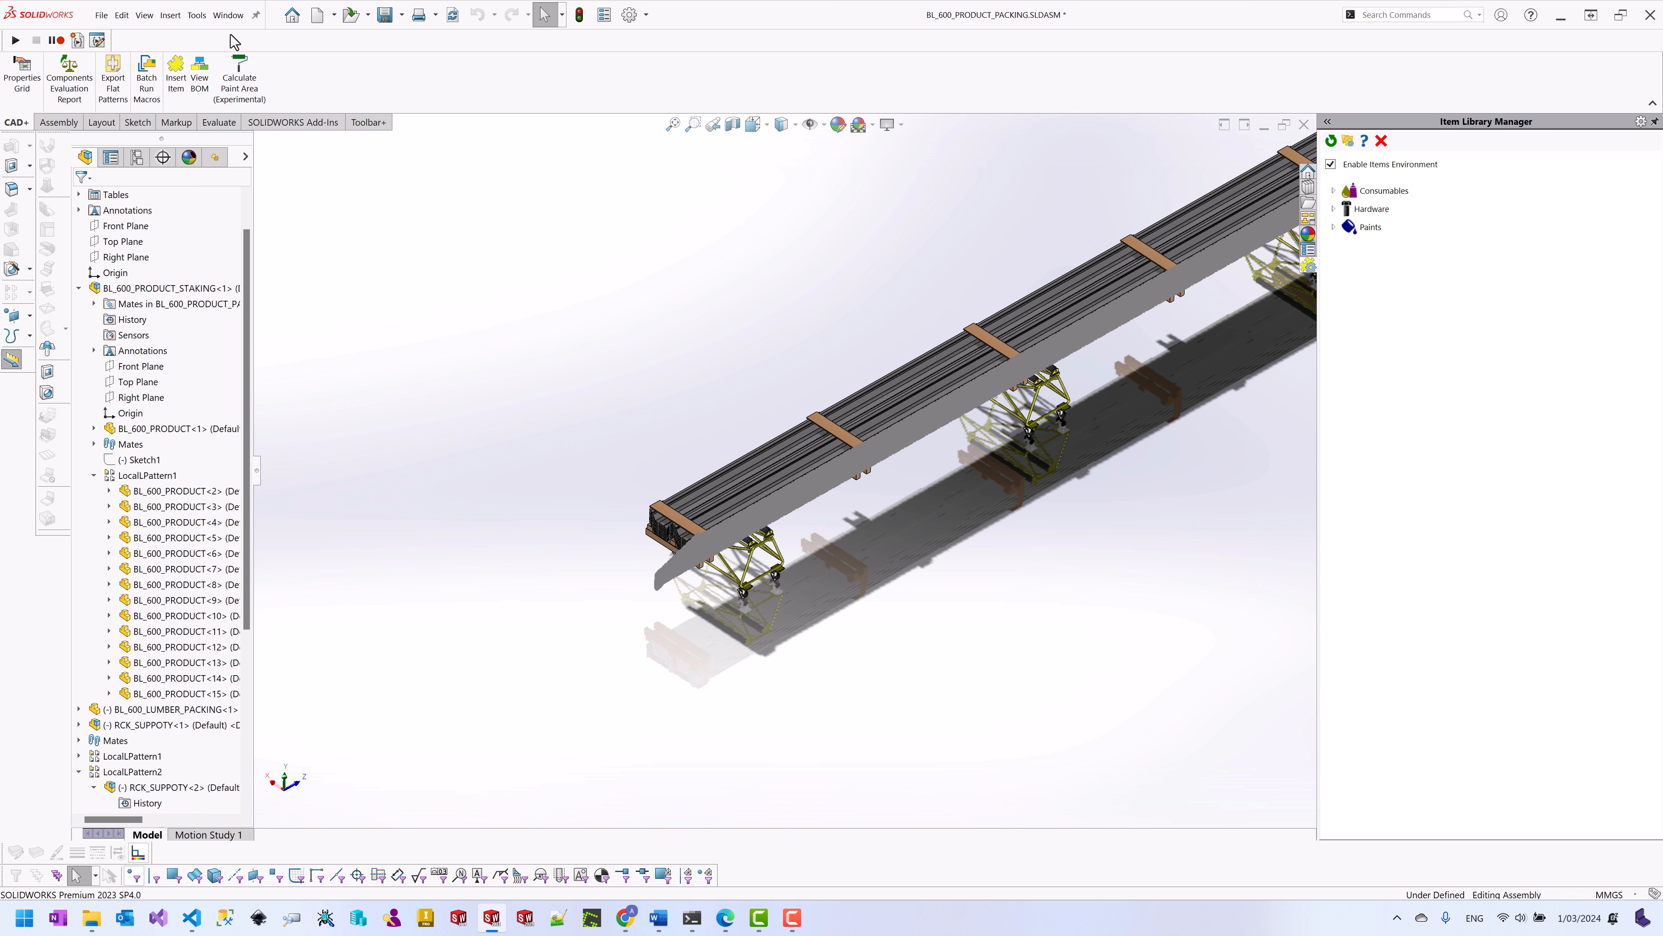
left_click(196, 15)
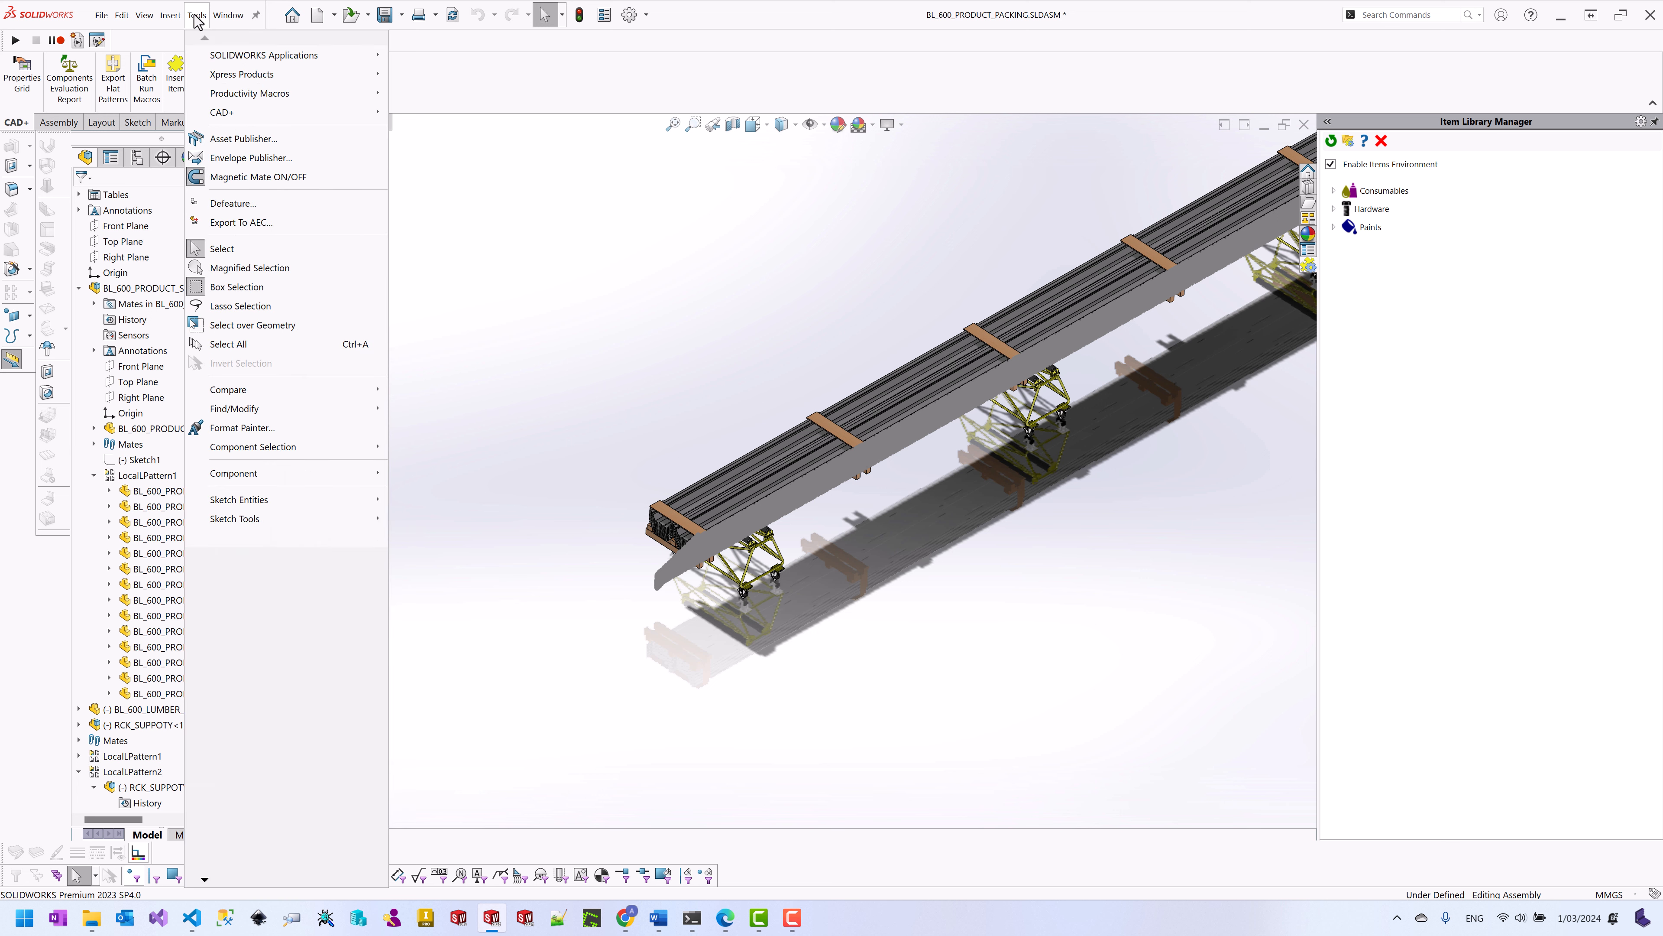
Step: In Toolbar+ Configuration, keep the Open Associated Drawing macro triggered by Button and save
mouse_move(252, 112)
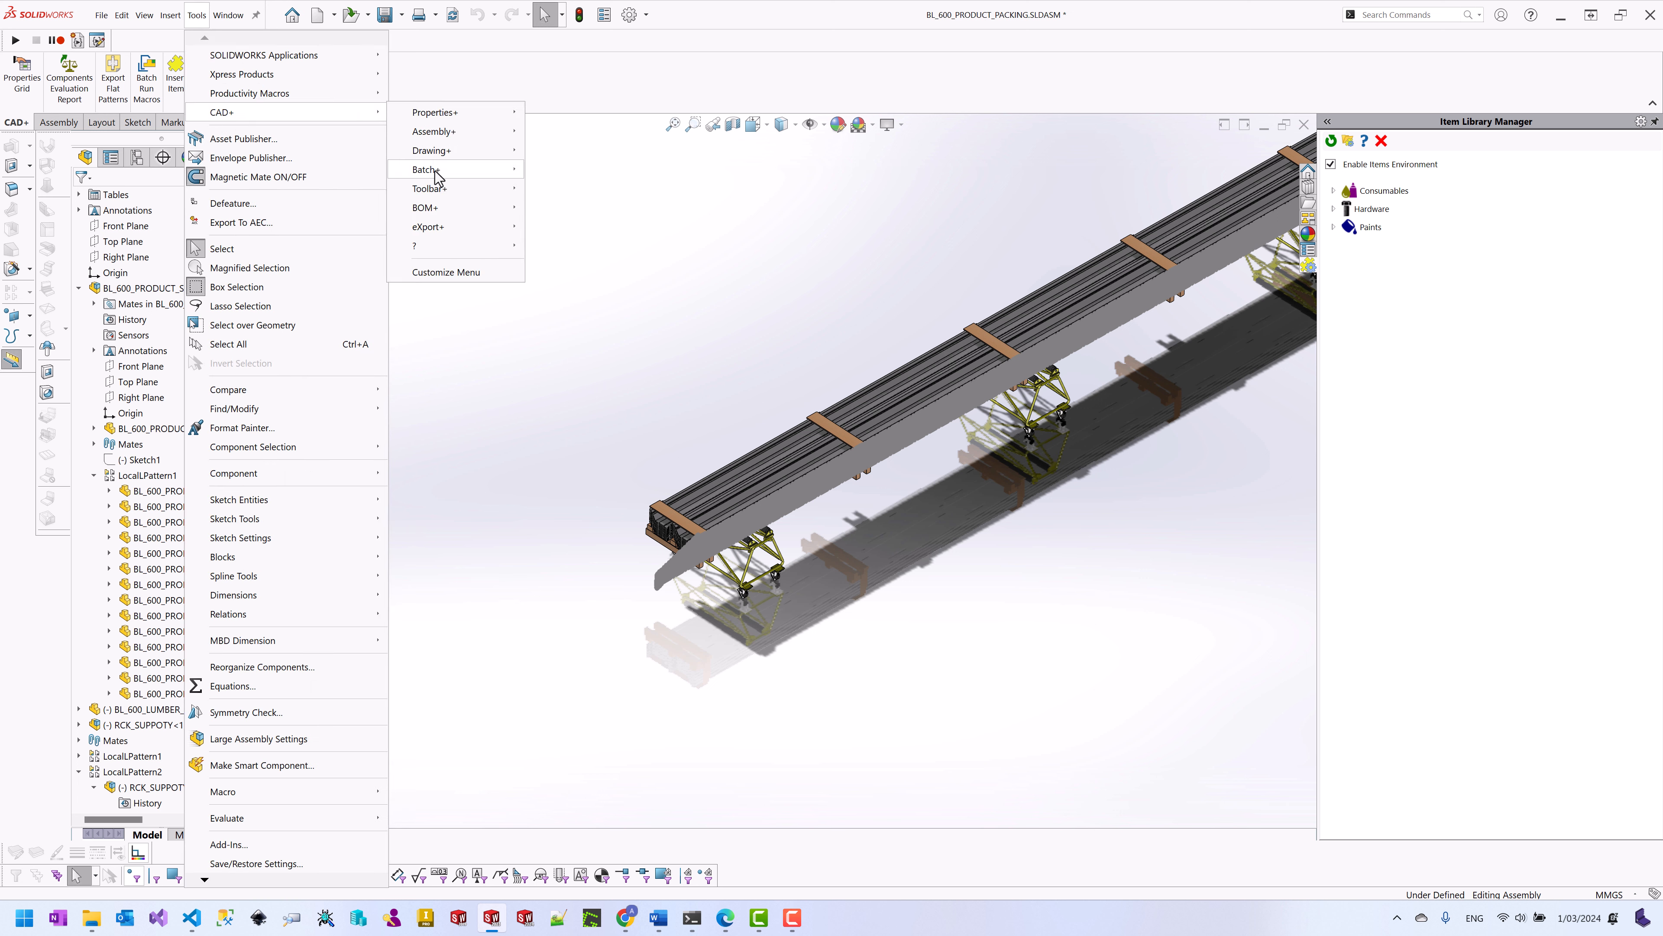
mouse_move(463, 190)
left_click(567, 191)
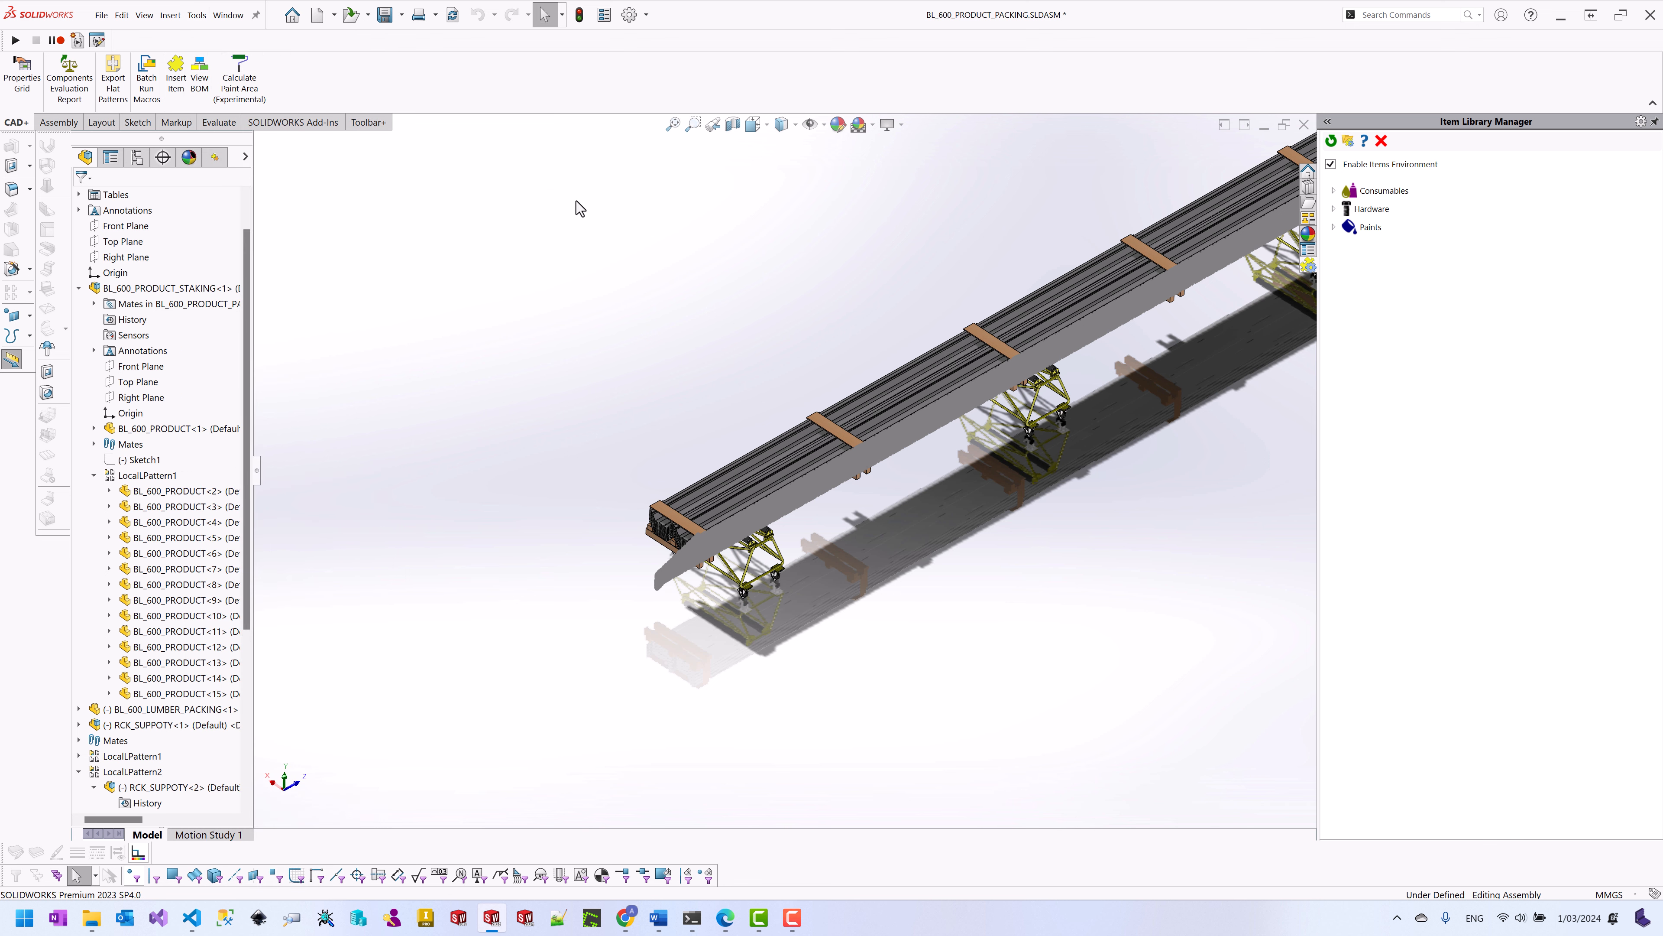
left_click(551, 240)
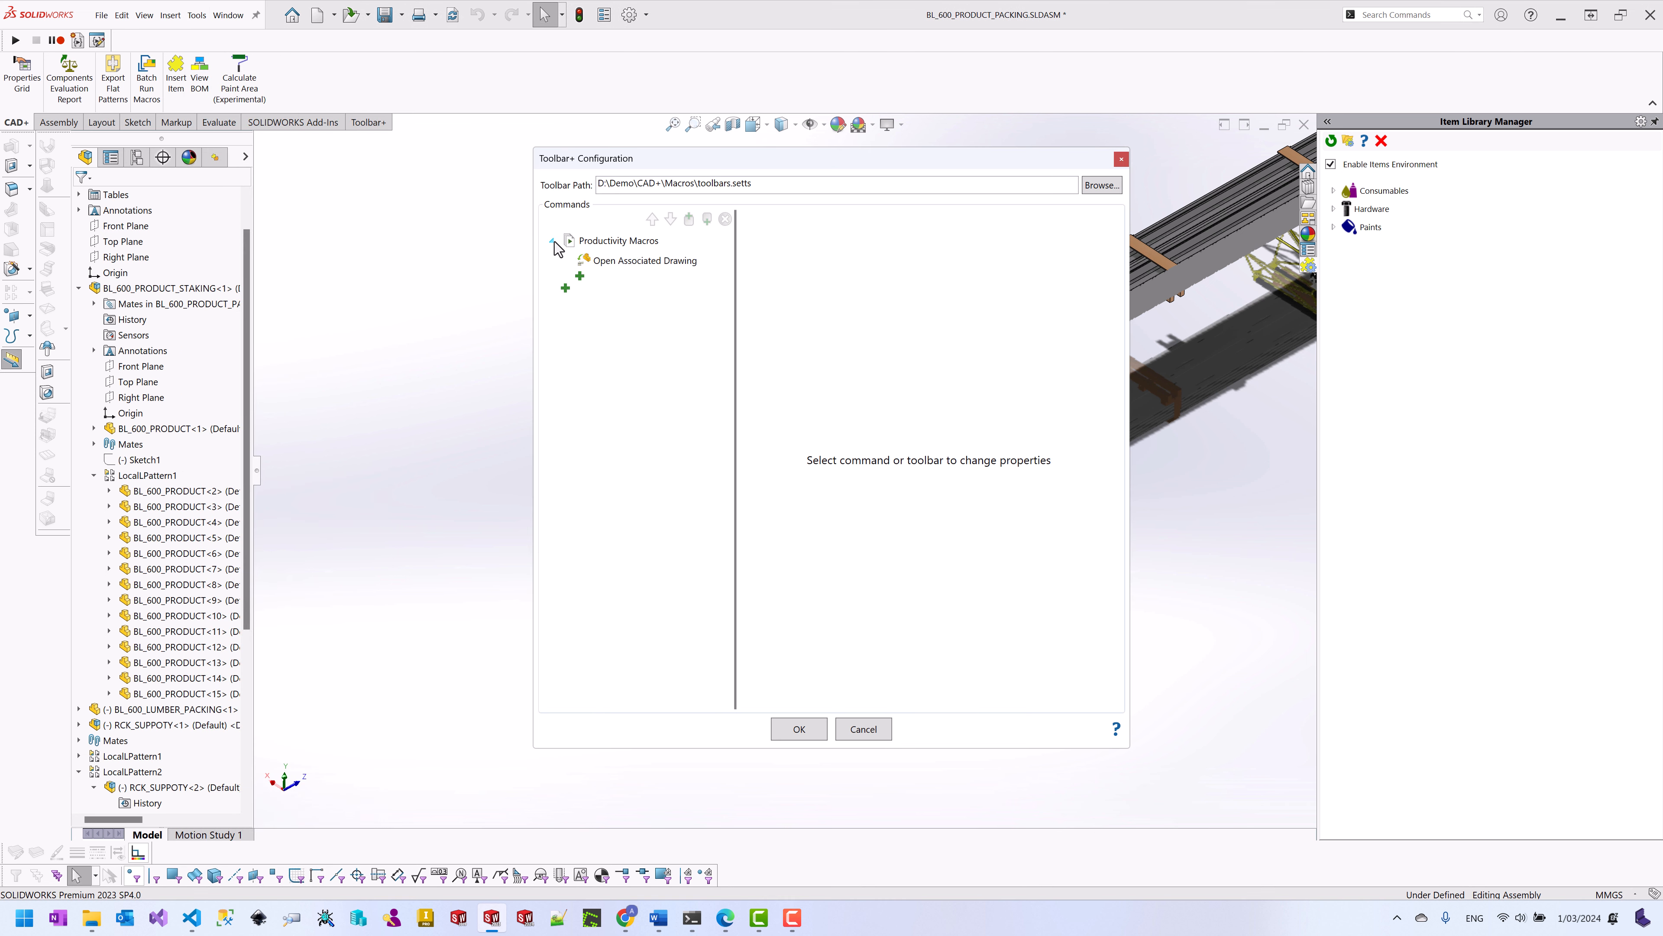
left_click(647, 260)
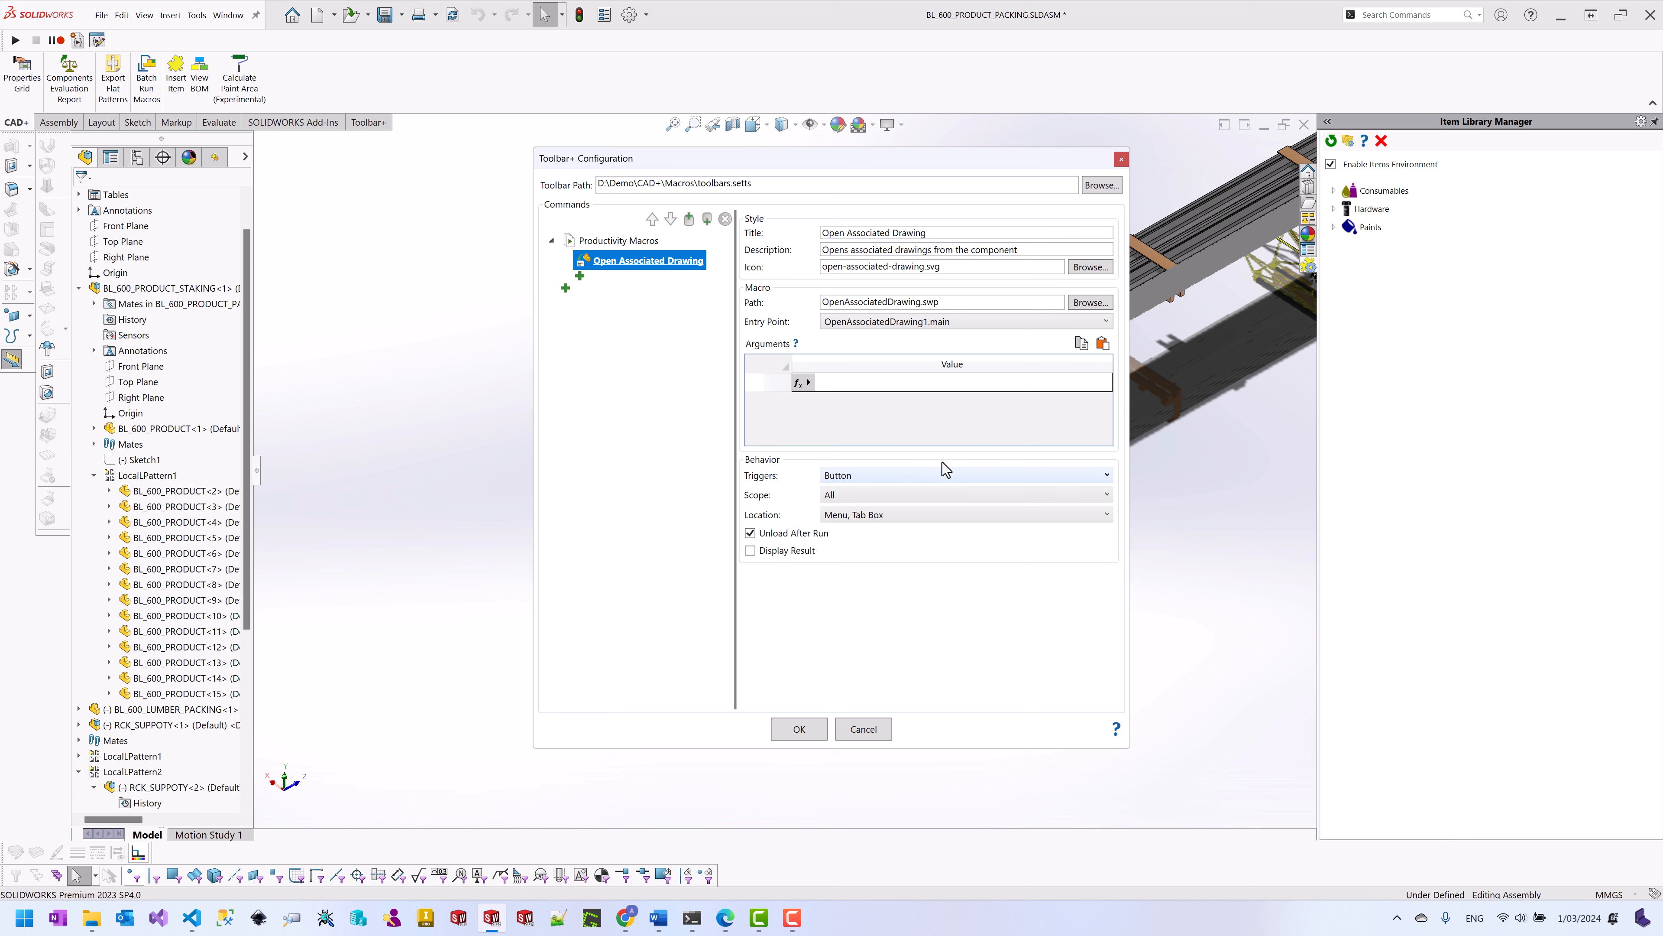
left_click(942, 477)
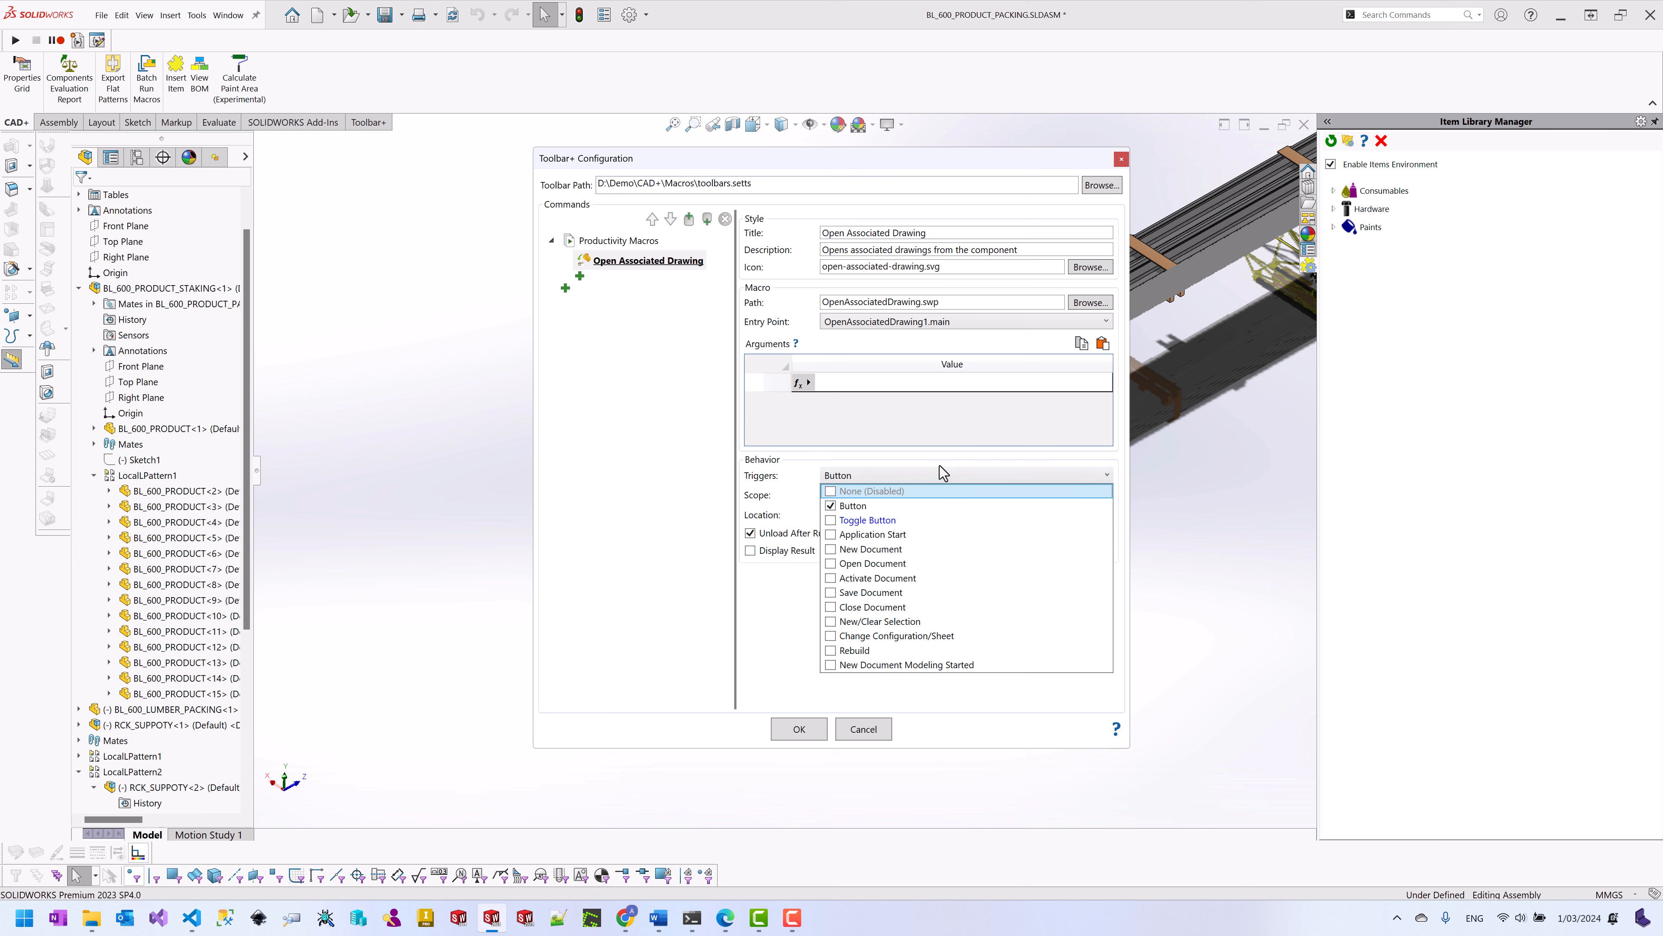
left_click(781, 621)
left_click(864, 728)
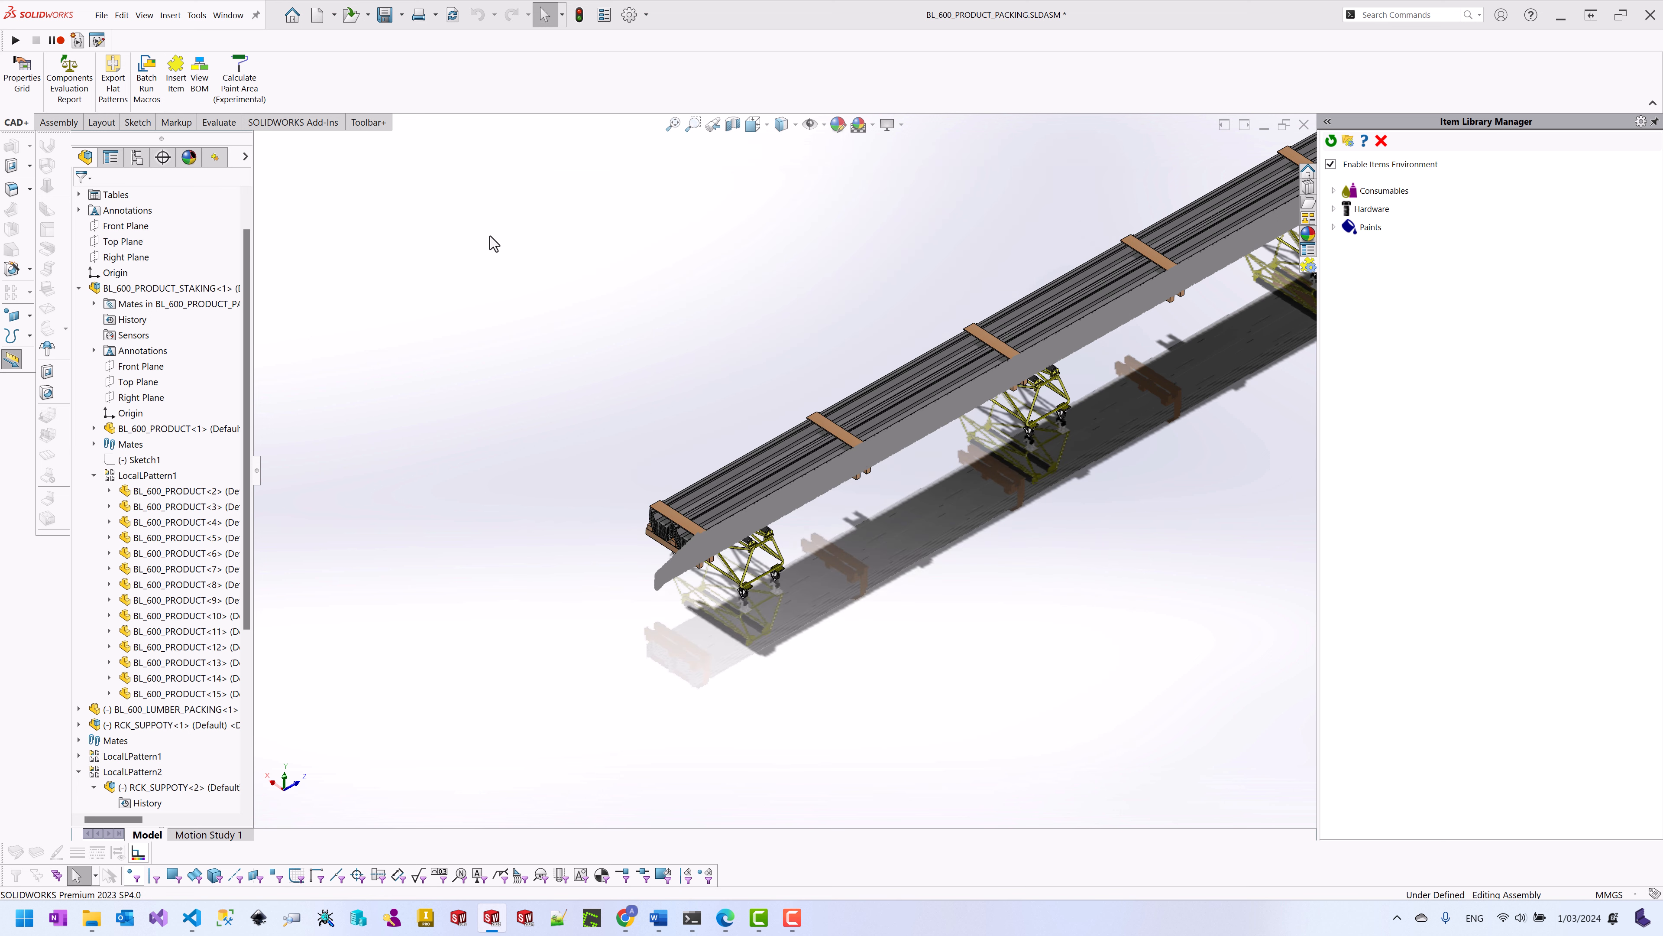
left_click(368, 122)
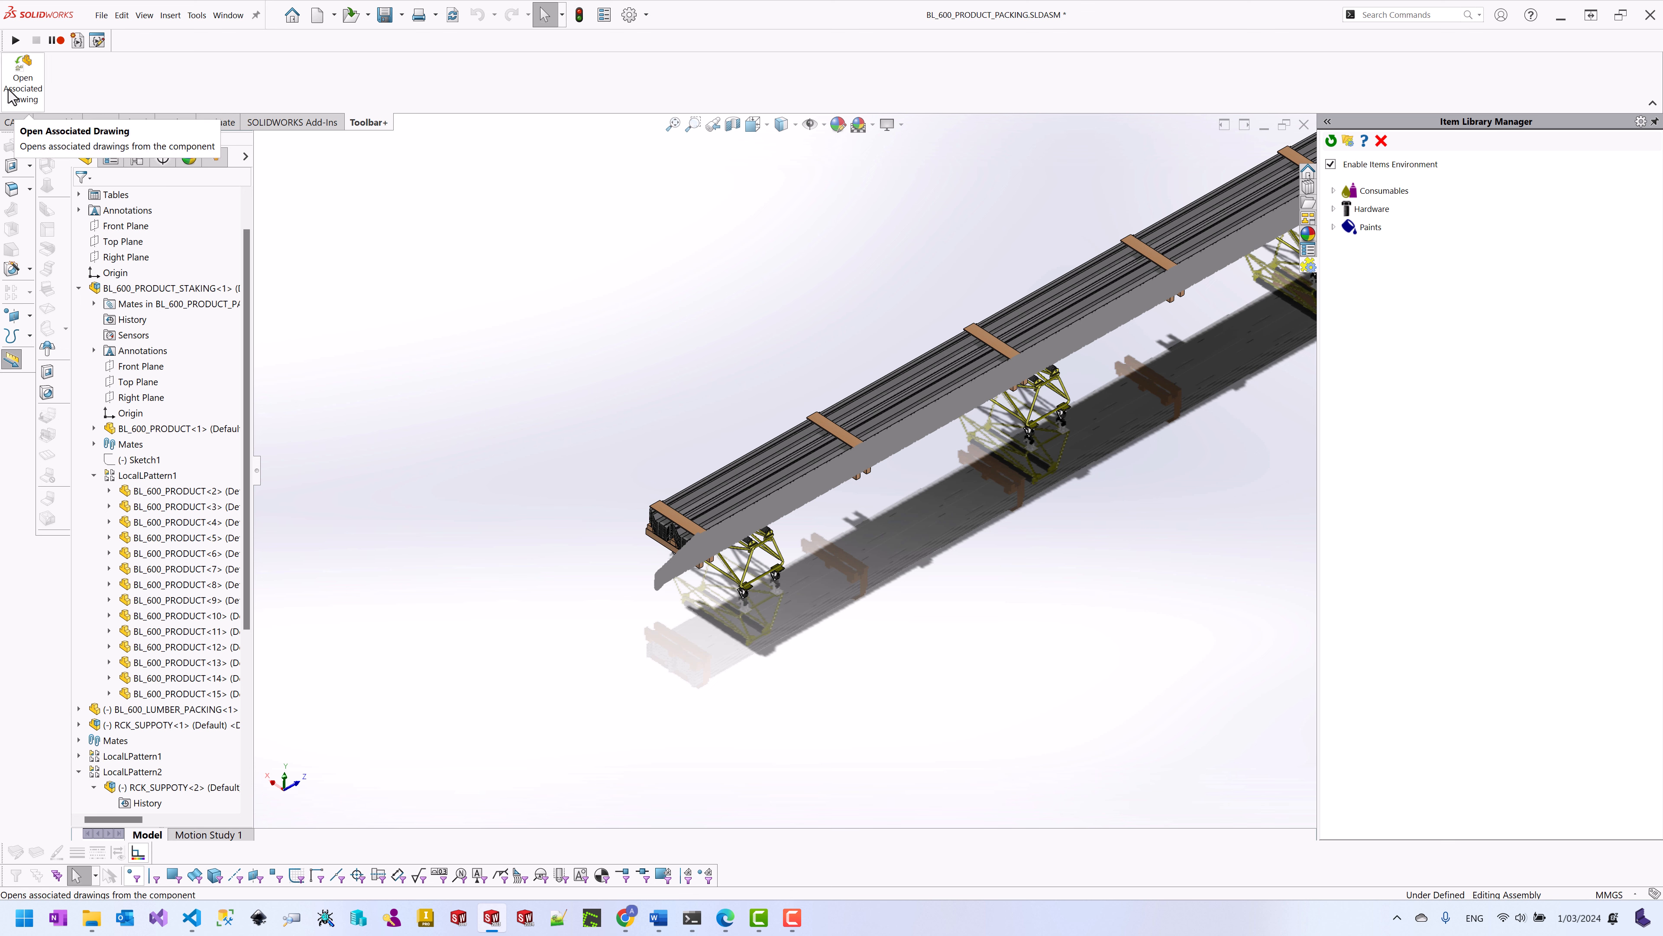
mouse_move(627, 920)
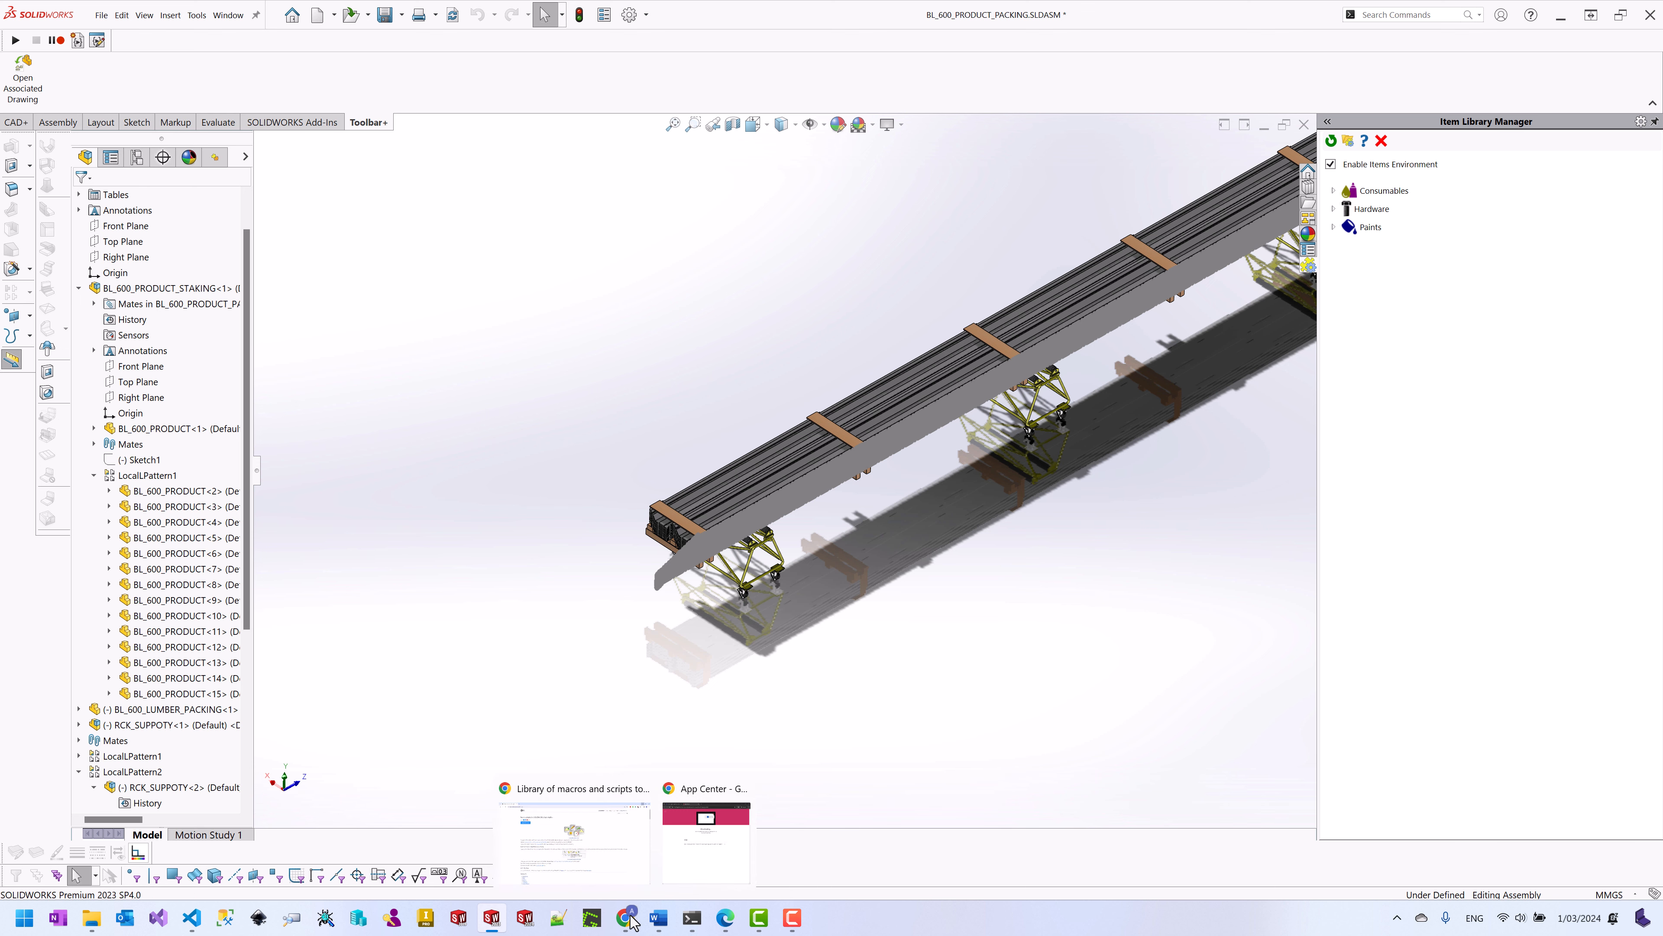
left_click(611, 855)
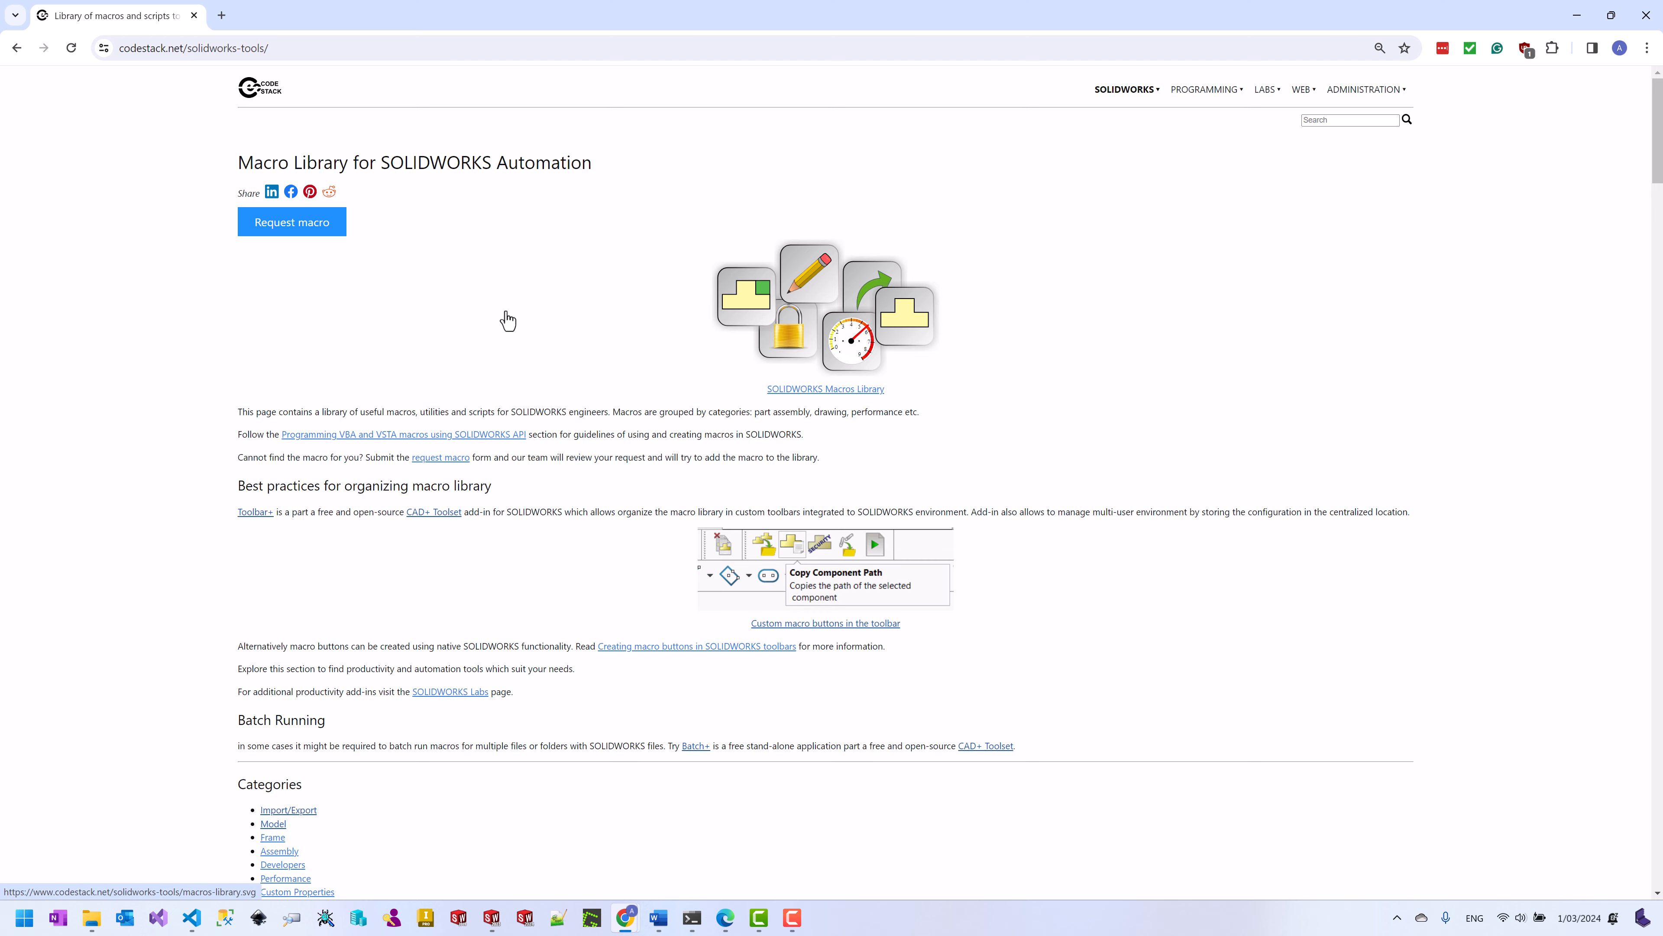
scroll(505, 321, "down", 5)
scroll(505, 321, "down", 20)
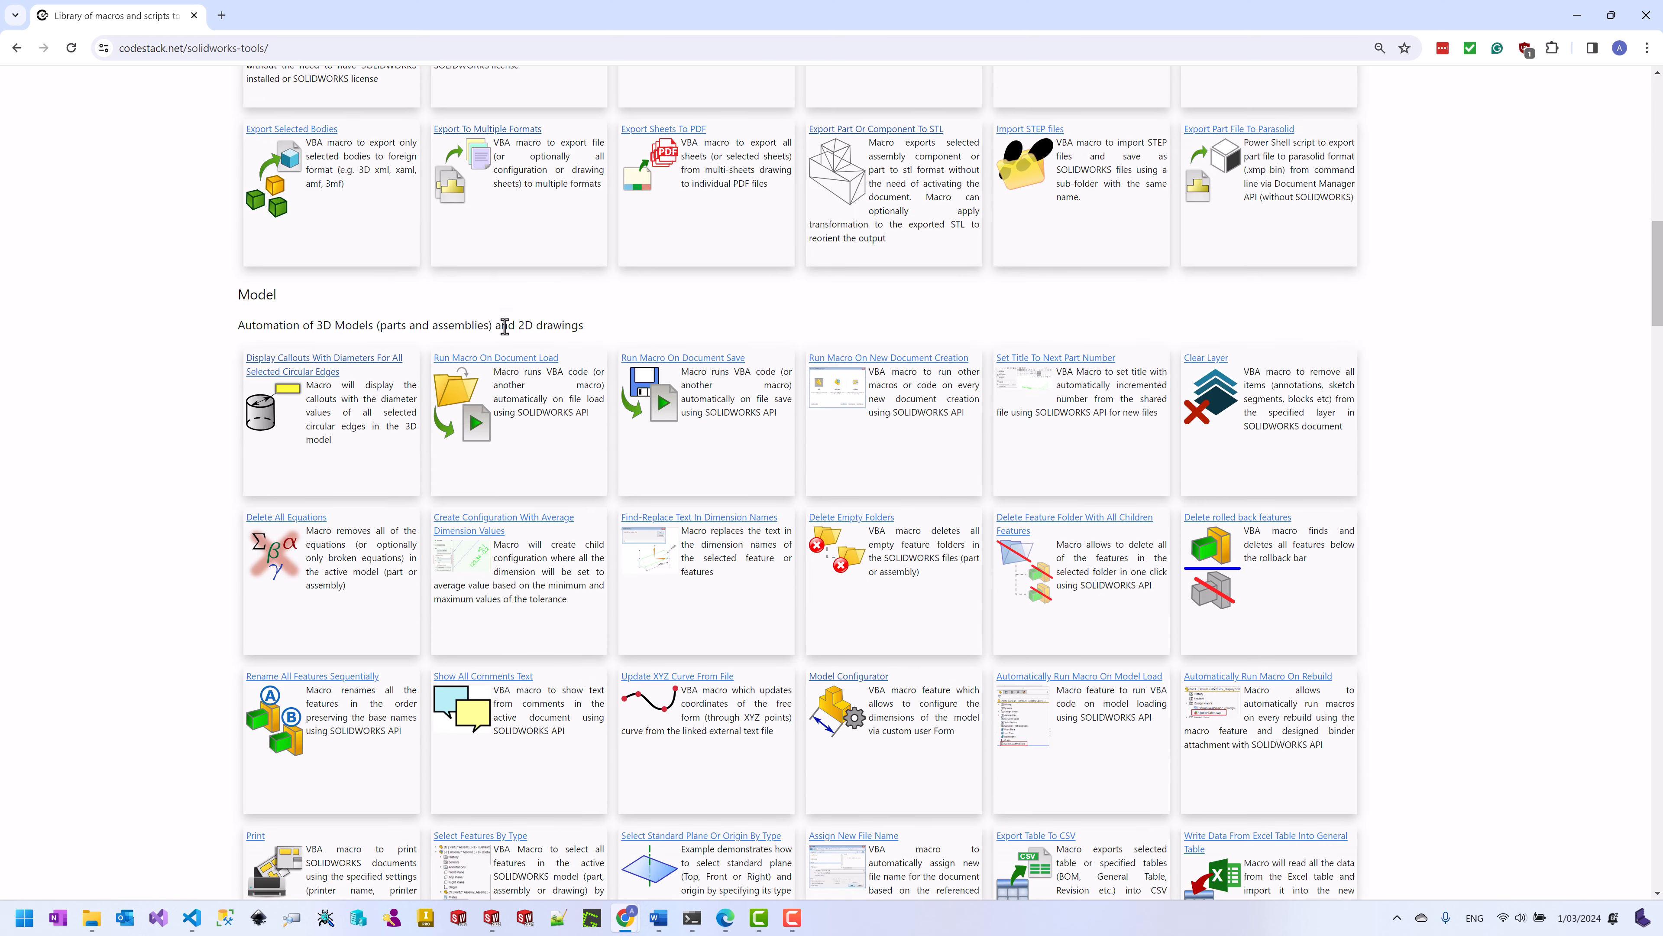
scroll(506, 328, "down", 4)
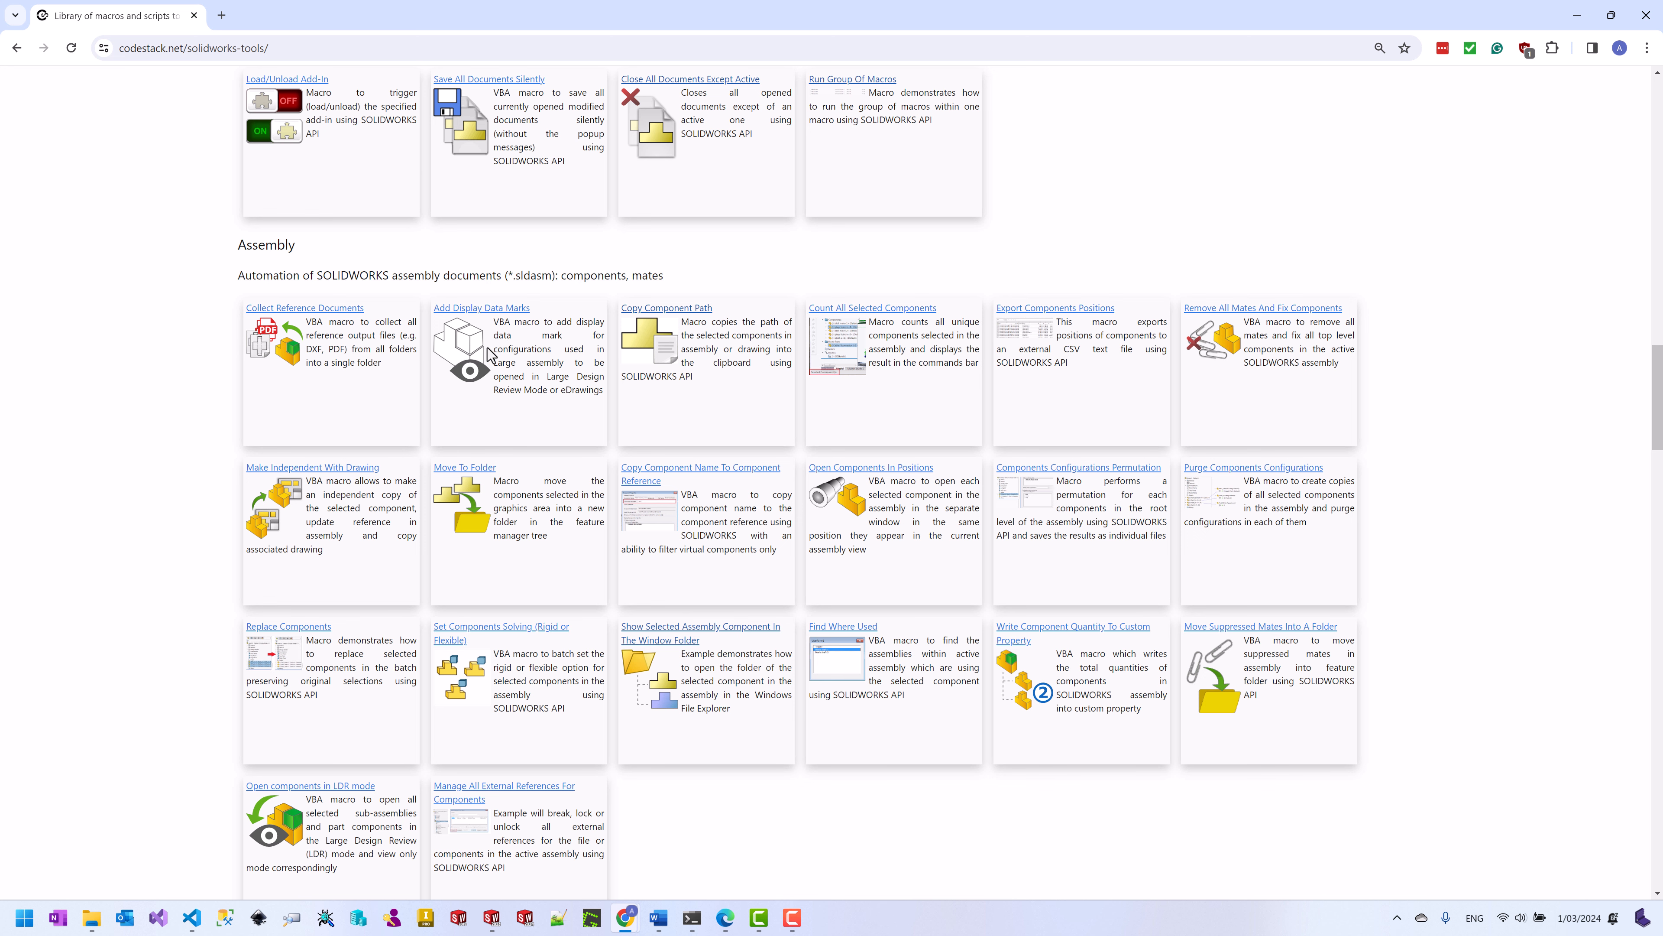
left_click(1577, 15)
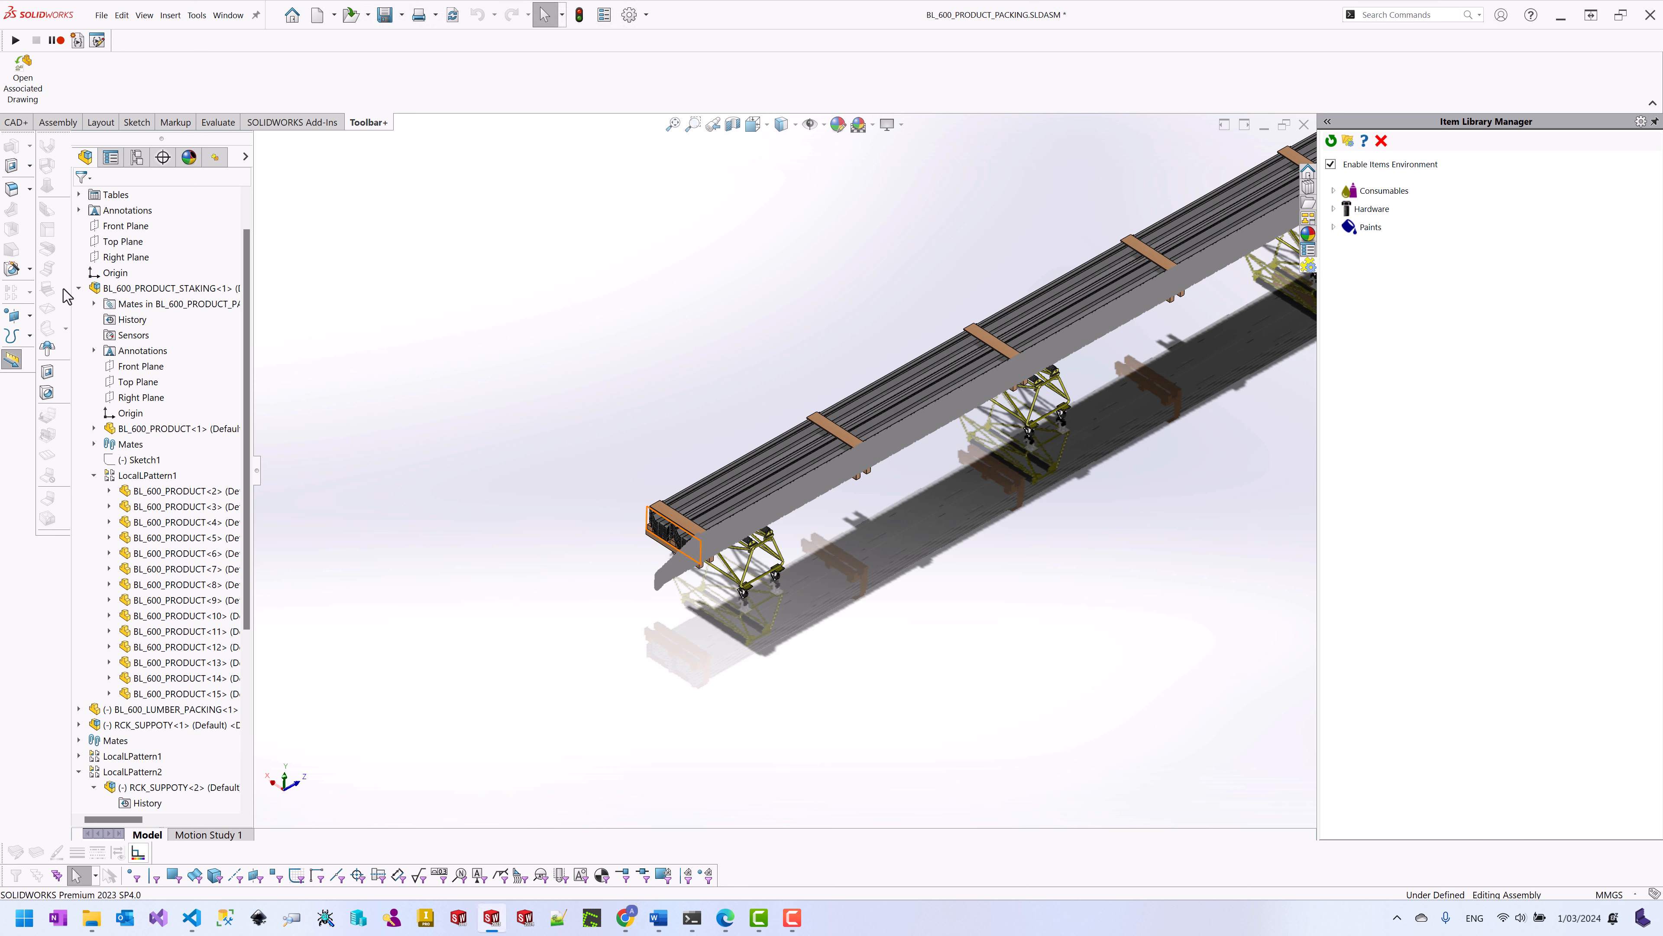
left_click(78, 289)
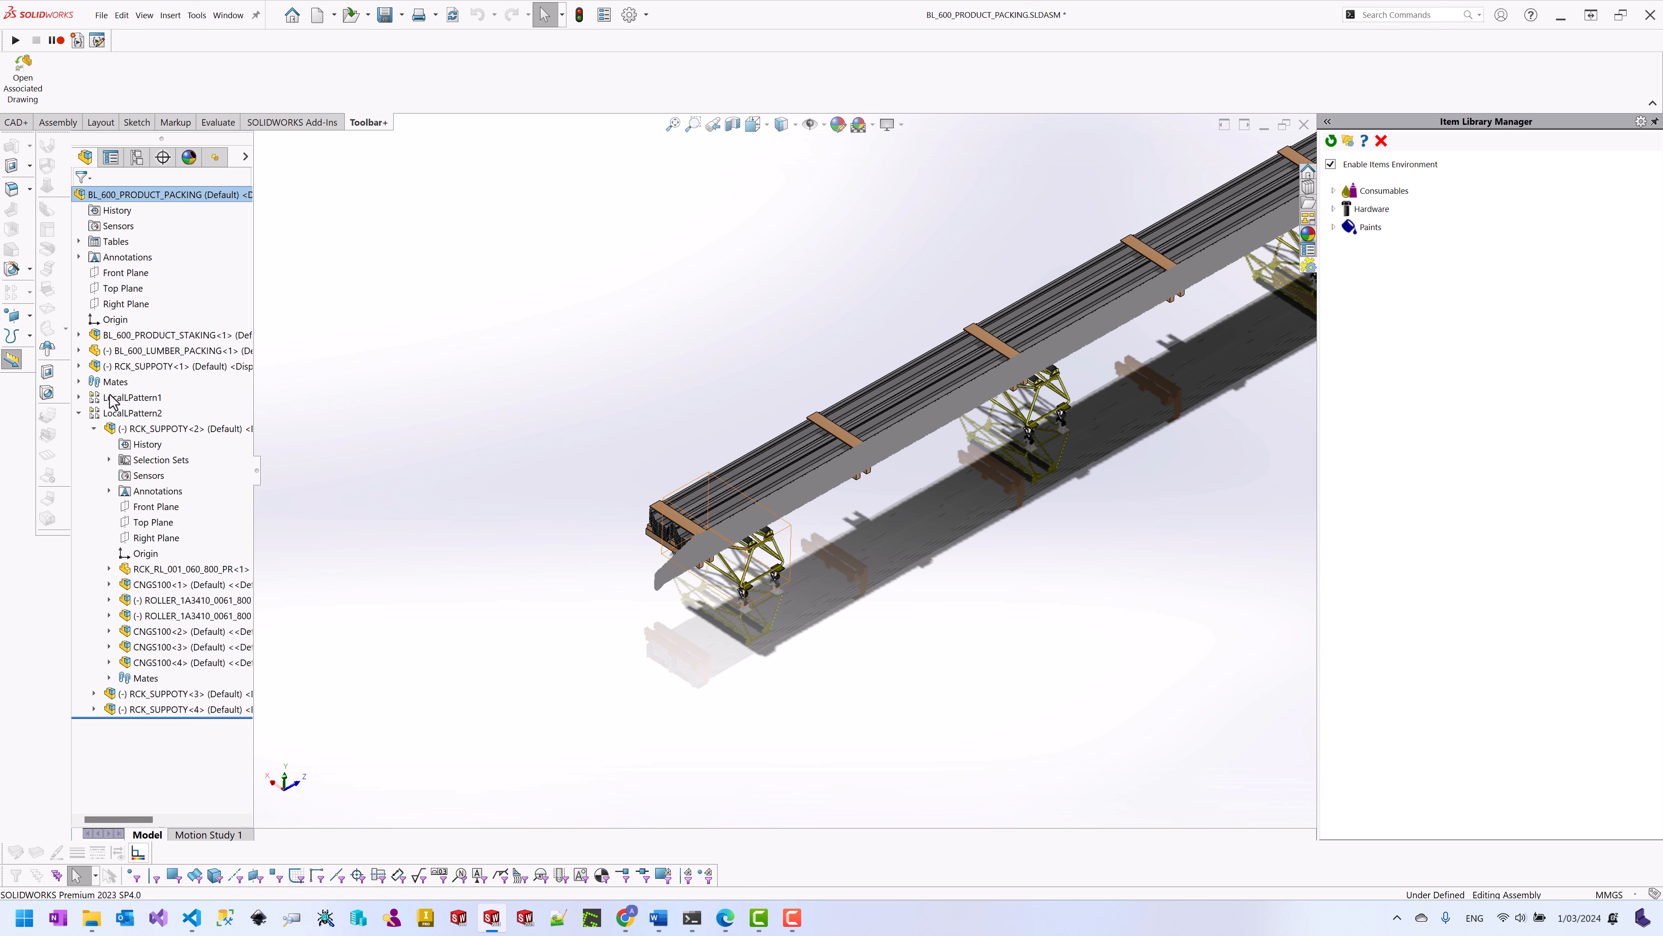
right_click(162, 368)
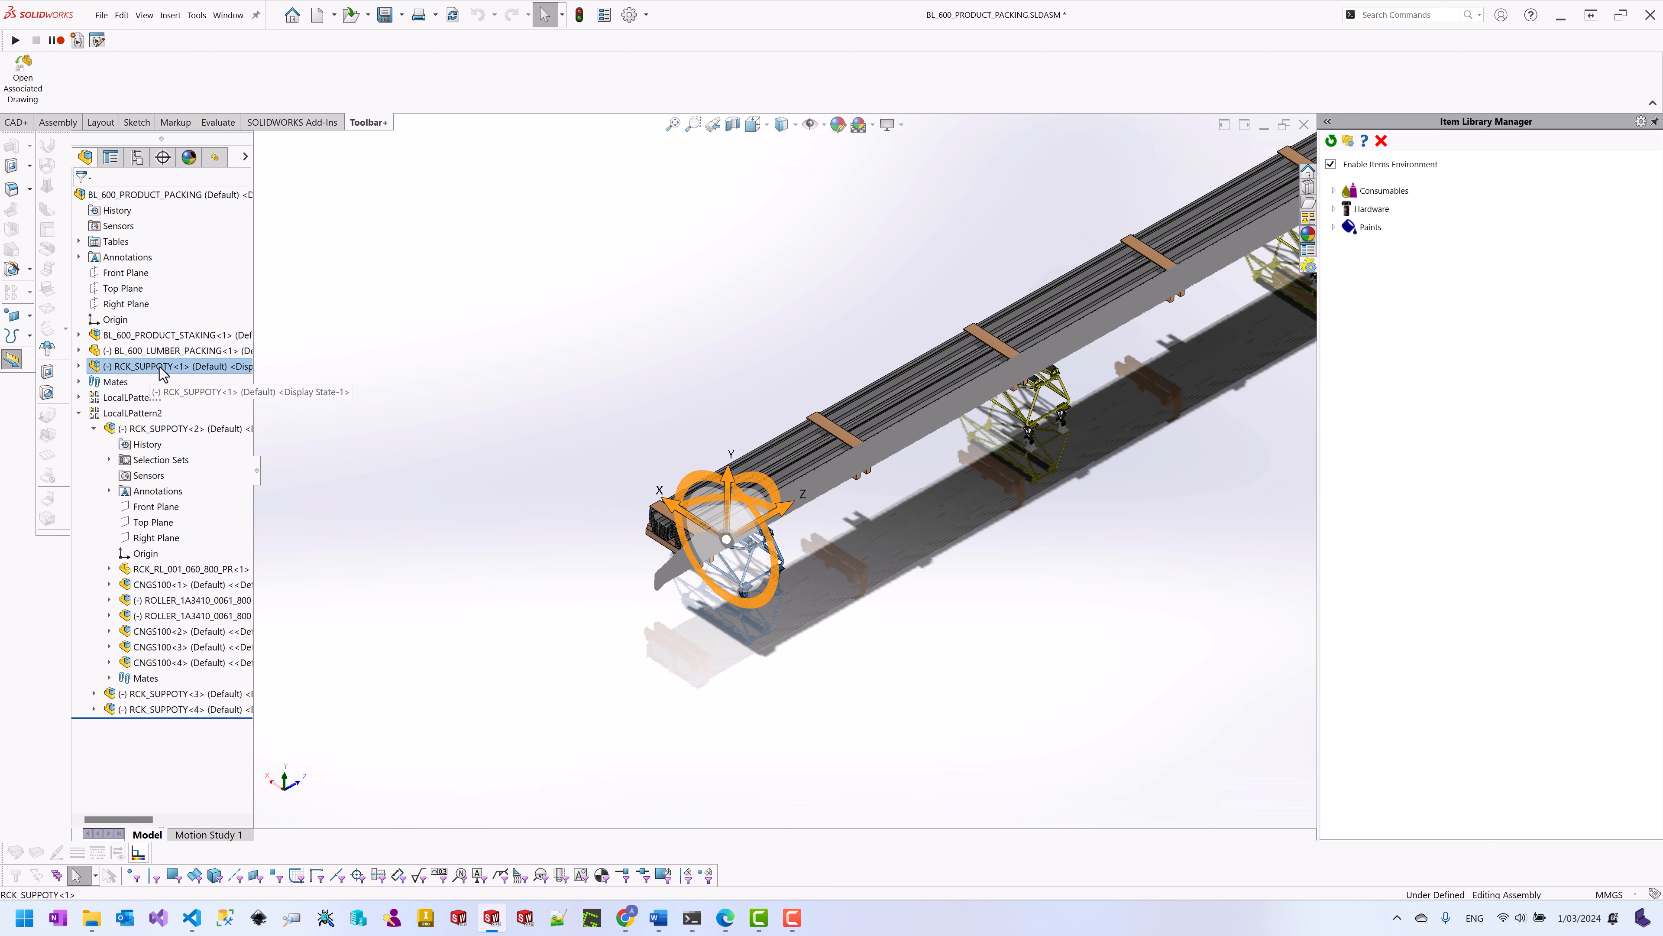
left_click(207, 294)
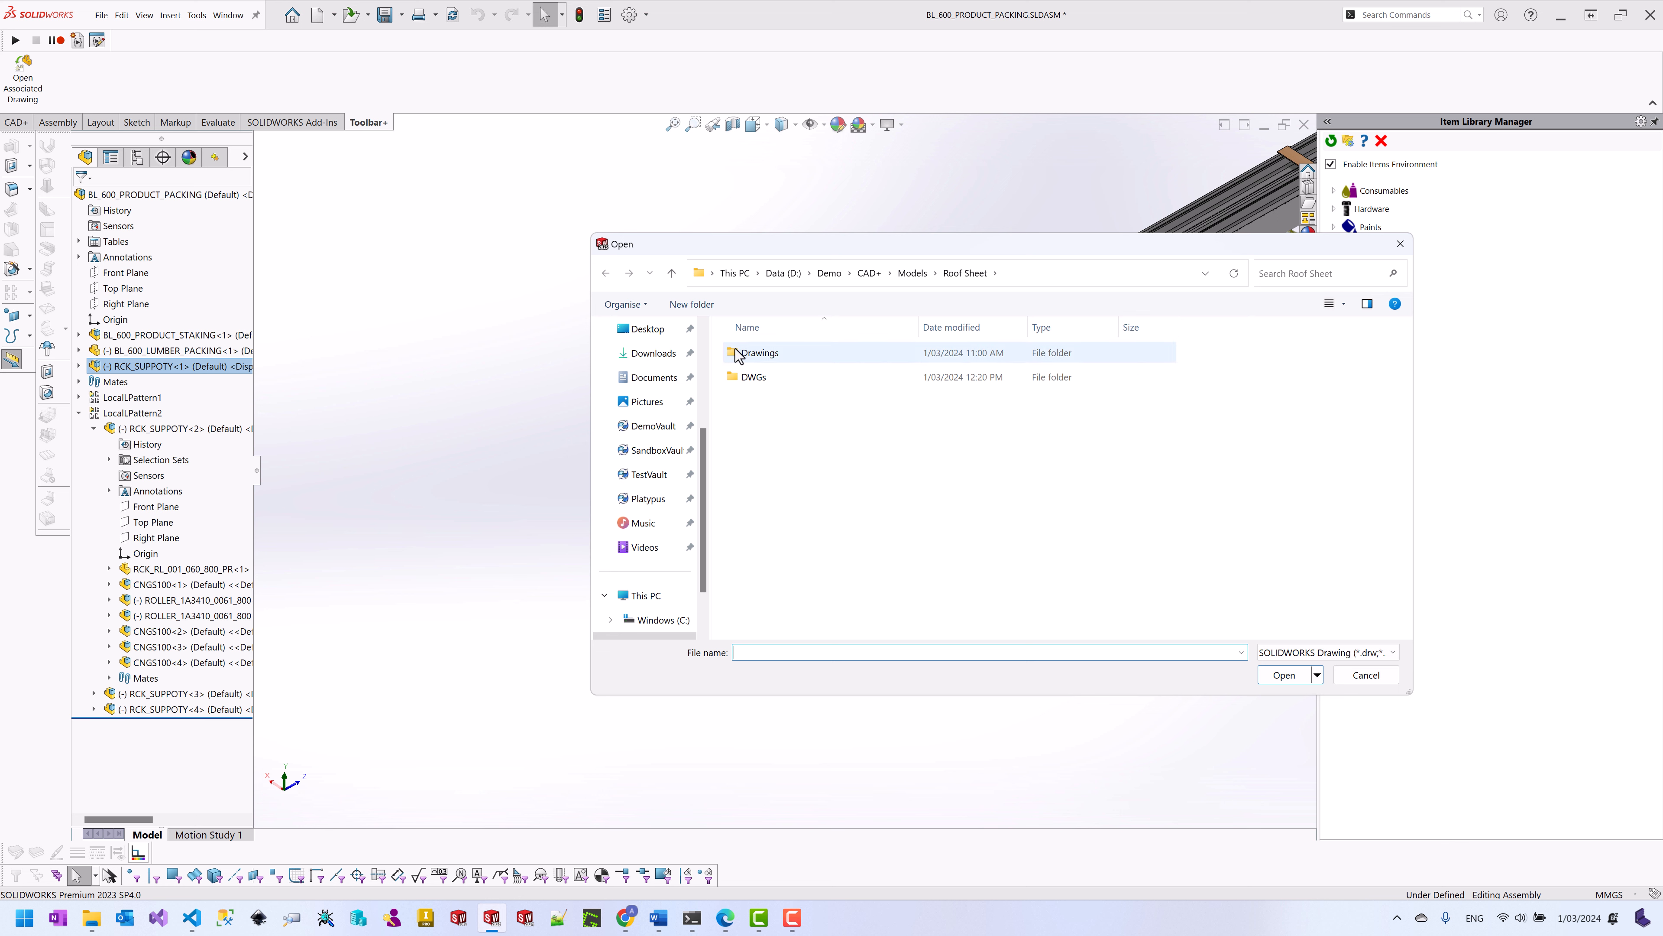
double_click(753, 353)
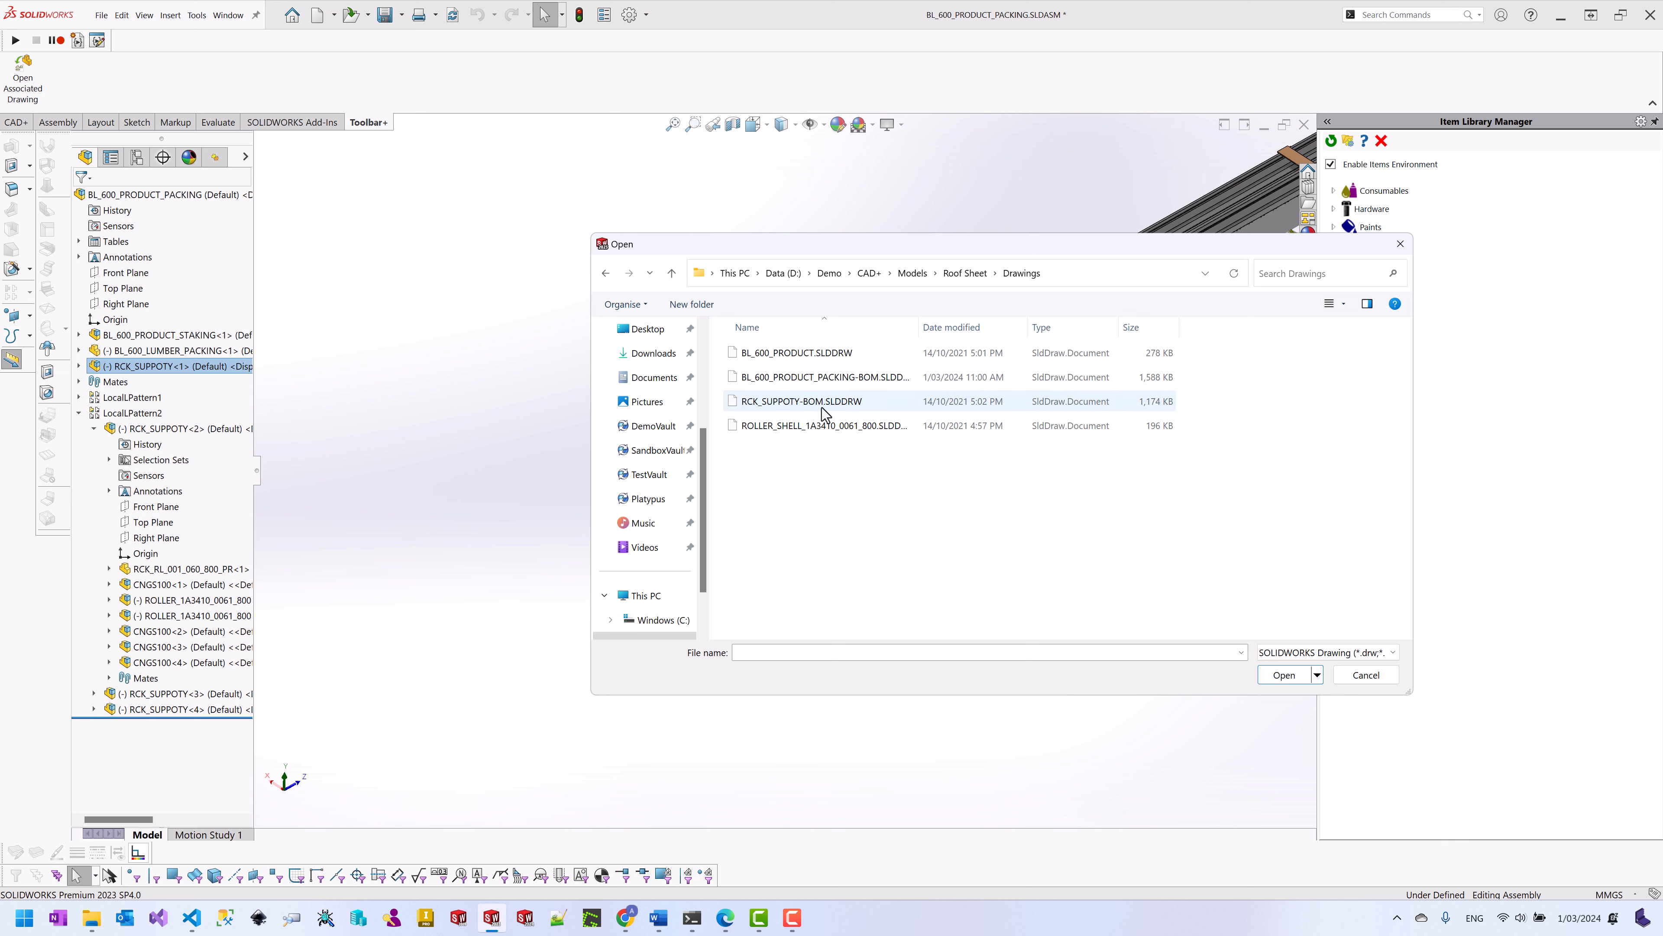
left_click(1366, 675)
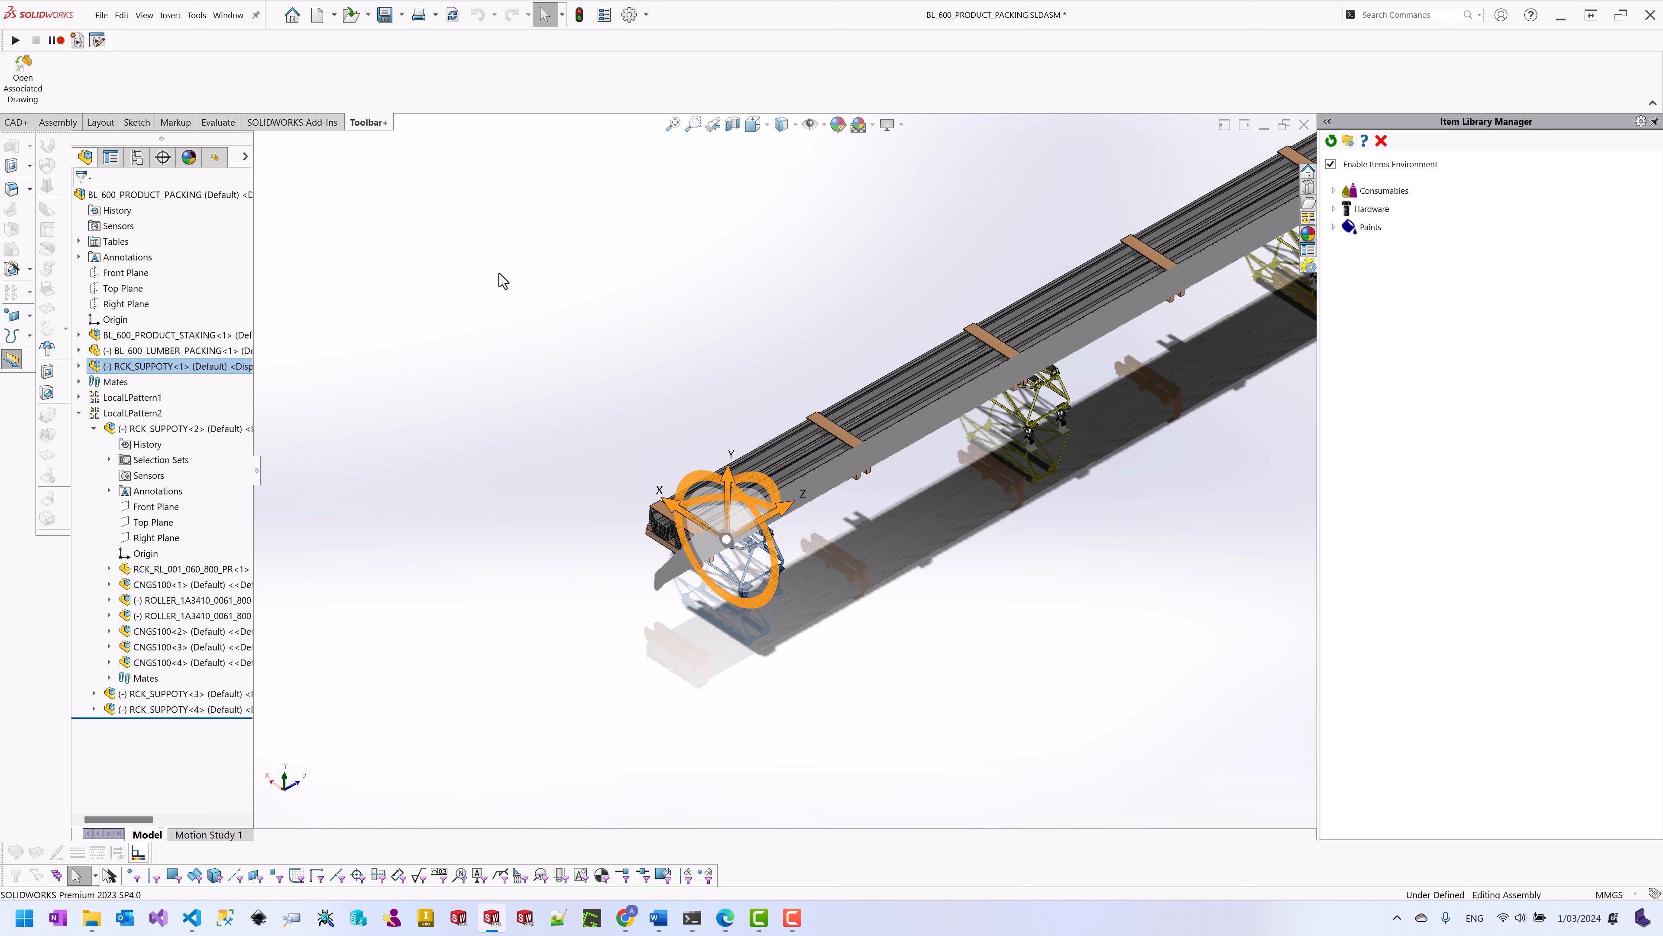
Step: Open the RCK_SUPPOTY-BOM drawing via Open Associated Drawing and switch to the CAD+ tab
left_click(22, 82)
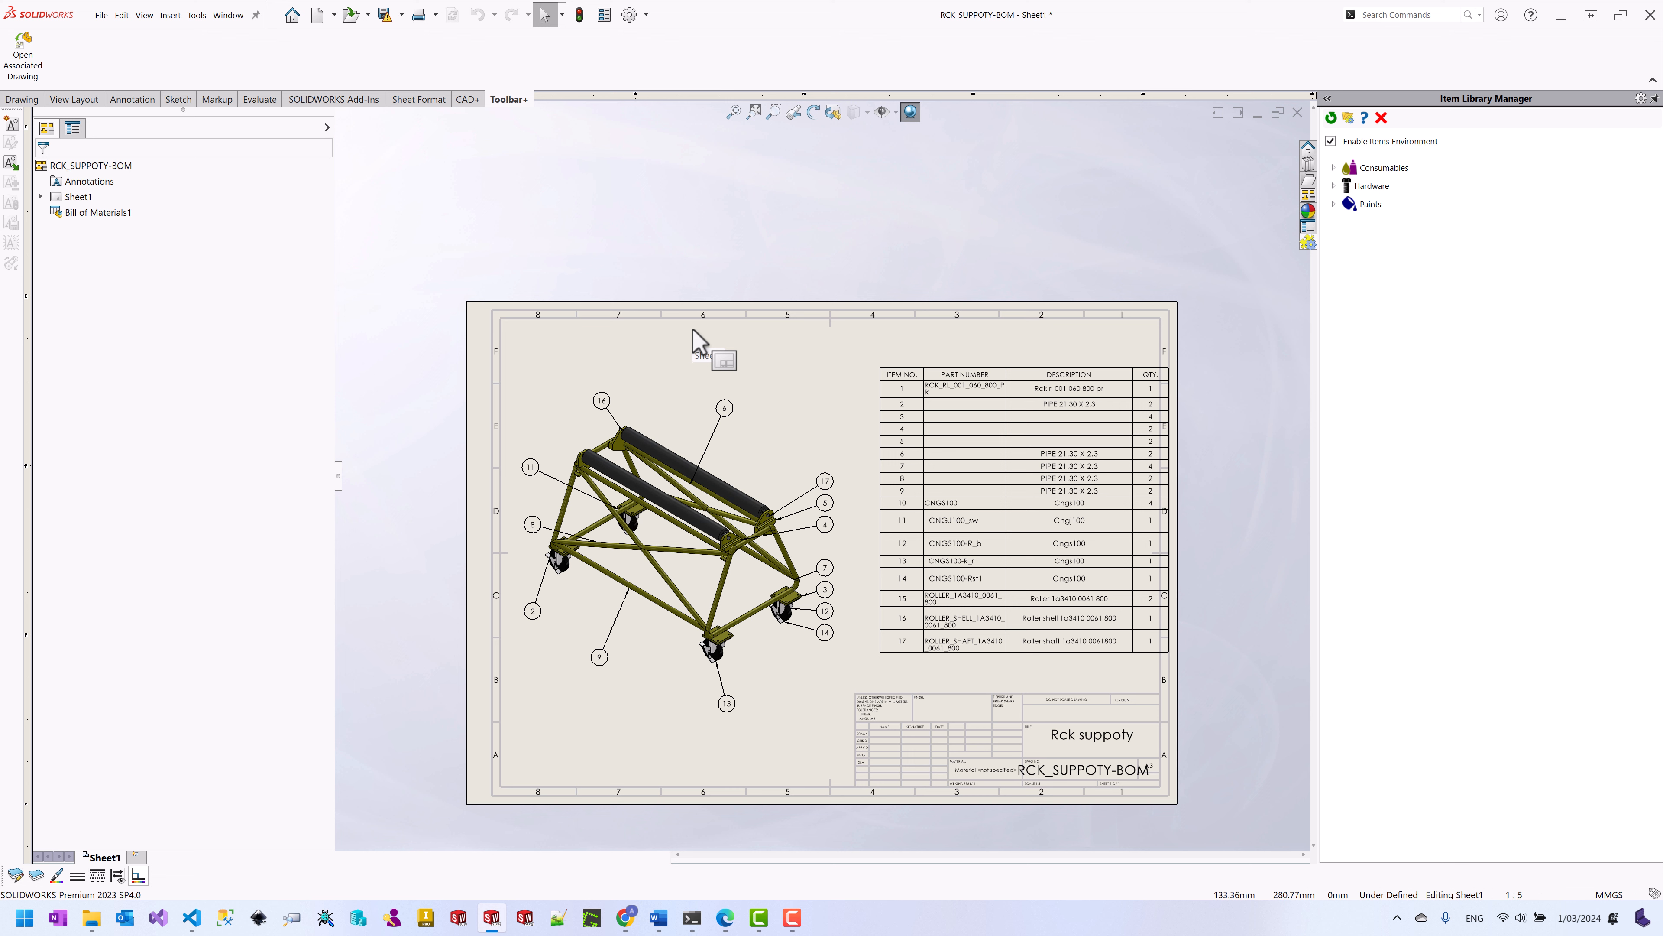
left_click(467, 100)
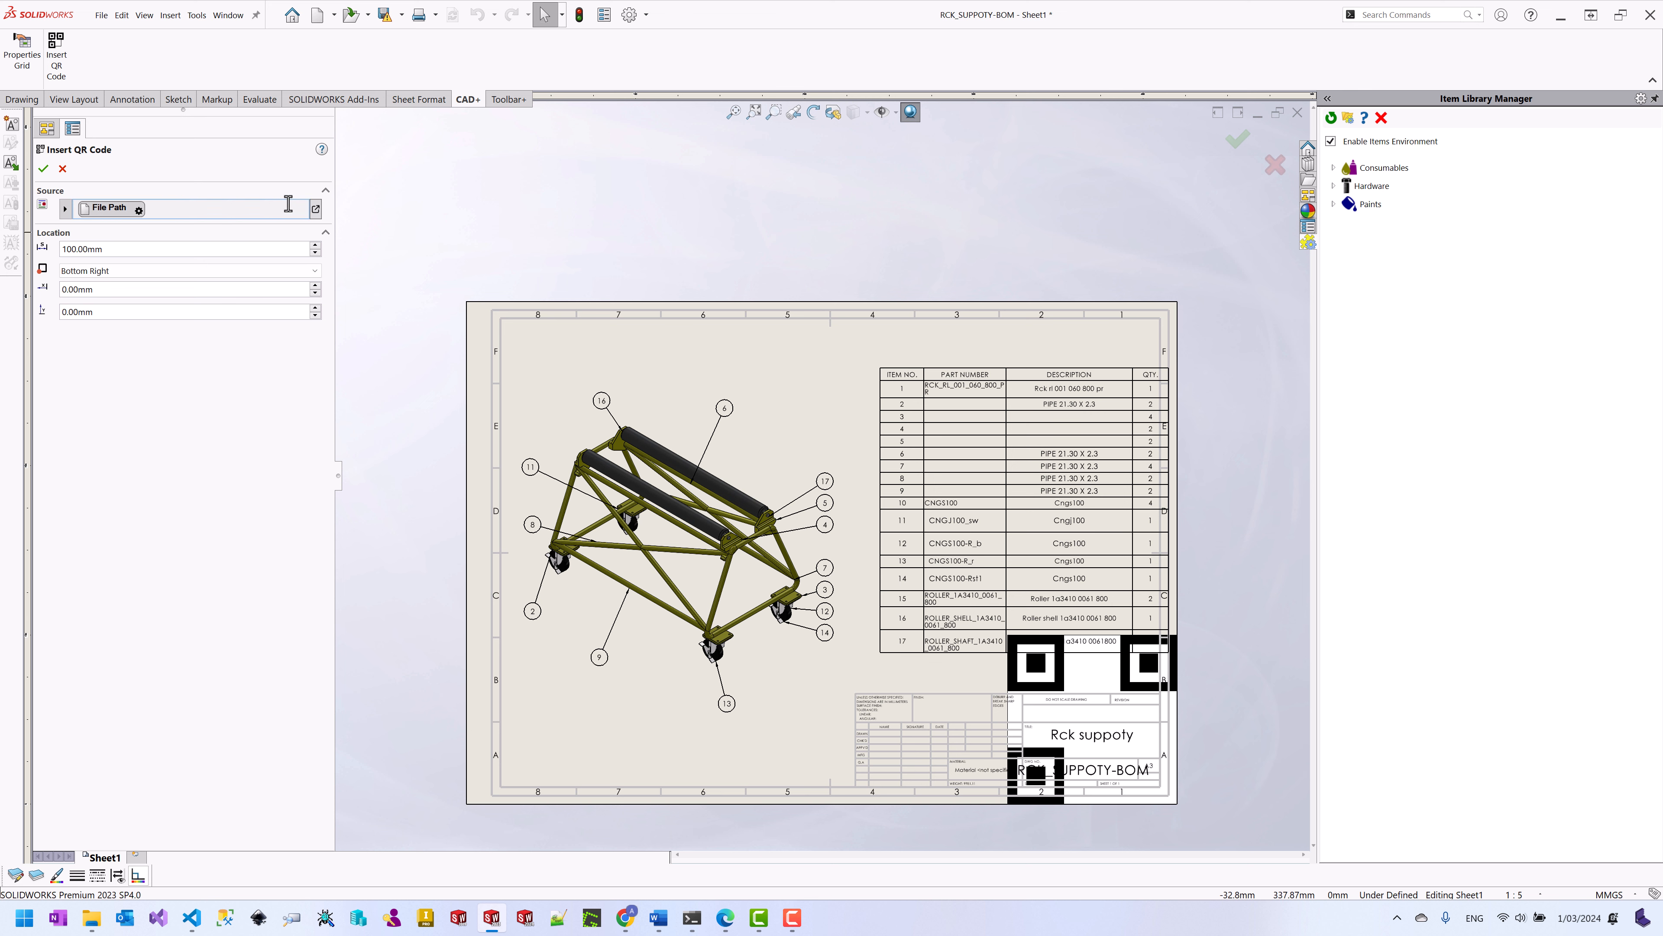
Step: Insert a File Path QR code, 50 mm, Bottom Left, offset X 20 mm and Y 10 mm
left_click(316, 209)
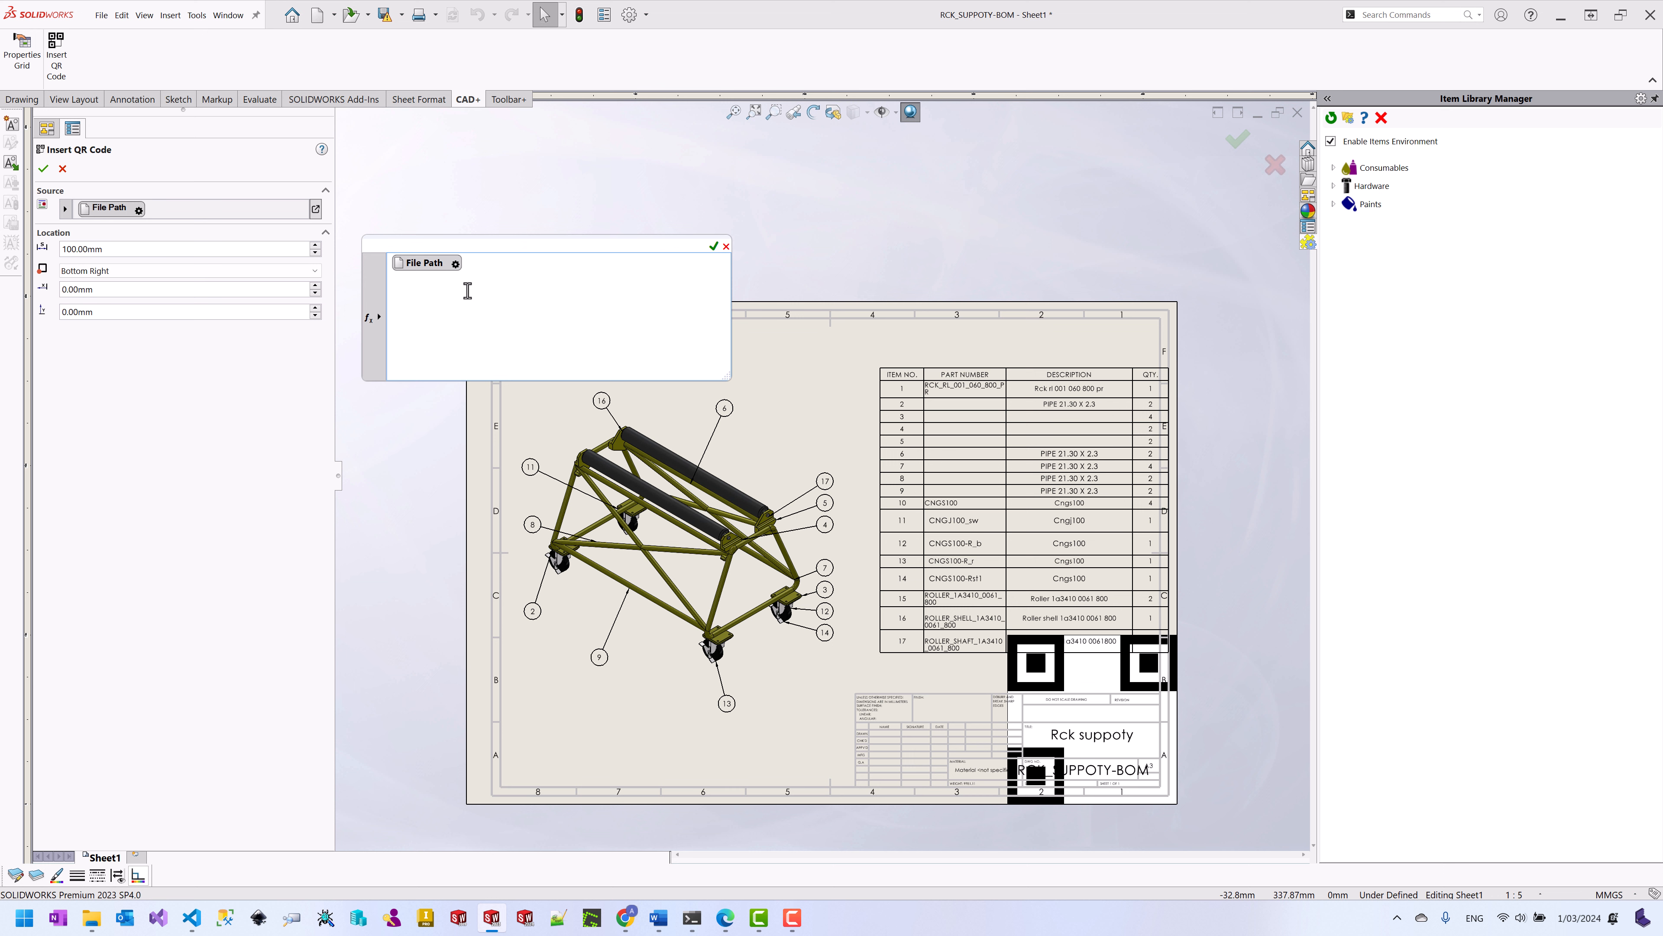
left_click(380, 319)
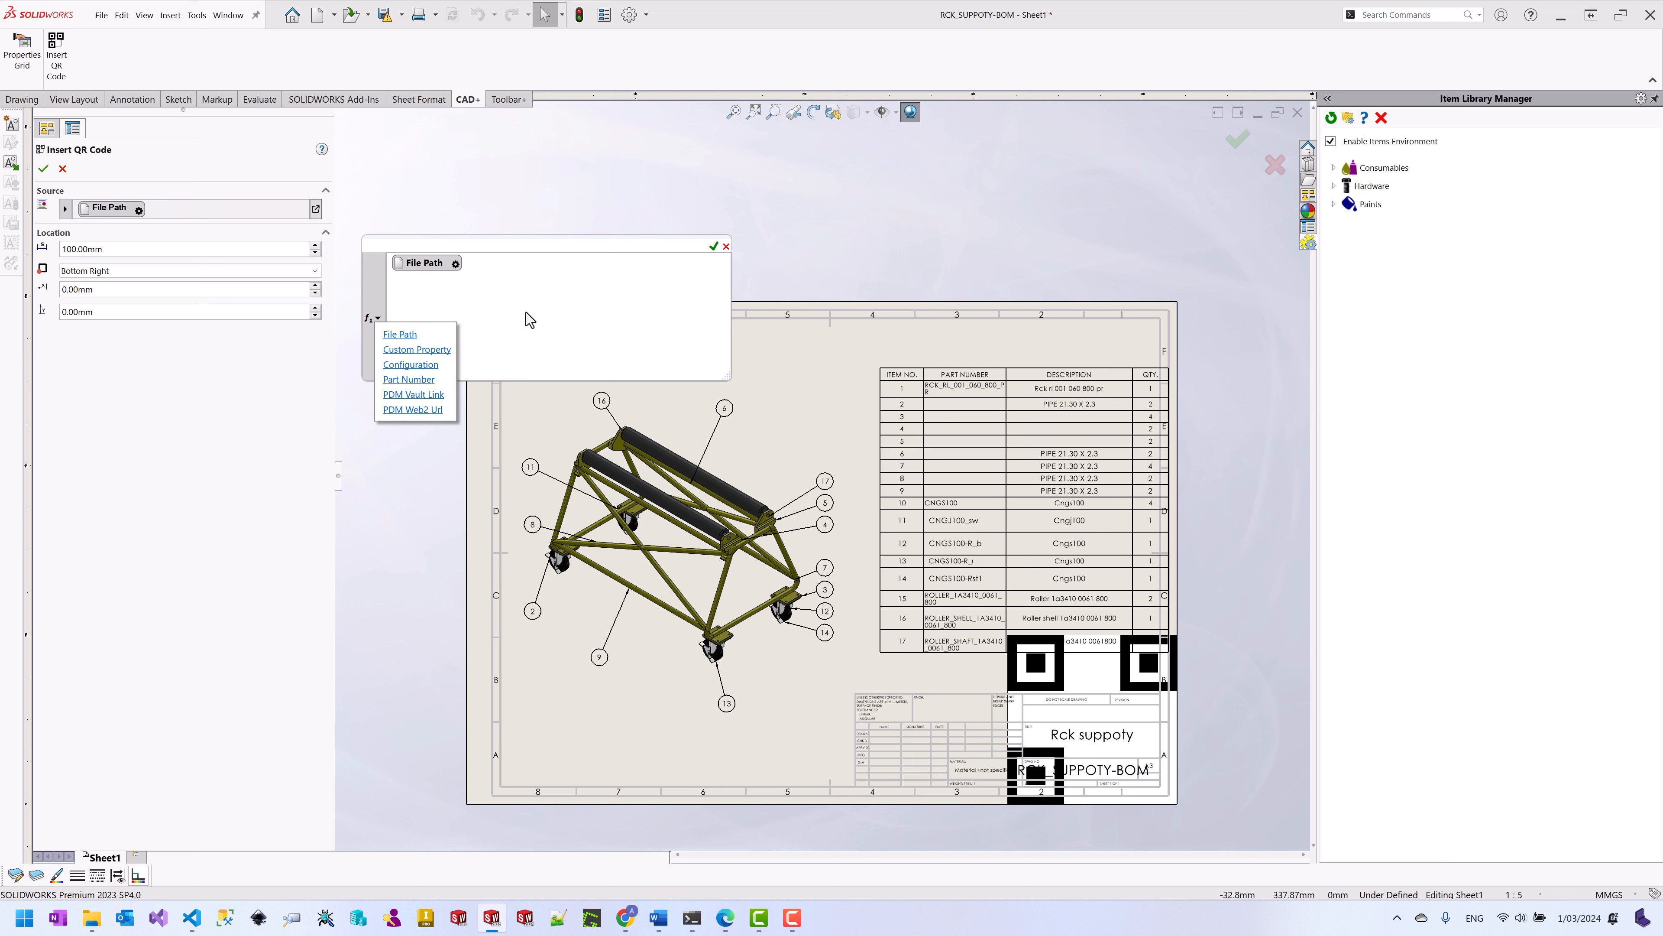
left_click(714, 247)
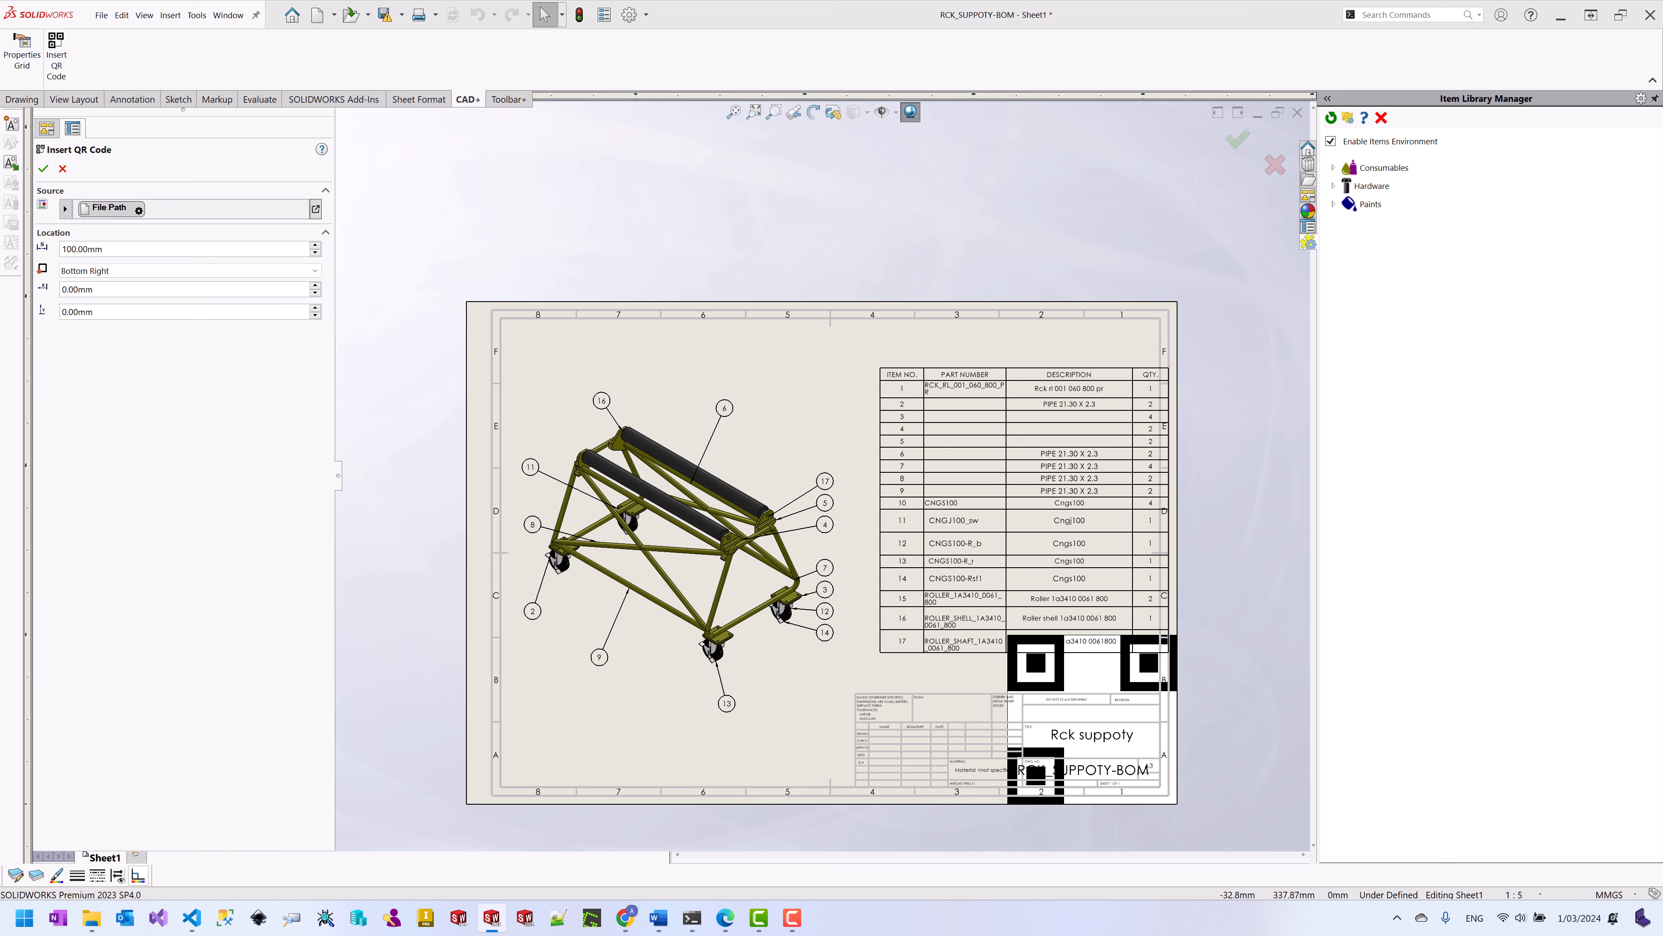
left_click_drag(56, 249, 103, 252)
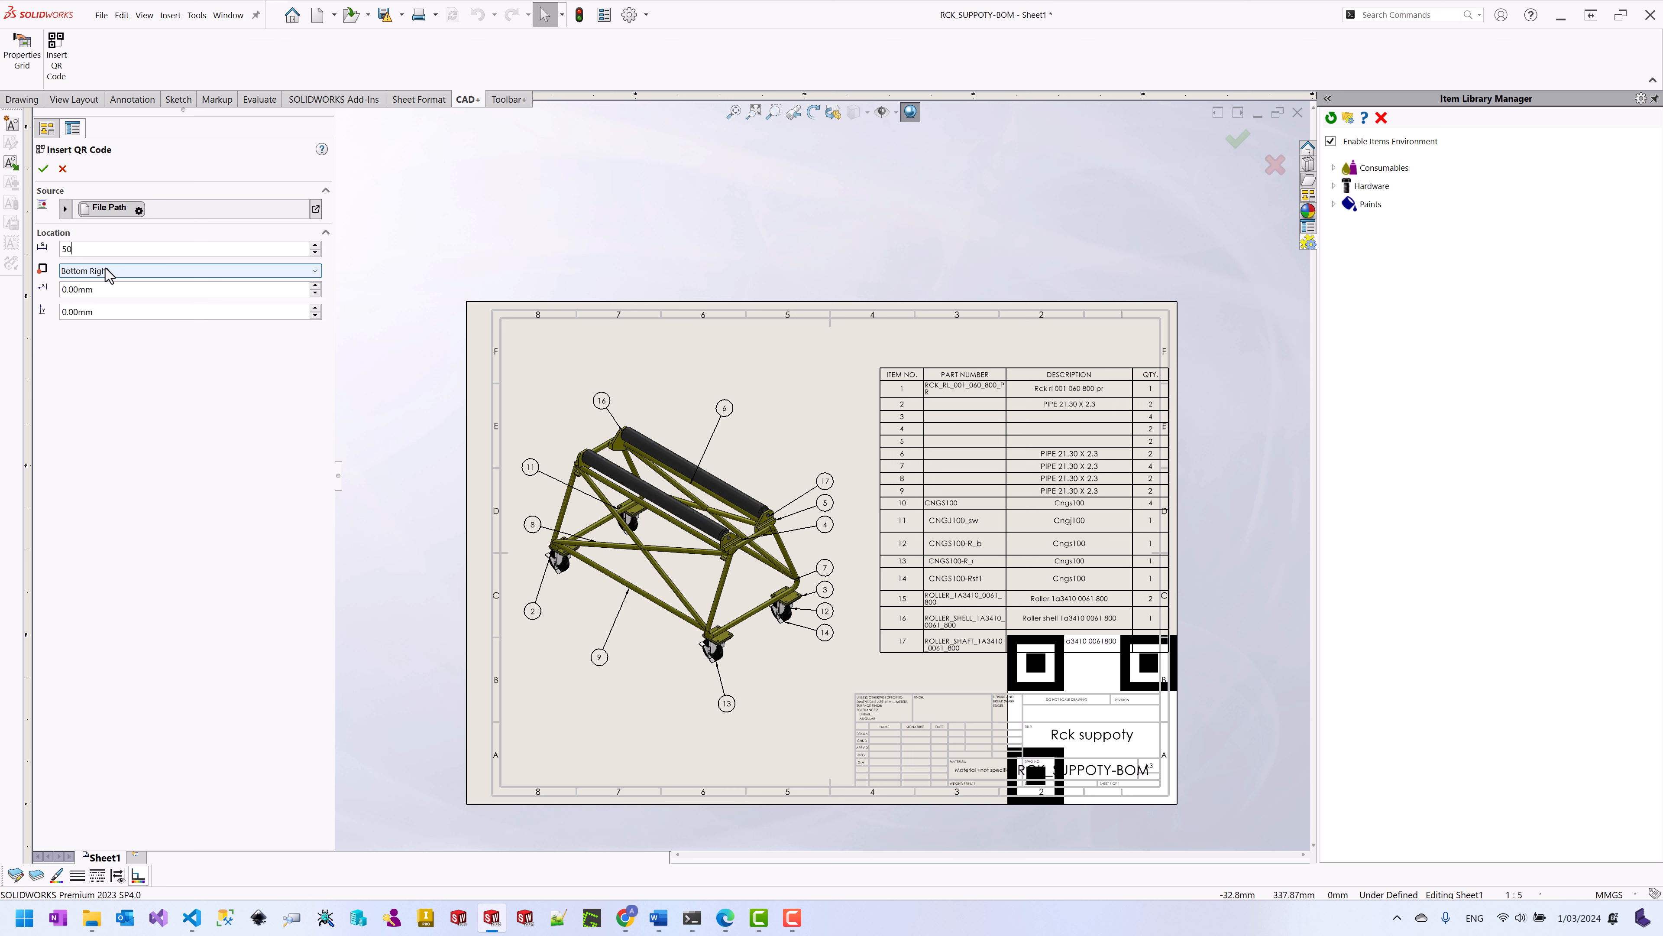
left_click(158, 292)
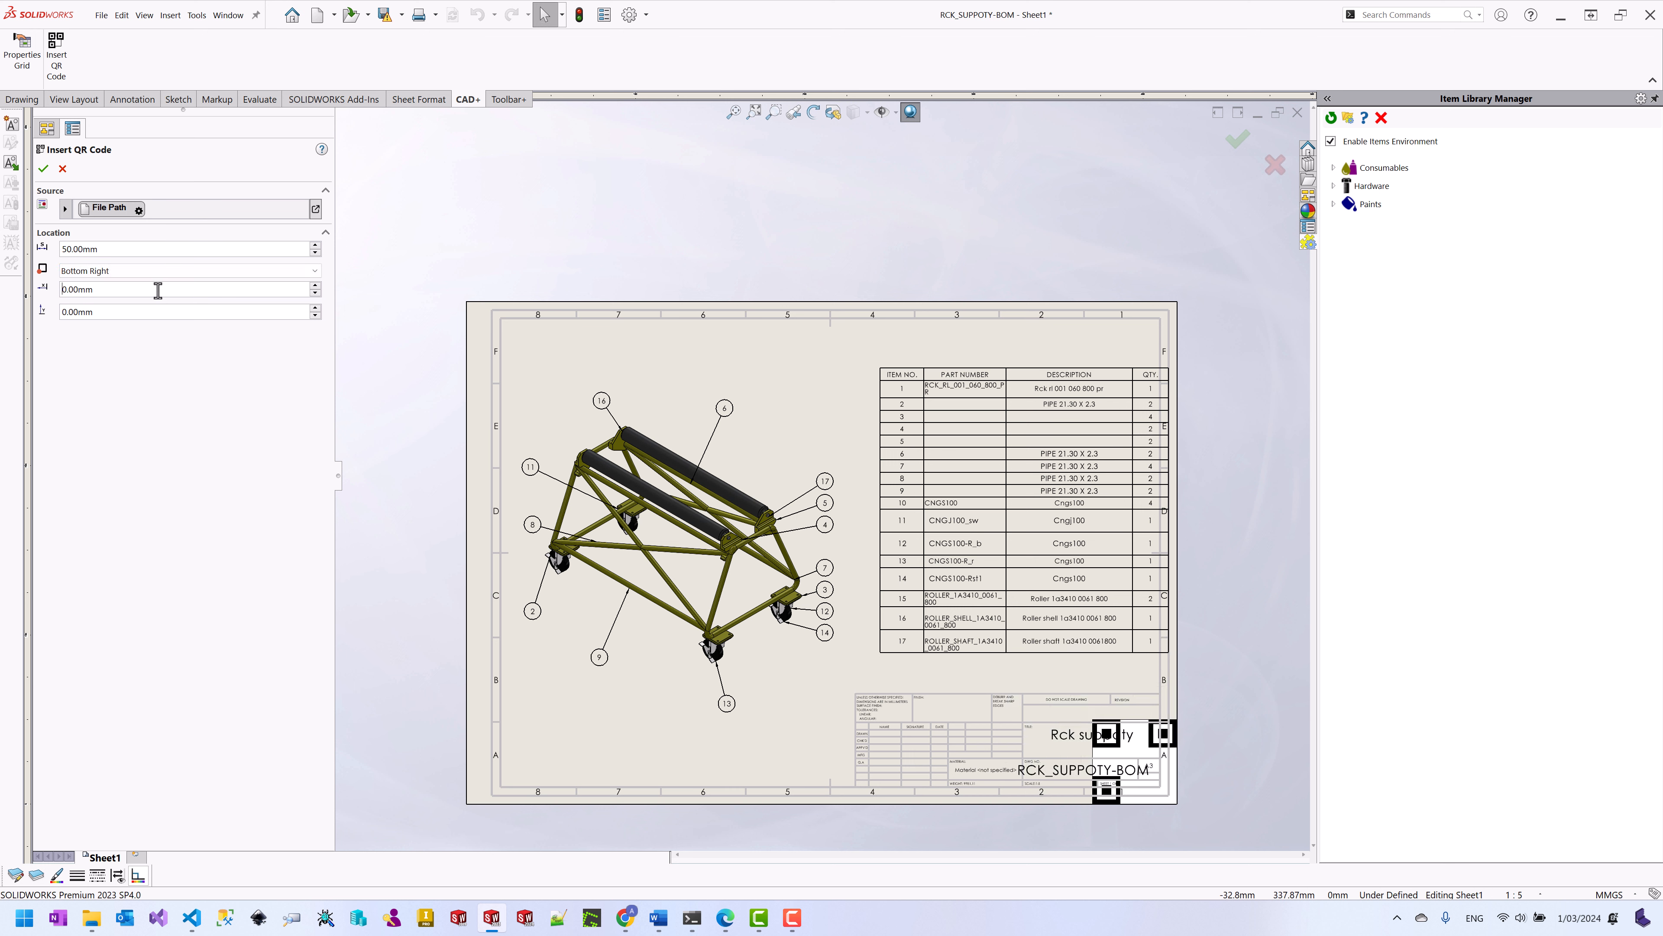
left_click(193, 271)
left_click(143, 284)
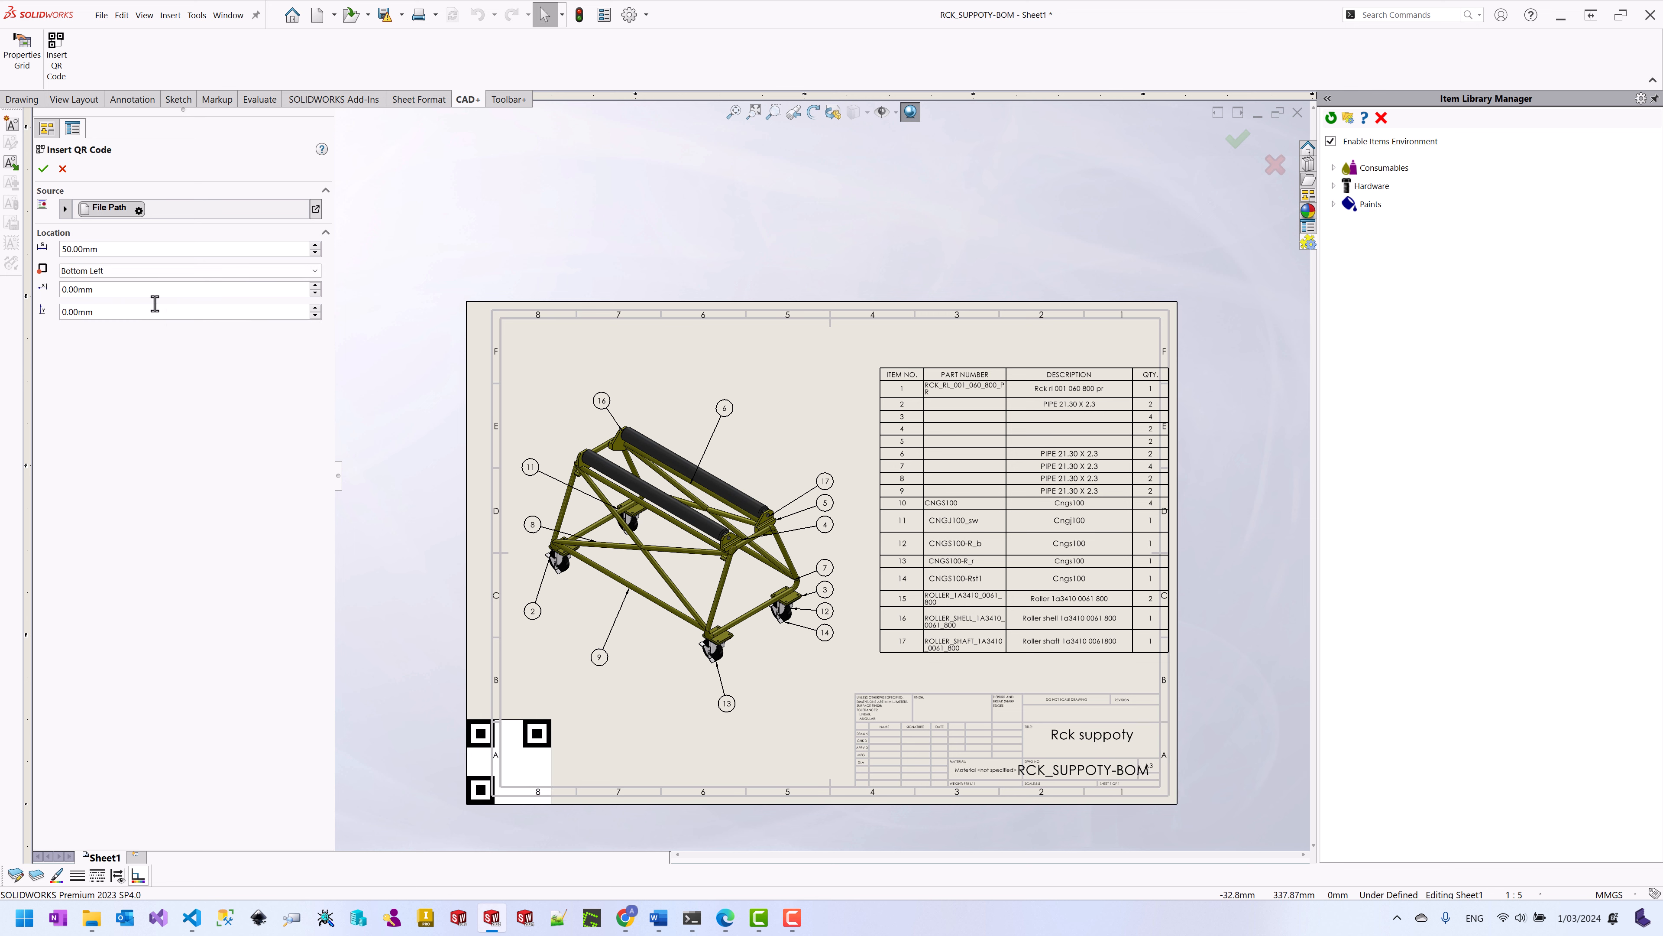
left_click(315, 307)
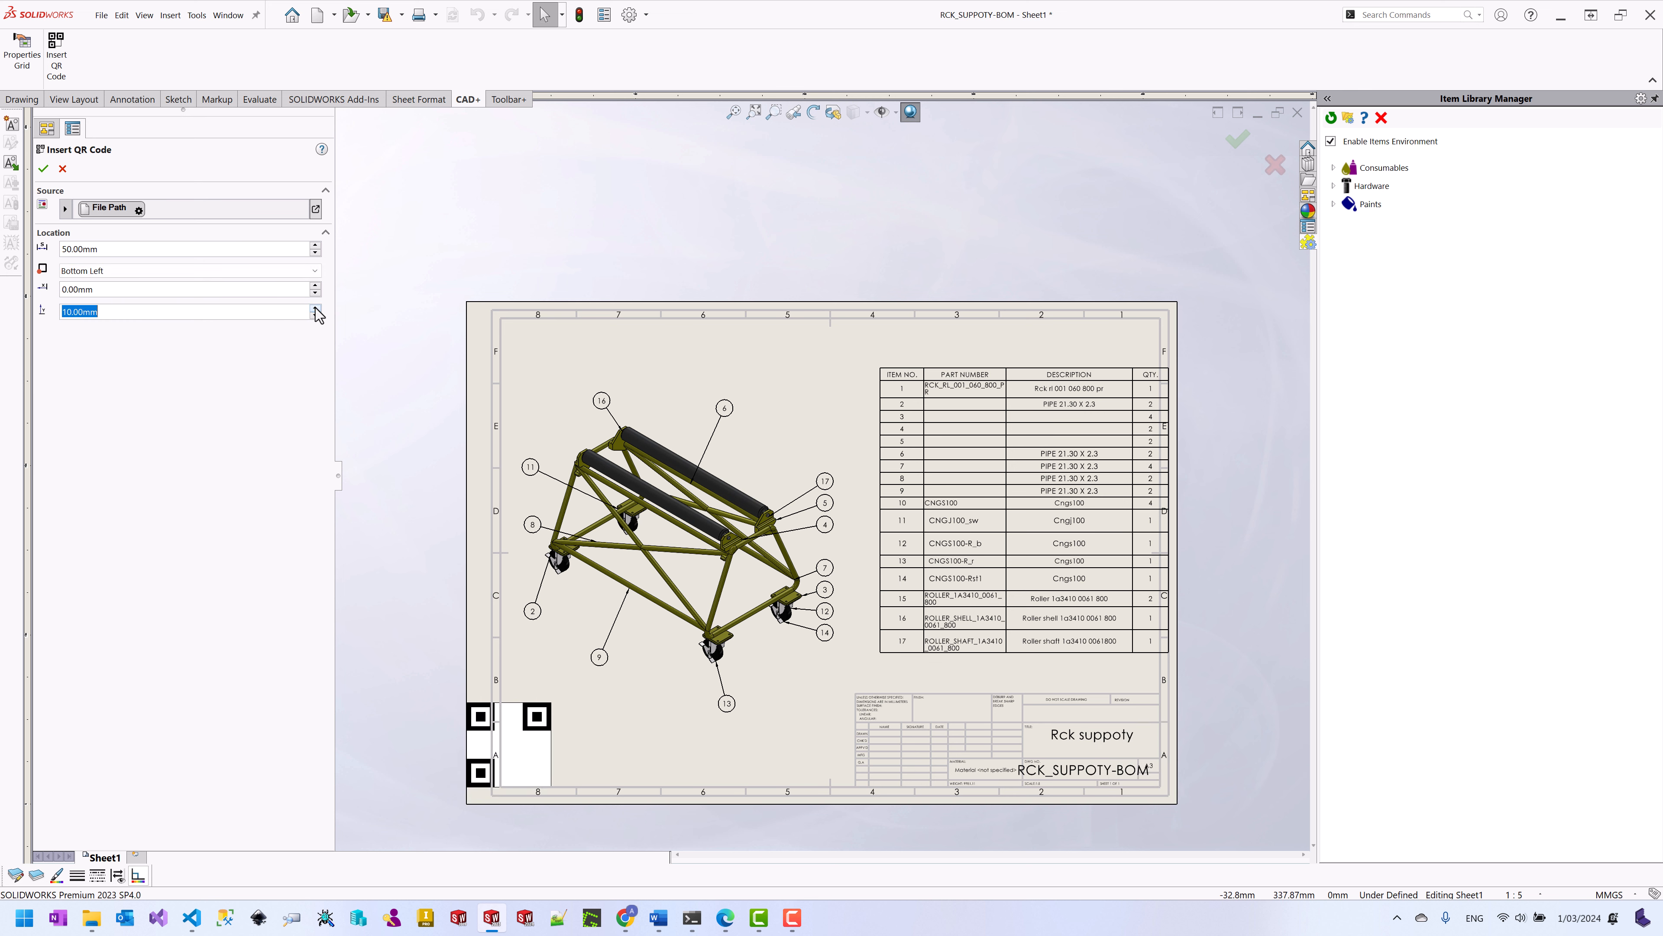
left_click(315, 285)
left_click(315, 285)
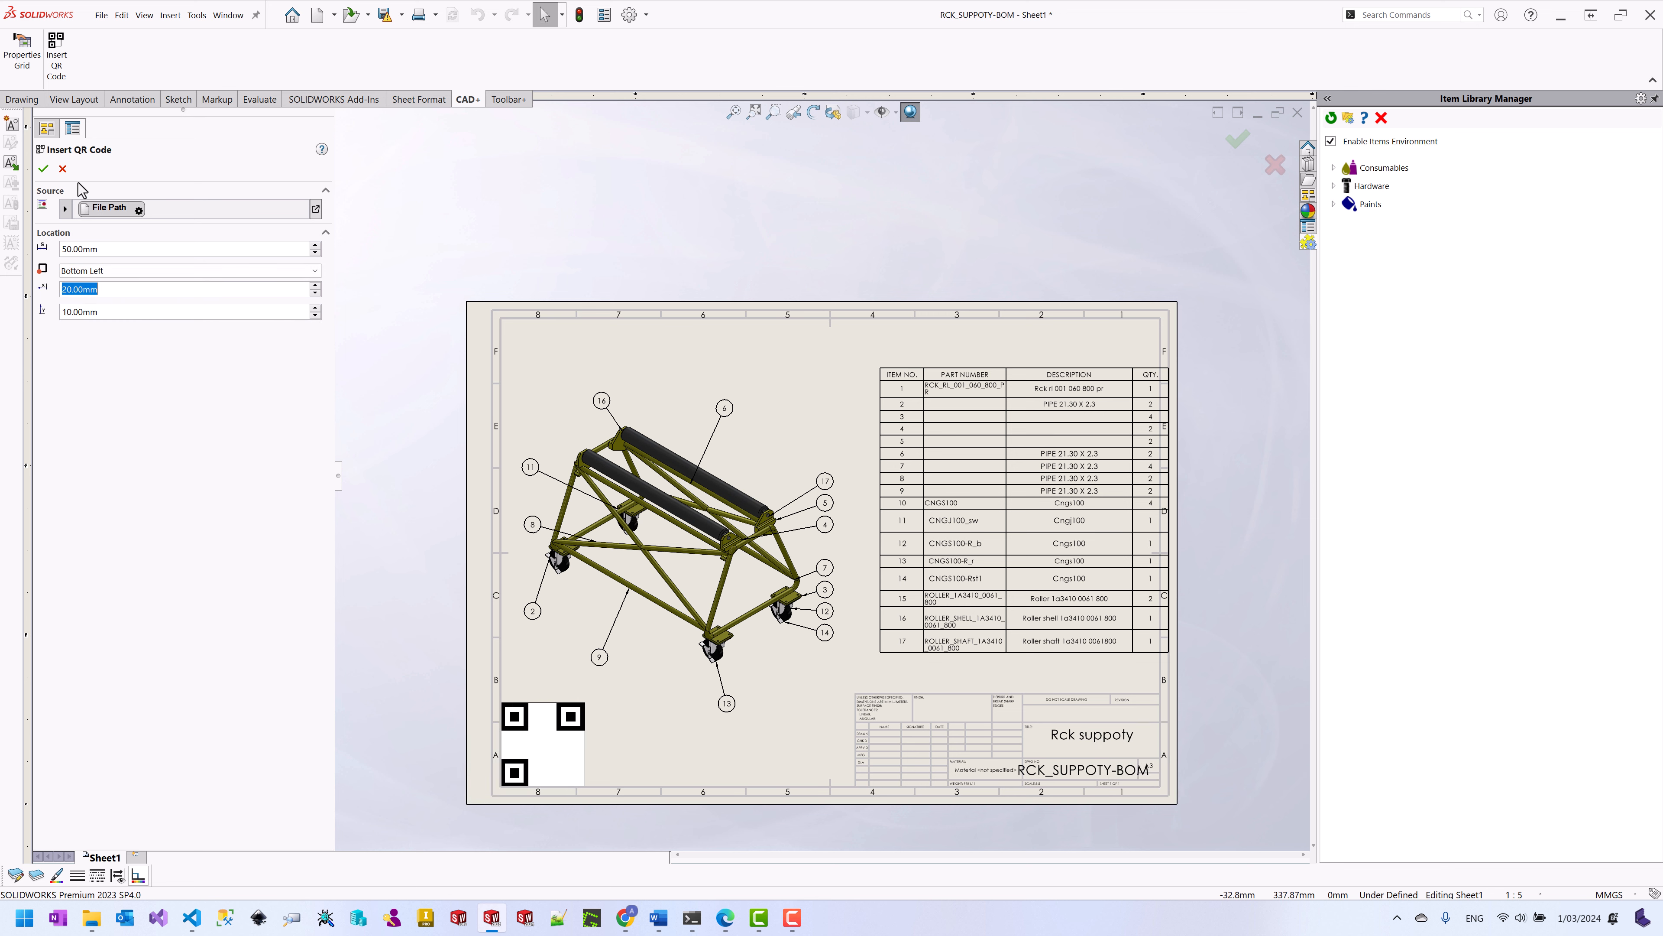
left_click(43, 168)
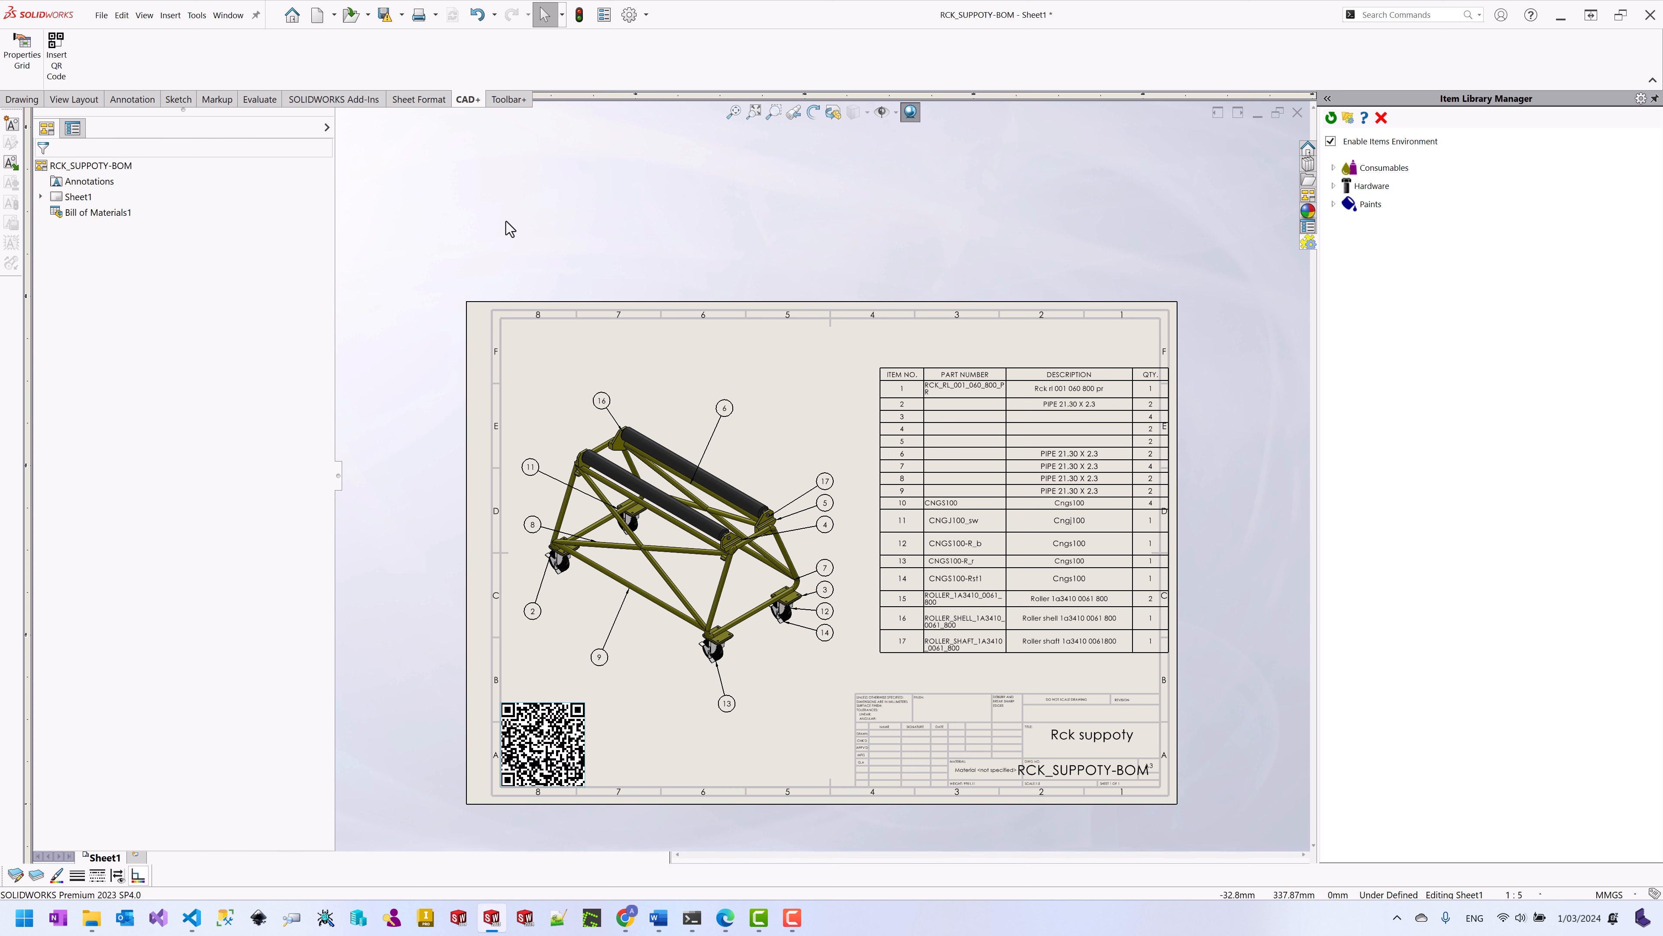
Step: Save the RCK_SUPPOTY-BOM drawing together with all its modified referenced documents
key("ctrl+s")
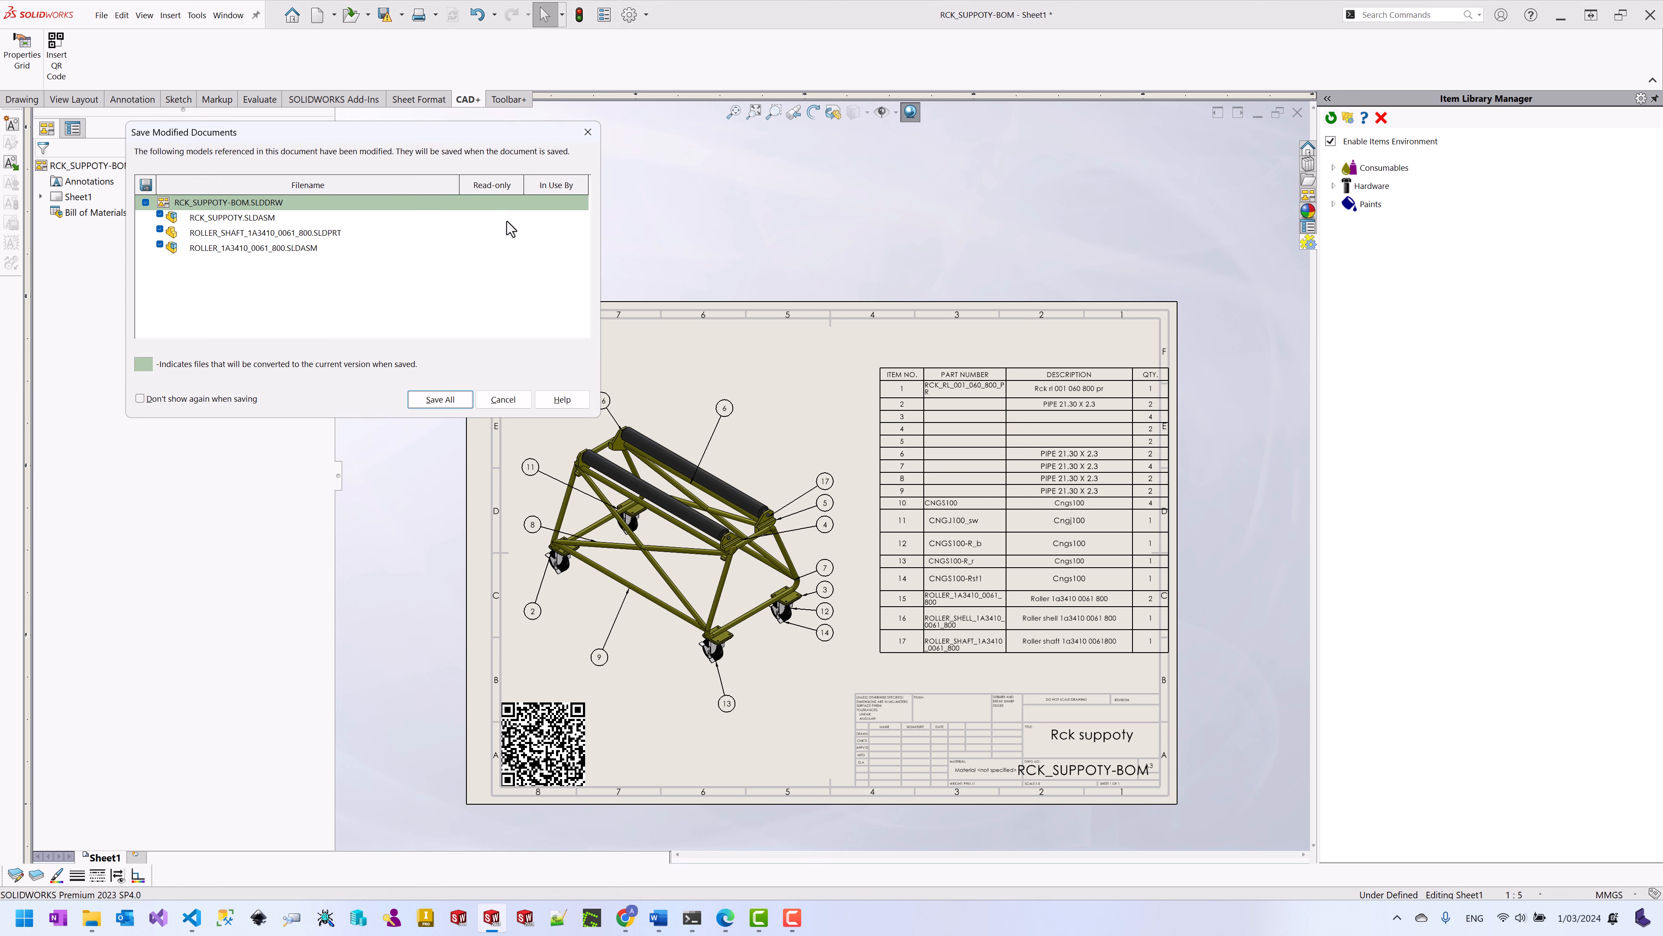
left_click(438, 400)
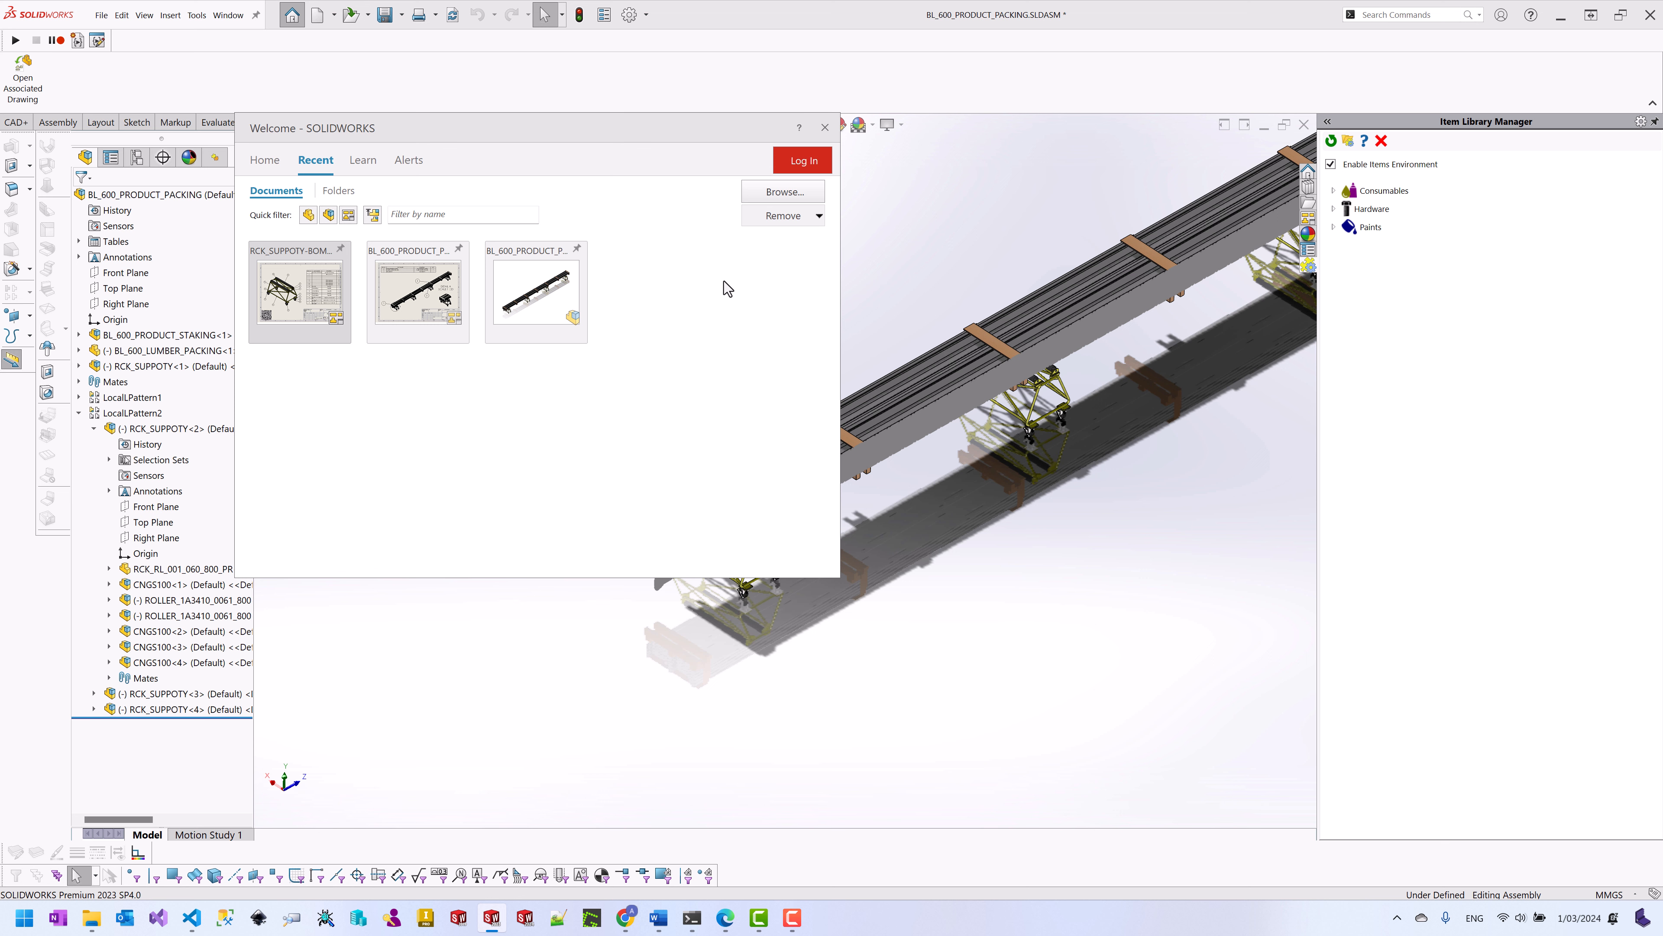
Step: Open BL_600_PRODUCT_PACKING-BOM from Recent in Detailing mode and start Insert QR Code
mouse_move(458, 336)
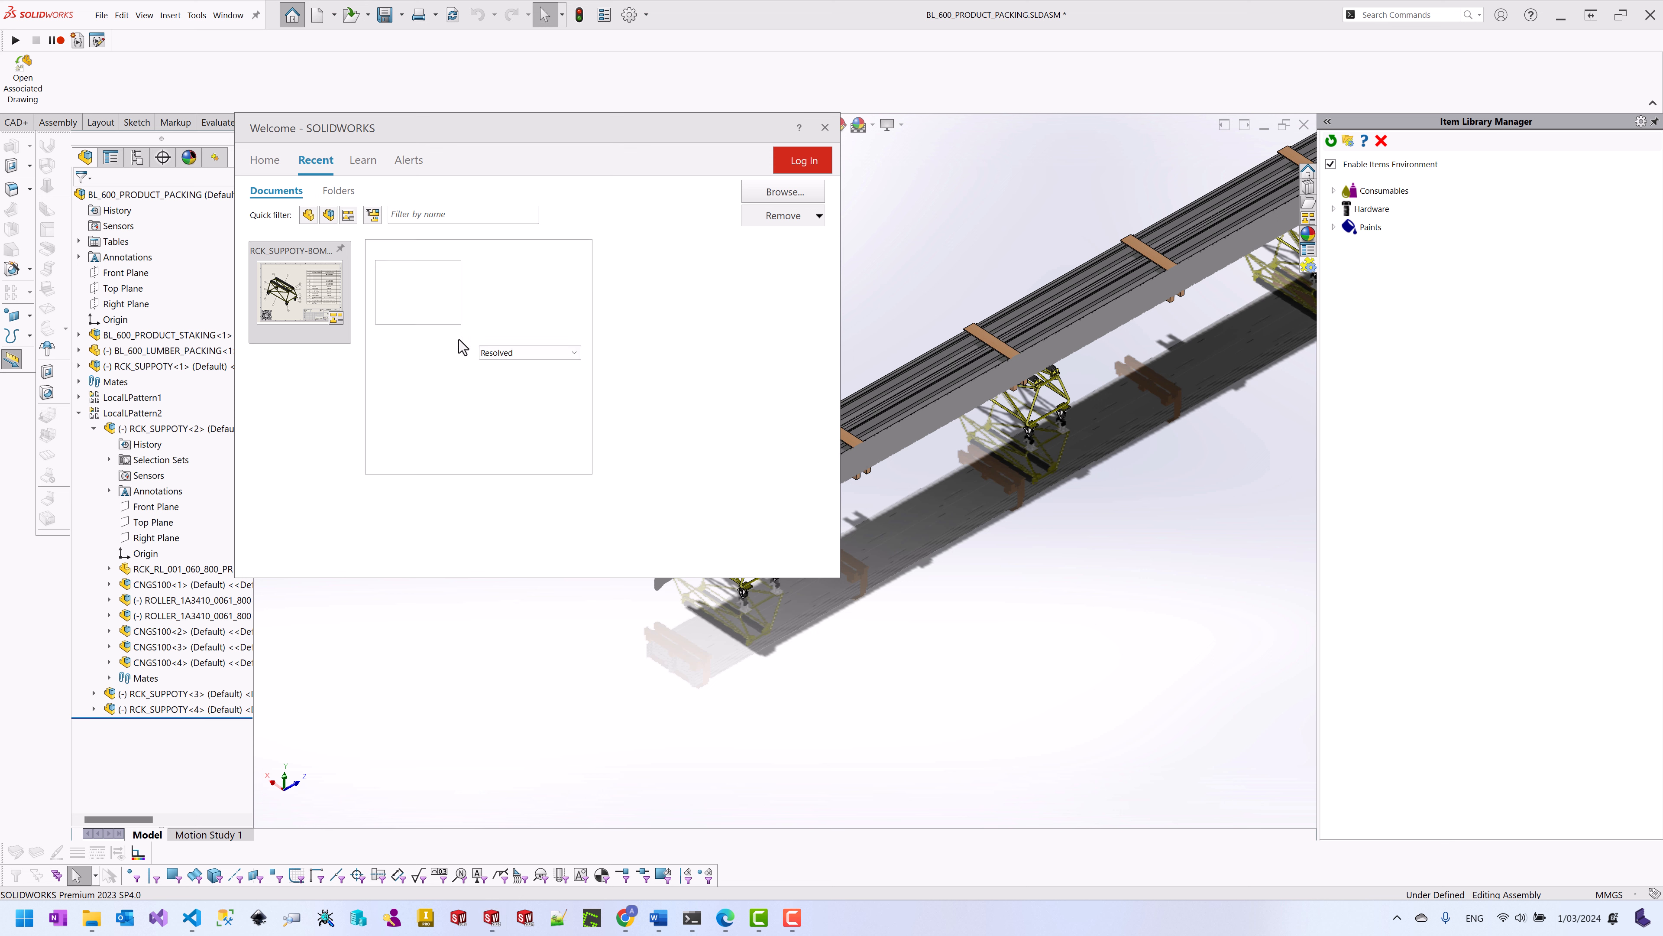
left_click(530, 353)
left_click(510, 367)
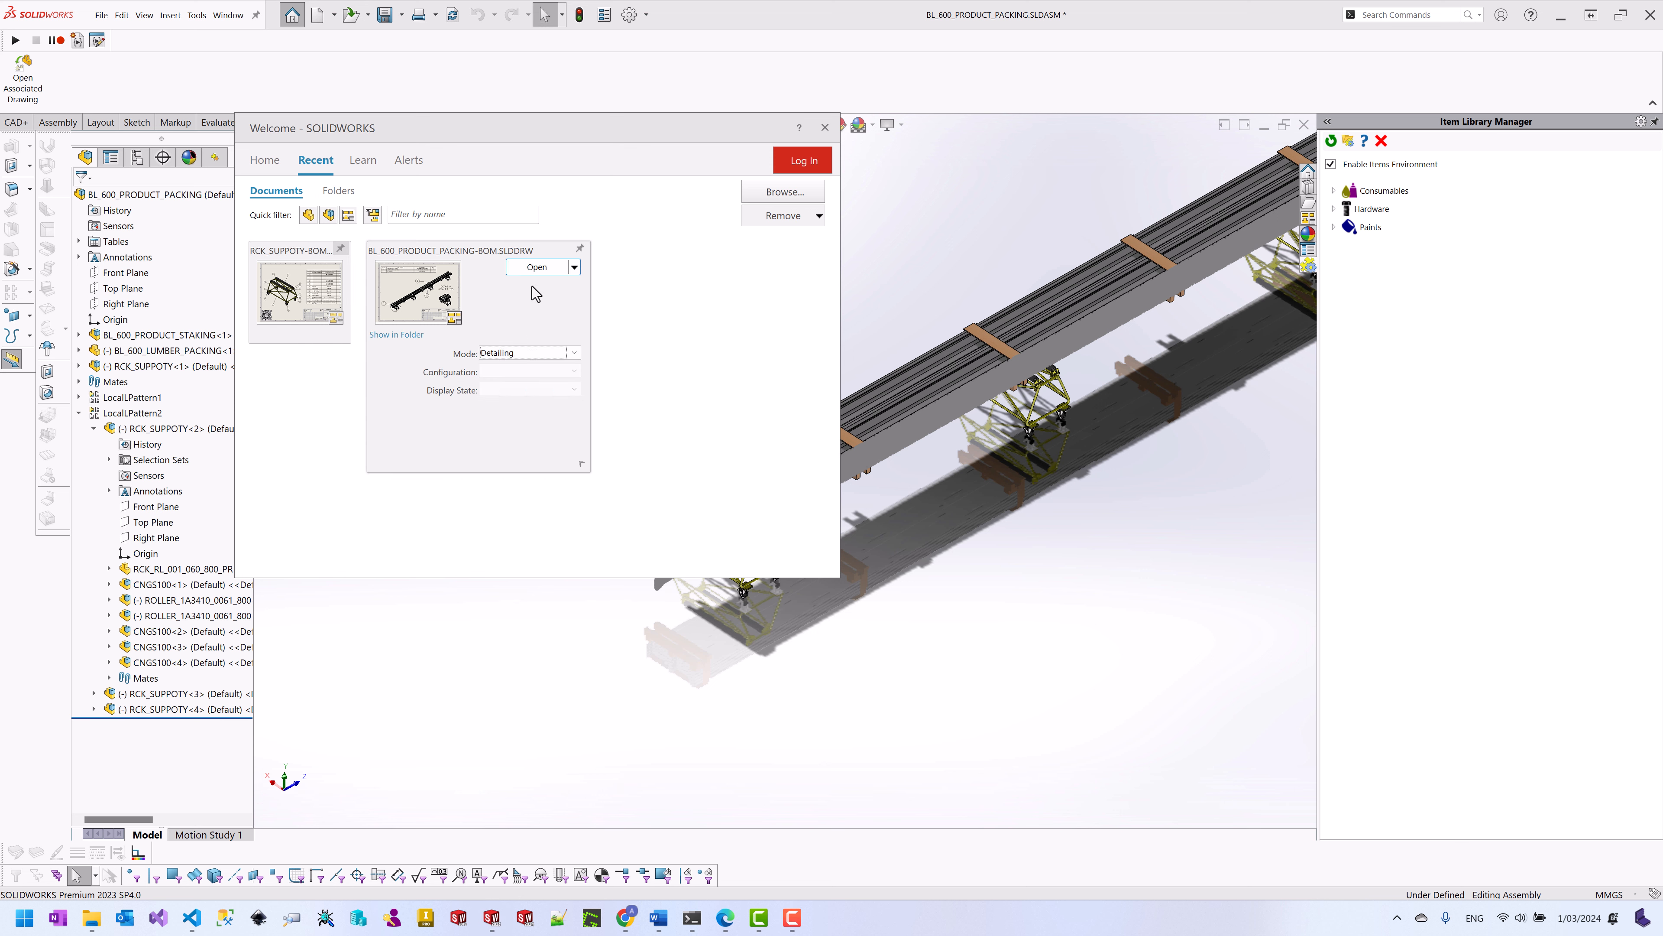
left_click(534, 267)
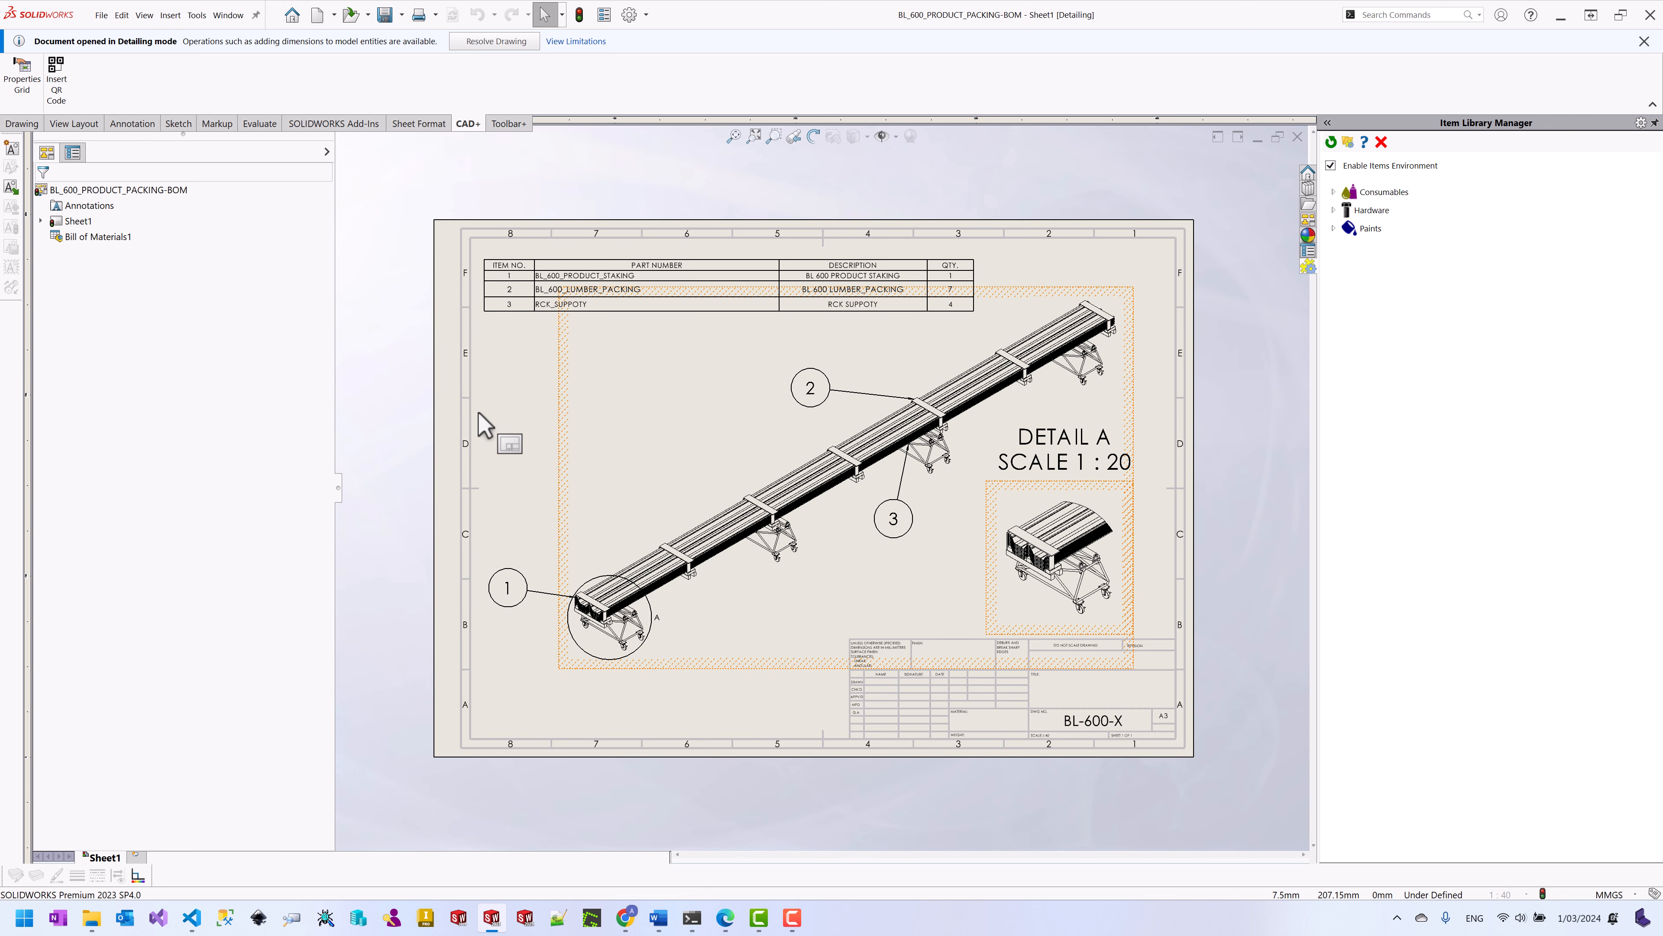
left_click(56, 95)
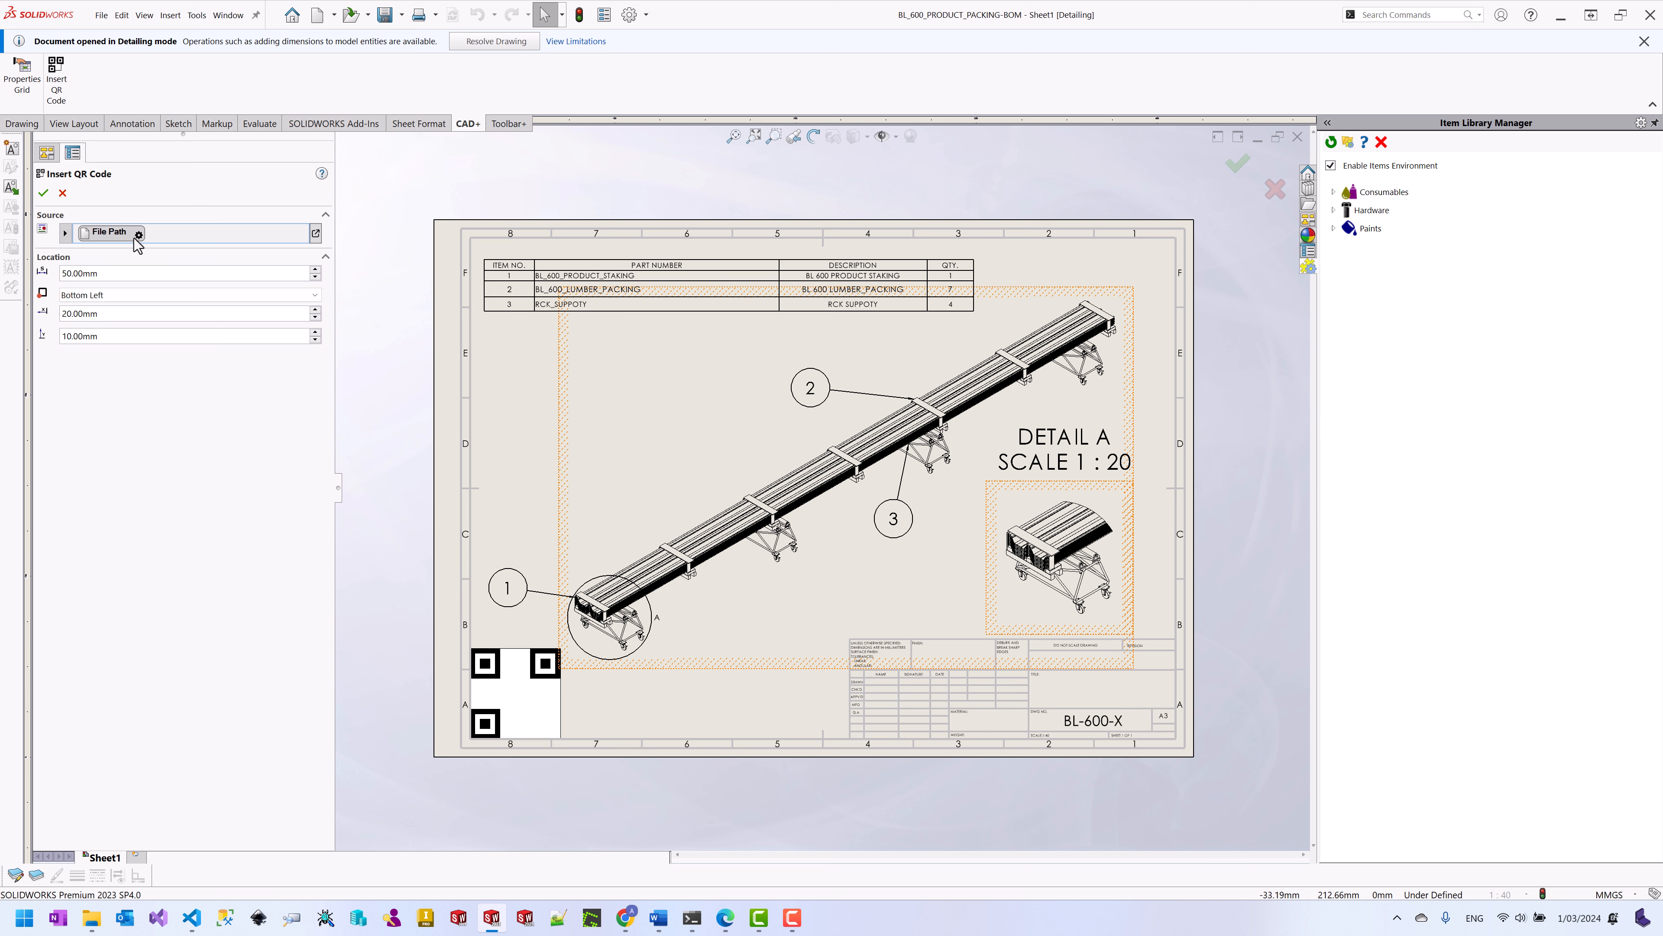
Step: Replace the QR code's File Path source with a Custom Property source
left_click(316, 234)
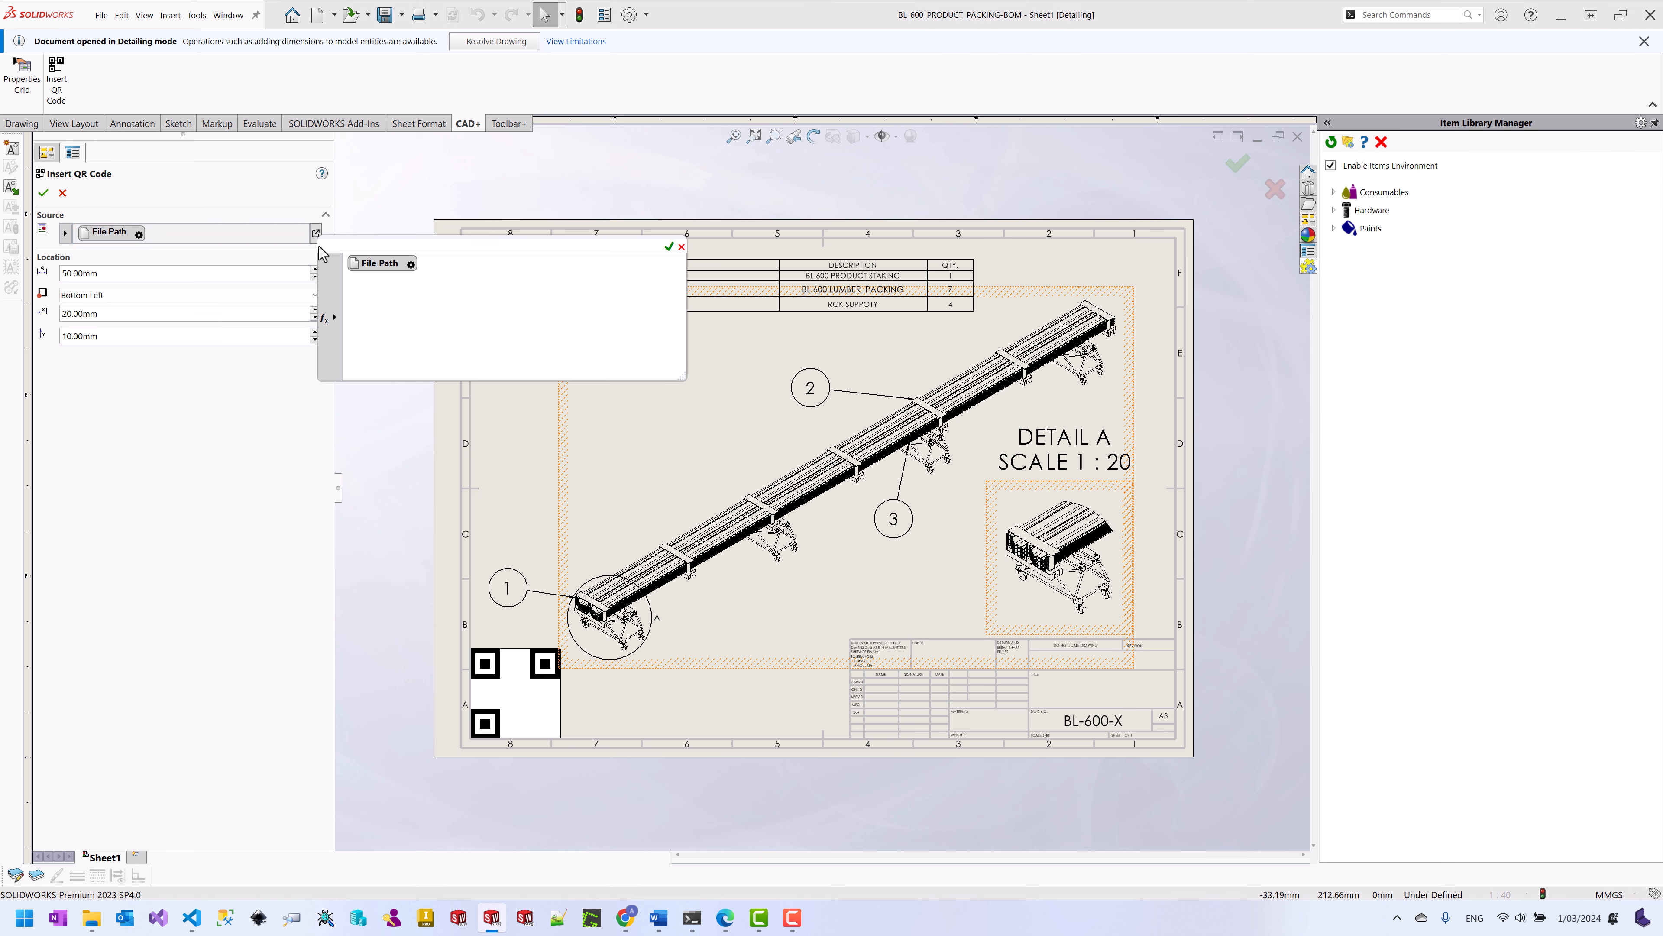
left_click(456, 268)
key("BackSpace")
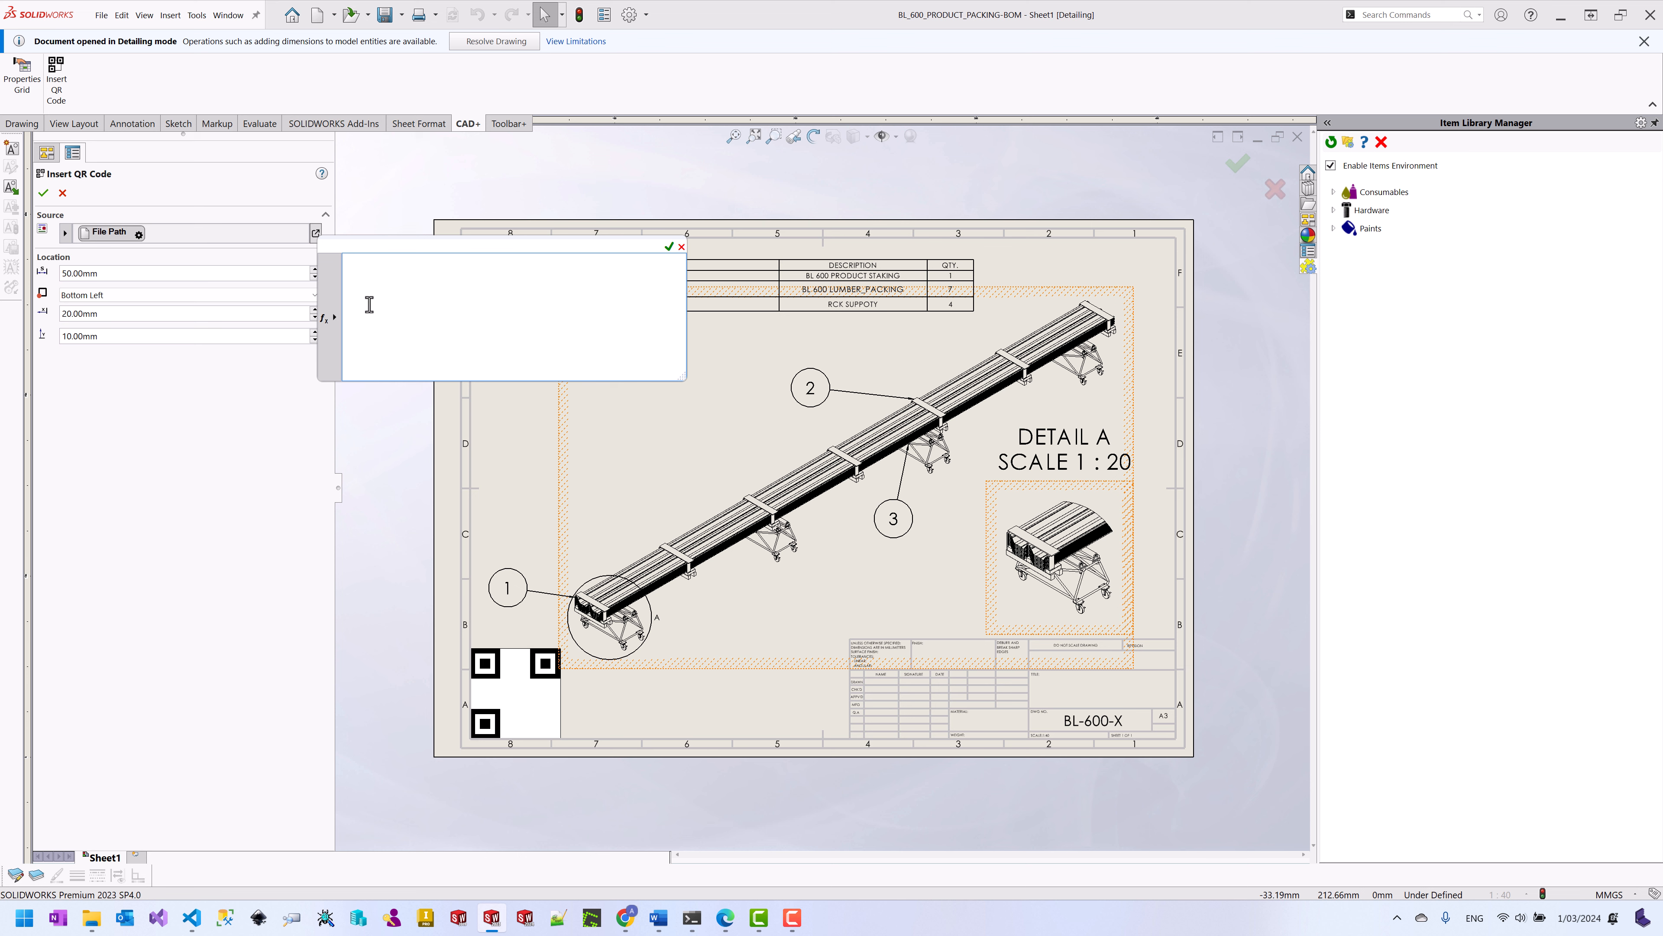
left_click(333, 317)
left_click(376, 348)
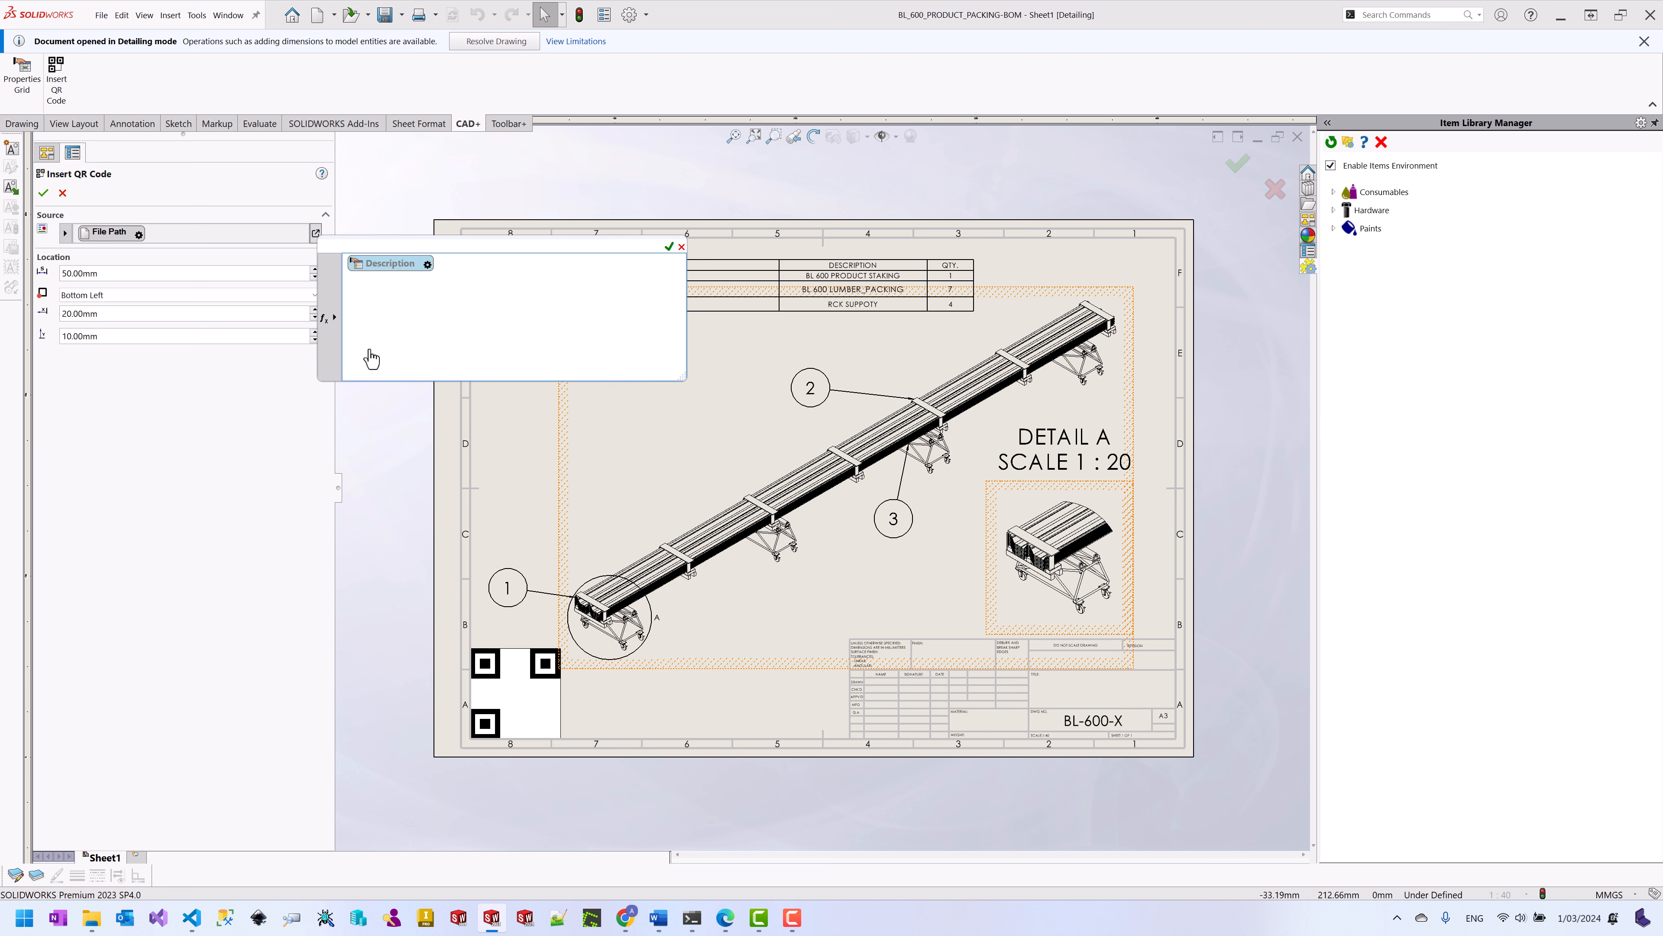
Step: Set the property to Model Number from the referenced document and place the QR code
left_click(463, 317)
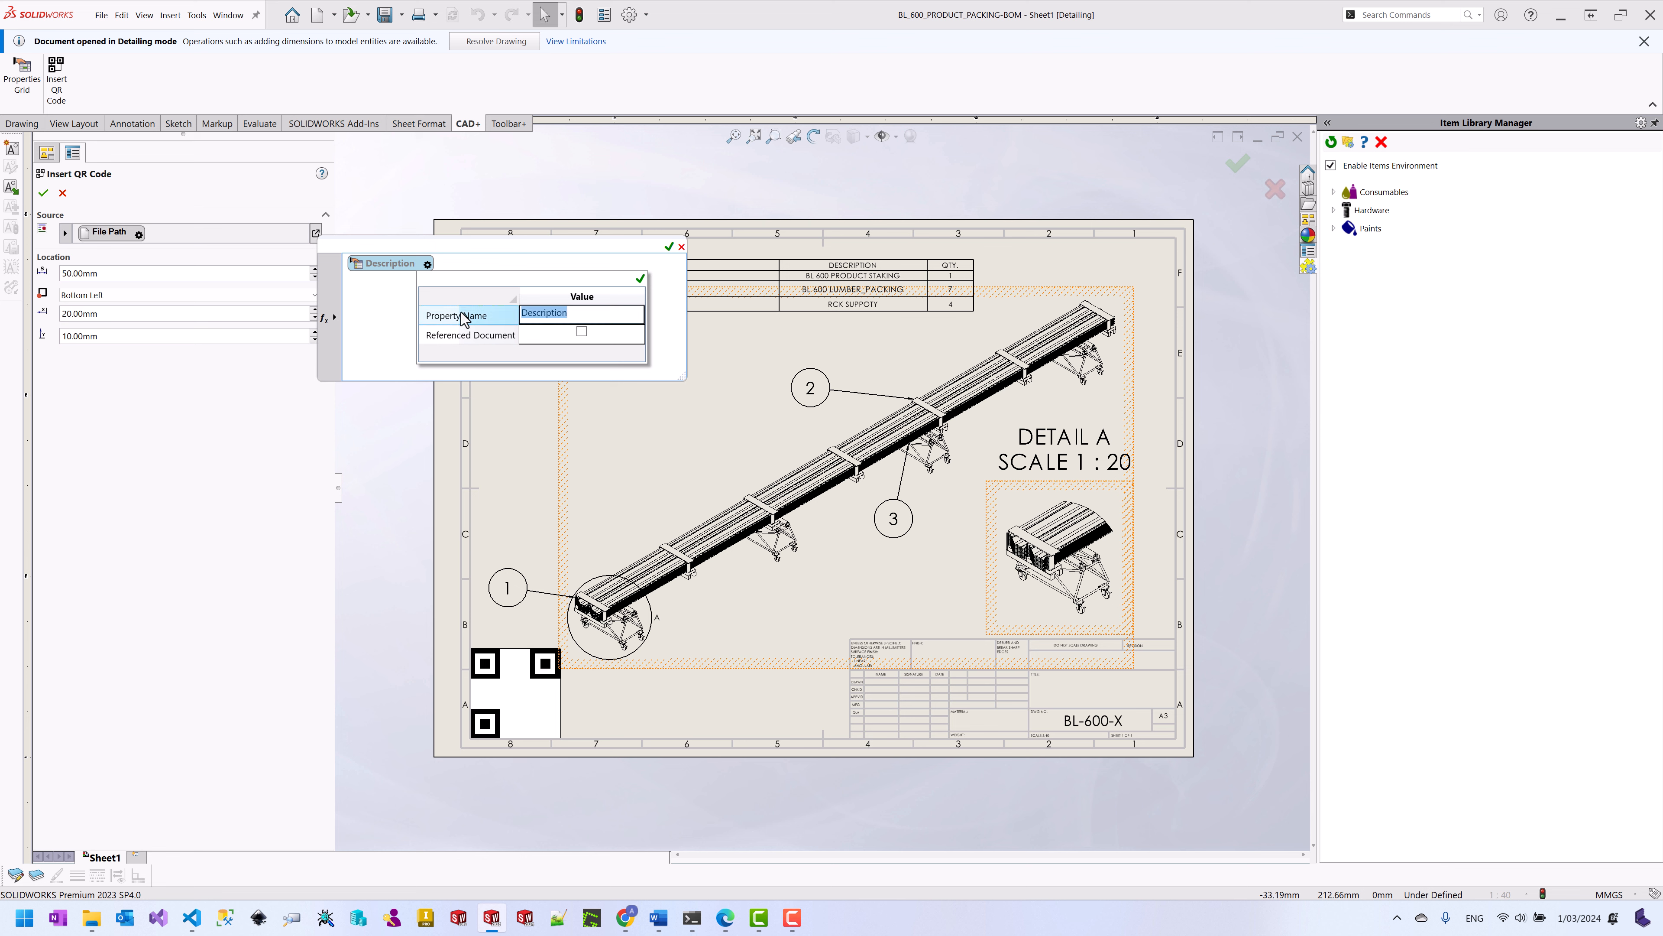
type("Model Number")
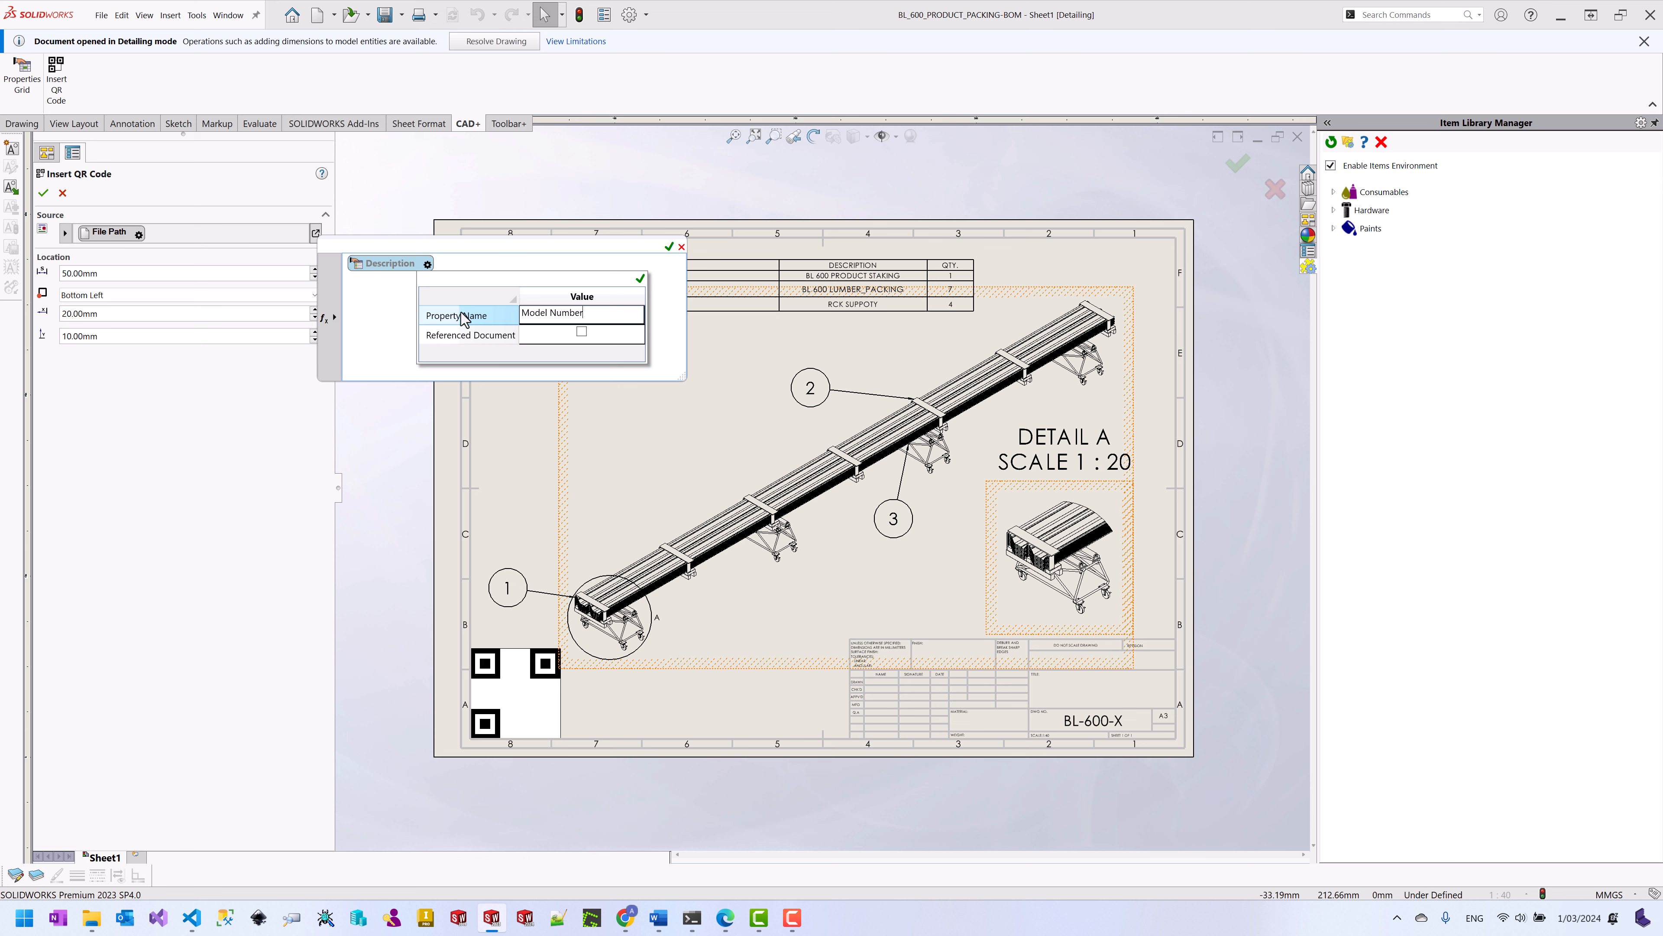
left_click(580, 331)
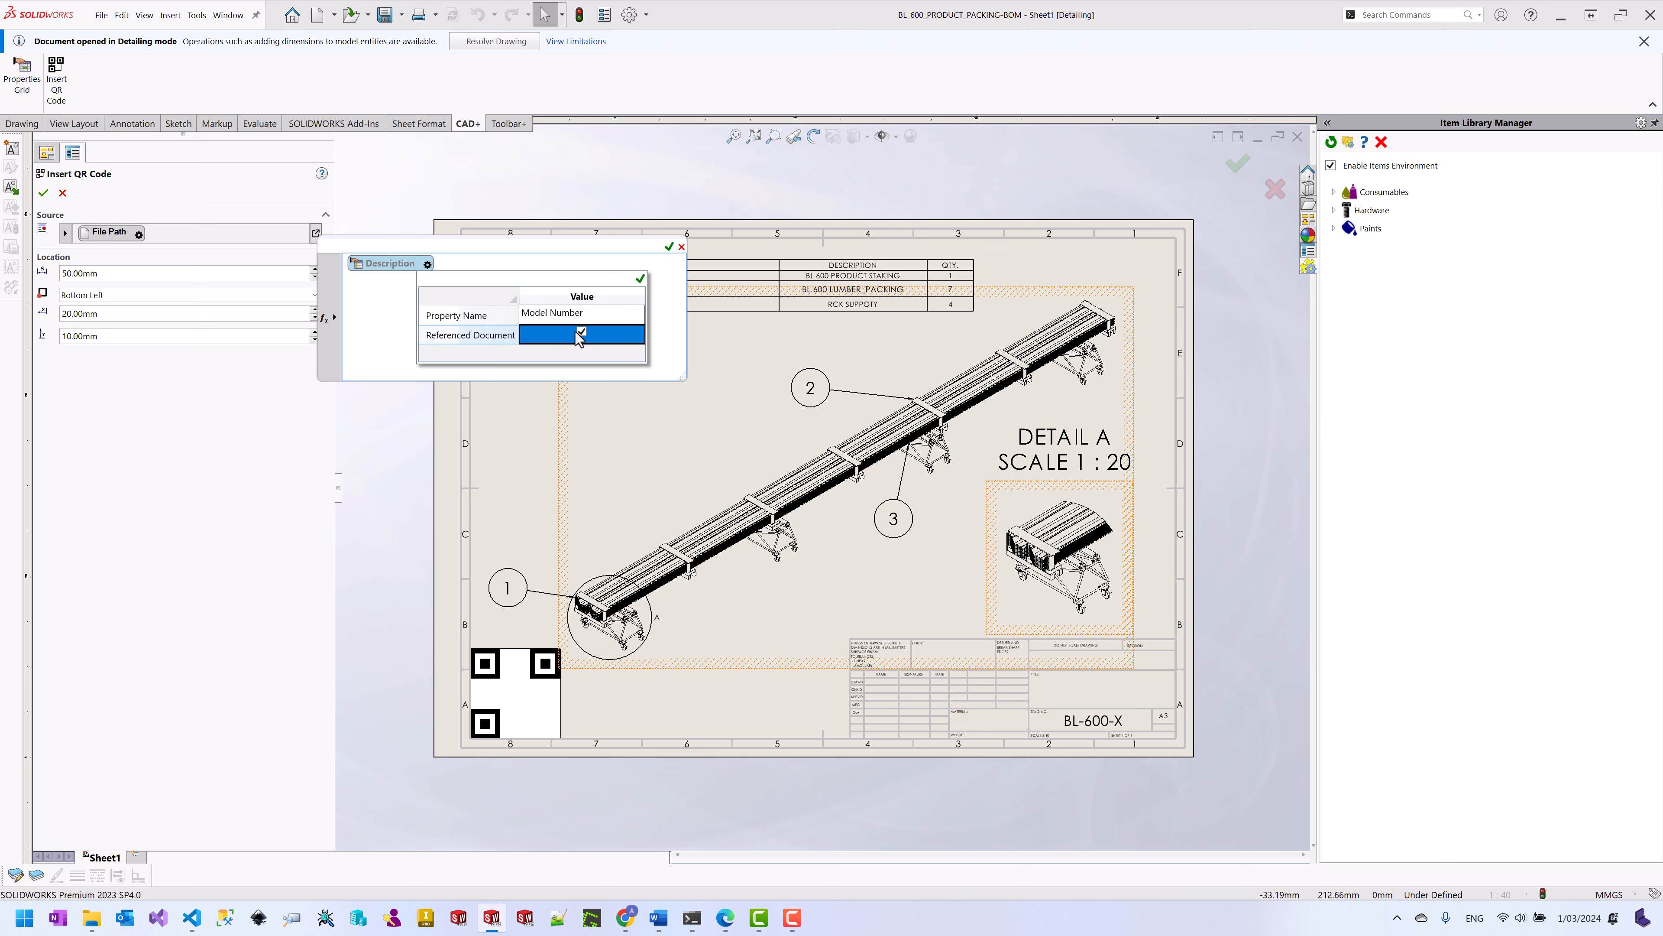
left_click(640, 279)
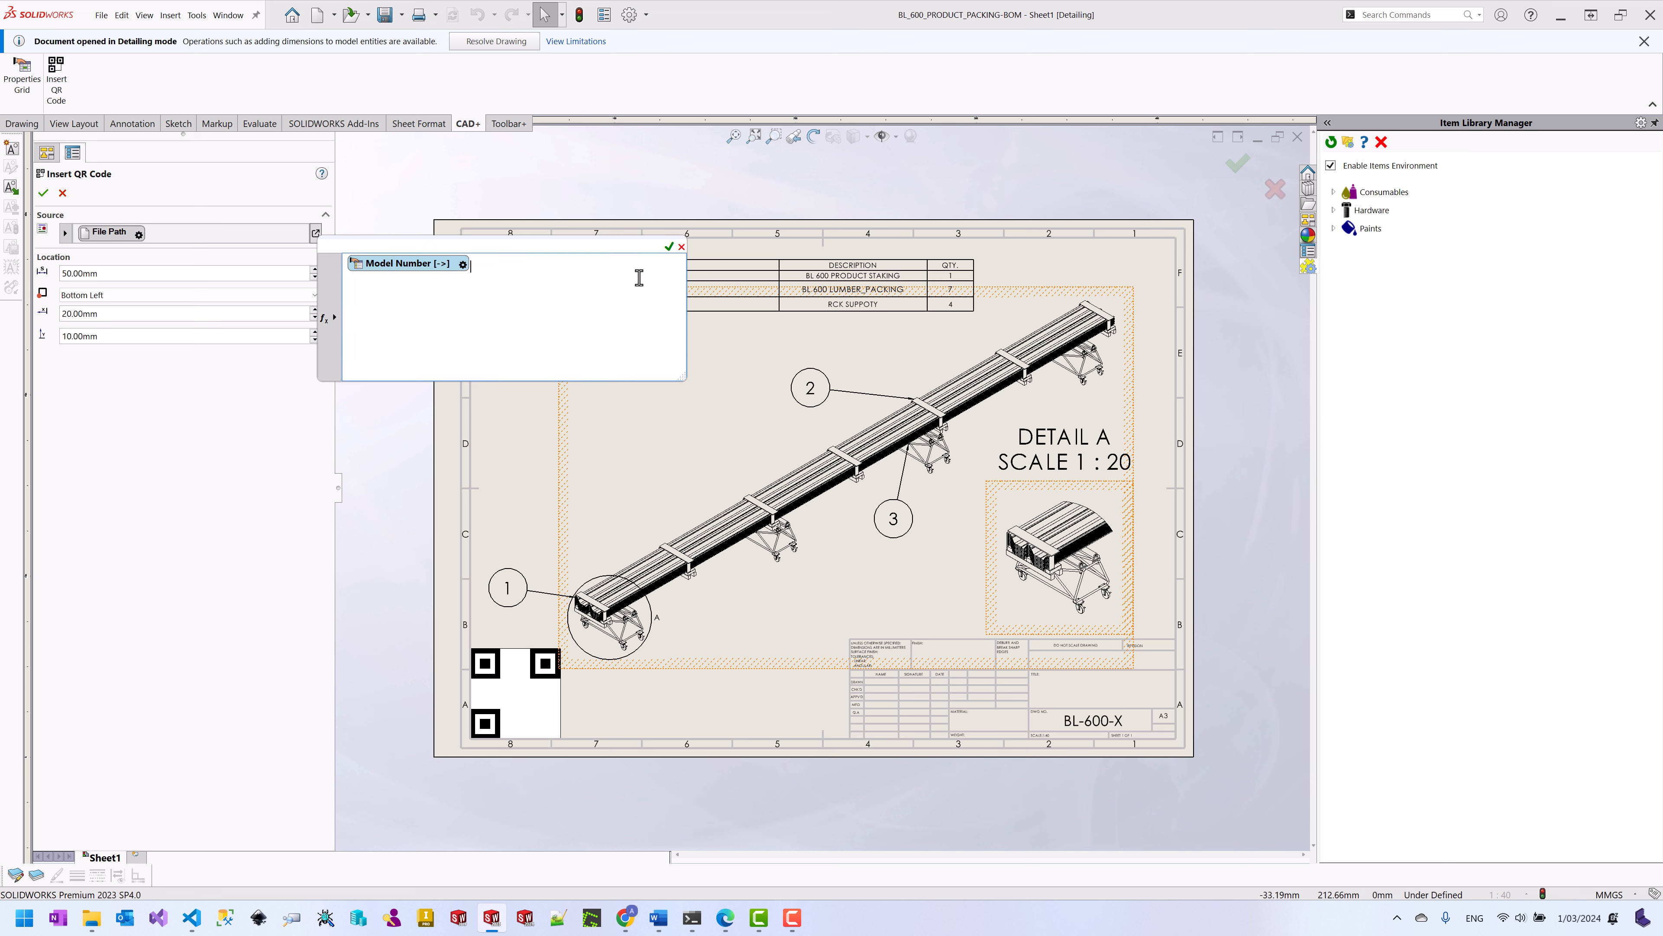
left_click(668, 246)
left_click(43, 194)
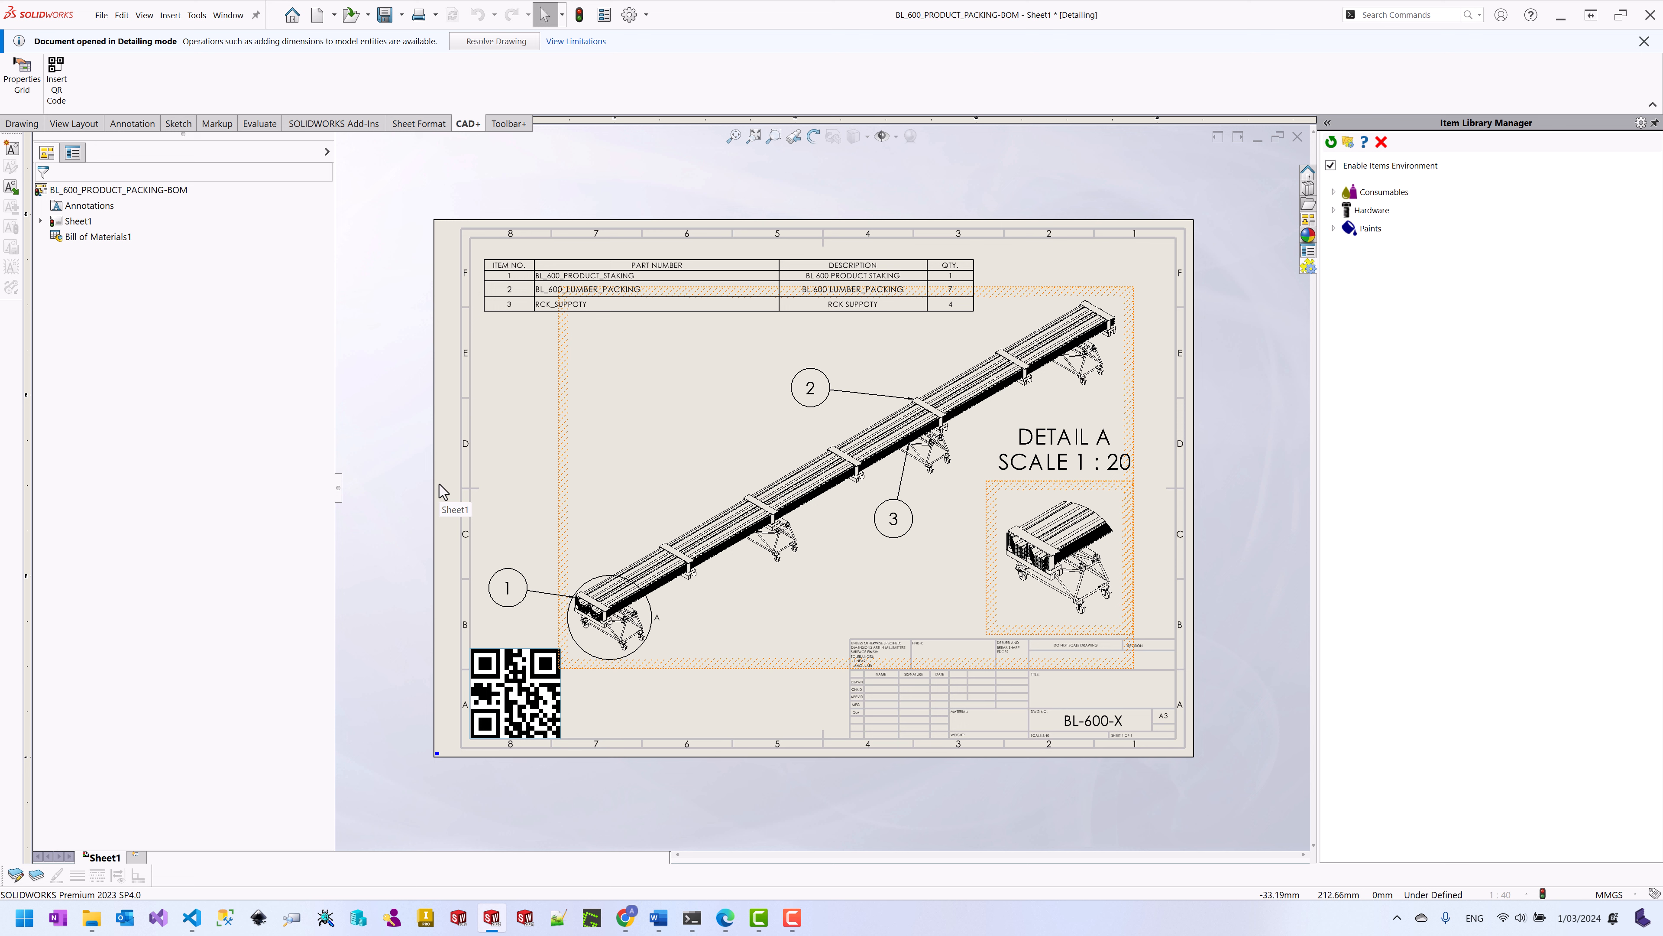
Step: Save the packing BOM drawing with all modified documents, then close the drawing, assembly and part
key("ctrl+s")
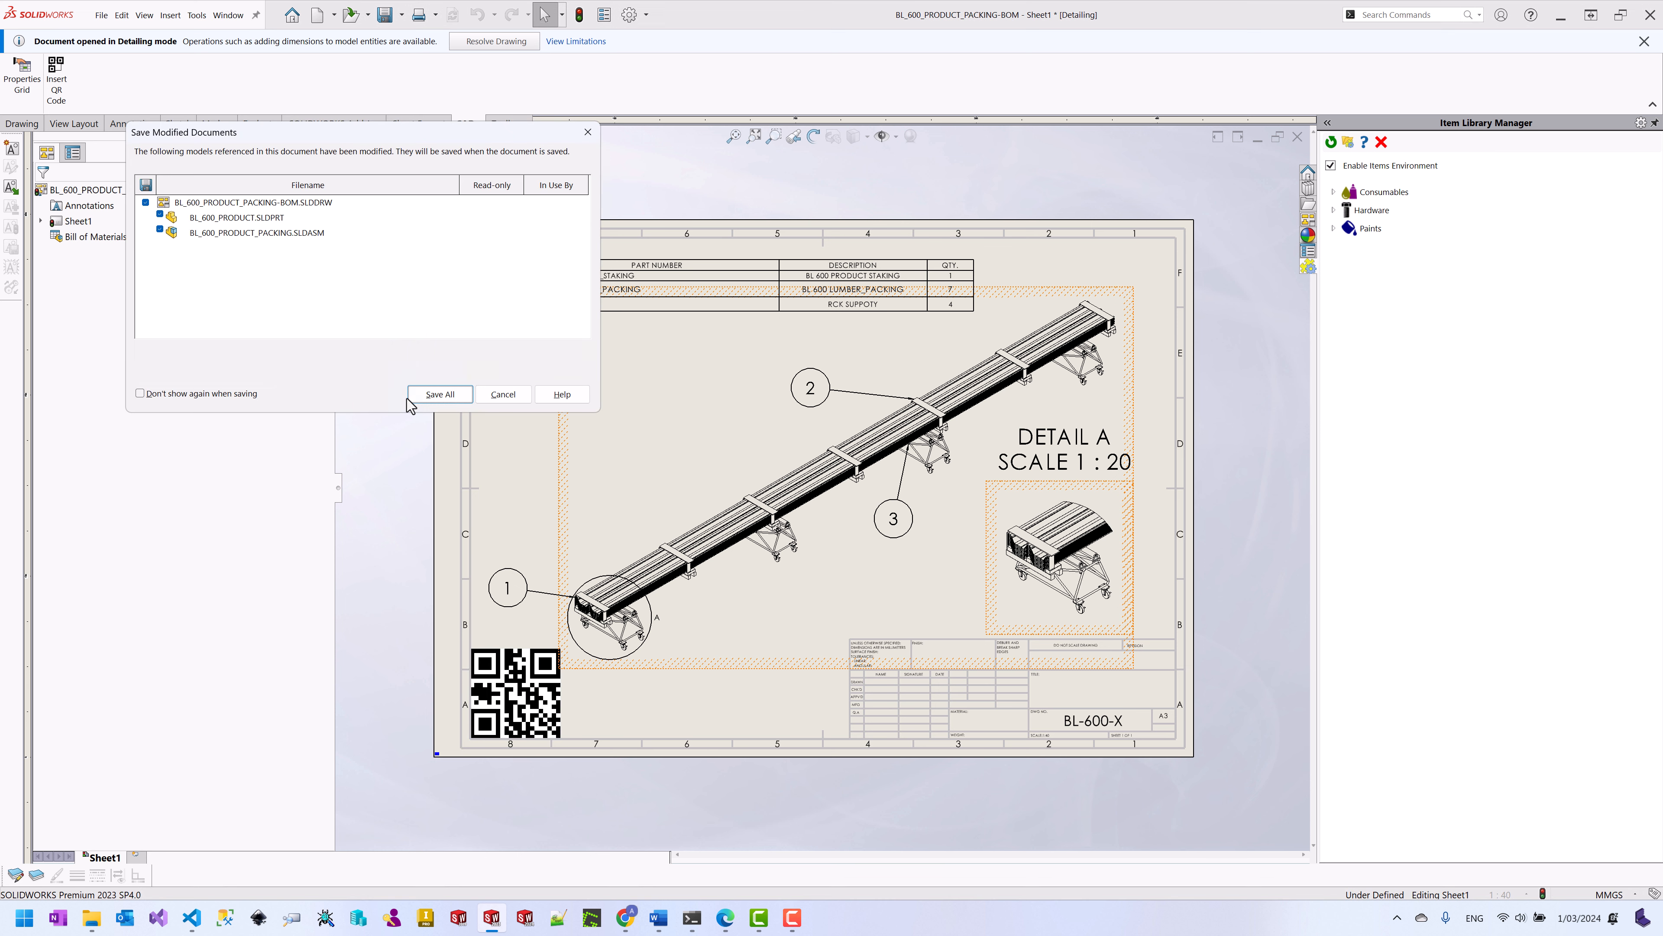
left_click(426, 395)
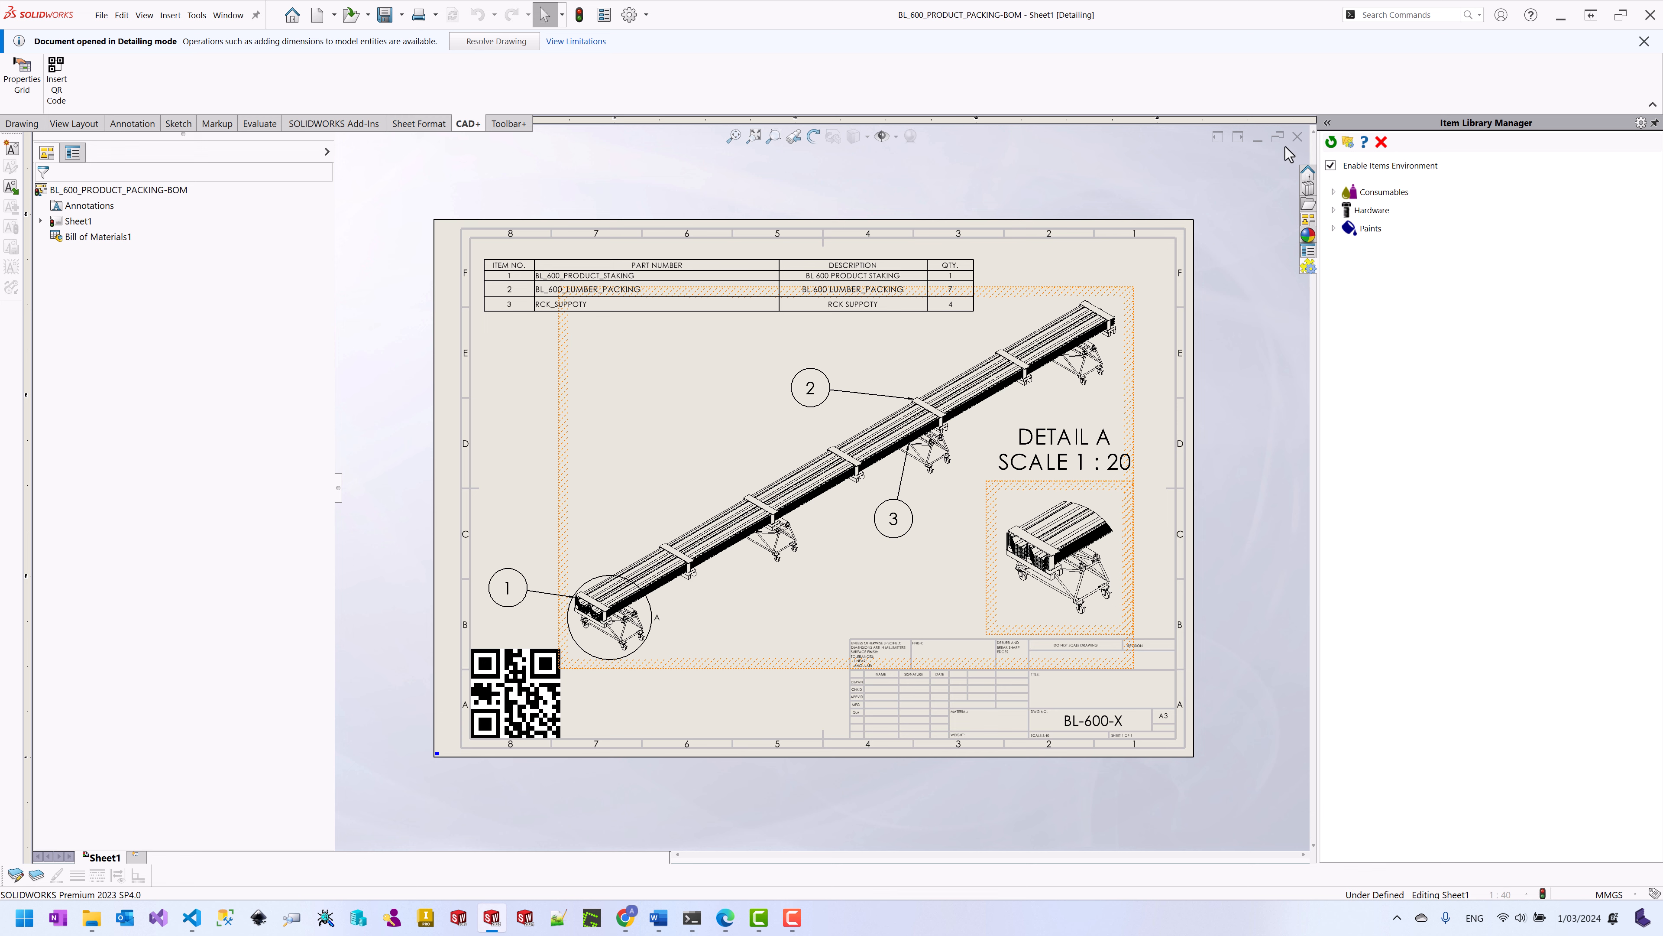
left_click(1296, 138)
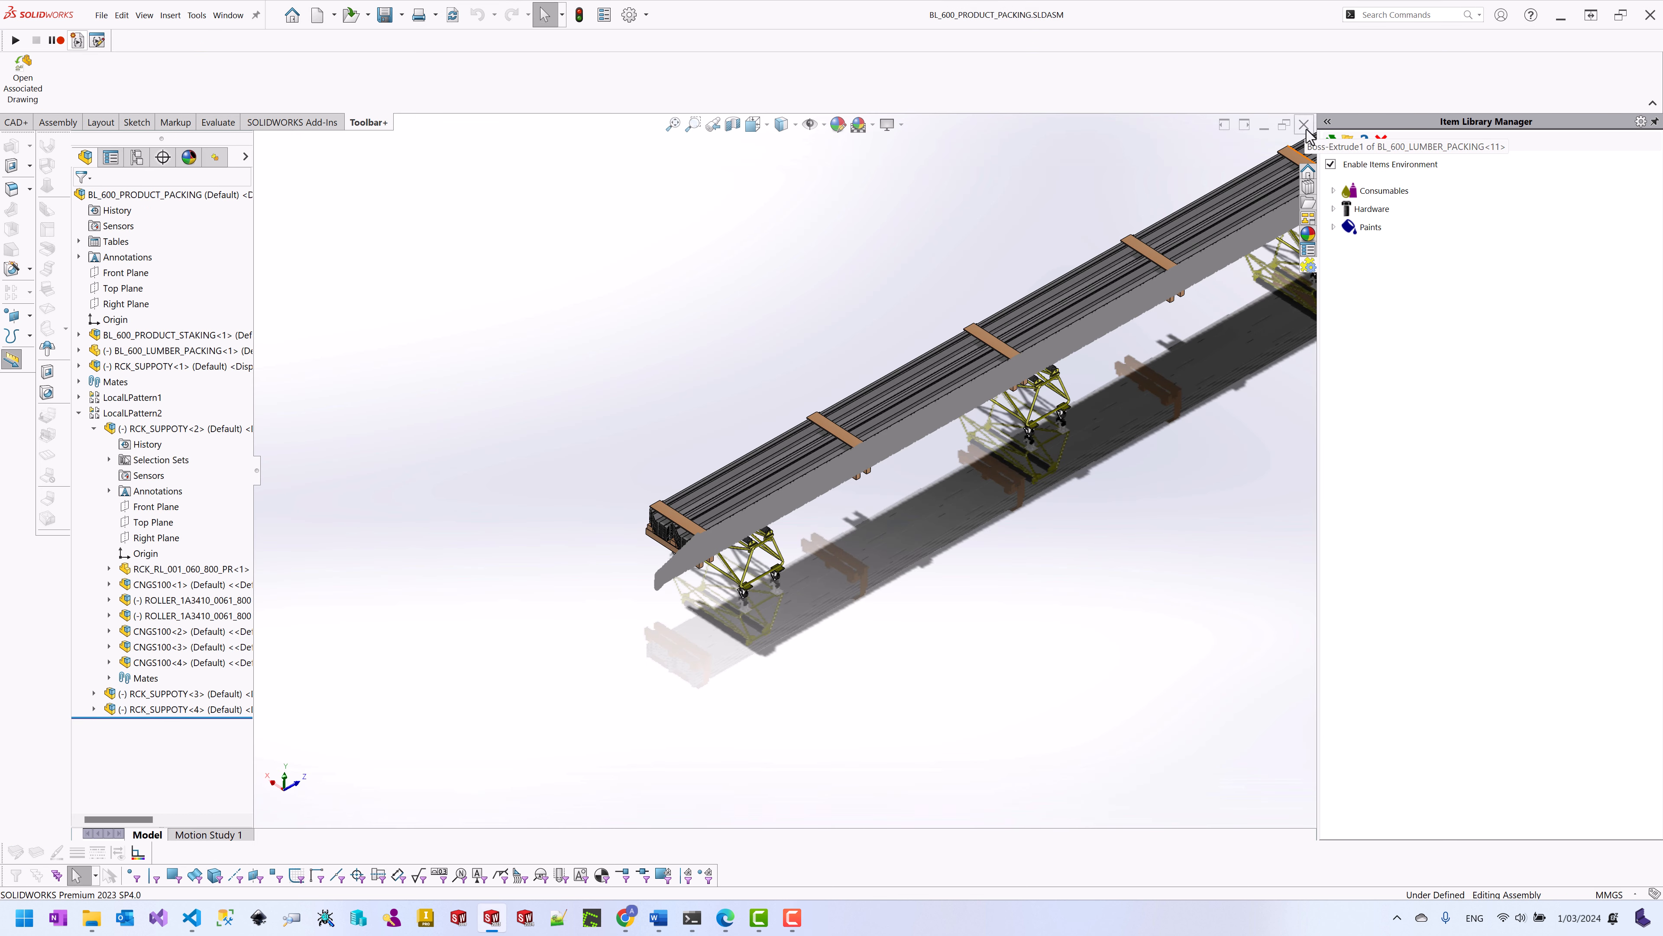
left_click(1306, 129)
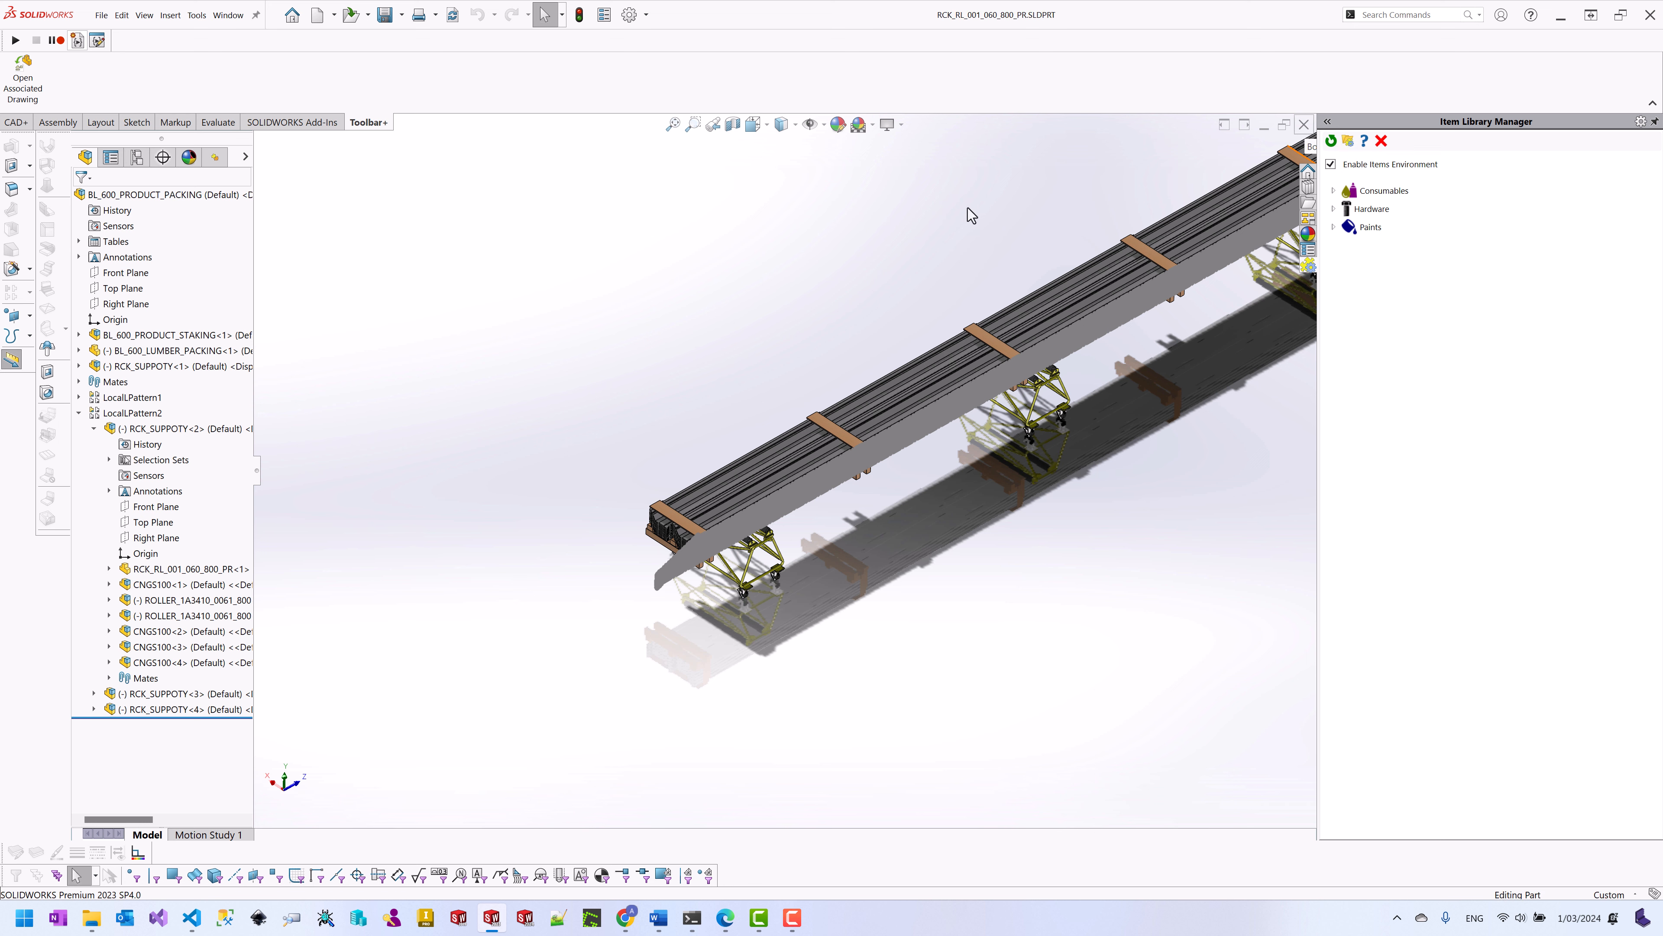
left_click(1305, 129)
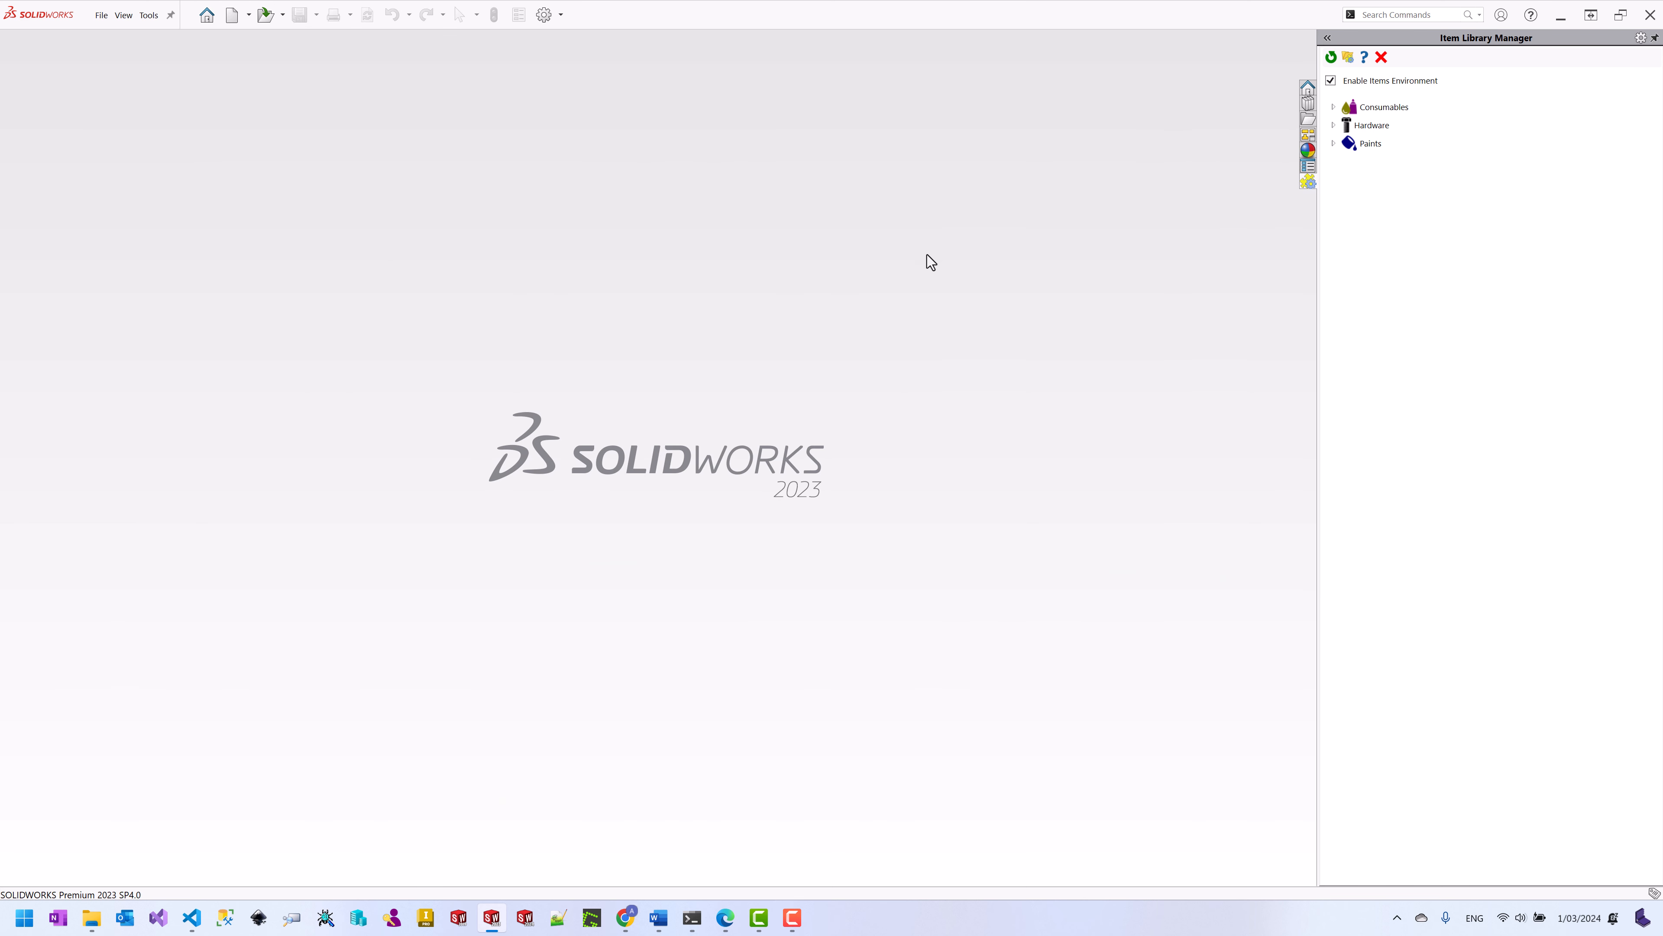
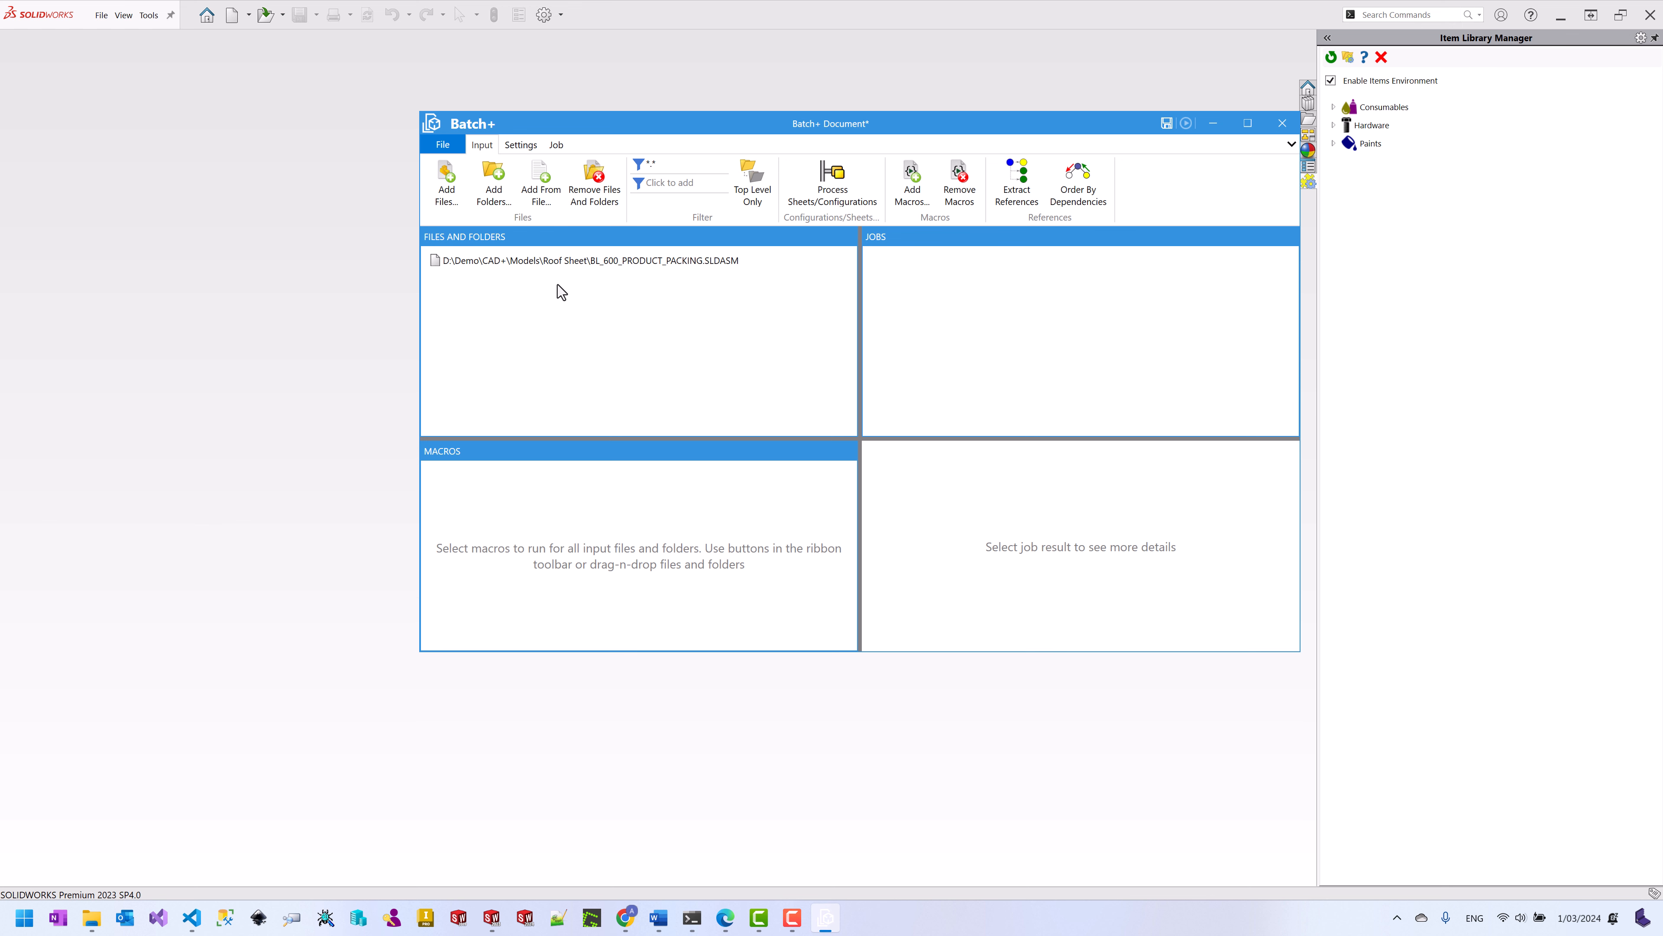
Step: Open the assembly's folder in File Explorer and browse into its Macros folder
left_click(592, 265)
right_click(594, 264)
left_click(622, 274)
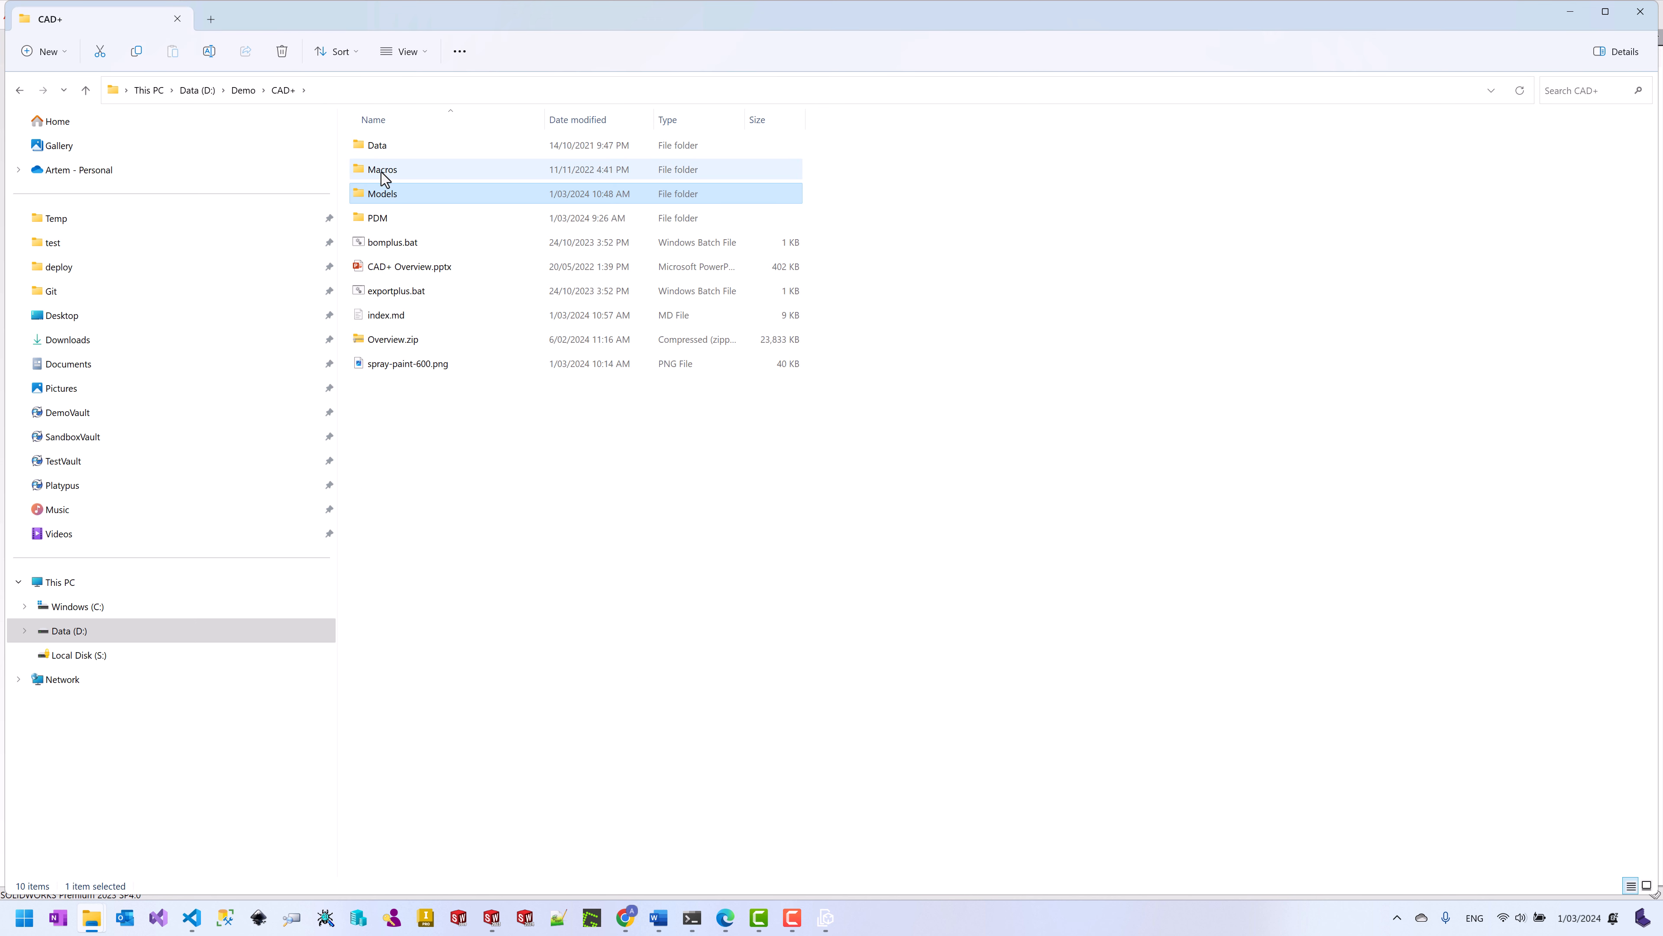
left_click(383, 174)
double_click(383, 171)
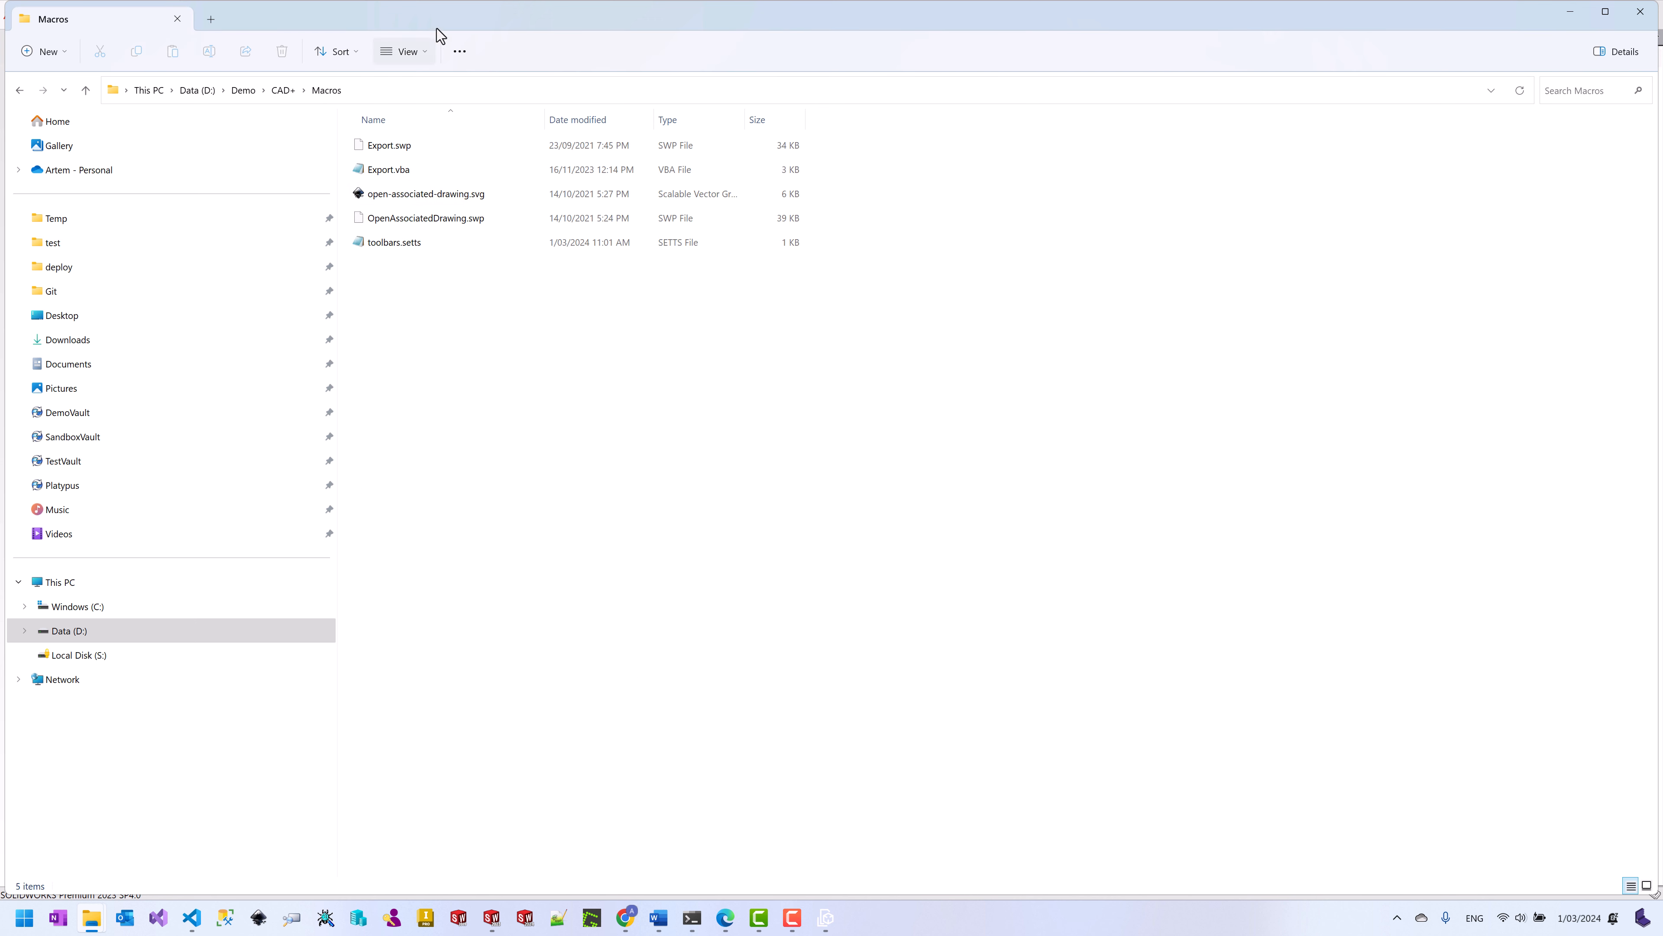
left_click_drag(680, 94, 1158, 160)
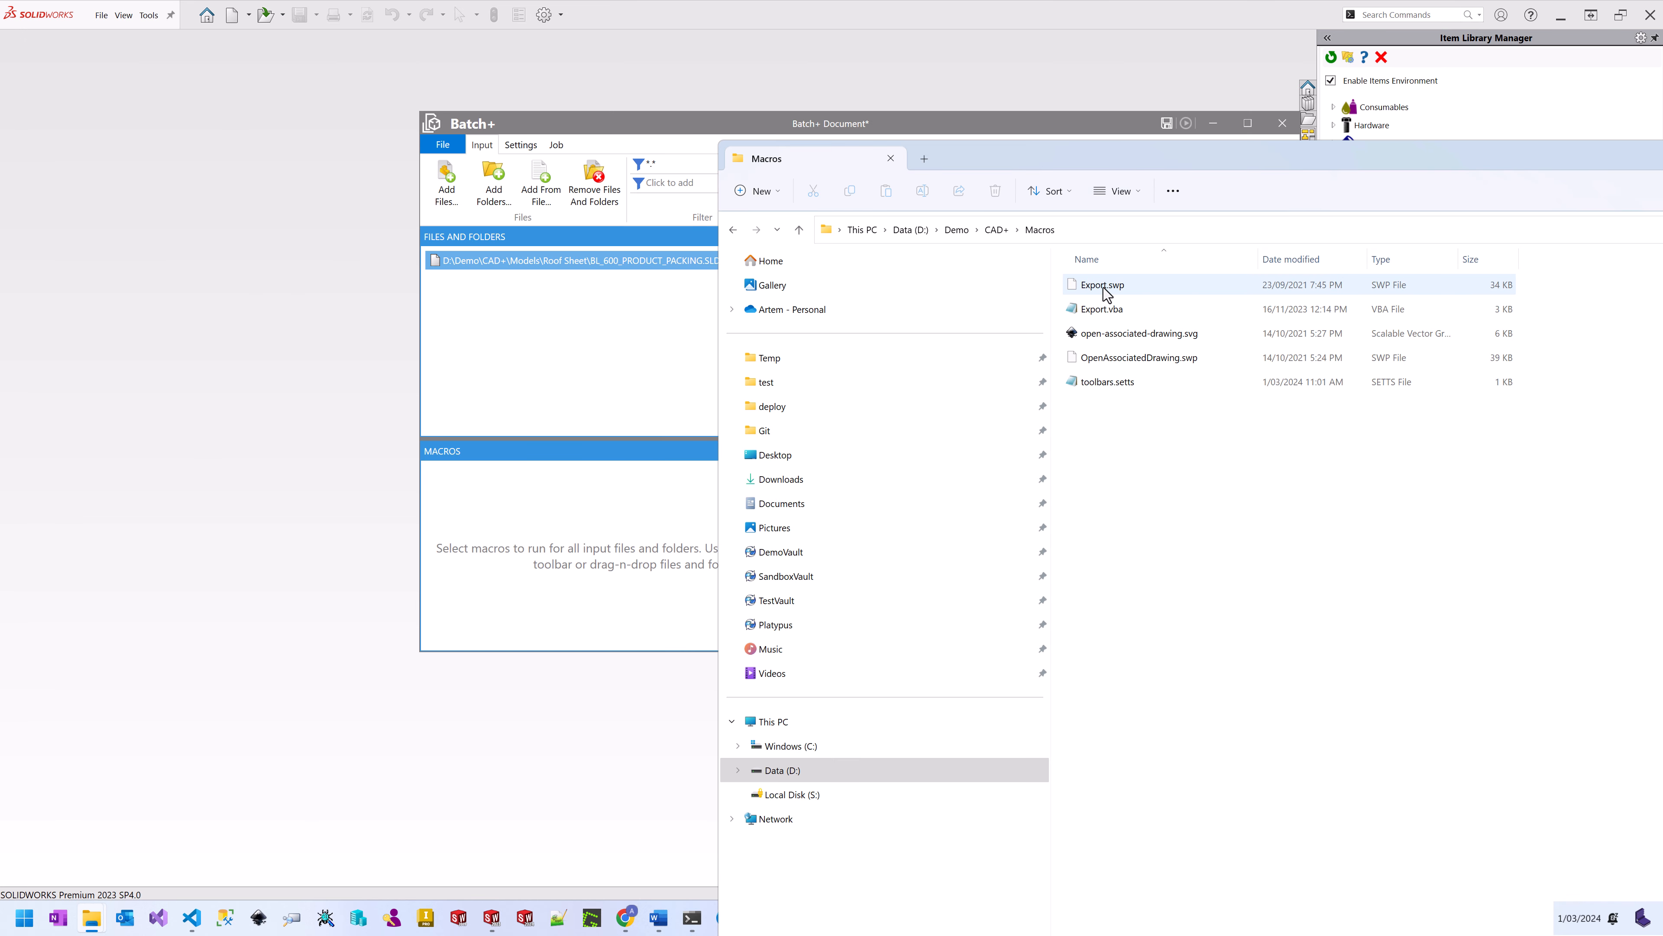
Step: Add Export.swp to the job's macros and give it the argument PDFs
left_click_drag(1104, 288, 621, 516)
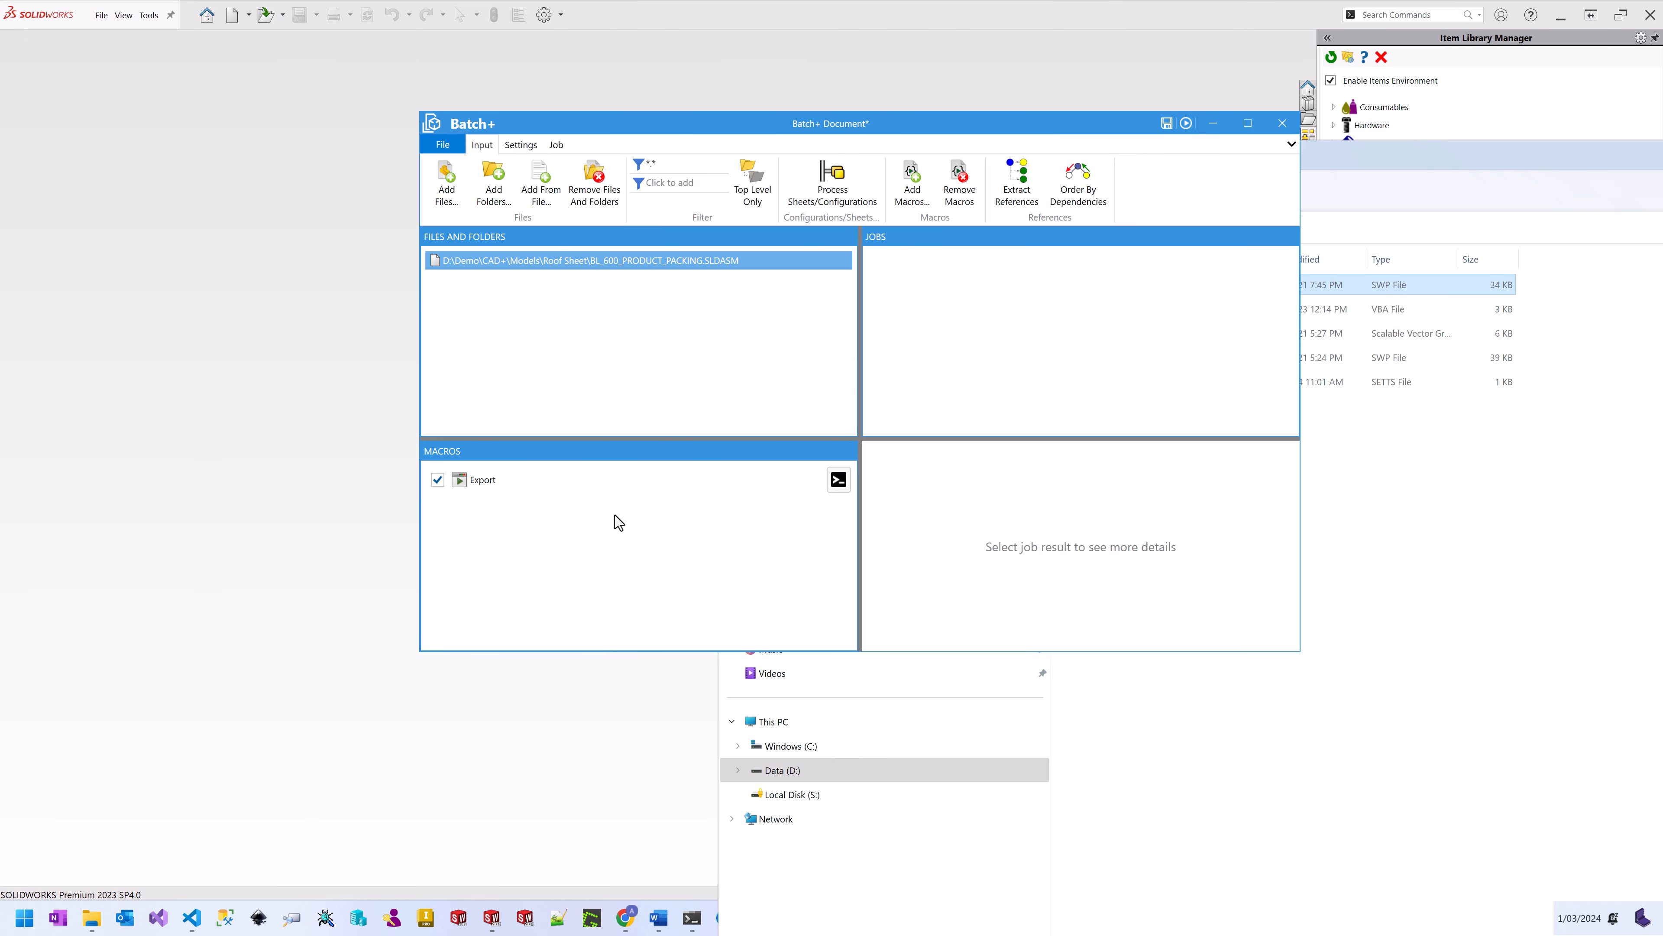
left_click(605, 475)
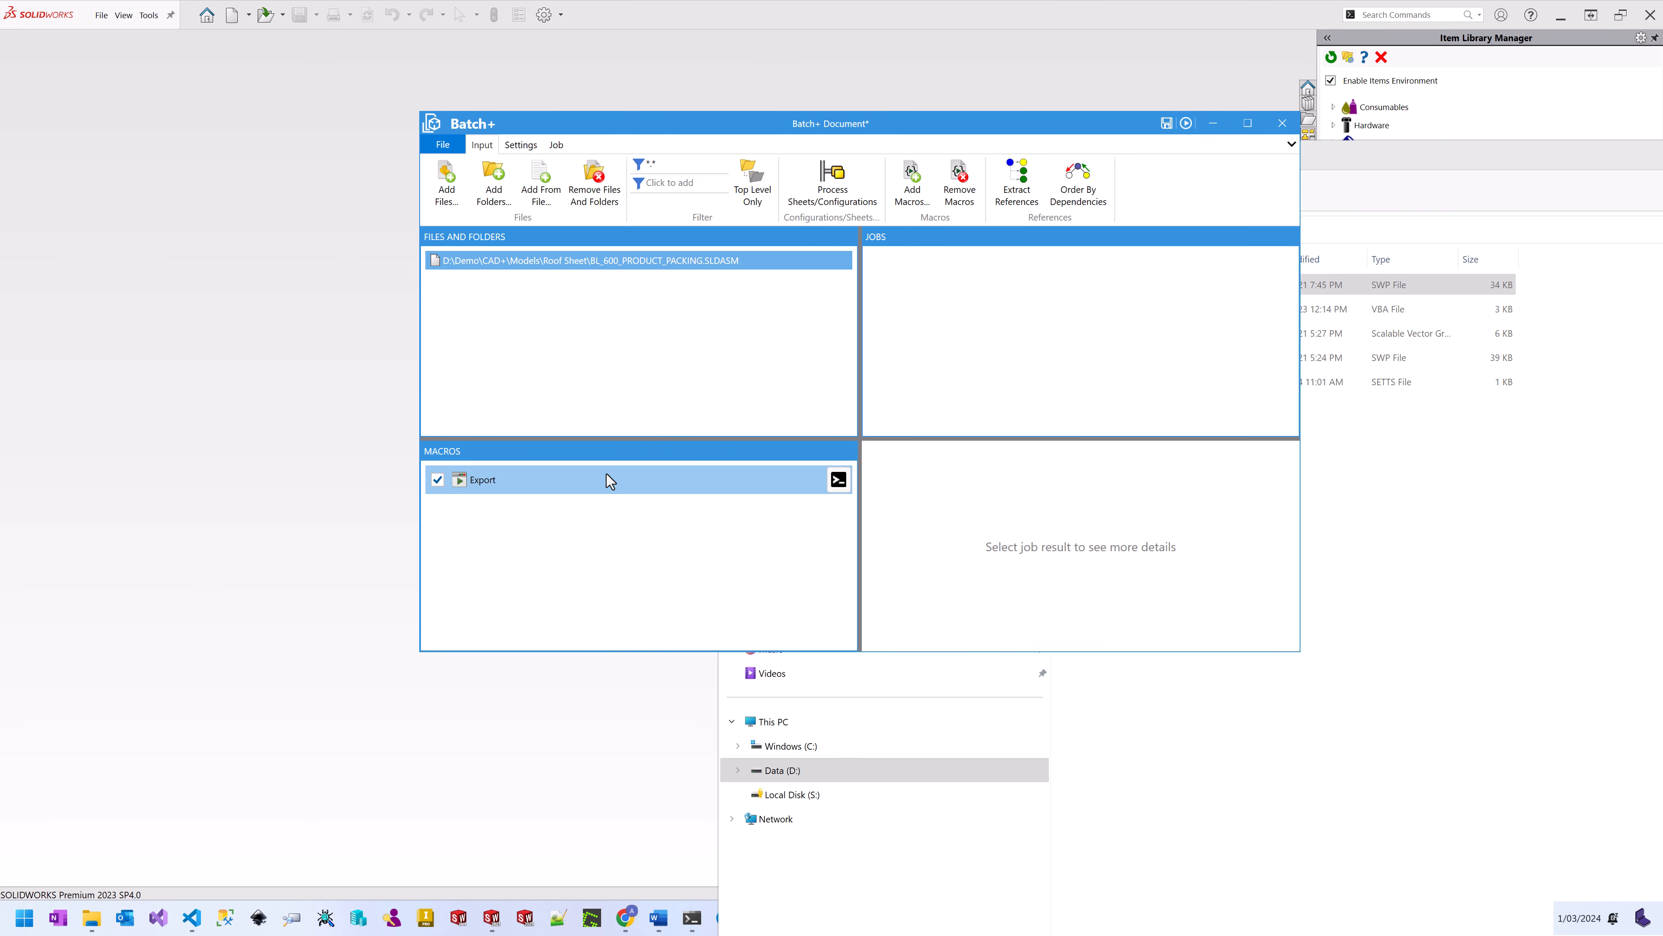
left_click(839, 479)
left_click(929, 549)
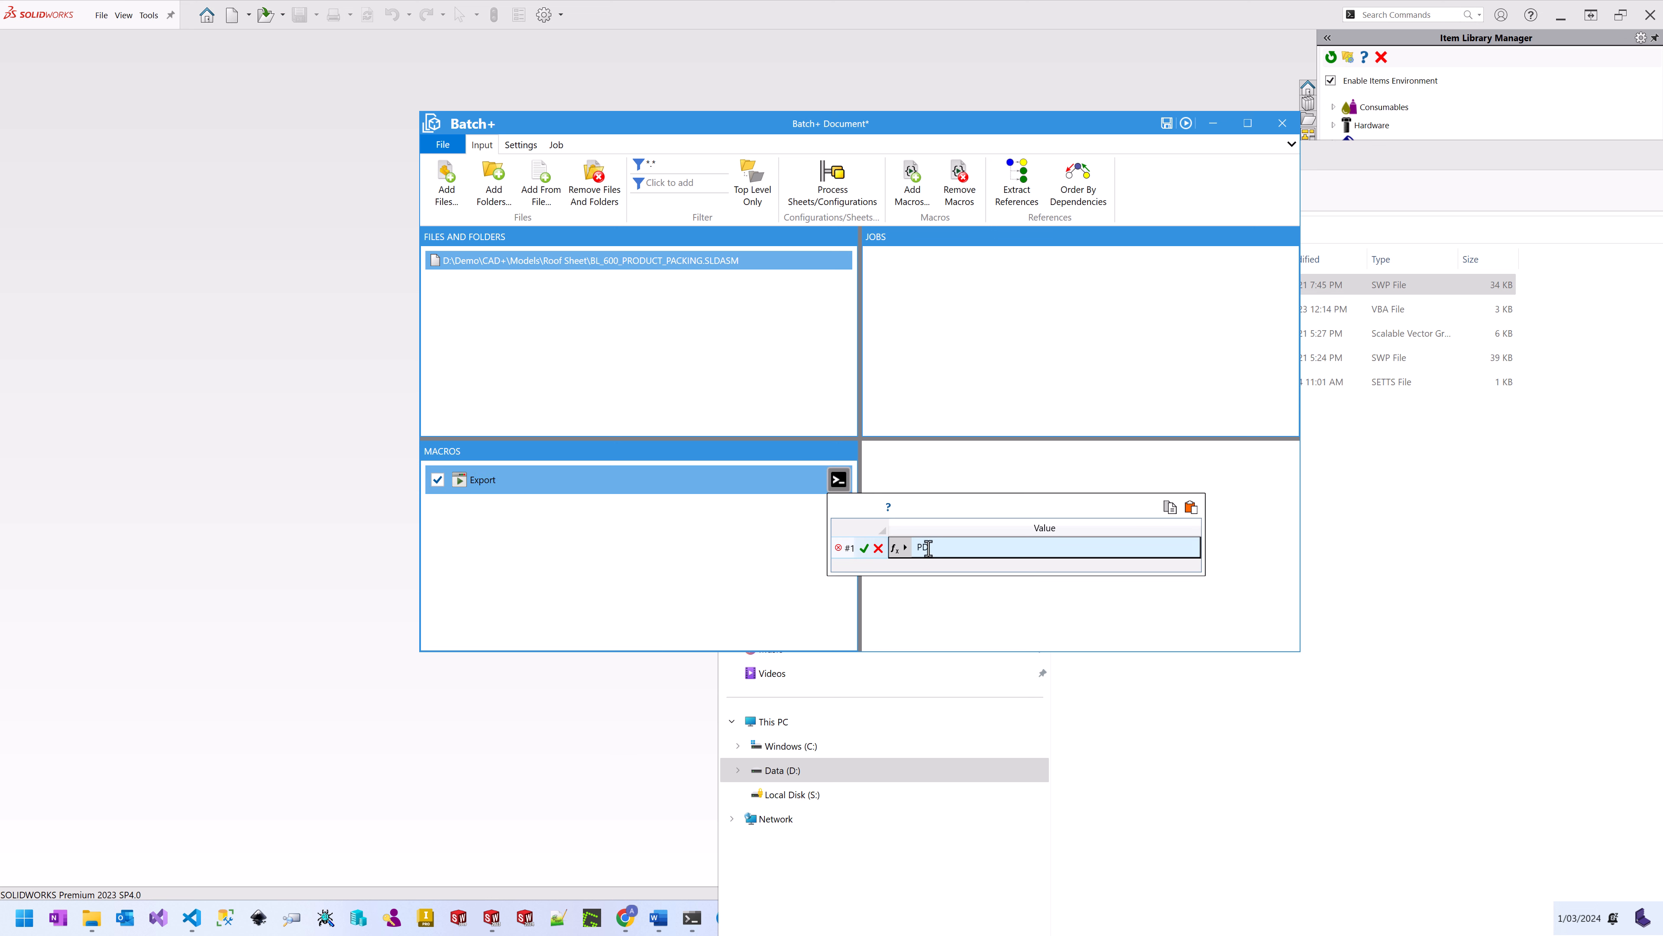
left_click(865, 549)
left_click(717, 476)
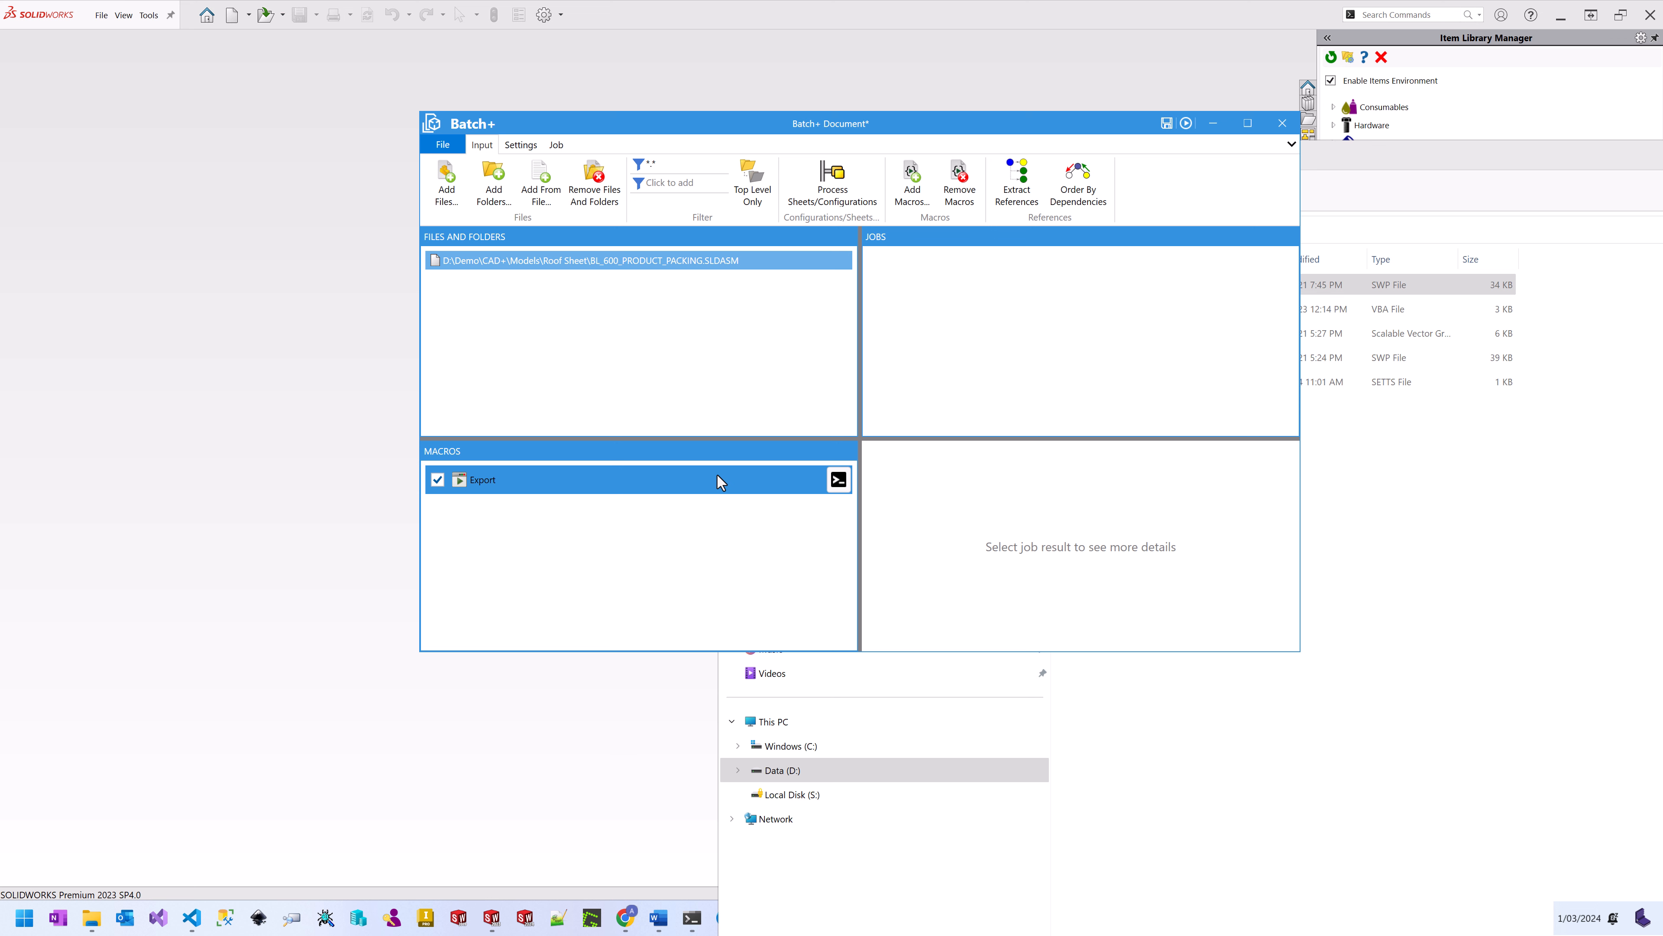
left_click(688, 267)
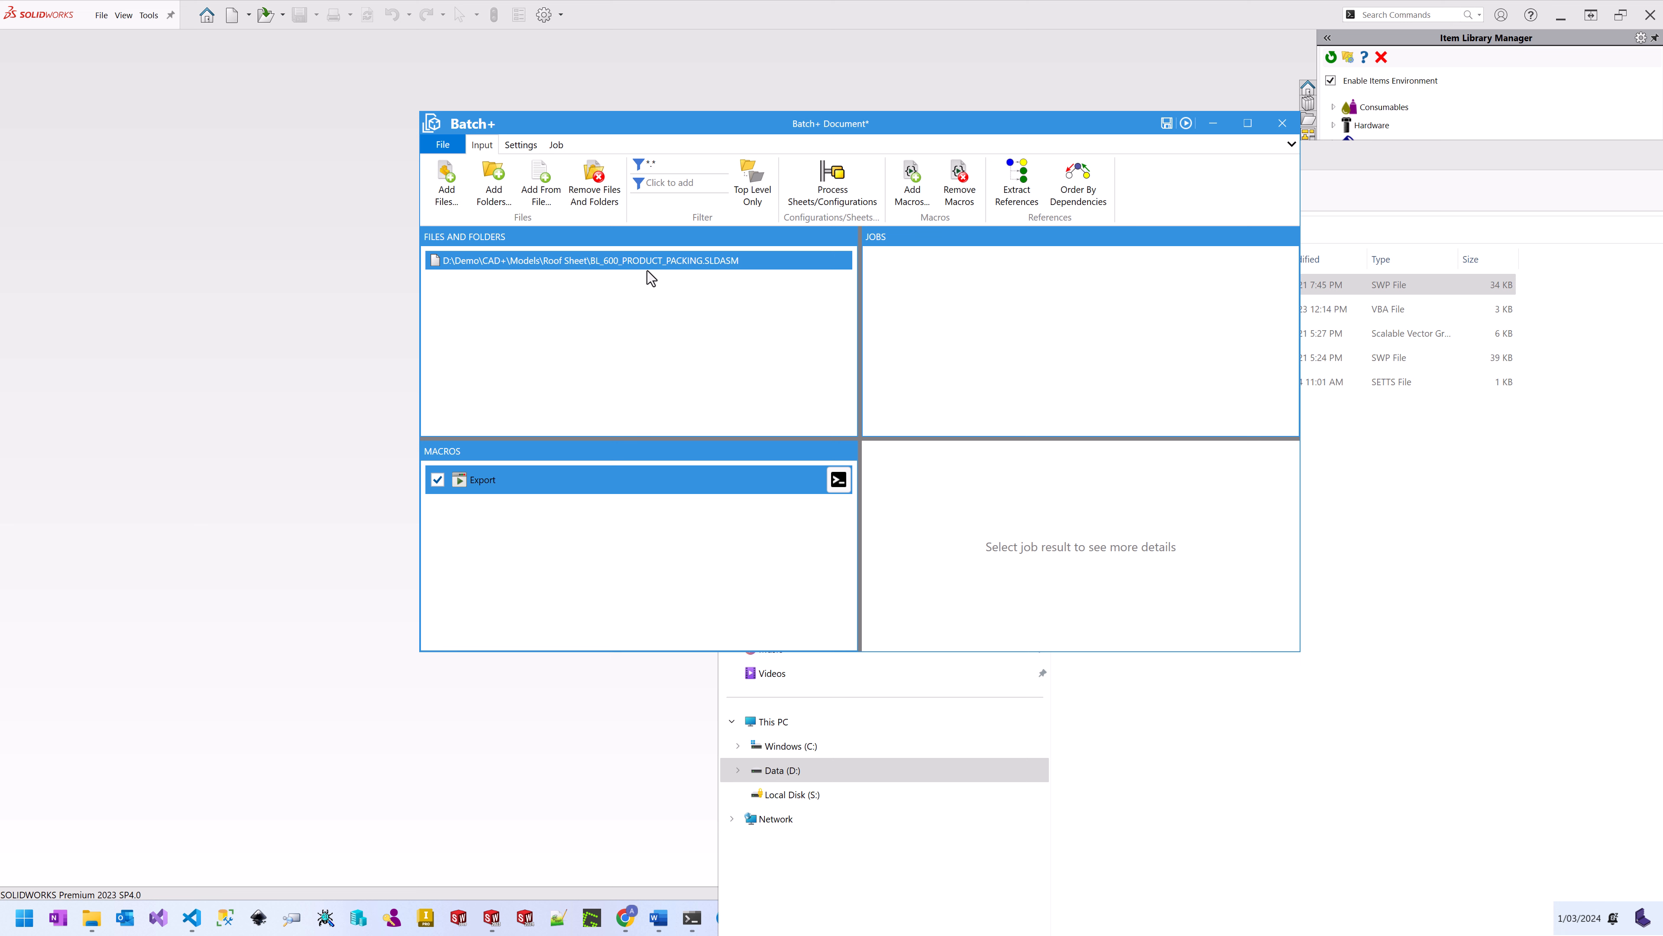
Step: Enable reference extraction, run with SOLIDWORKS 2023 in Background and Read Only mode, and start the job
left_click(1022, 194)
left_click(1061, 255)
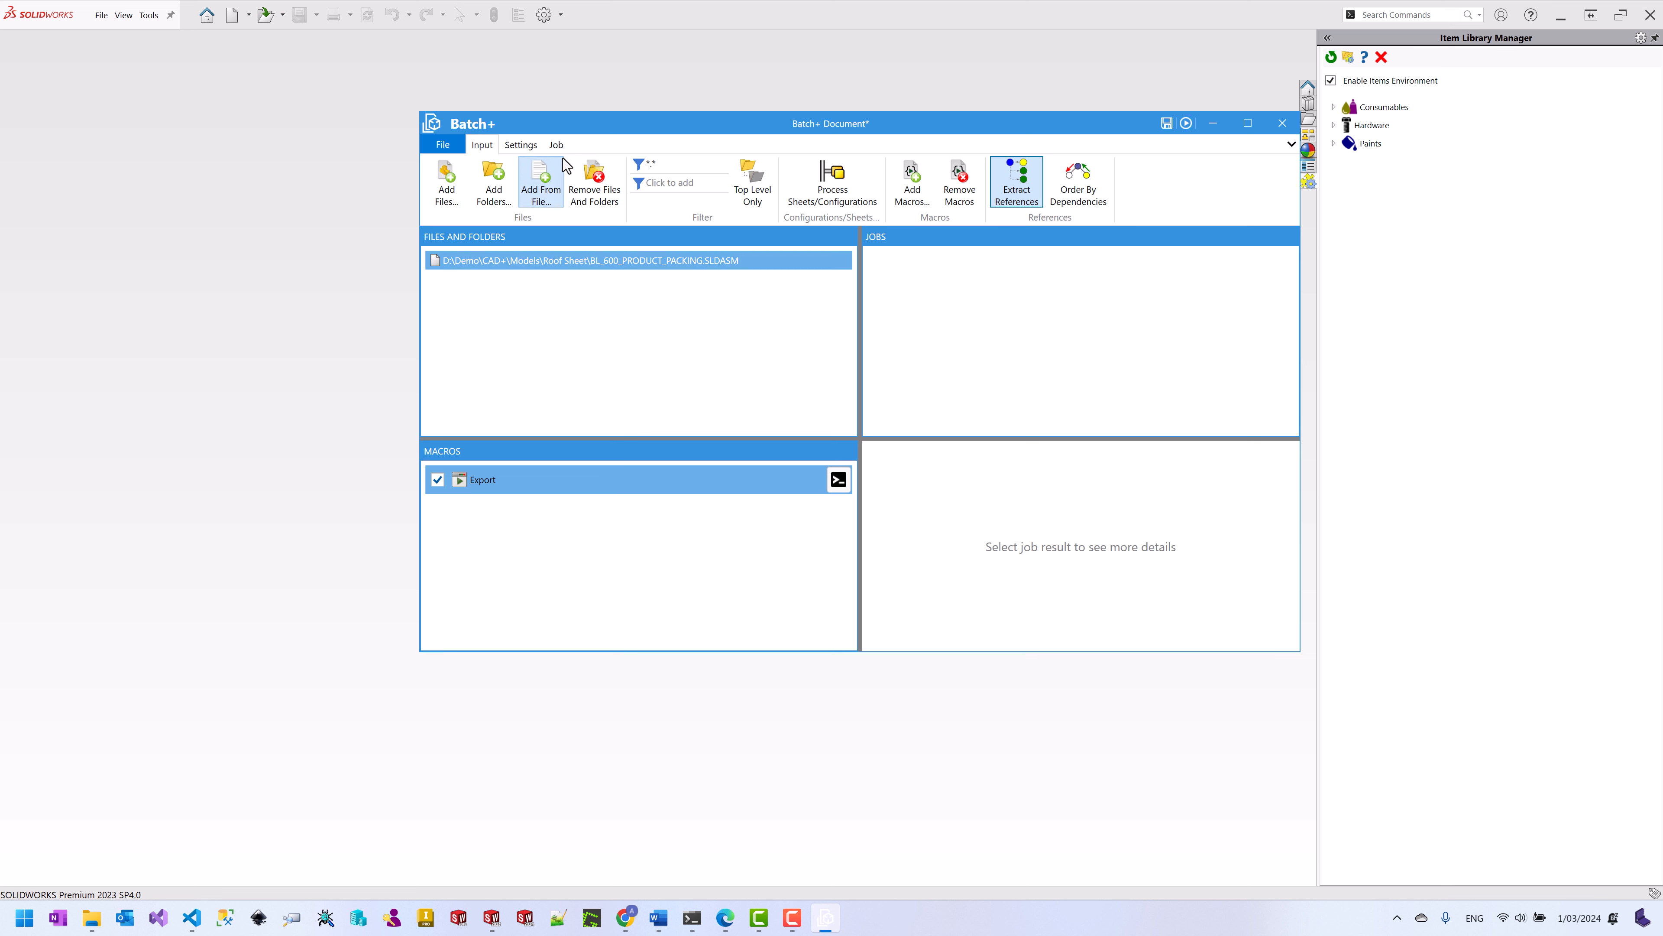
left_click(520, 145)
left_click(455, 187)
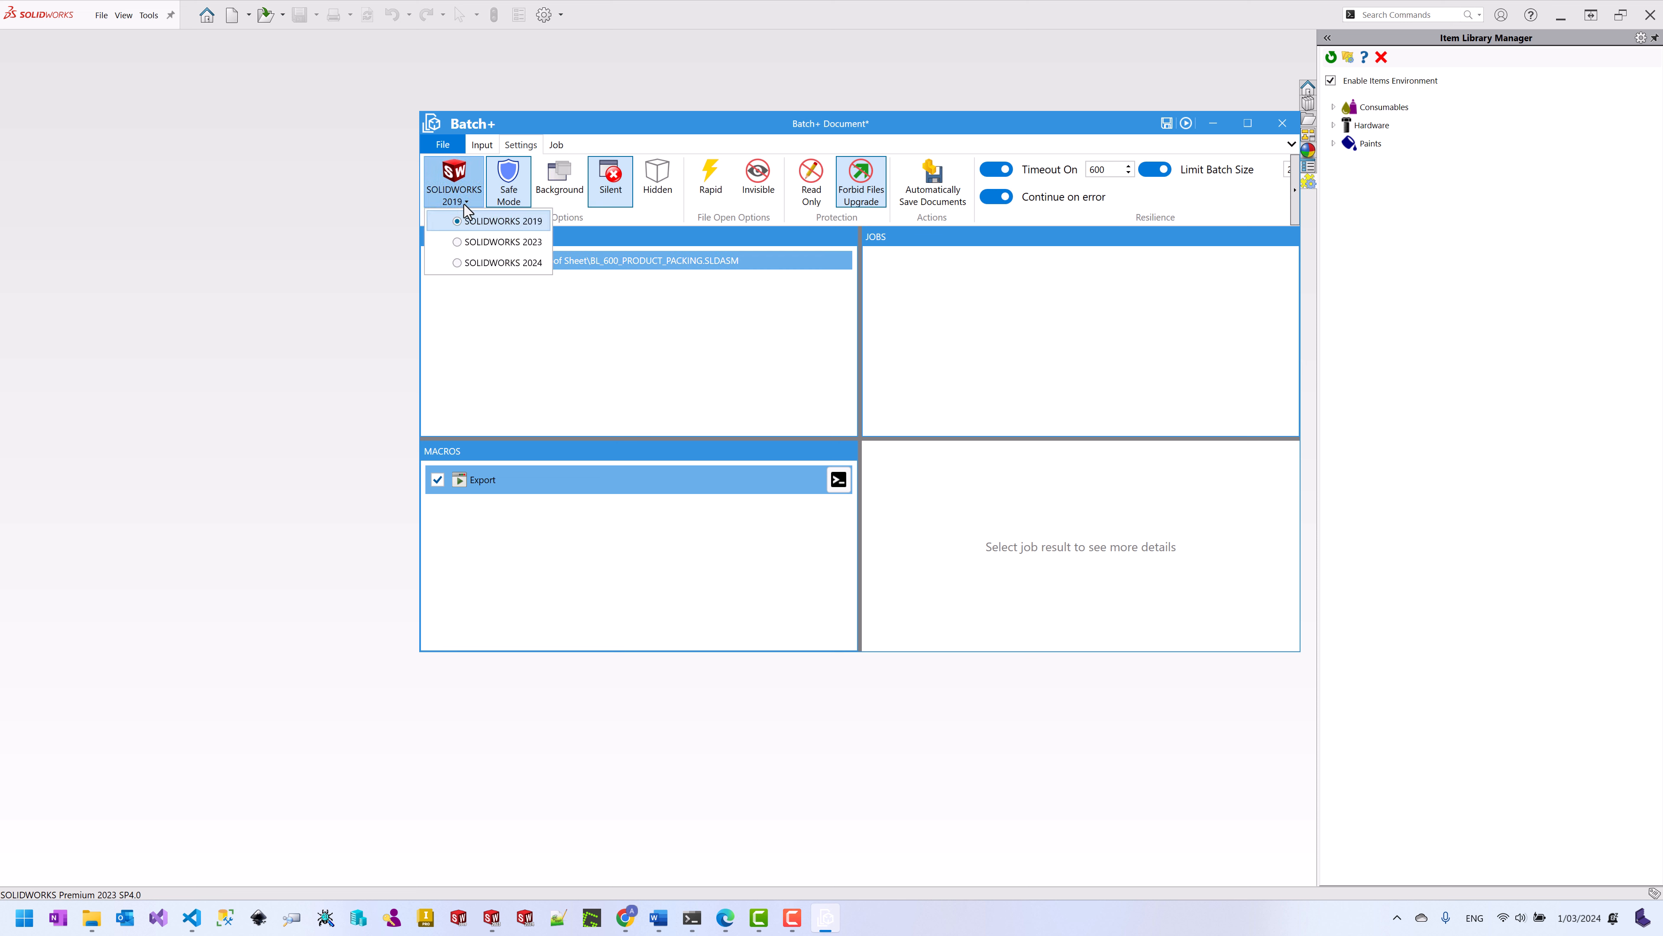
left_click(486, 244)
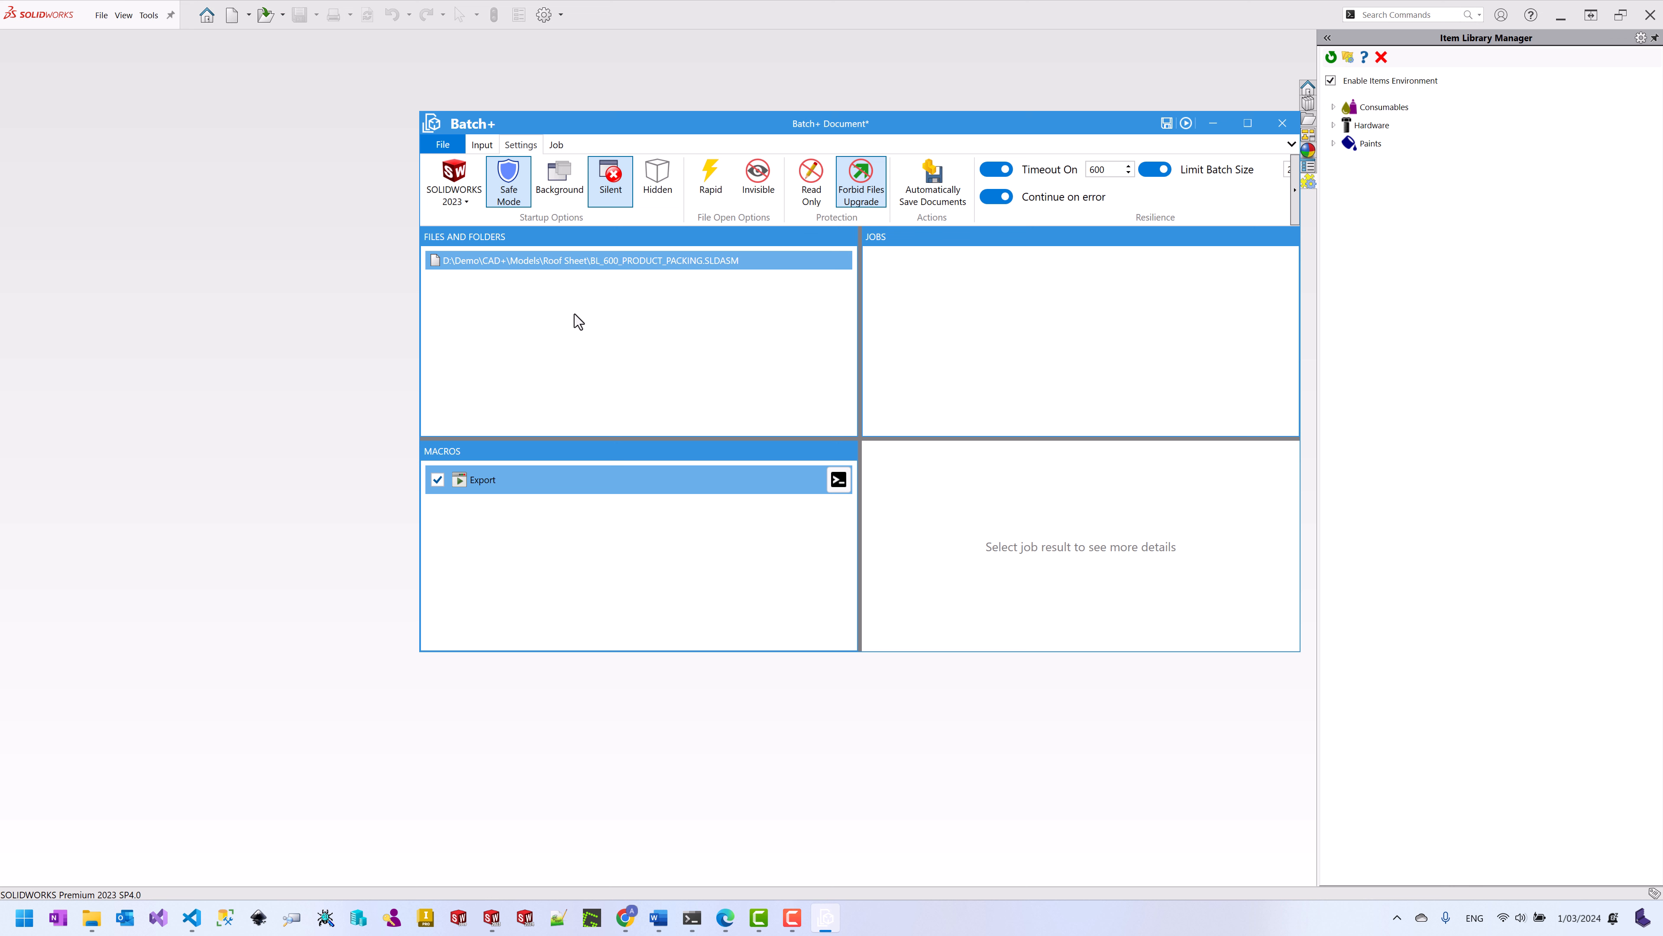
left_click(559, 178)
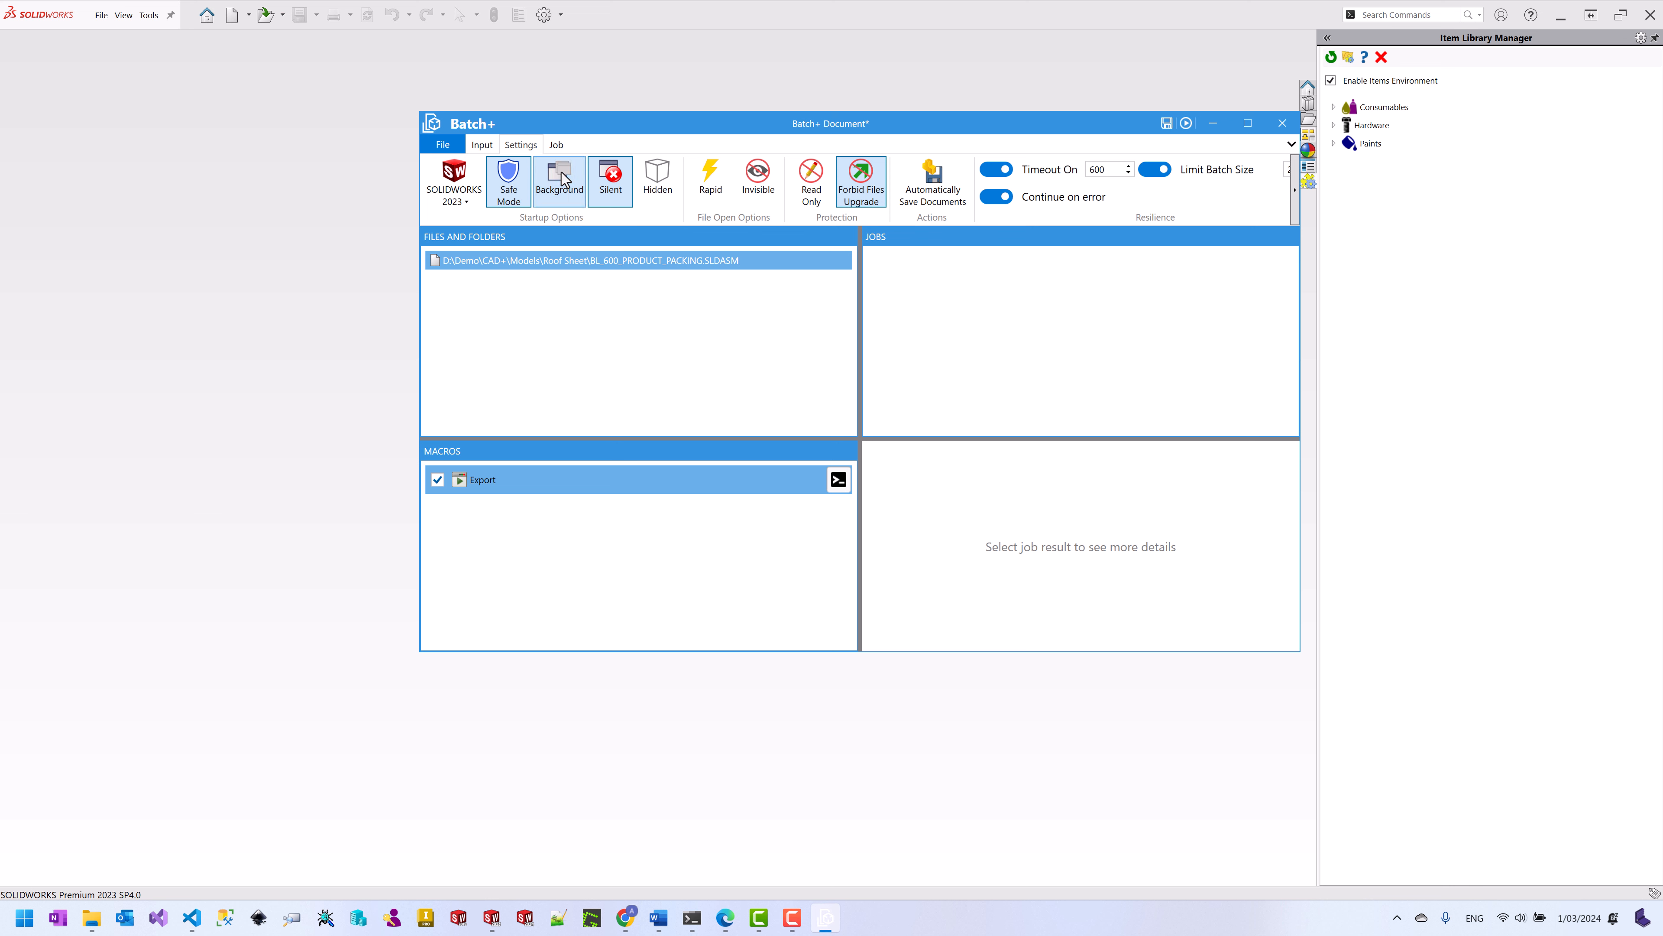
left_click(810, 183)
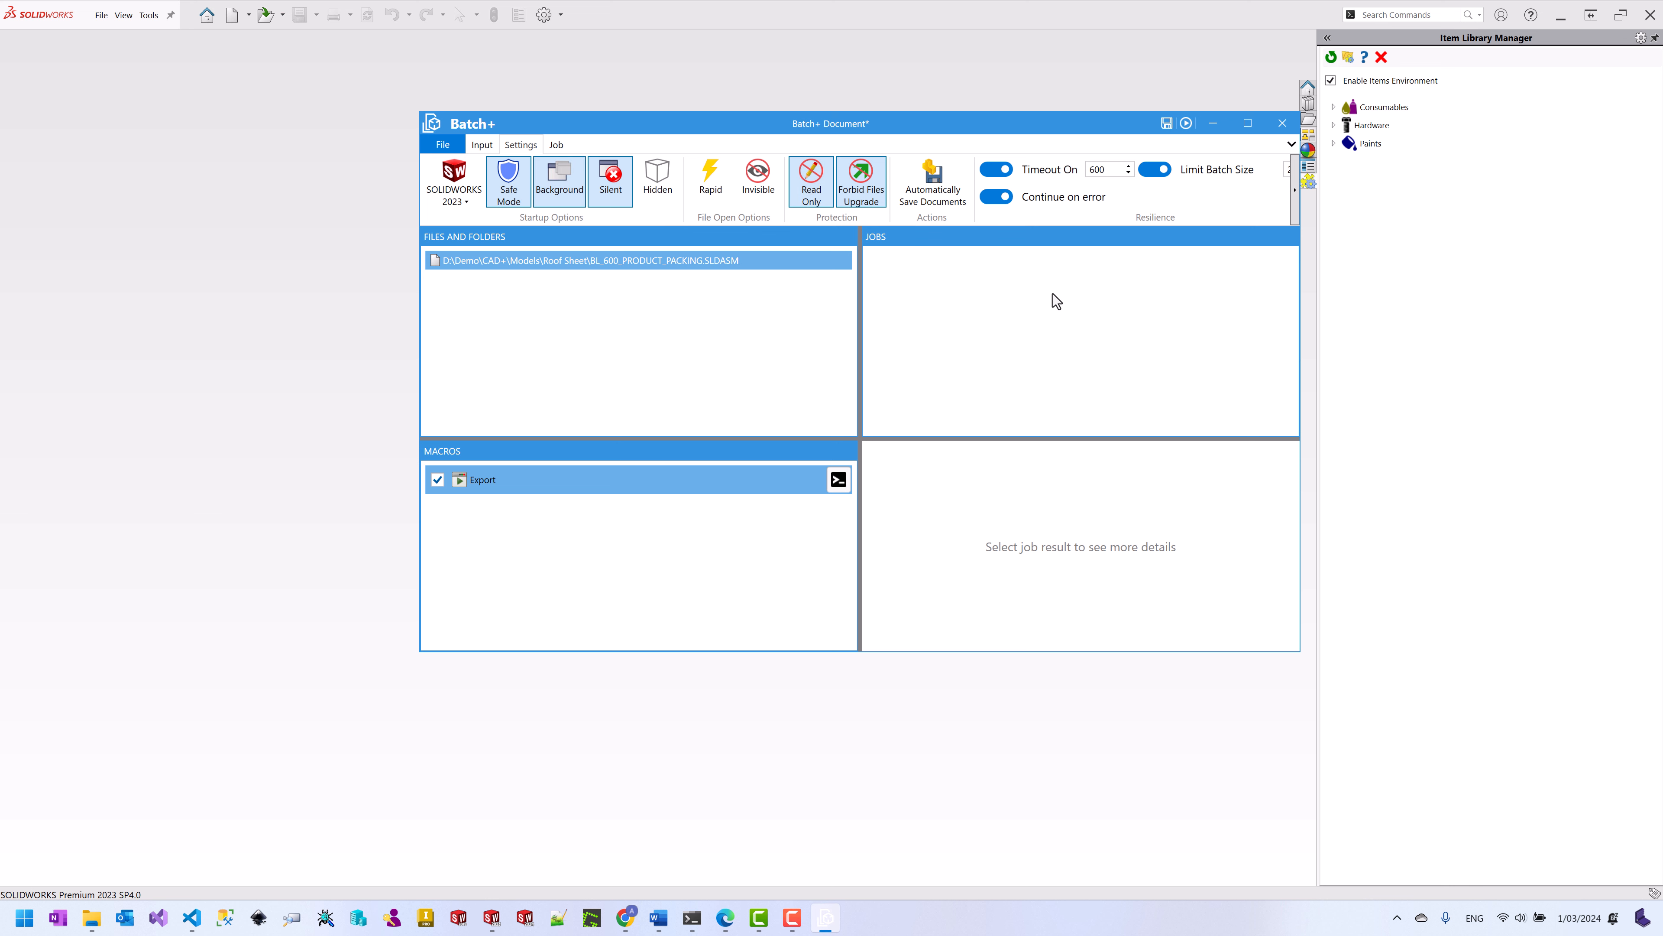
left_click(1188, 126)
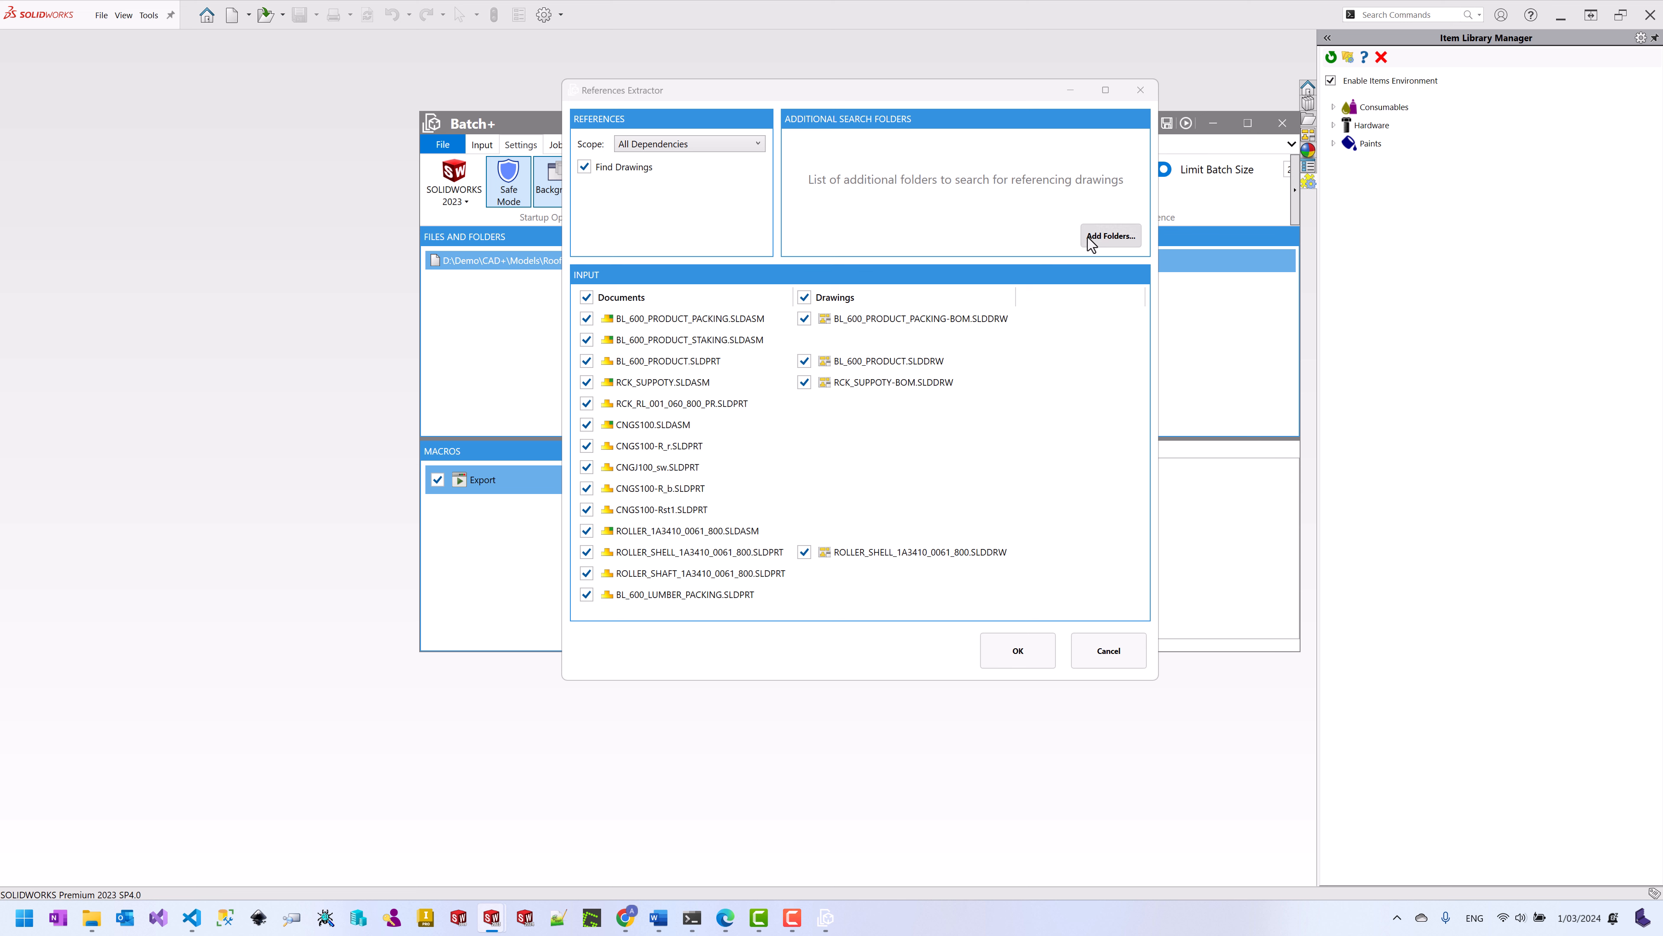
Step: Run Job #1 on only the four drawings, monitor its Summary and Report, then request cancellation
left_click(586, 297)
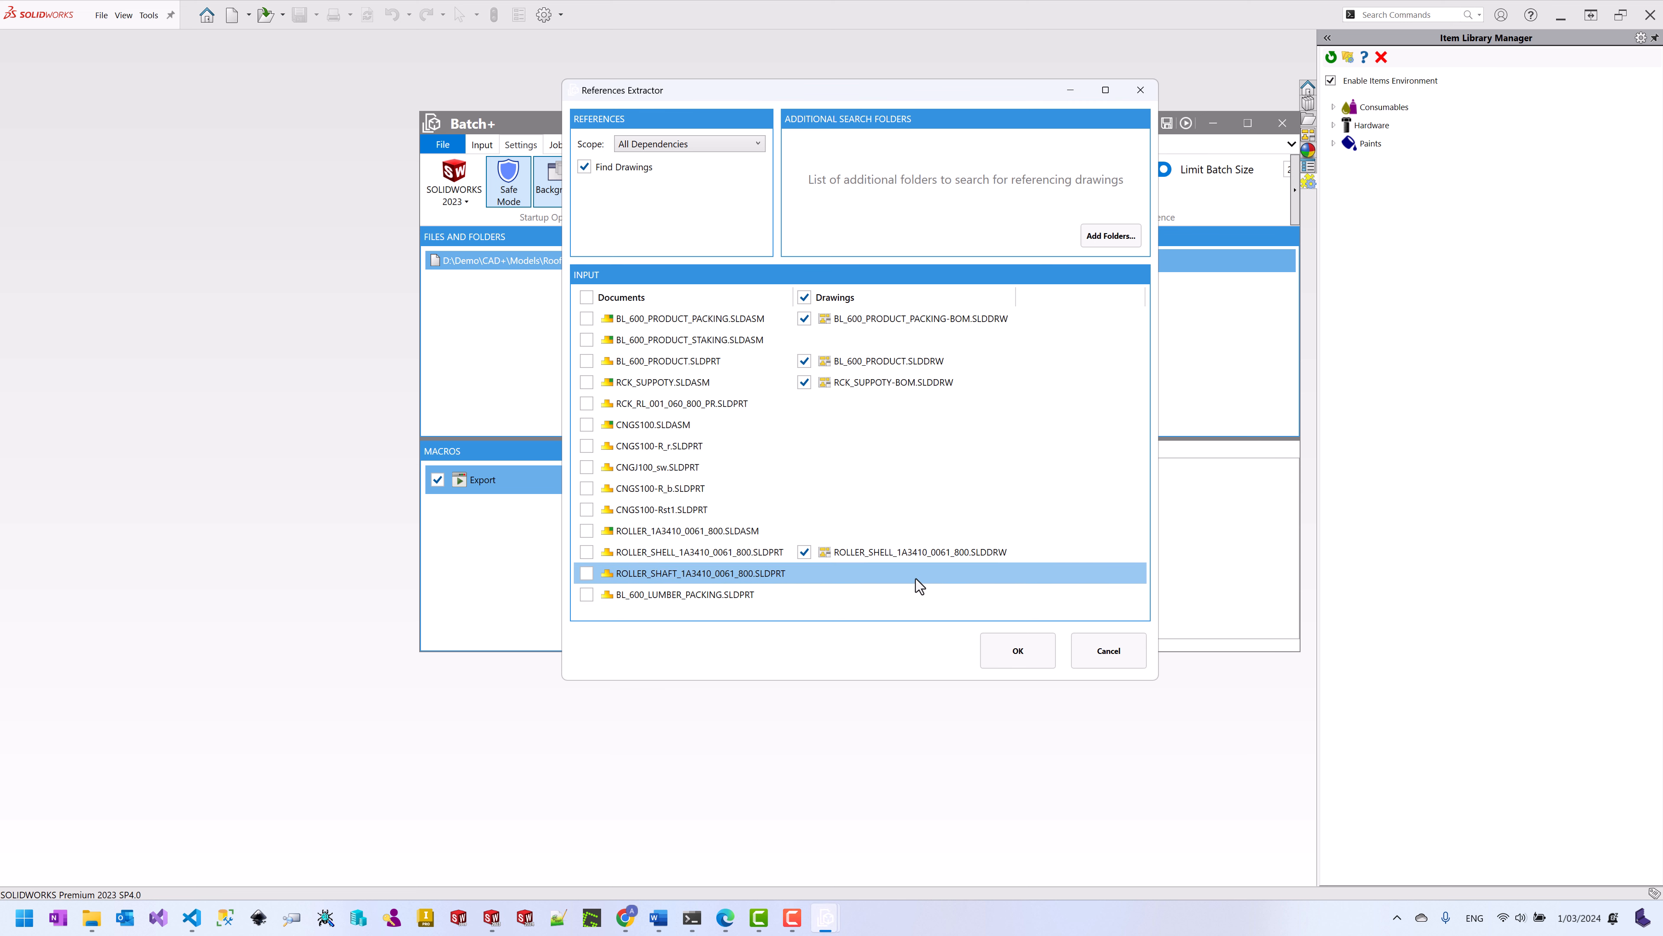
left_click(1014, 650)
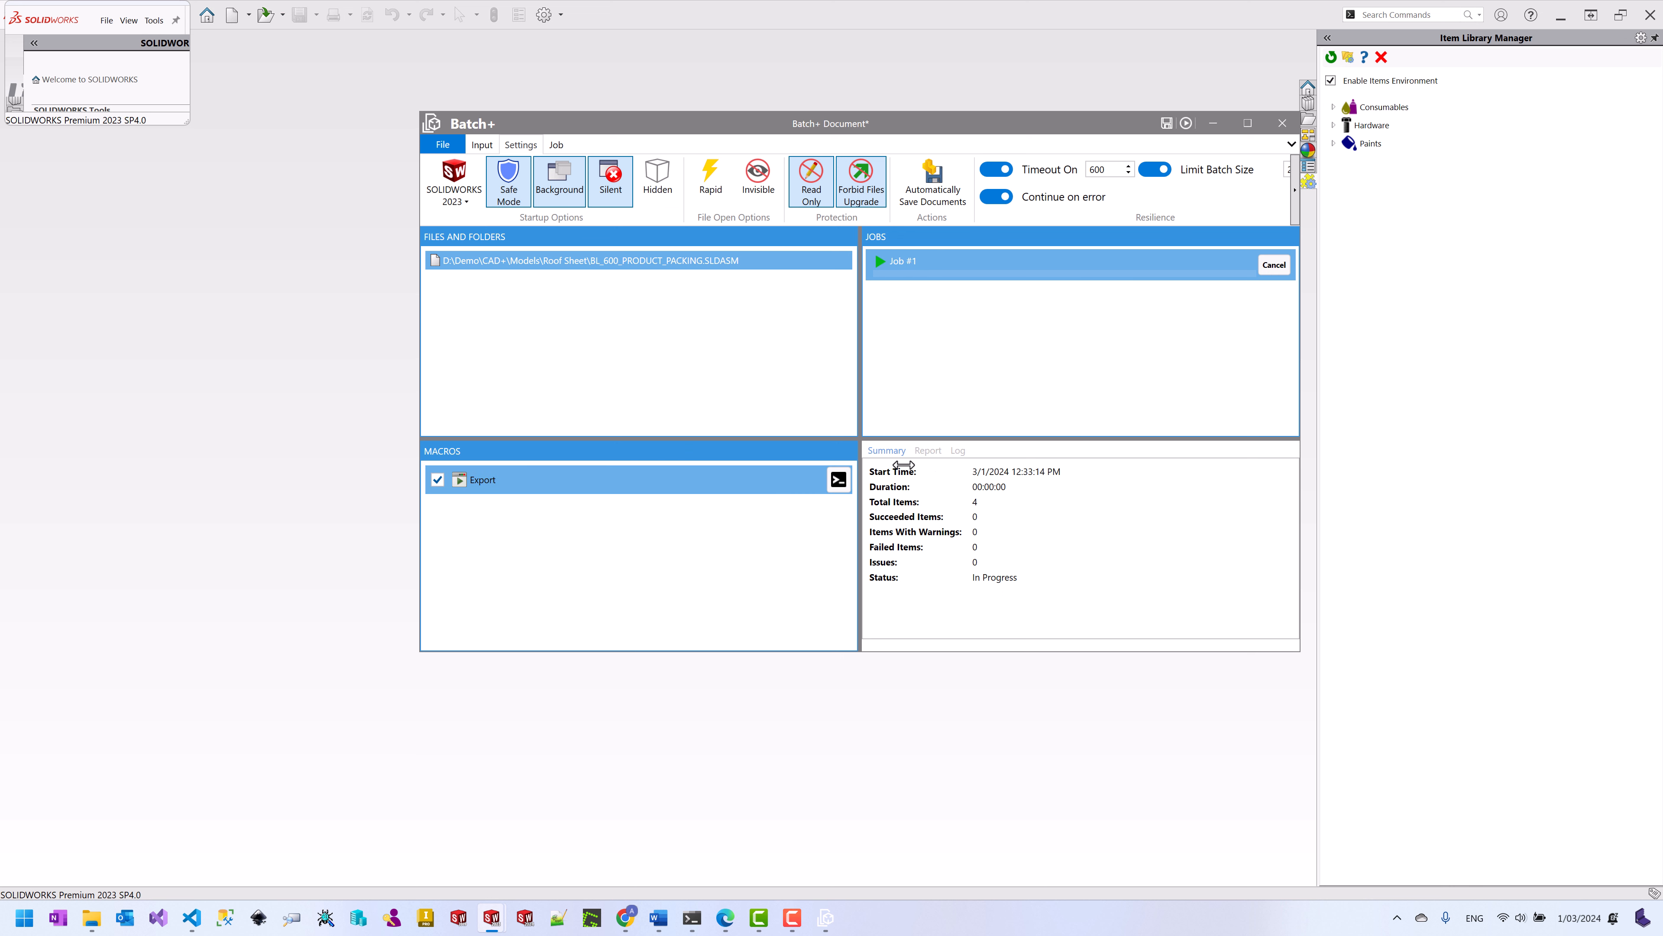
left_click(934, 454)
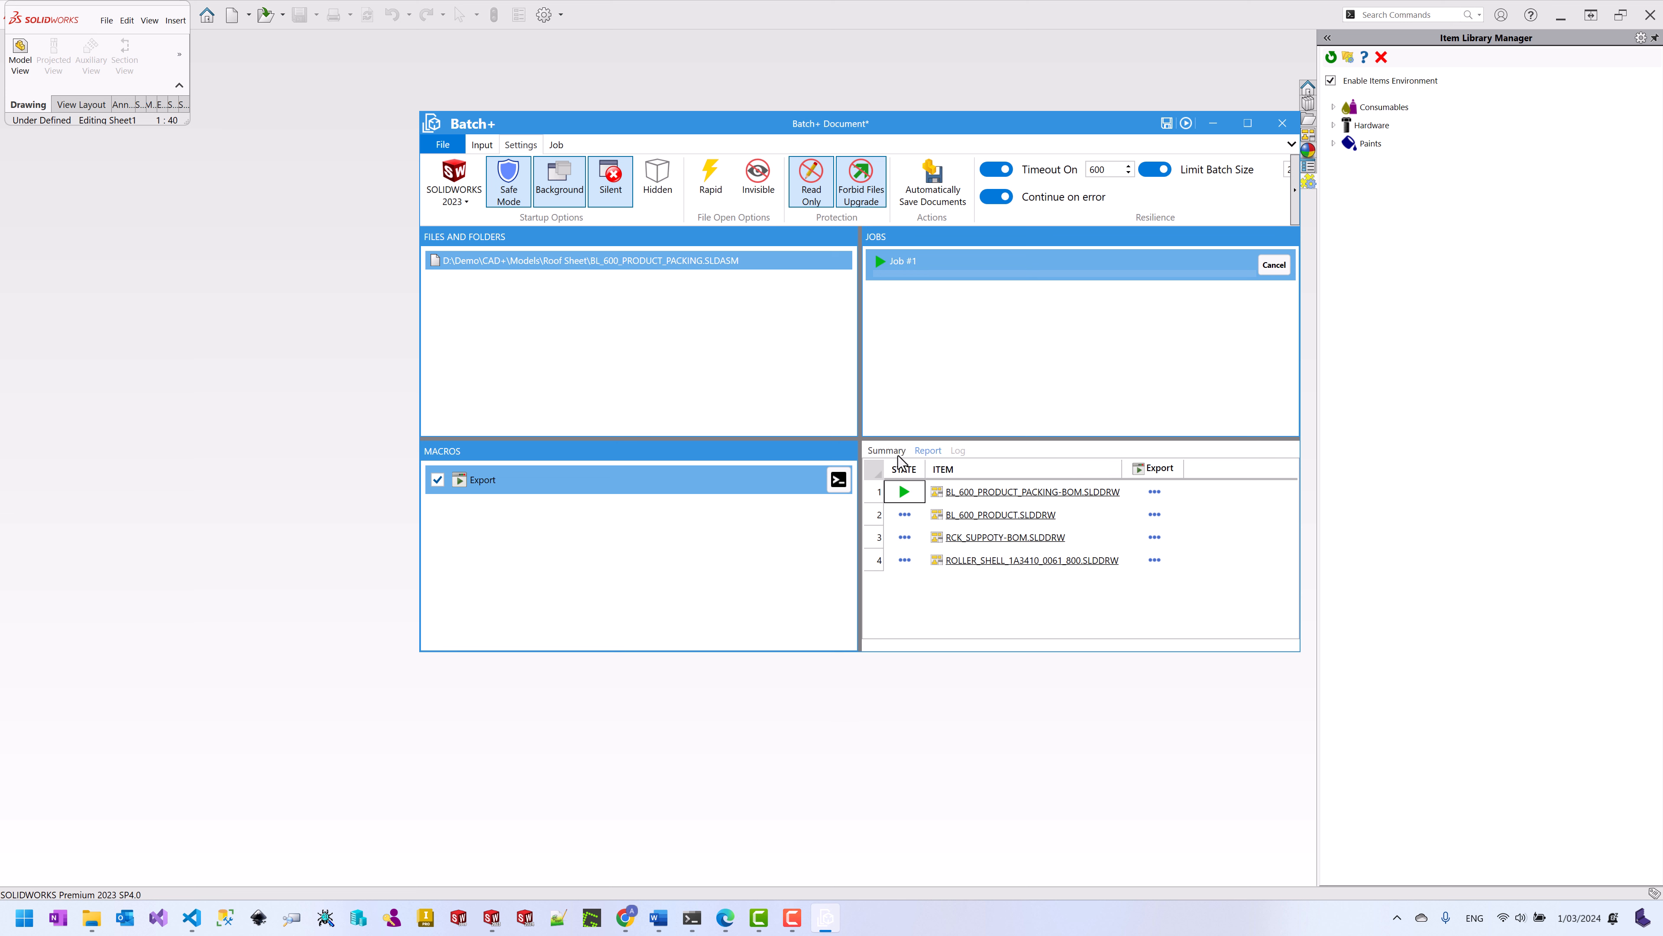
left_click(885, 450)
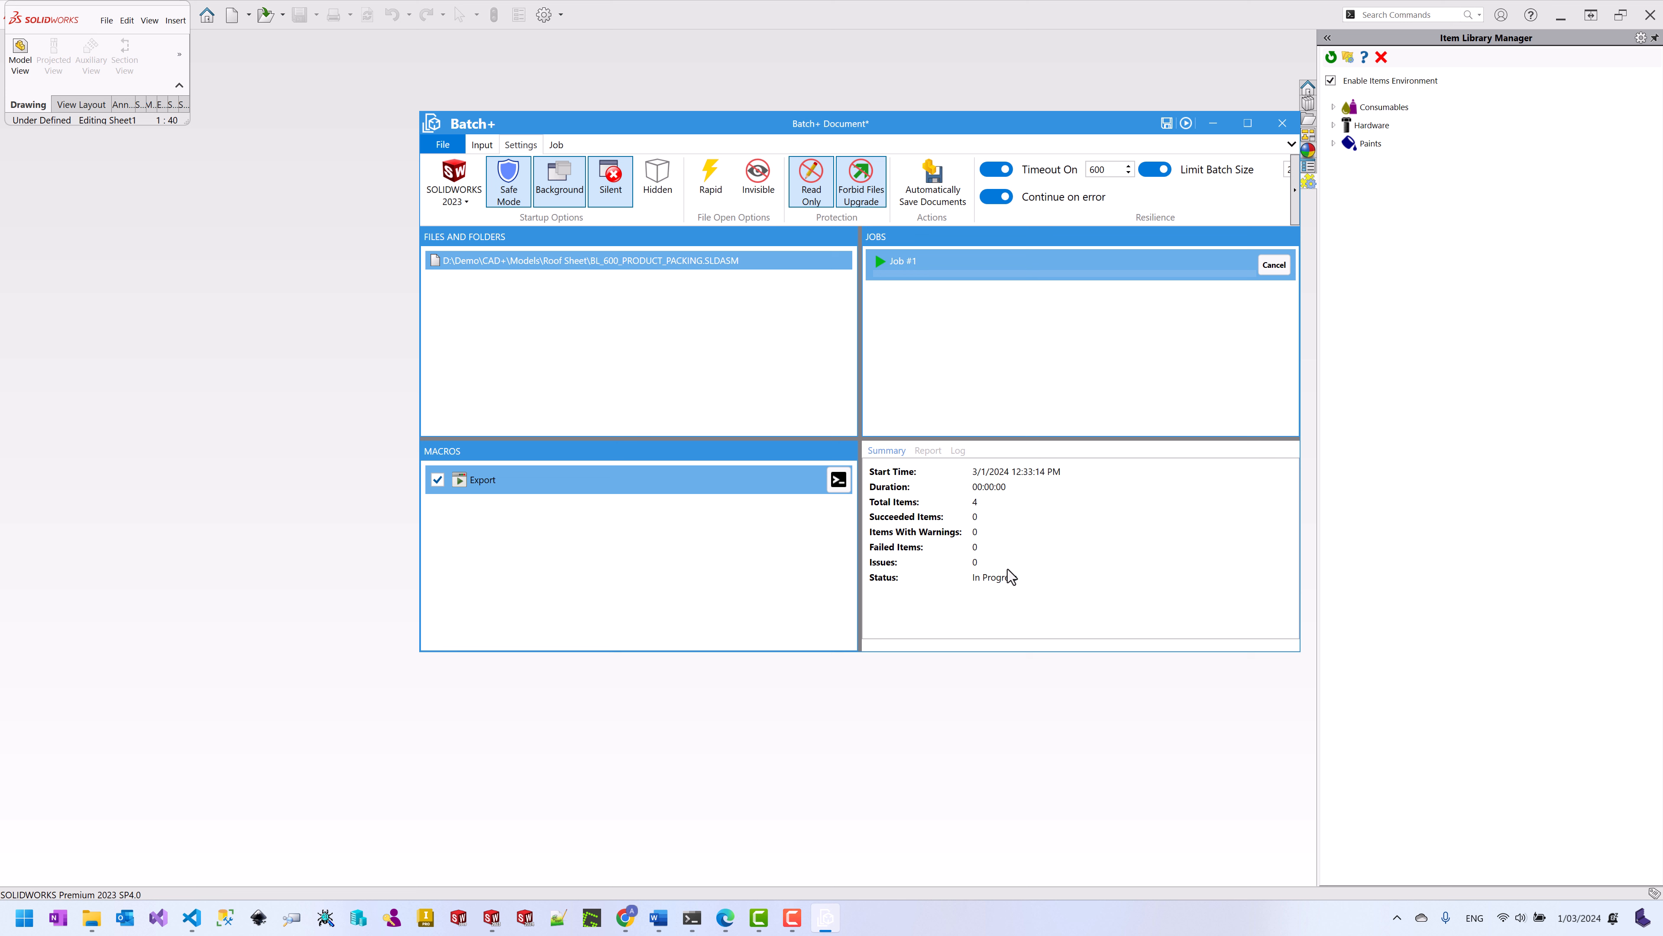
left_click(927, 450)
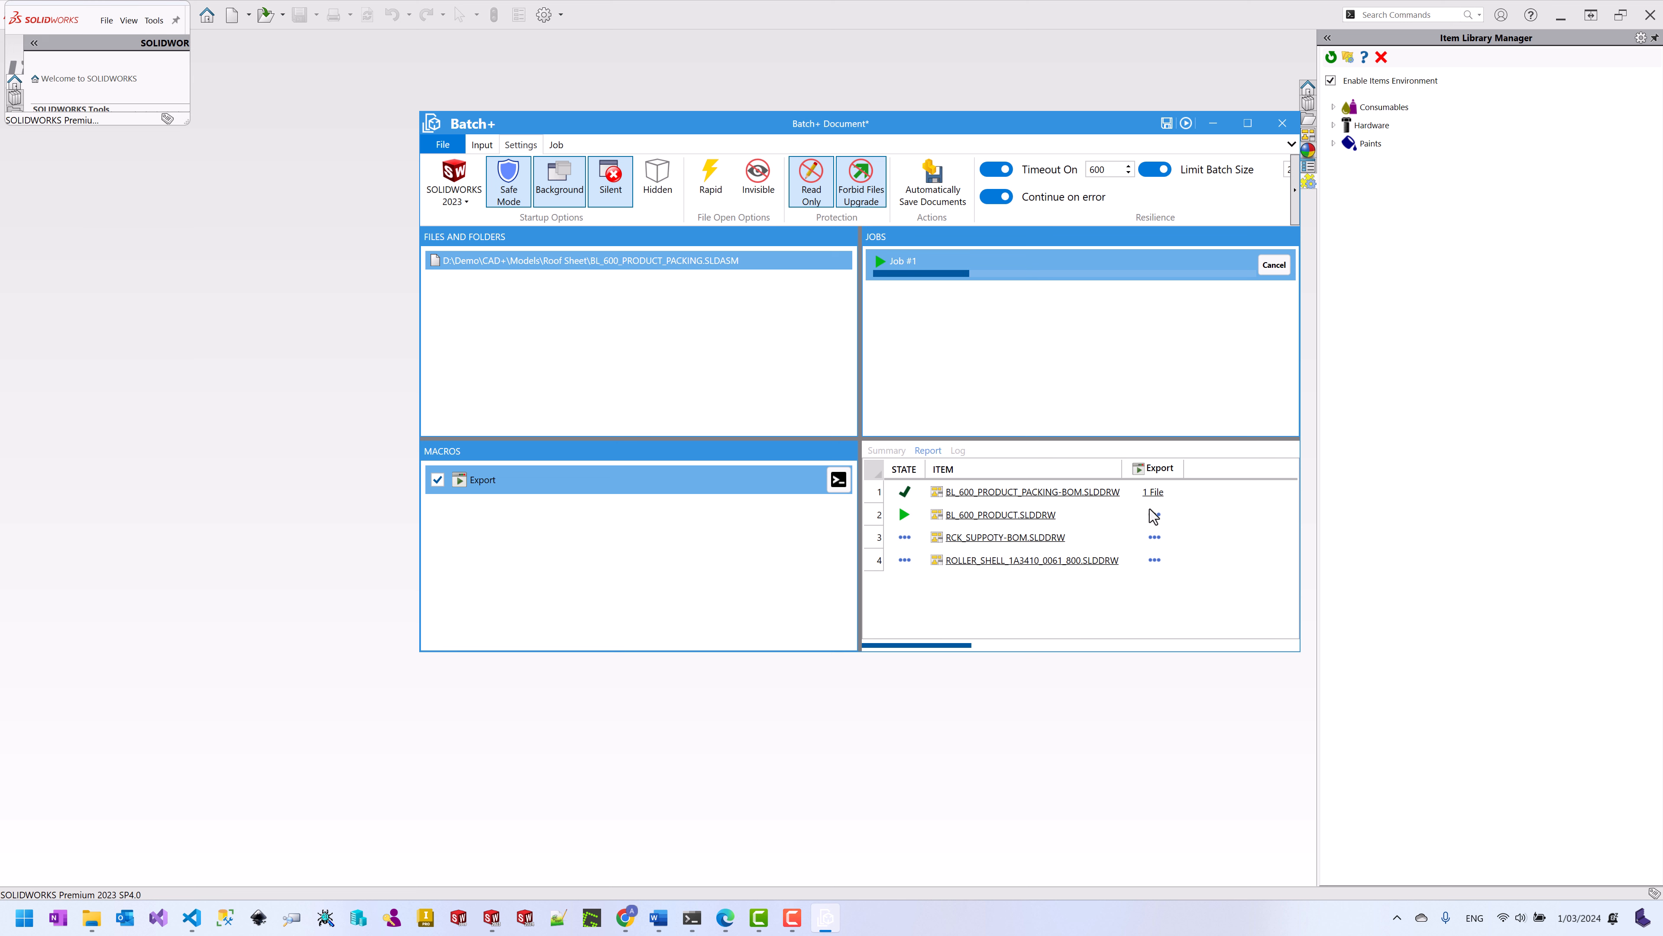
left_click(887, 451)
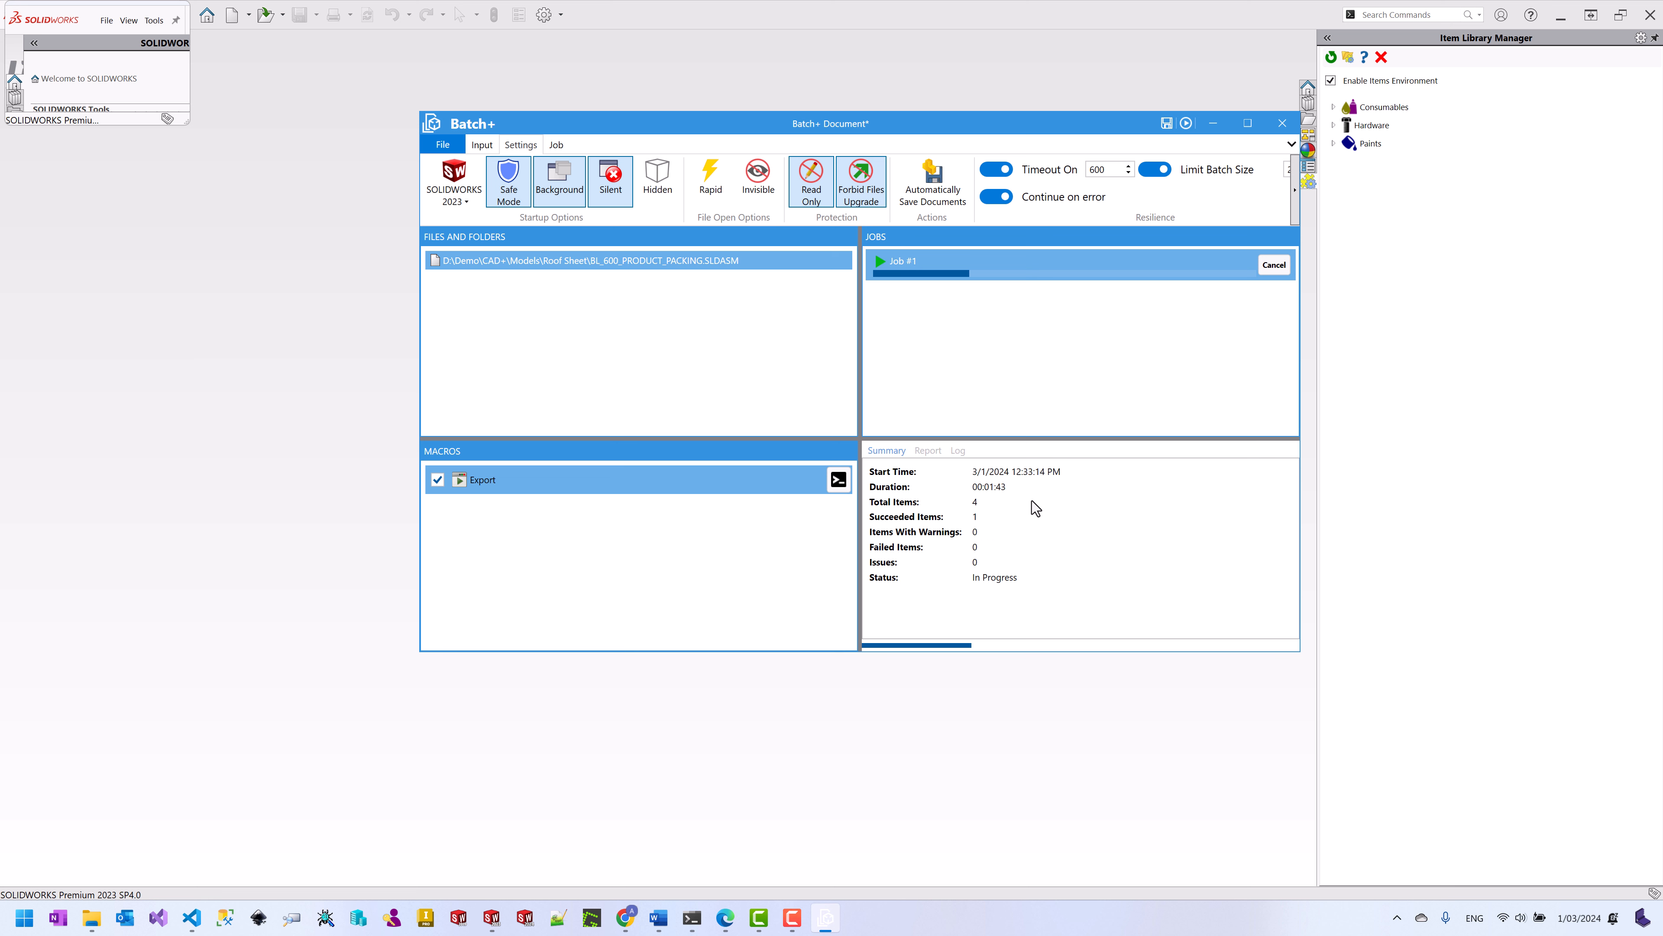
left_click(928, 450)
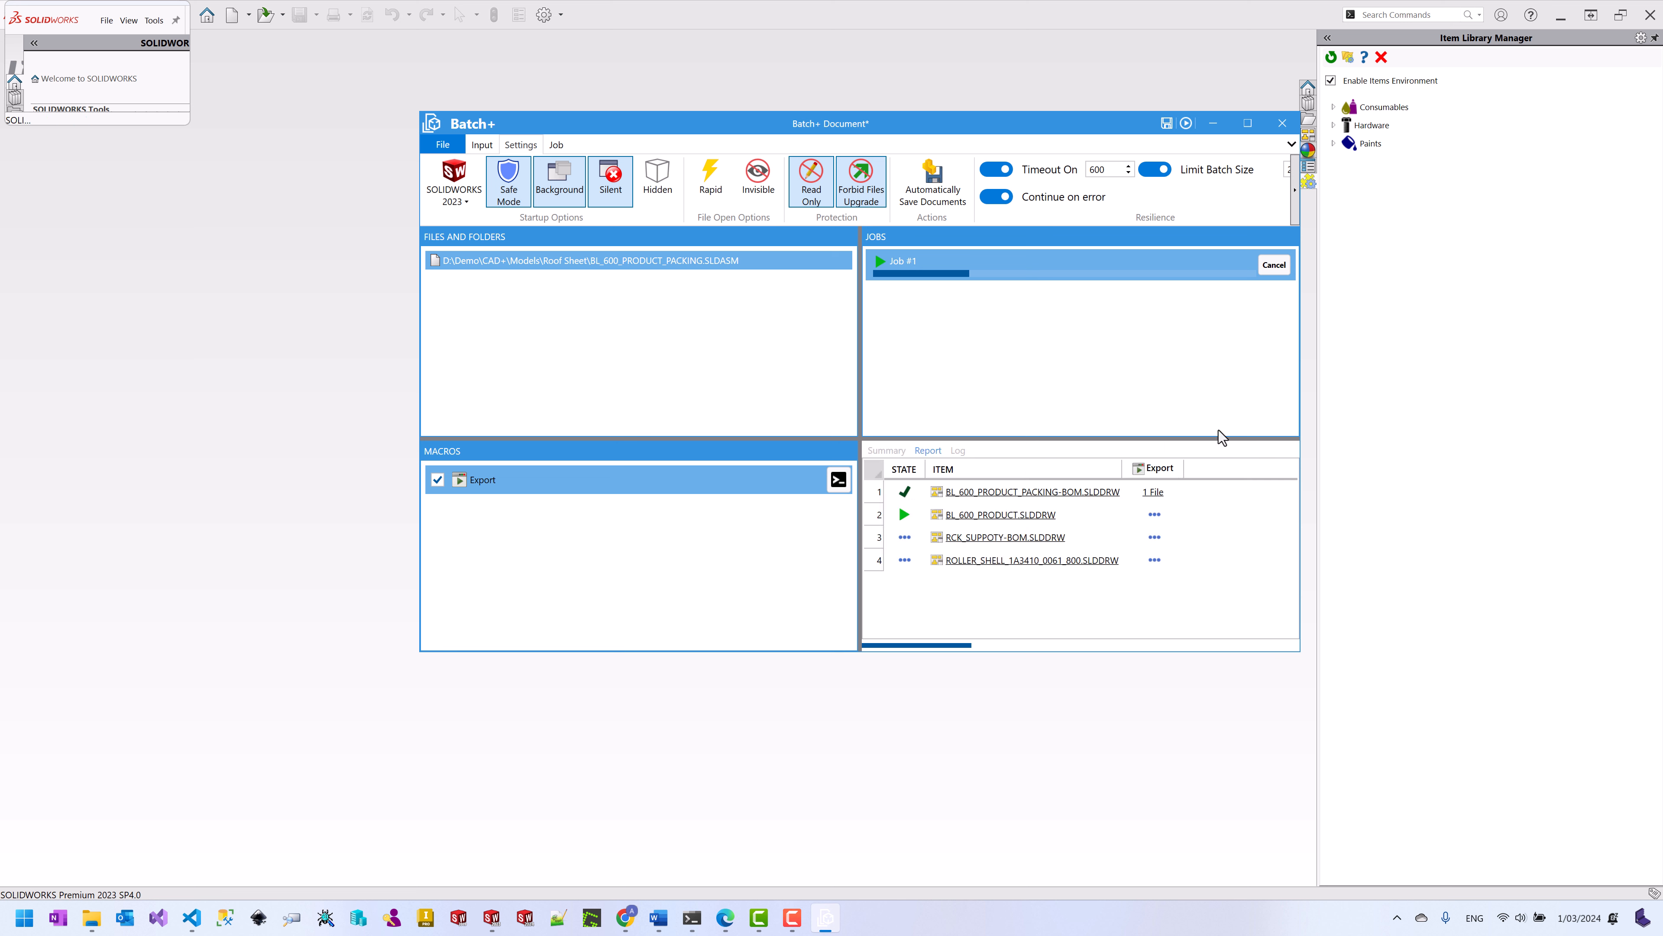
left_click(1273, 264)
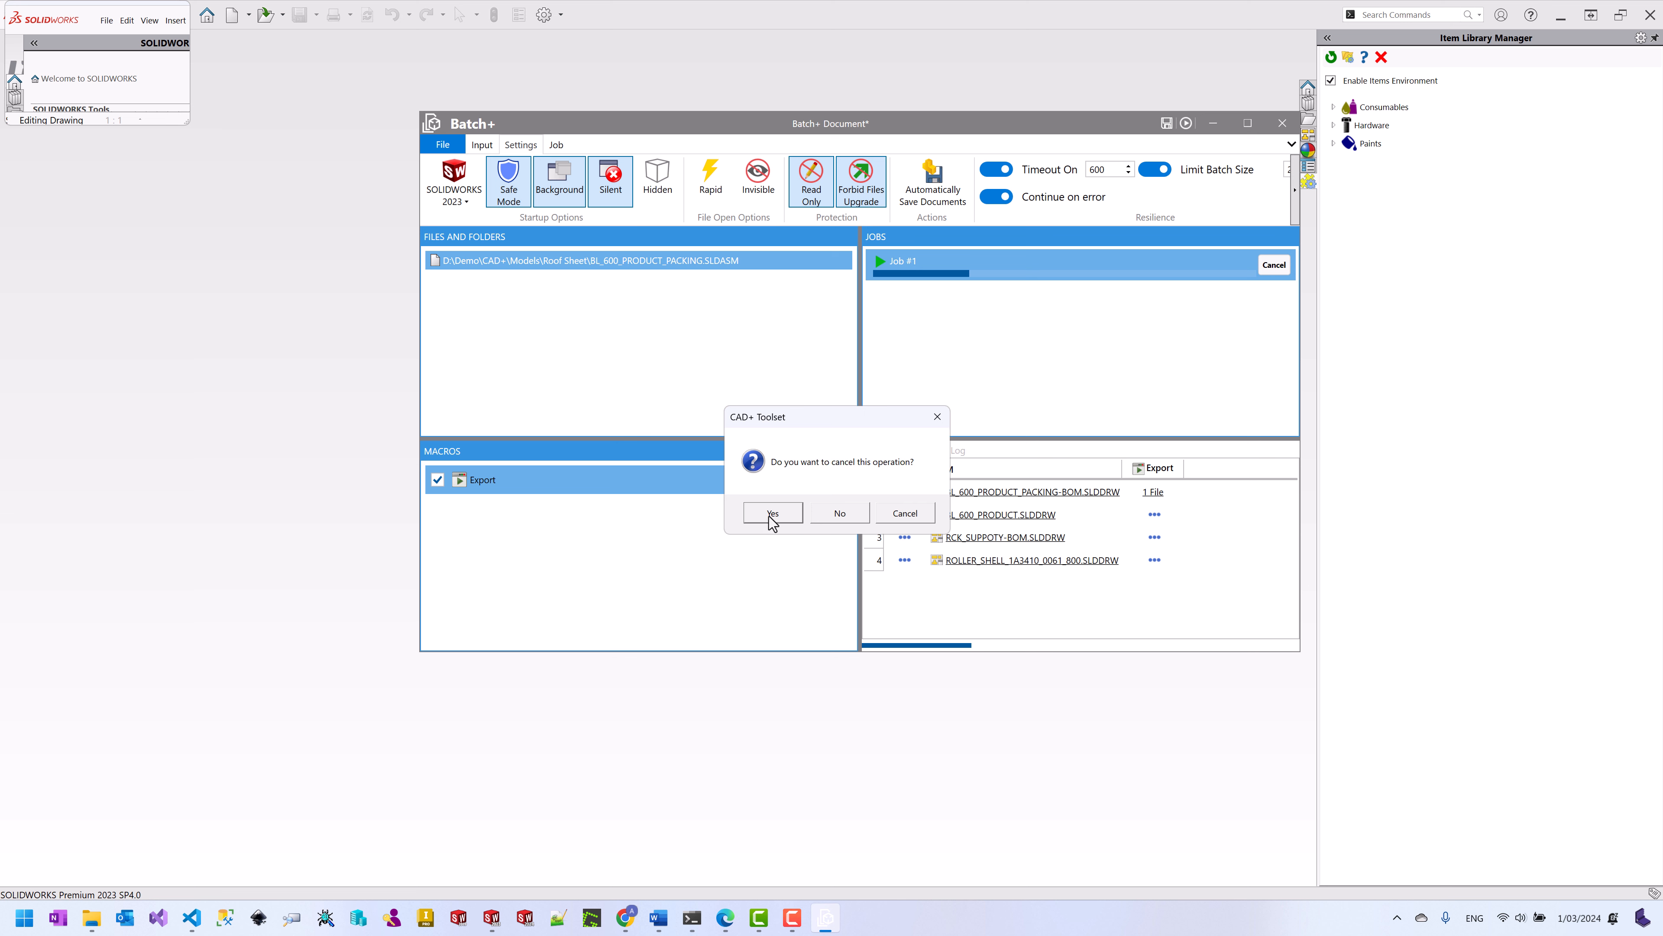
Step: Confirm cancelling Job #1, turn on Rapid file opening, and start a new job
left_click(769, 516)
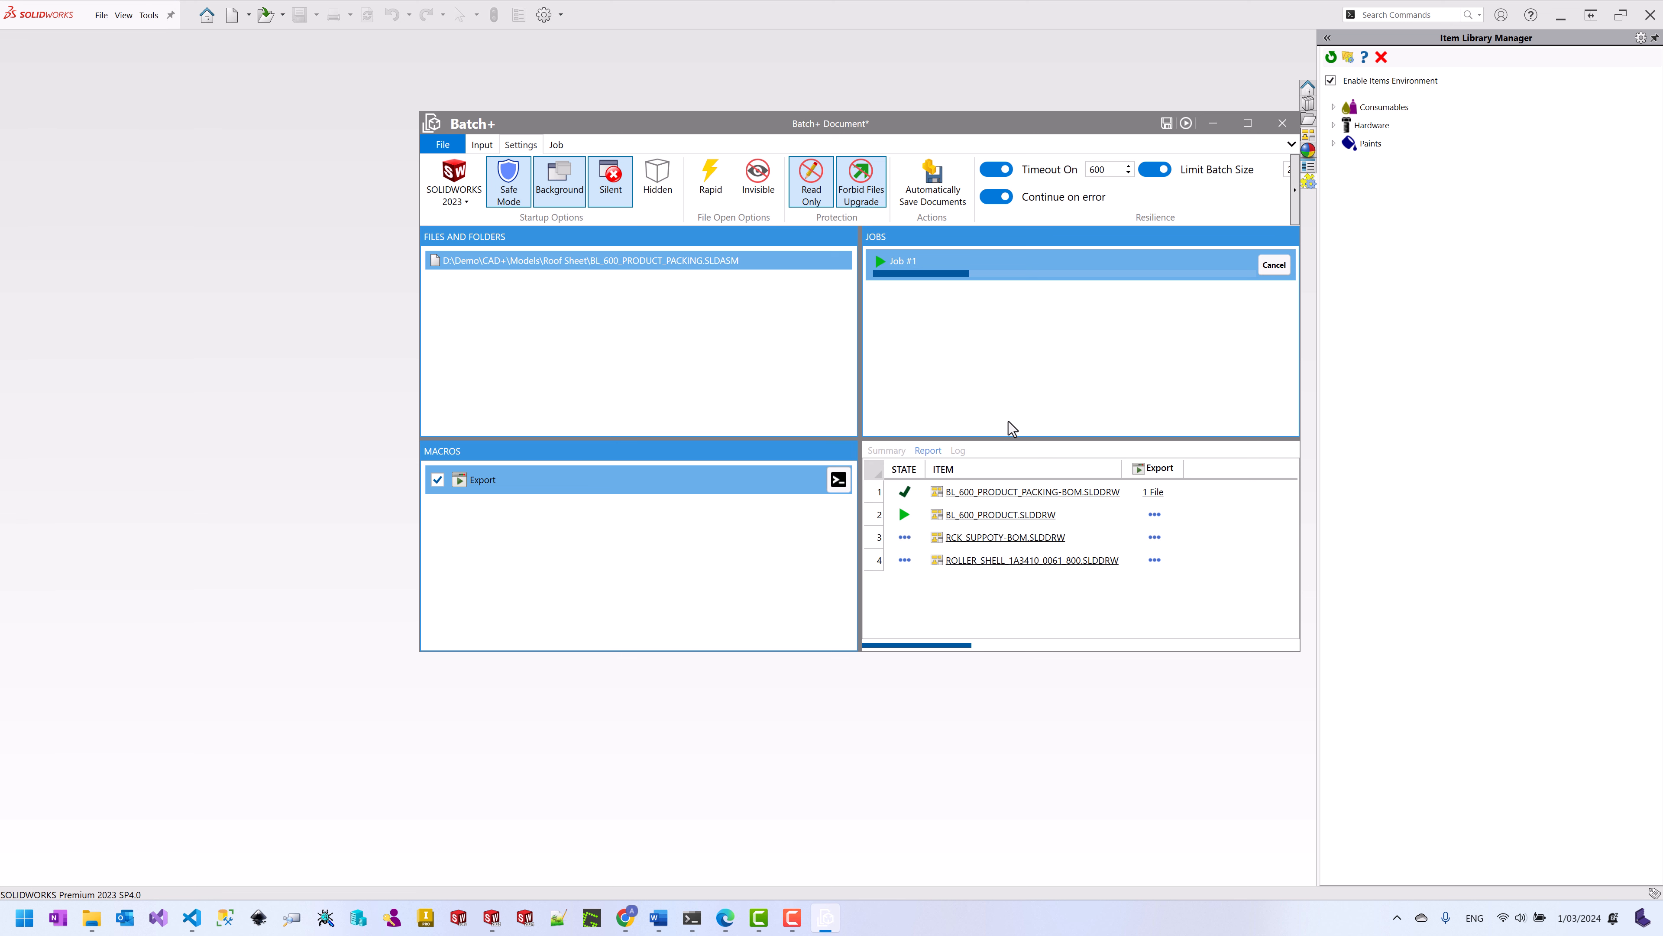
left_click(711, 192)
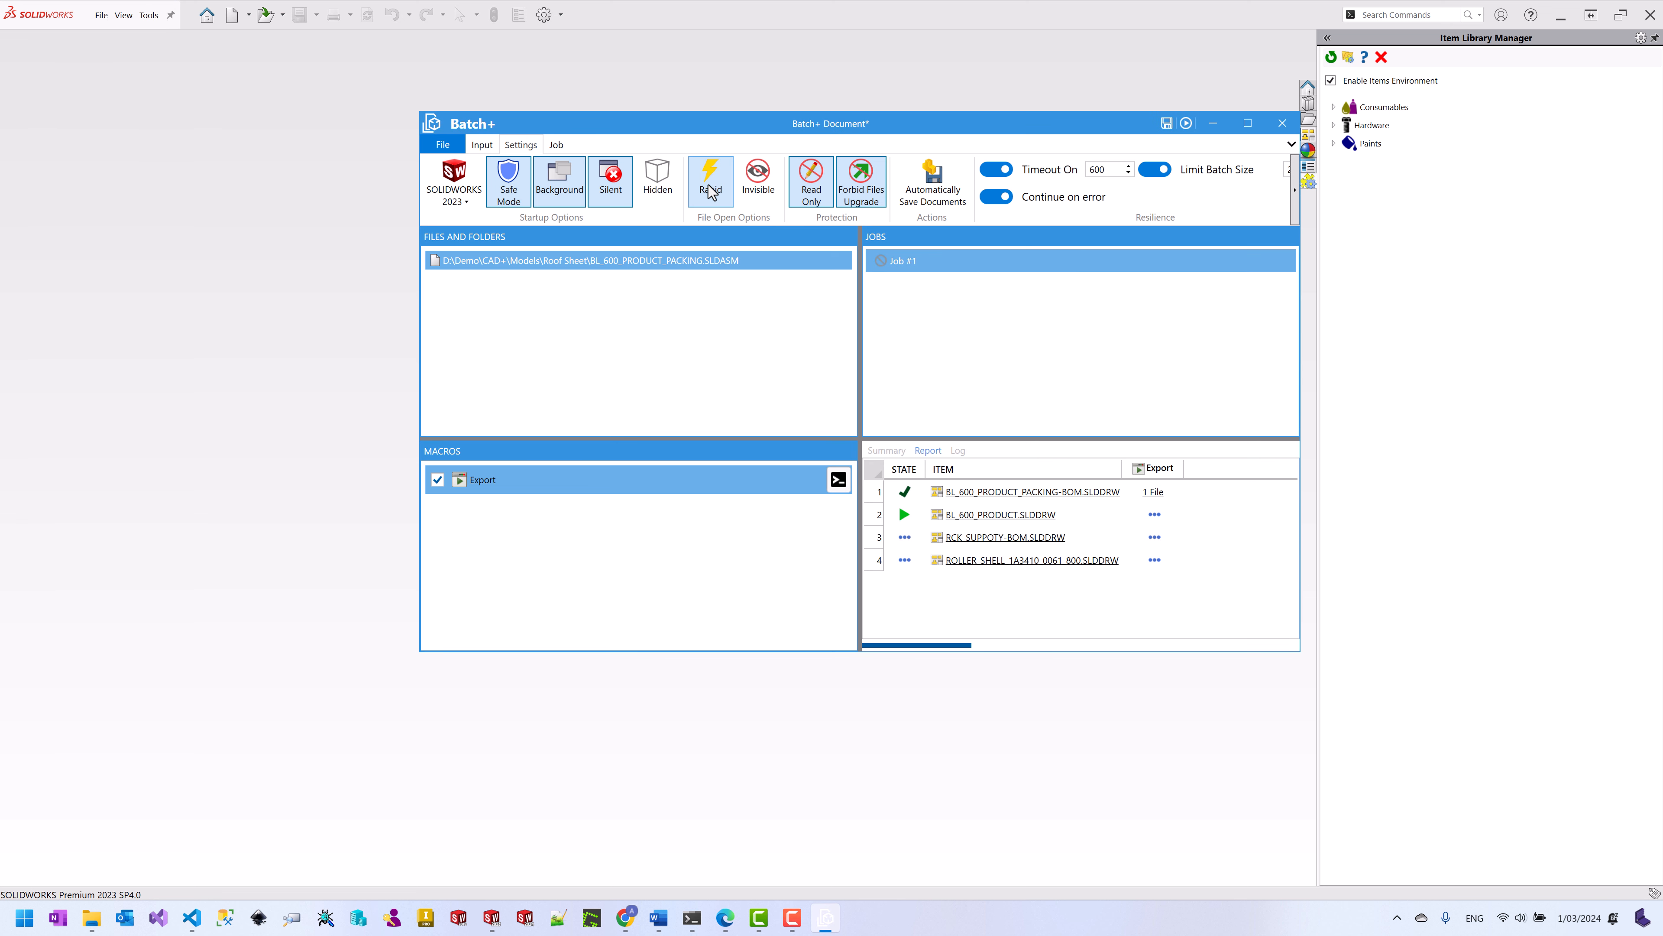
left_click(1187, 124)
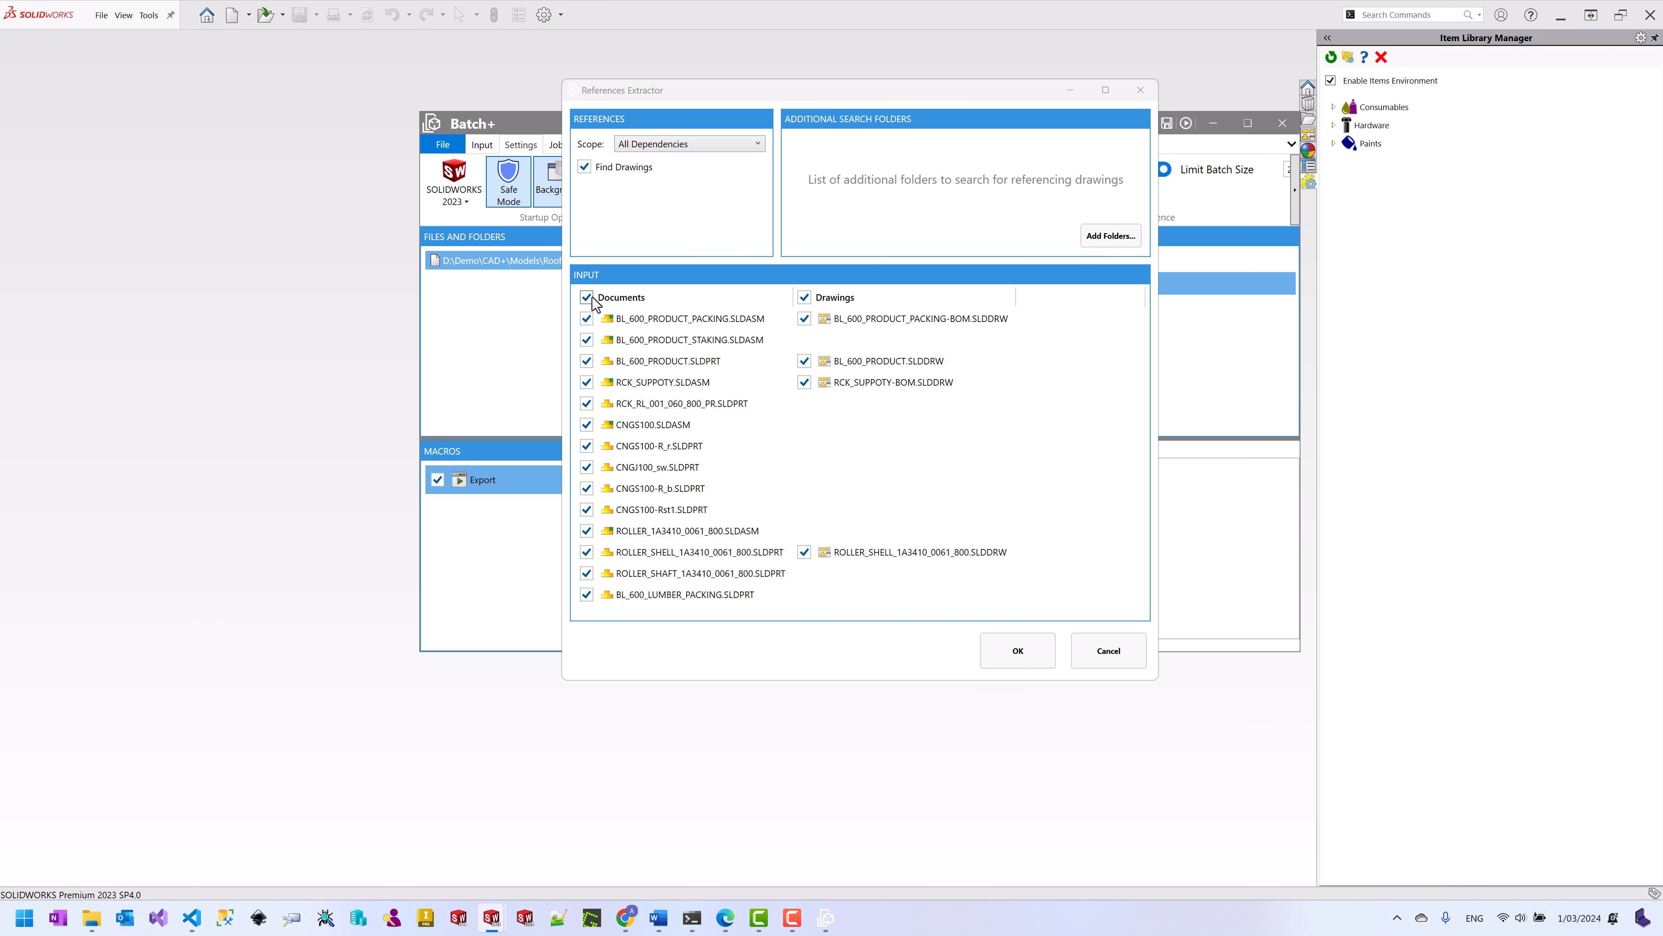
Step: Run Job #2 on only the four drawings and view its summary and report
left_click(588, 298)
left_click(1027, 655)
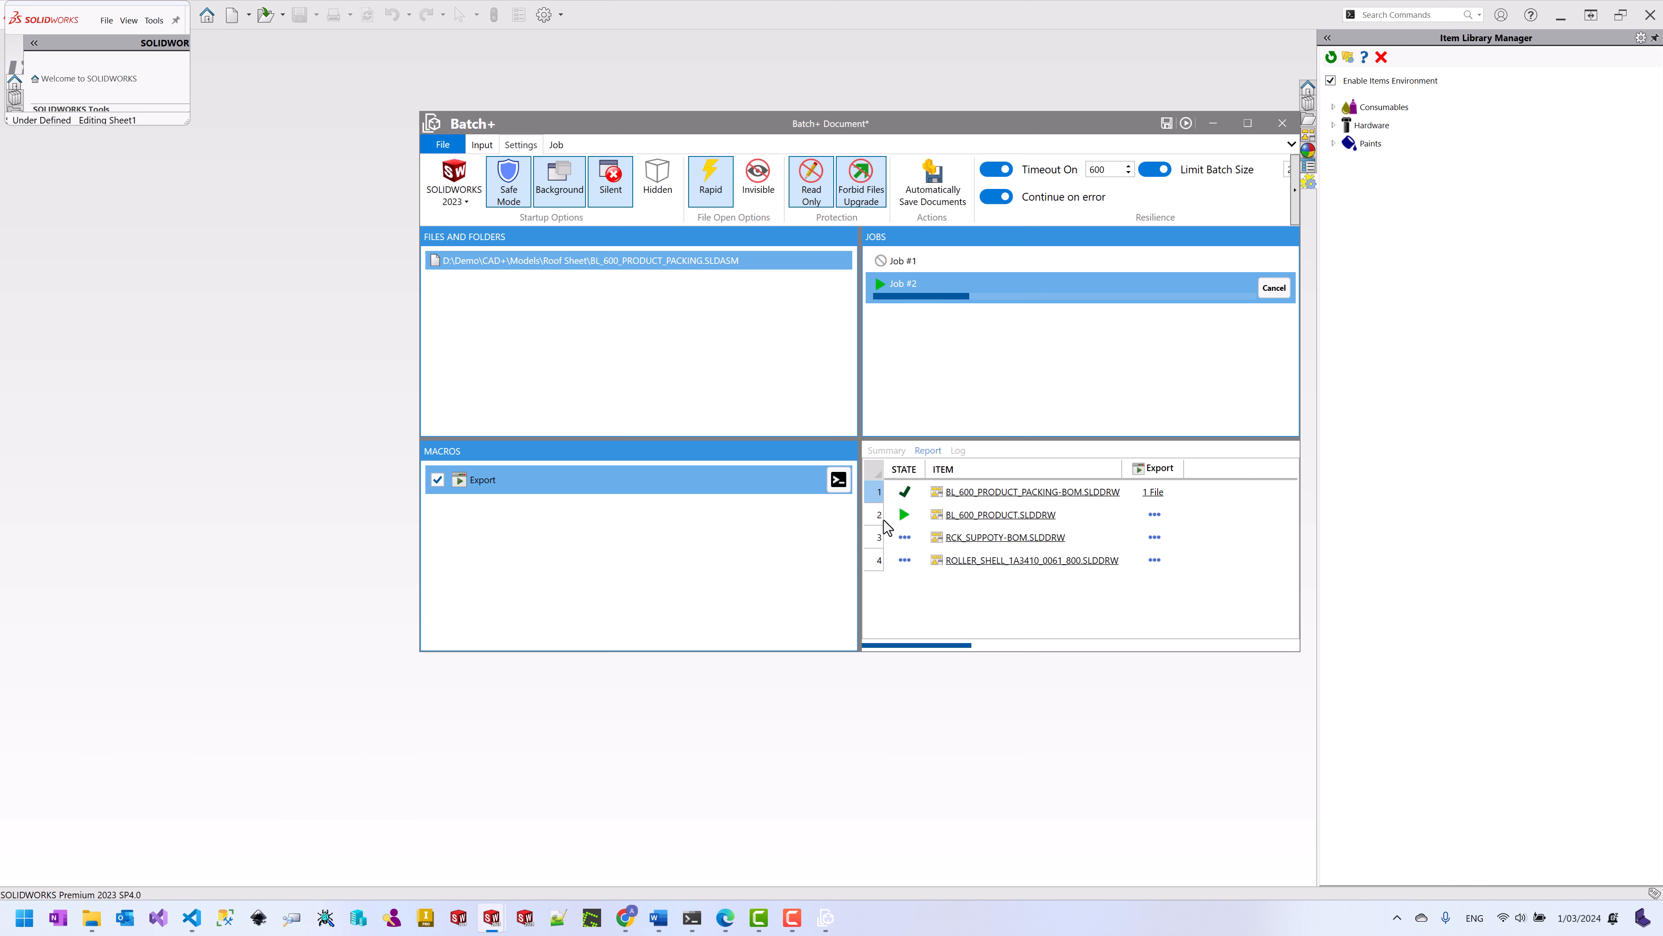
left_click(887, 451)
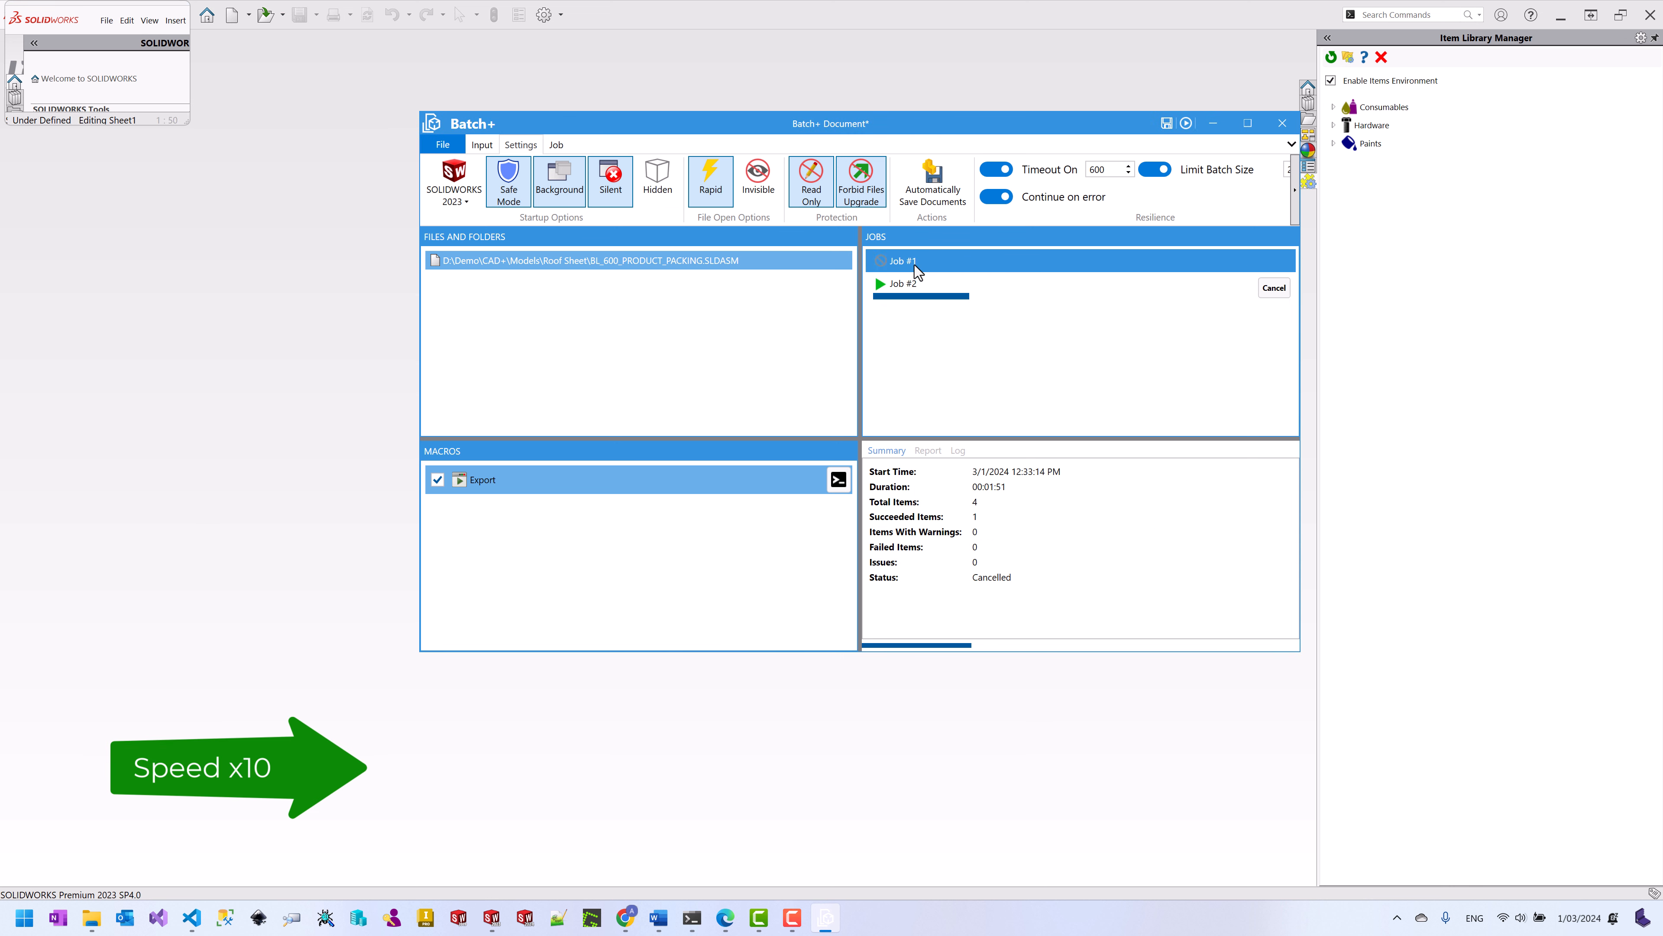
left_click(932, 452)
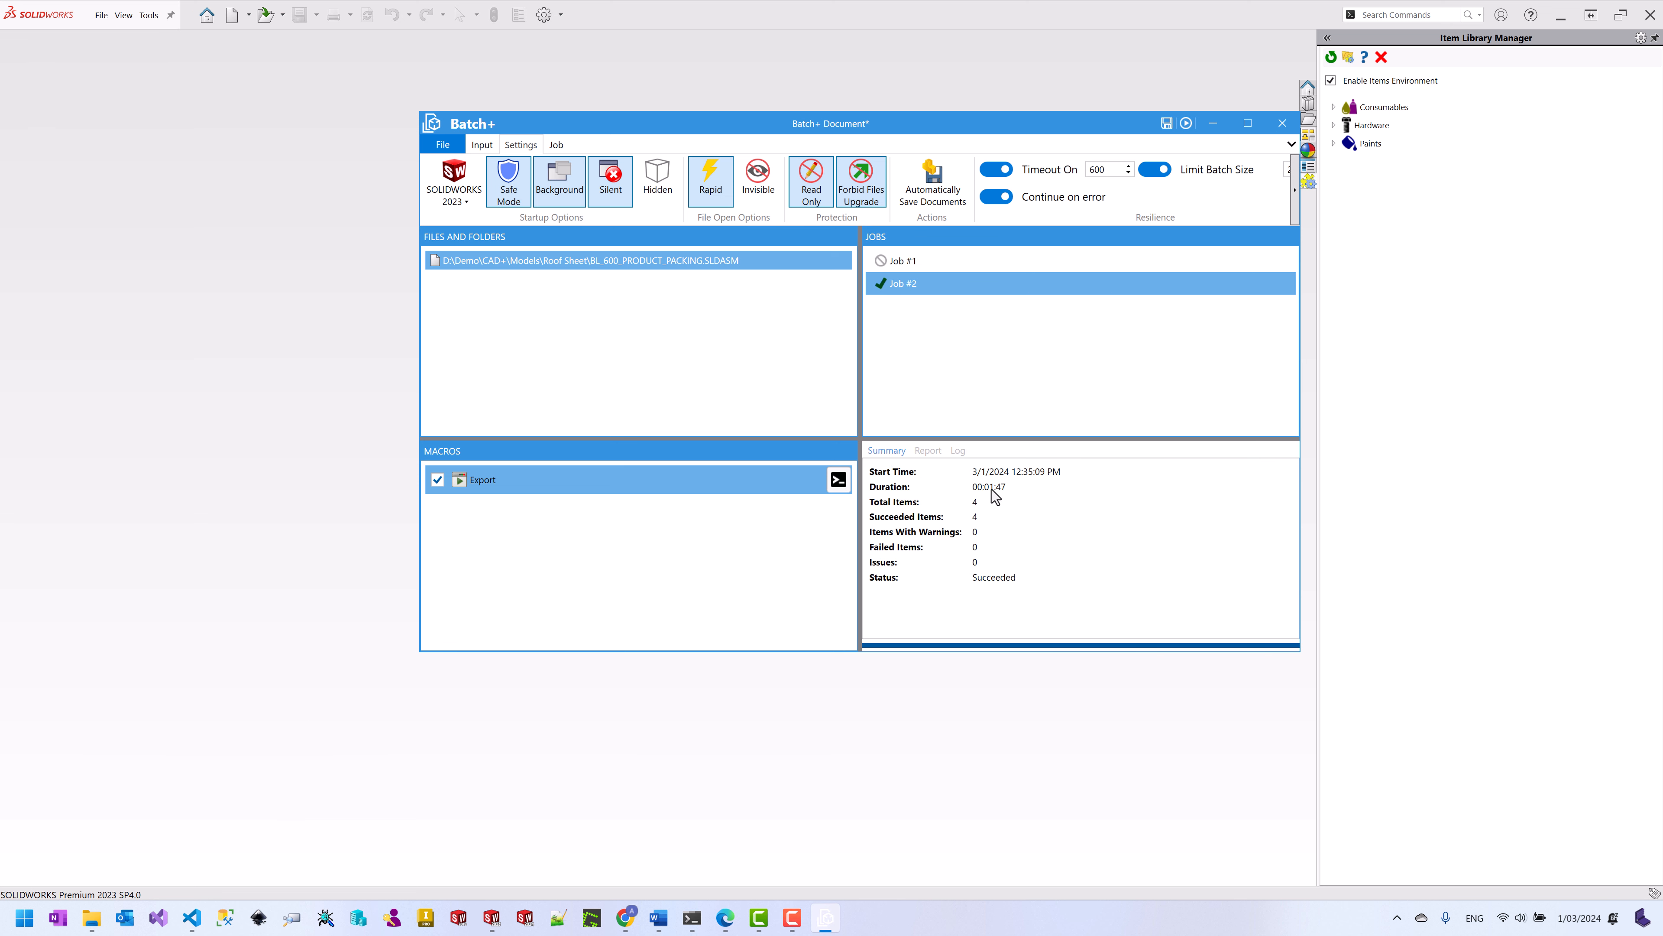
Step: Compare Job #1's report, then check where Job #2's first PDF was saved
left_click(912, 262)
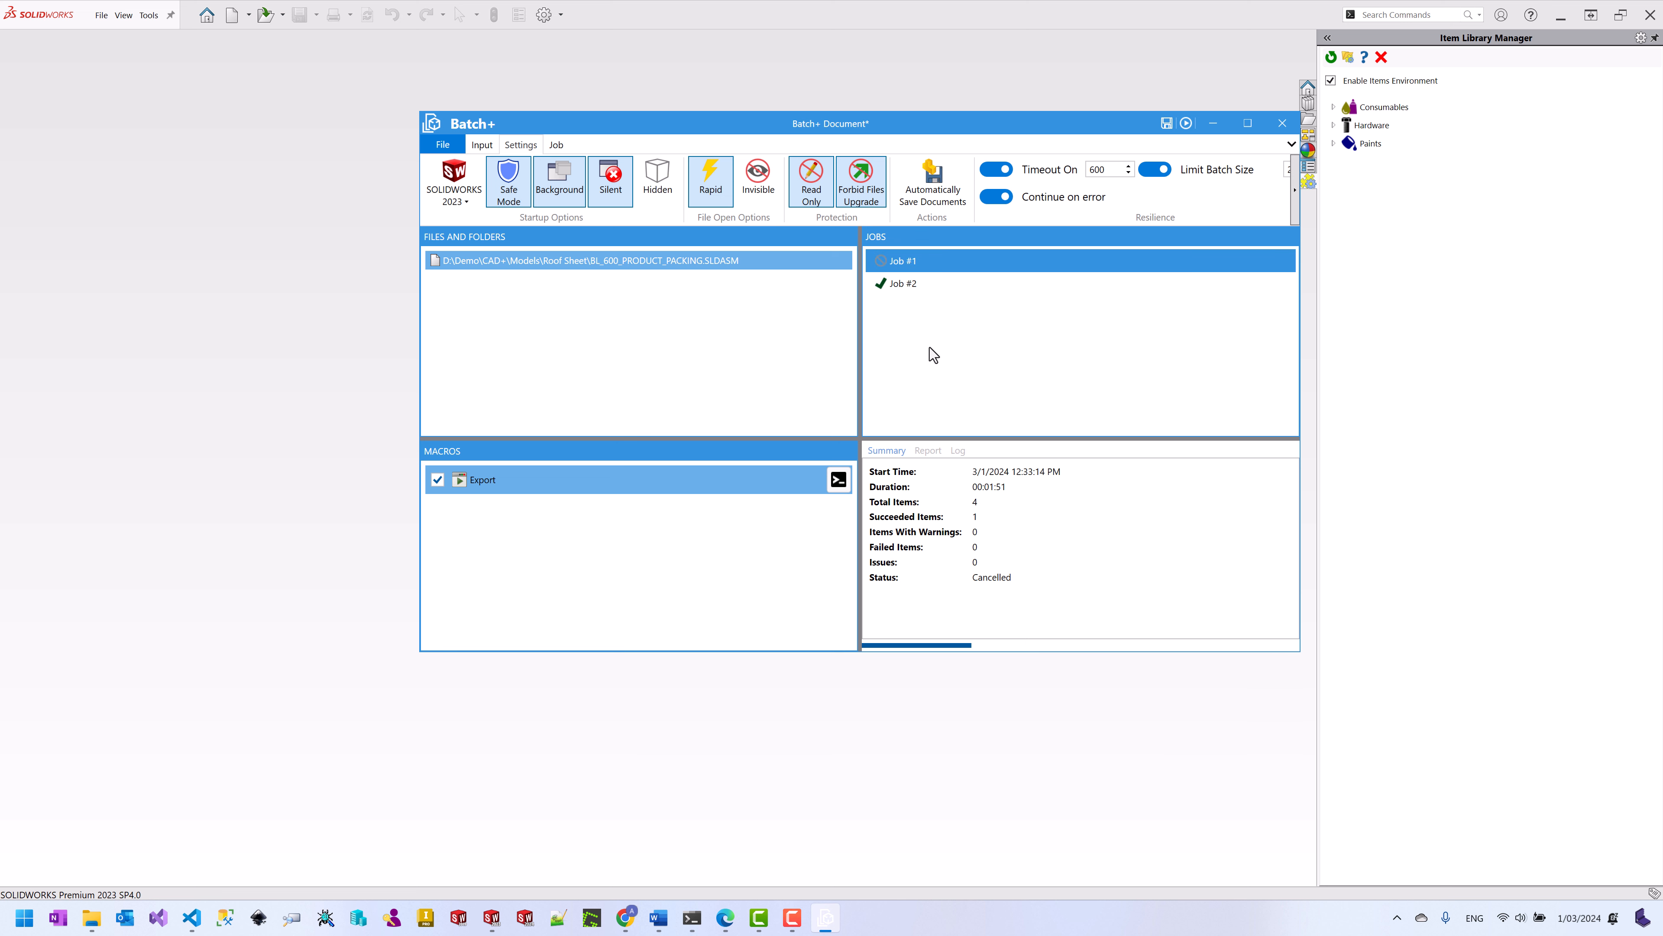
left_click(939, 451)
left_click(896, 283)
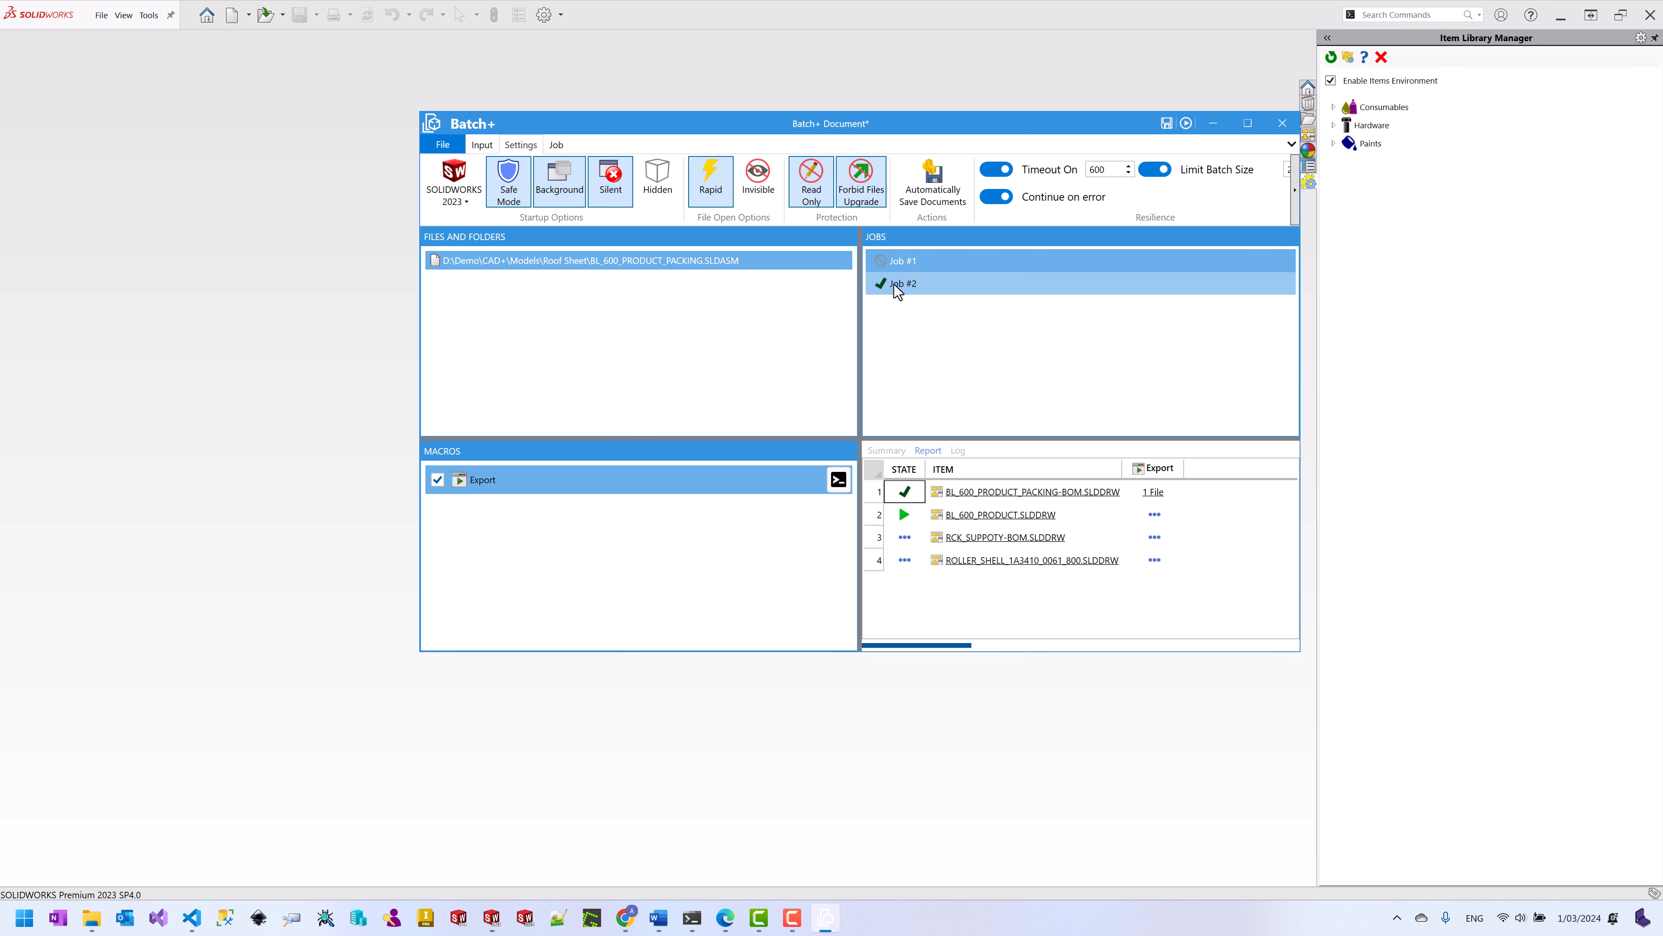
left_click(1160, 498)
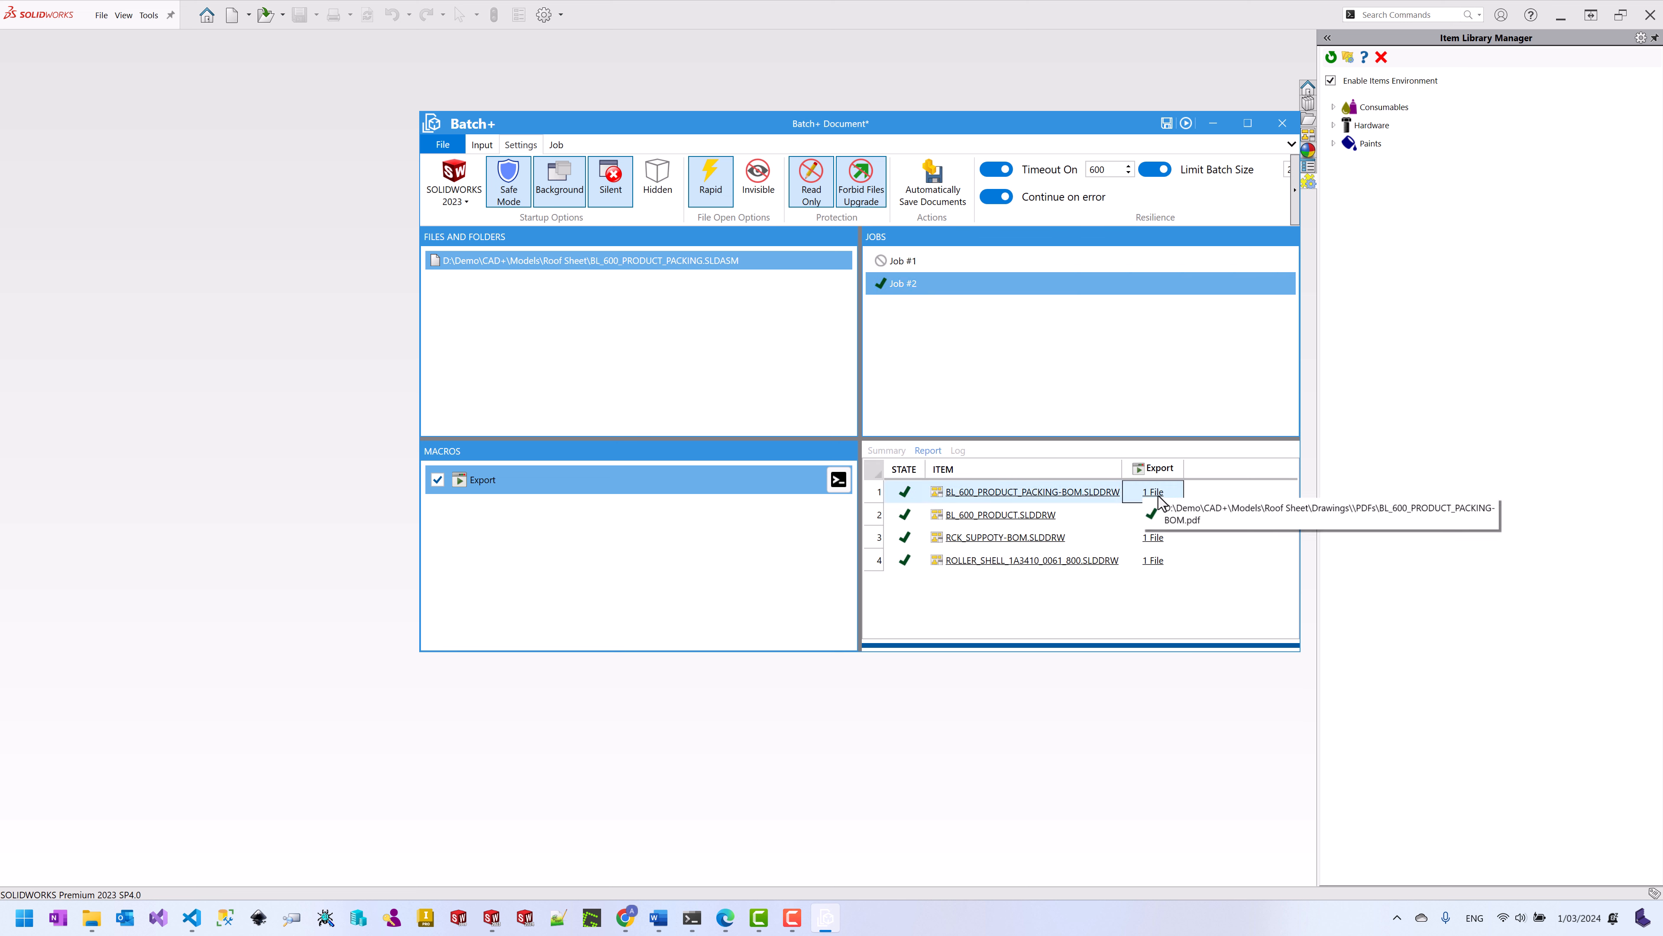
left_click(1108, 502)
Step: Open BL_600_PRODUCT_PACKING-BOM.pdf from the Drawings PDFs folder
left_click(1108, 502)
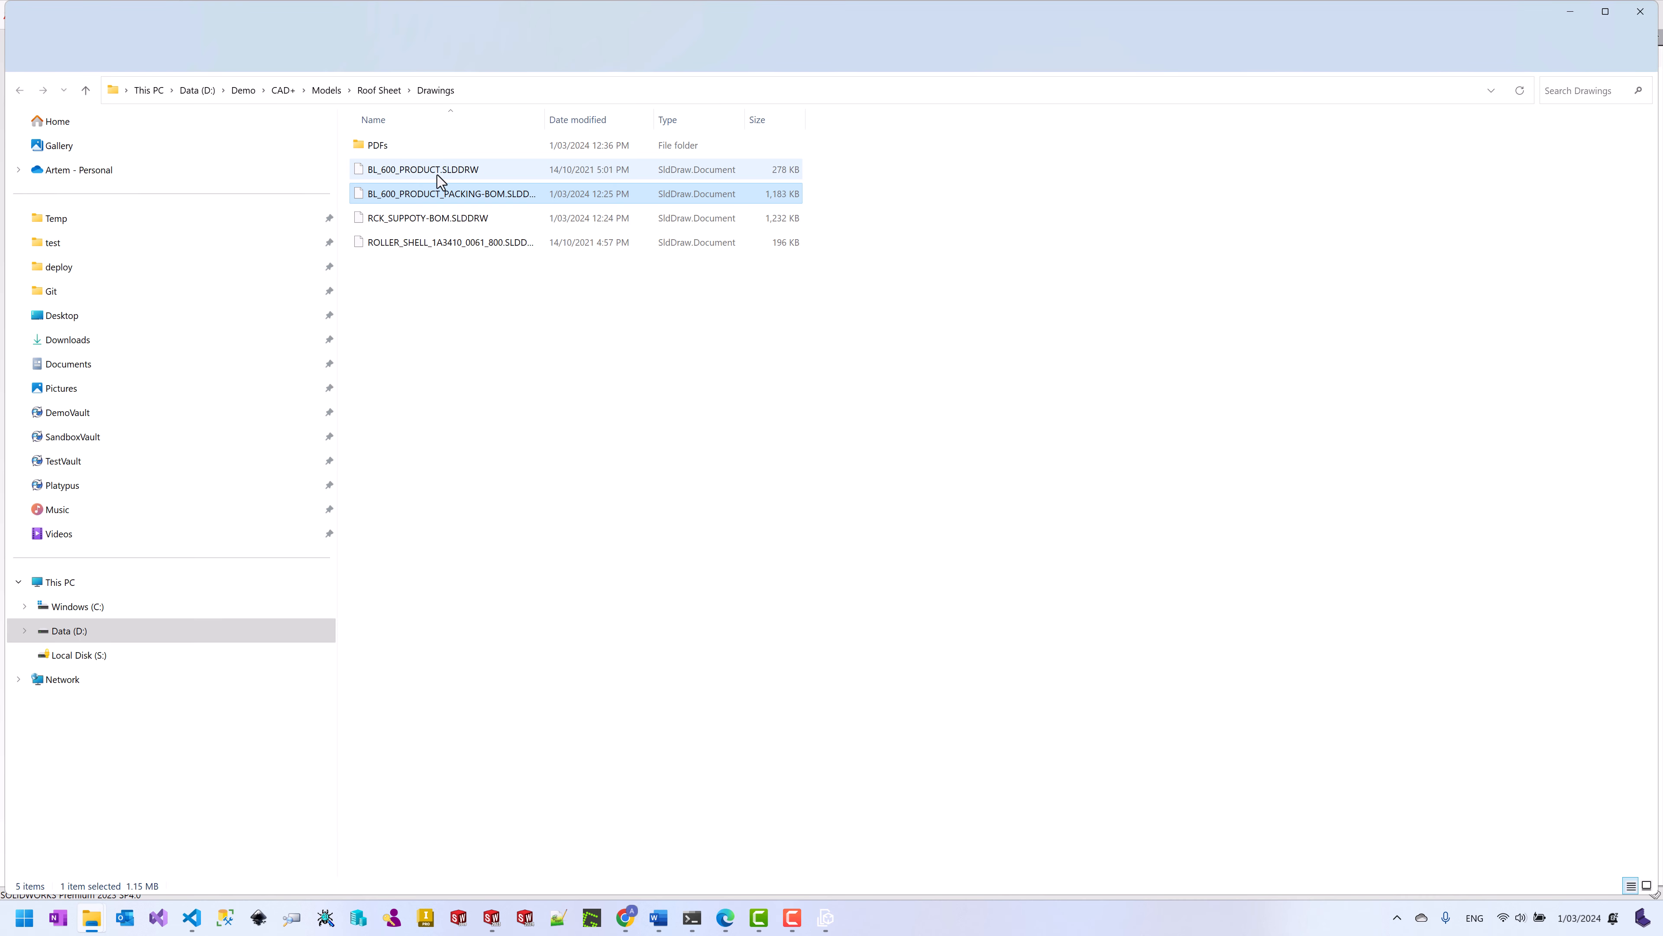
double_click(380, 146)
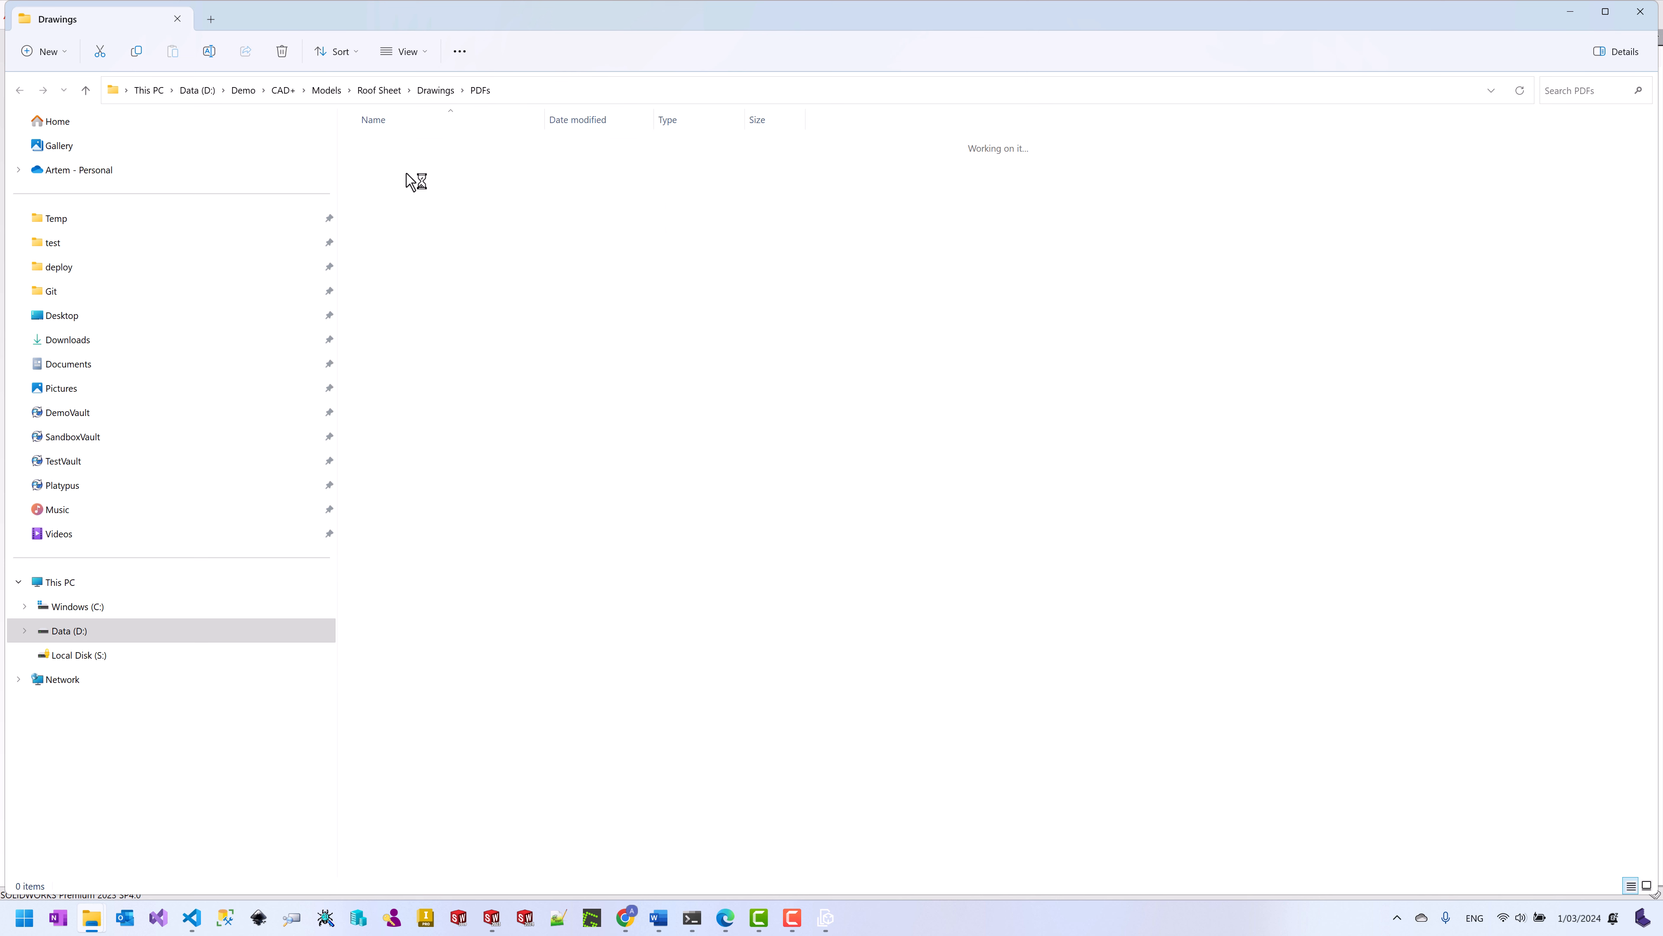
left_click(463, 175)
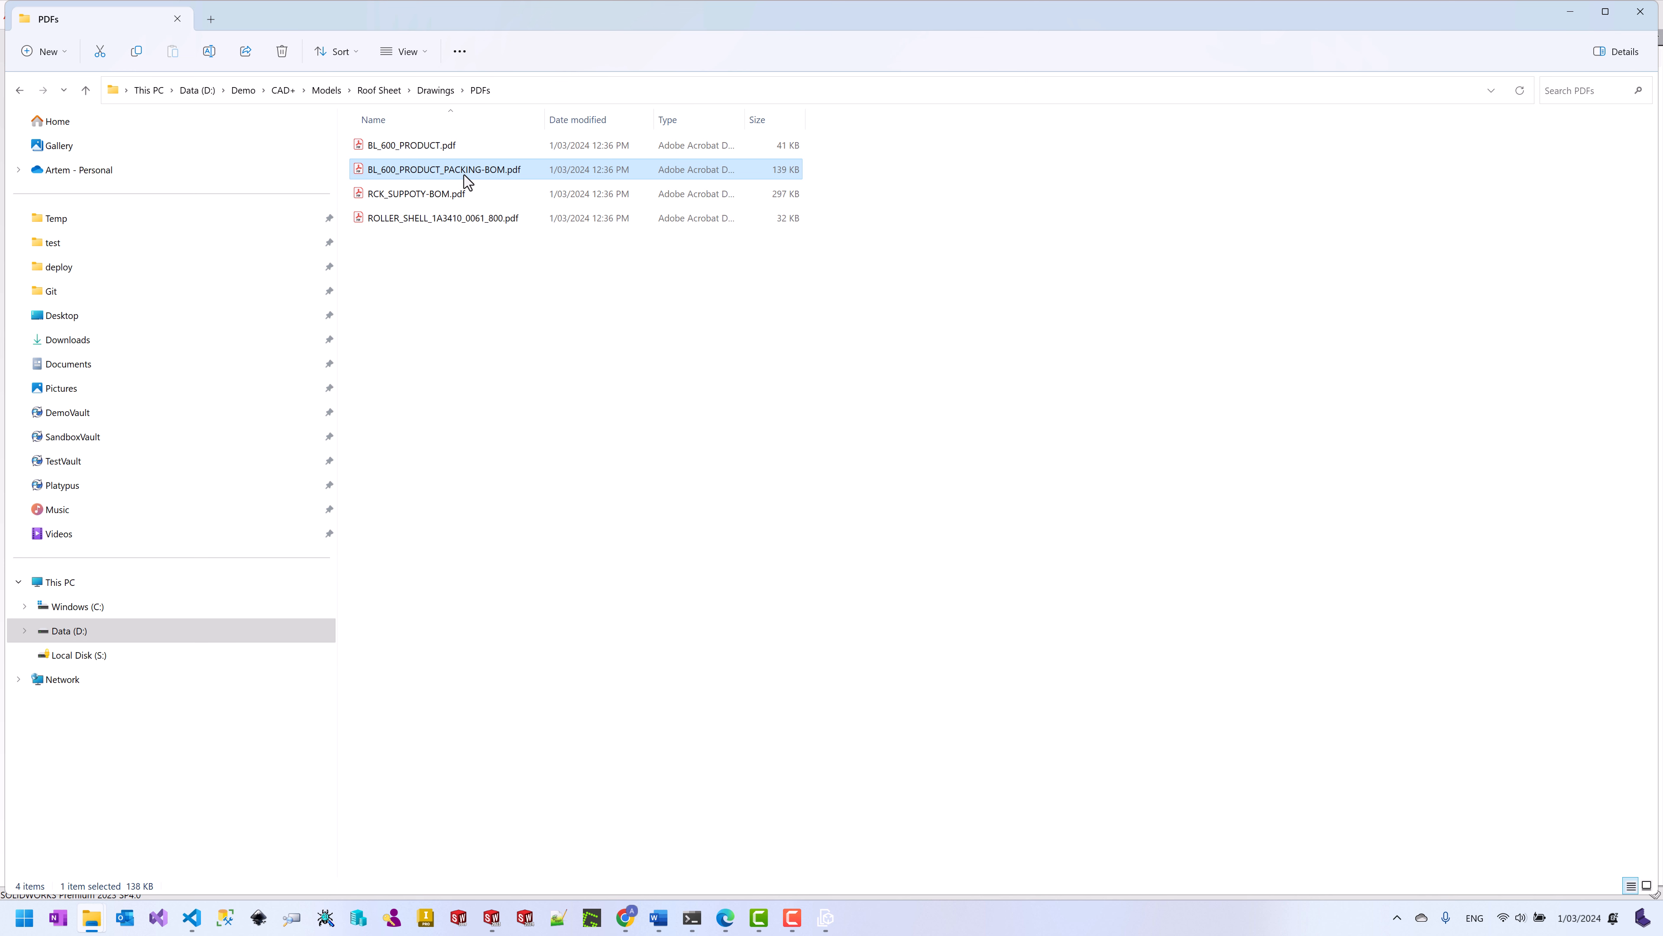
double_click(463, 174)
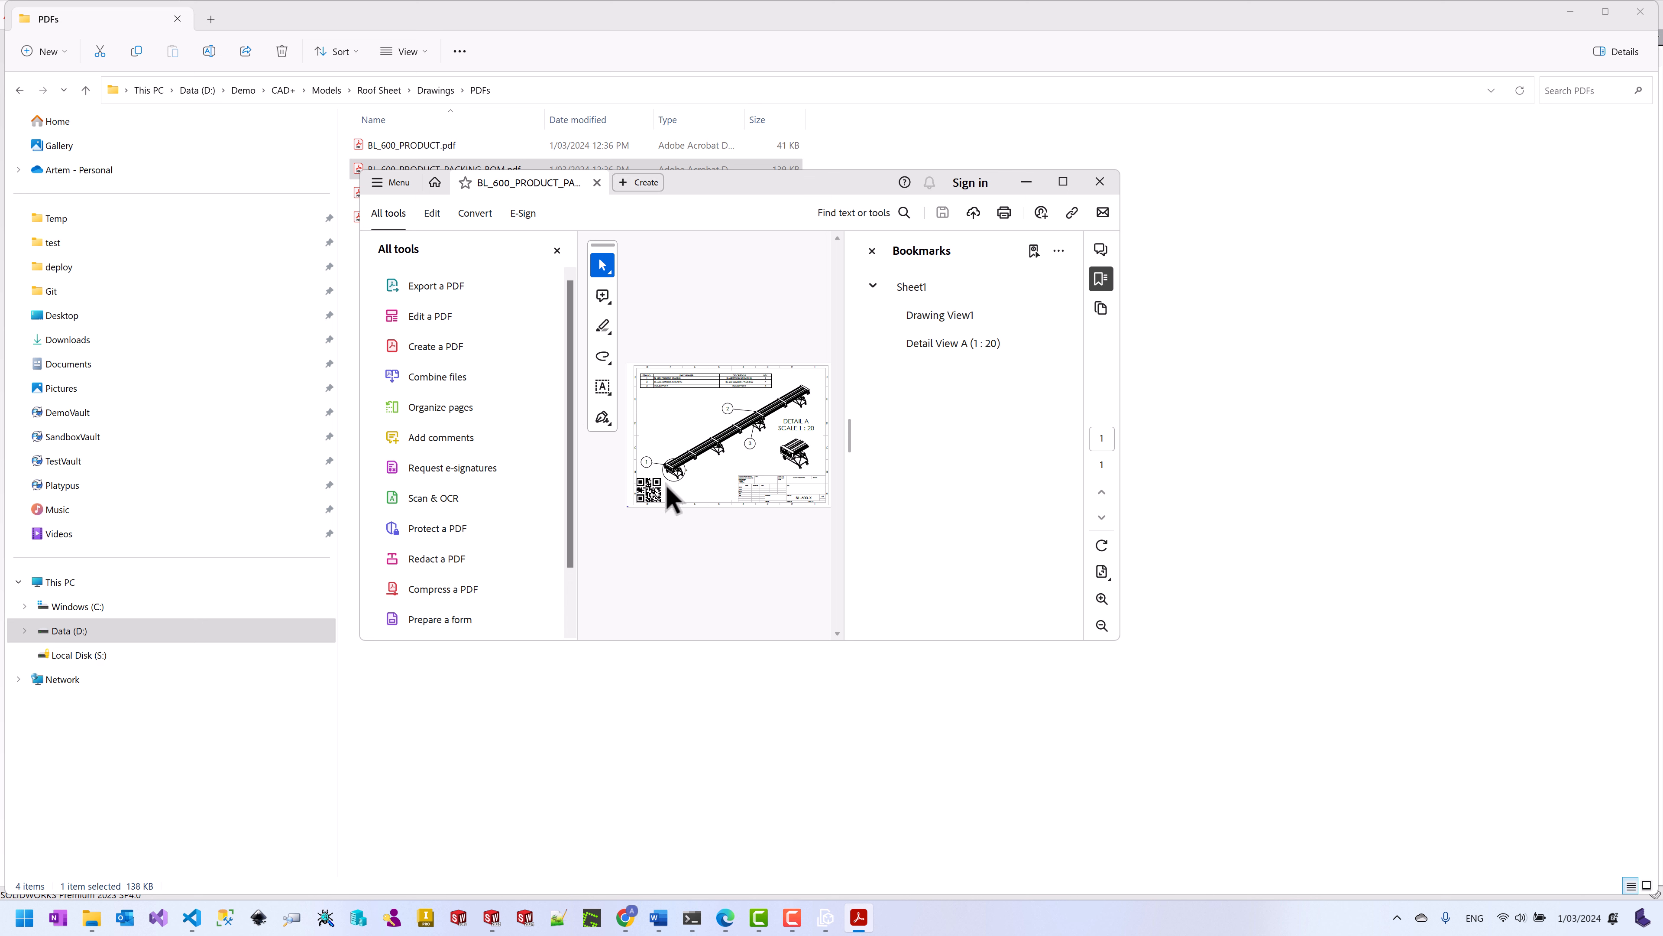
Step: Inspect the packing BOM drawing in Acrobat, close it, and return to the Models folder
scroll(647, 507, "up", 2, "ctrl")
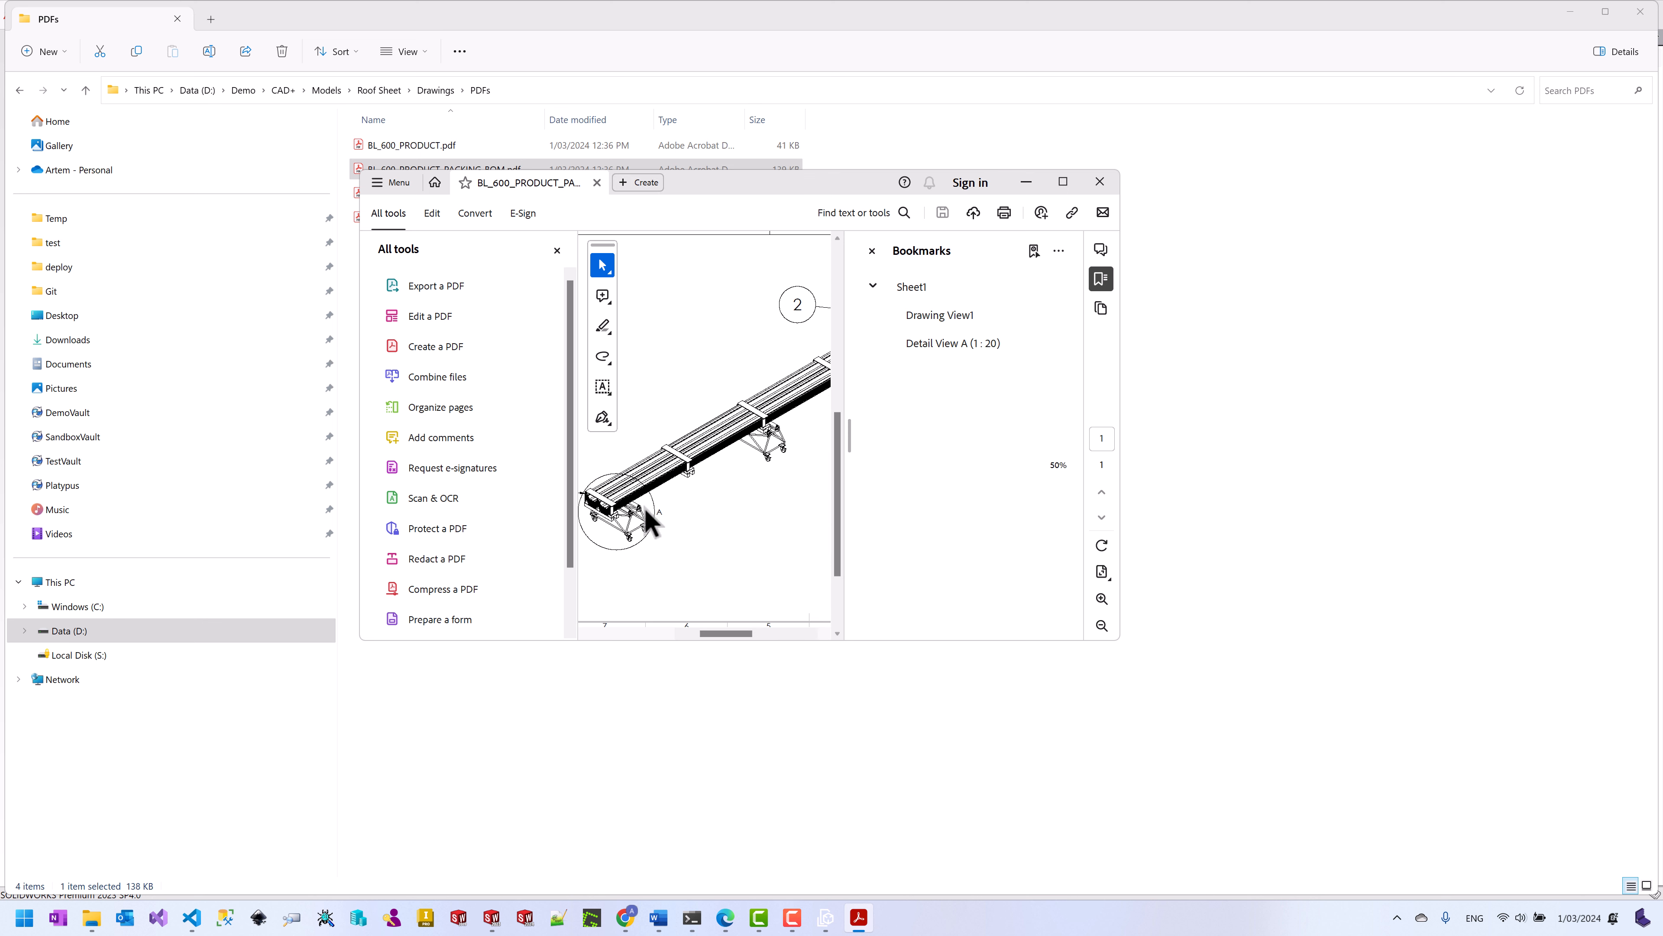
scroll(753, 636, "up", 1)
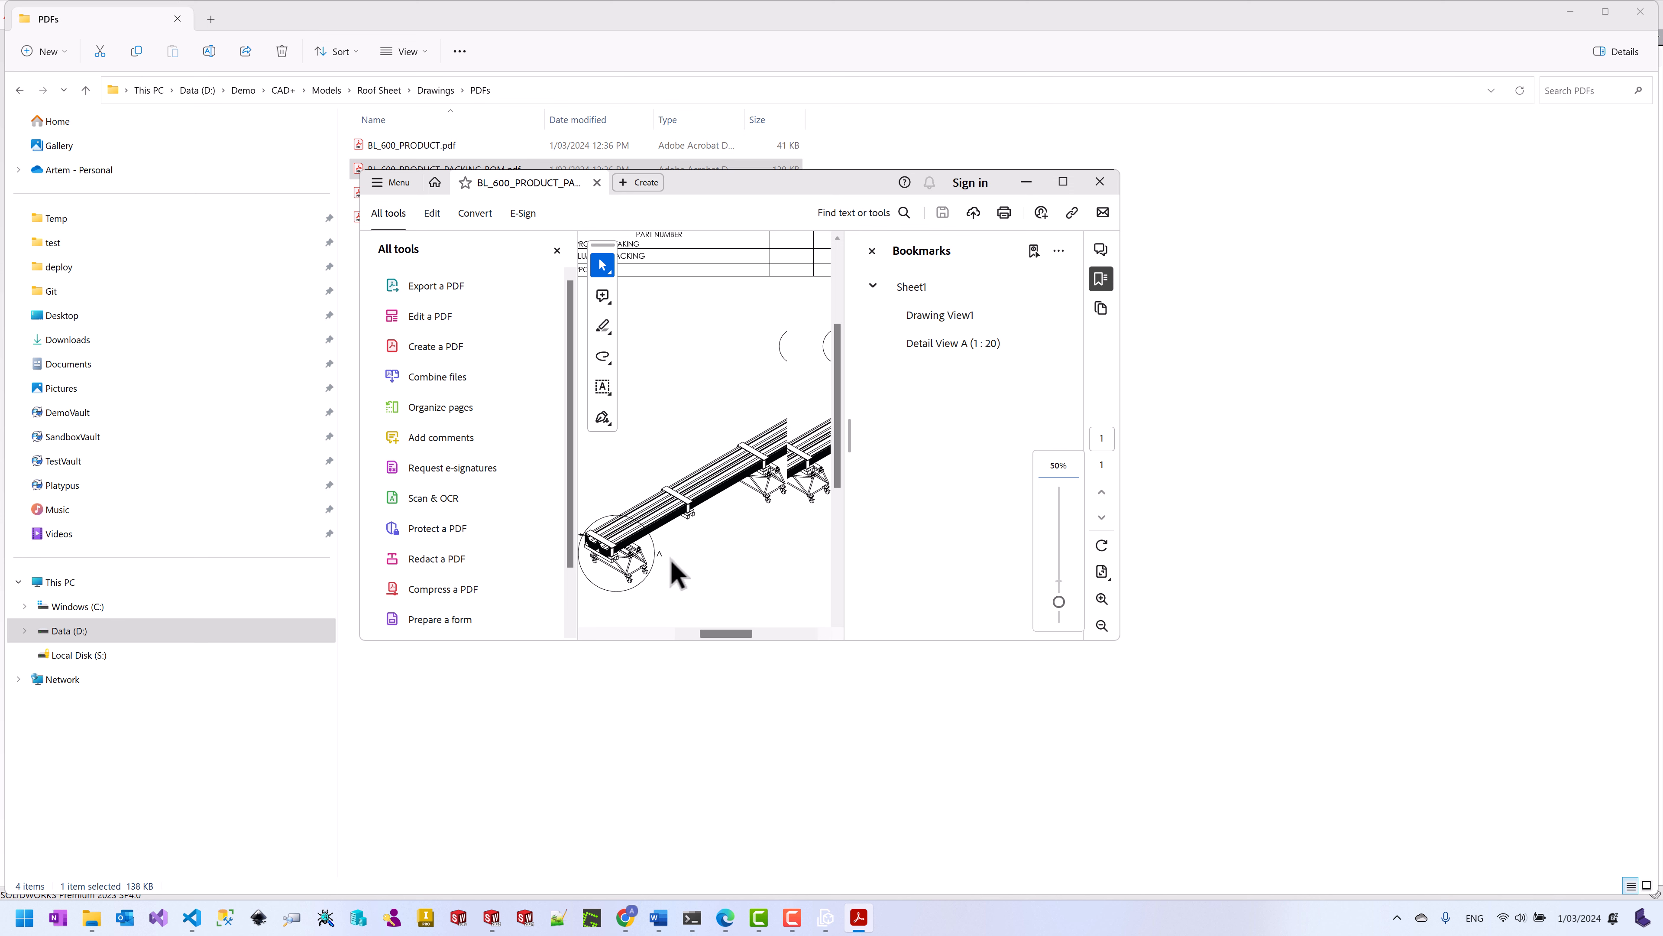
scroll(672, 557, "down", 1)
left_click_drag(723, 633, 697, 633)
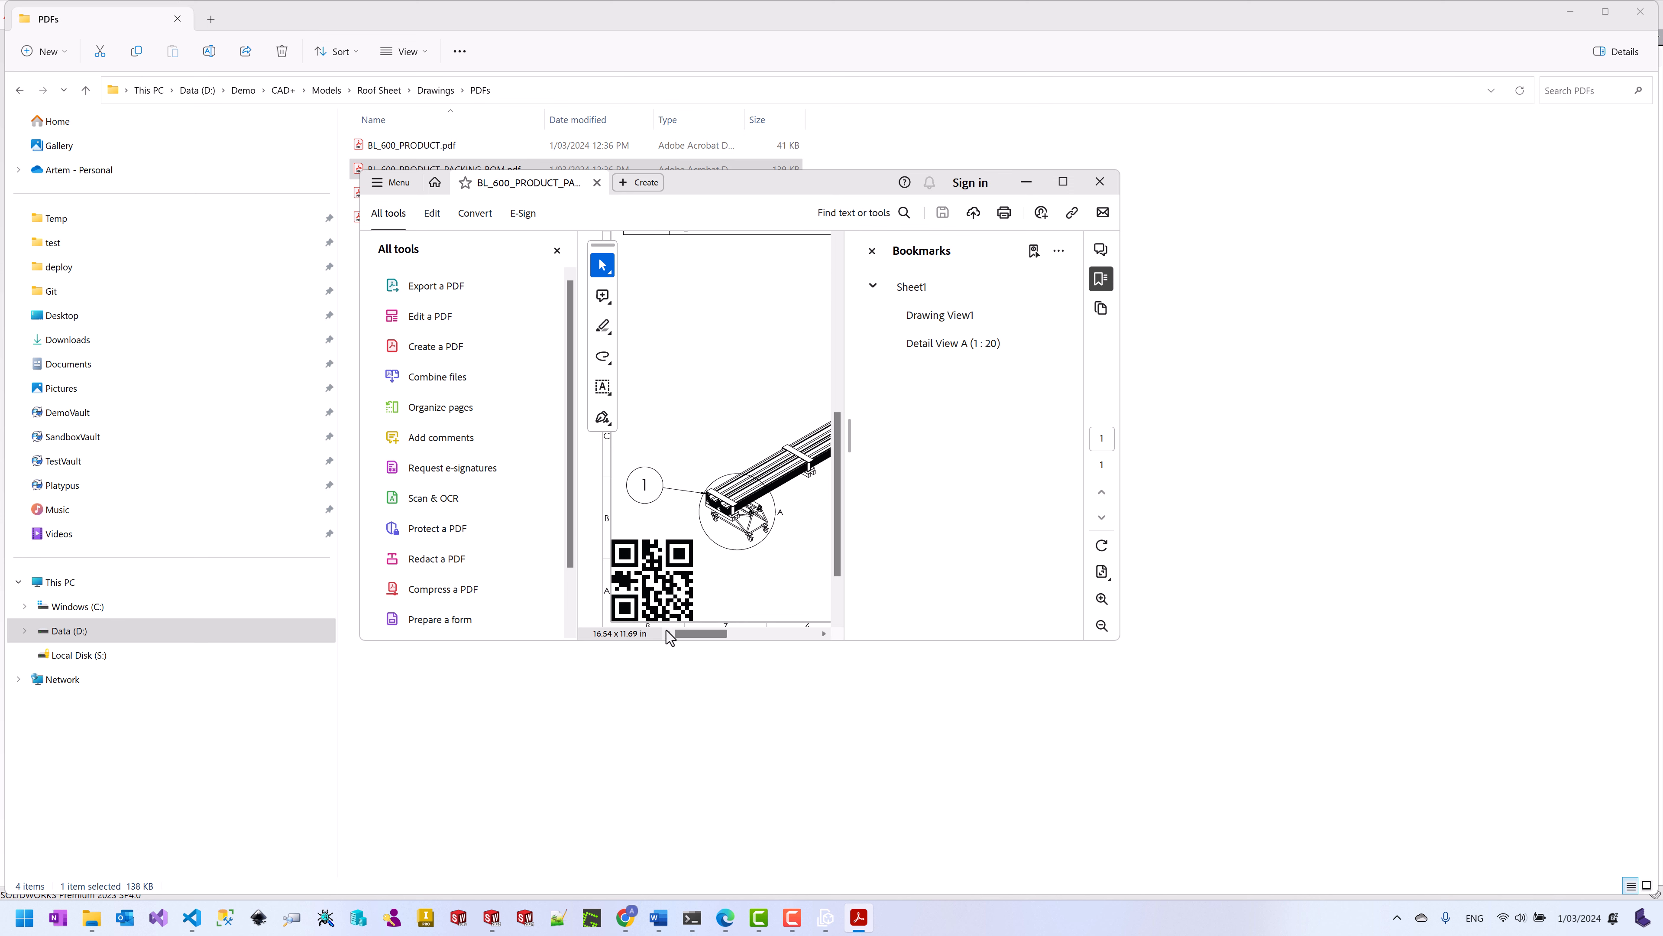
left_click(1099, 183)
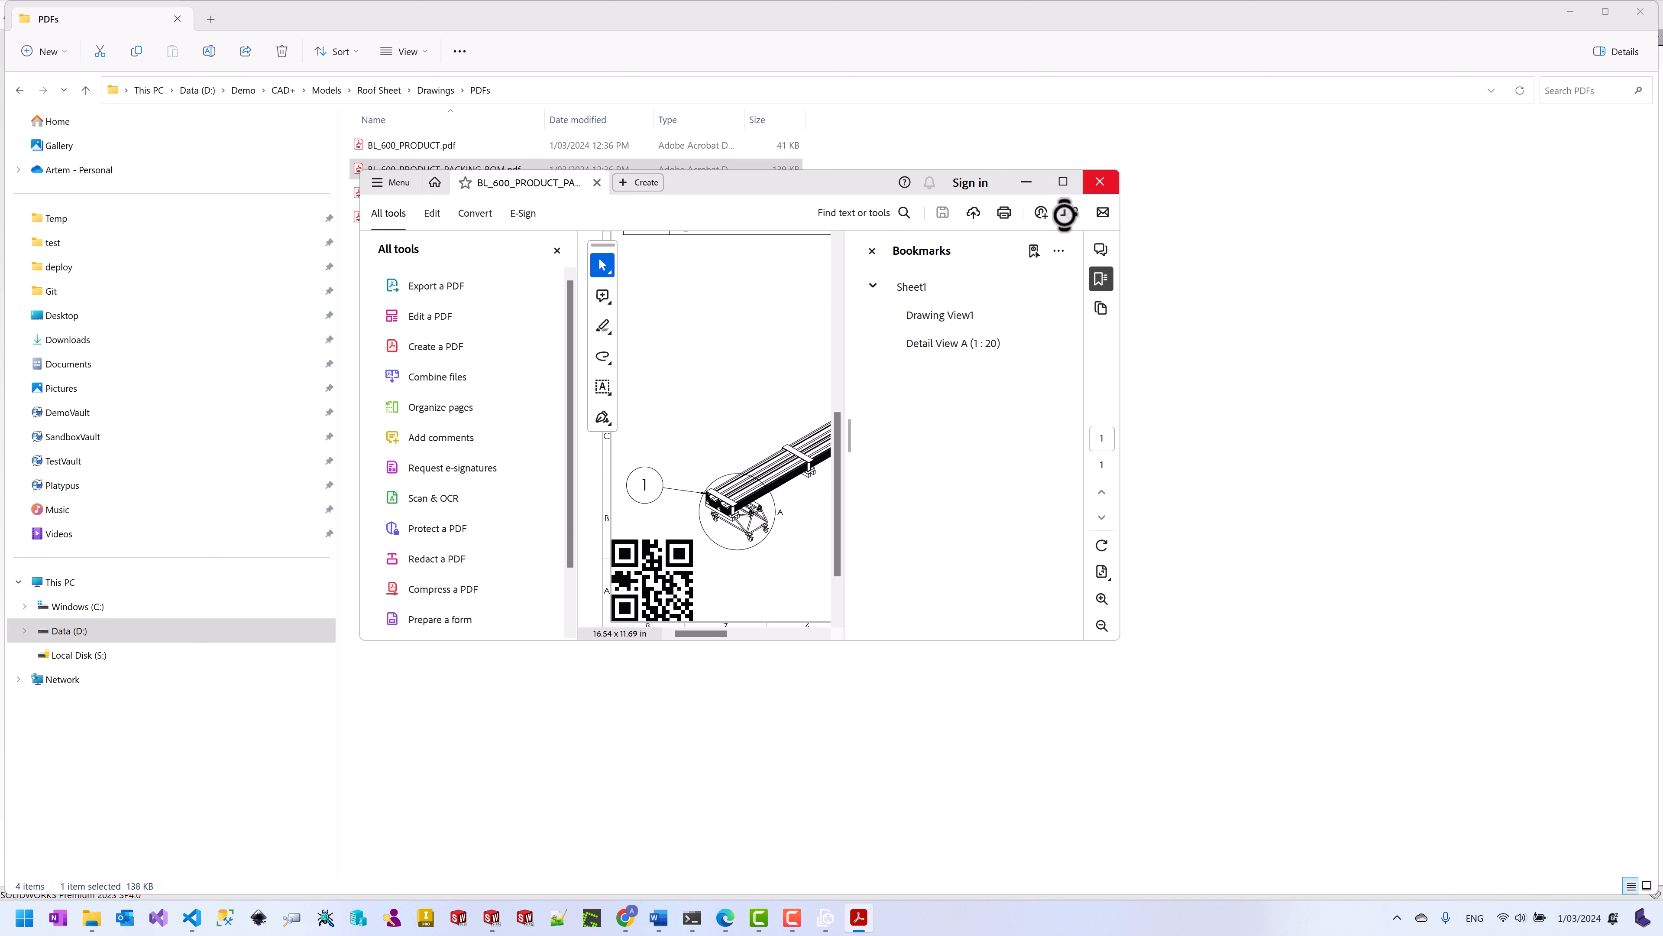
left_click(339, 93)
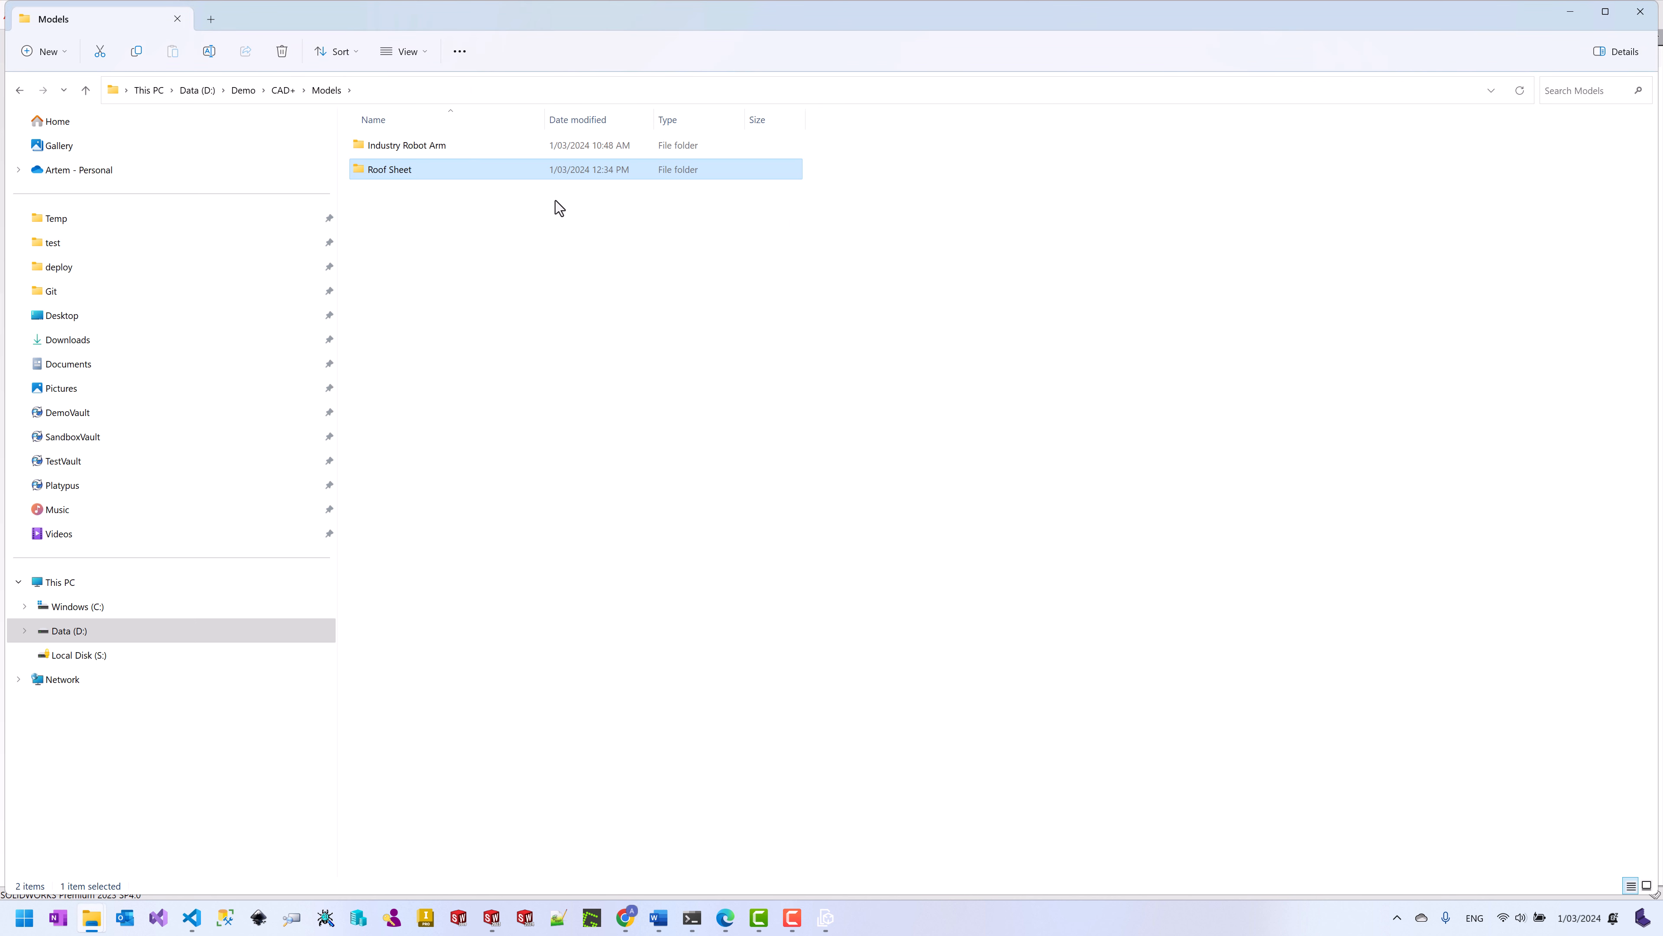
Step: Open the Roof Sheet folder and search Windows for export+
double_click(400, 171)
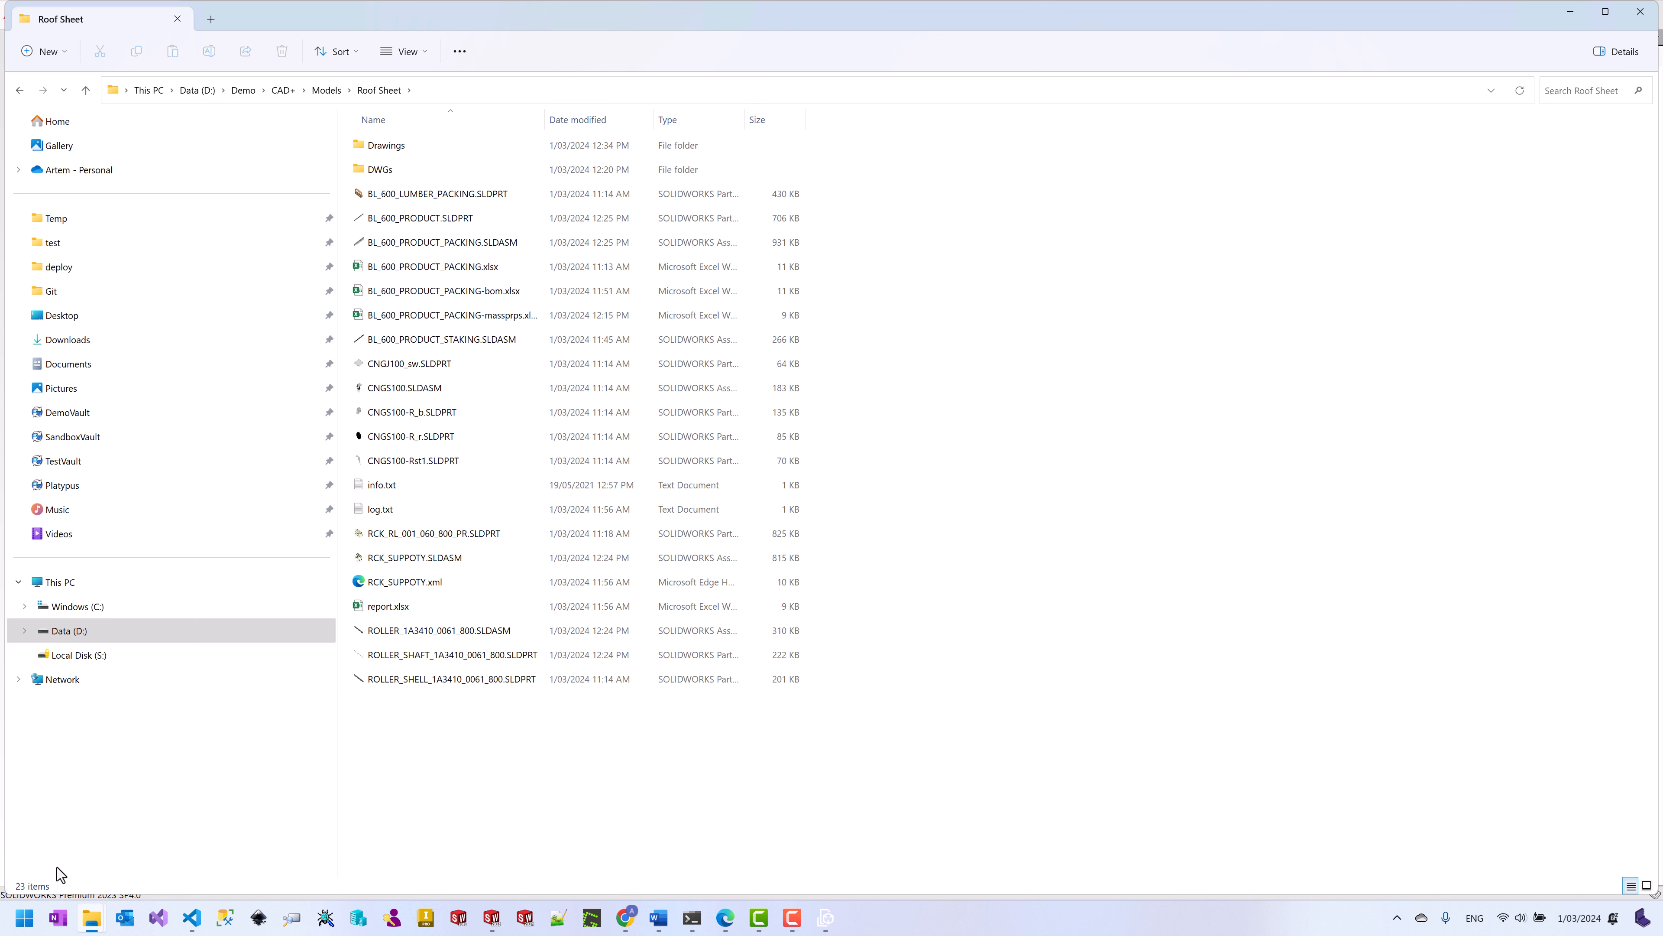
left_click(13, 923)
type("export+")
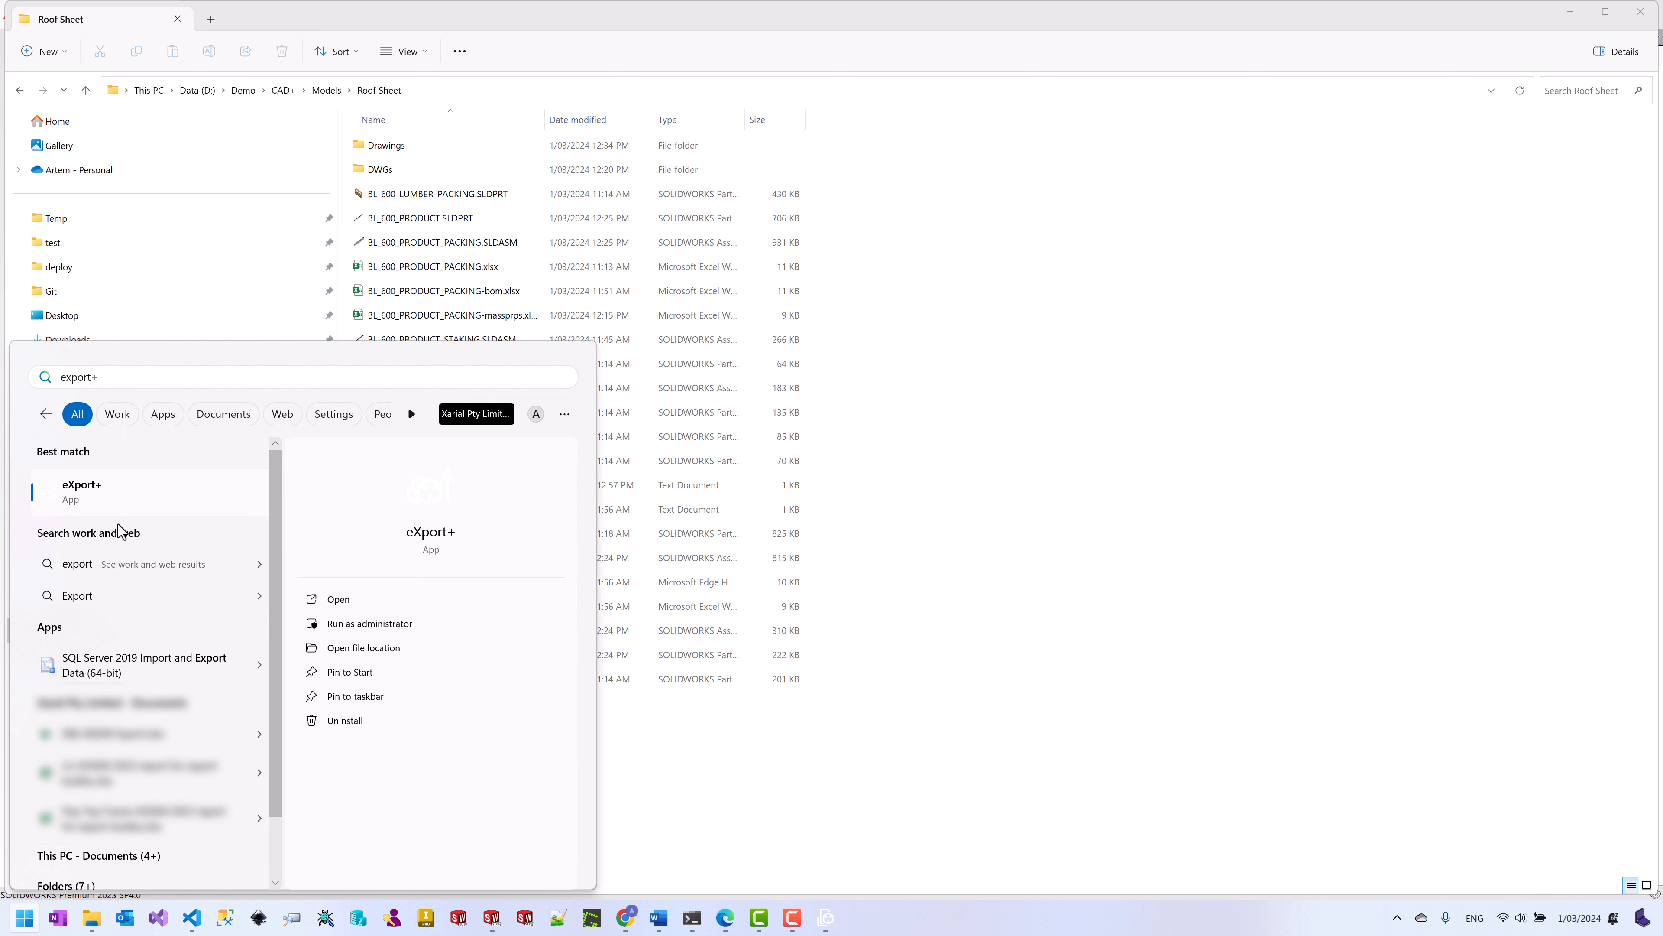
Step: Launch eXport+, add the Roof Sheet Drawings folder as input, and select SOLIDWORKS v2023
left_click(116, 495)
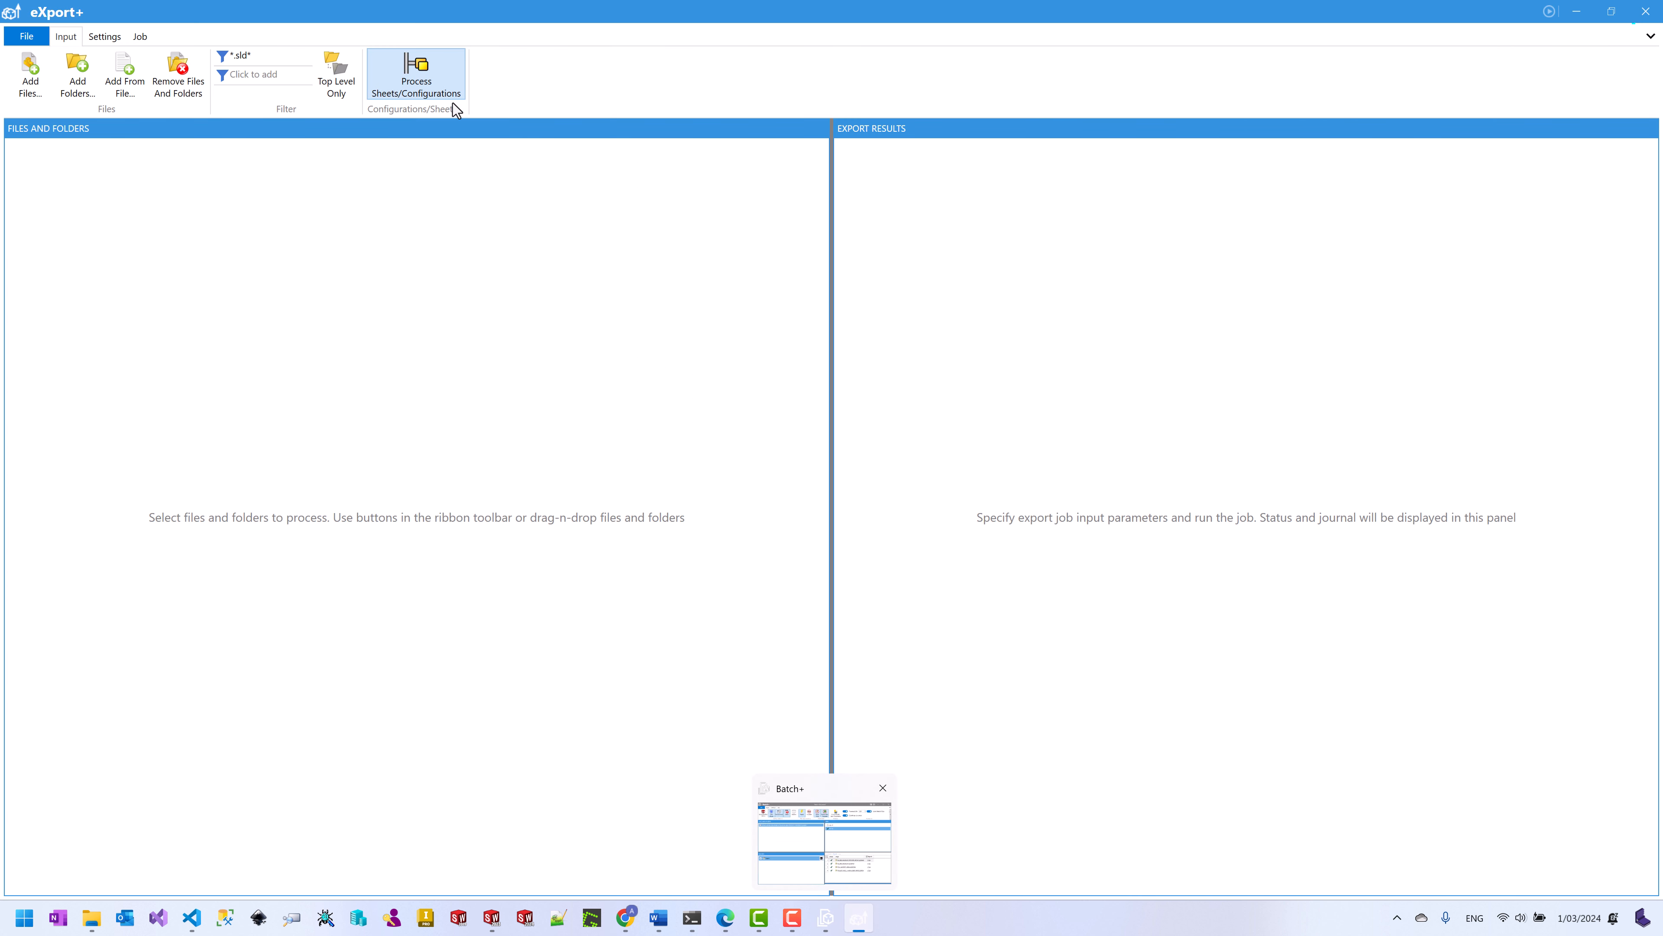
left_click_drag(445, 13, 1112, 162)
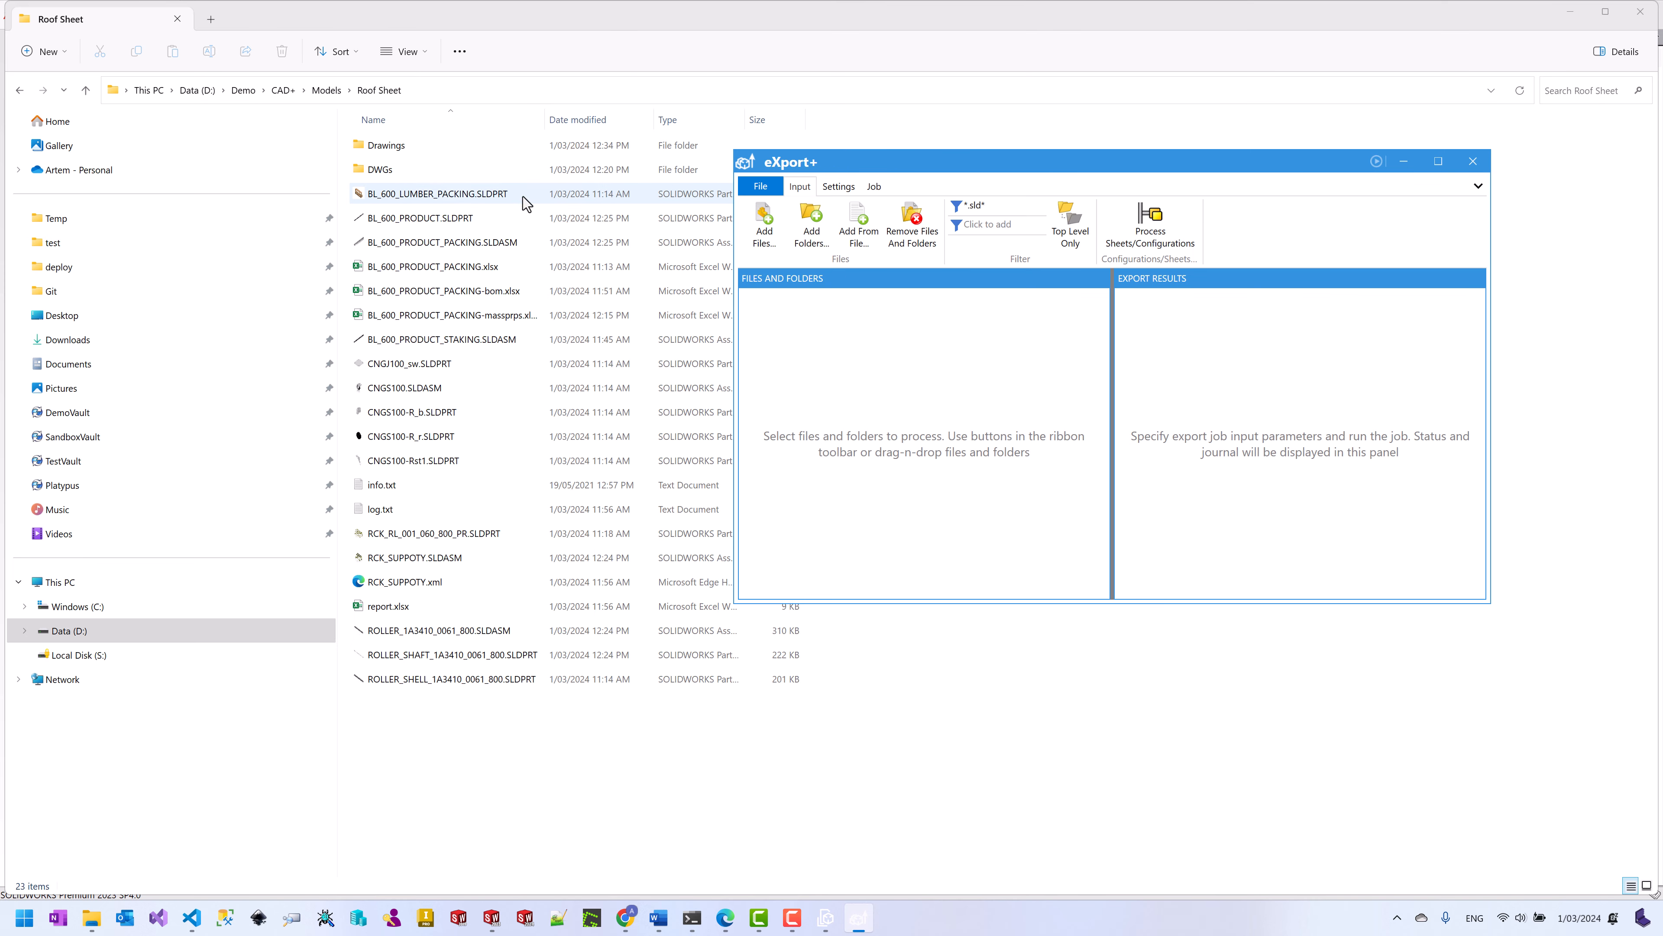
left_click_drag(421, 148, 991, 397)
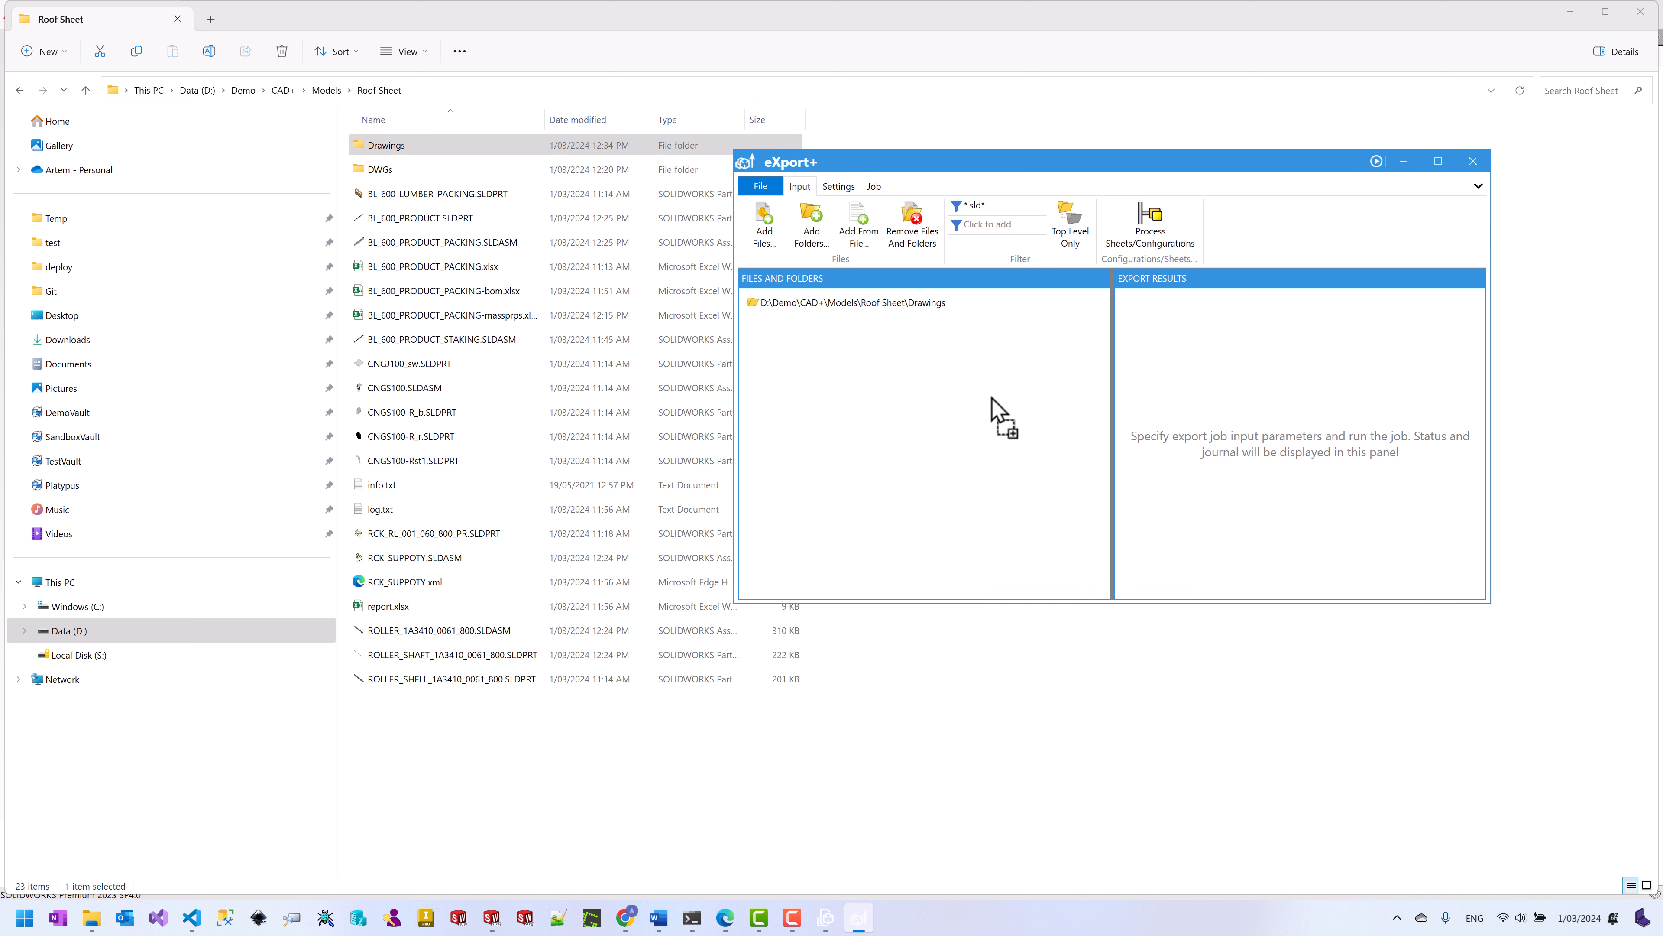
left_click(979, 204)
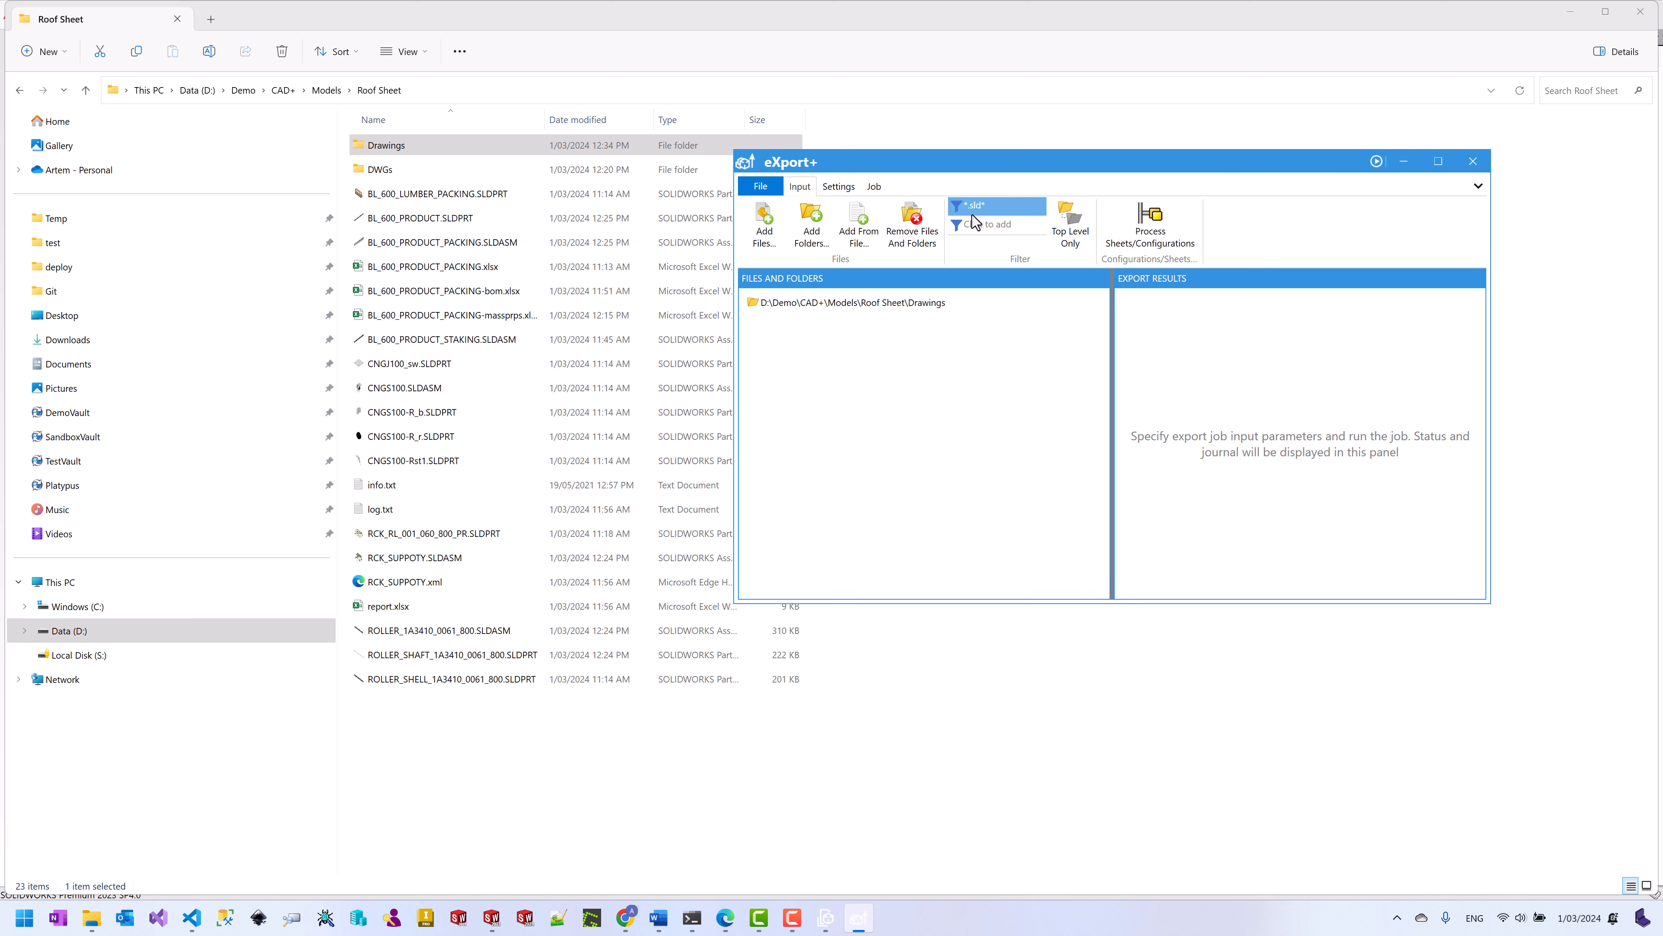
left_click(831, 190)
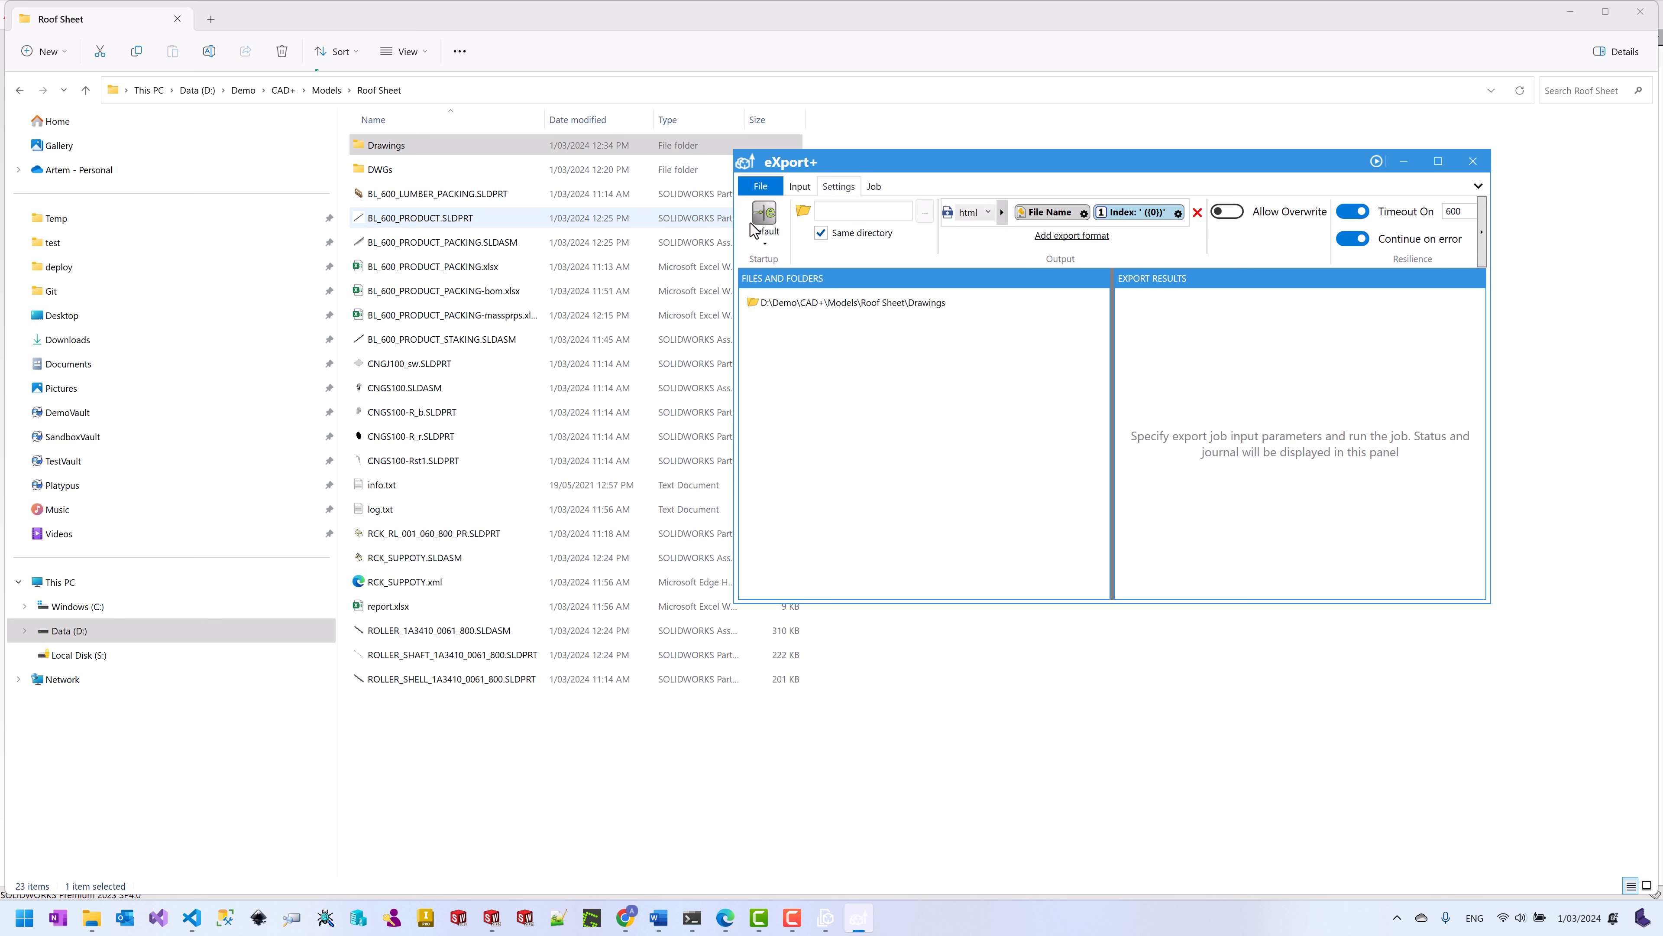
left_click(759, 235)
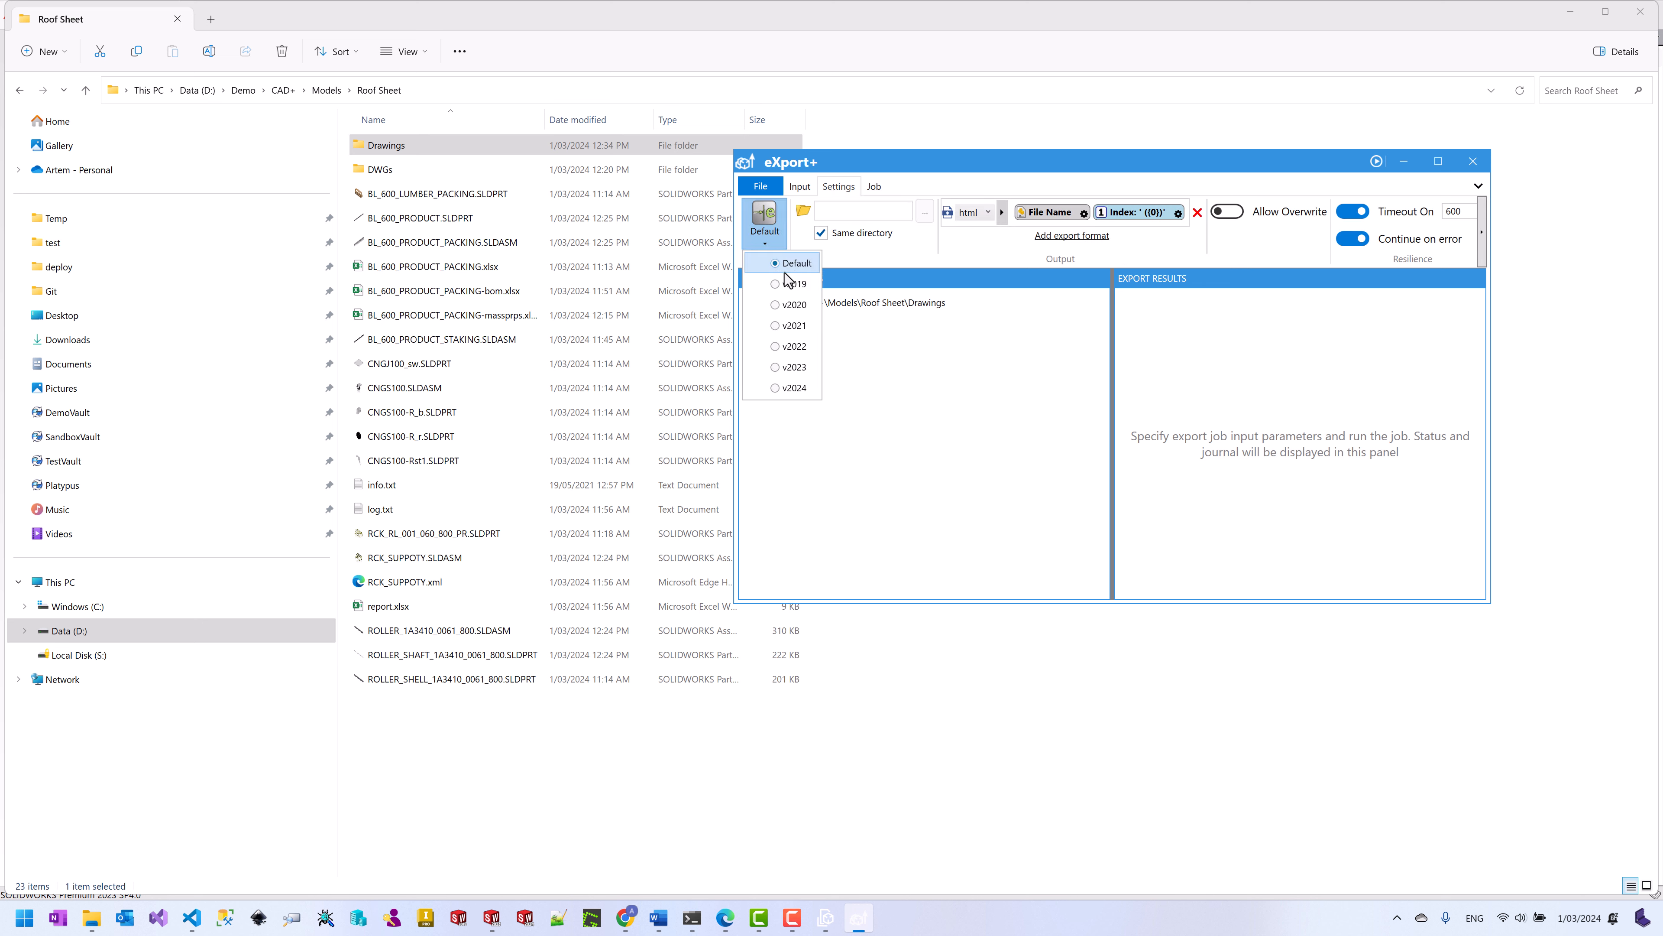
left_click(794, 367)
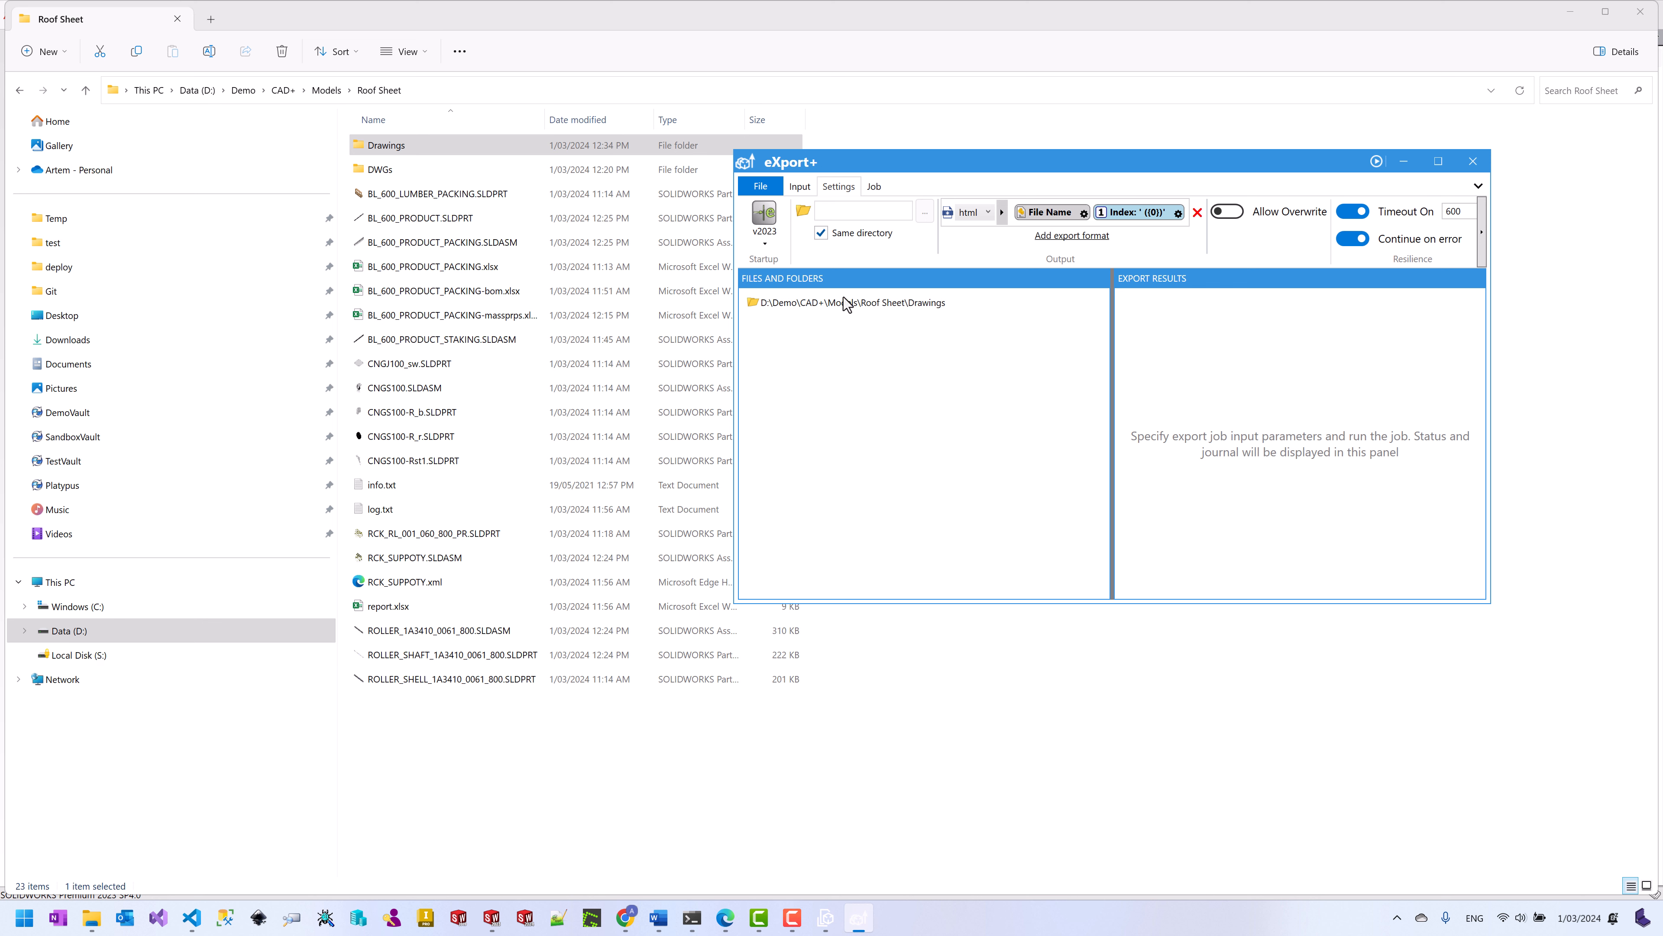
left_click_drag(929, 168, 798, 175)
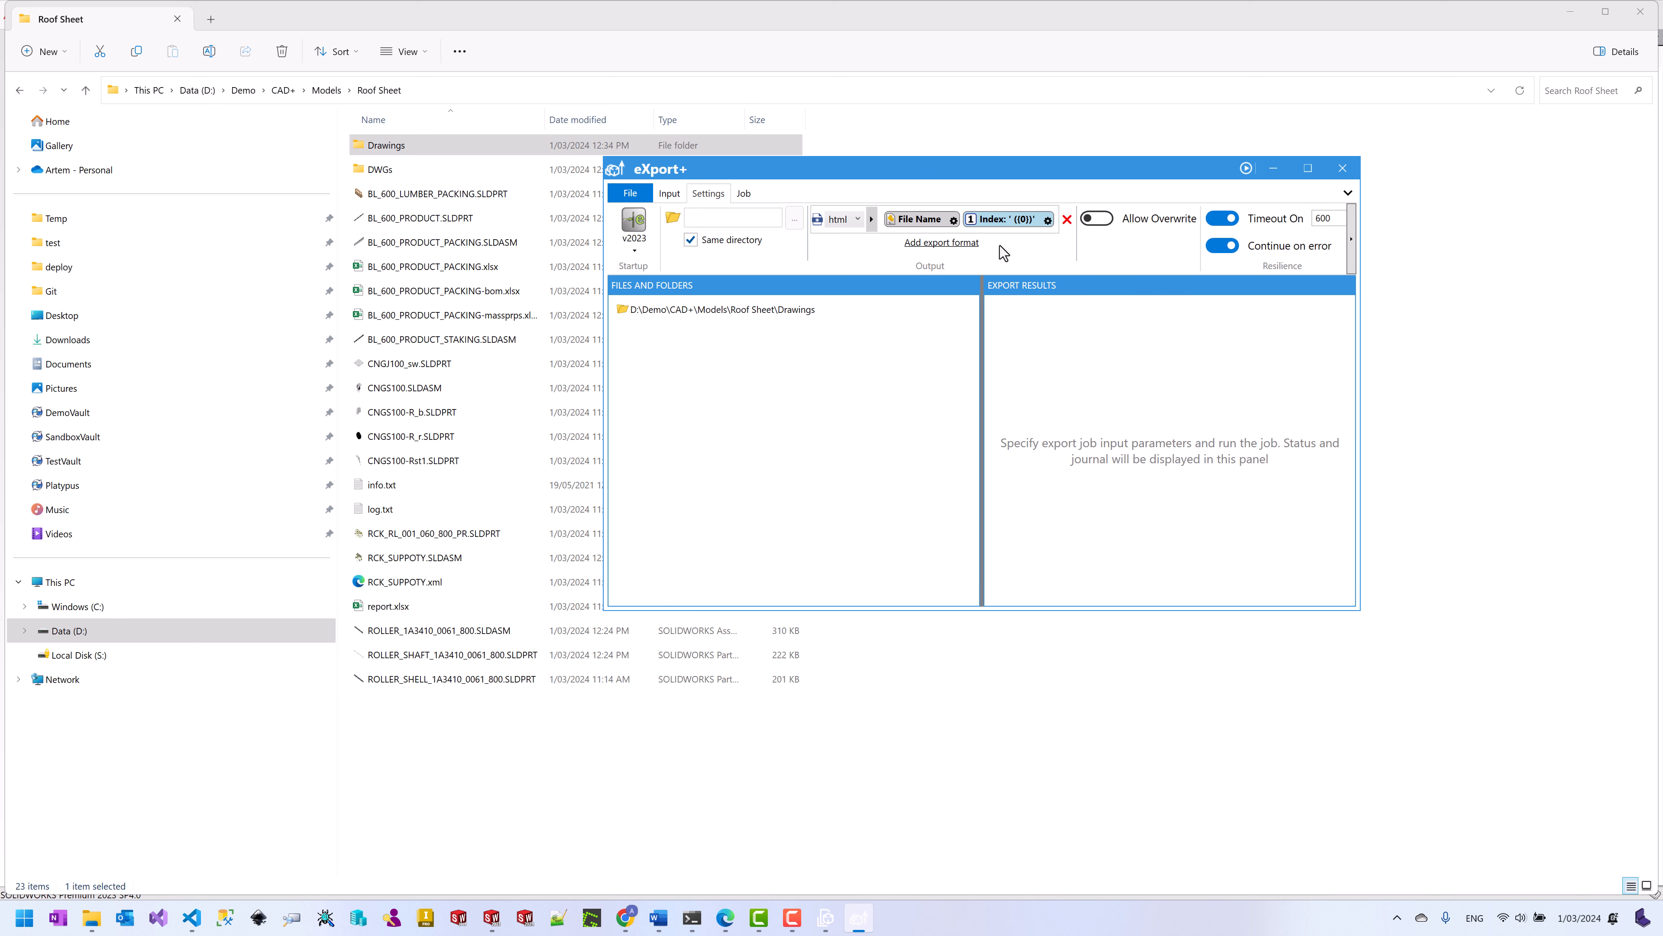
Step: Replace the html output with png, saving files into a PNGs\ subfolder
left_click(951, 243)
left_click(858, 250)
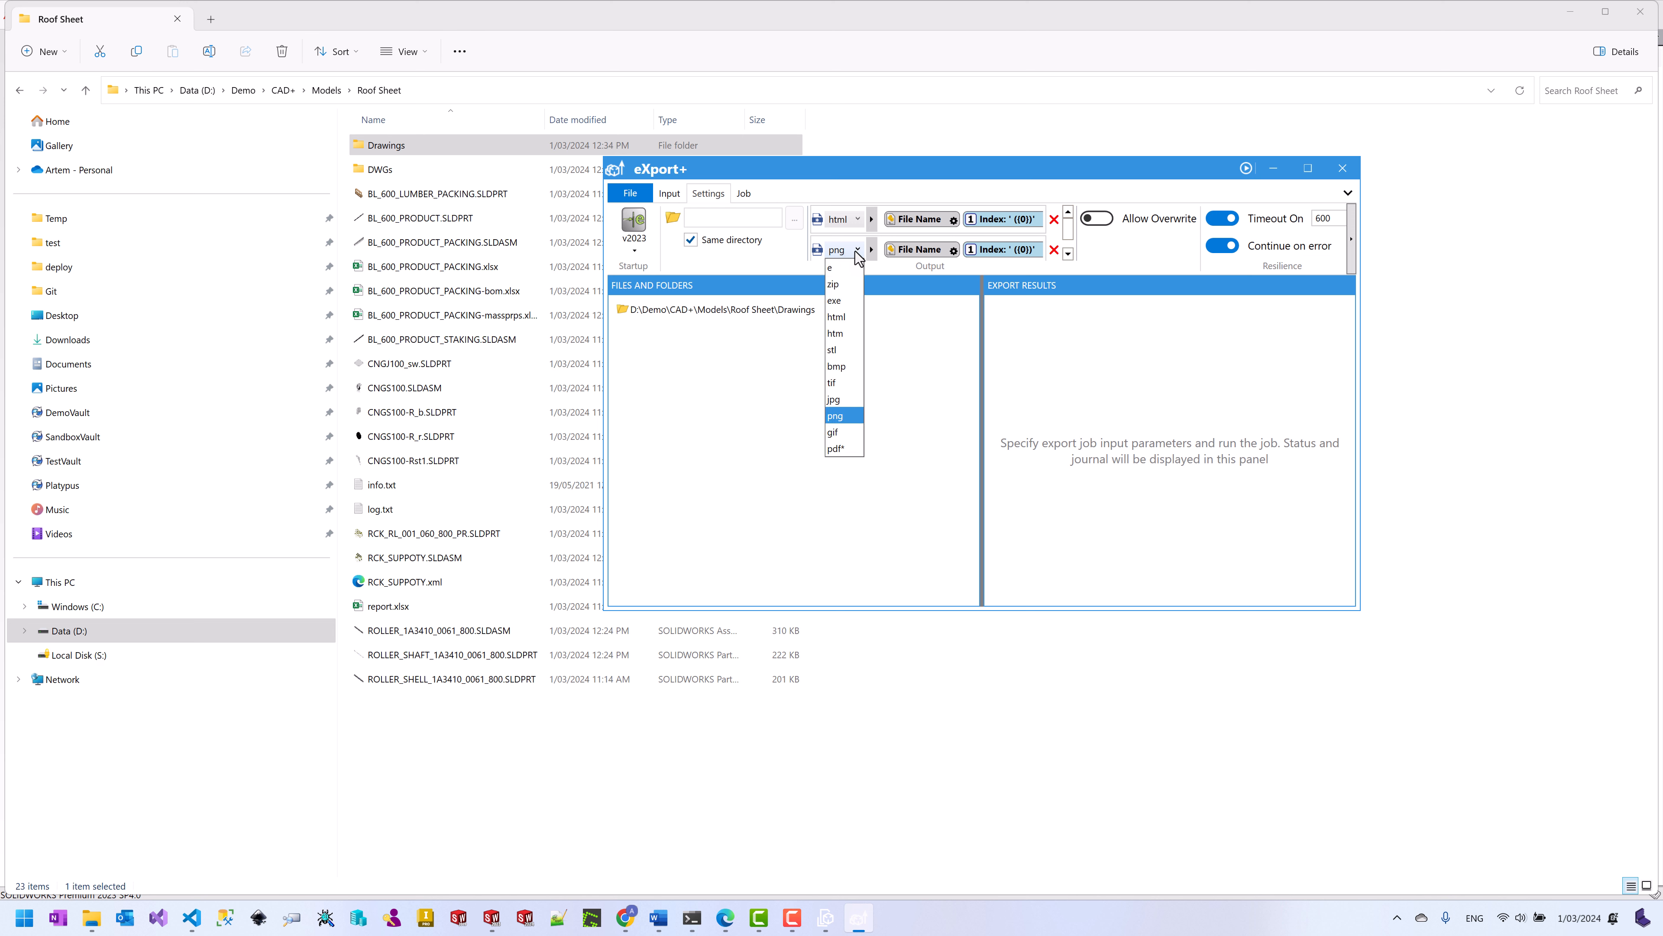
left_click(851, 417)
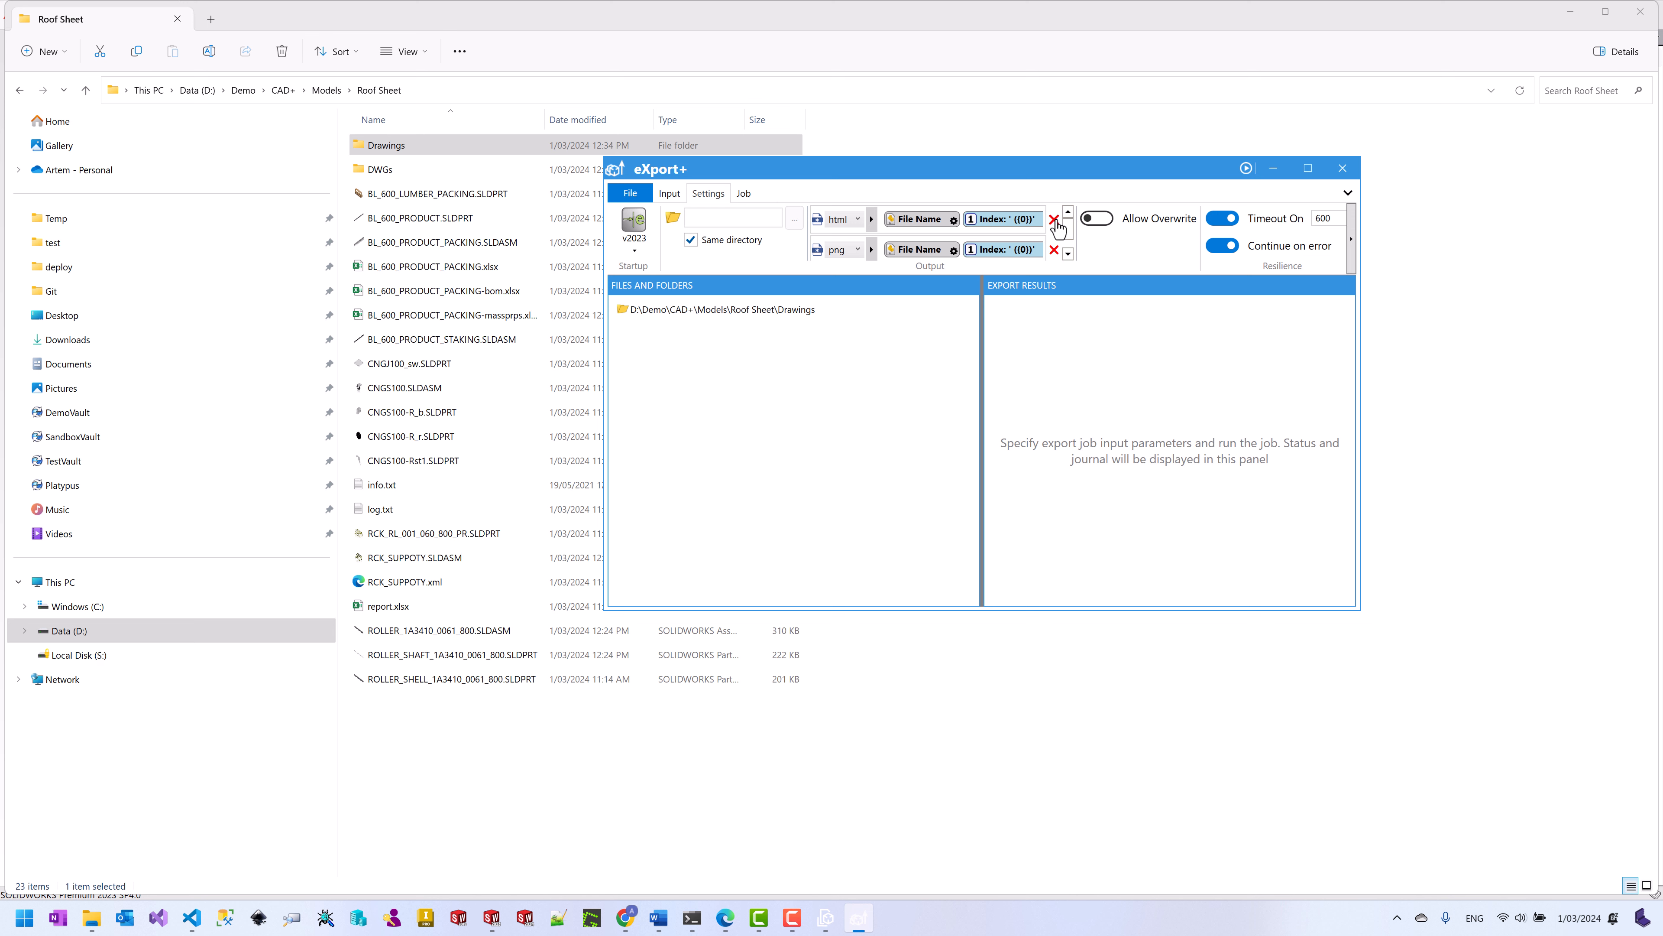
left_click(1054, 219)
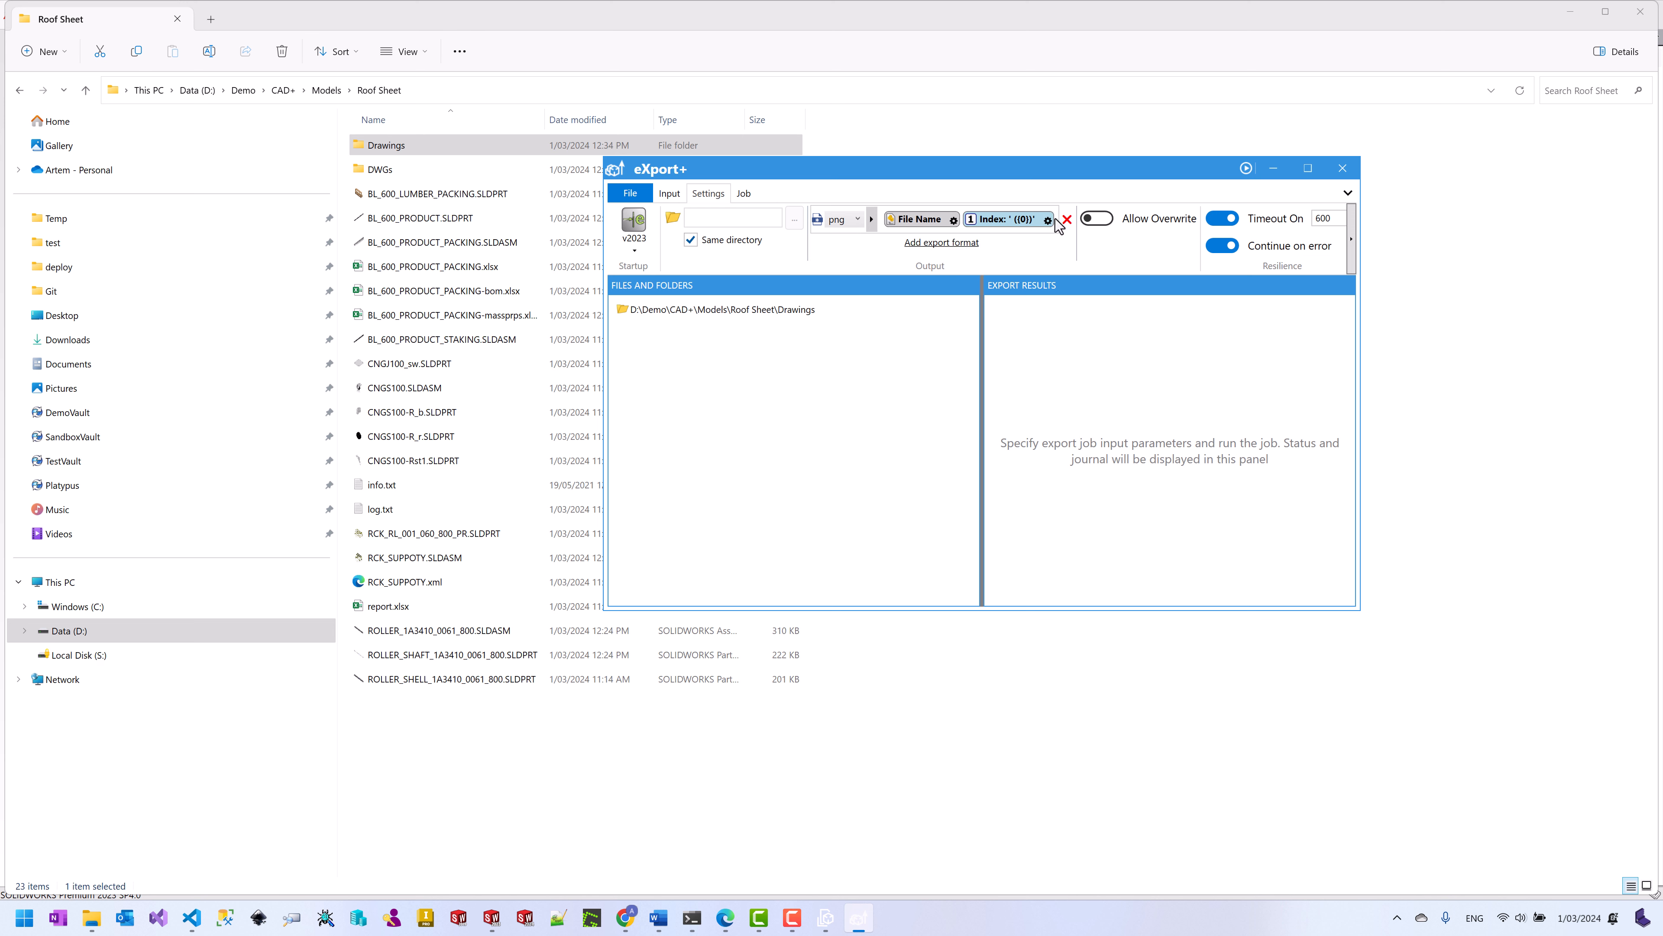
left_click(882, 223)
type("PNGs\\")
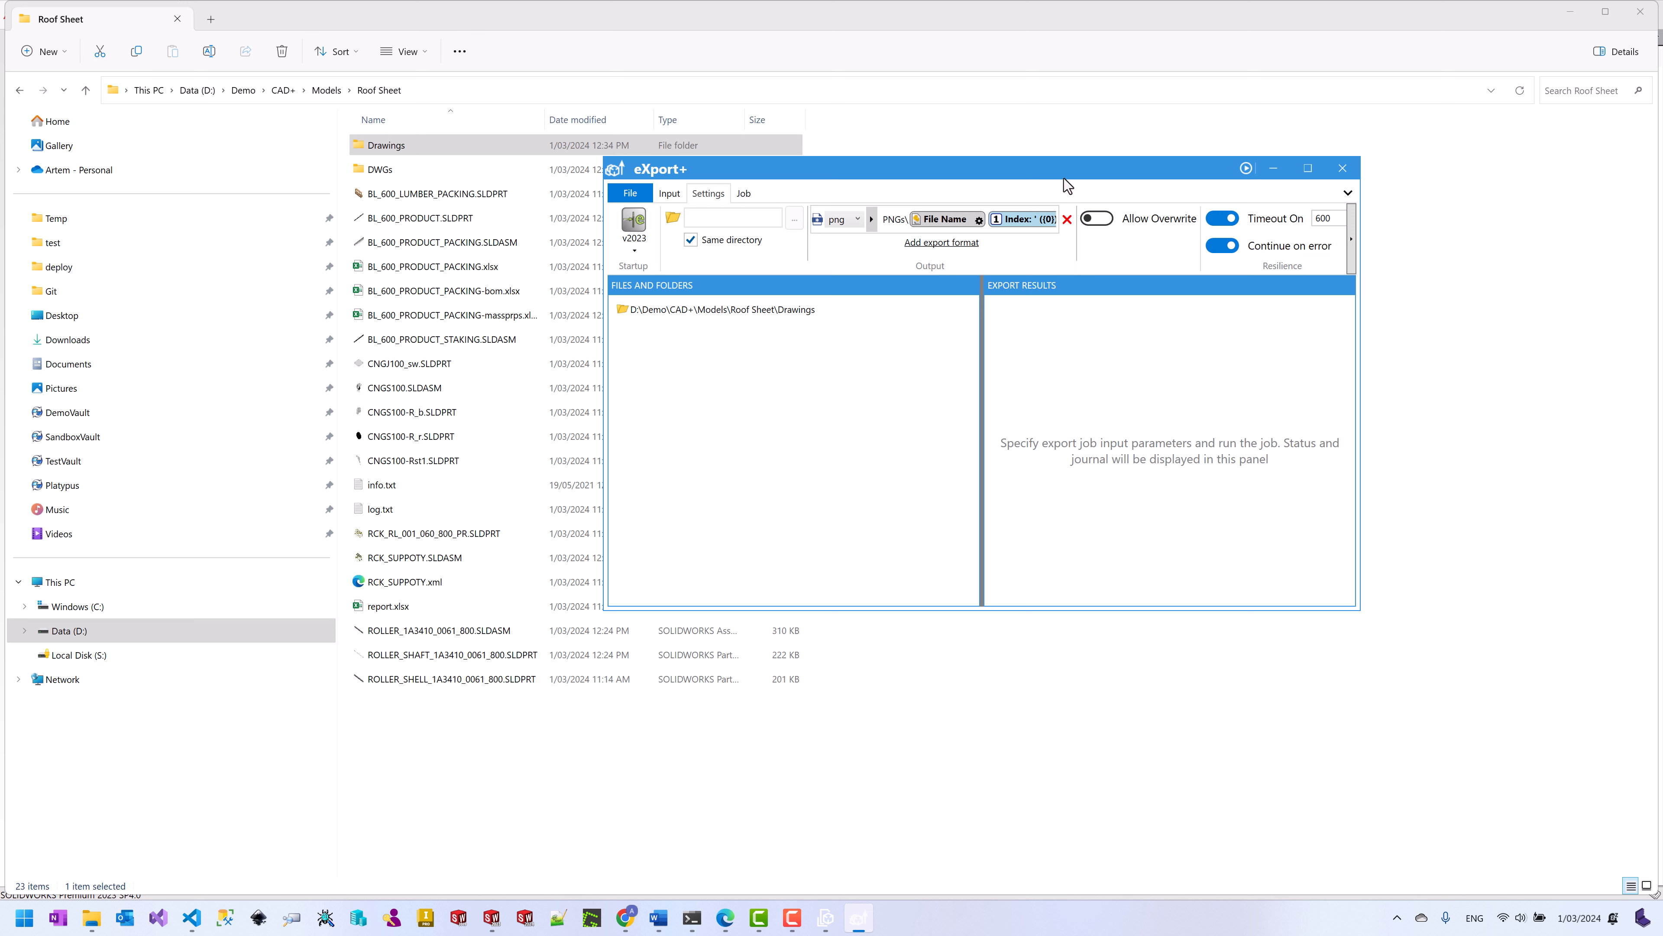
Step: Run the PNG export and check the first drawing's output path in the report
left_click(1247, 169)
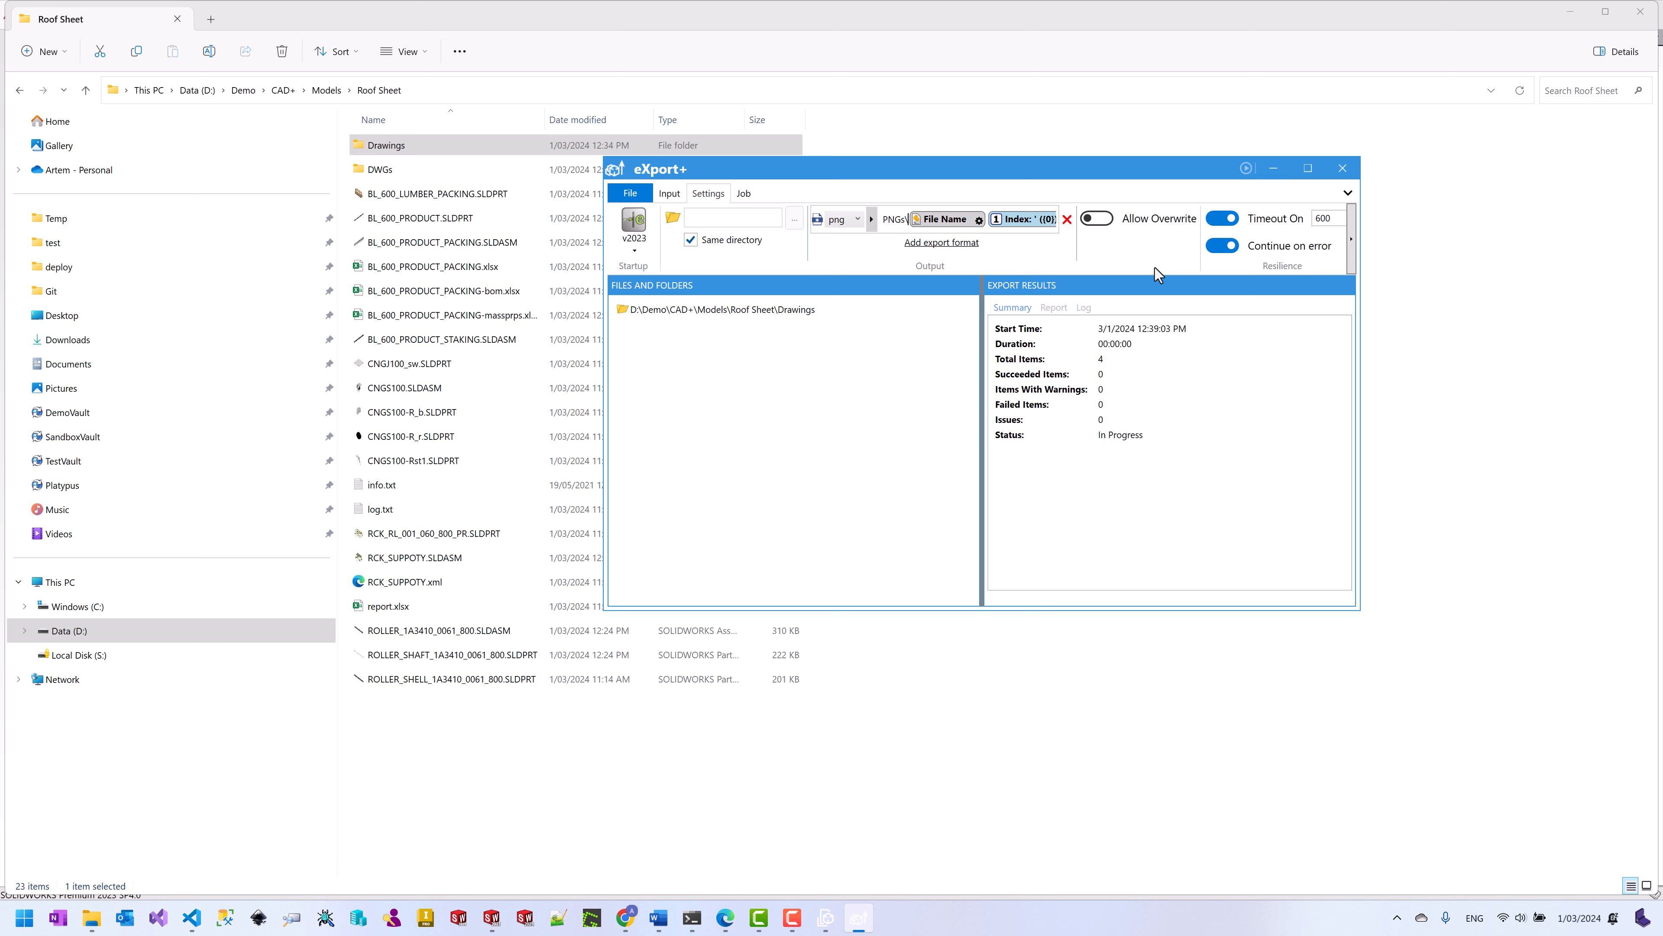
left_click(1054, 307)
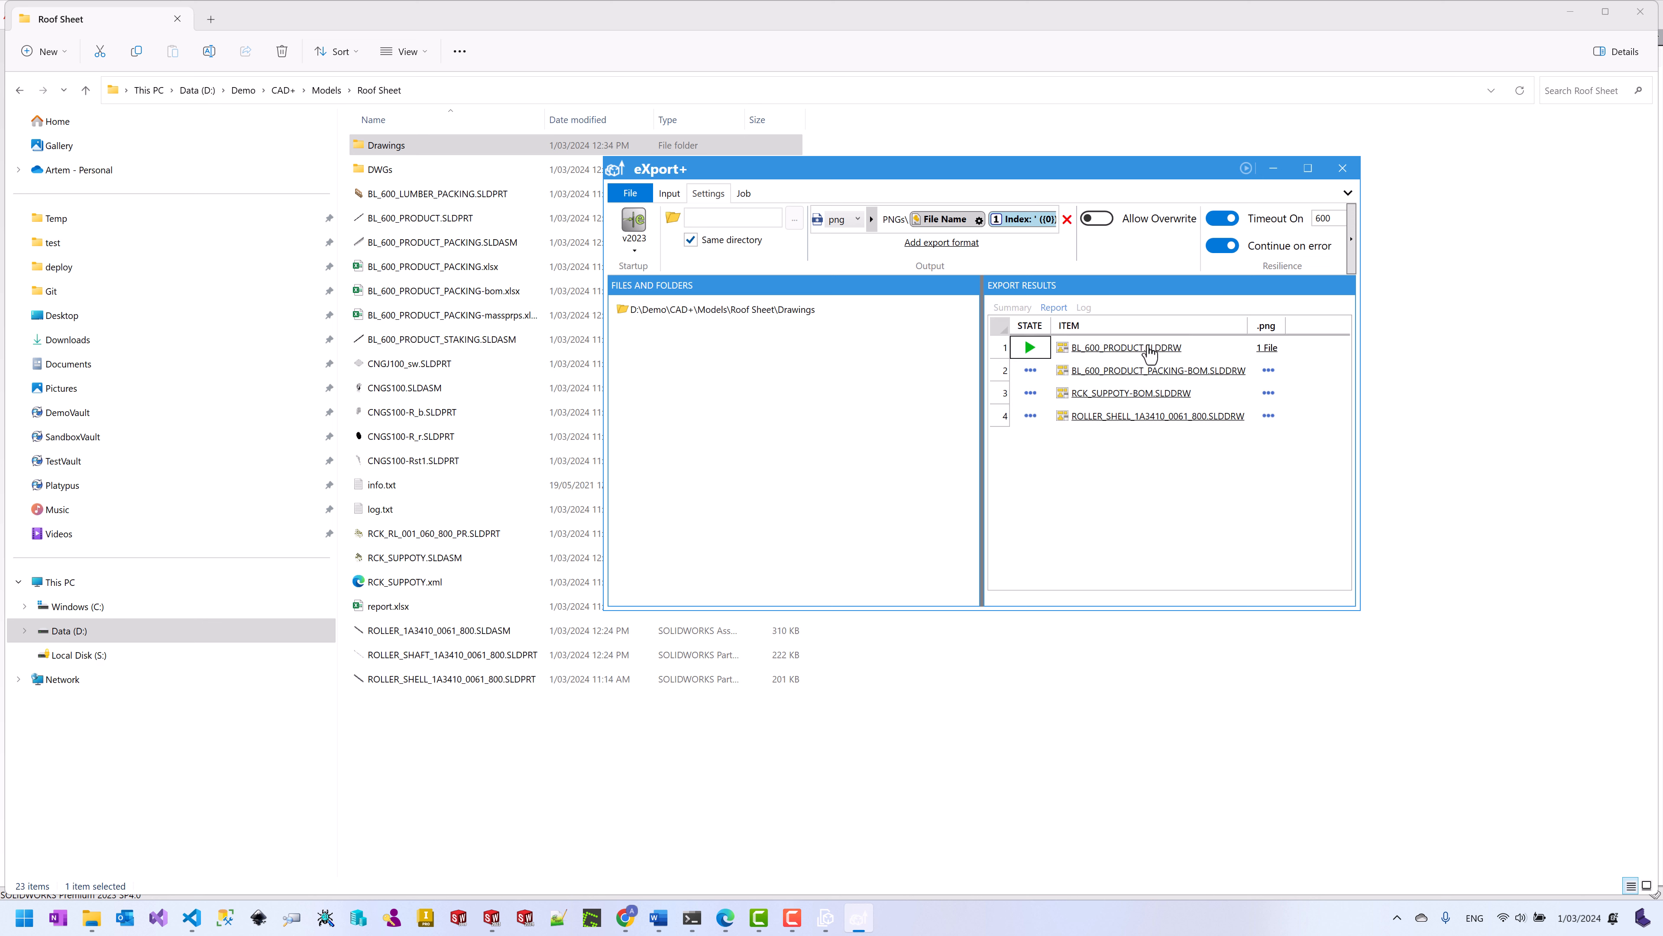
left_click(1268, 348)
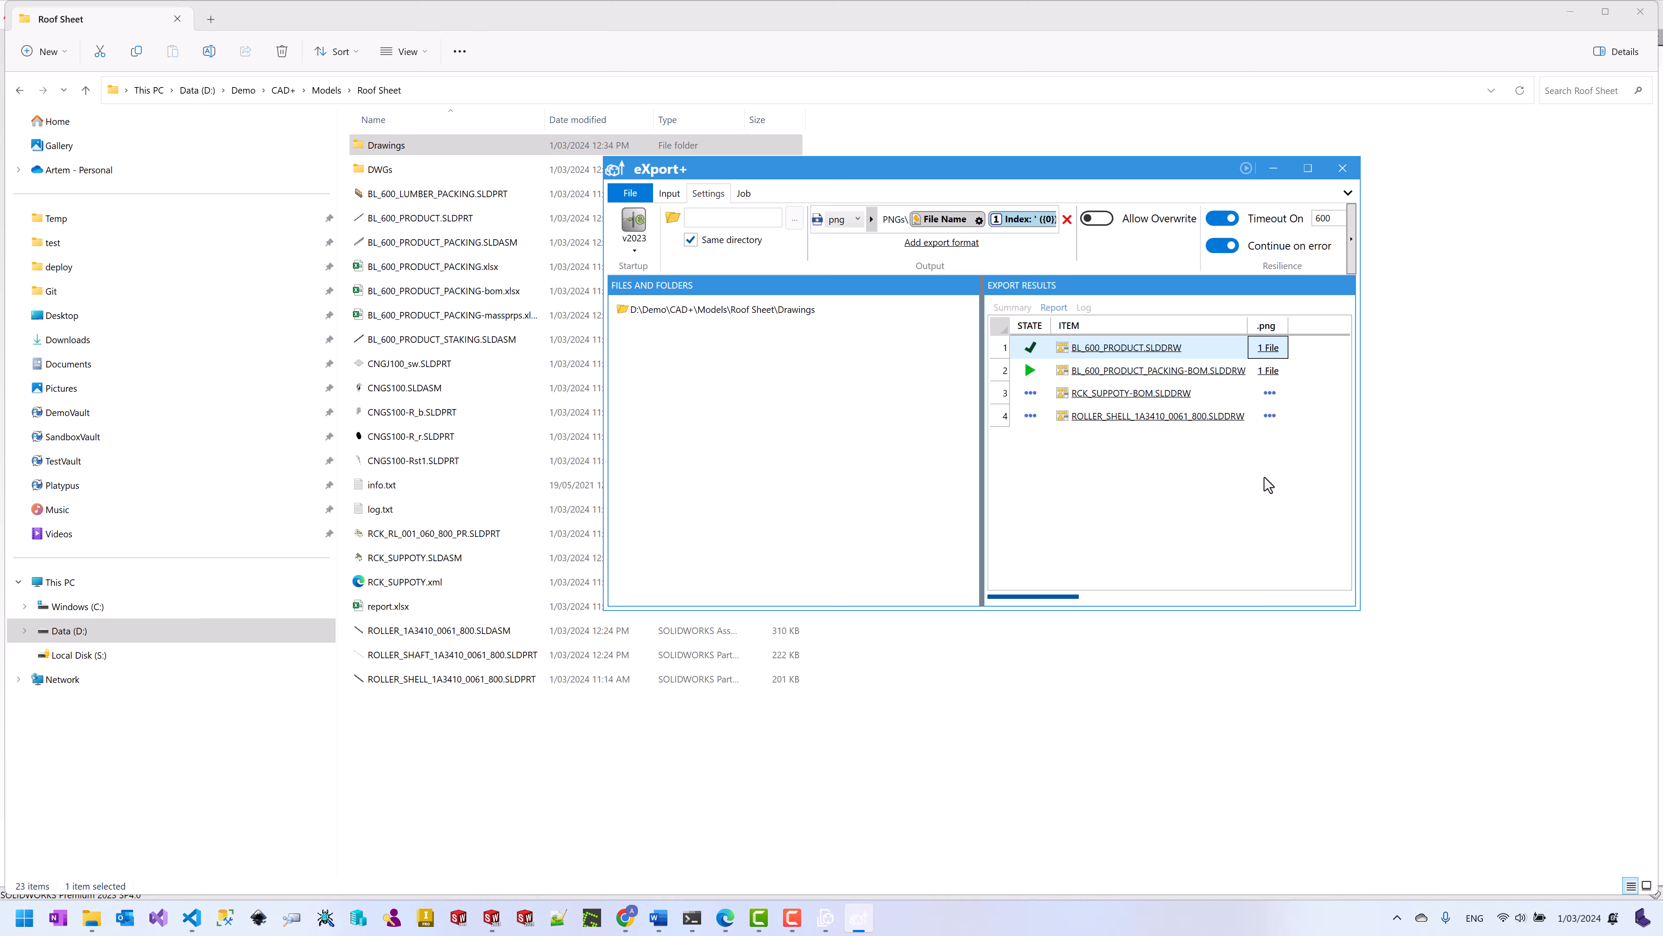
left_click(393, 145)
Step: View BL_600_PRODUCT.png from the Drawings PNGs folder, then review eXport+ results and close it
double_click(394, 145)
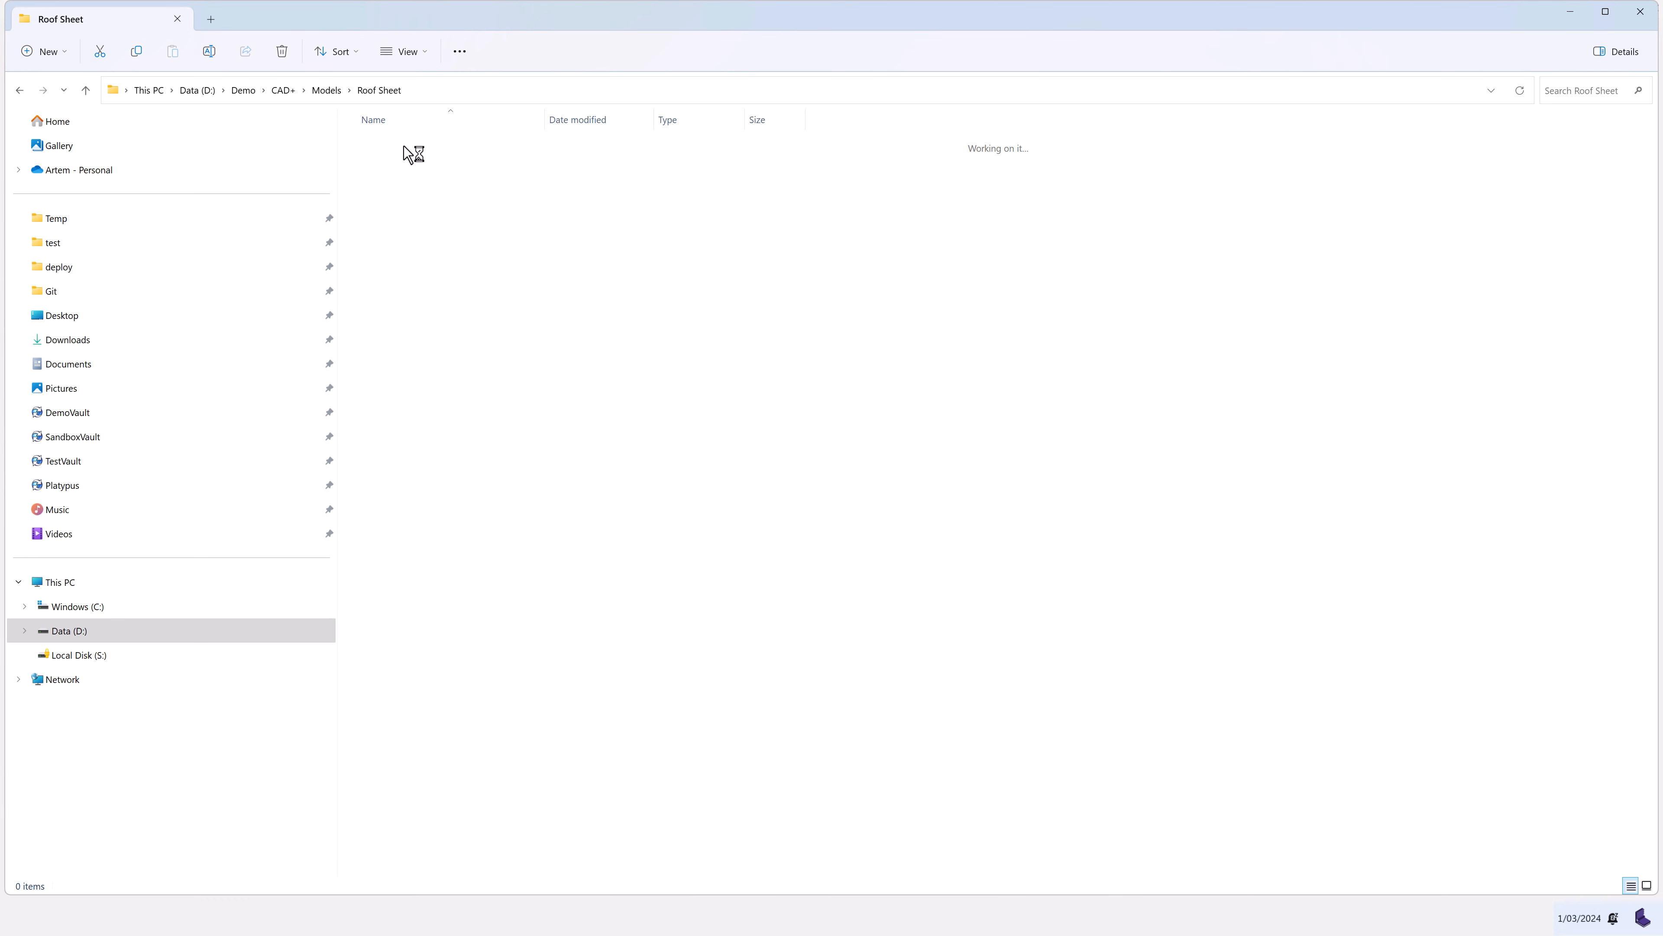
left_click(378, 170)
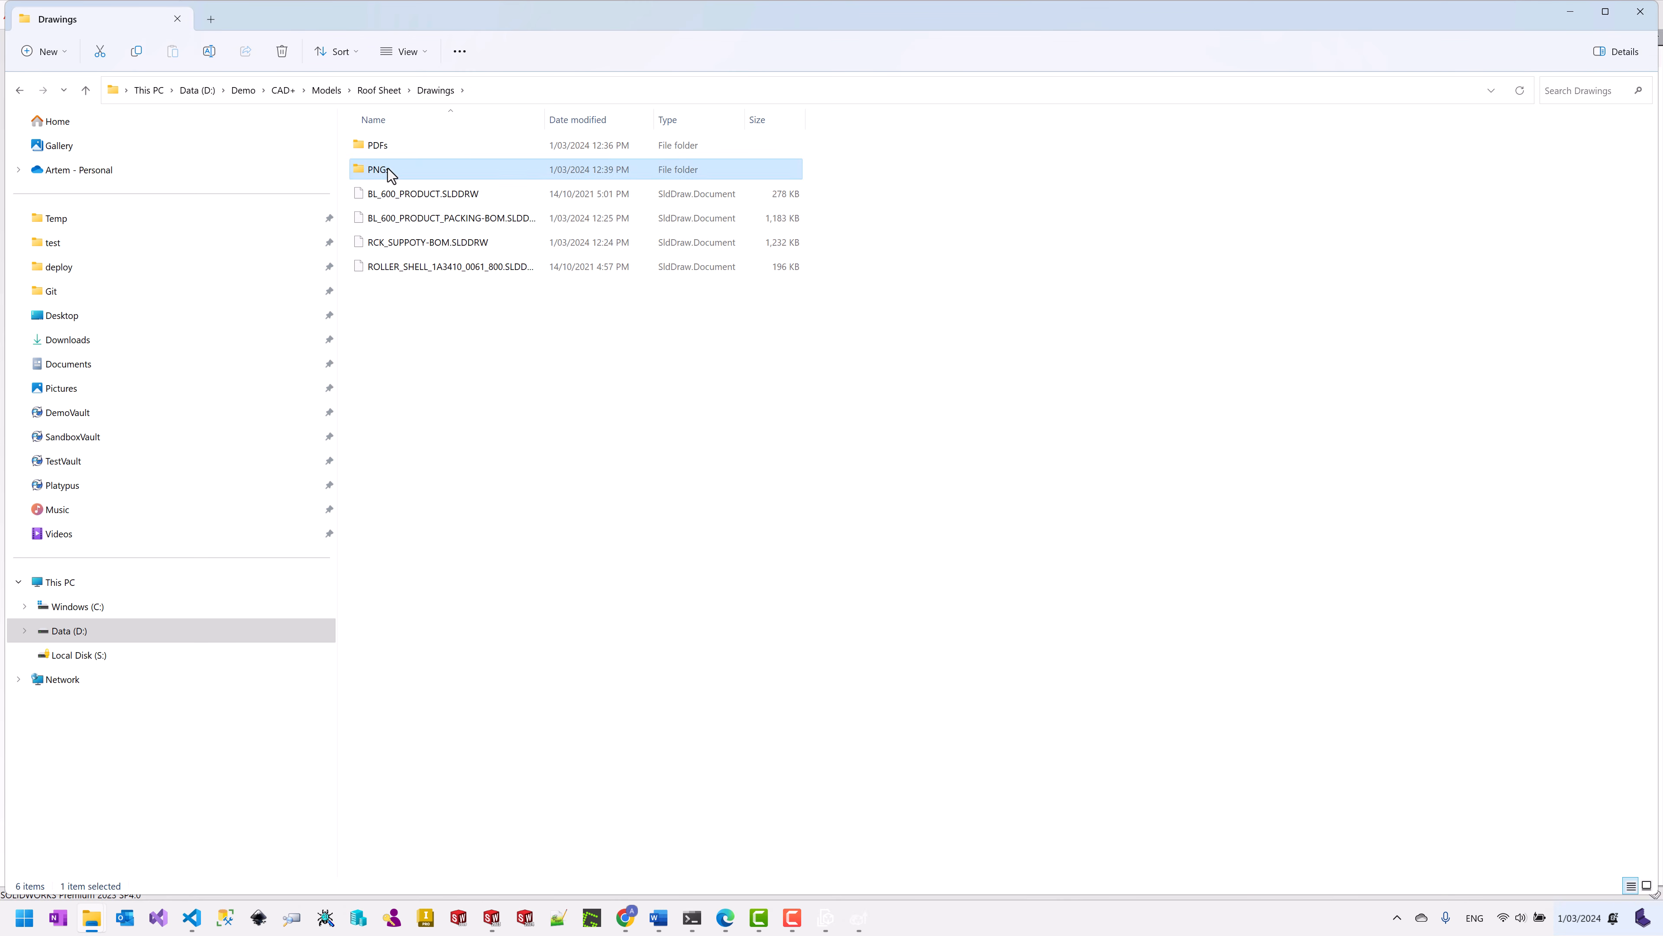
double_click(379, 170)
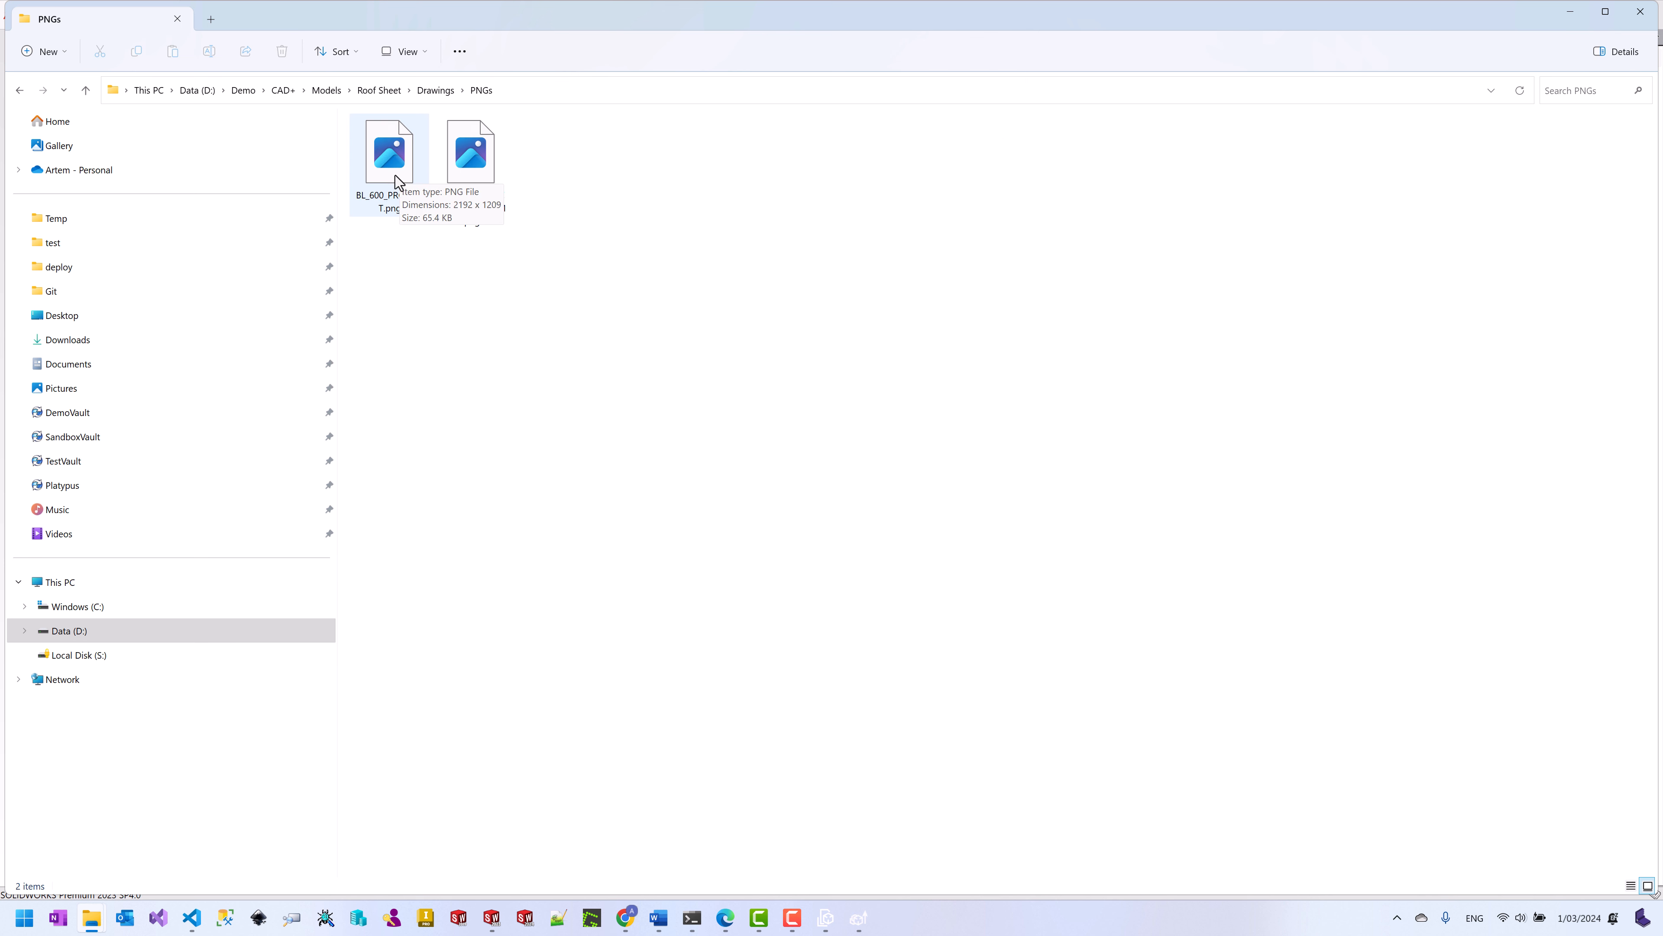
left_click(392, 170)
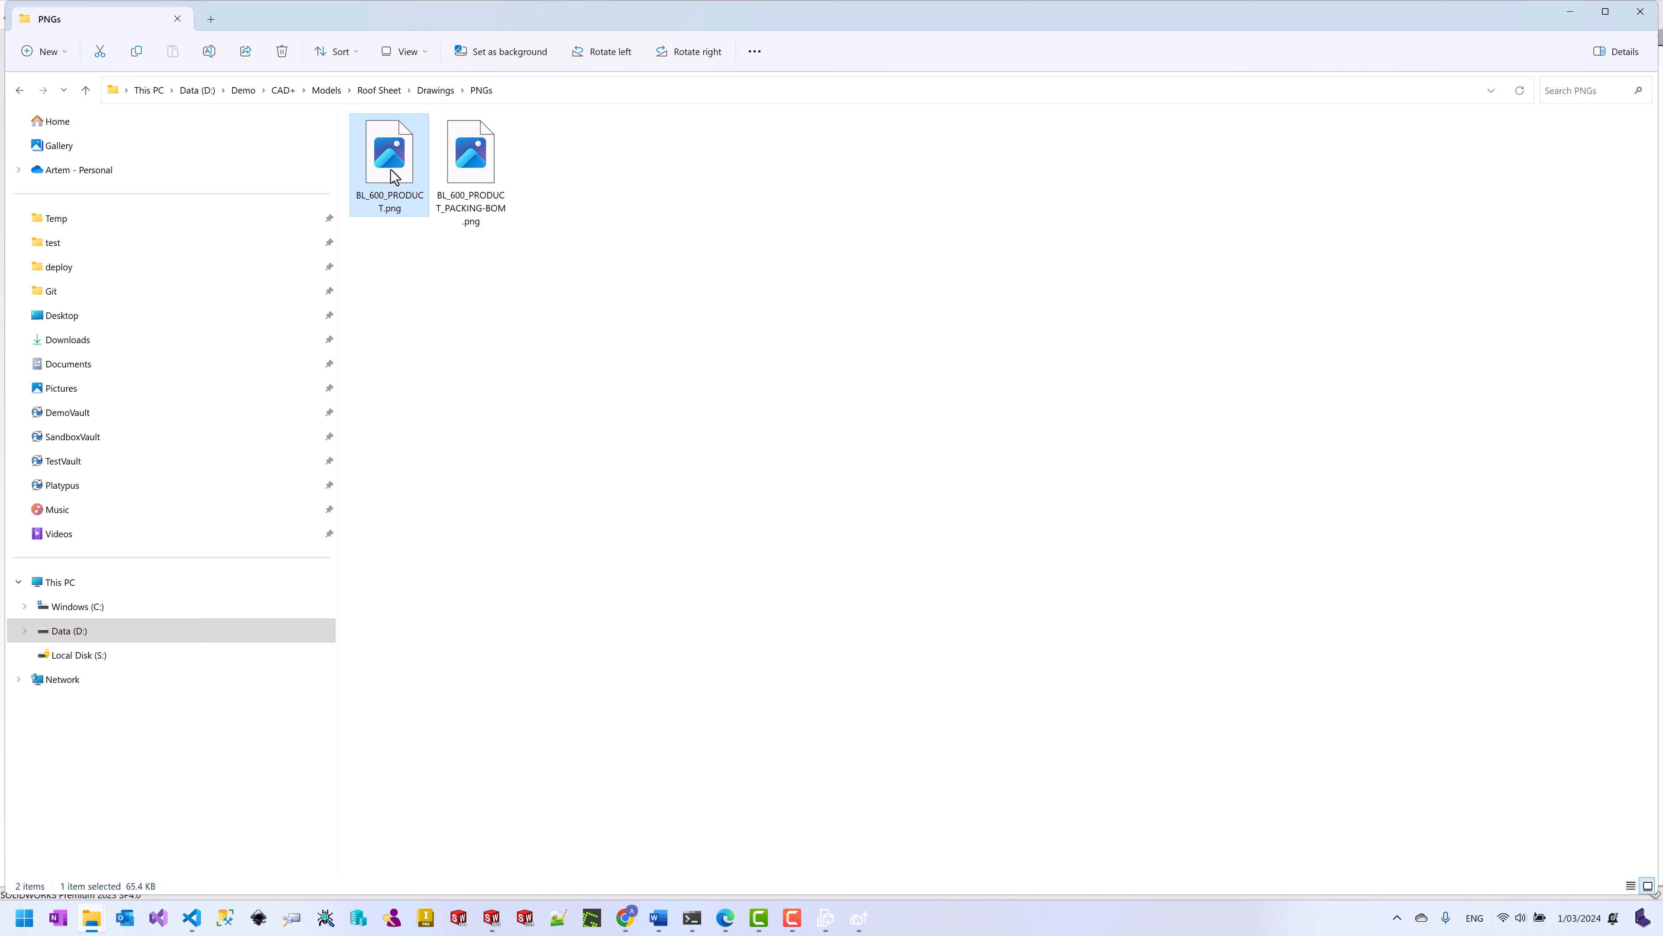
double_click(391, 169)
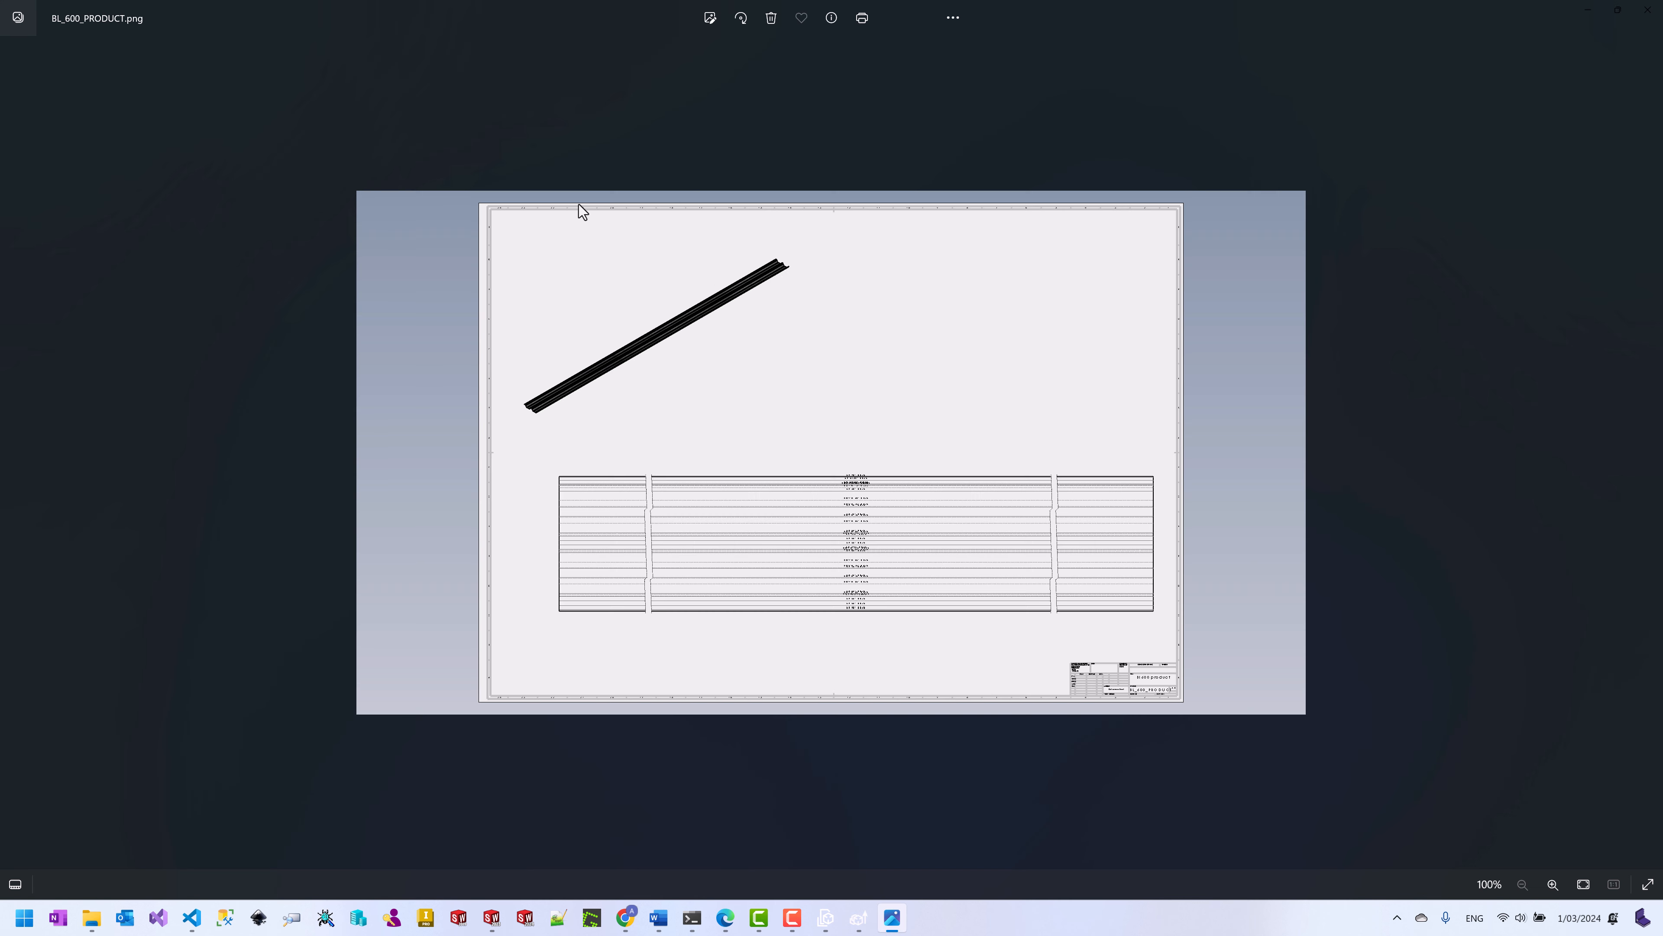
left_click(1647, 10)
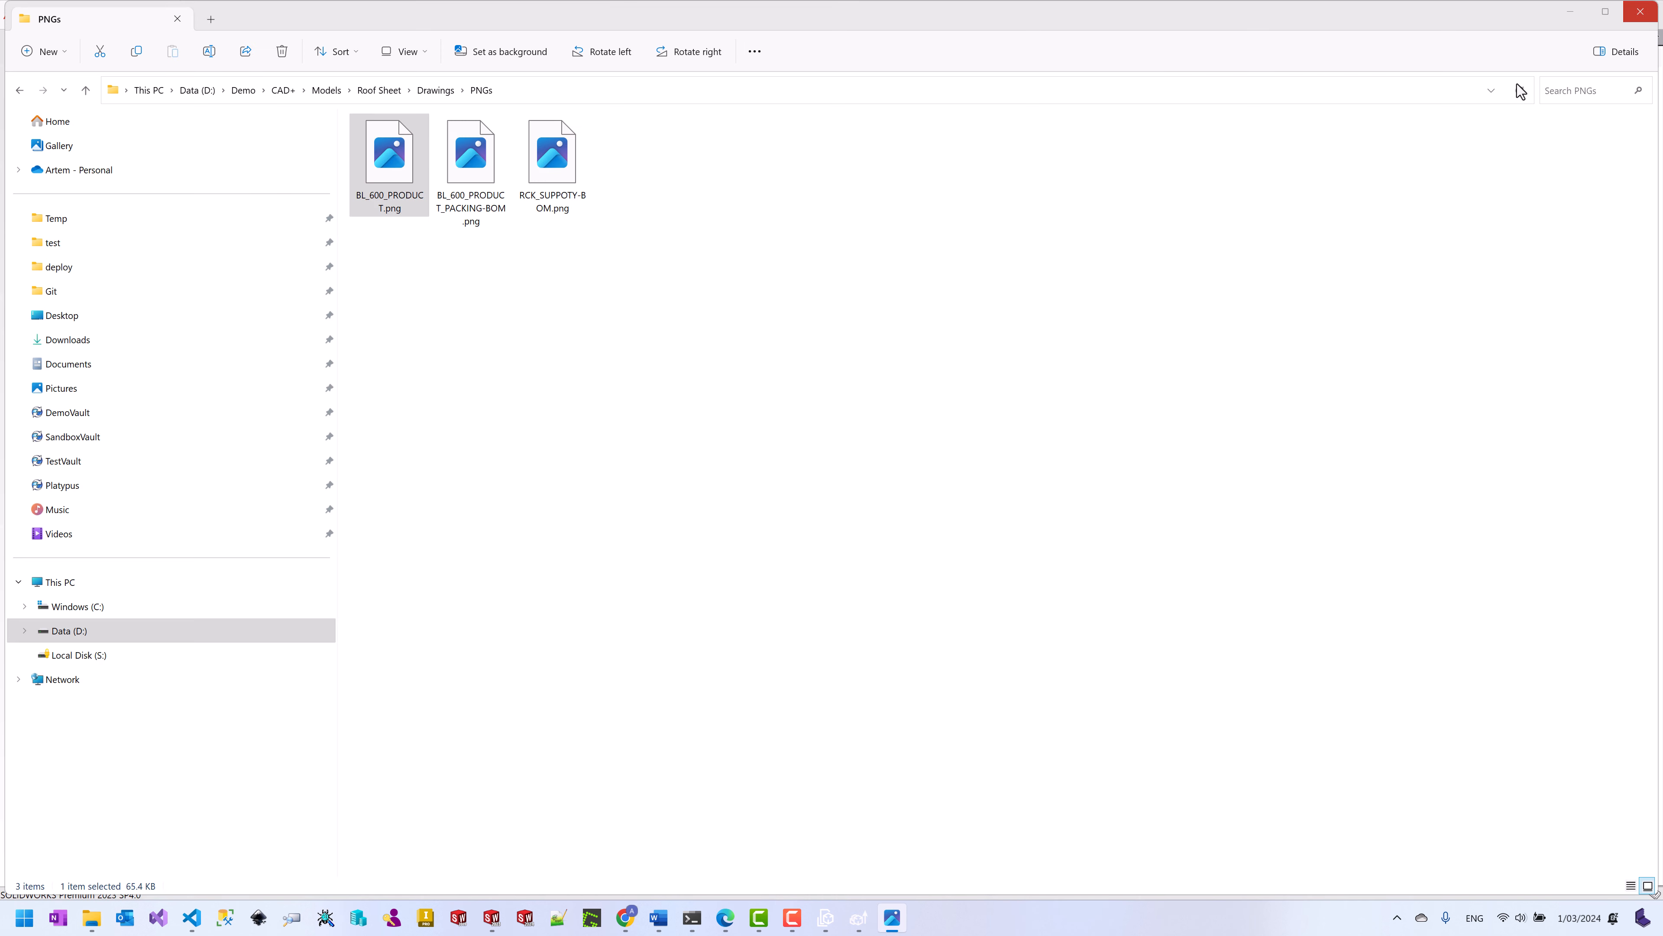
left_click(858, 918)
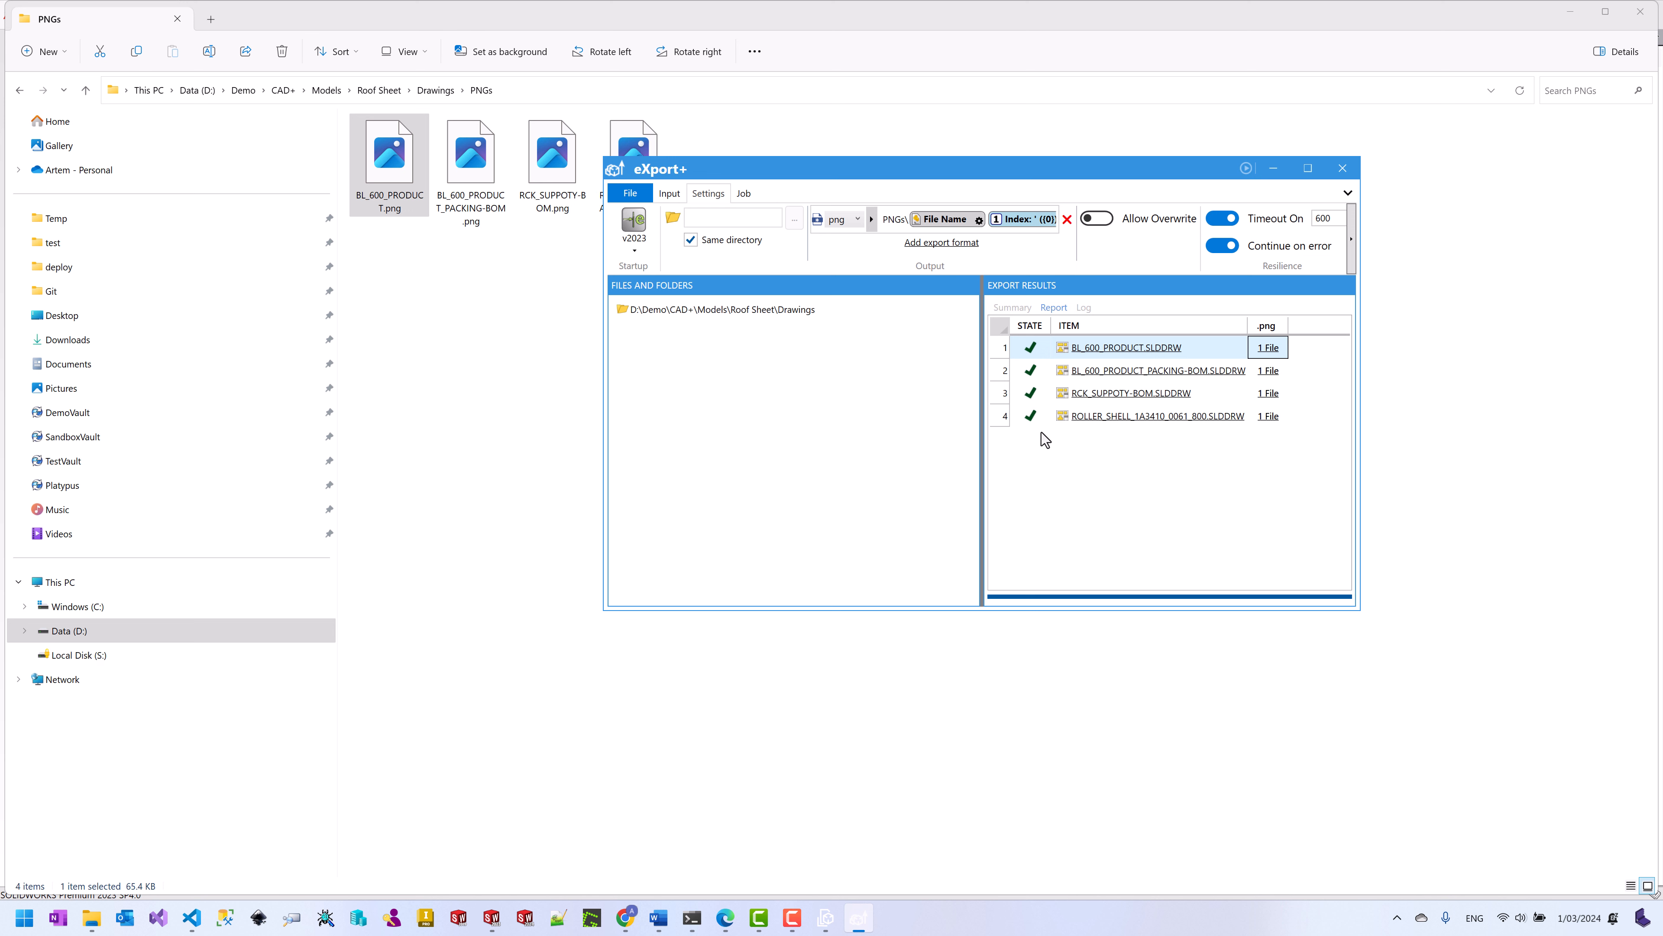
left_click(1342, 167)
Step: Go up to the Roof Sheet folder and open a Command Prompt there via the address bar with cmd
left_click(453, 92)
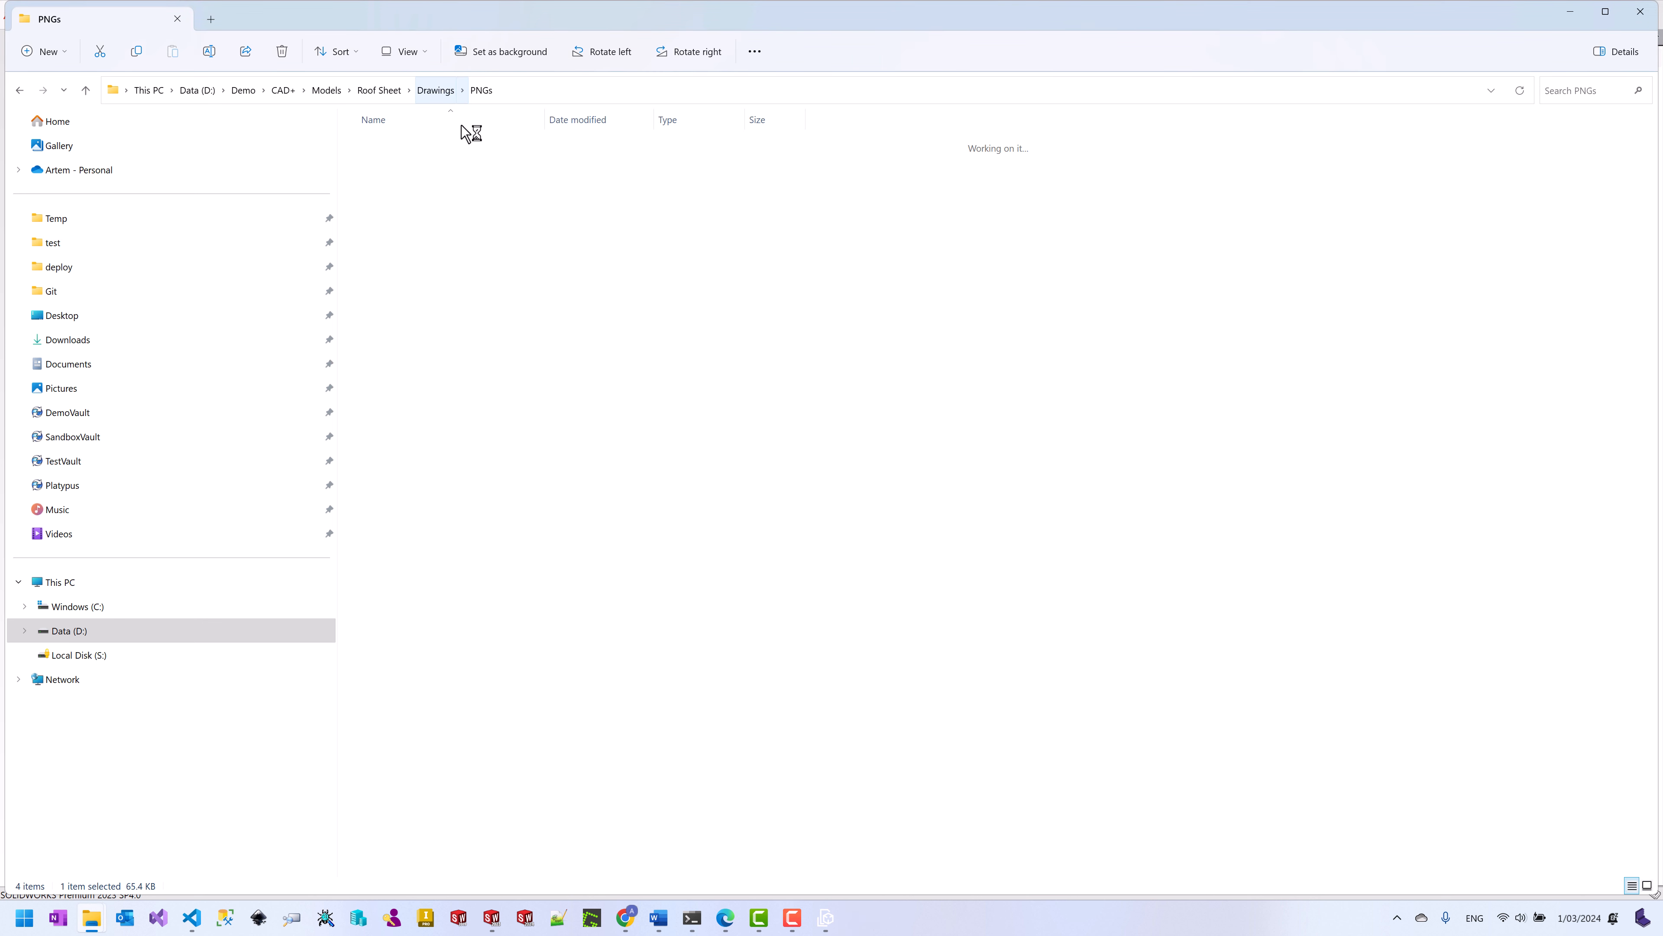
left_click(392, 91)
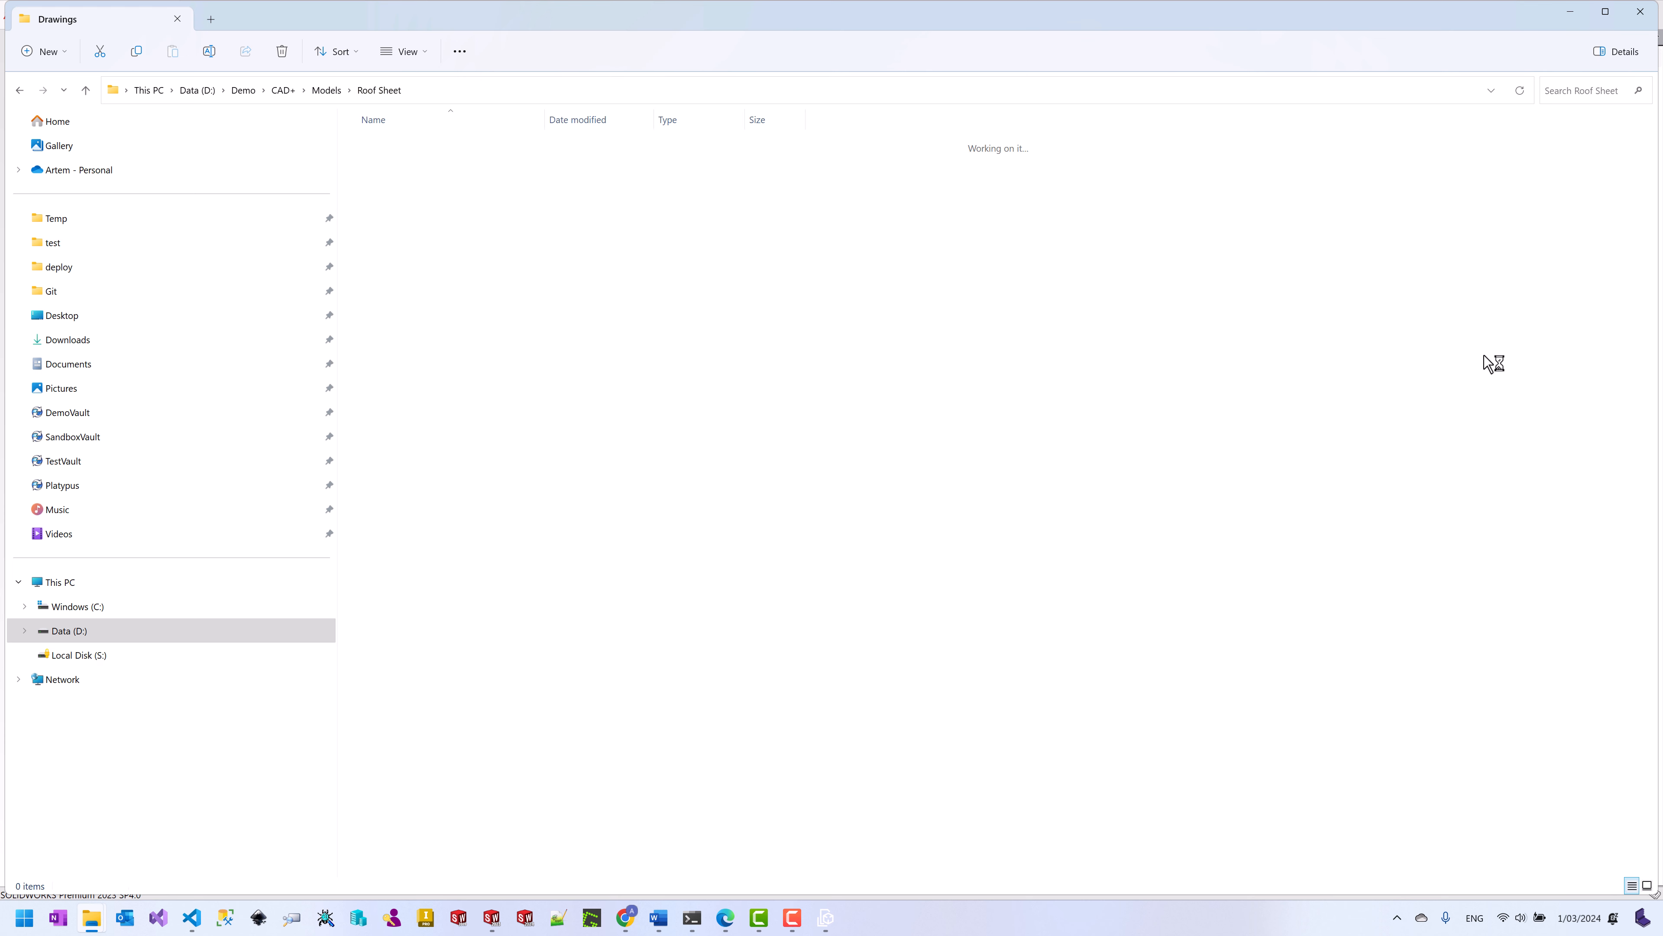
key("alt+Tab")
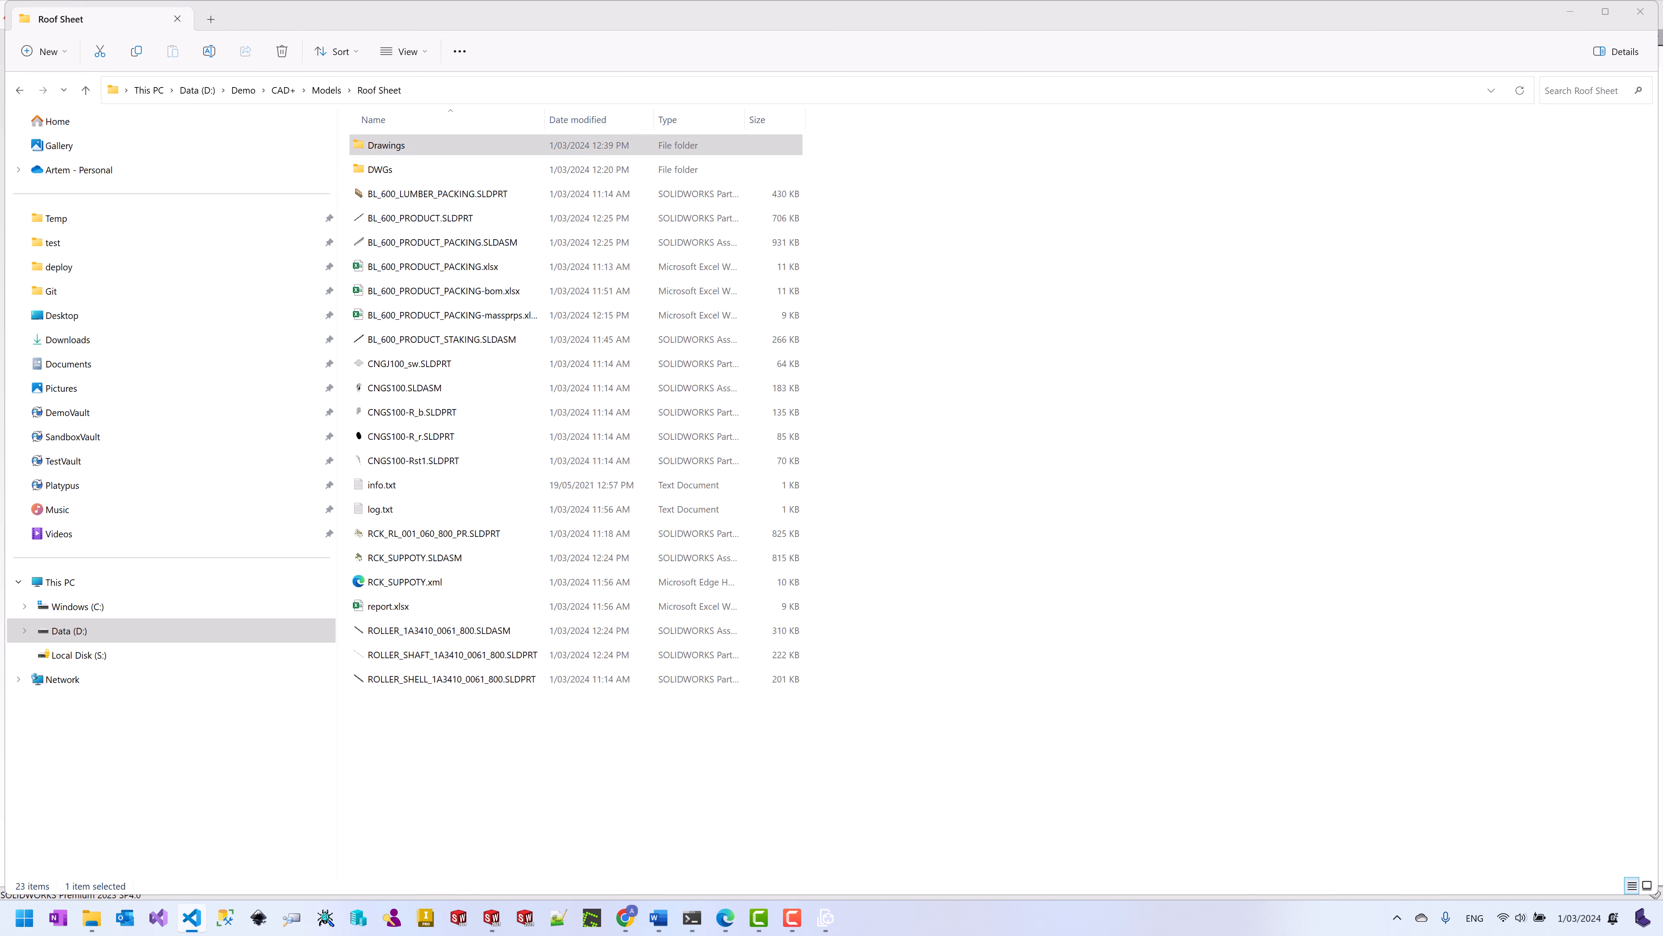
key("alt+Tab")
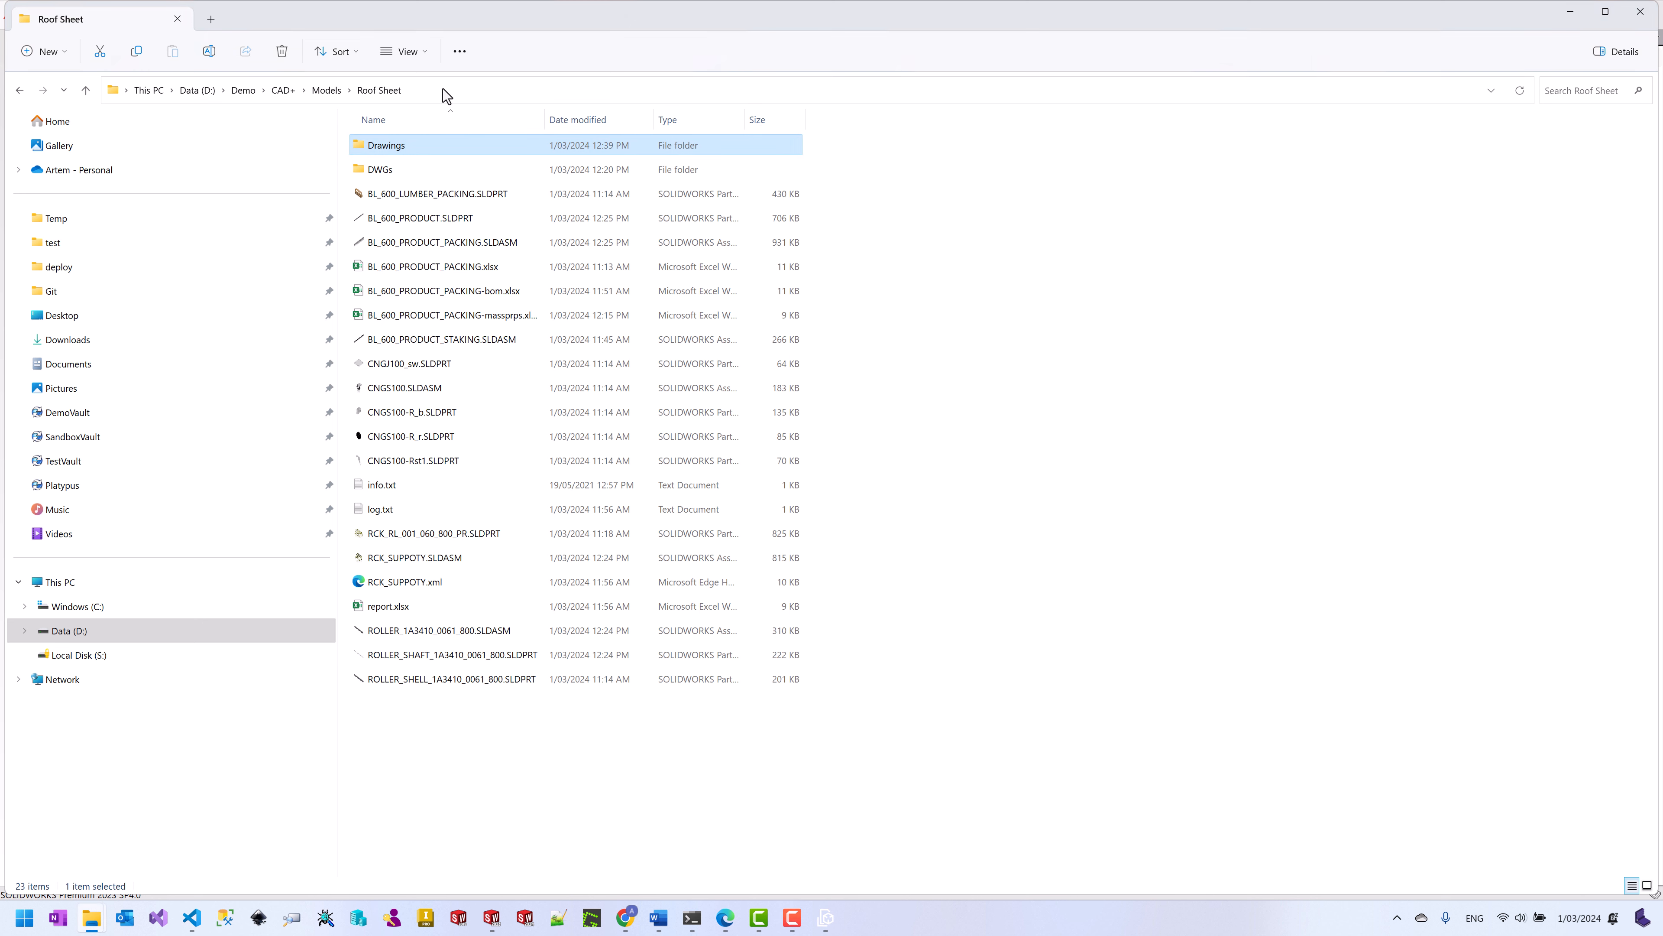
left_click(443, 89)
type("cmd")
key("Return")
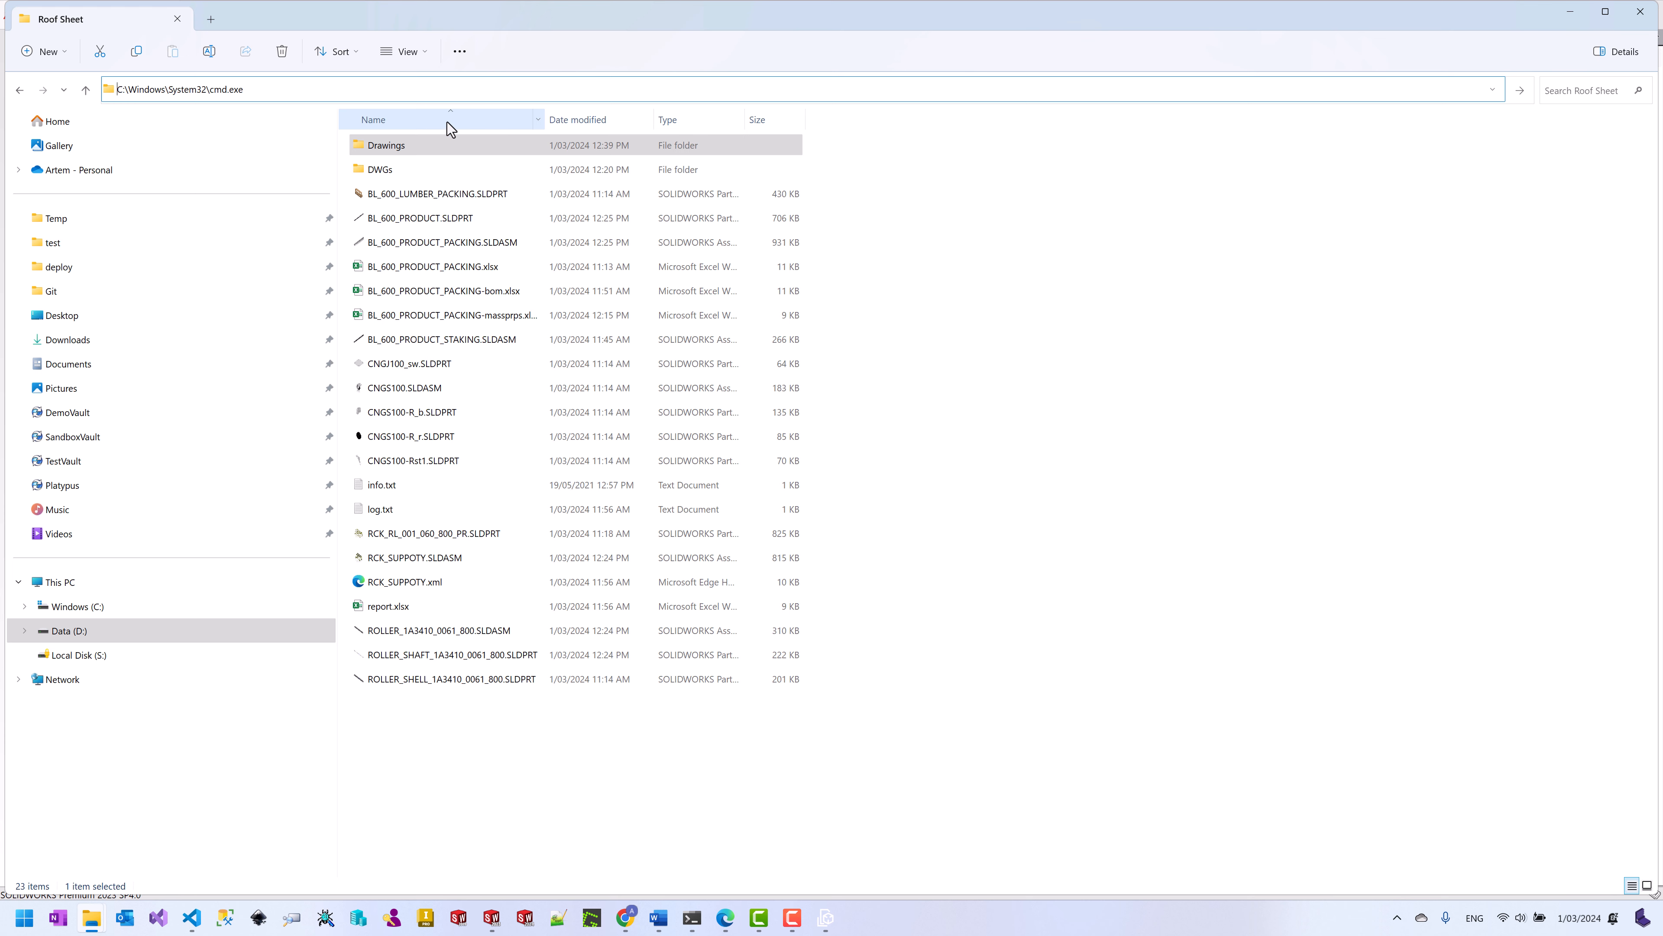
Step: Run the pasted exportplus.exe command to export the Roof Sheet assemblies to .html, then close the console
type("\"C:\\Program Files\\Xarial\\CAD+ Toolset\\exportplus.exe\" -i \"D:\\Demo\\CAD+\\Models\\Roof Sheet\" --filters \"*.sldasm\" -o \"D:\\Demo\\CAD+\\Models\\Roof Sheet\\HTMLs\" -f .html -e -v 2023 --report \"D:\\Demo\\CAD+\\export-report.xlsx\"")
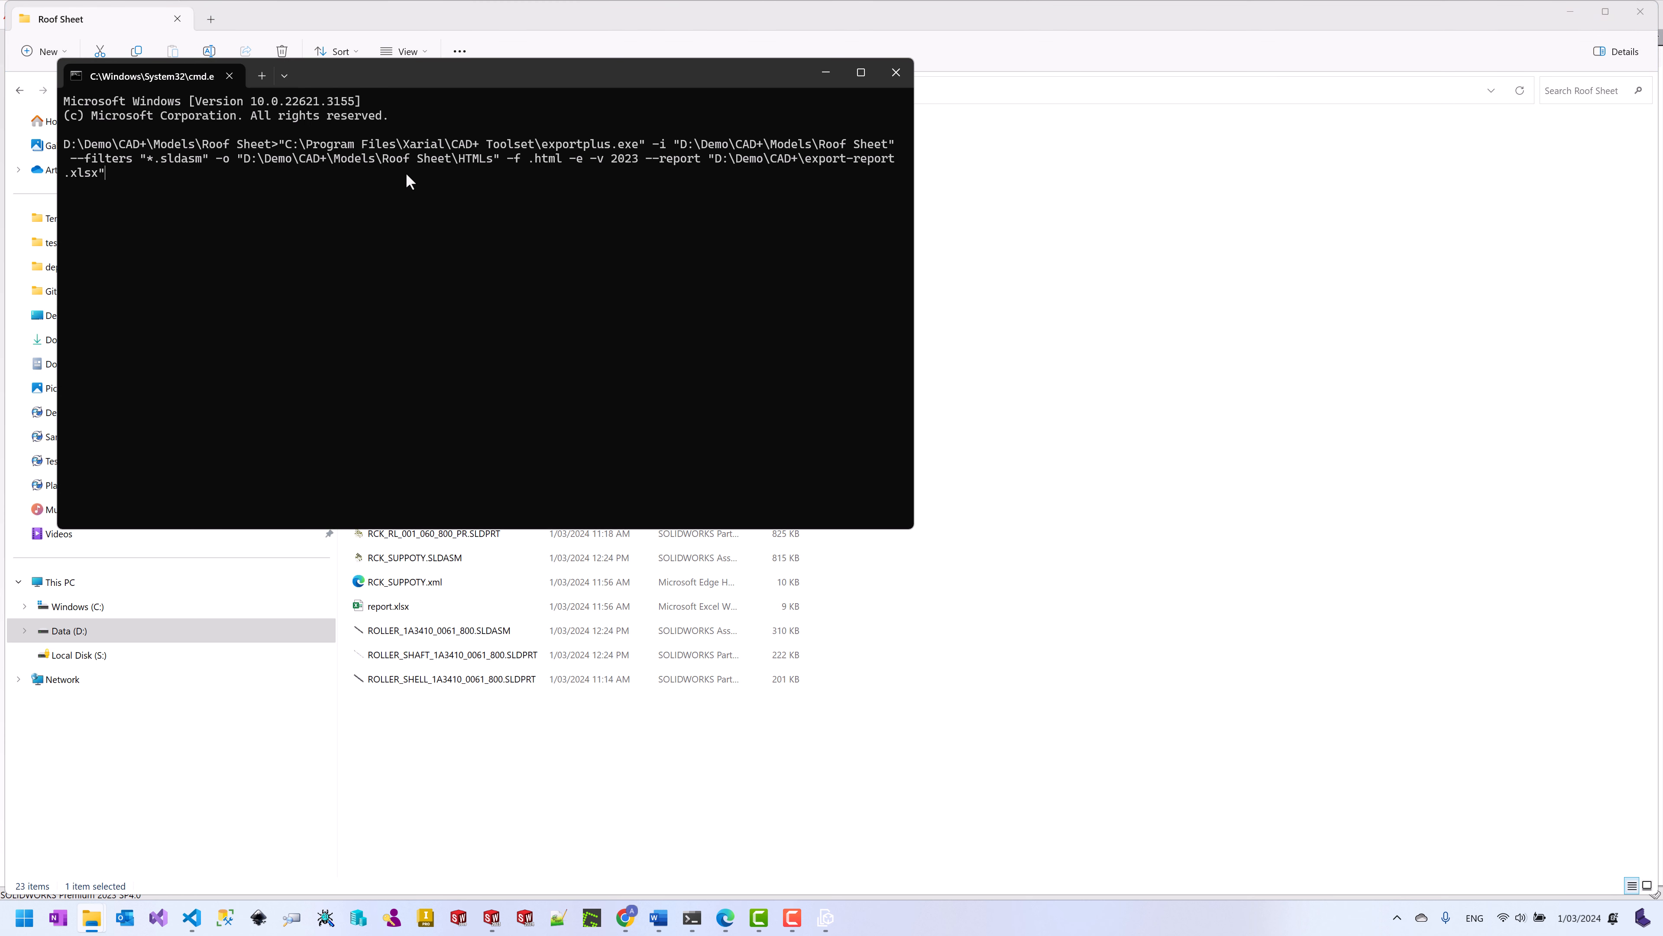
key("Return")
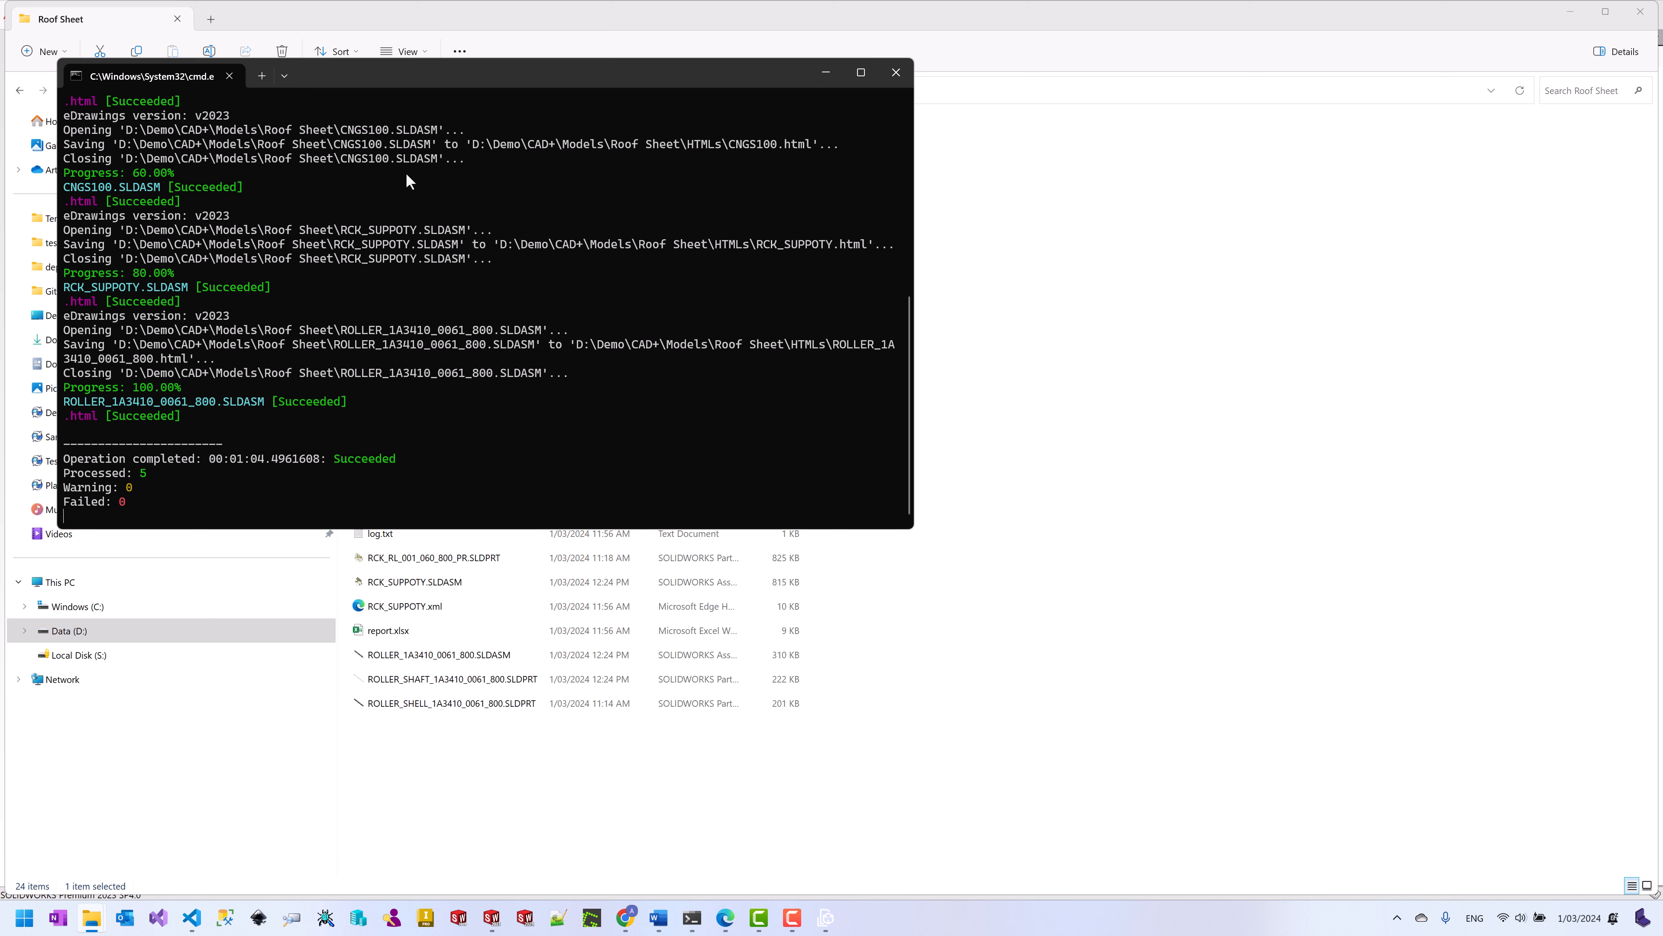
left_click(896, 72)
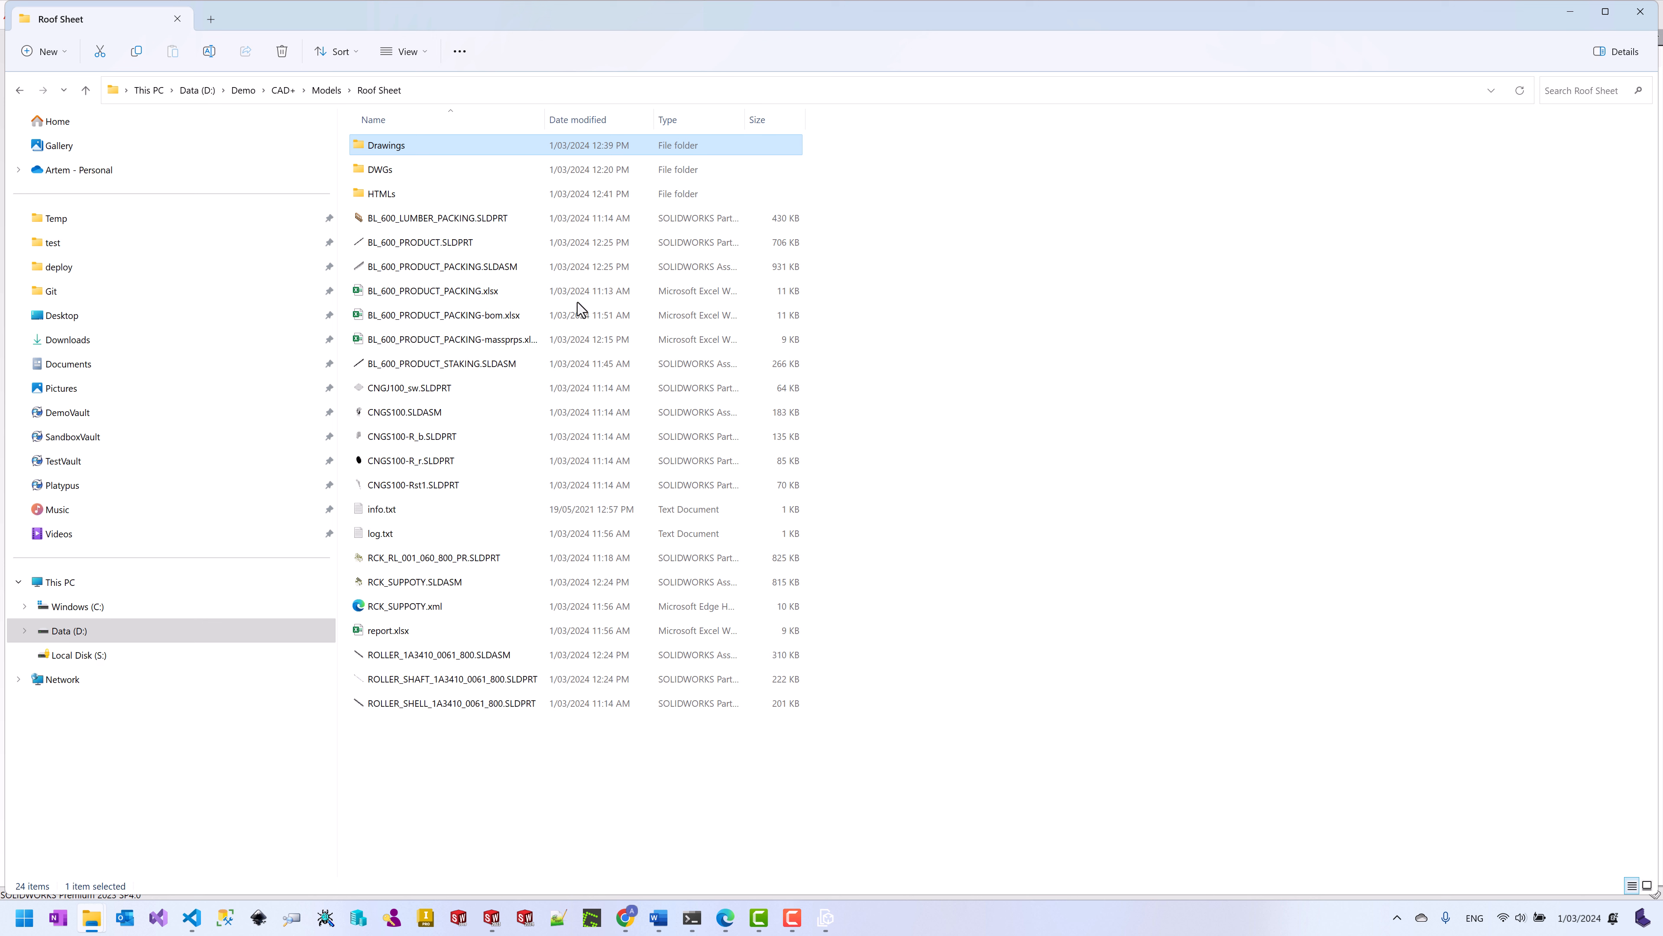
Step: Open BL_600_PRODUCT_PACKING.html from the new HTMLs folder in Chrome
left_click(402, 195)
double_click(402, 194)
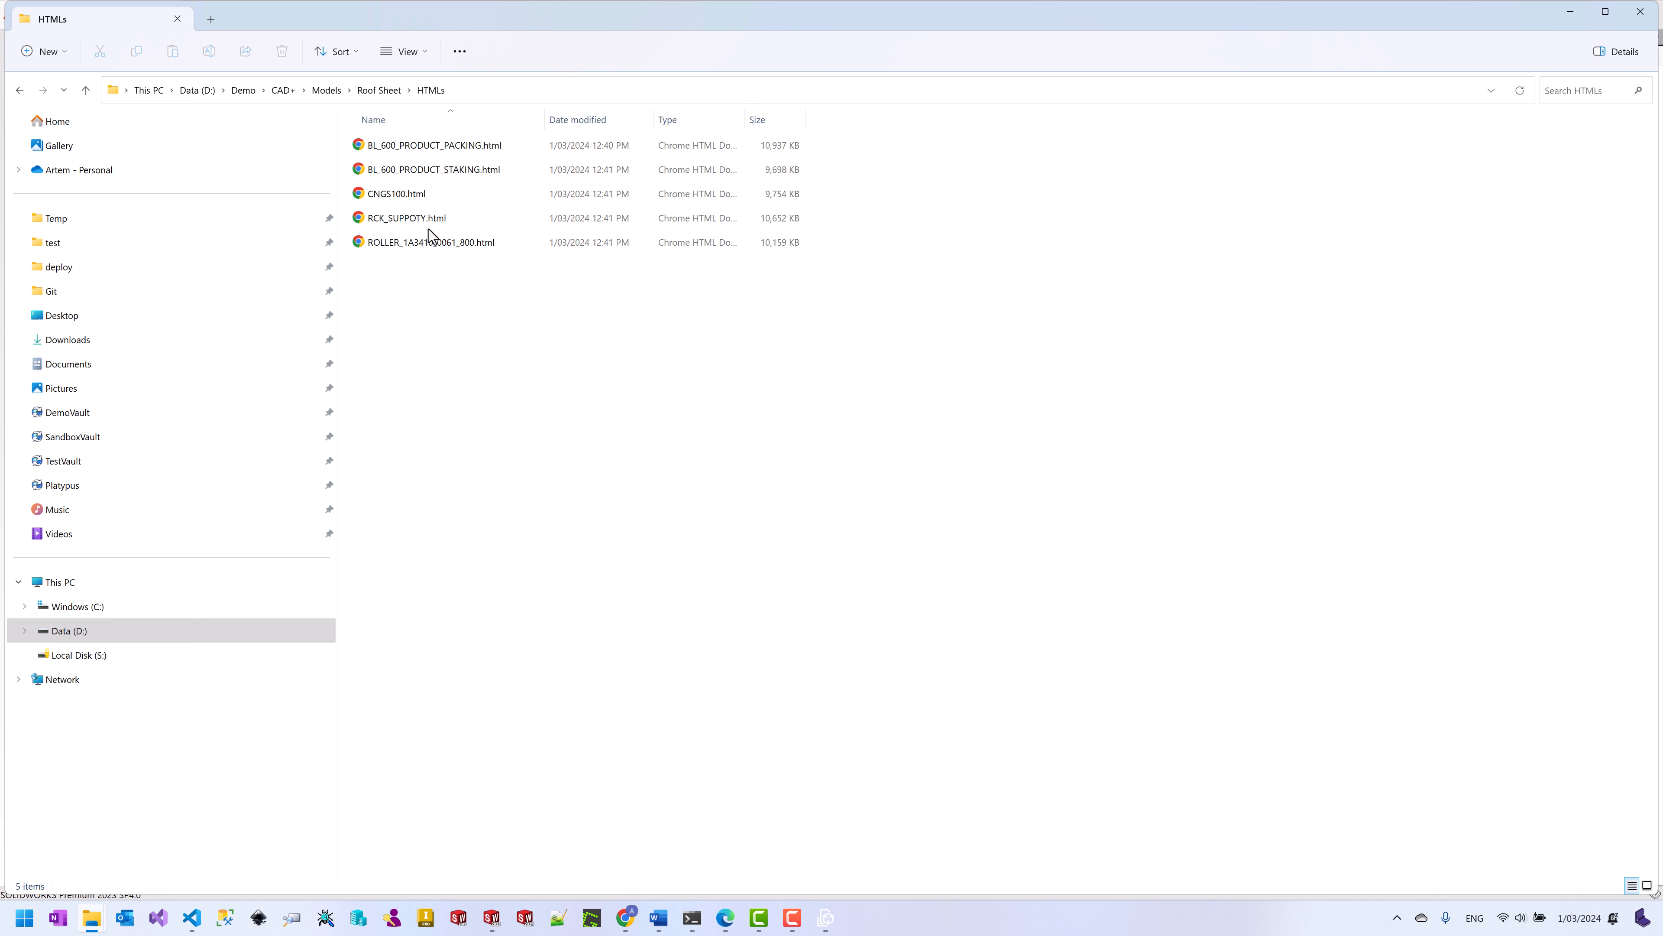
left_click(450, 150)
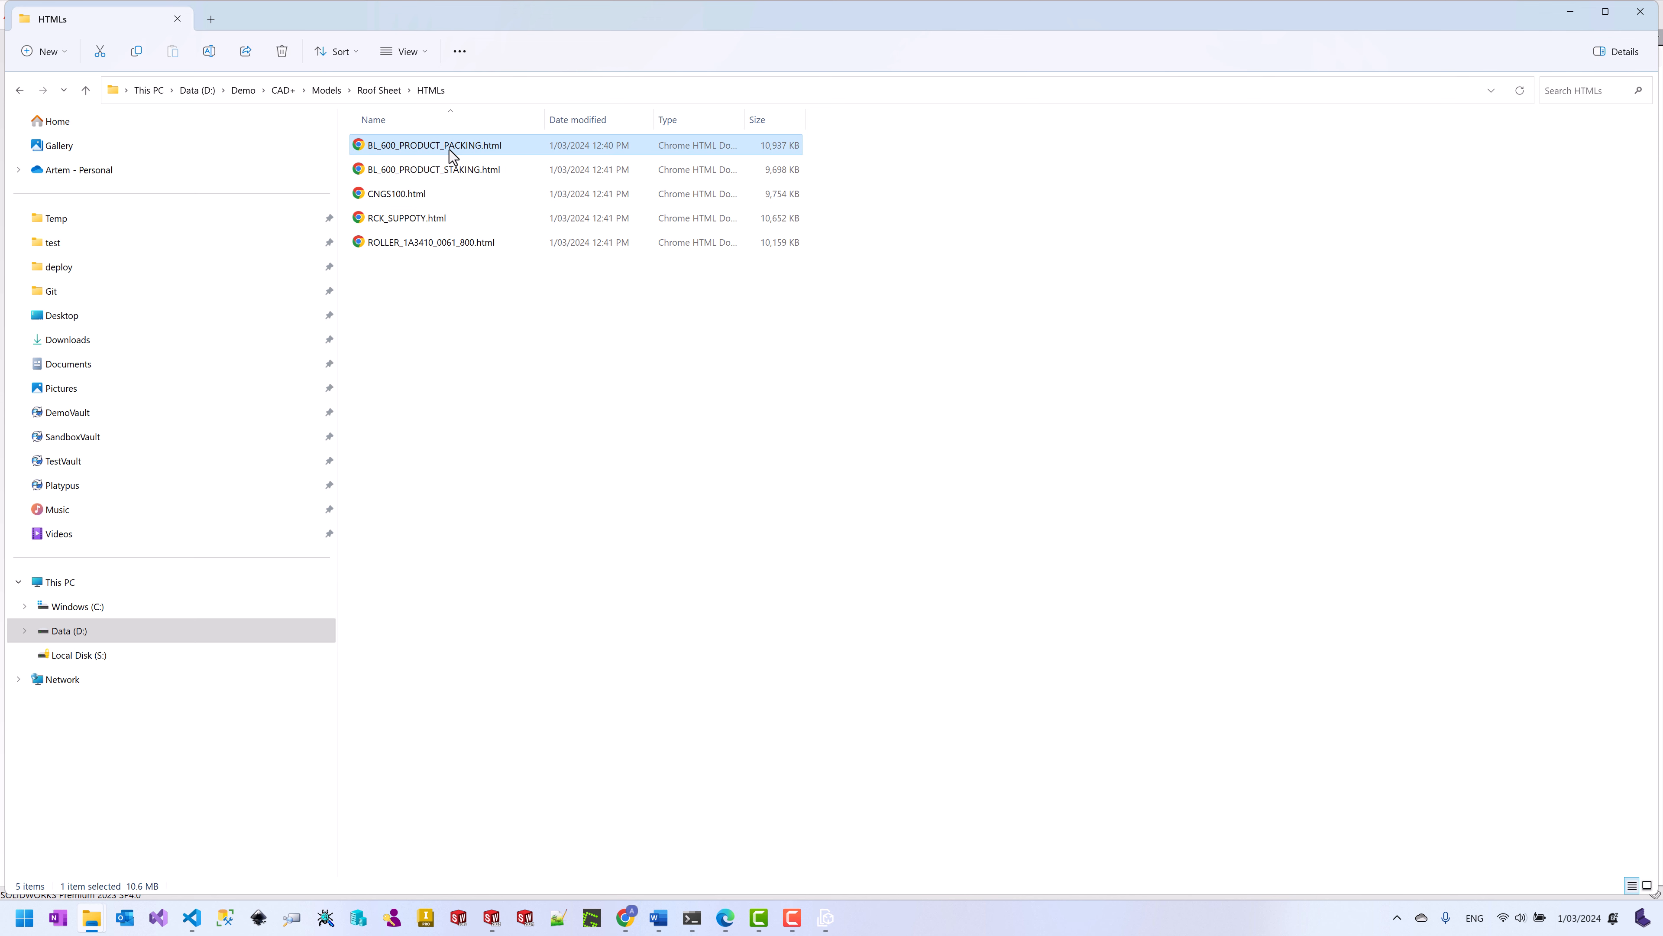
double_click(451, 149)
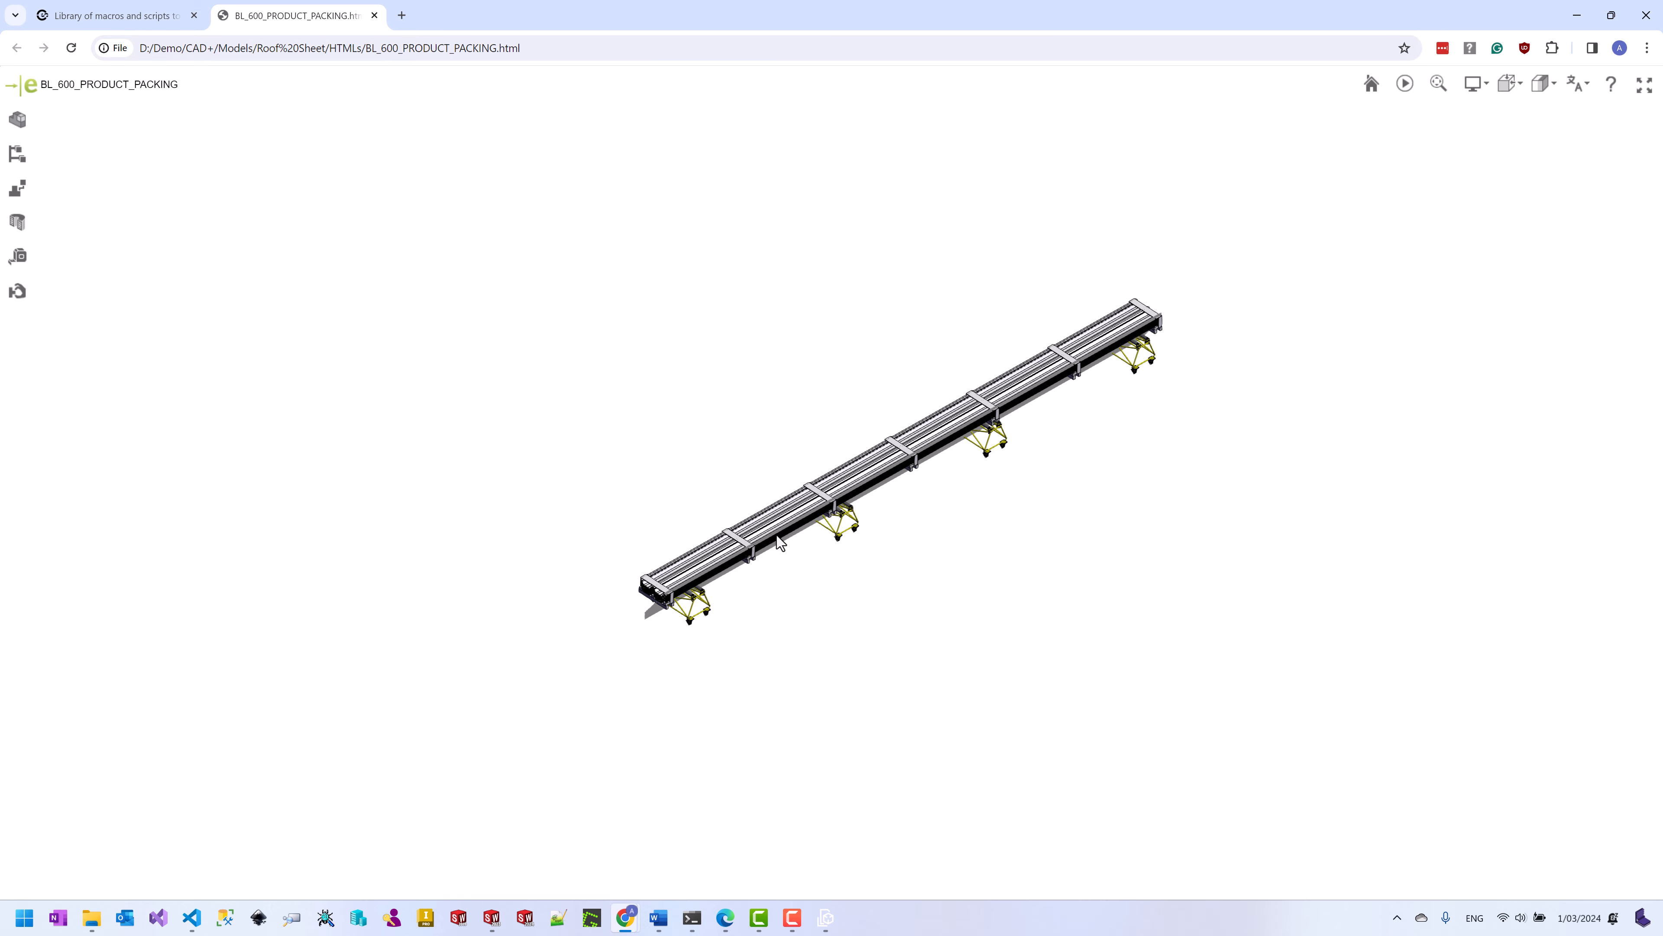
Step: Zoom and rotate the packing 3D model to a near-vertical view, then minimise Chrome
scroll(780, 541, "up", 5)
scroll(864, 436, "up", 3)
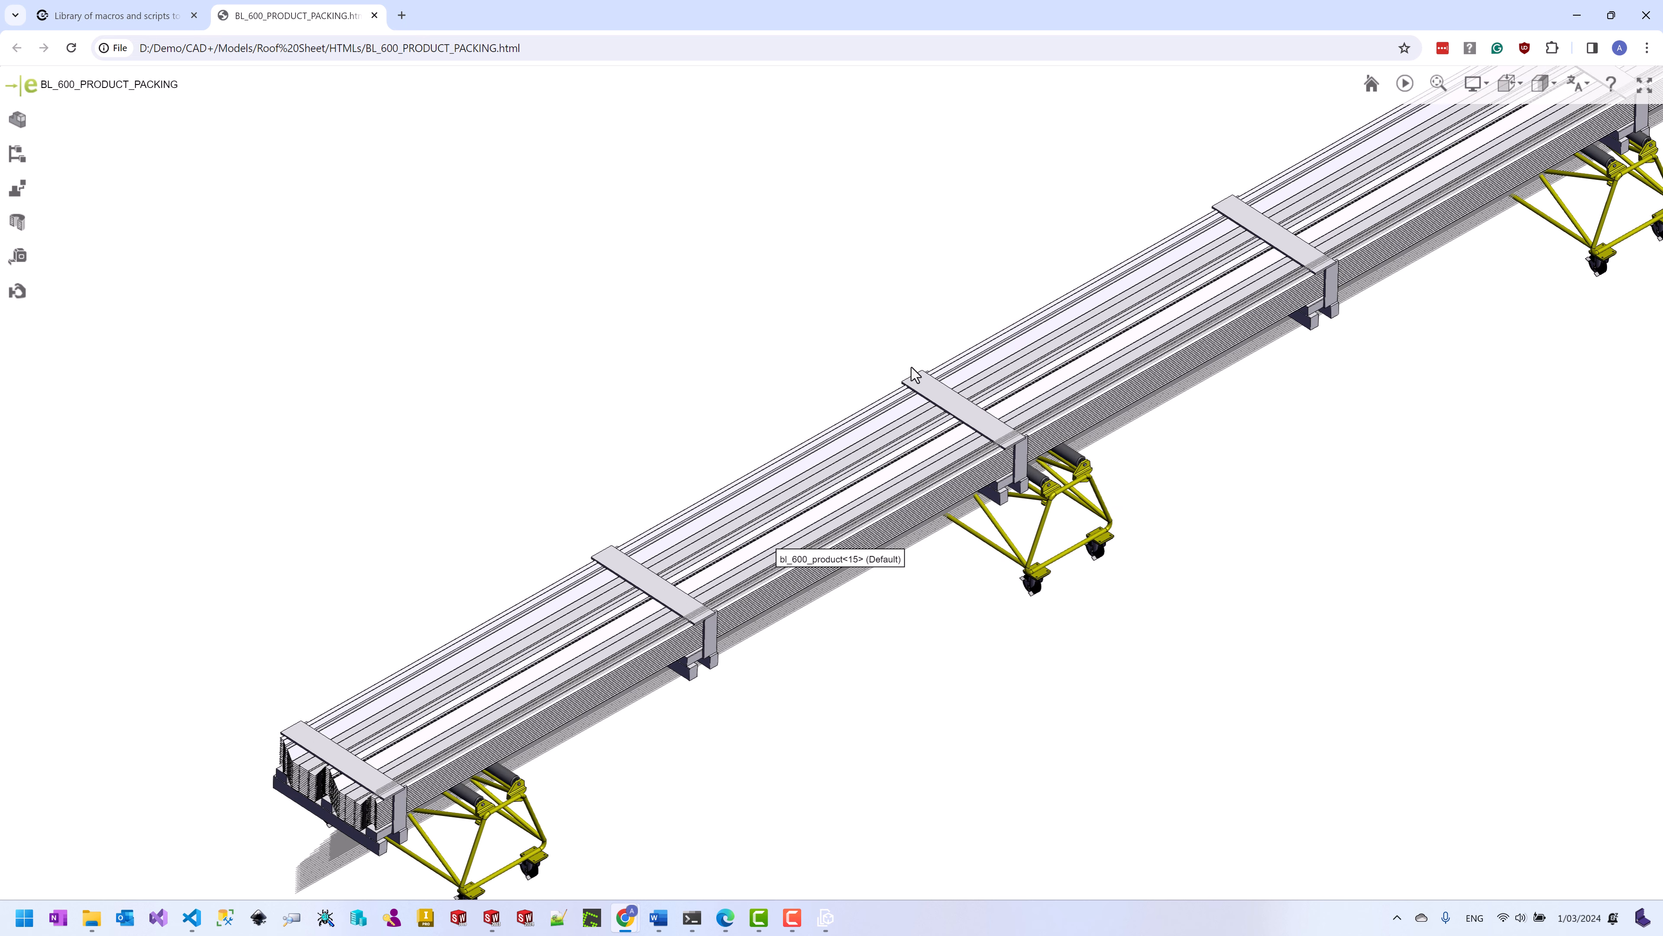
left_click_drag(915, 375, 1658, 7)
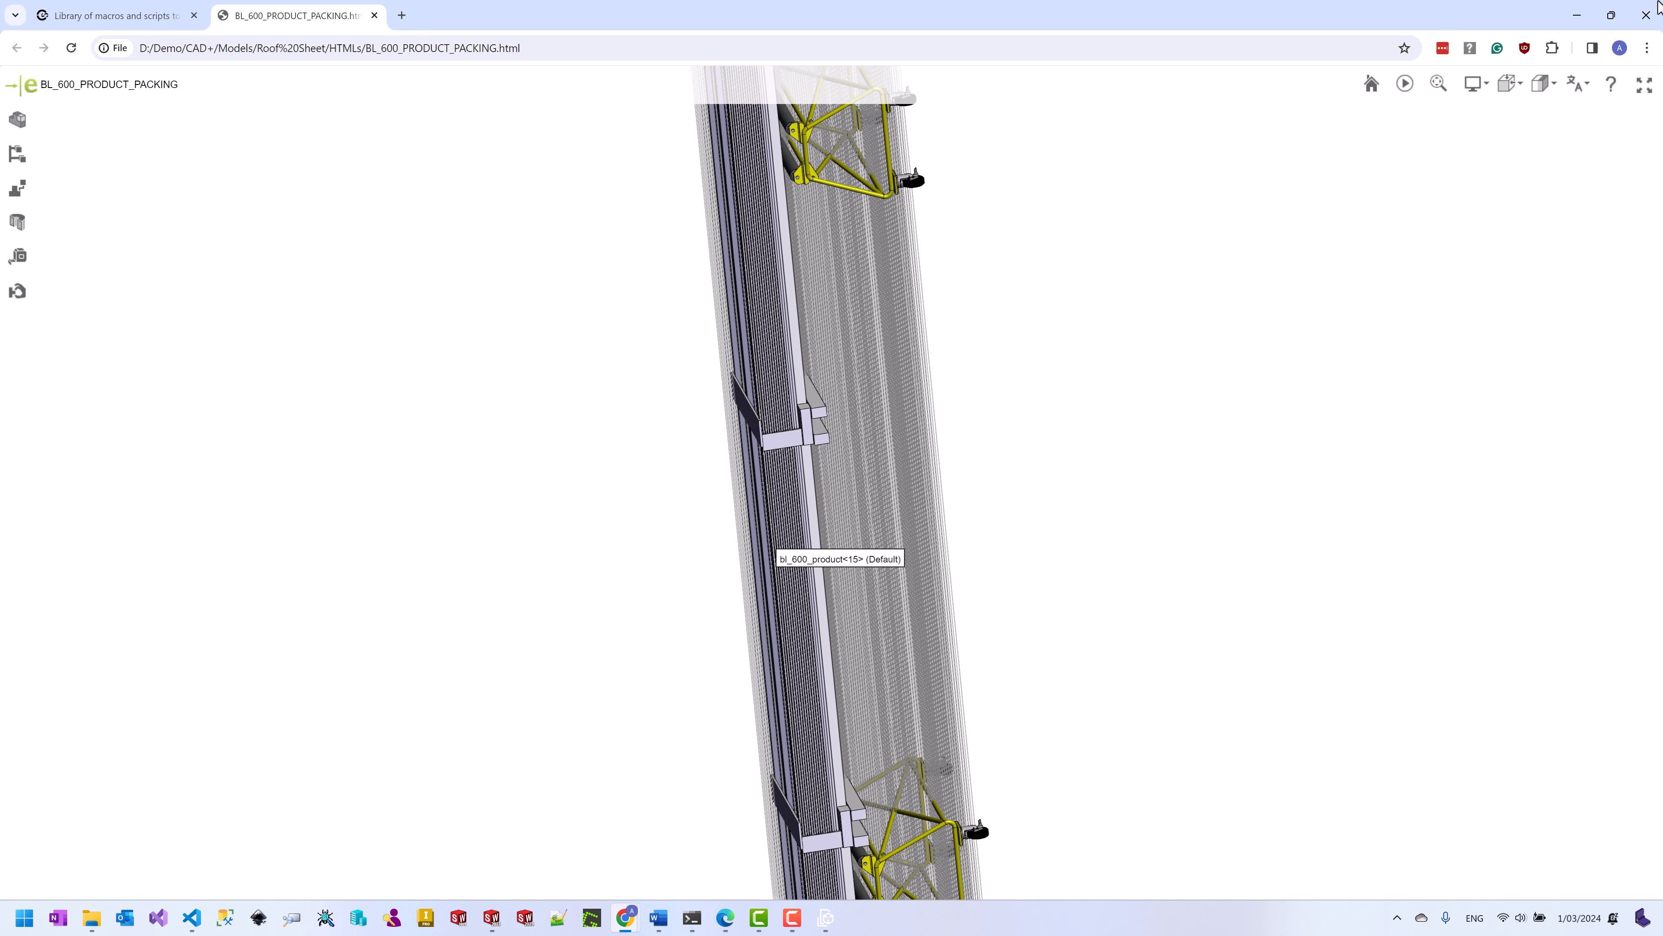
left_click(1577, 14)
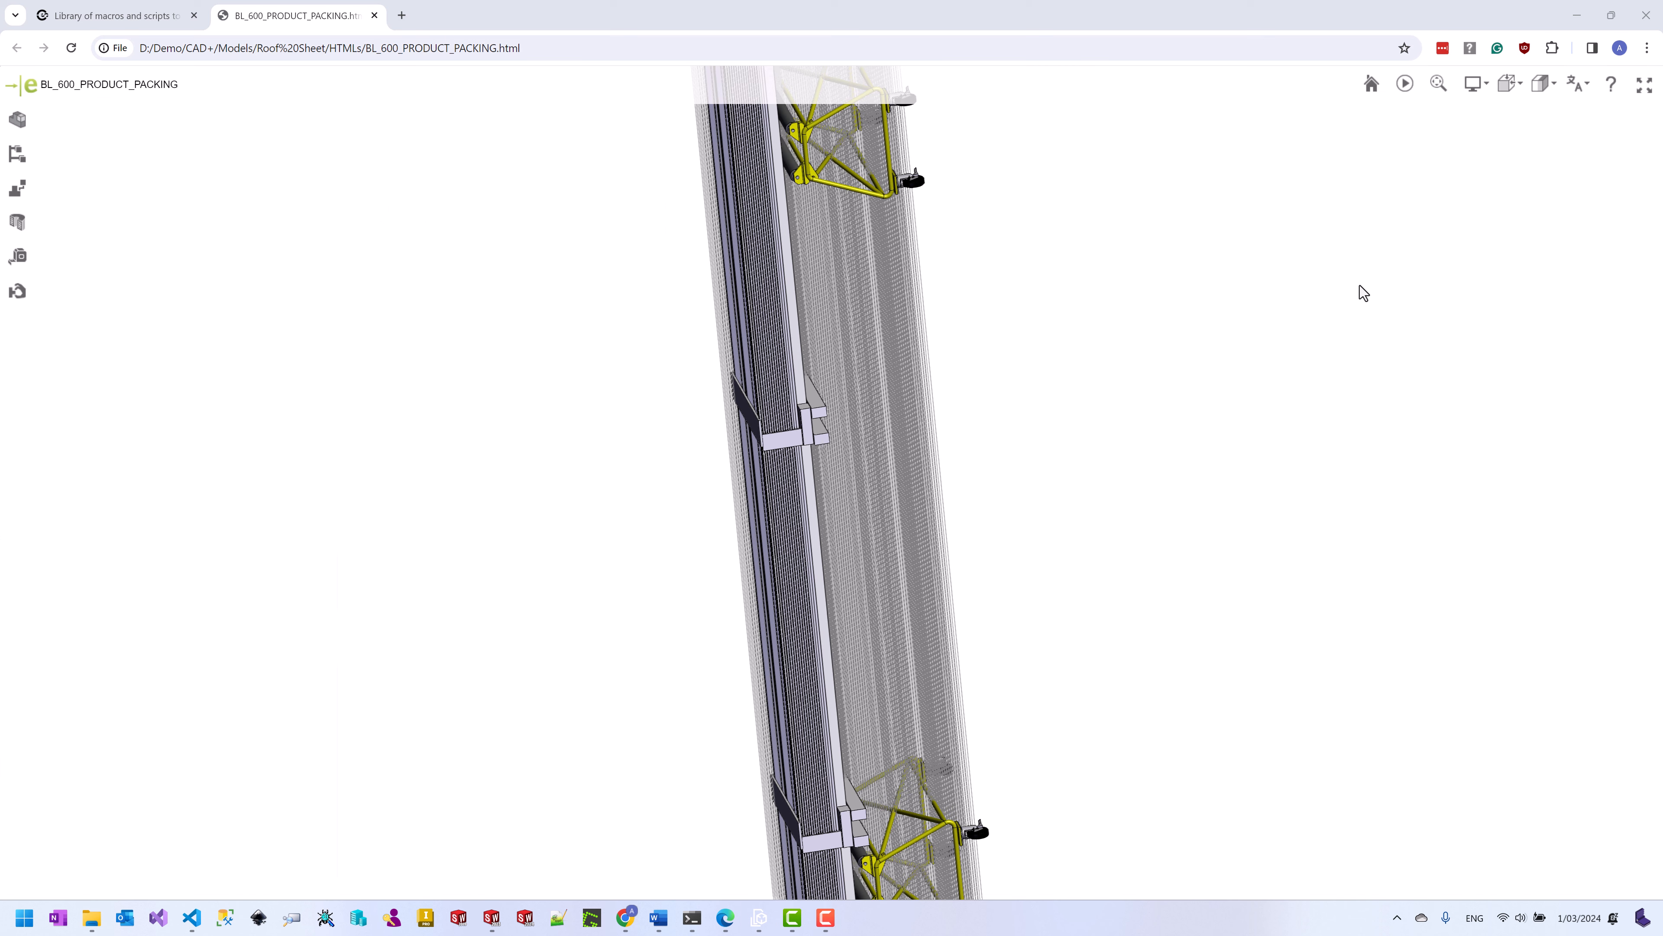
left_click(1578, 14)
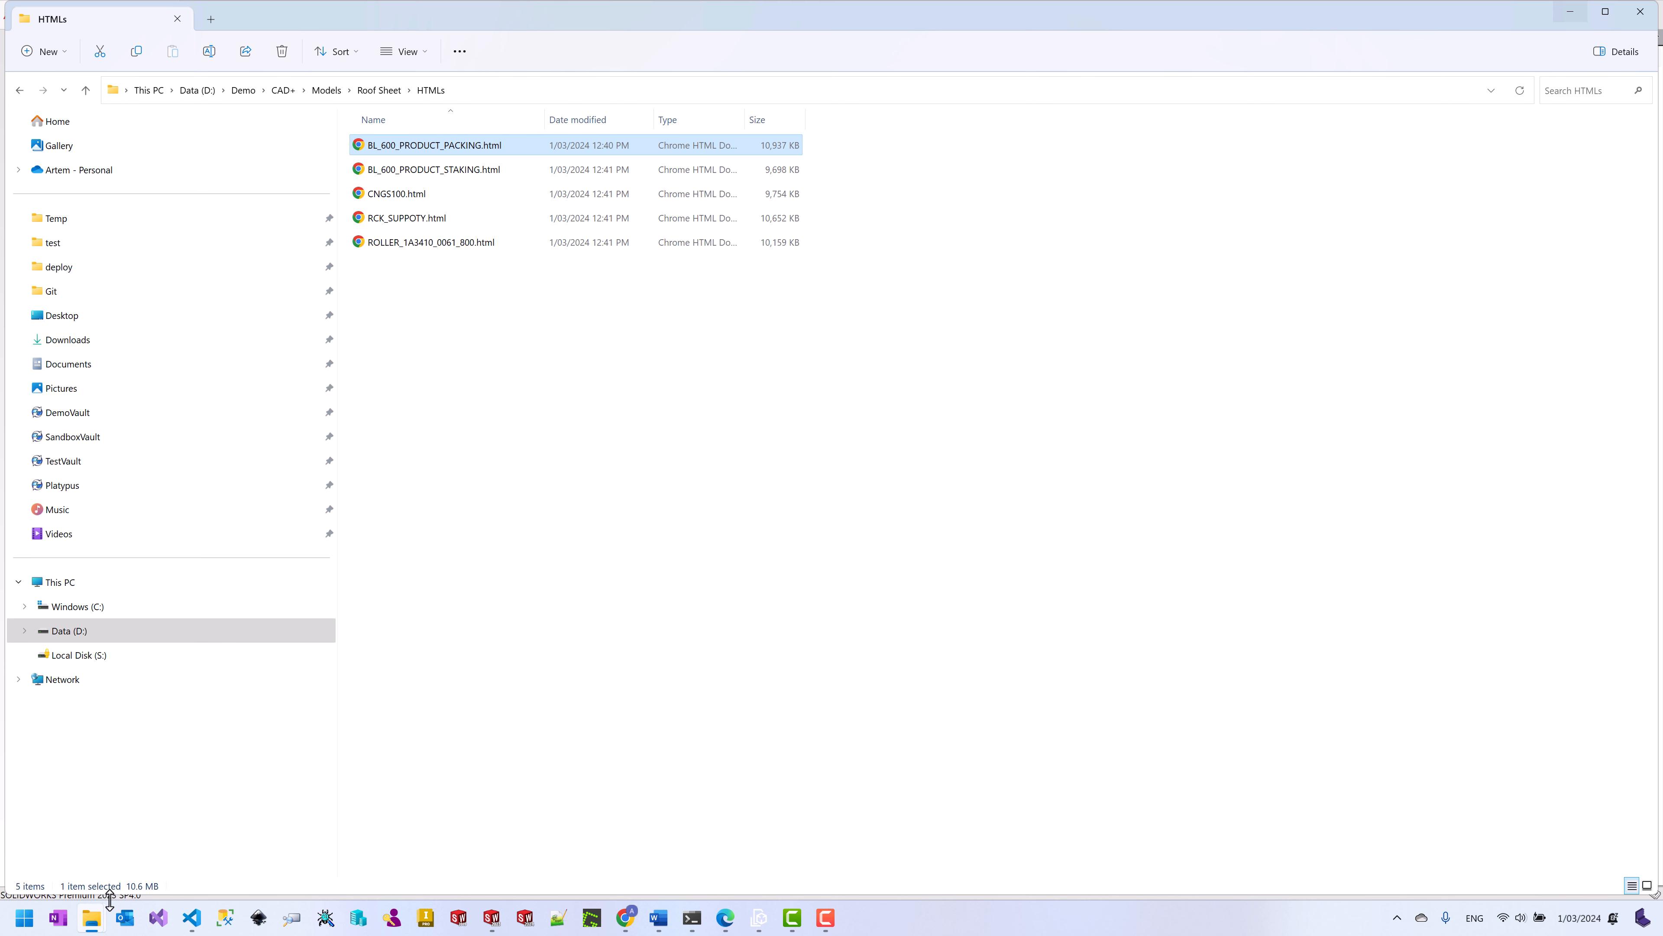
Step: Switch to the Industry Robot Arm vault window and go up to its Projects folder
mouse_move(92, 917)
left_click(72, 872)
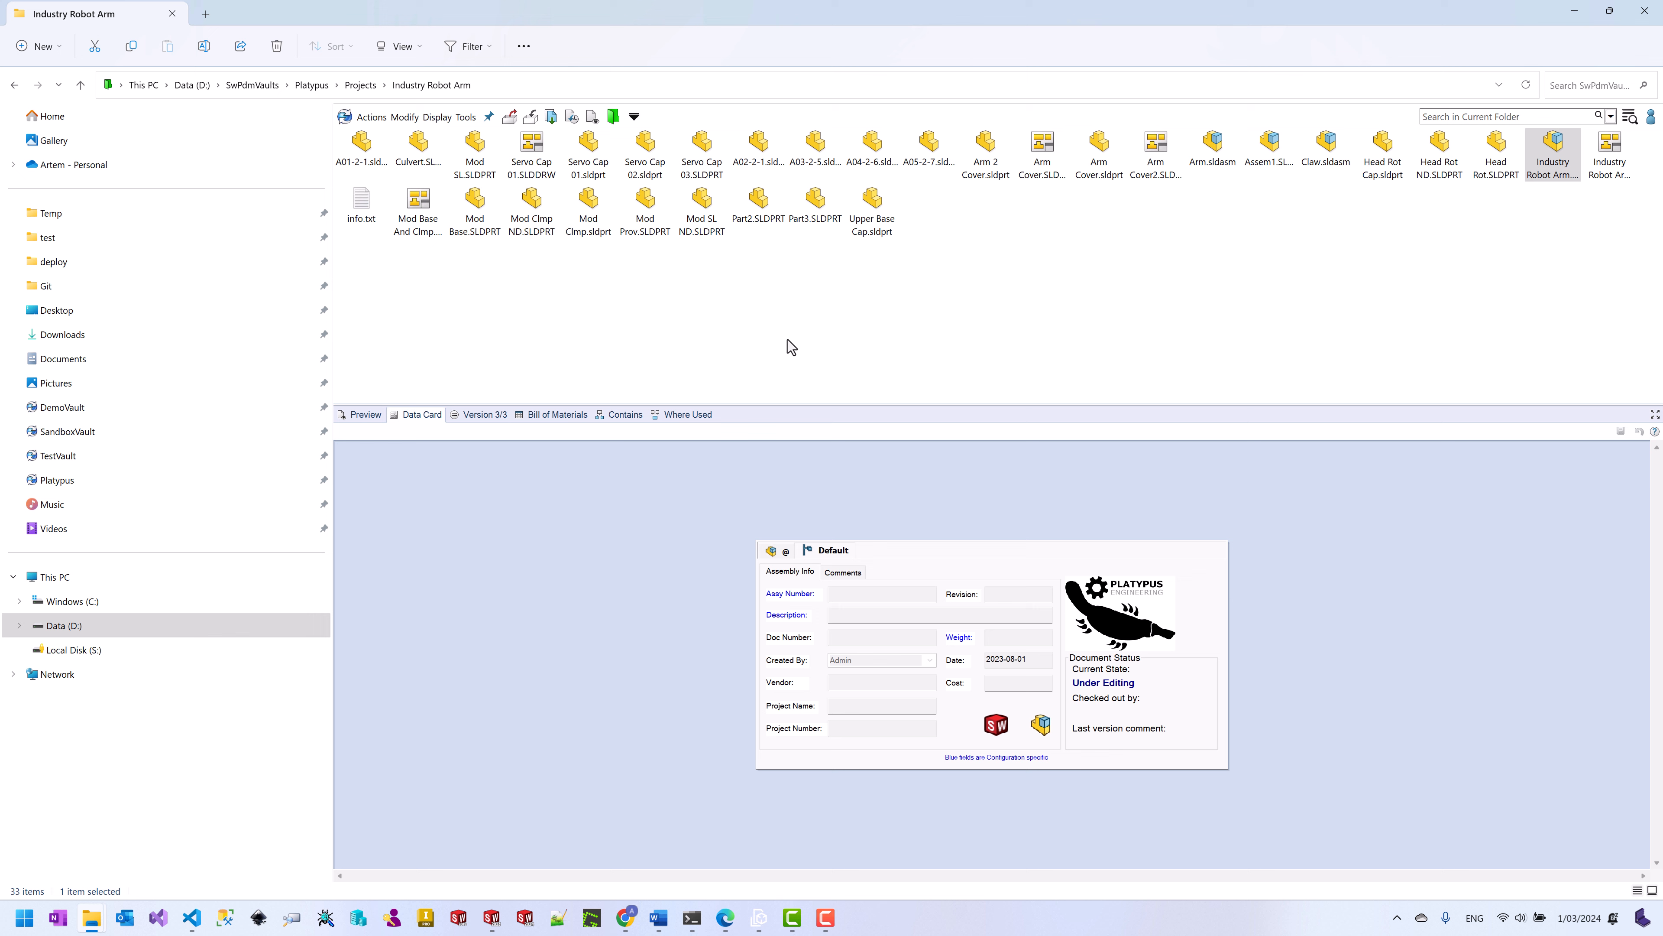
left_click(789, 346)
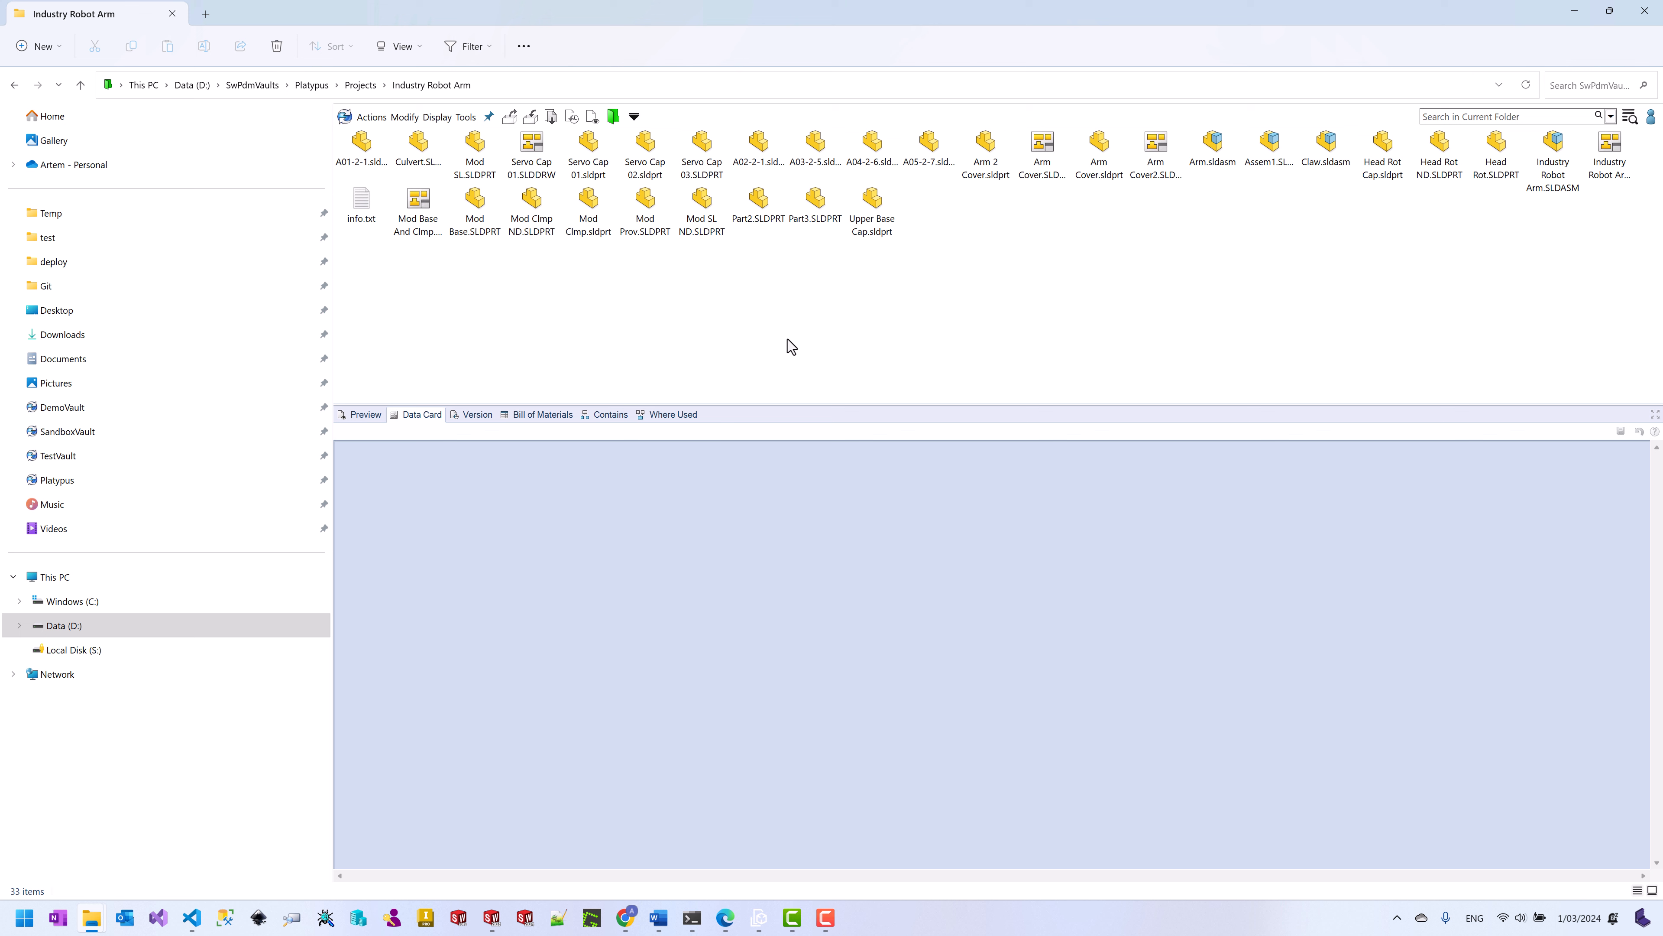
left_click(365, 90)
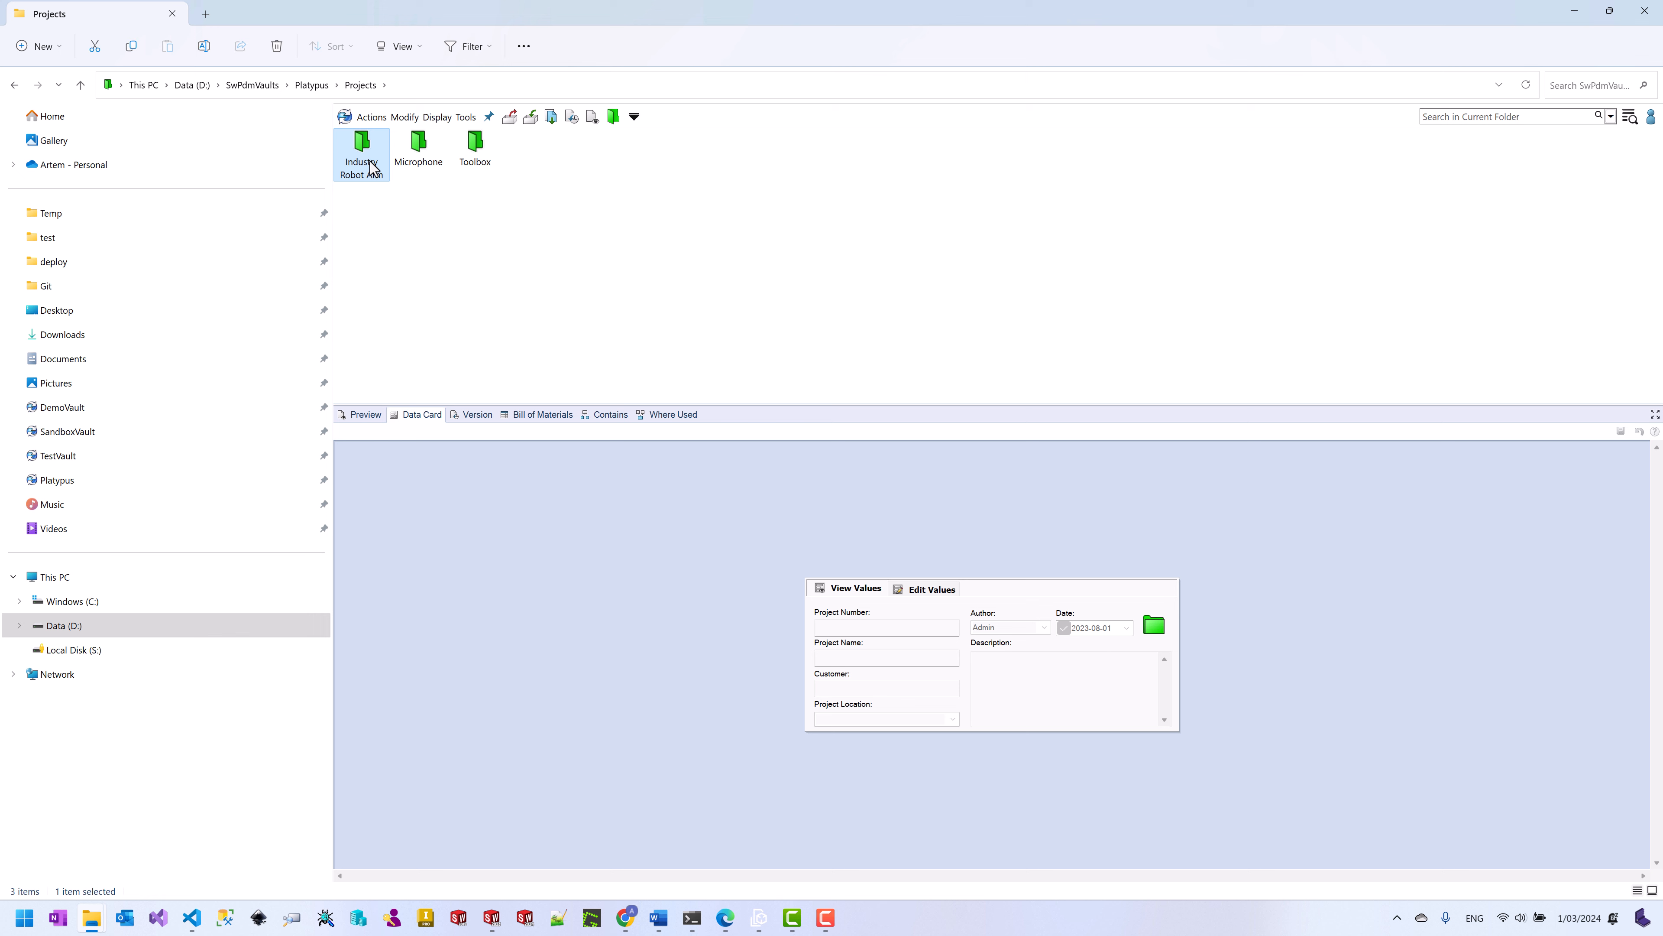
right_click(371, 165)
left_click(437, 288)
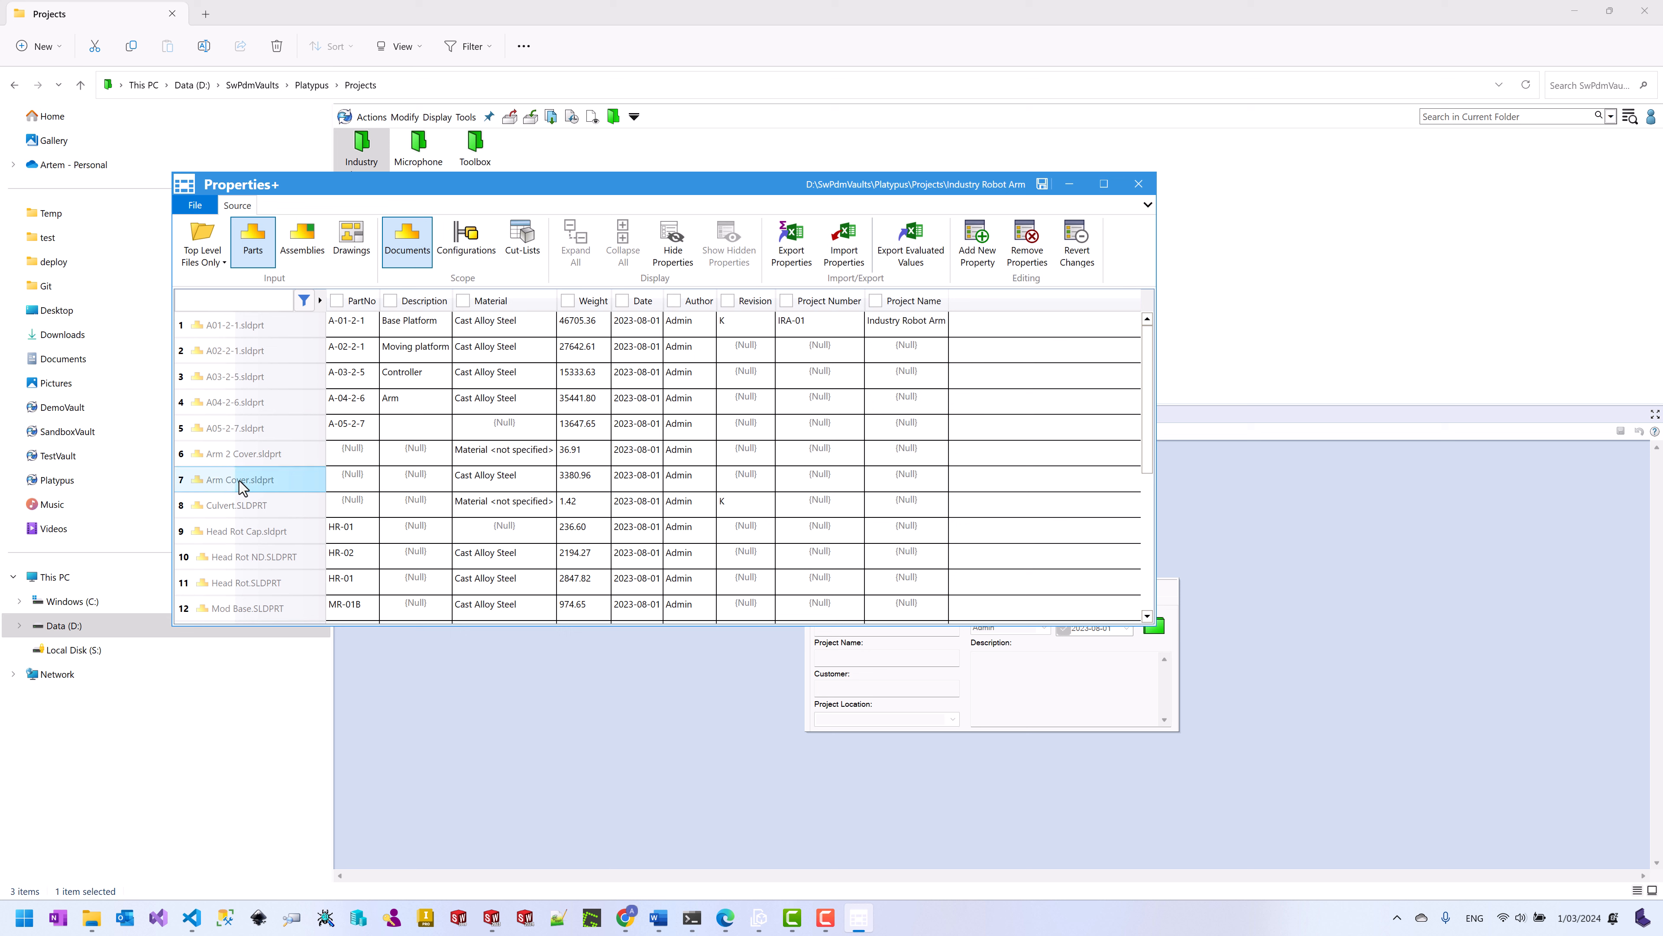
scroll(249, 544, "down", 1)
scroll(249, 545, "down", 2)
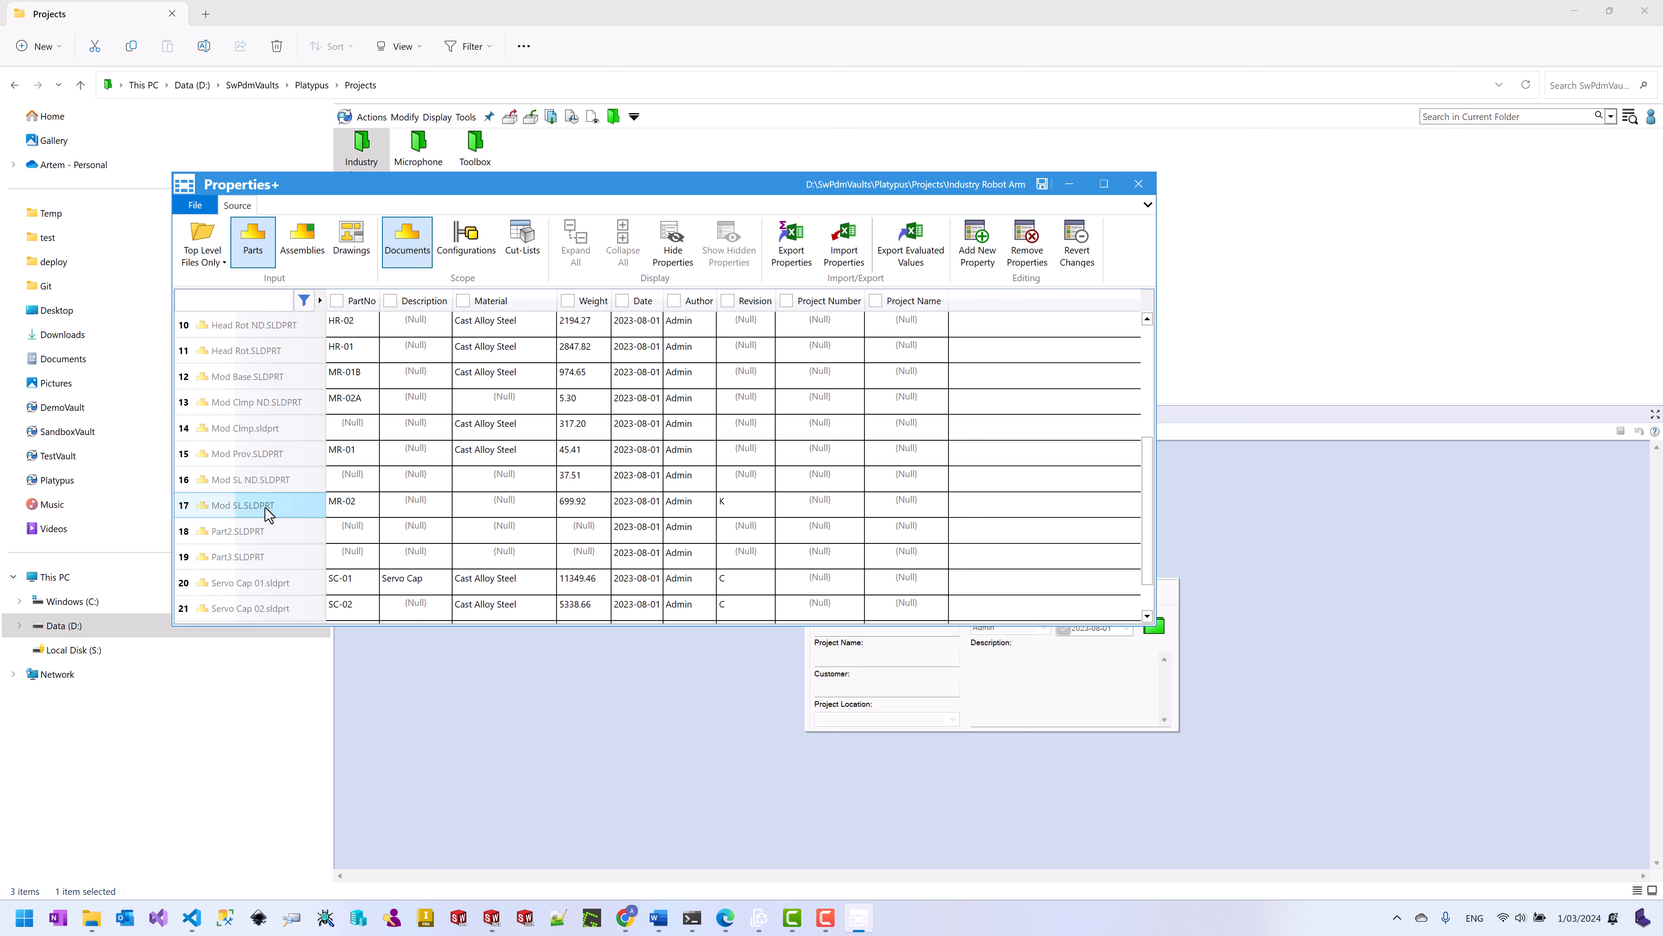
double_click(502, 427)
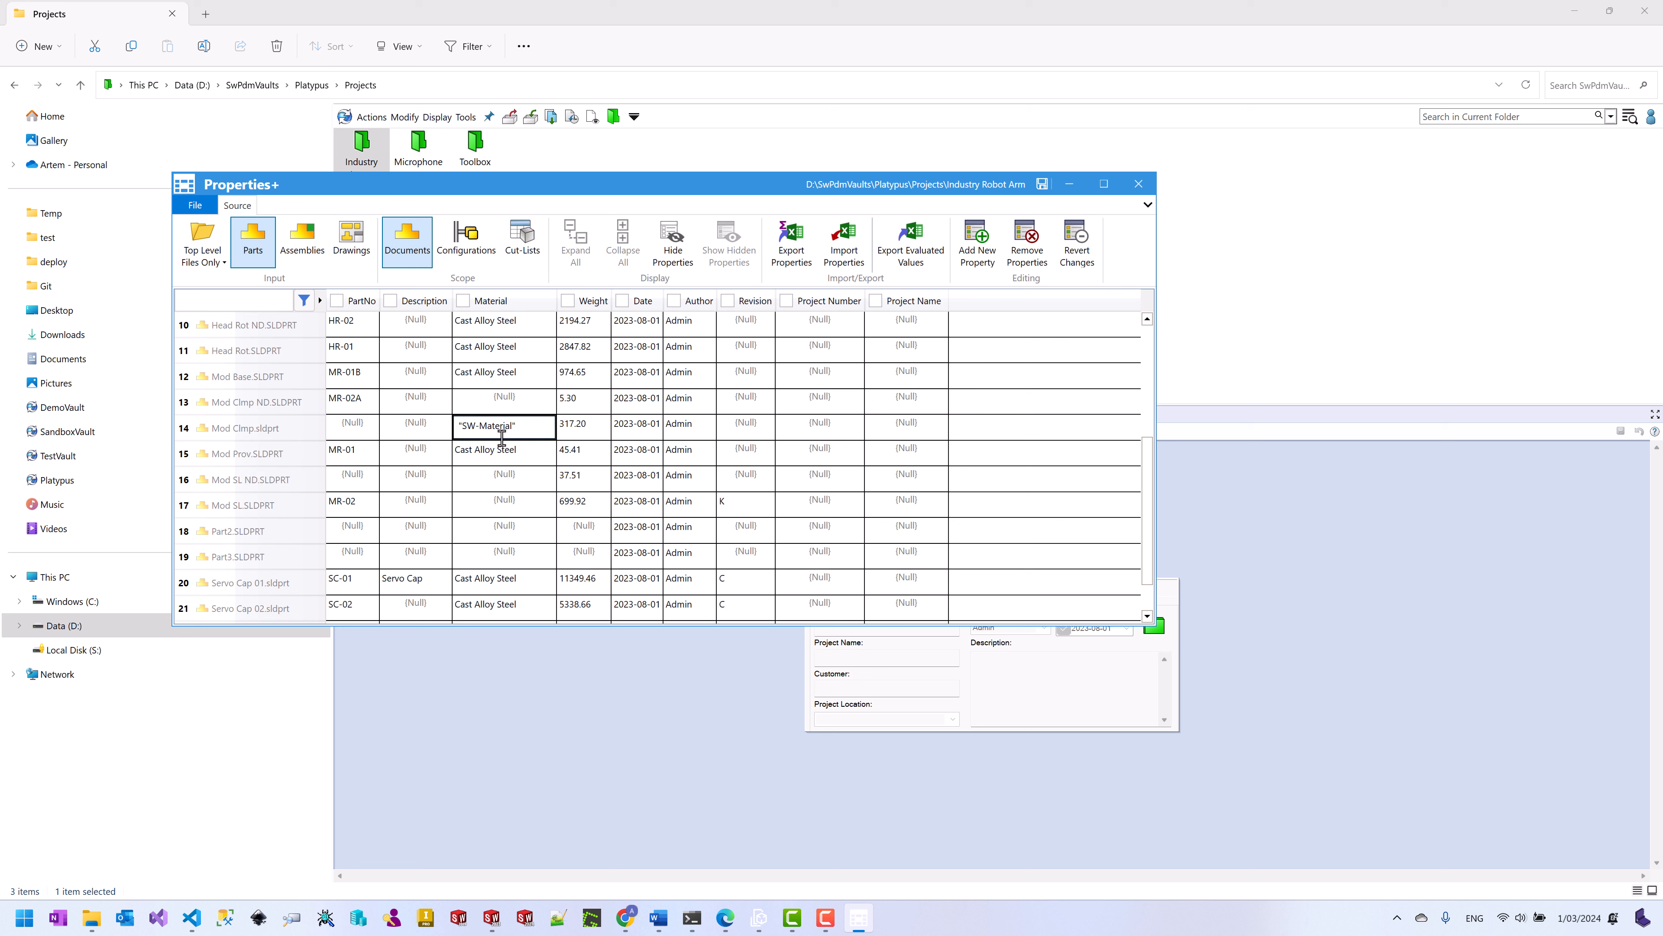
left_click(508, 452)
scroll(722, 448, "up", 3)
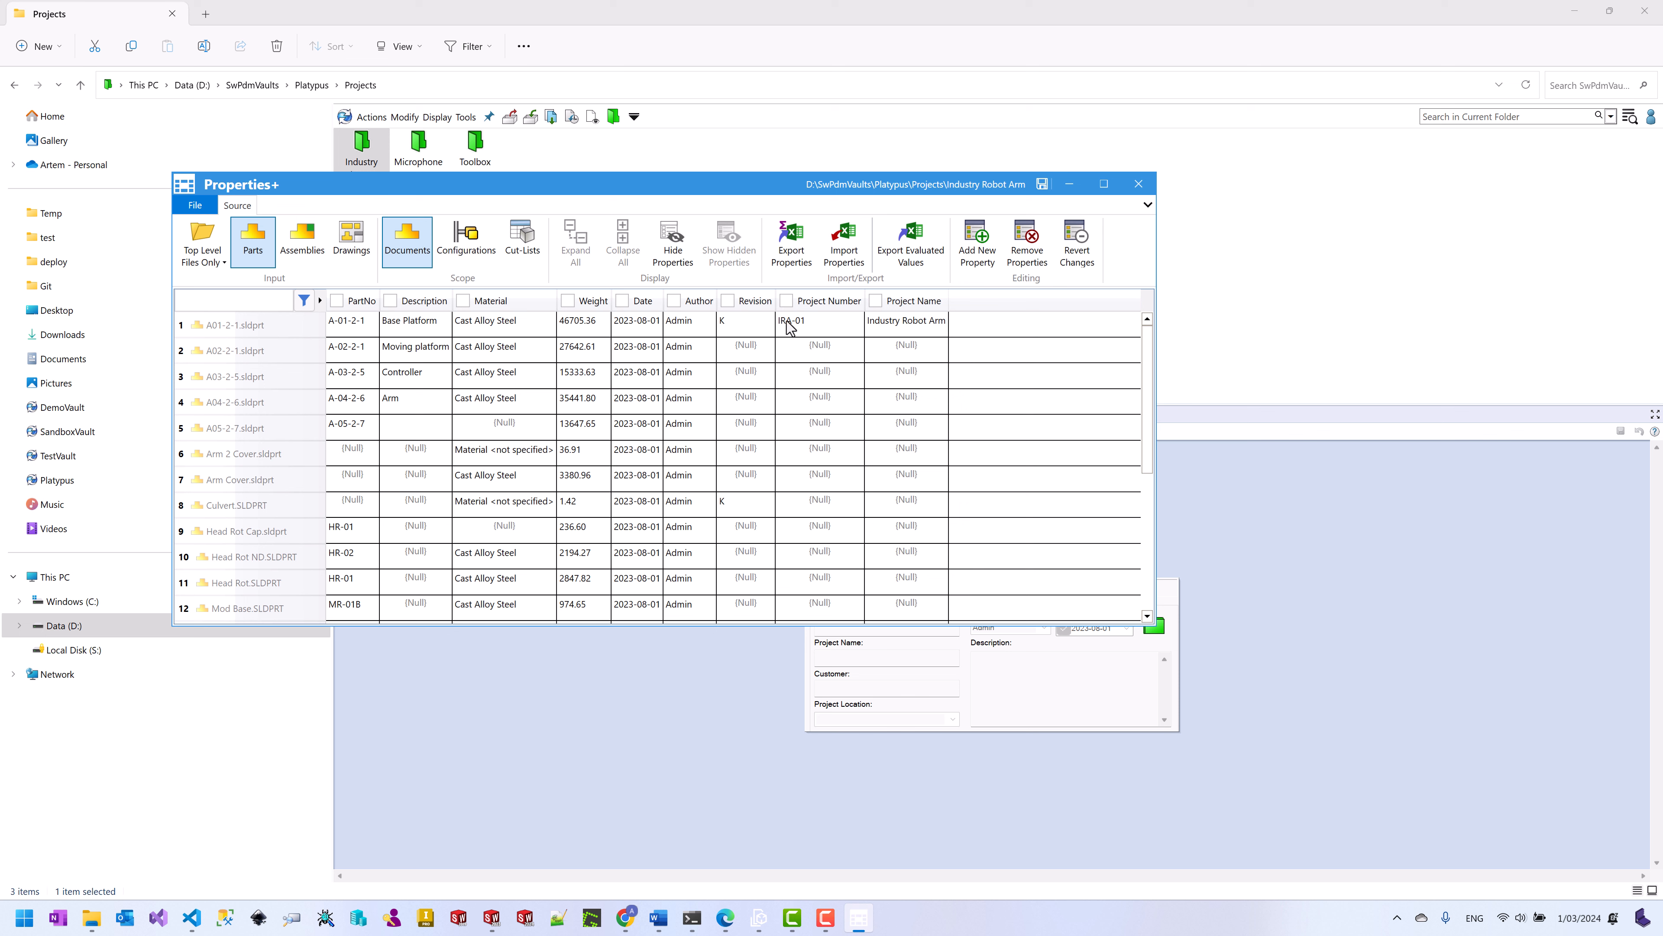
left_click(1139, 184)
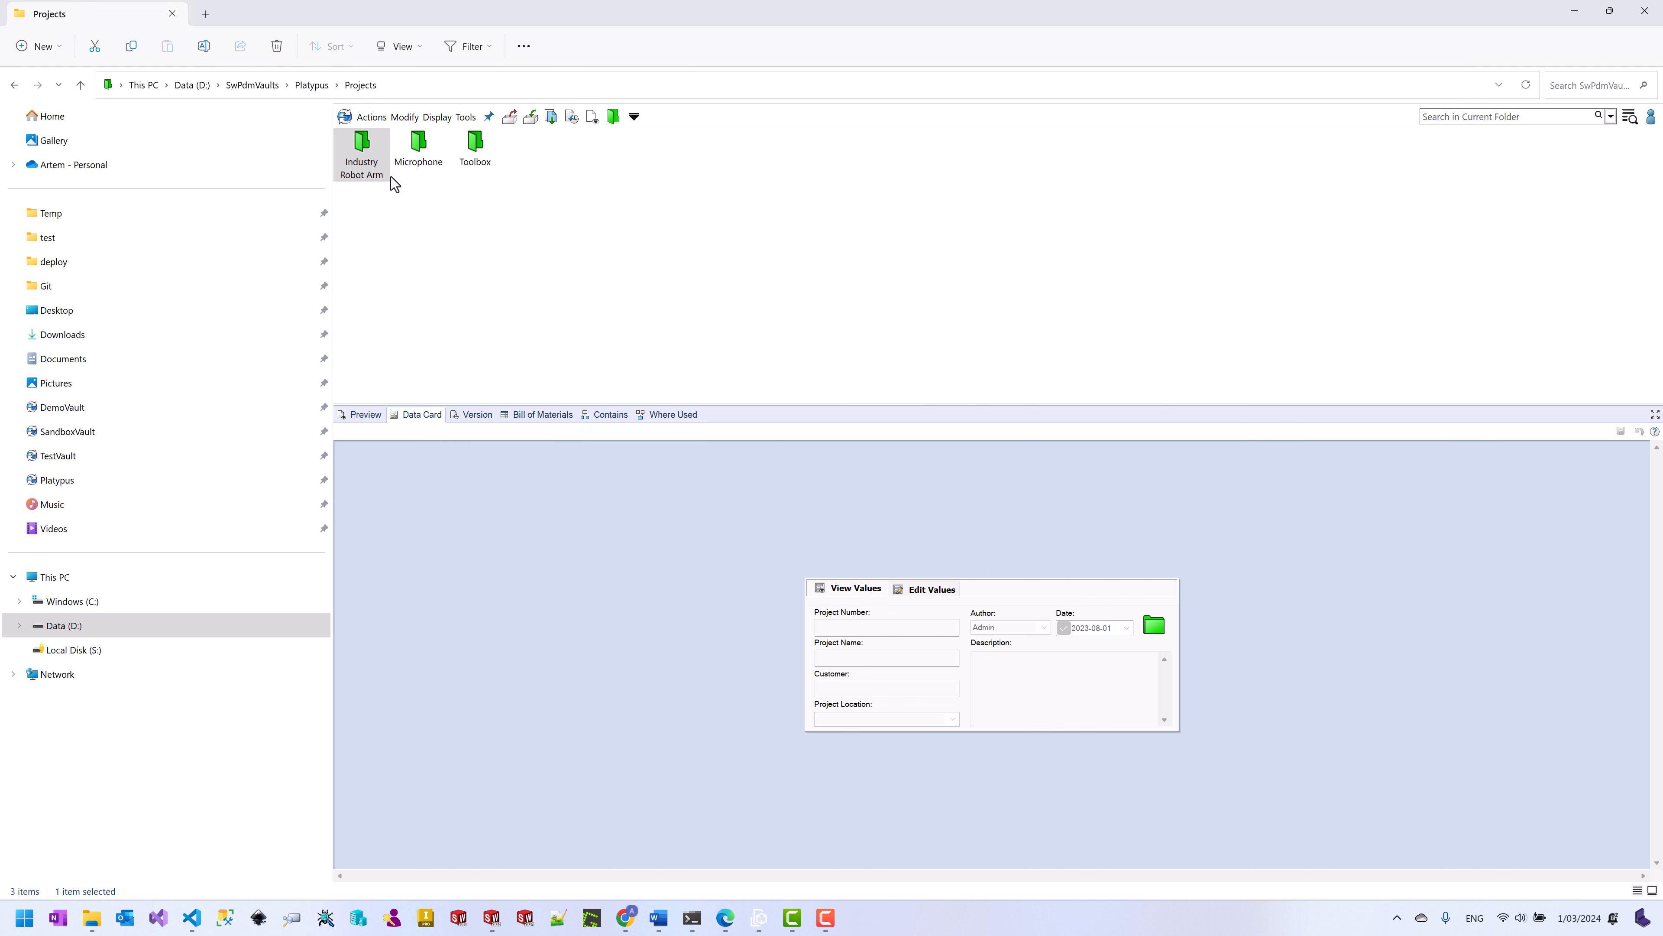
Step: Check out the Industry Robot Arm folder and open its parts in Properties+
right_click(365, 164)
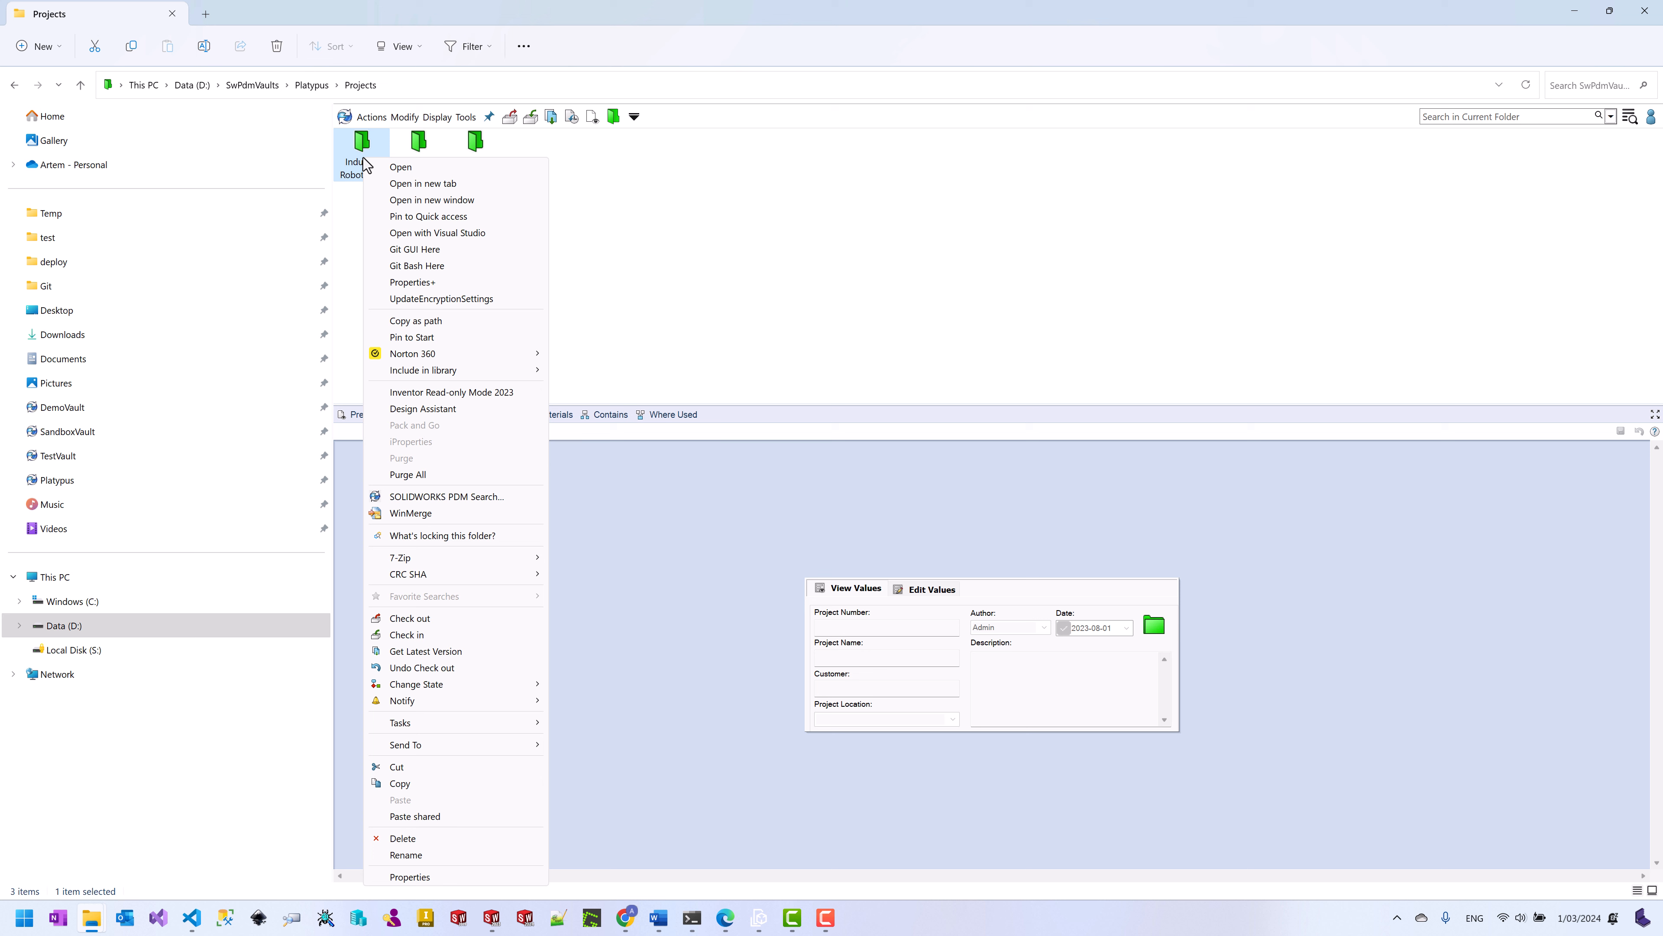
left_click(502, 619)
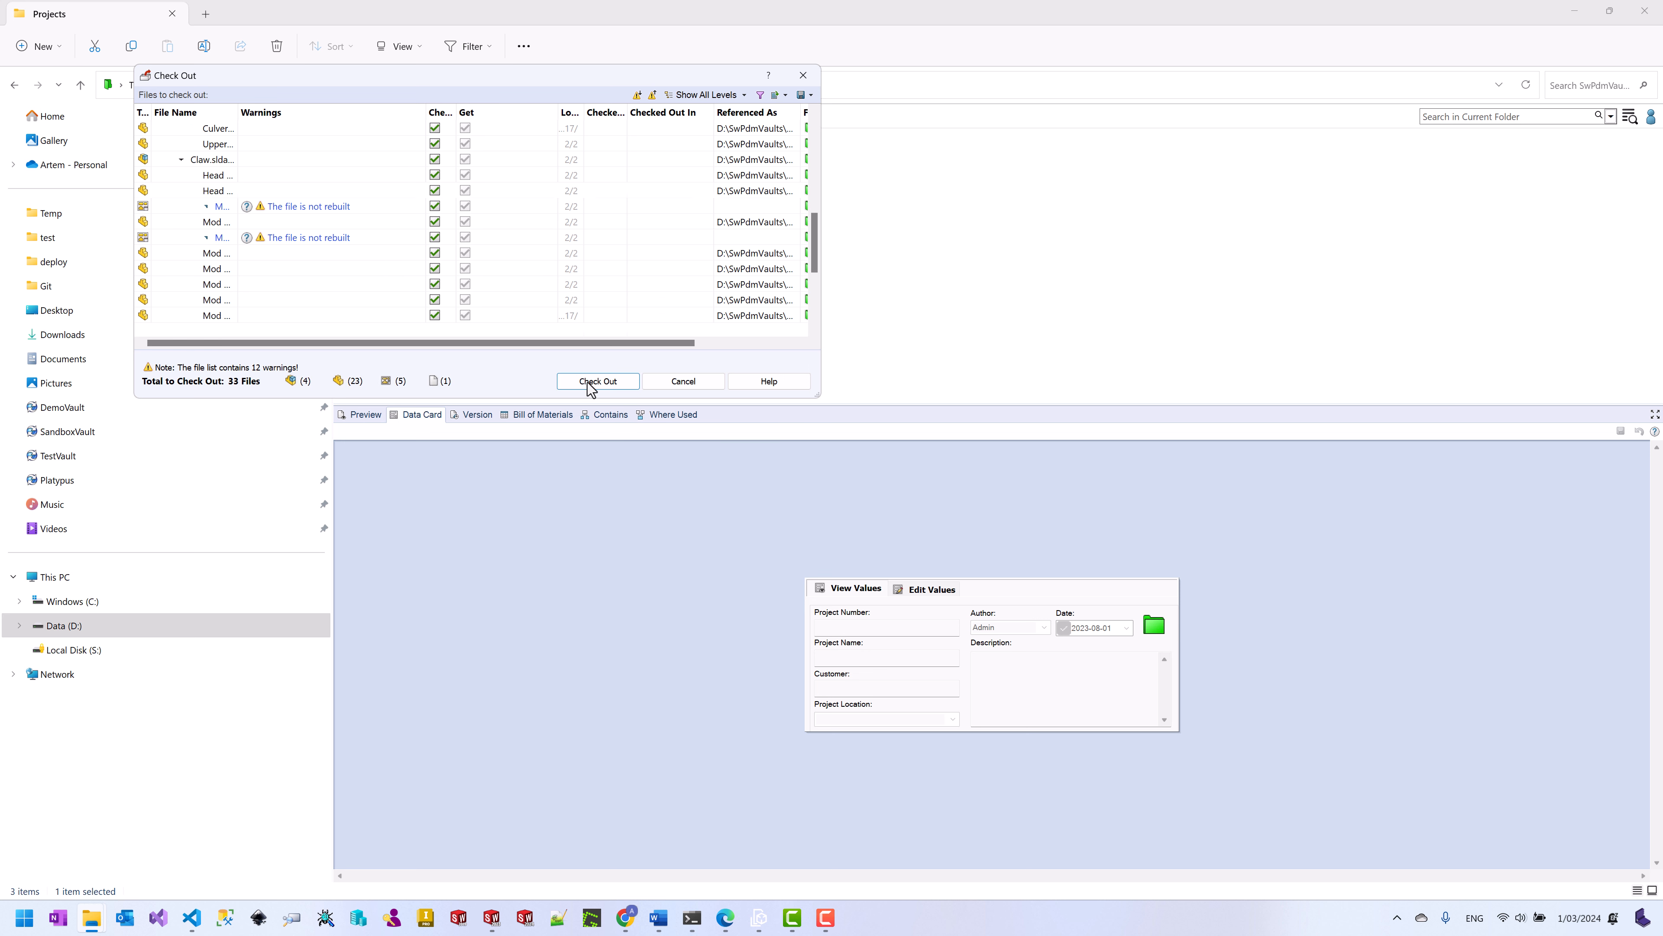
left_click(589, 382)
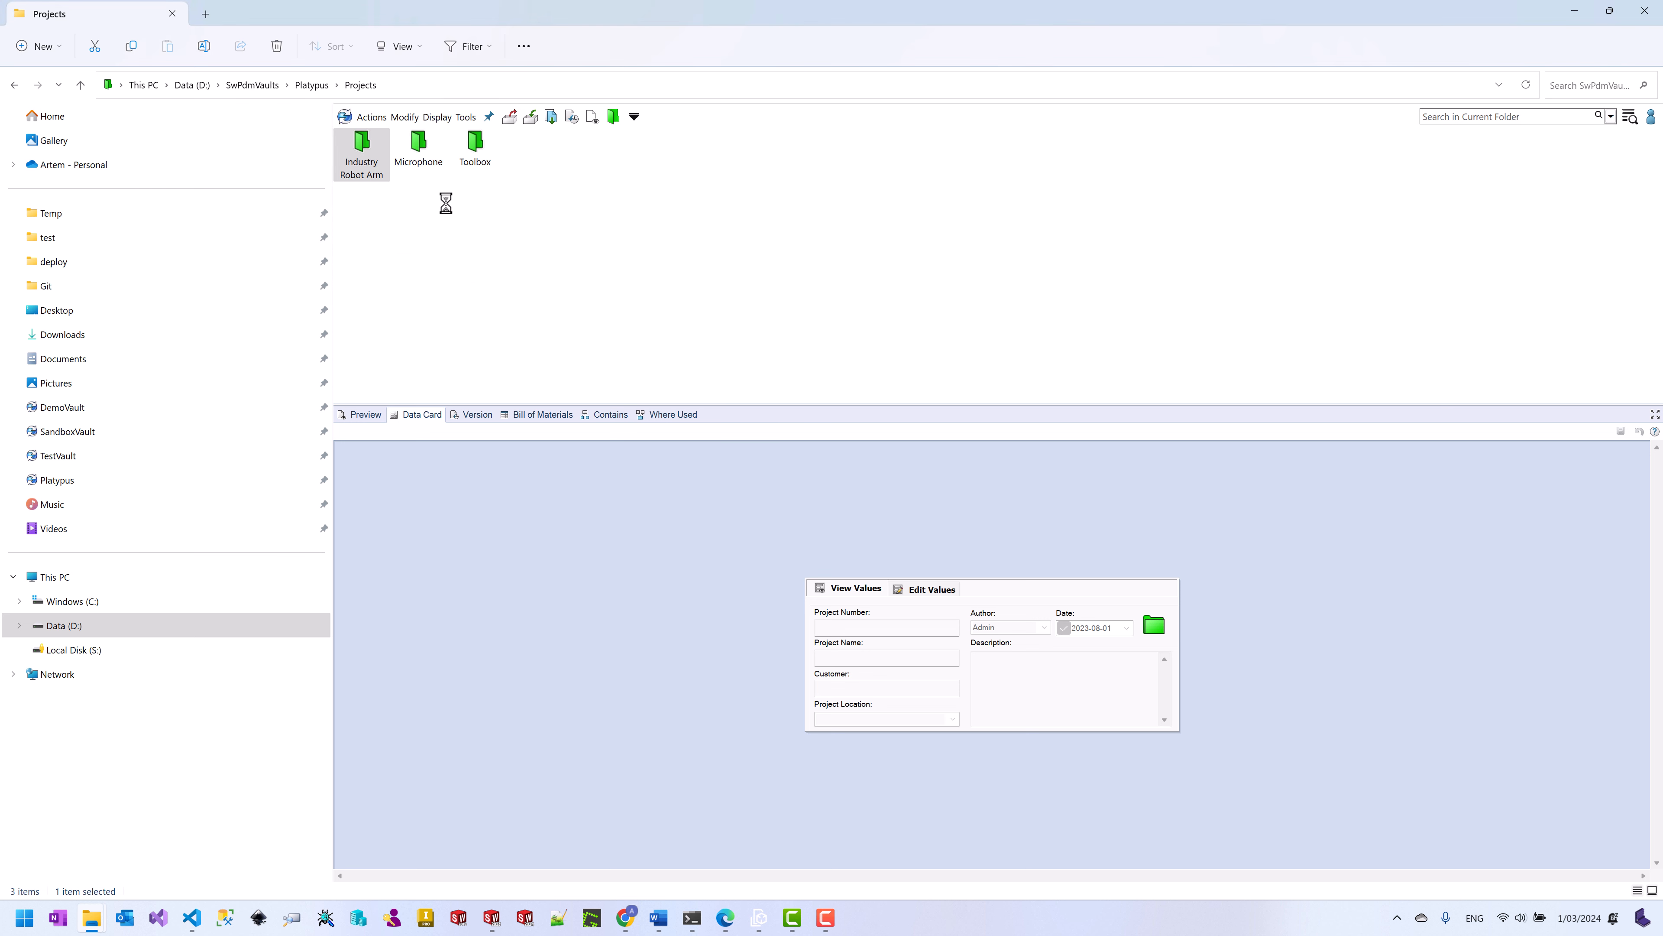
right_click(366, 160)
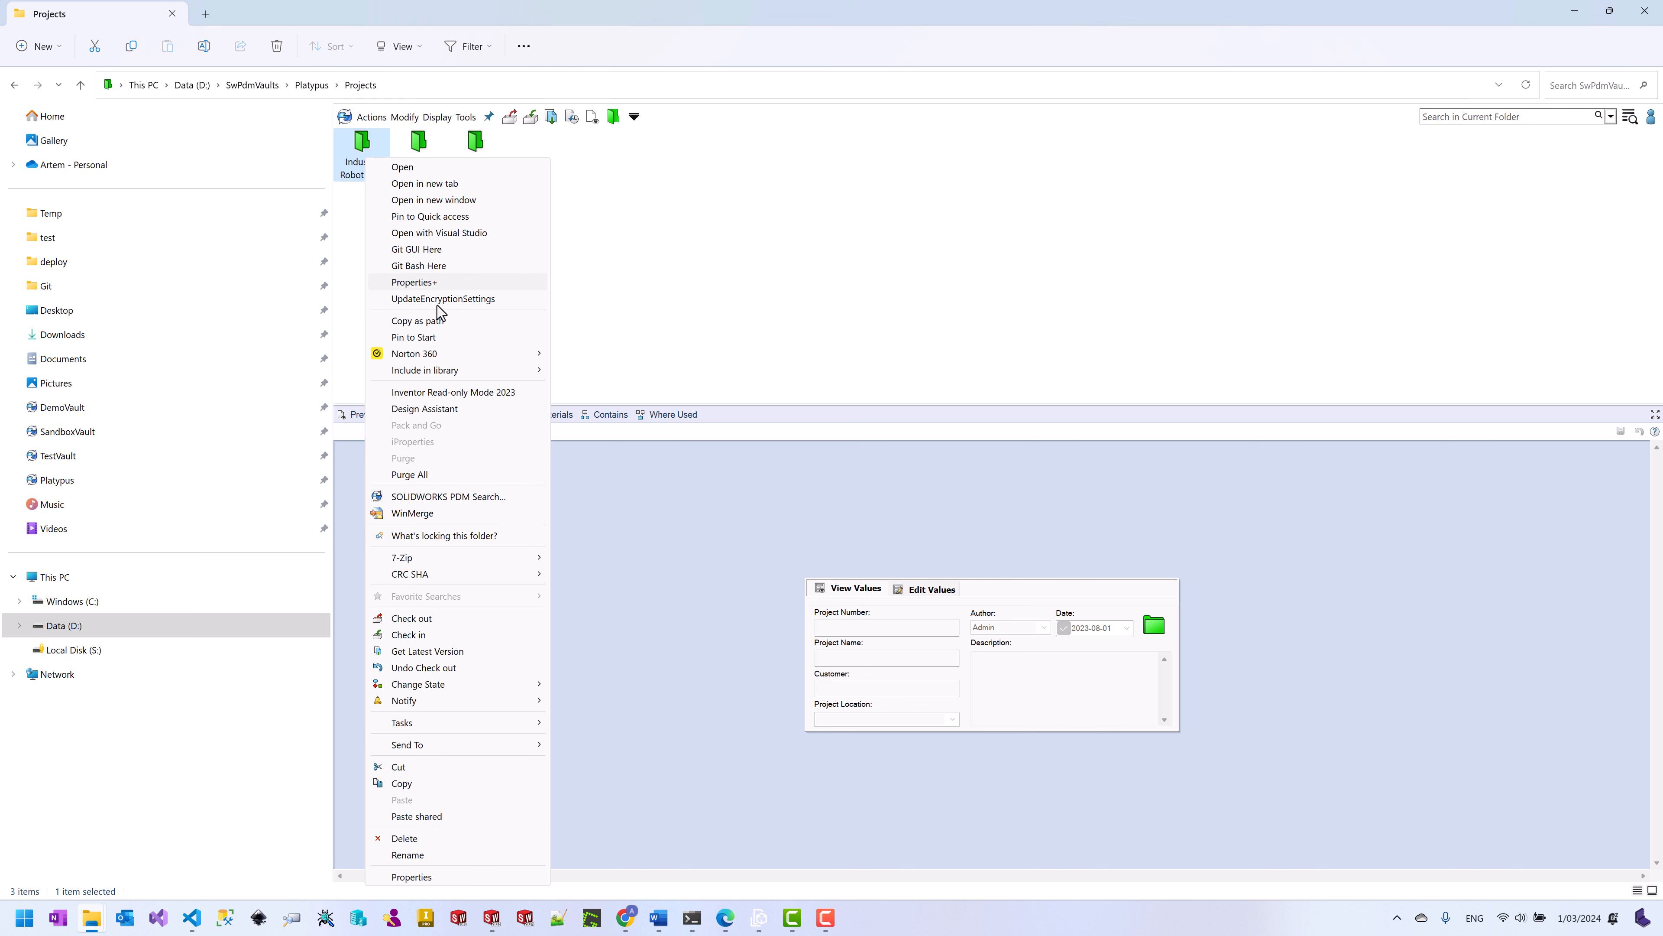
left_click(438, 283)
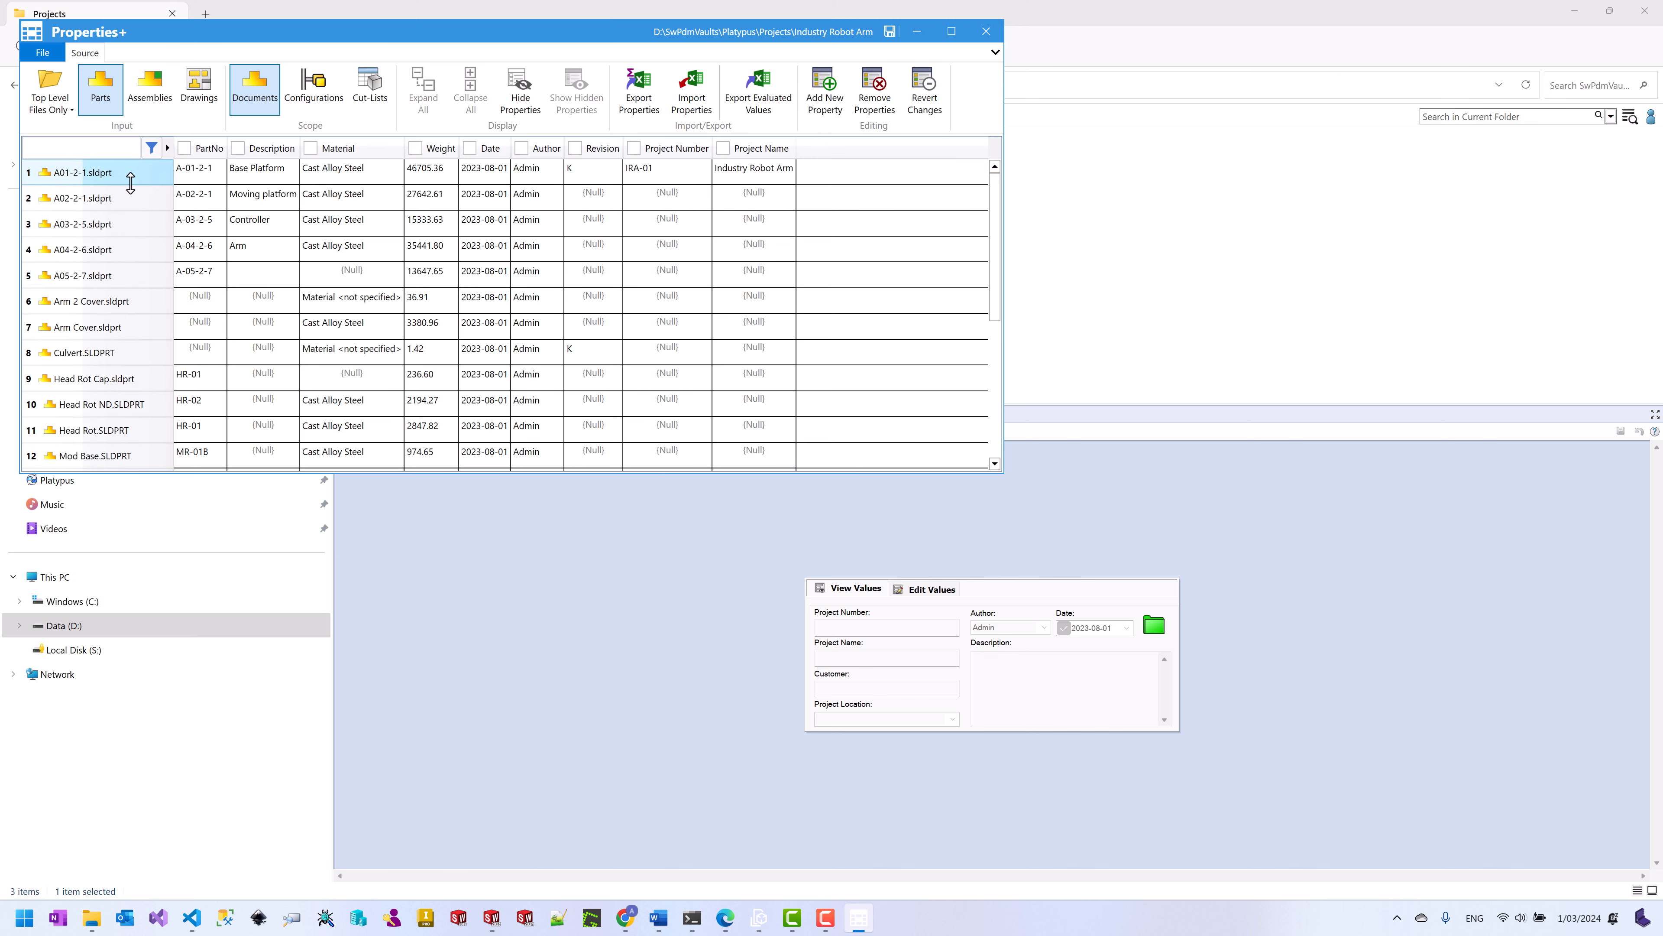
Step: Copy row 1's IRA-01 and Industry Robot Arm values into rows 2–23 and save
left_click(676, 183)
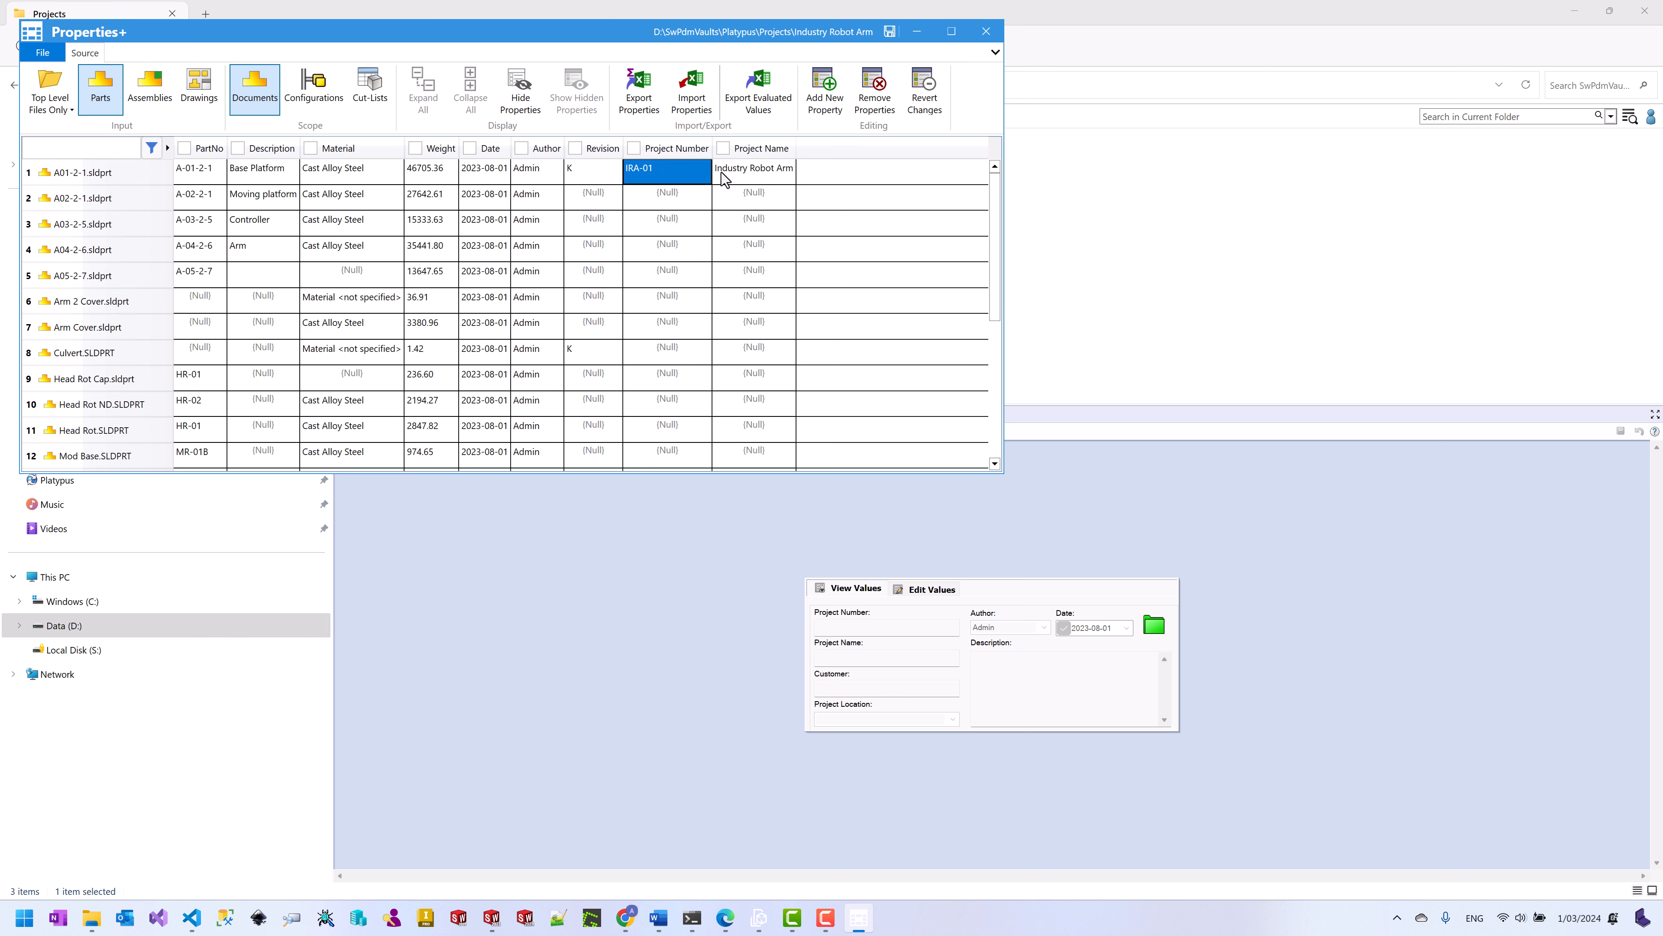
left_click(751, 181, "shift")
key("ctrl+c")
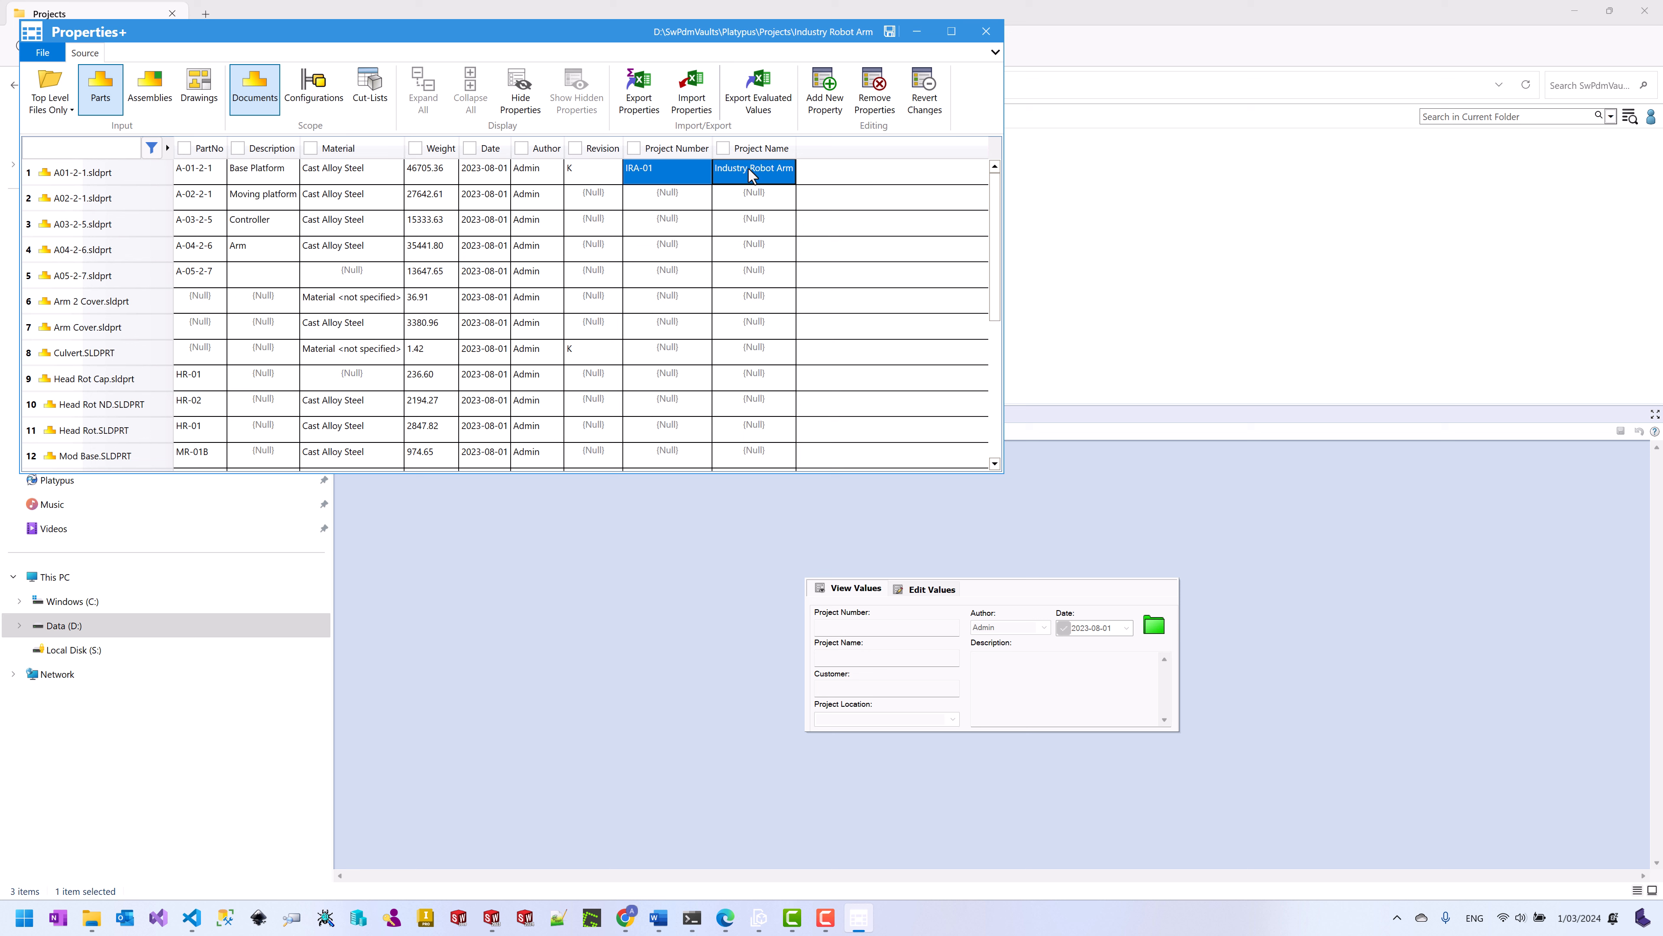
right_click(751, 174)
left_click(793, 191)
left_click(690, 194)
scroll(756, 315, "down", 5)
left_click(756, 462, "shift")
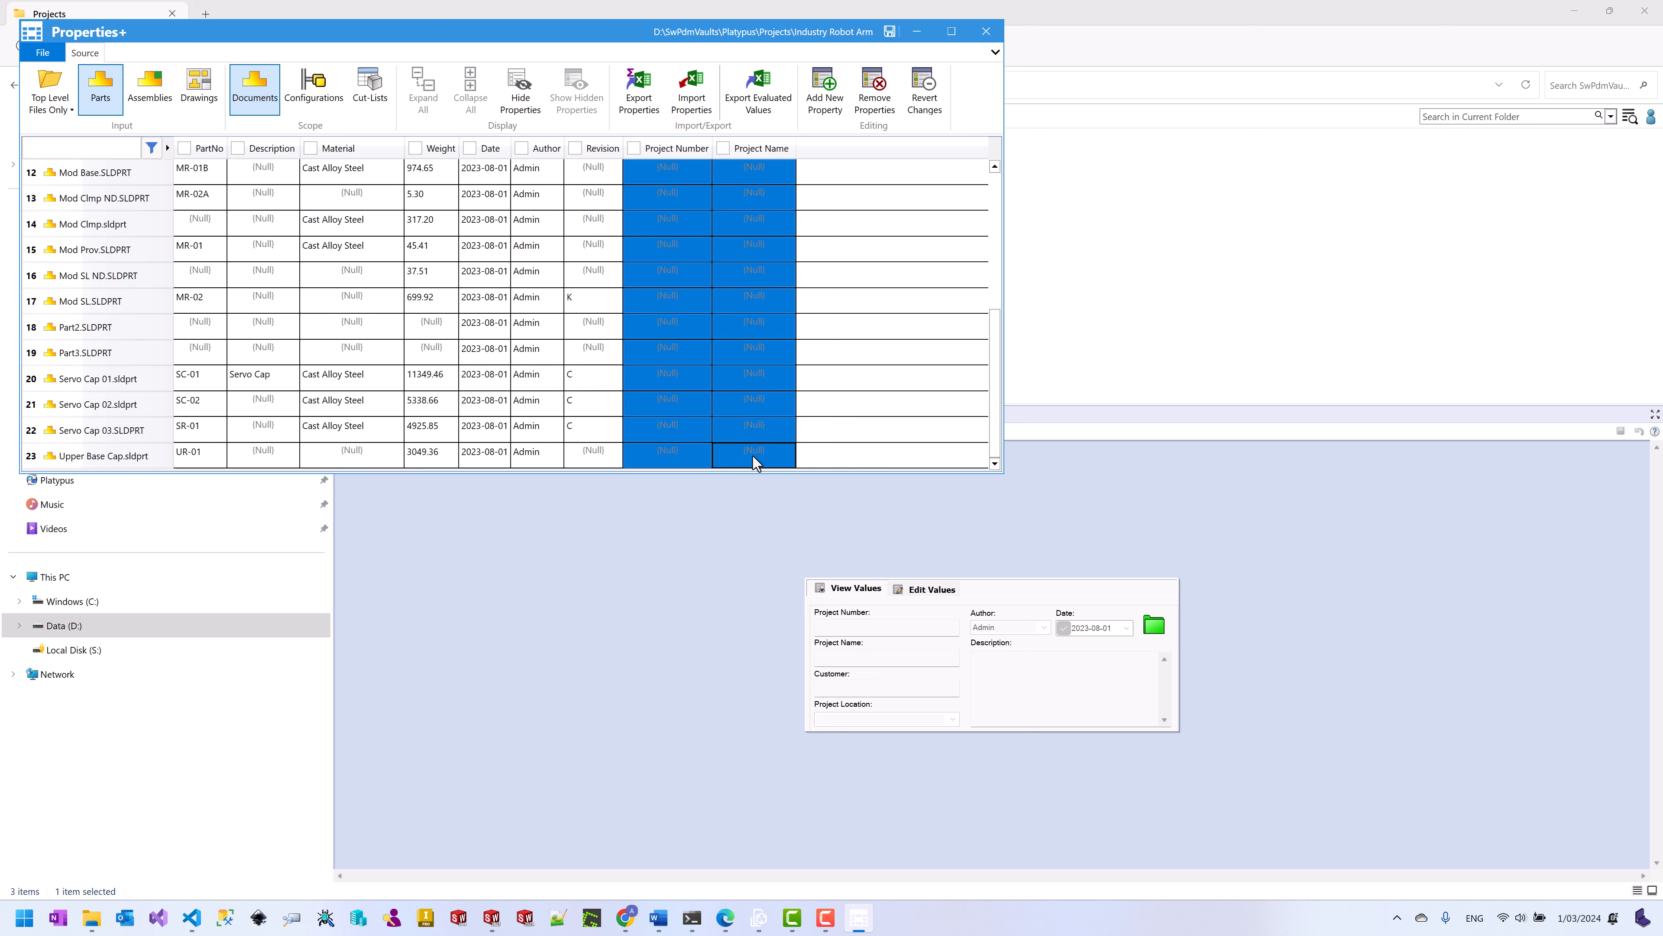
right_click(756, 459)
left_click(794, 518)
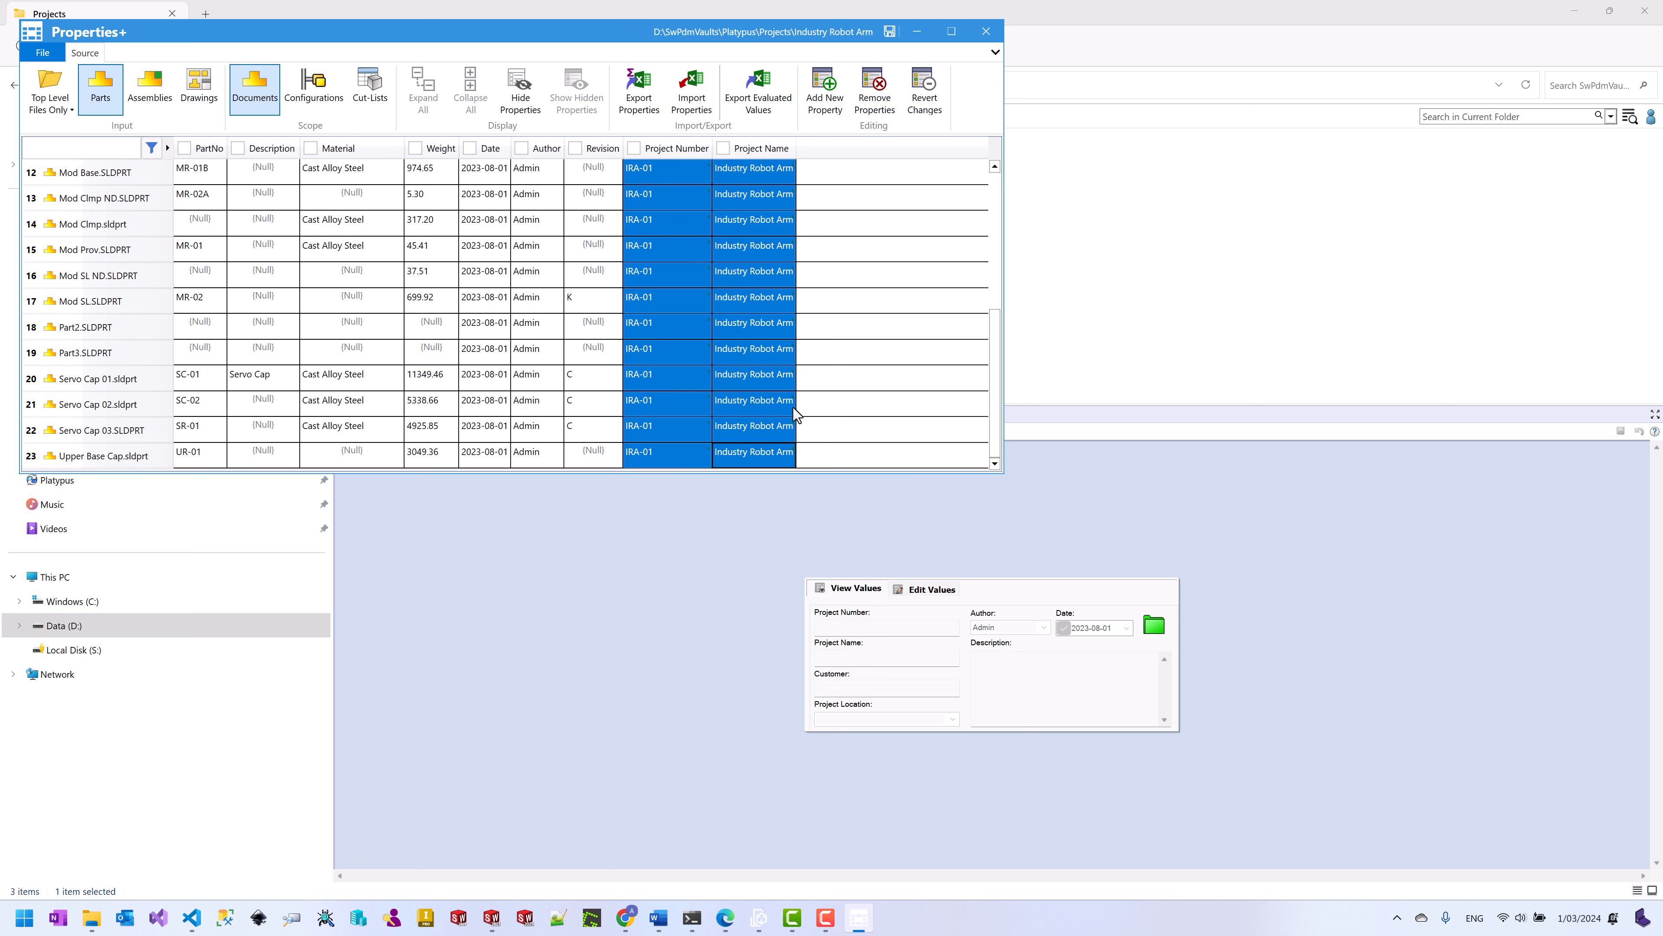
scroll(839, 253, "up", 4)
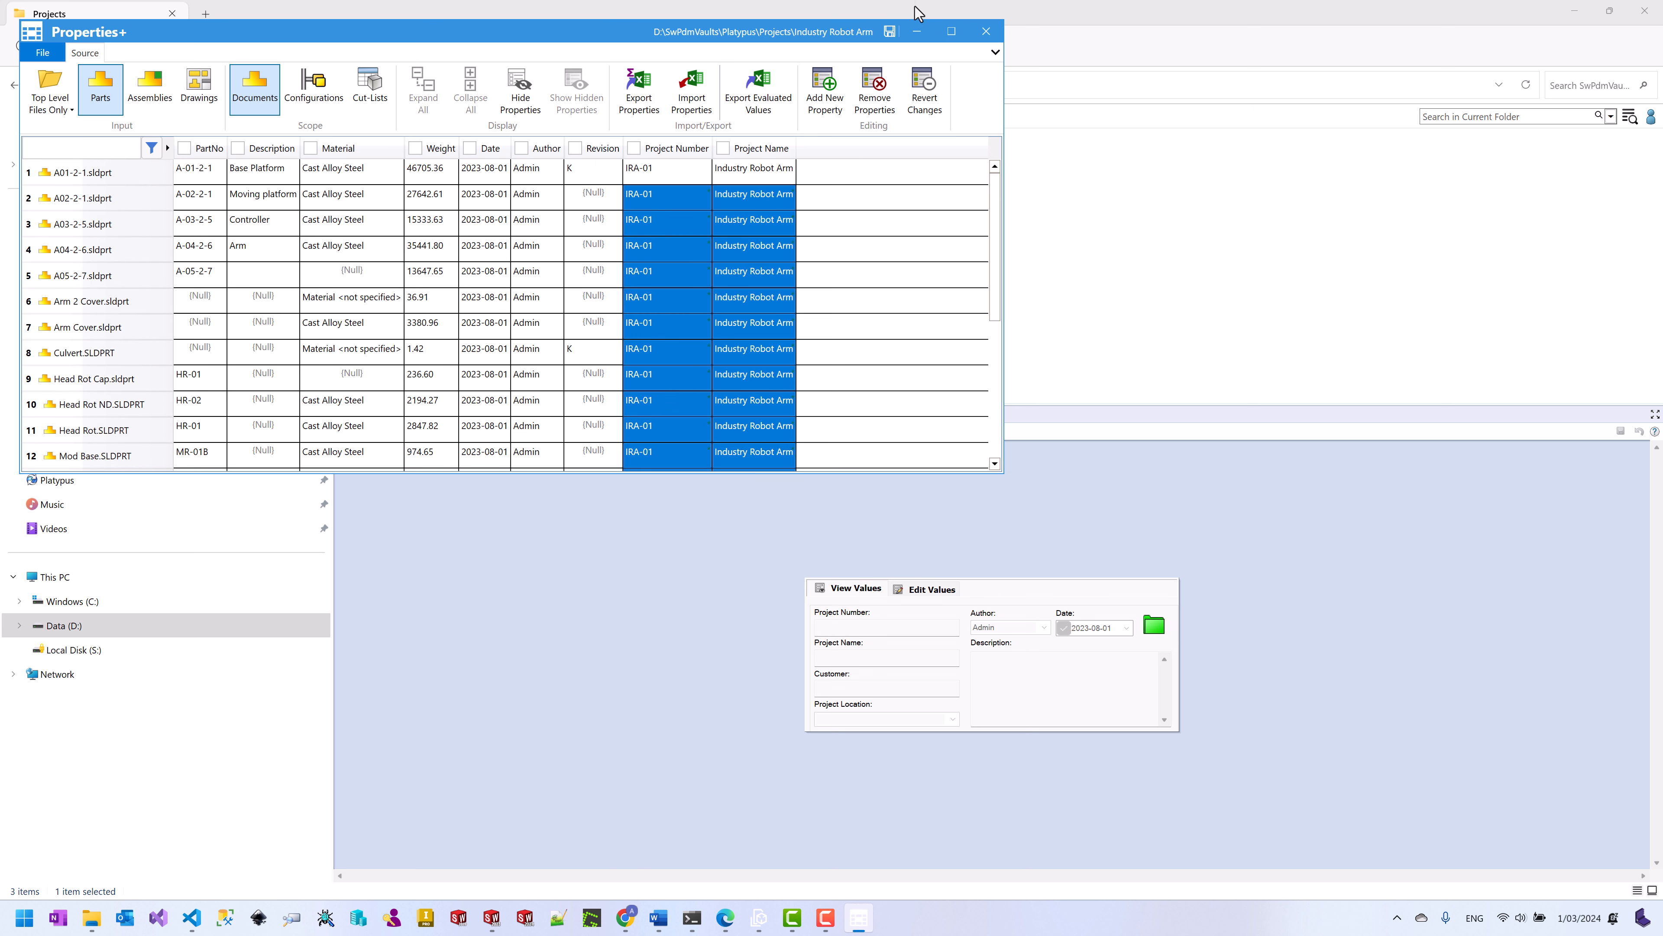
left_click(889, 31)
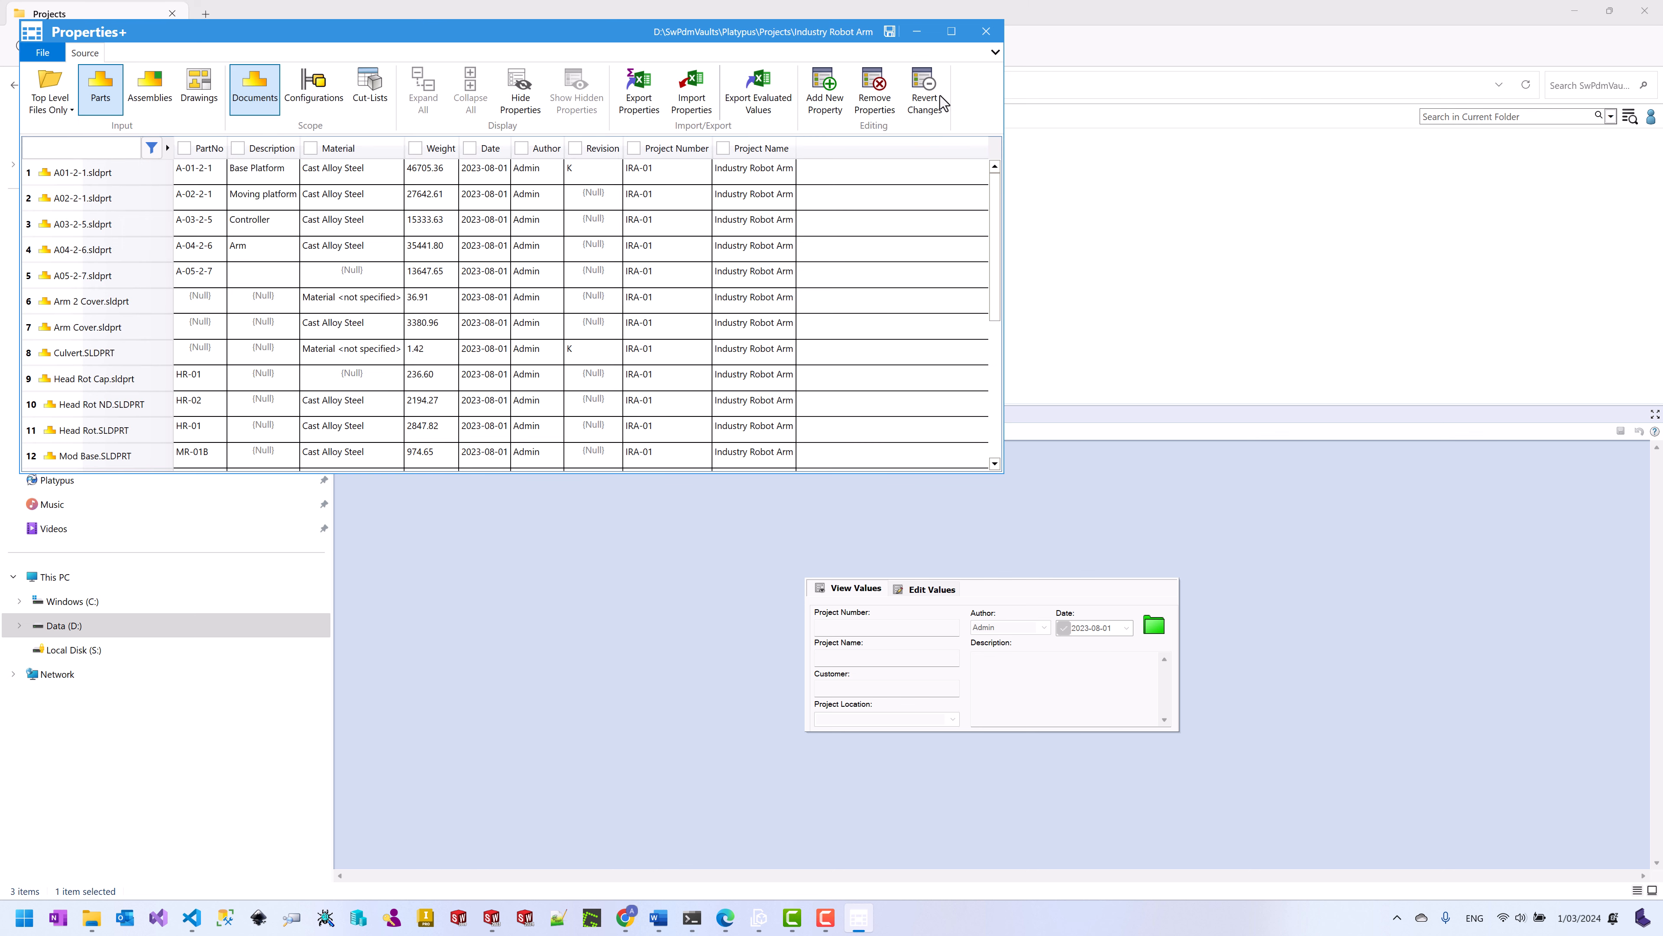
Step: Close Properties+ and review the data cards of A02-2-1.sldprt and Arm 2 Cover.sldprt
left_click(987, 31)
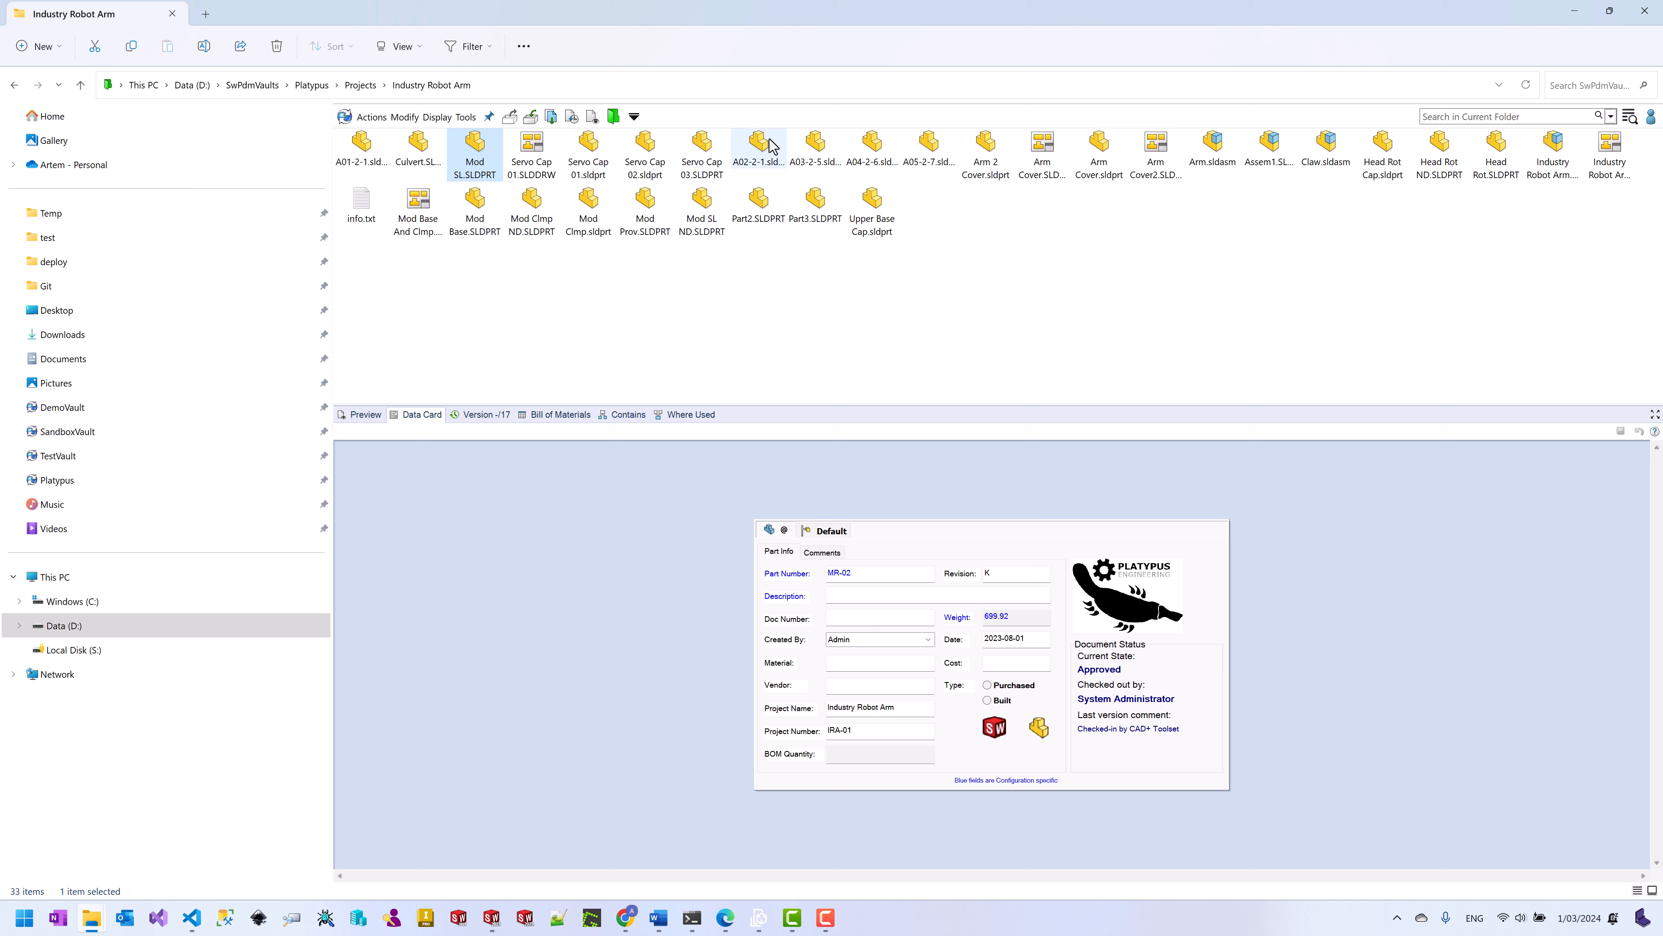
left_click(766, 156)
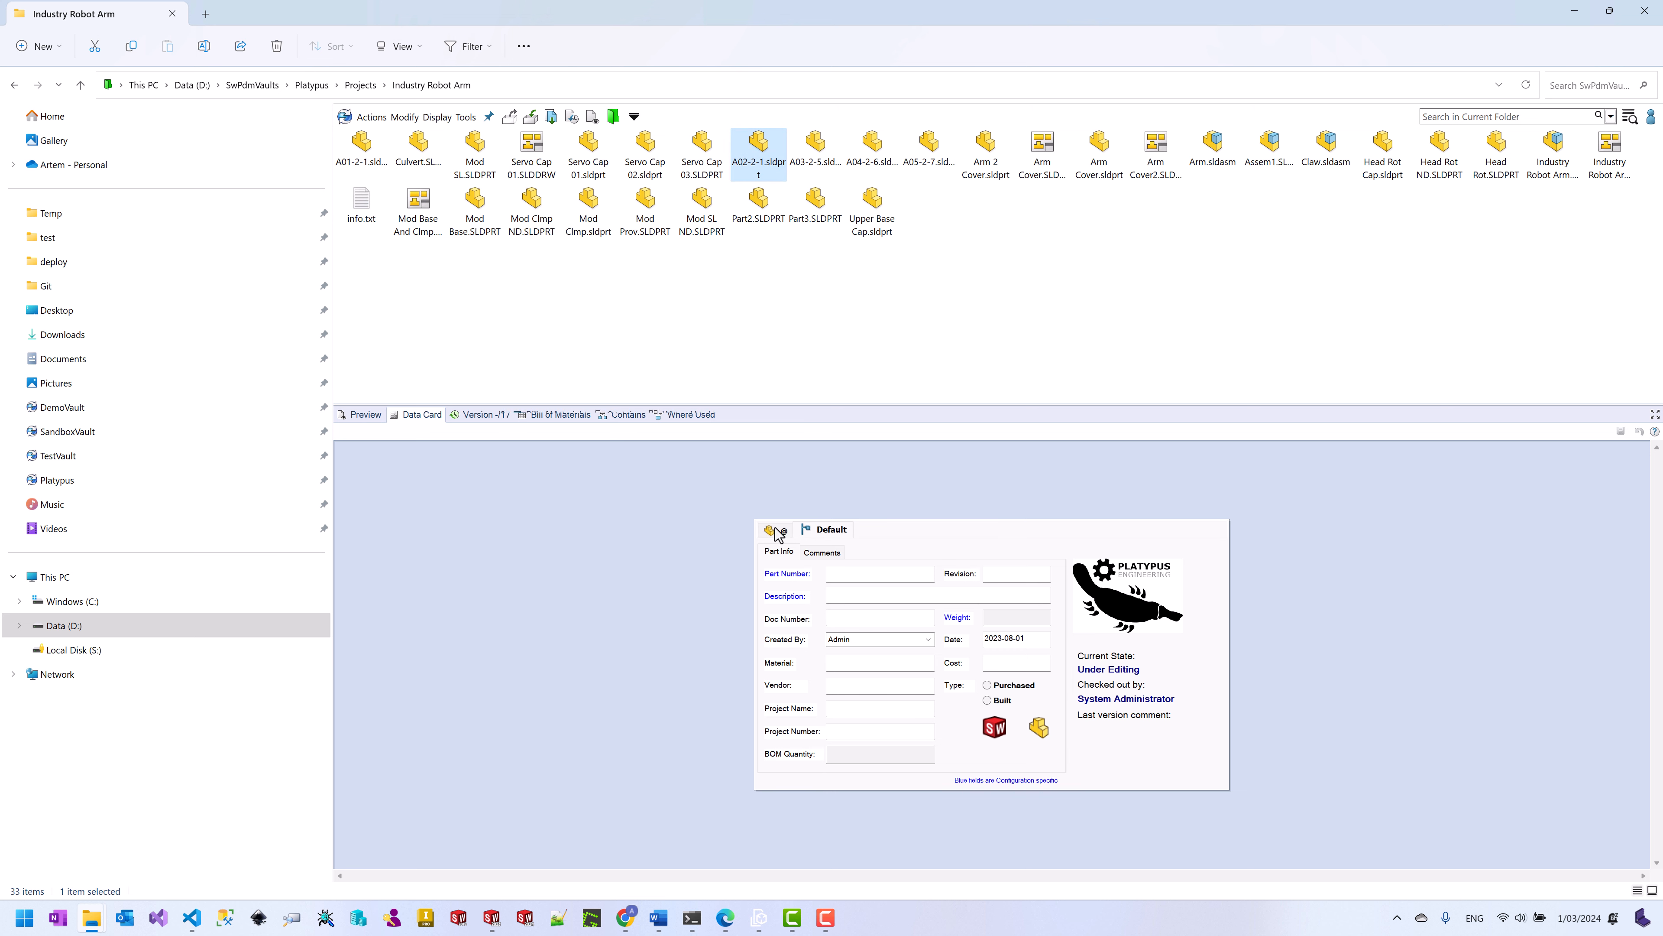
left_click(984, 160)
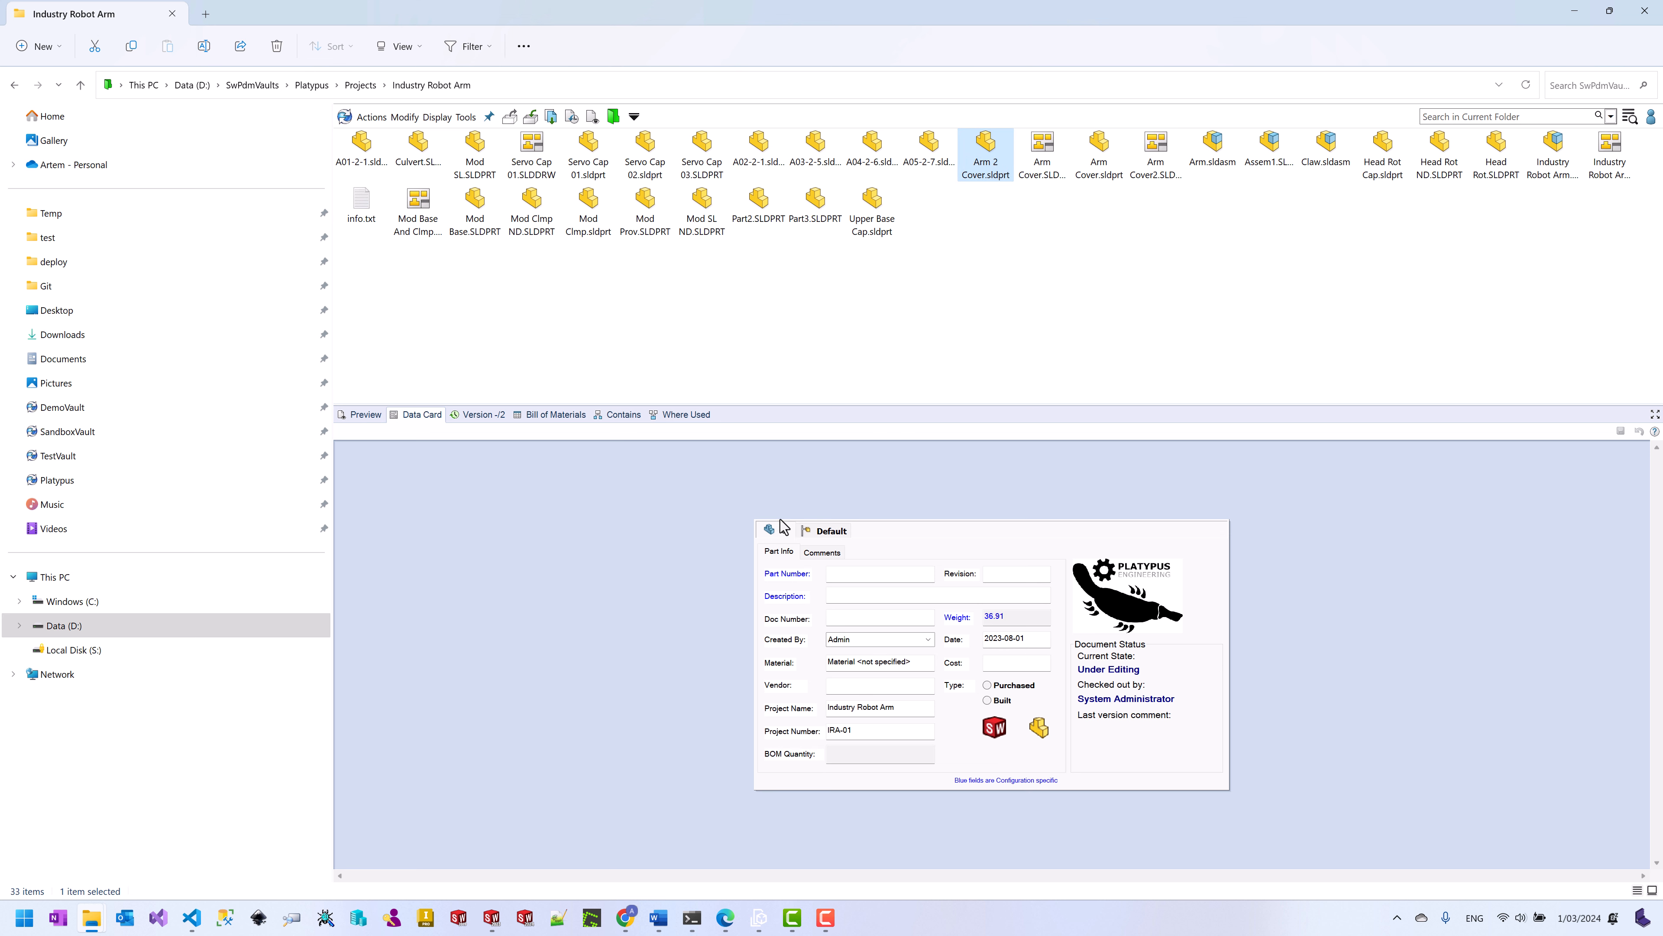
left_click(371, 87)
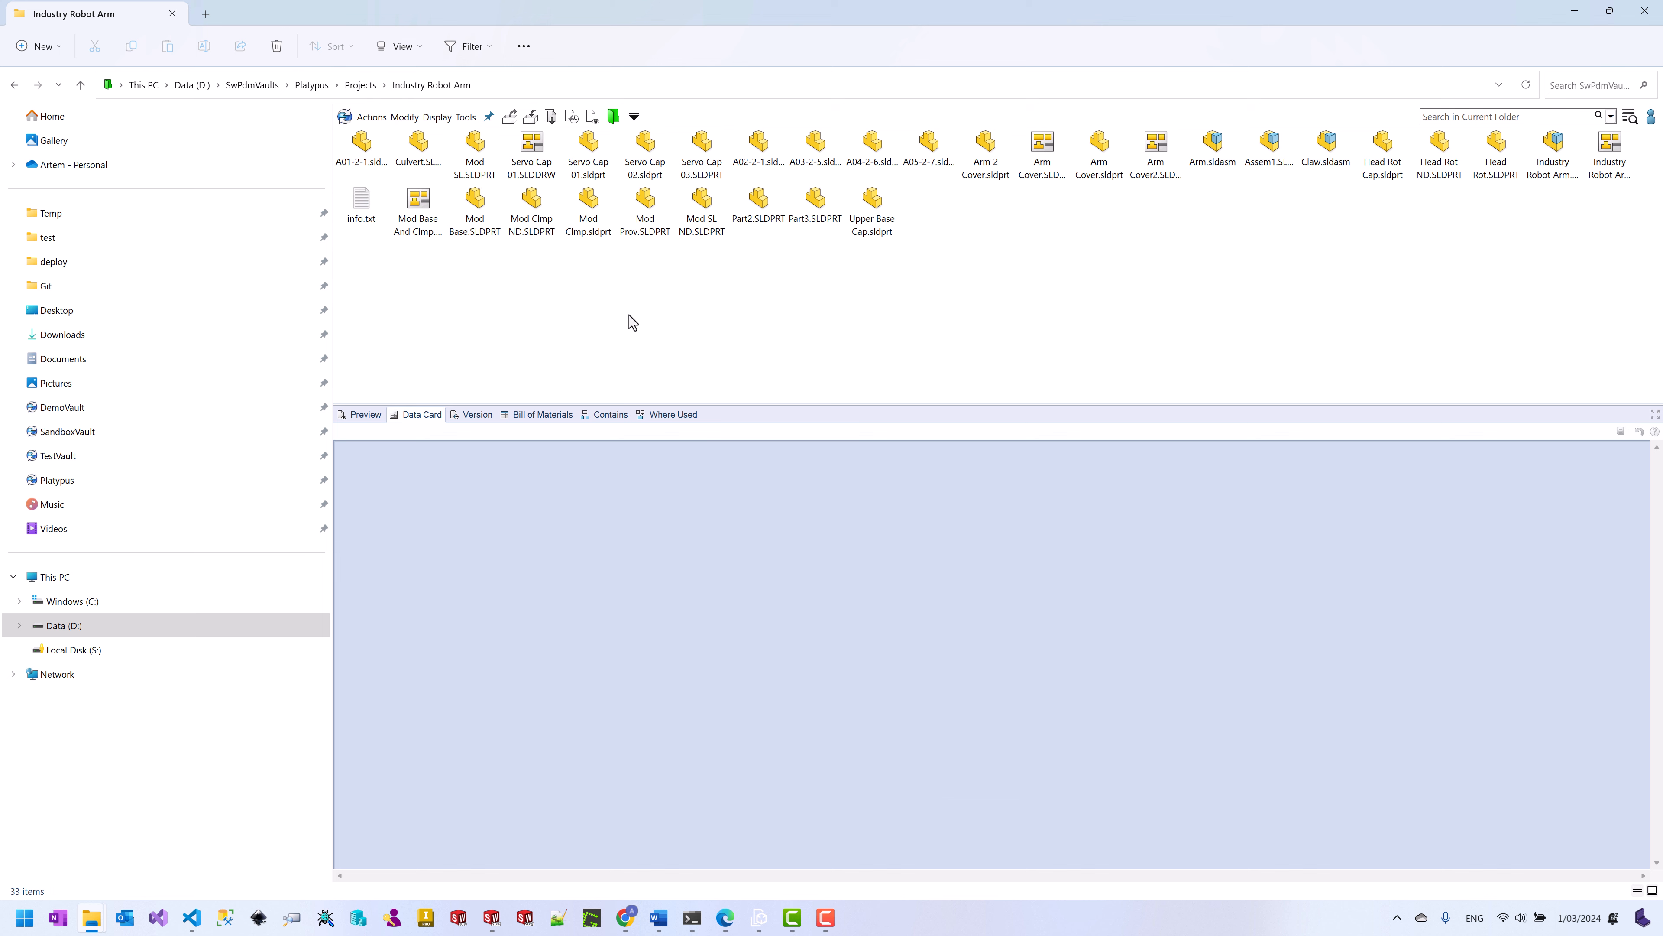
Step: Select all 33 files in the folder and check them into the vault
key("ctrl+a")
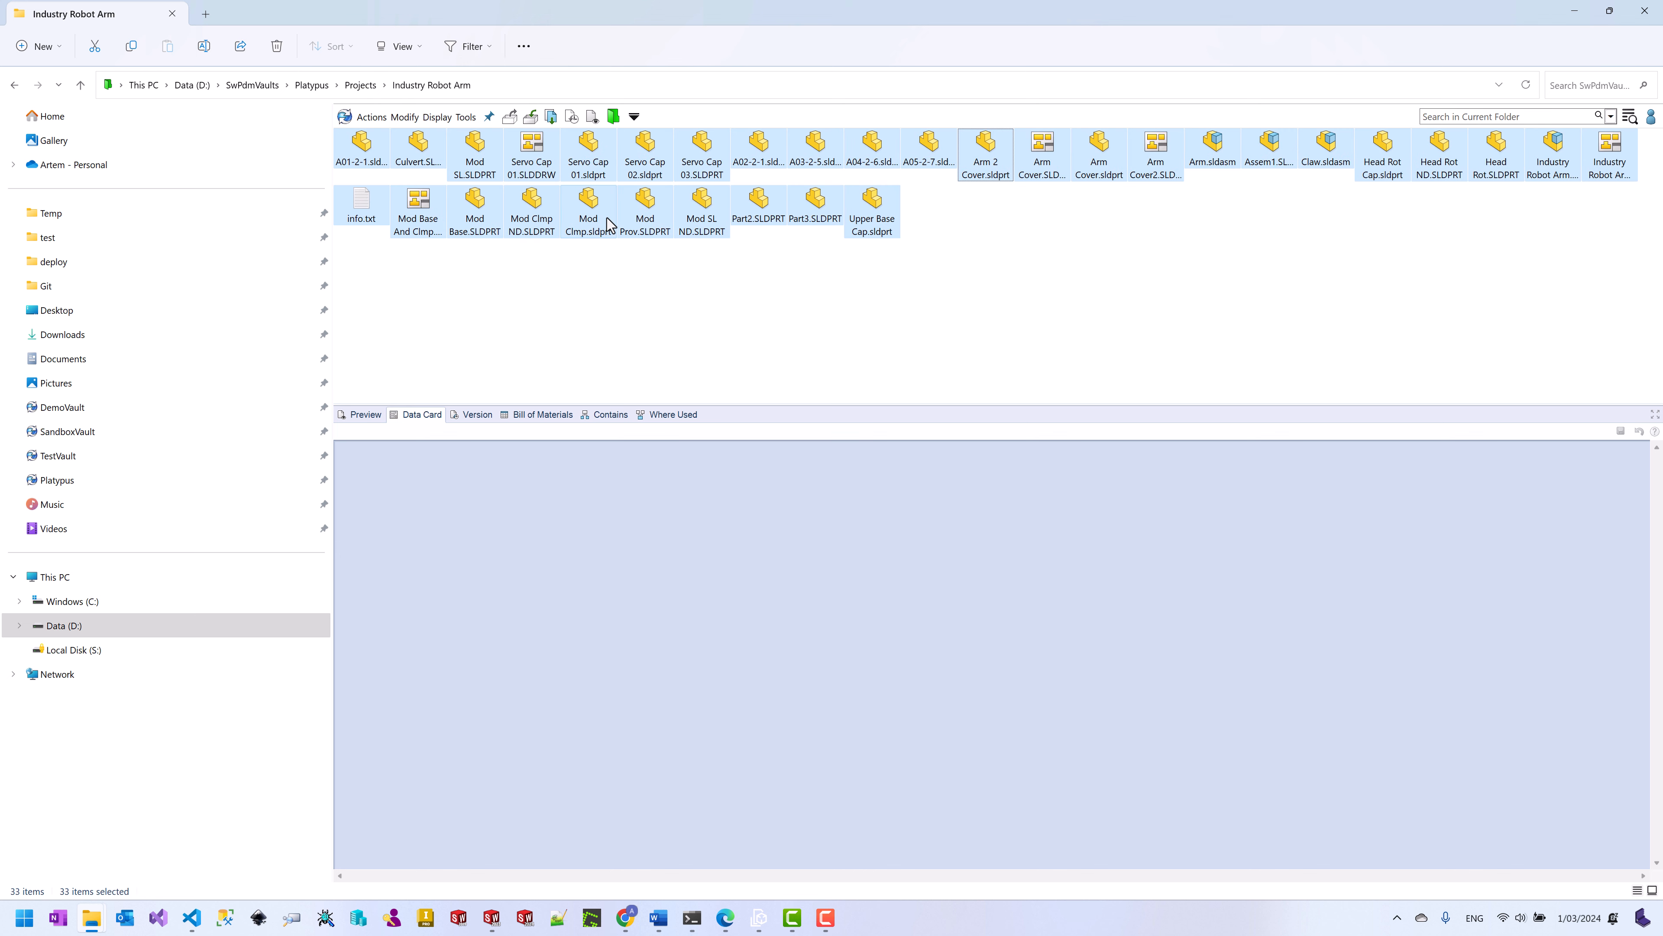
right_click(609, 223)
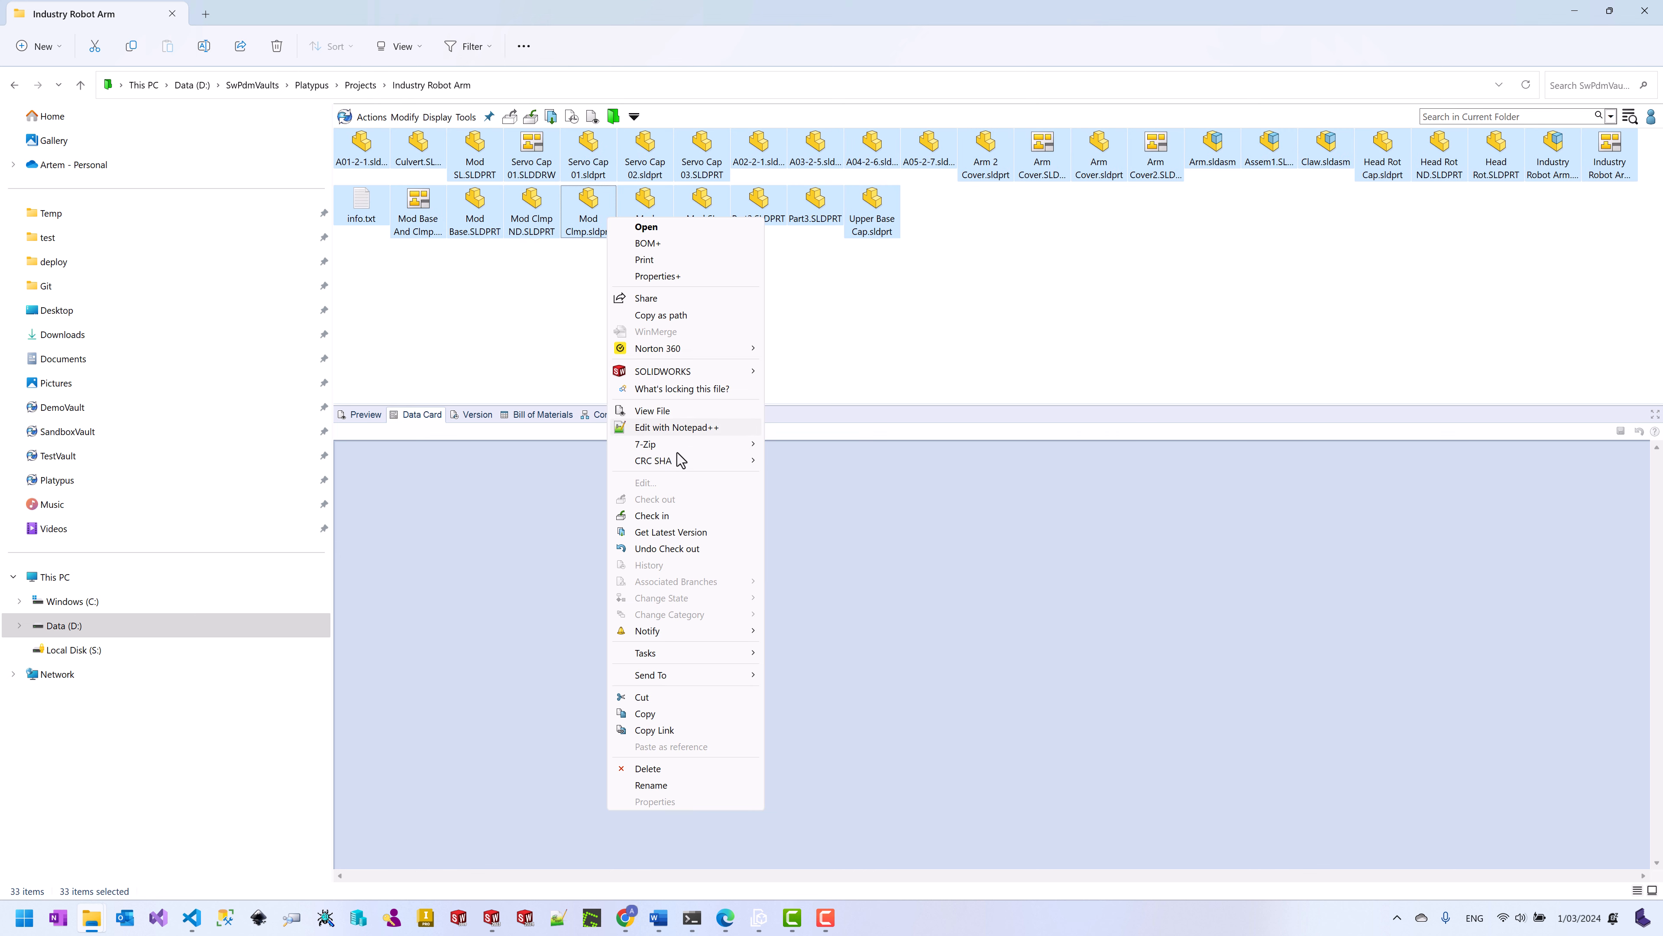
left_click(685, 516)
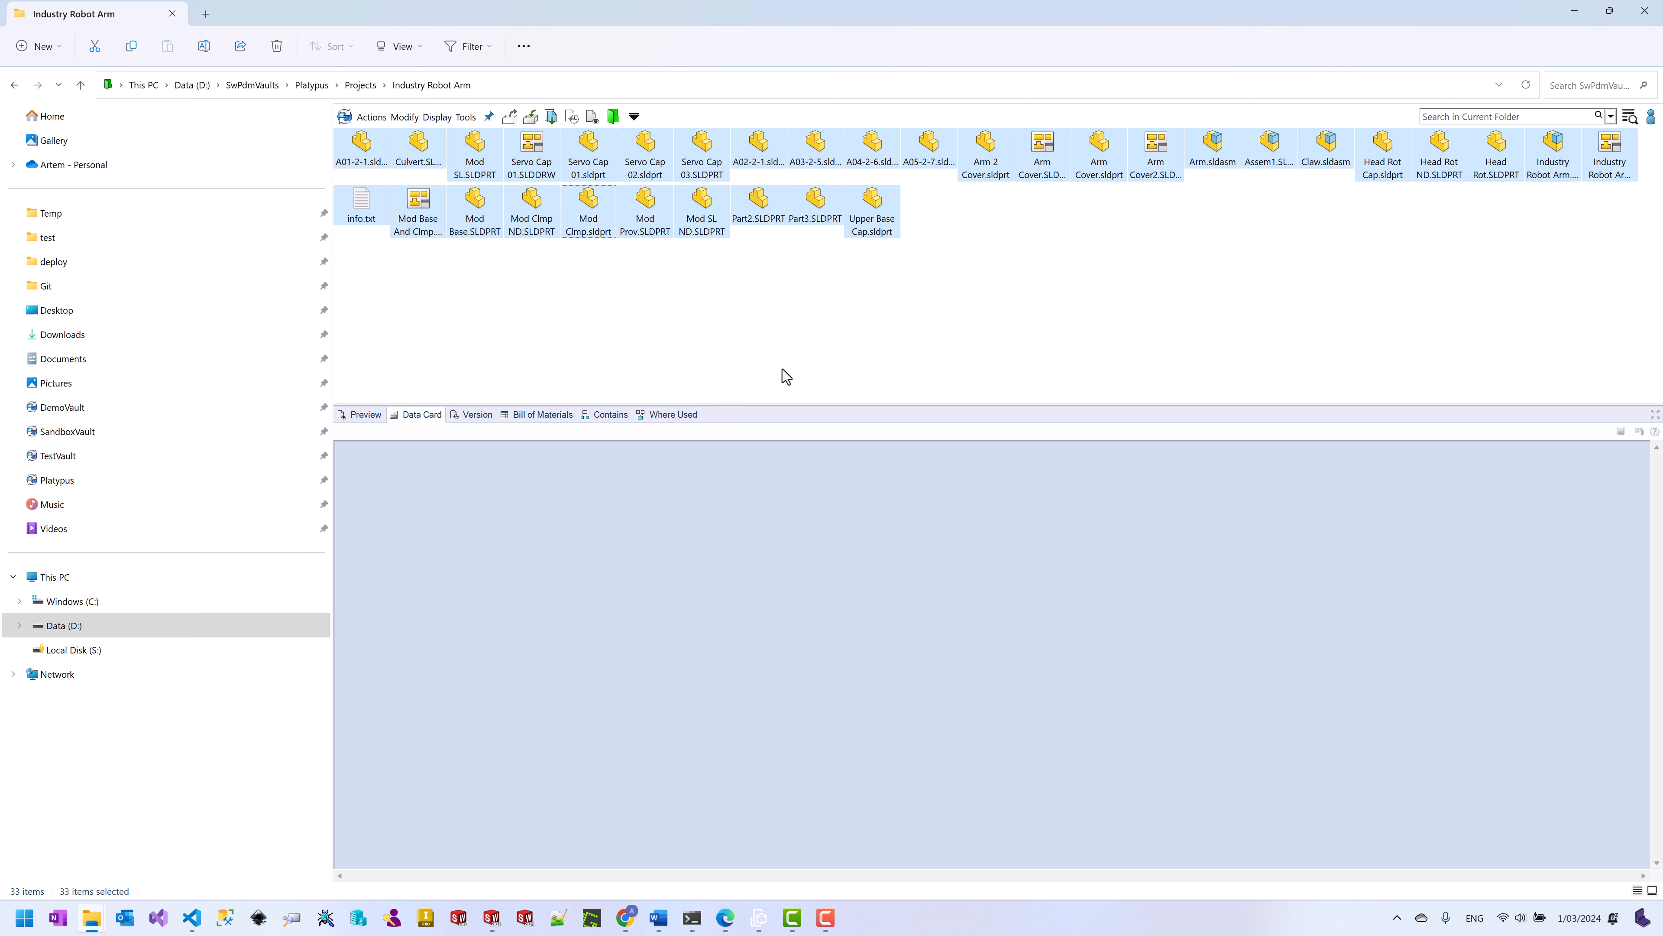
left_click(617, 385)
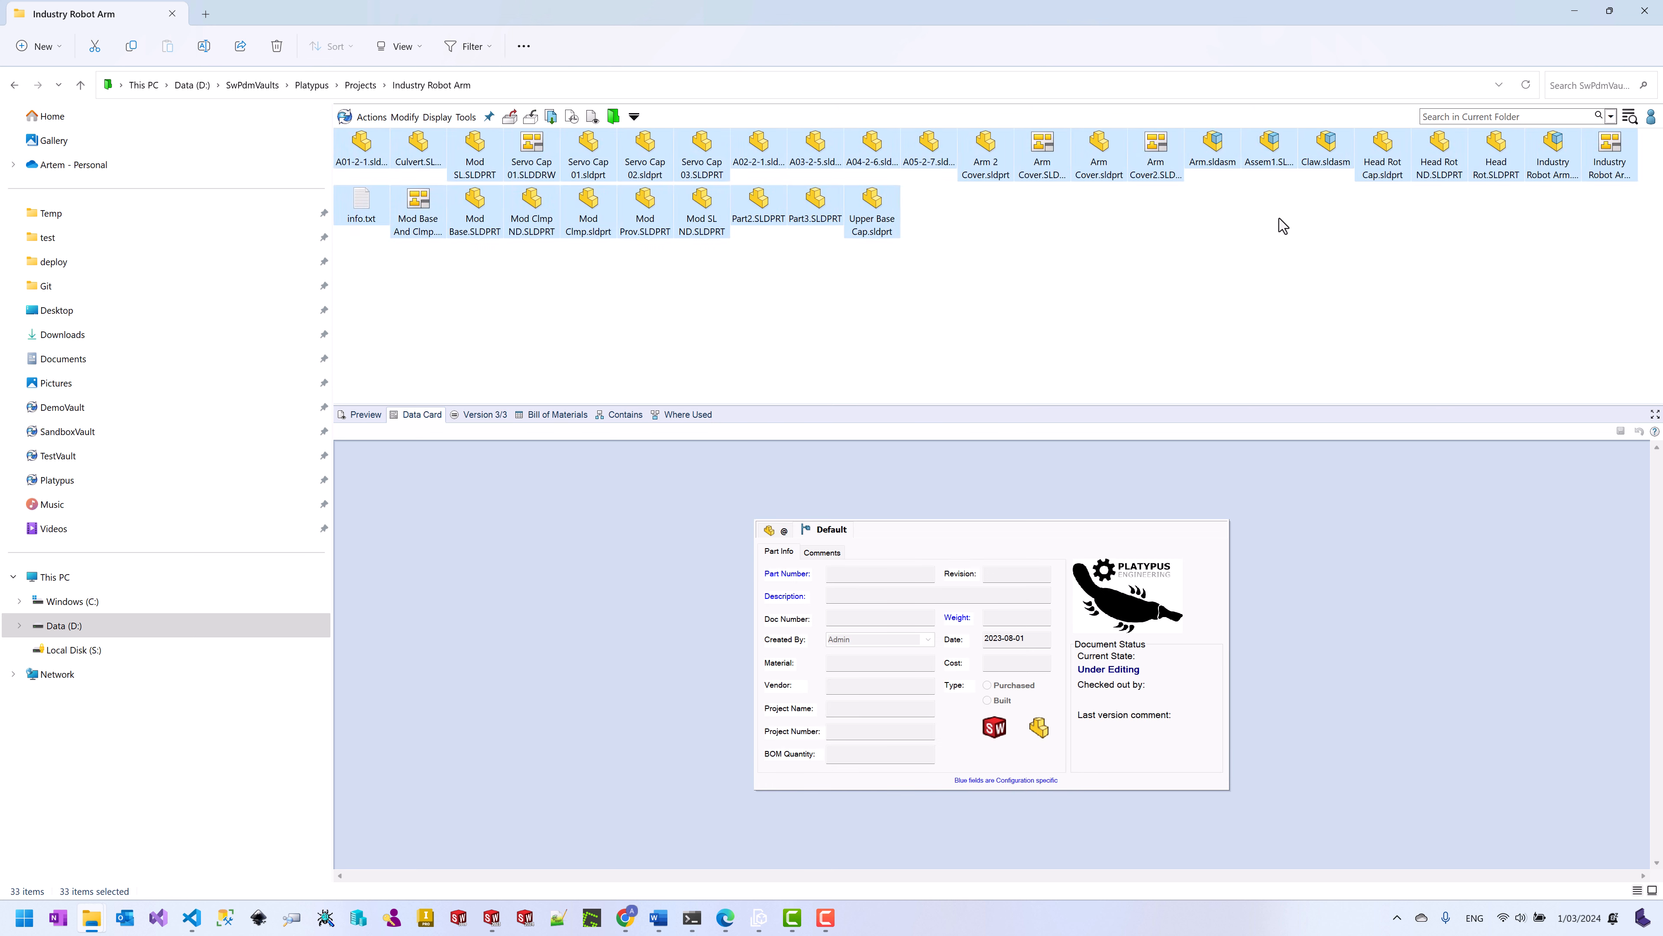
left_click(1552, 157)
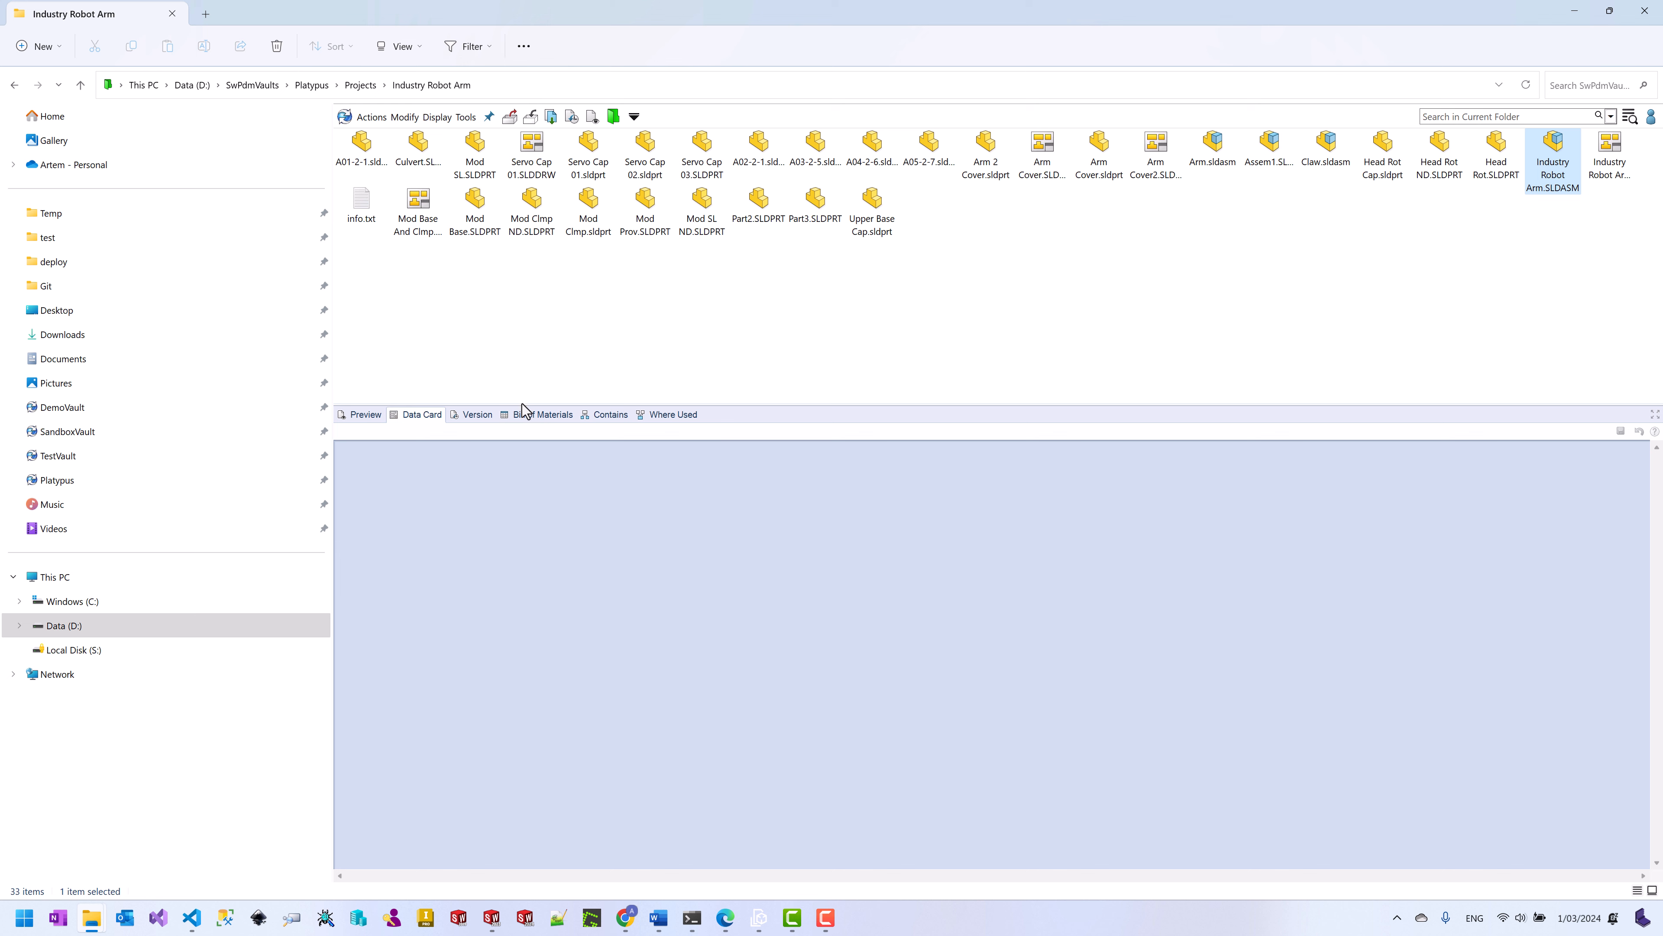
Step: Open the Industry Robot Arm assembly in BOM+ with Full data and all rows expanded
left_click(532, 417)
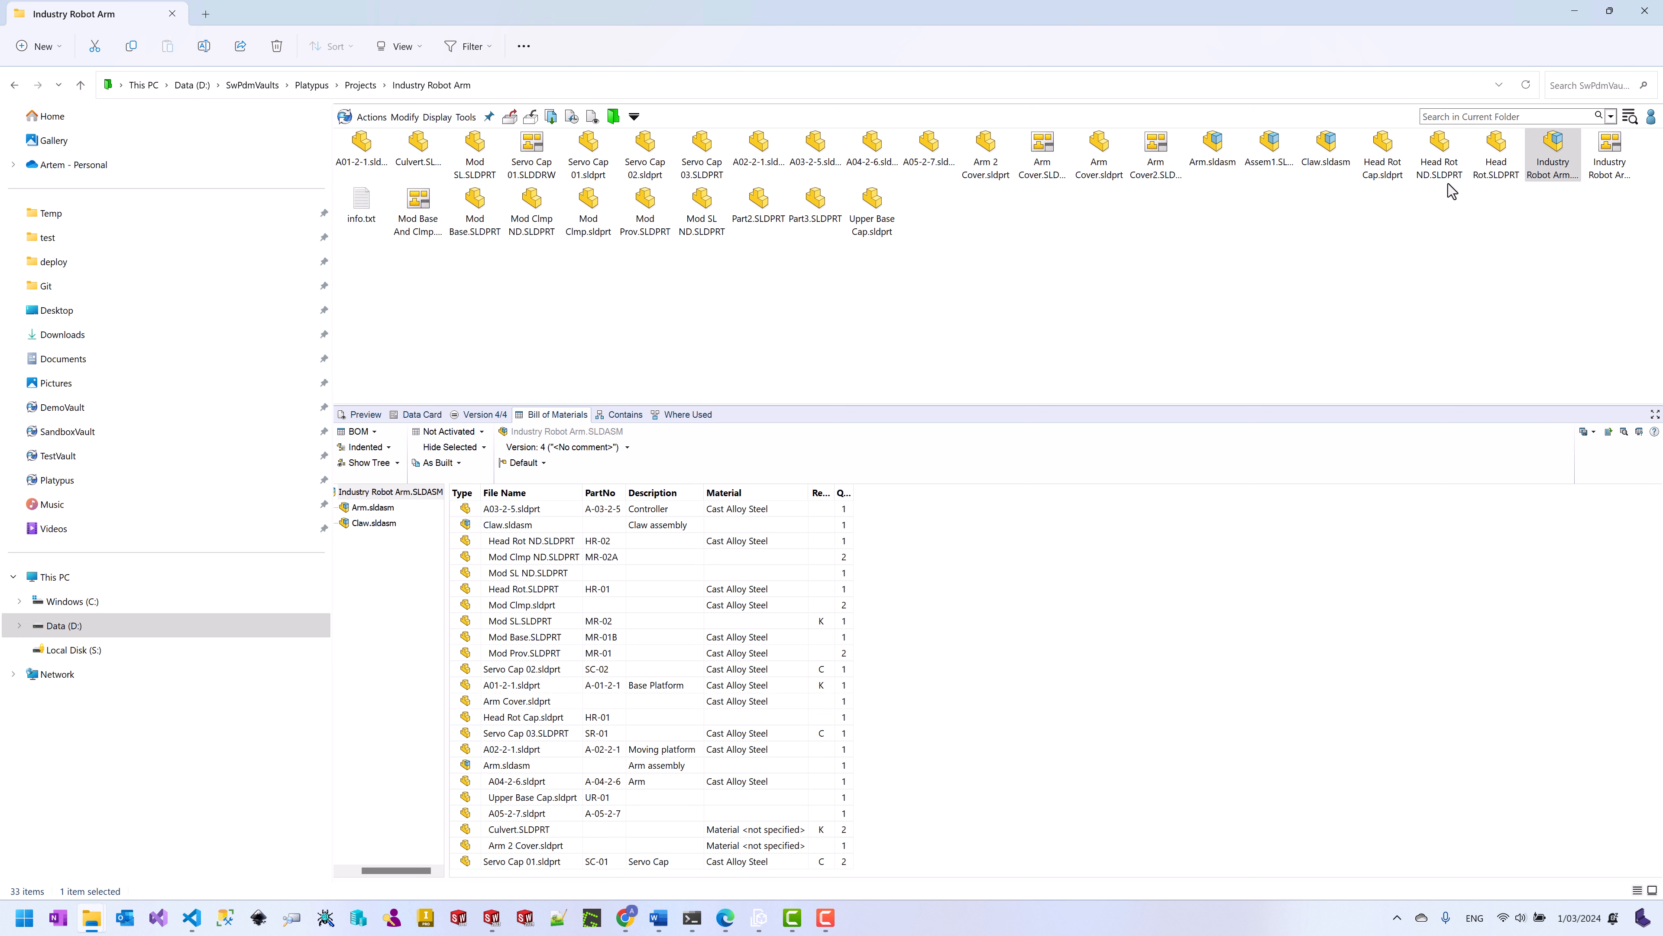
right_click(1548, 159)
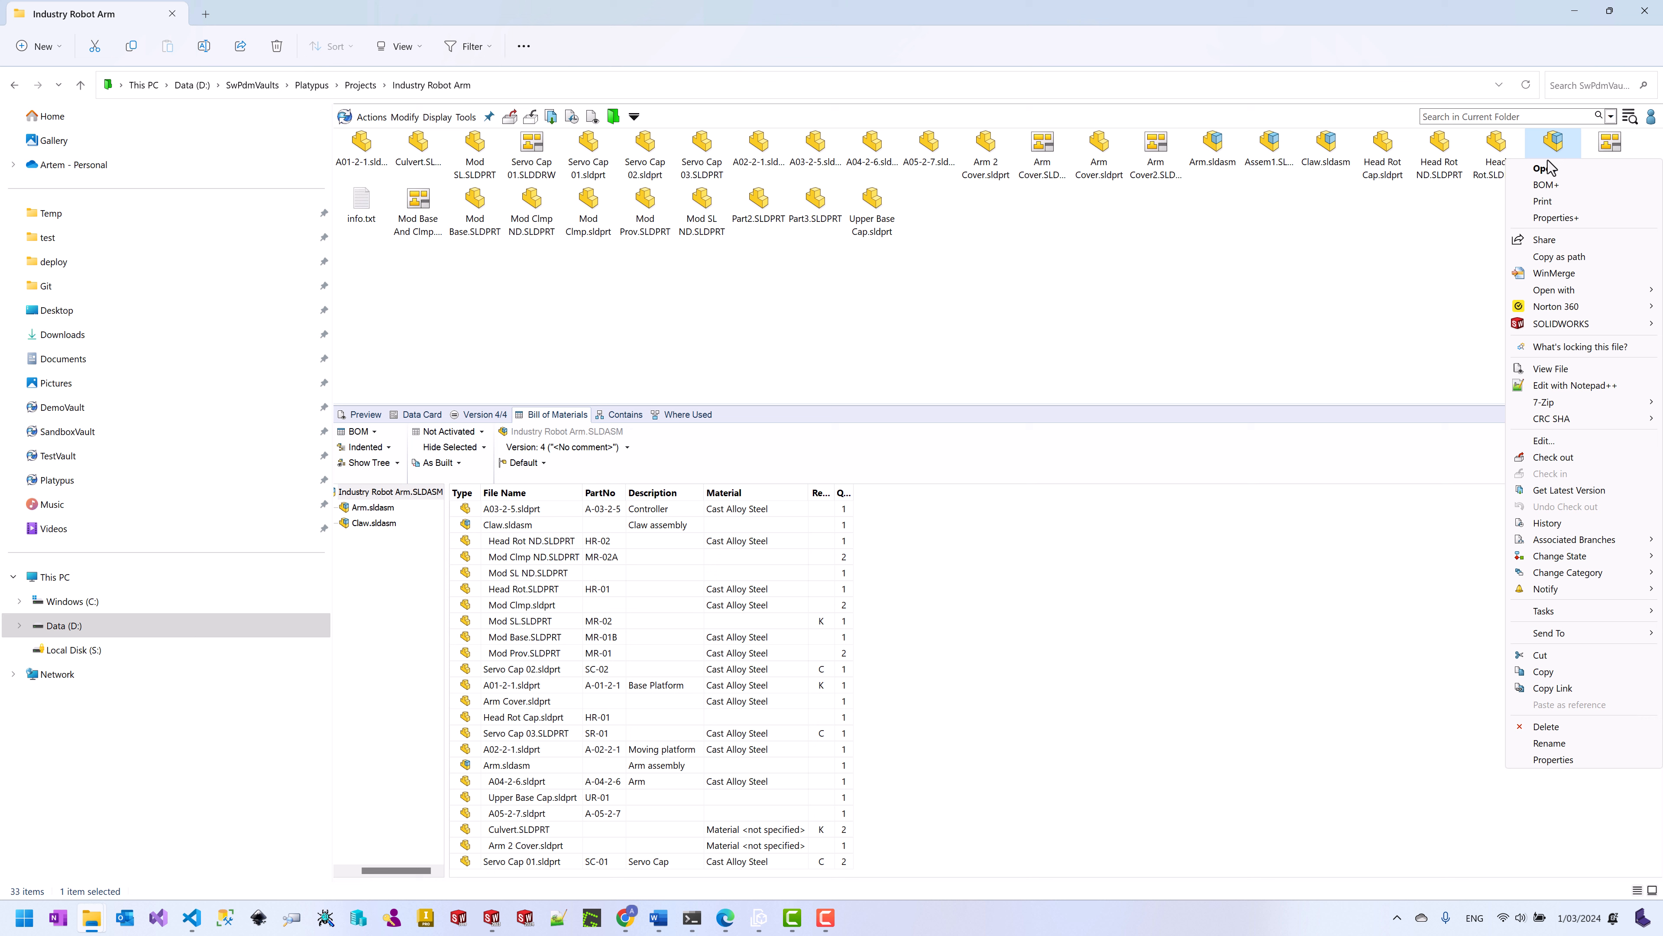
left_click(1547, 184)
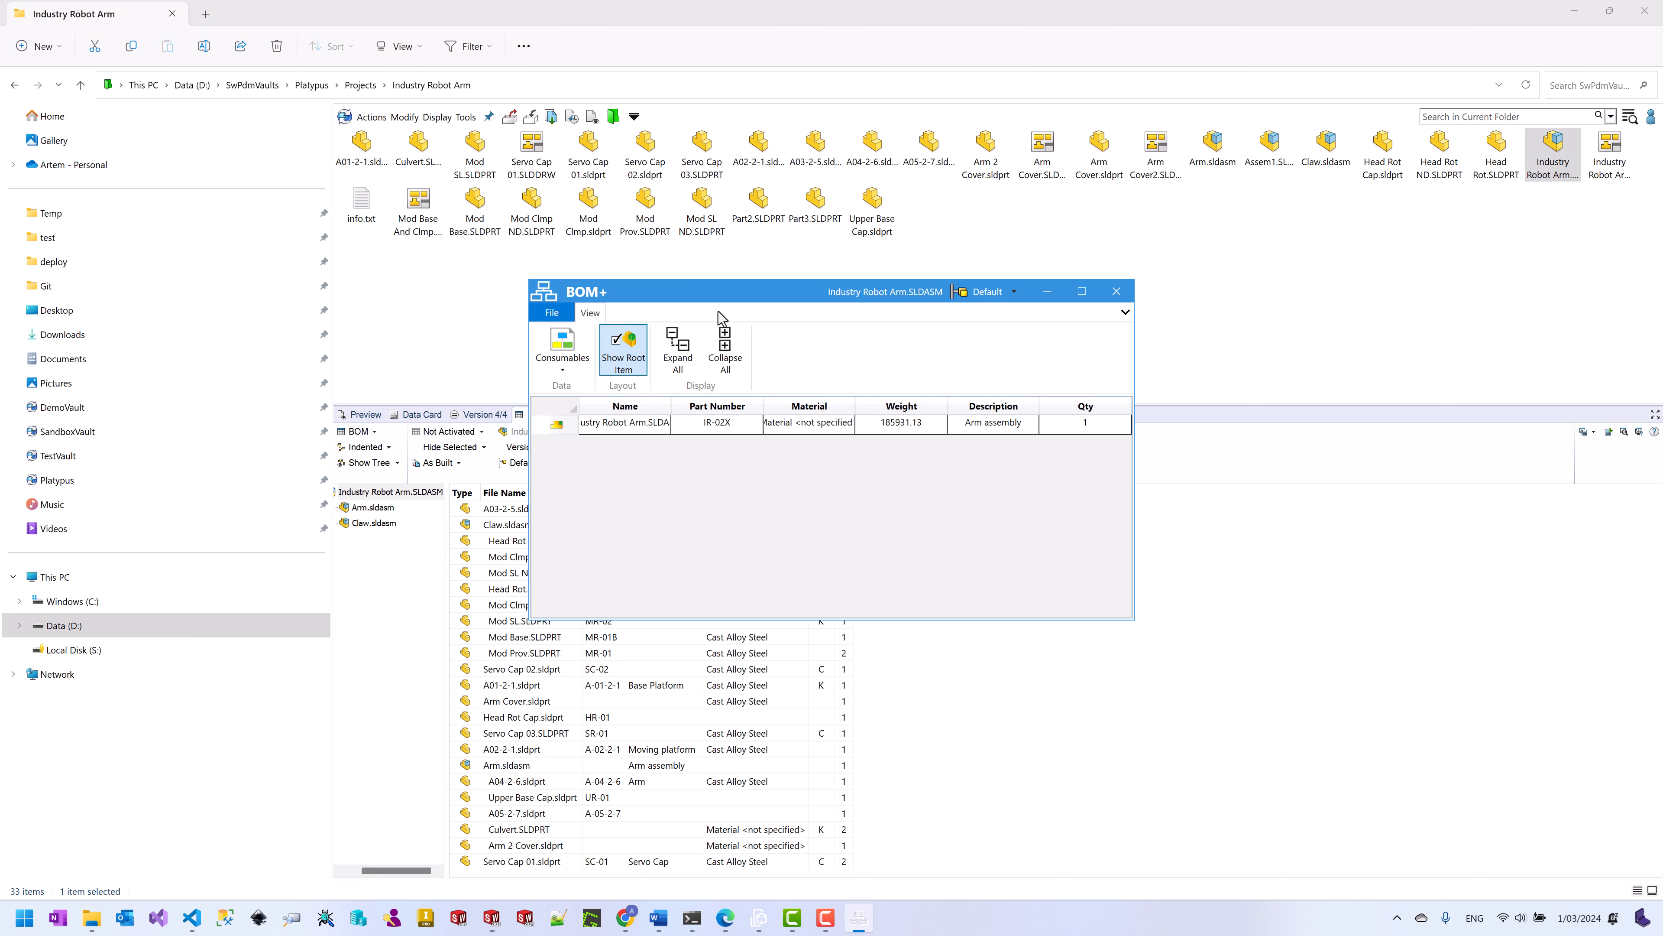
left_click(561, 354)
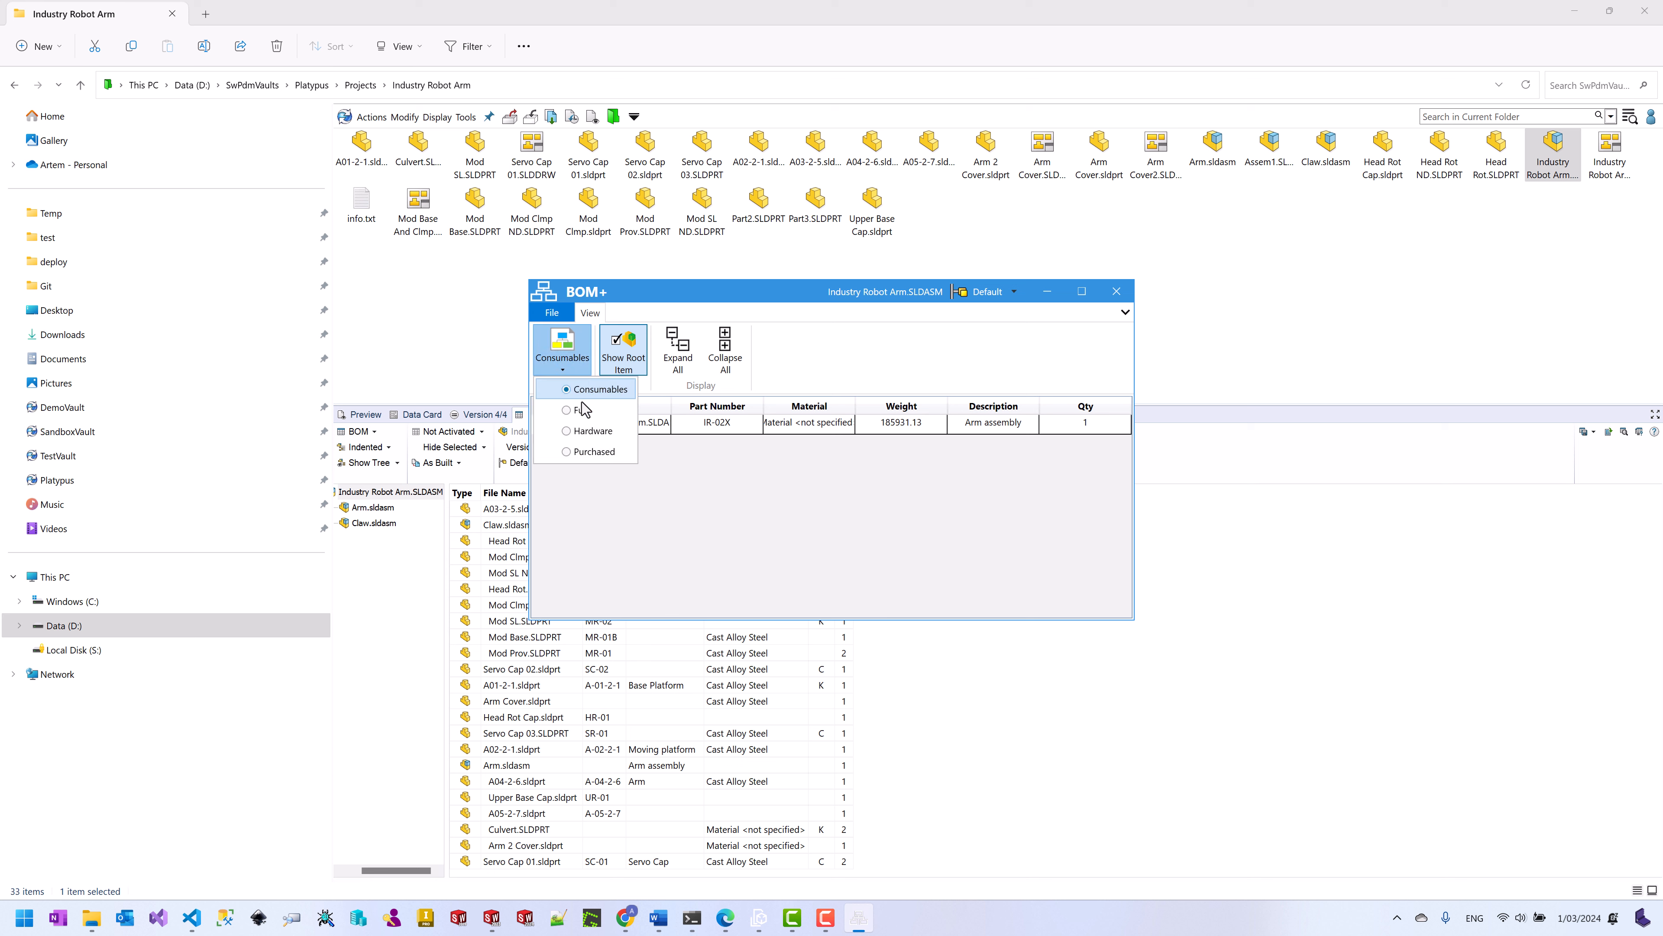
left_click(583, 409)
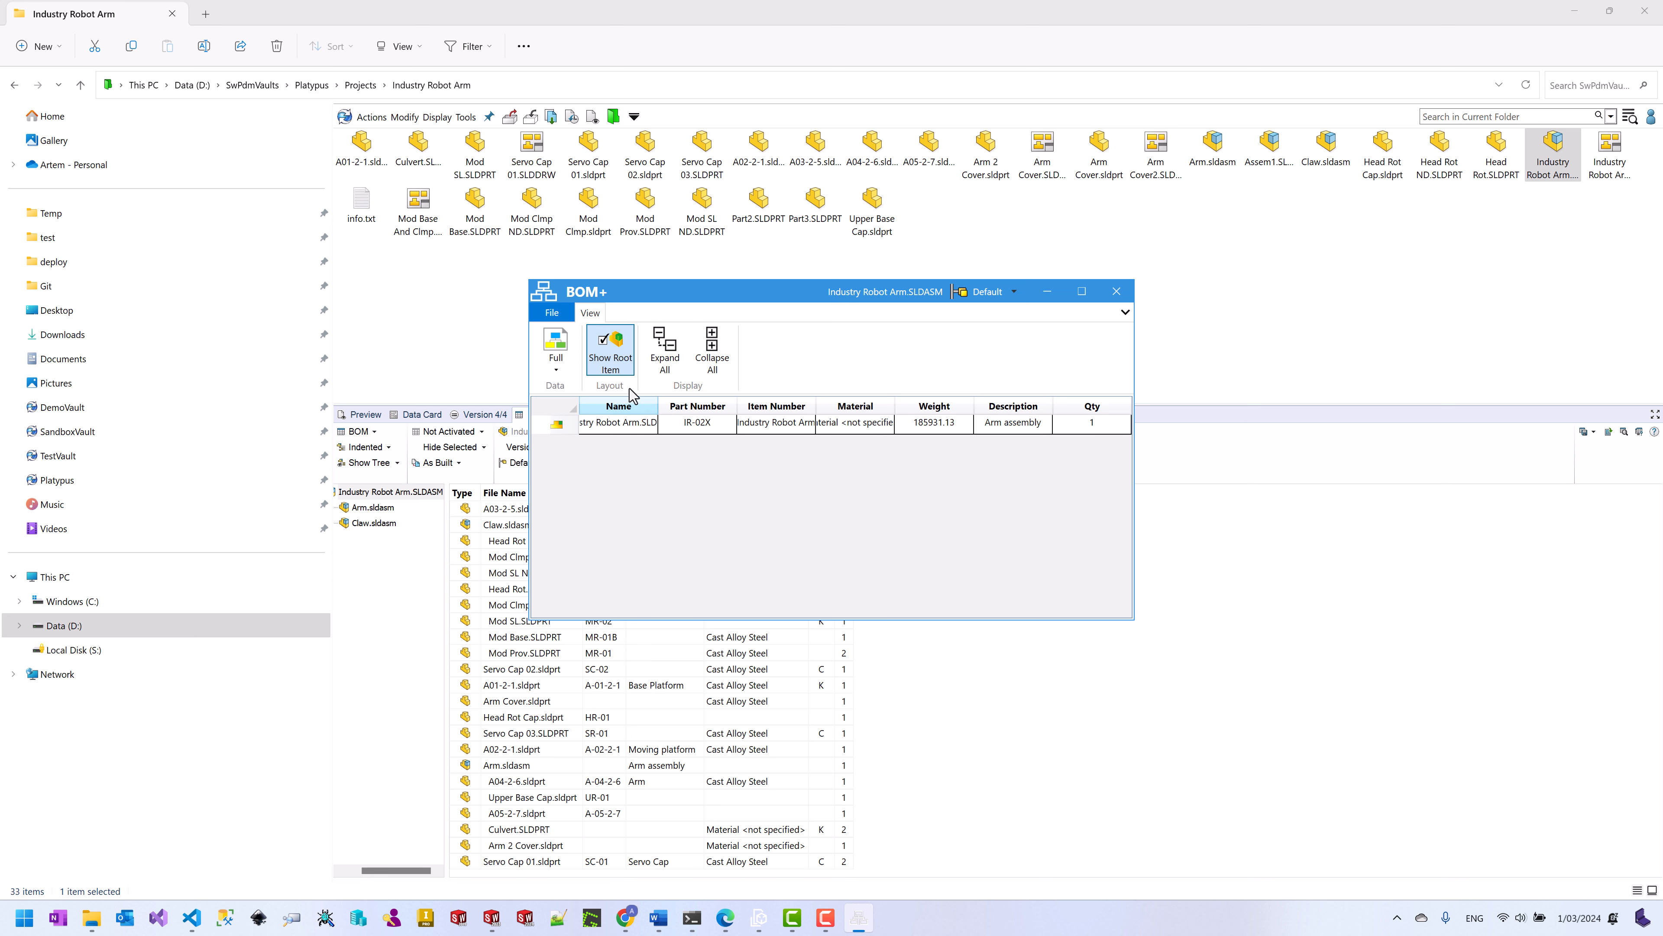
left_click(662, 366)
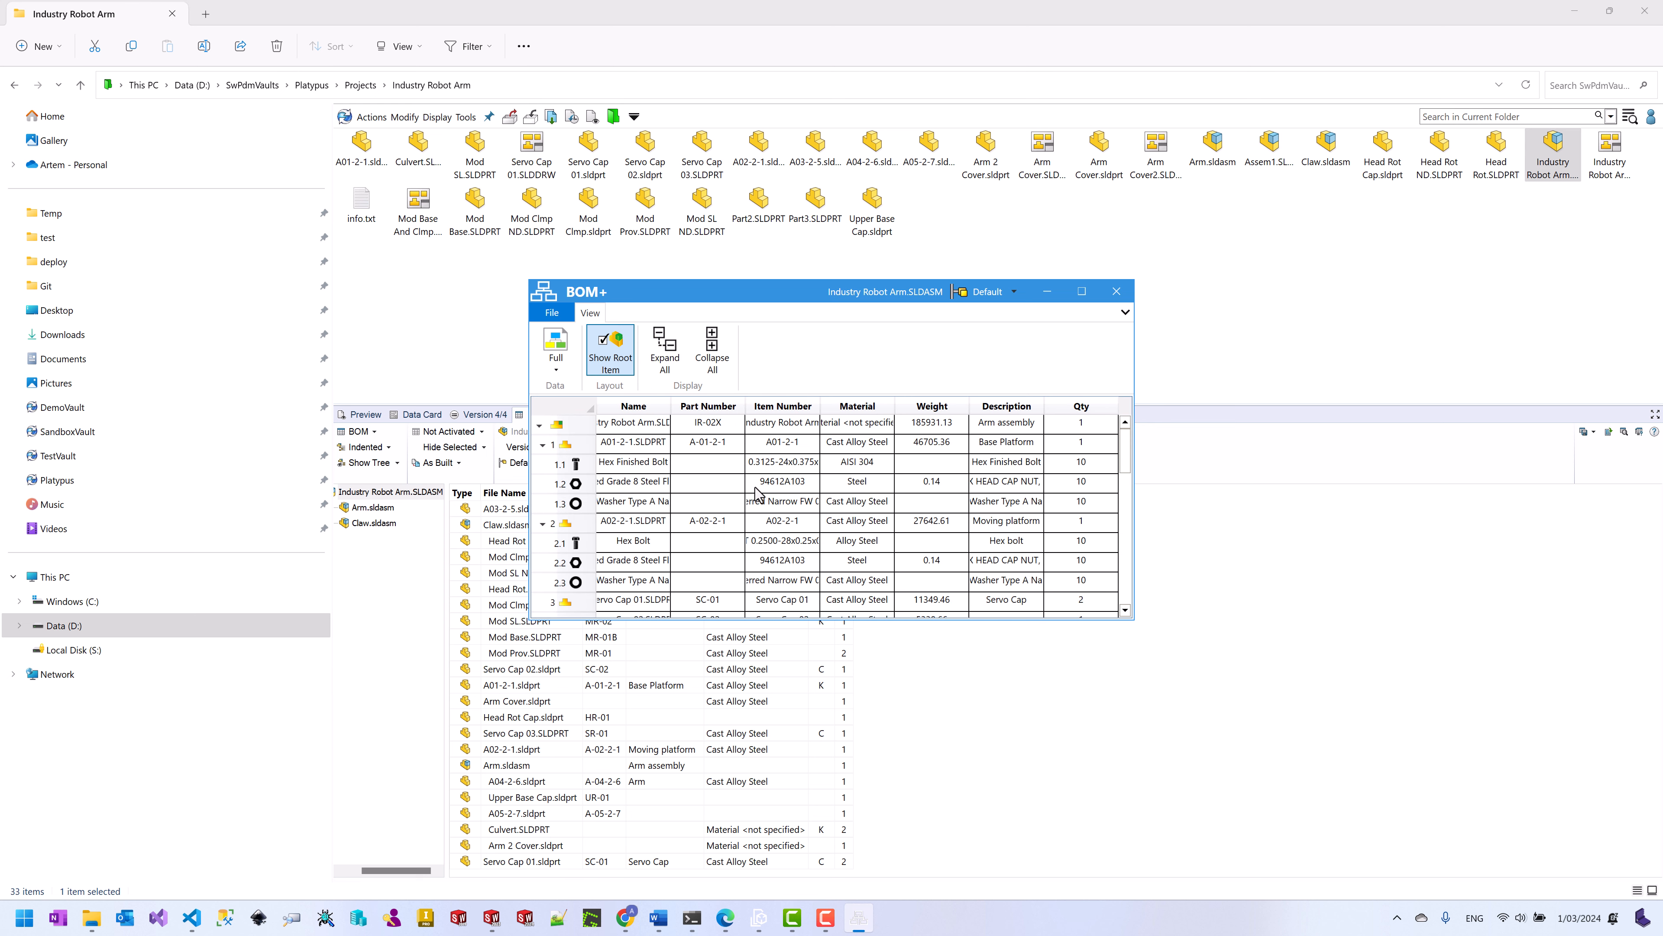
Step: Switch the BOM to Hardware, export it as Industry Robot Arm.xml, and close BOM+
scroll(753, 490, "down", 8)
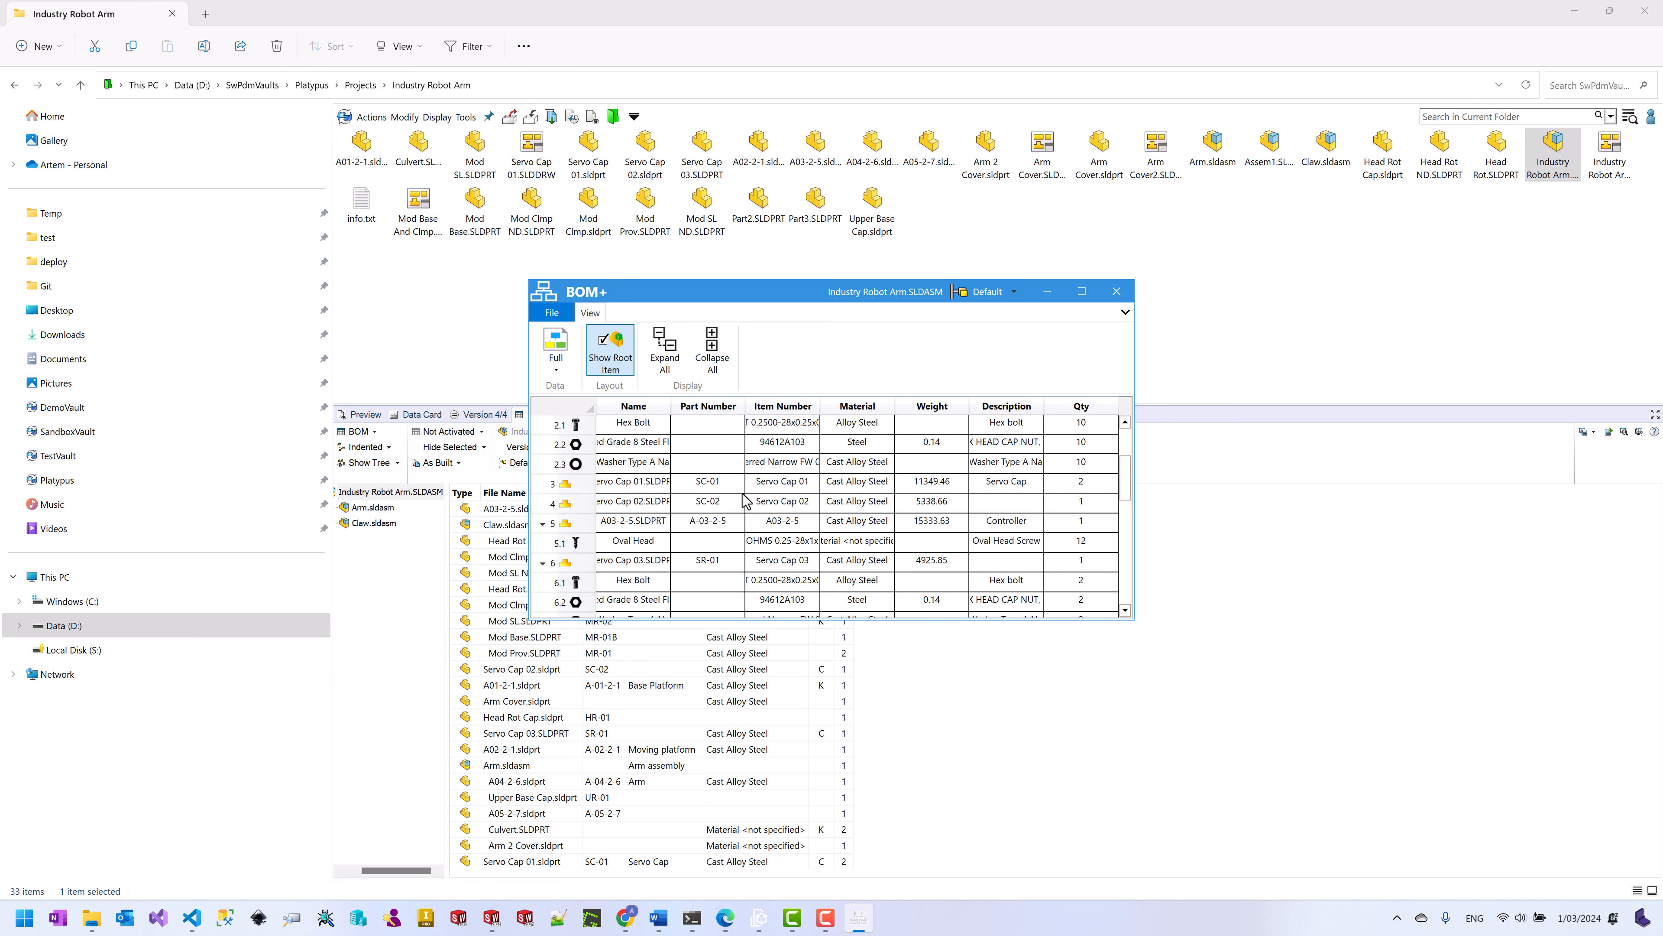
left_click(556, 362)
left_click(578, 432)
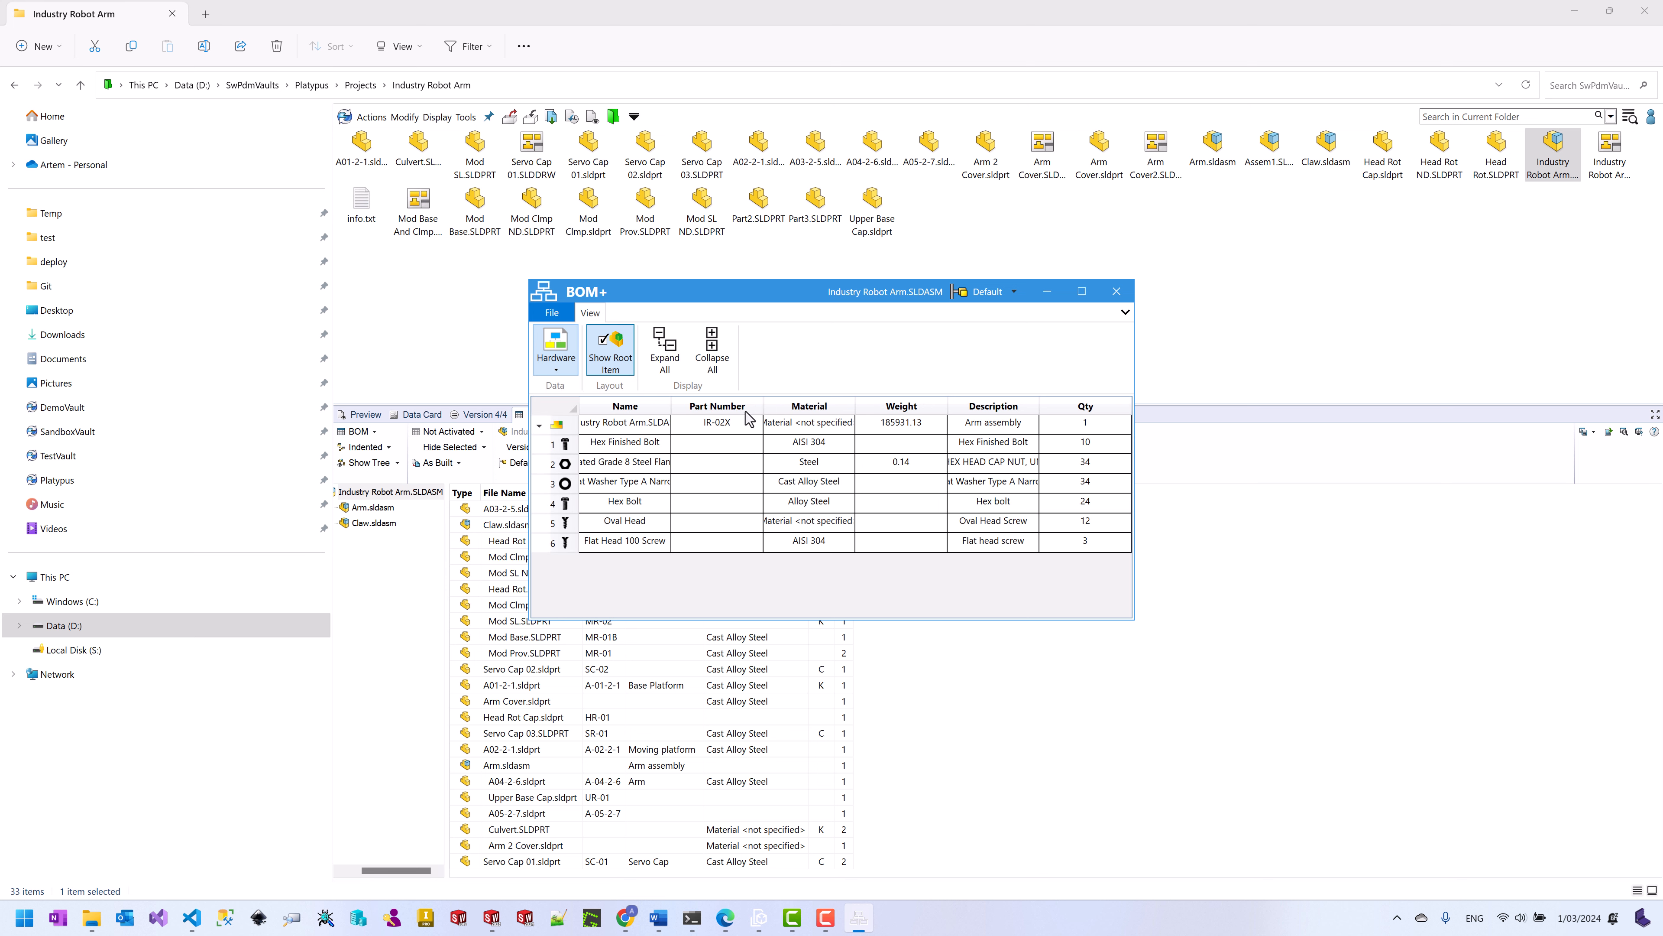
left_click(555, 315)
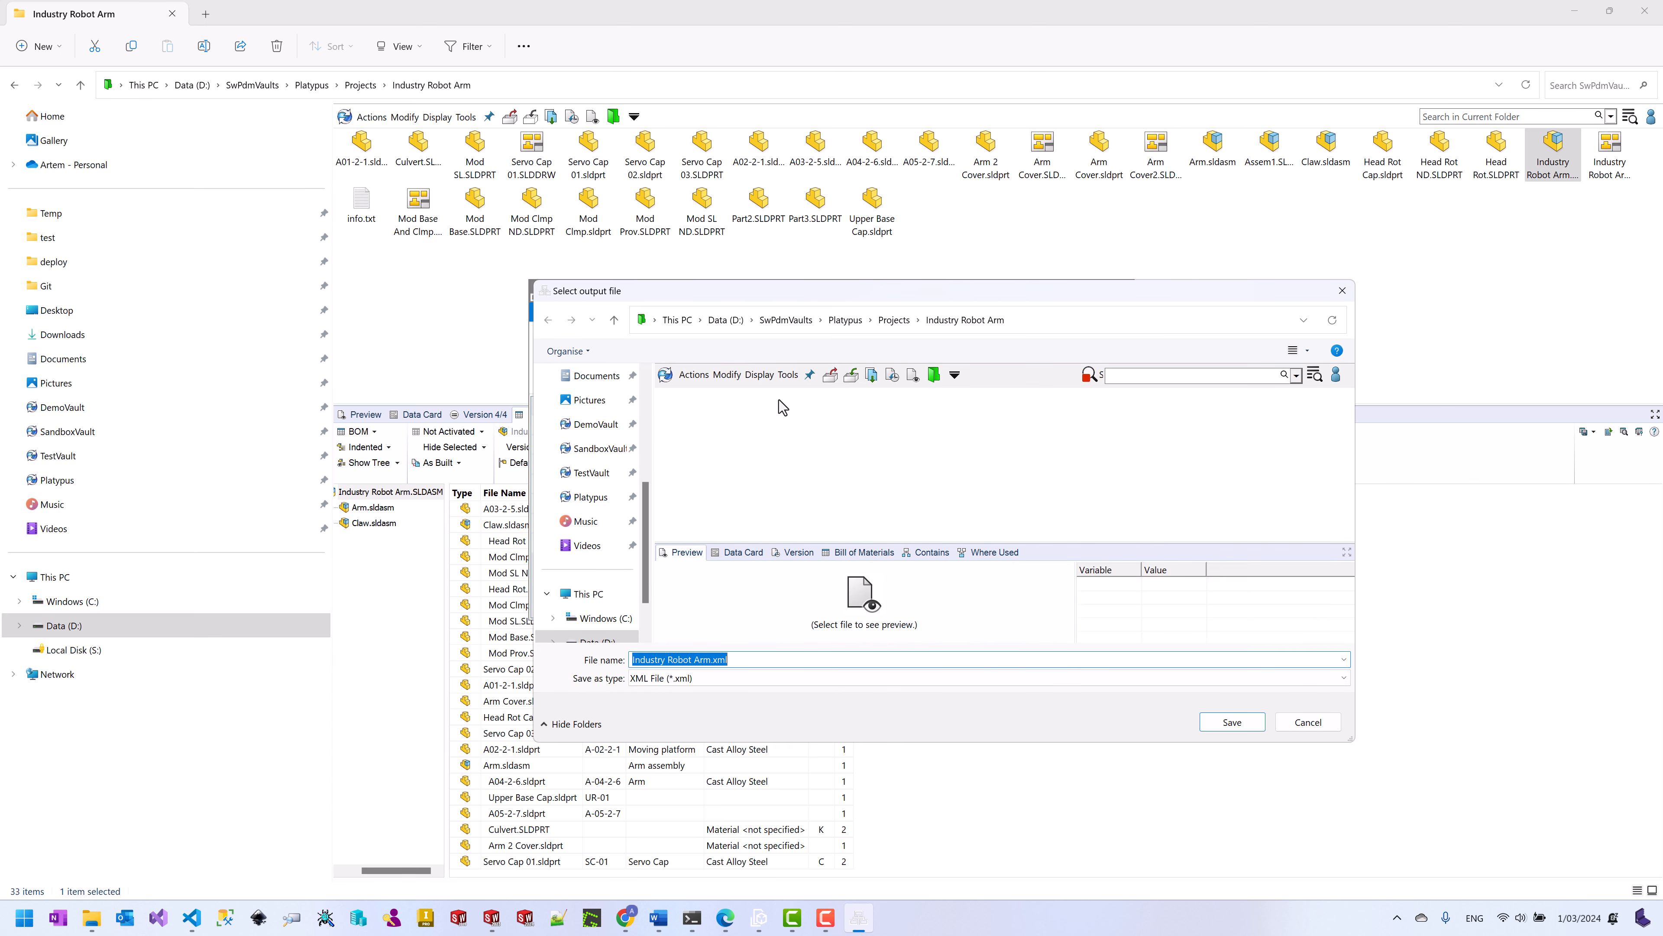
left_click(1232, 721)
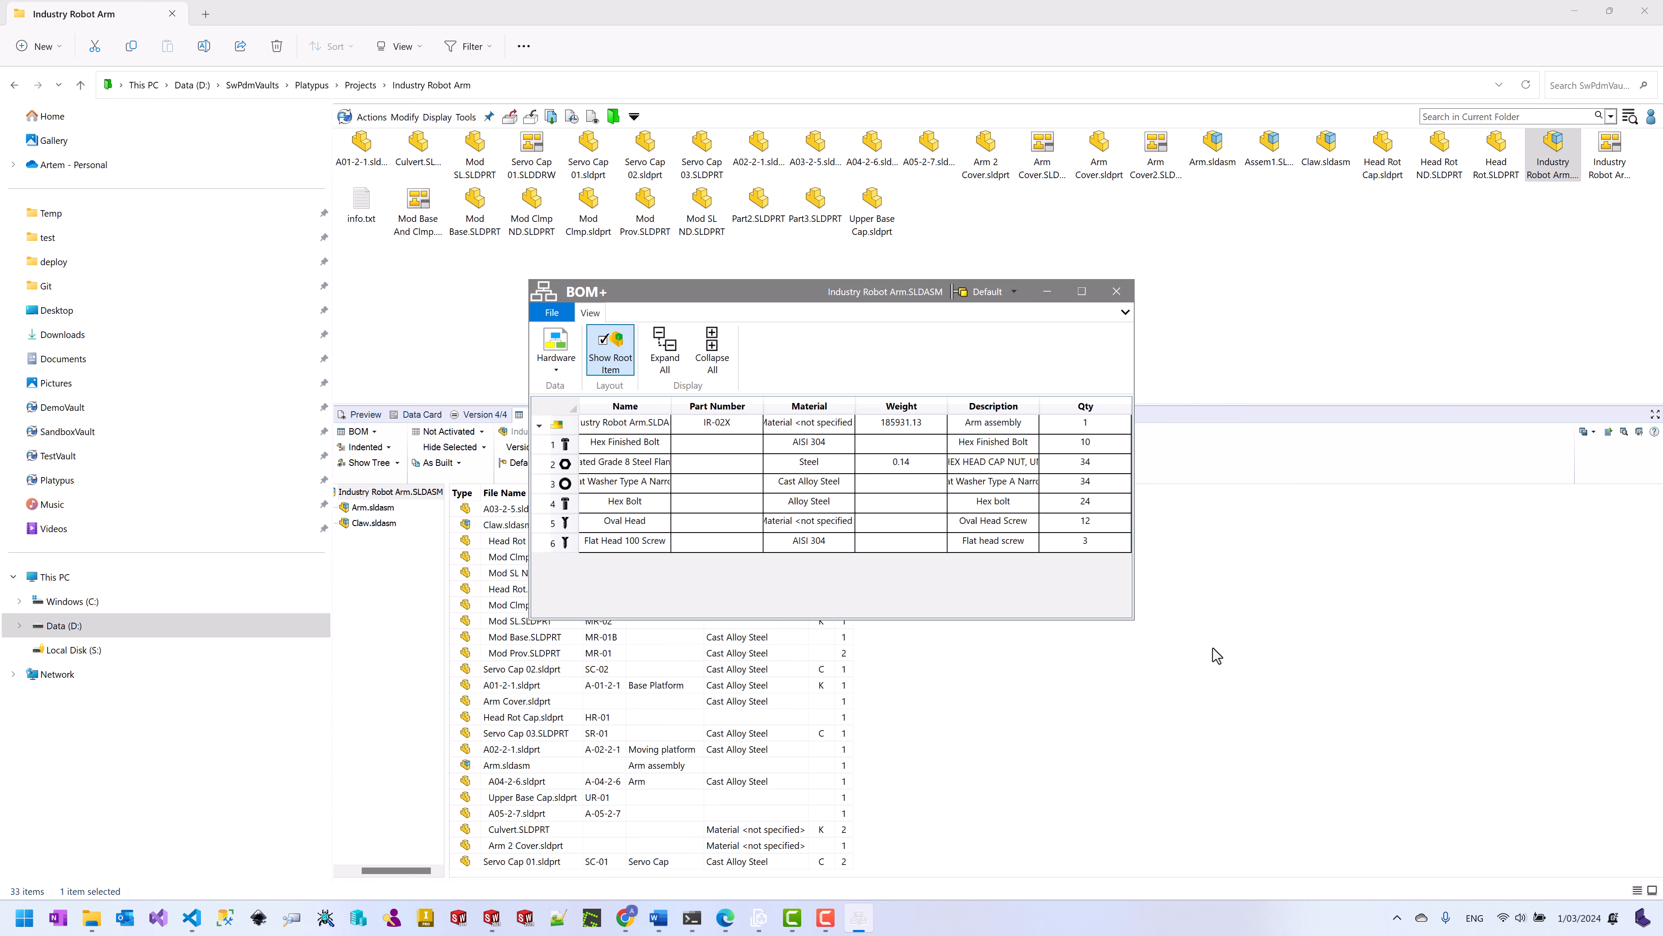
left_click(1117, 293)
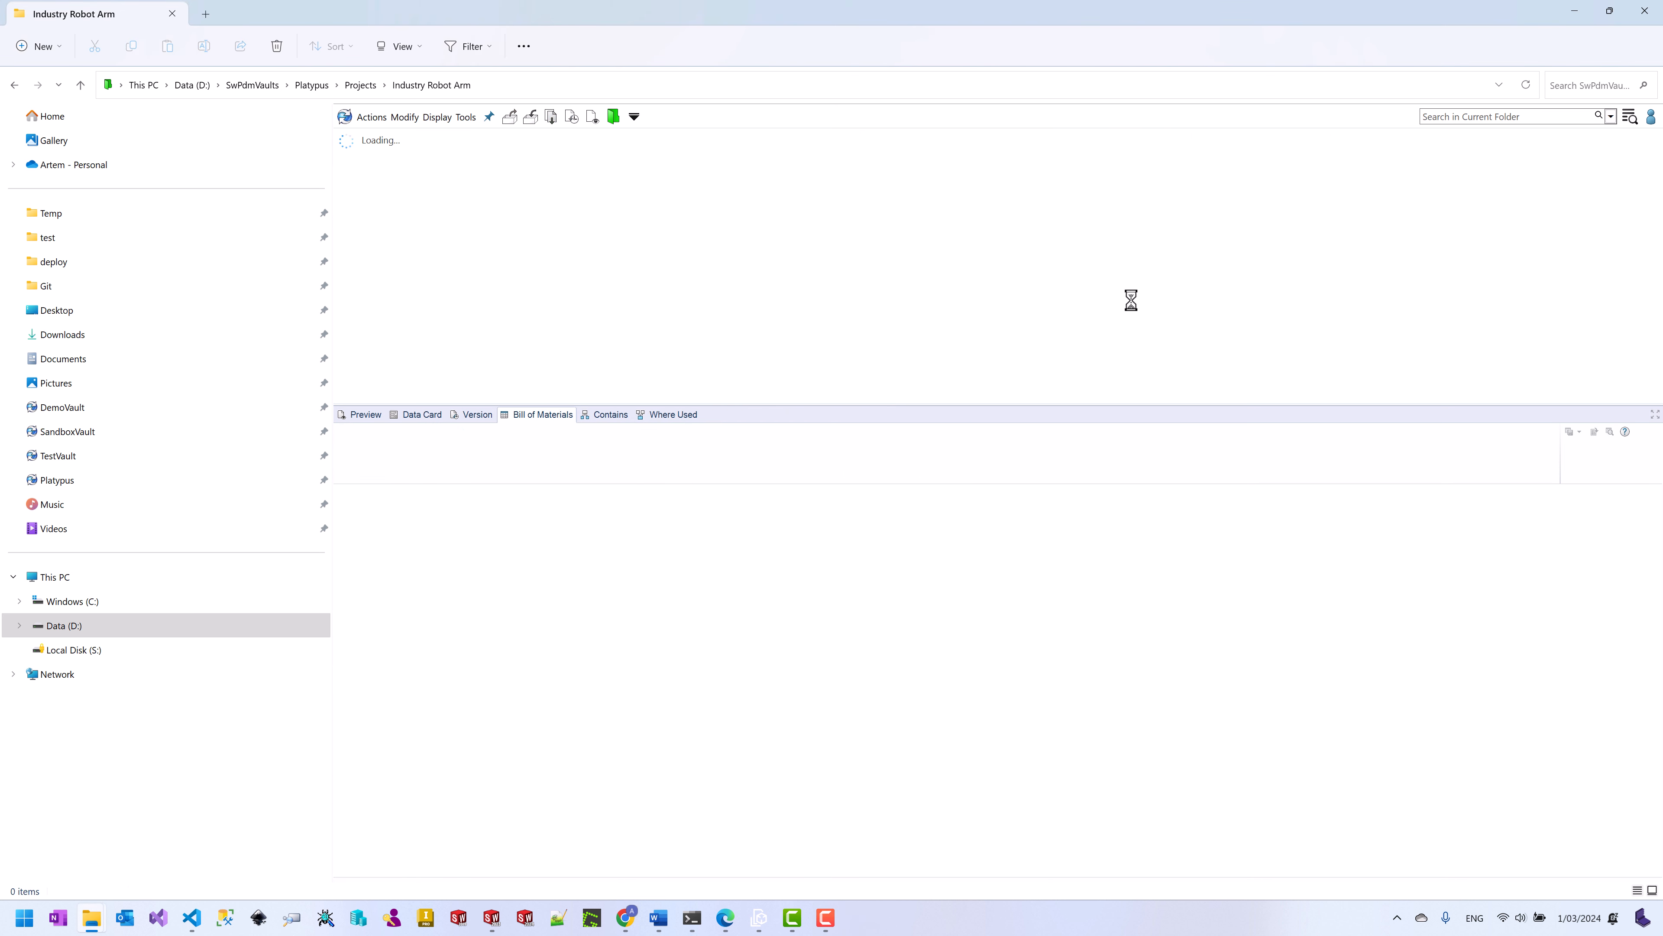
Step: Select Industry Robot Arm.xml, then launch SOLIDWORKS PDM Administration by searching 'admin'
left_click(362, 157)
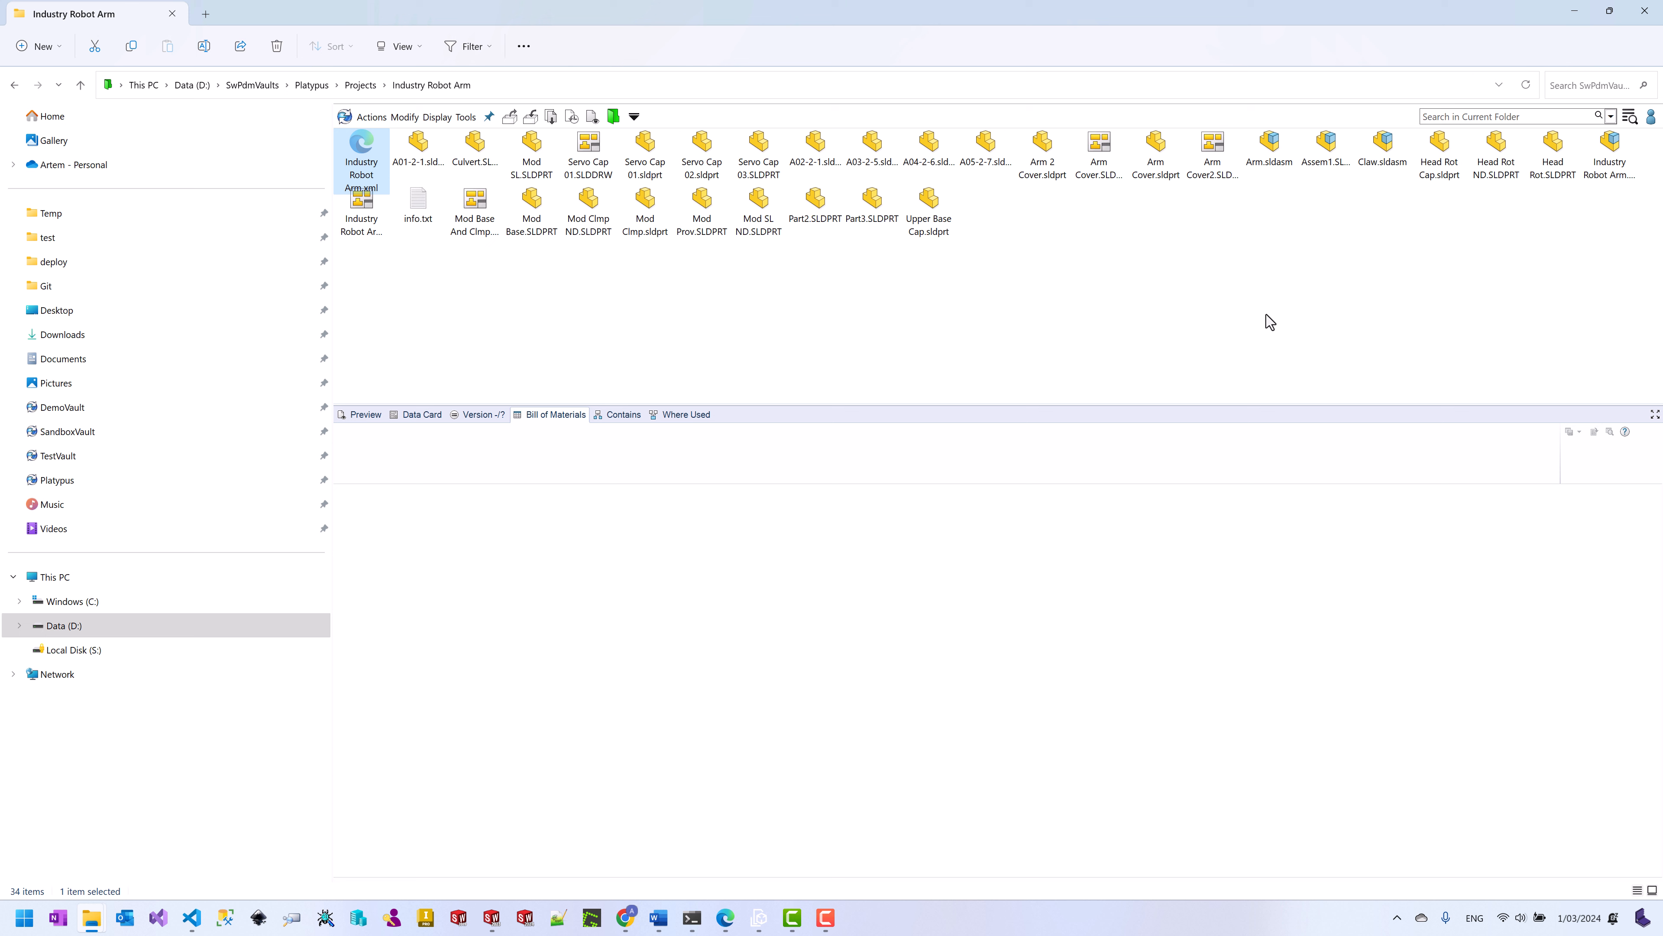
left_click(23, 919)
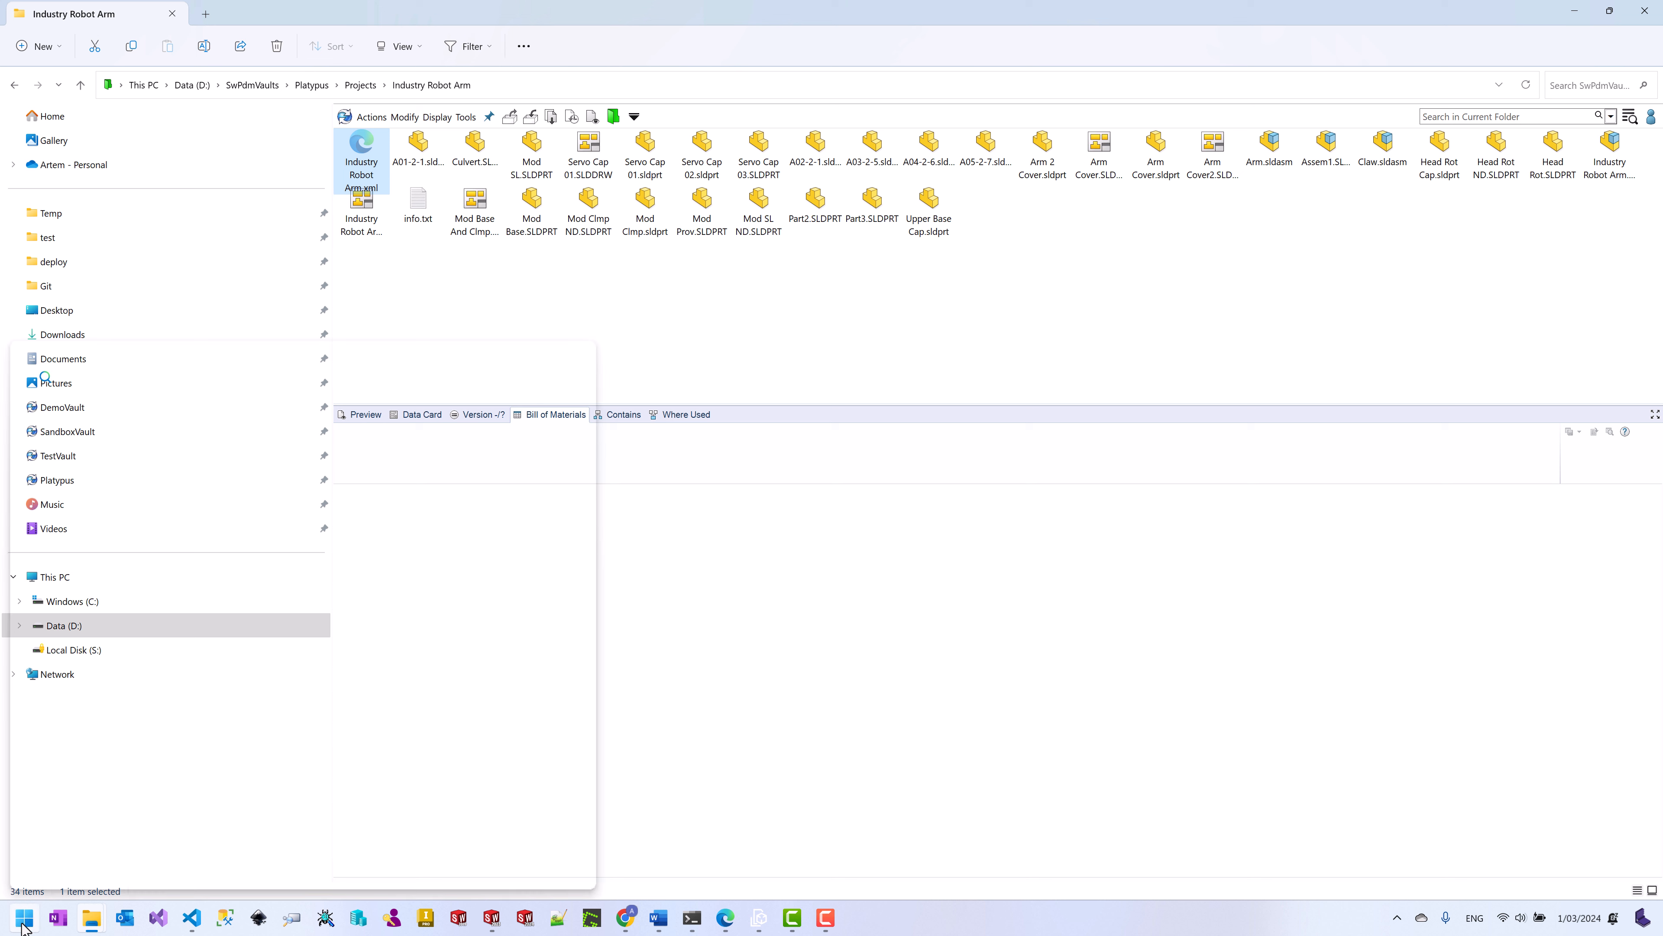
type("admin")
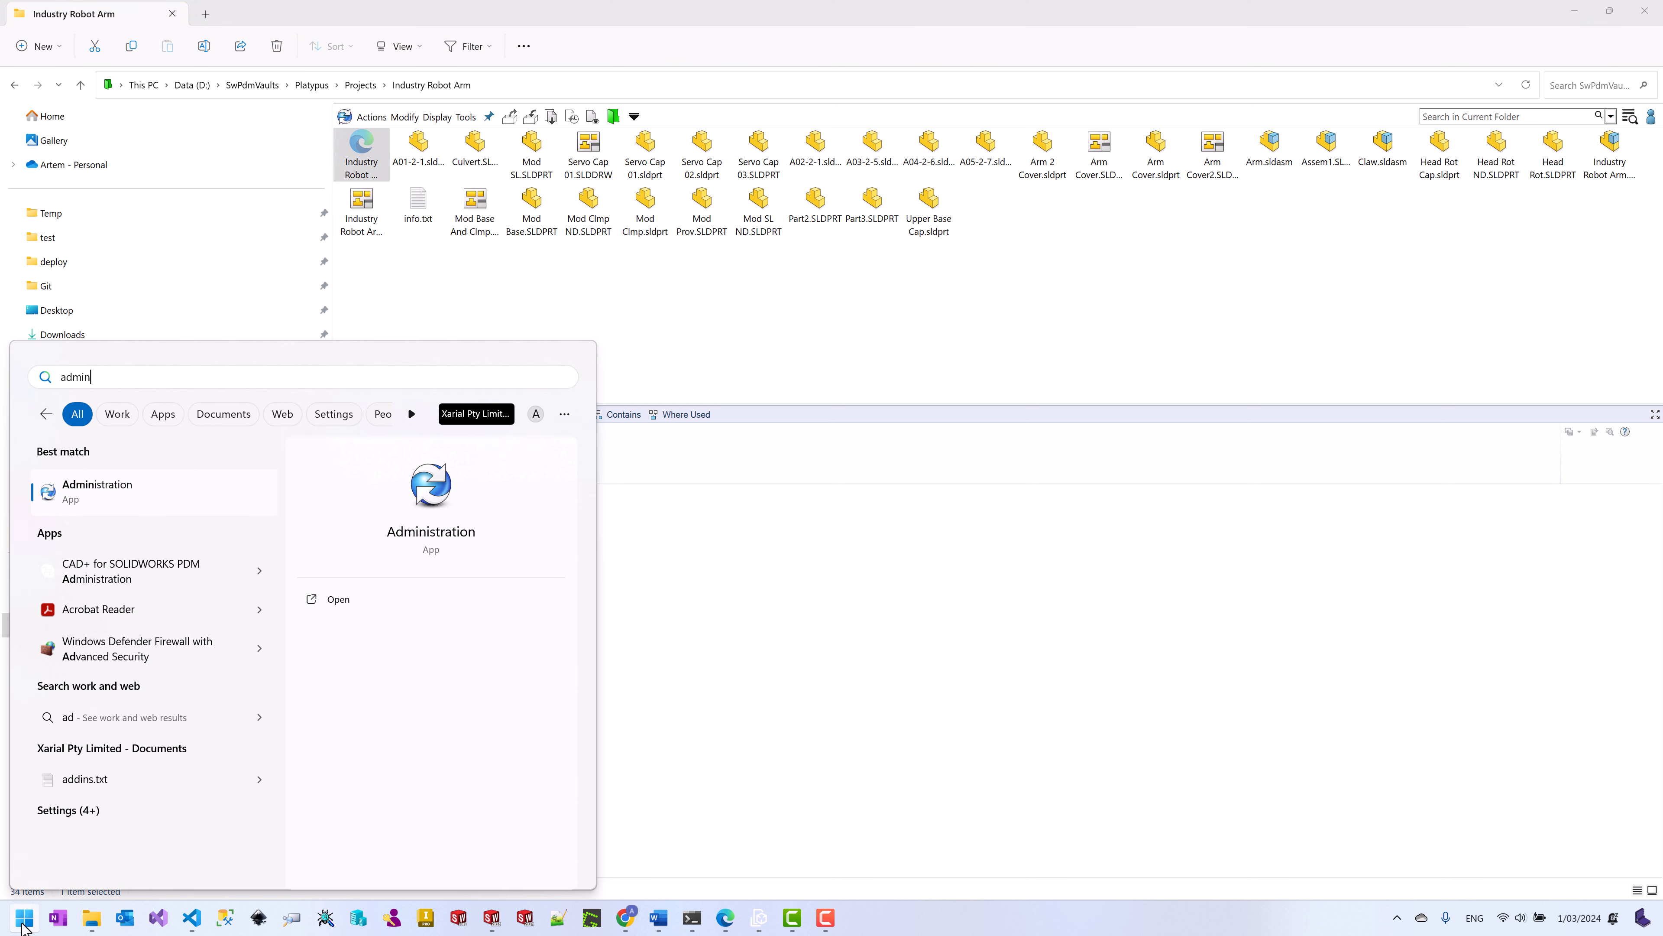
left_click(115, 497)
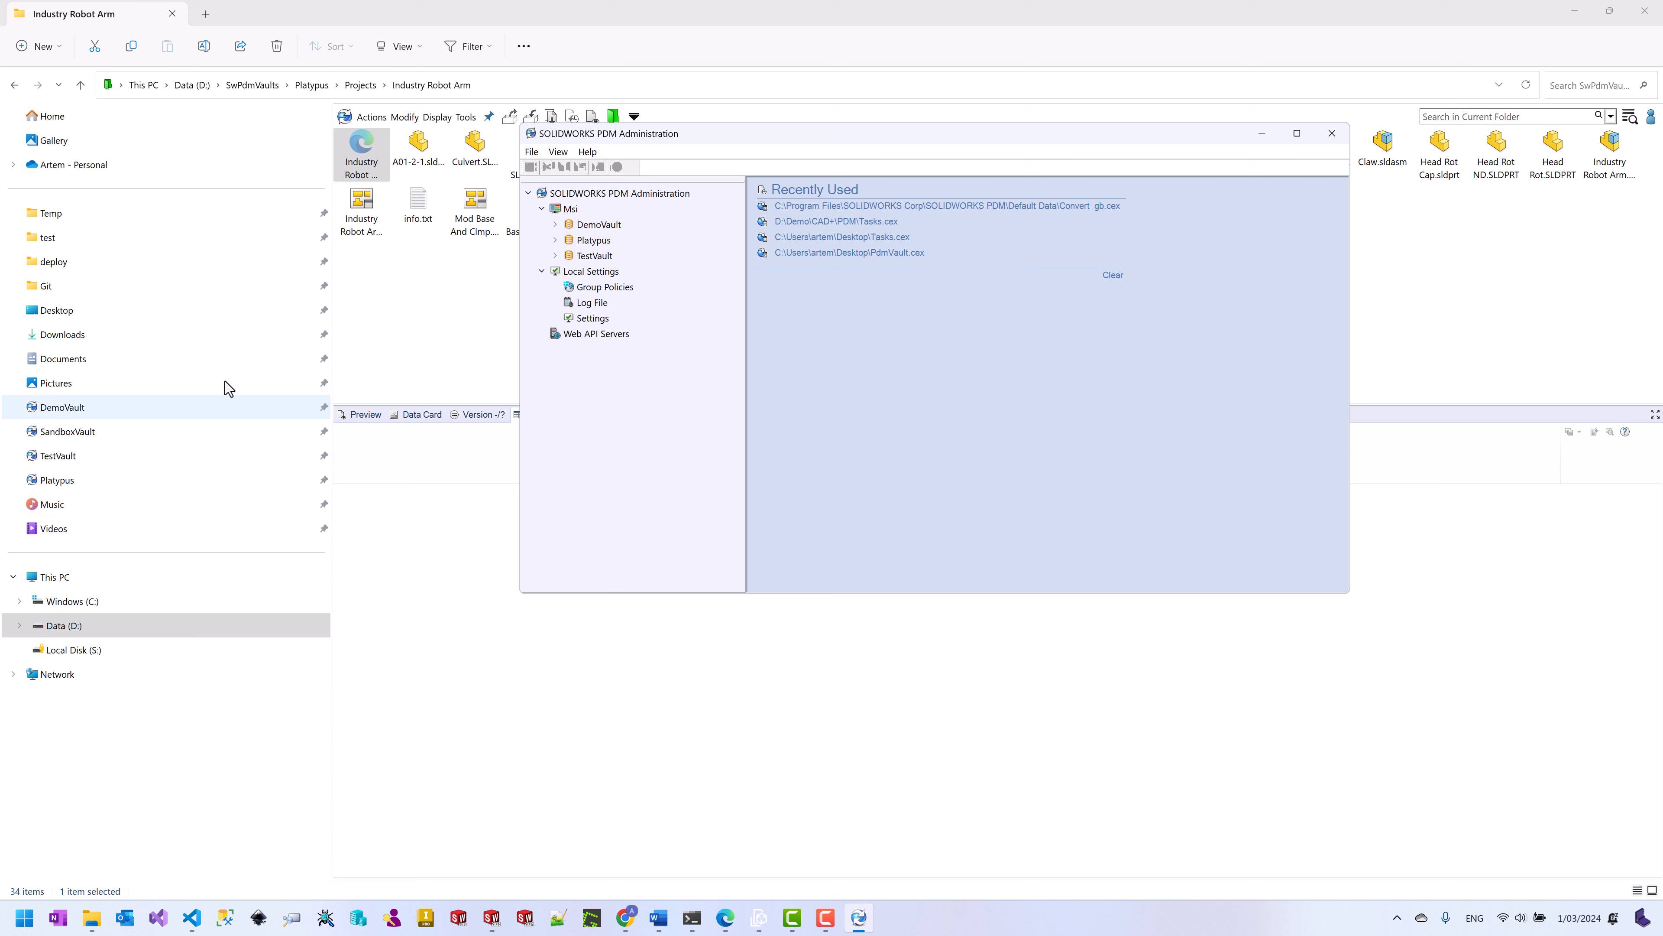
Step: Sign in to the Platypus vault with its password and create a new task named html
left_click(554, 241)
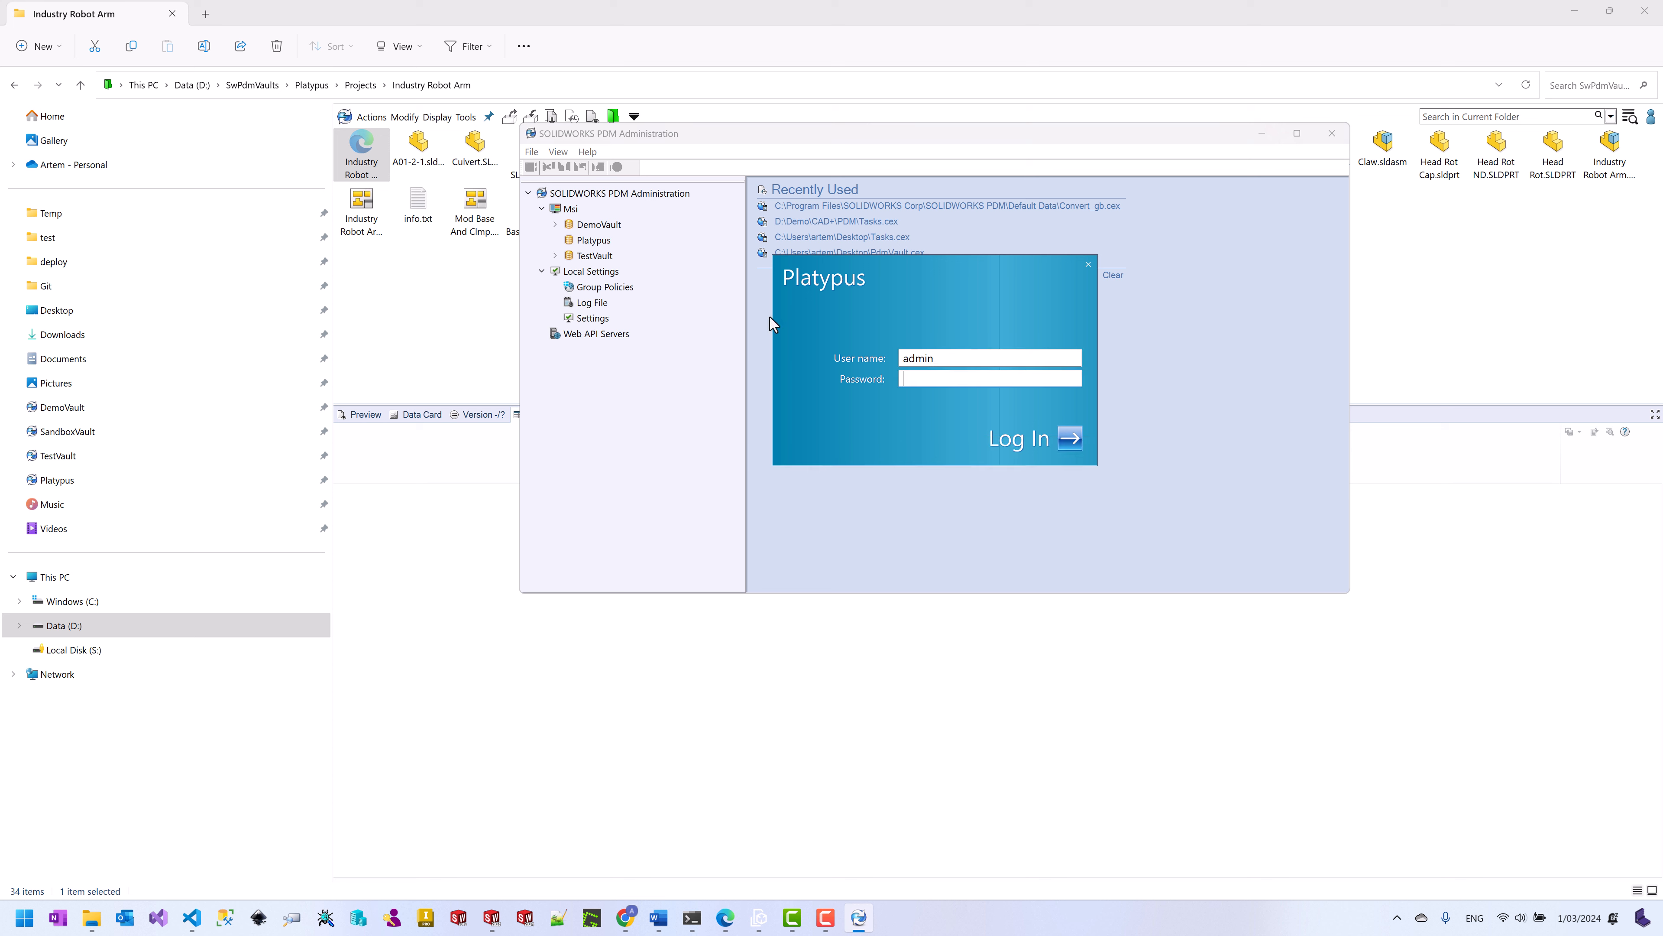
type("••••••••••")
left_click(1070, 437)
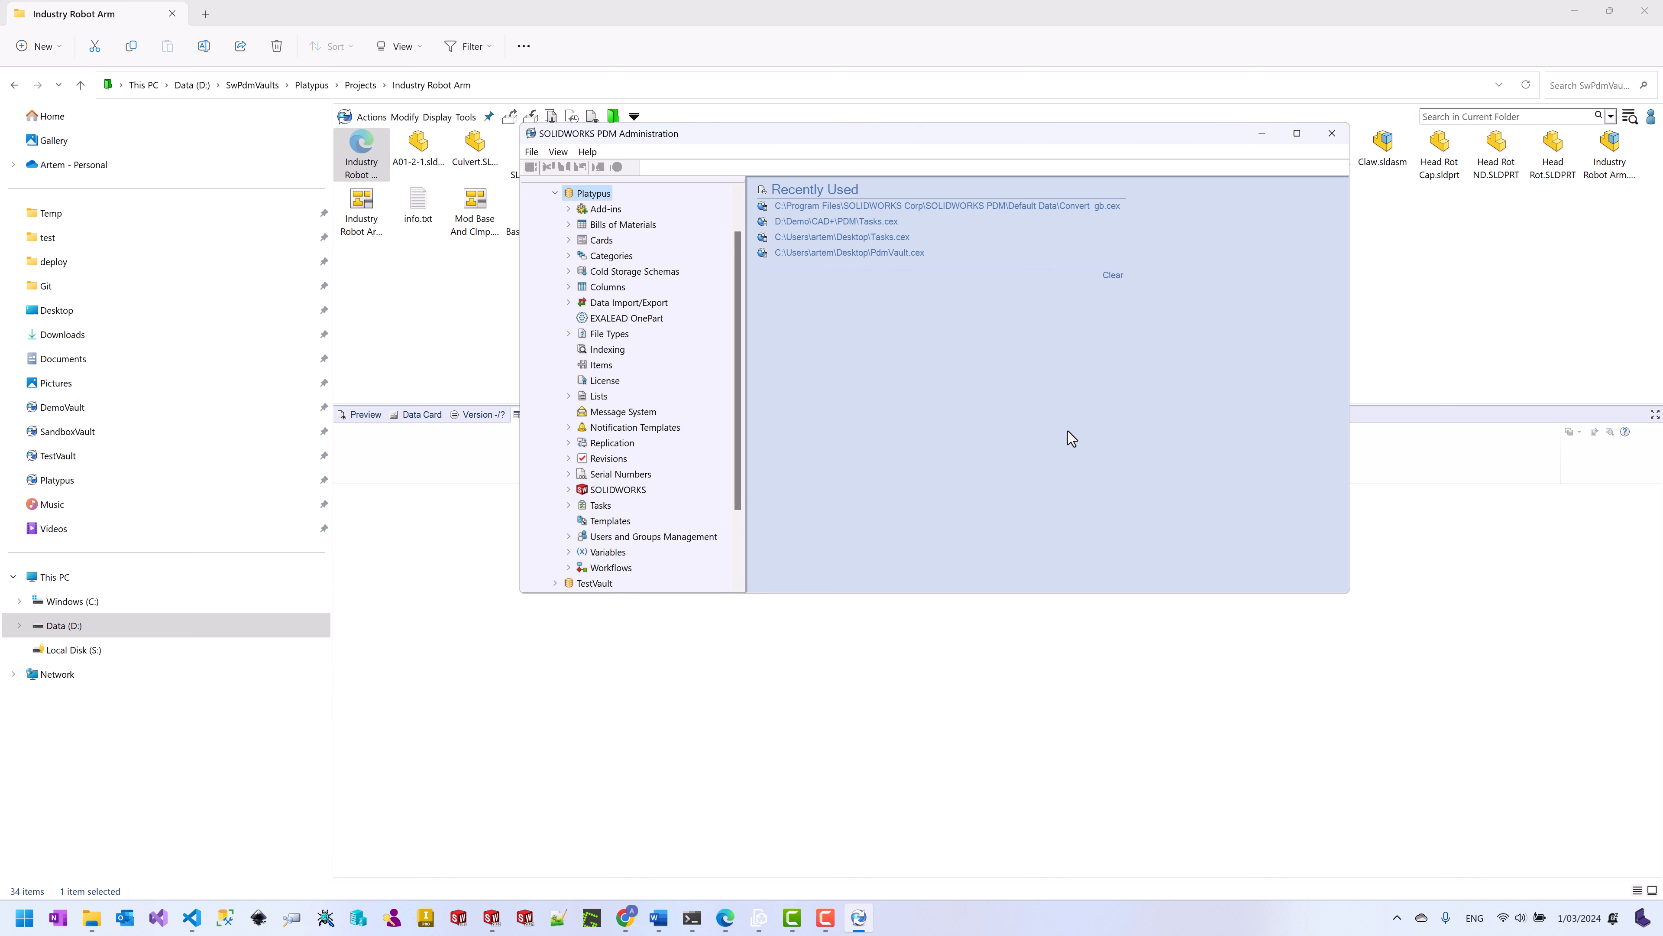
left_click(569, 505)
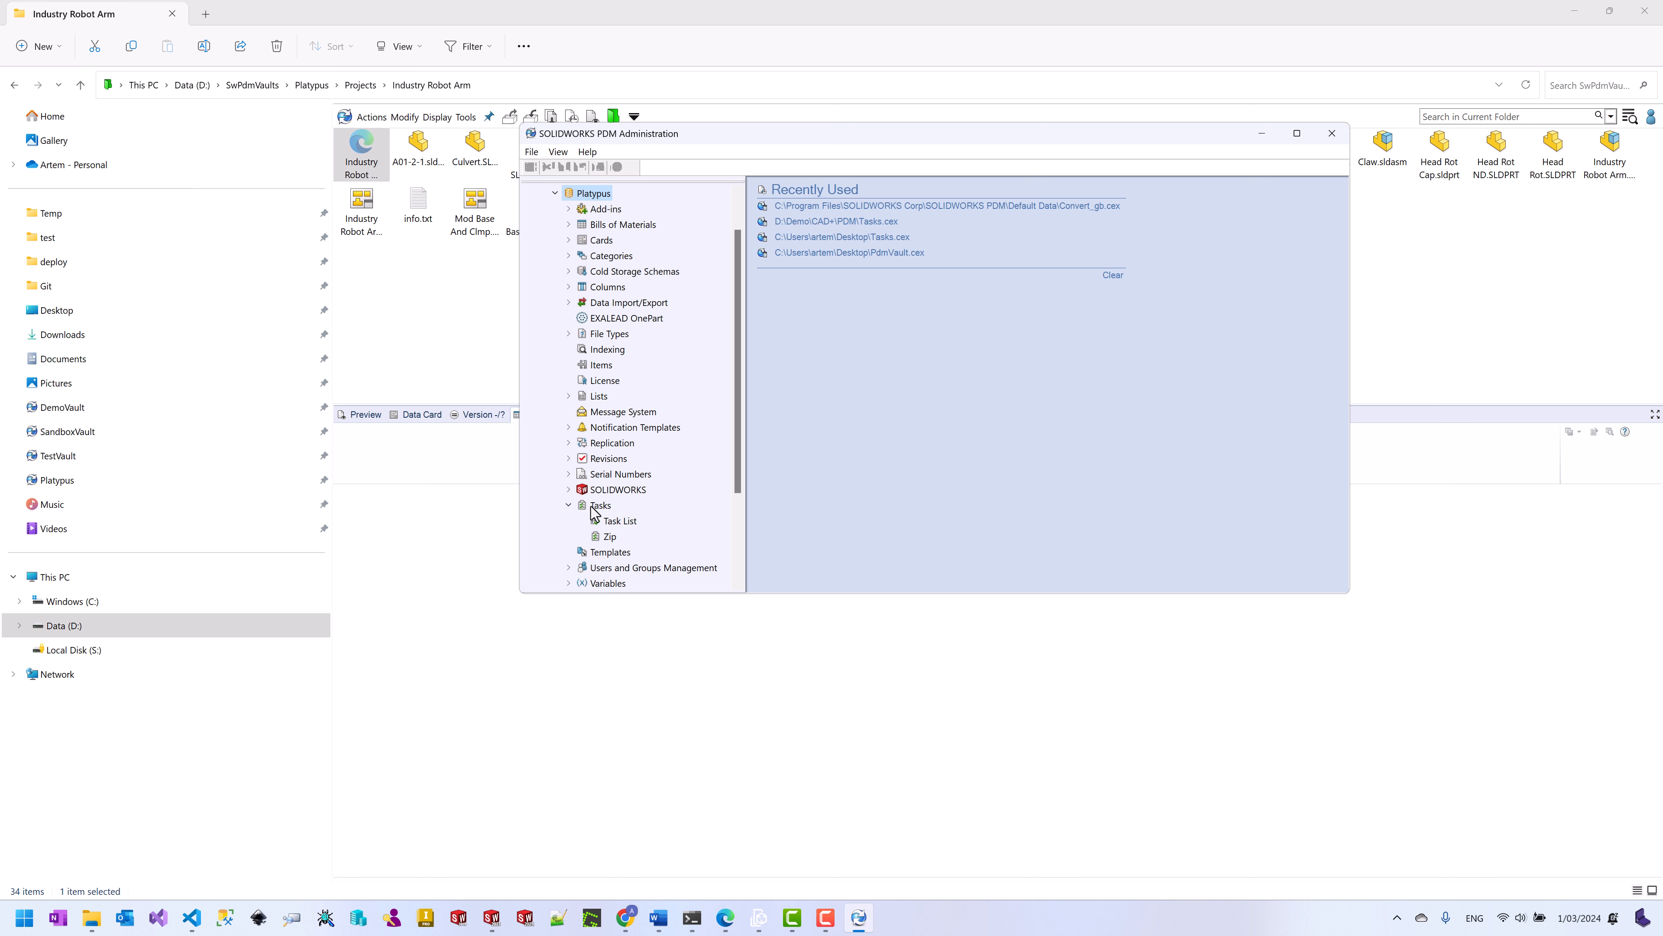
right_click(597, 506)
left_click(627, 518)
type("html")
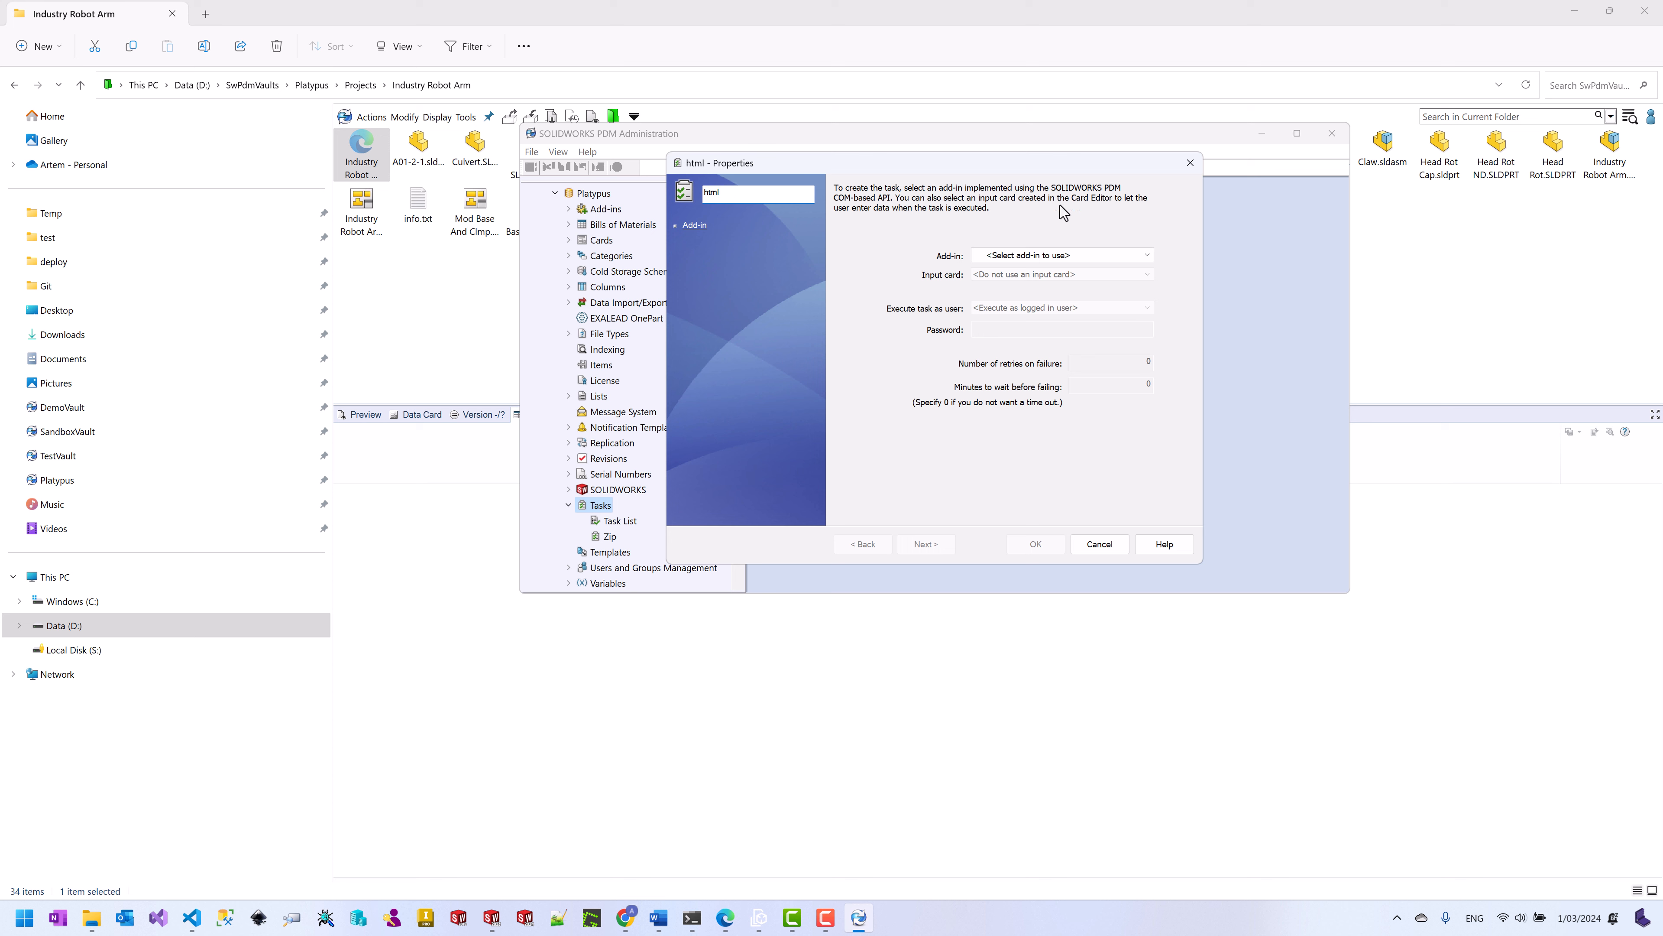
Step: Make the task a CAD+ Toolset eXport+ task executed on computer MSI
left_click(1054, 255)
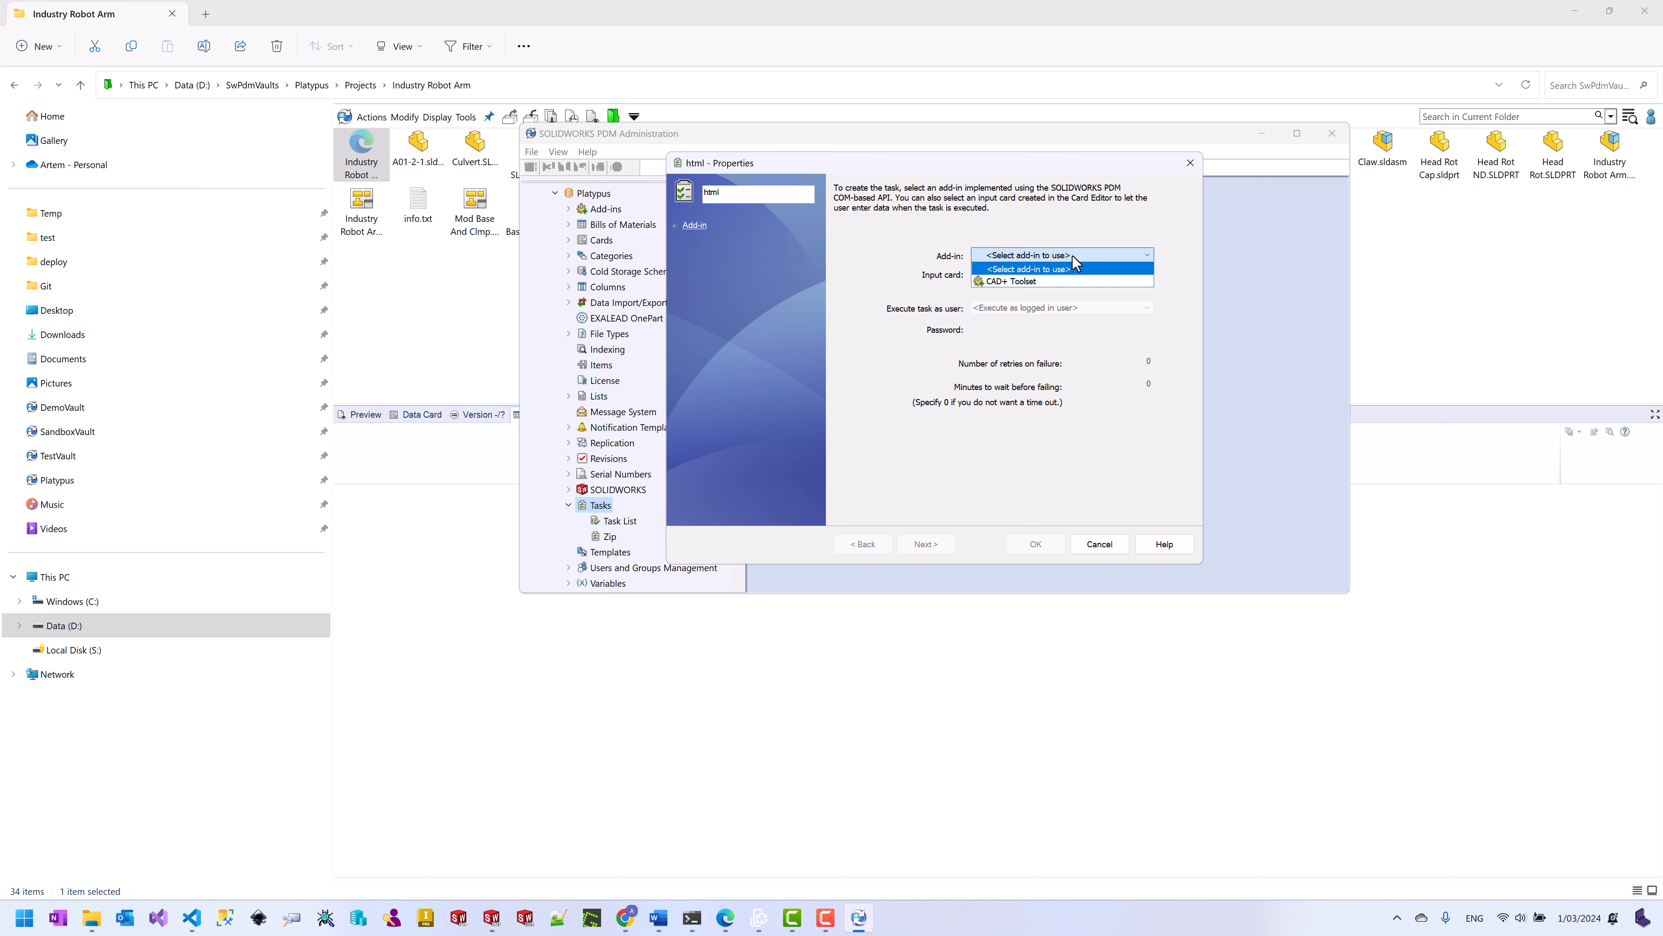
left_click(1039, 279)
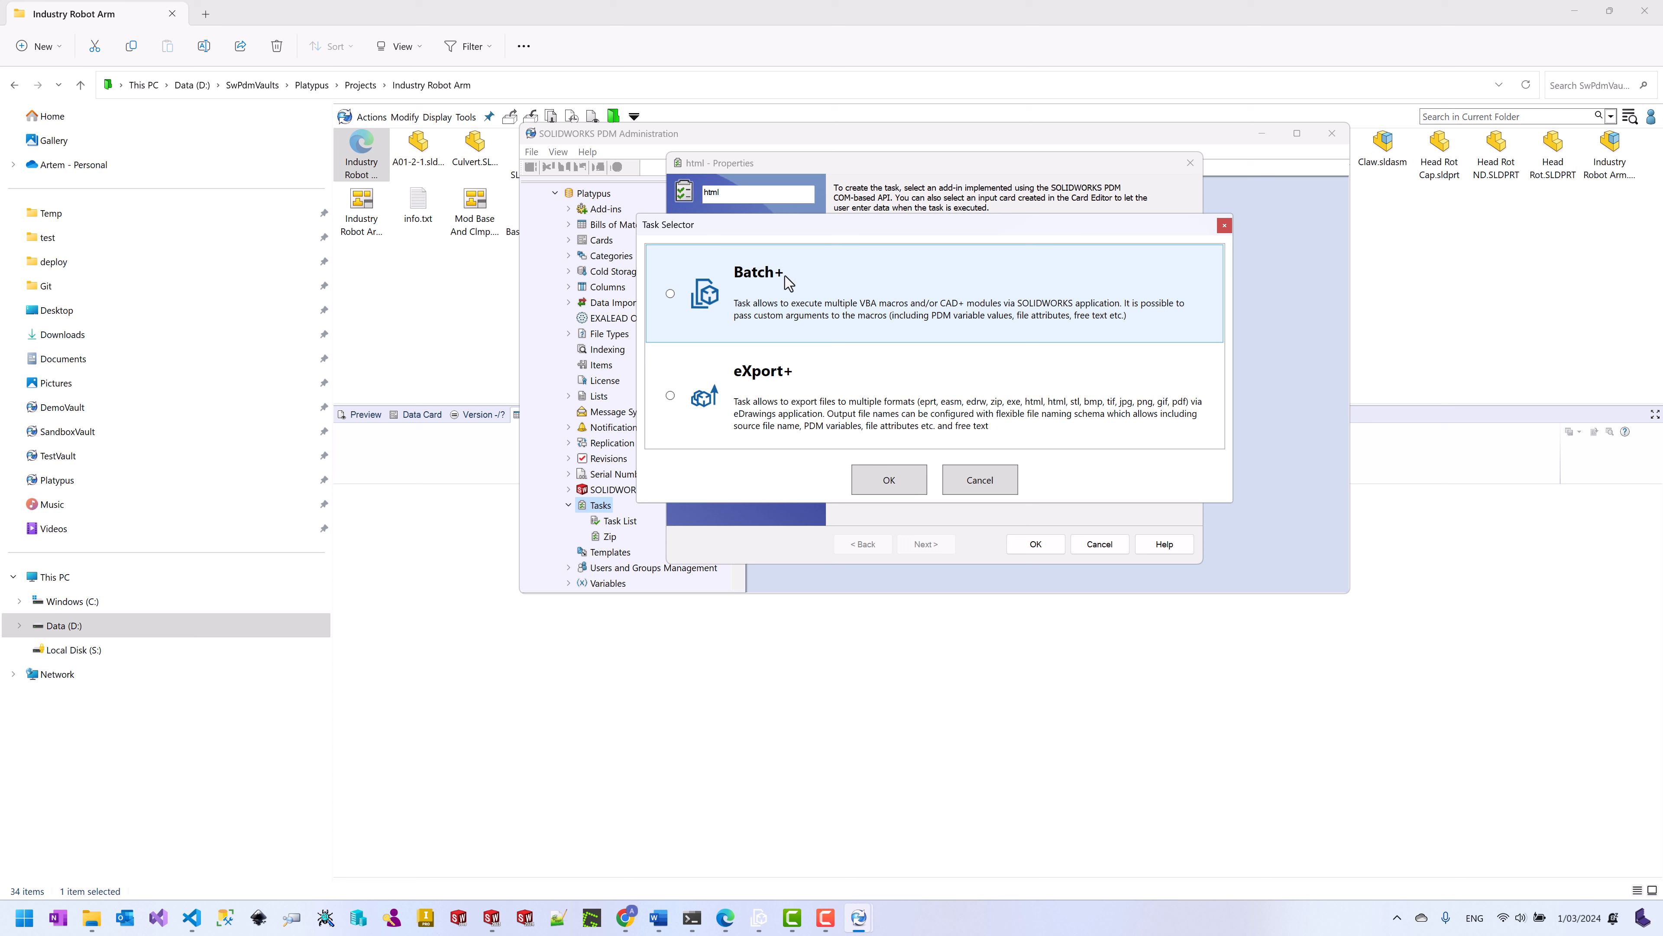
left_click(810, 396)
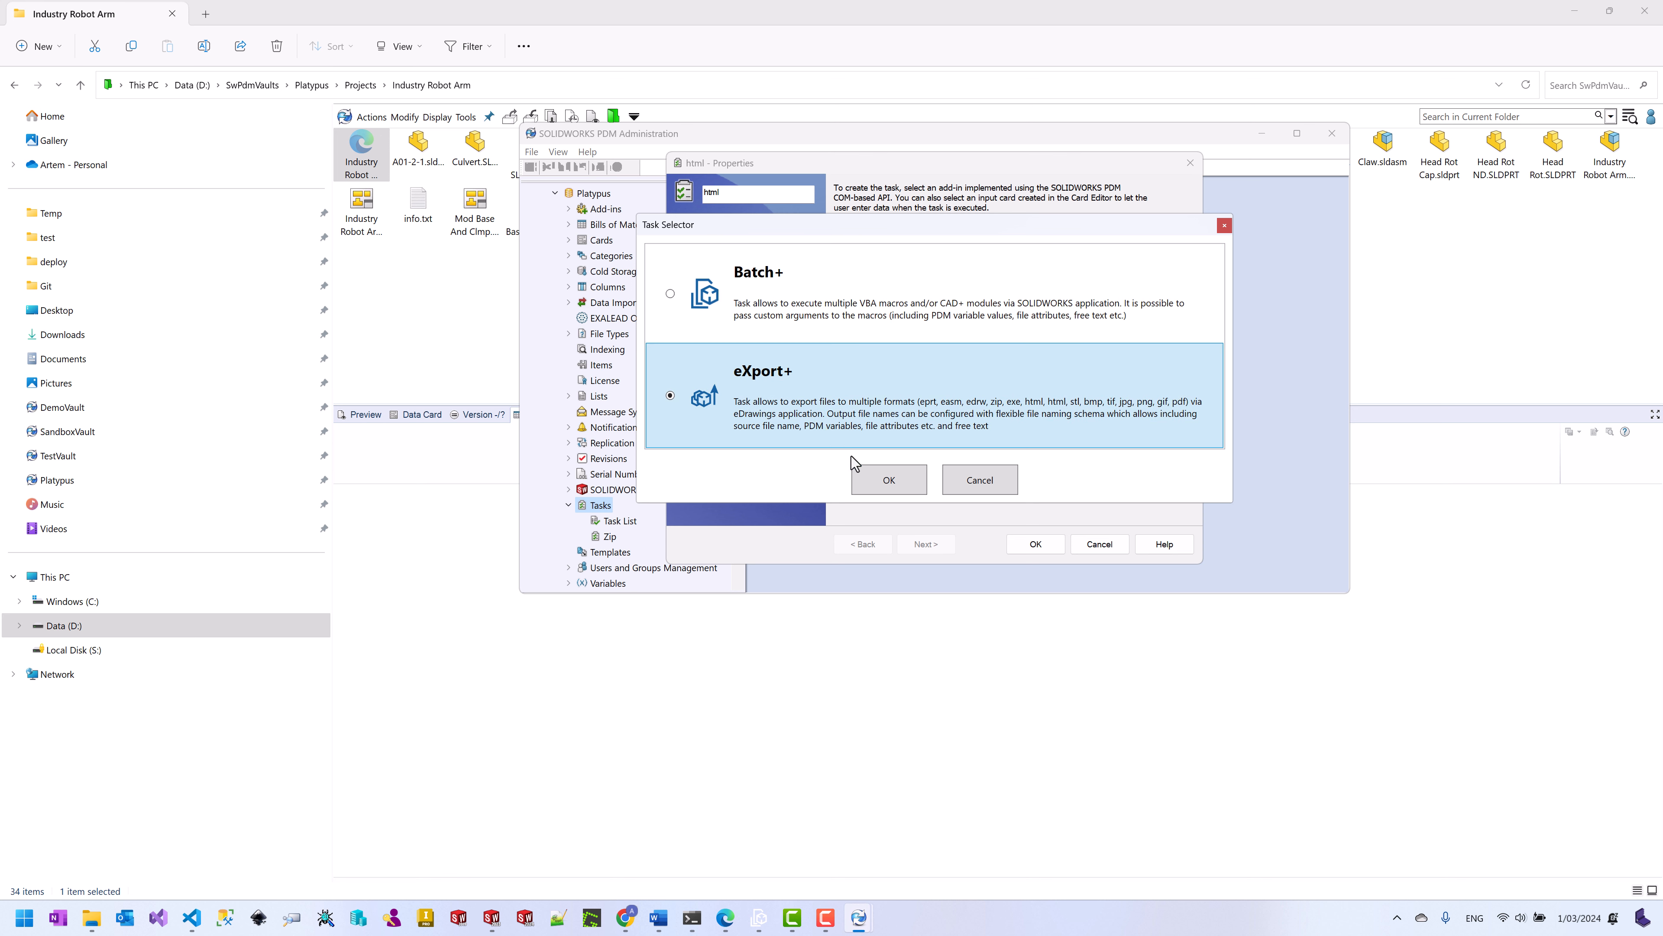
left_click(889, 480)
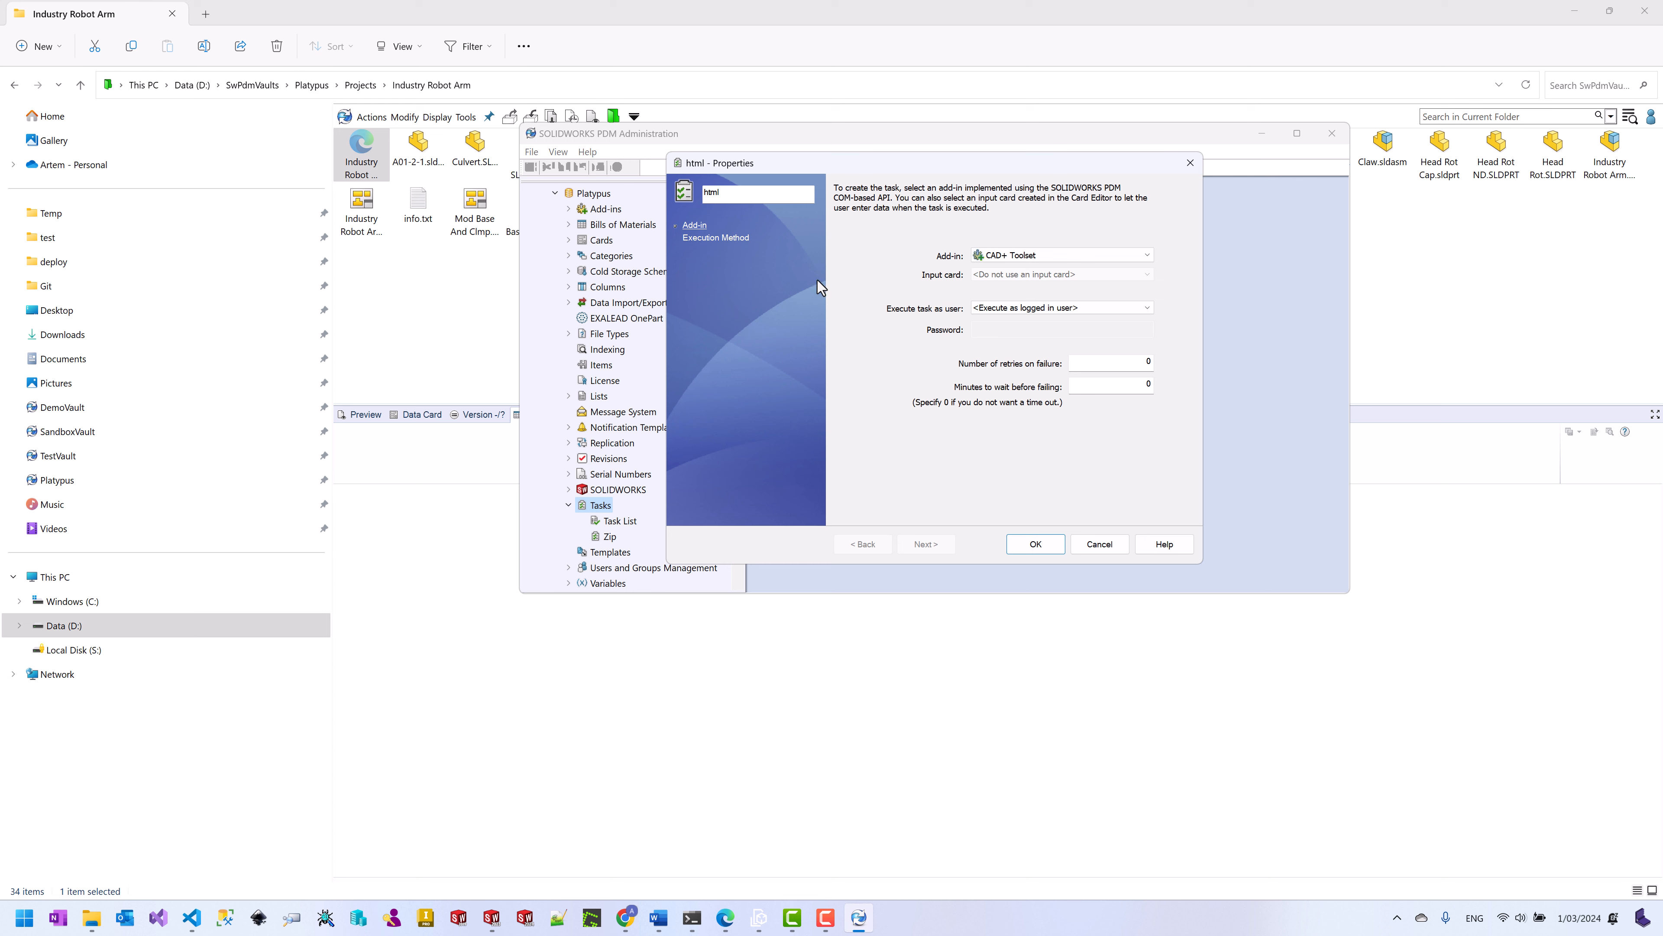
left_click(719, 239)
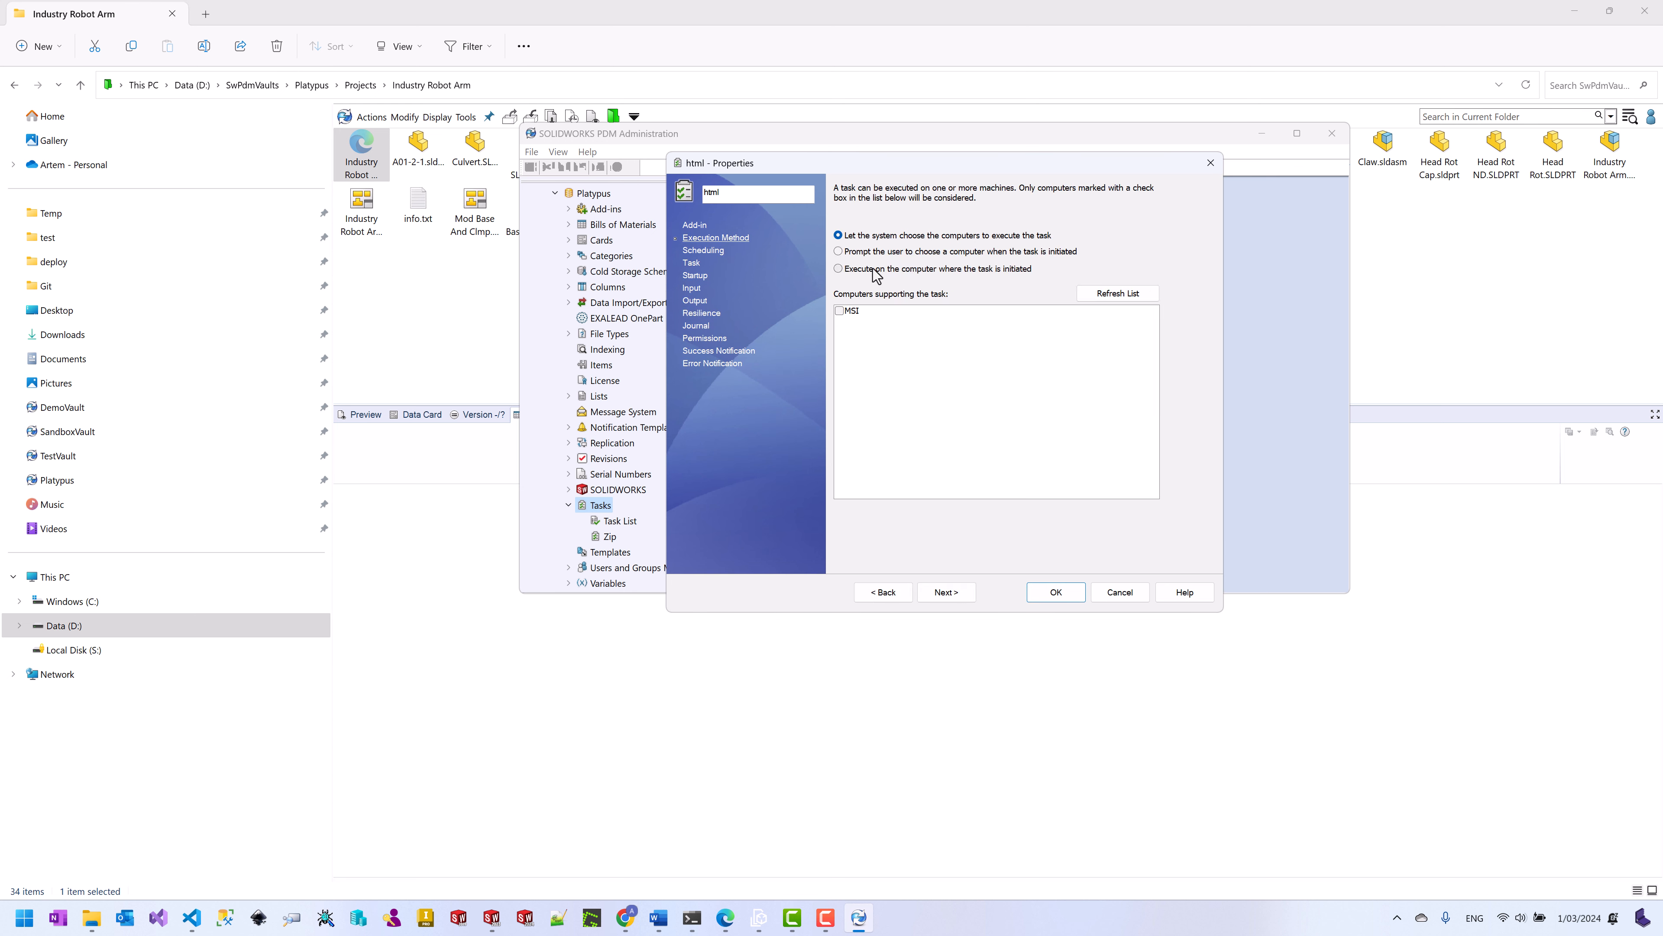
left_click(838, 313)
Step: Set the task's eDrawings version to 2023
left_click(693, 265)
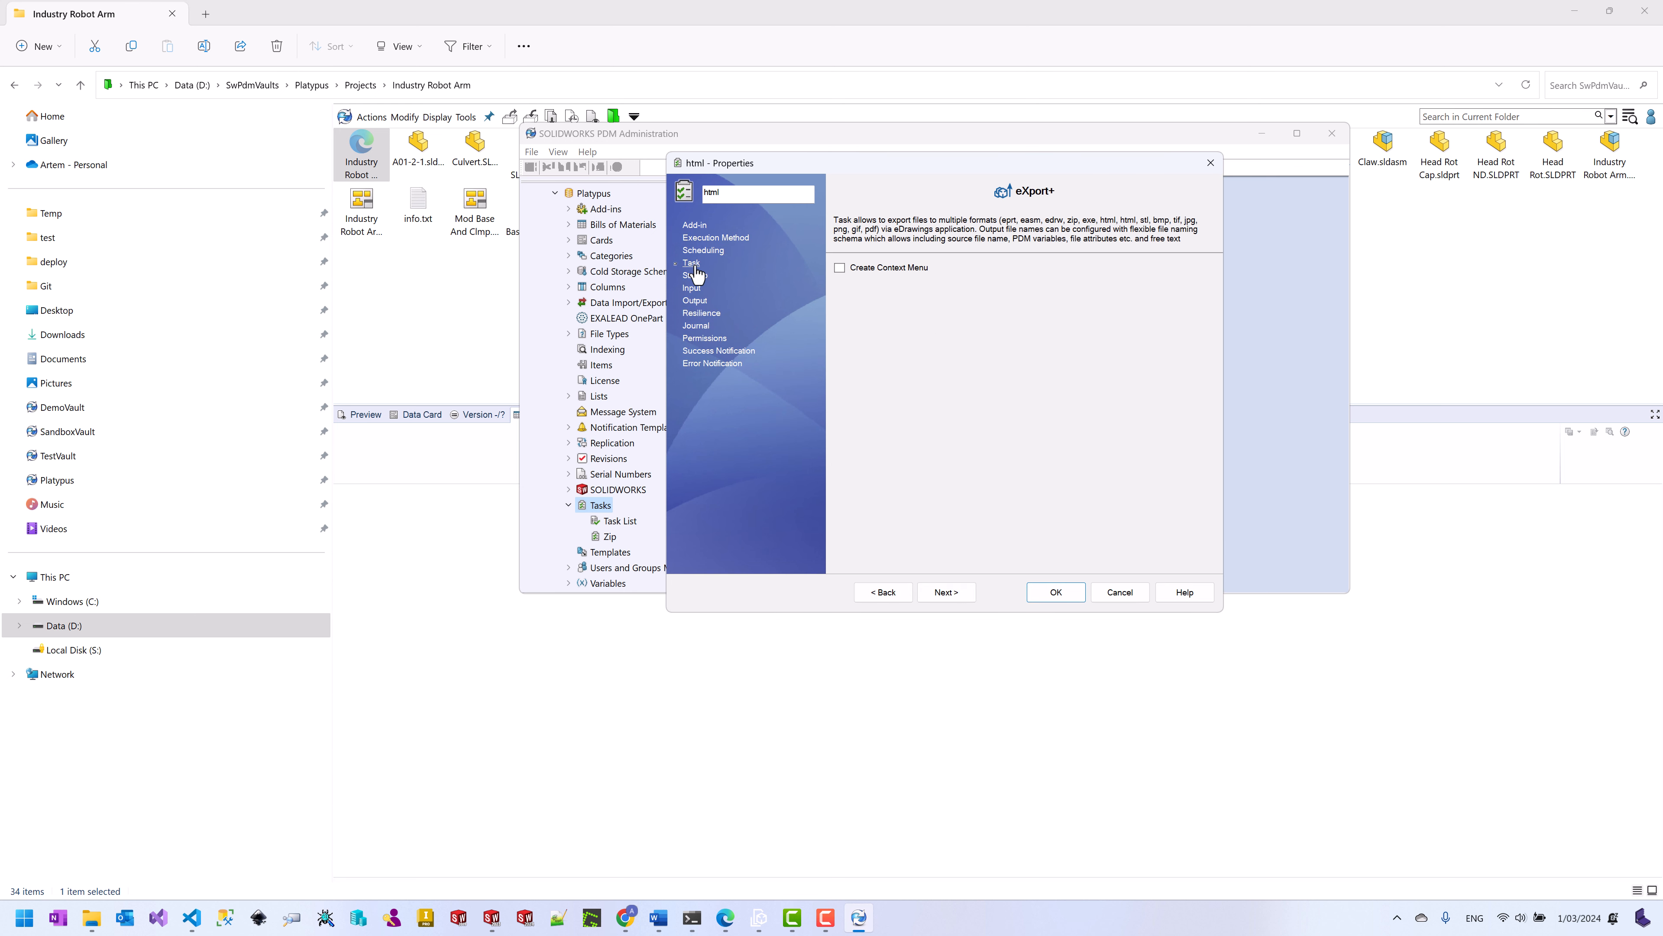
left_click(695, 275)
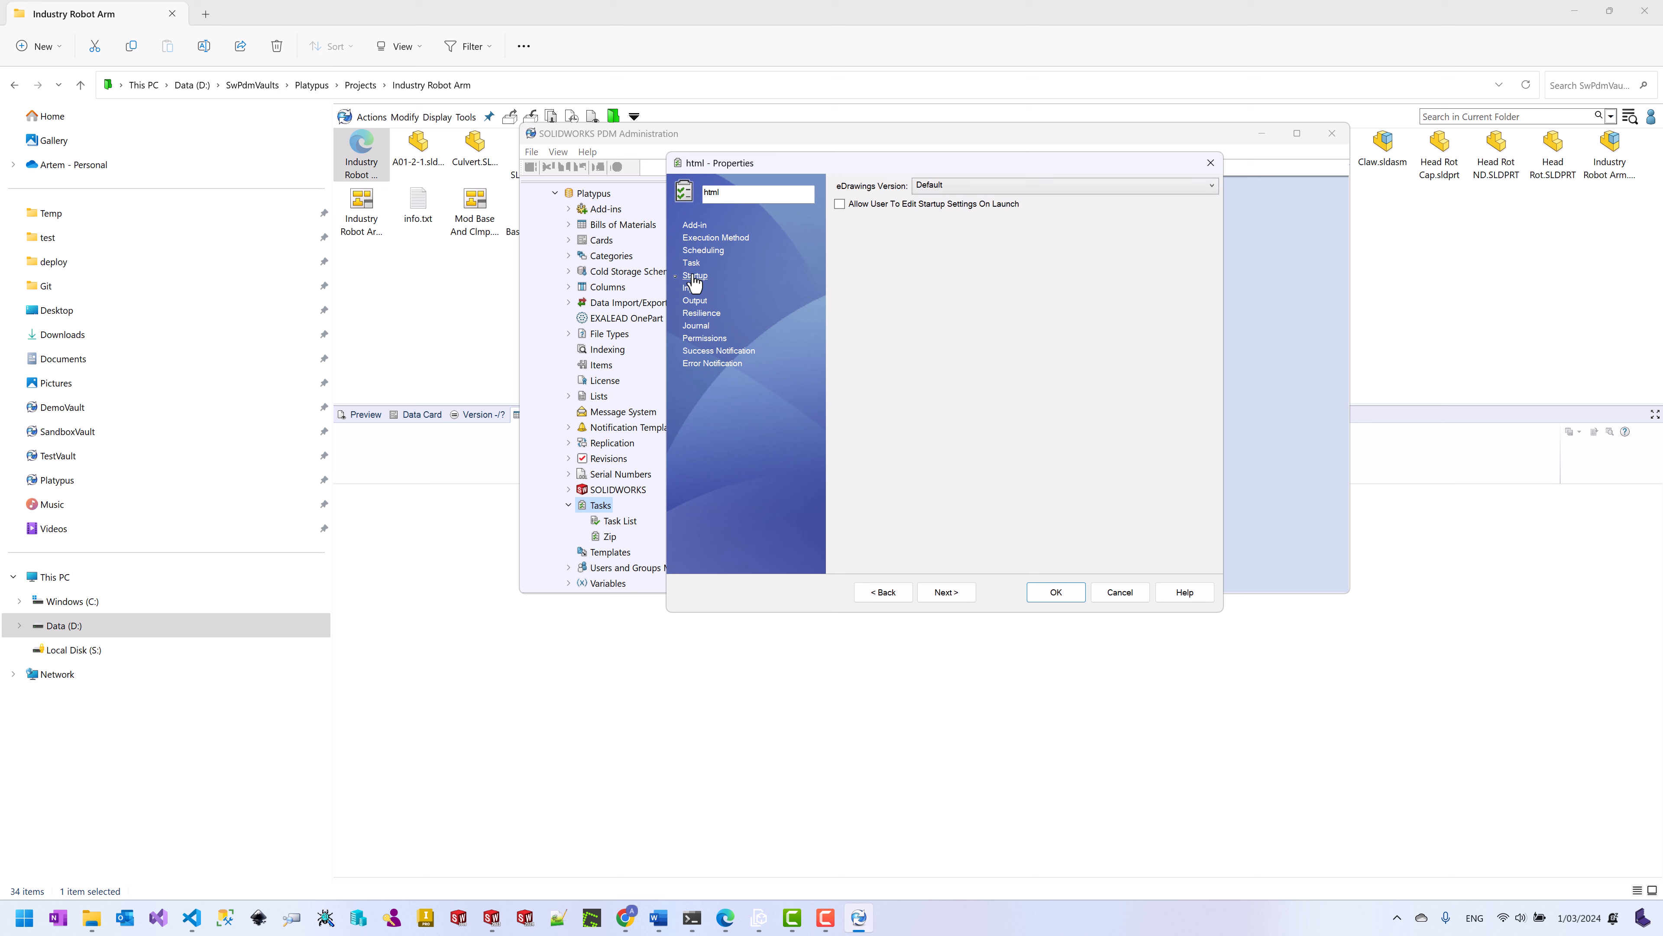
left_click(975, 185)
left_click(937, 262)
Step: Output files into HTMLs\ without the index, overwriting existing files and checking them in
left_click(691, 288)
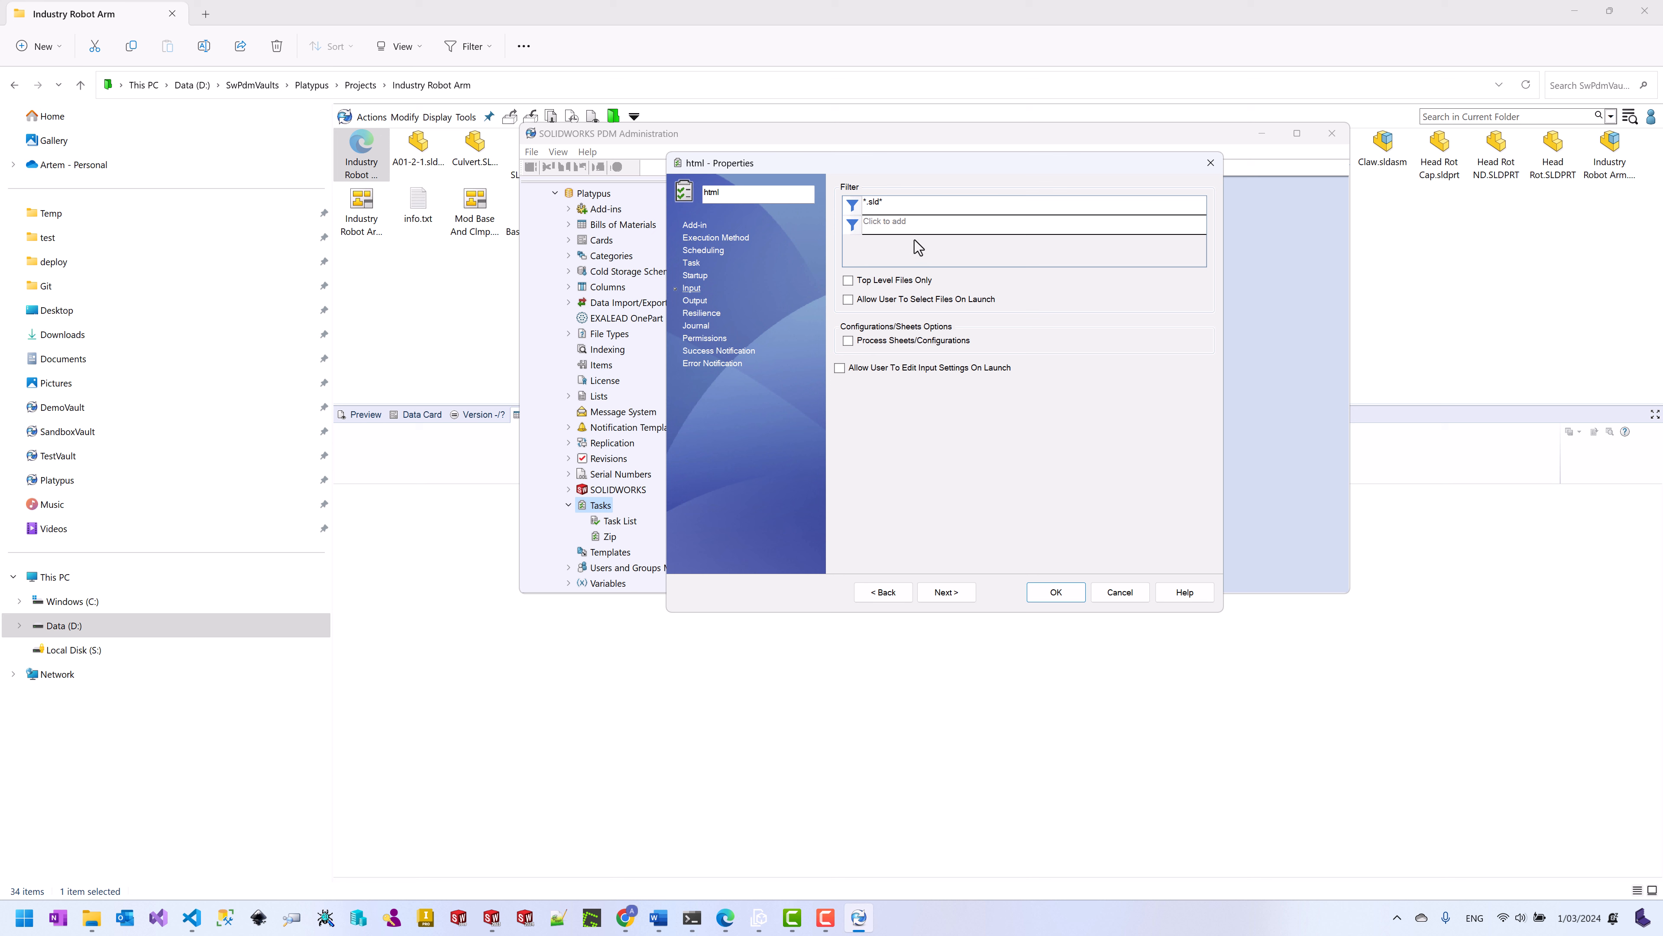
left_click(695, 301)
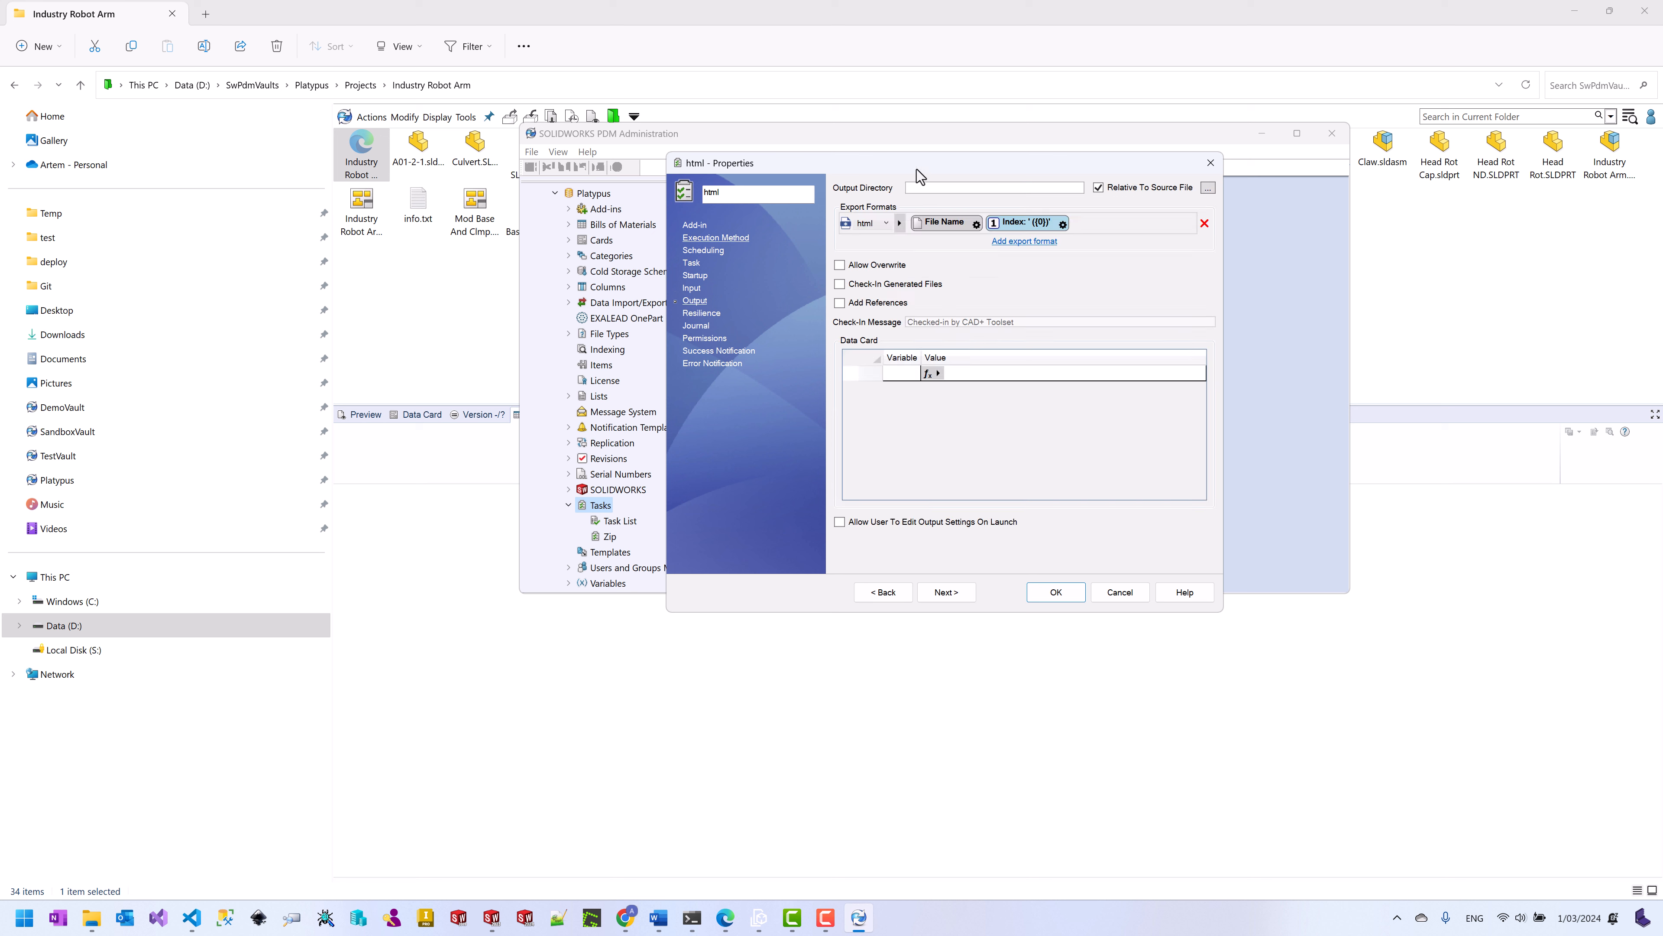
left_click(1082, 225)
key("BackSpace")
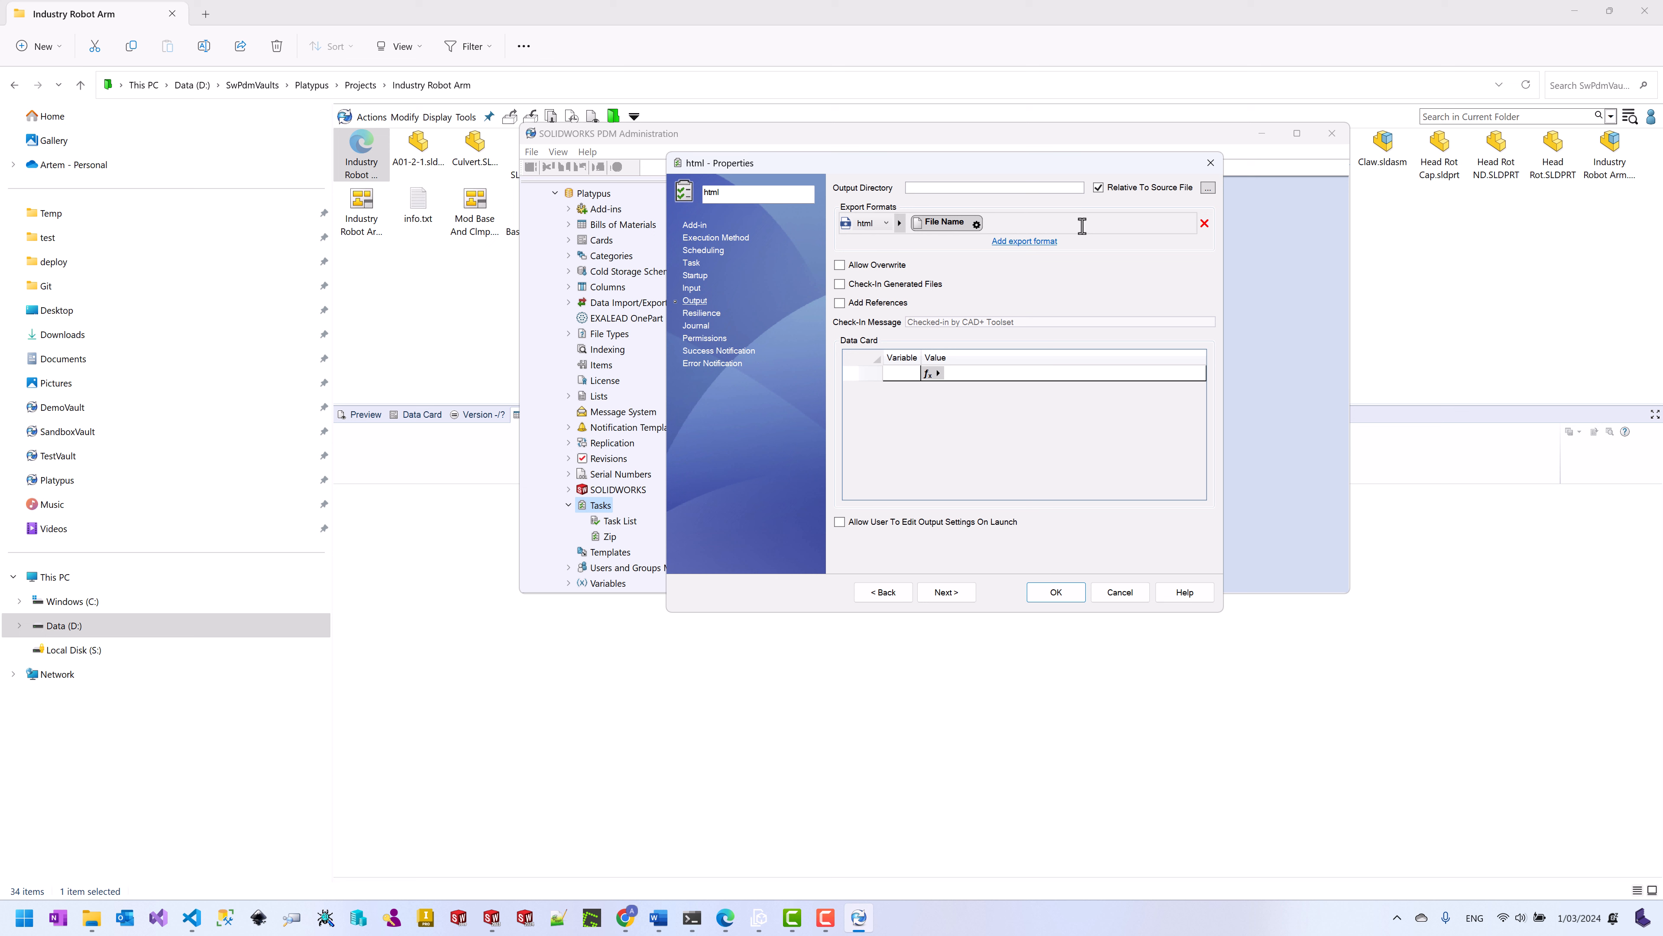
type("HTMLs\\")
left_click(840, 265)
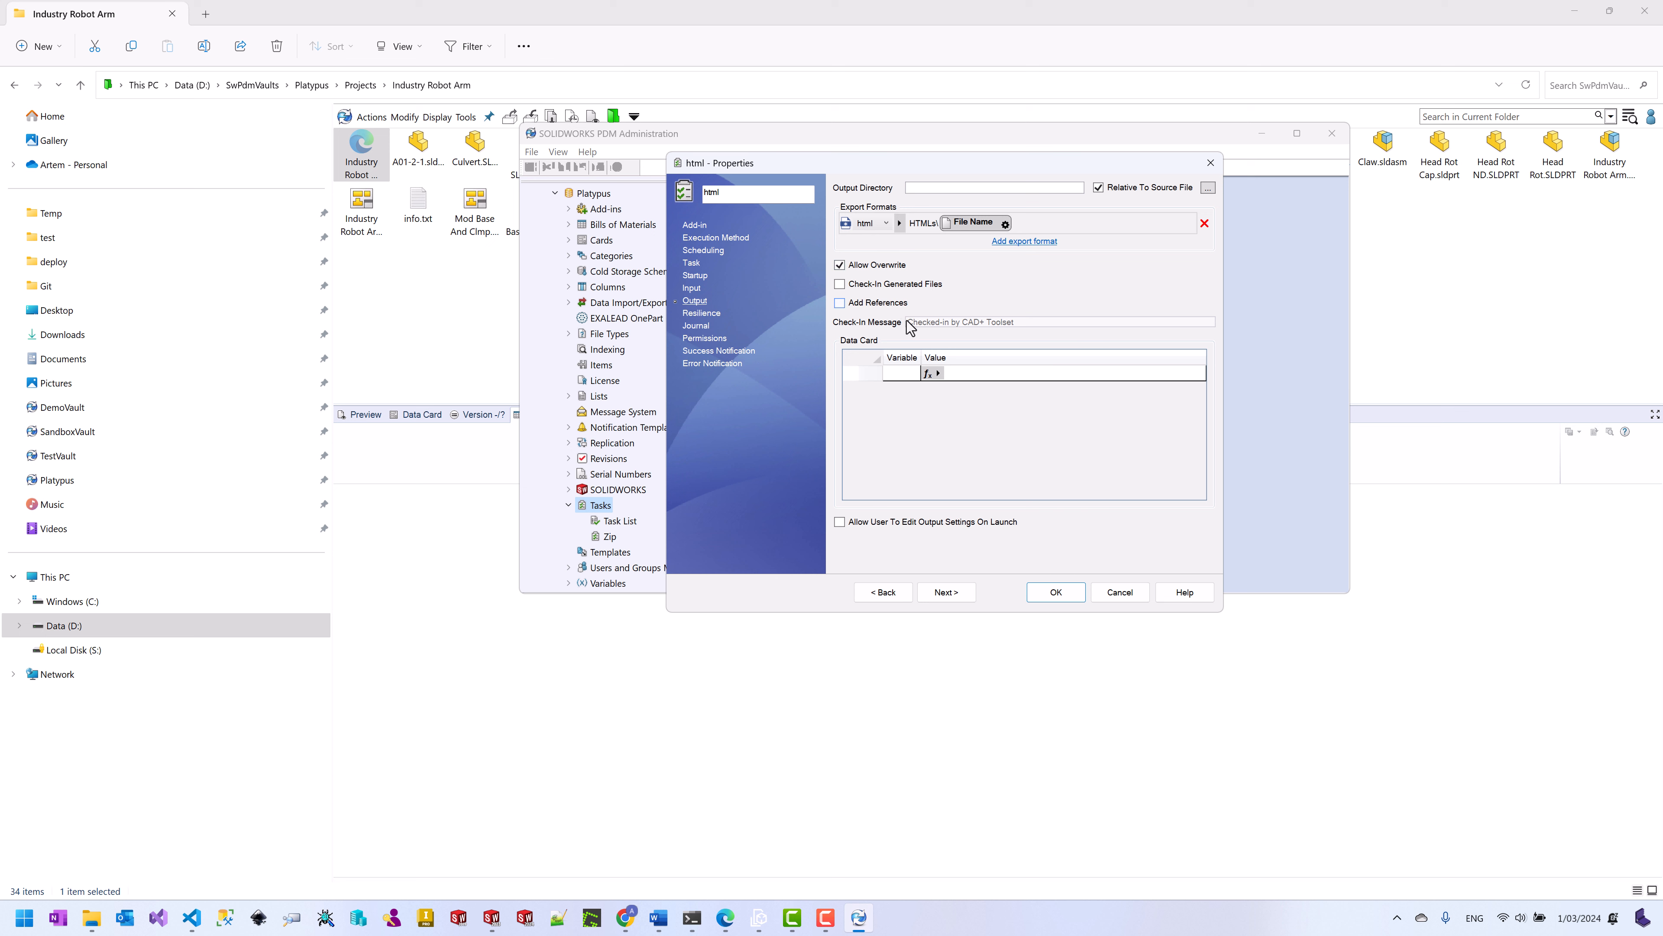
left_click(840, 284)
Step: Add a Description data card row whose value references the Description variable
left_click(908, 379)
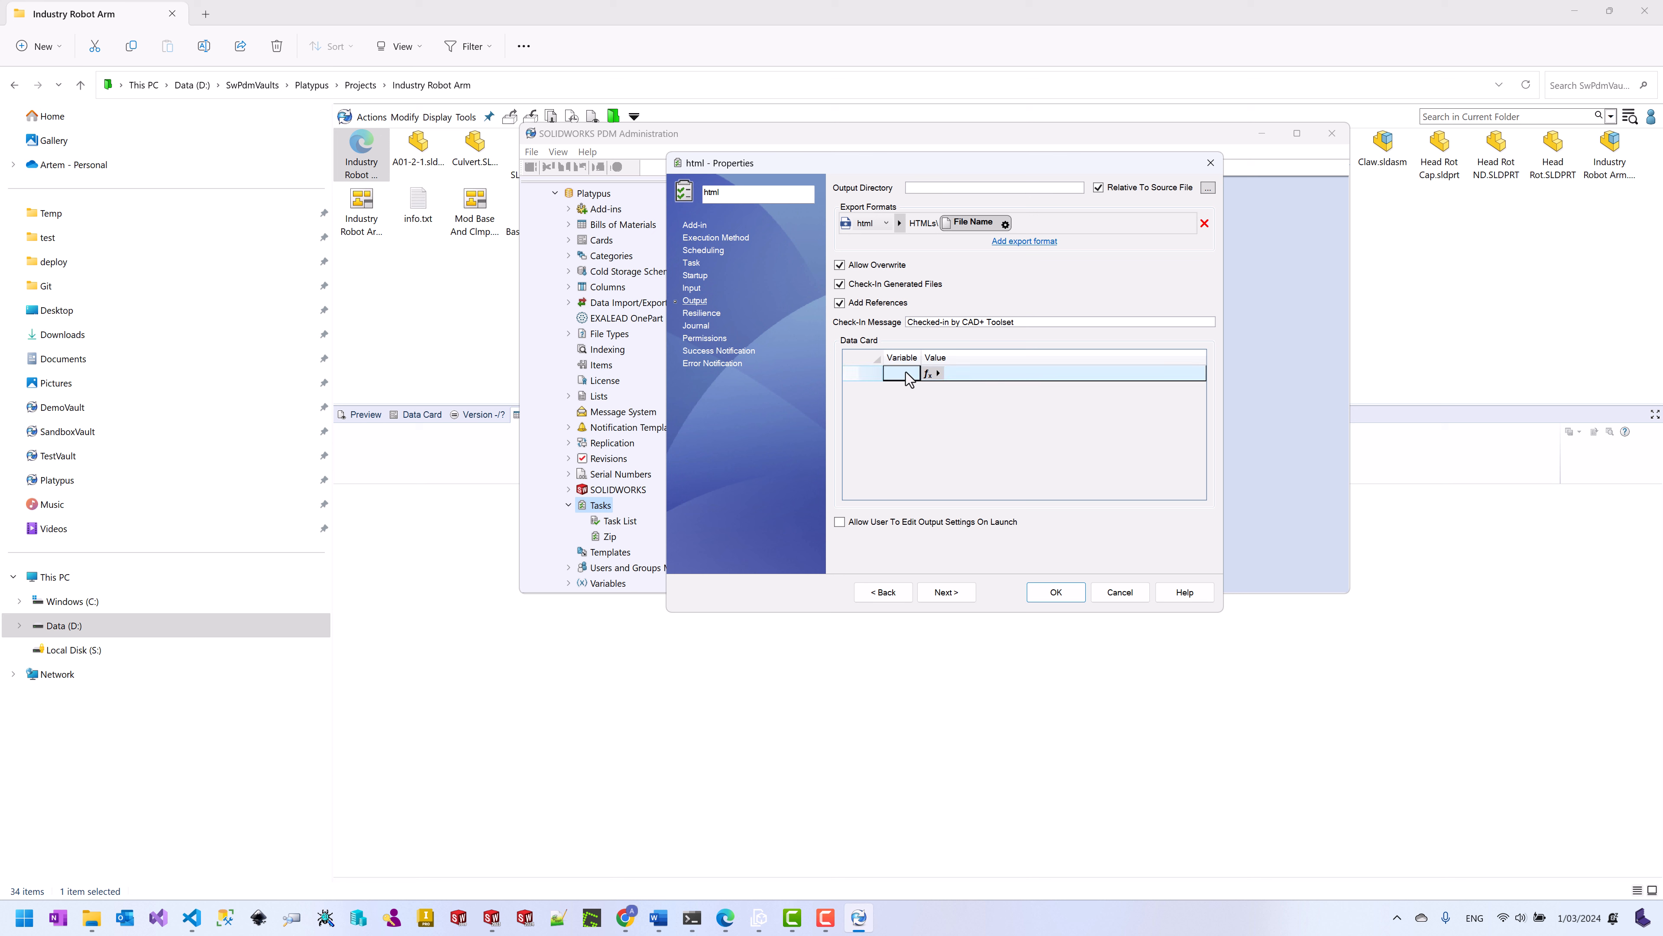
left_click(911, 374)
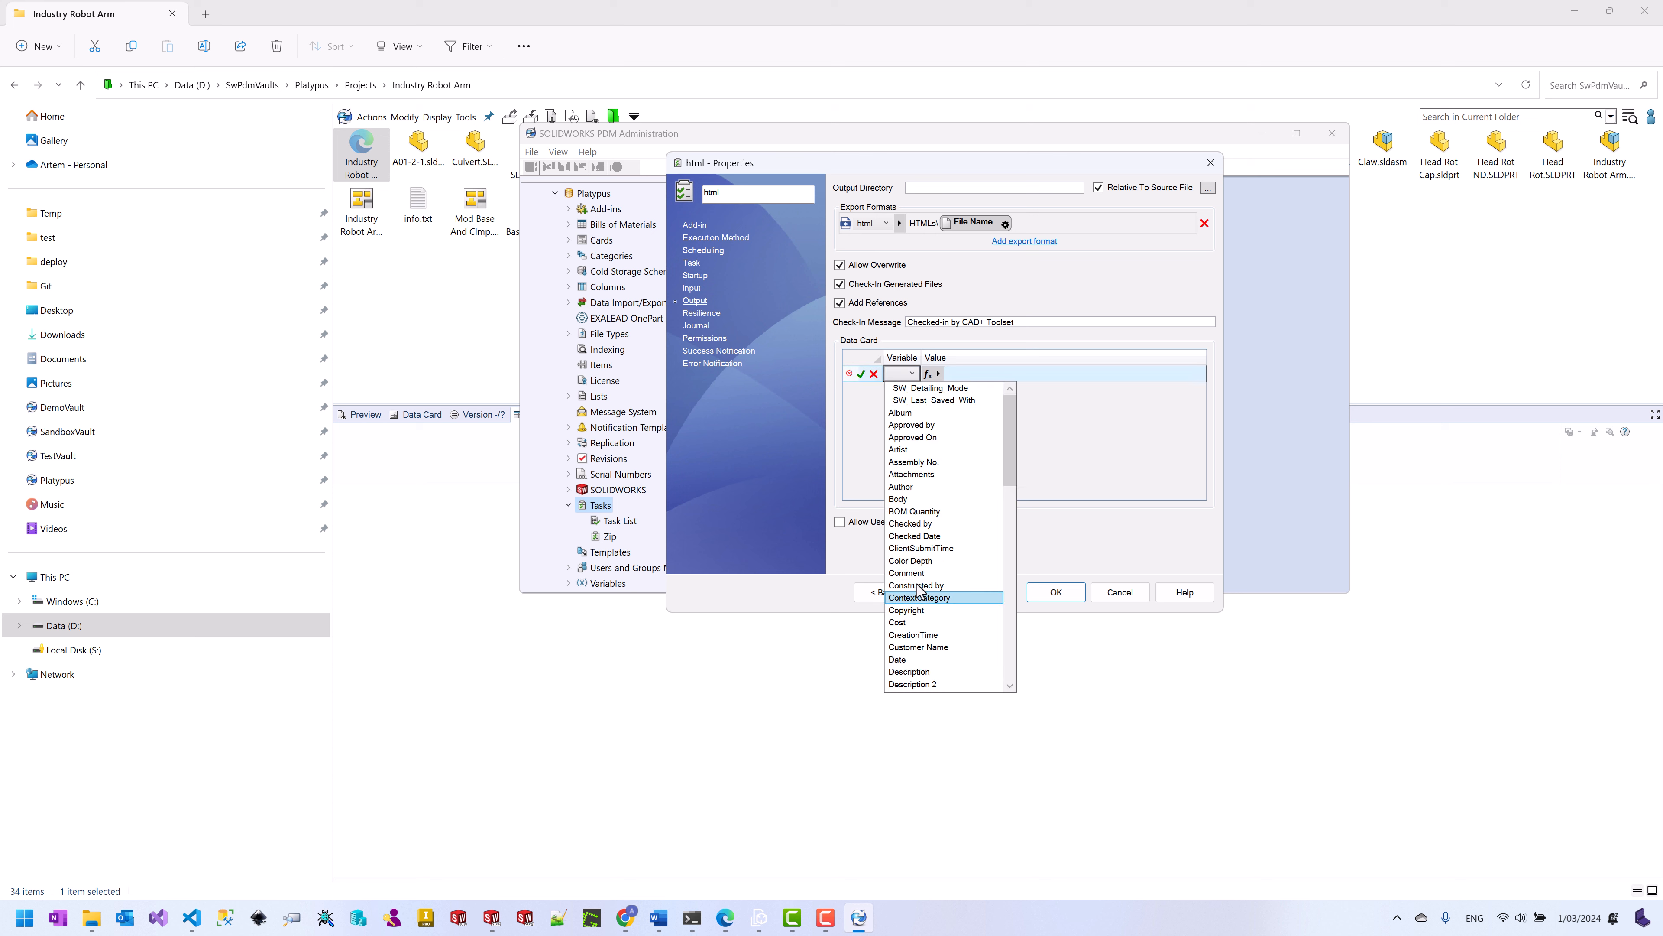
left_click_drag(1010, 455, 1009, 463)
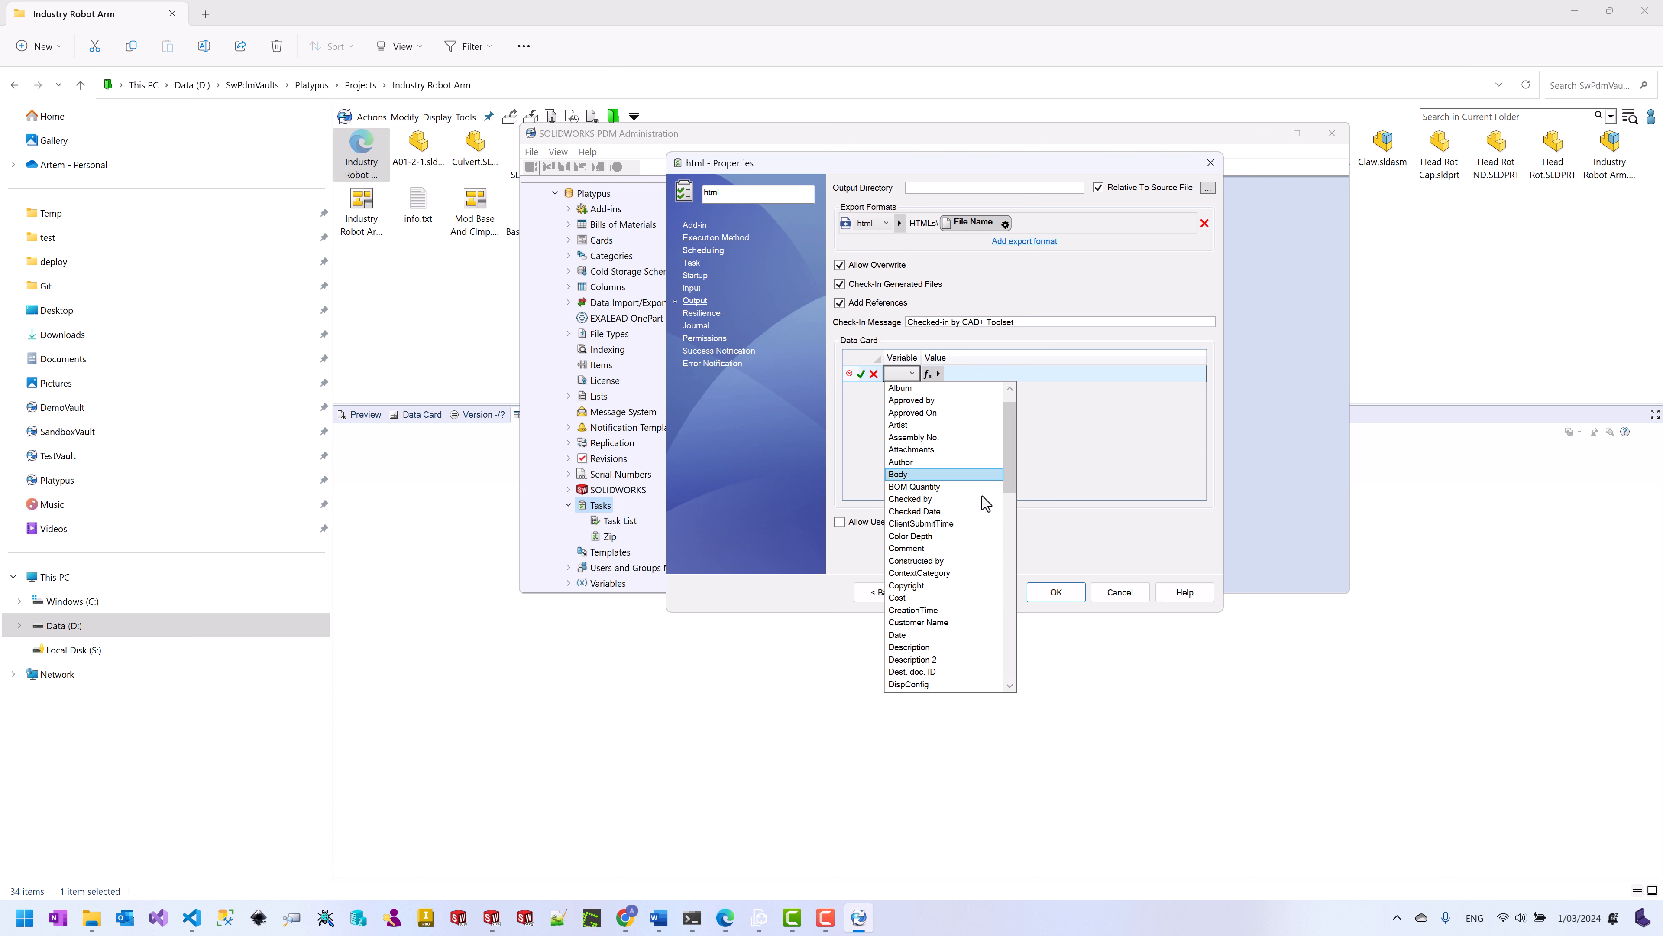
left_click(921, 650)
left_click(991, 373)
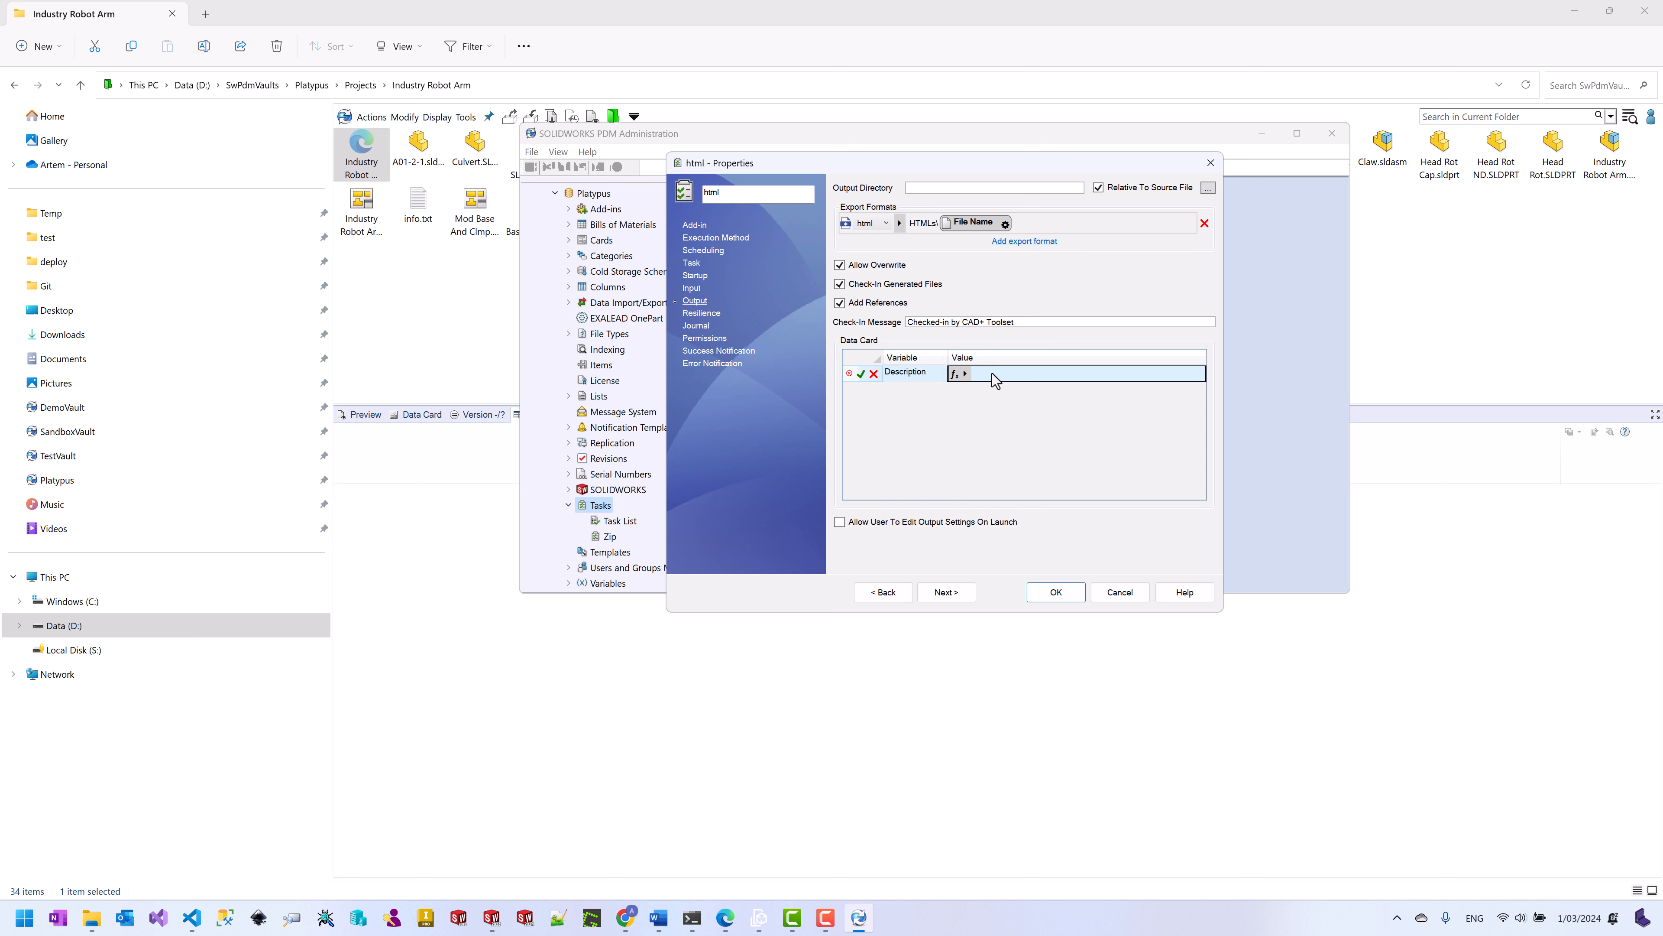
left_click(957, 374)
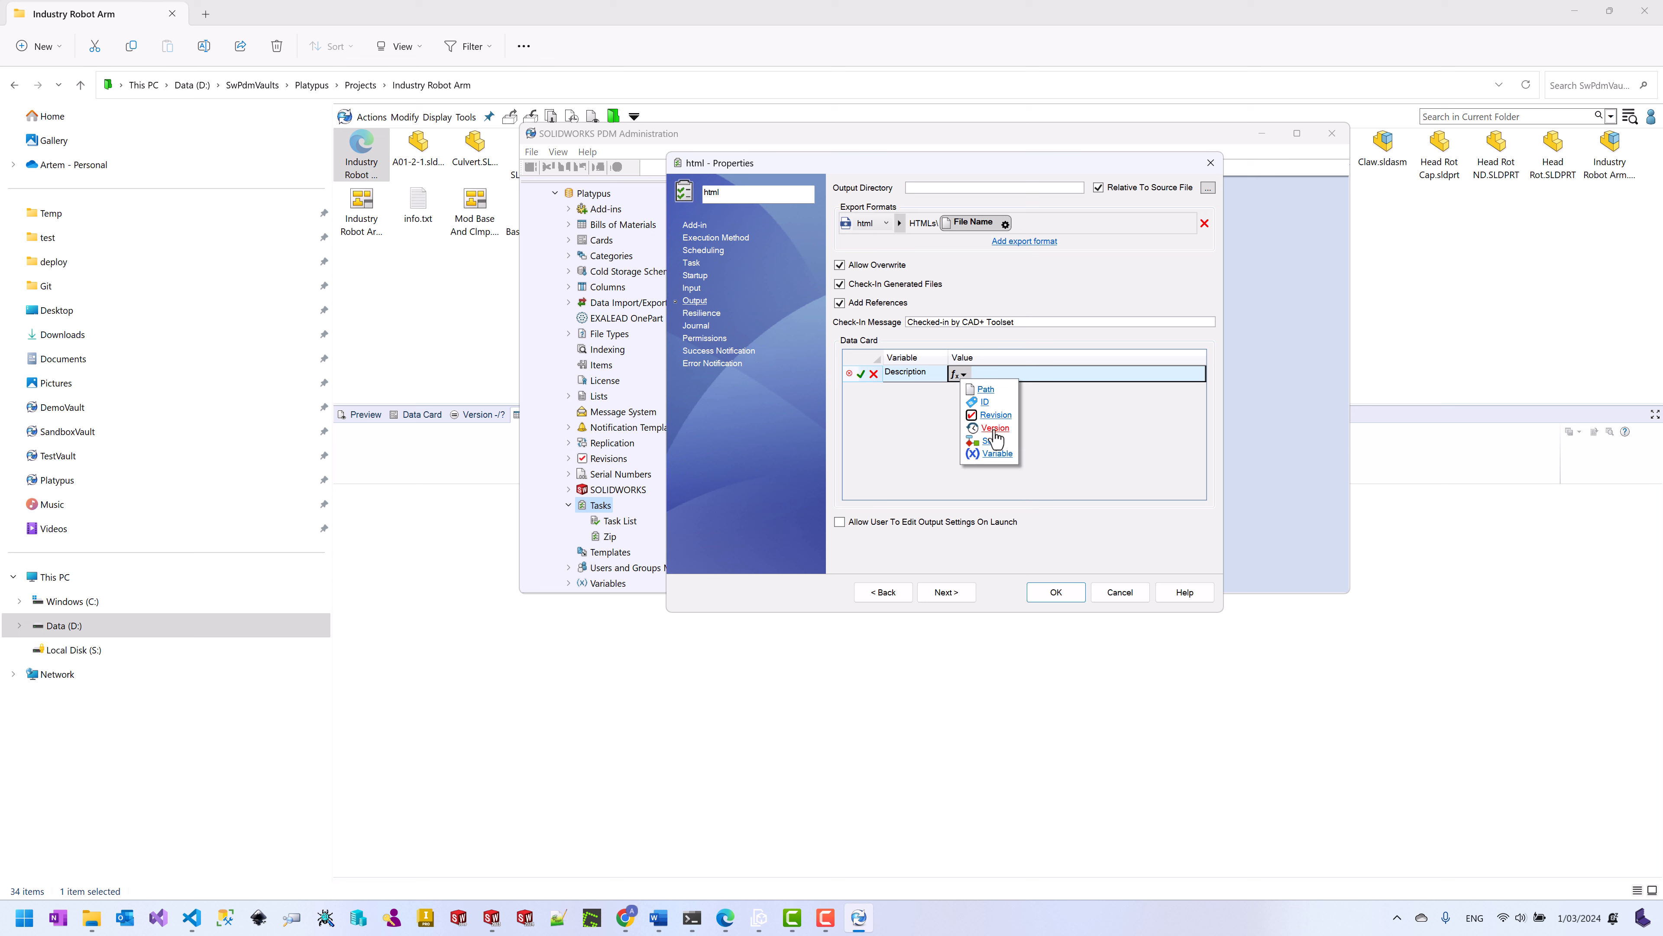
left_click(997, 454)
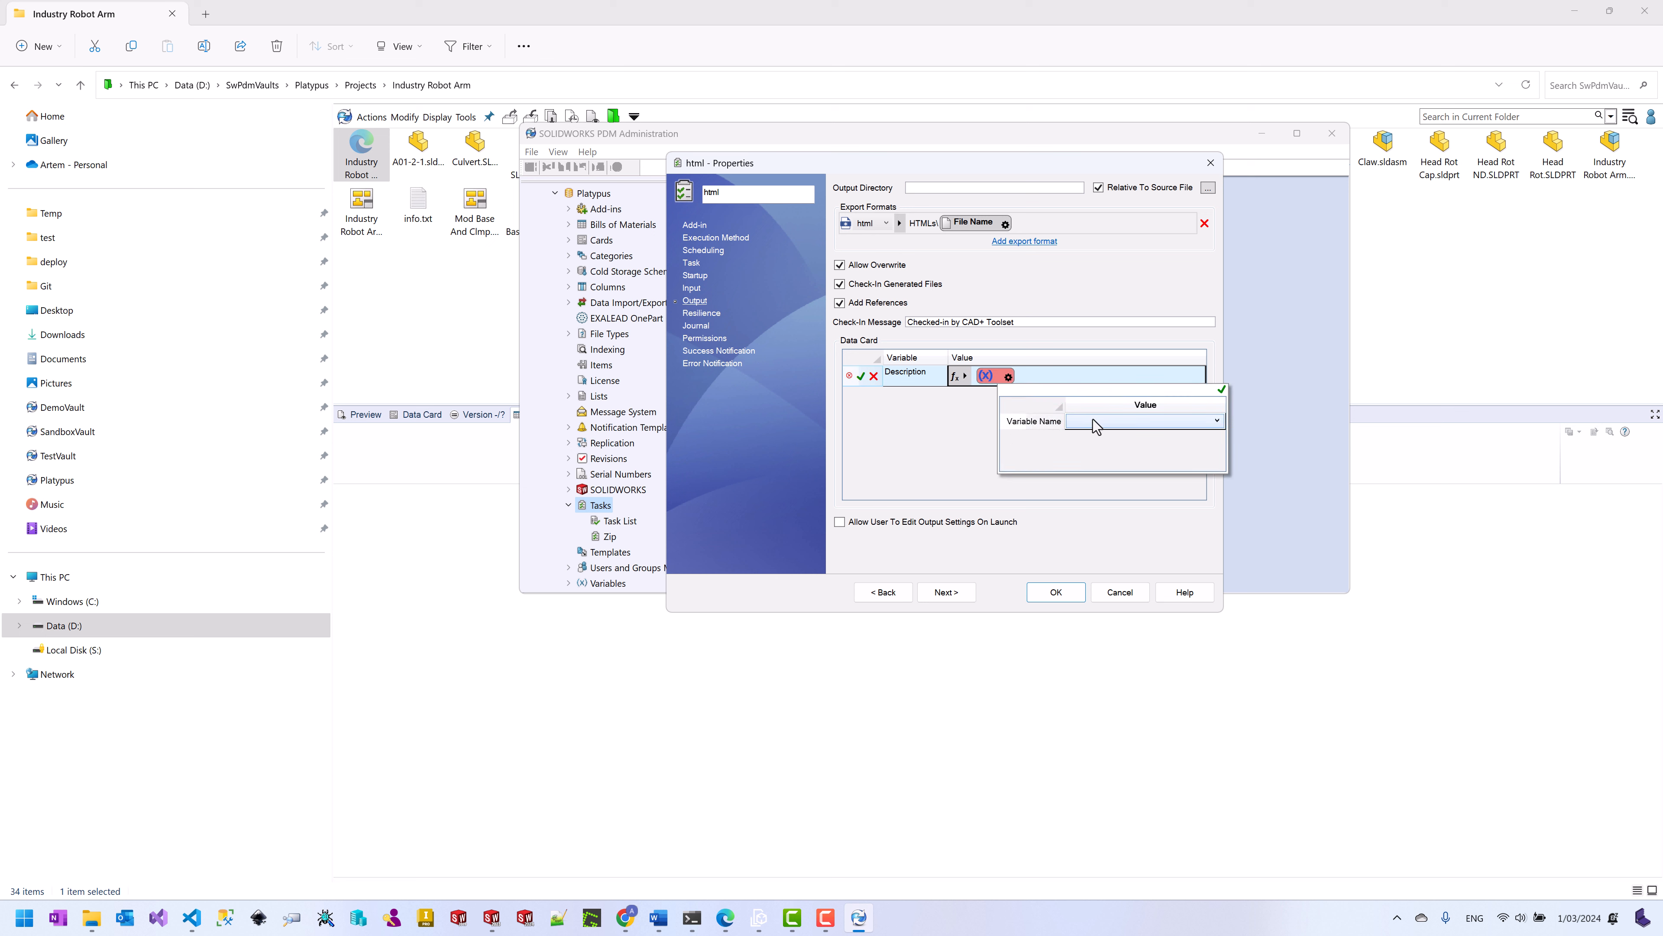
left_click(1097, 421)
scroll(1218, 506, "down", 5)
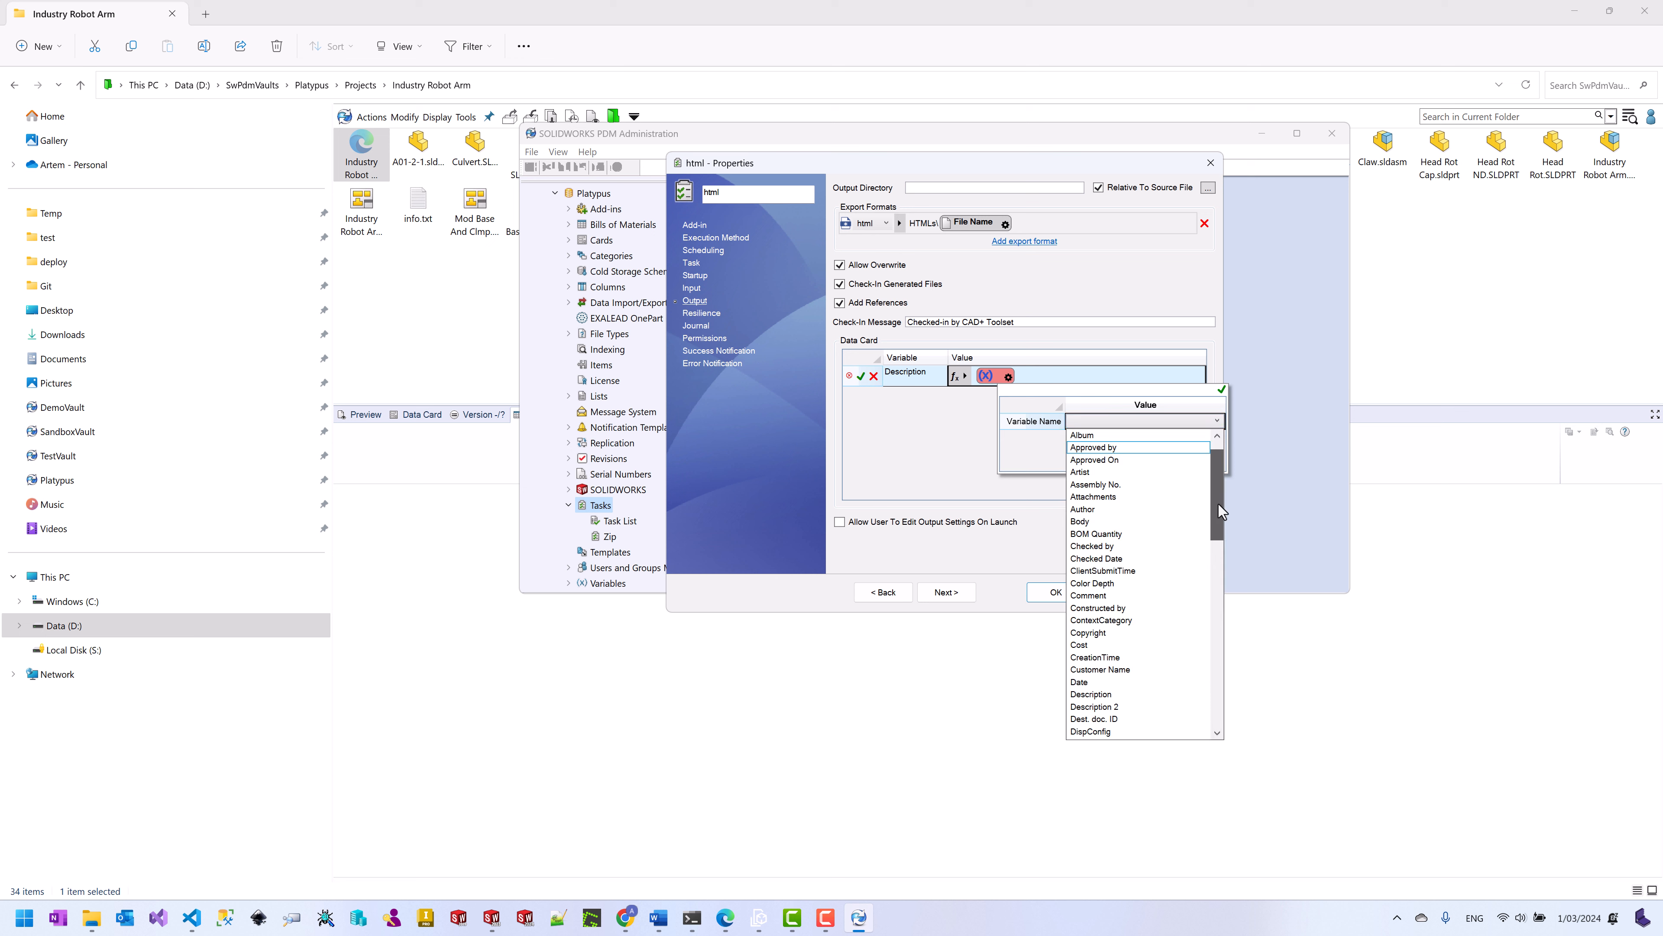
left_click(1101, 658)
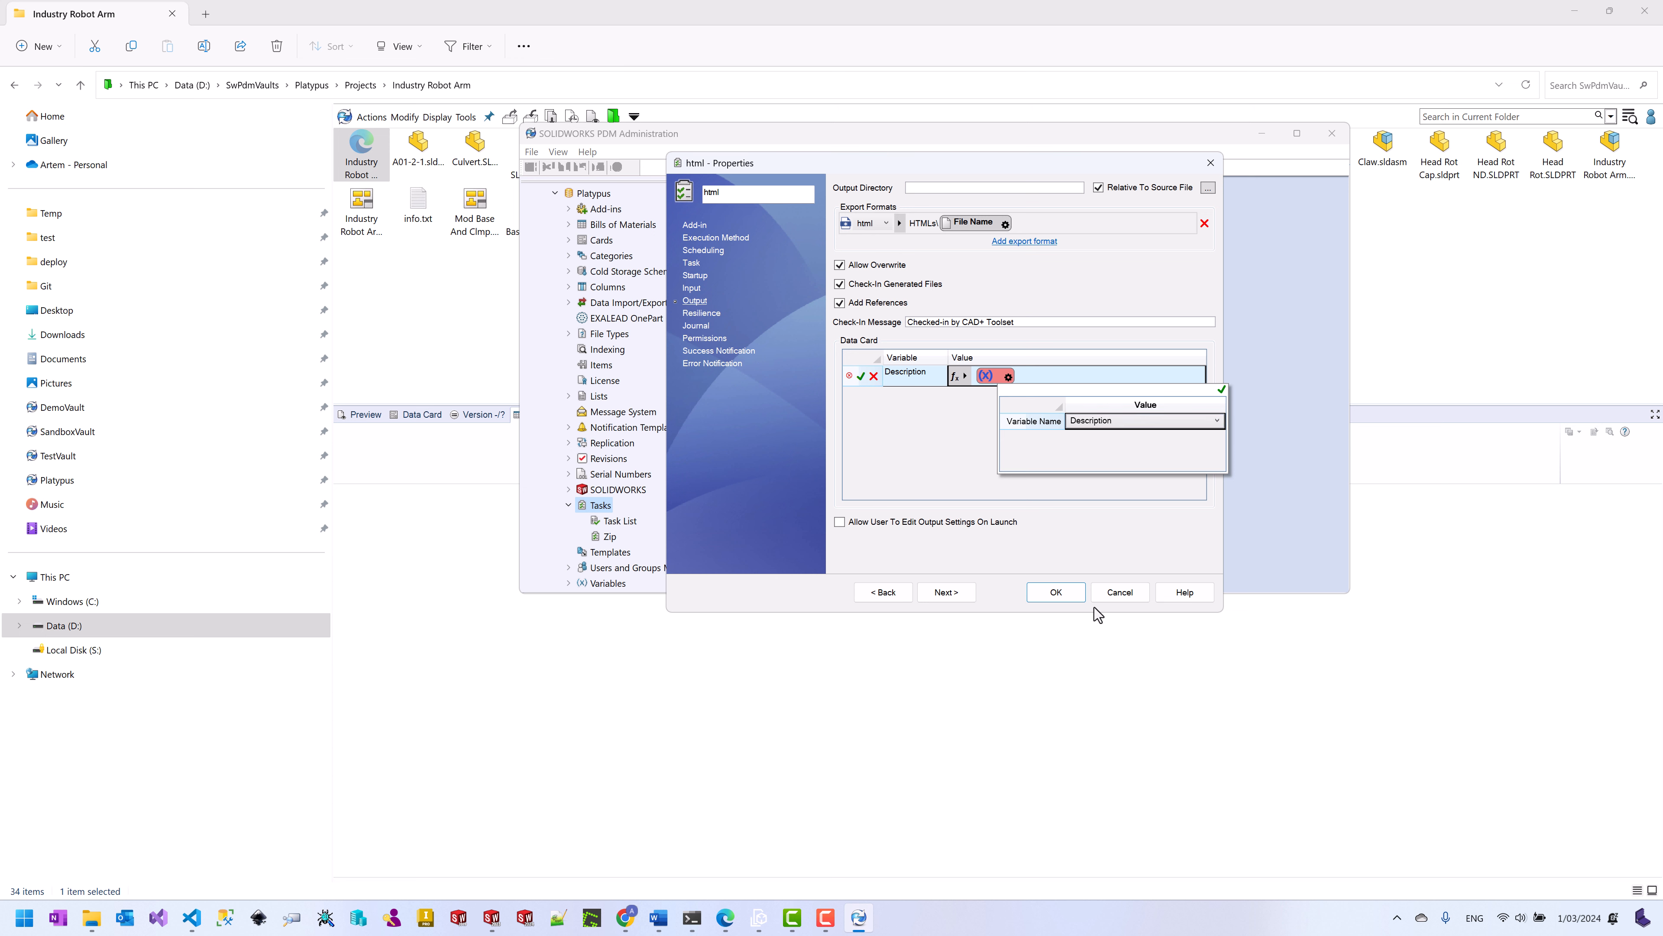
left_click(1221, 390)
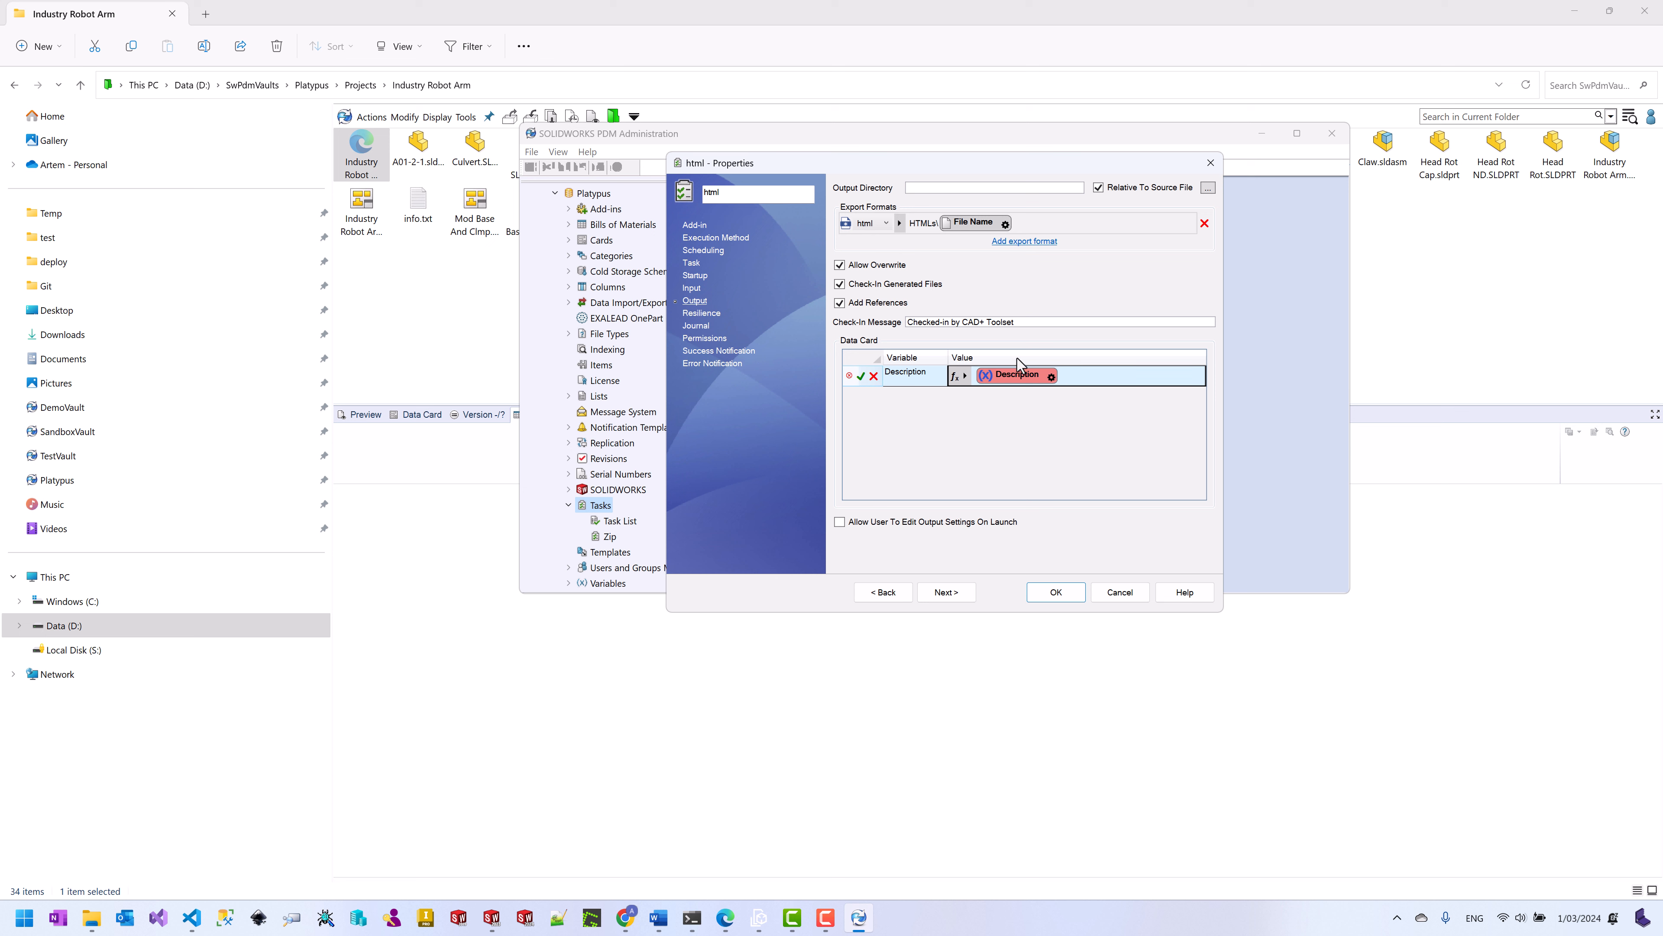
Step: Prefix the Description value with the PartNo variable and ' - ', then commit the row
left_click(958, 377)
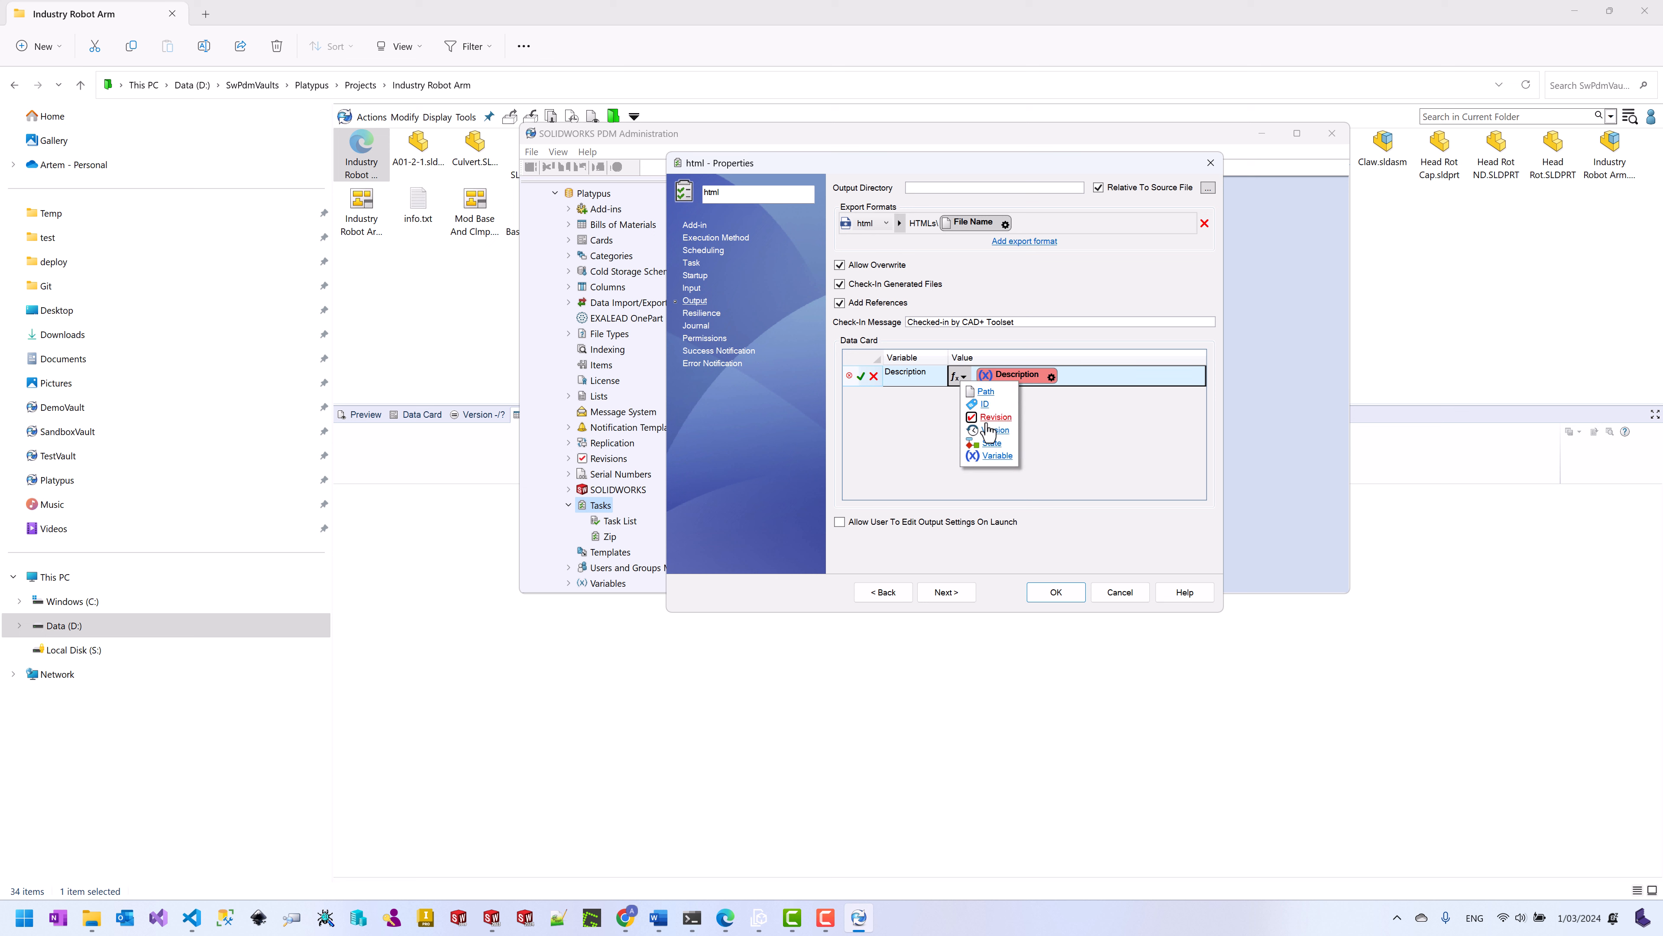
left_click(996, 457)
left_click(1111, 422)
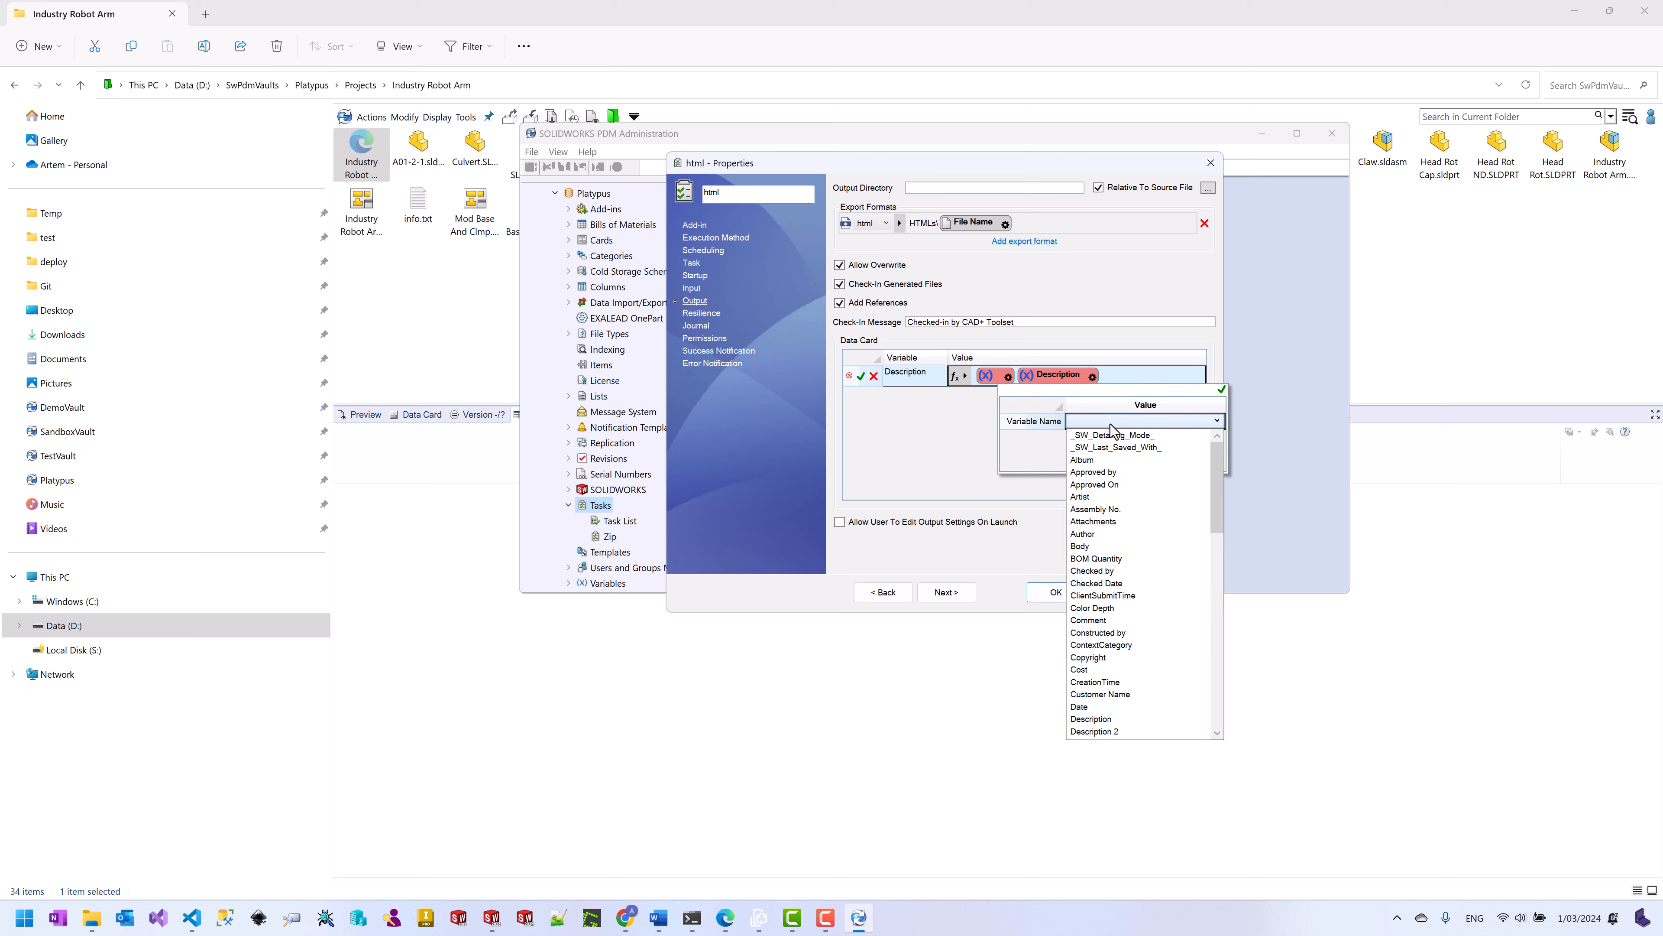
left_click_drag(1214, 511, 1206, 640)
left_click(1107, 682)
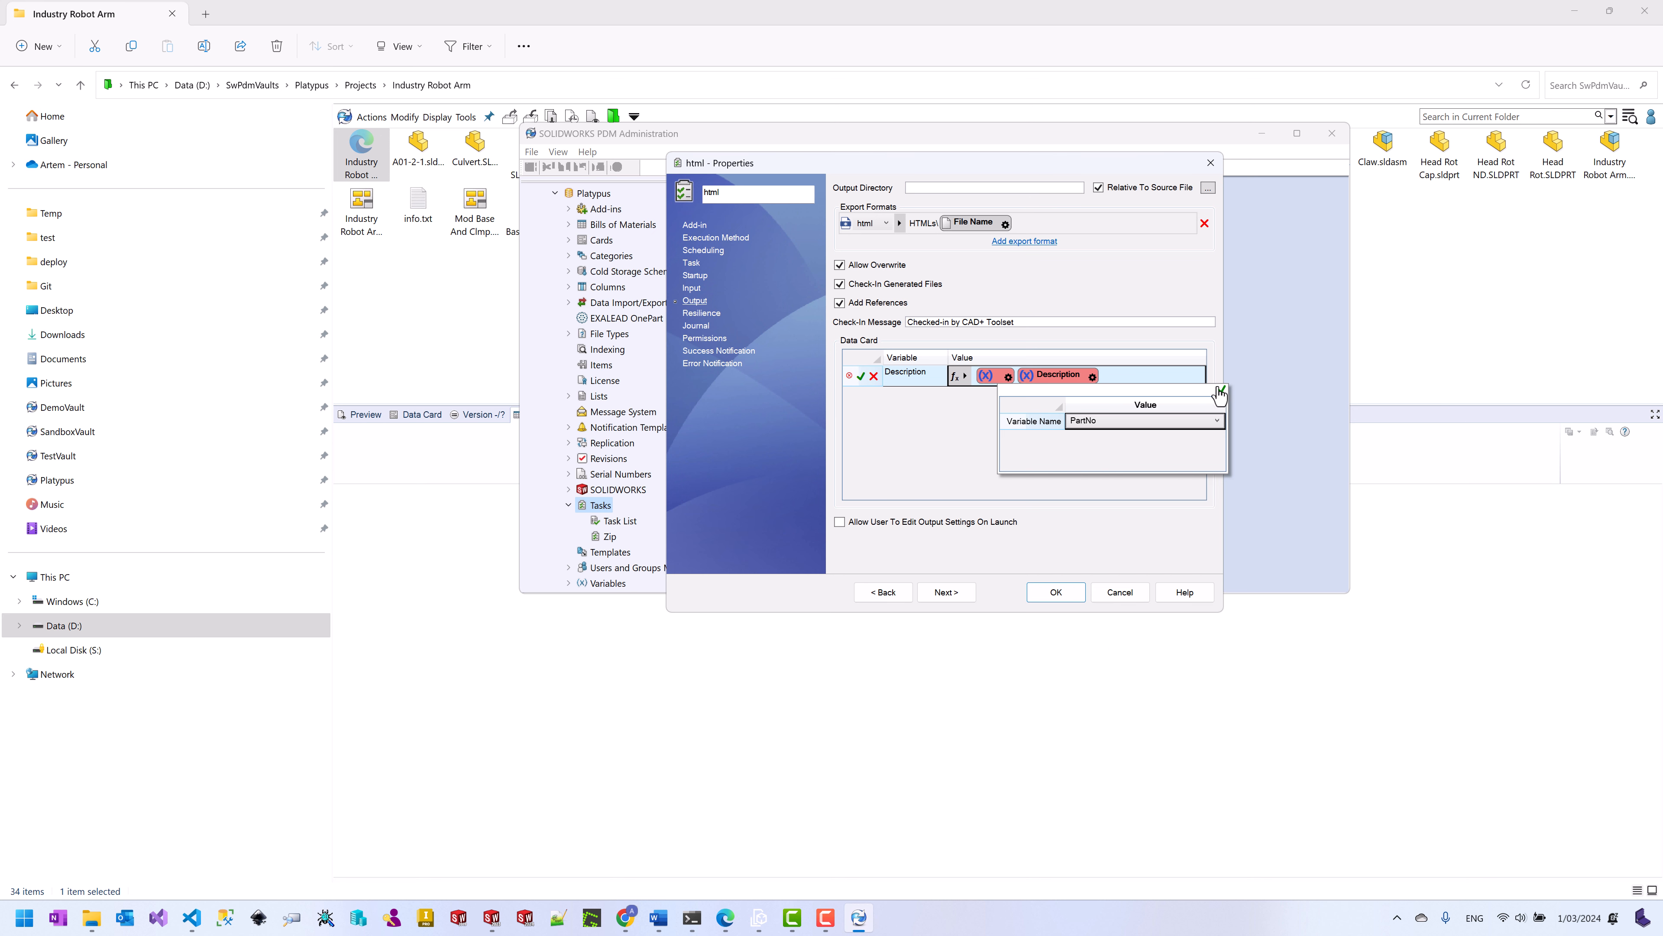
left_click(1220, 392)
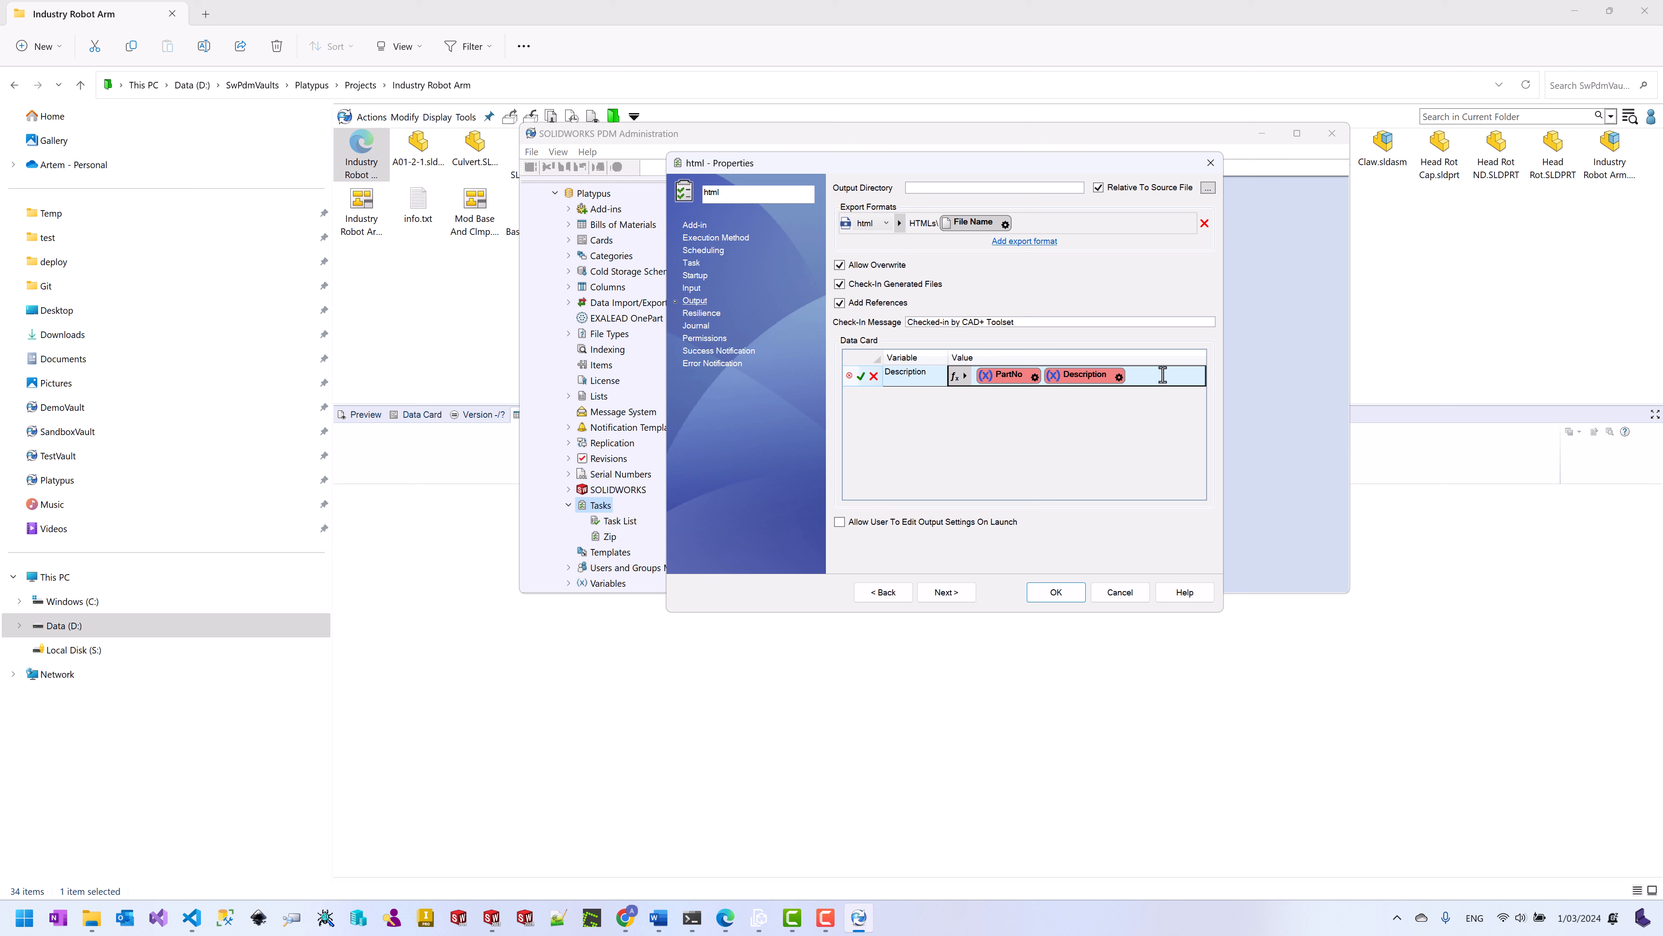
type("-")
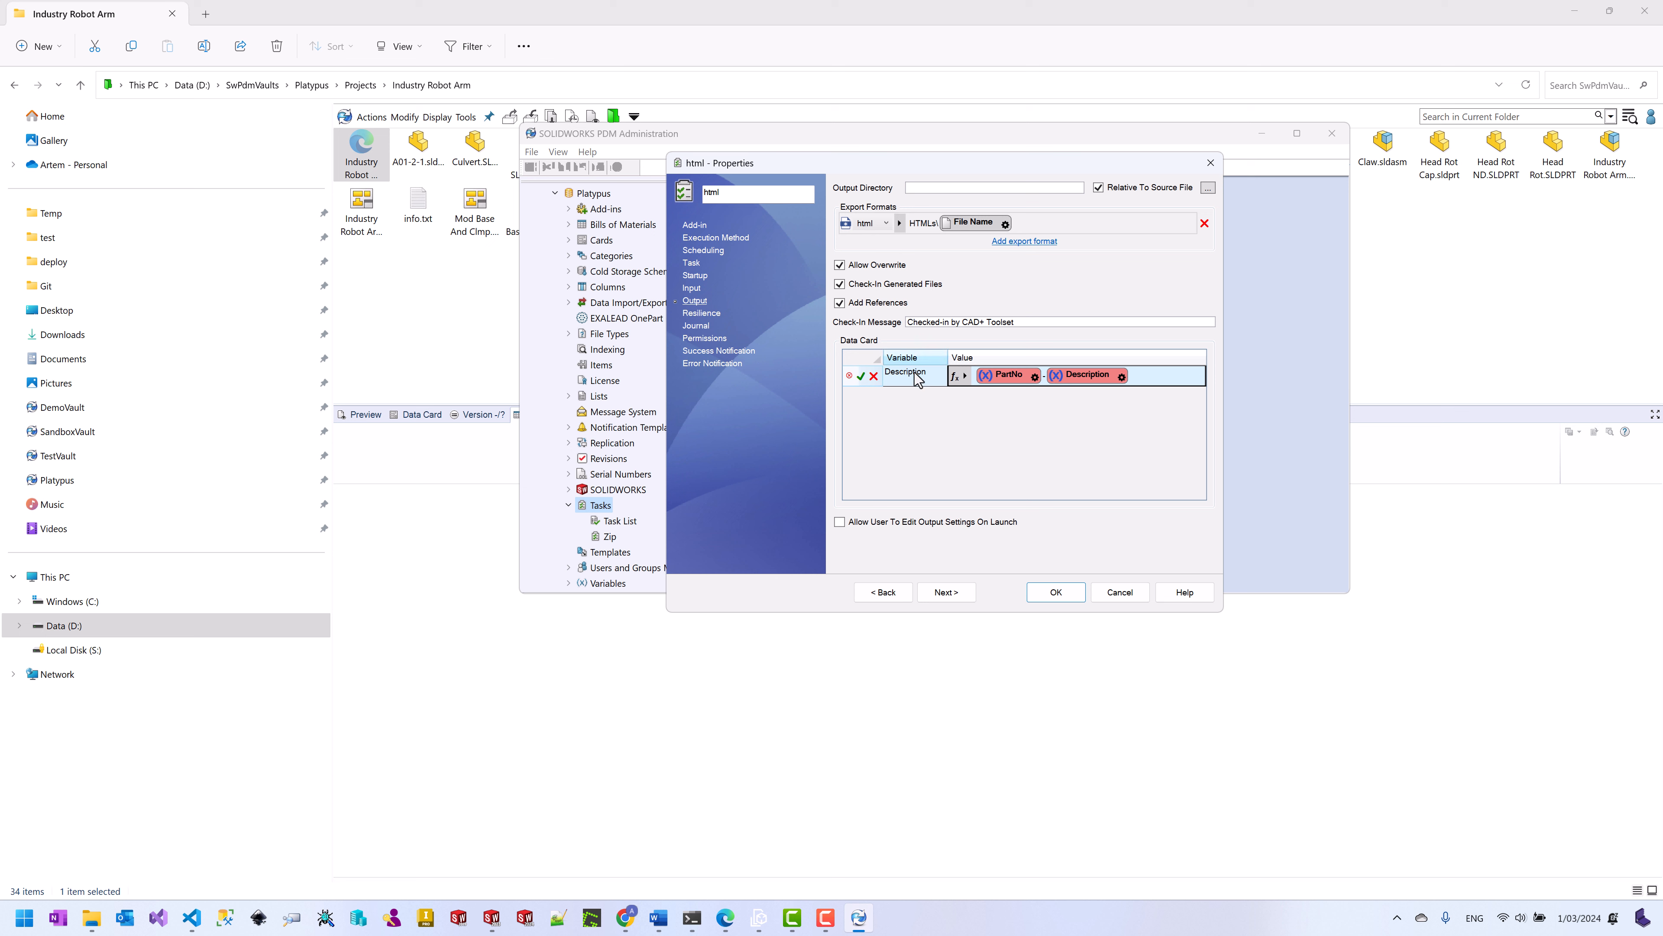
left_click(861, 375)
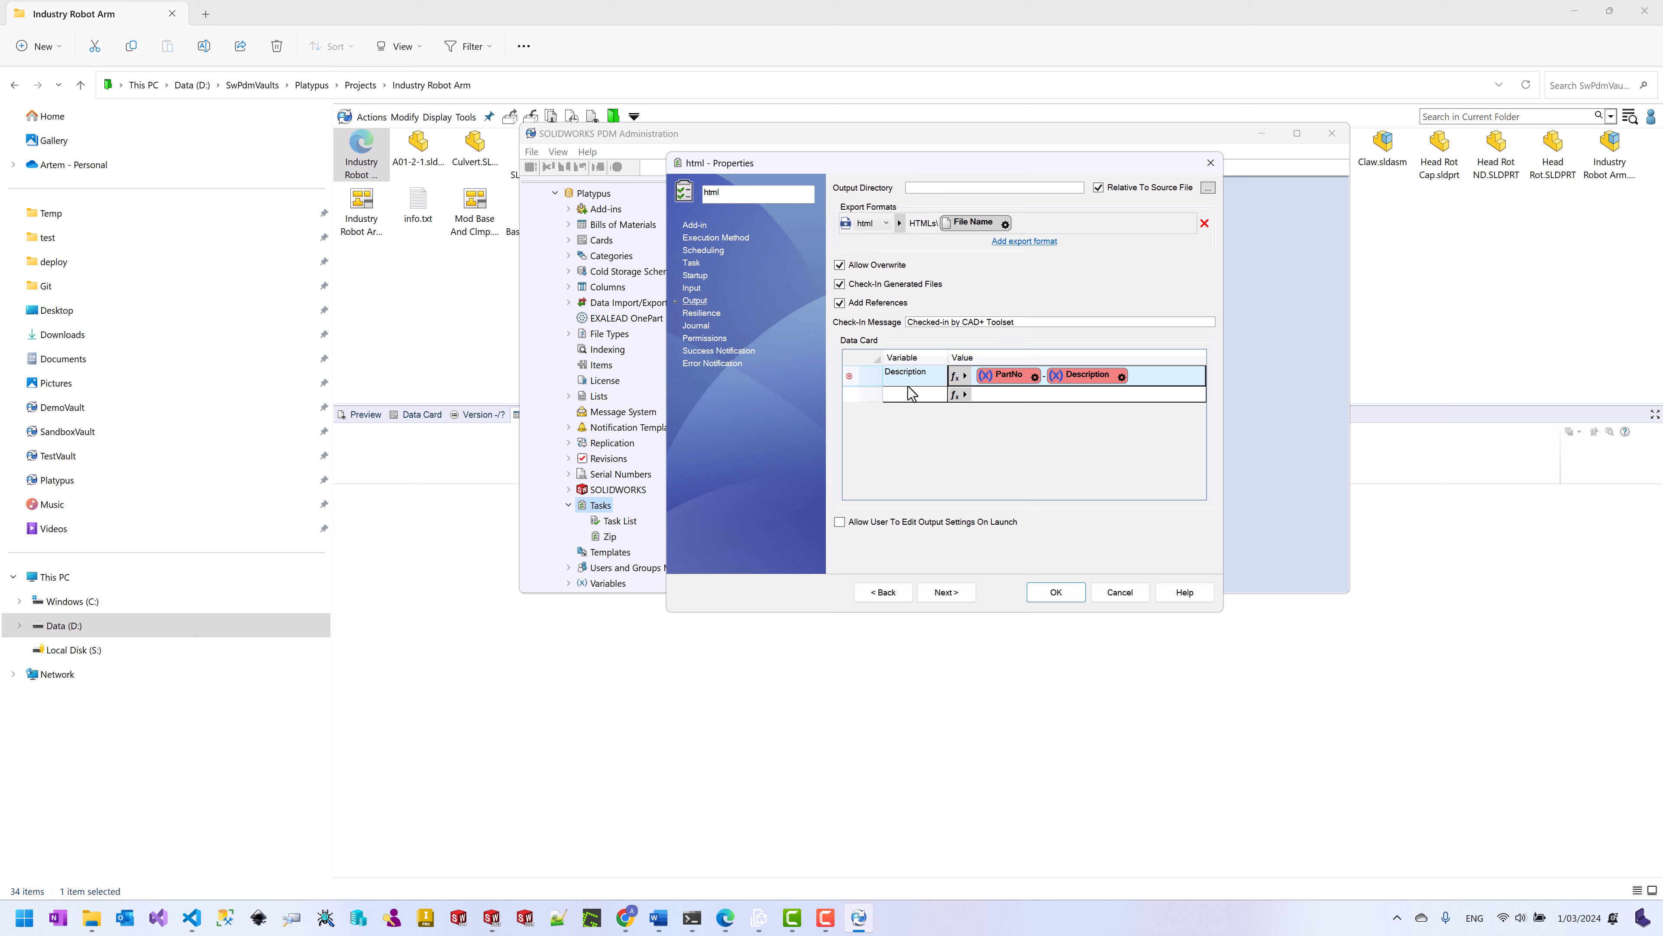
Step: Store detailed journal reports in the vault's Logs folder and save the html task
left_click(702, 314)
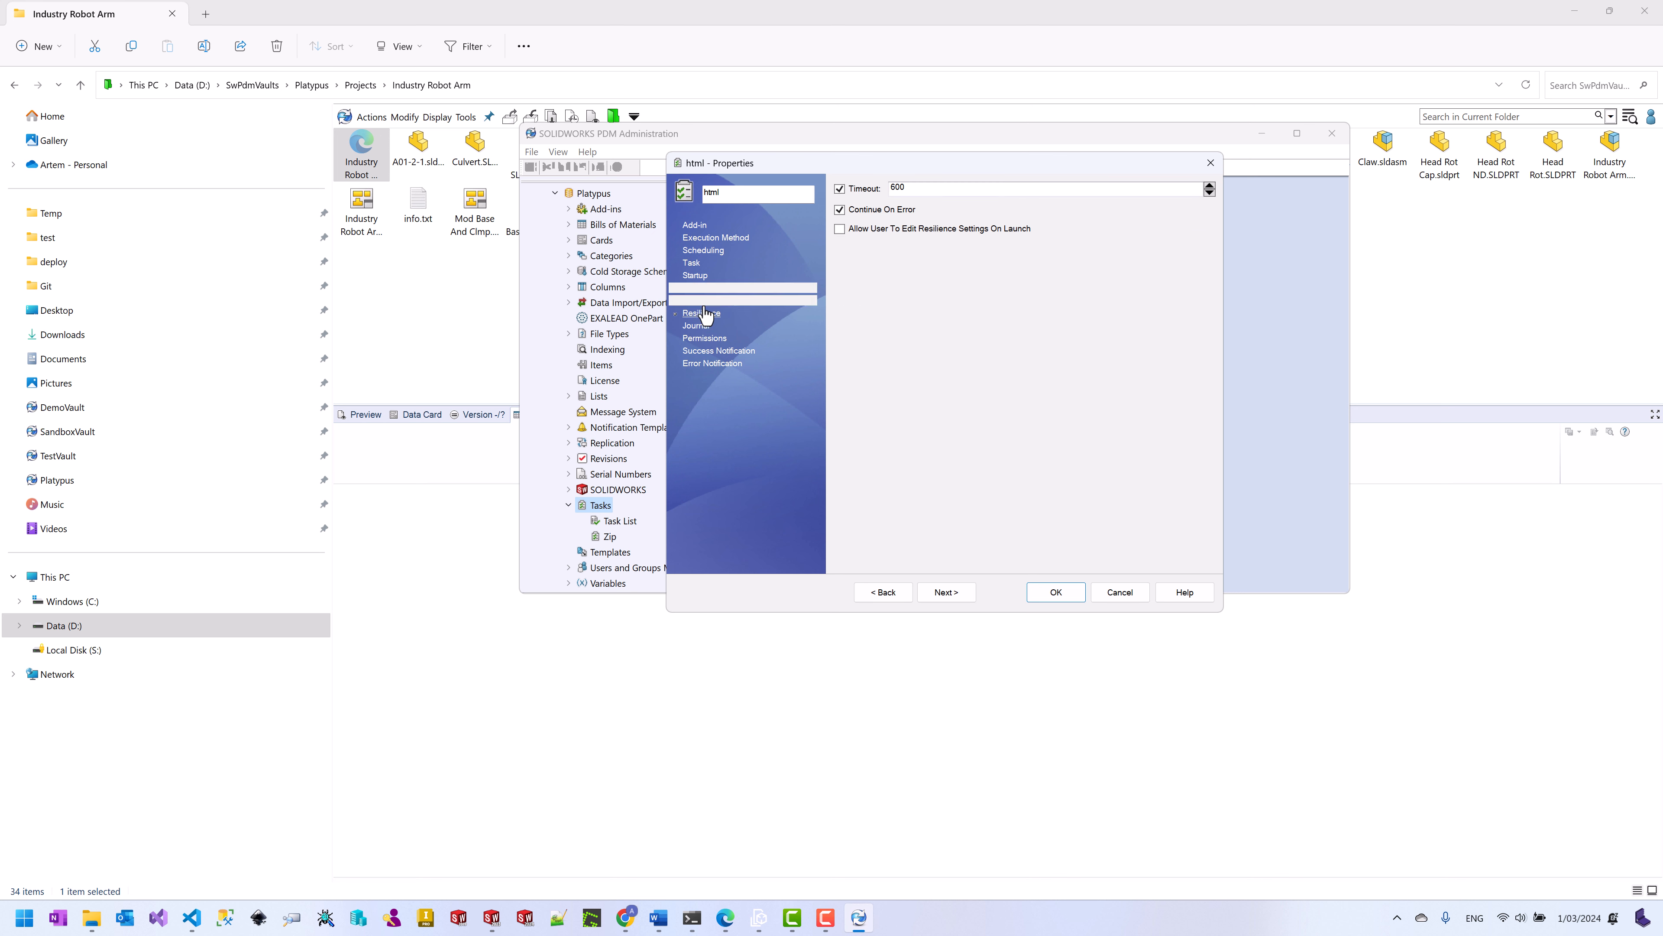
left_click(697, 326)
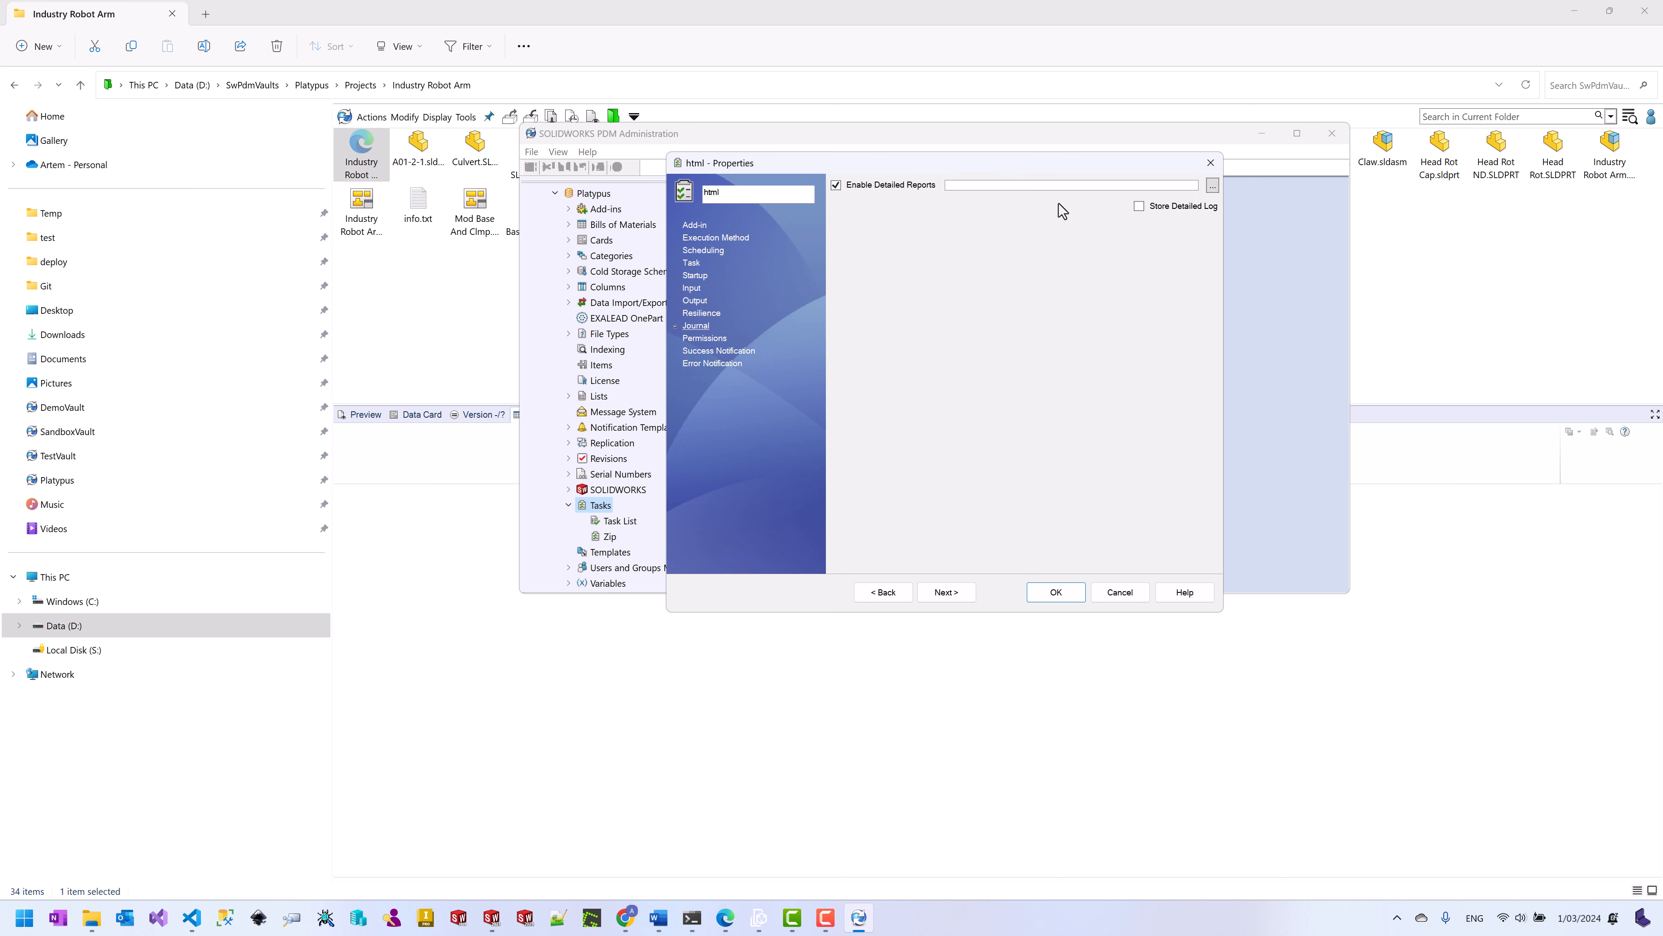
left_click(1212, 186)
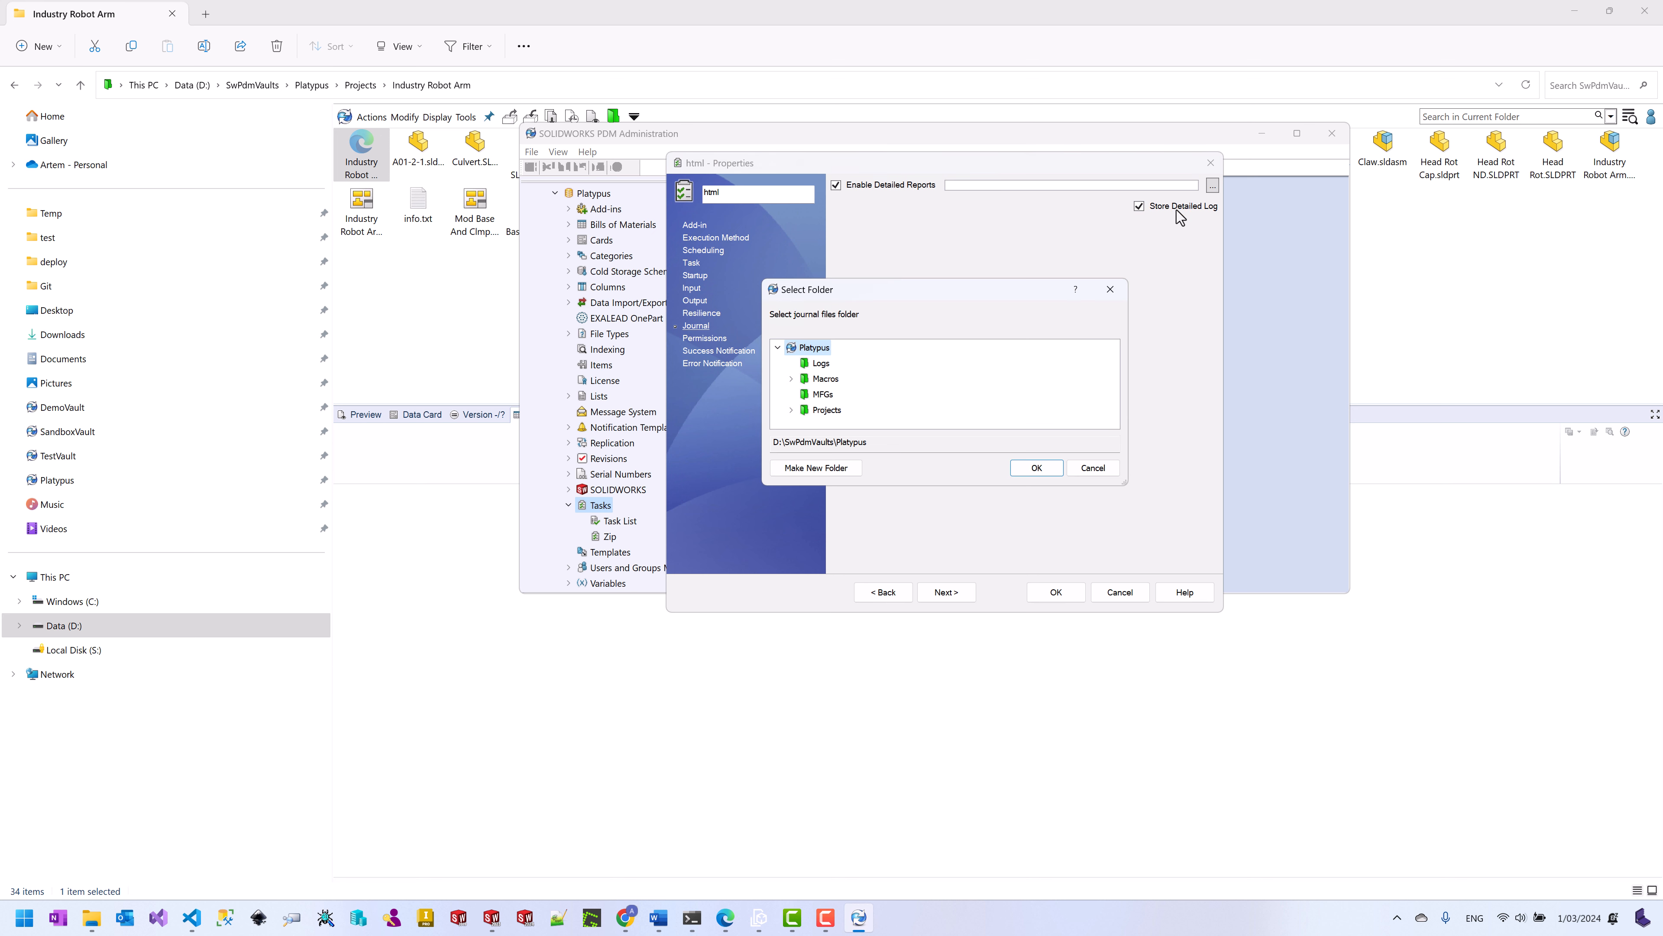
left_click(822, 364)
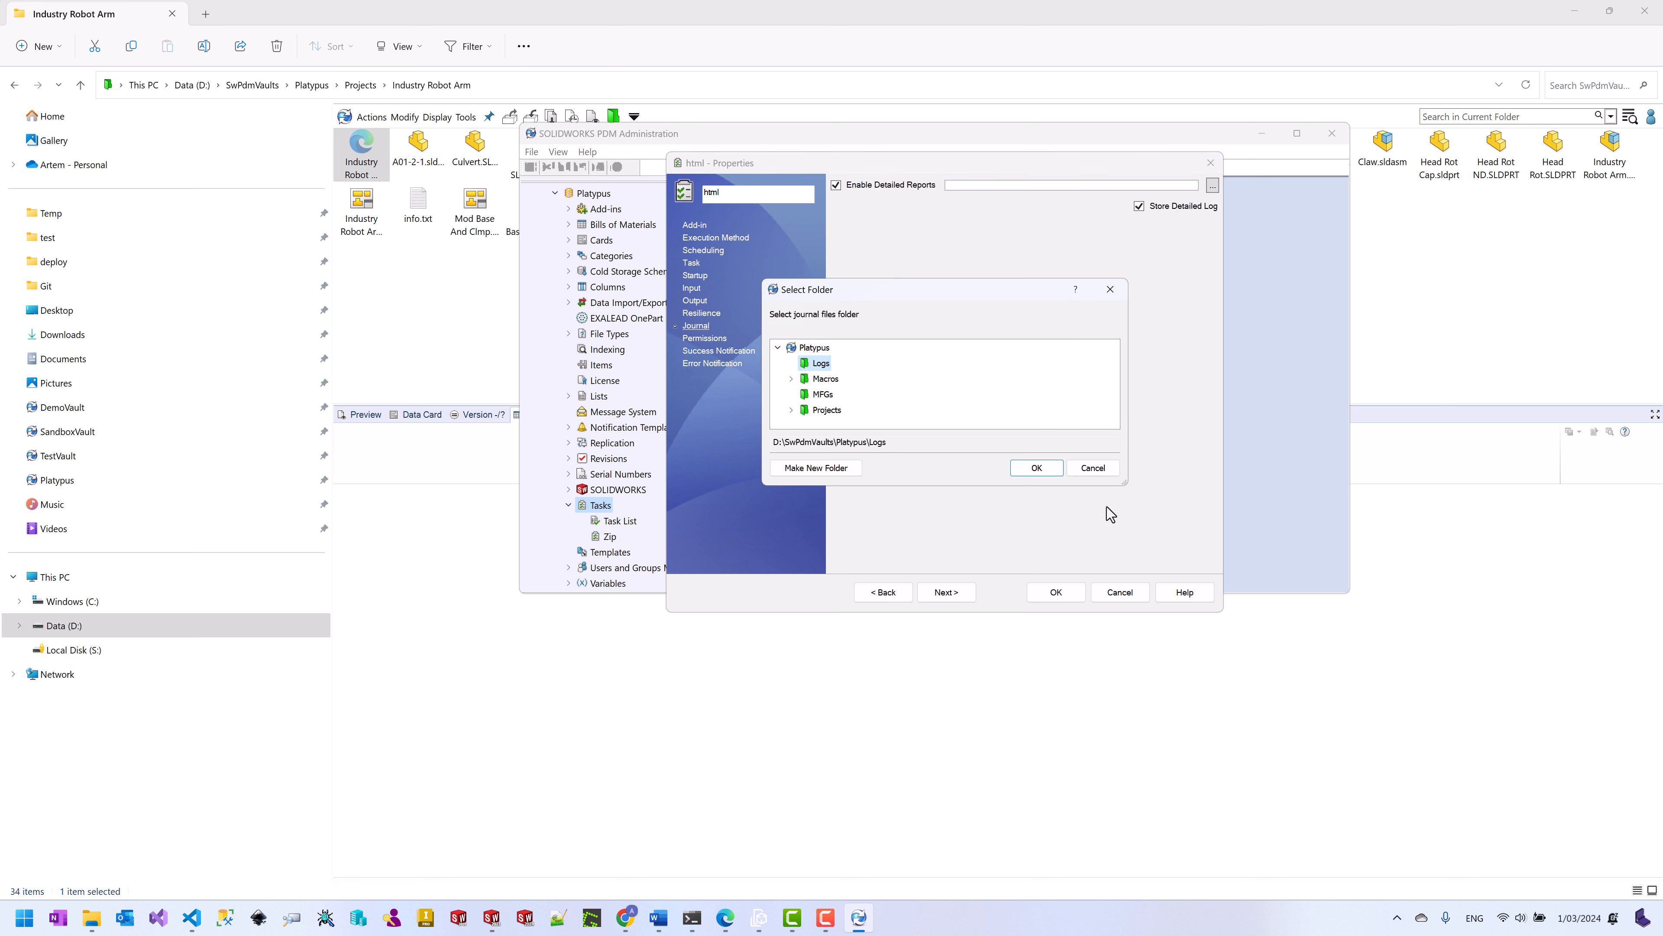
left_click(1038, 468)
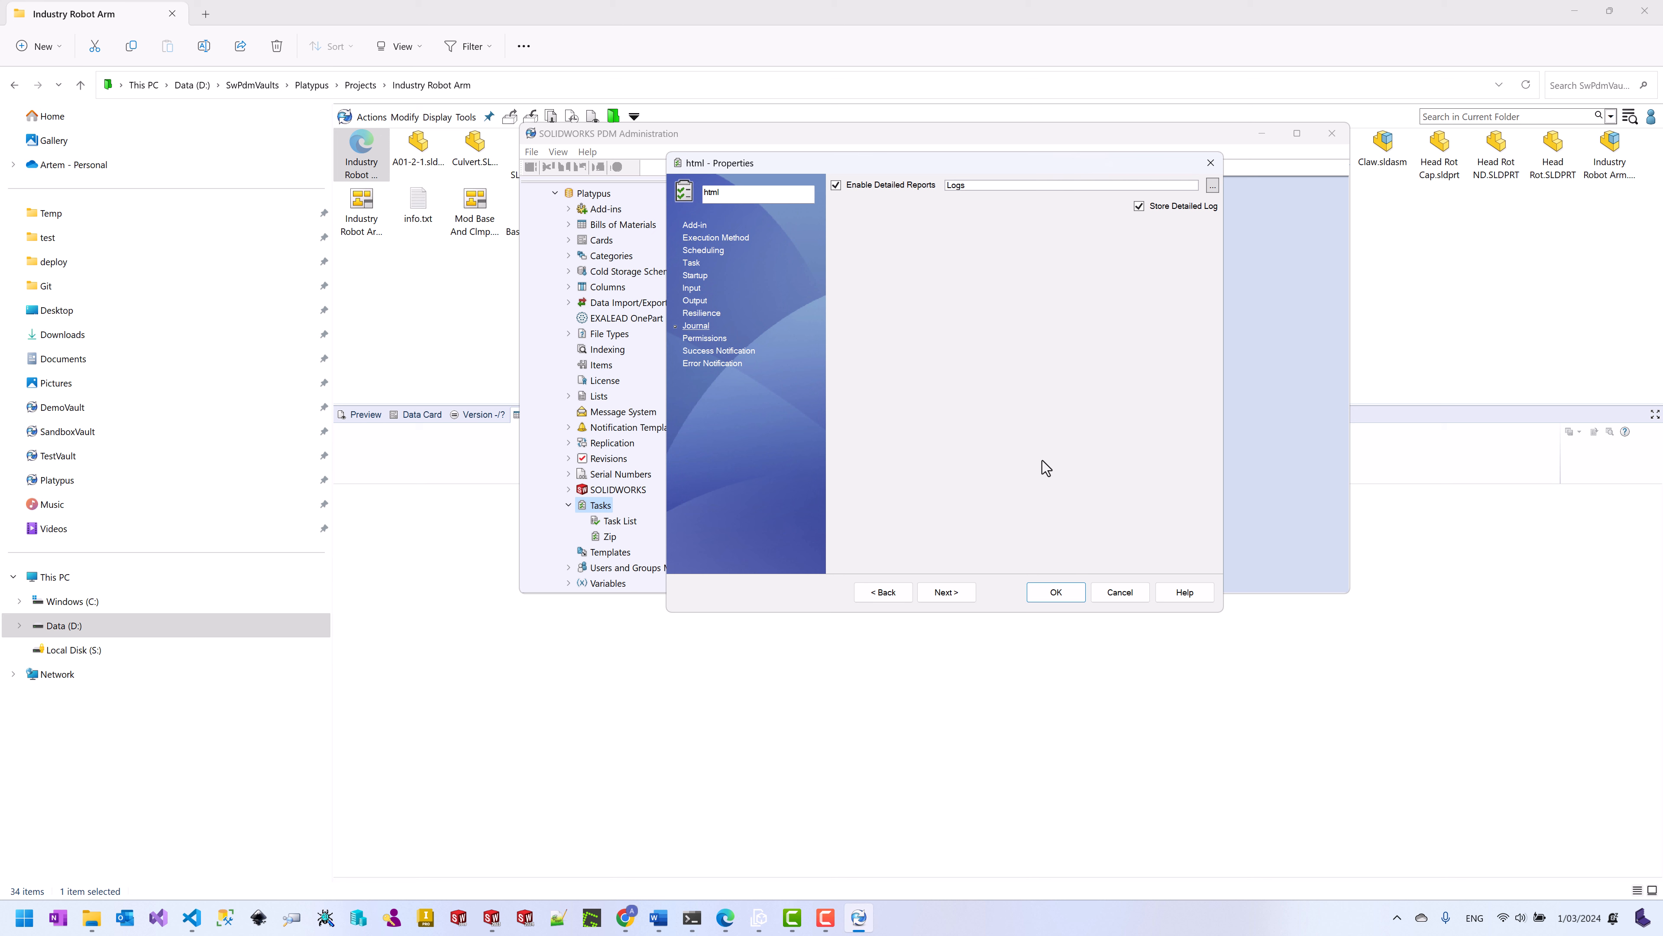
left_click(1057, 592)
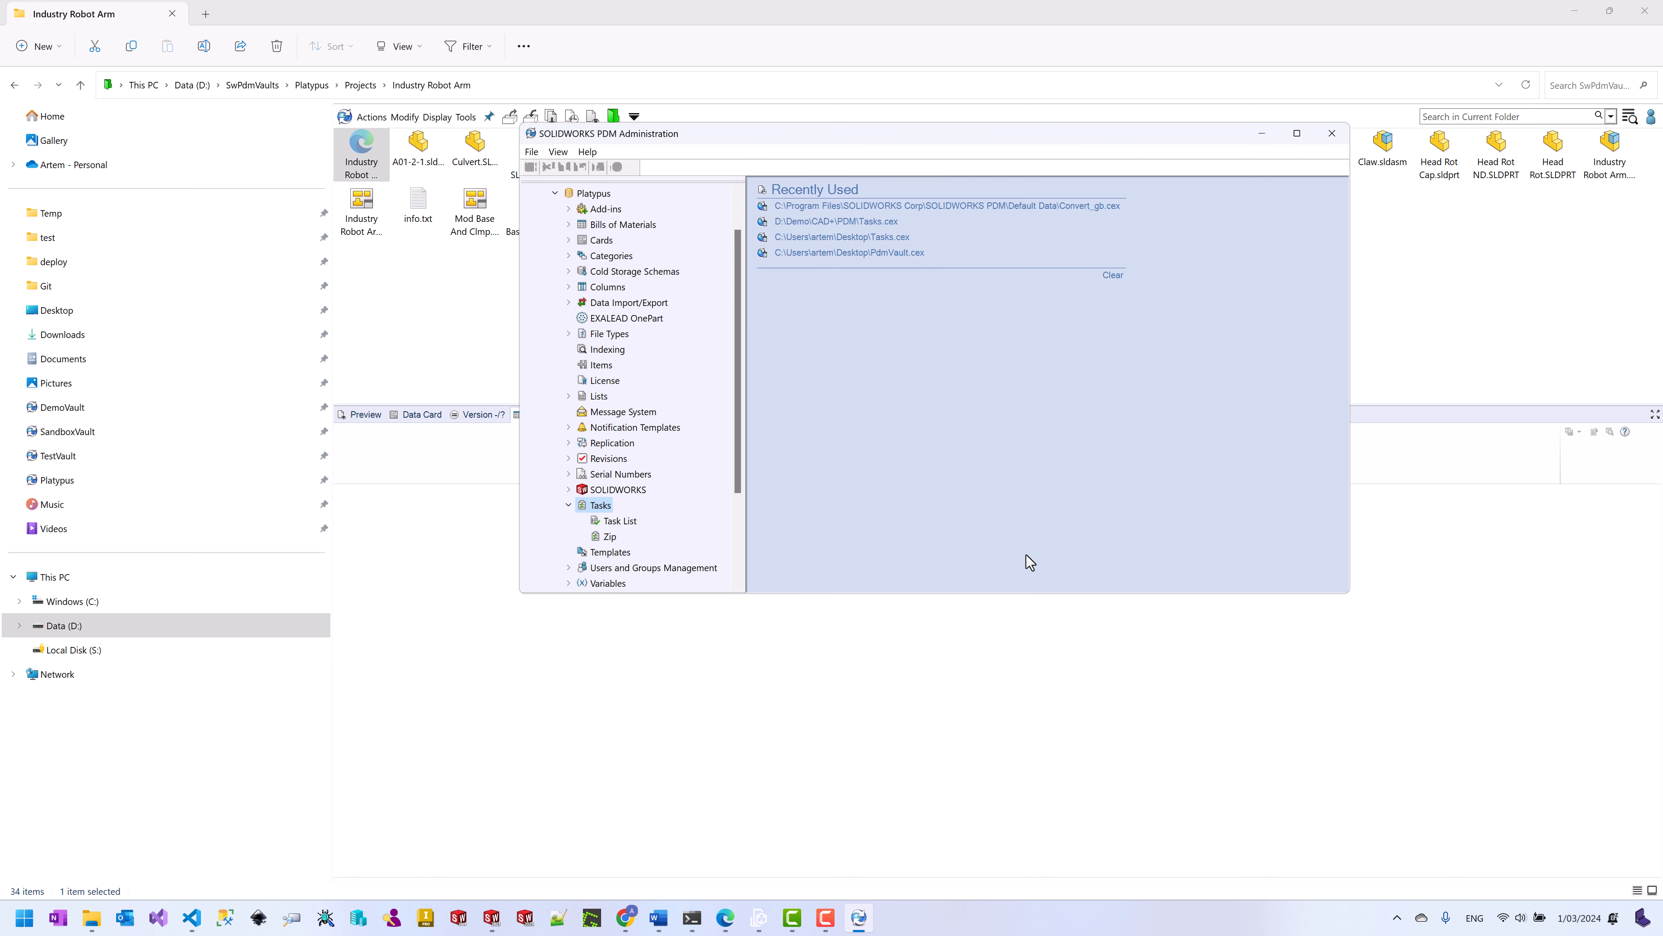
Step: Open the Default Workflow and draft an html task action on Passed Approval, then cancel it
scroll(650, 472, "down", 2)
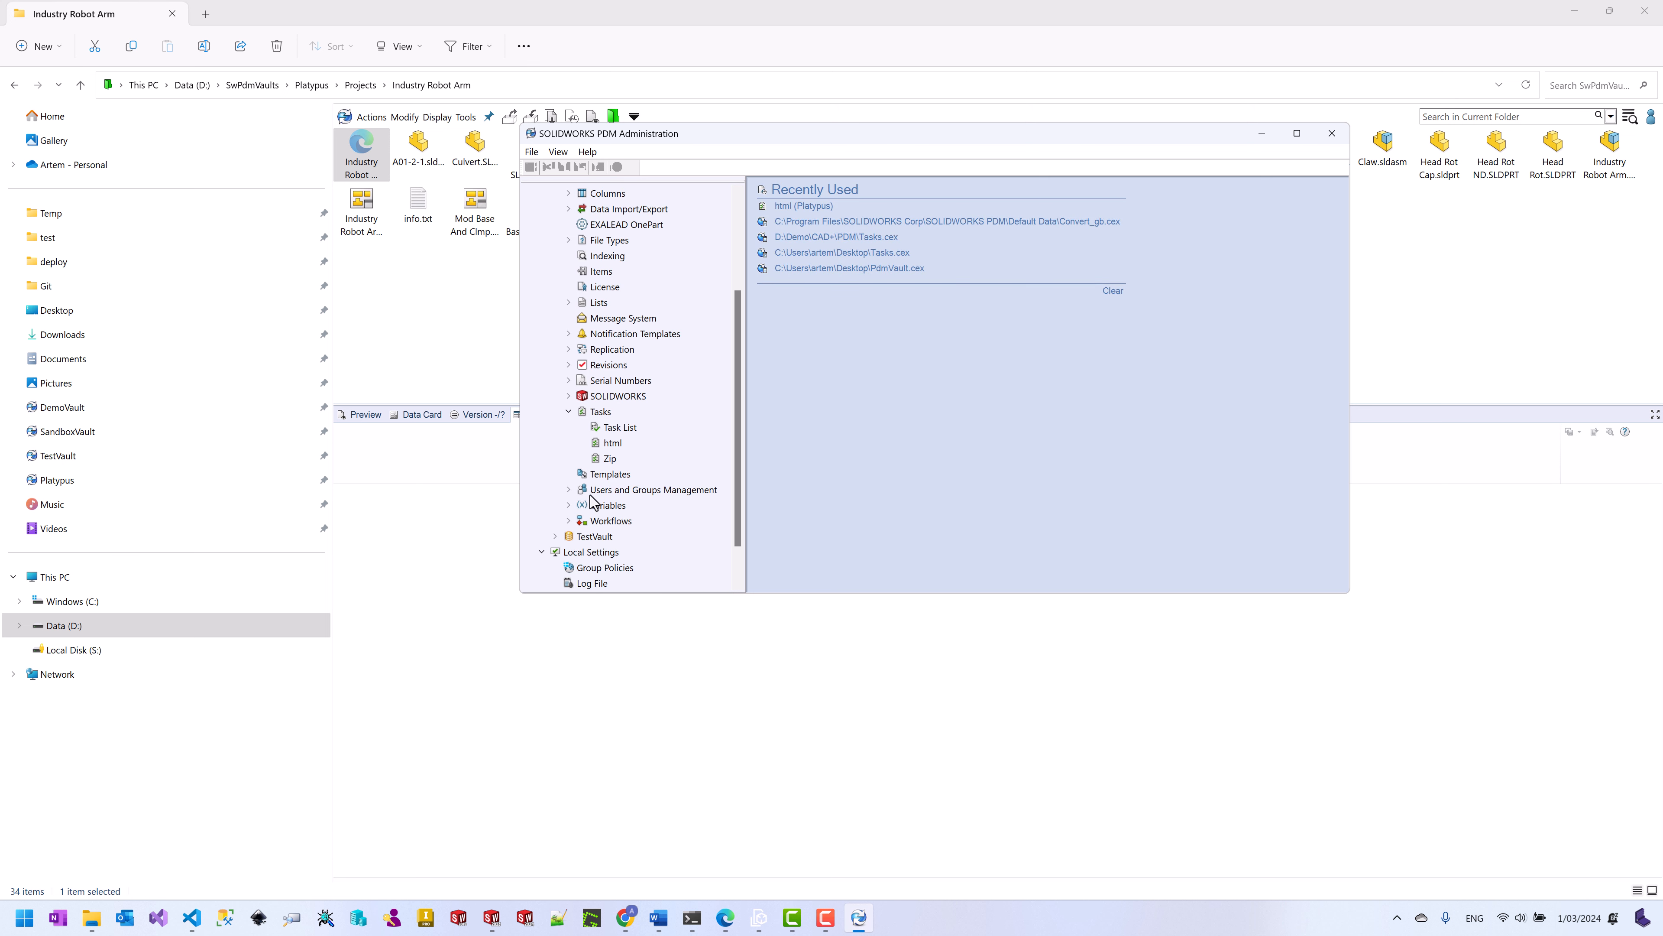
left_click(569, 521)
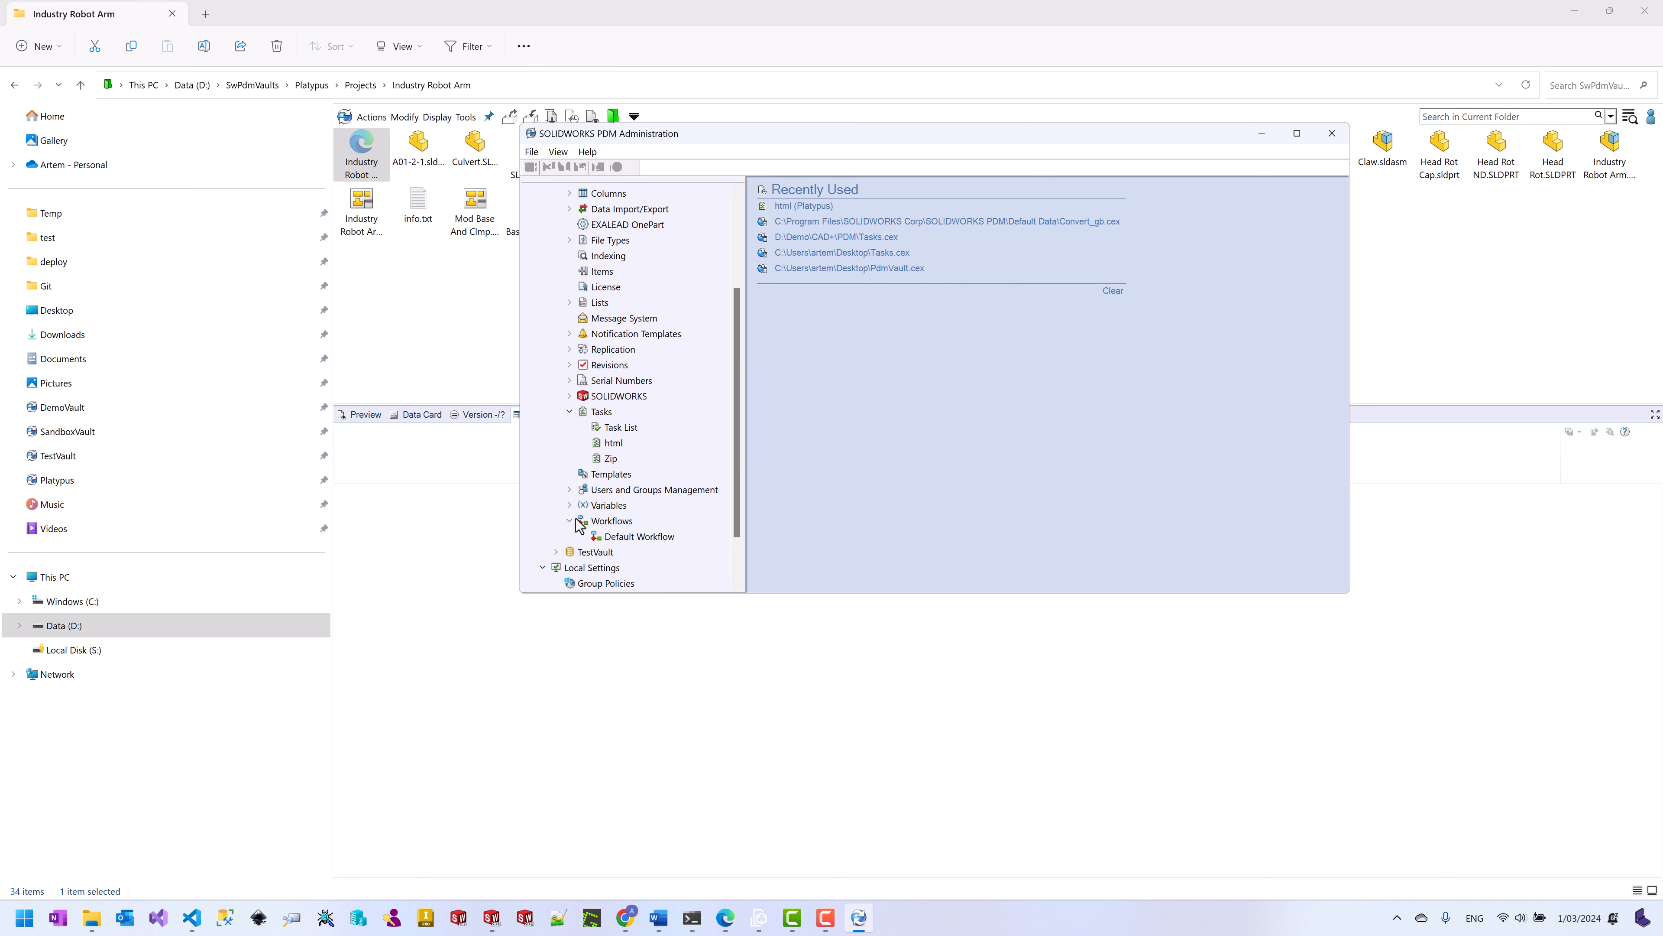
double_click(630, 537)
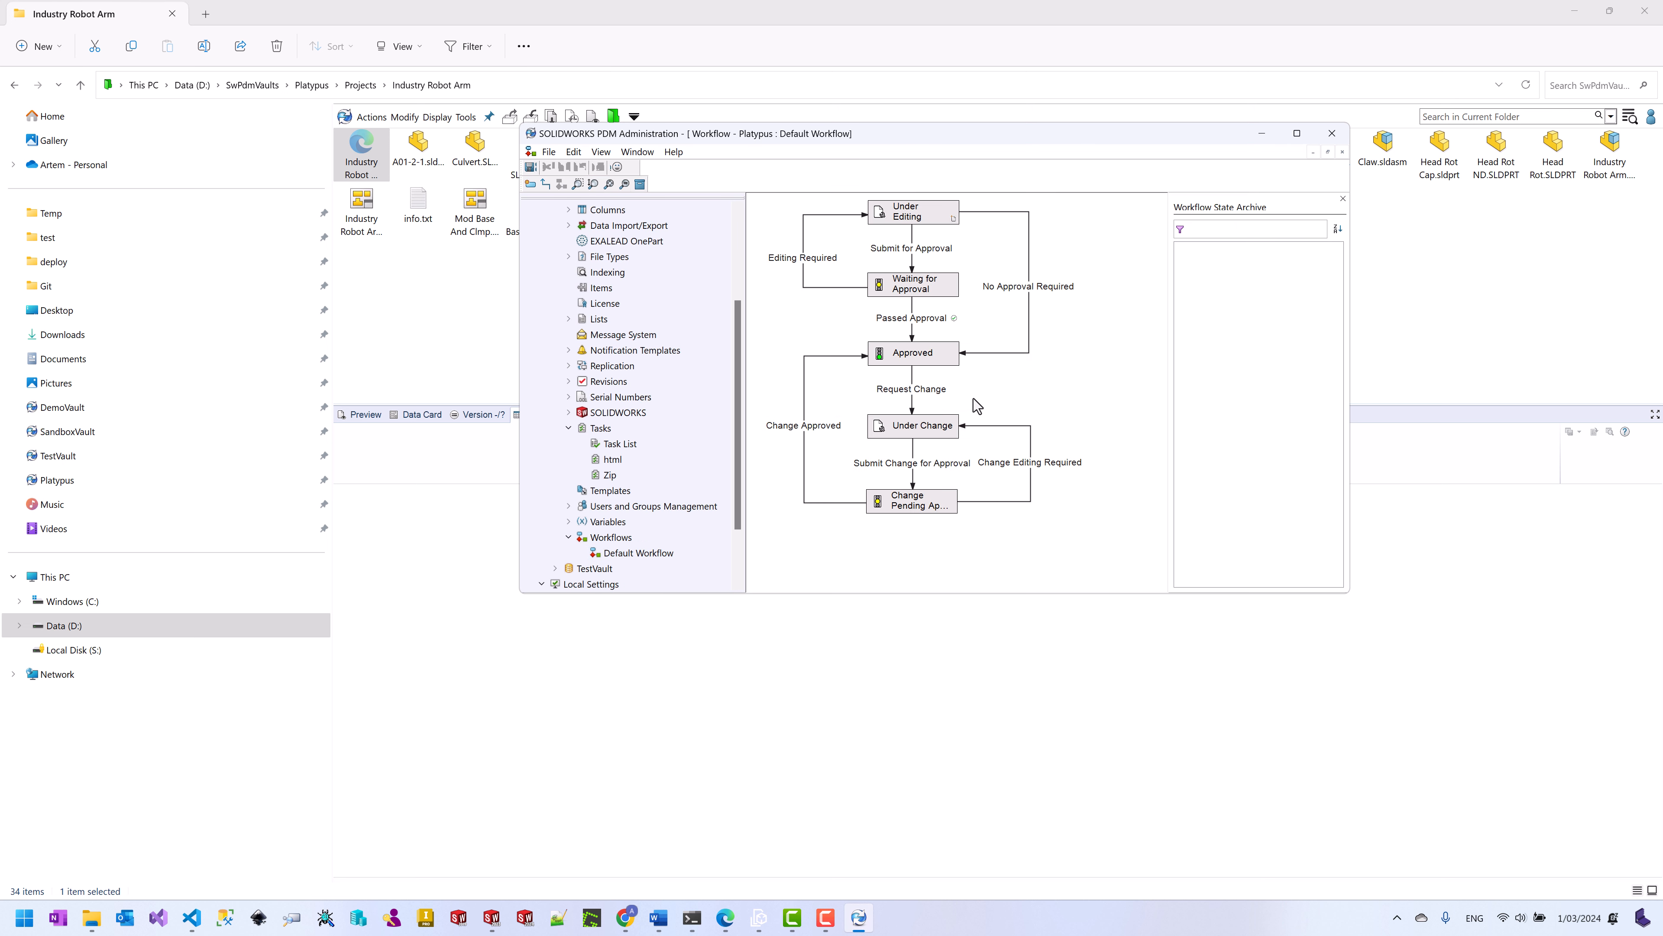
double_click(906, 320)
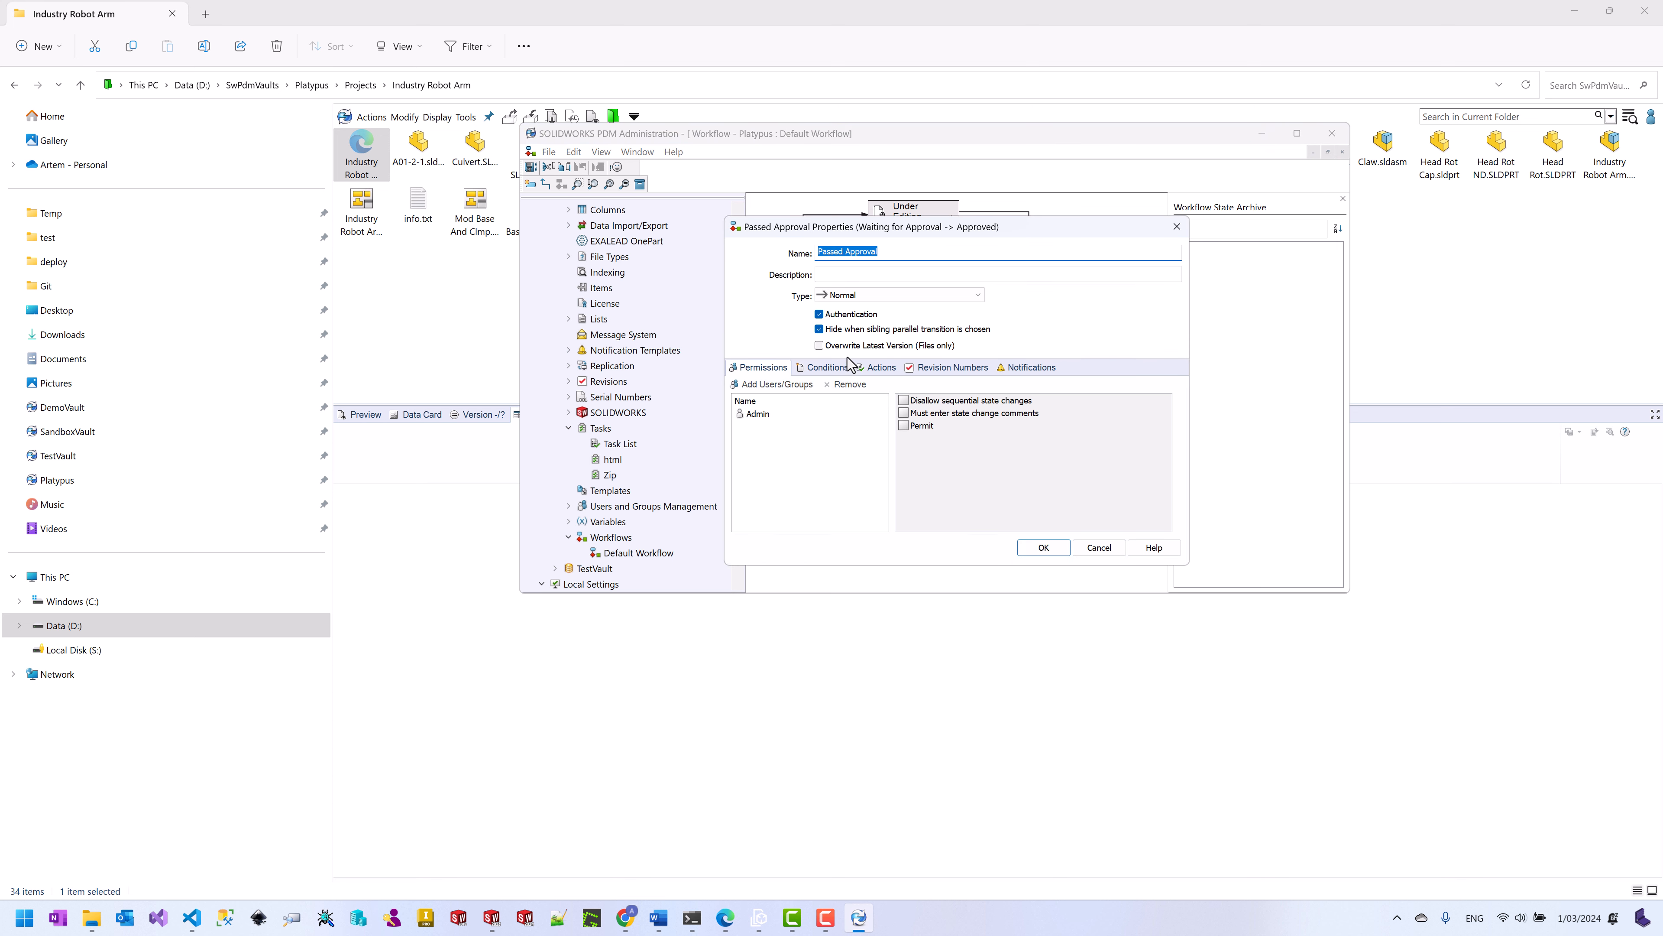
left_click(881, 367)
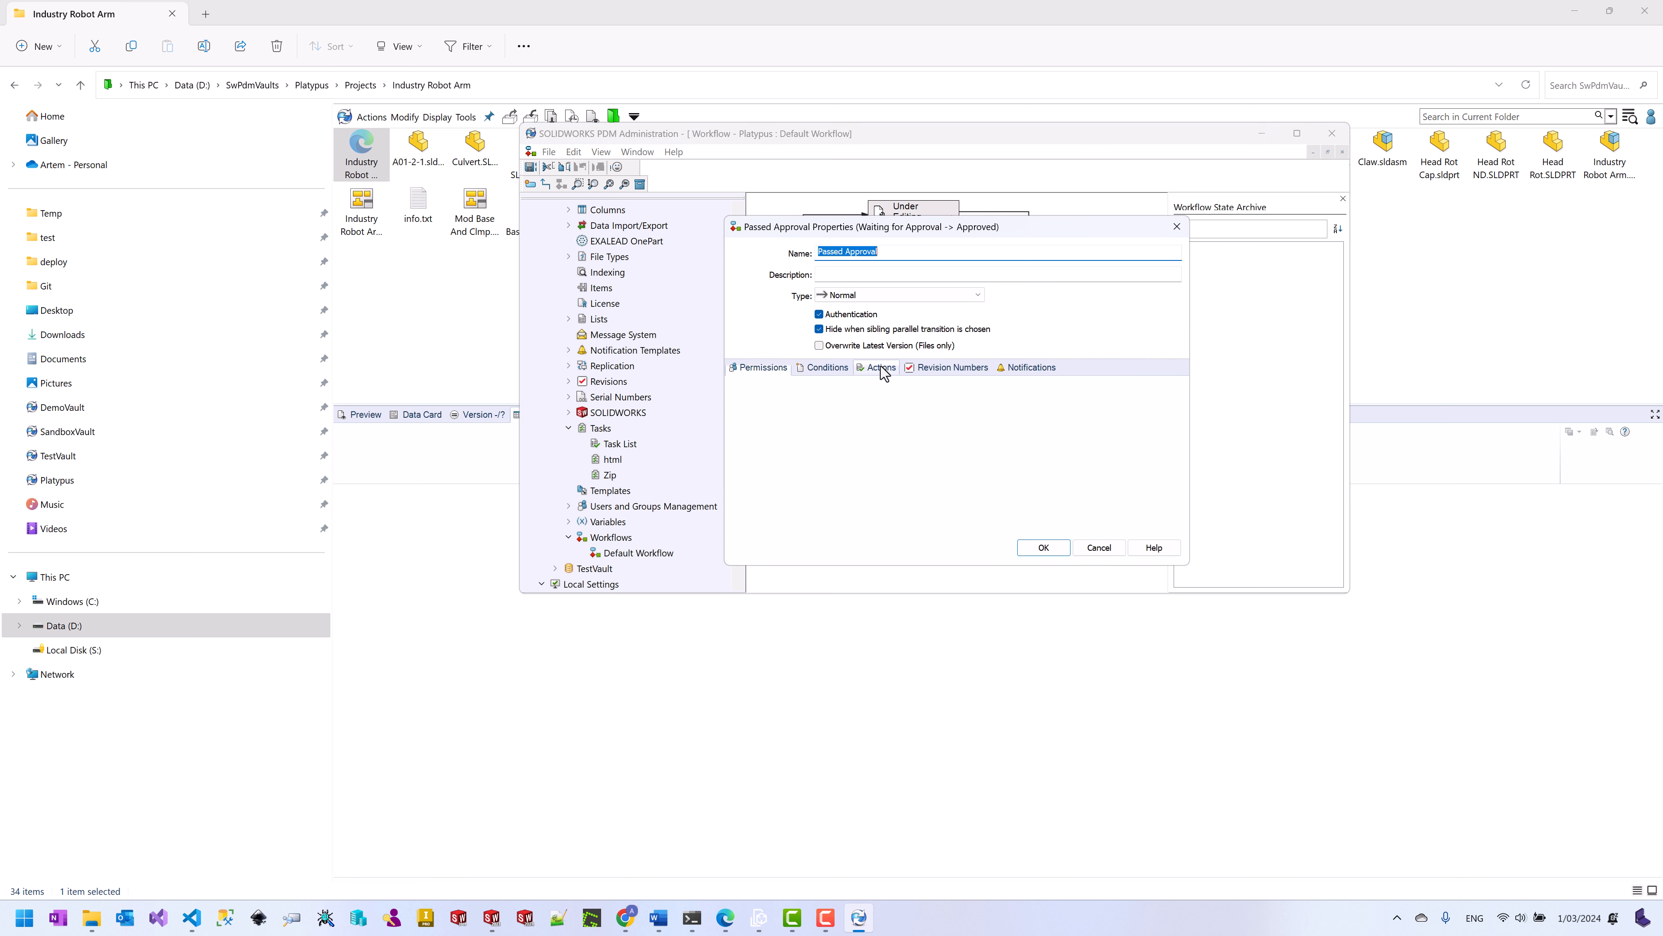
left_click(776, 389)
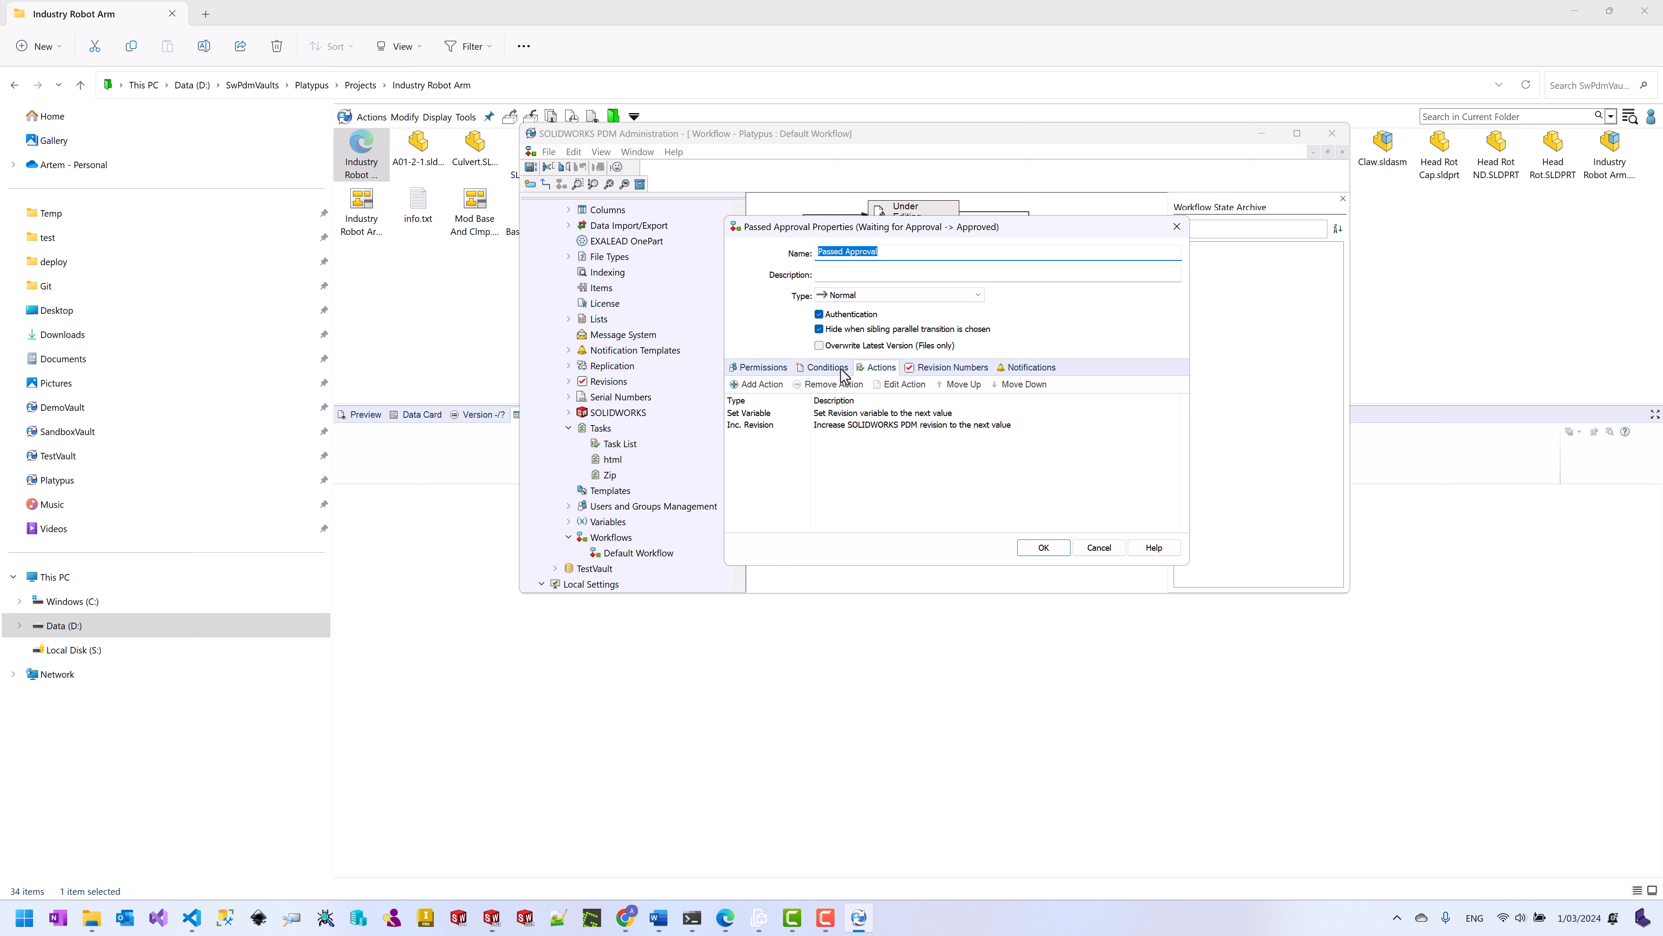
left_click(1089, 283)
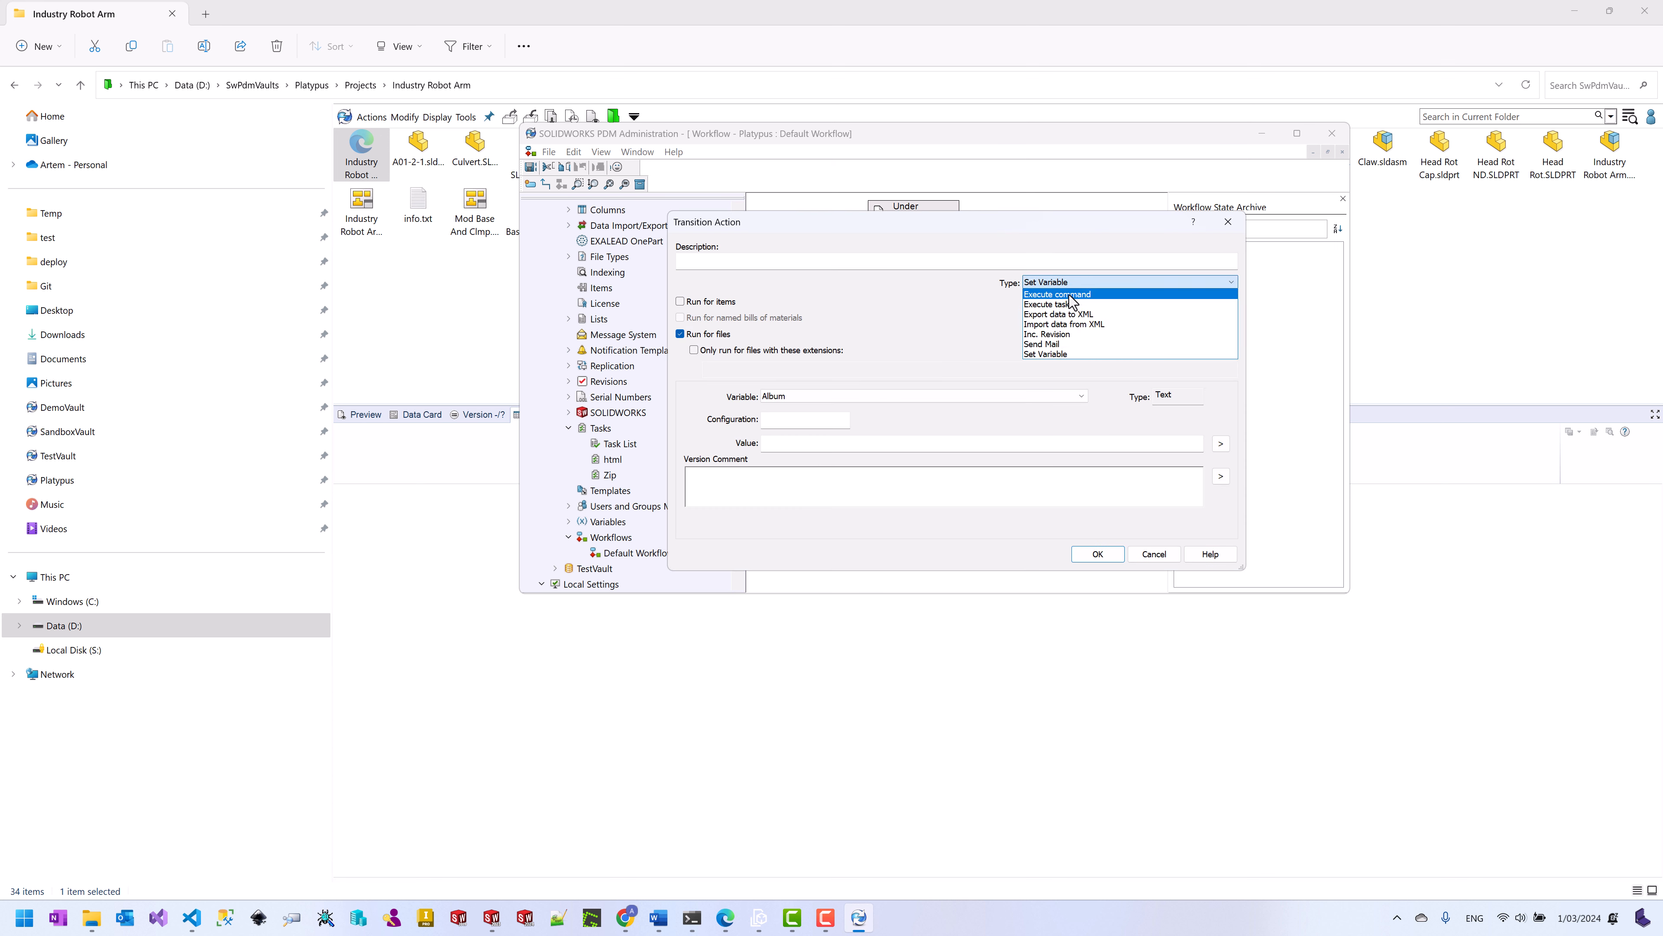
left_click(1074, 304)
left_click(854, 418)
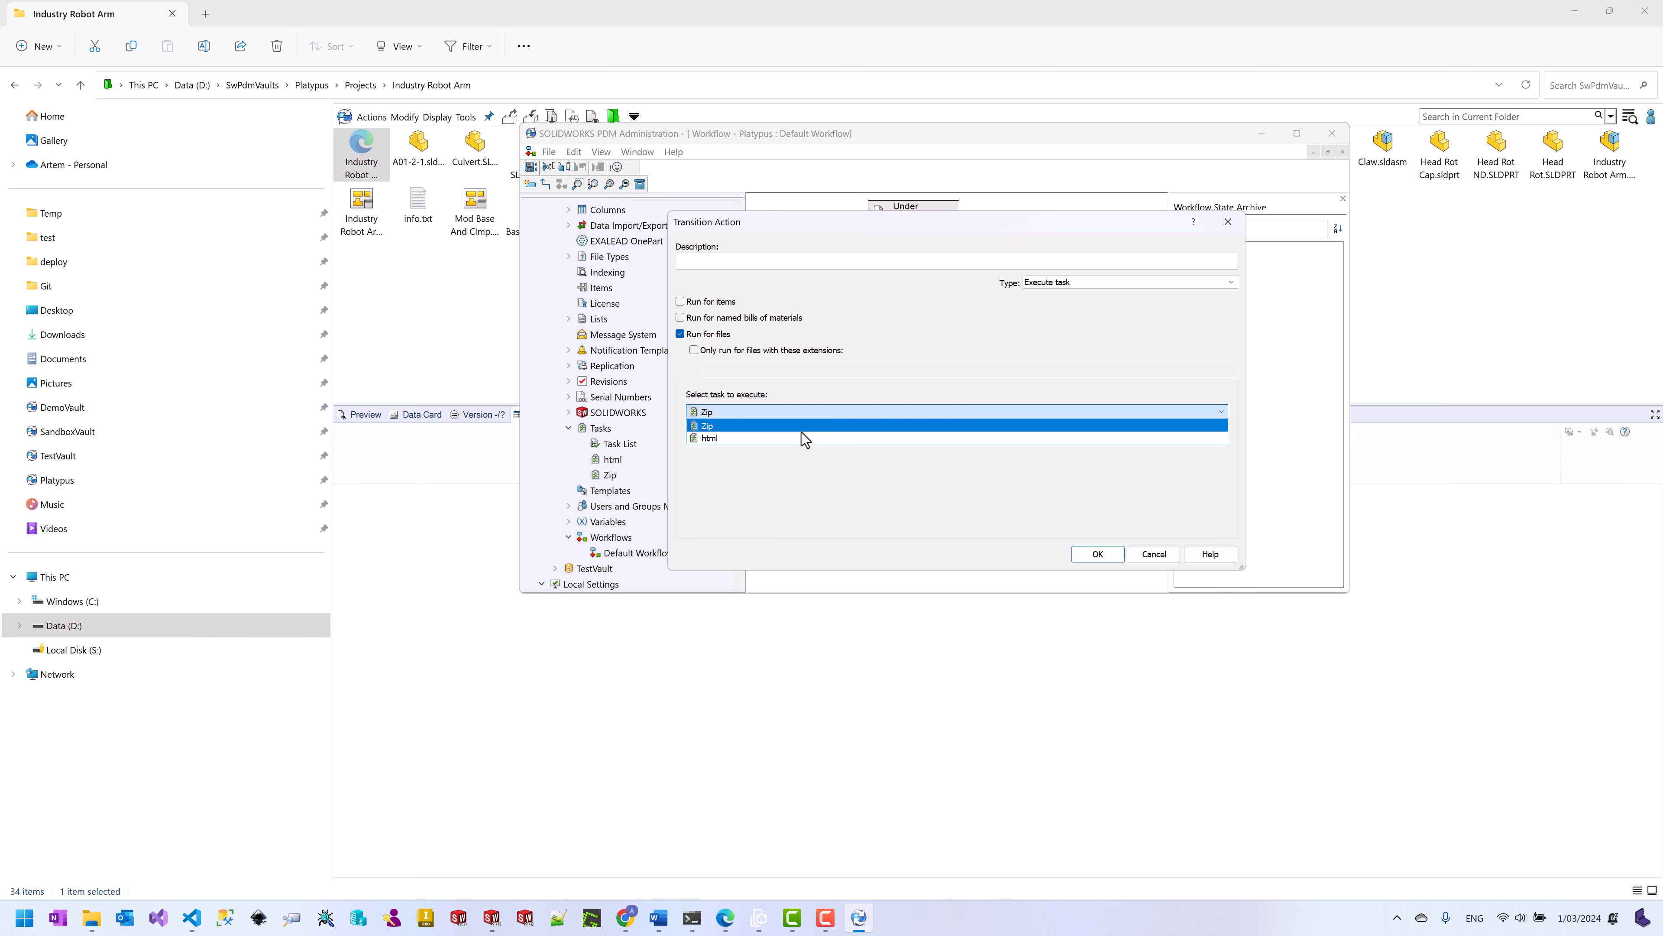
left_click(798, 436)
left_click(764, 260)
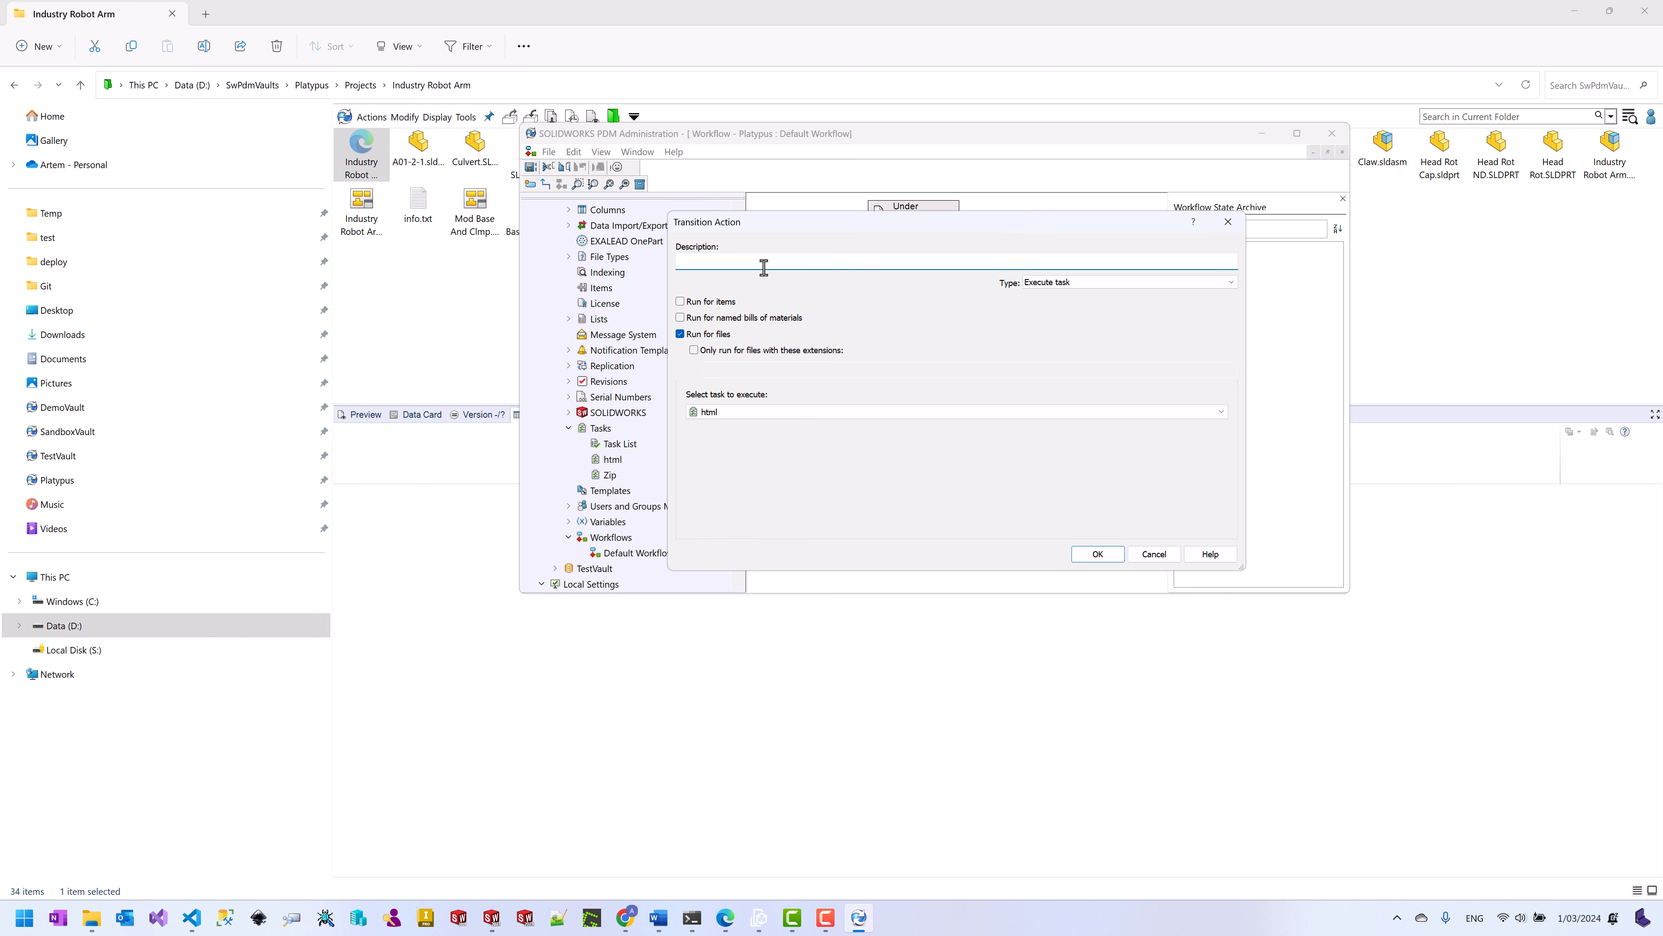
left_click(1106, 557)
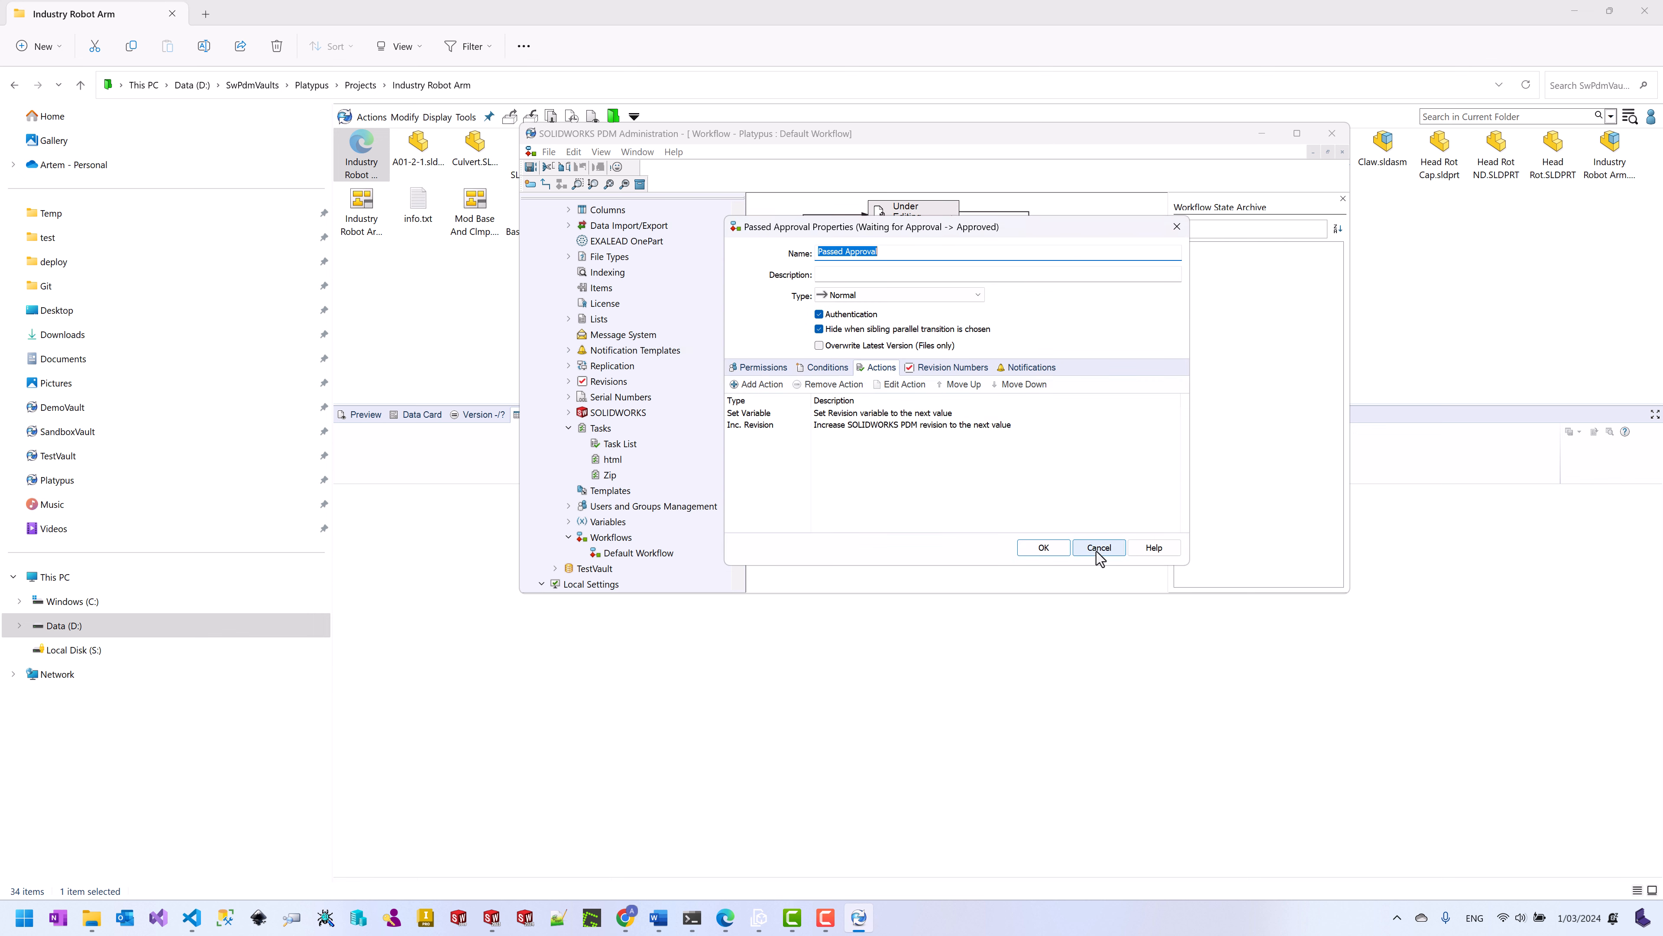
left_click(1045, 553)
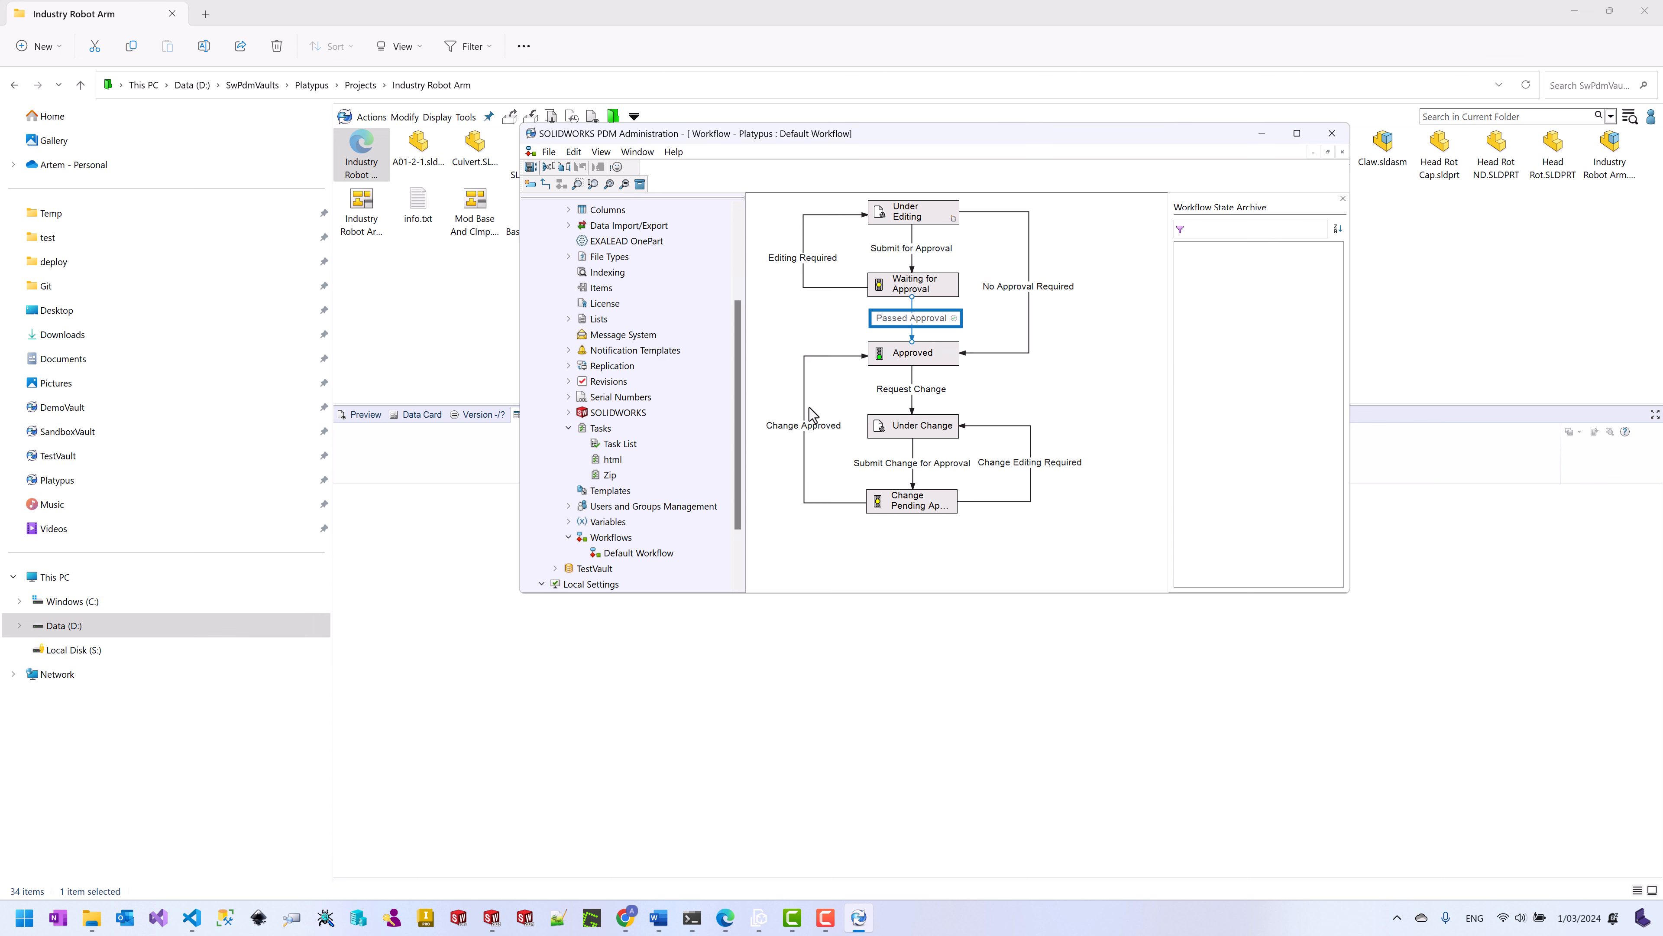
Step: Add an Execute task html action to Change Approved, save the workflow, and minimise Administration
double_click(805, 427)
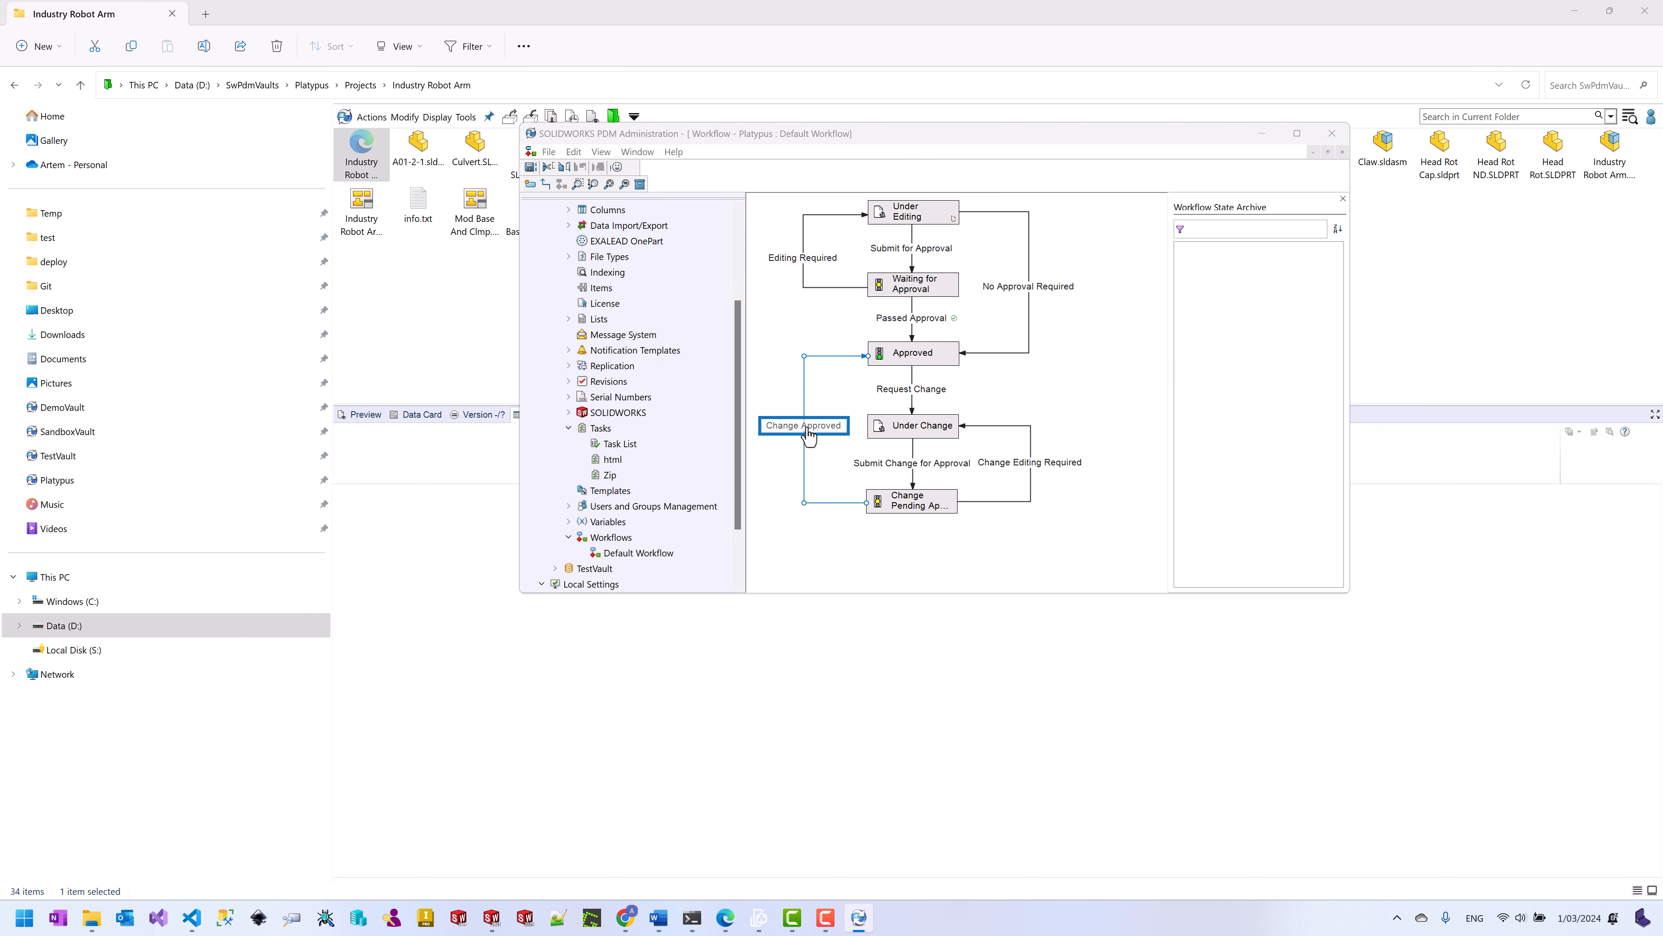
left_click(859, 368)
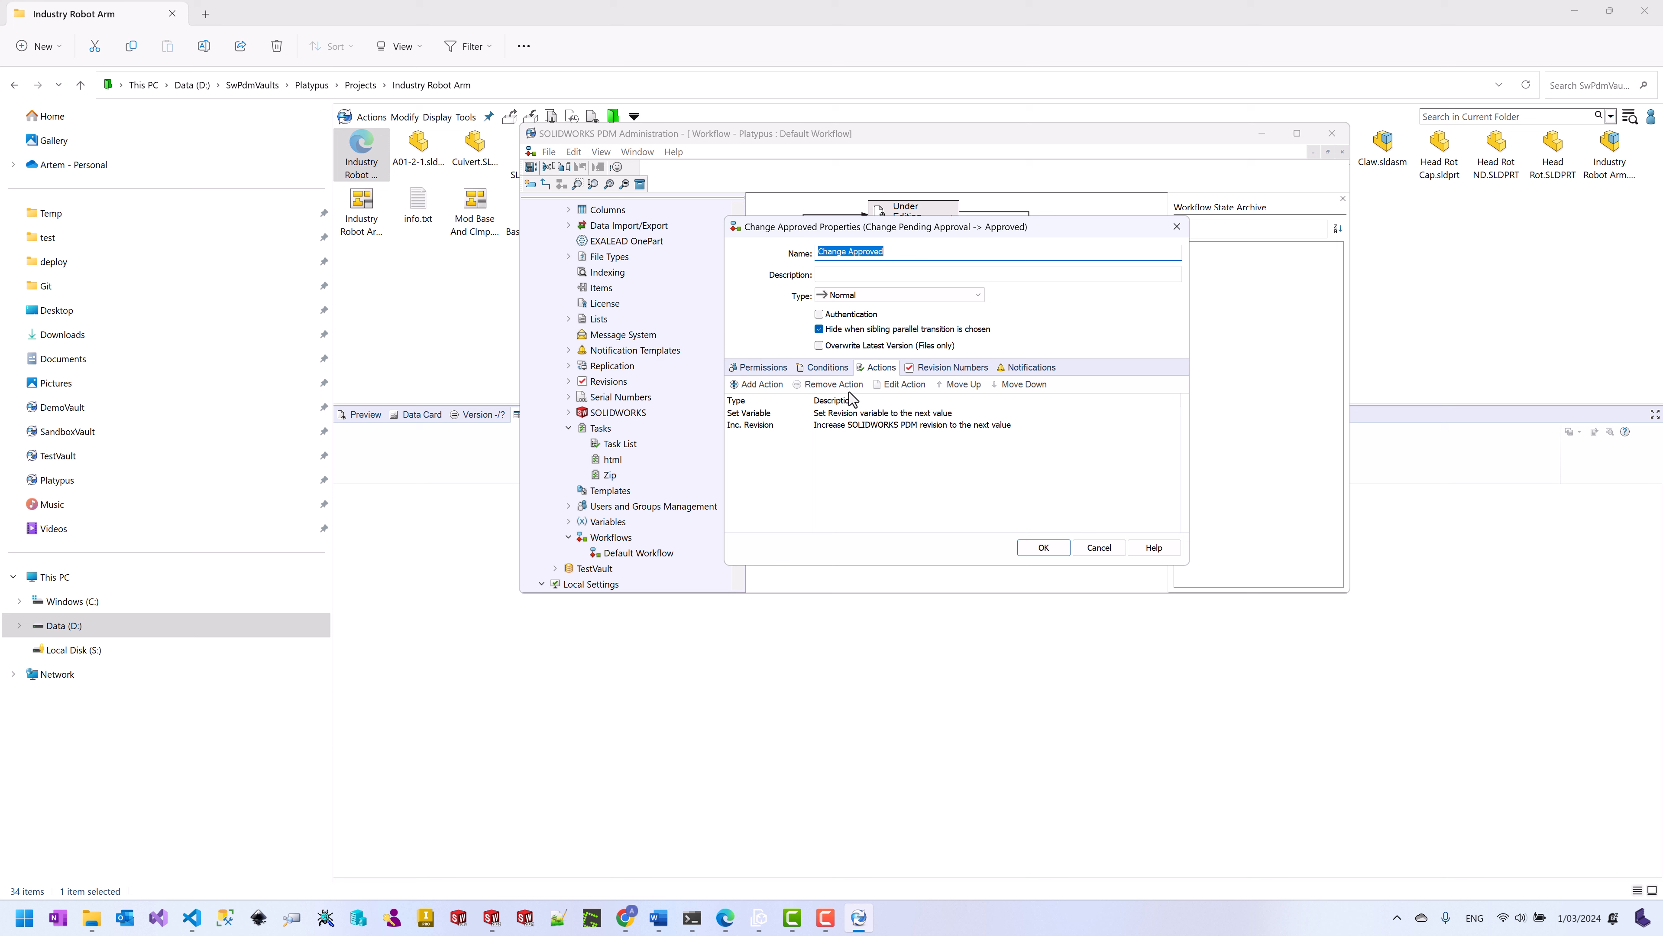
left_click(1057, 286)
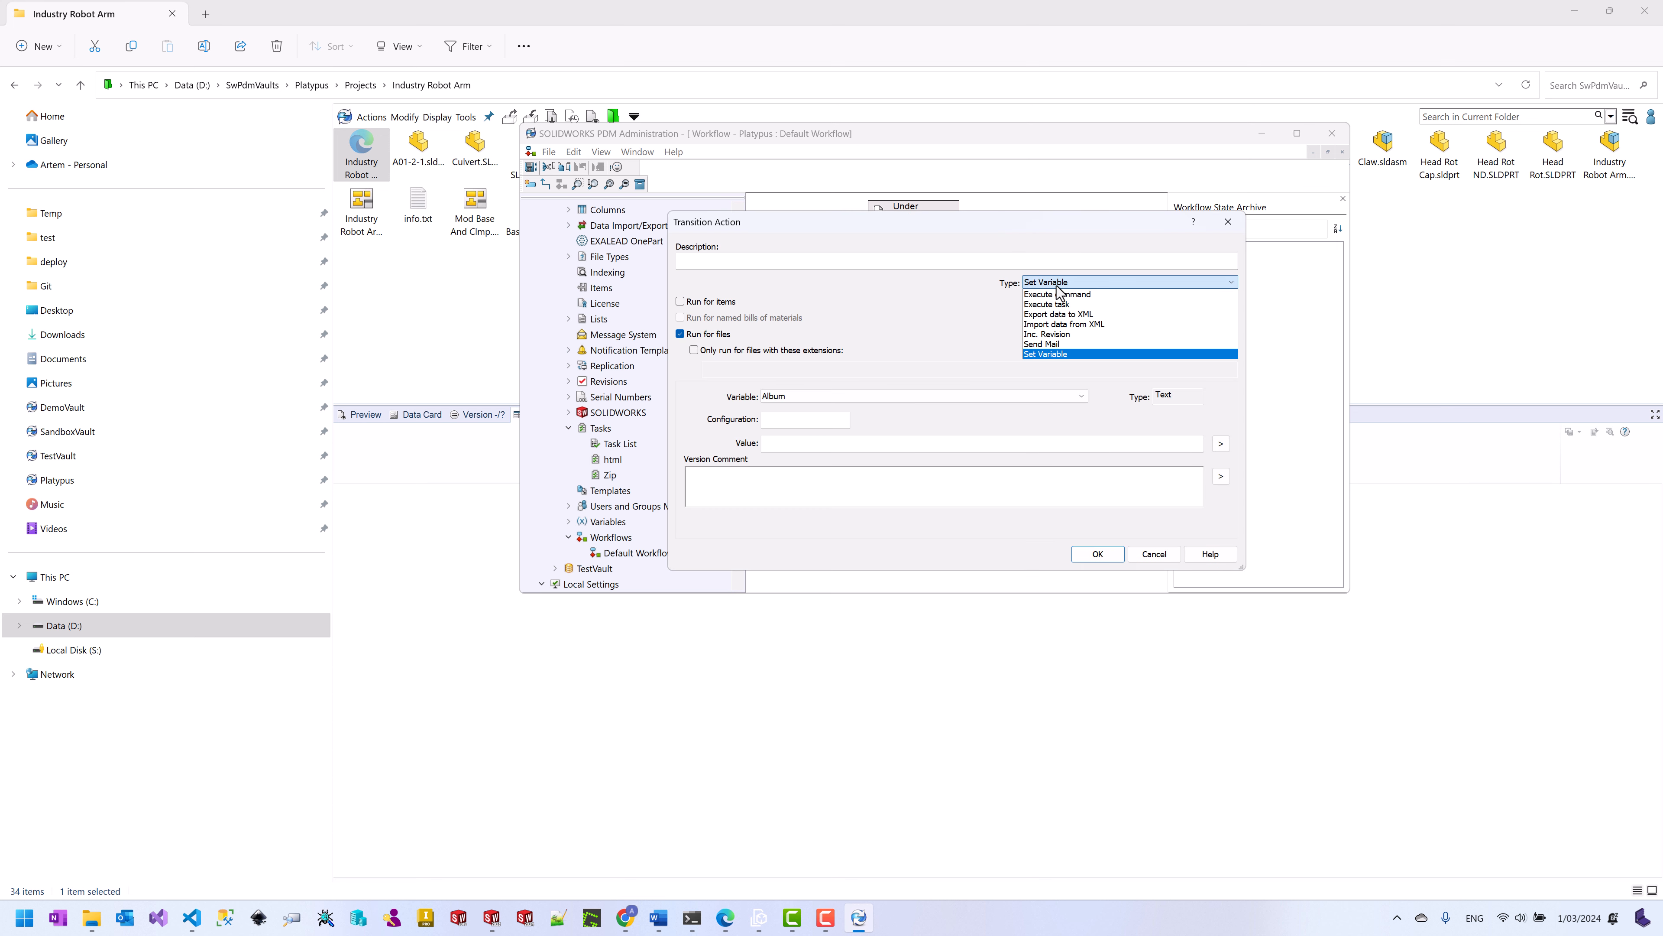
left_click(1047, 304)
left_click(958, 412)
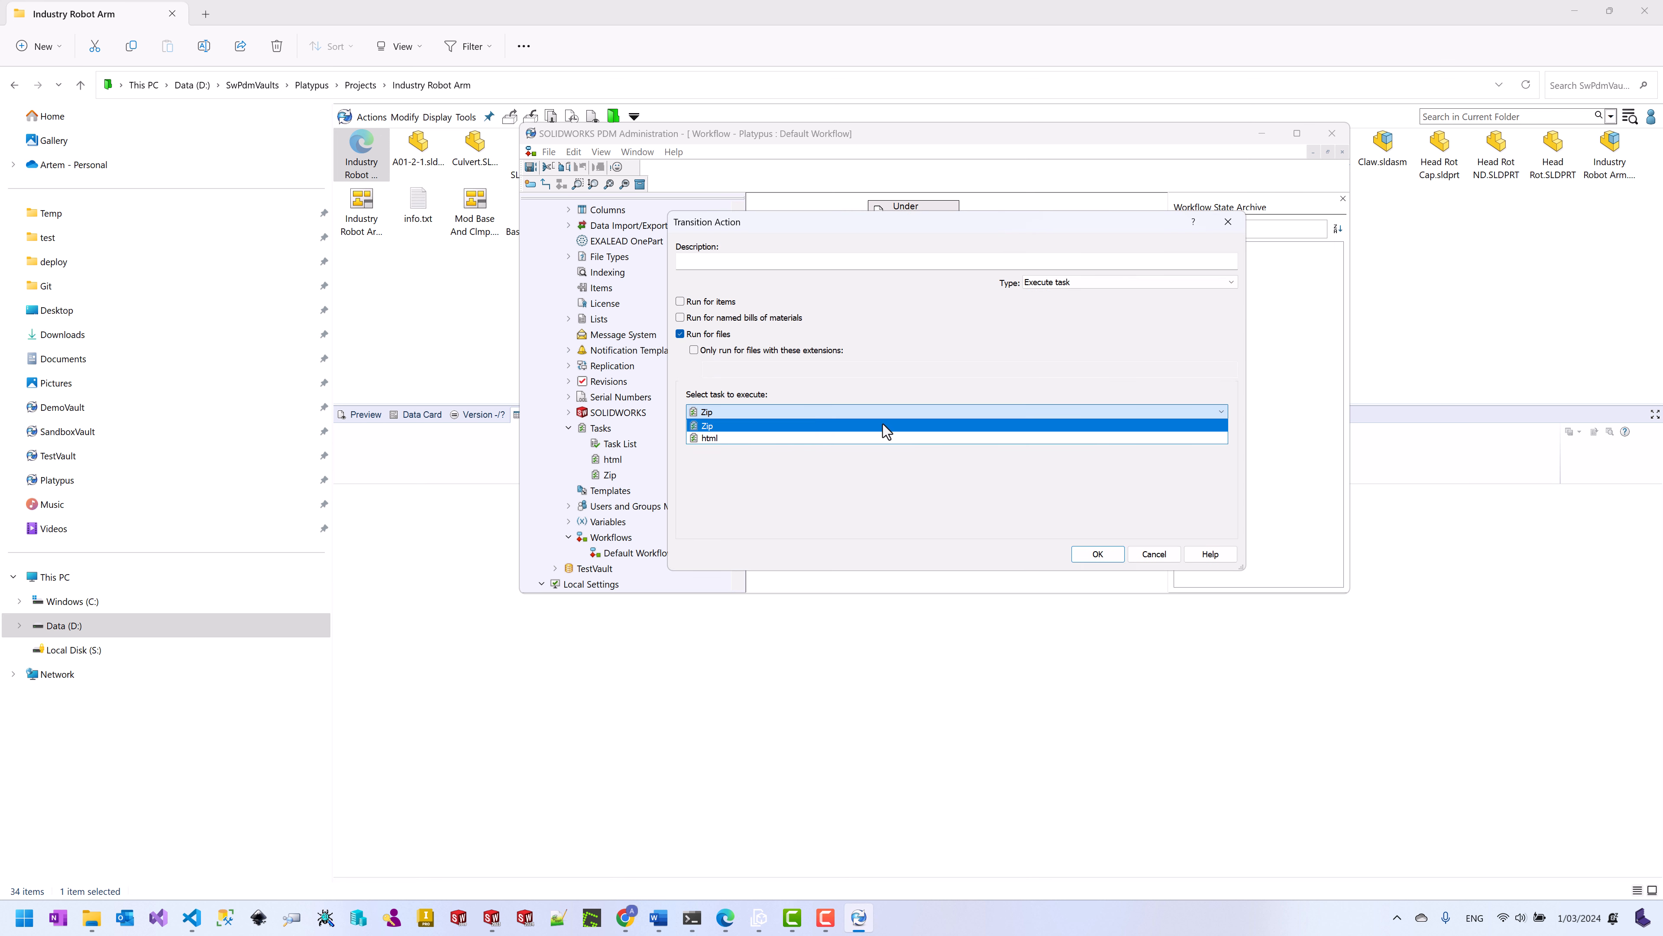
left_click(767, 437)
left_click(732, 260)
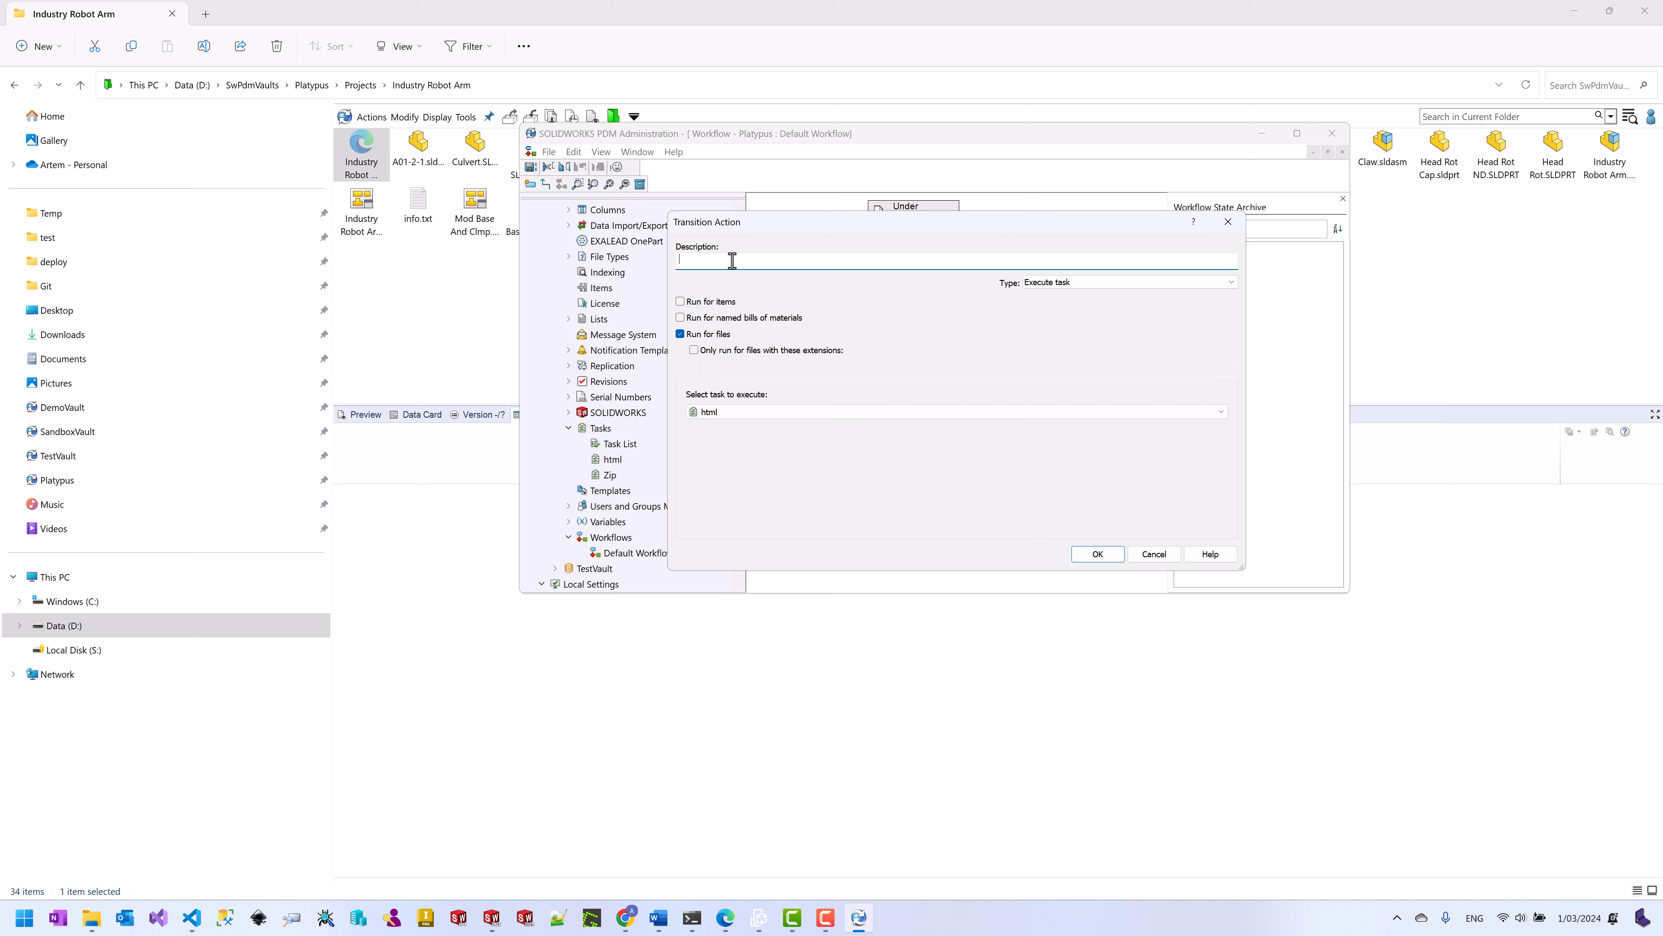
left_click(1098, 553)
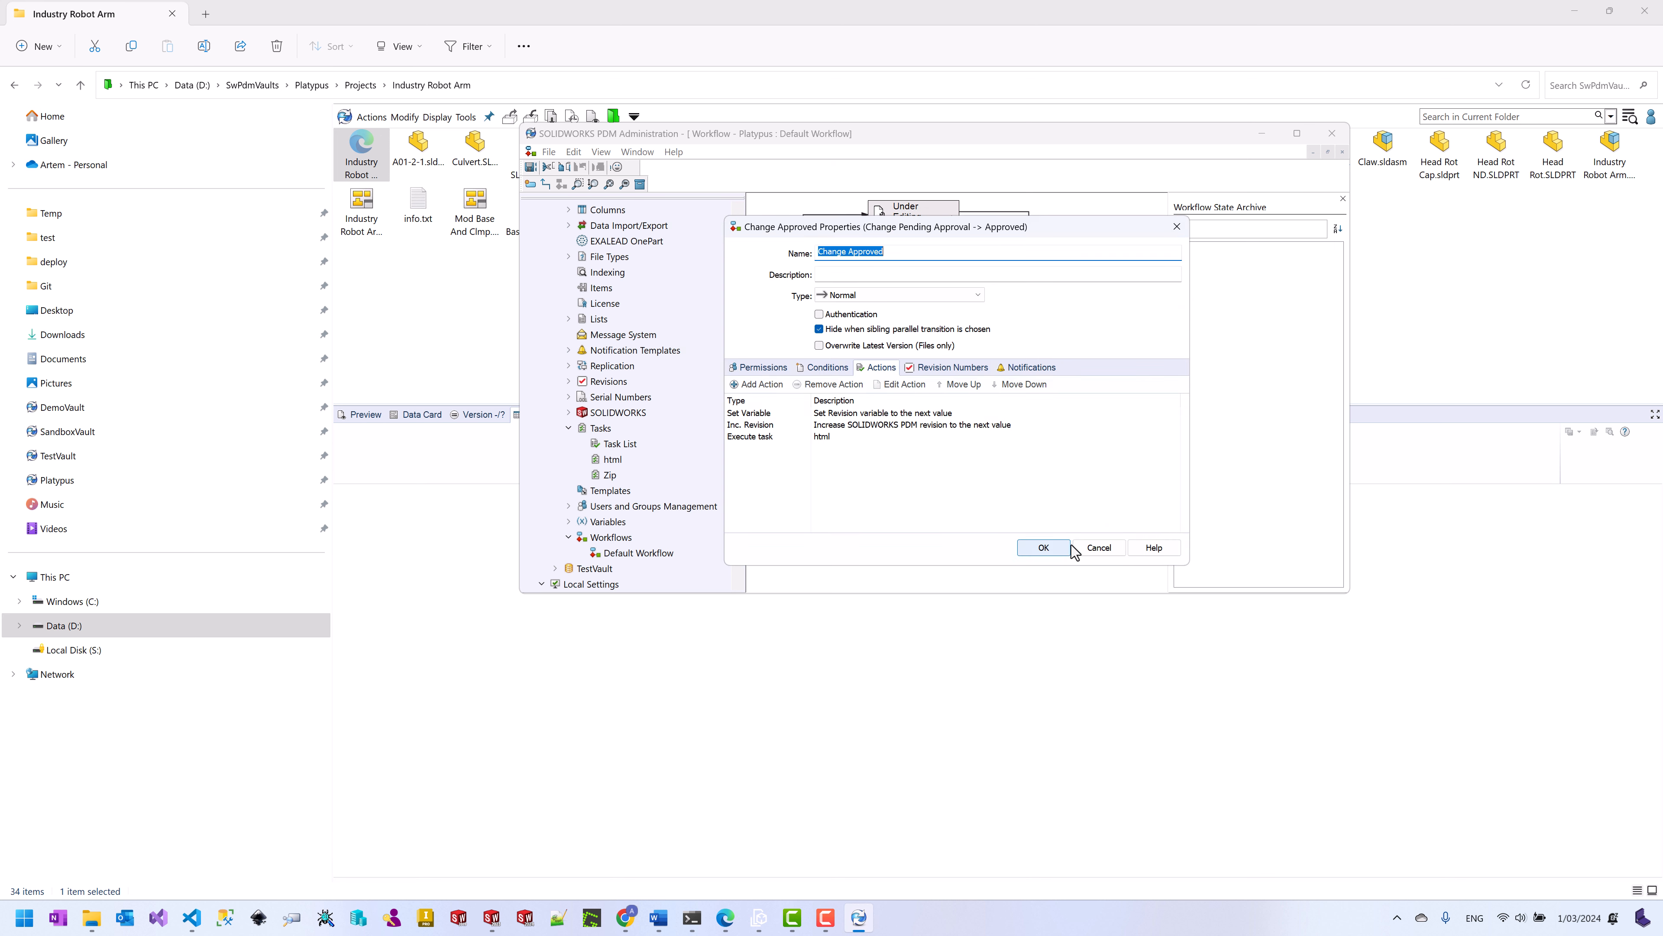
left_click(1043, 554)
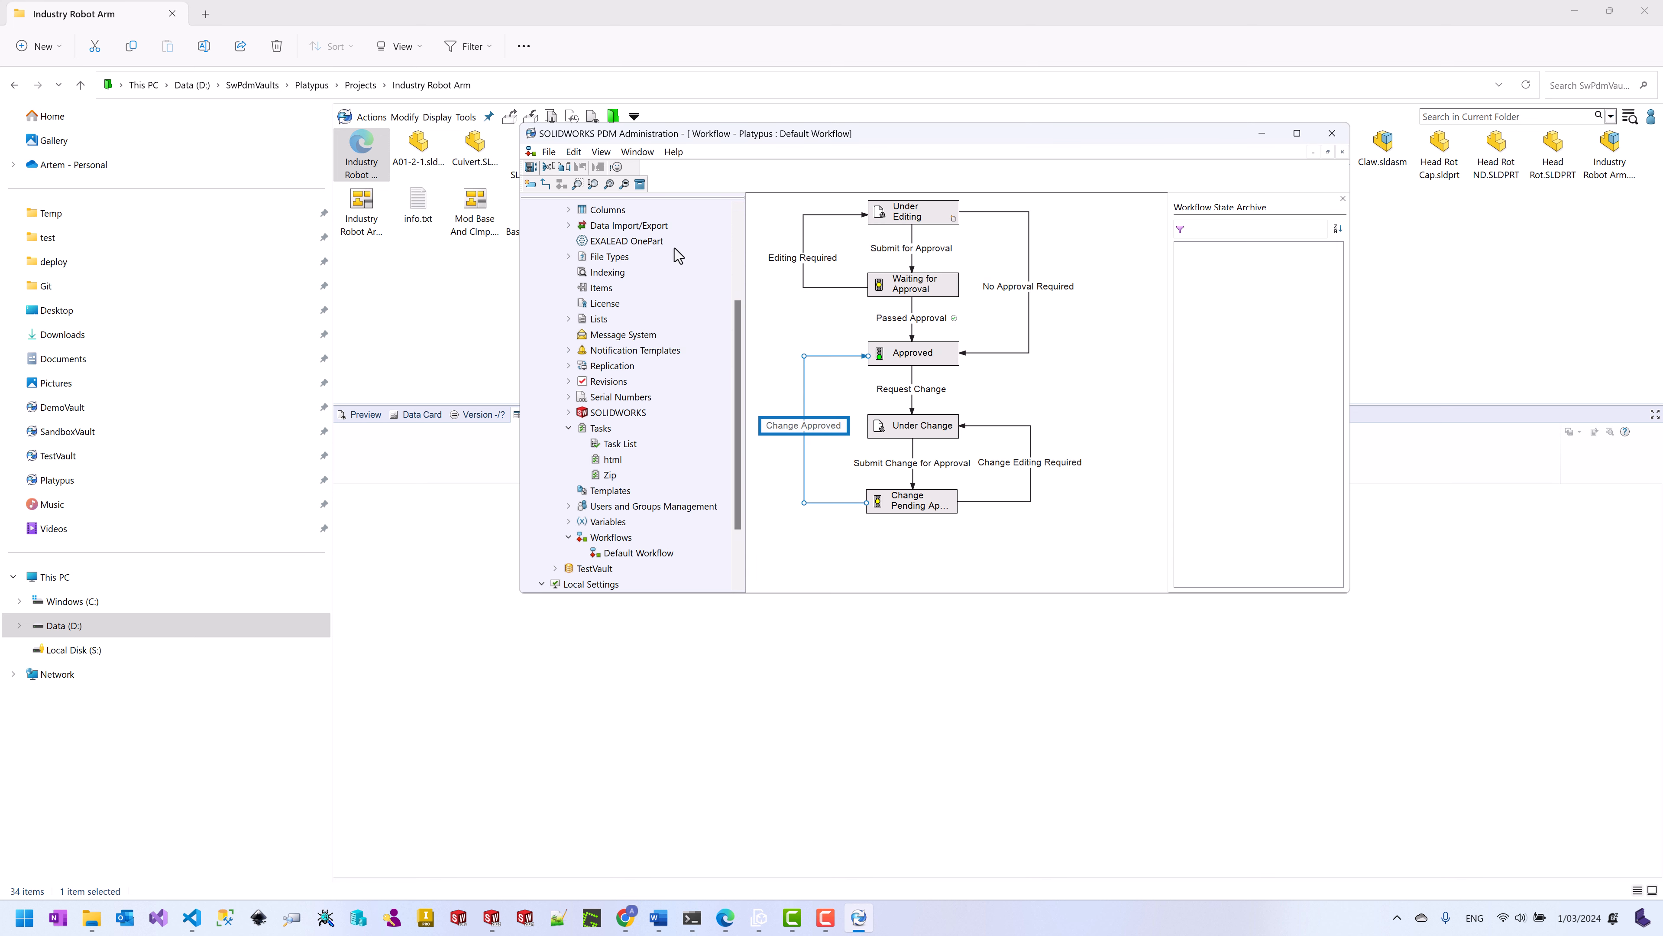
left_click(530, 168)
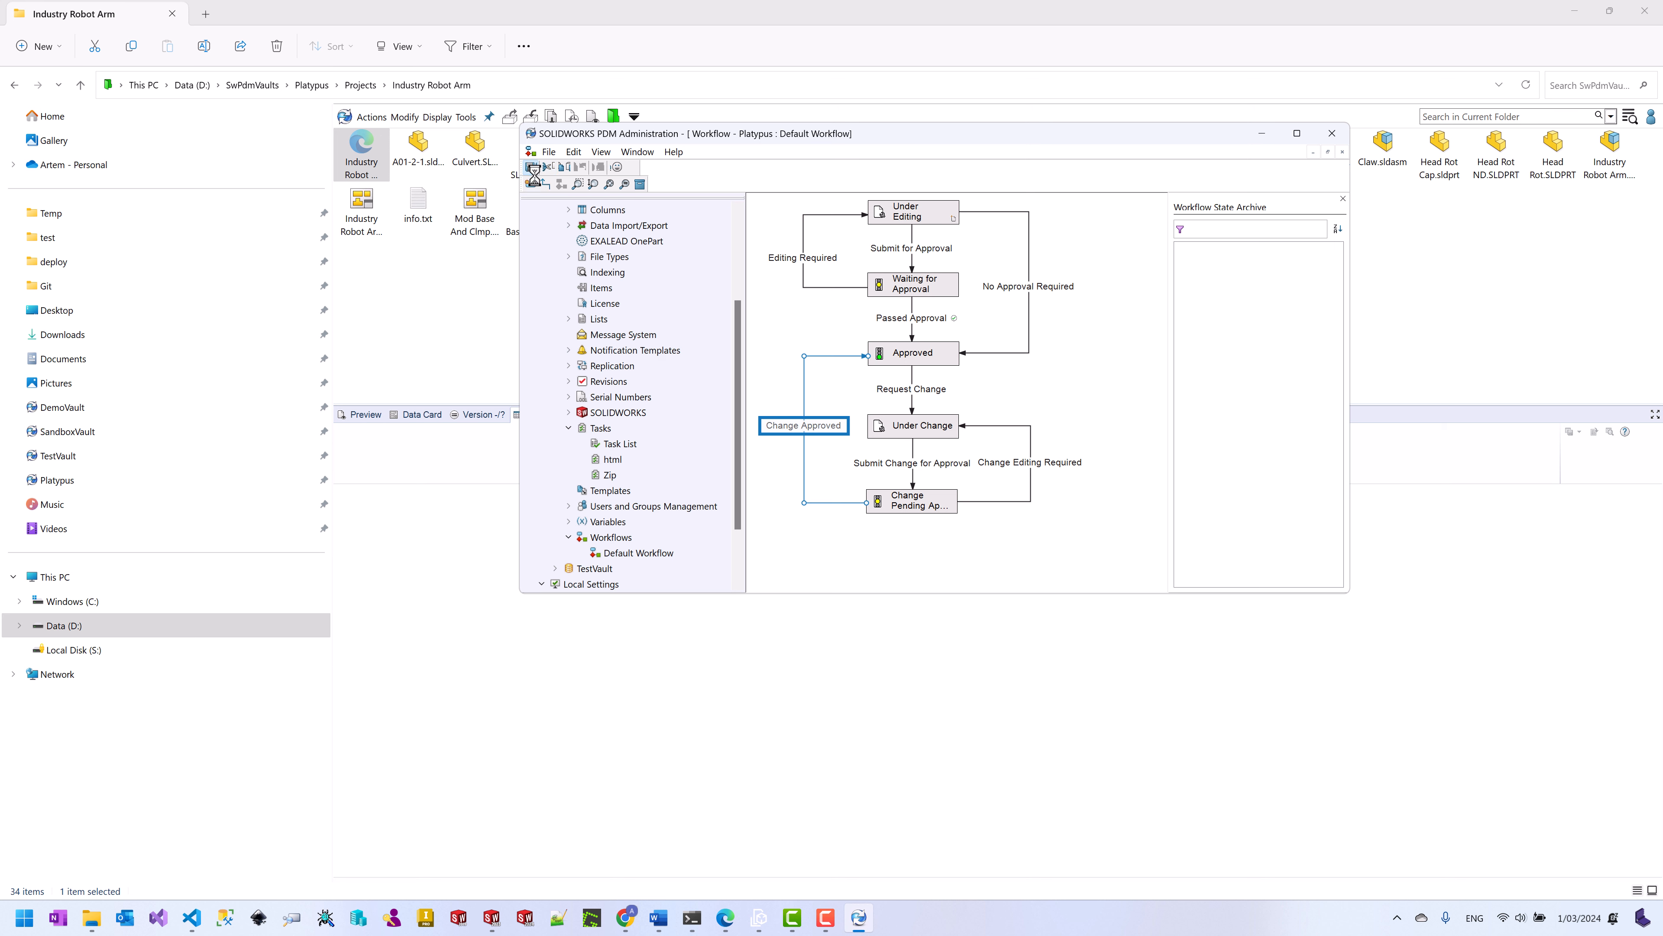
left_click(1266, 137)
Step: Move Mod SL, A01-2-1 and Culvert into the Request Change state
left_click(418, 153)
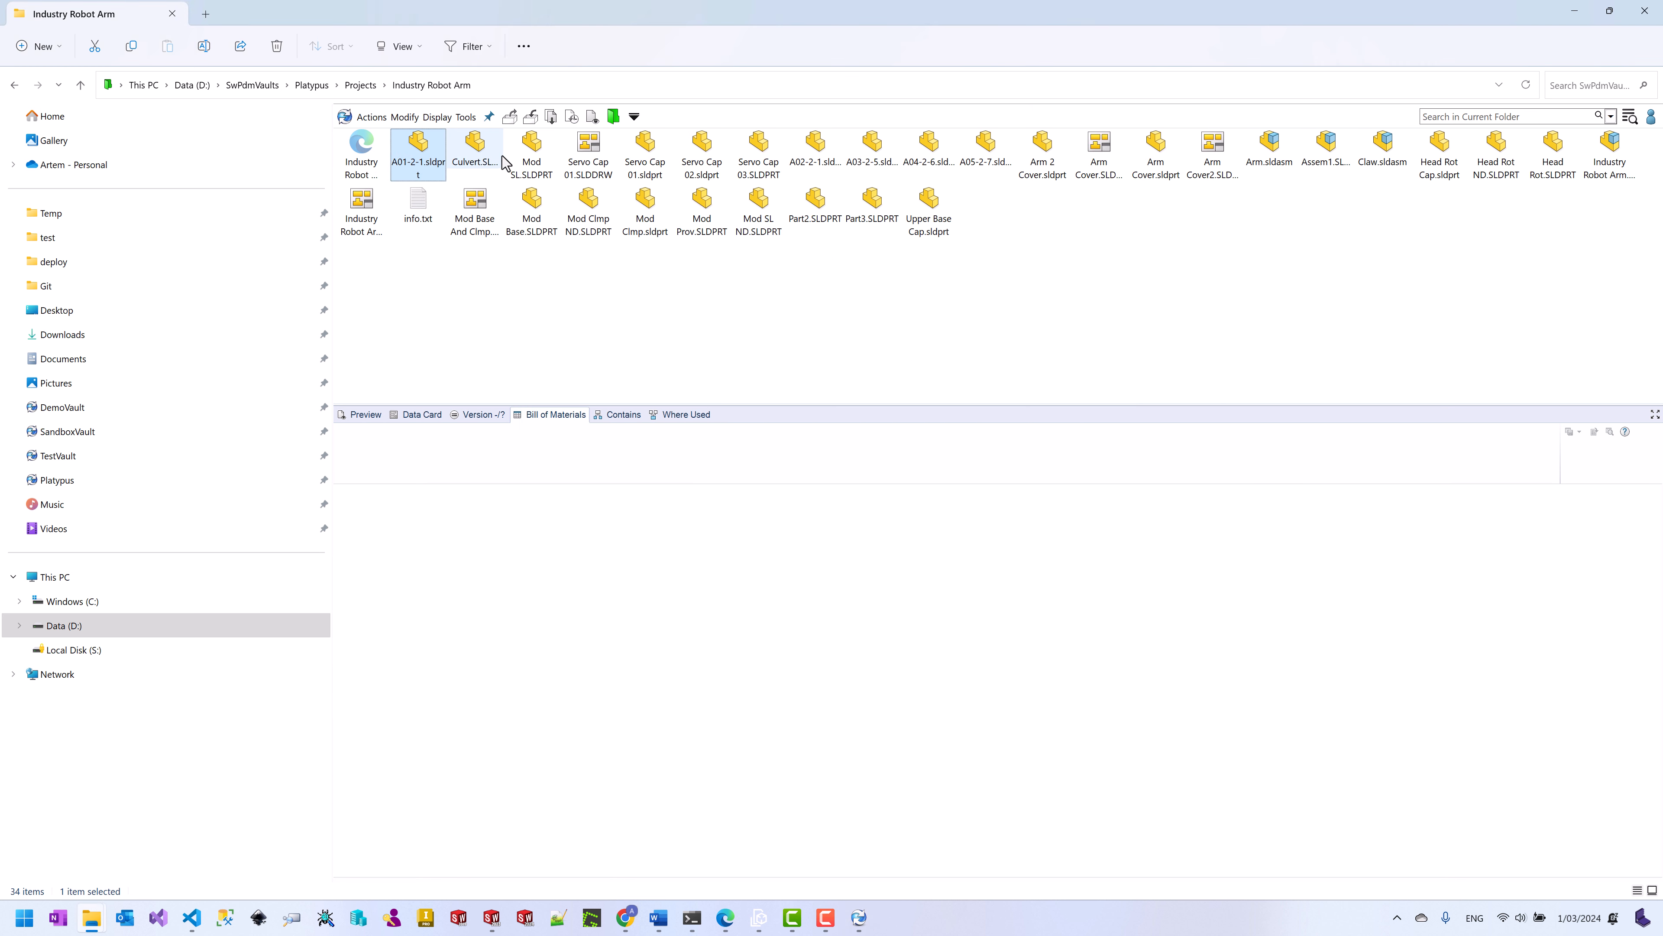
left_click(531, 165, "shift")
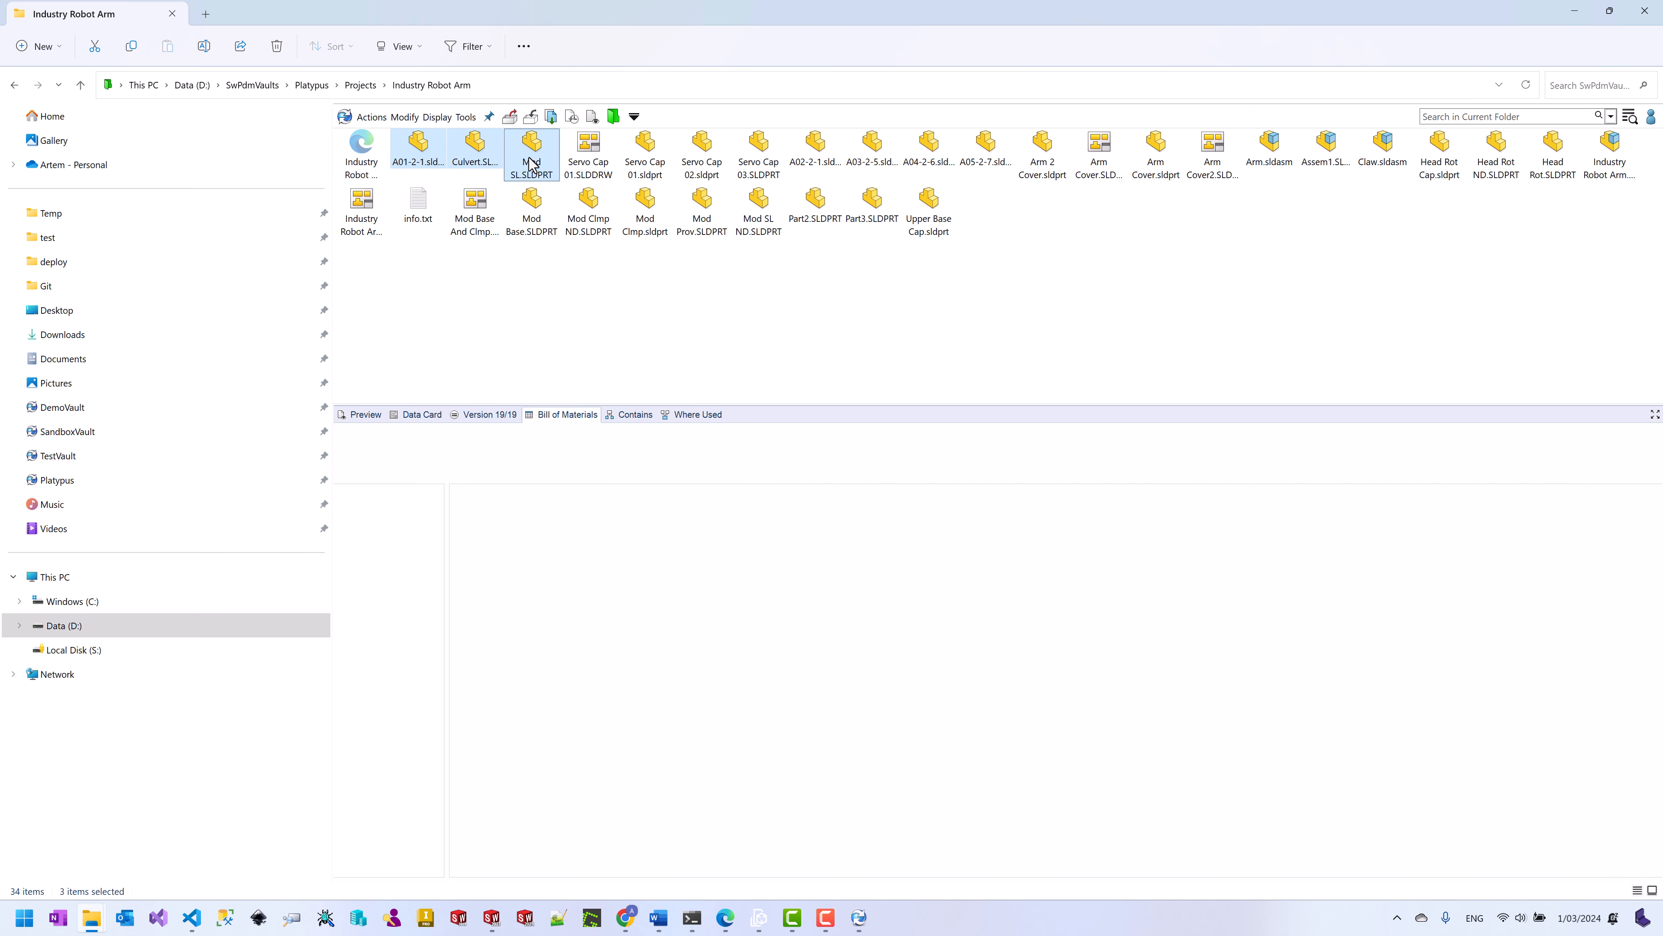
right_click(531, 165)
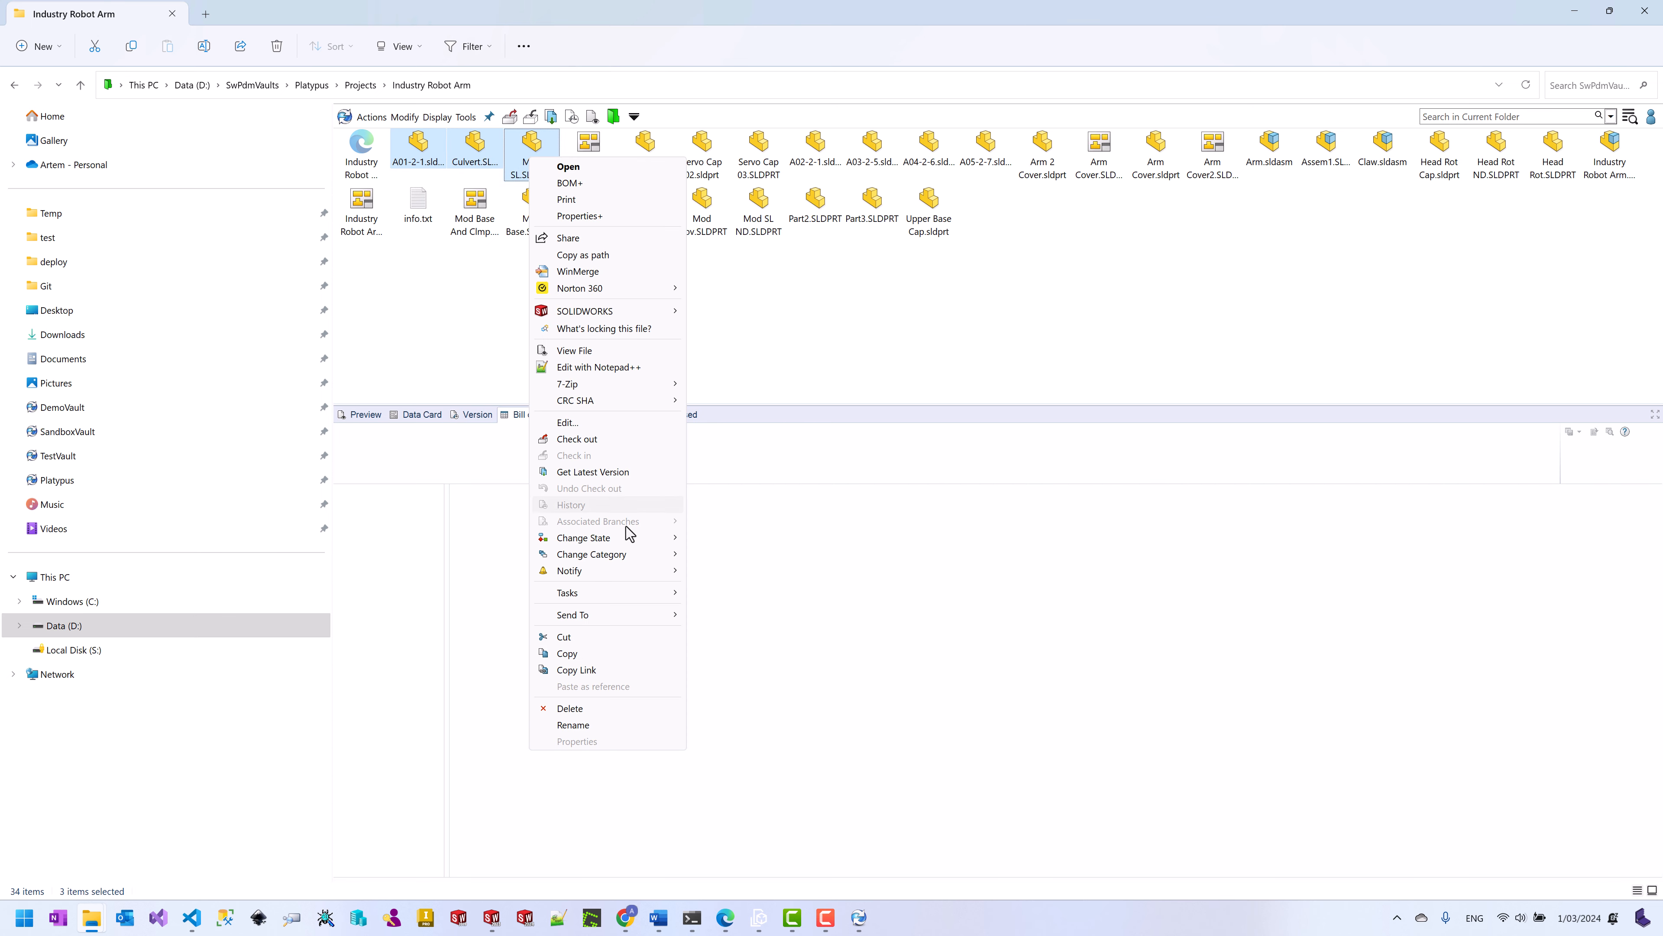
mouse_move(630, 540)
left_click(733, 540)
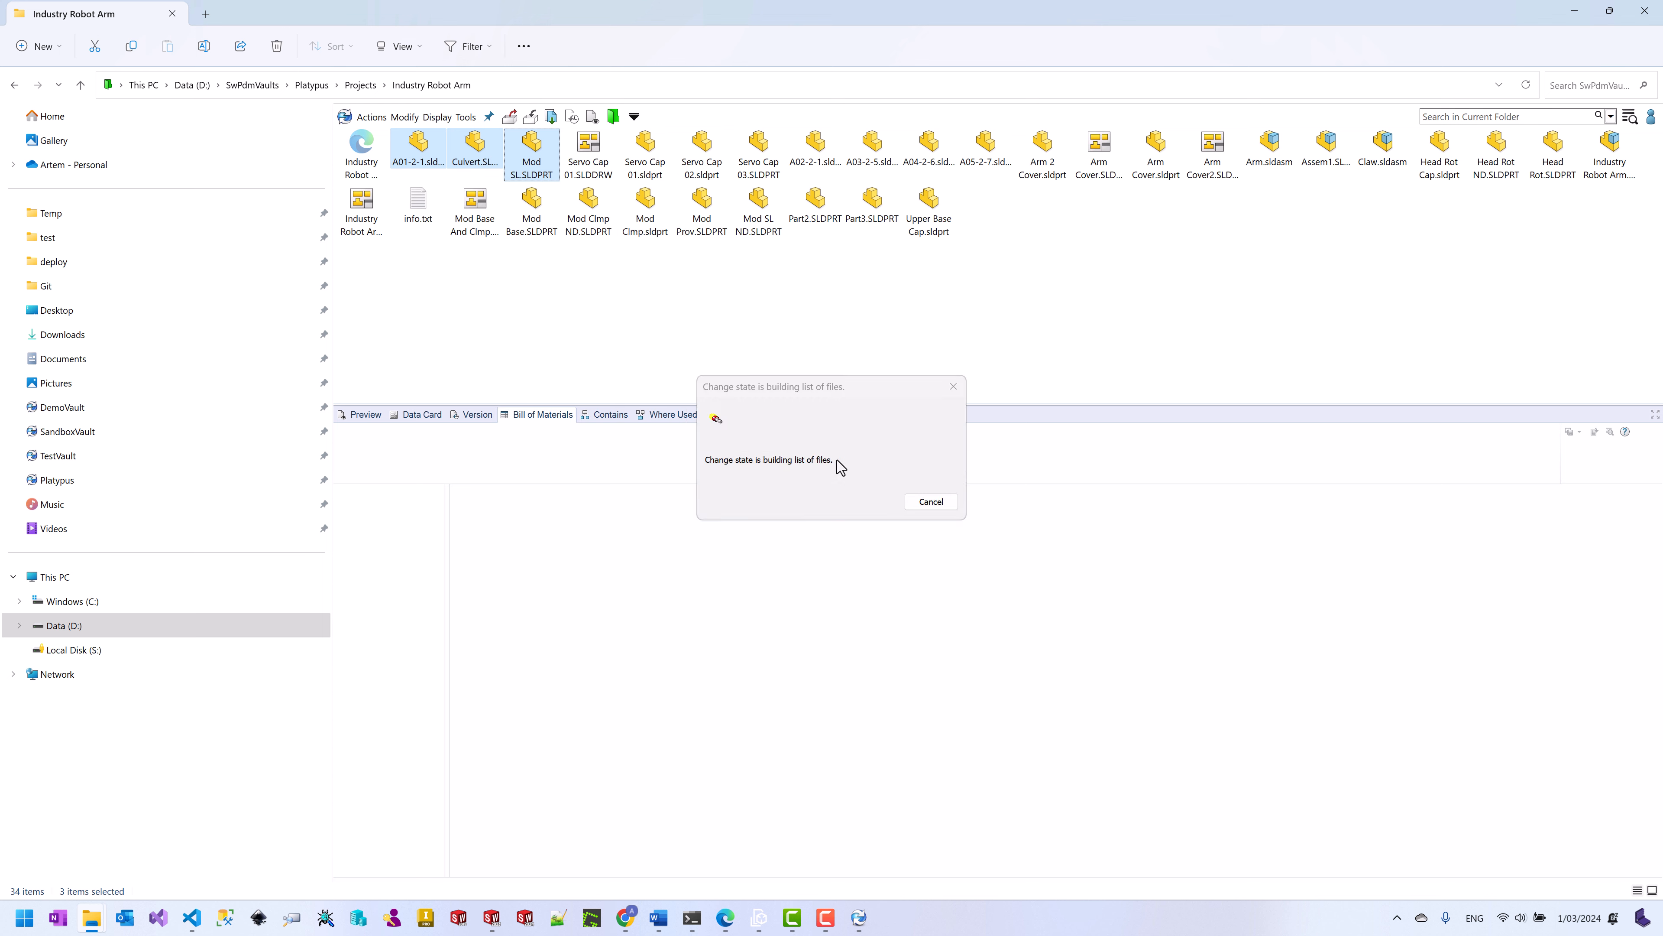
left_click(599, 424)
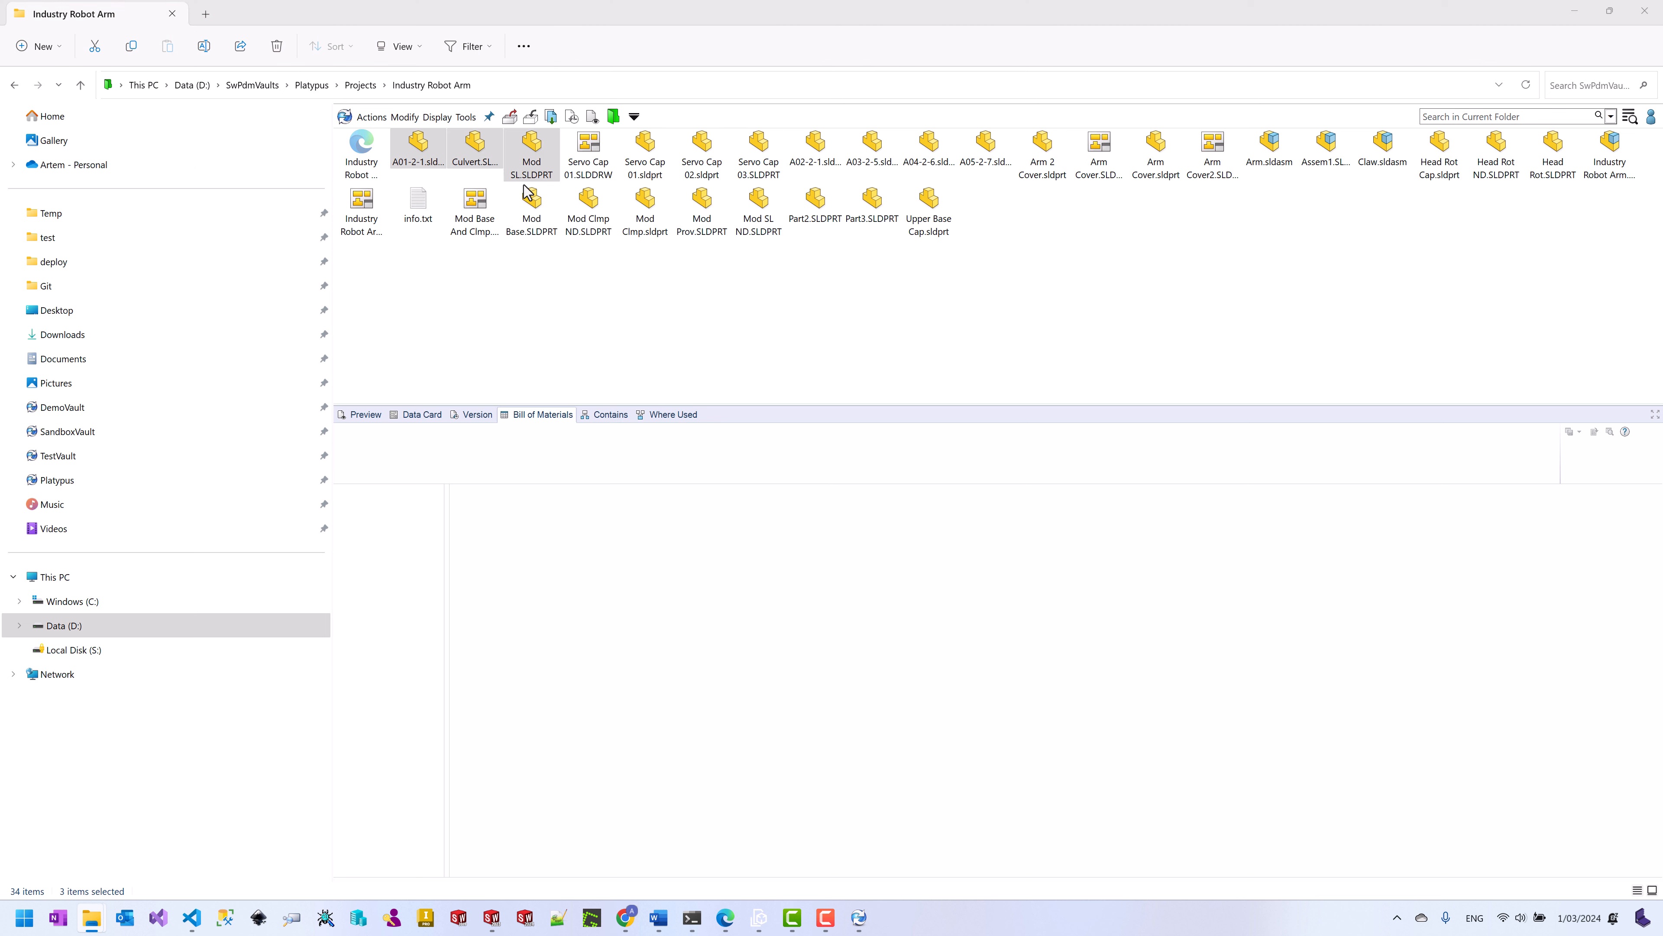
Step: Submit the change on the three parts for approval
right_click(537, 164)
mouse_move(640, 540)
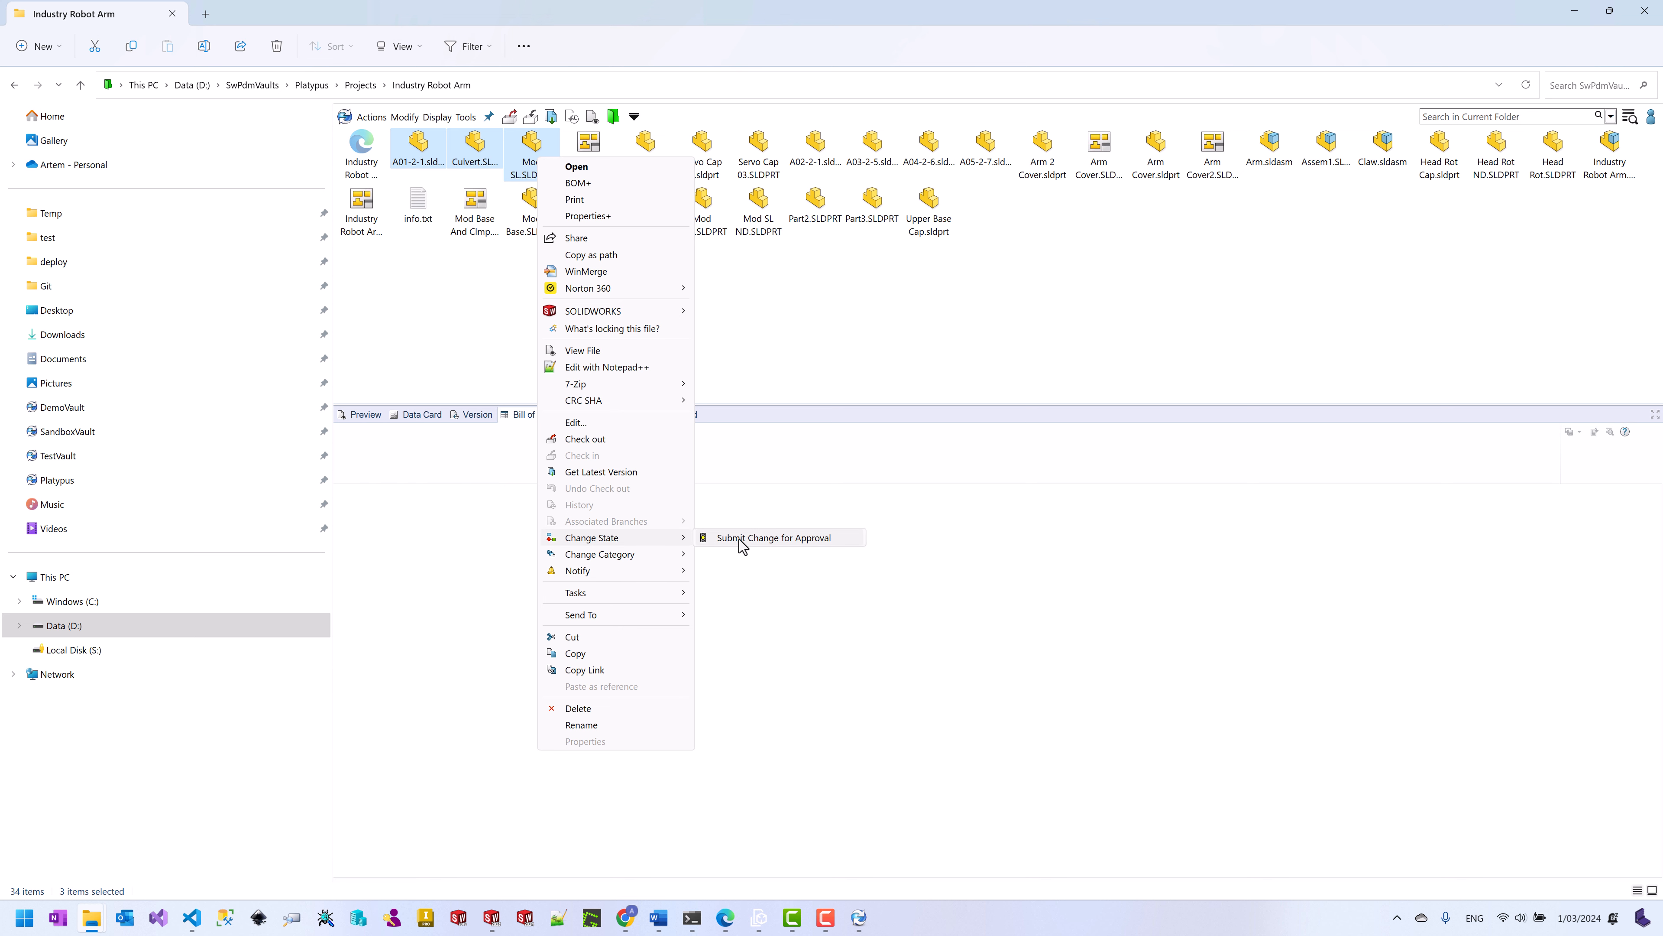
left_click(738, 541)
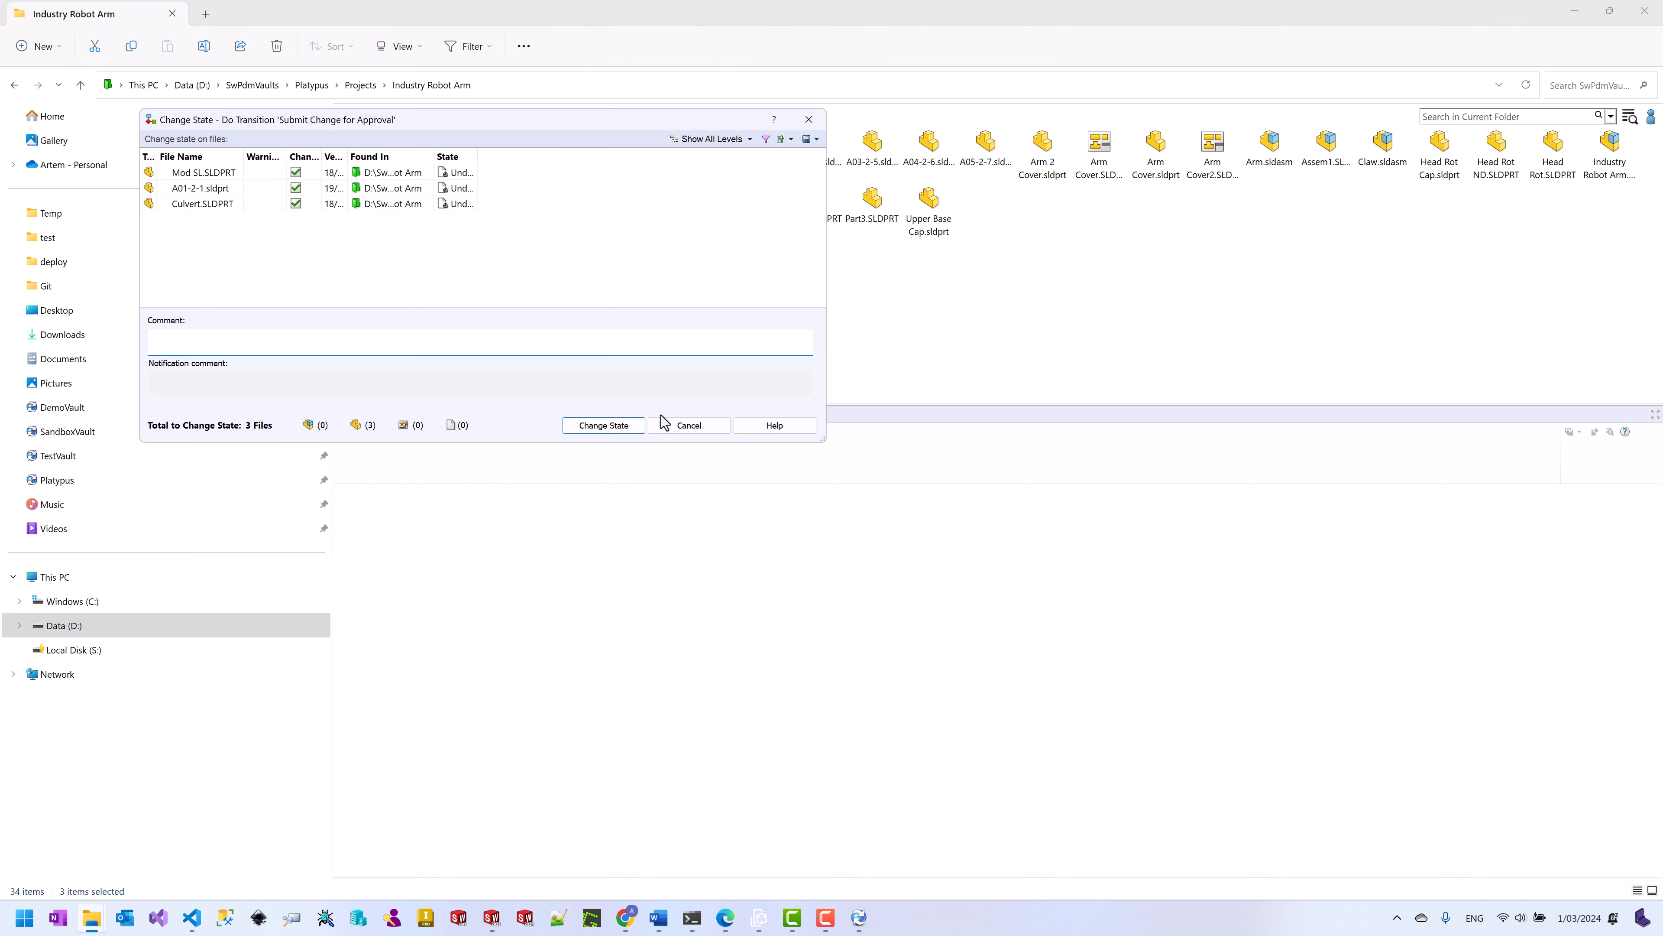
left_click(602, 427)
Step: Move the three parts to Change Approved, then show the PDM Administration task list
right_click(529, 164)
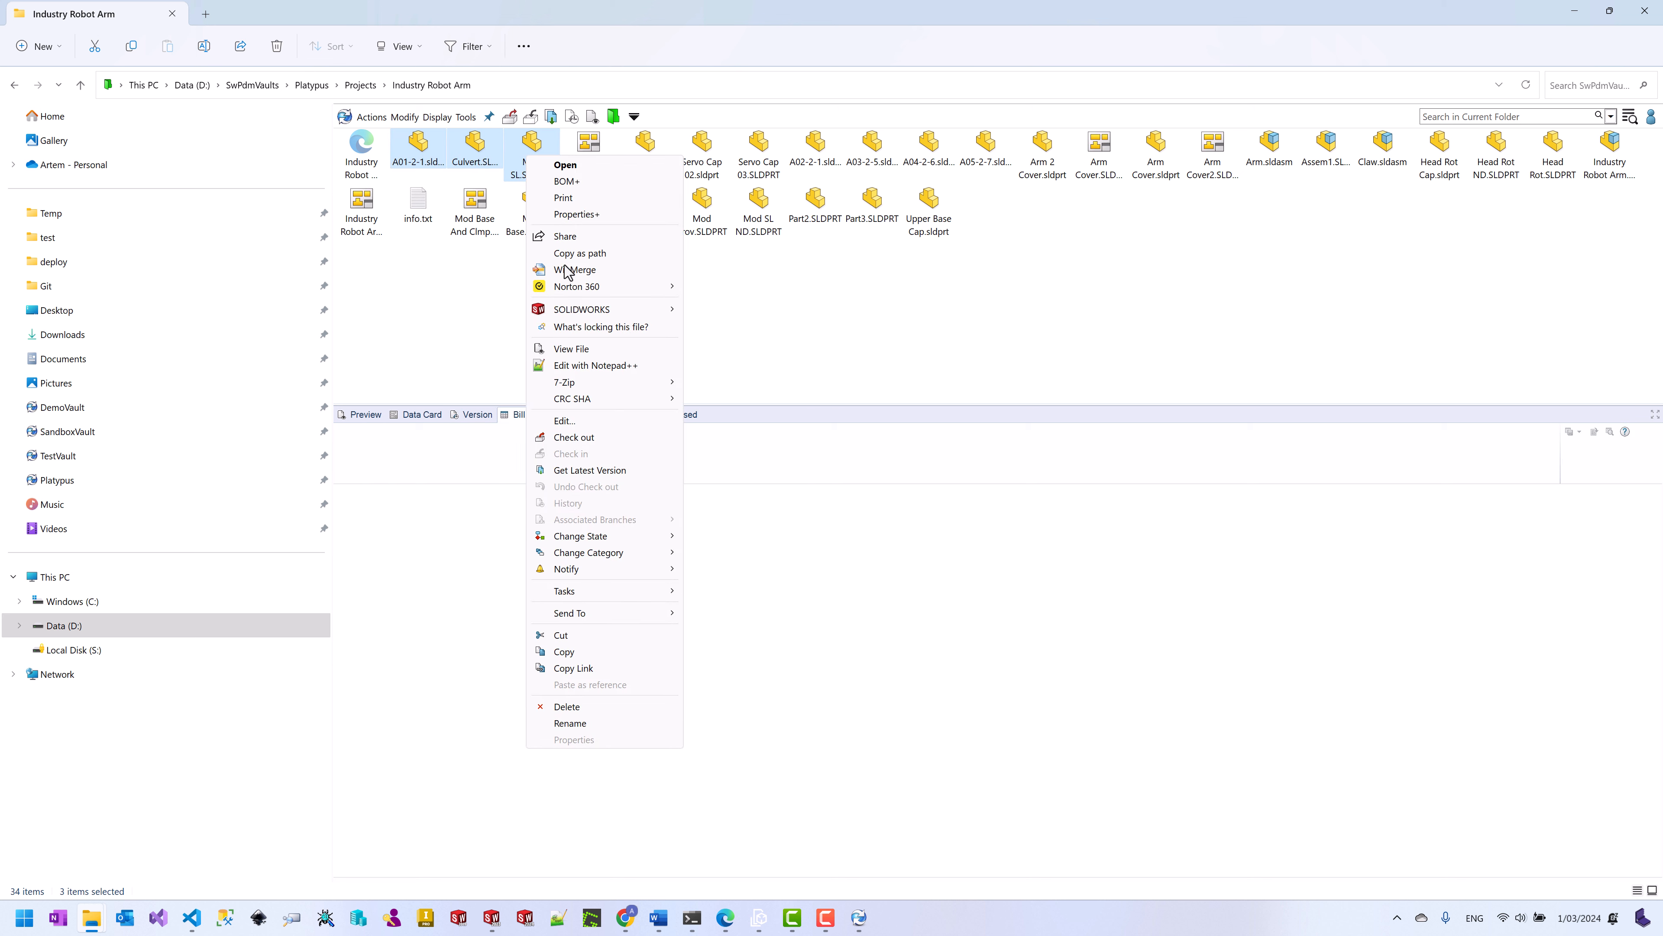
mouse_move(641, 538)
left_click(738, 538)
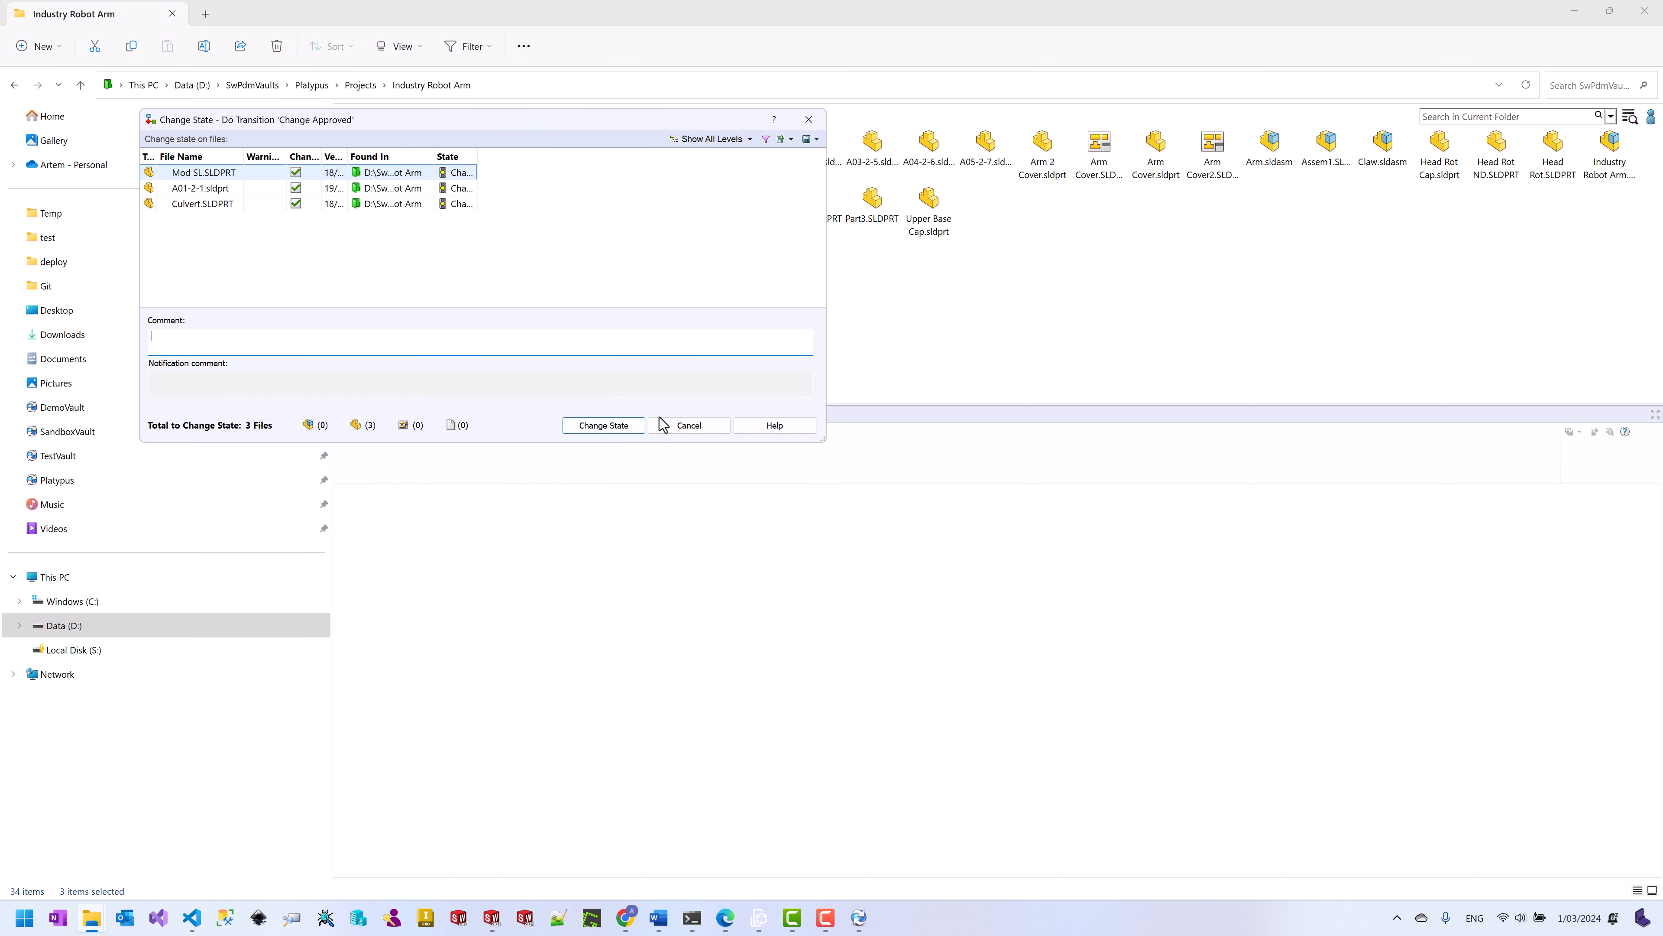
left_click(604, 423)
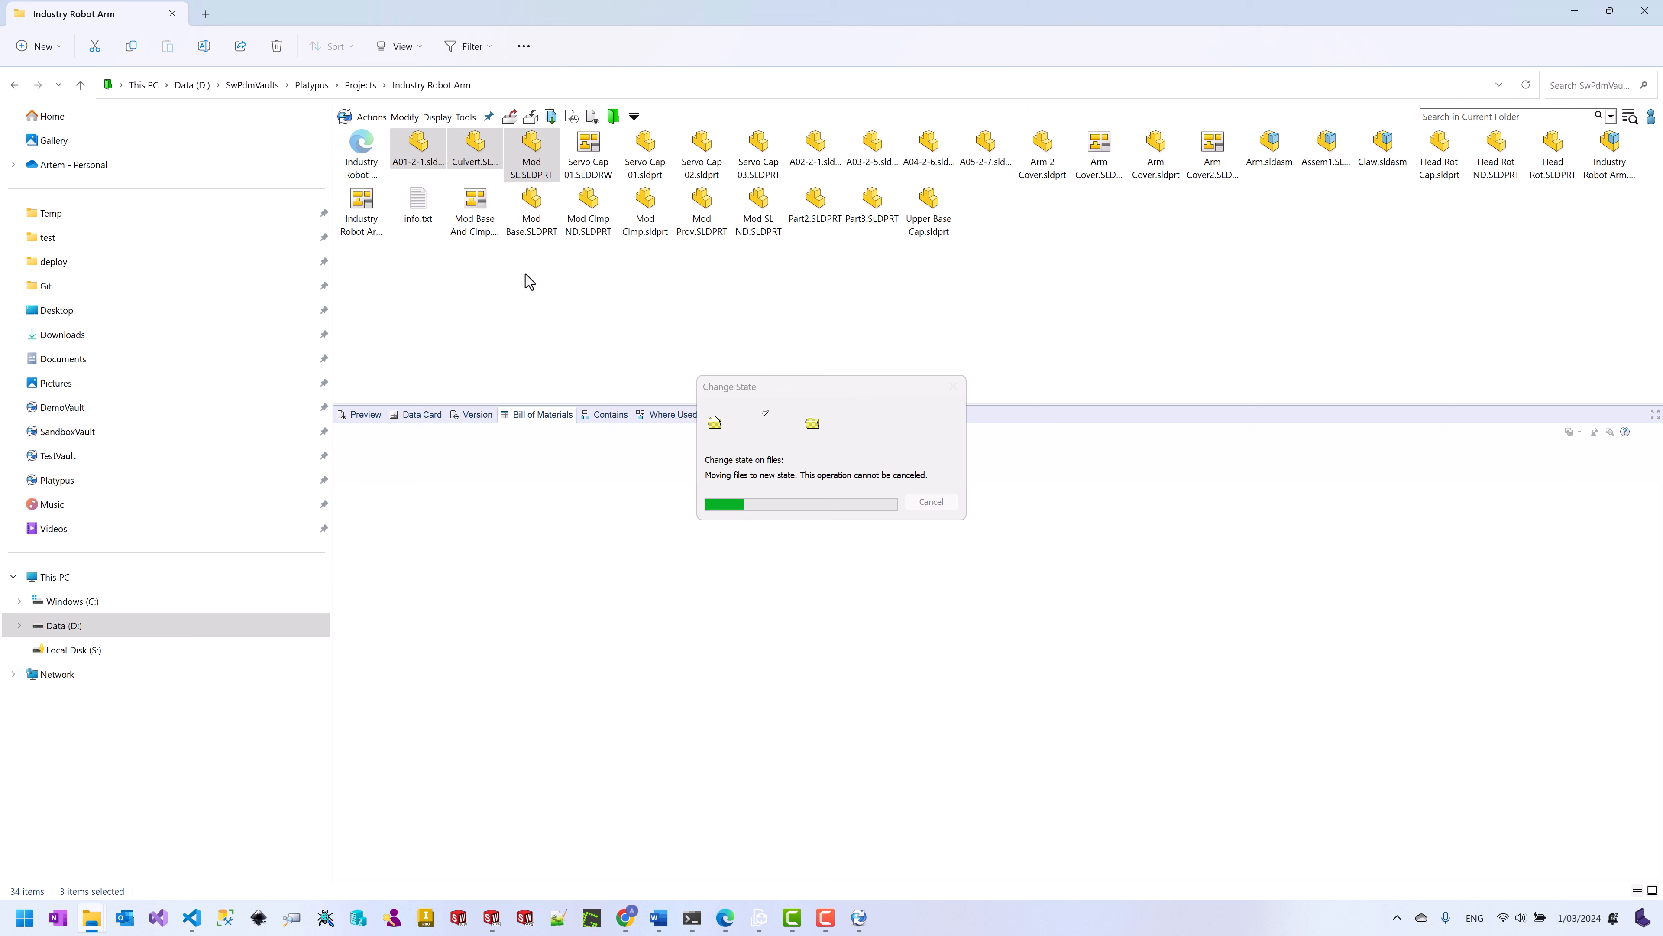
left_click(859, 917)
left_click(621, 443)
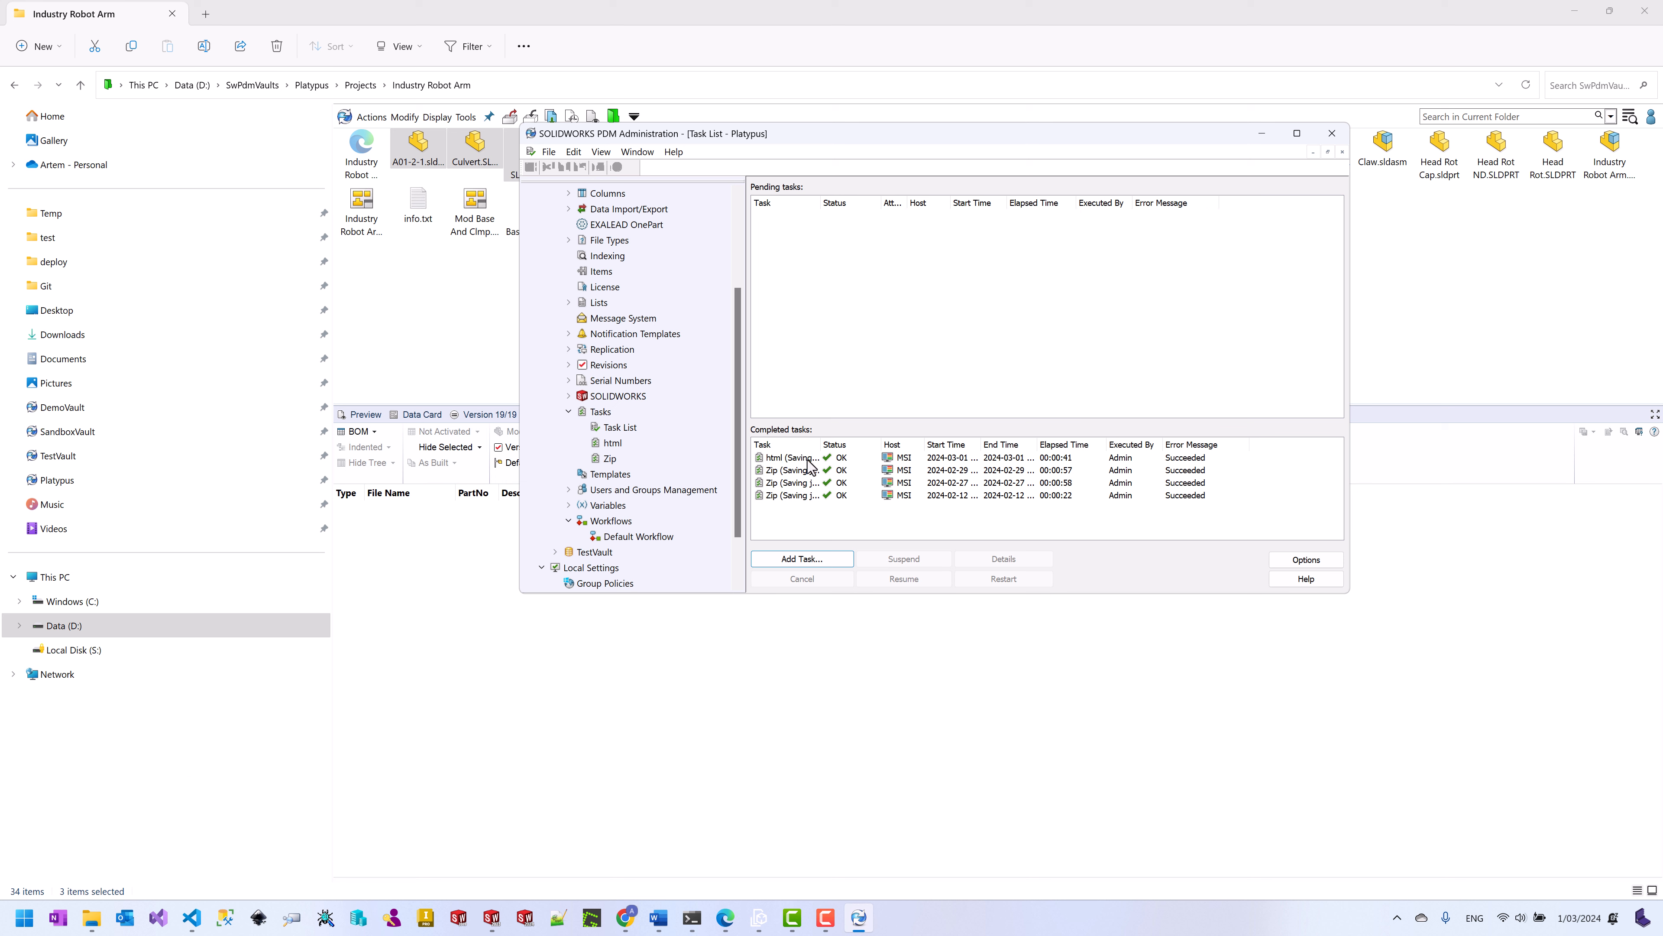
Step: Open the completed html task's details and view its journal summary and report
left_click(807, 458)
left_click(1029, 558)
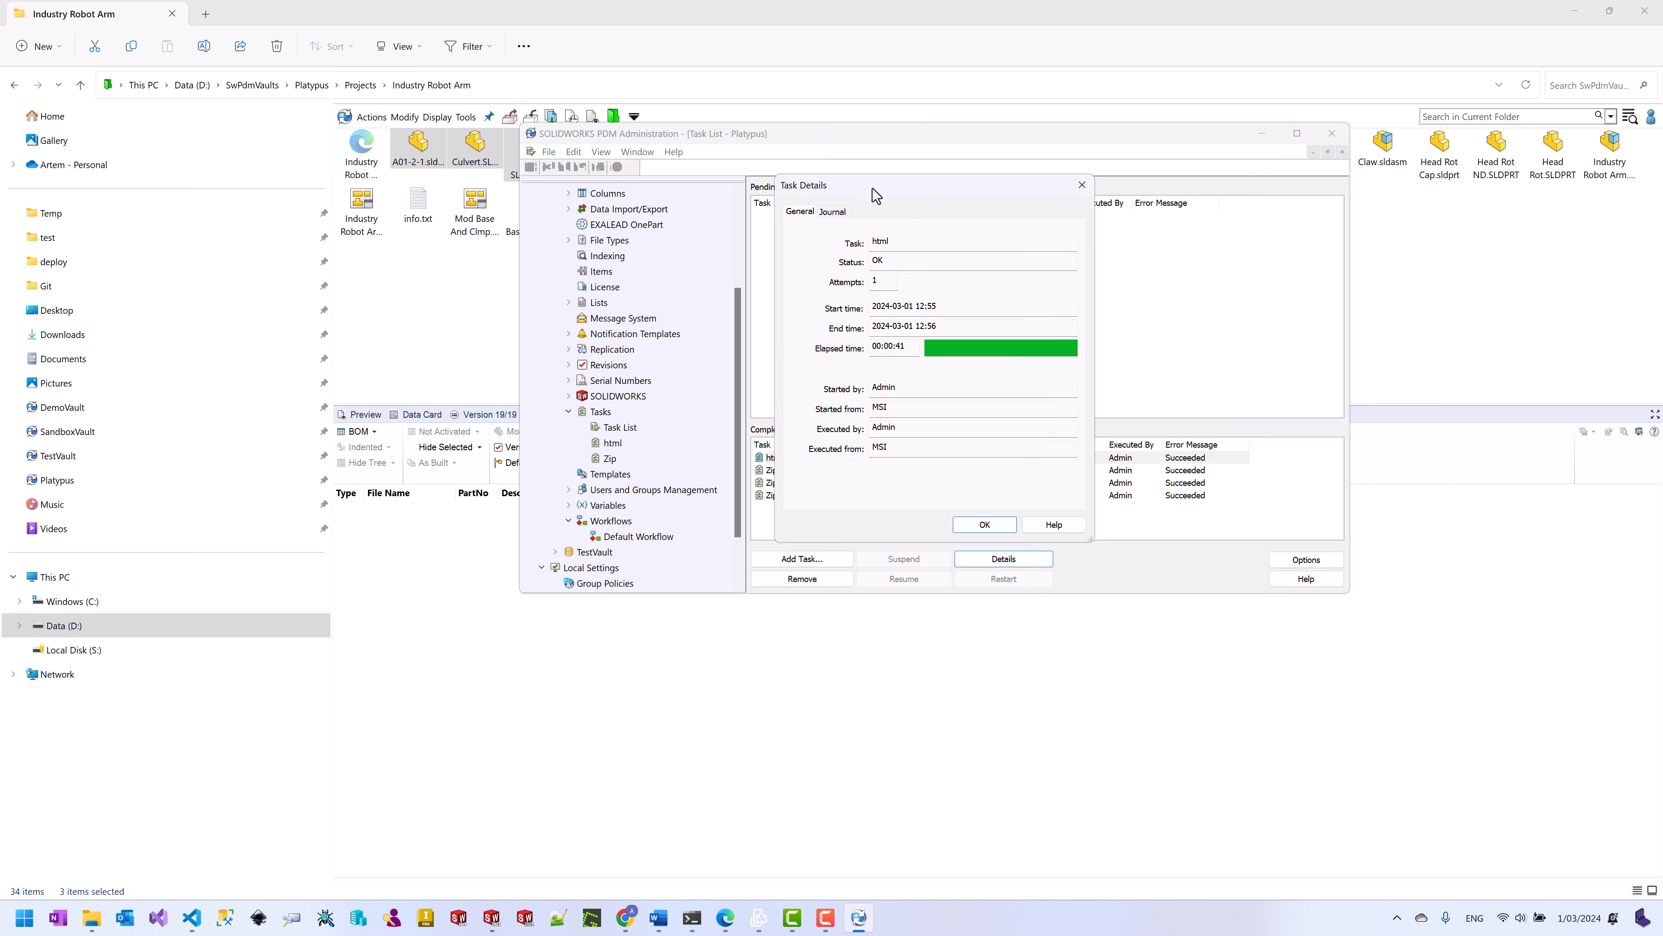
left_click(838, 210)
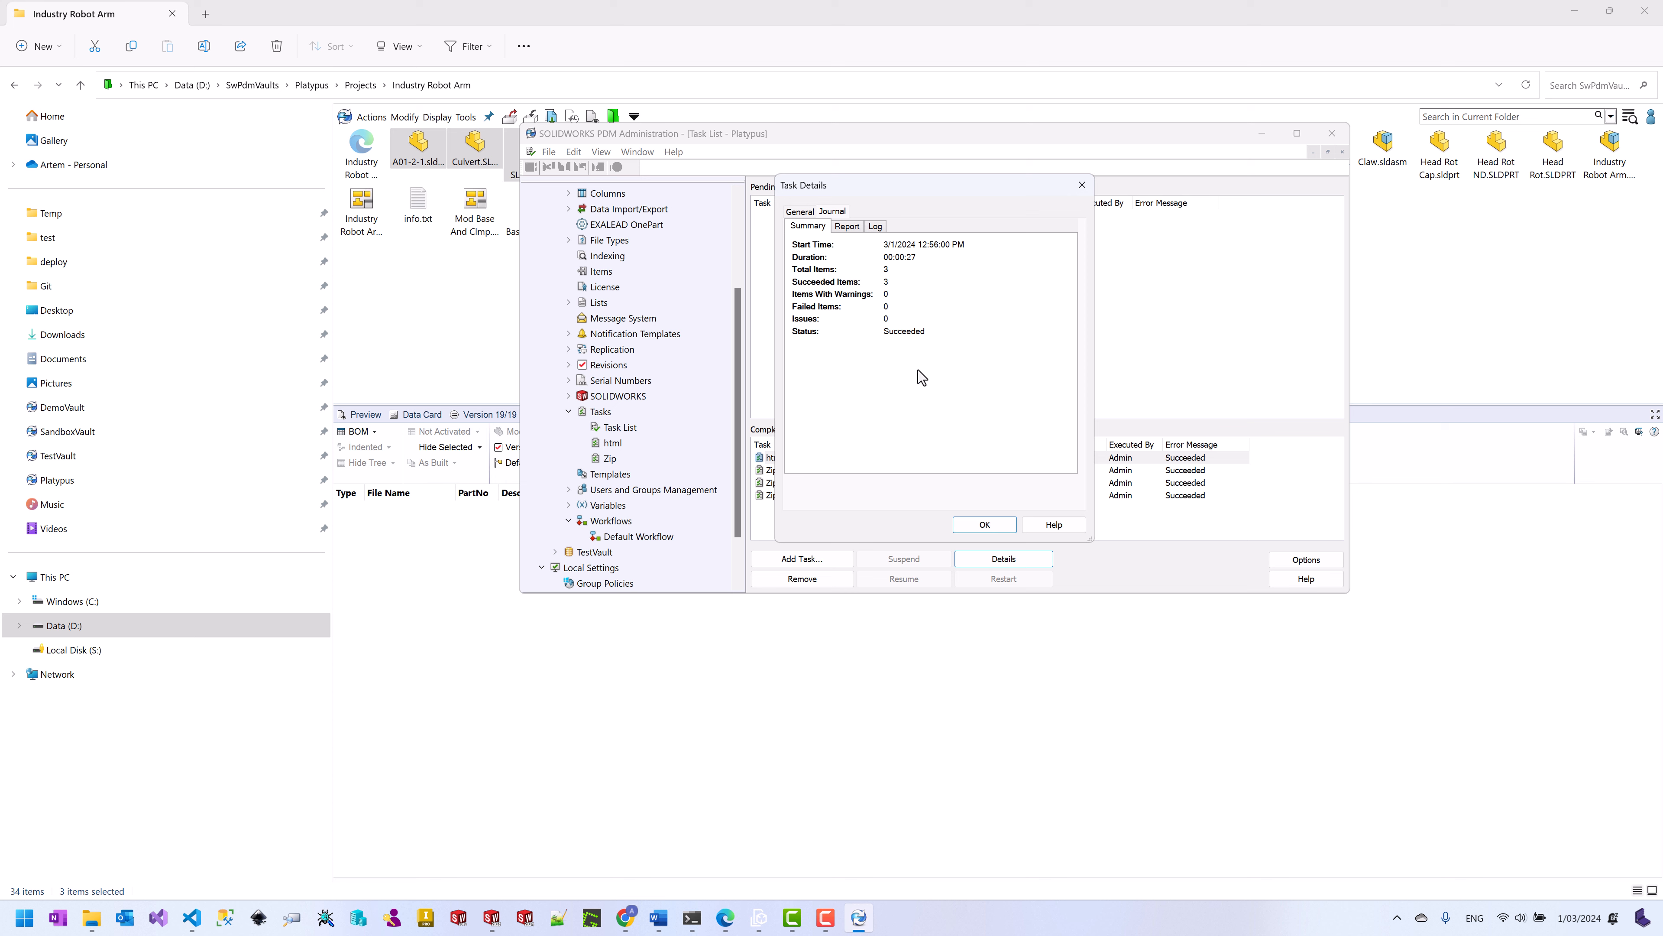
left_click(856, 226)
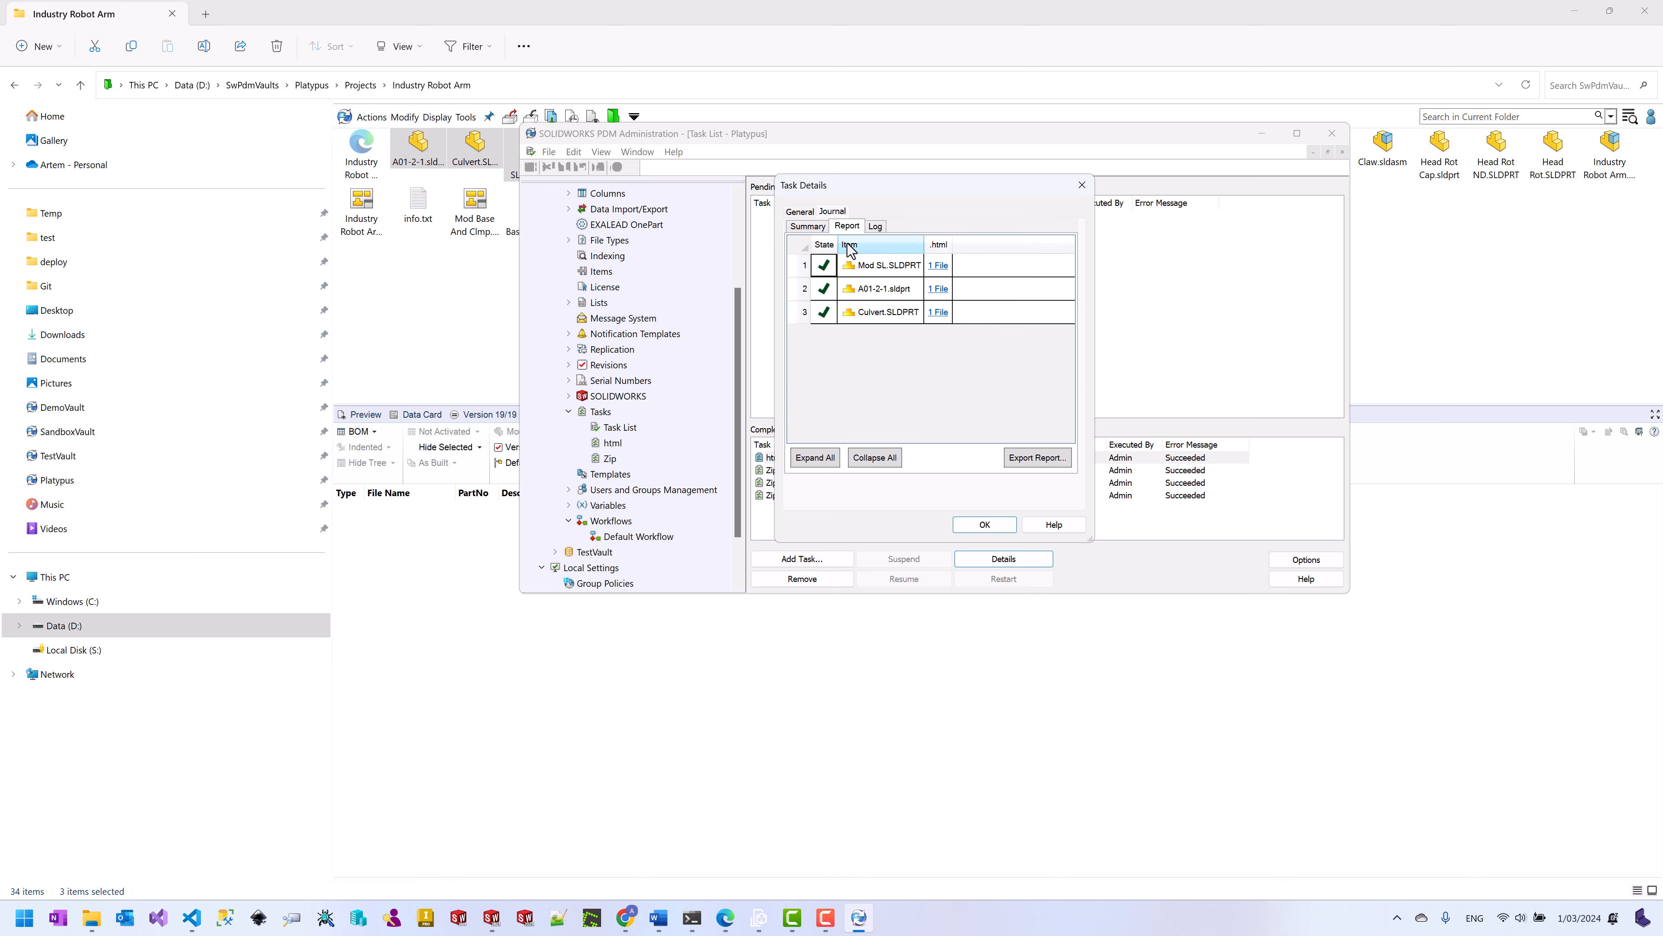
Step: Check the Mod SL and A01-2-1 html output locations, read the log, and close the details
left_click(938, 266)
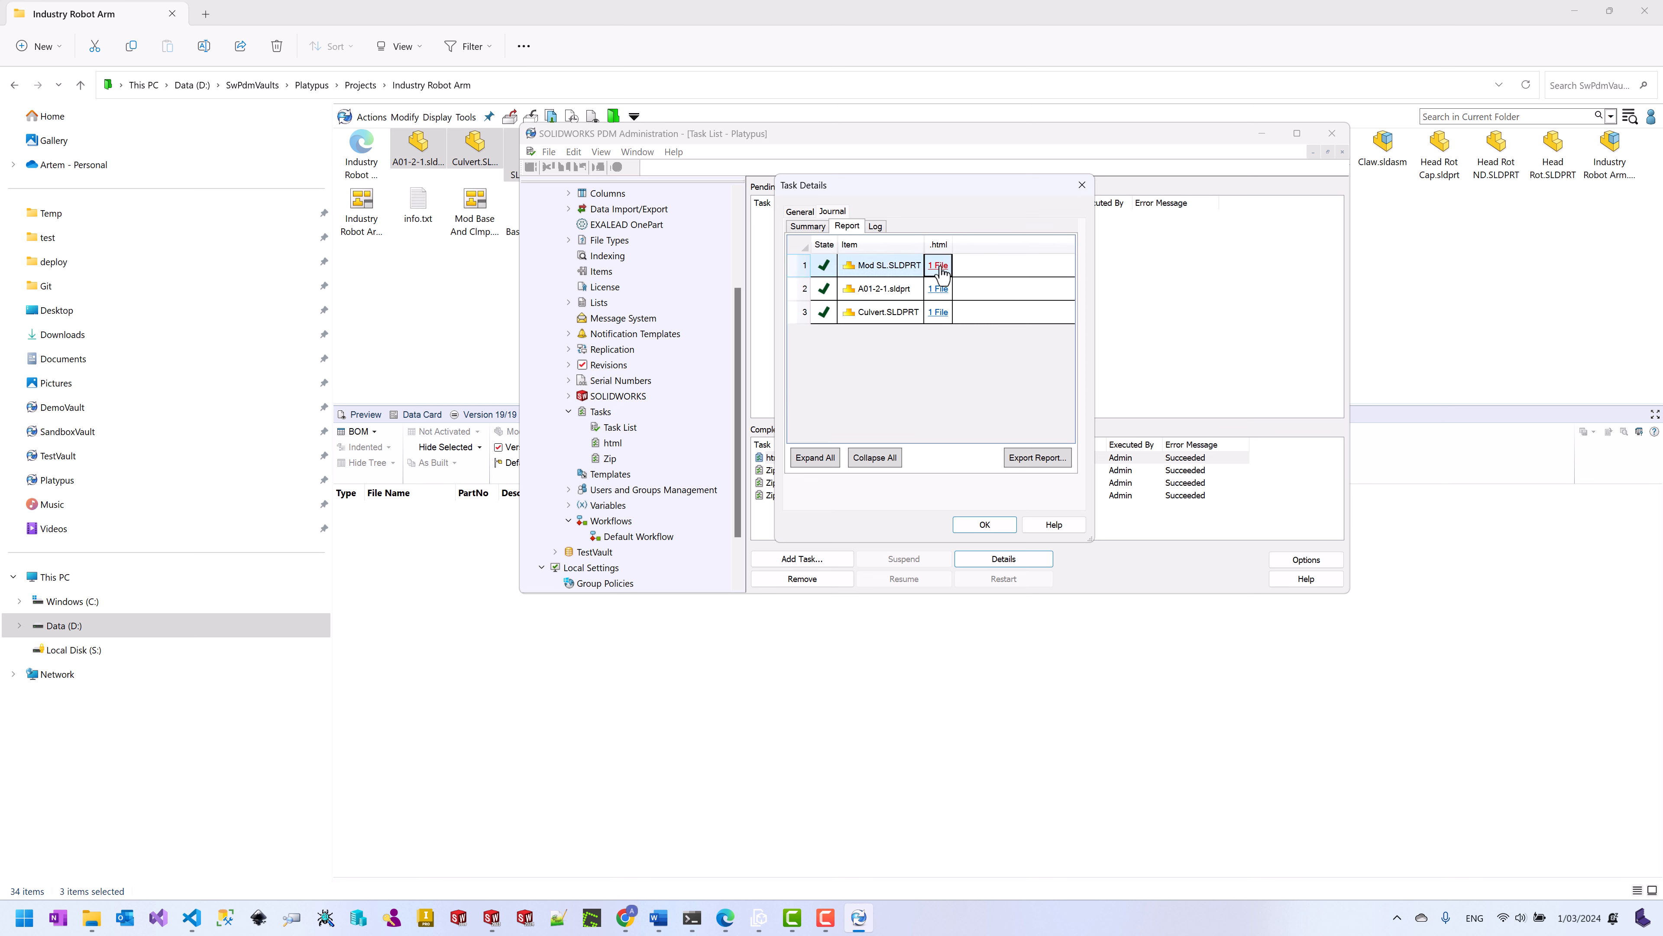
left_click(938, 288)
left_click(909, 294)
left_click(876, 228)
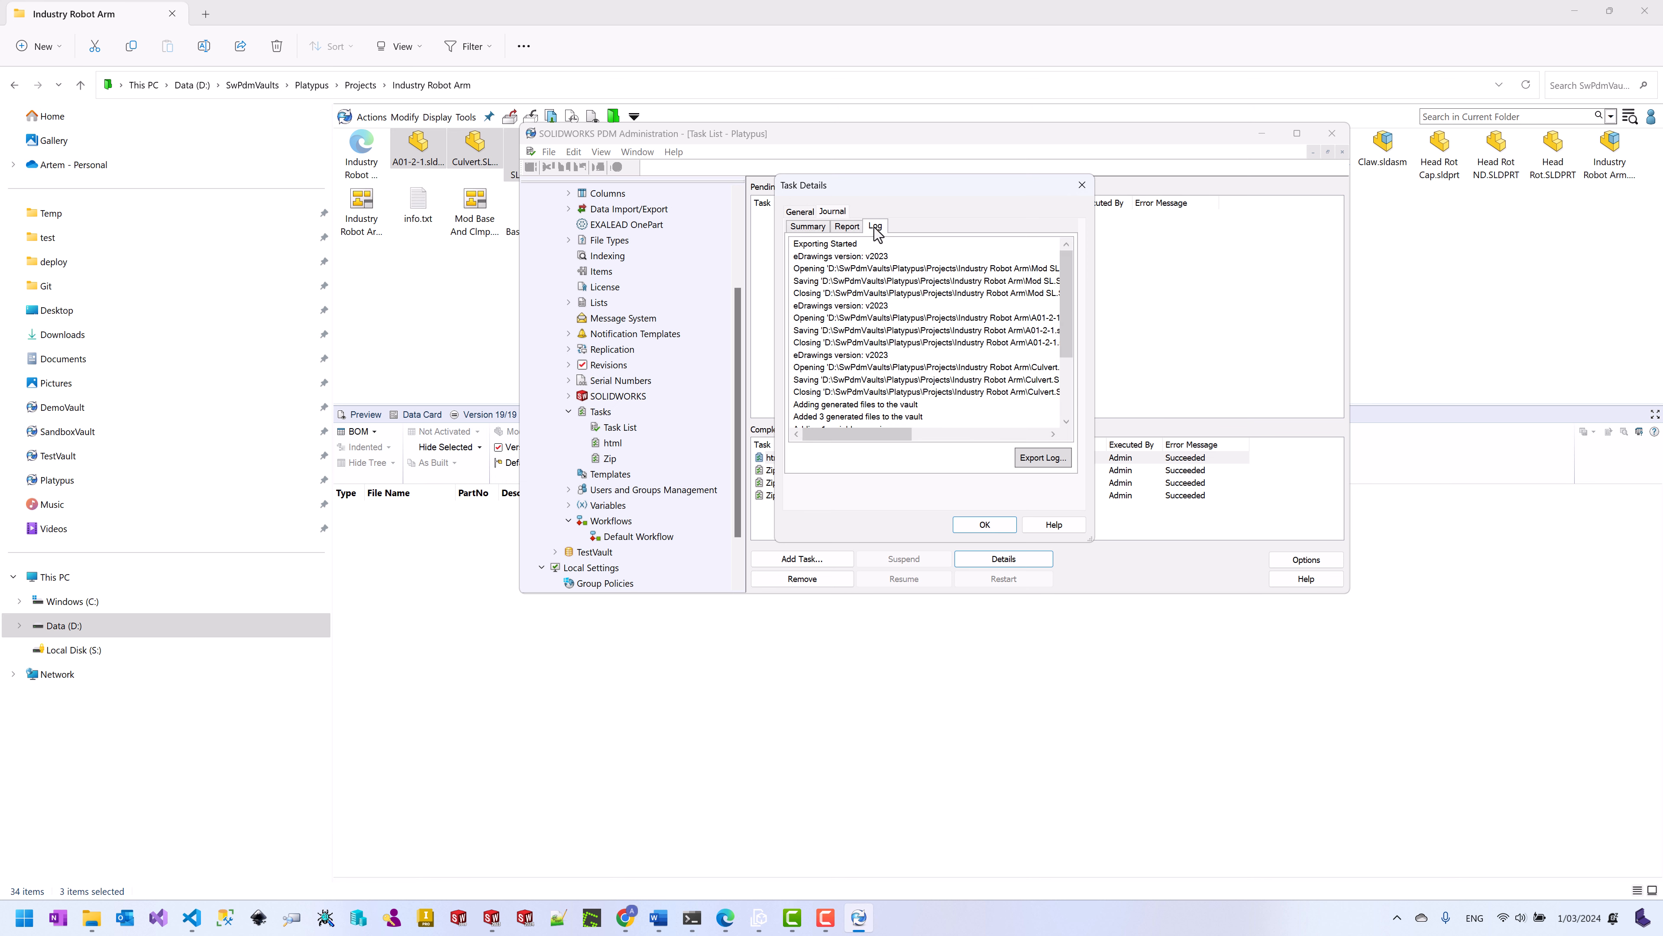
left_click(852, 227)
left_click(1081, 186)
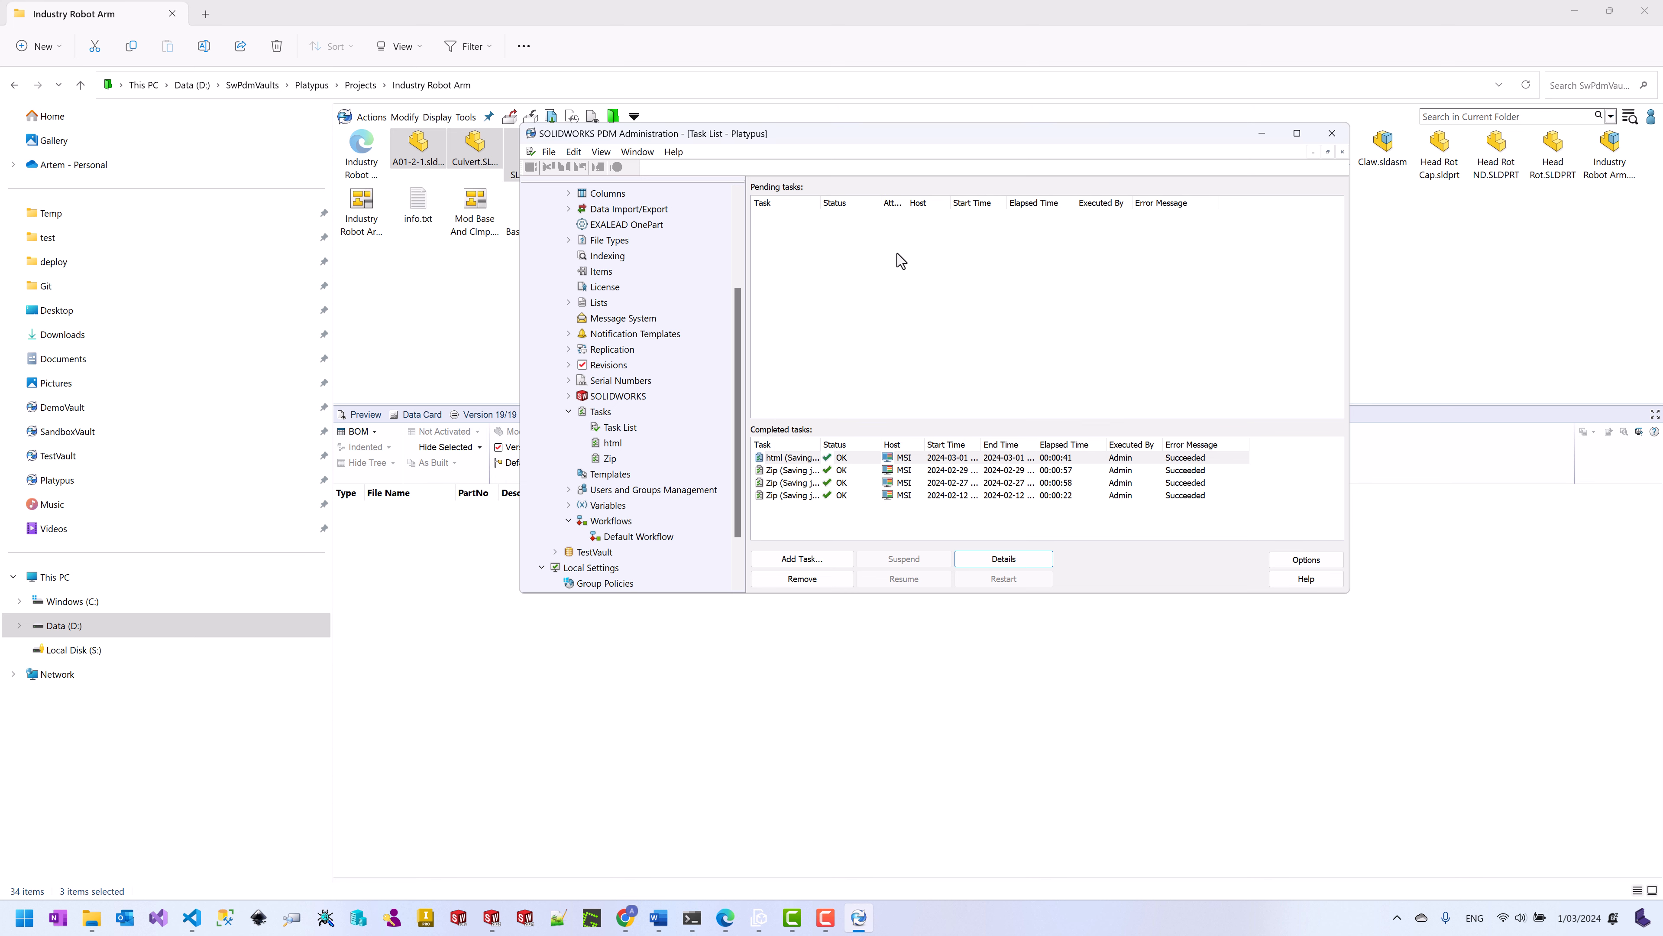
left_click(445, 312)
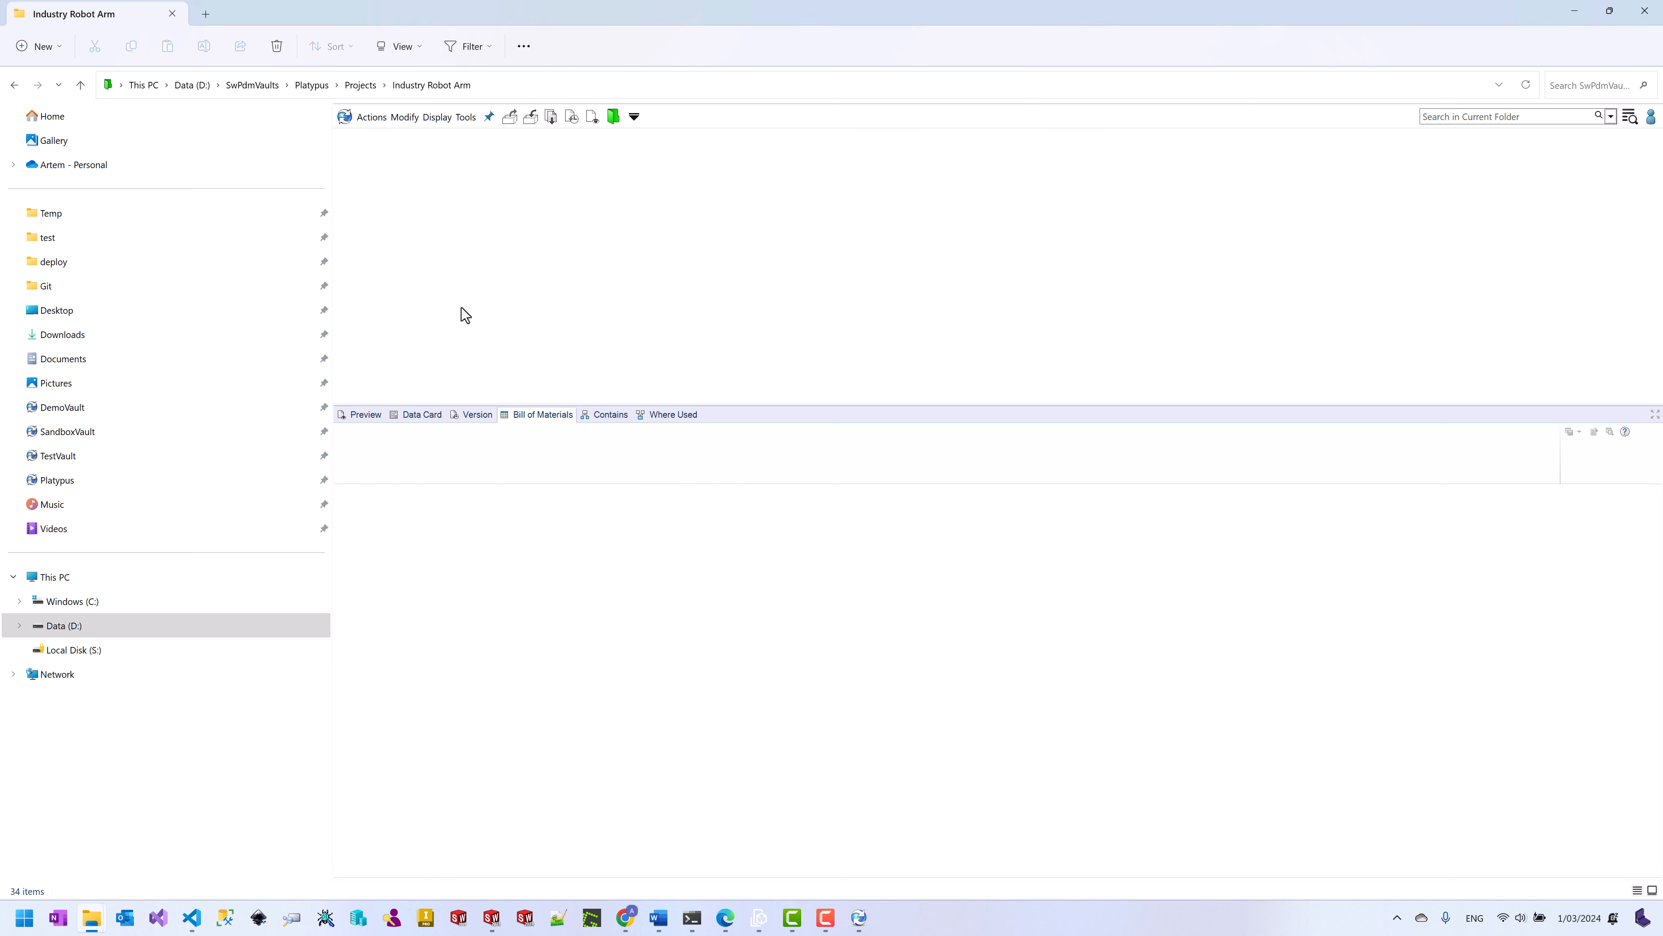
Step: Open the HTMLs folder and review A01-2-1.html's Where Used and Data Card before returning to the task list
left_click(357, 157)
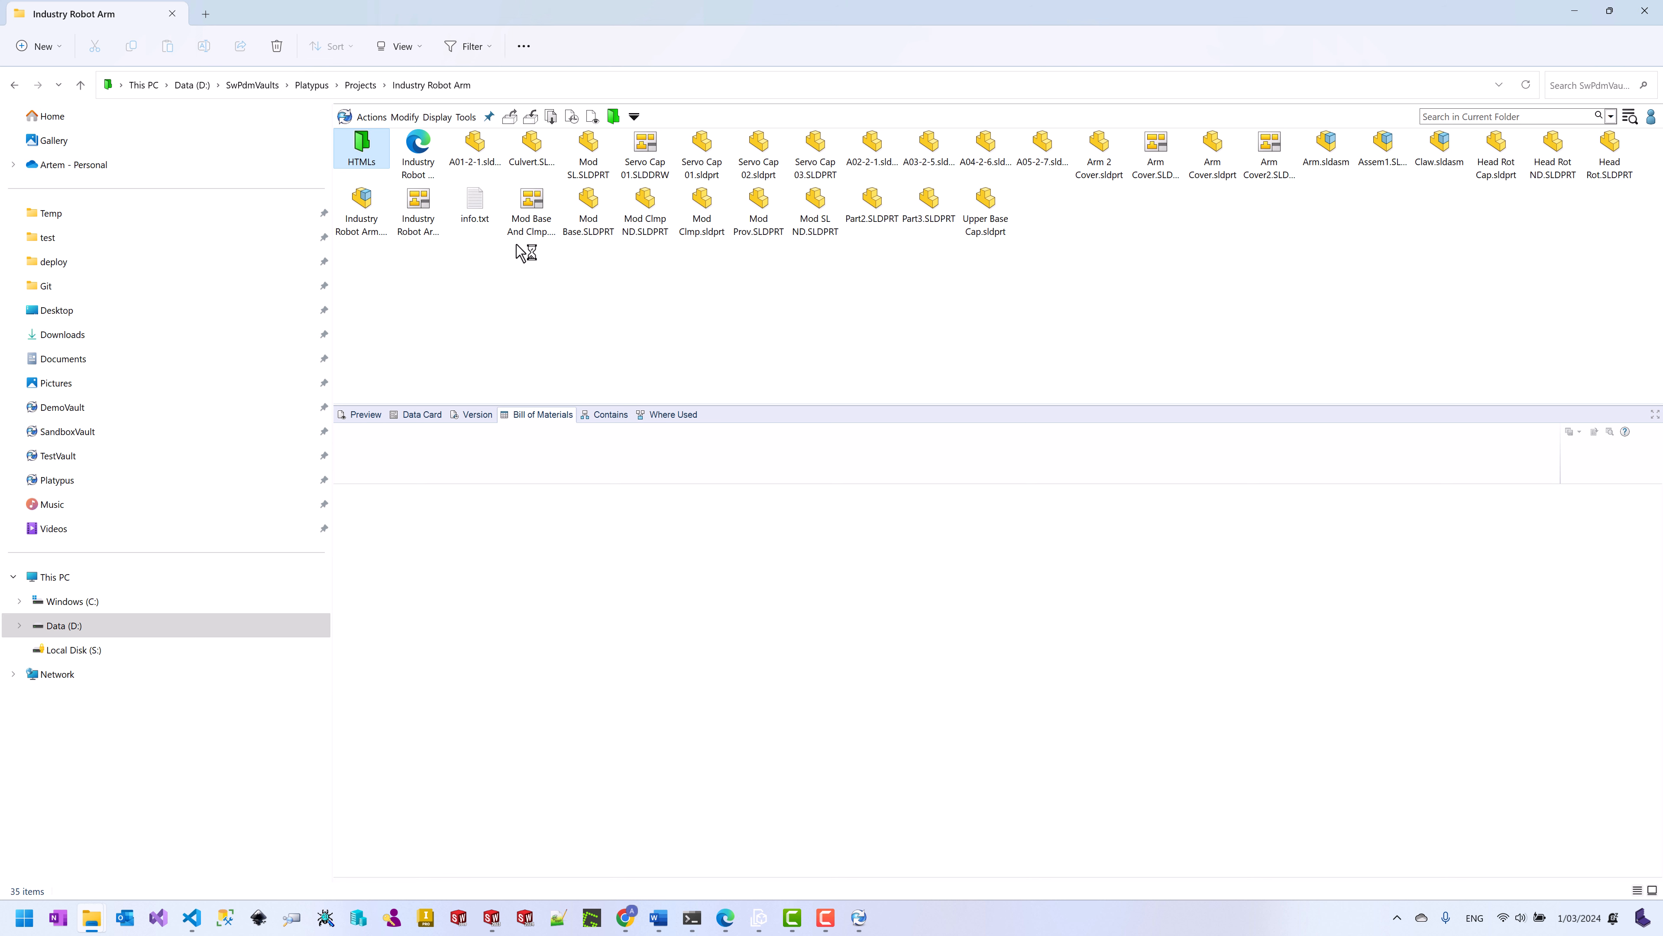
double_click(364, 151)
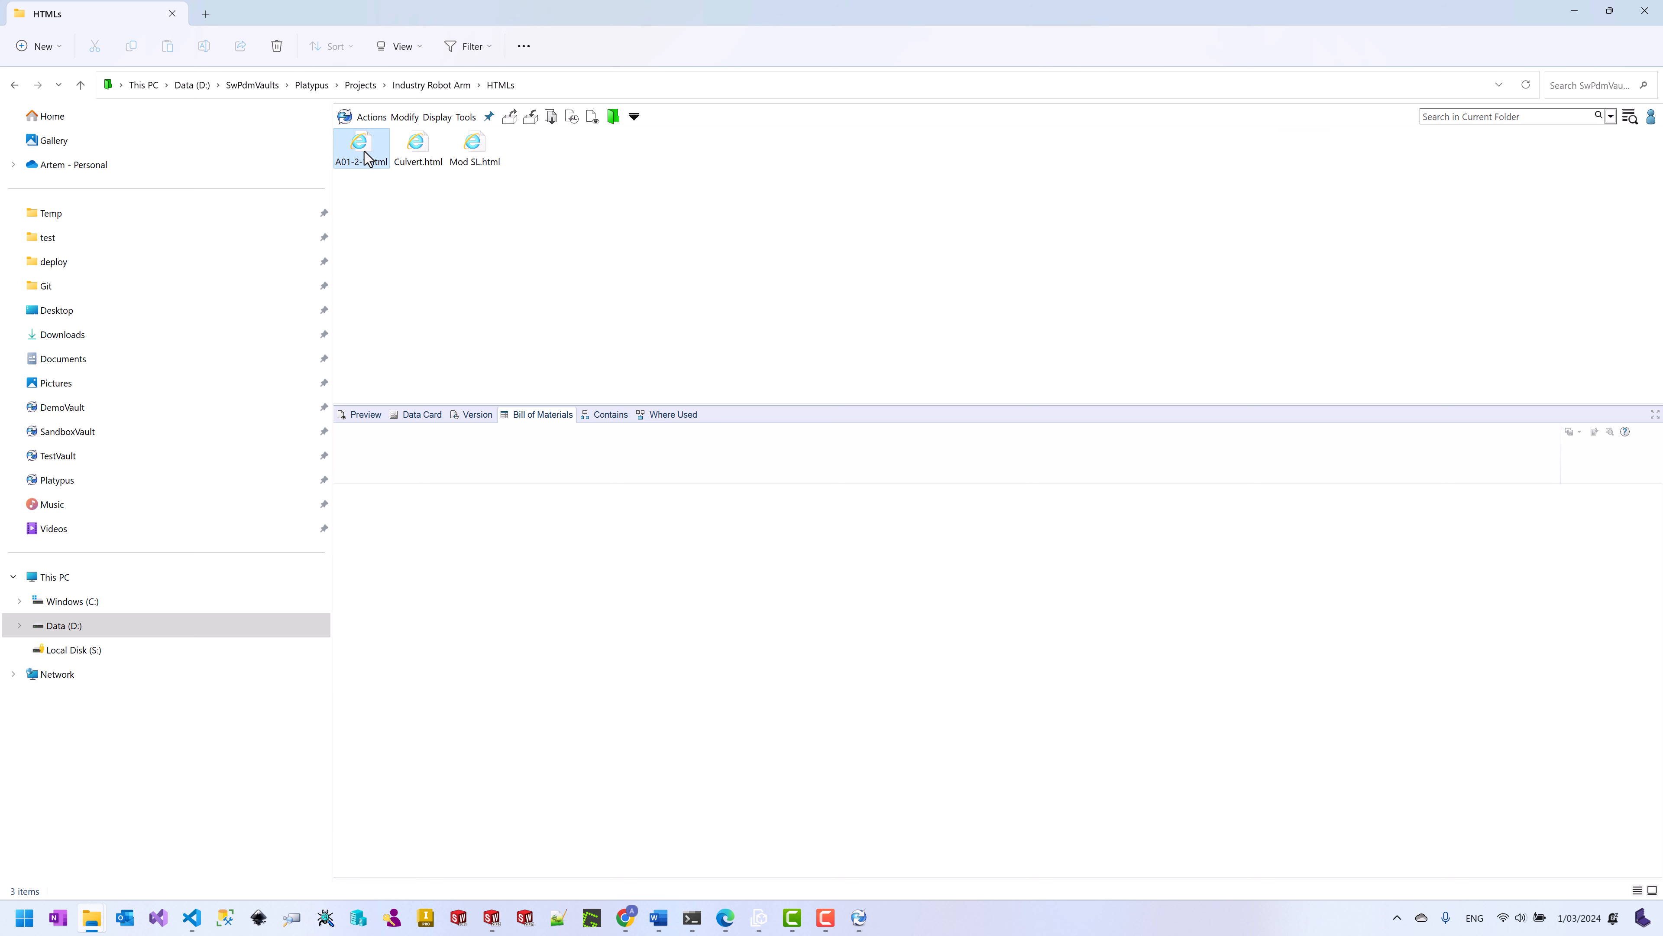
left_click(667, 414)
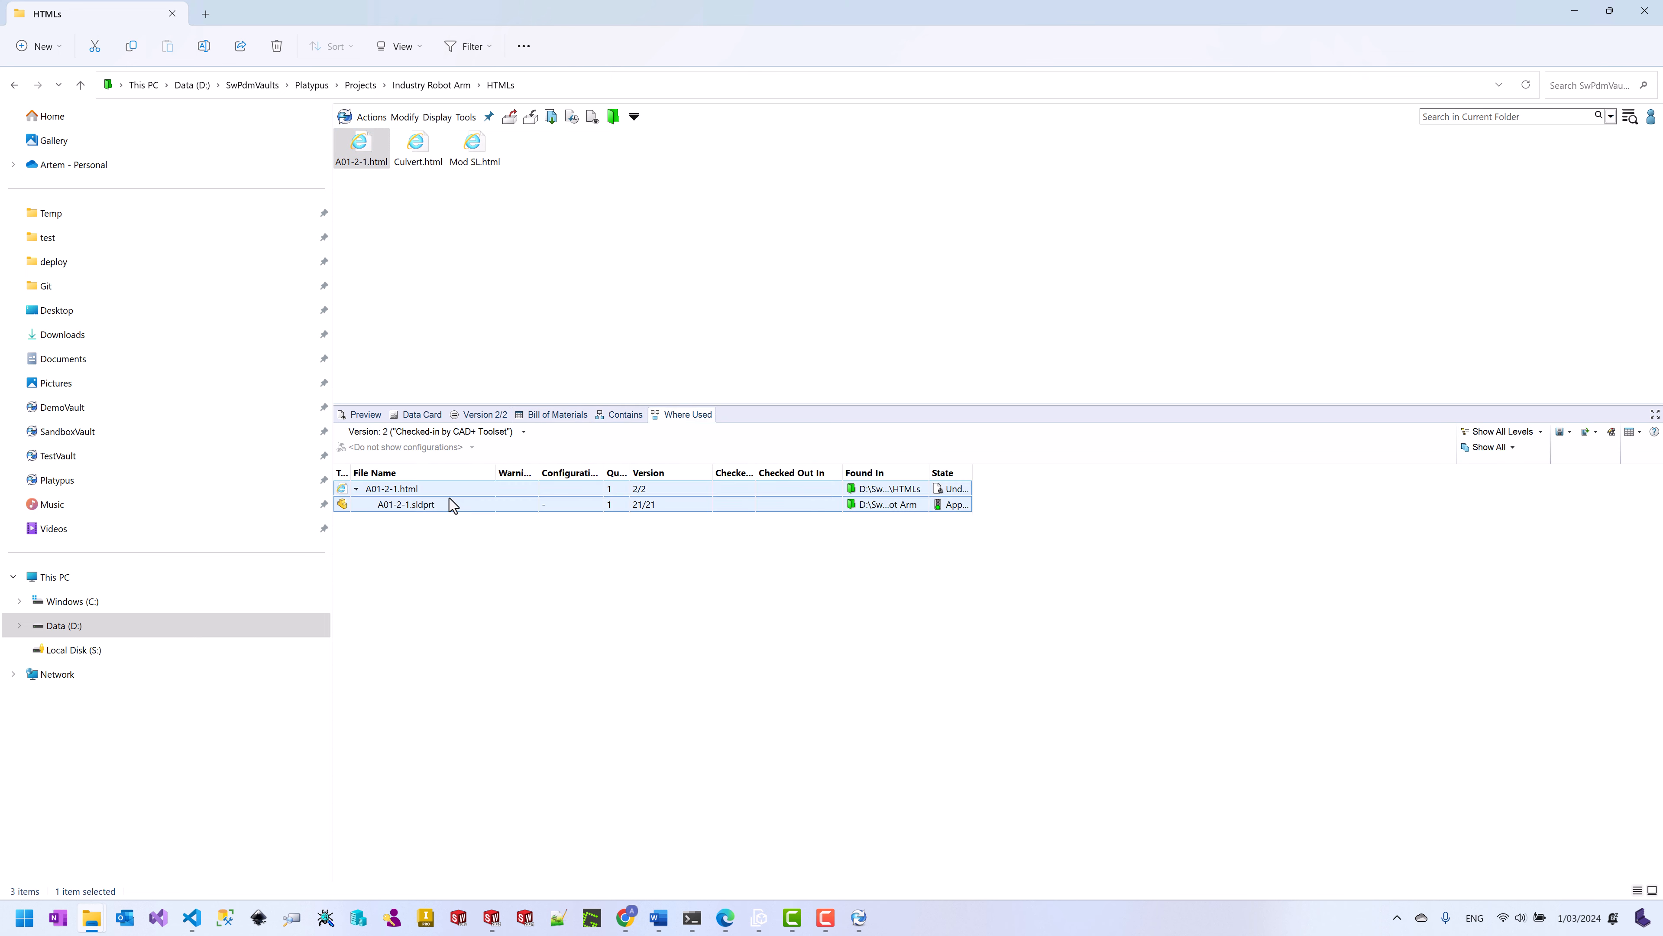
left_click(416, 414)
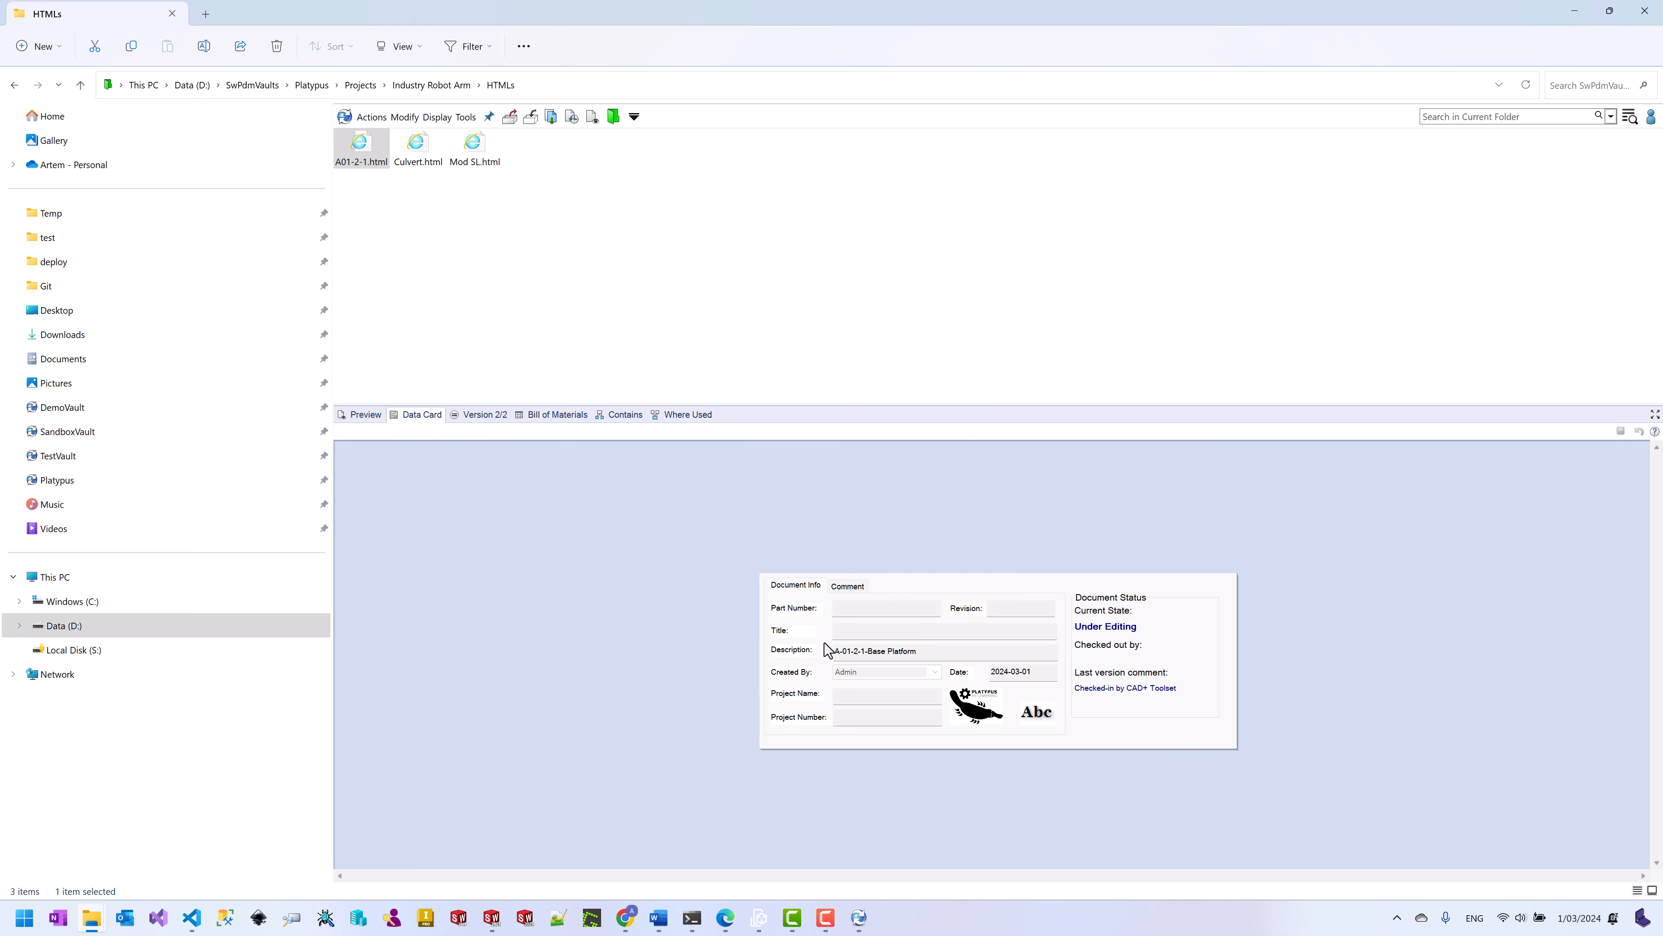
left_click(430, 150)
left_click(731, 293)
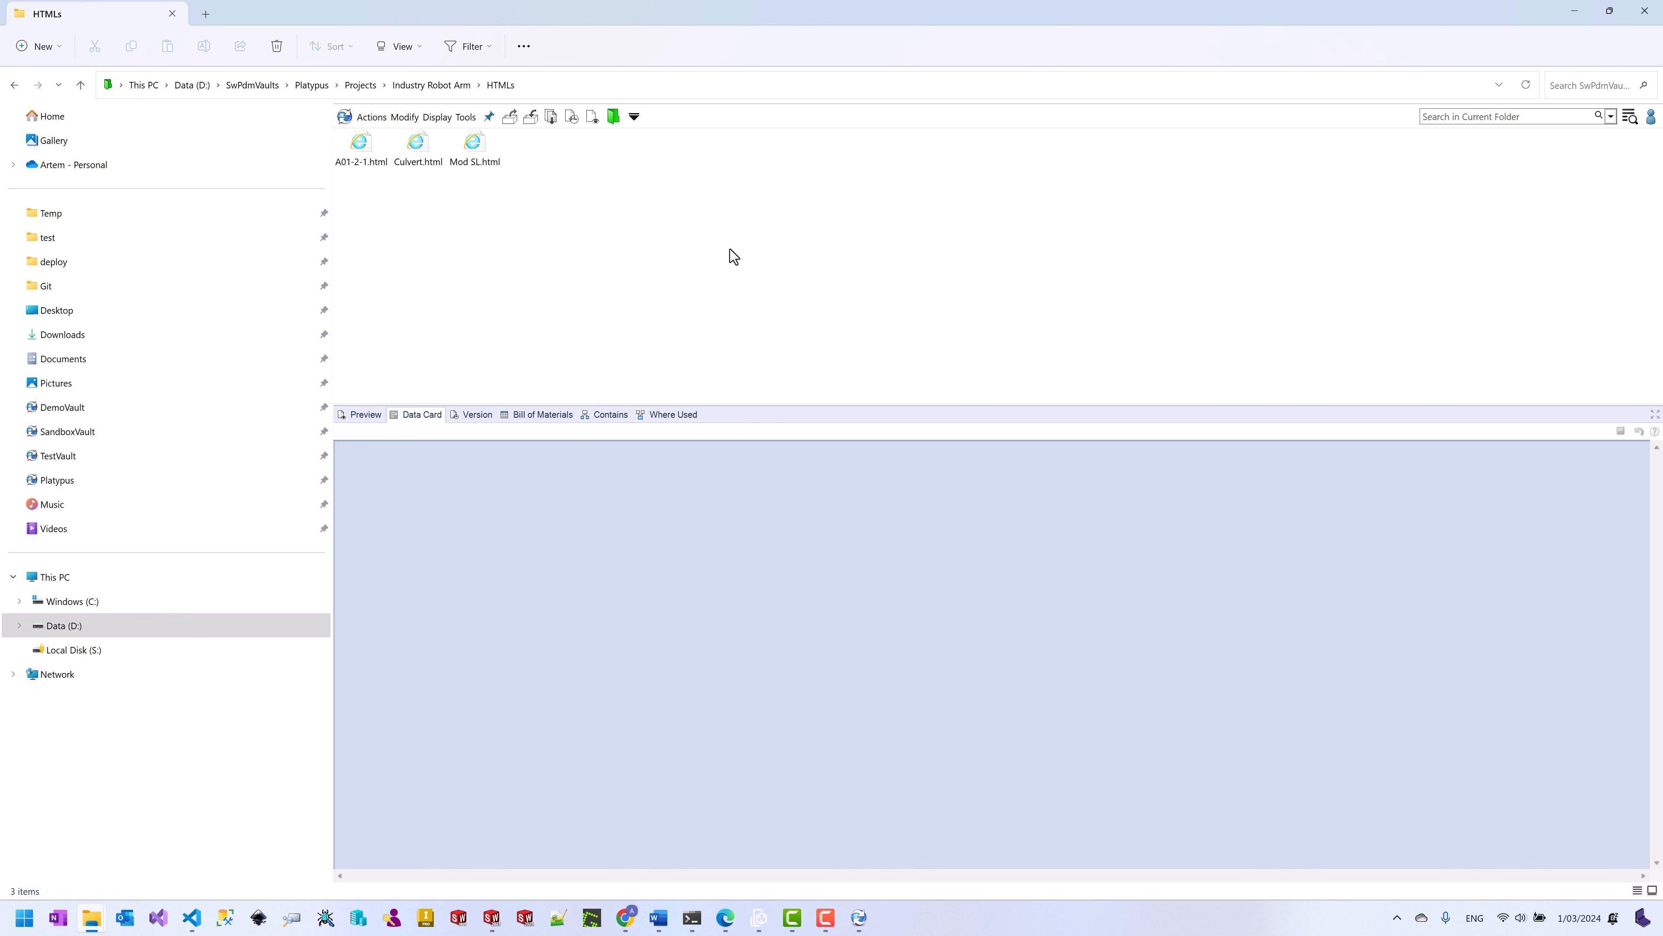
left_click(859, 917)
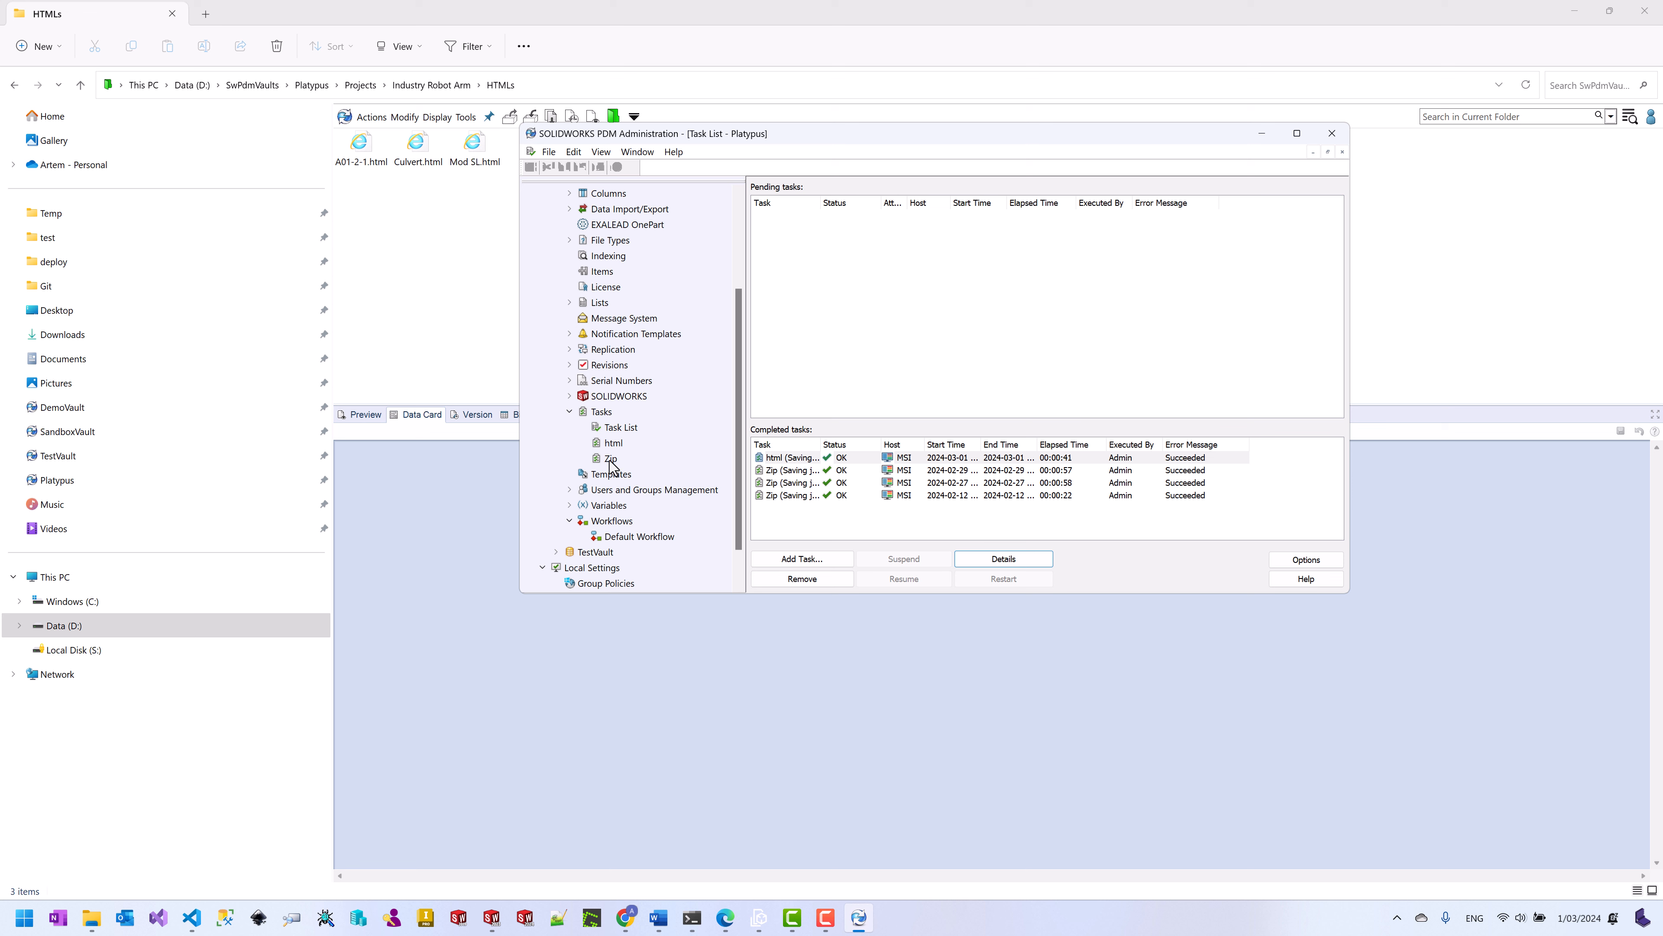
Step: Open the Zip task's properties and review its execution method, startup and input settings
left_click(607, 458)
double_click(609, 459)
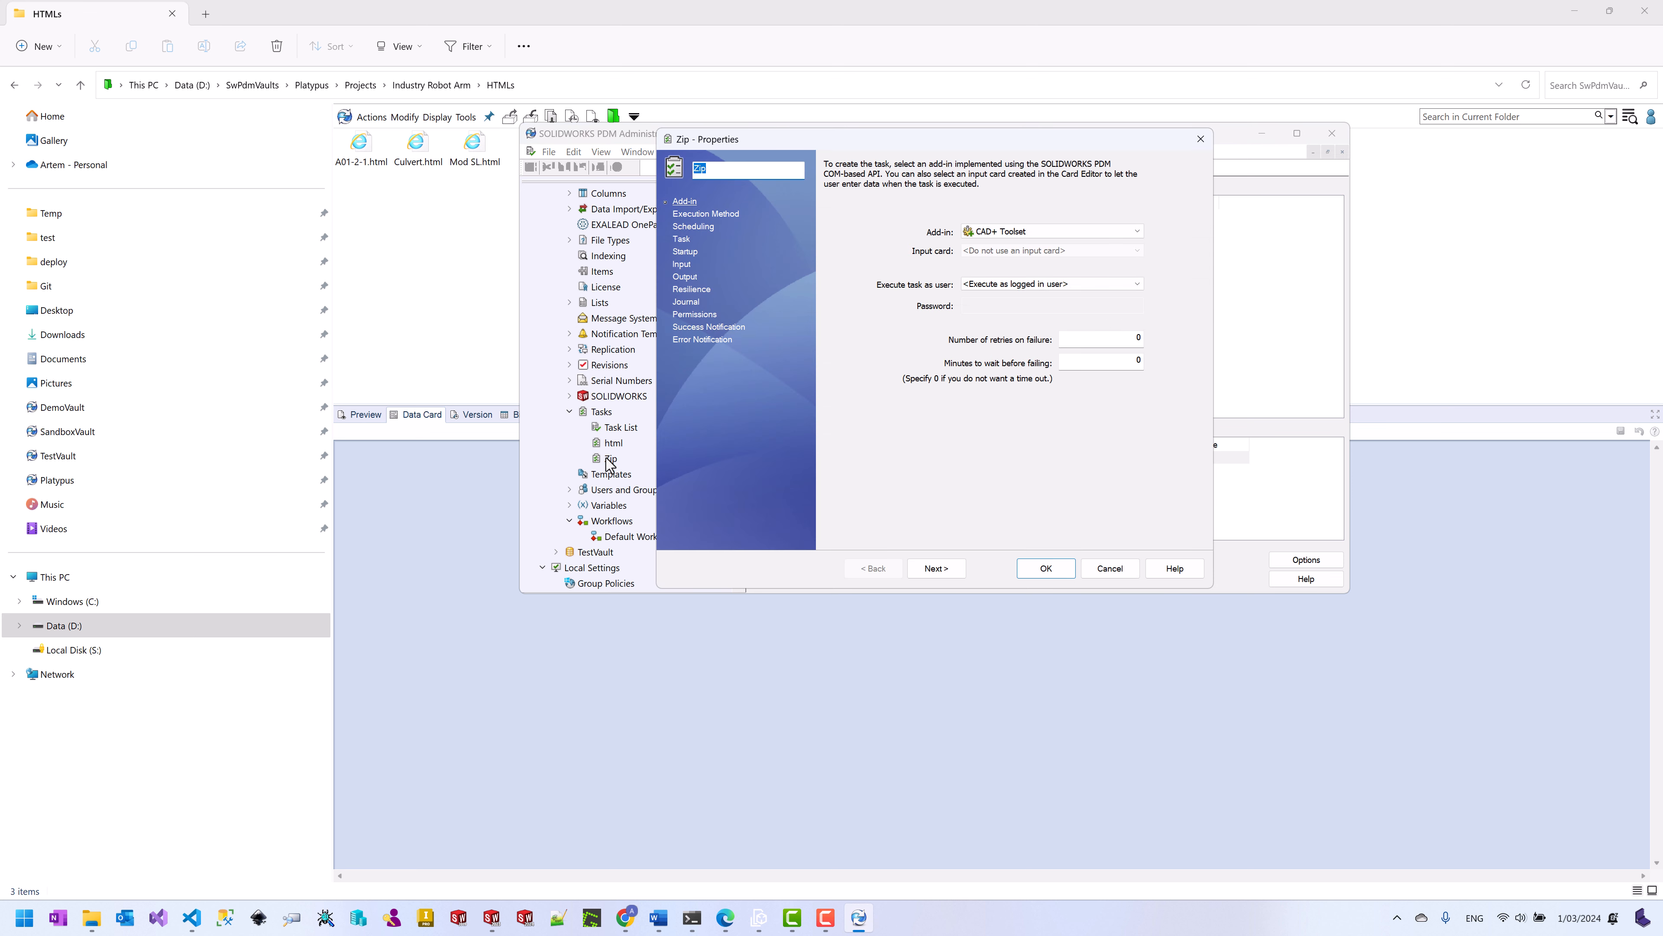
left_click(696, 214)
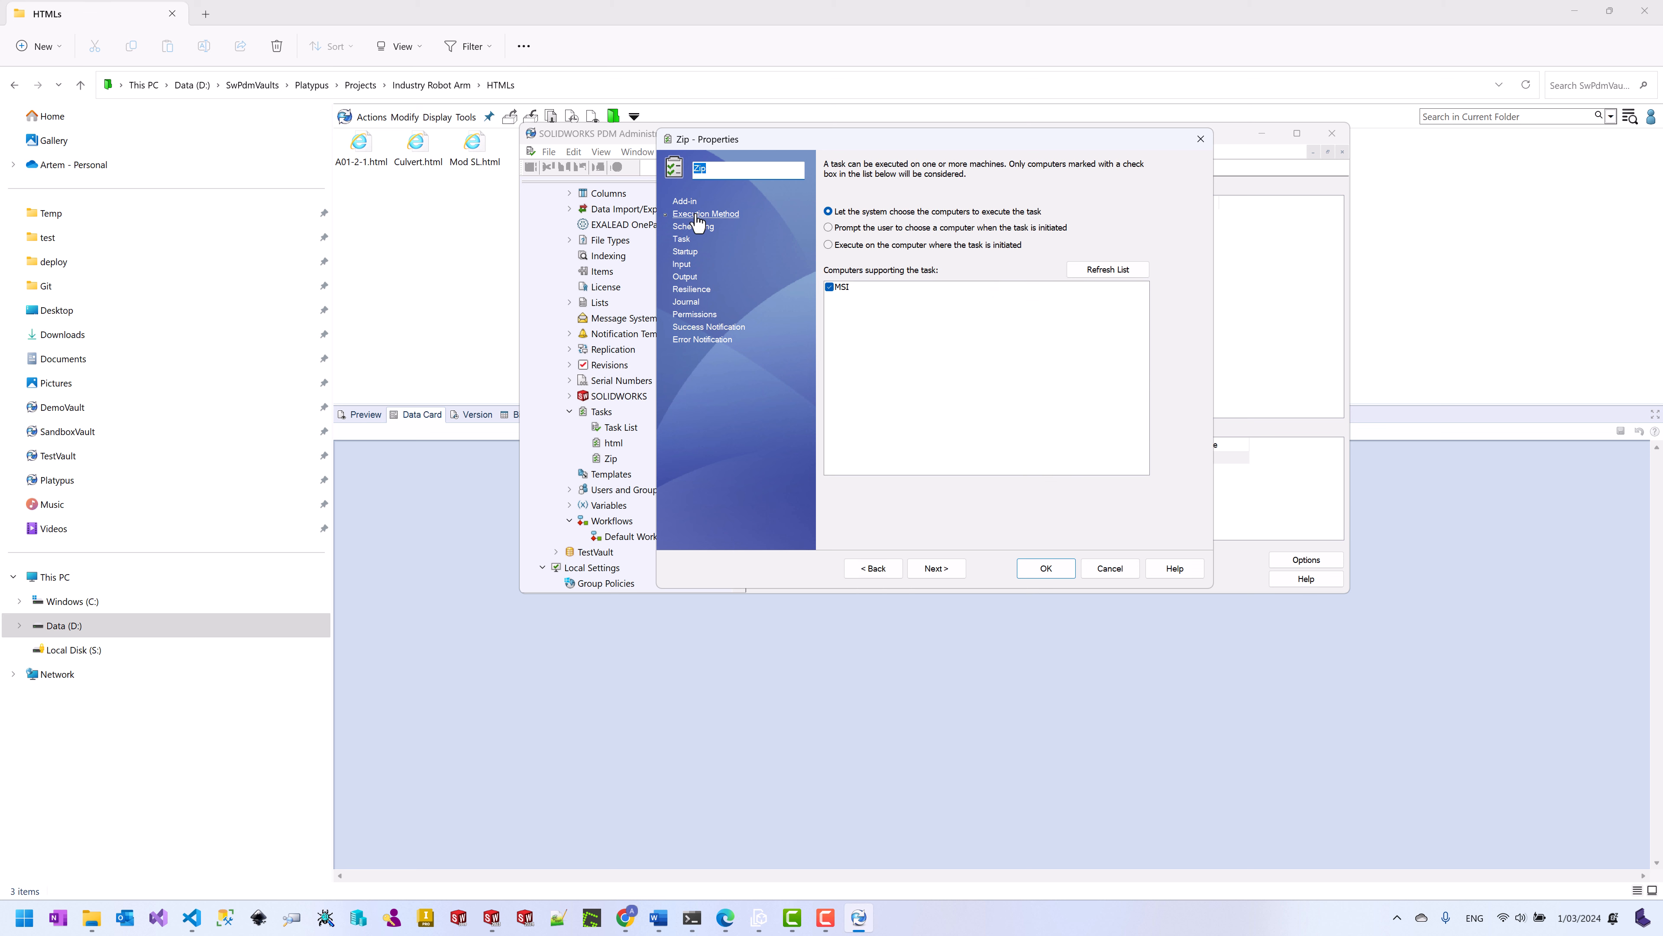
left_click(684, 206)
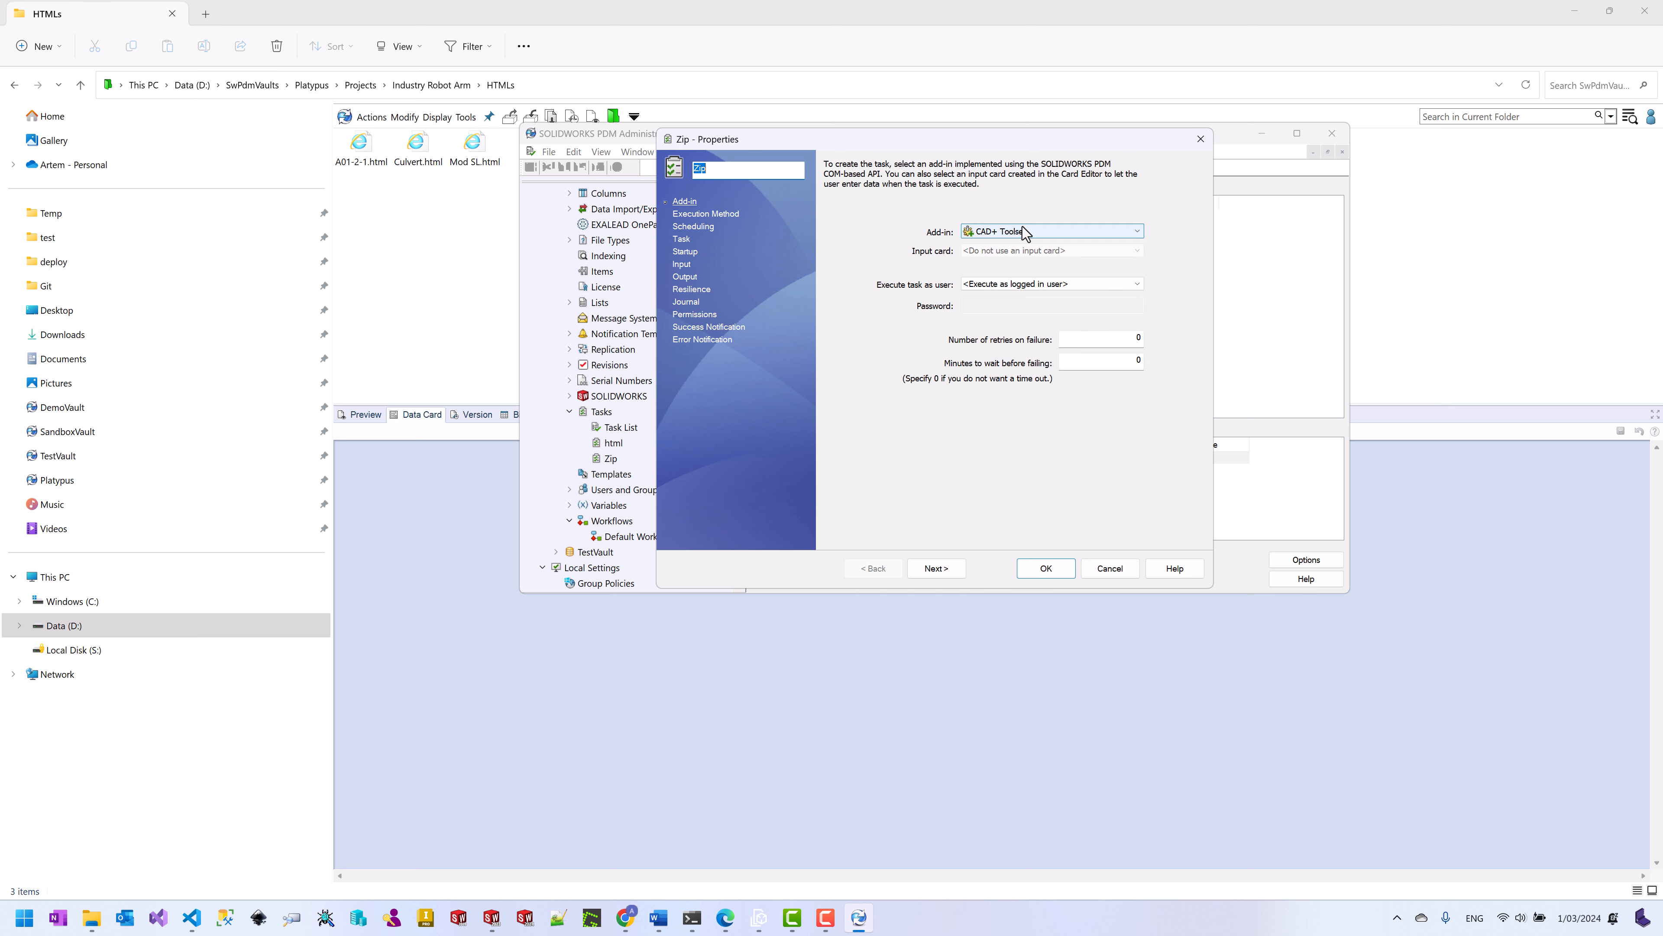
left_click(682, 238)
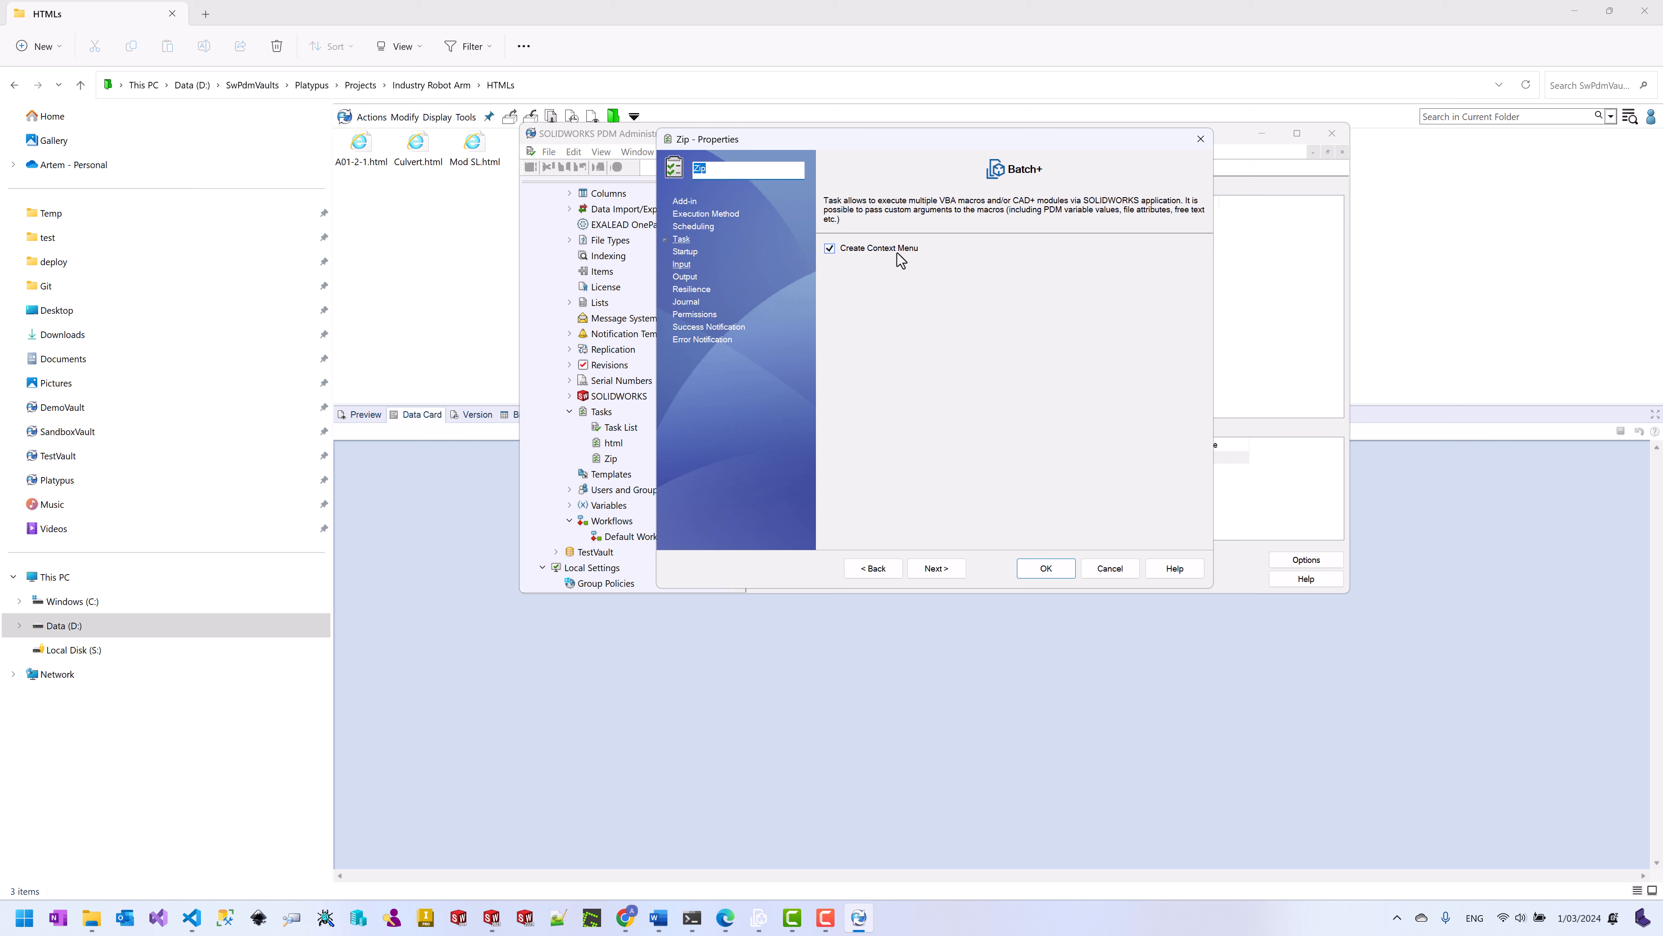
left_click(685, 253)
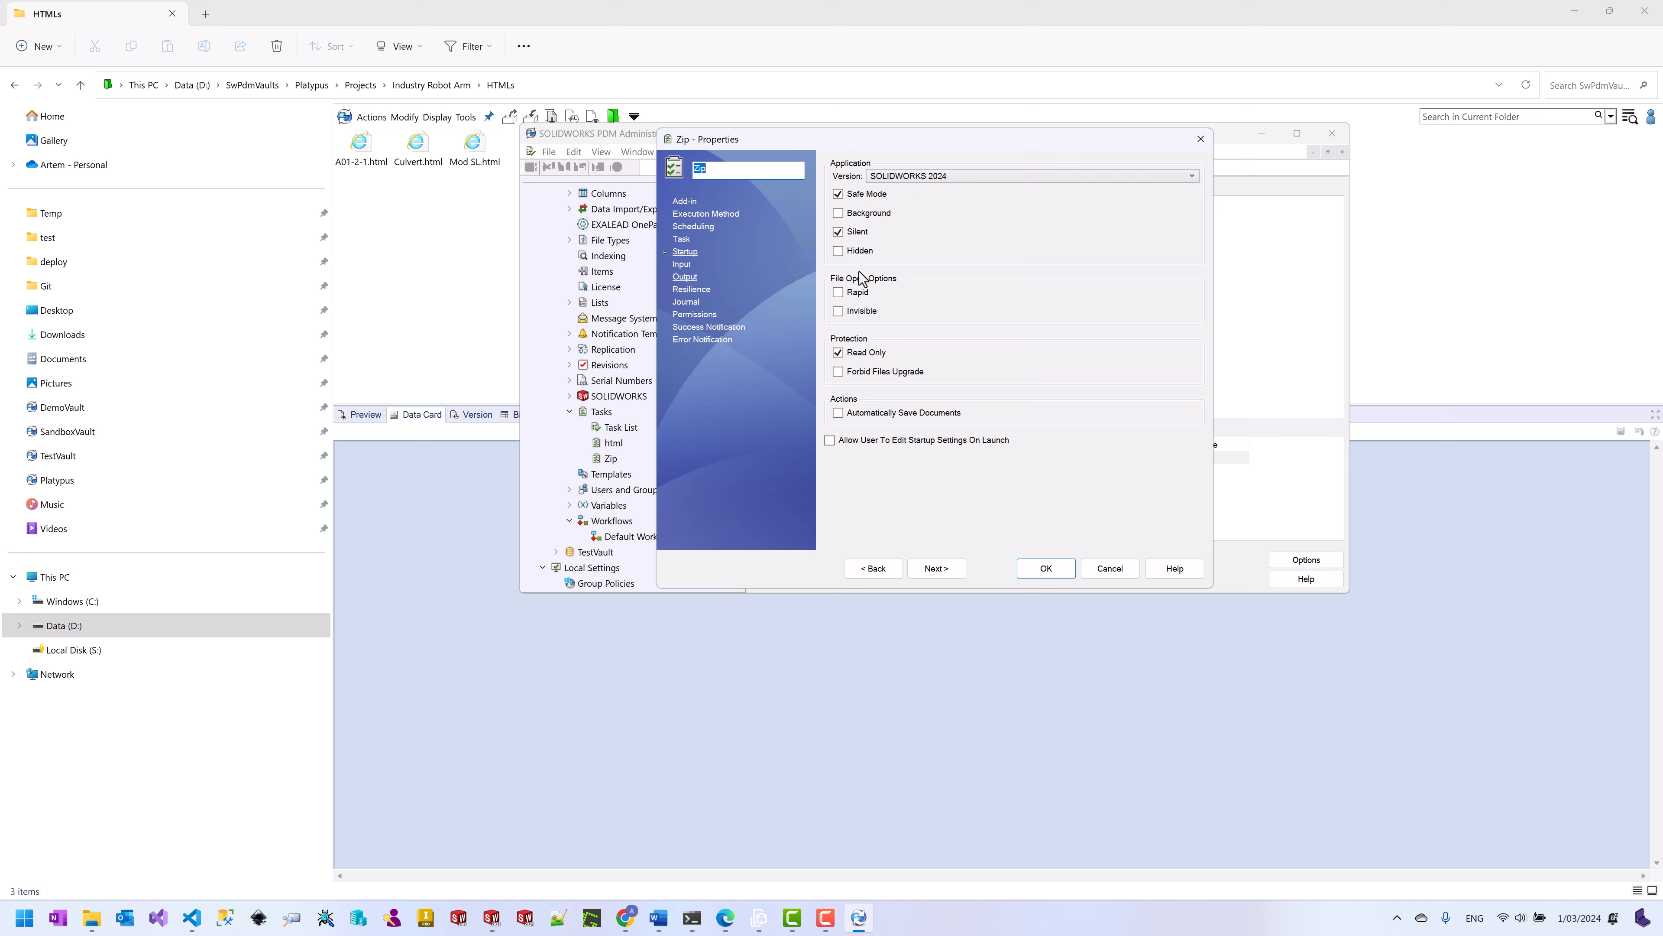
left_click(681, 264)
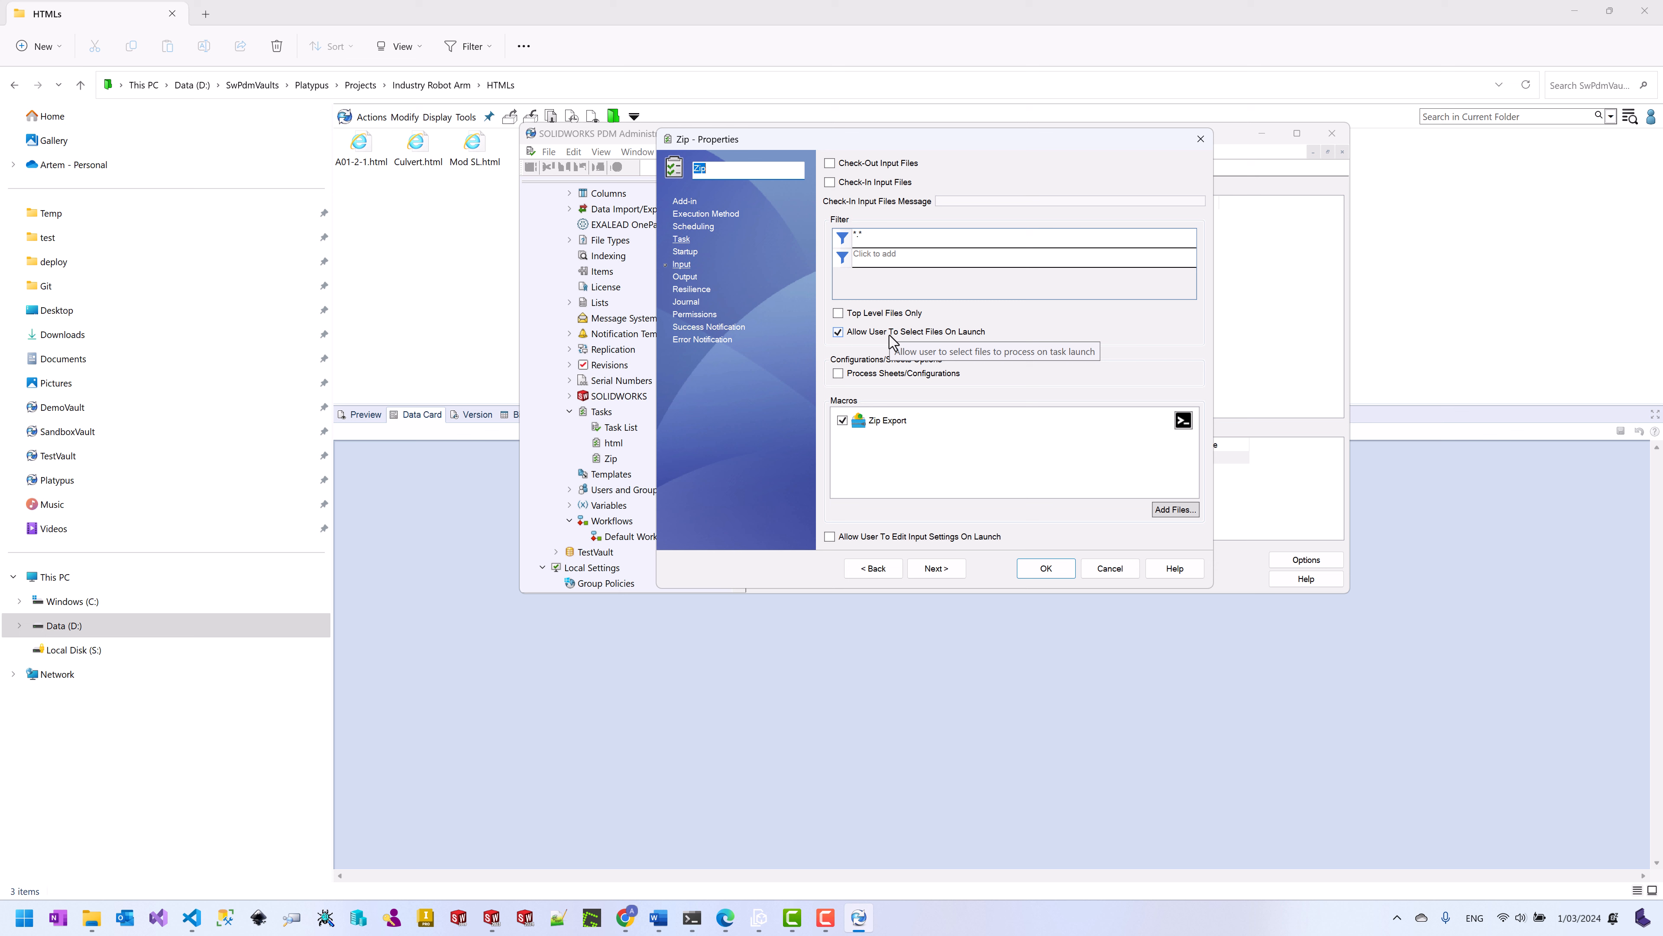
Step: Review the Zip Export macro arguments and the output, resilience and journal settings, then close with OK
left_click(898, 427)
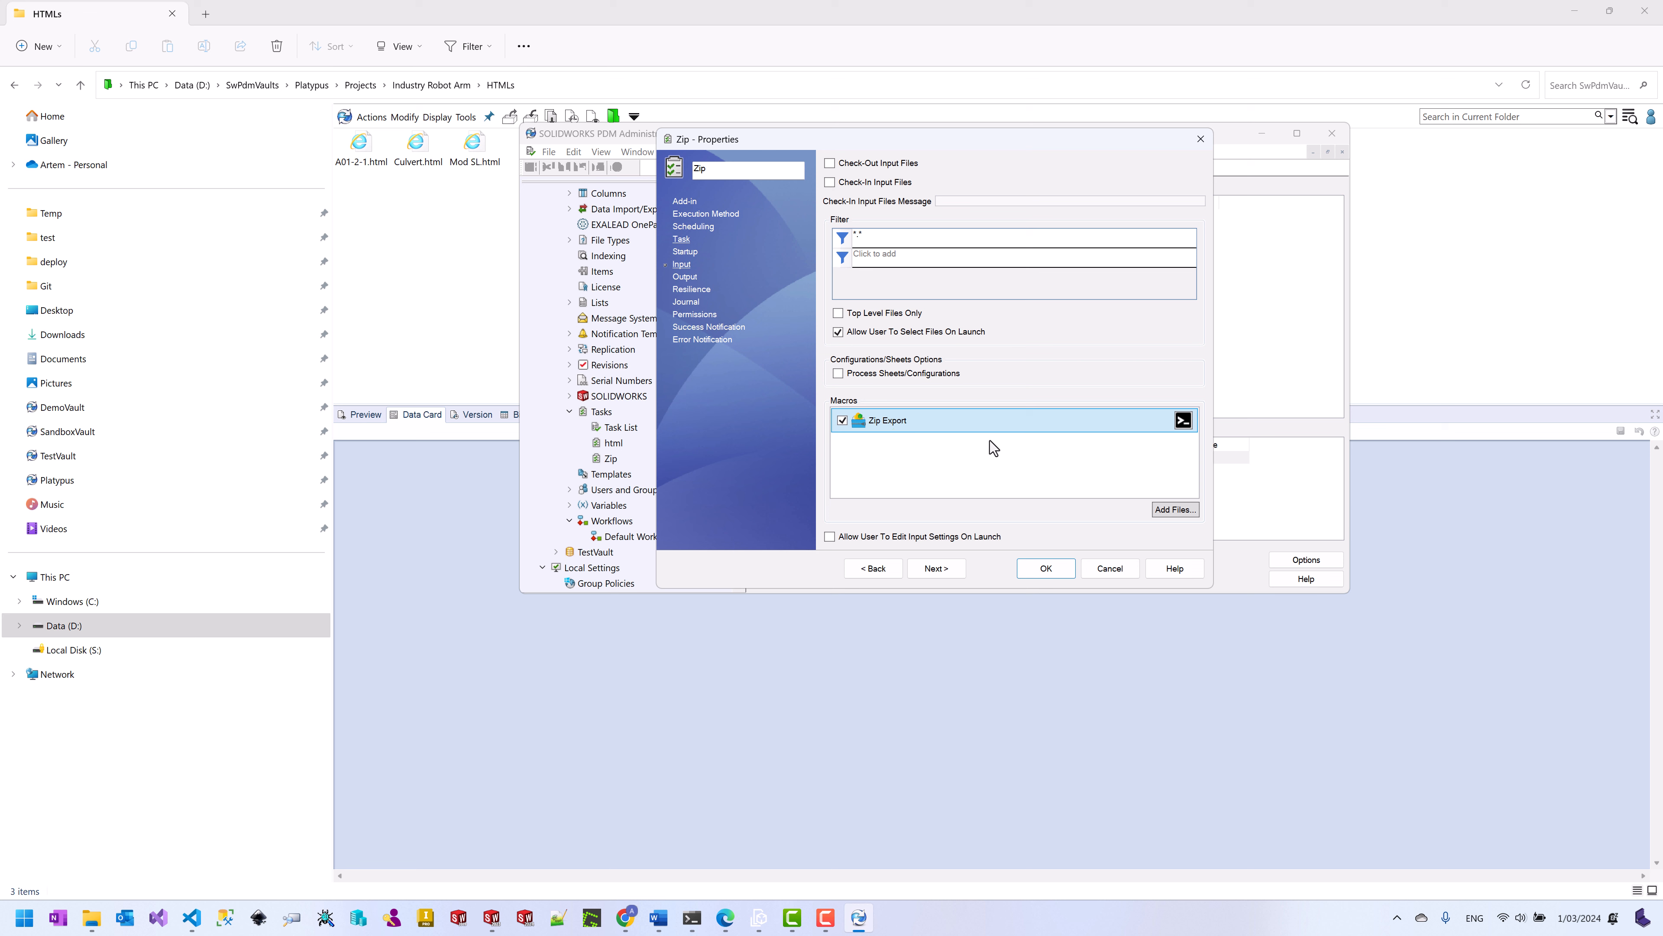
left_click(1182, 423)
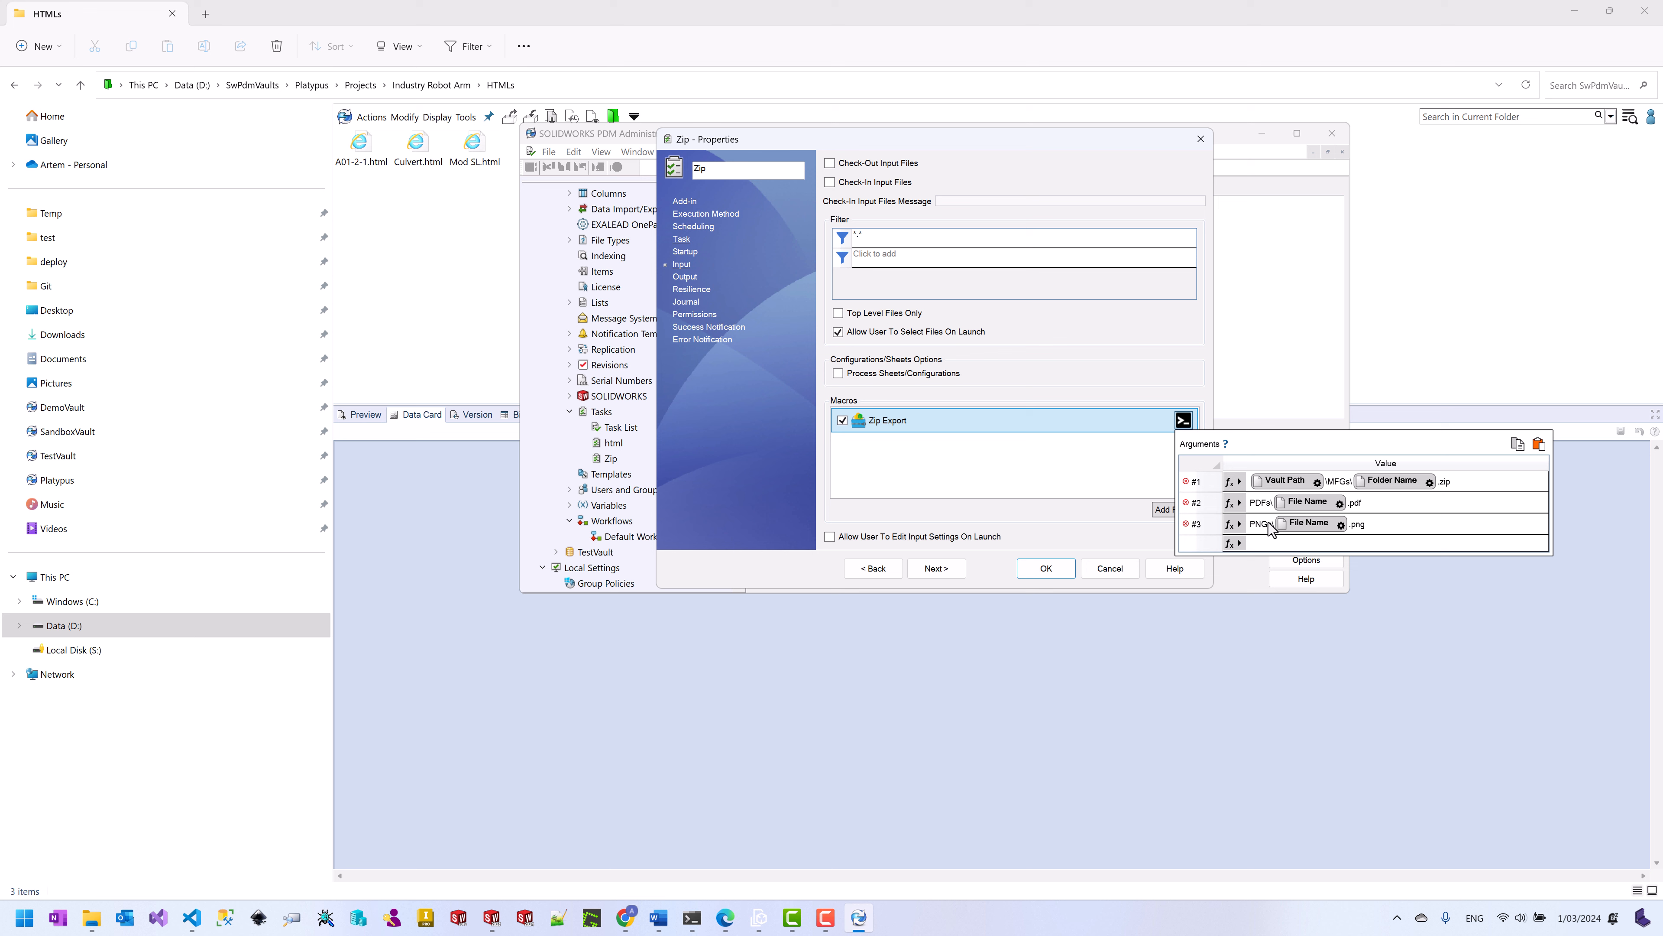
left_click(685, 276)
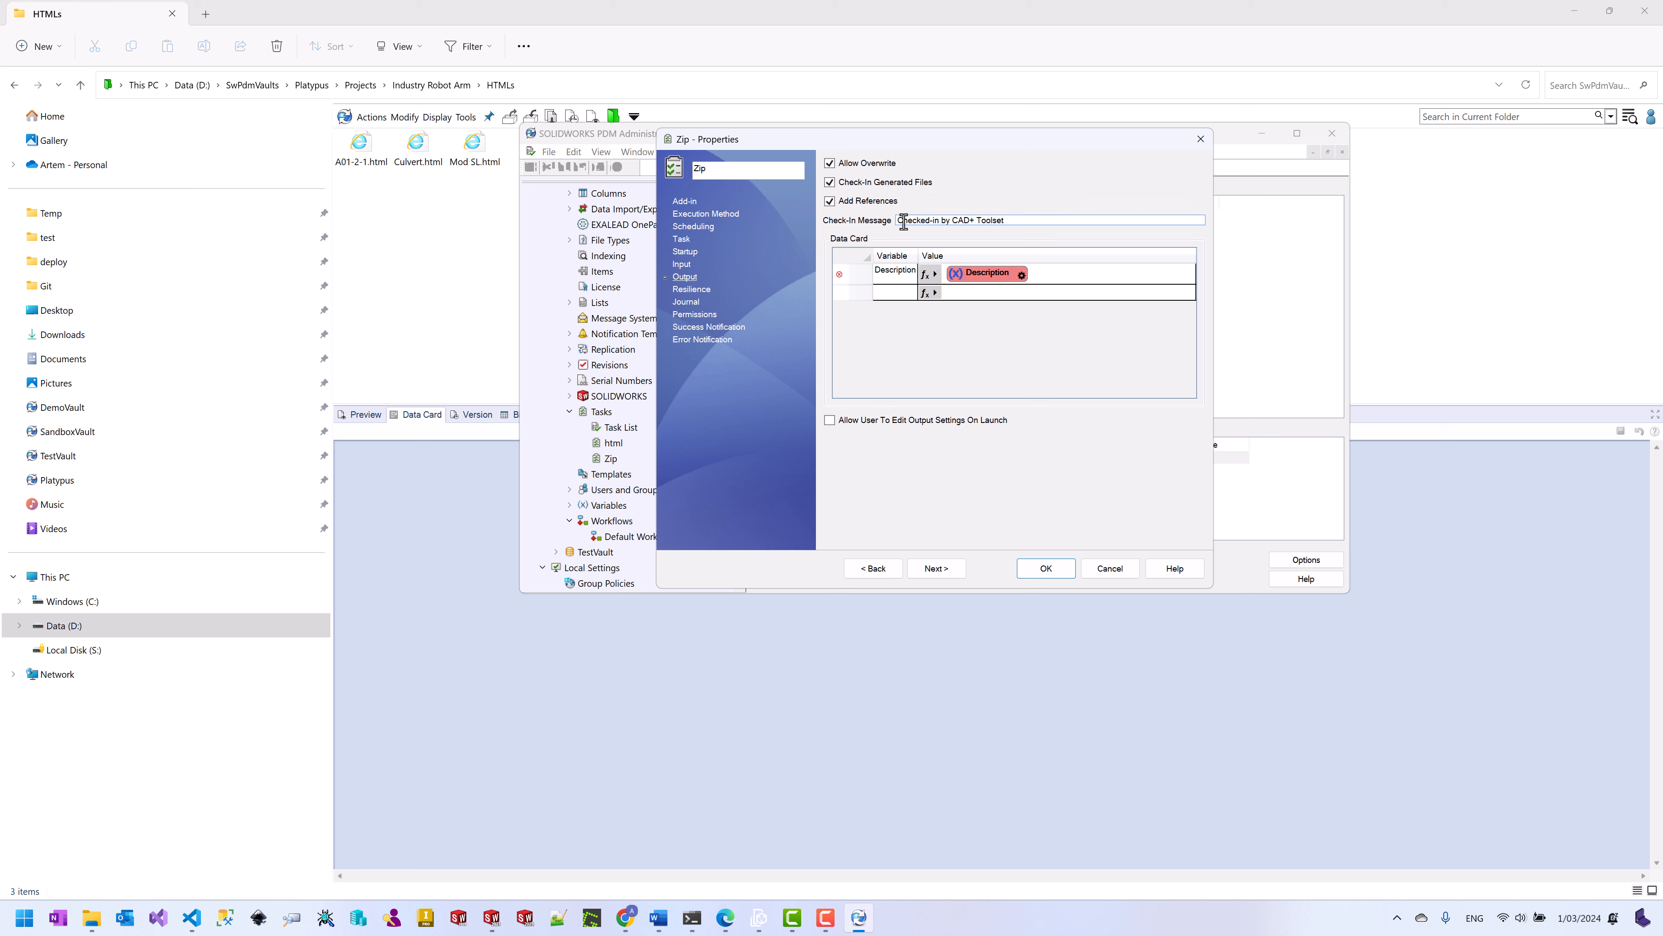
left_click(688, 291)
left_click(689, 304)
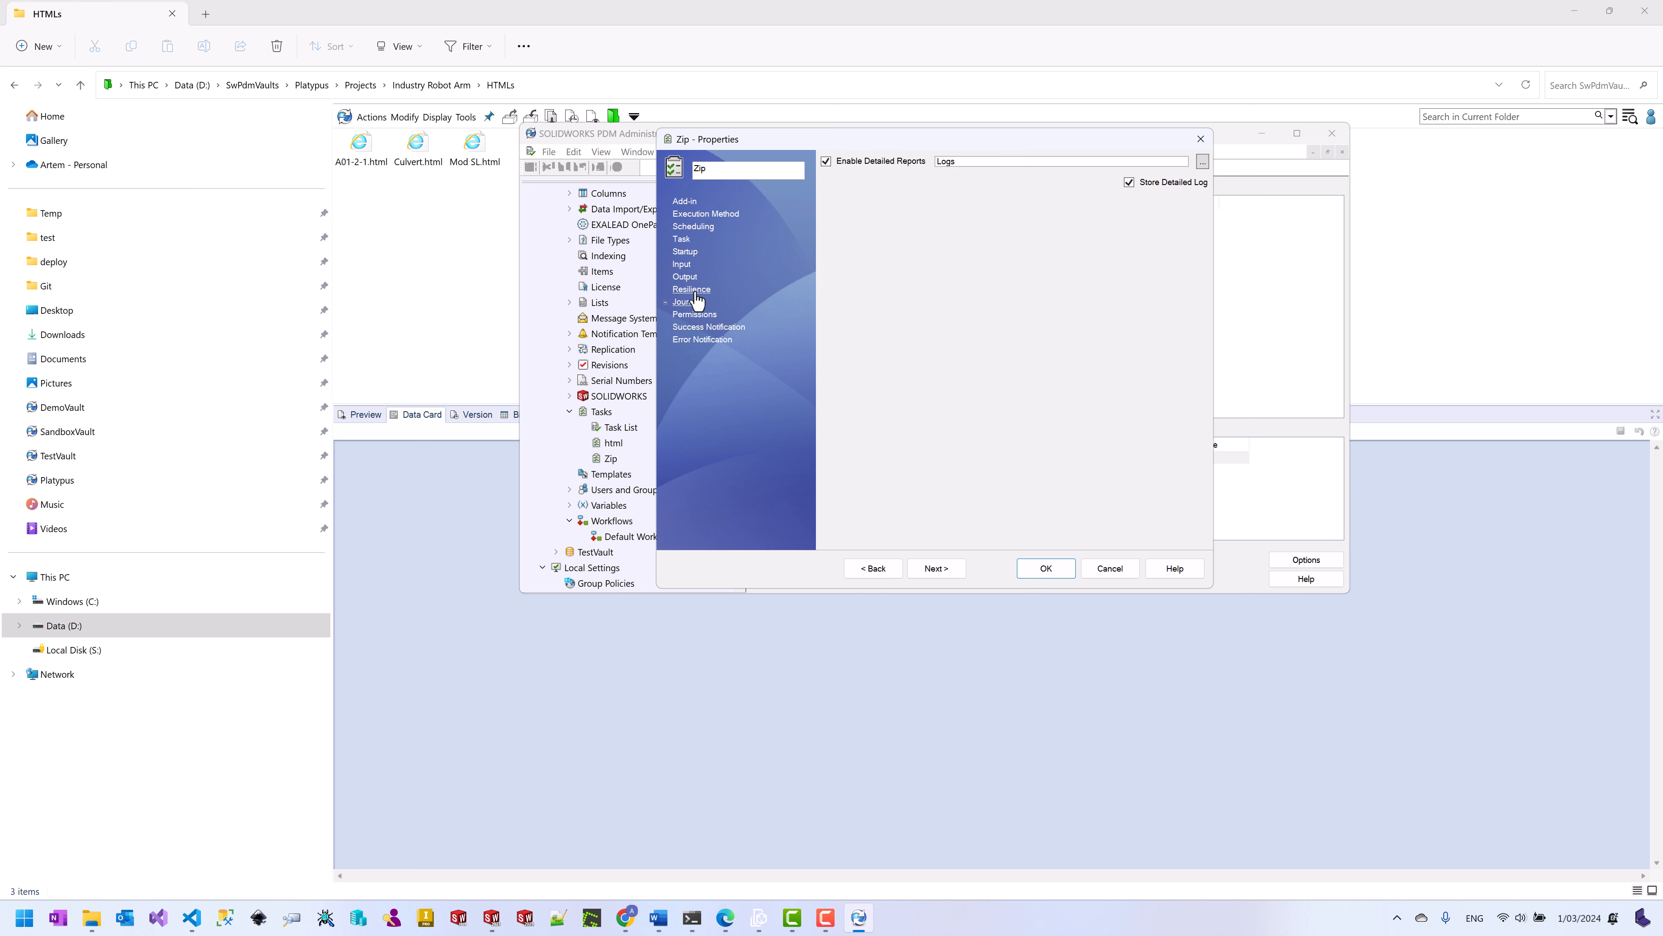
left_click(1053, 569)
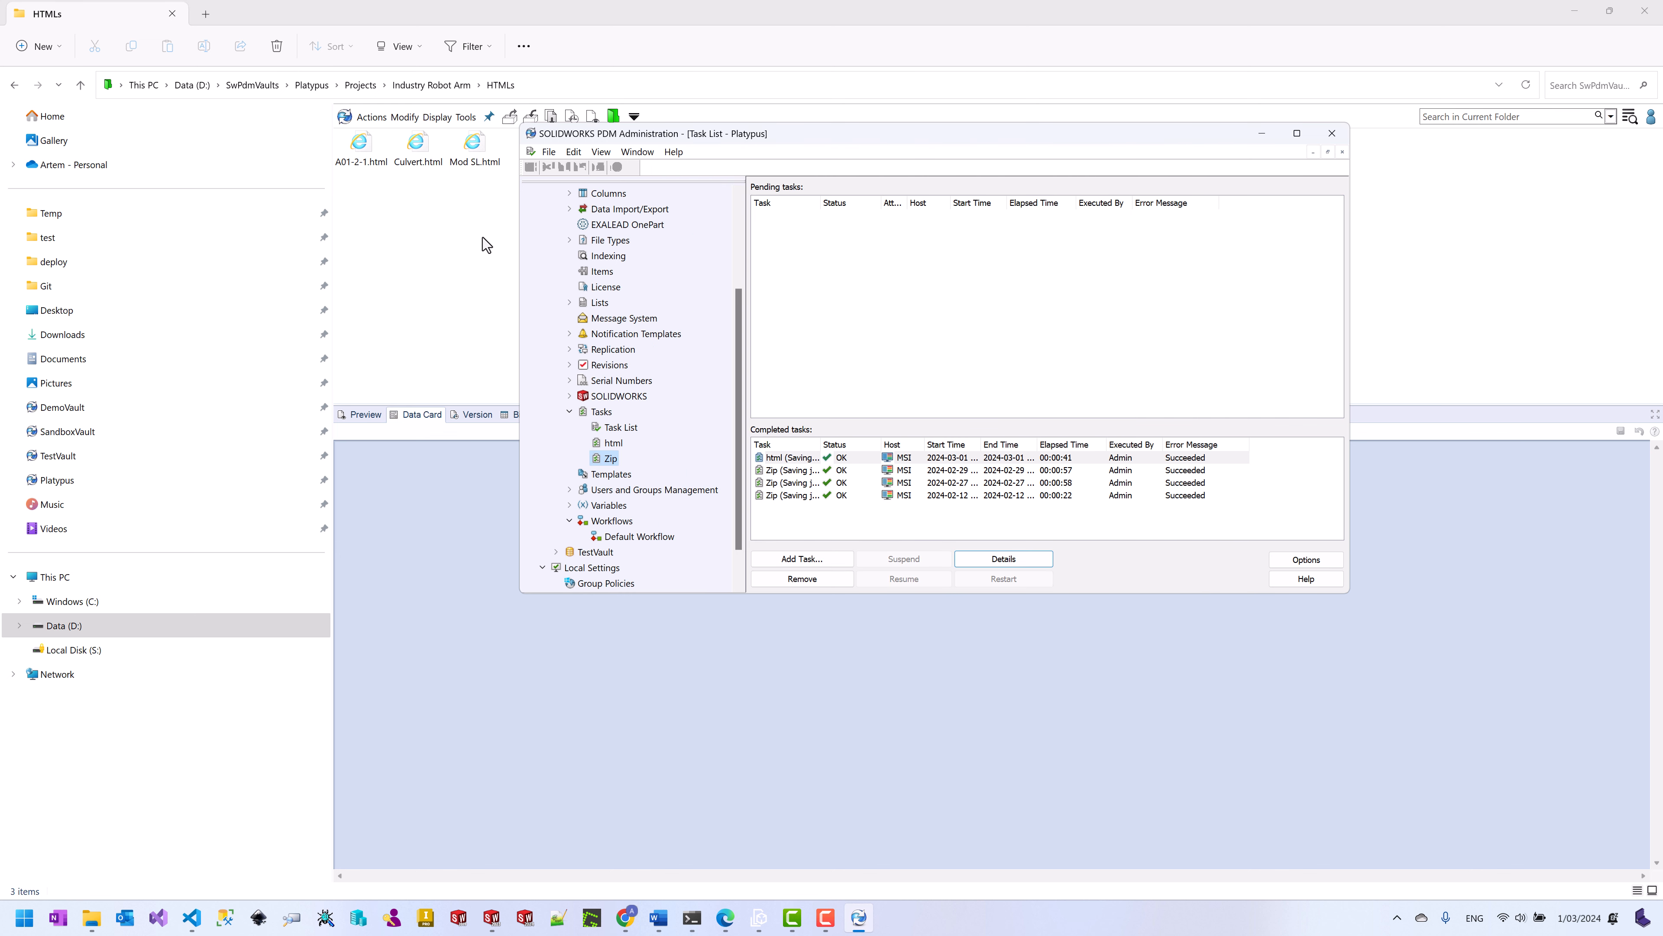
left_click(450, 221)
Step: Launch the CAD+ Toolset Zip task on the Industry Robot Arm project from Projects
left_click(357, 84)
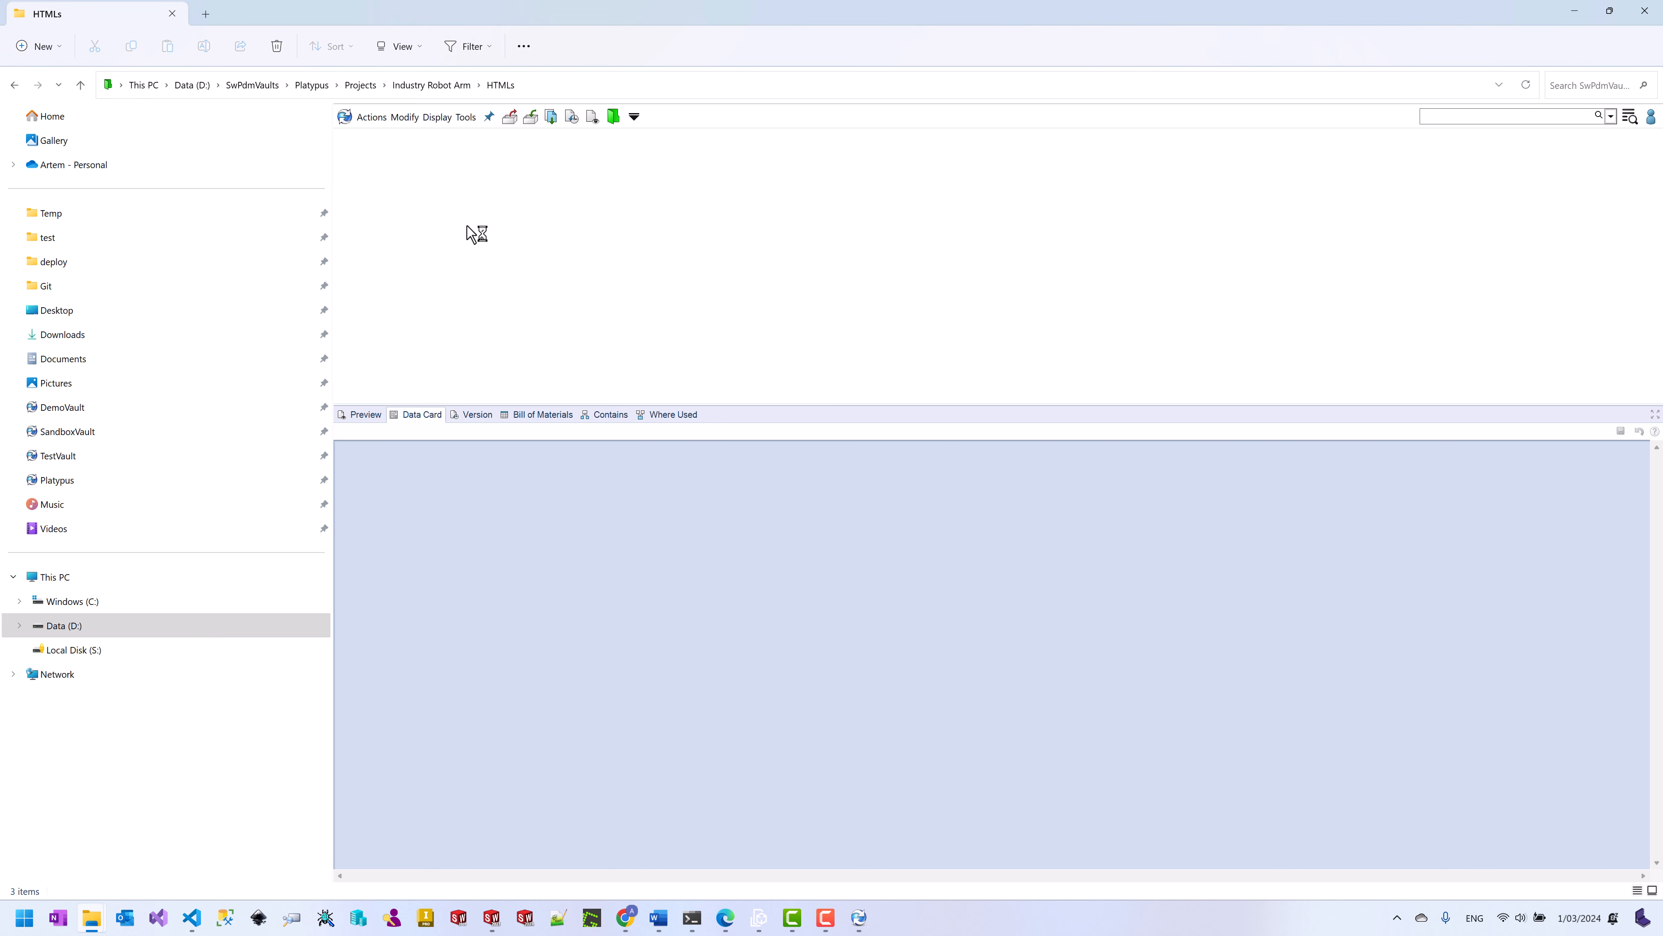
left_click(357, 157)
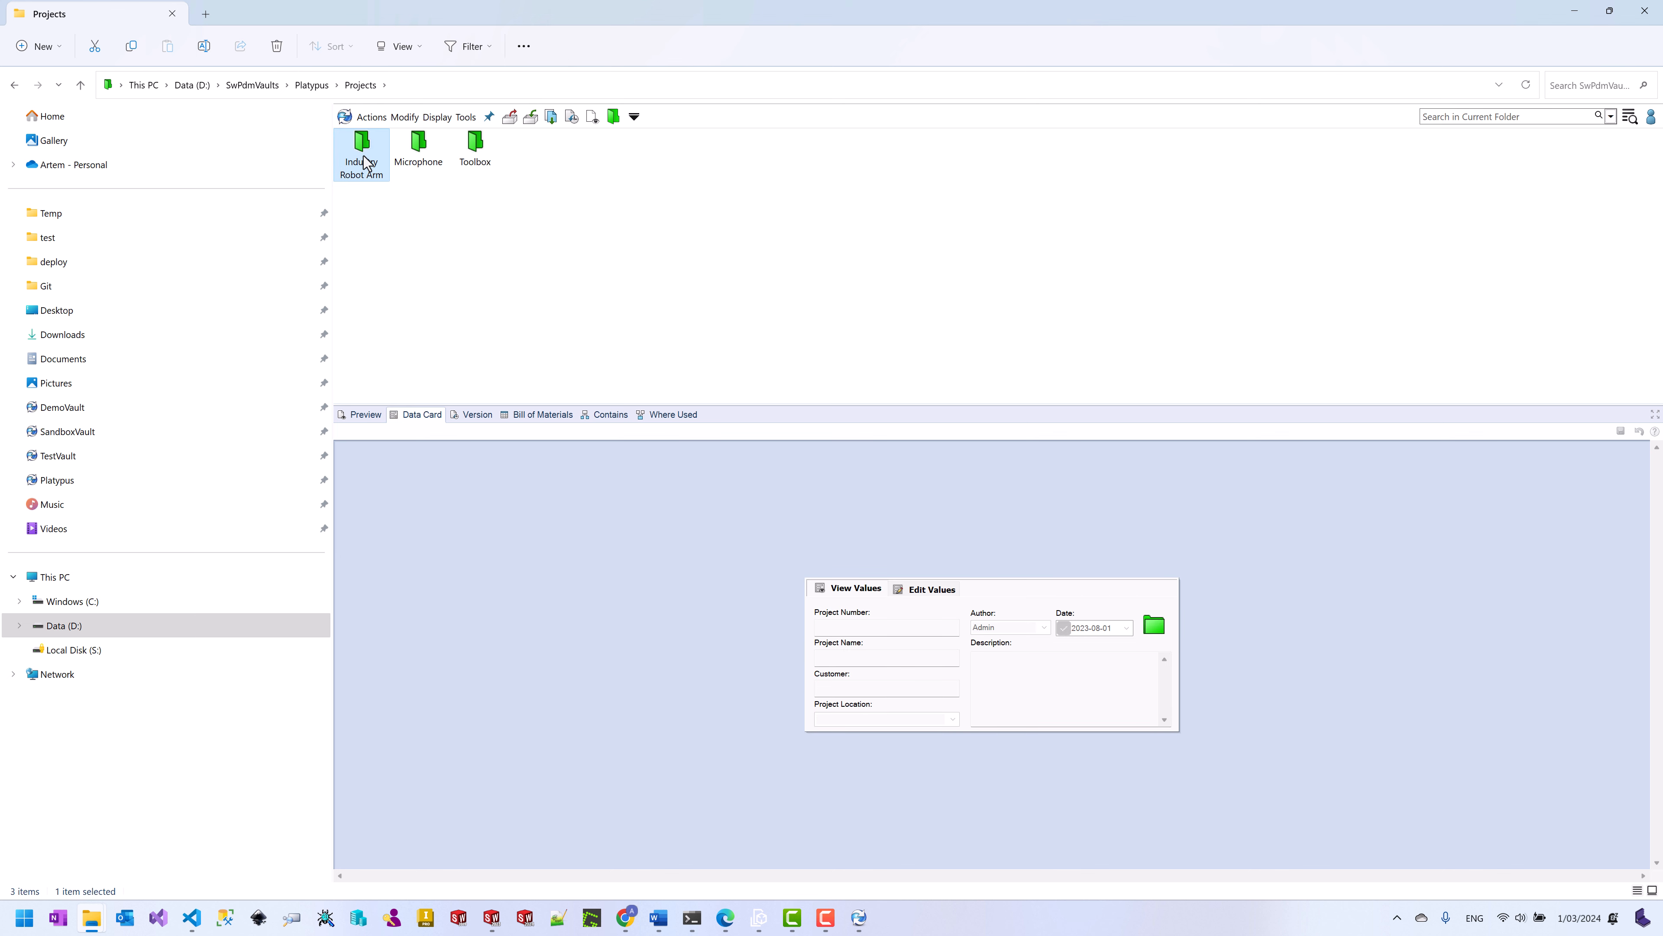
right_click(360, 162)
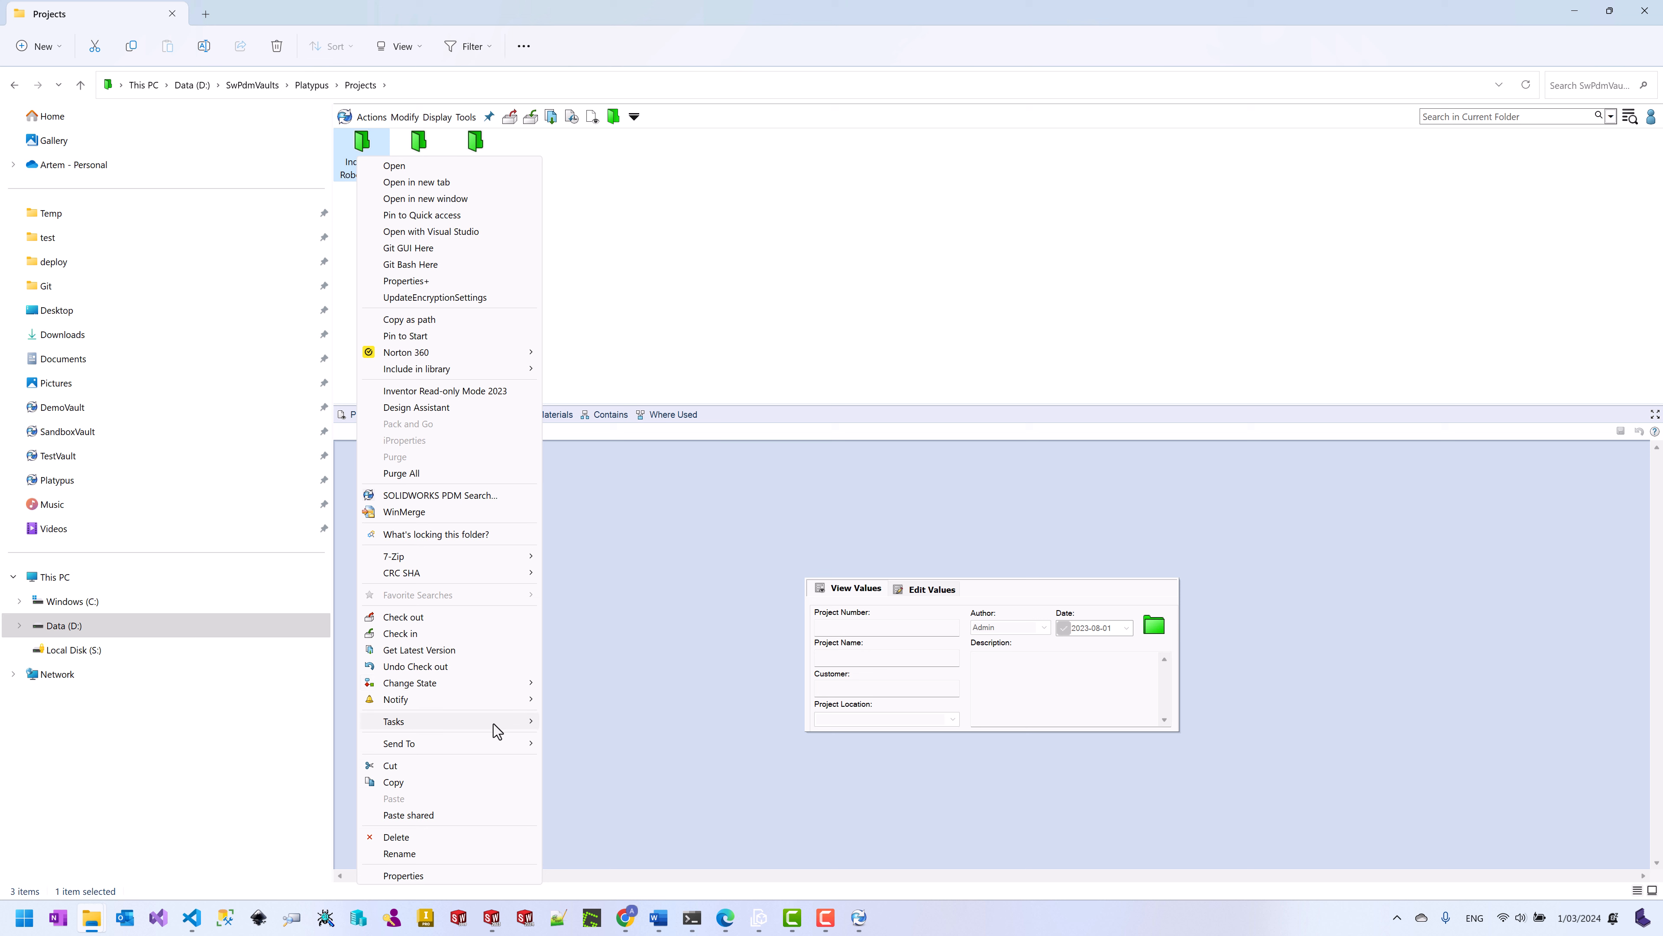
mouse_move(493, 722)
mouse_move(598, 724)
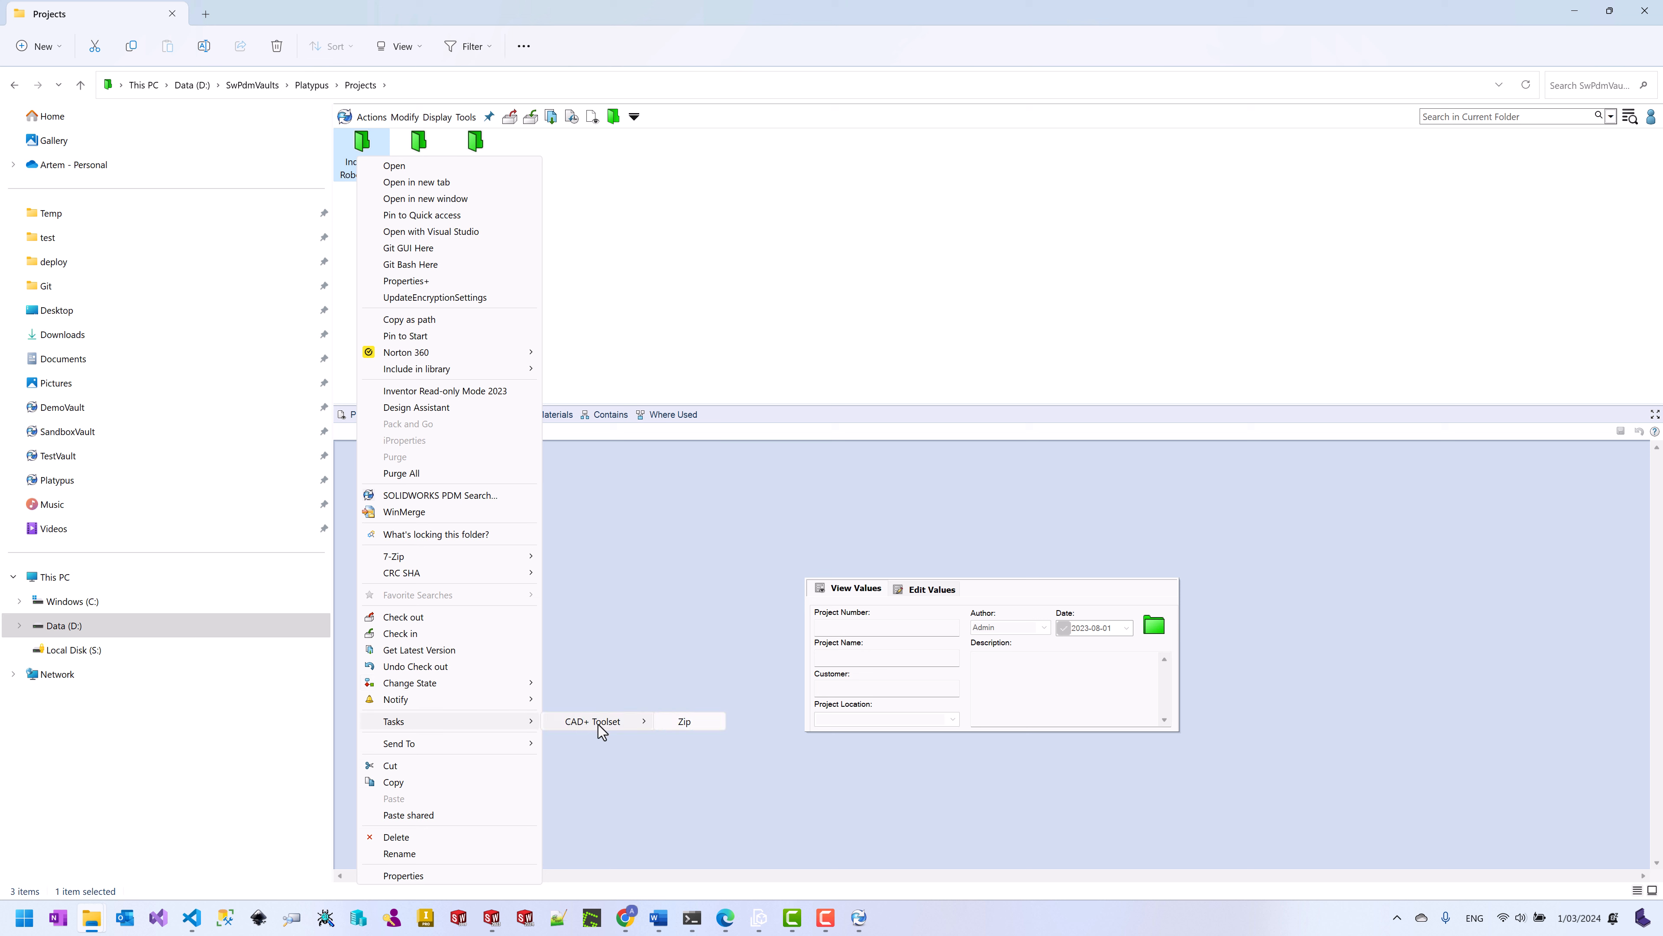
left_click(683, 721)
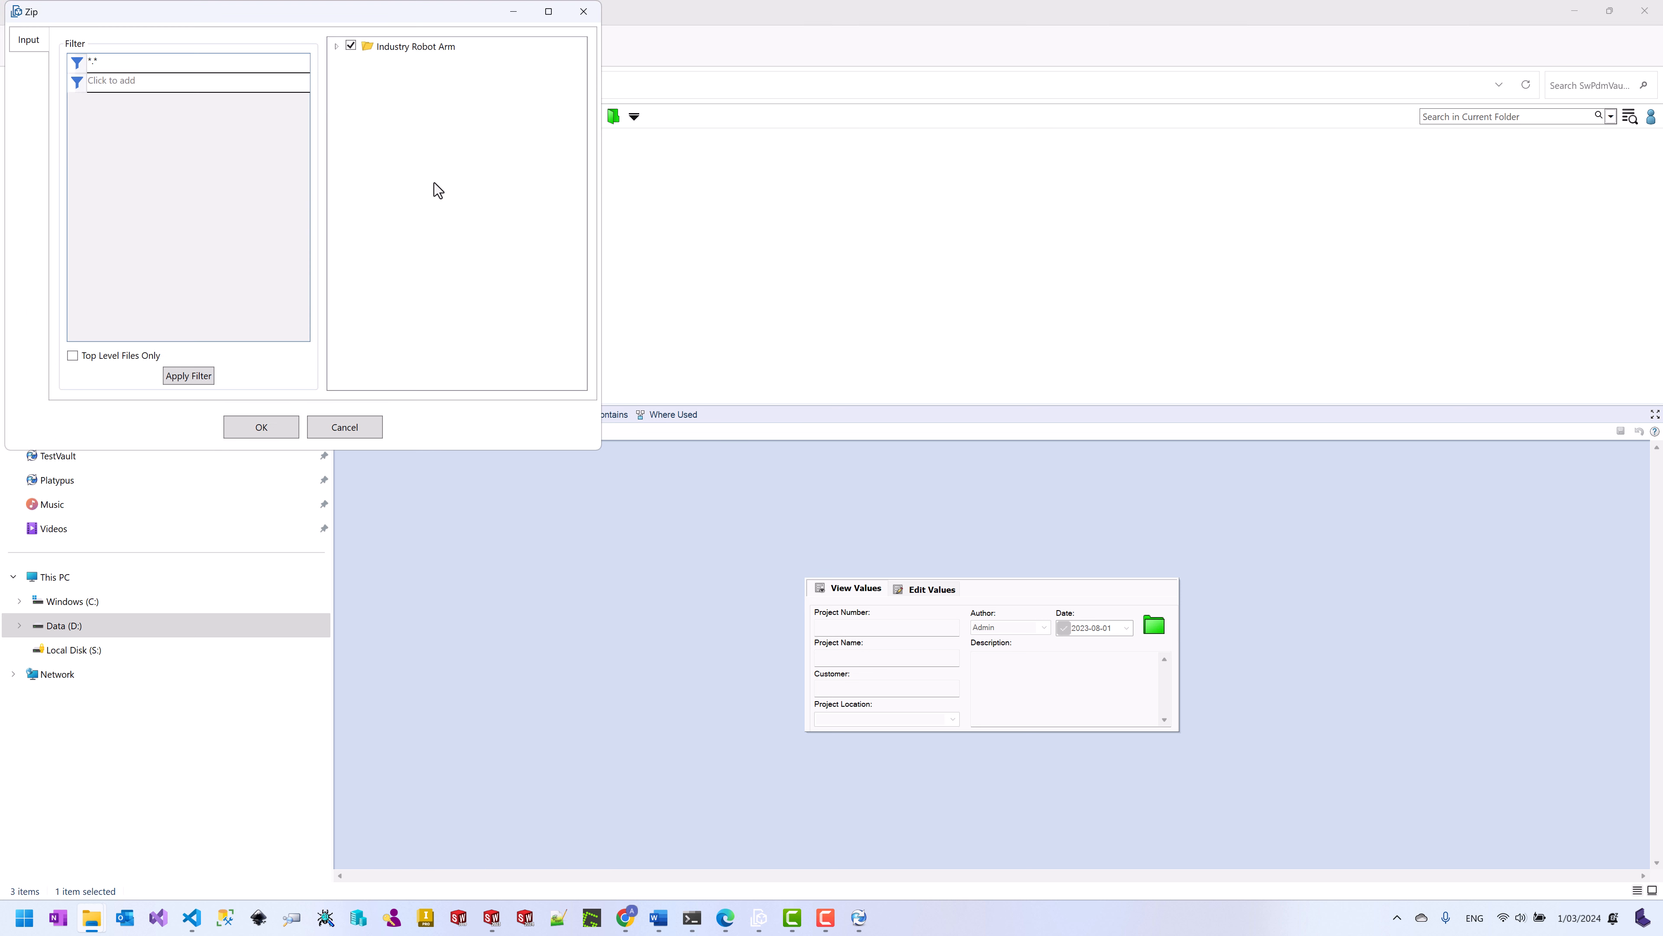
Step: Zip only Mod Prov, Servo Cap 01, Arm Cover and A04-2-6, clearing all other files
left_click_drag(204, 12, 721, 124)
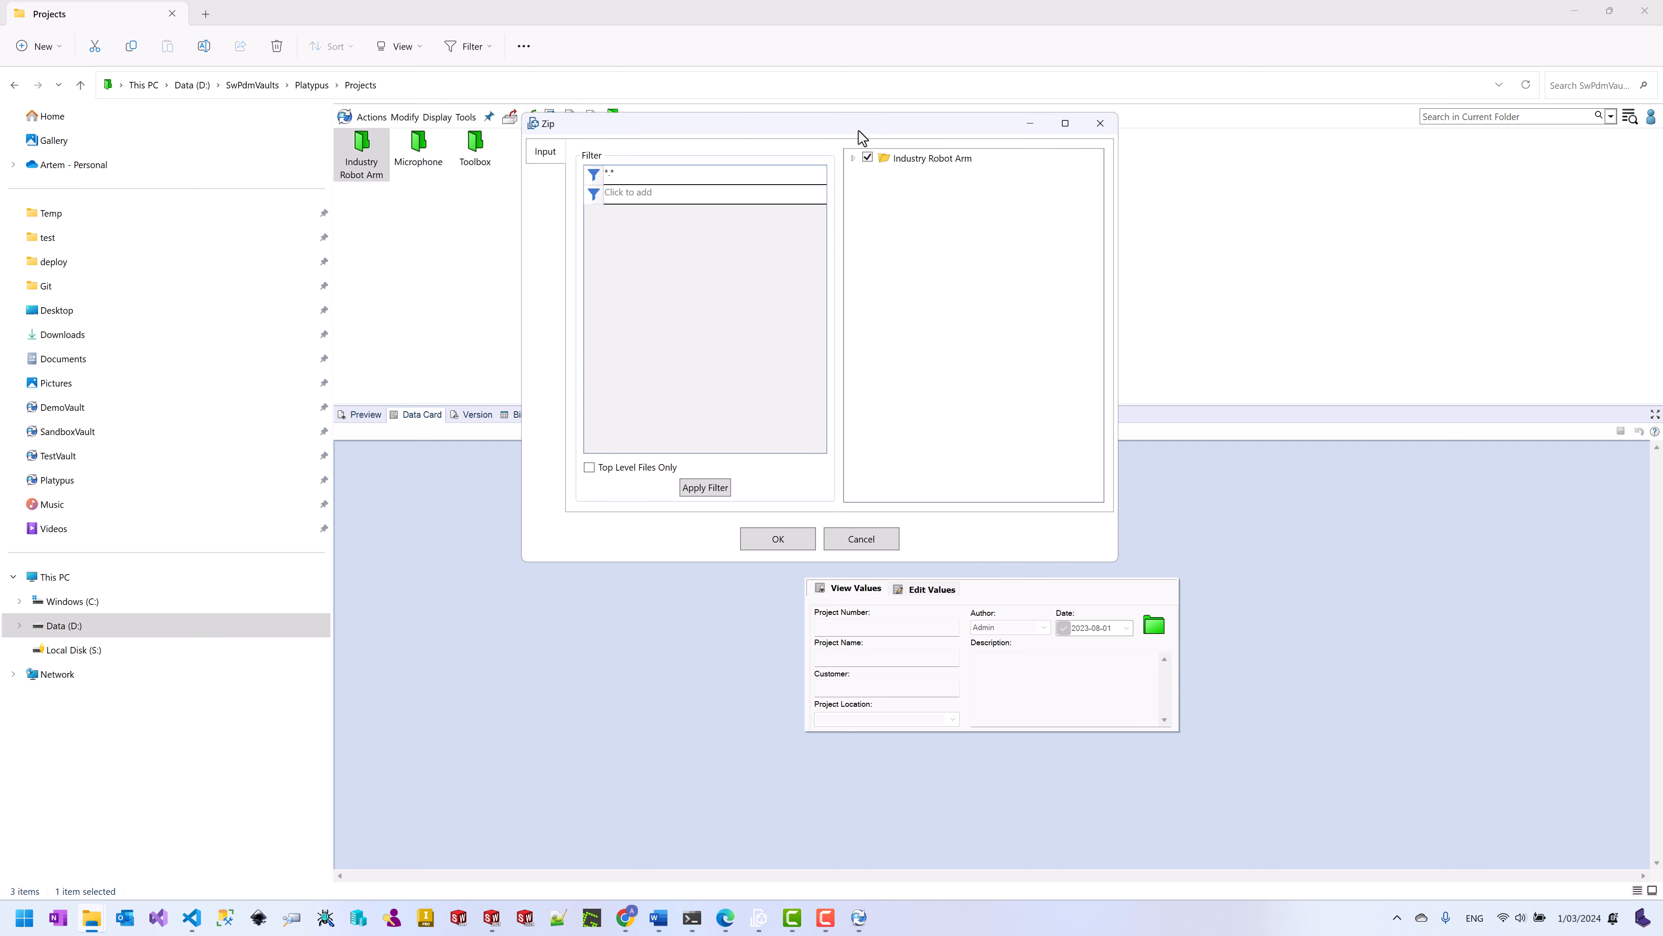
left_click(852, 158)
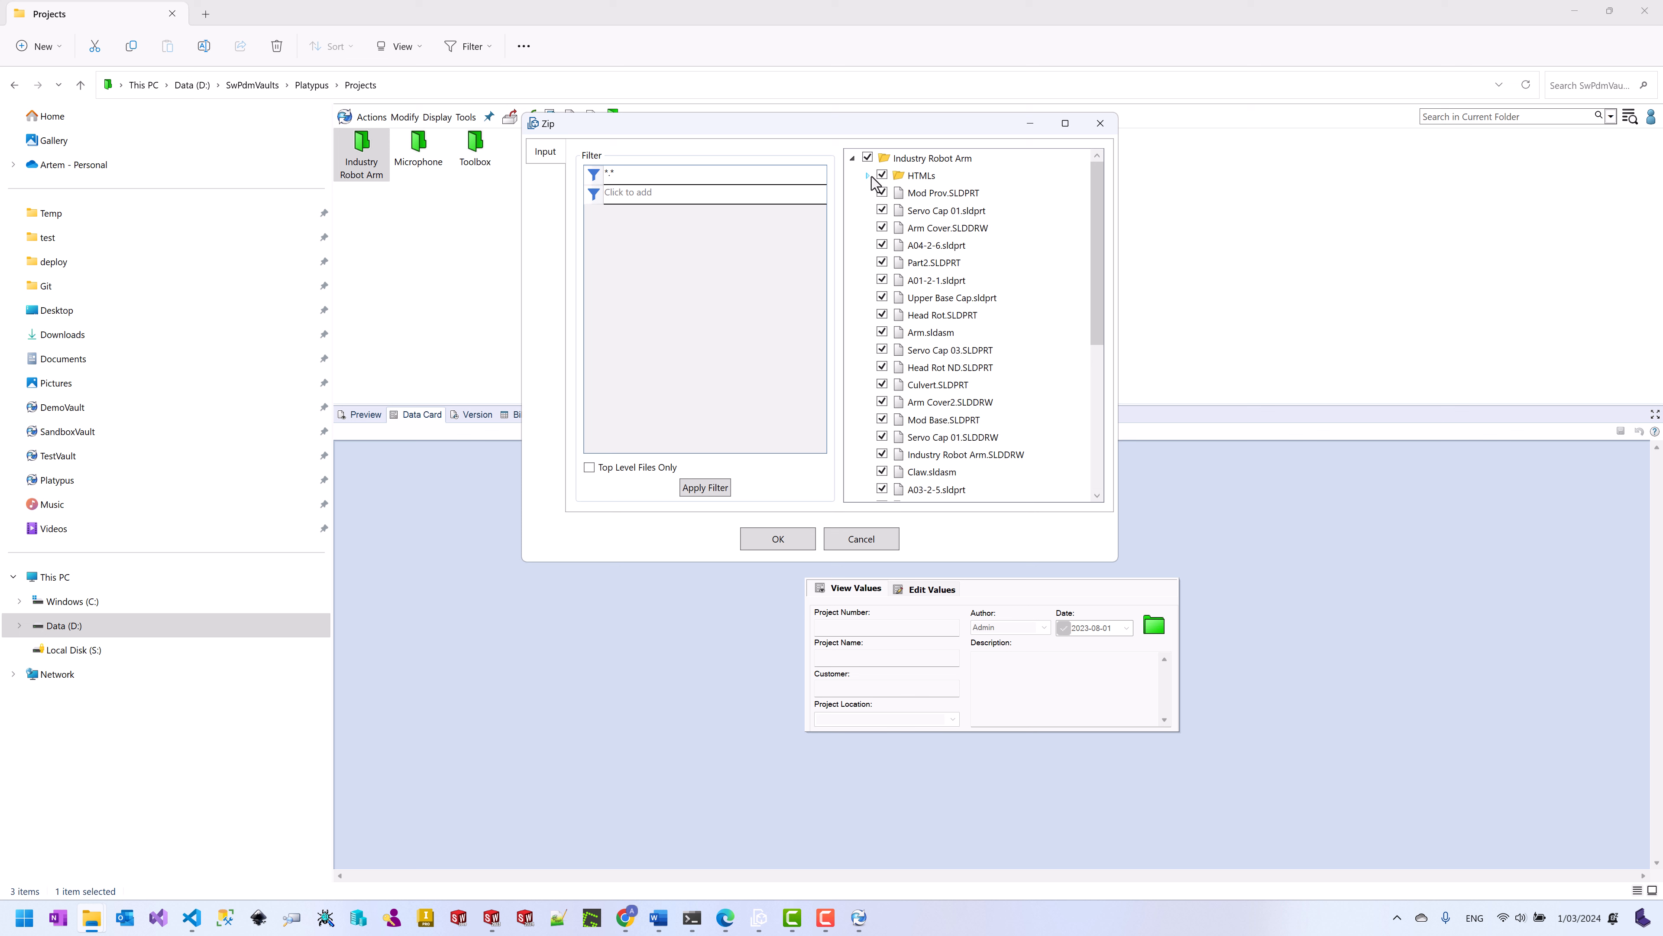
left_click(868, 158)
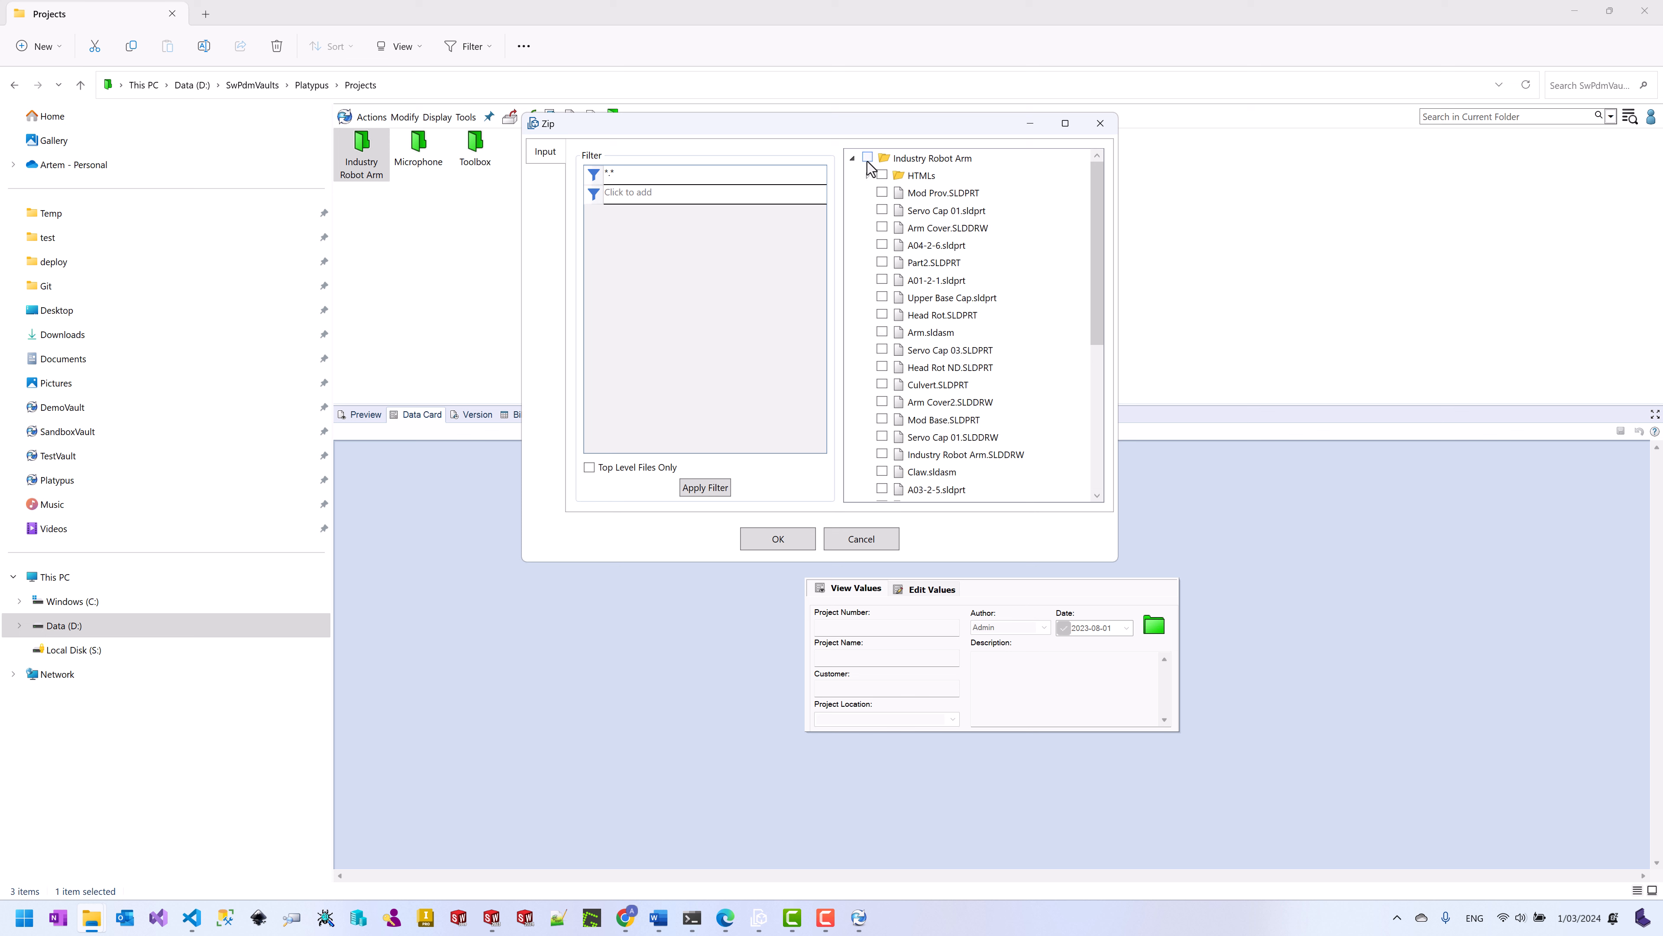
left_click(882, 192)
left_click(882, 211)
left_click(882, 227)
left_click(882, 245)
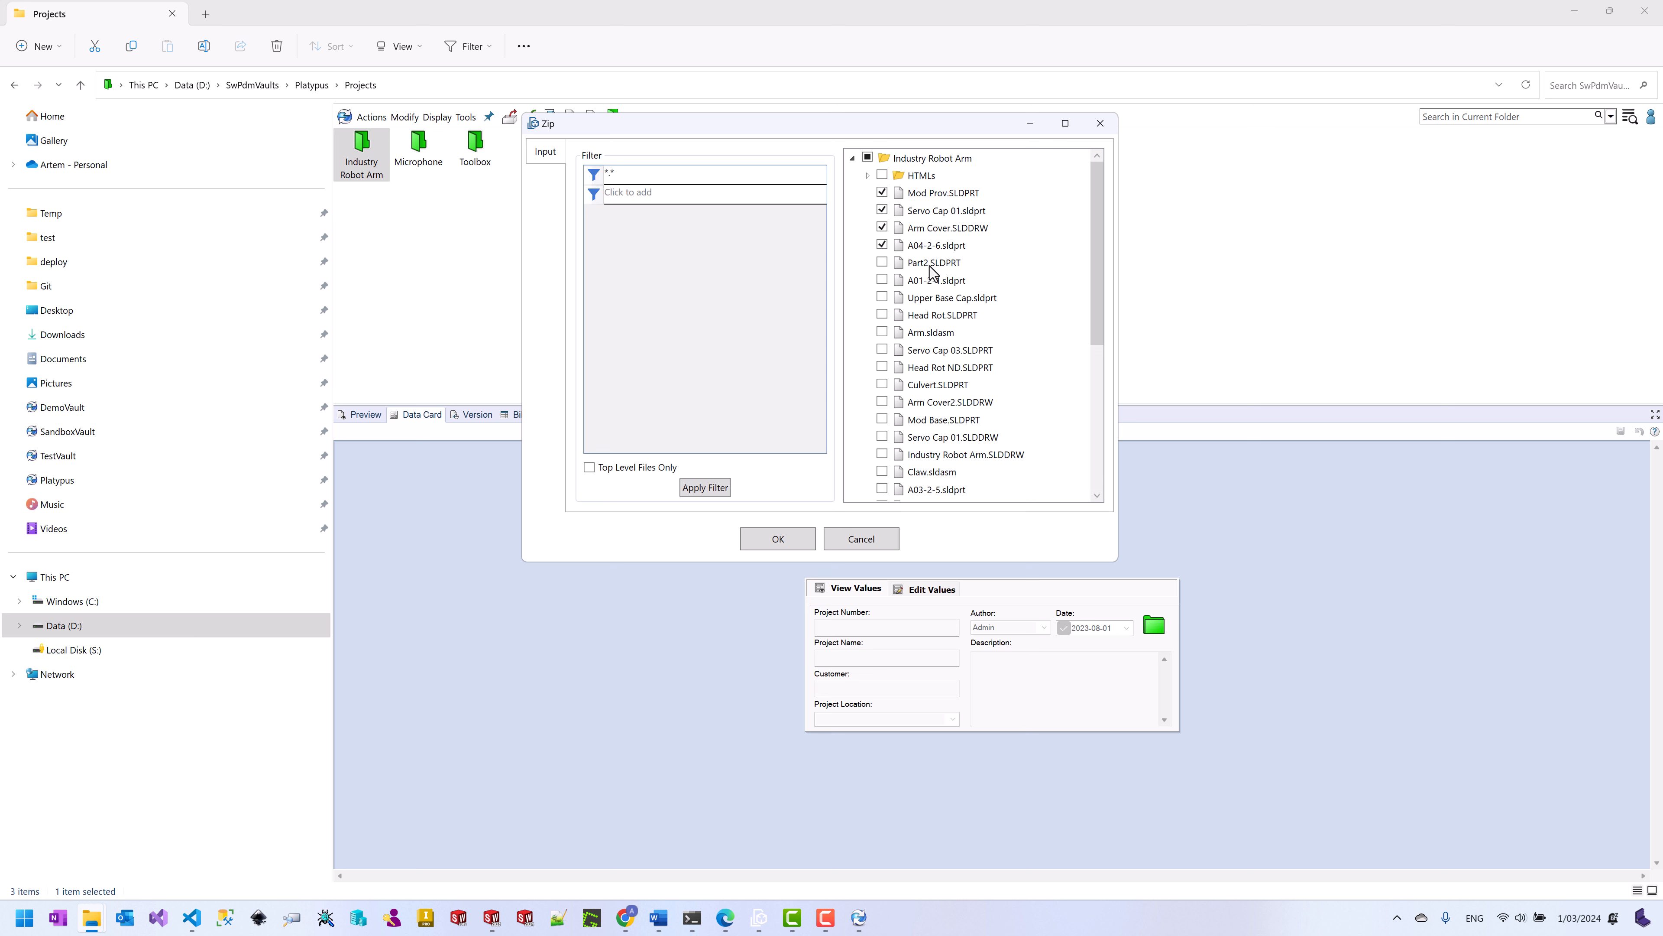
left_click(780, 541)
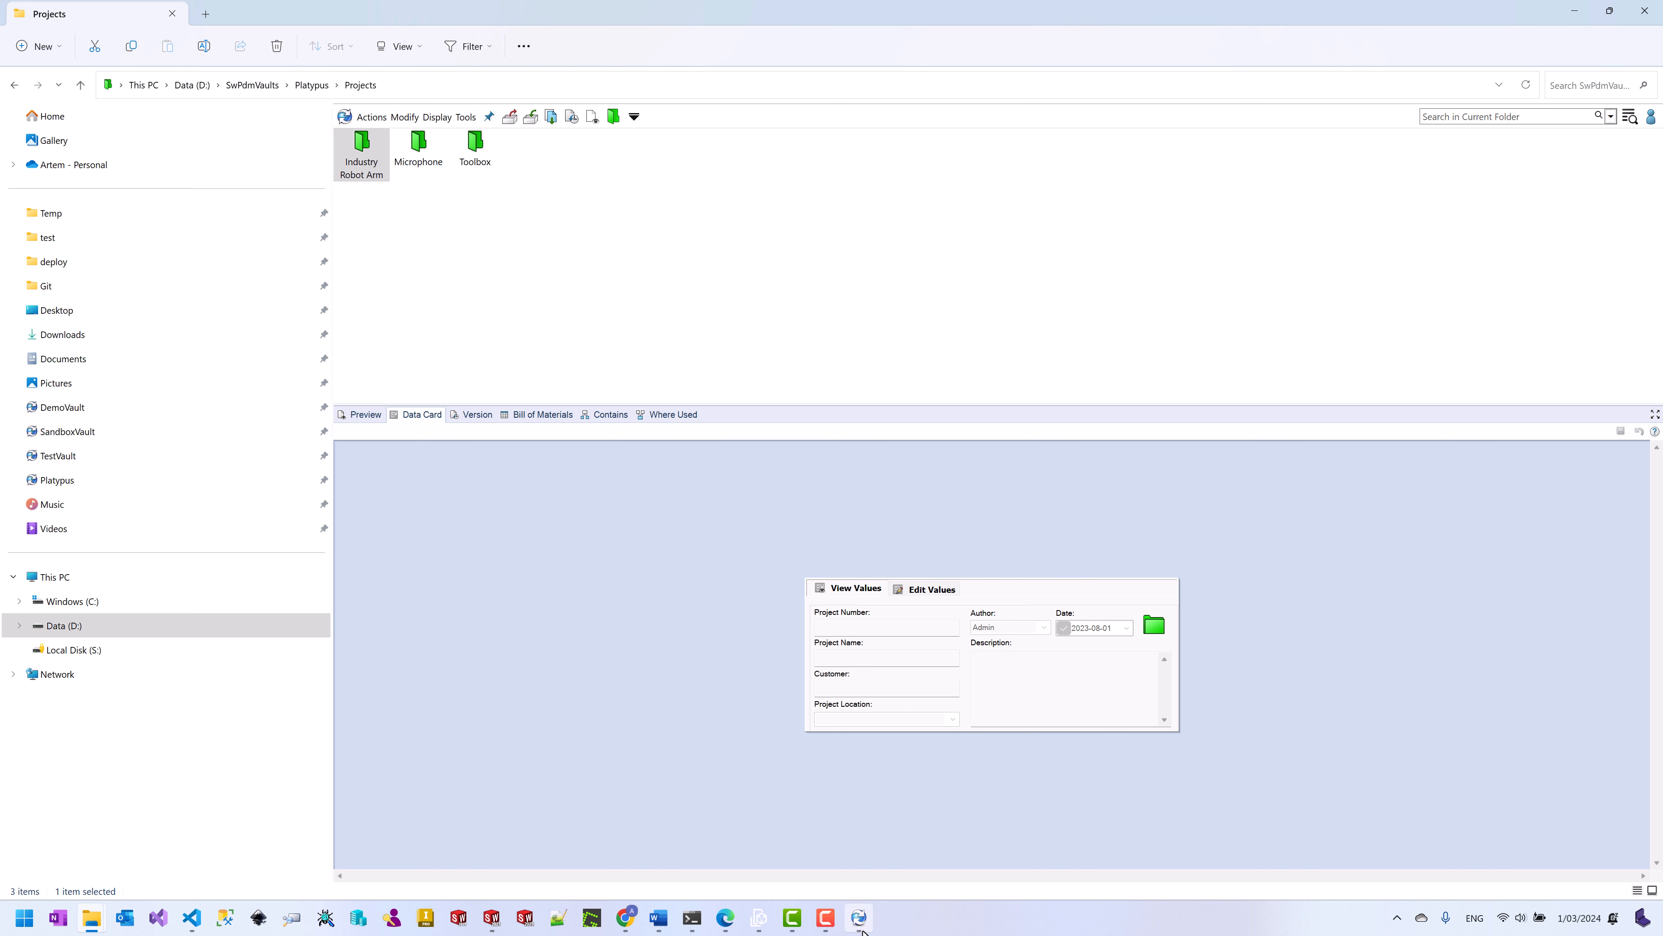
Step: Open the newest Zip task's journal report, confirm the four files were exported, and close it
left_click(858, 918)
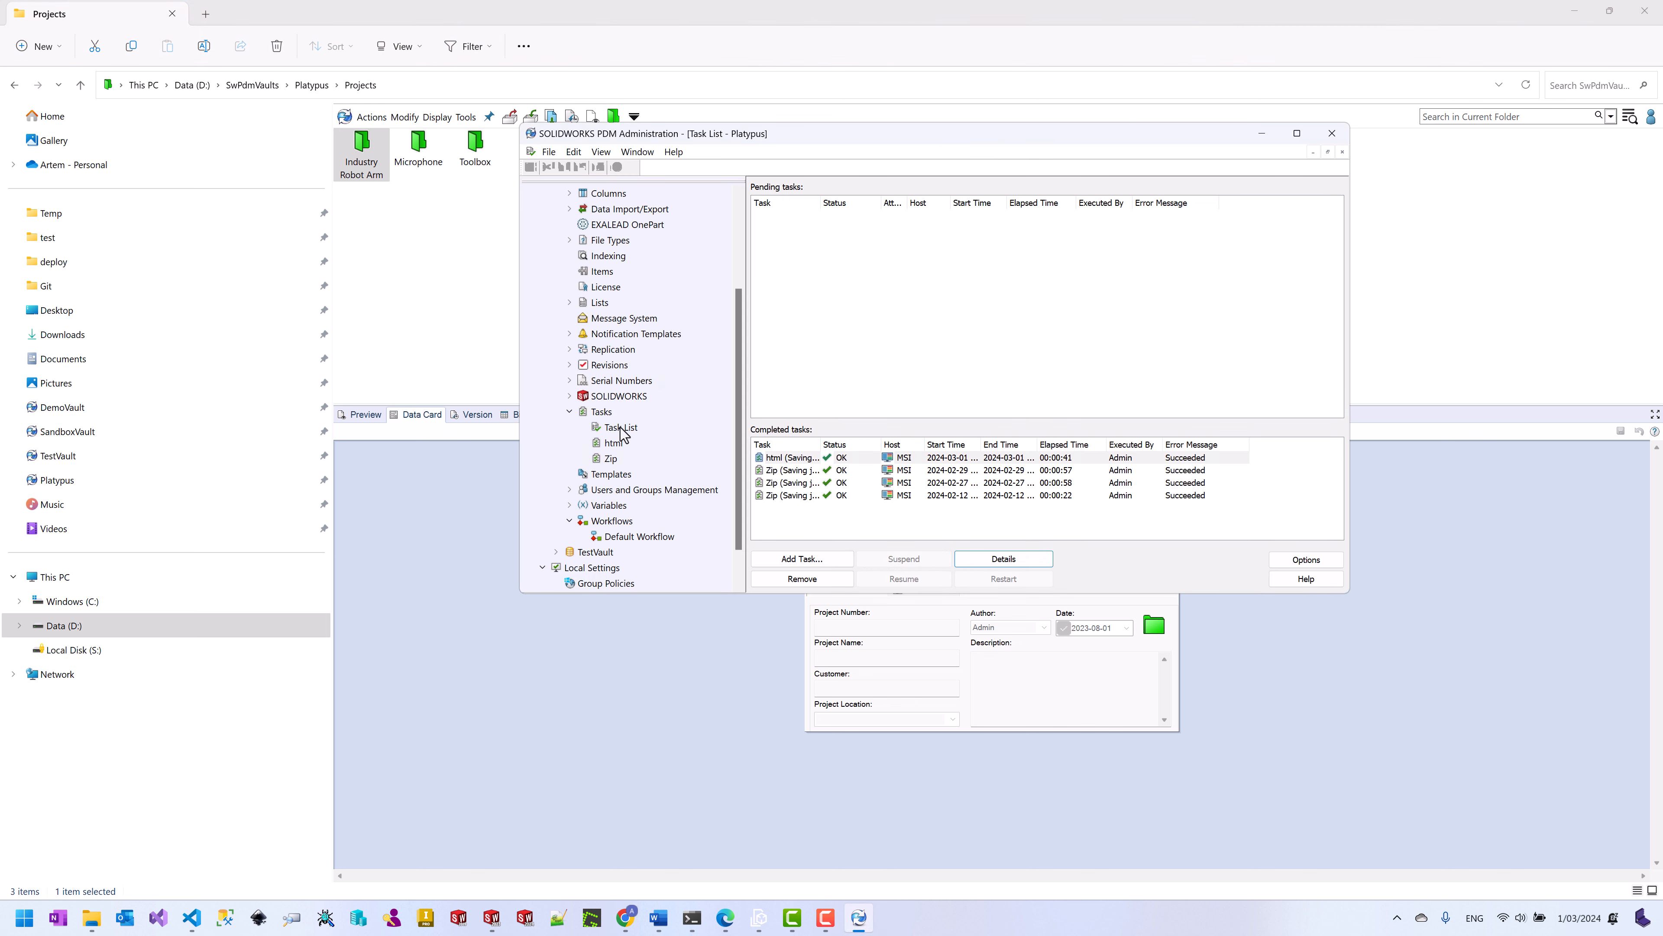
left_click(880, 324)
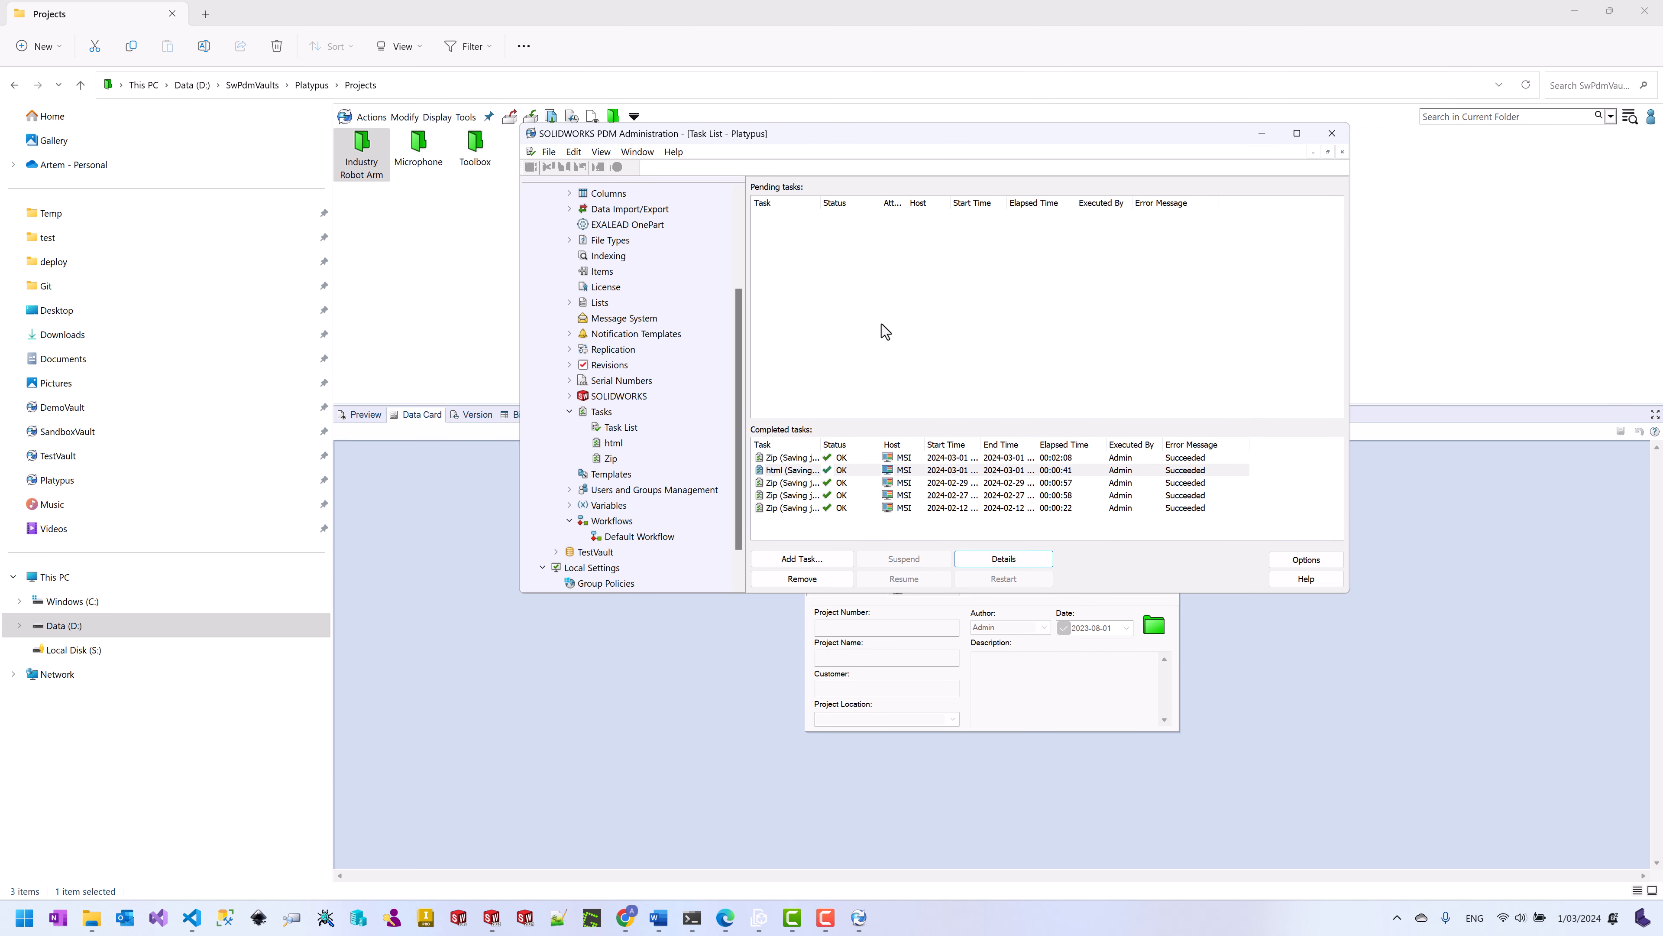
left_click(801, 457)
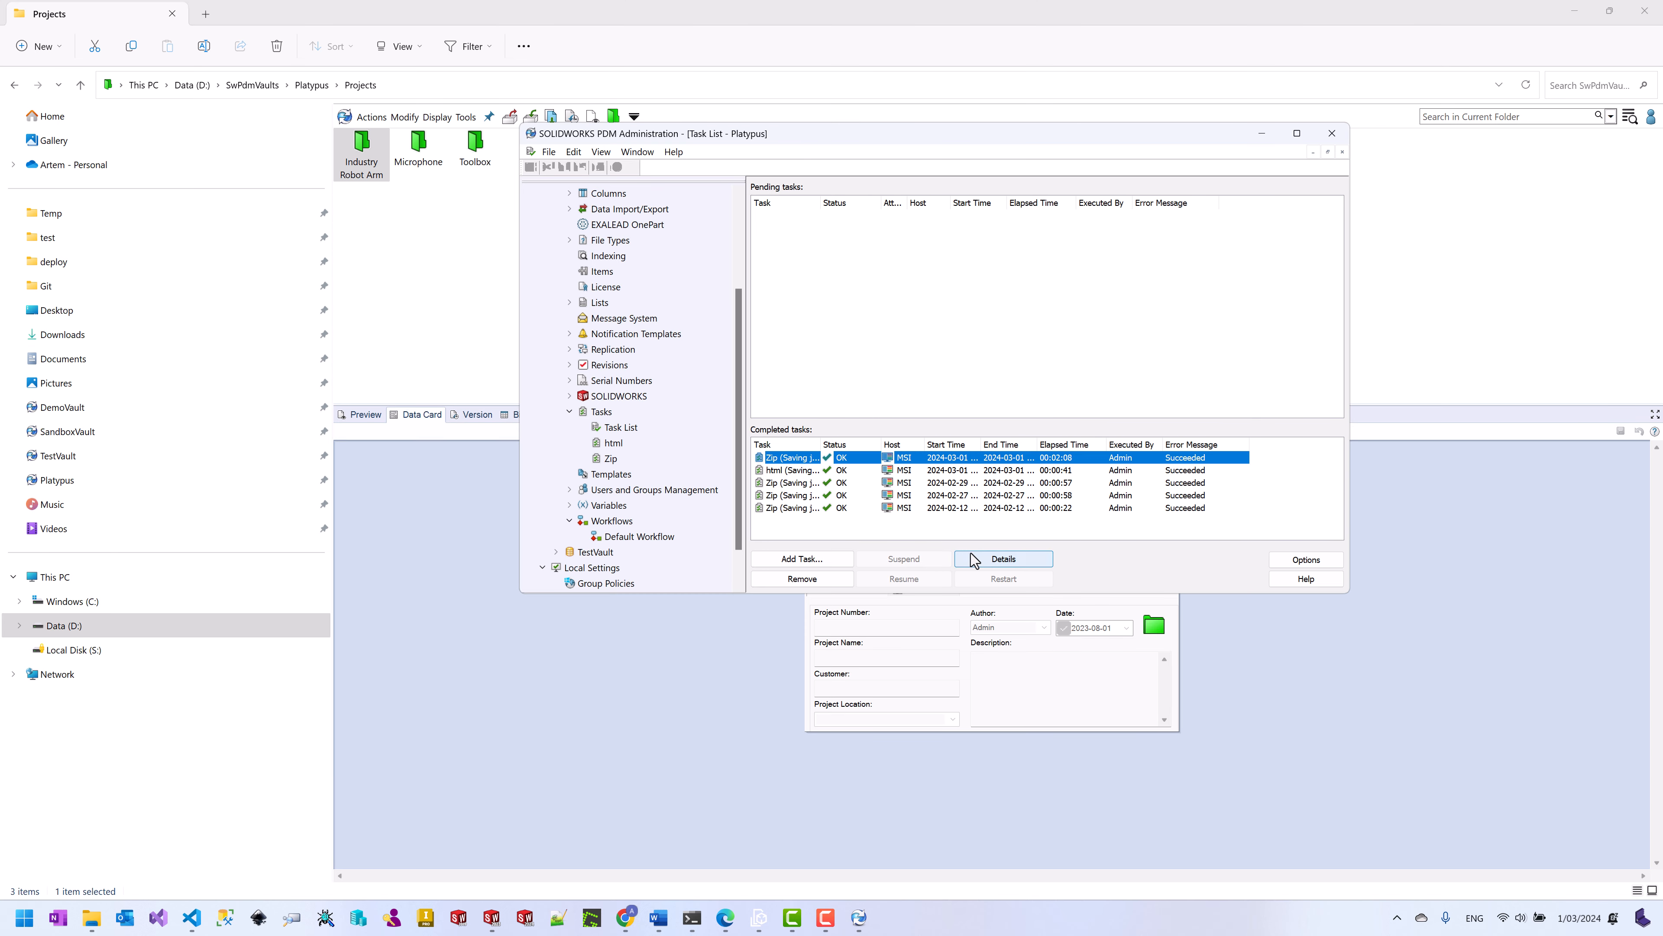
left_click(982, 561)
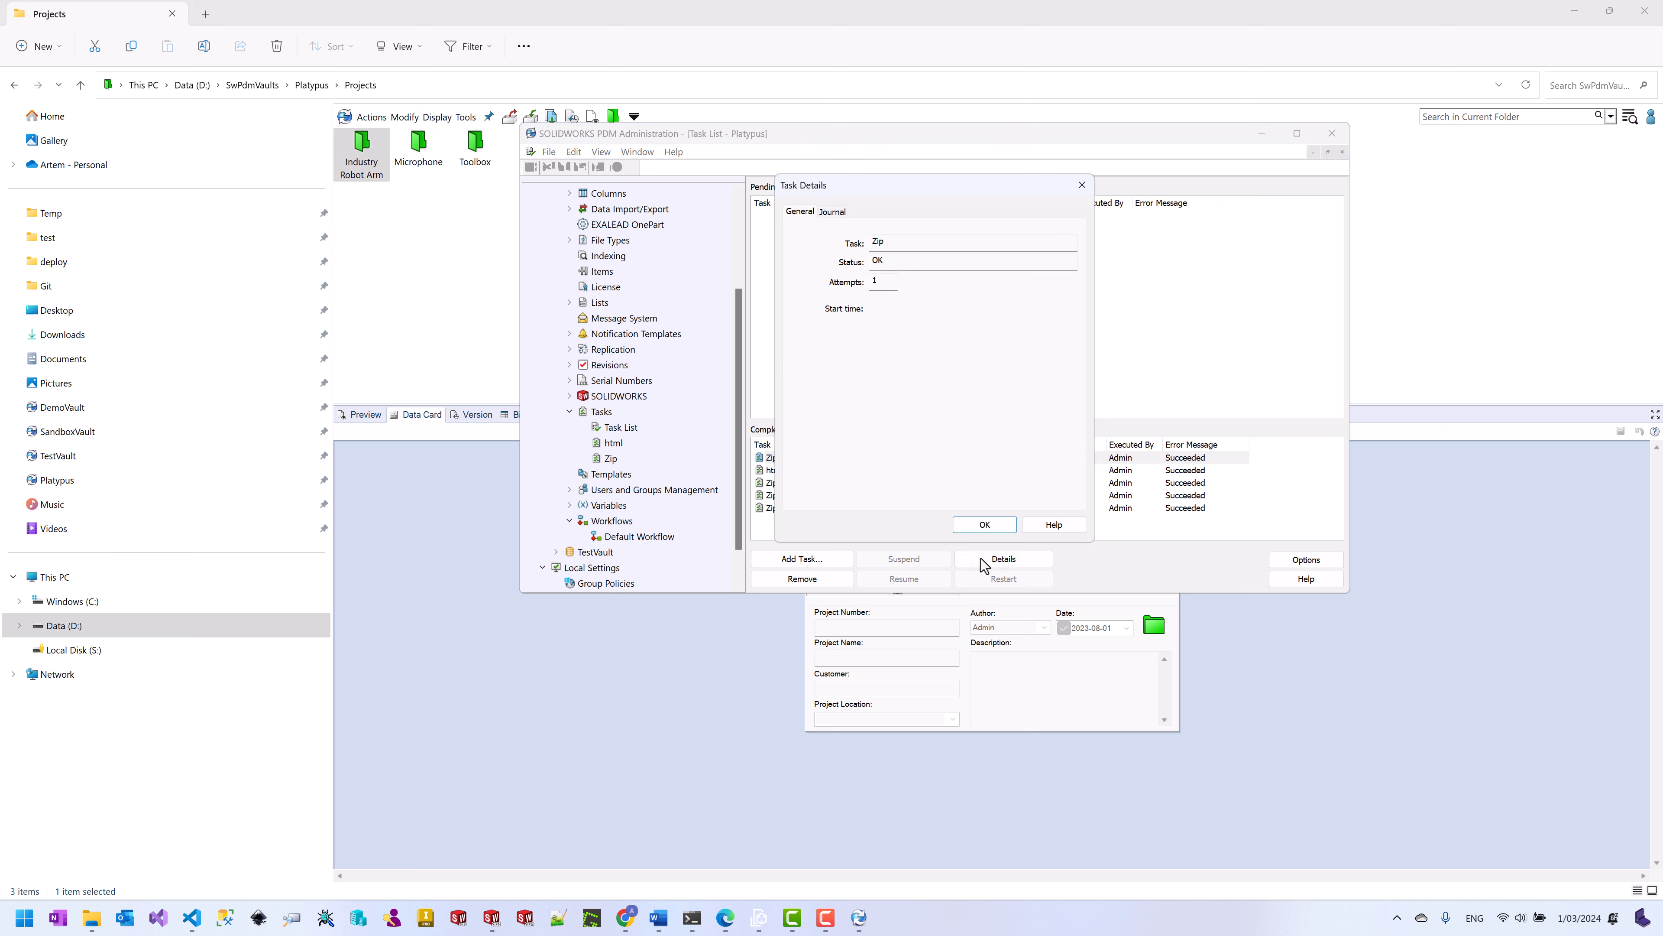
left_click(831, 212)
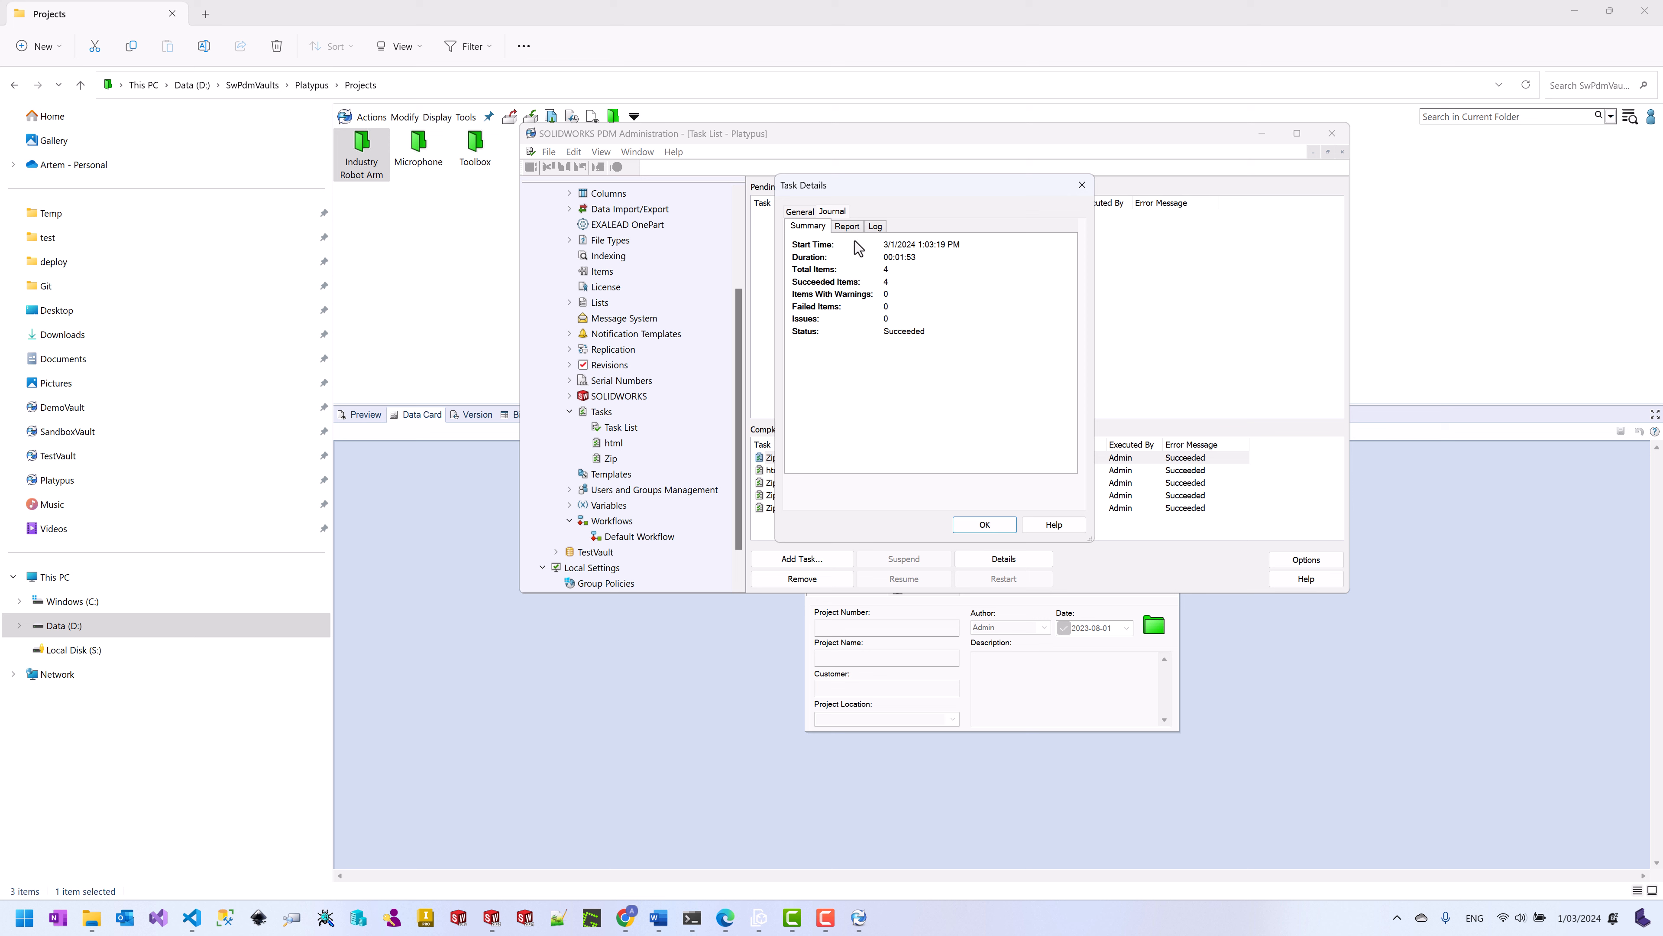
left_click(849, 228)
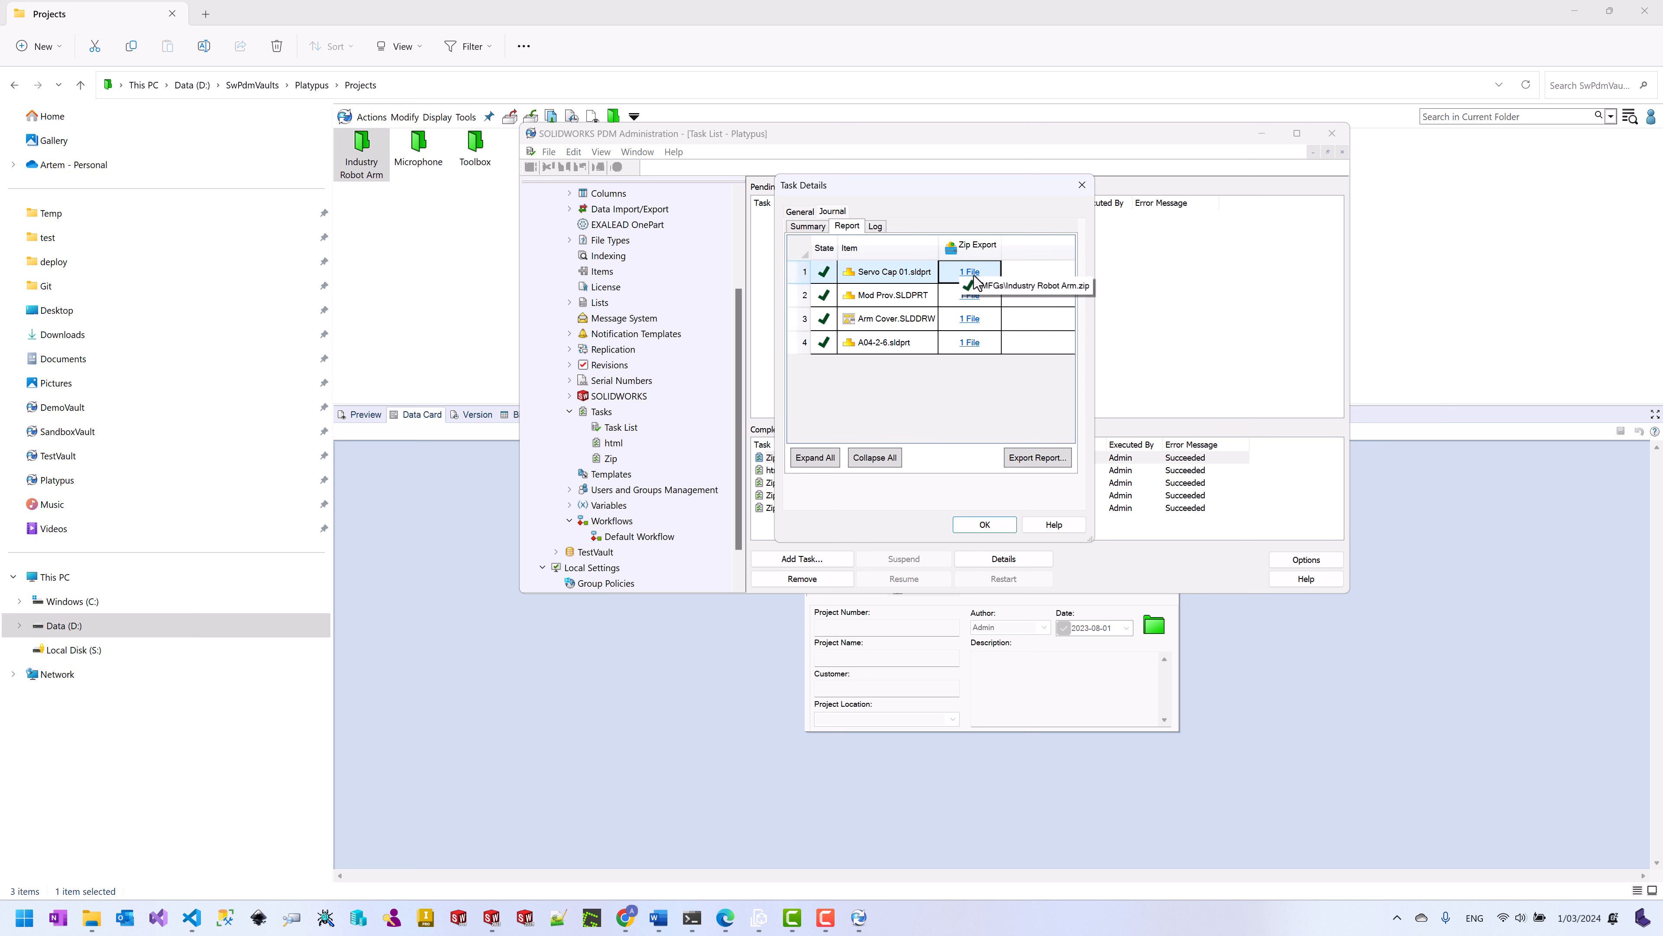
left_click(975, 300)
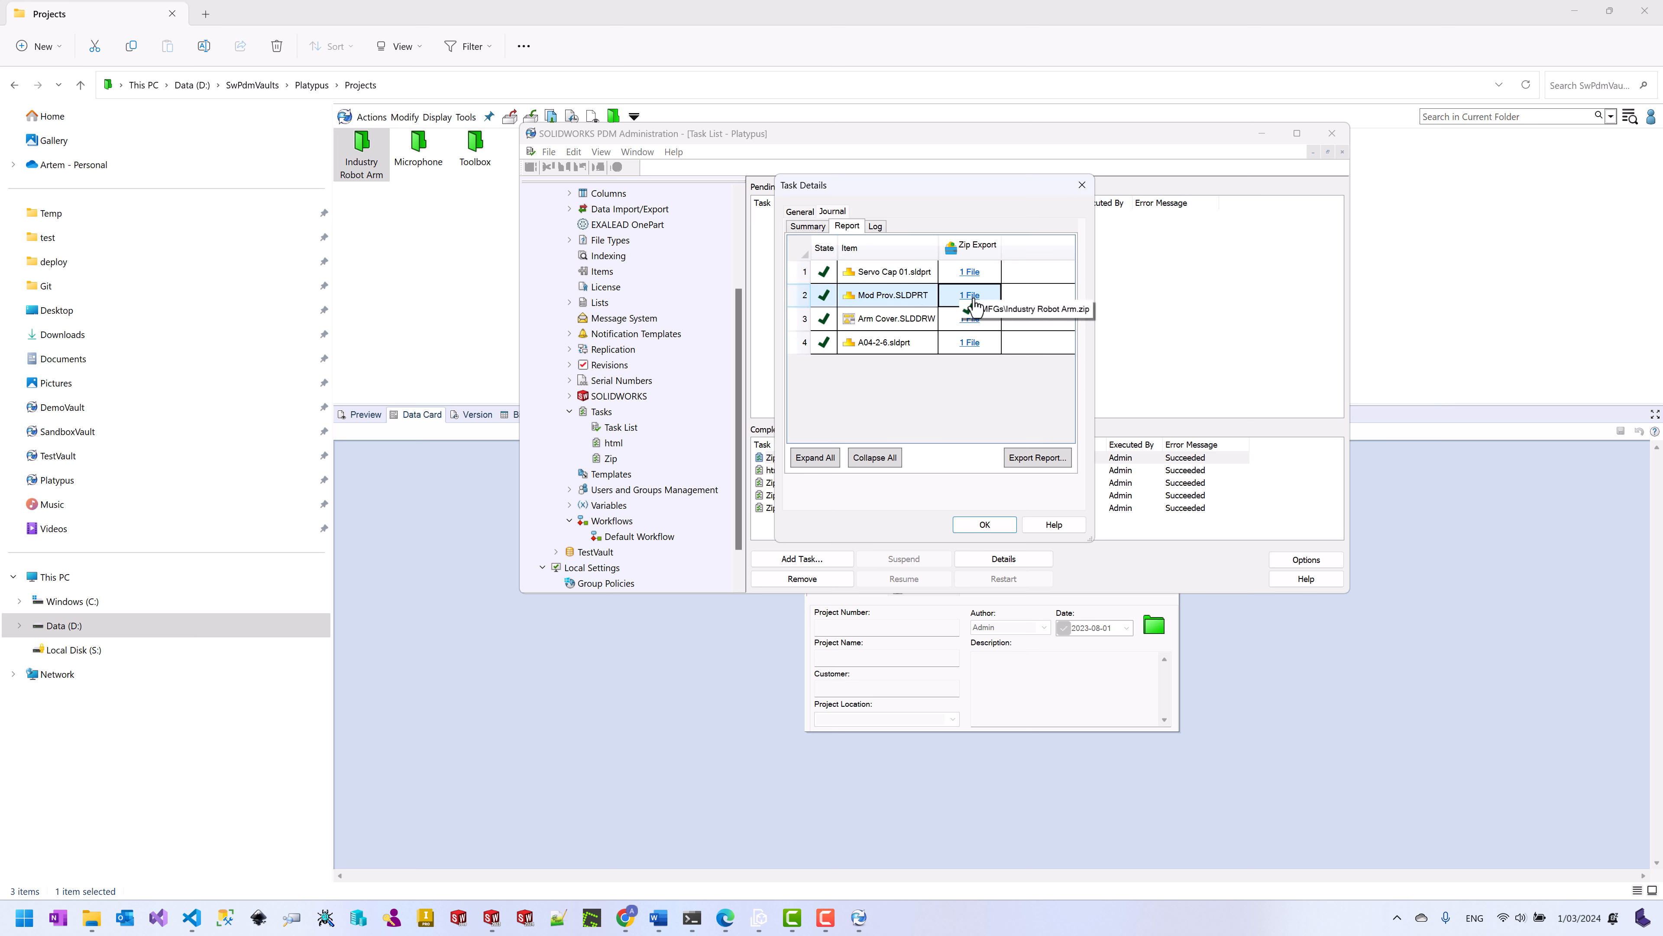
left_click(1079, 186)
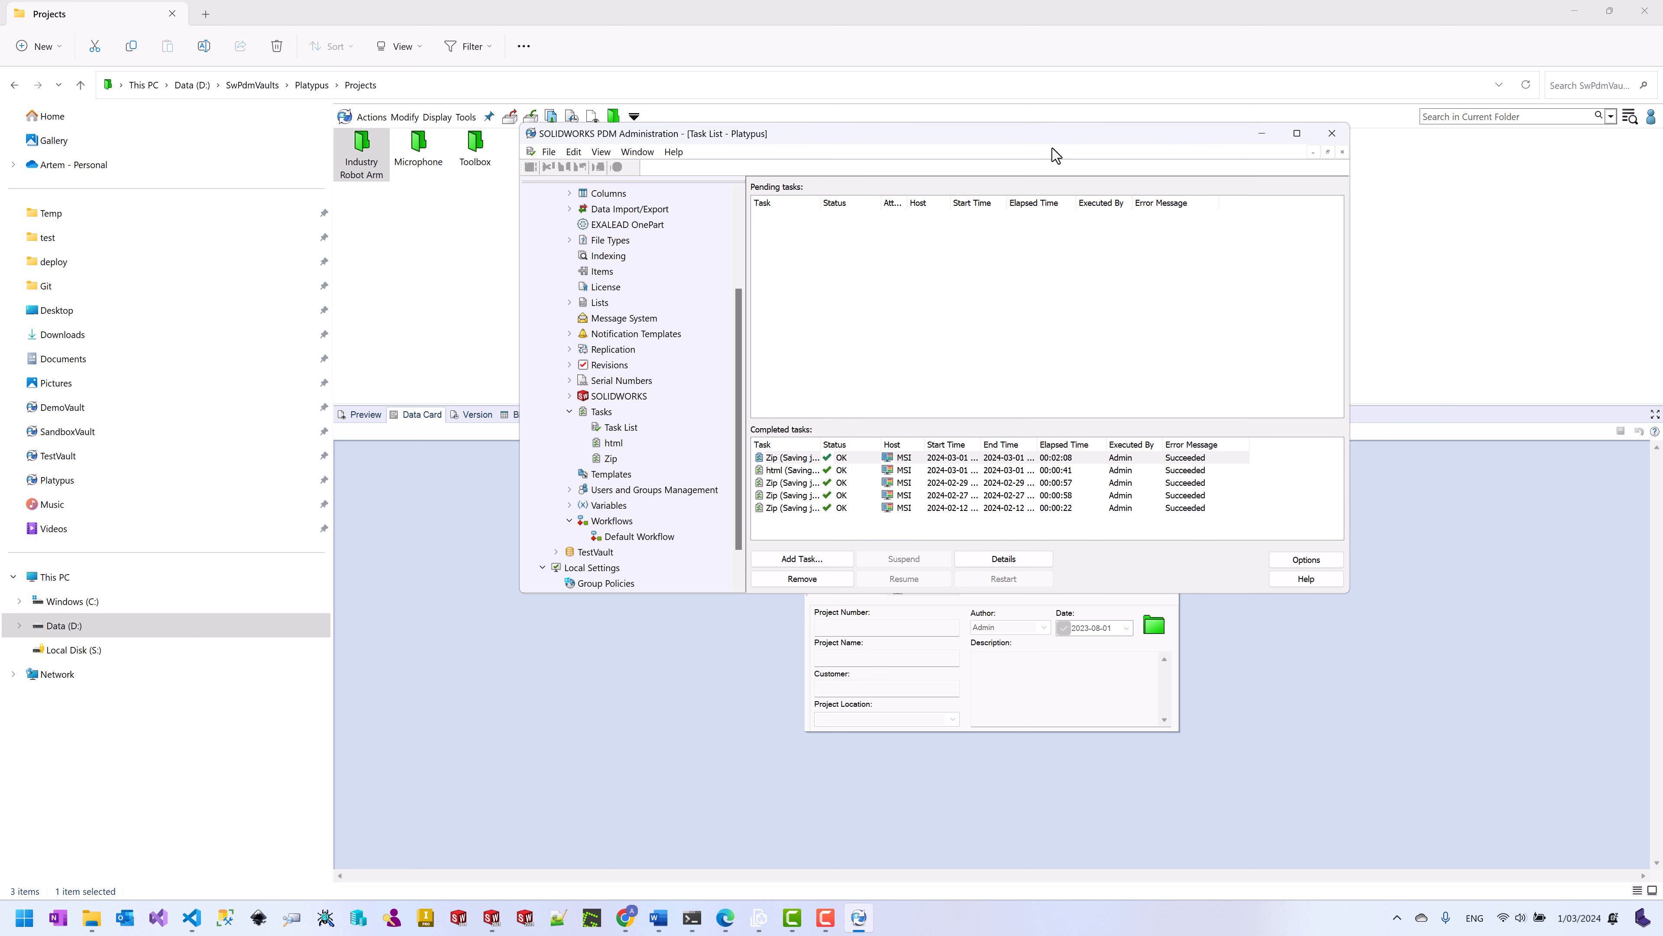
left_click(440, 297)
Step: Open the Platypus vault's MFGs folder and preview the PDFs and PNGs inside Industry Robot Arm.zip
left_click(318, 87)
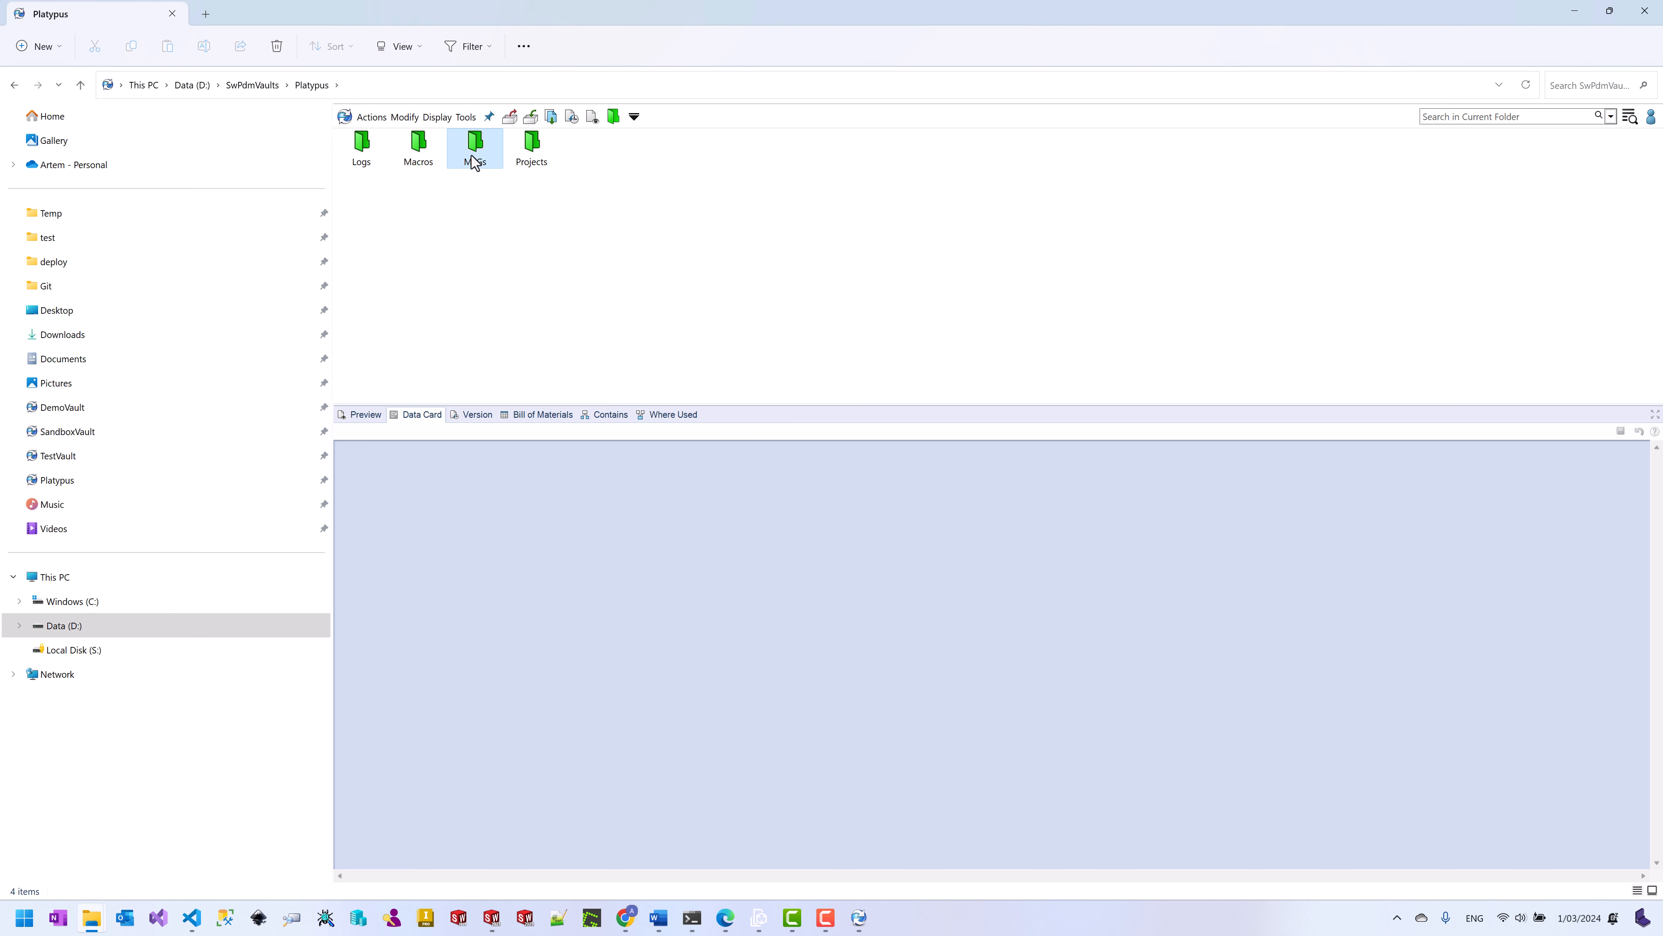
double_click(474, 162)
left_click(364, 164)
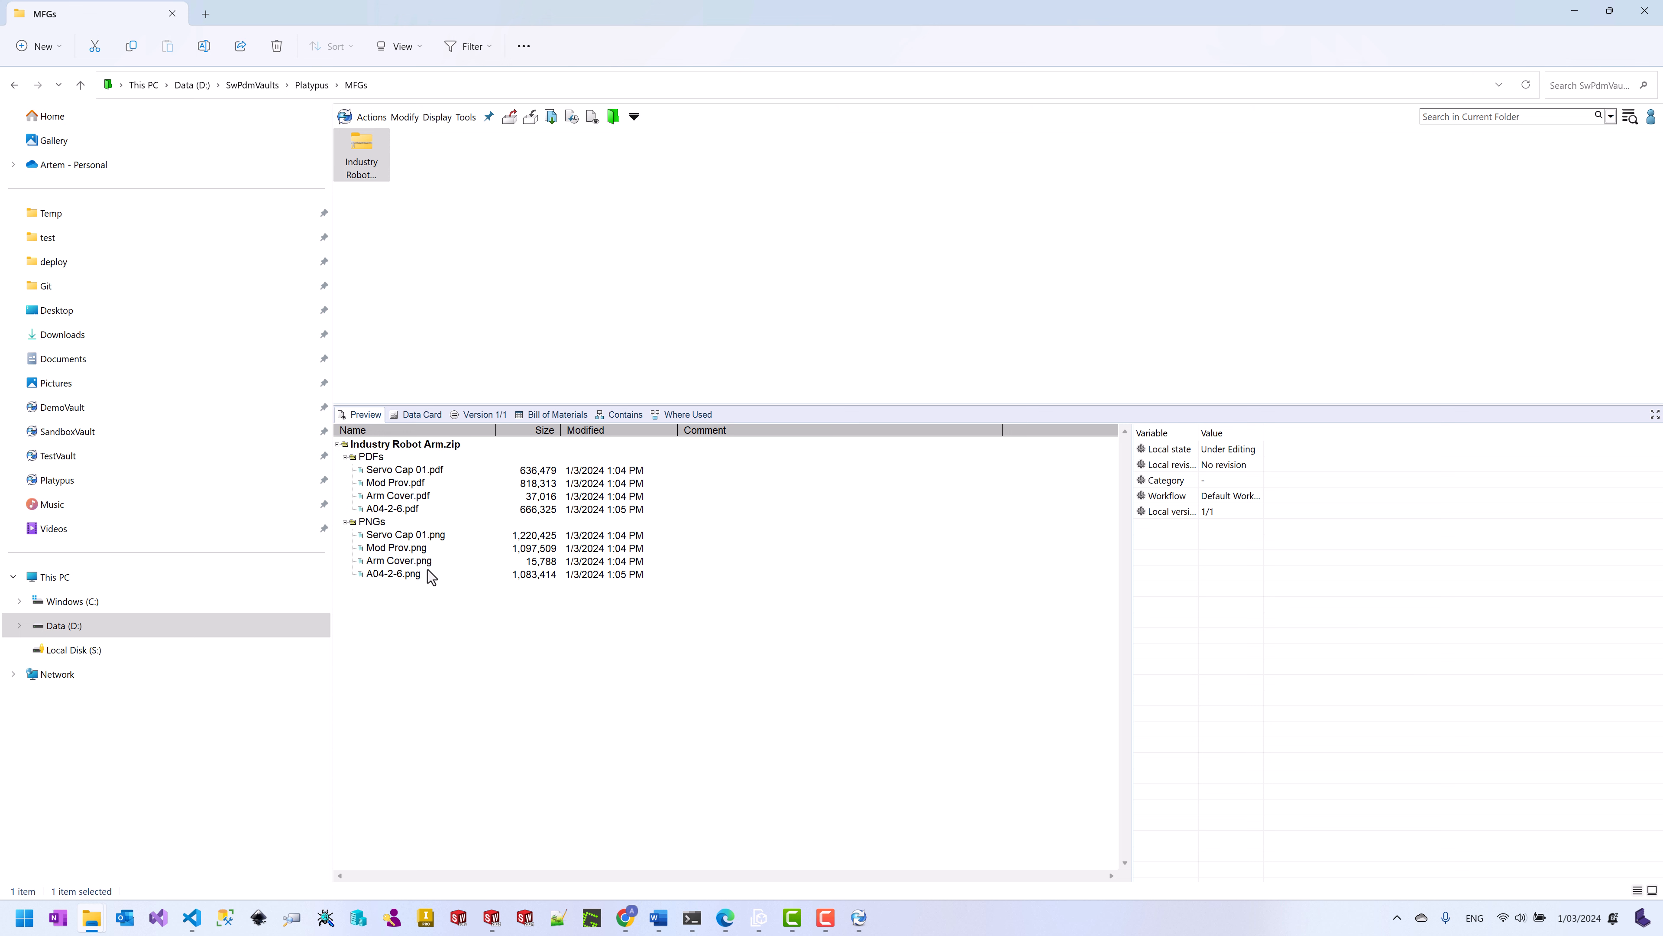
left_click(743, 306)
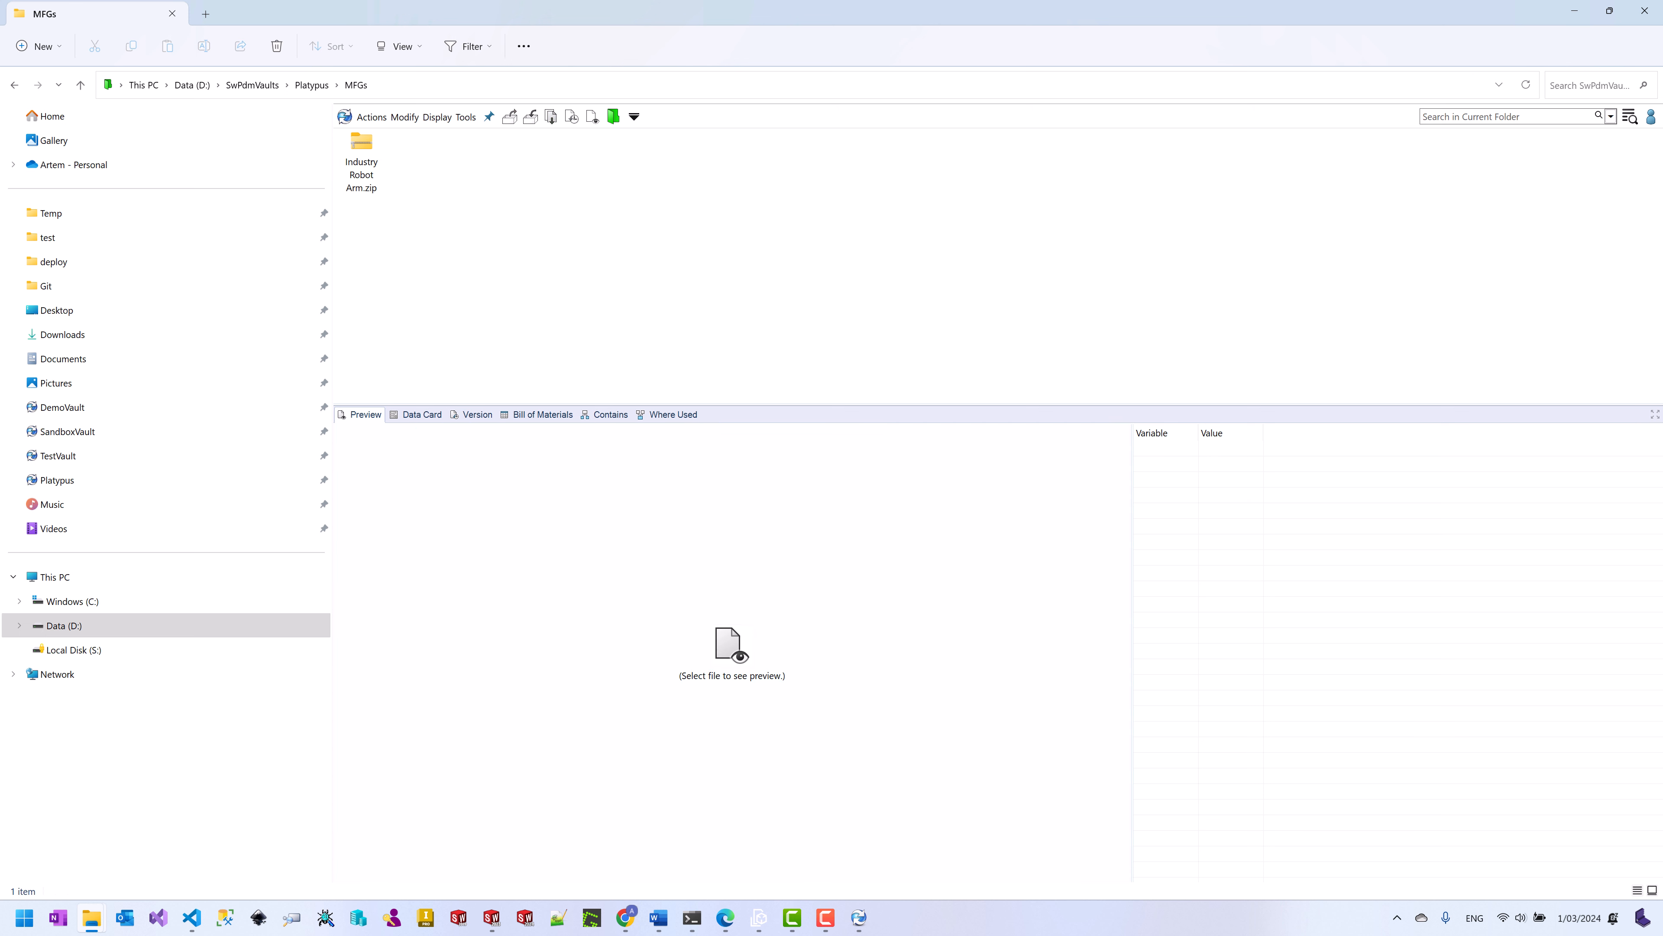